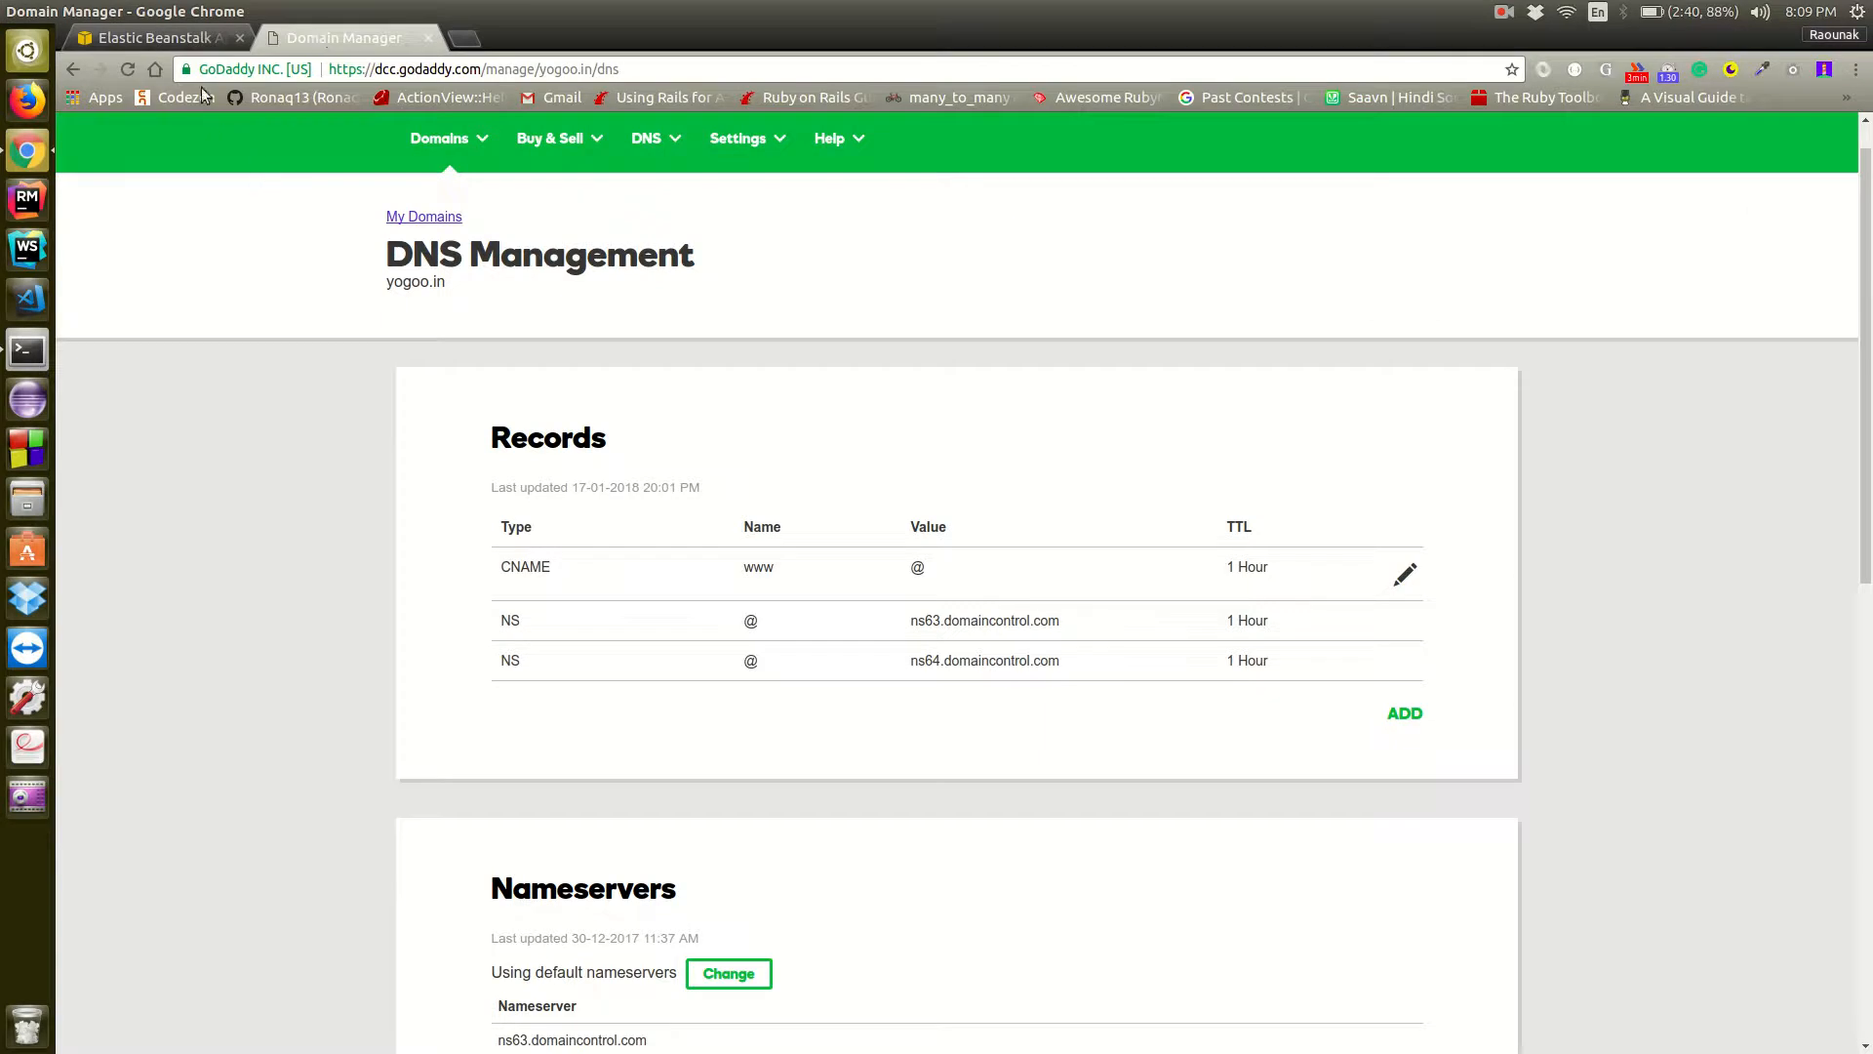
Switch to the terminal, change to the Desktop/testApps directory and list its contents
left_click(197, 38)
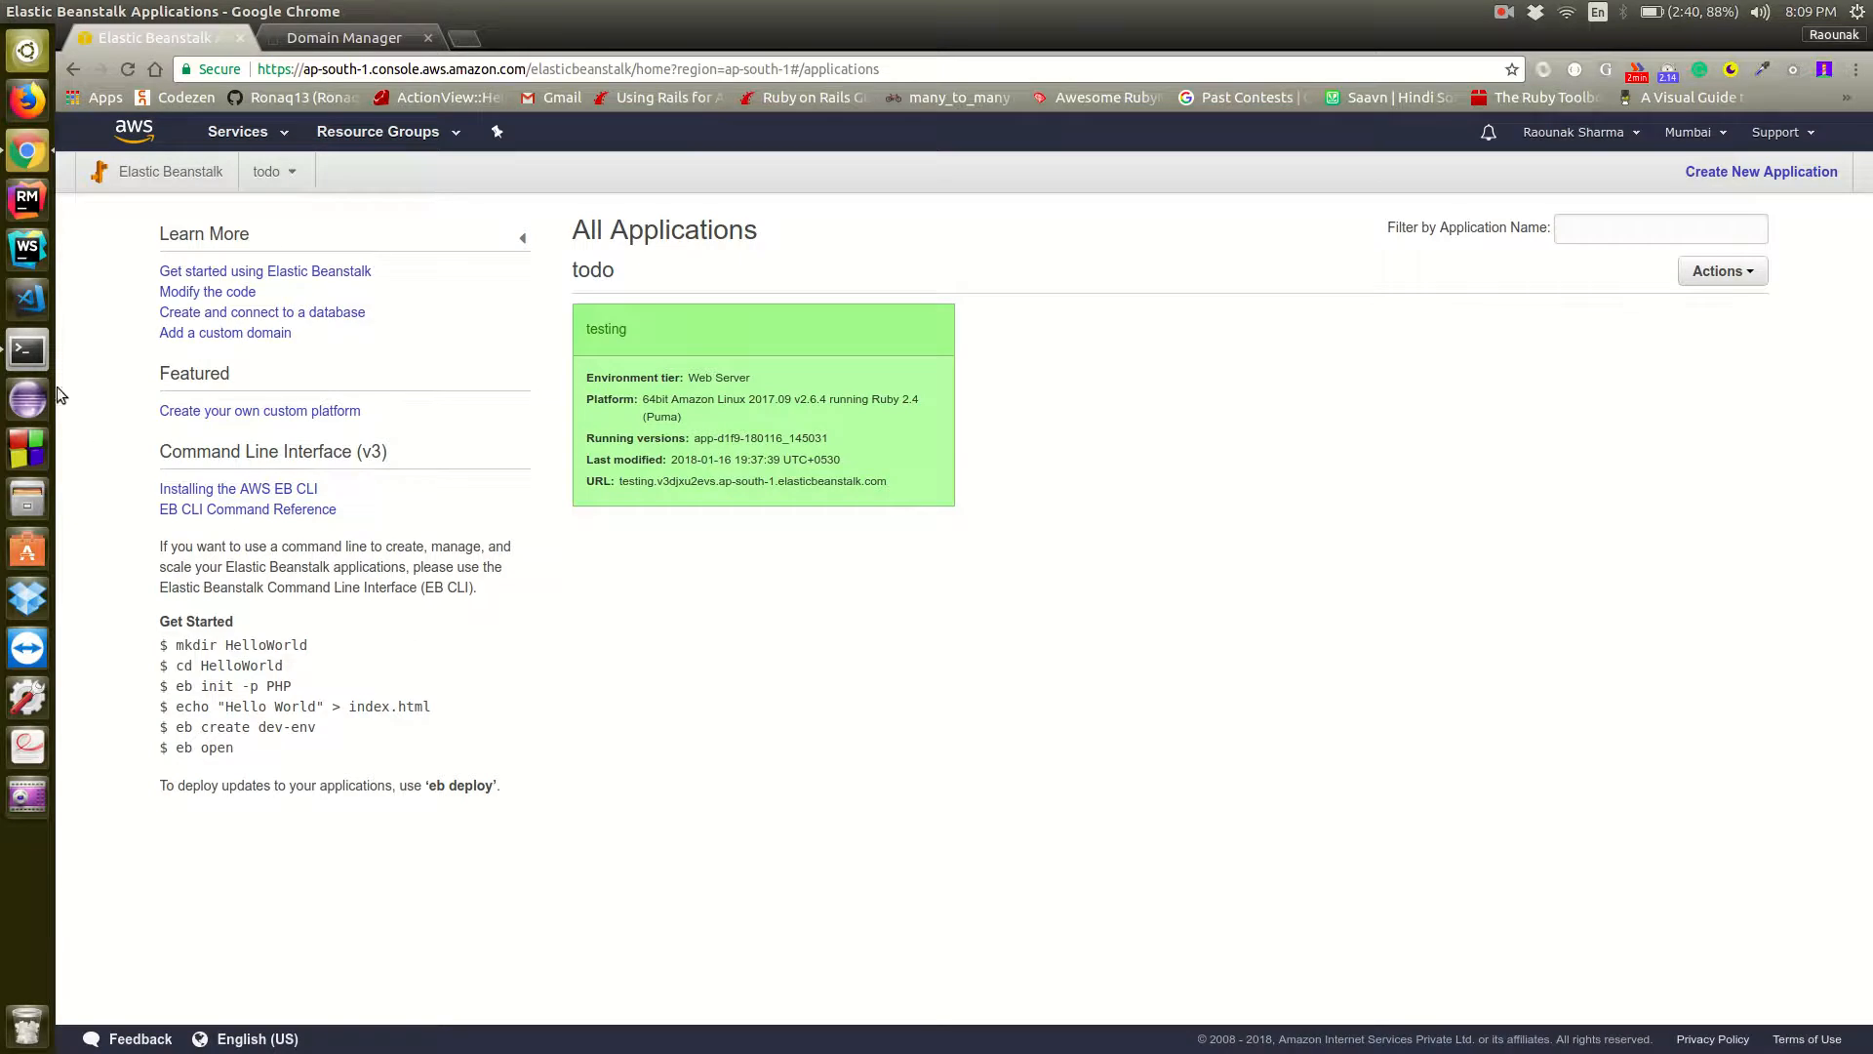
left_click(26, 352)
type("cd D")
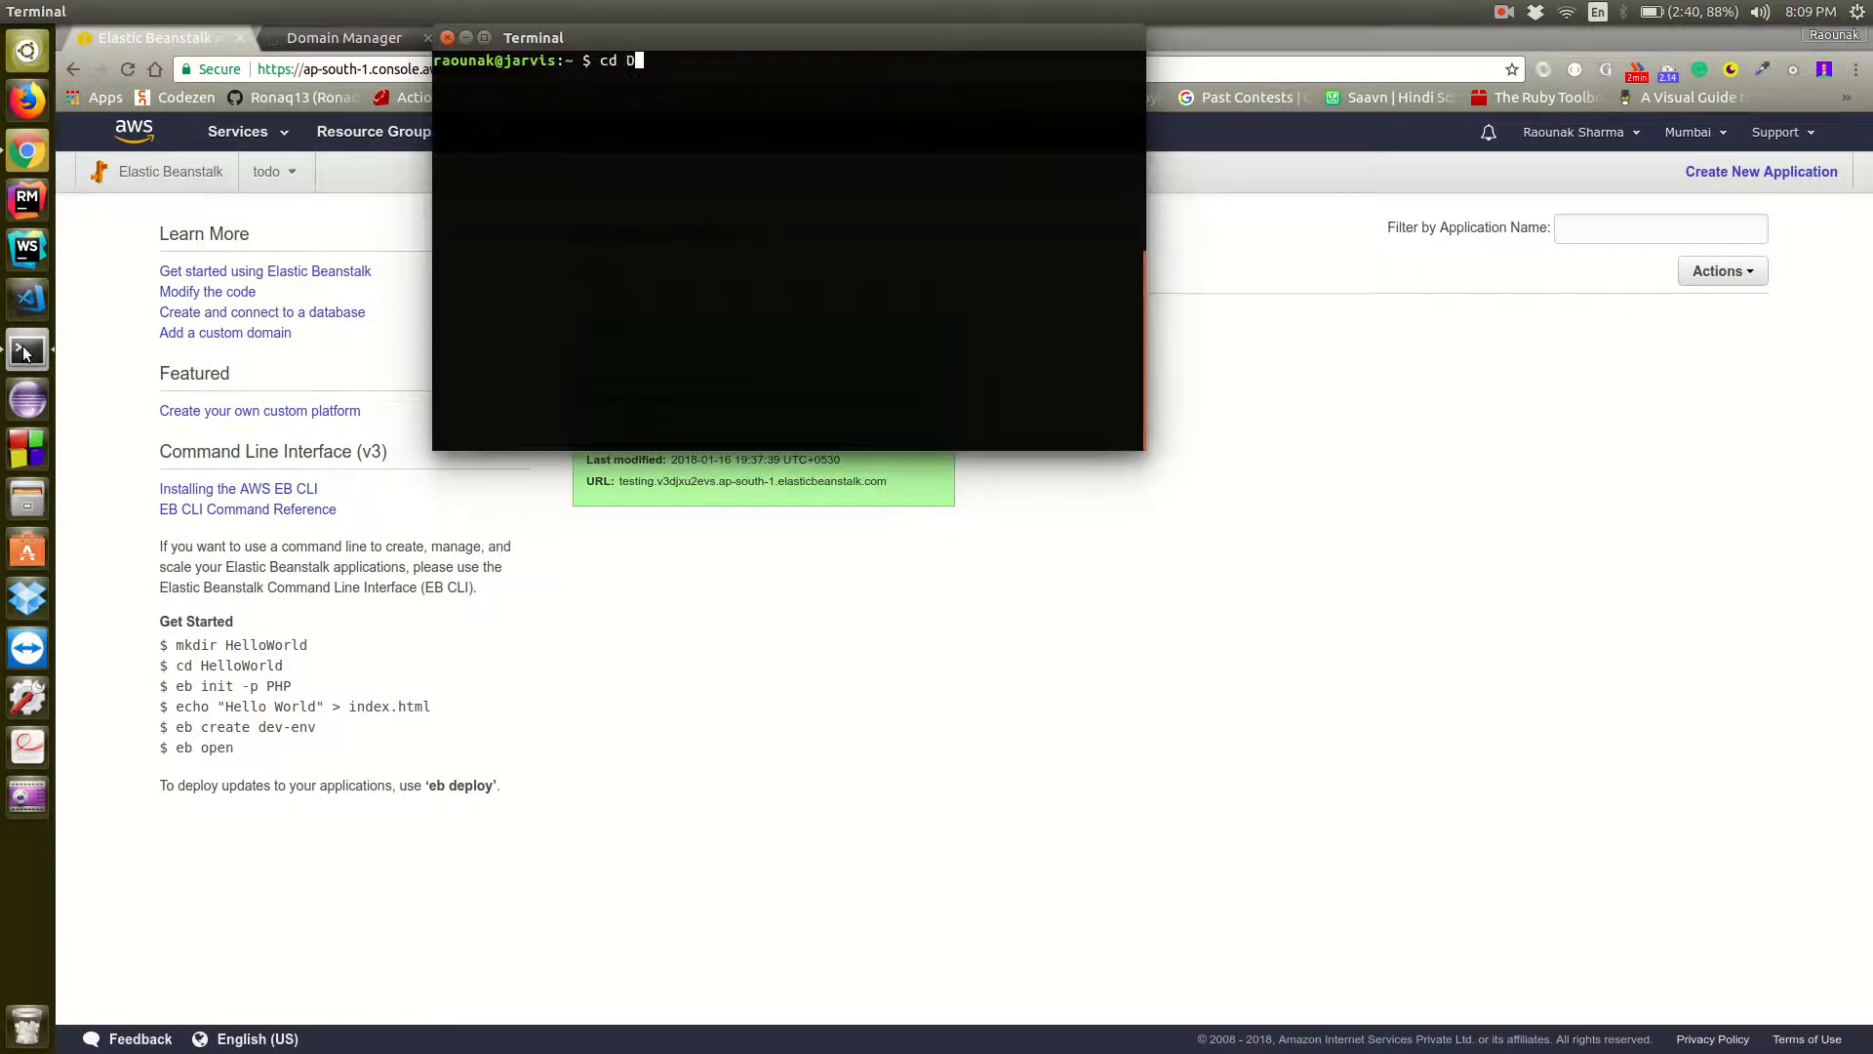
type("esktop/testApps/")
key("Return")
type("r")
key("BackSpace")
type("ls")
key("Return")
Generate a new API-only Rails application called testDeploy with PostgreSQL as its database
type("rails ")
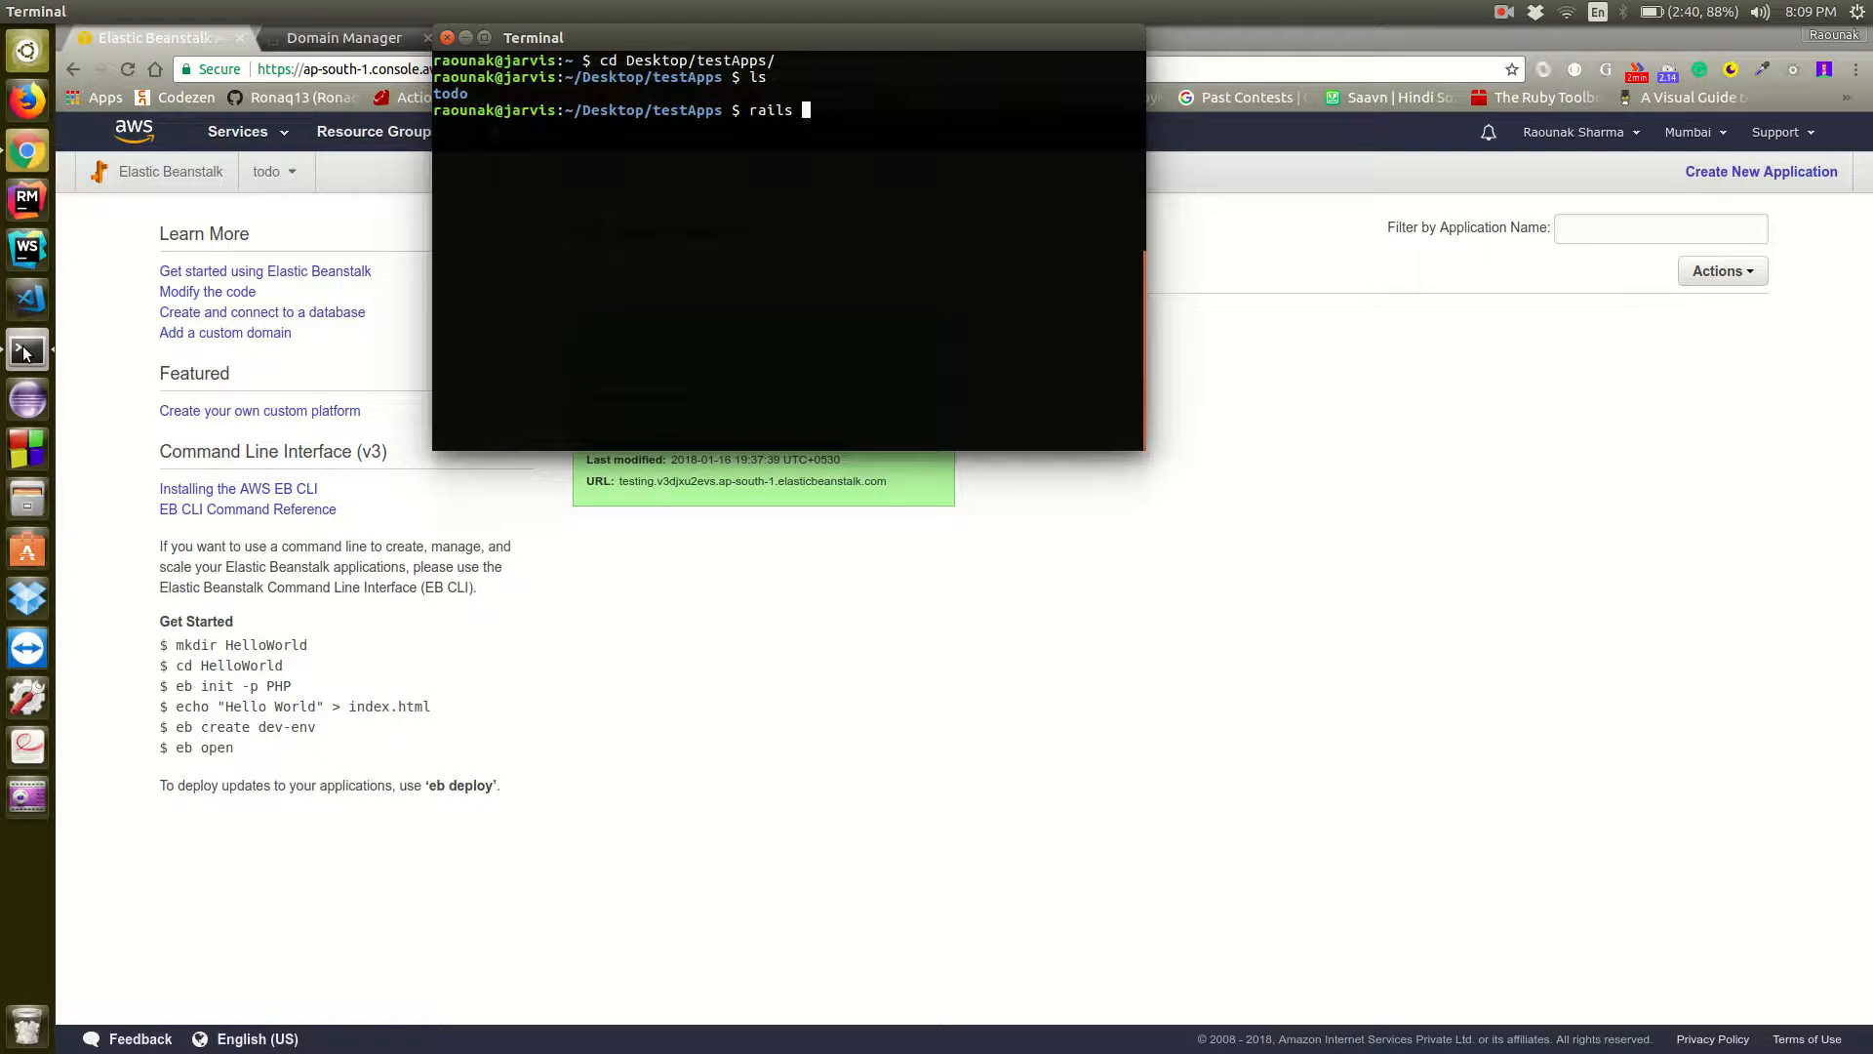
type("new")
type("testDe")
key("BackSpace")
key("BackSpace")
type("Deploy --api")
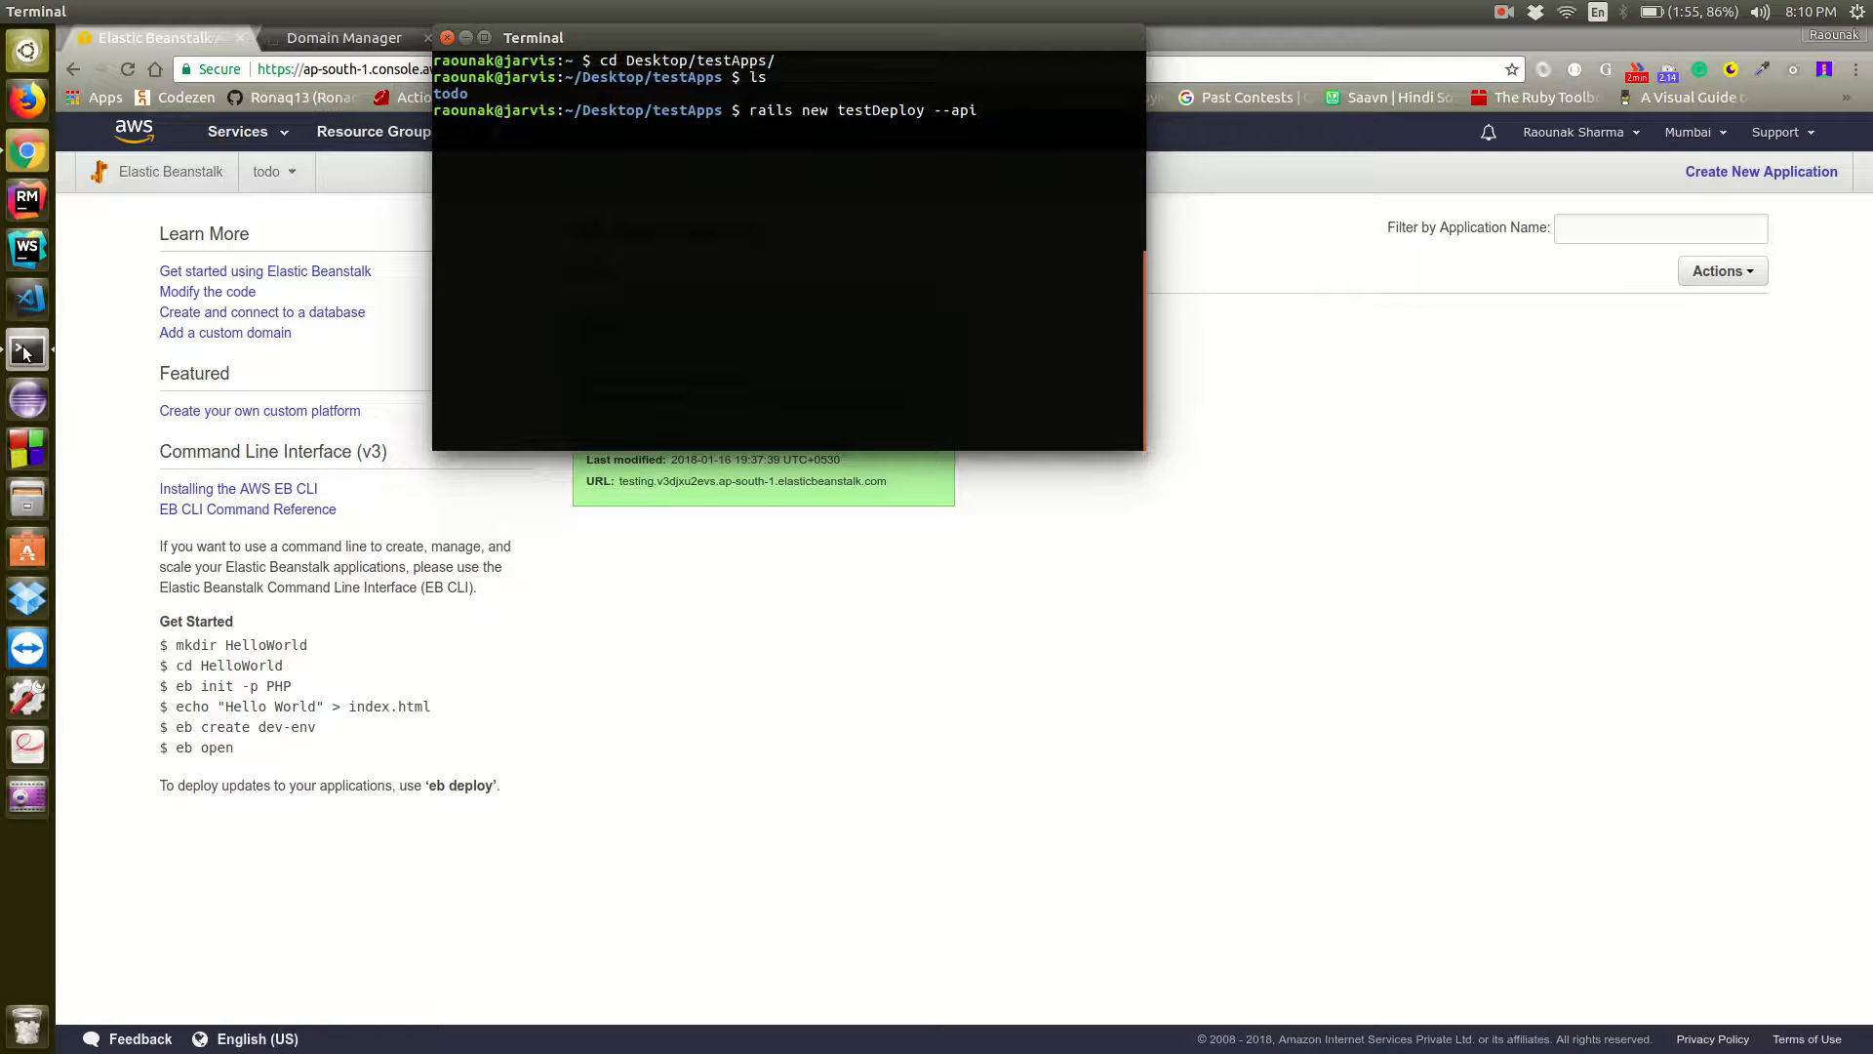
type("-d postgresql")
key("Return")
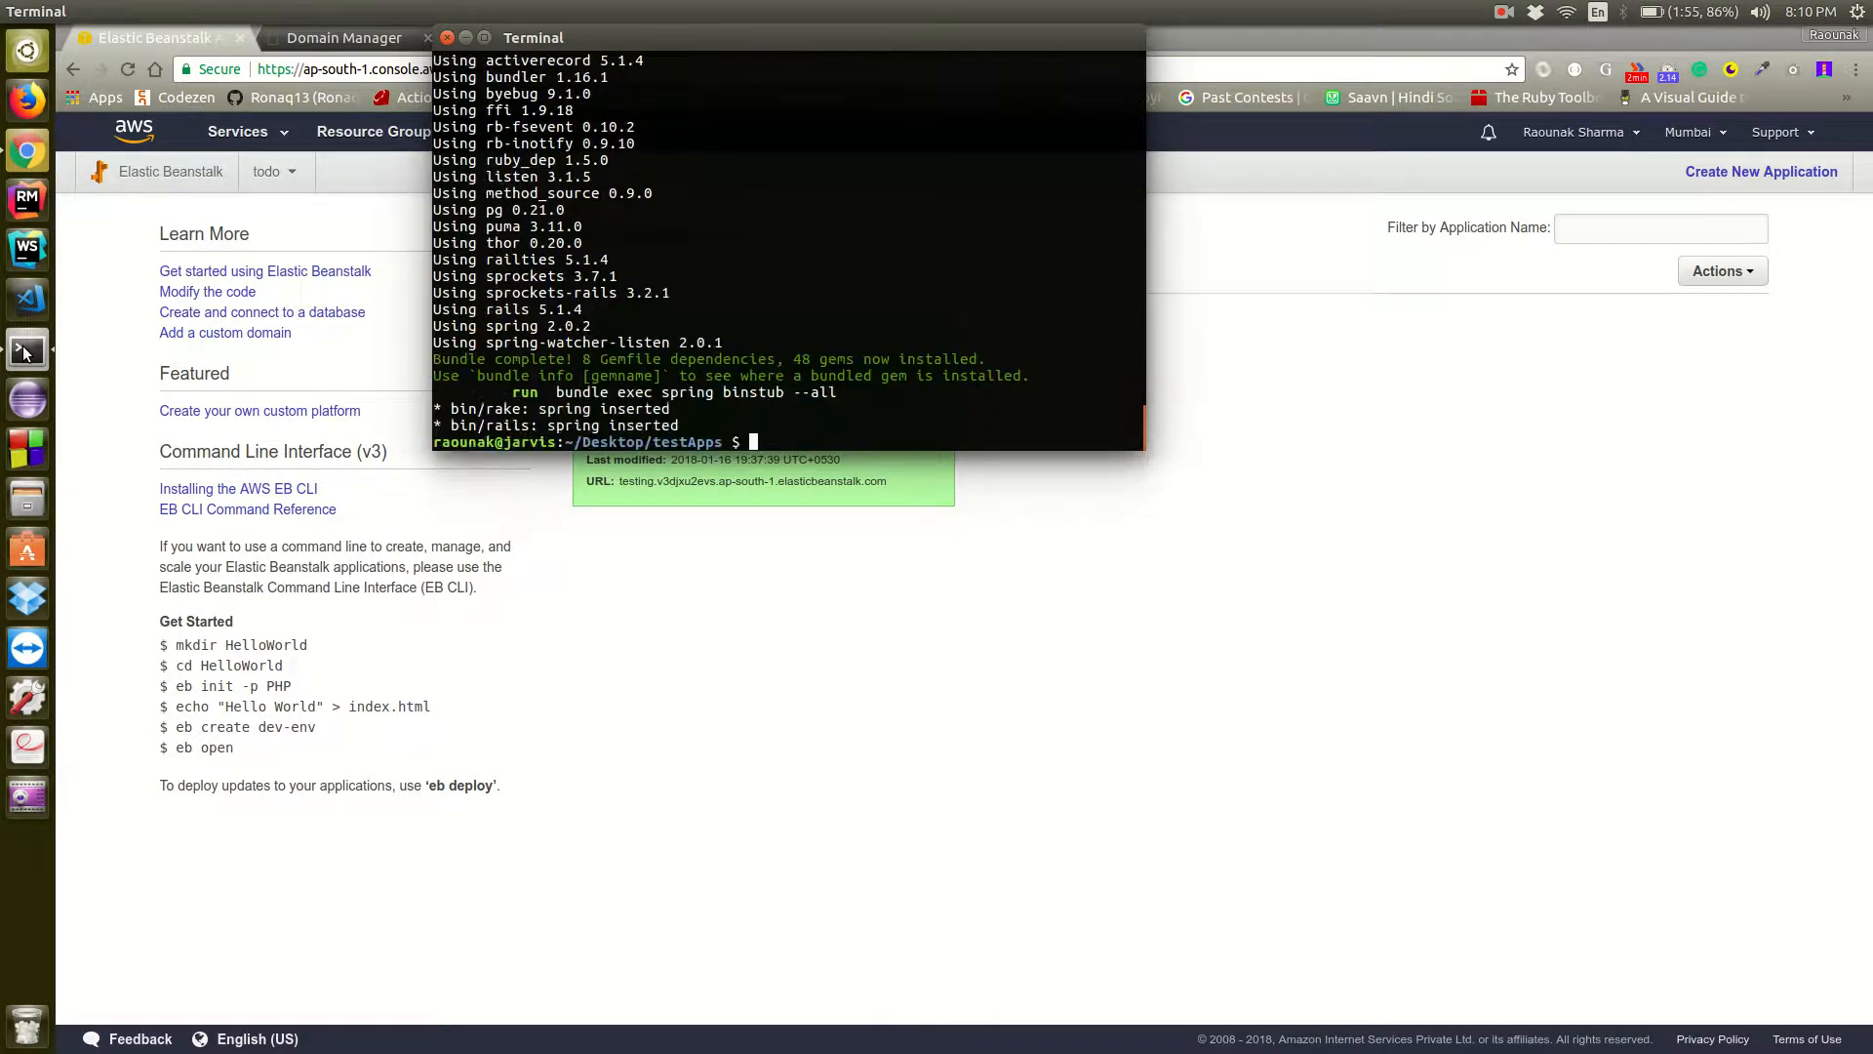
Change into the testDeploy project directory and clear the terminal
type("cd test")
key("Tab")
key("Return")
type("clear")
key("Return")
Stage all files and commit them with the message "Initial commit", finishing with a cleared terminal
type("git add . ")
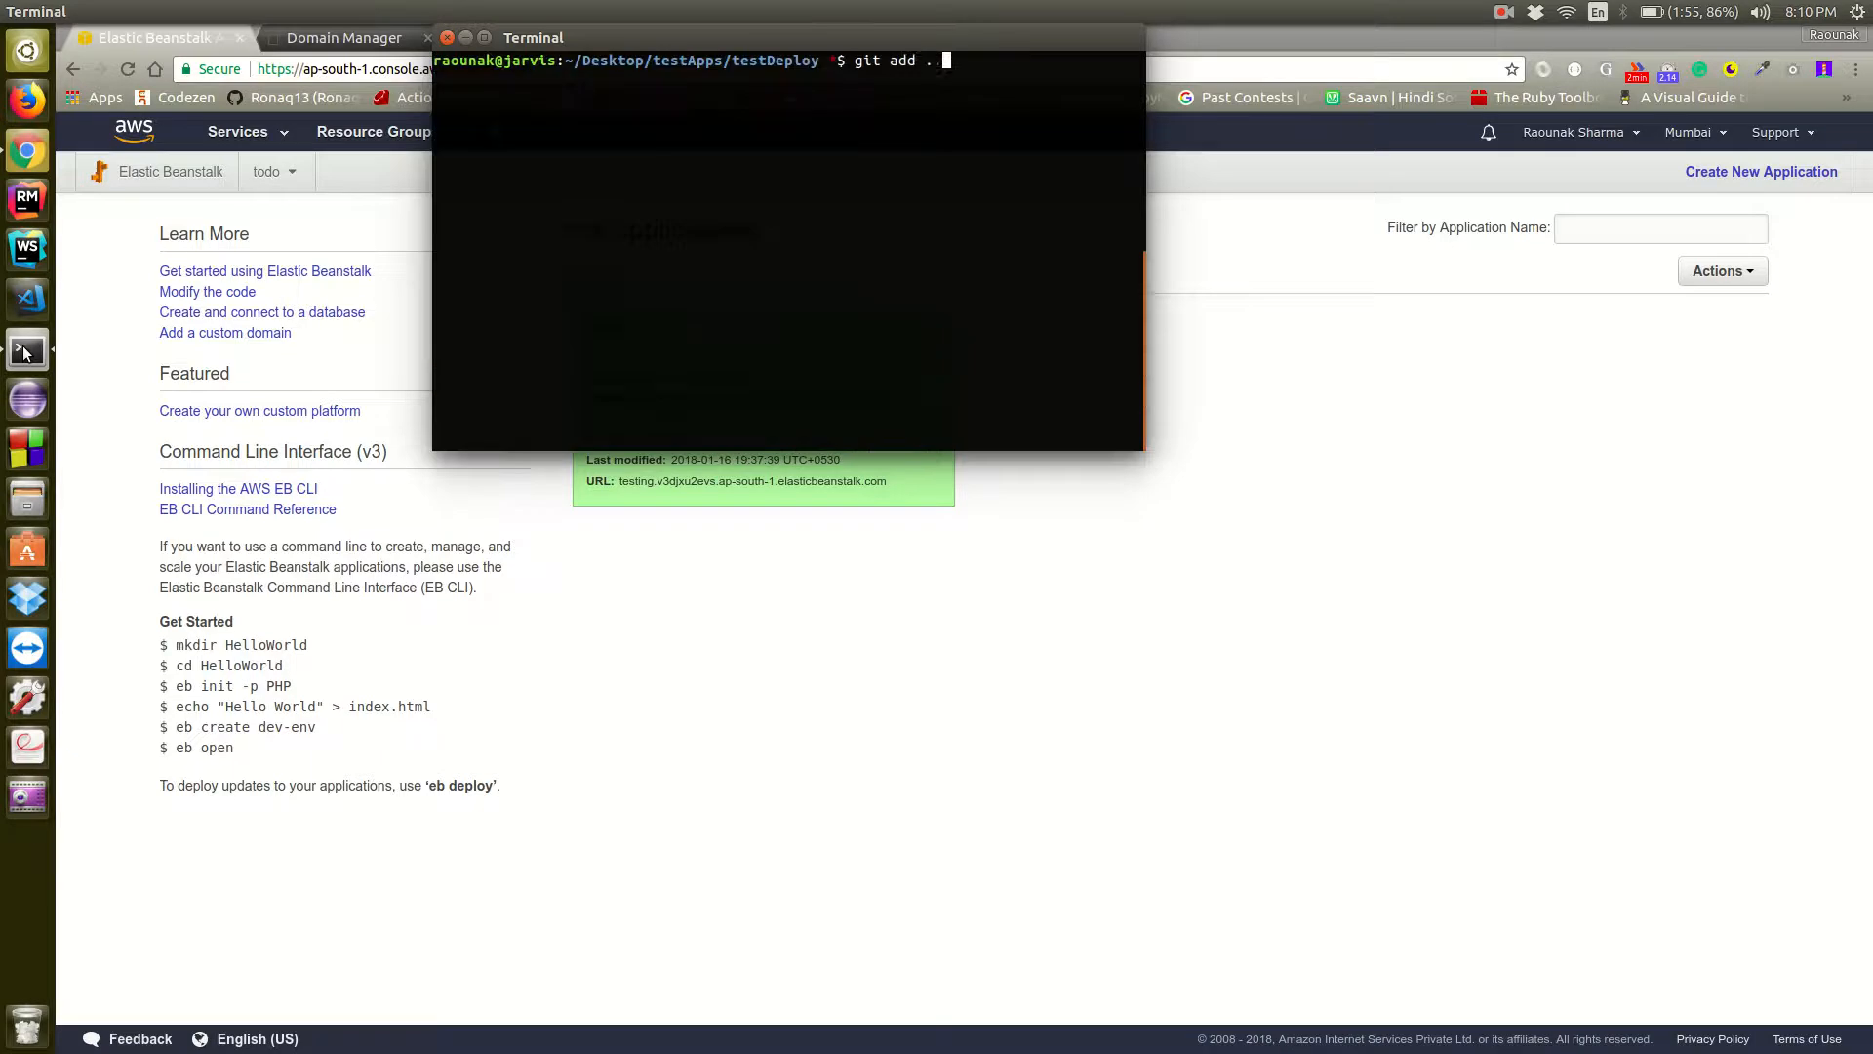
type("&& git commit -m\"\"")
key("Left")
type("Initial commit")
key("Return")
type("clear")
key("Return")
Generate a Rails scaffold for Book with a title field and a content field of type text
type("rails g scaffold Book")
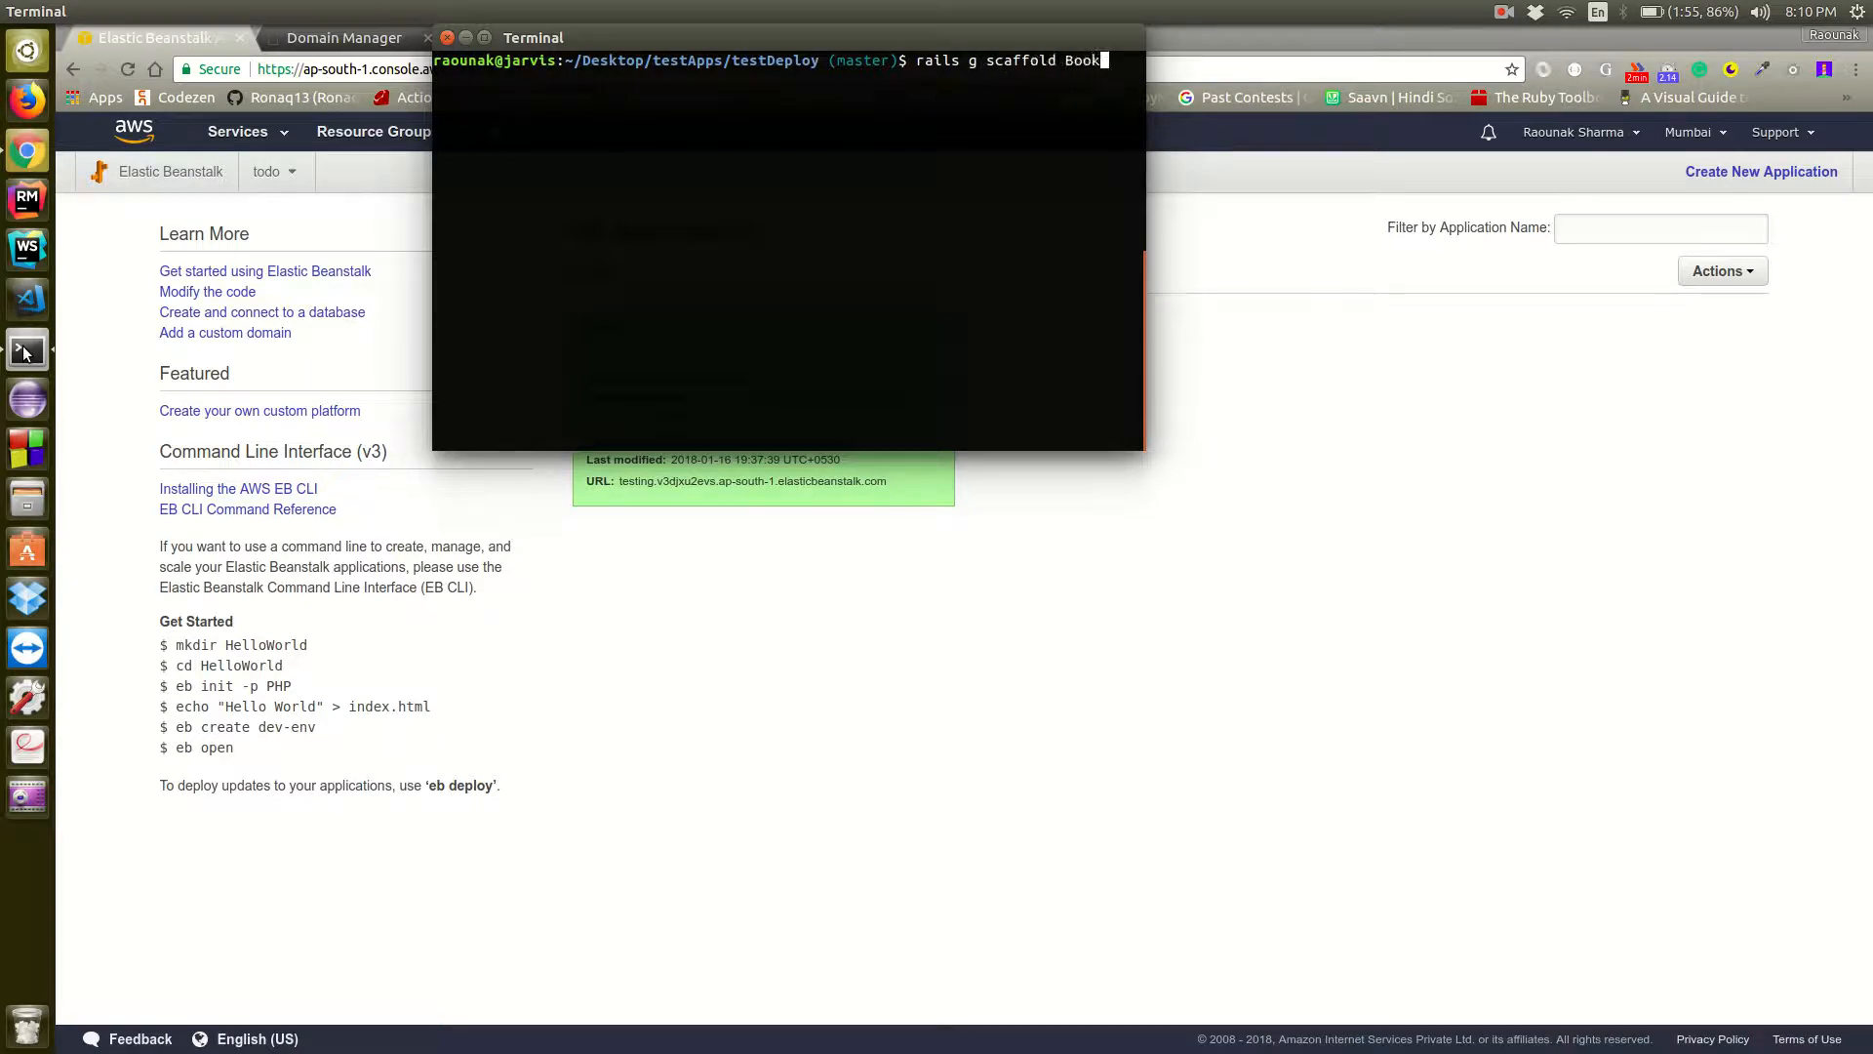
type(" title content:text")
key("Return")
Create the app's databases and run the migrations in one chained command, then clear the terminal
type("rails db:")
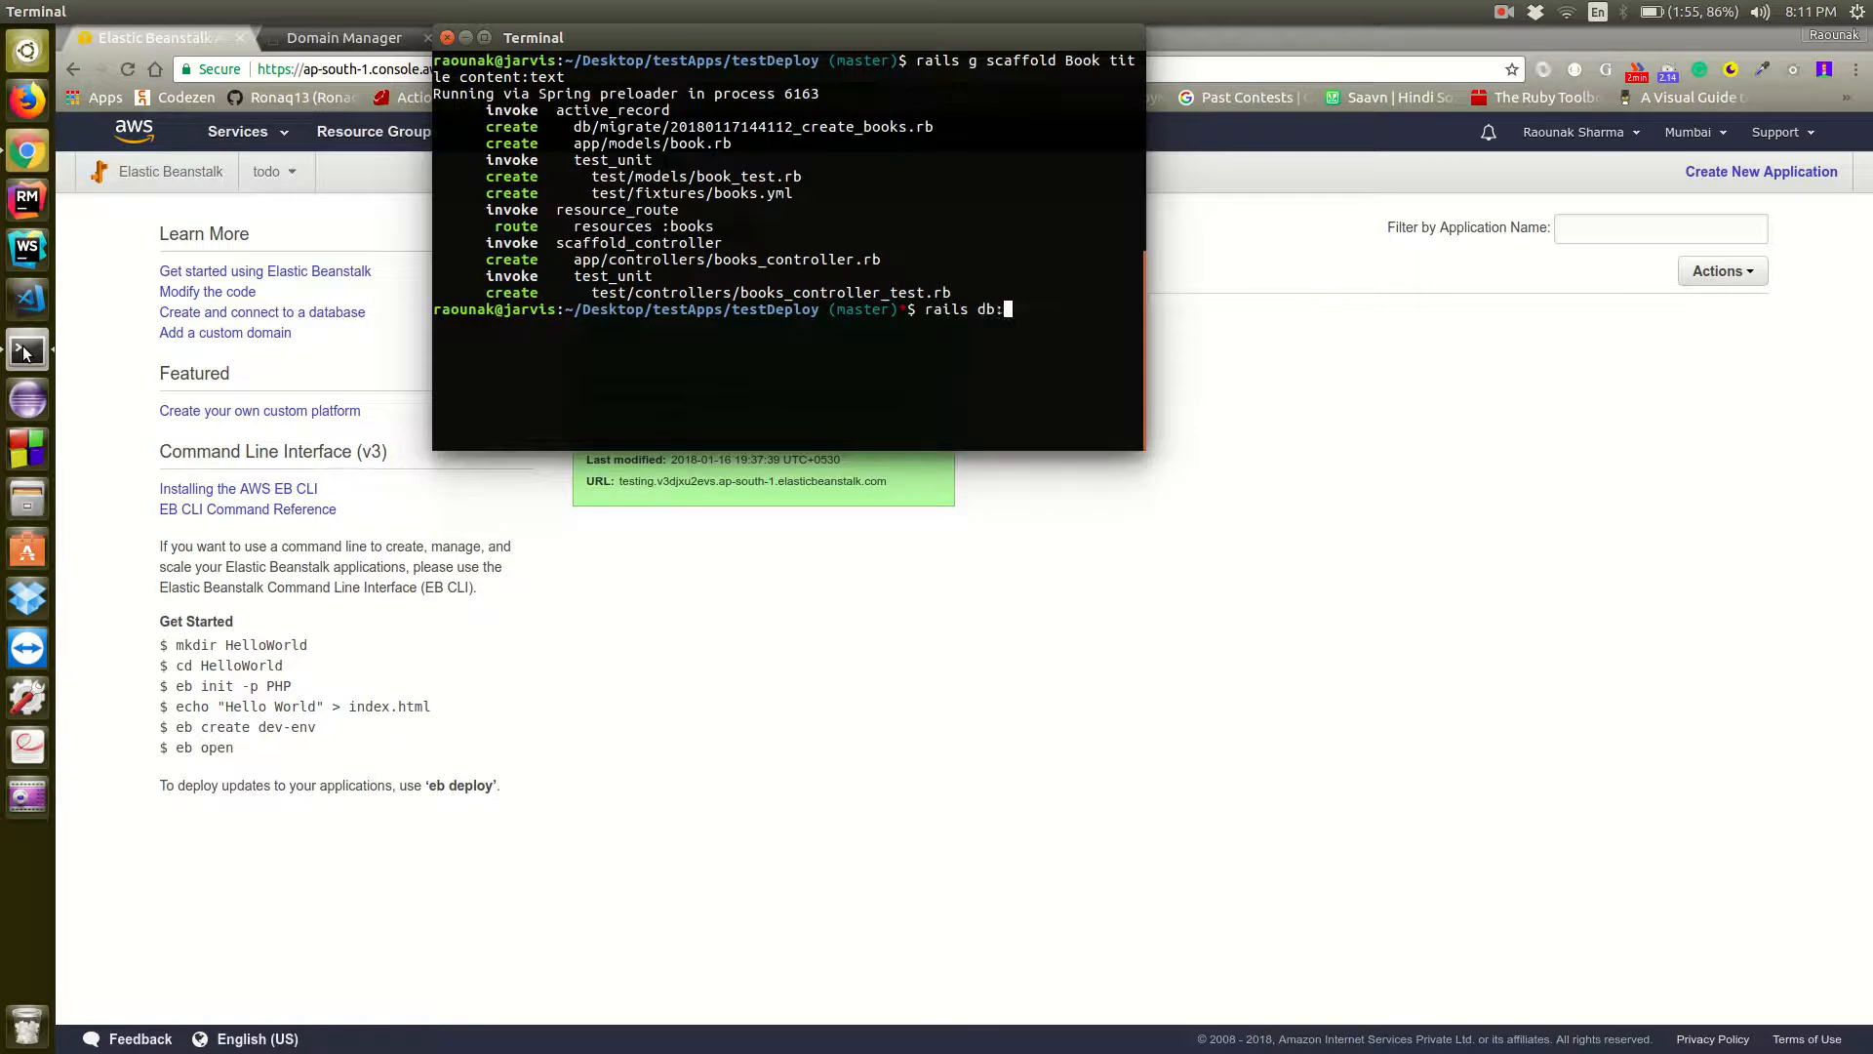
type("create && rails db:migrate")
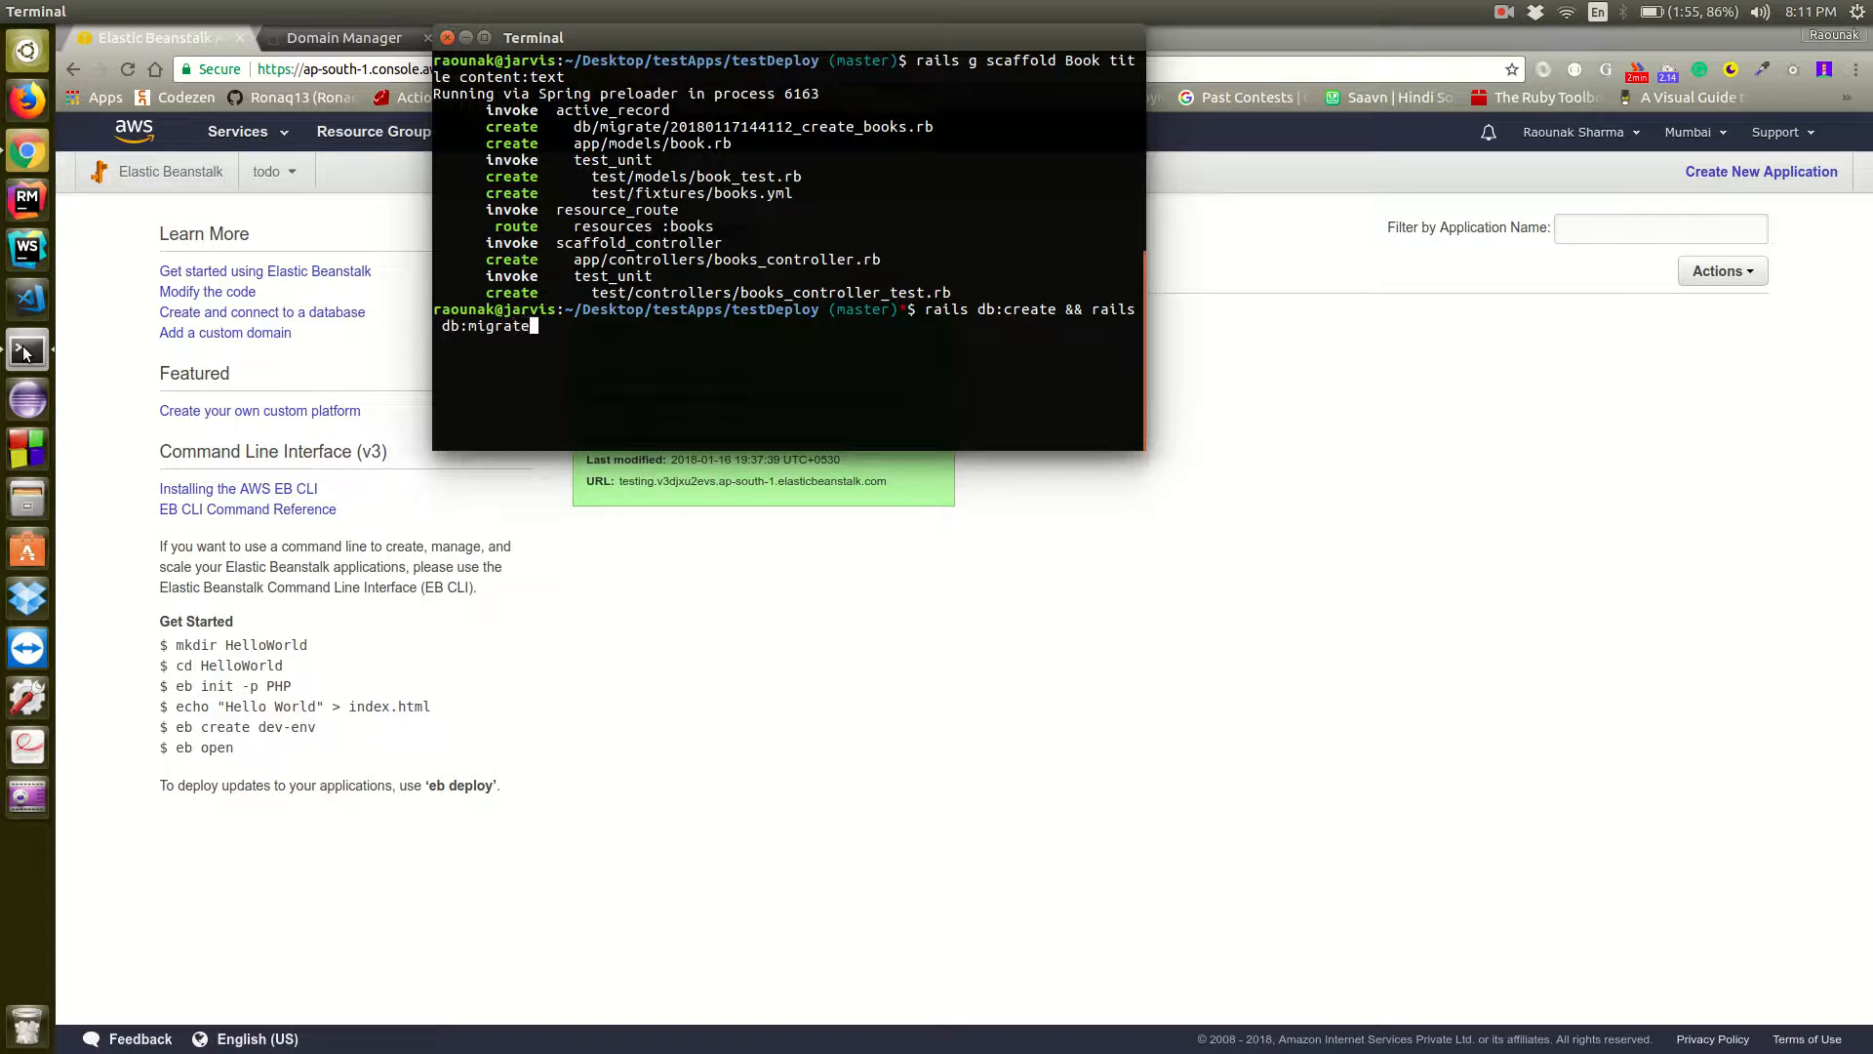
key("Return")
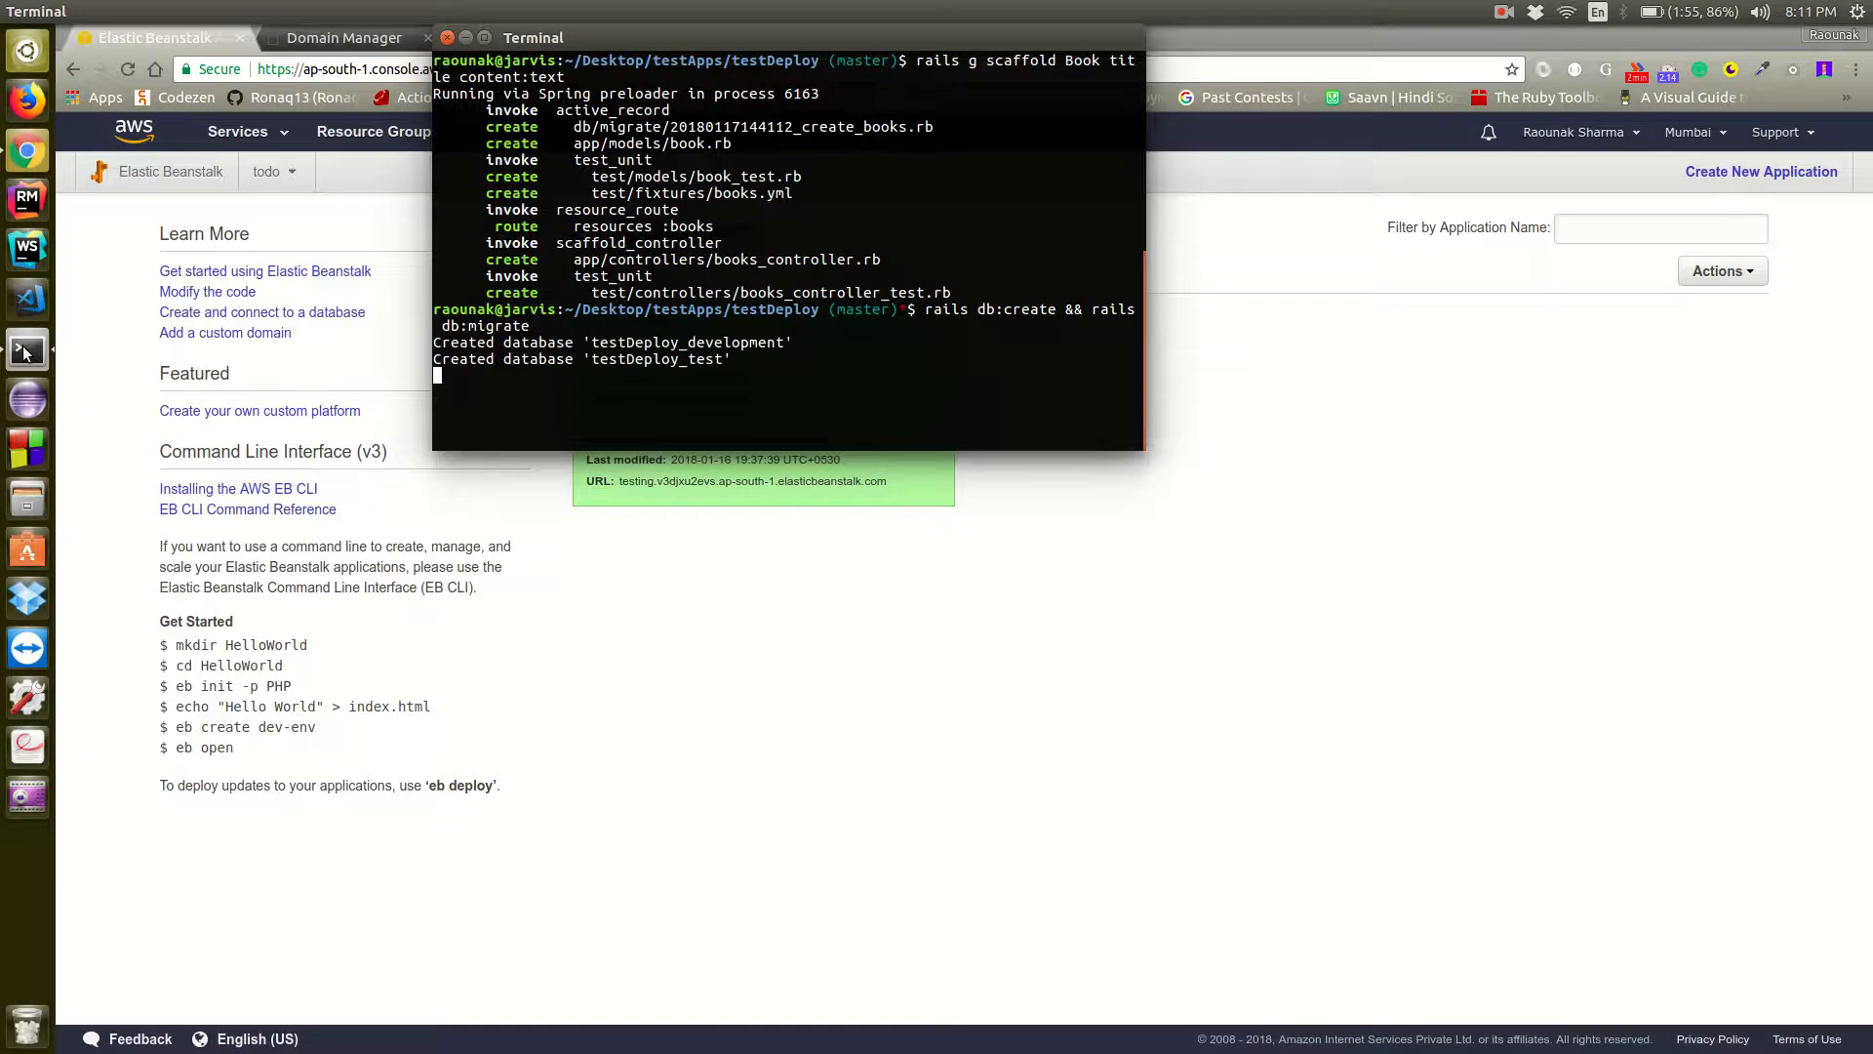
type("clear")
key("Return")
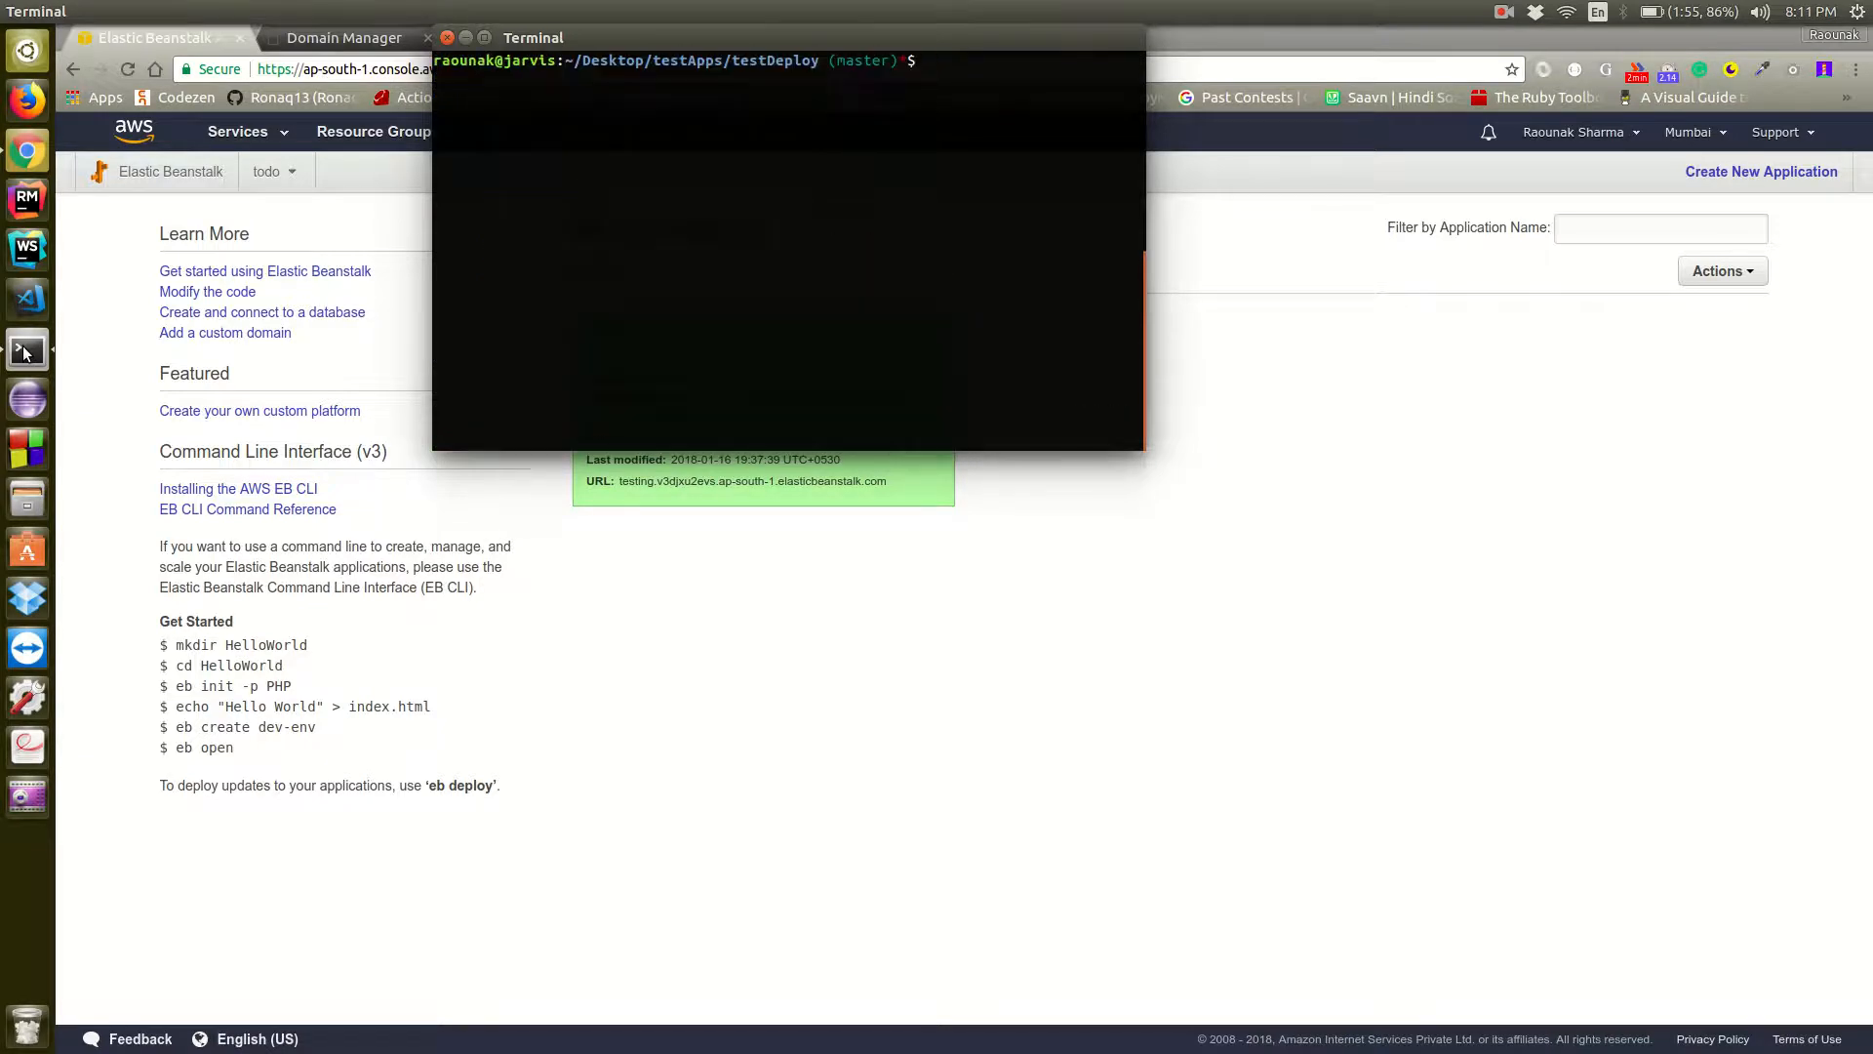
Review the uncommitted changes to tracked files with git diff
type("git diff")
key("Return")
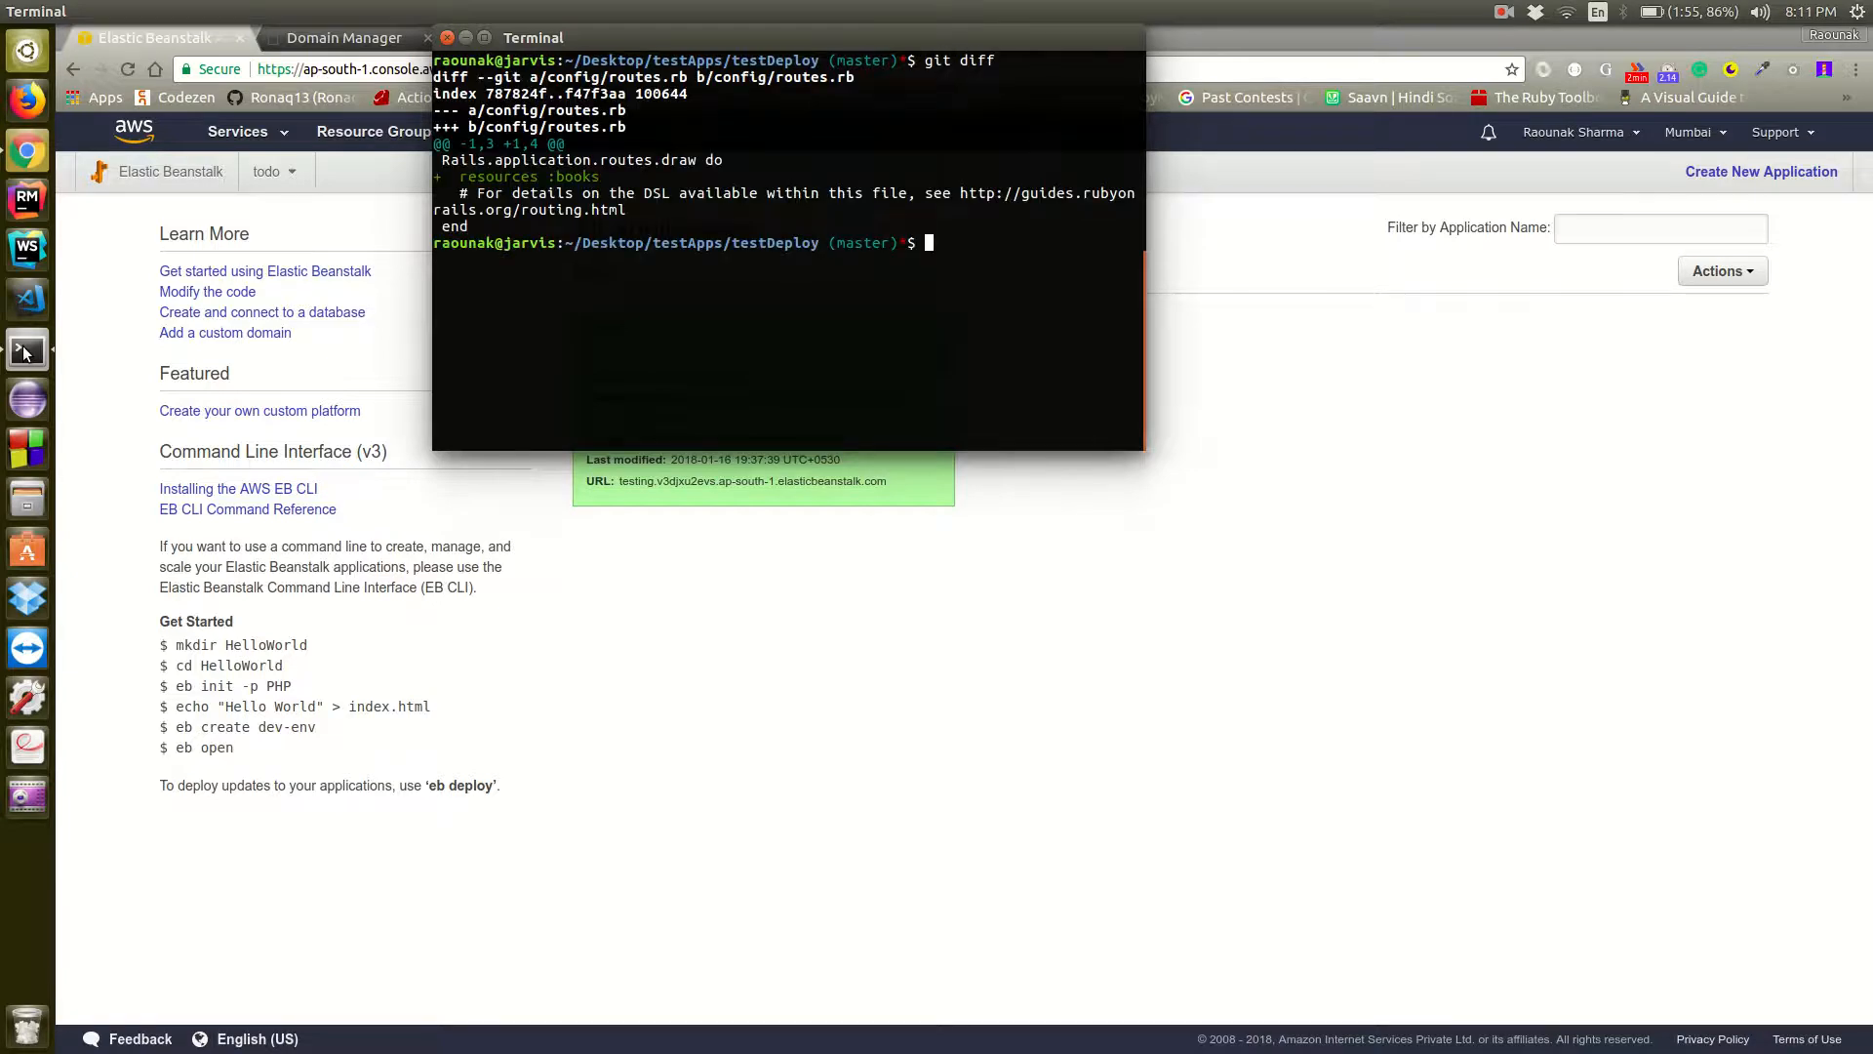
Stage all changes and commit them with the message "Added a book scaffold", finishing with a cleared terminal
type("git add . && git commit -m\"")
type("\"")
key("Left")
type("Added a book scaffold")
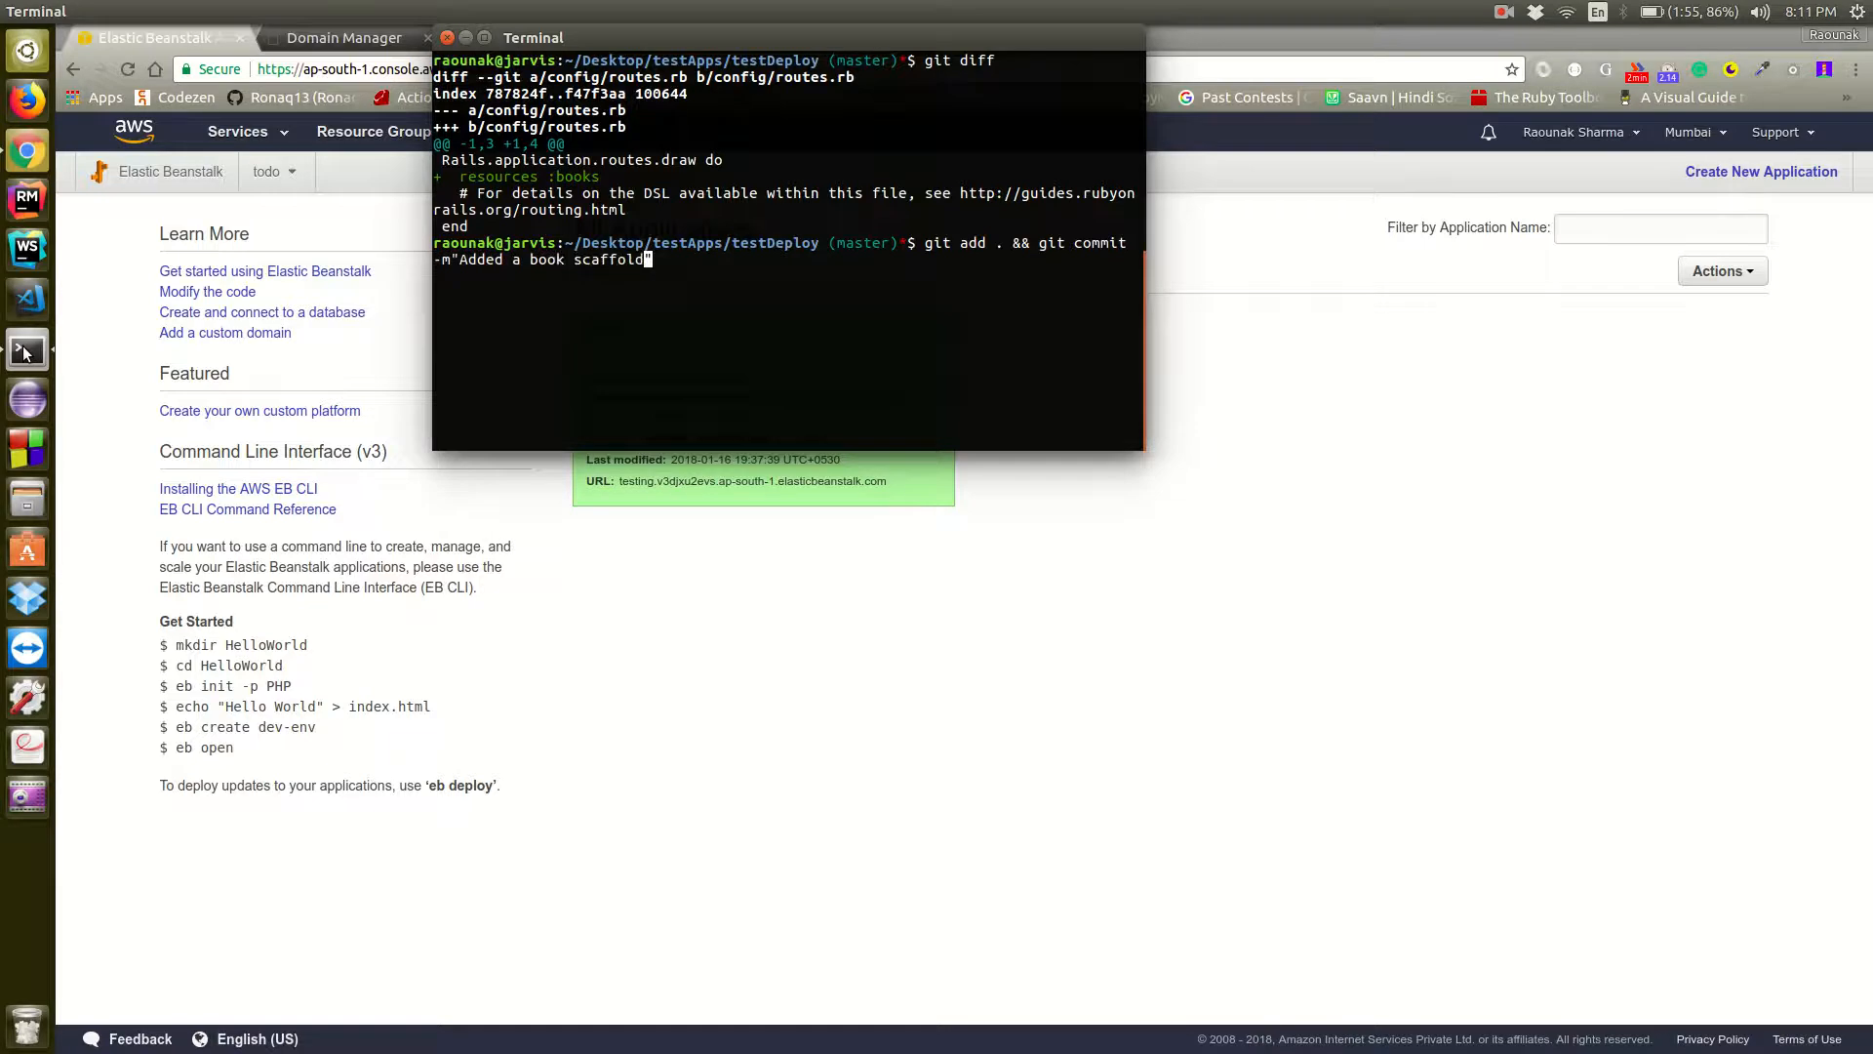
key("Return")
type("clear")
key("Return")
Start the Rails console and instantiate an empty Book to inspect its attributes
type("rails c")
key("Return")
type("Book.new")
key("Return")
Create a Book record with Book.create!, titled "First Book" with the content "This is my first book"
type("Book.create")
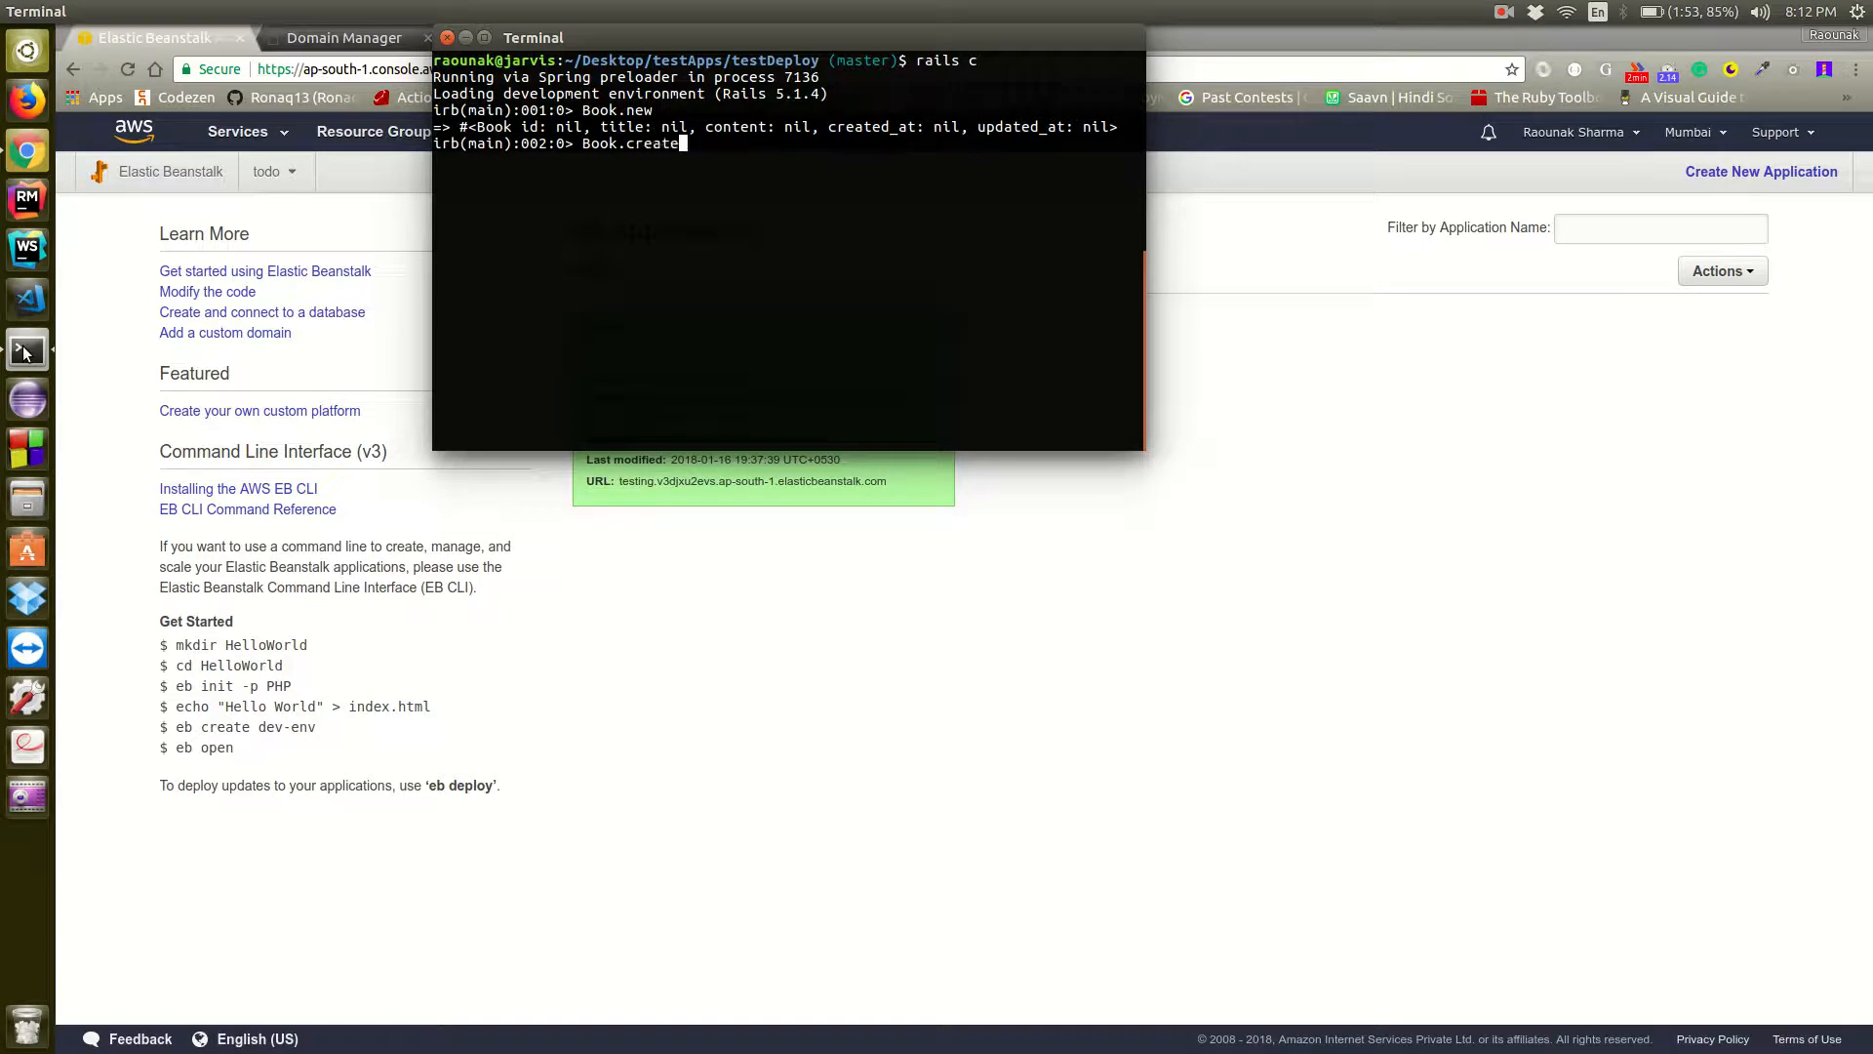
type("!()")
key("Left")
type("title: ")
type("\"\"")
key("Left")
type("First Book")
key("Right")
type(", content: ")
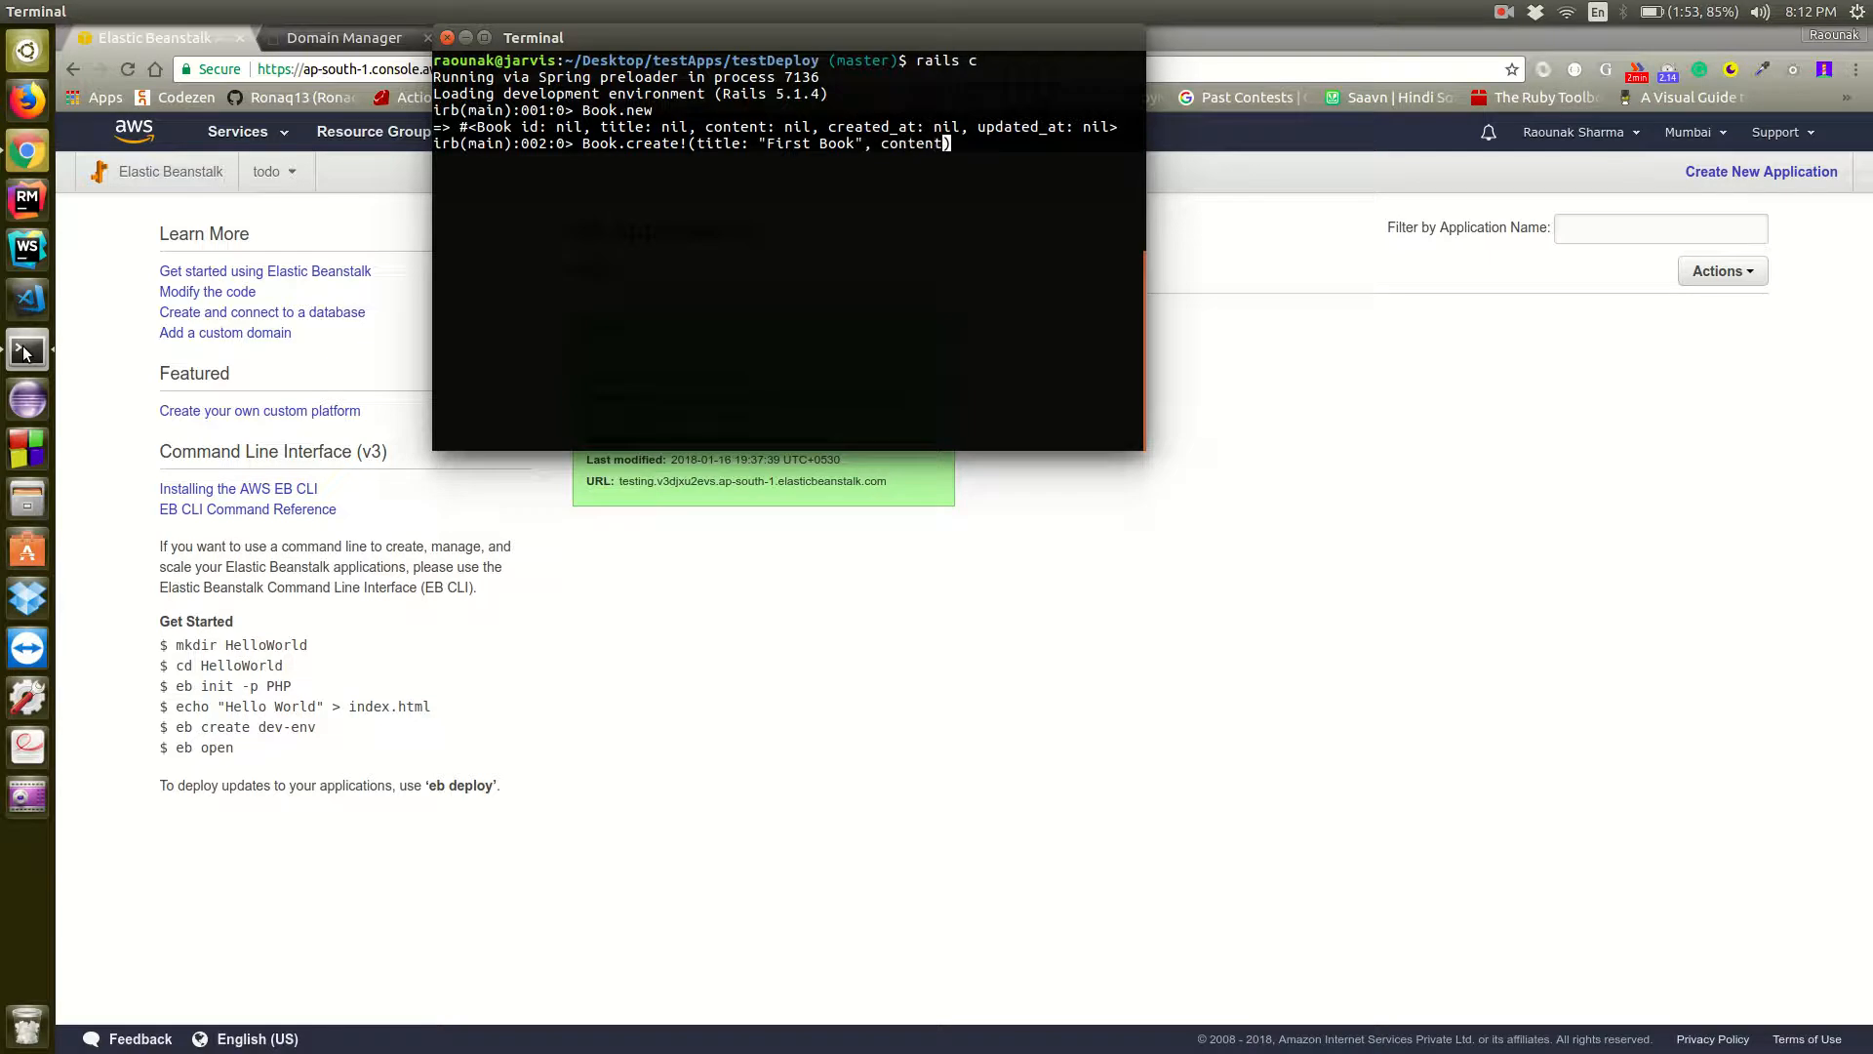
type("\"This \"")
key("Left")
type("This ")
type("is my ")
type("first boo")
type("k")
key("Return")
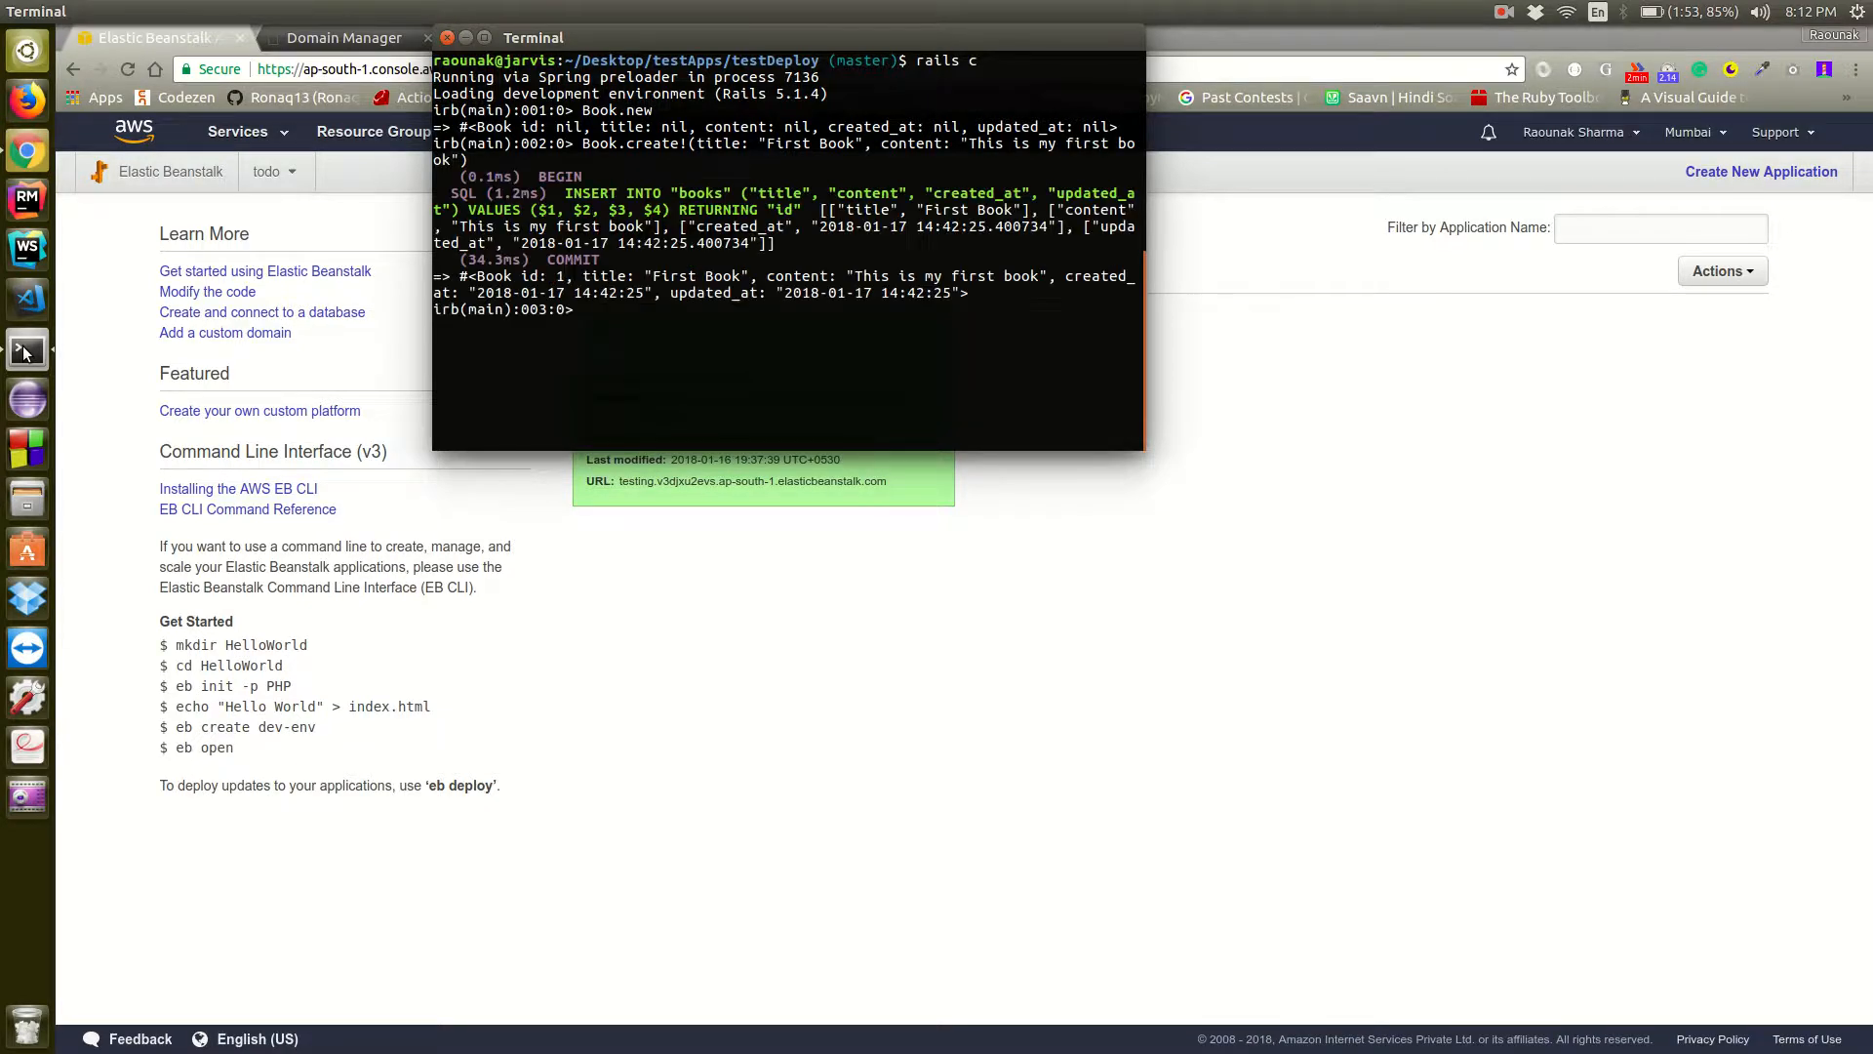
Exit the Rails console and start the Rails server
type("exit")
key("Return")
type("rails s")
key("Return")
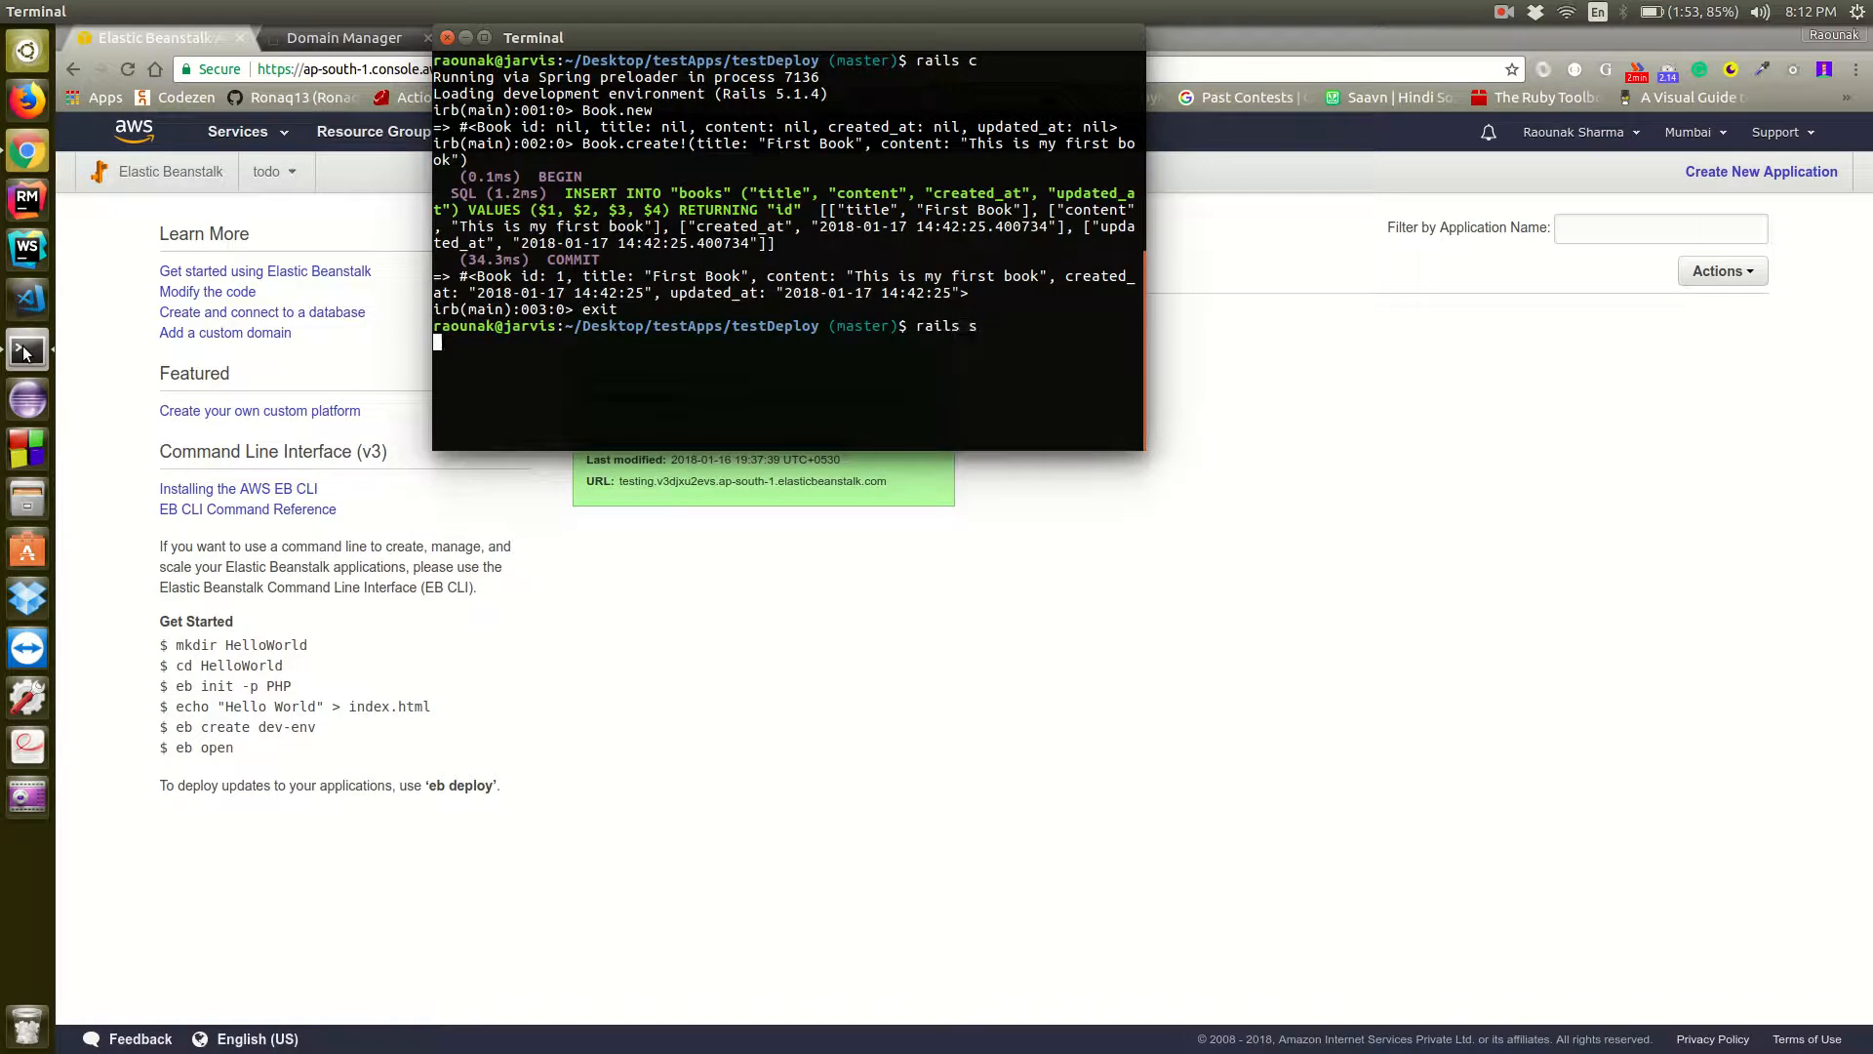
Switch to Chrome and load localhost:3000/books in a new tab to check the books endpoint
key("alt+Tab")
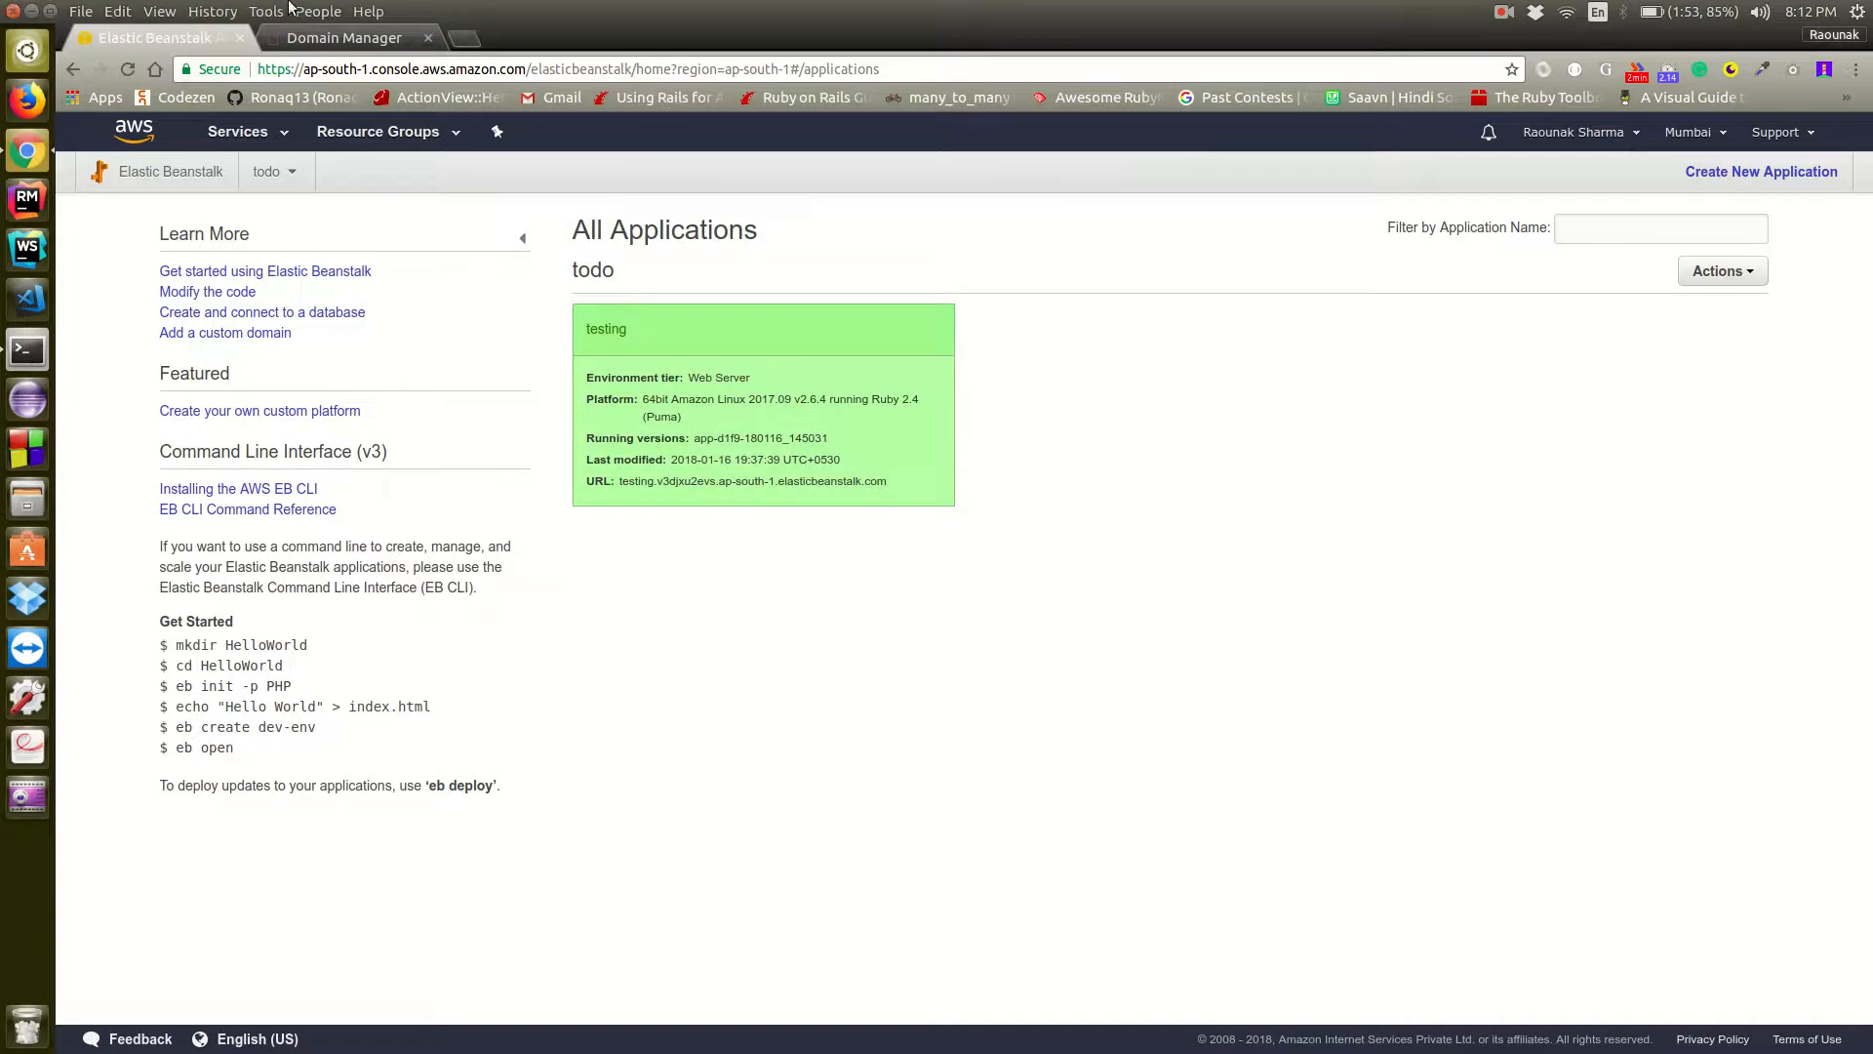
left_click(472, 42)
type("loc")
key("Down")
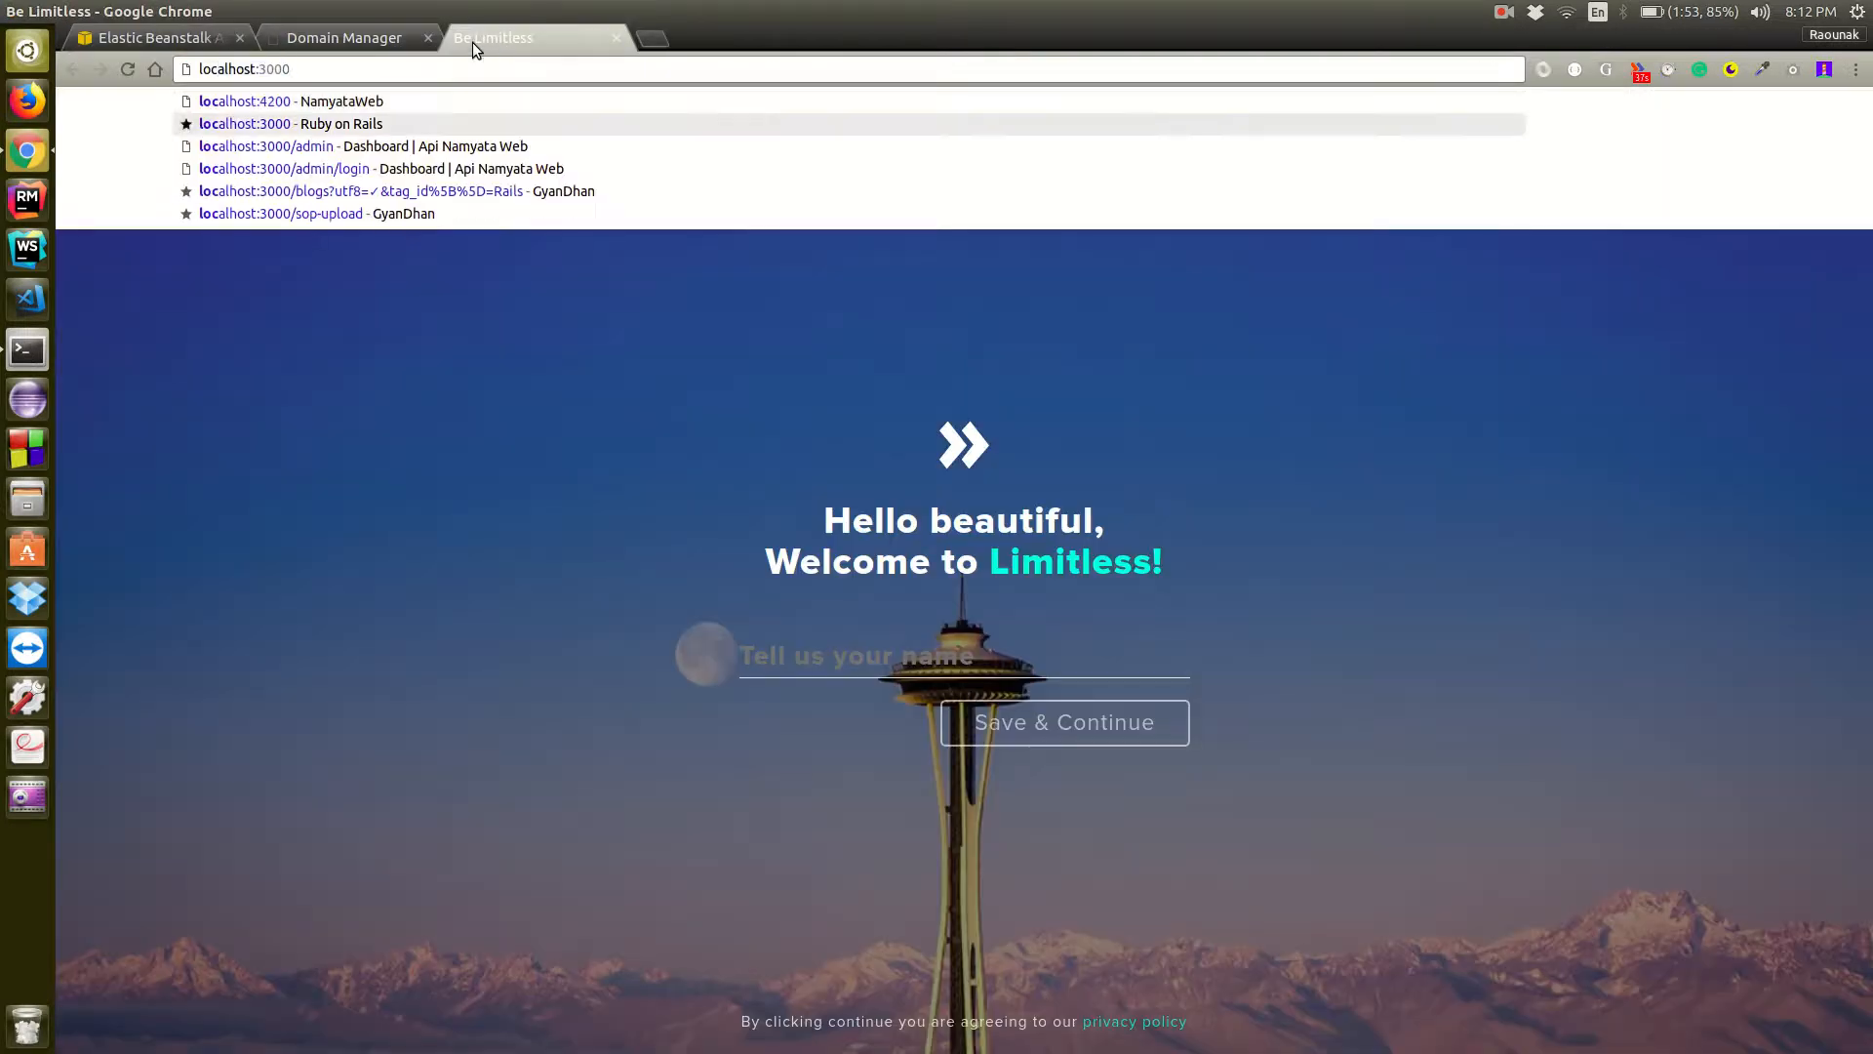
type("/books")
key("Return")
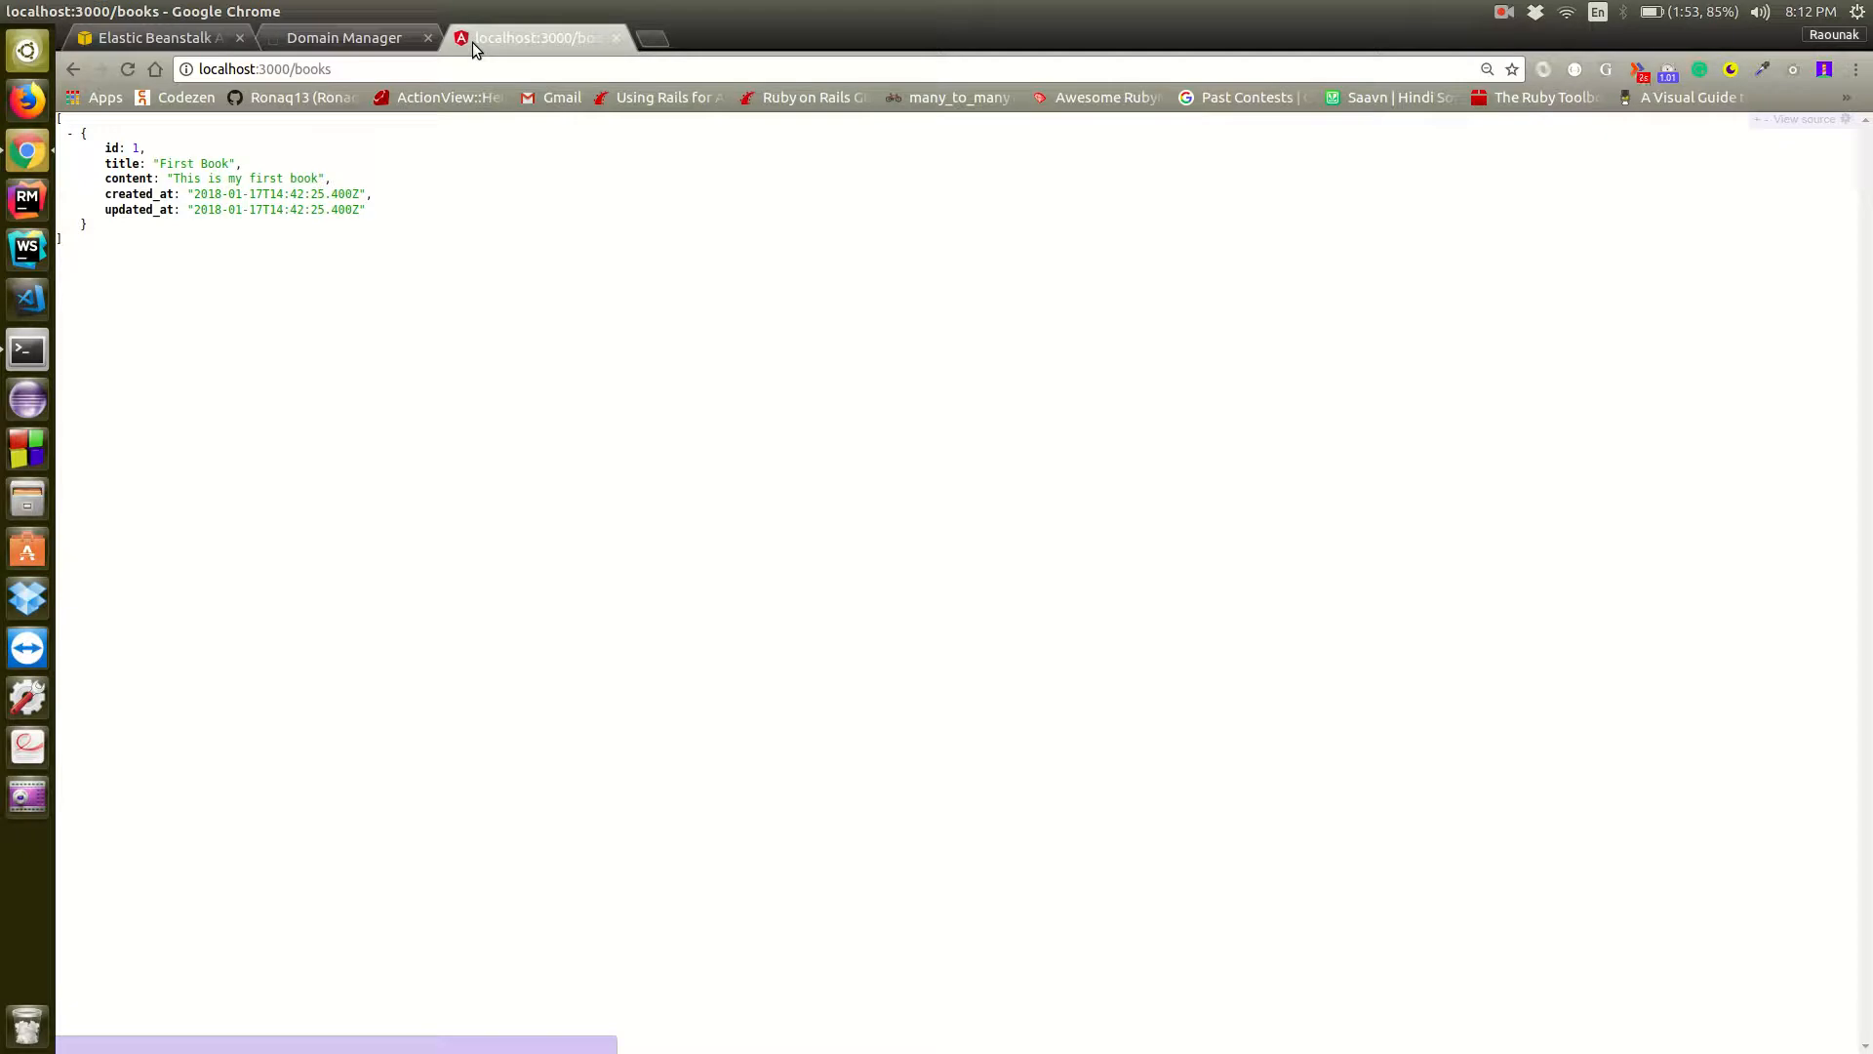
Bring back the Elastic Beanstalk page, then stop the Rails server in the terminal and clear the output
left_click(188, 39)
key("alt+Tab")
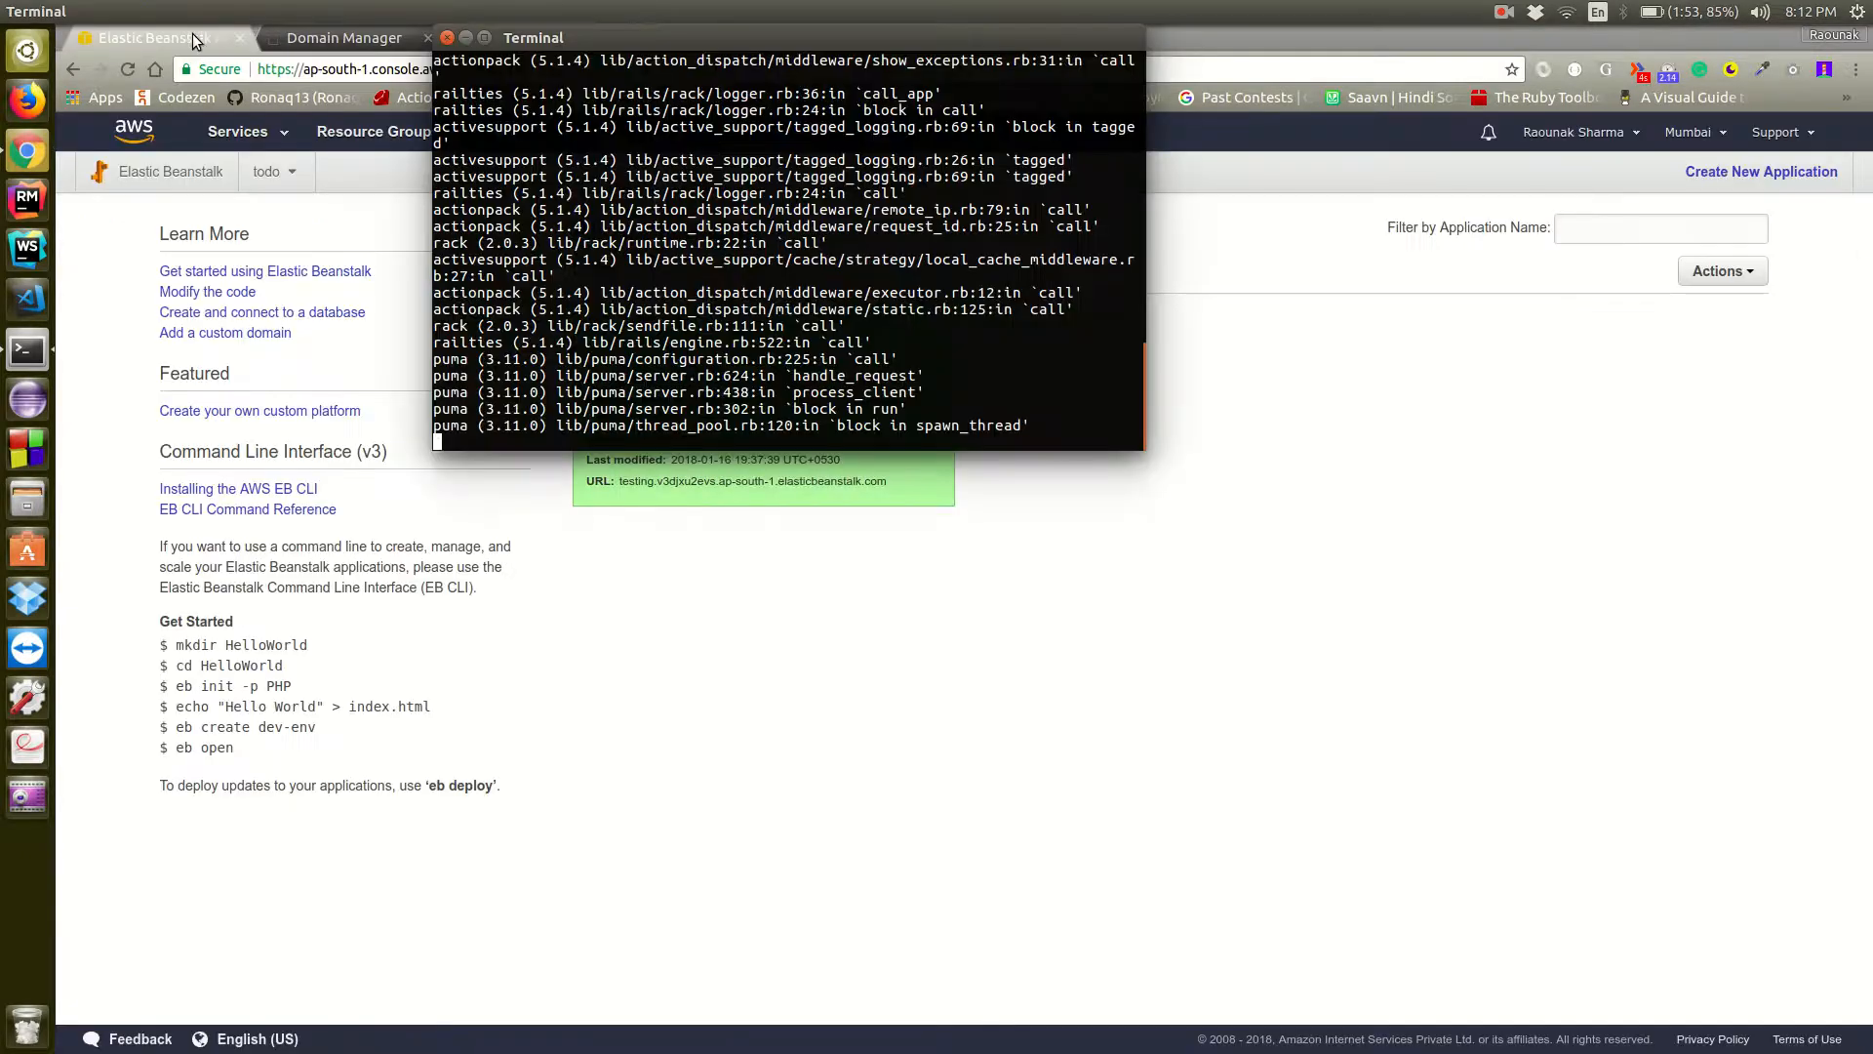
key("ctrl+c")
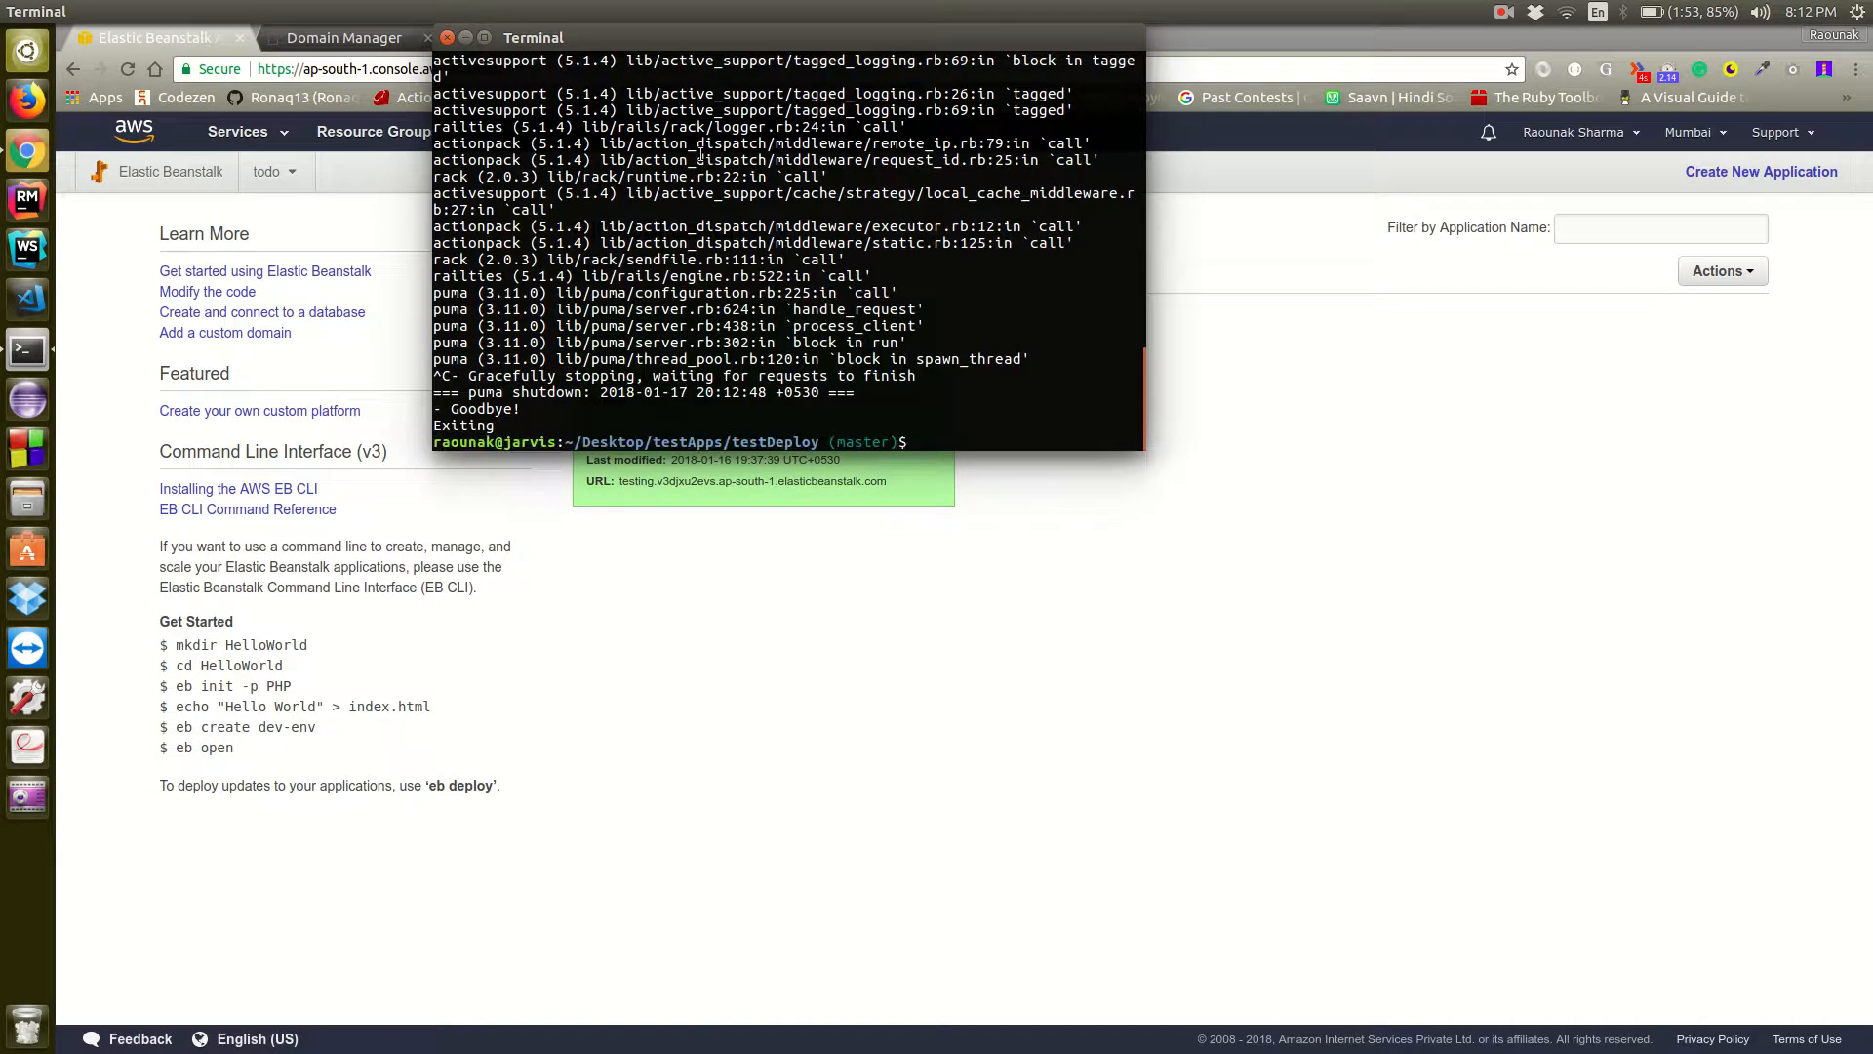
type("clear")
key("Return")
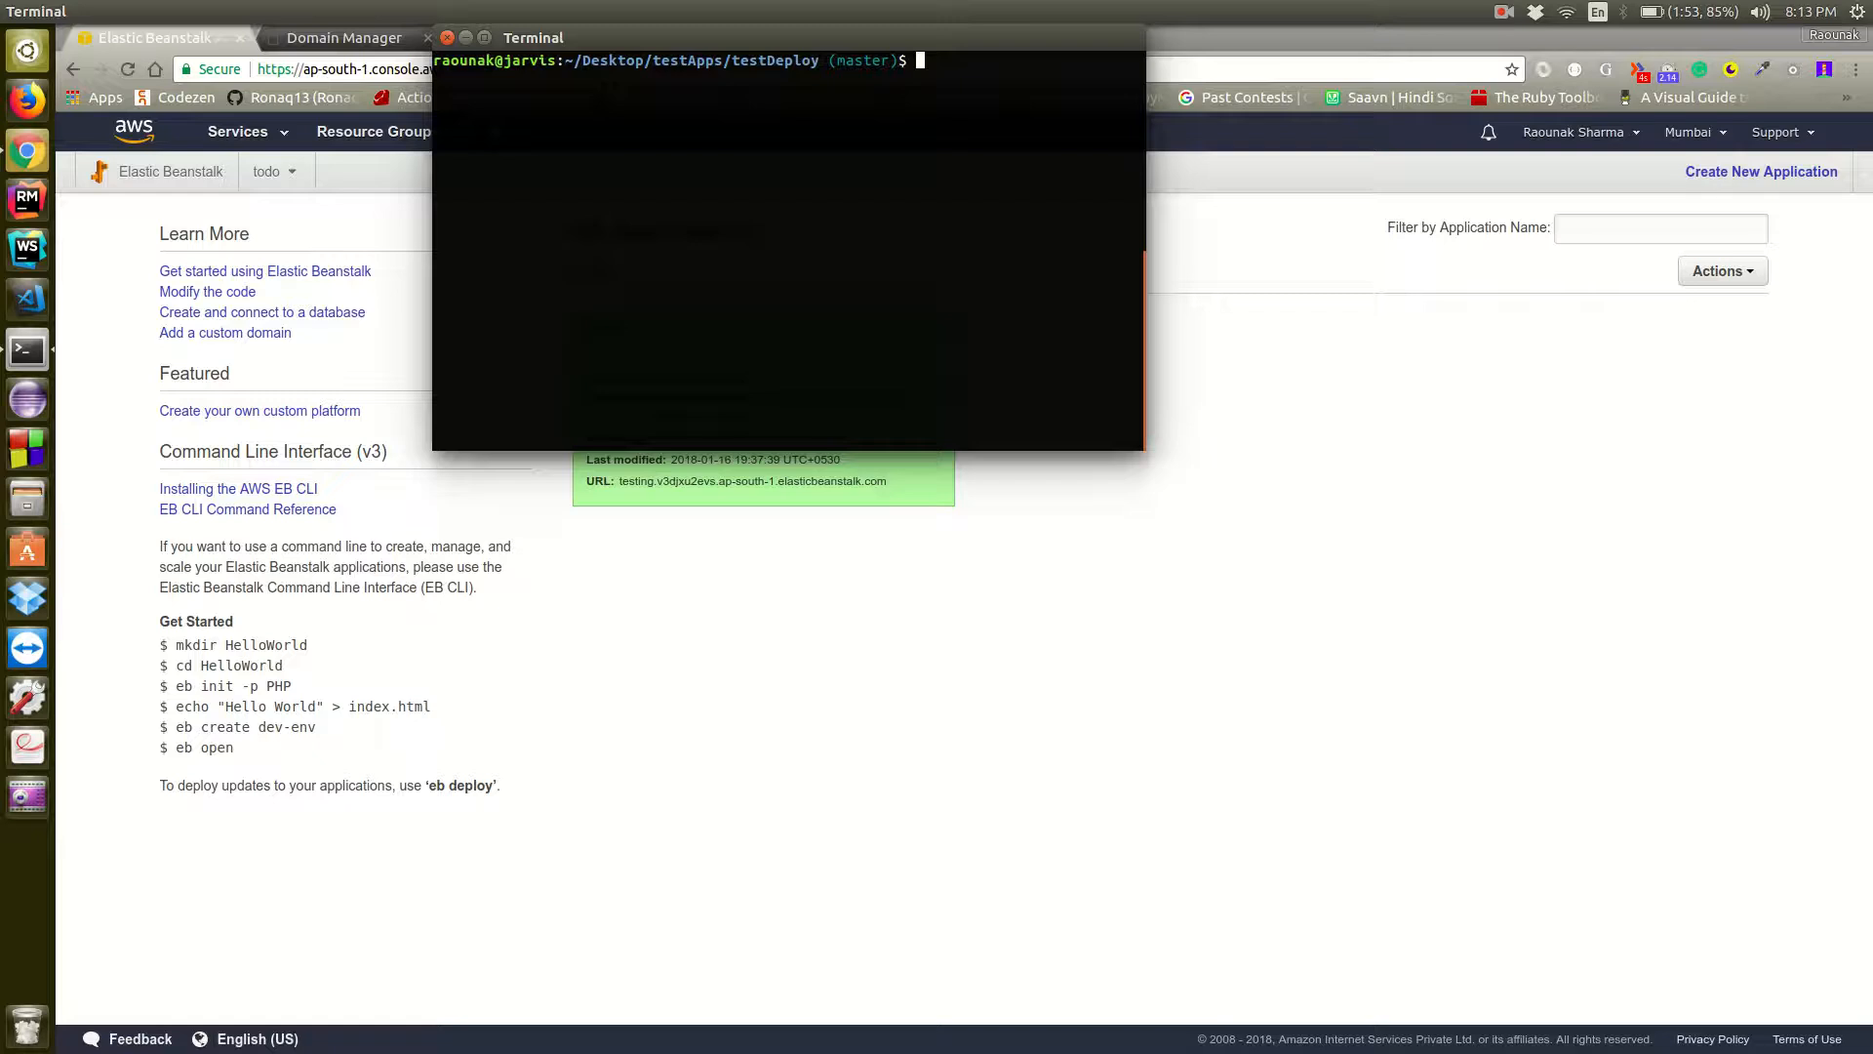
Initialize Elastic Beanstalk for the project with eb init, choosing ap-south-1 (Mumbai) as the default region
type("eb init")
left_click_drag(1144, 133, 1304, 132)
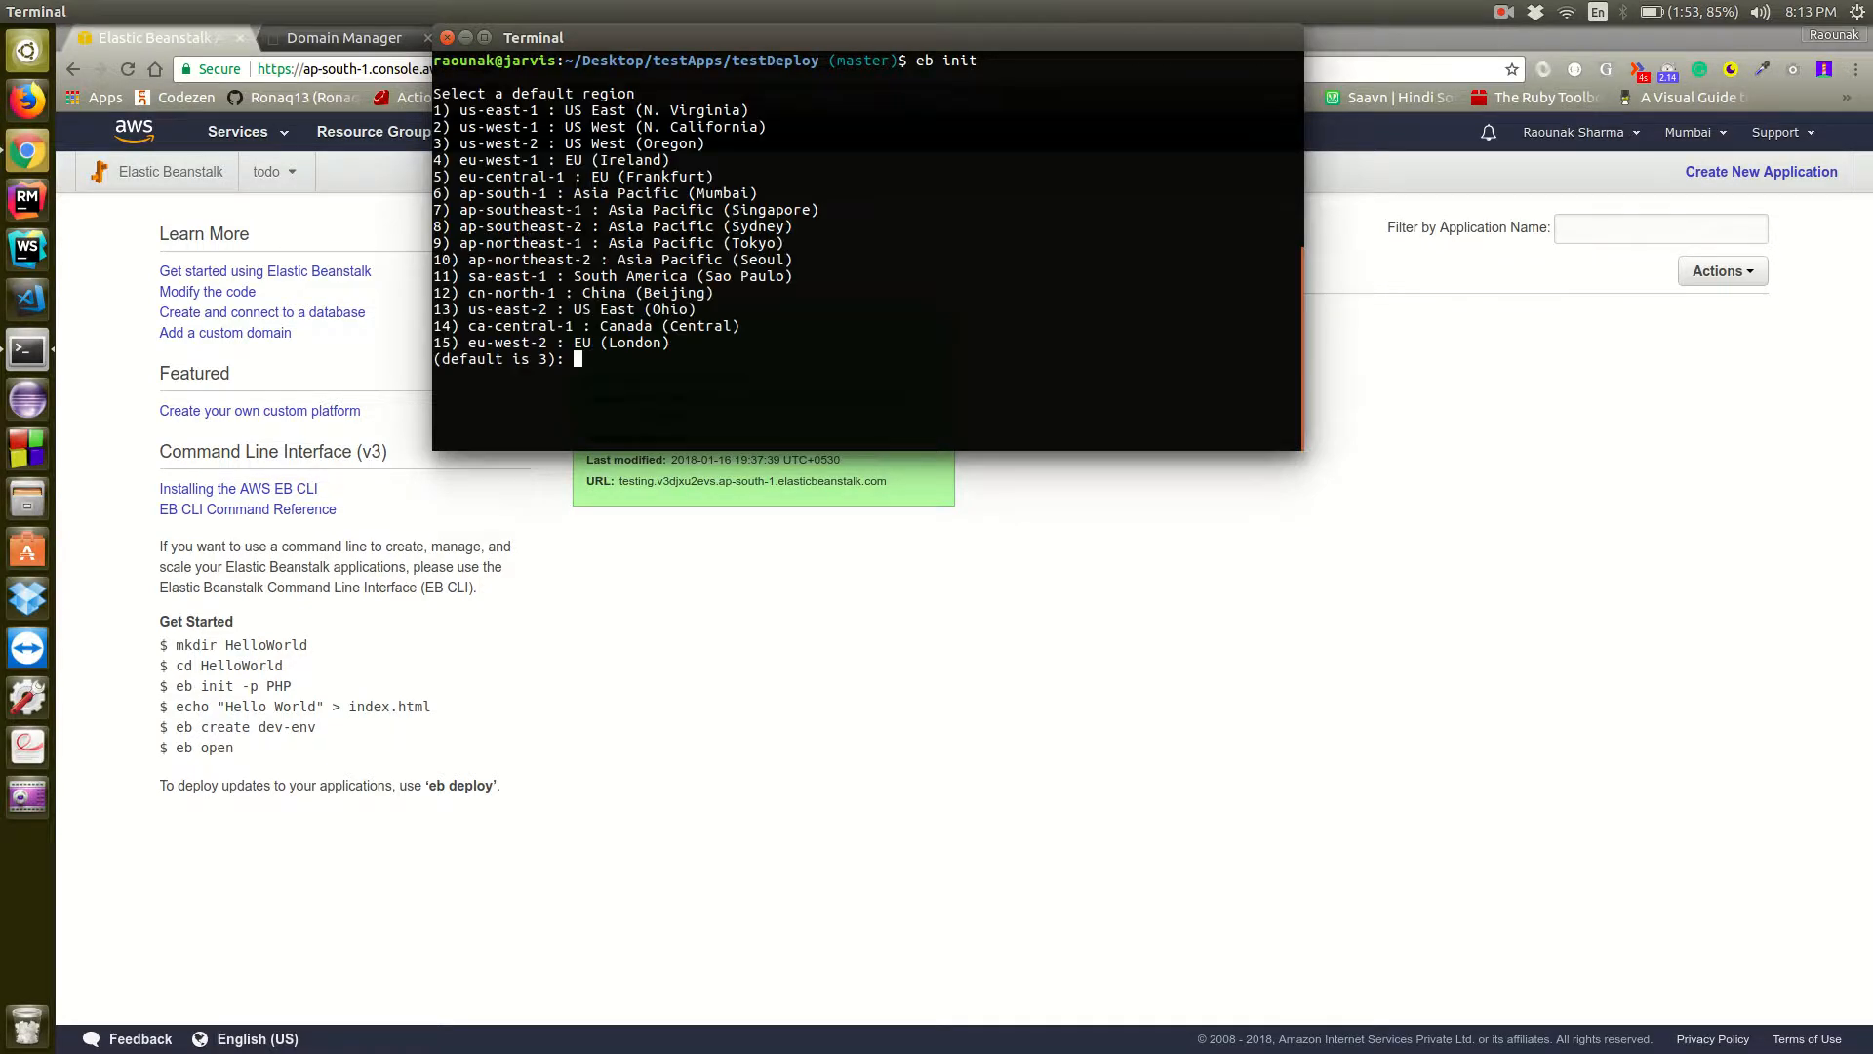
type("6")
key("Return")
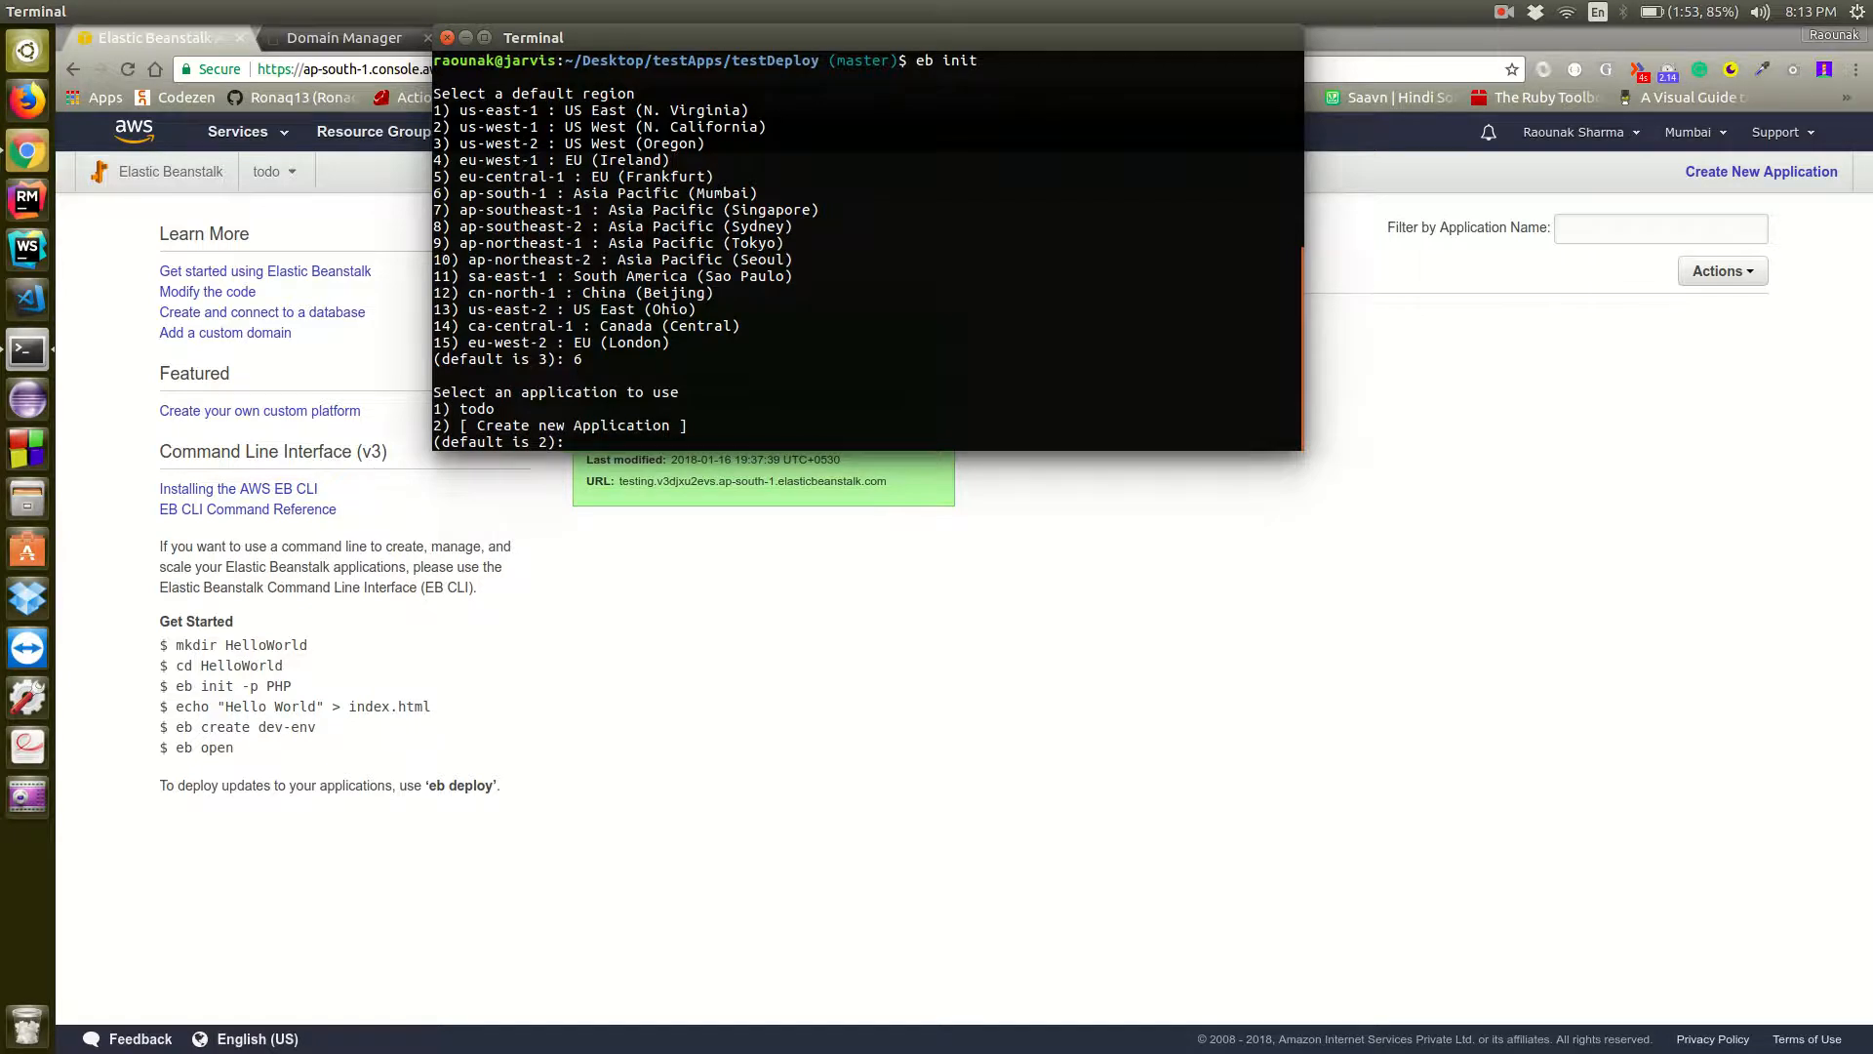
Choose to create a new Elastic Beanstalk application and accept the default name testDeploy
type("2")
key("Return")
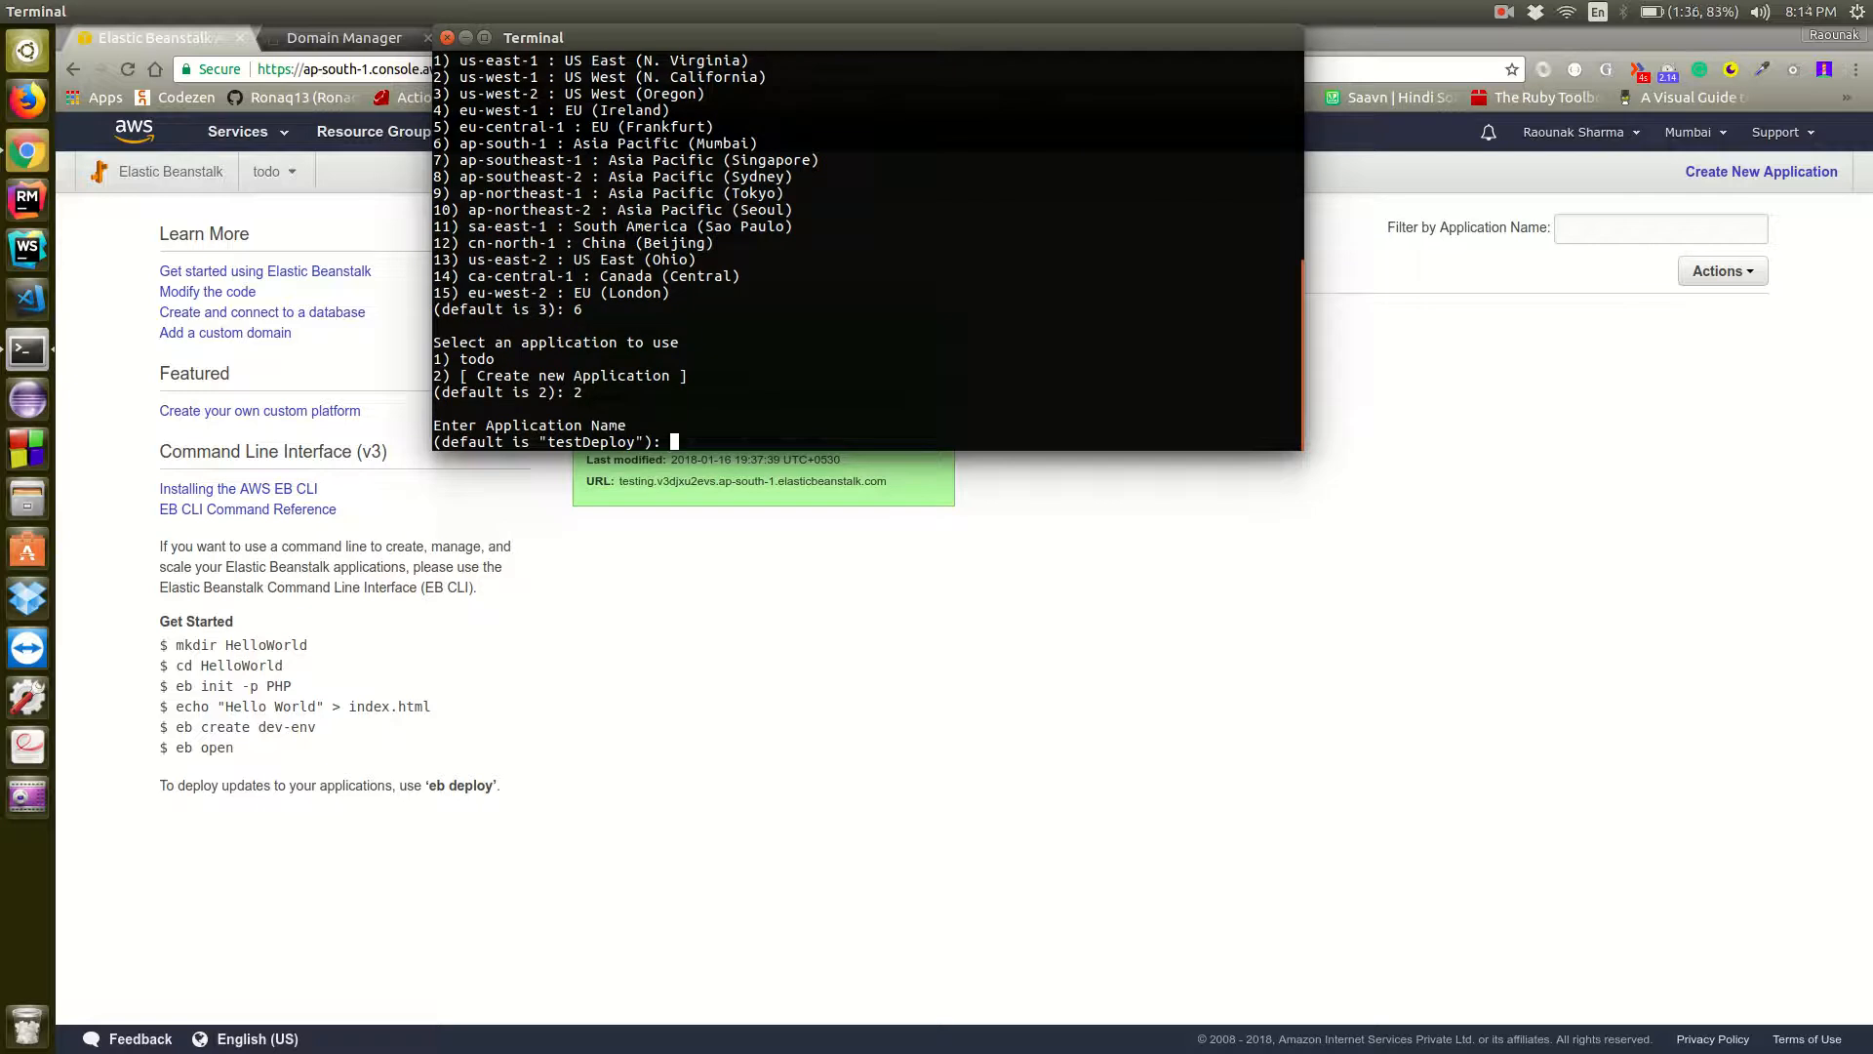
key("Return")
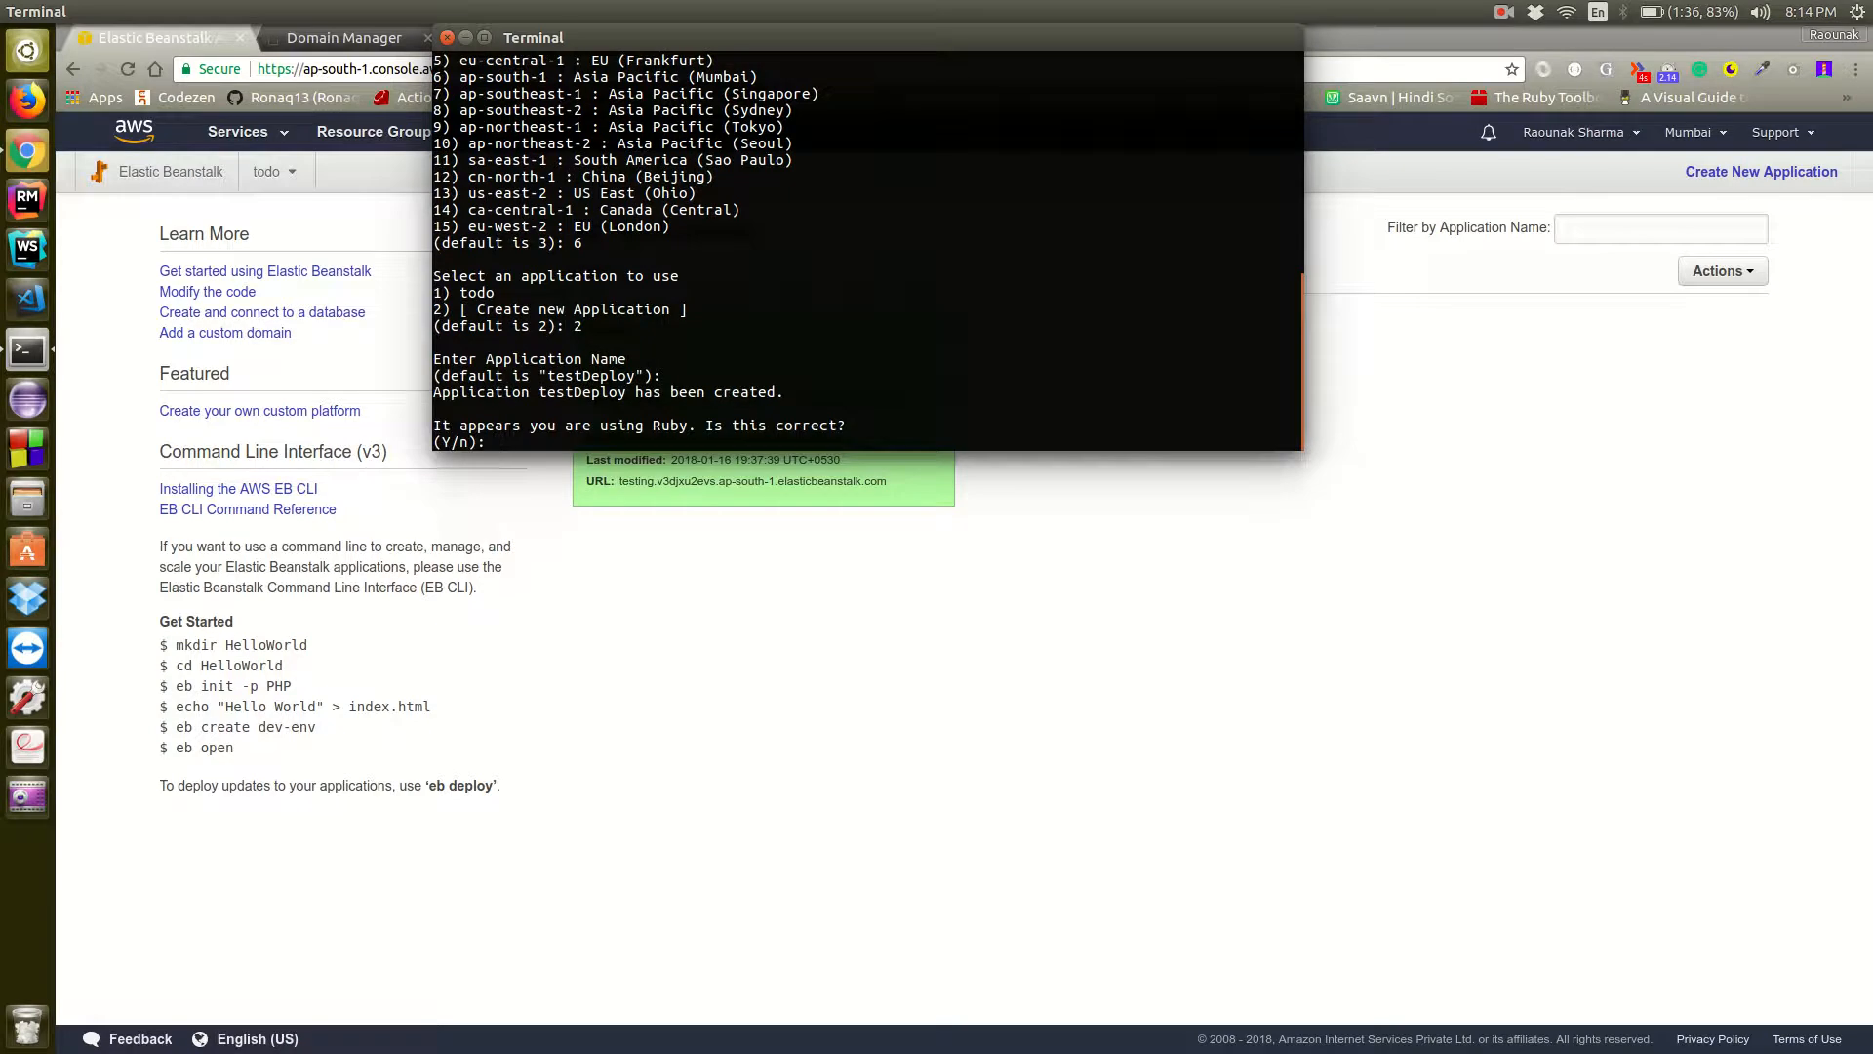
Confirm Ruby as the platform and select the Ruby 2.4 (Puma) version
type("Y")
key("Return")
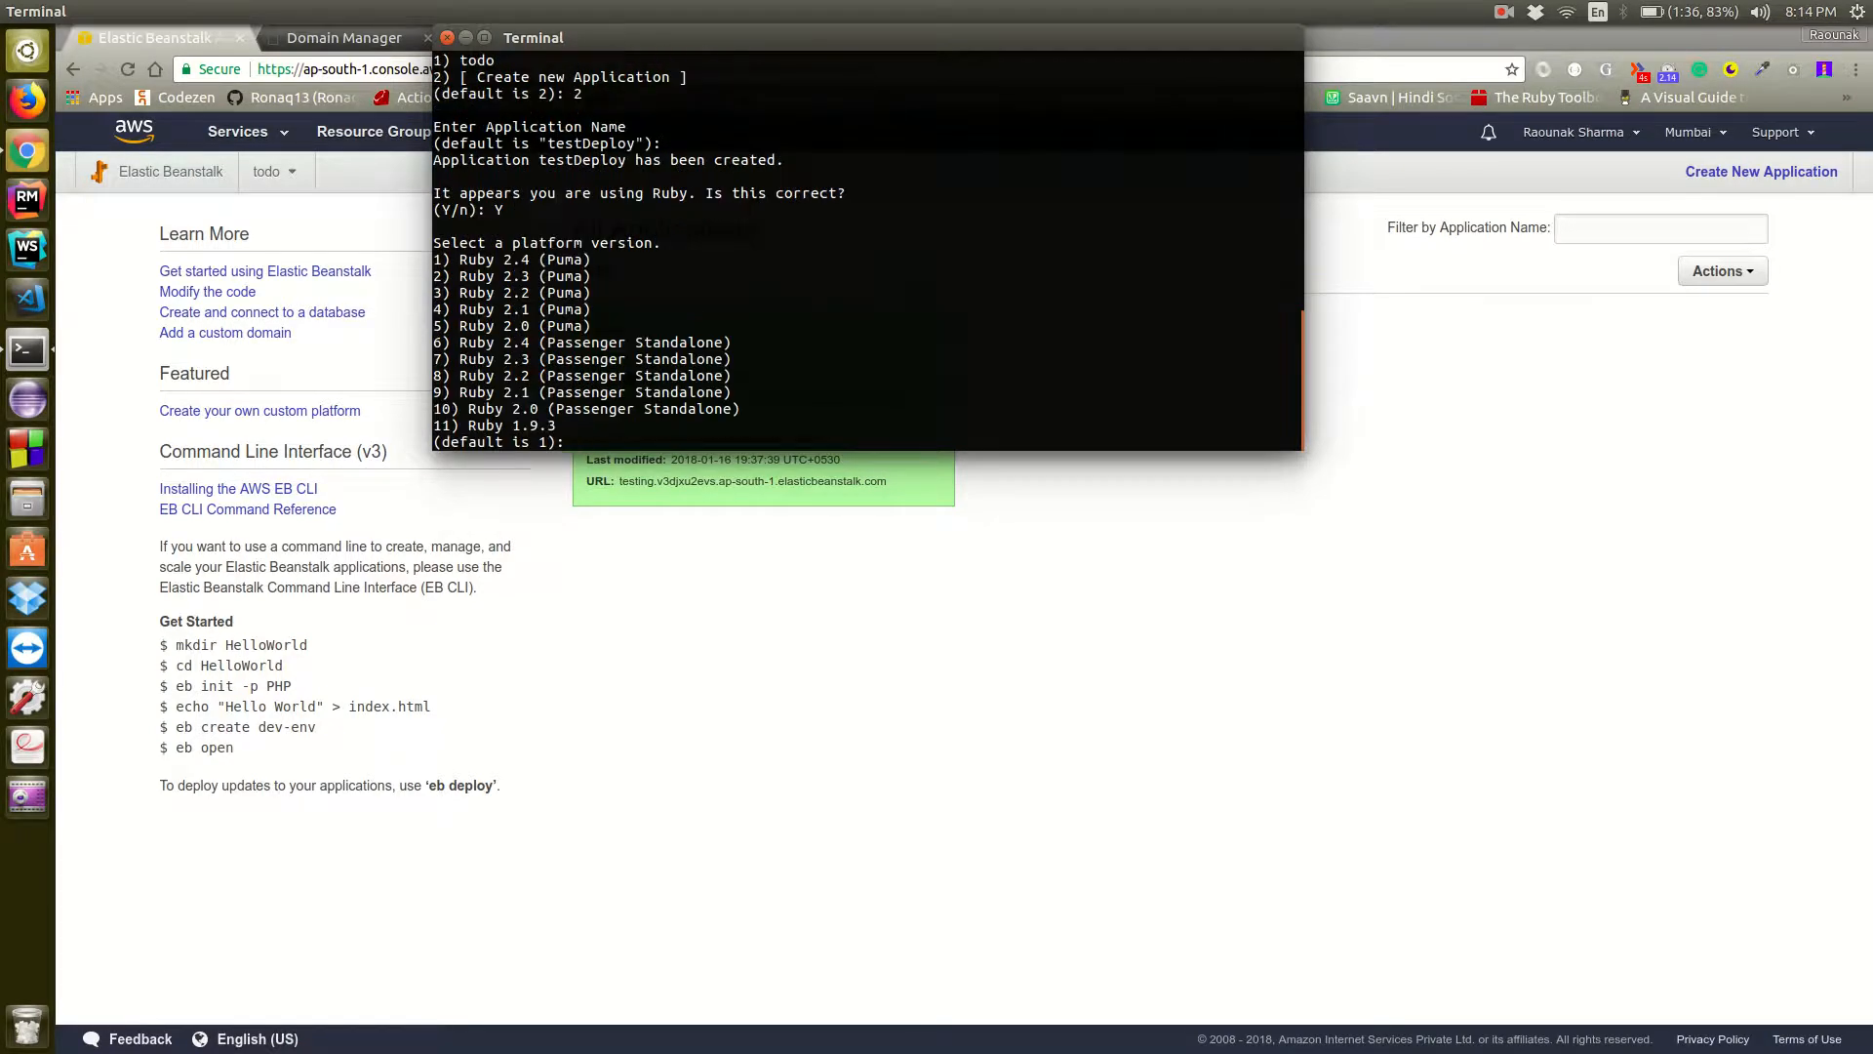
type("1")
key("Return")
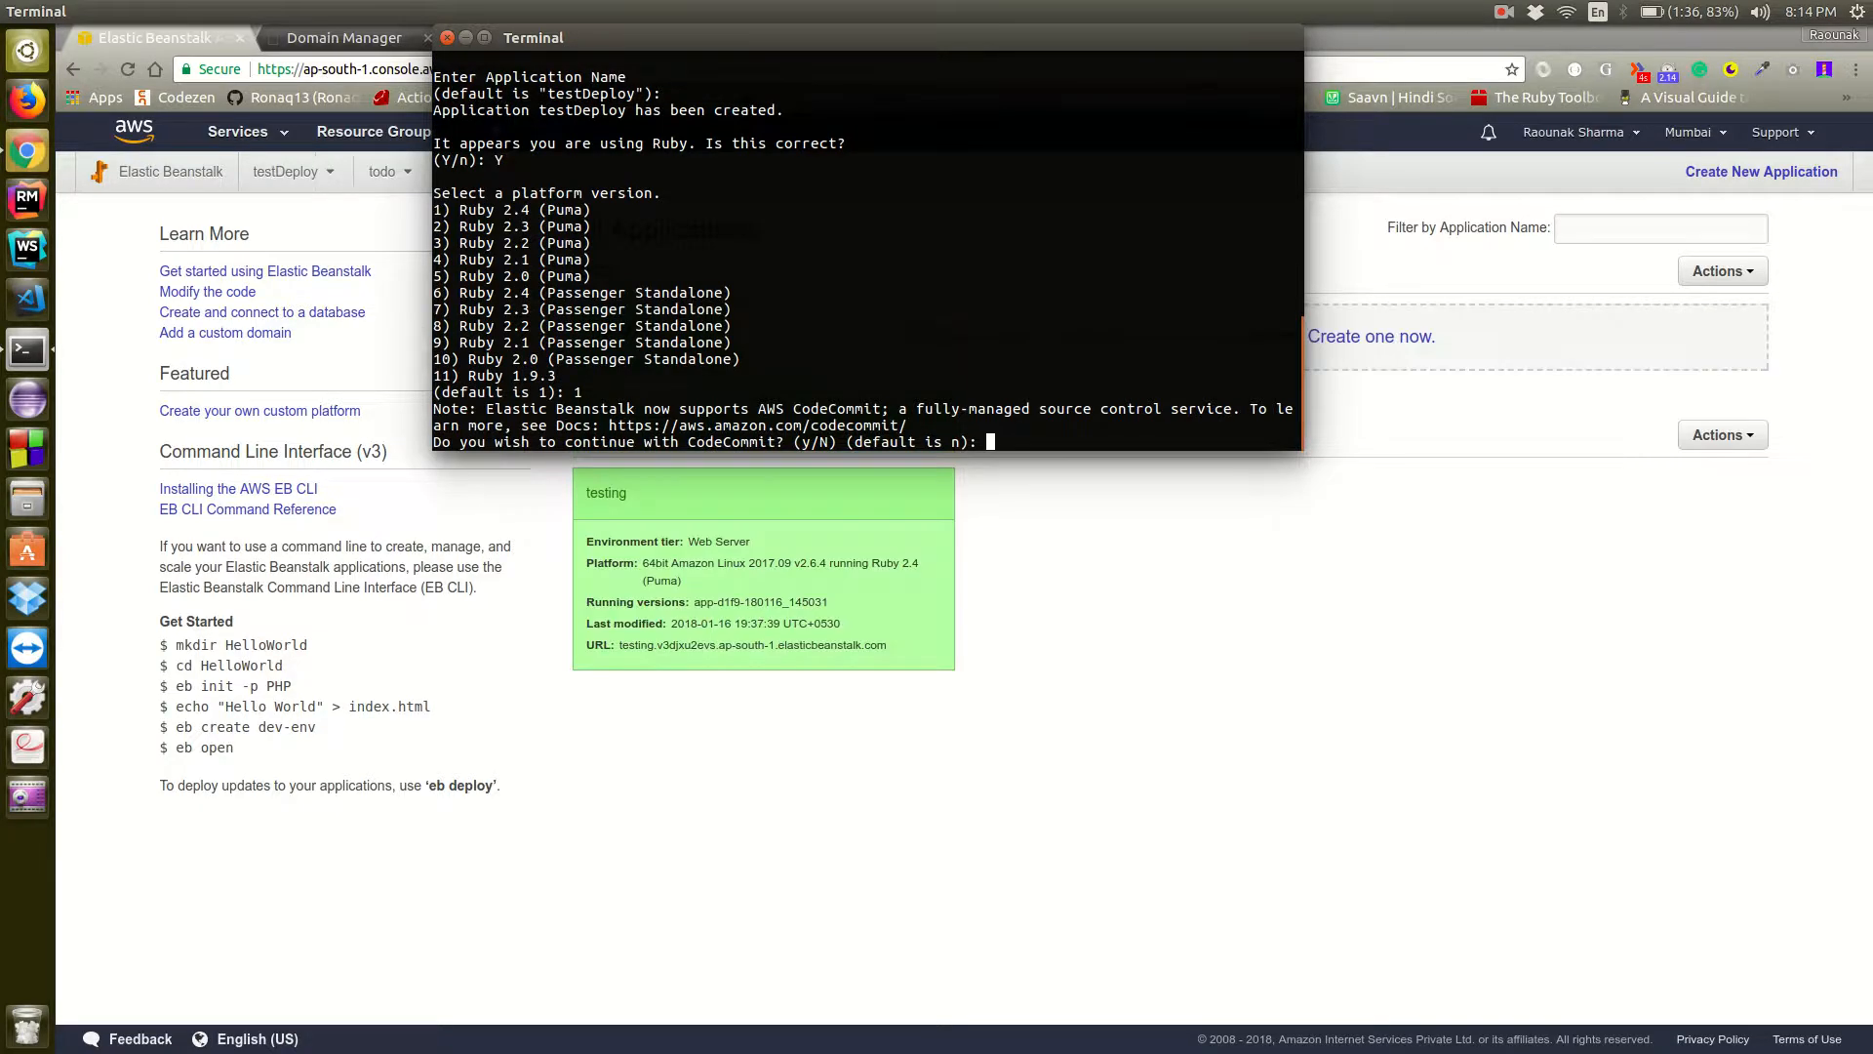
Decline CodeCommit and set up SSH for the instances with the aws-eb keypair
type("n")
key("Return")
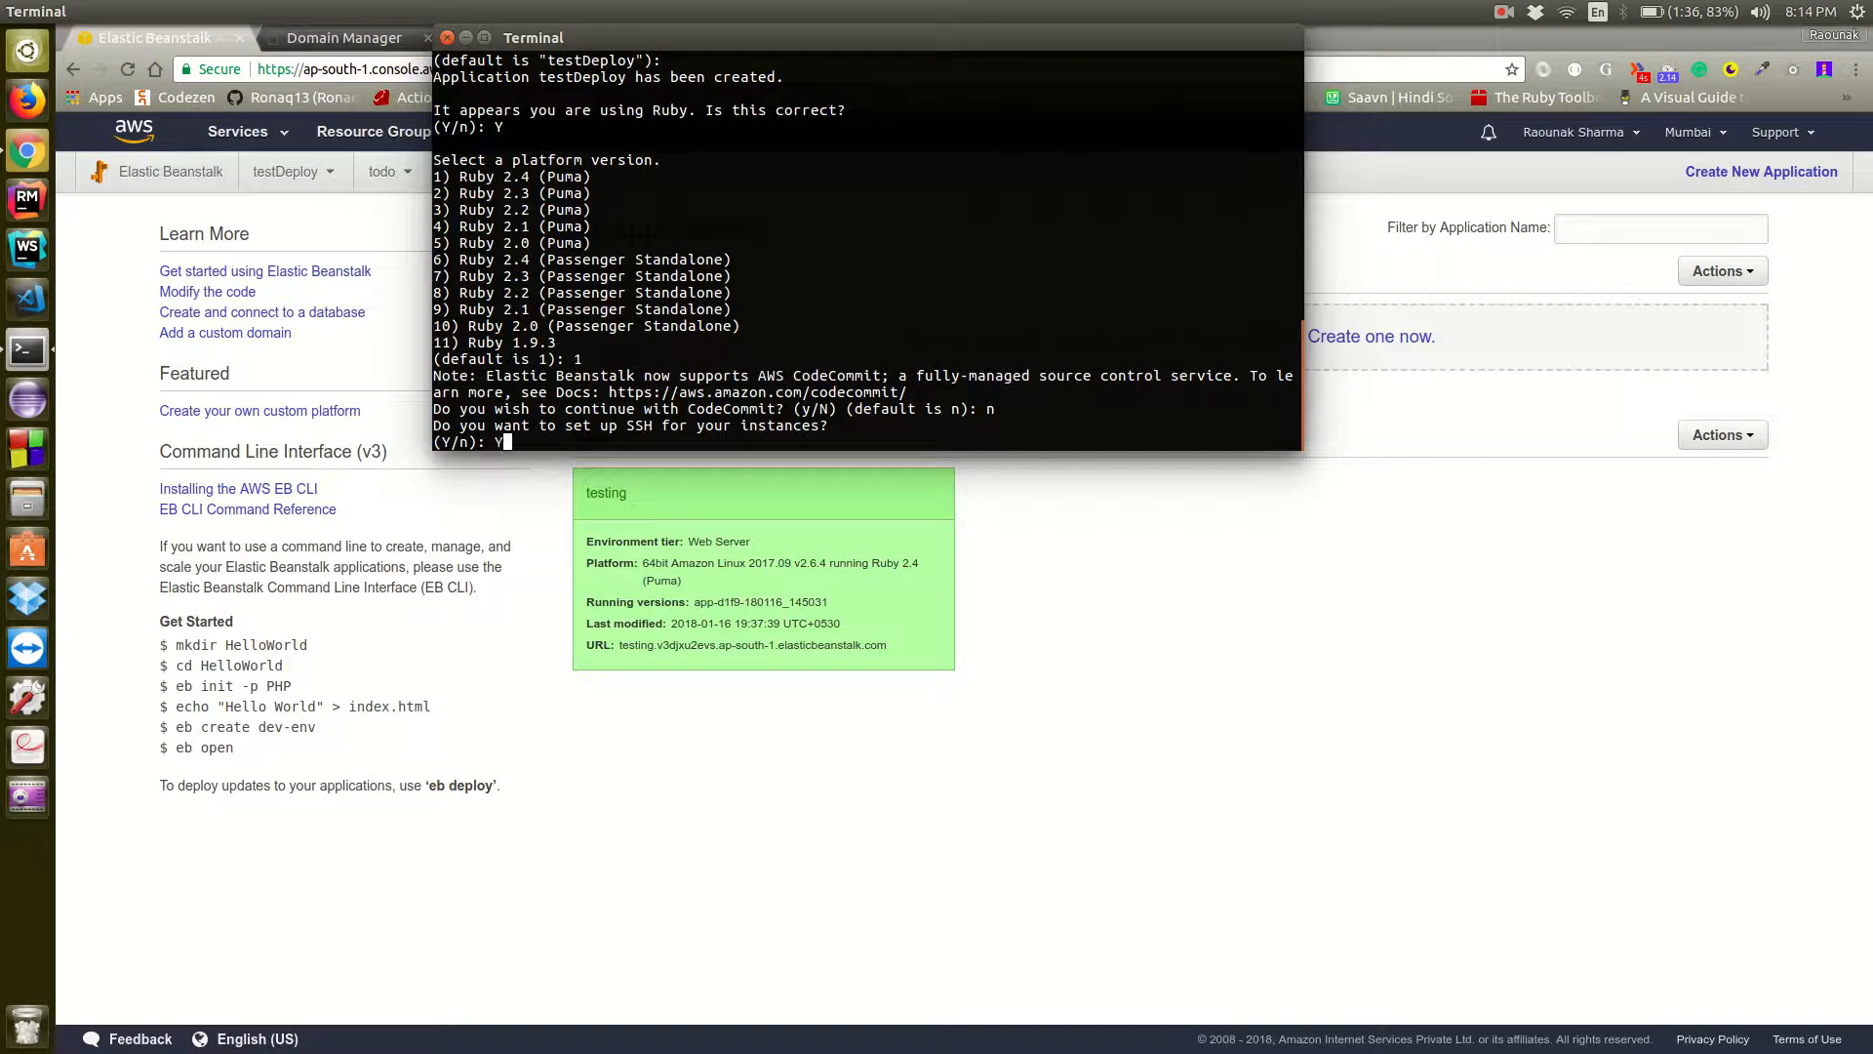
type("Y")
key("Return")
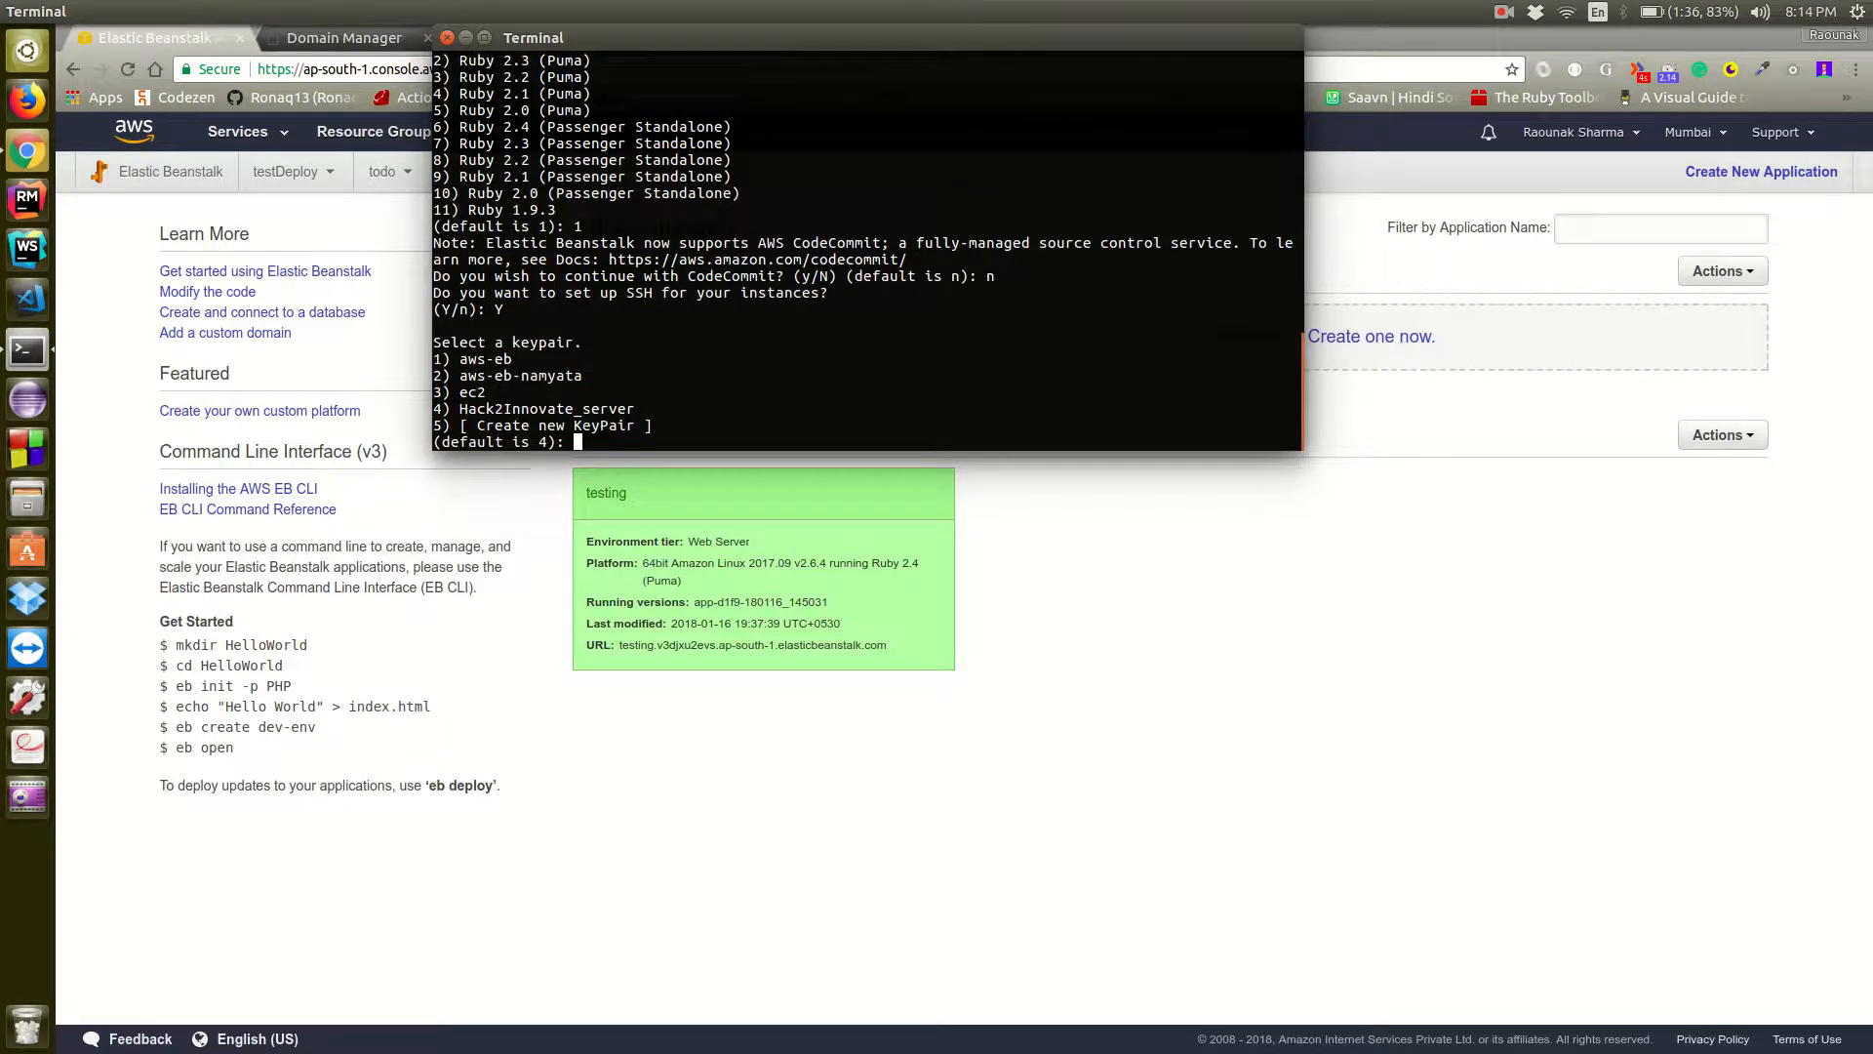
type("1")
key("Return")
Clear the terminal and review the changes that eb init made to the repository with git diff
type("clear")
key("Return")
type("git diff")
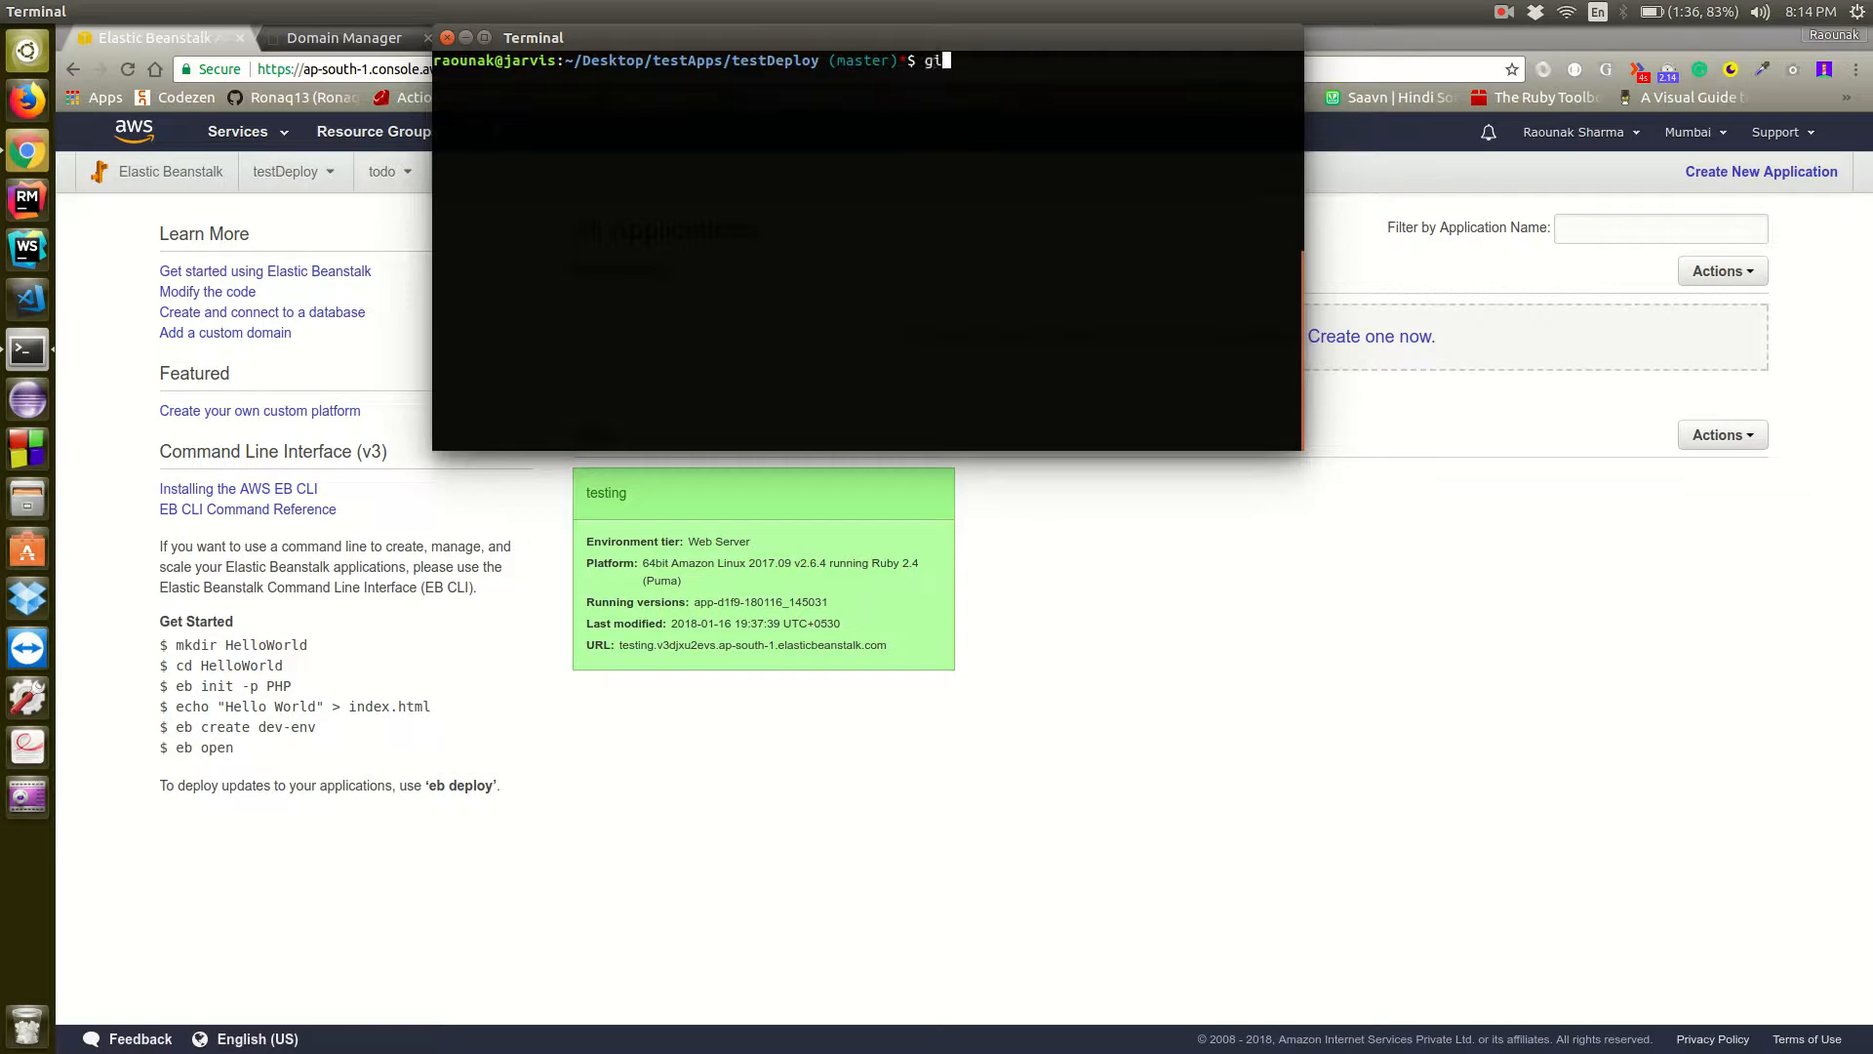
key("Return")
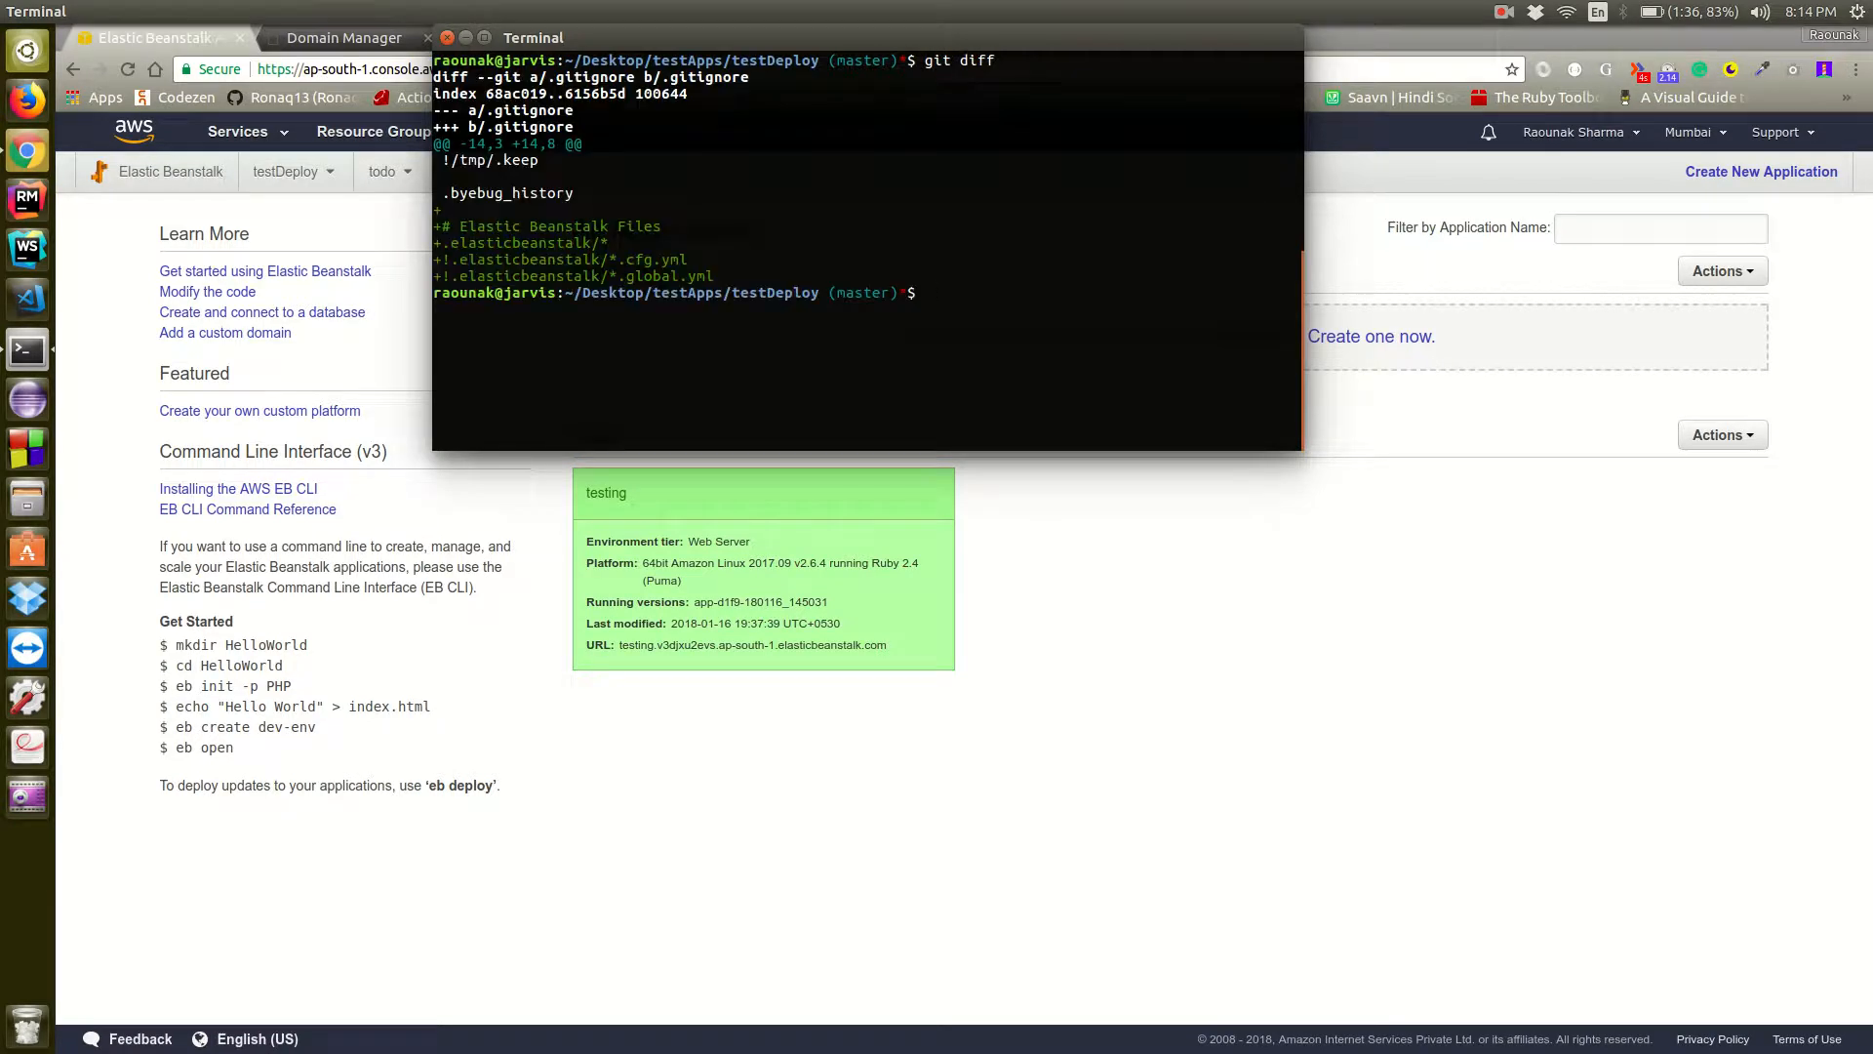
Open the testDeploy project in Visual Studio Code and expand the .elasticbeanstalk folder
type("code .")
key("Return")
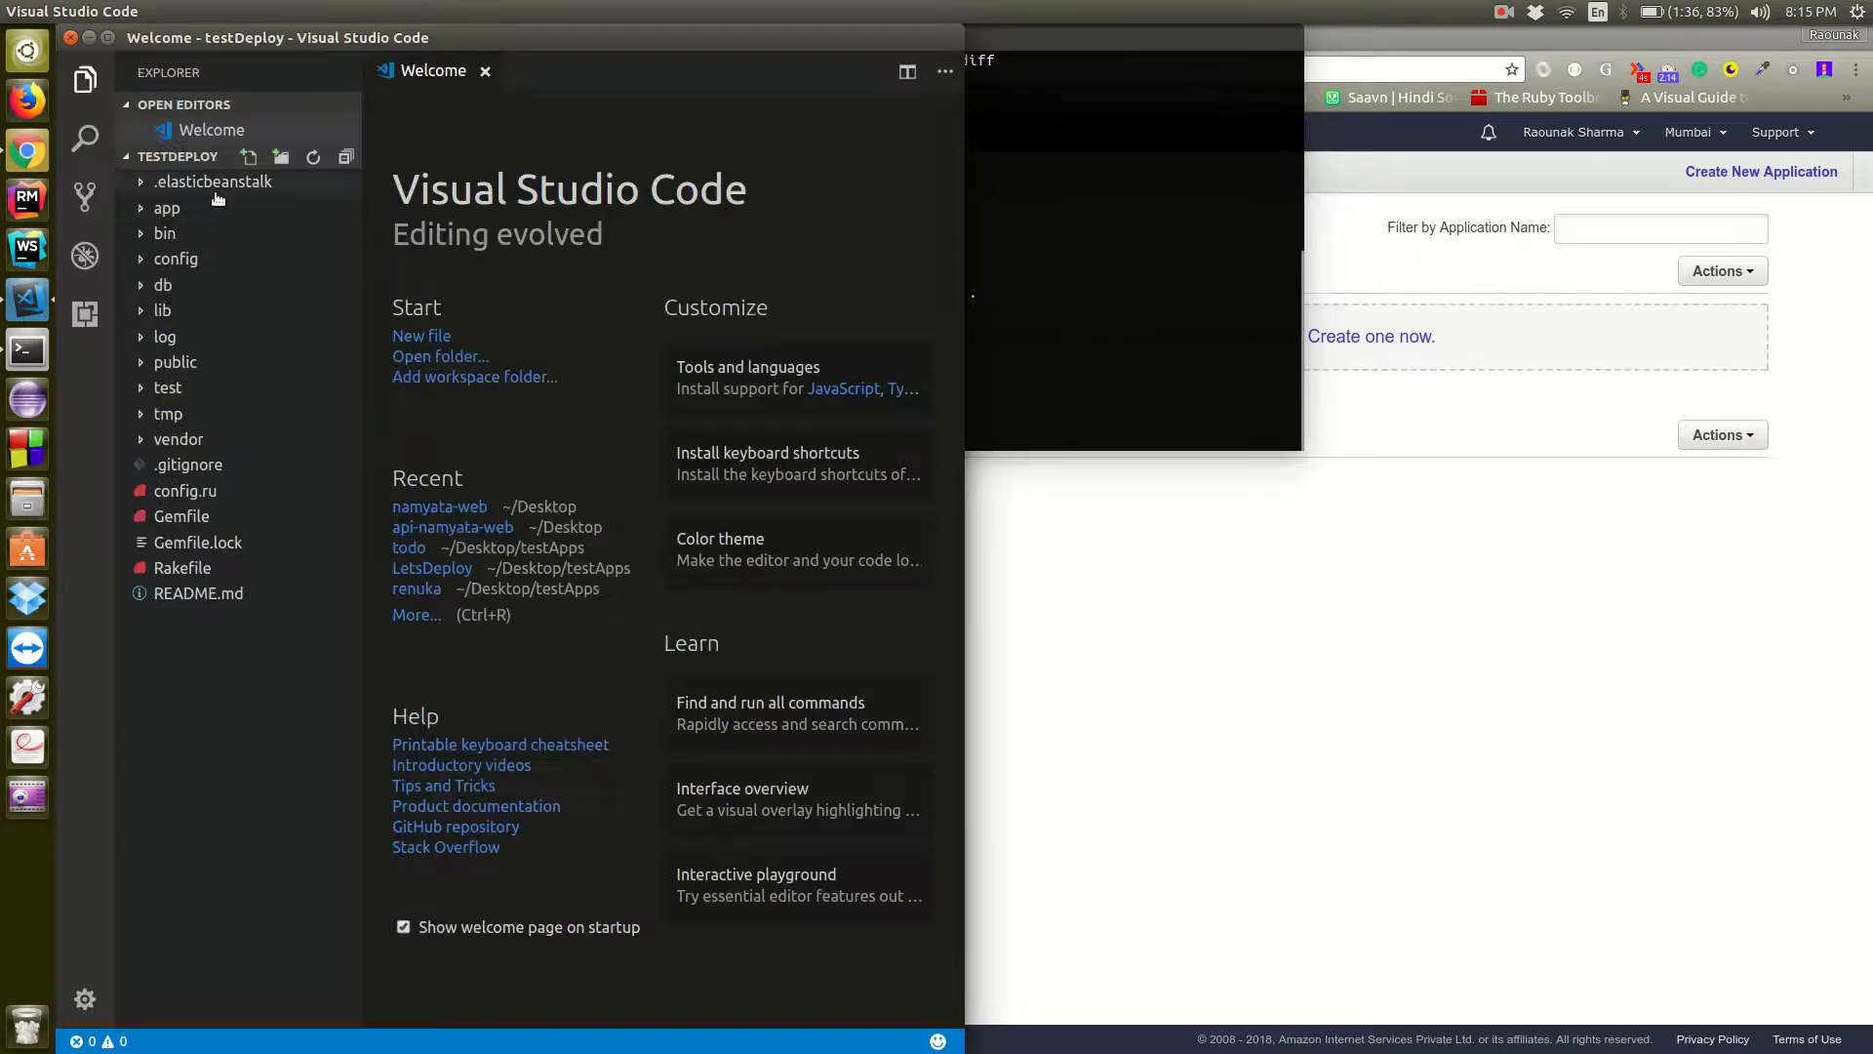
left_click(221, 192)
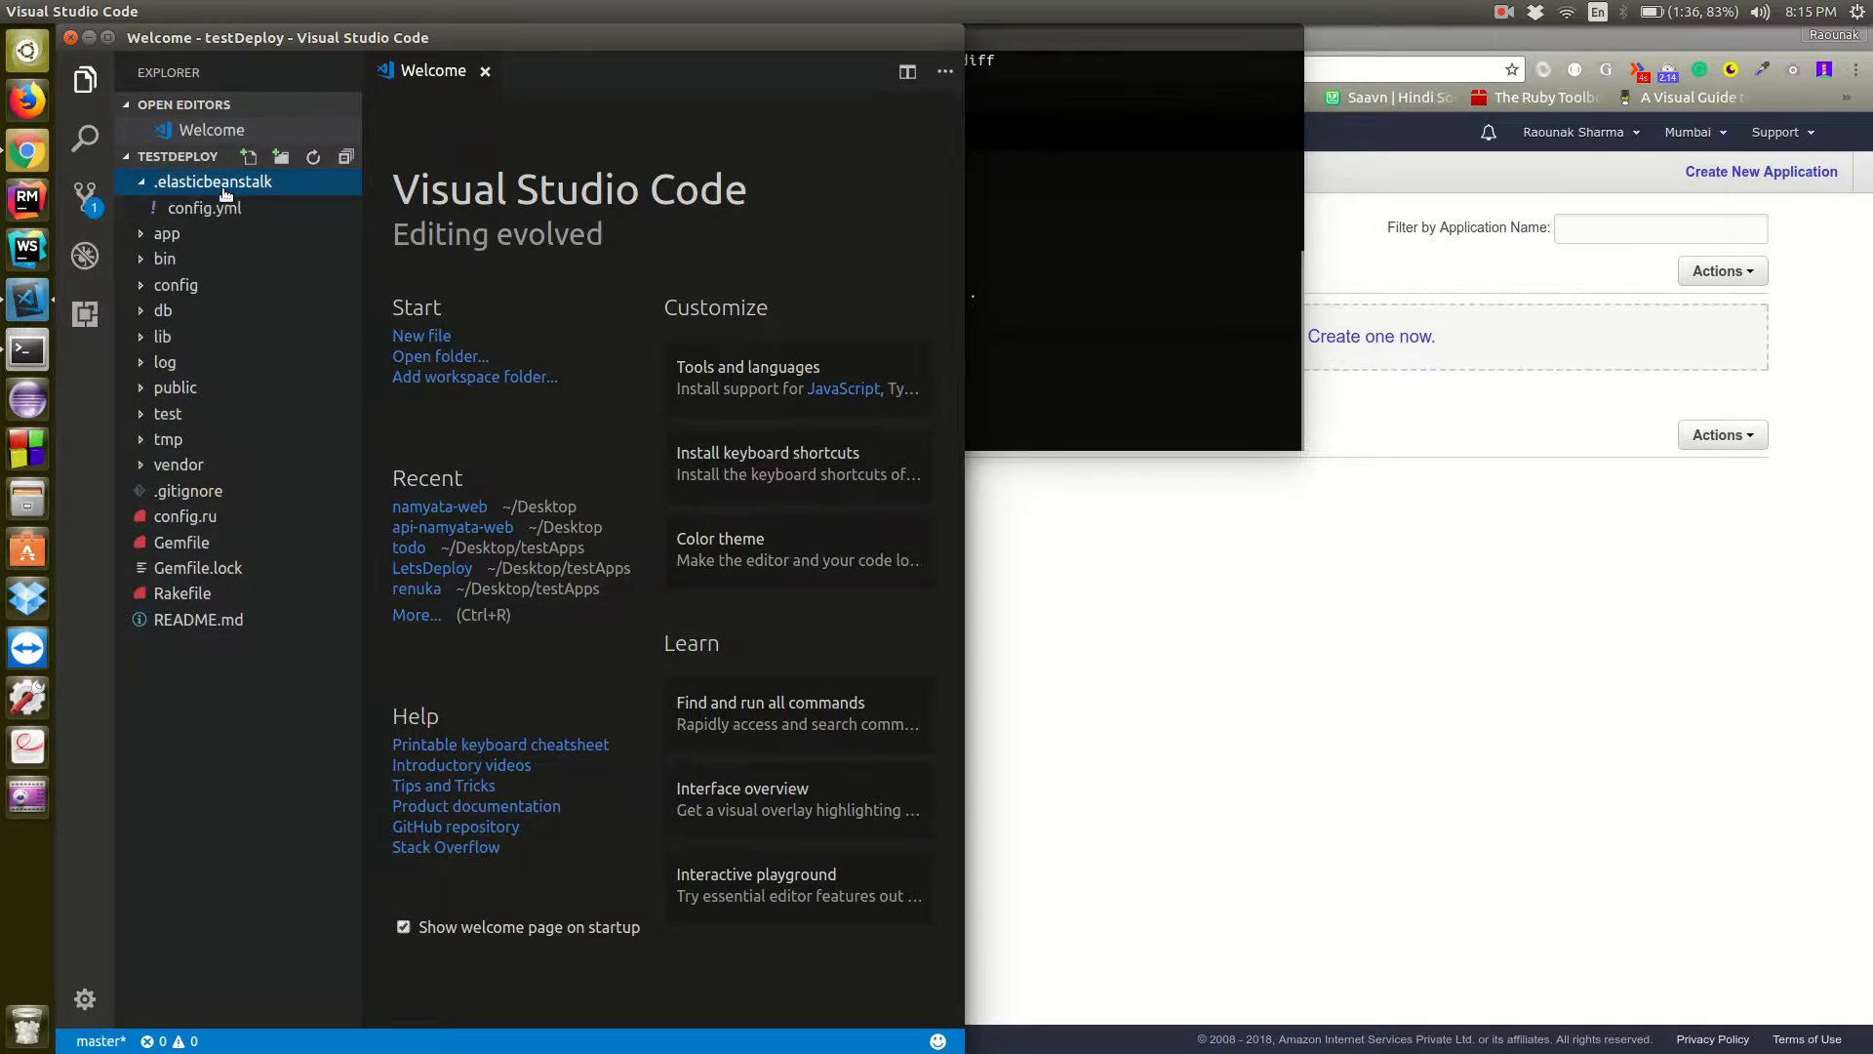
Review the generated settings in .elasticbeanstalk/config.yml and close the file
left_click(203, 208)
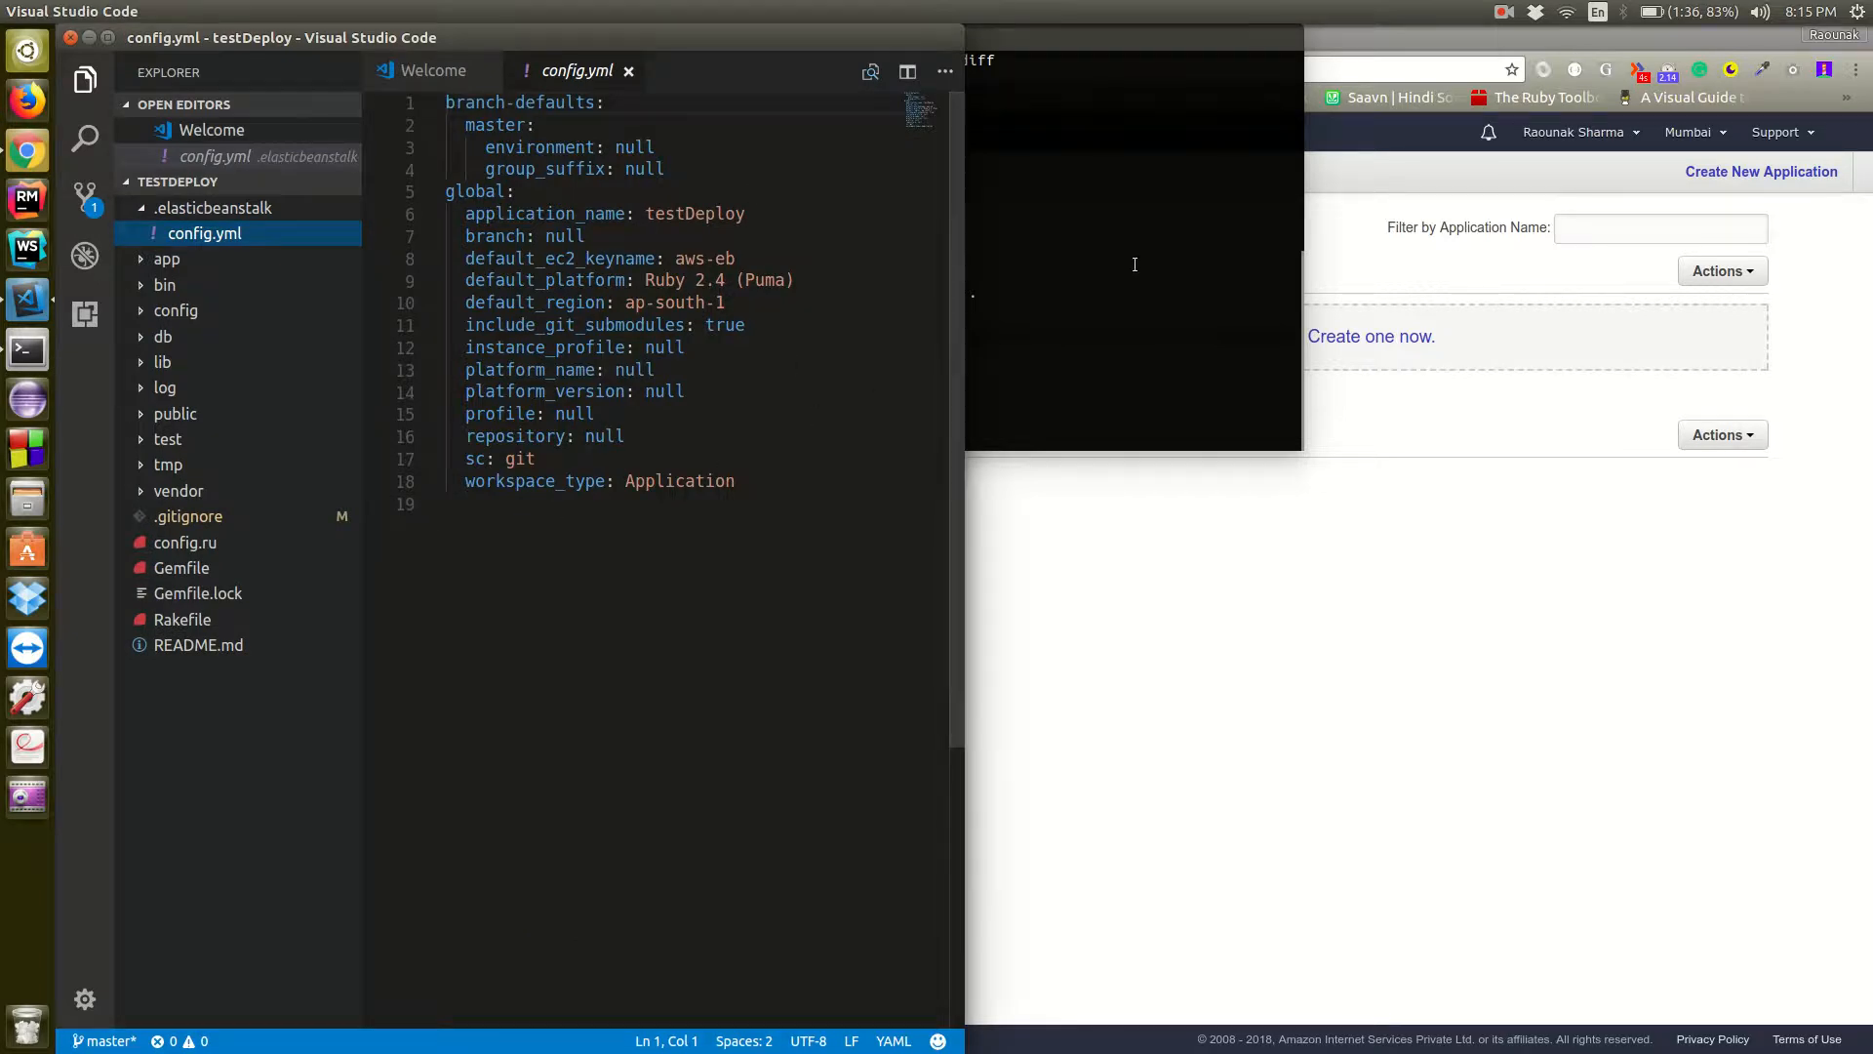
left_click(1124, 263)
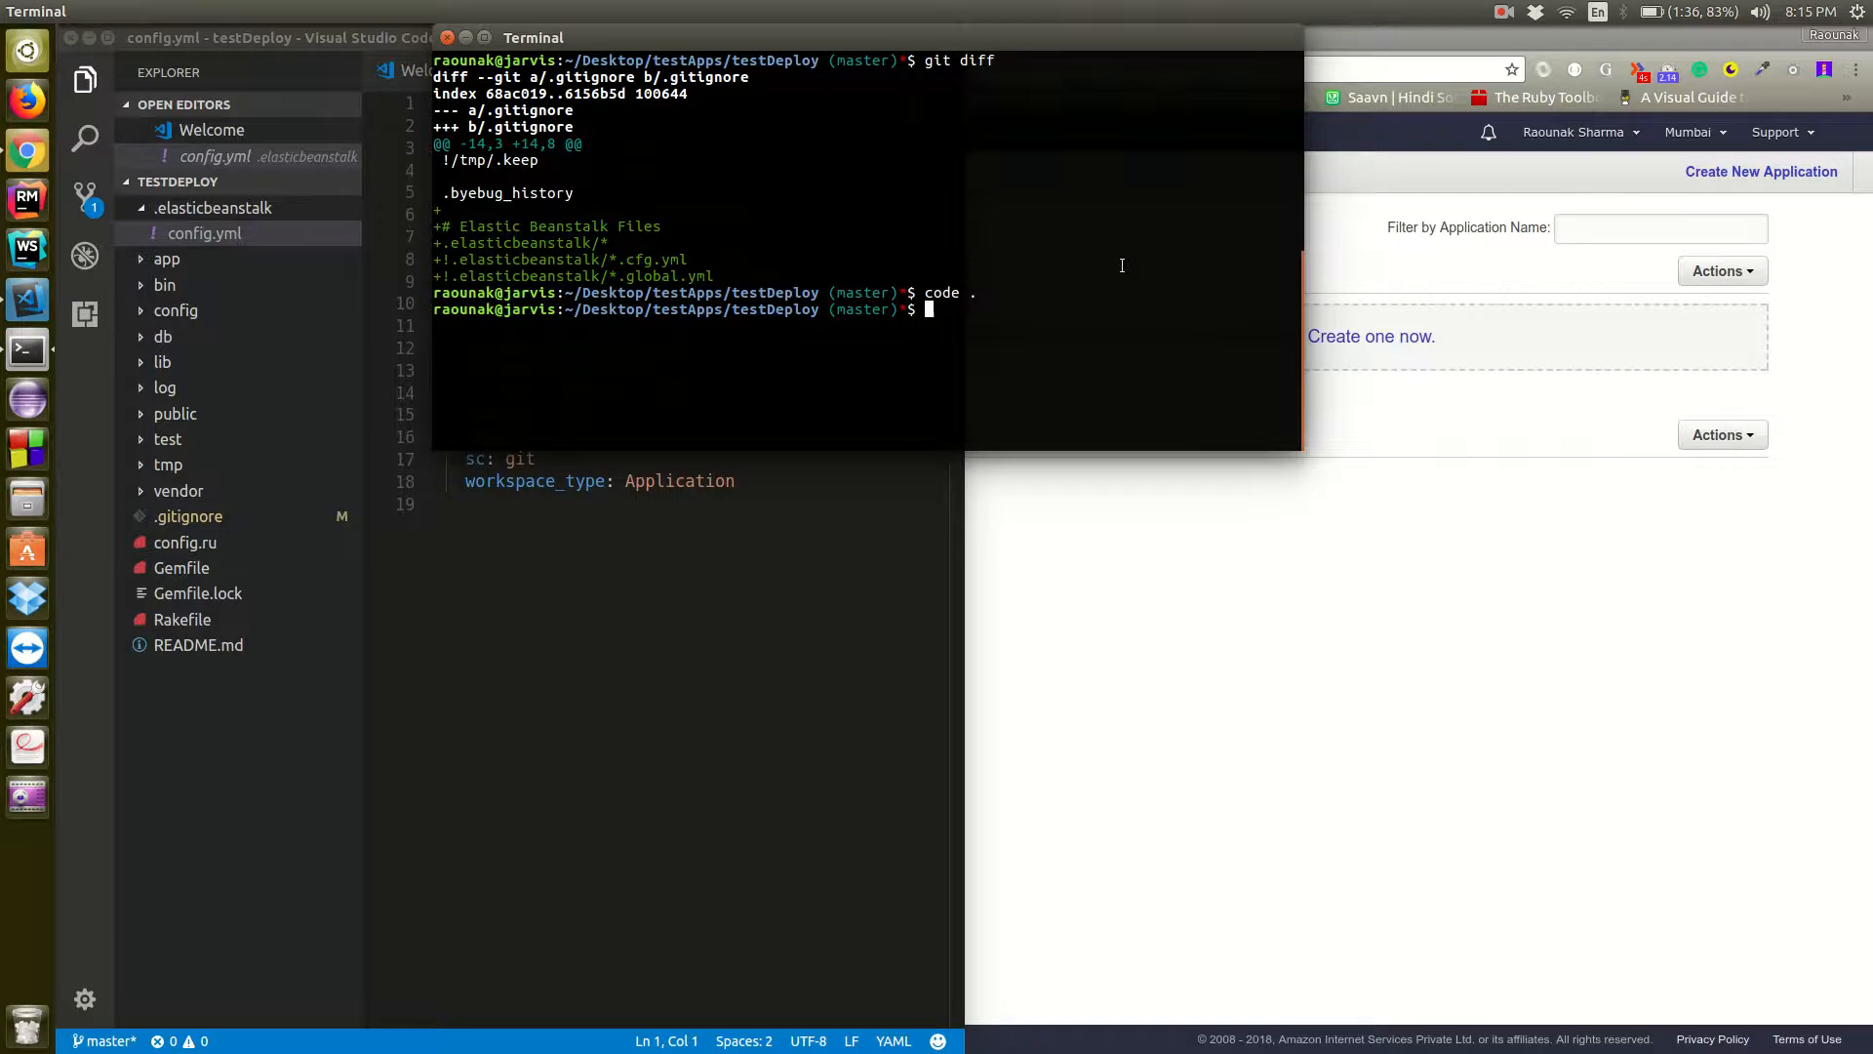
left_click(752, 661)
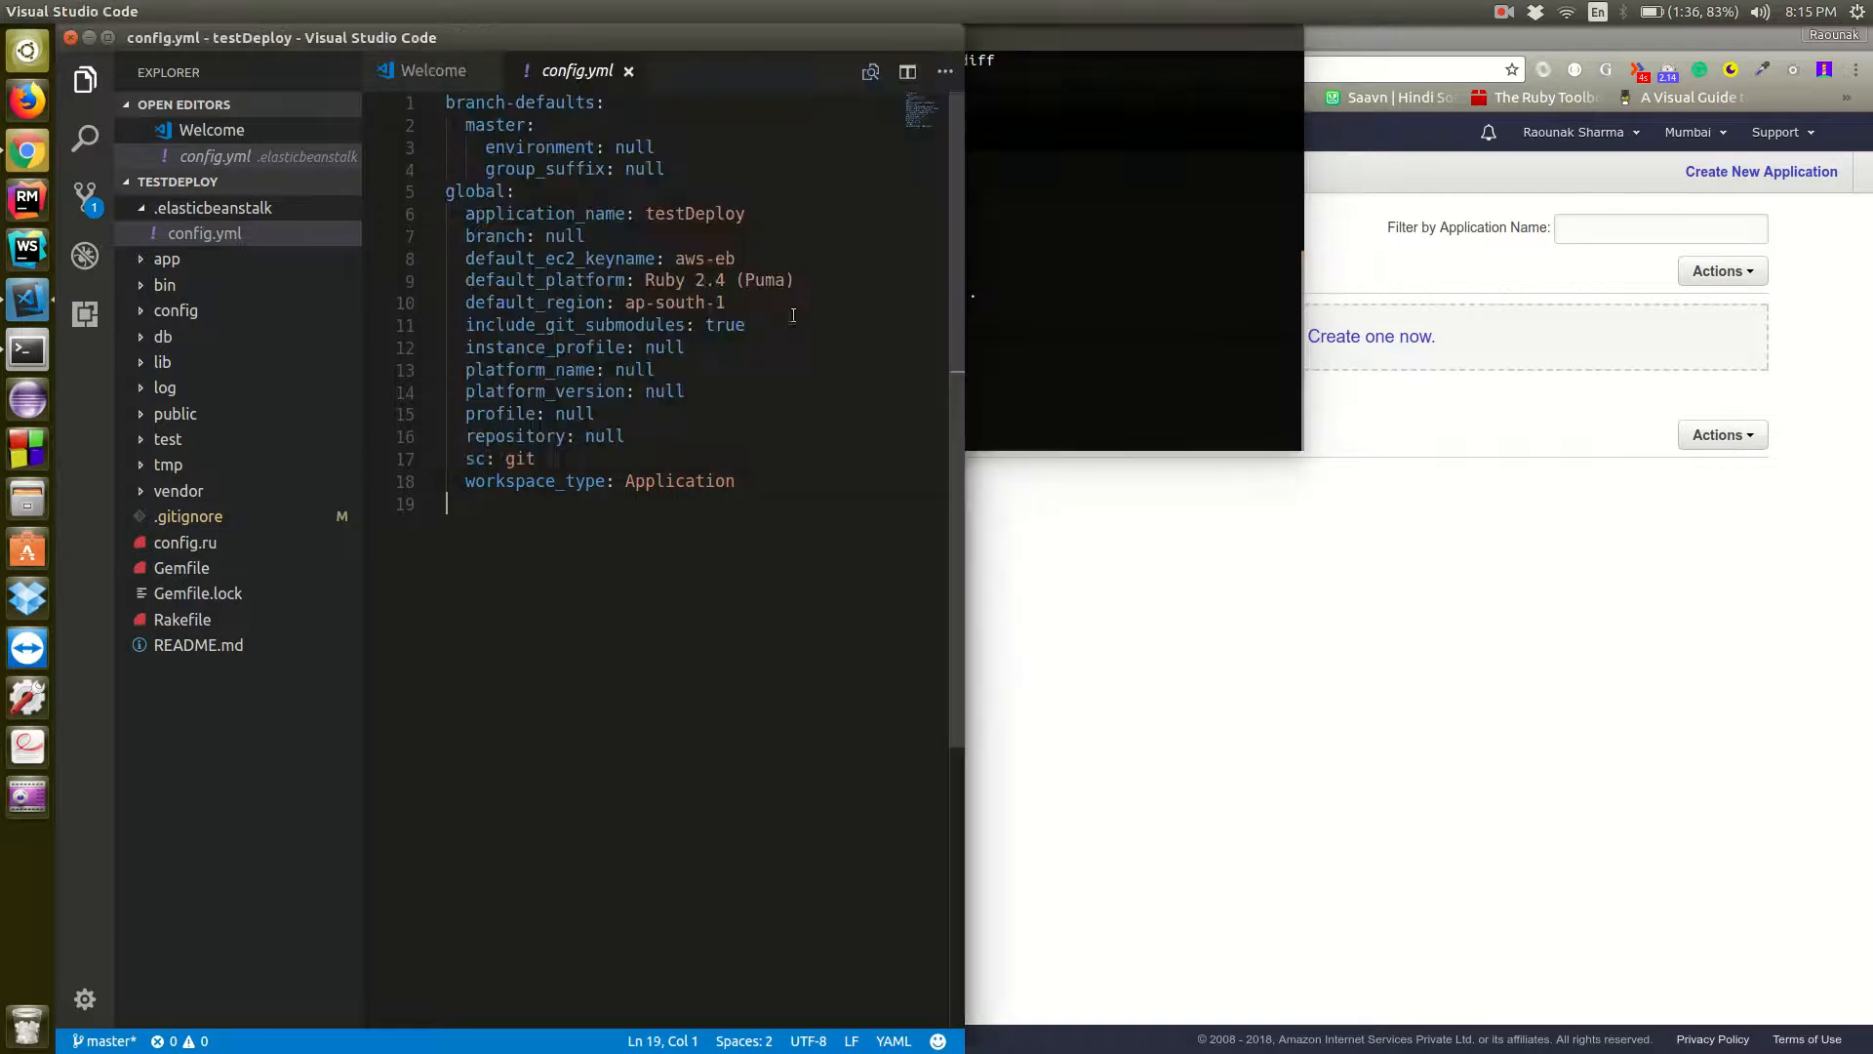
left_click(628, 71)
Stage all changes in the testDeploy repository from the terminal
left_click(1135, 363)
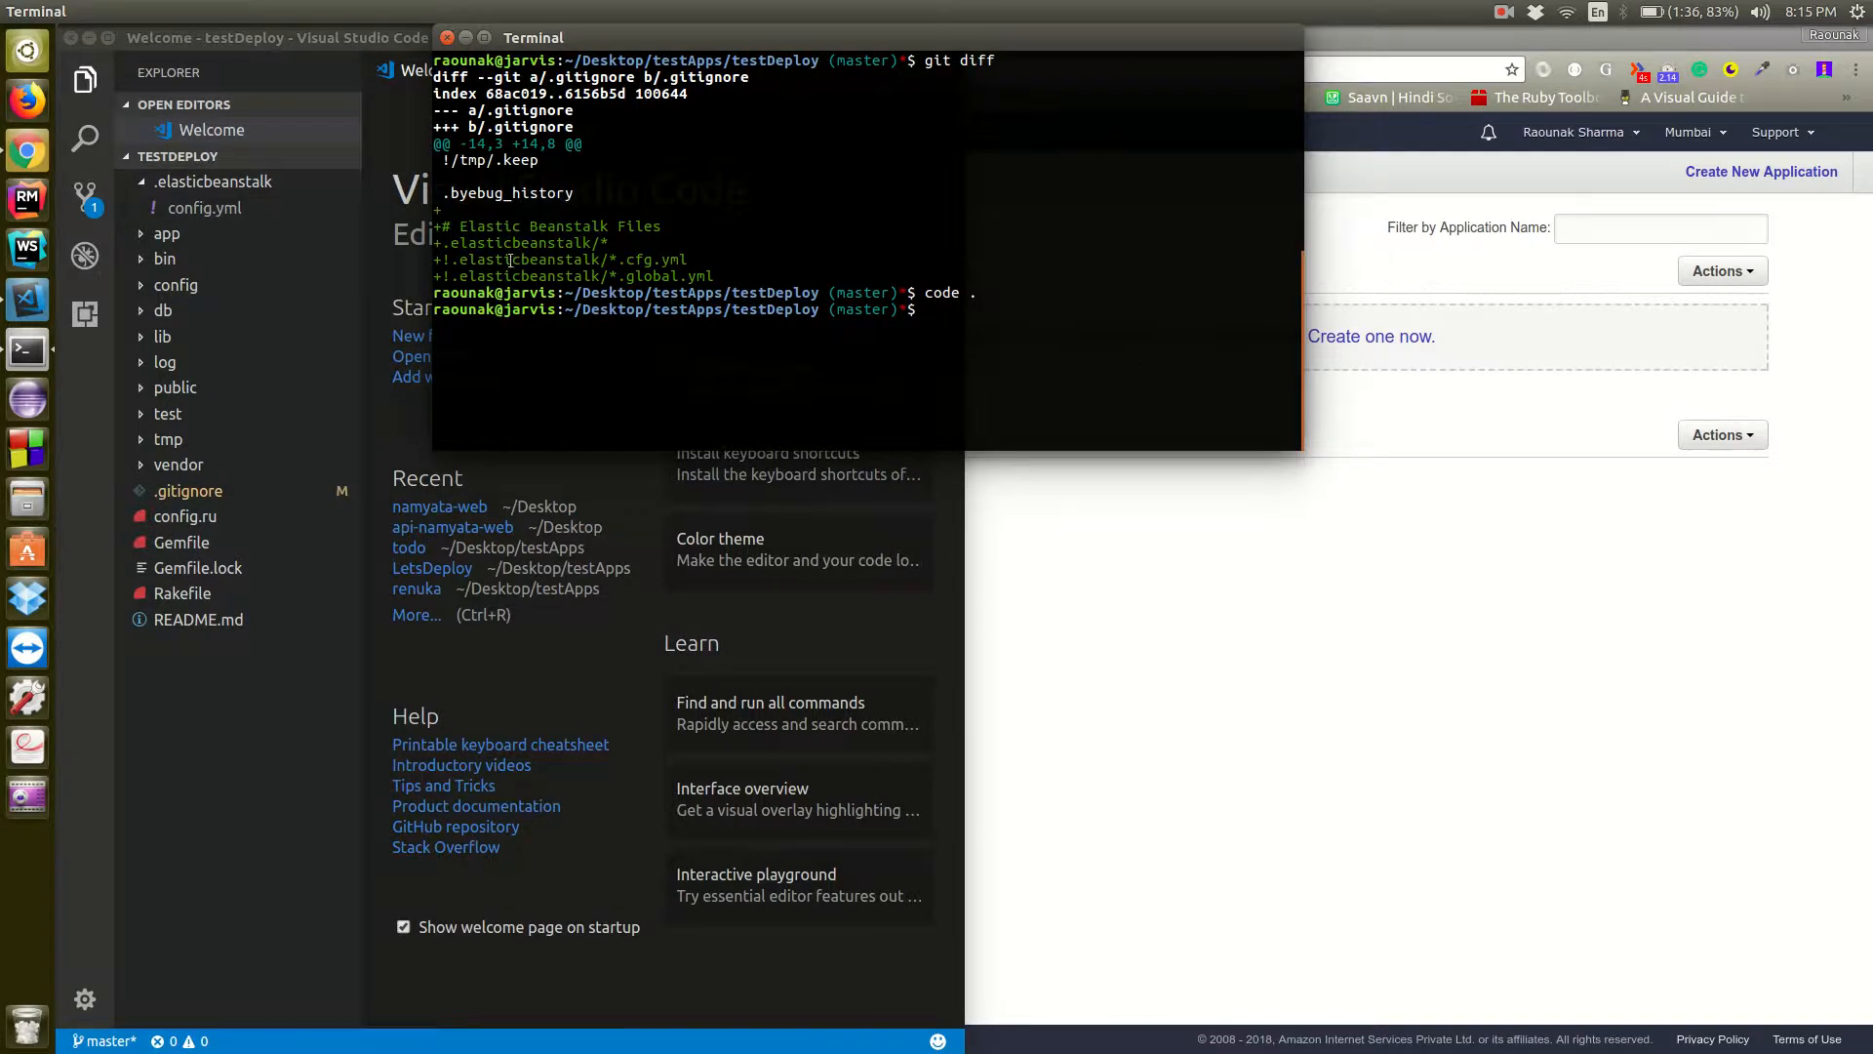
type("git add .")
key("Return")
Commit the staged changes with the message "Added Elastic Beanstalk" and clear the terminal
type("git commit -m\"")
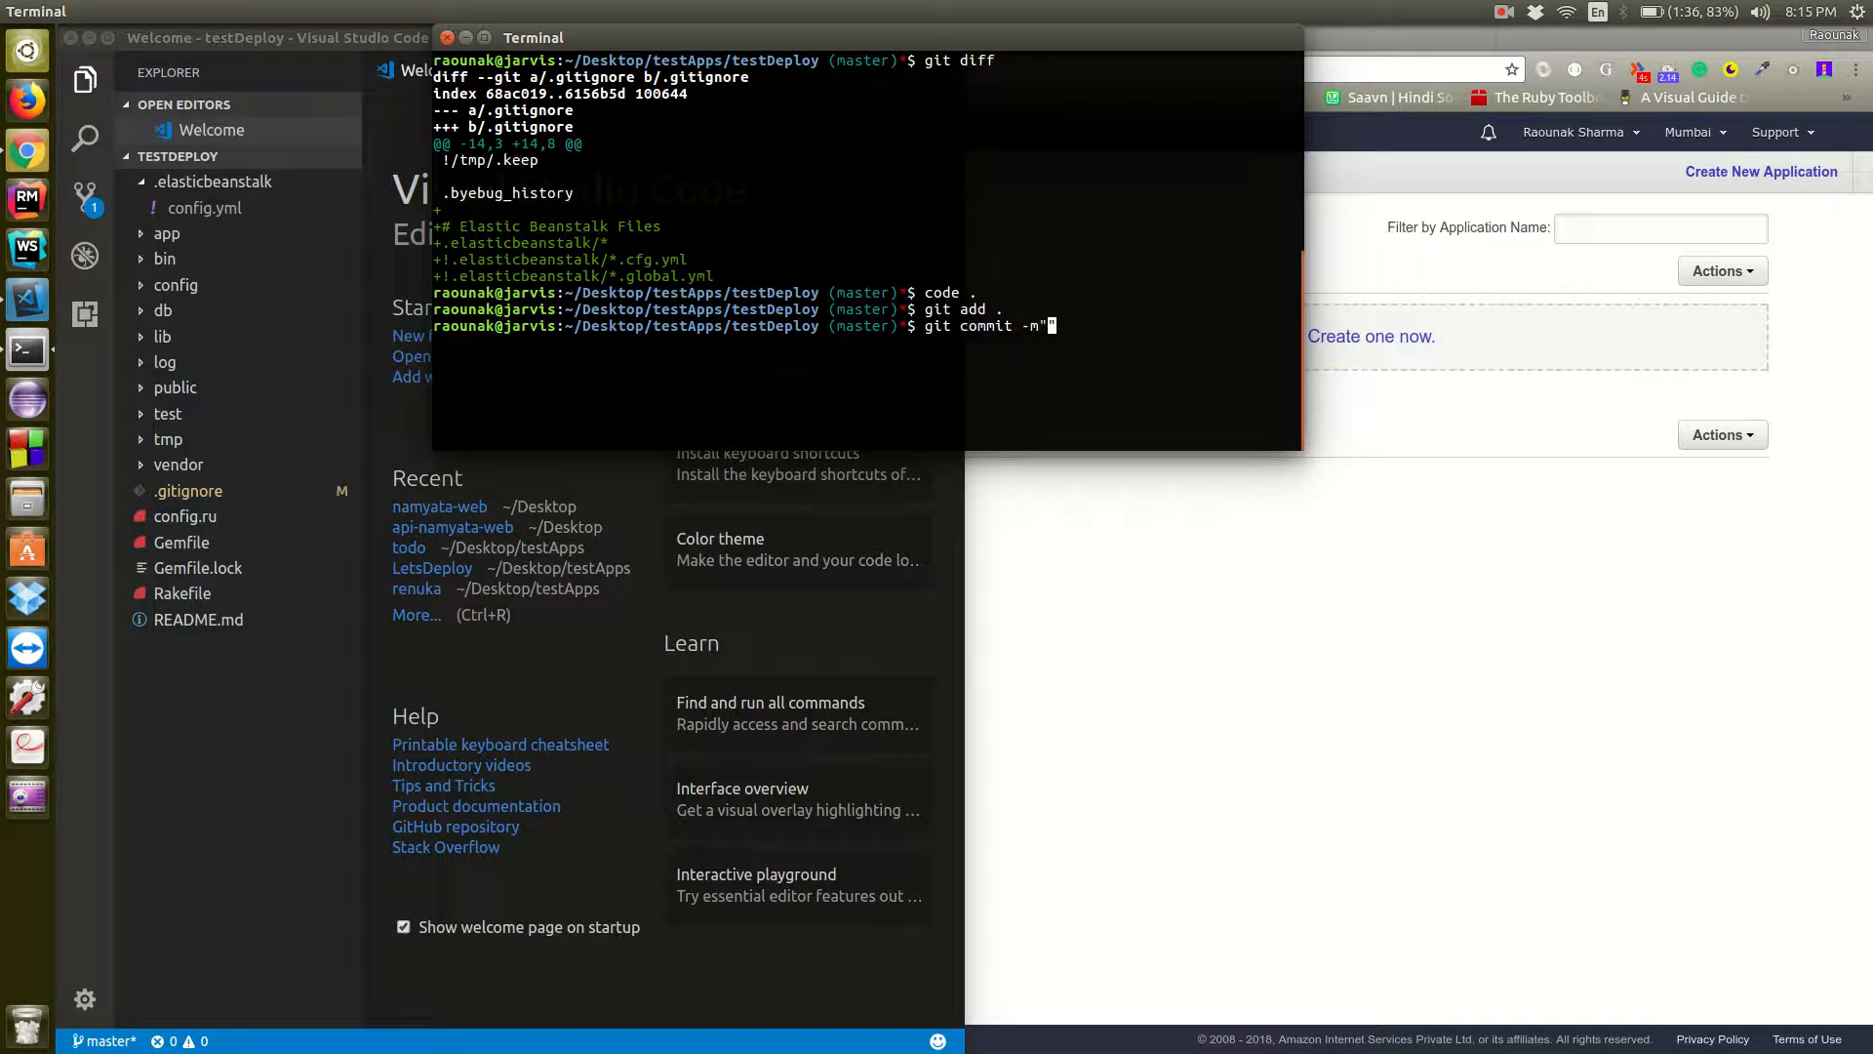
type("Added Elastic Beanstalk")
key("Return")
type("clear")
key("Return")
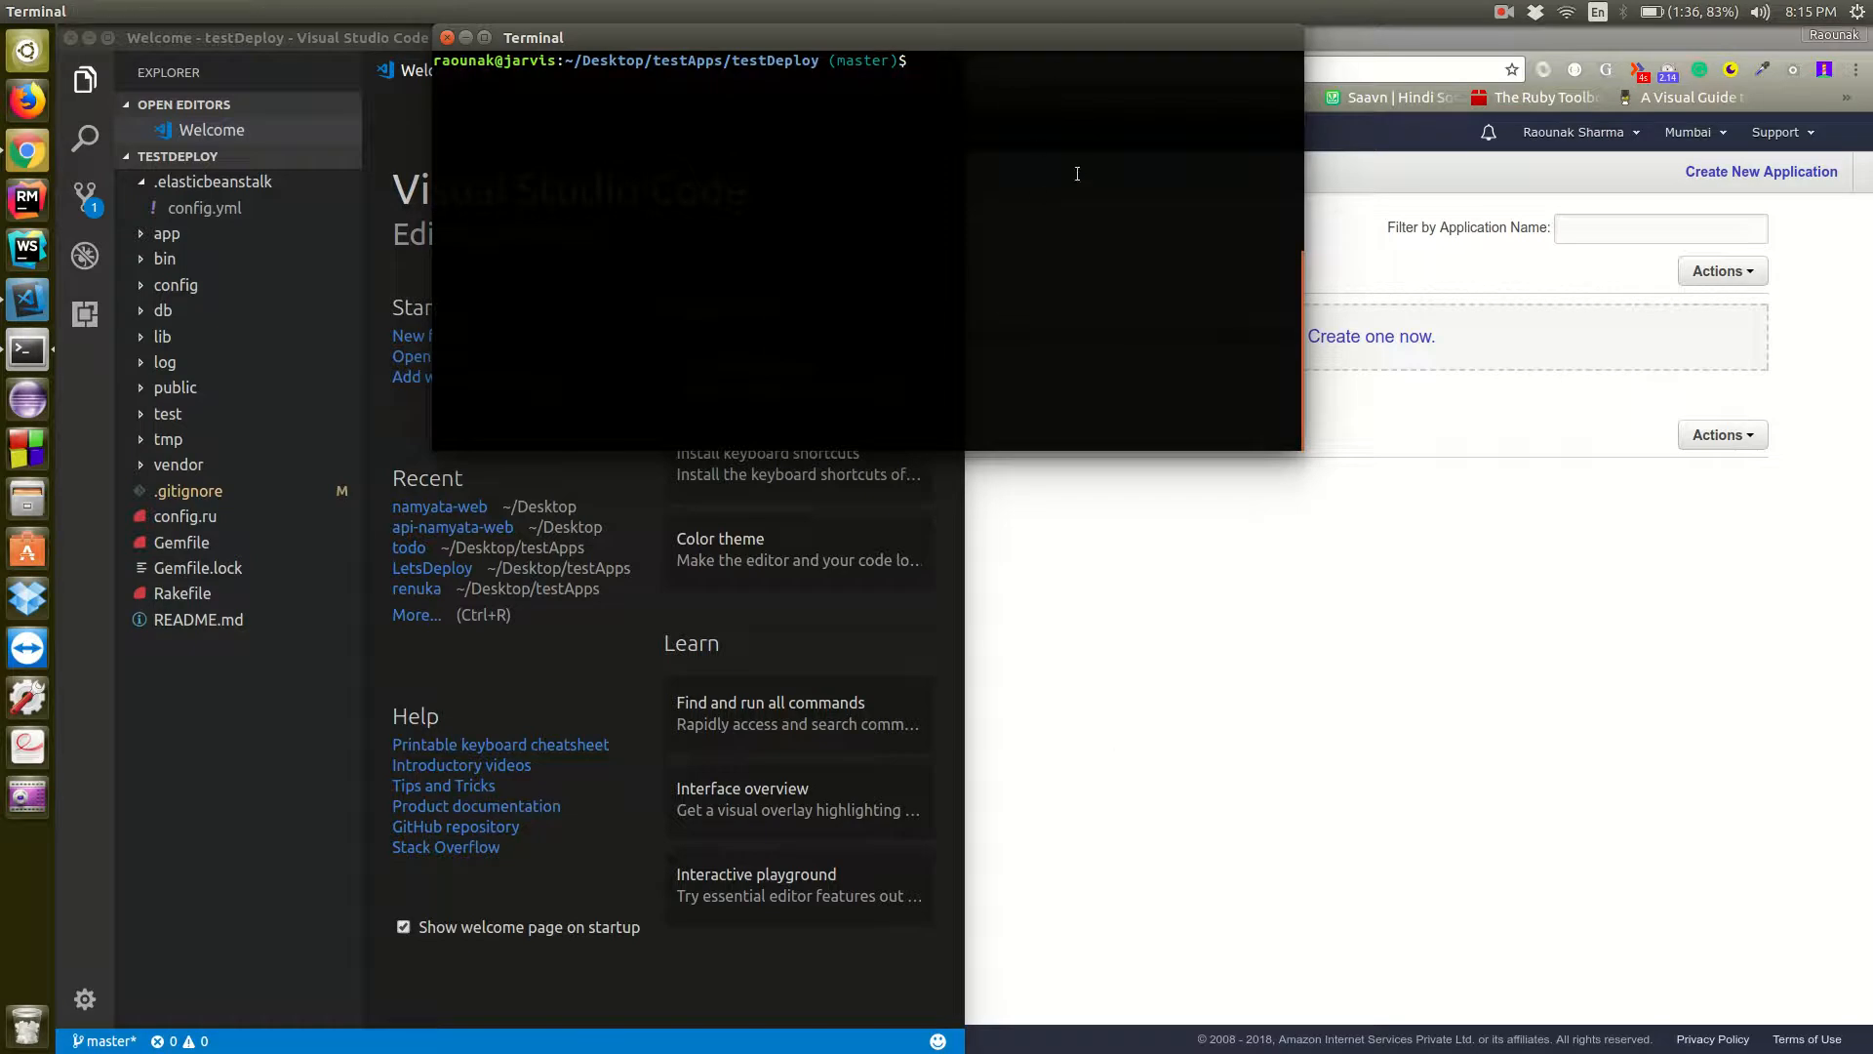
left_click(1386, 673)
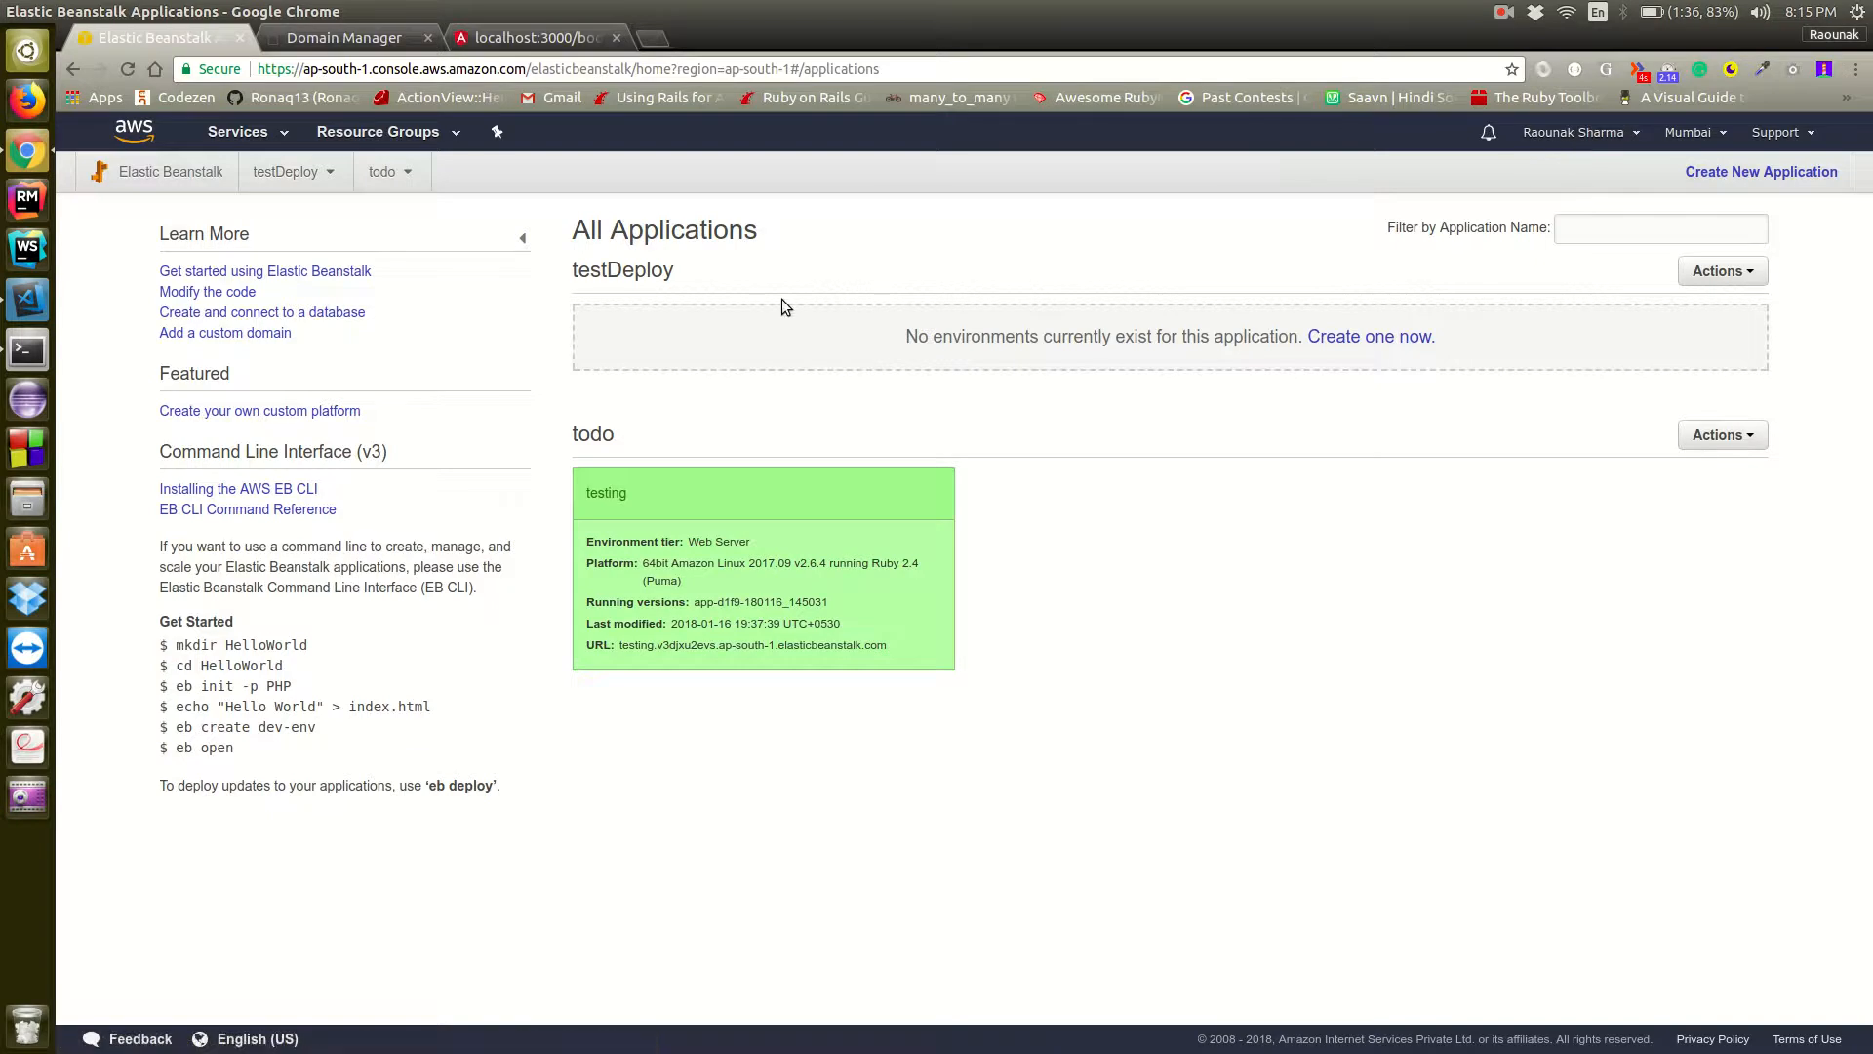
key("ctrl+alt+t")
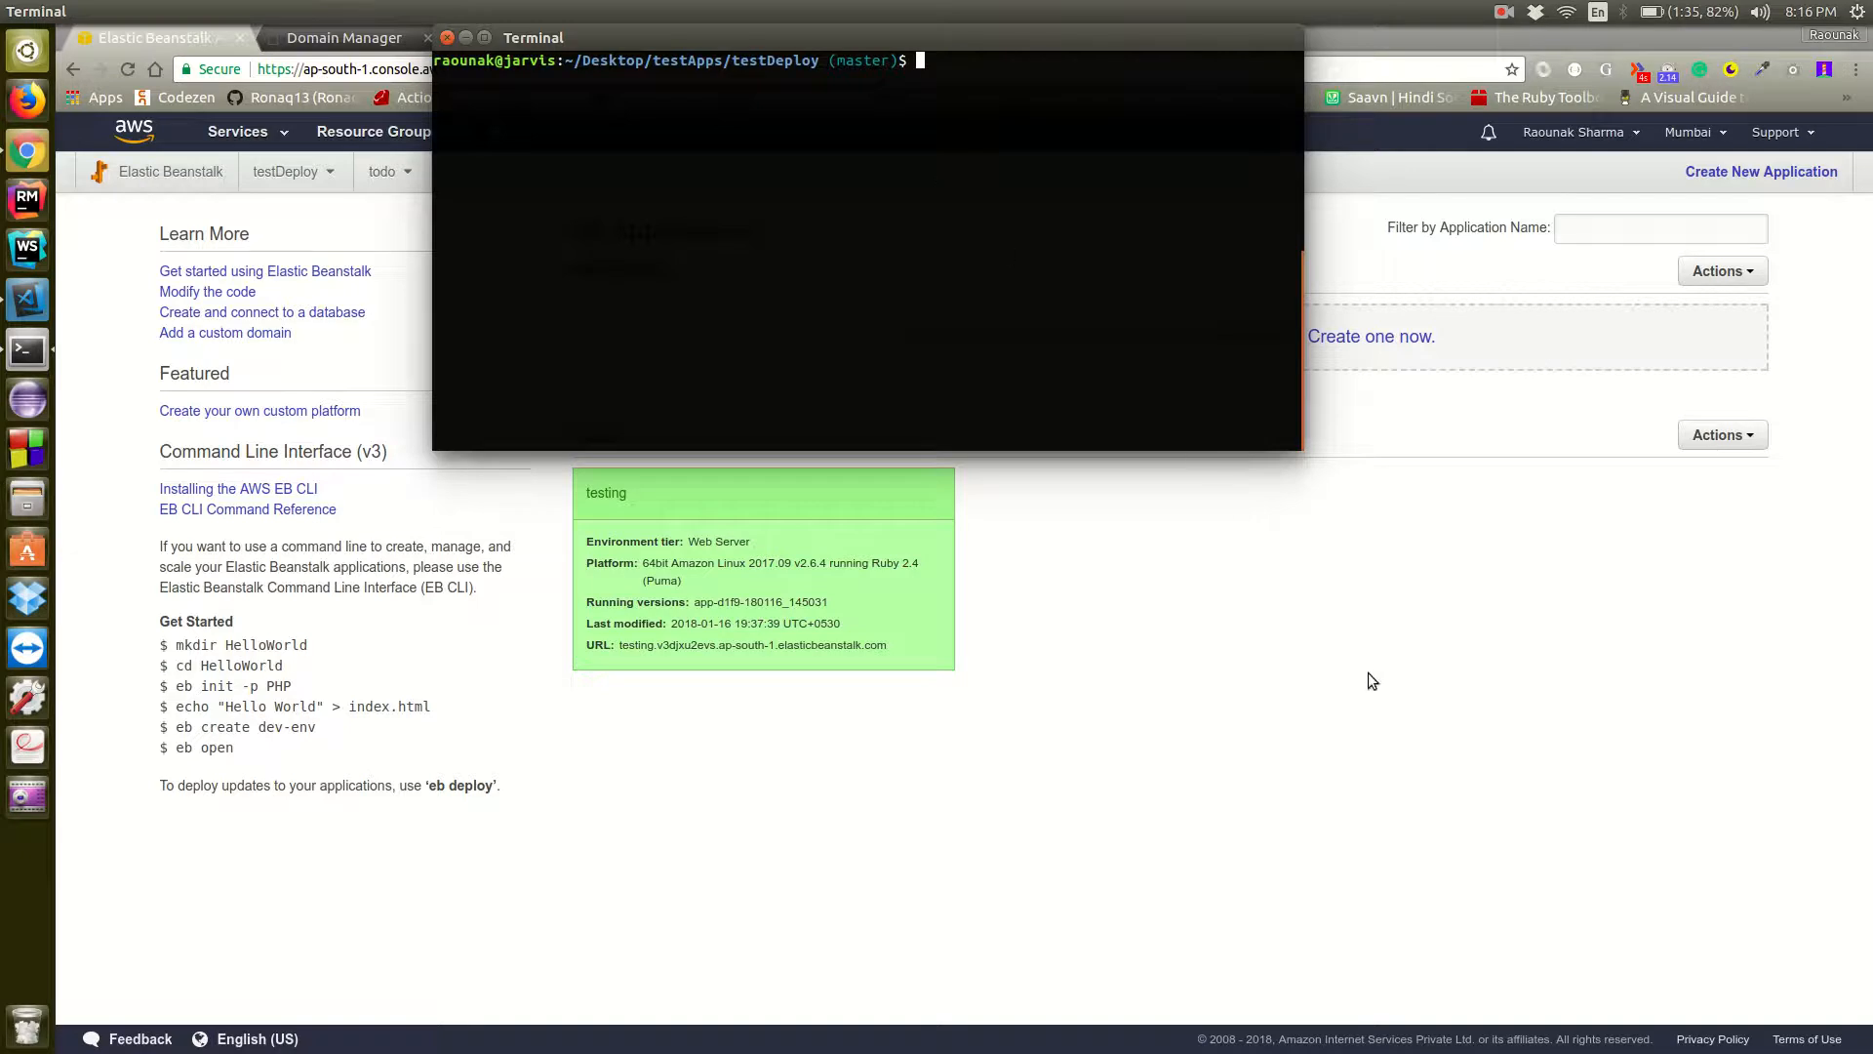
left_click(1572, 132)
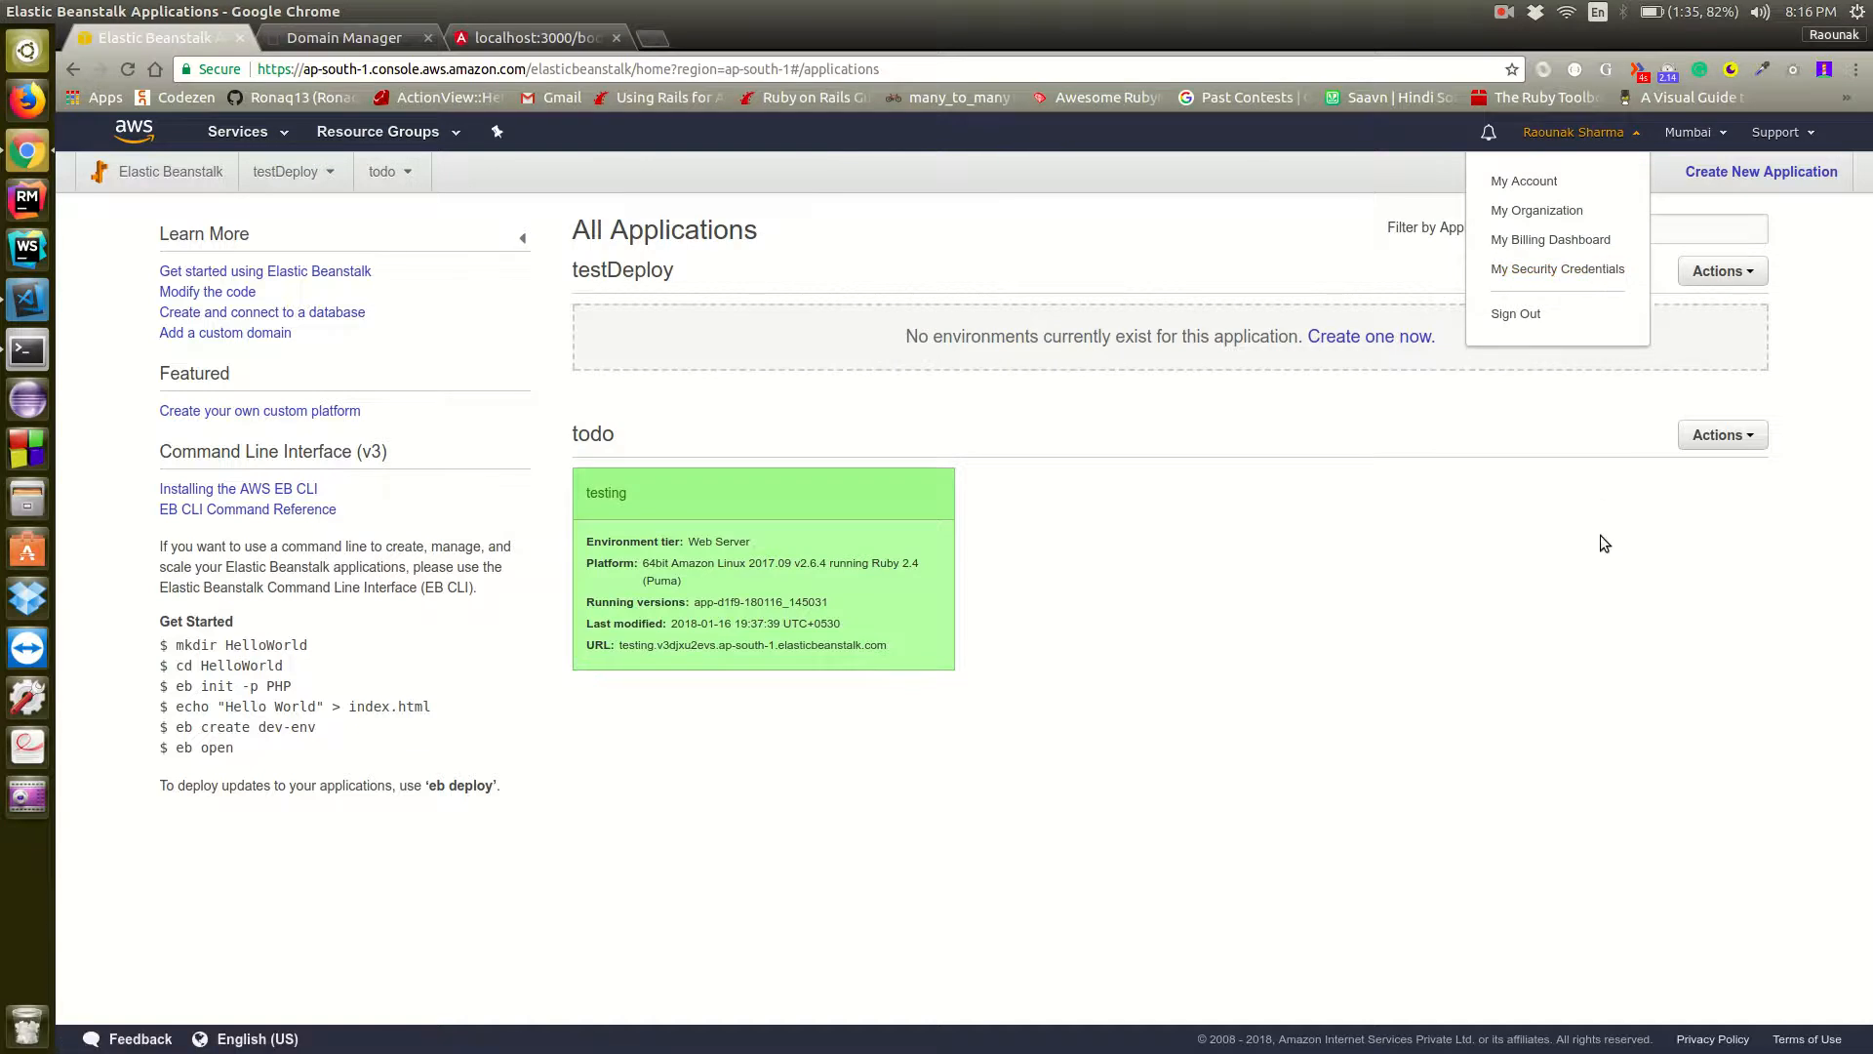
key("alt+Tab")
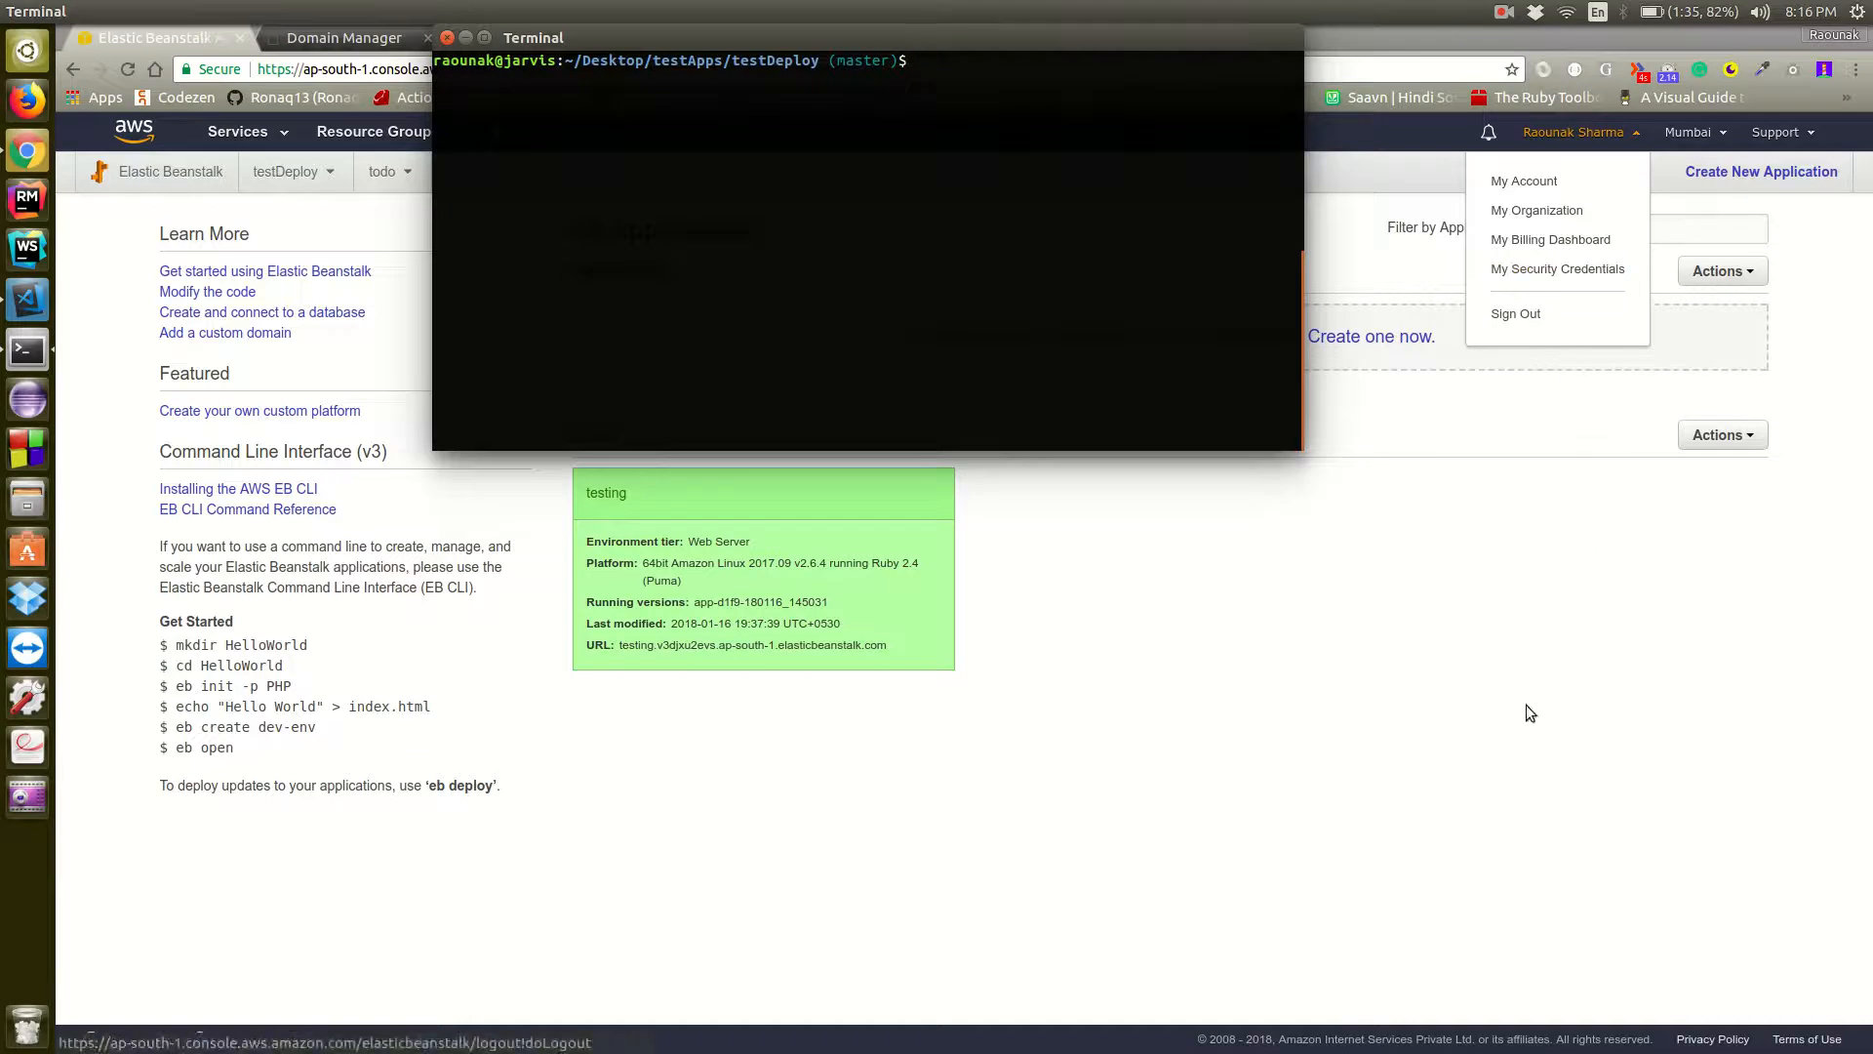
left_click(1567, 535)
key("alt+Tab")
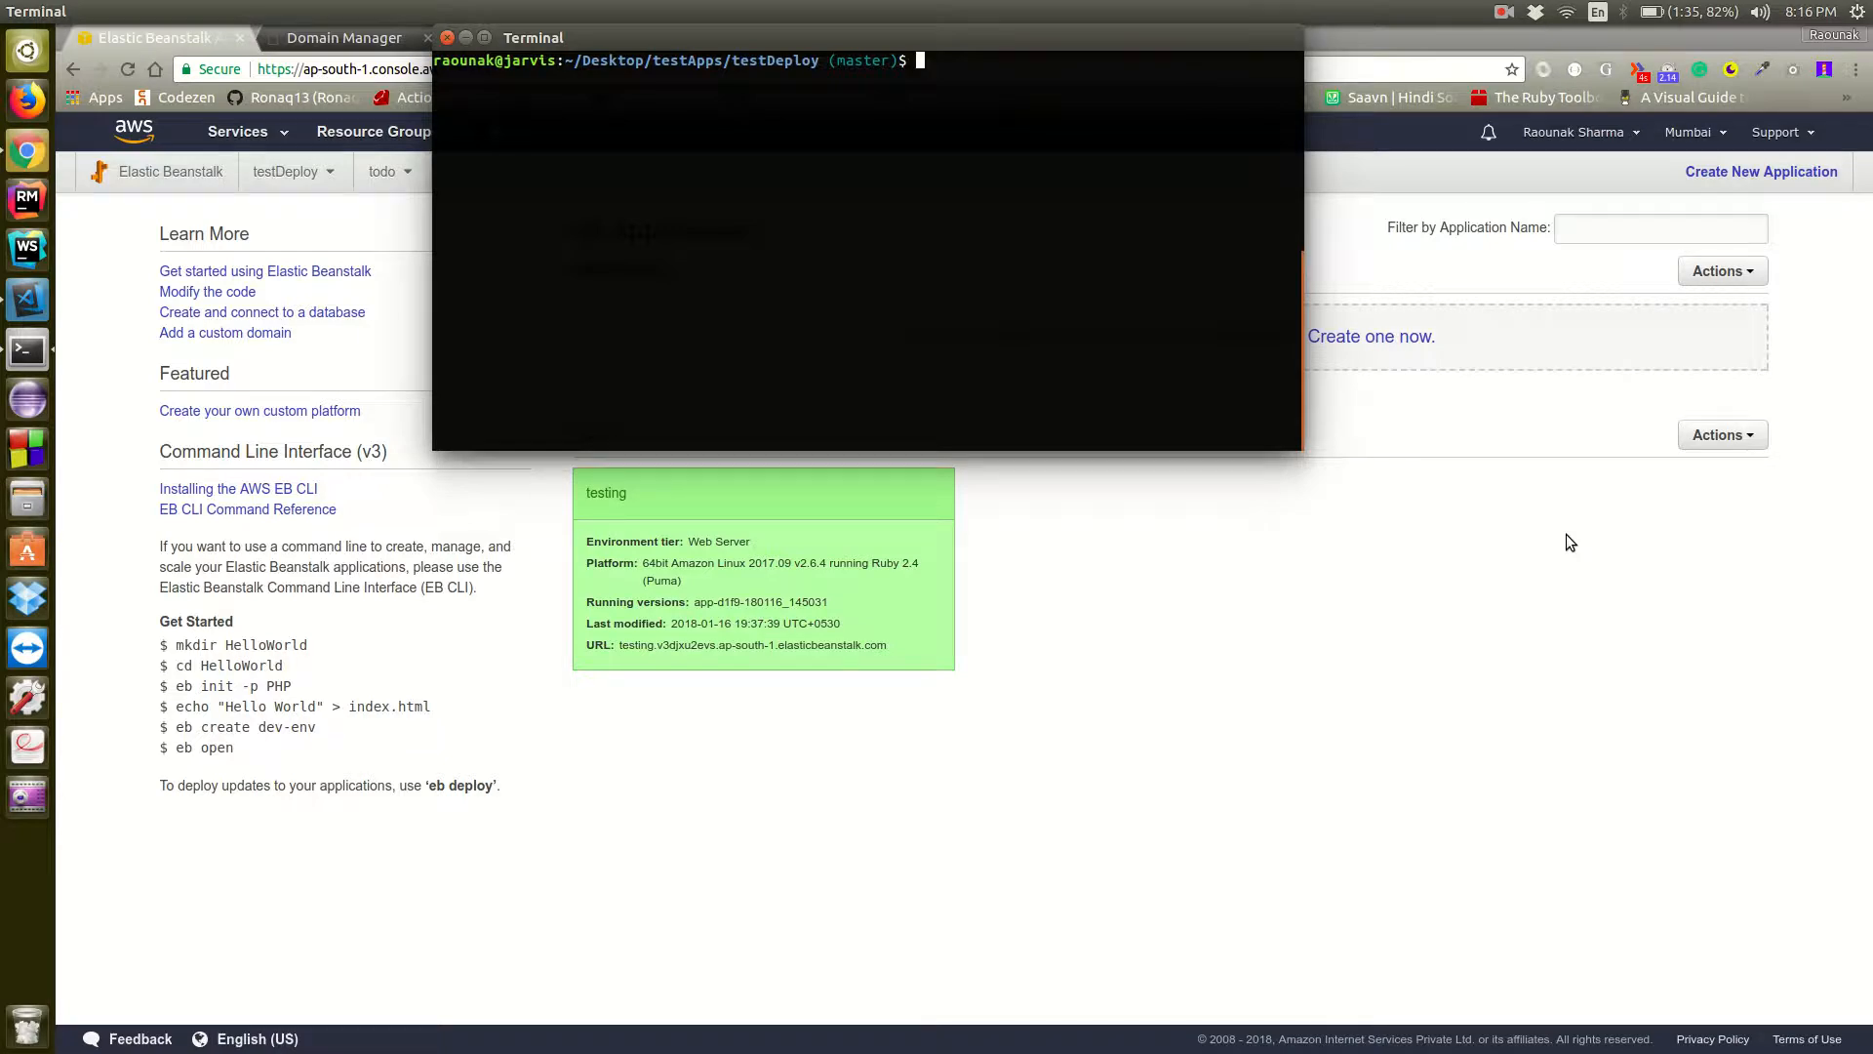
key("alt+Tab")
key("alt+Tab")
key("alt+Tab")
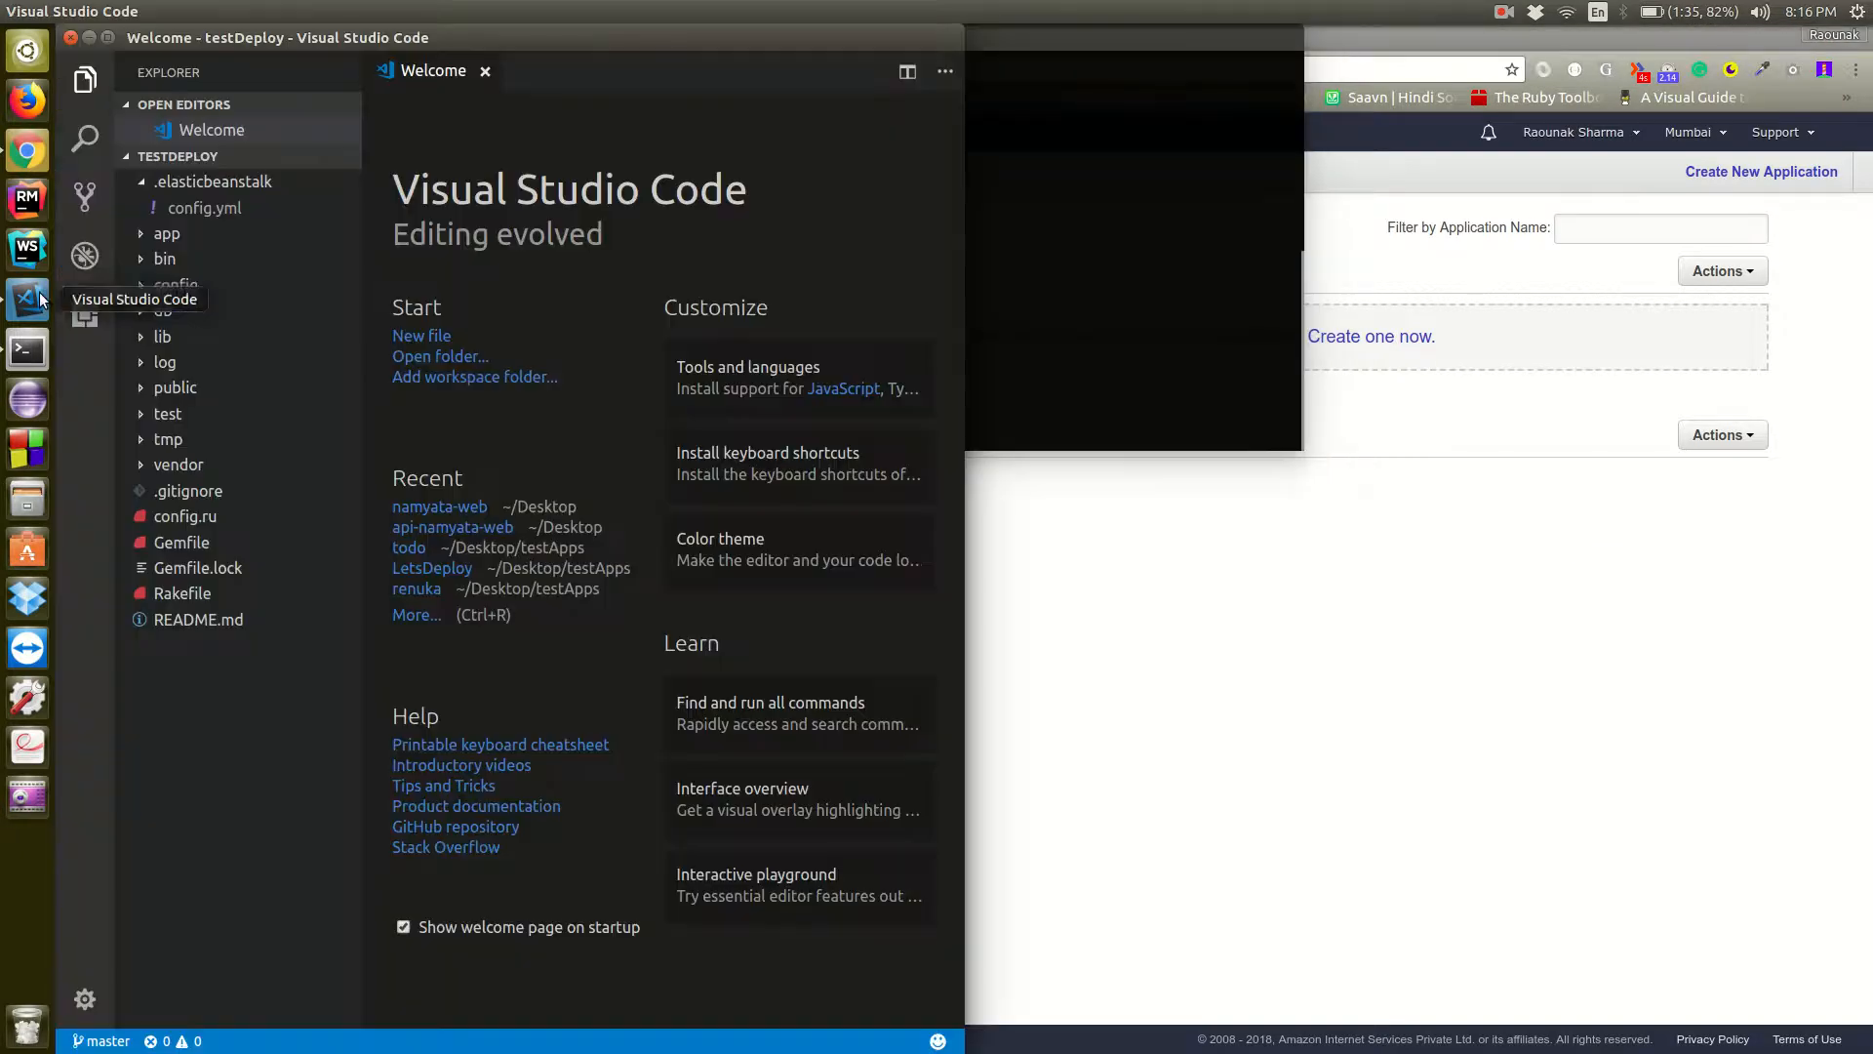
Create an Elastic Beanstalk environment named production by running eb create in the terminal
left_click(1004, 247)
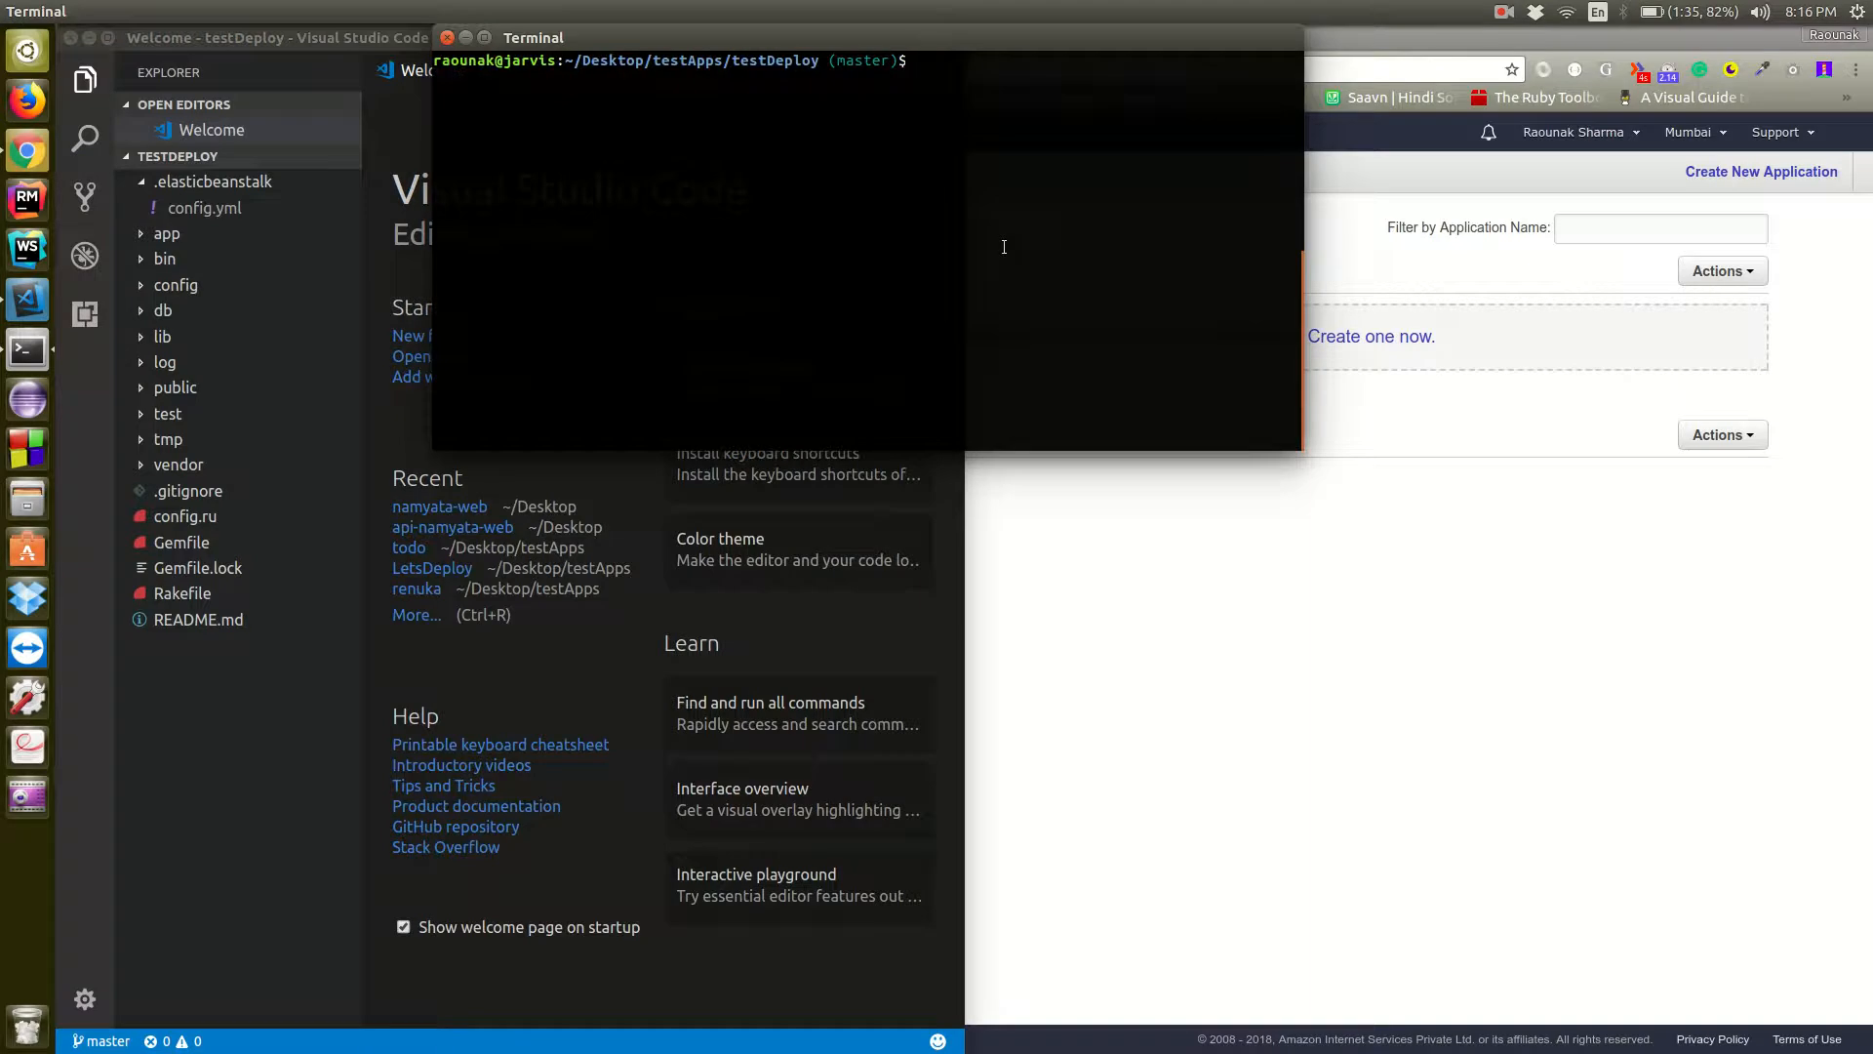
type("eb c")
key("alt+Tab")
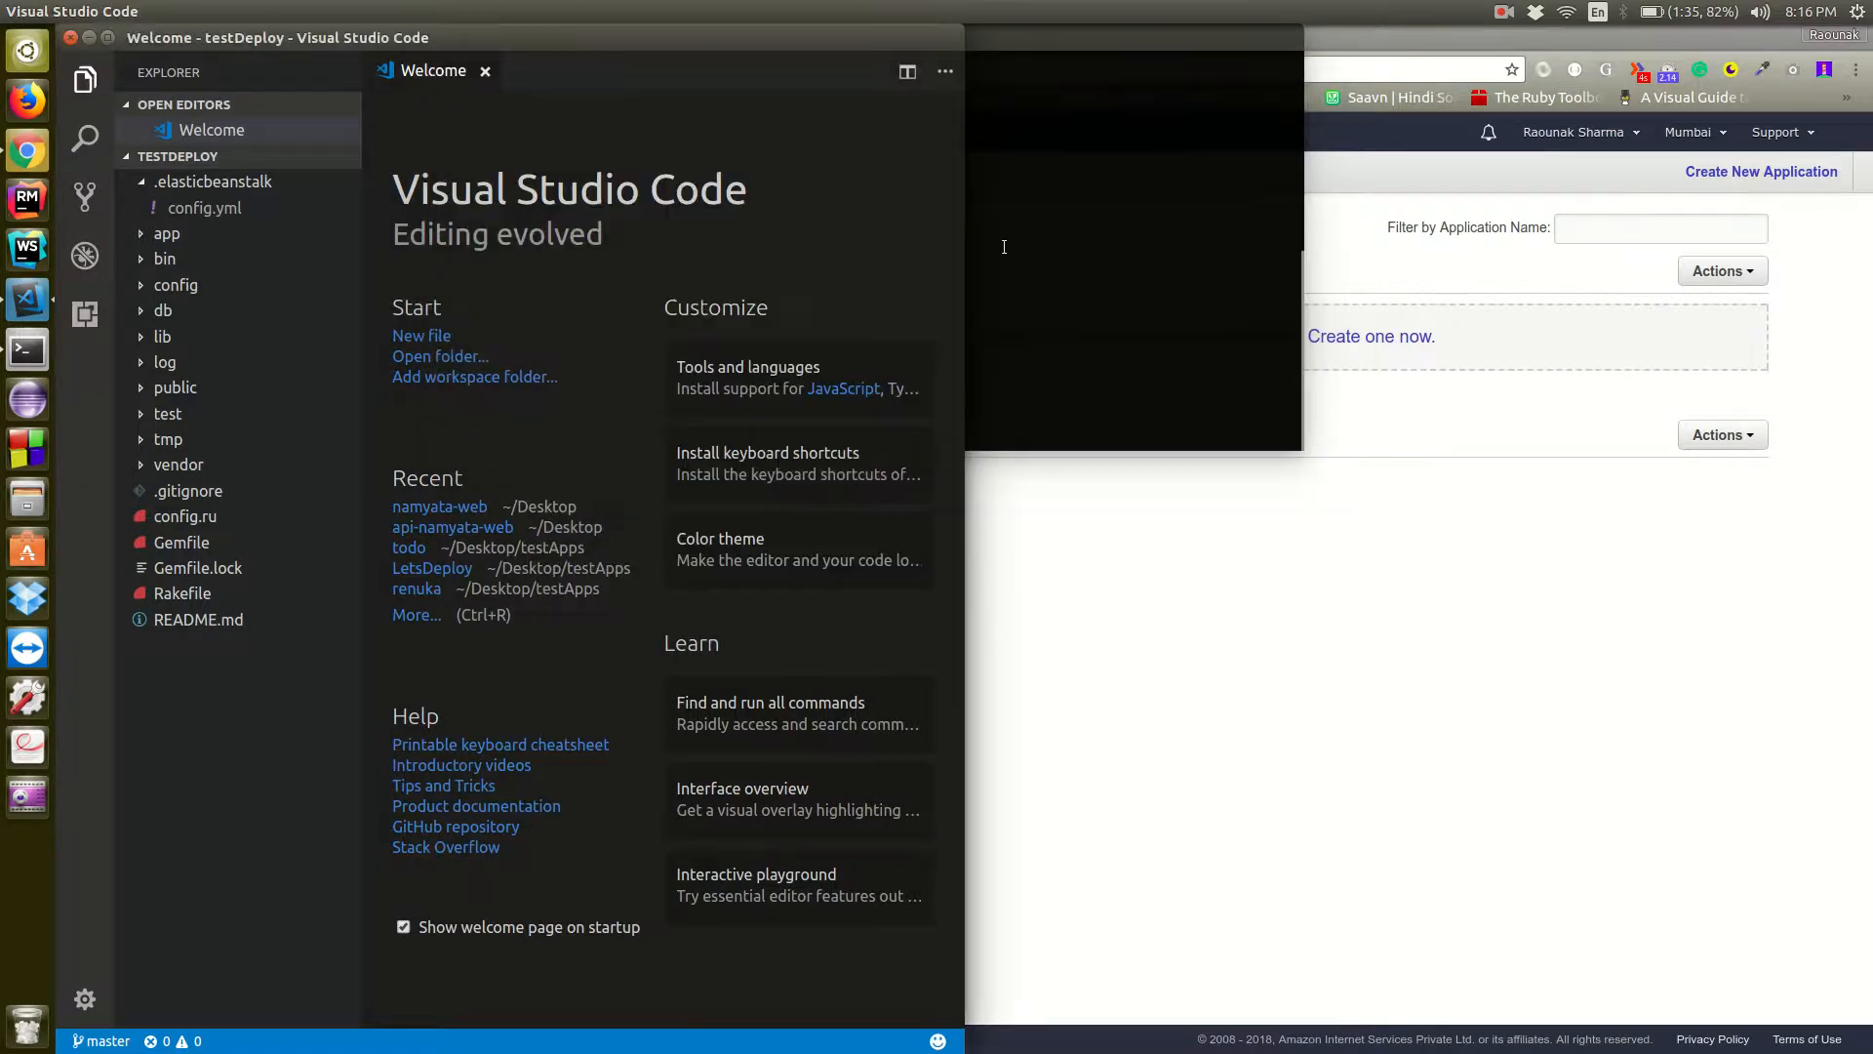
left_click(1232, 645)
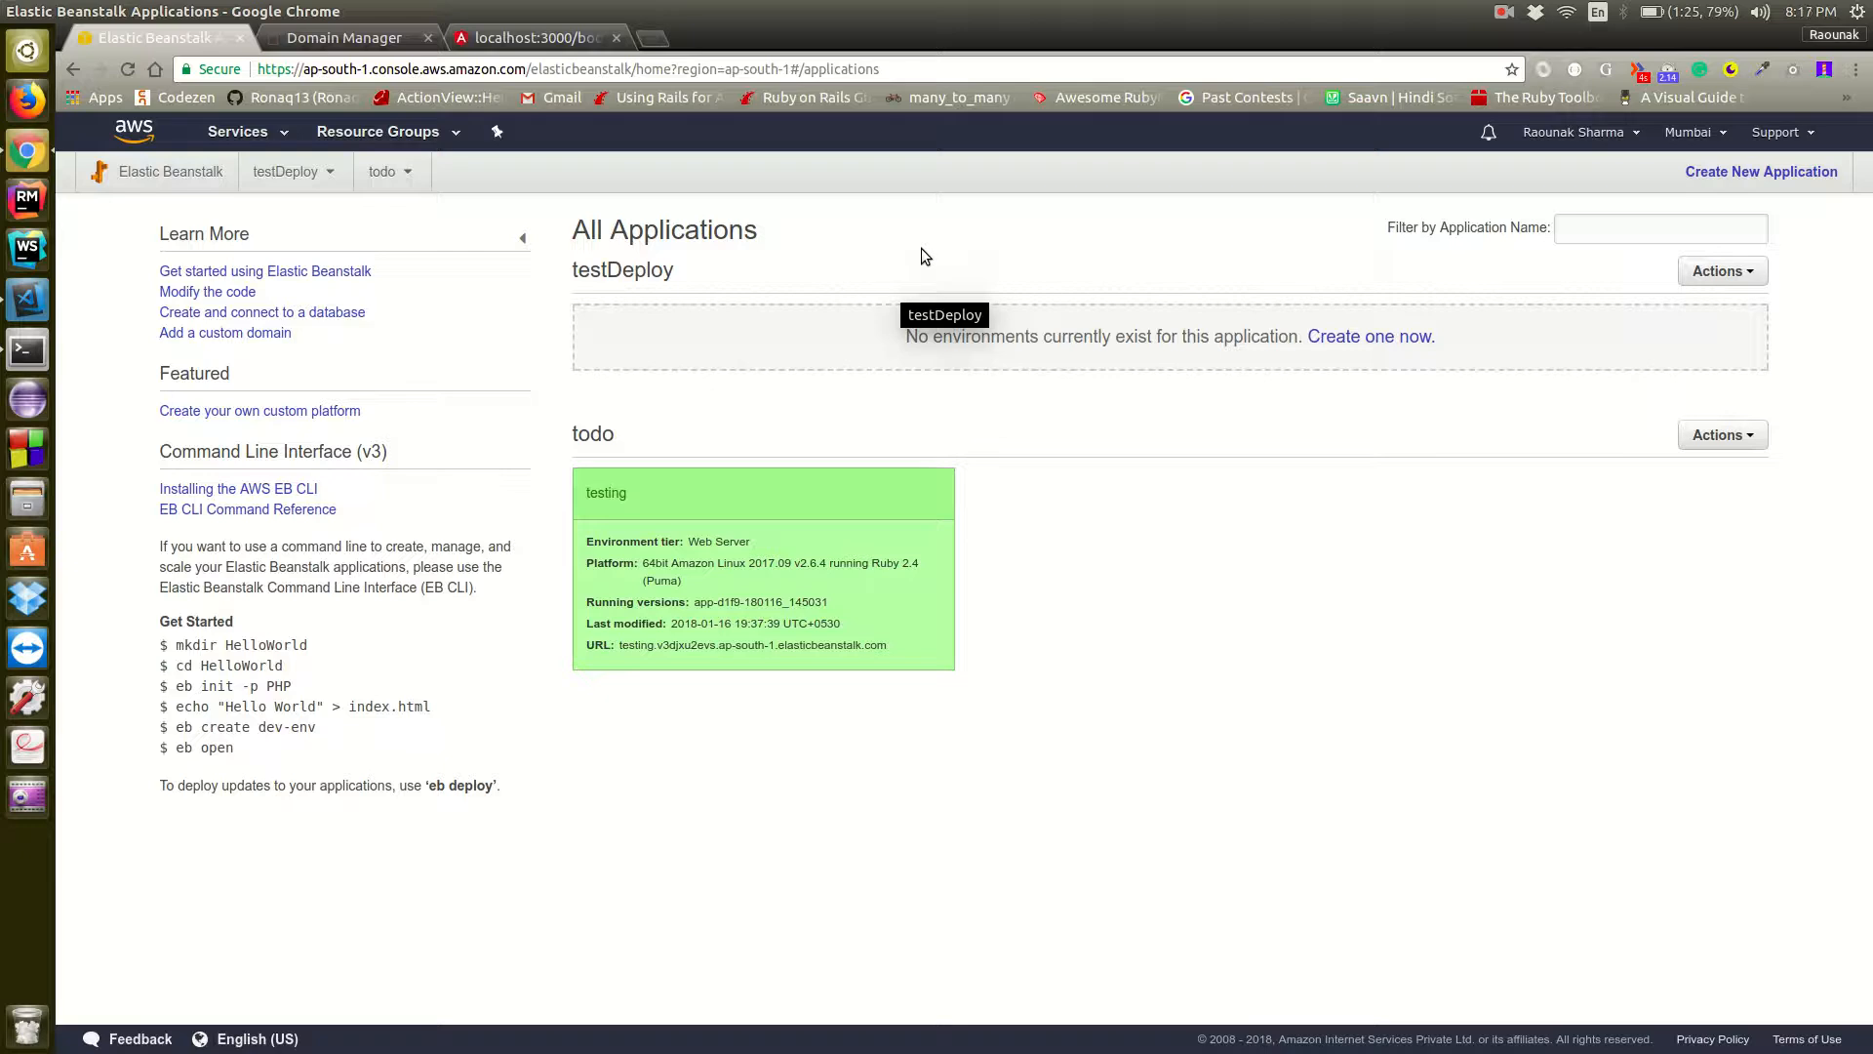
key("alt+Tab")
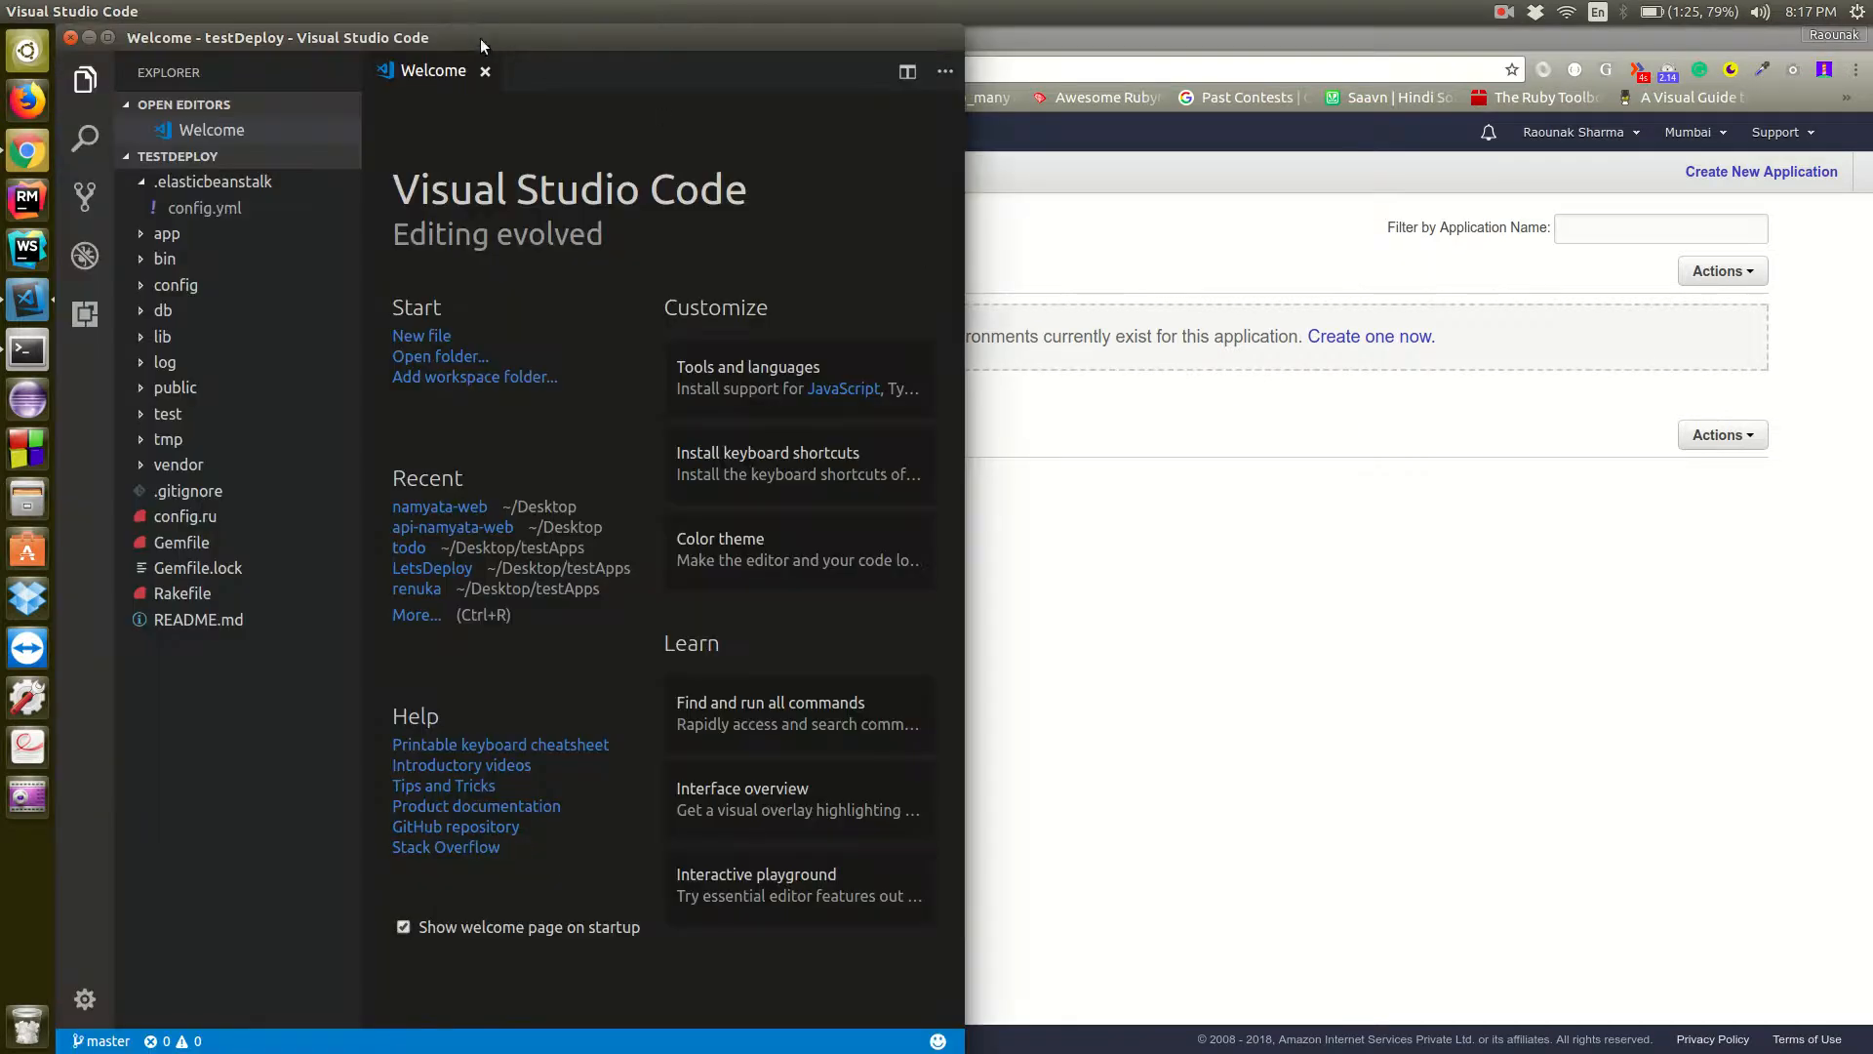
left_click(31, 349)
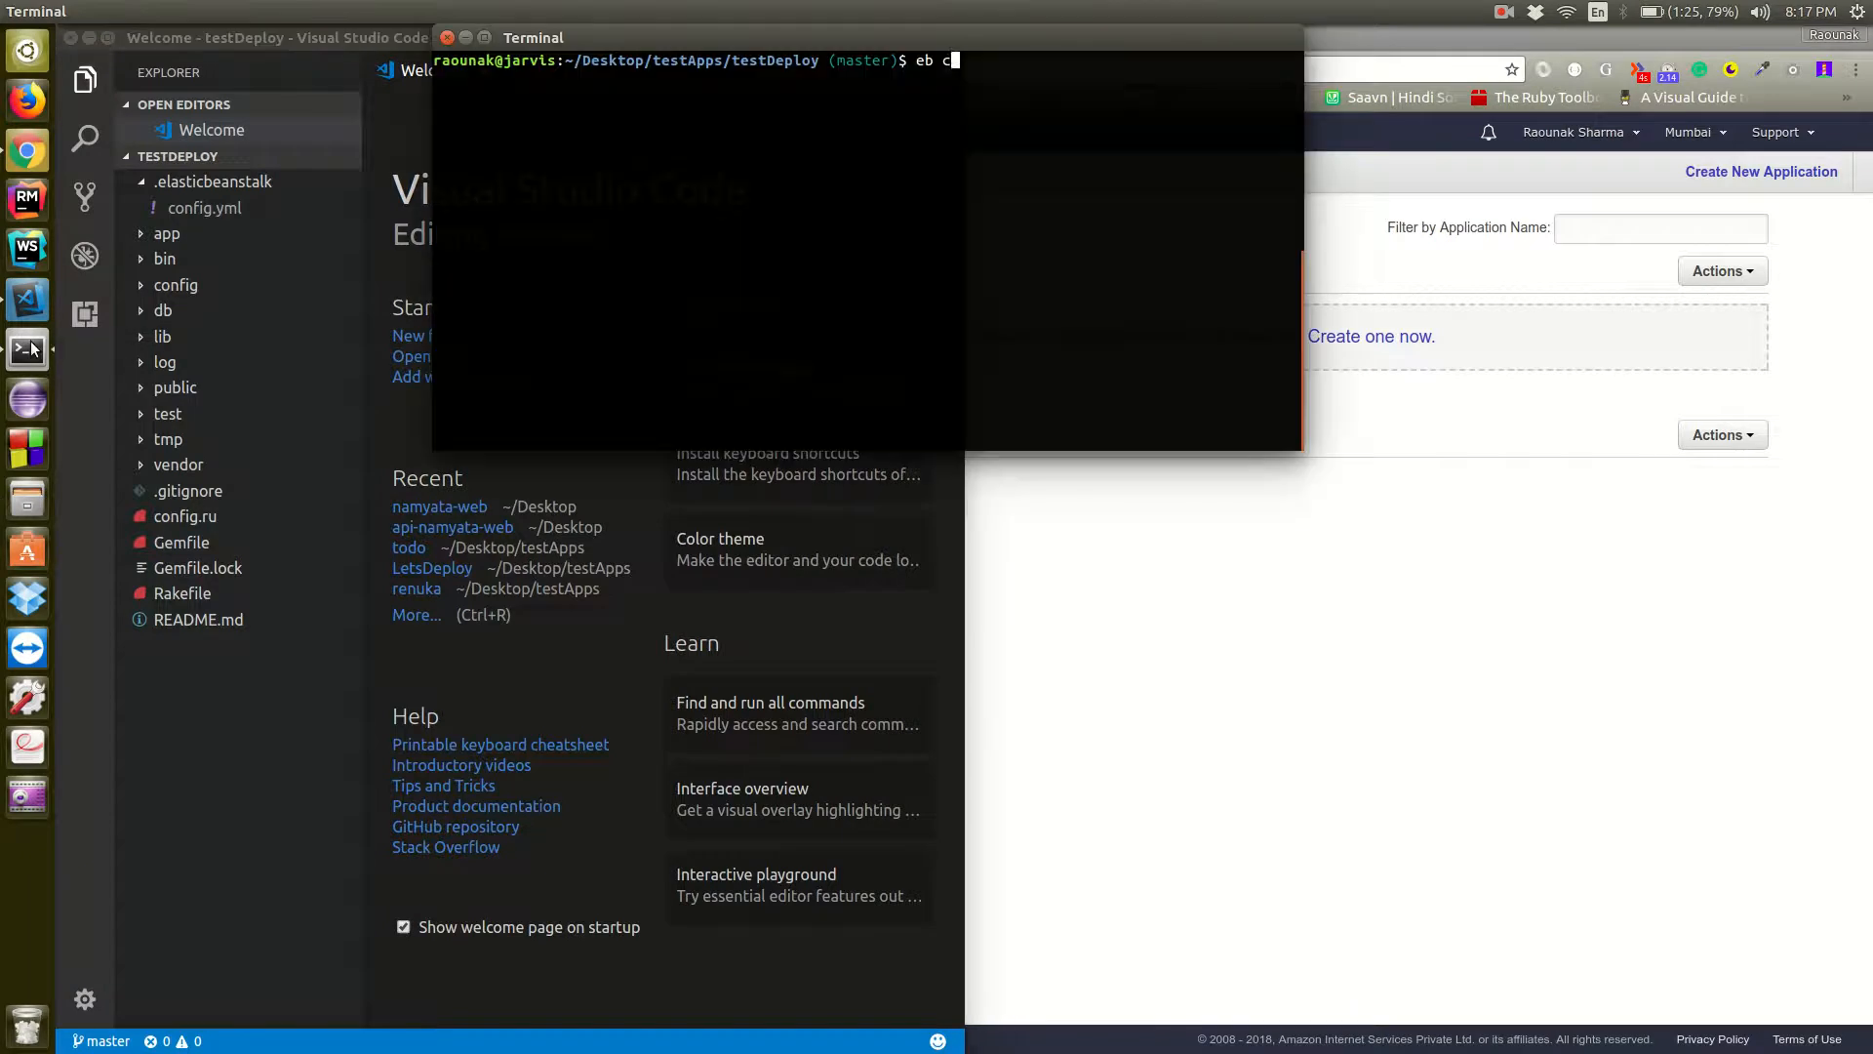
type("re")
type("ate testing")
key("BackSpace")
key("BackSpace")
key("BackSpace")
key("BackSpace")
key("BackSpace")
key("BackSpace")
key("BackSpace")
type("production")
key("Return")
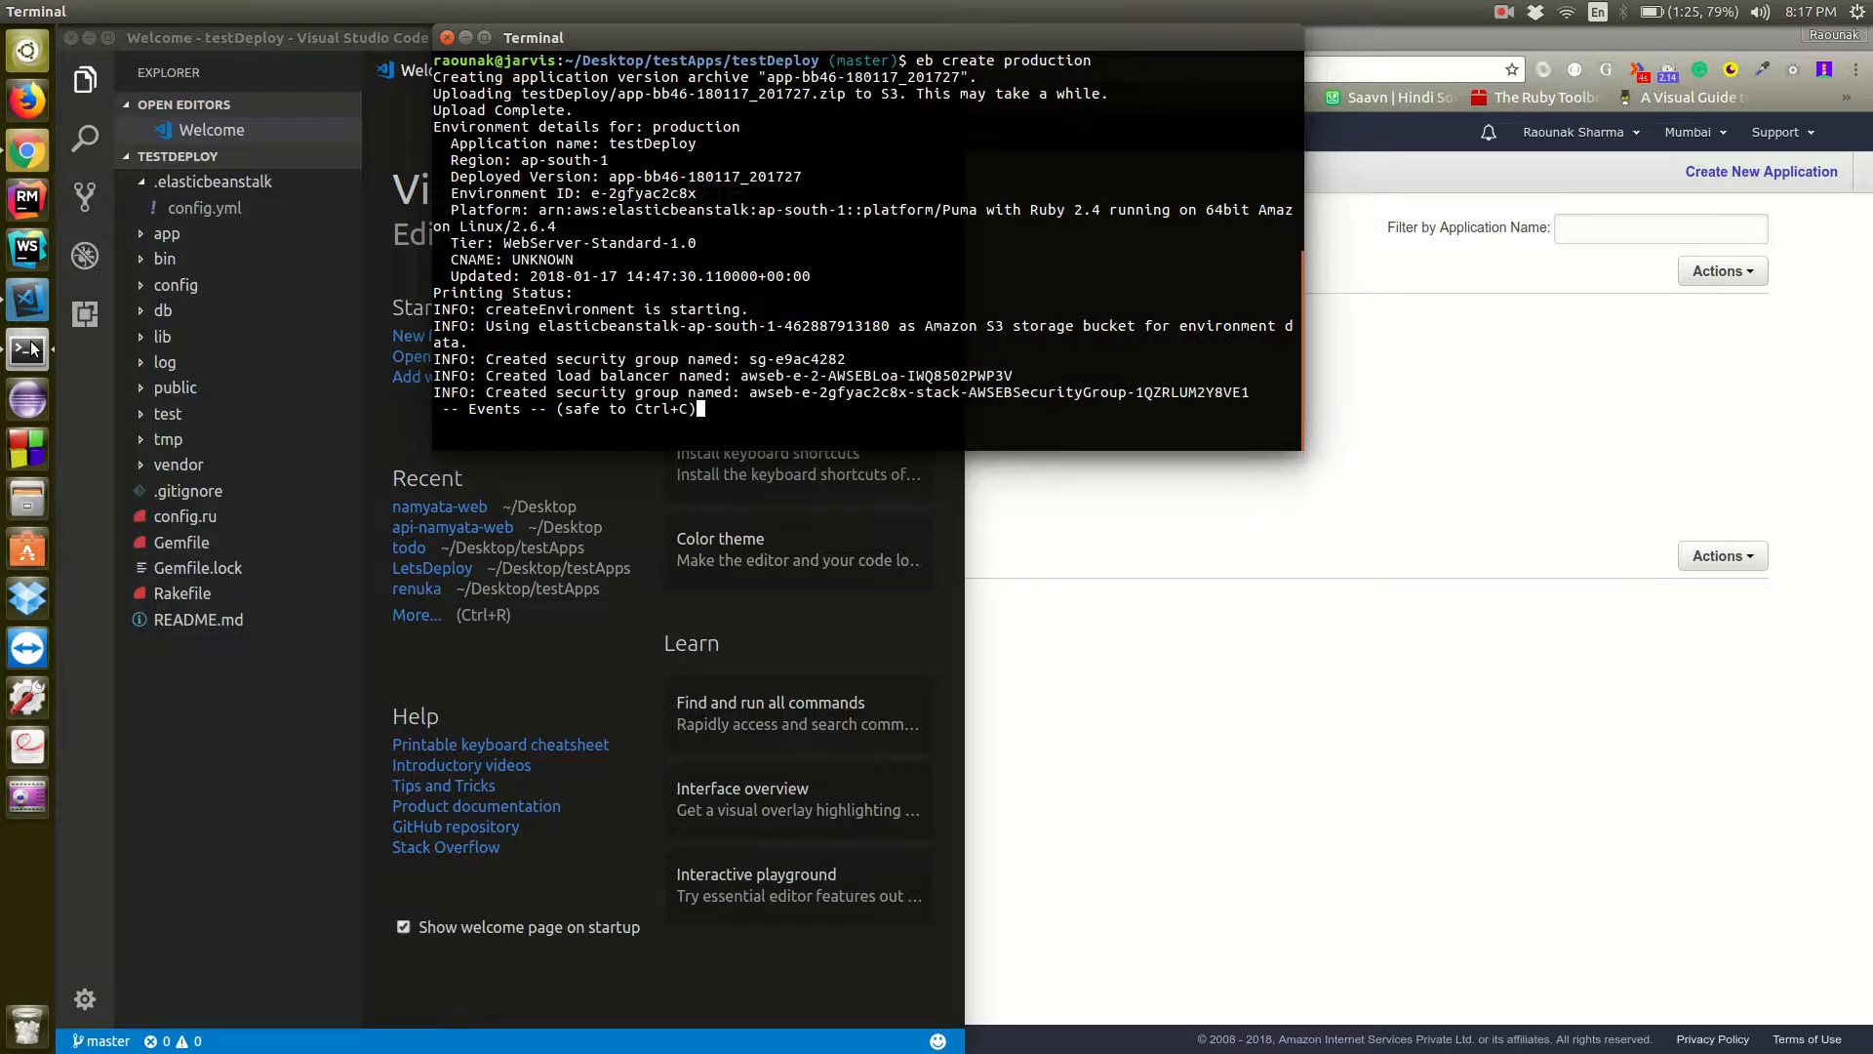
Stop following the environment creation events and clear the terminal
key("ctrl+c")
type("clear")
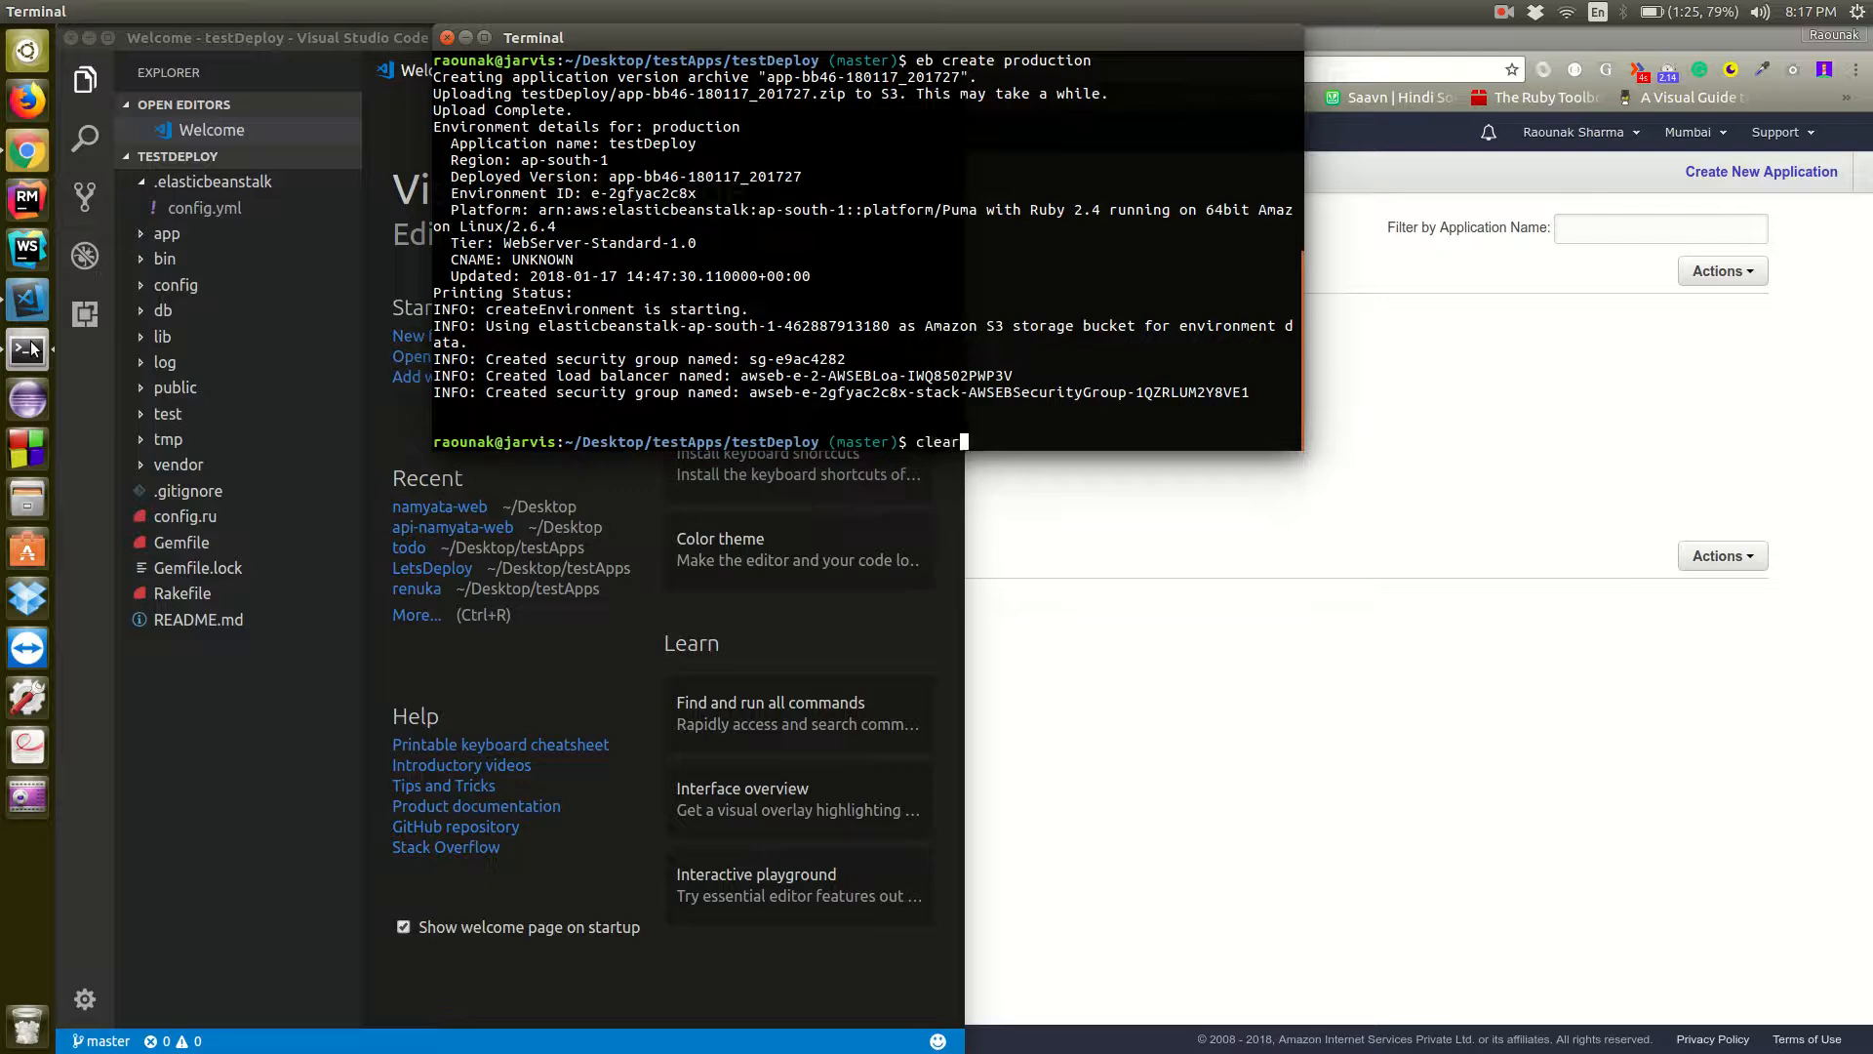
key("Return")
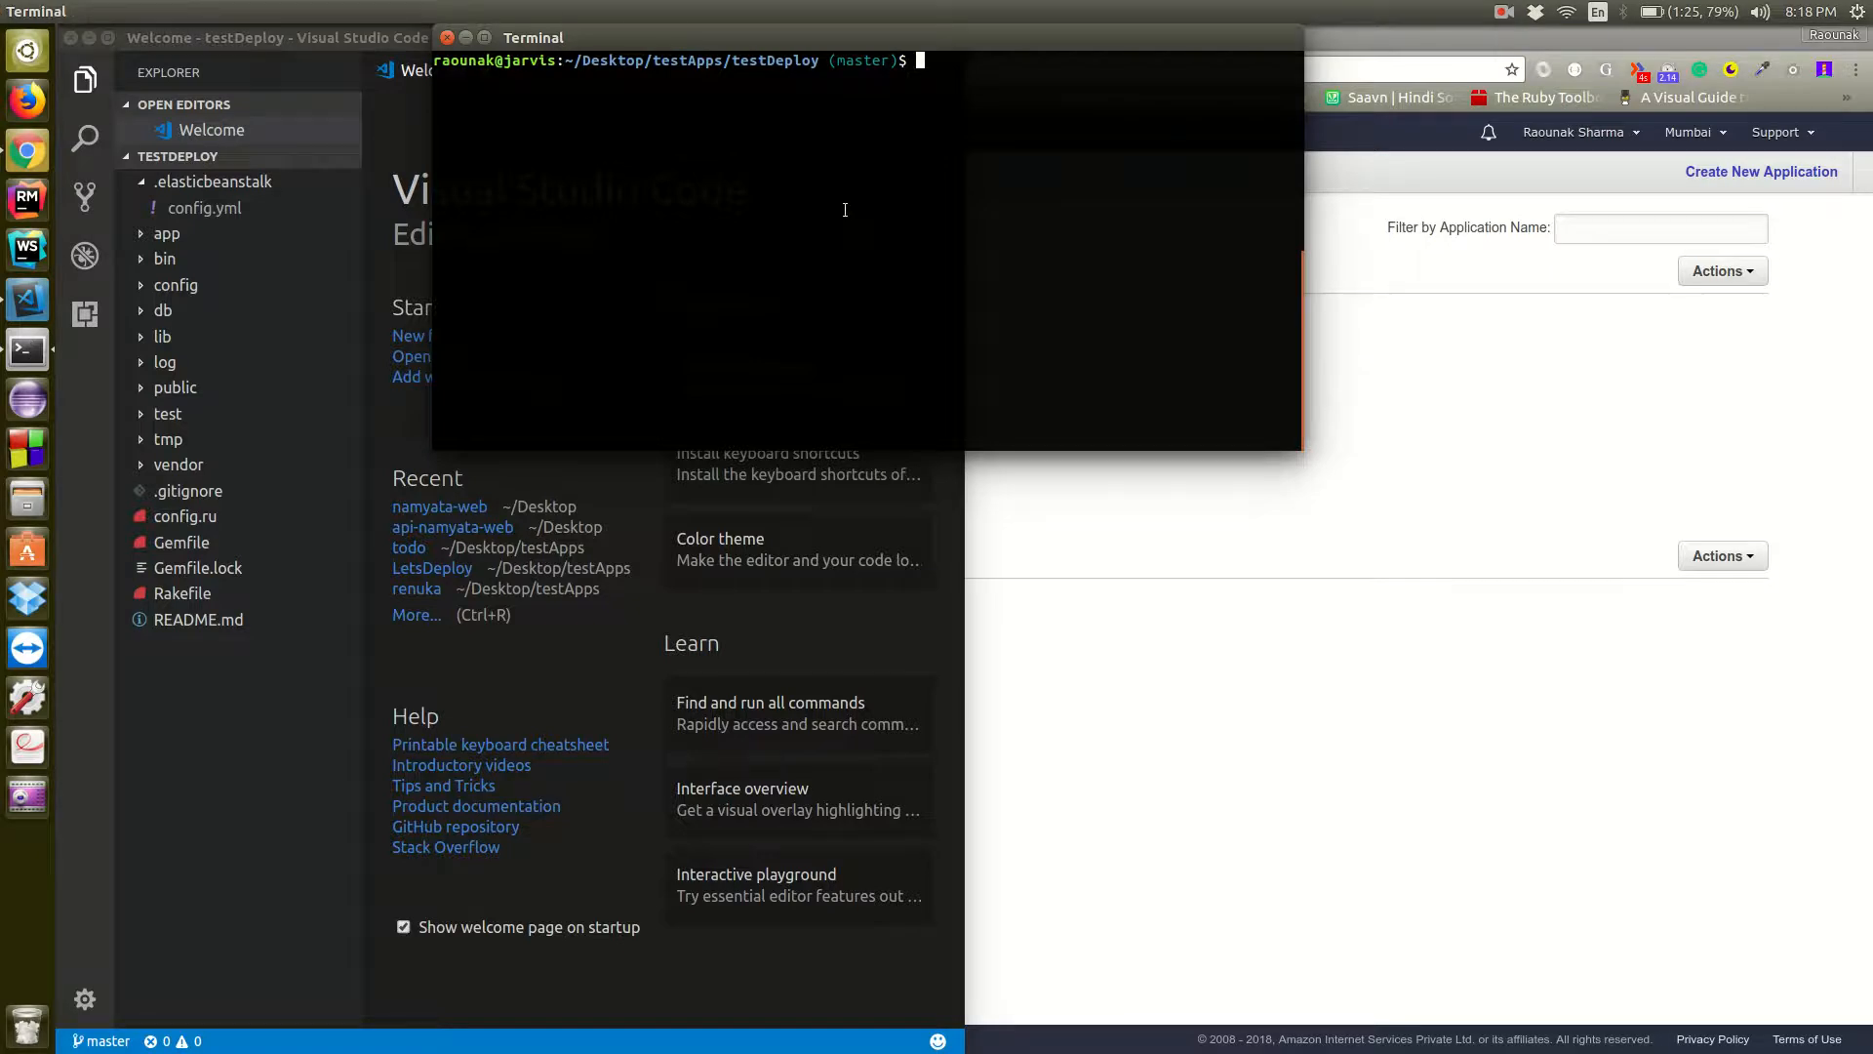
Minimize the terminal, close the Welcome page in Visual Studio Code and open the testDeploy project's config/puma.rb
left_click(466, 39)
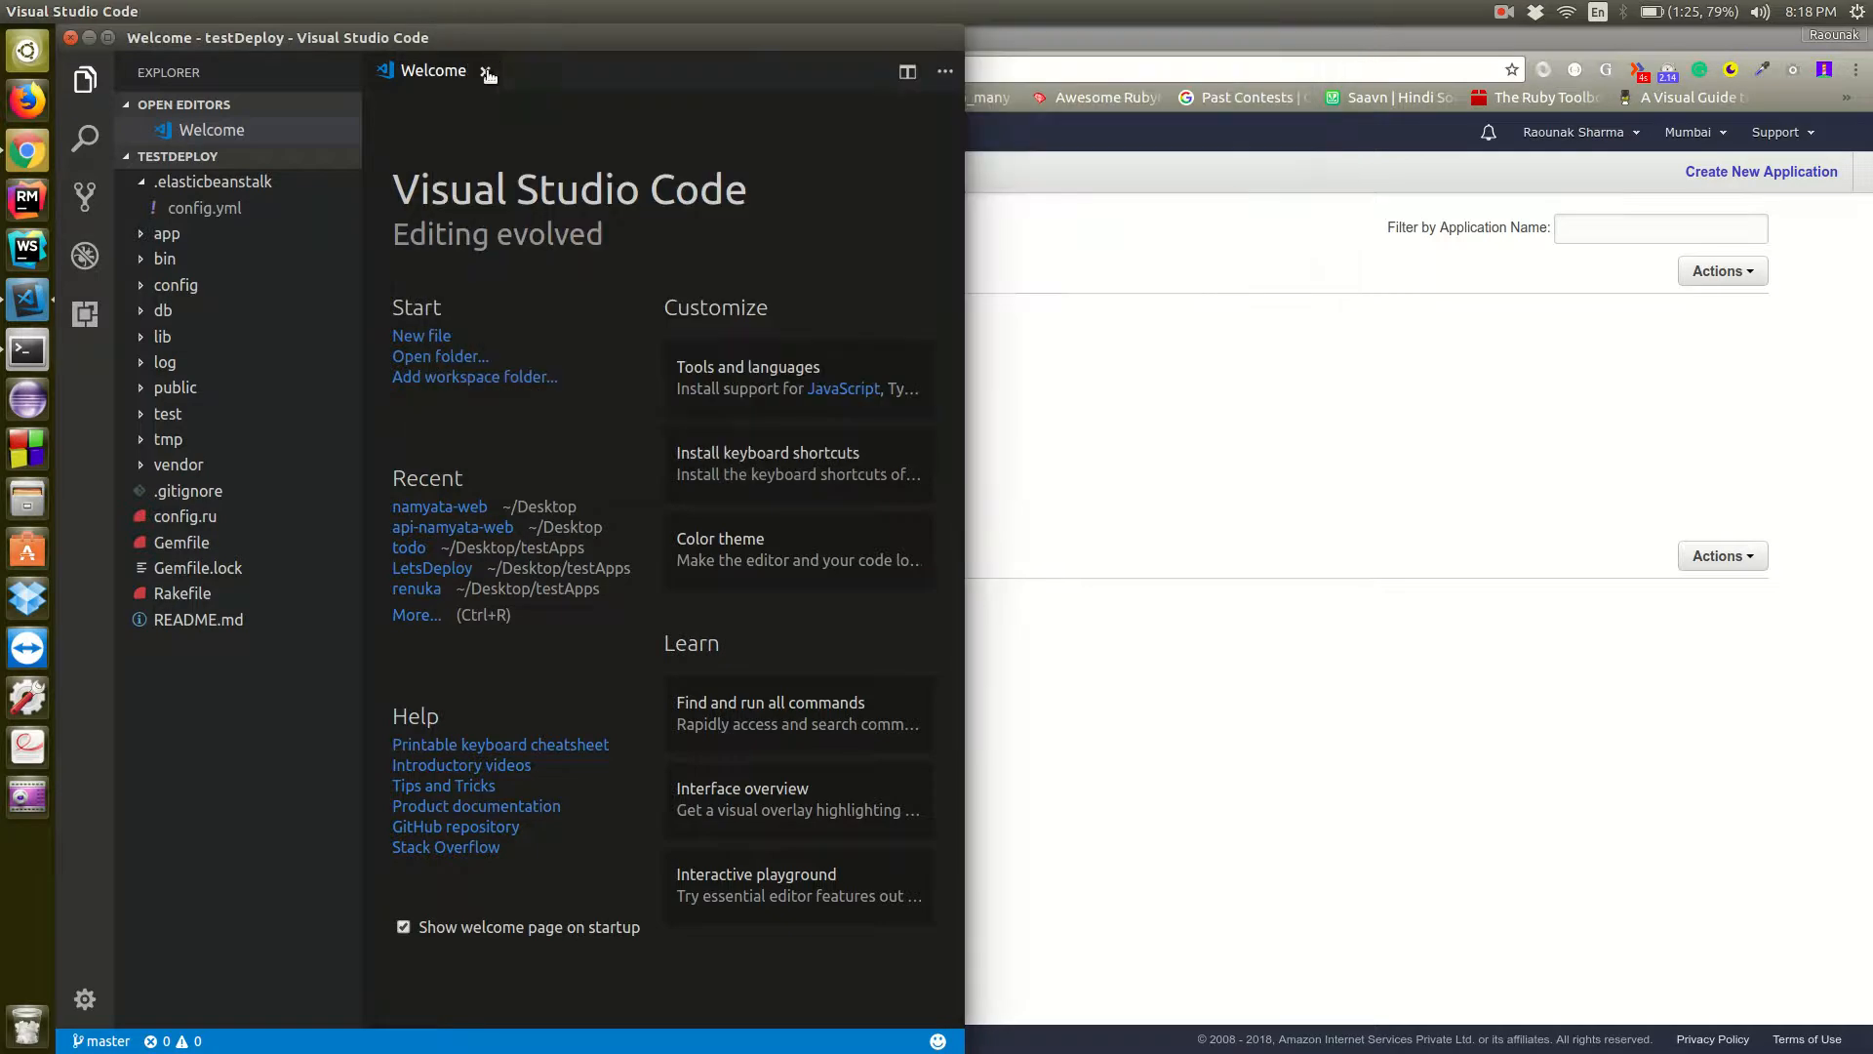
left_click(486, 73)
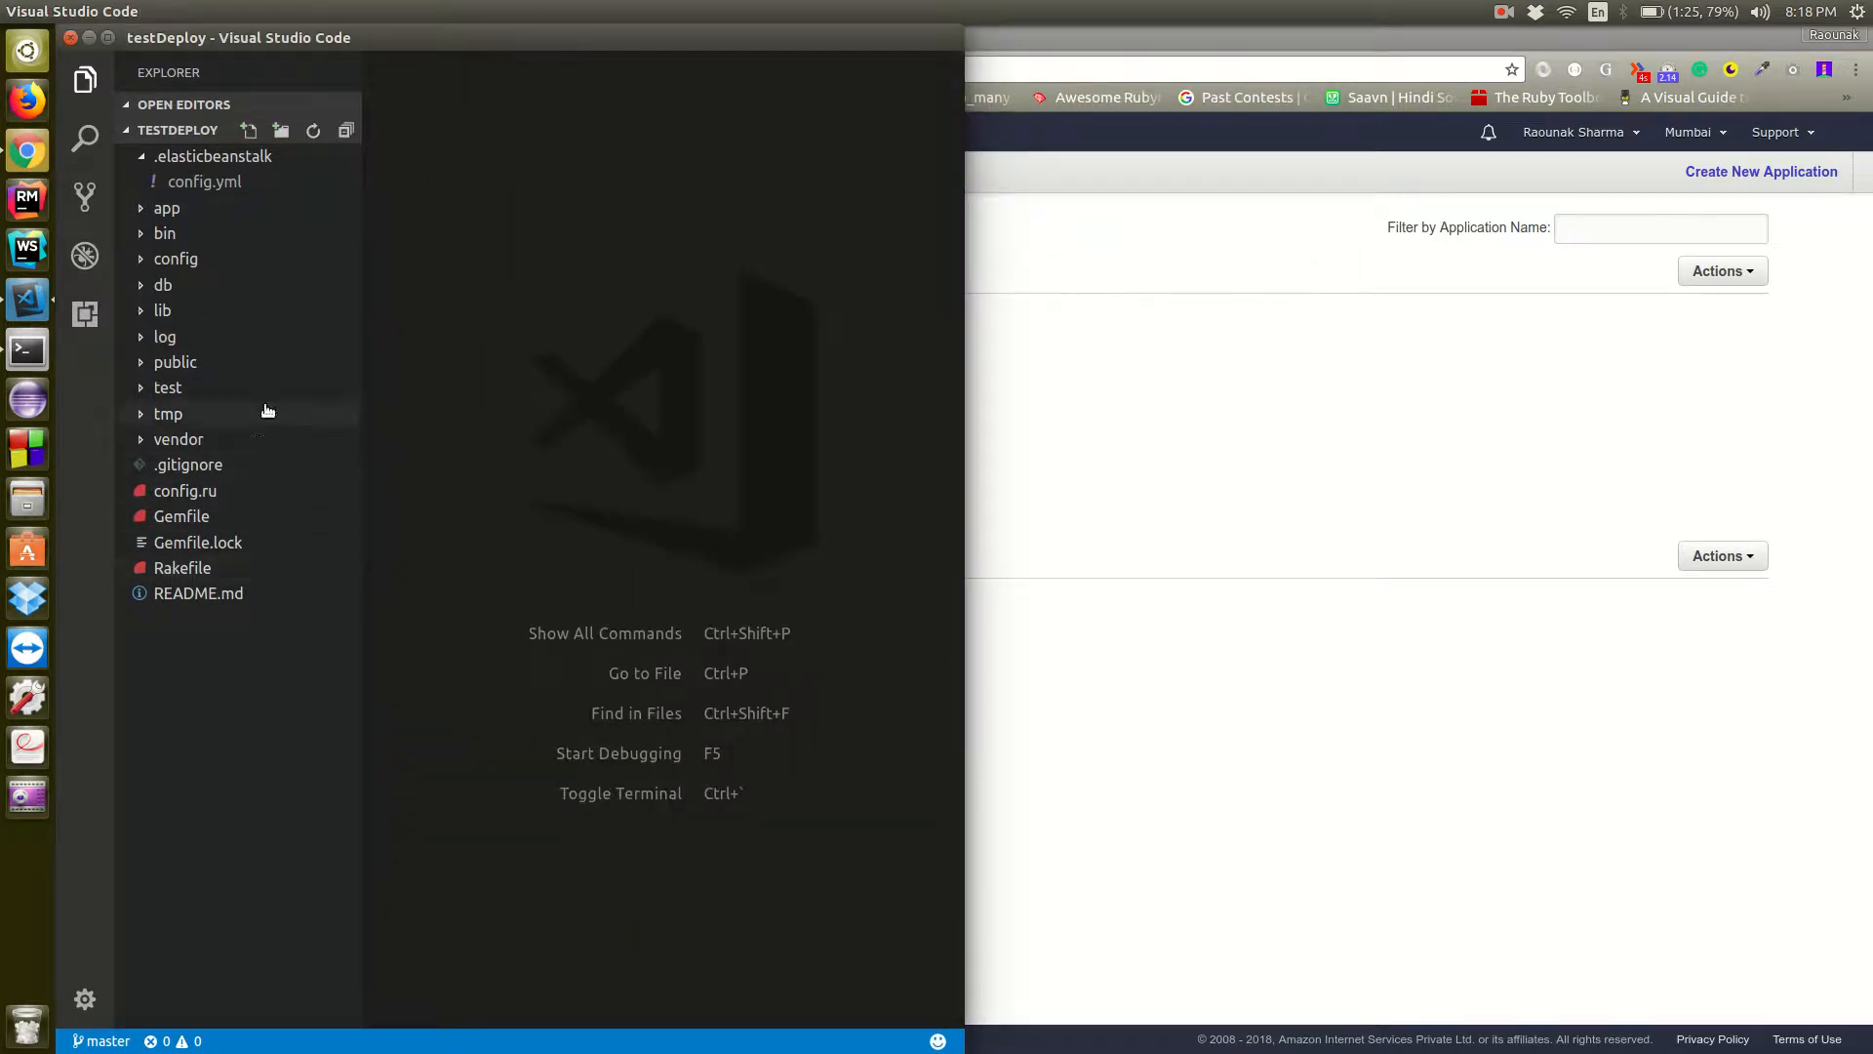
key("ctrl+p")
type("pu")
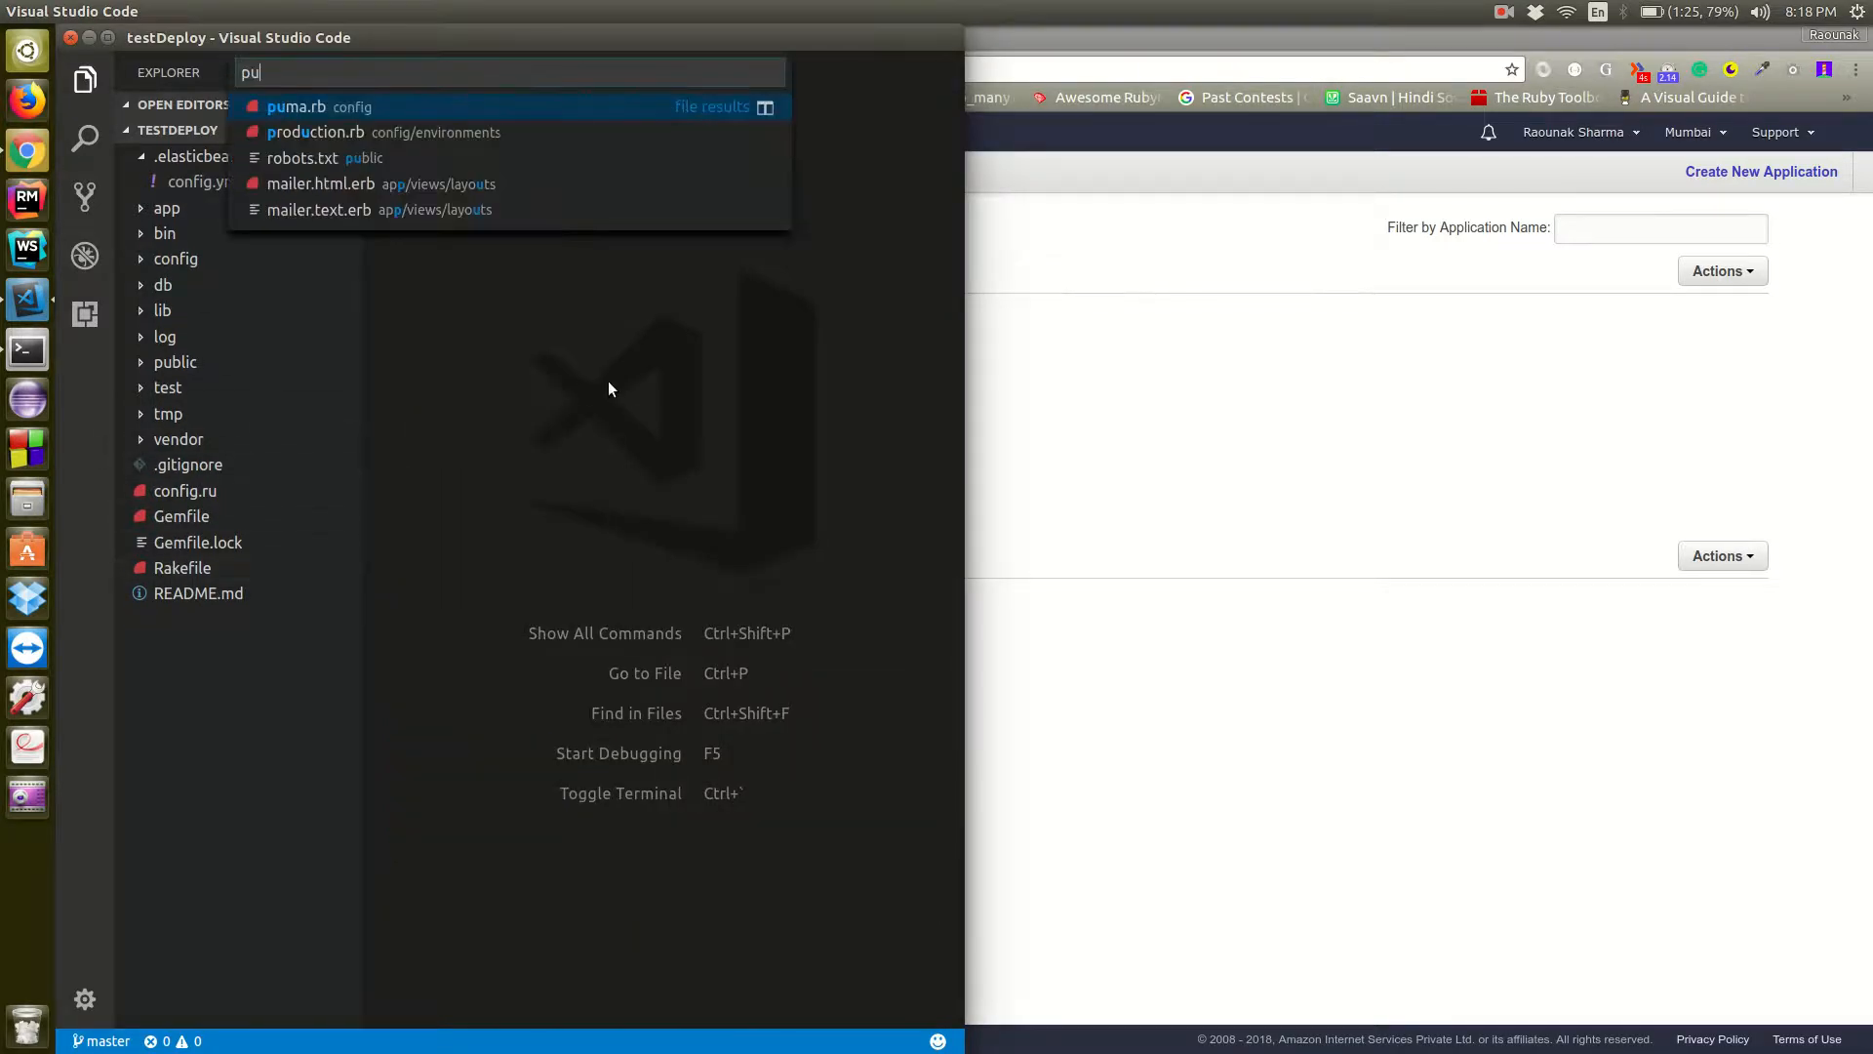
key("Return")
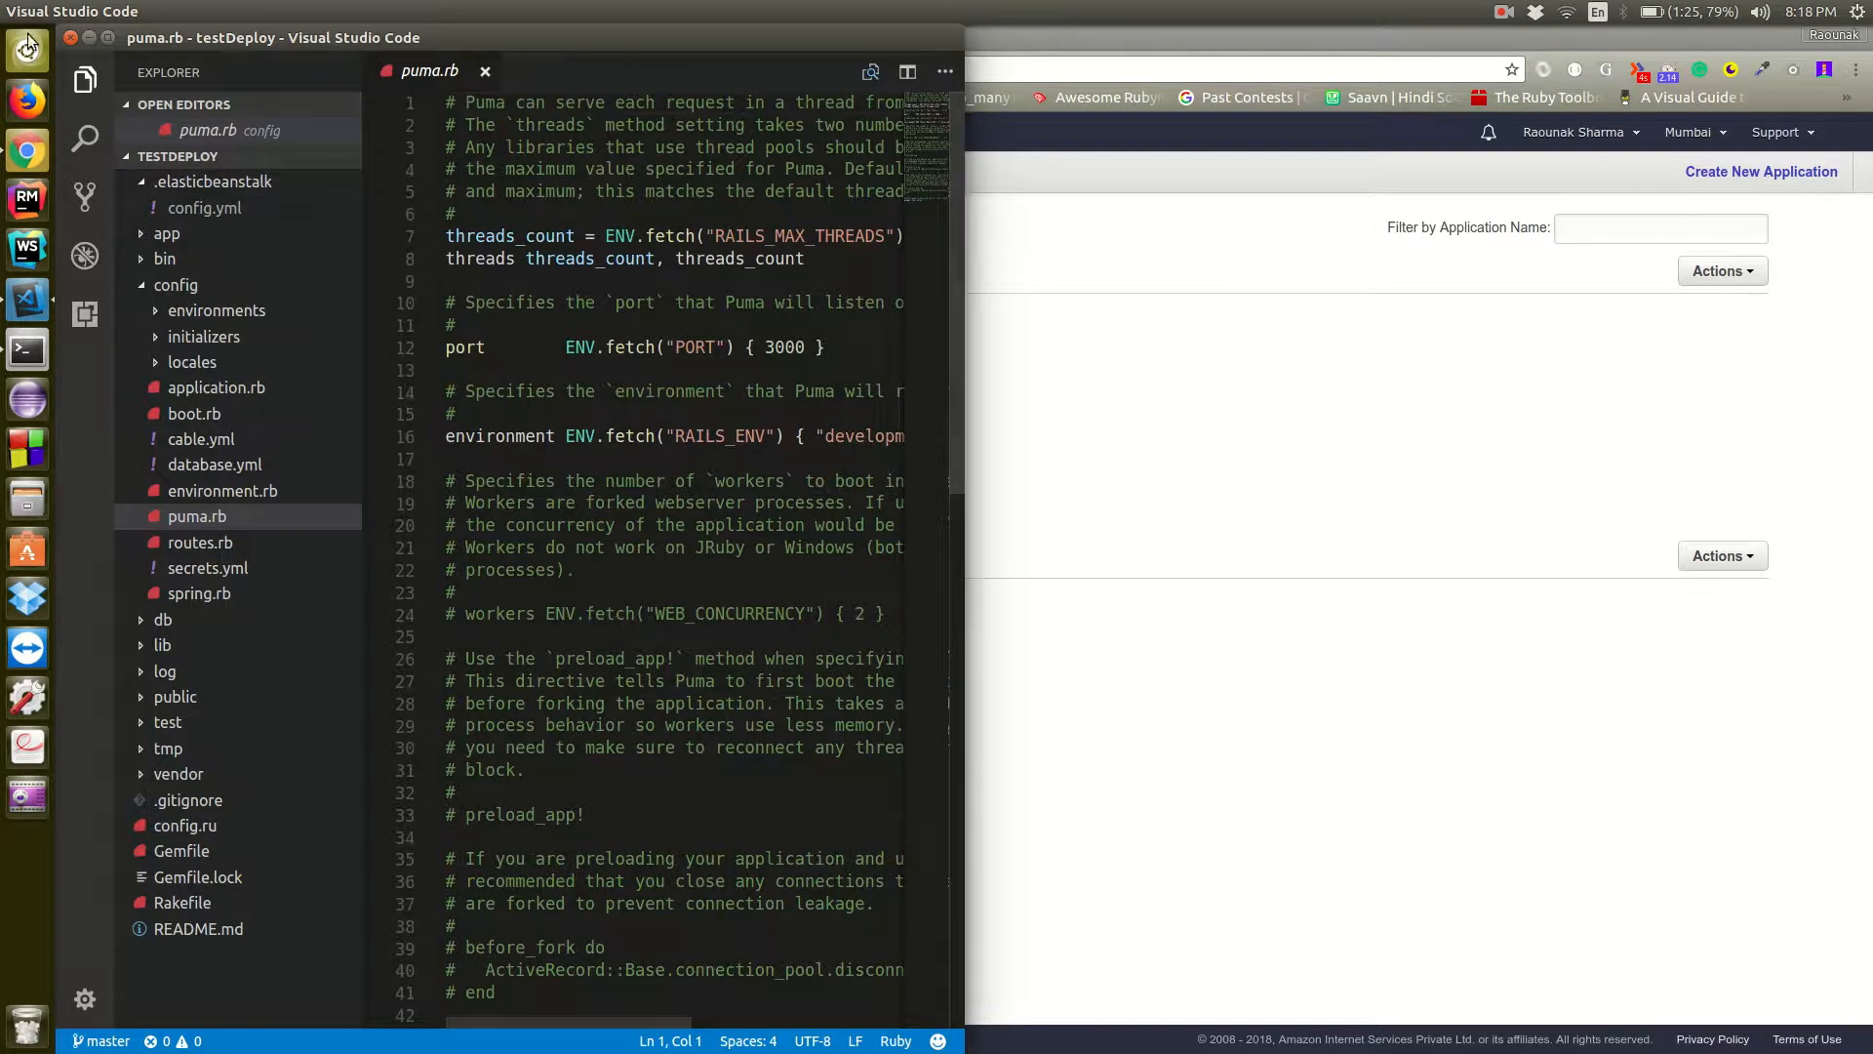
Minimize the open windows and open the api-namyata-web folder from the desktop in Visual Studio Code
left_click(89, 38)
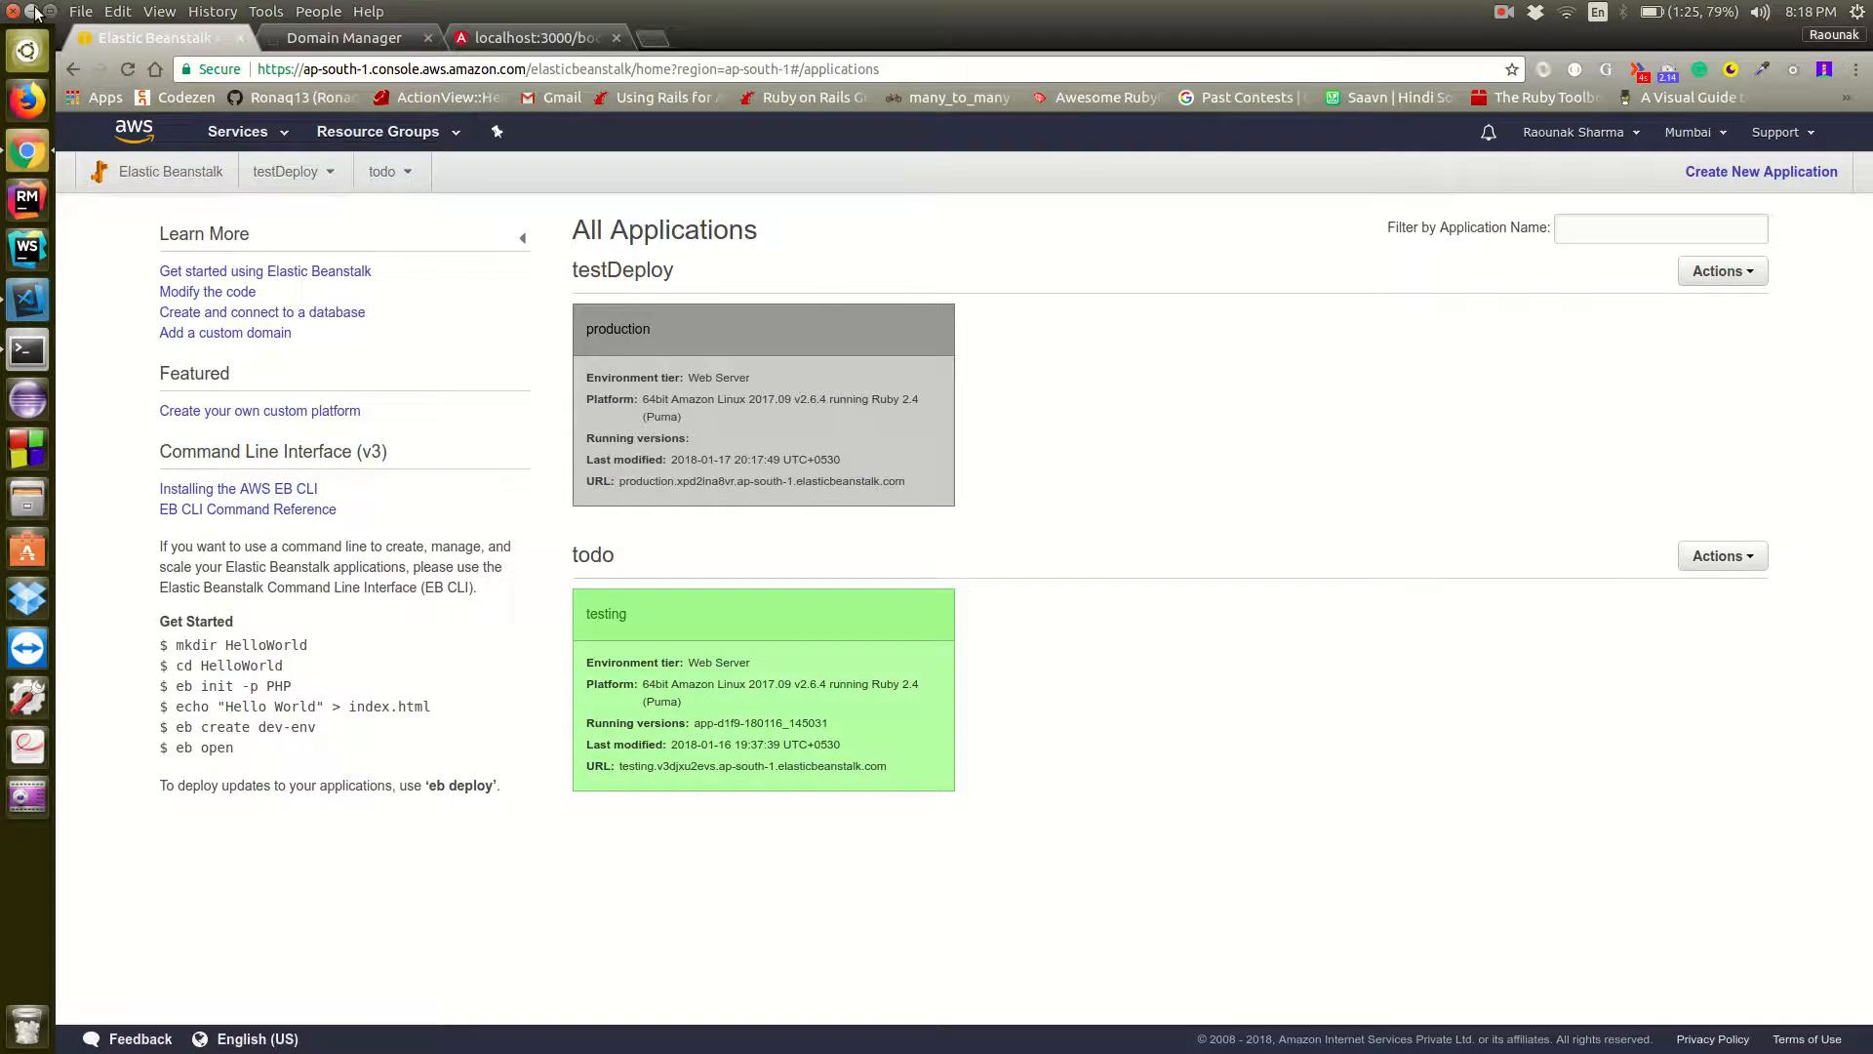
left_click(36, 11)
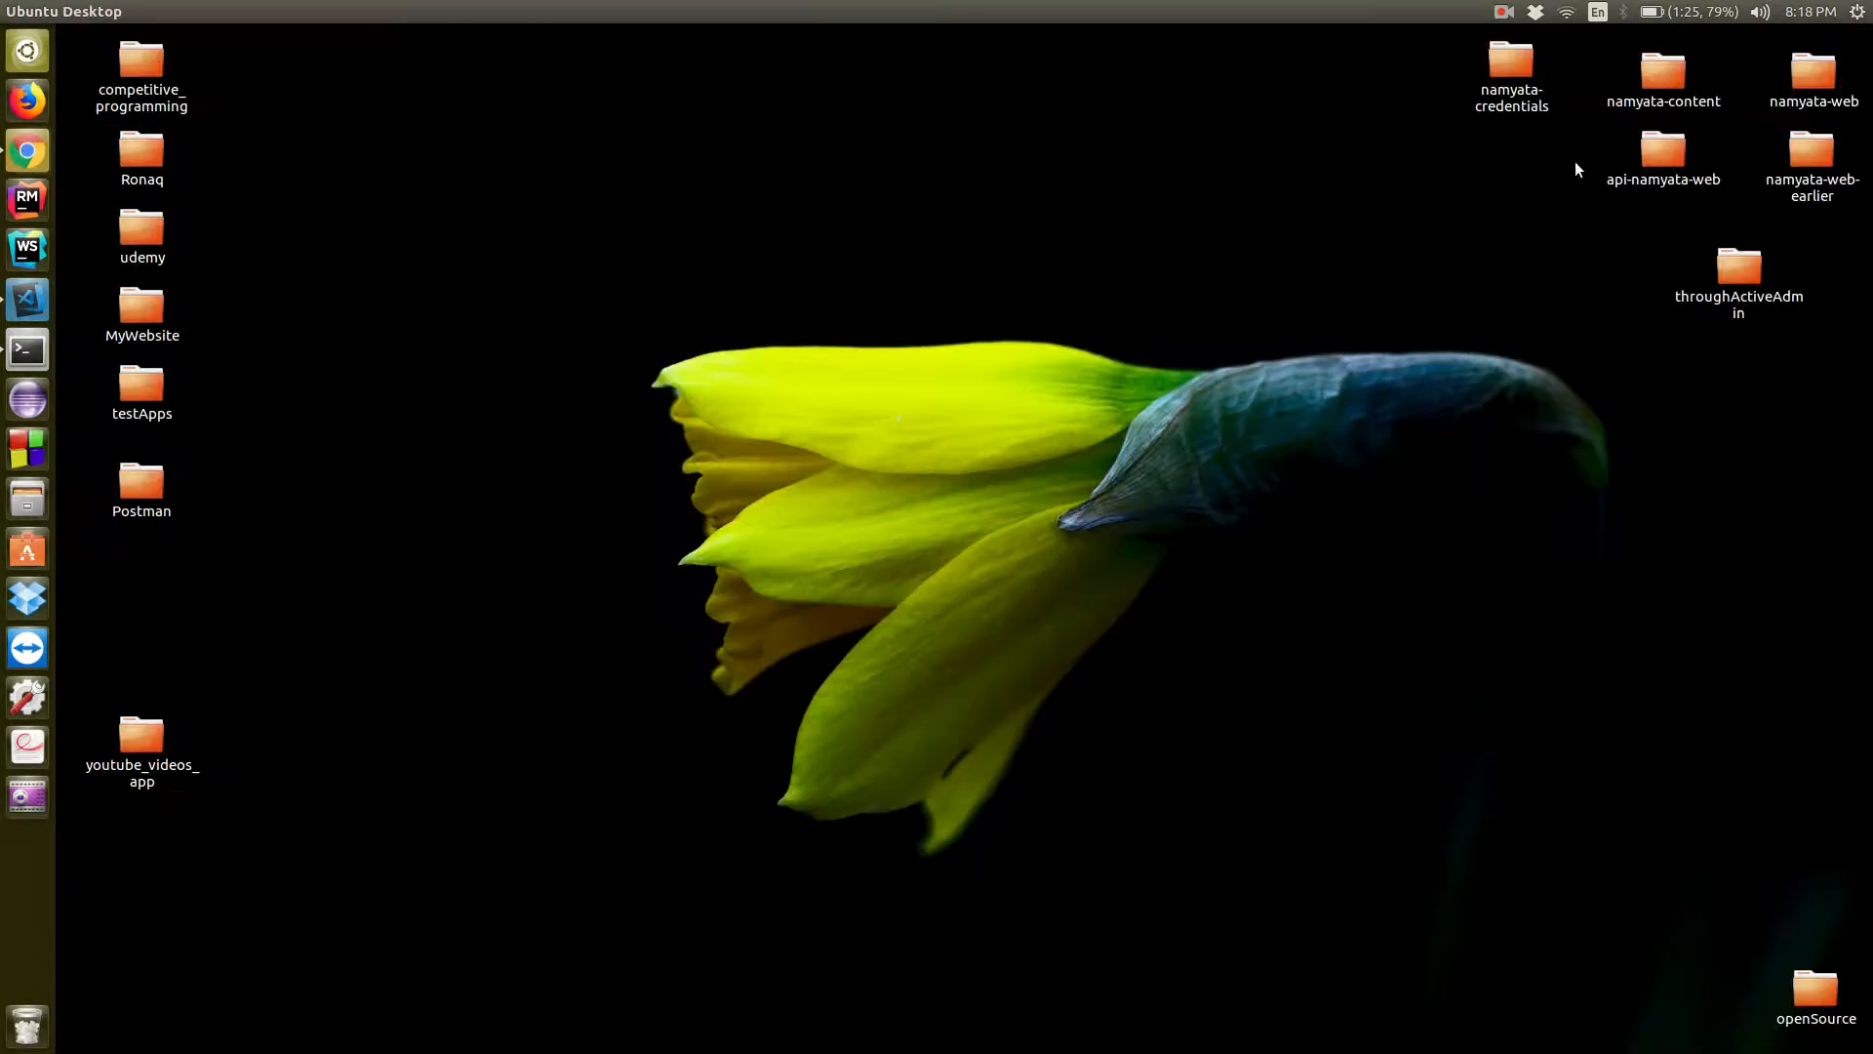
left_click(1648, 150)
right_click(1647, 150)
mouse_move(1606, 187)
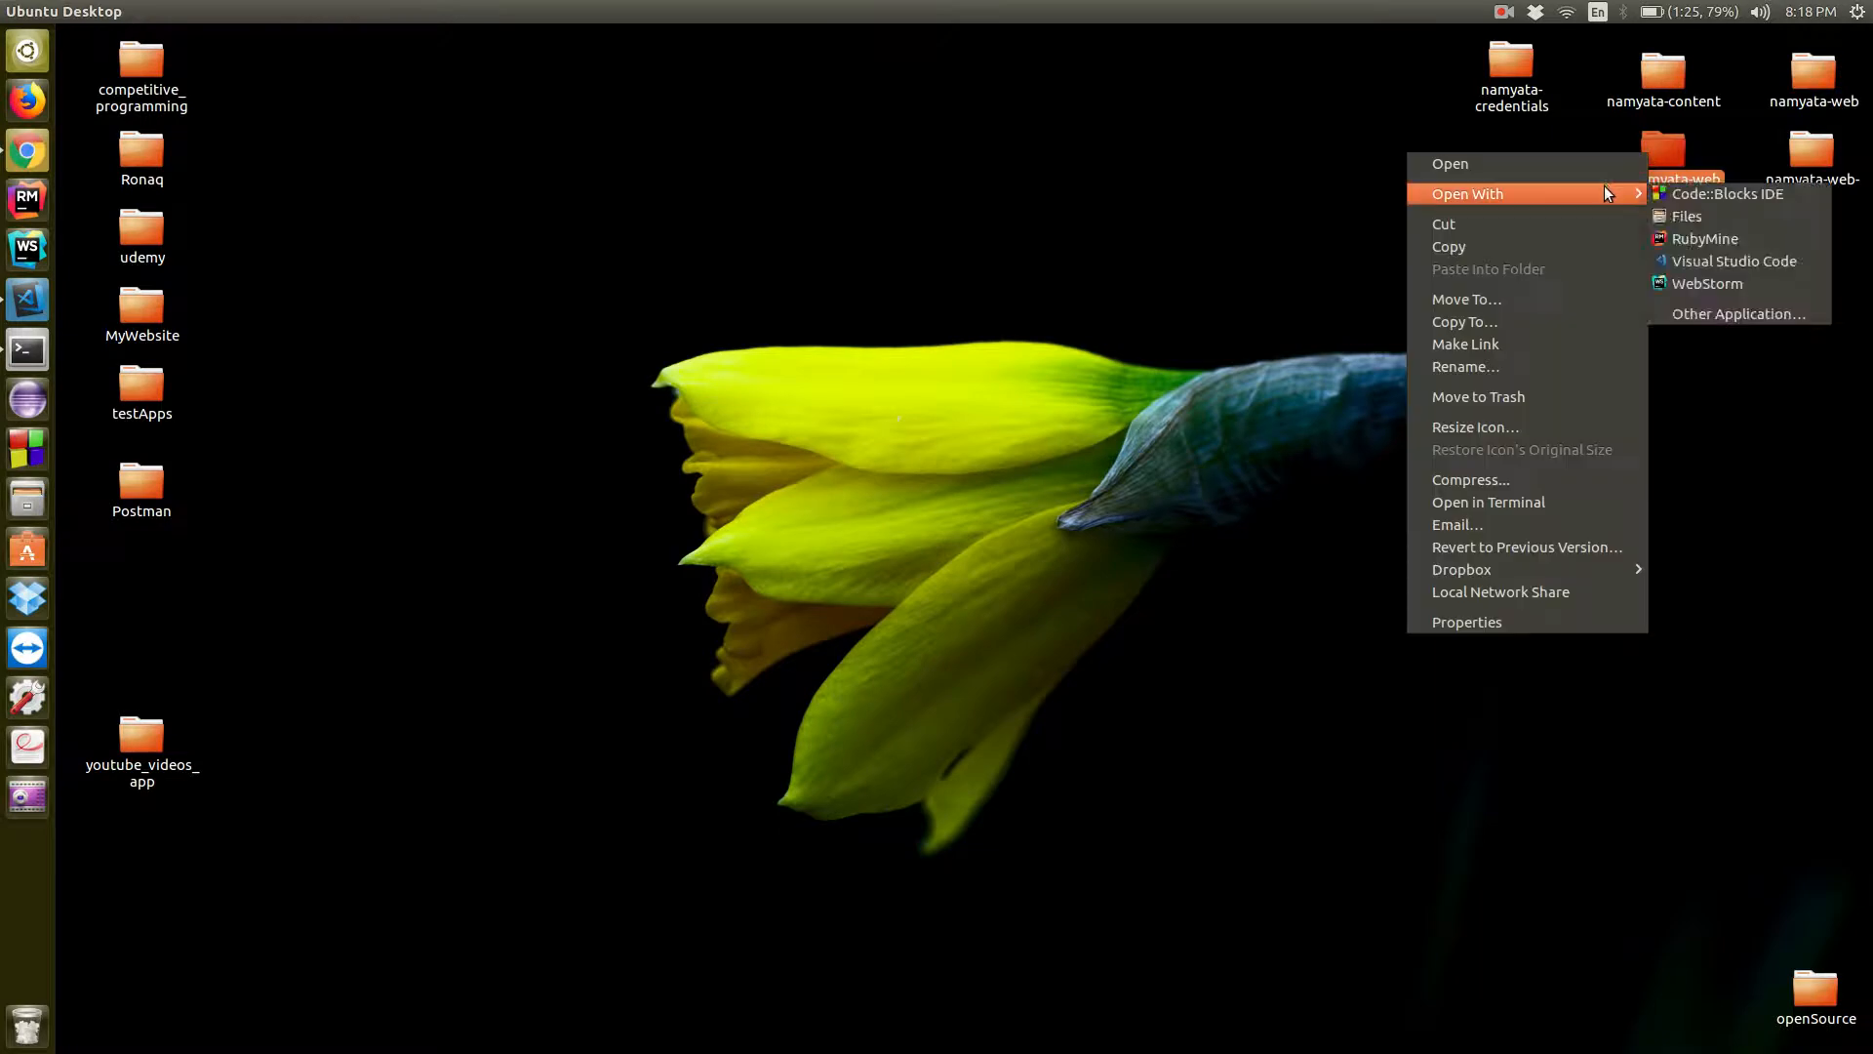
left_click(1683, 255)
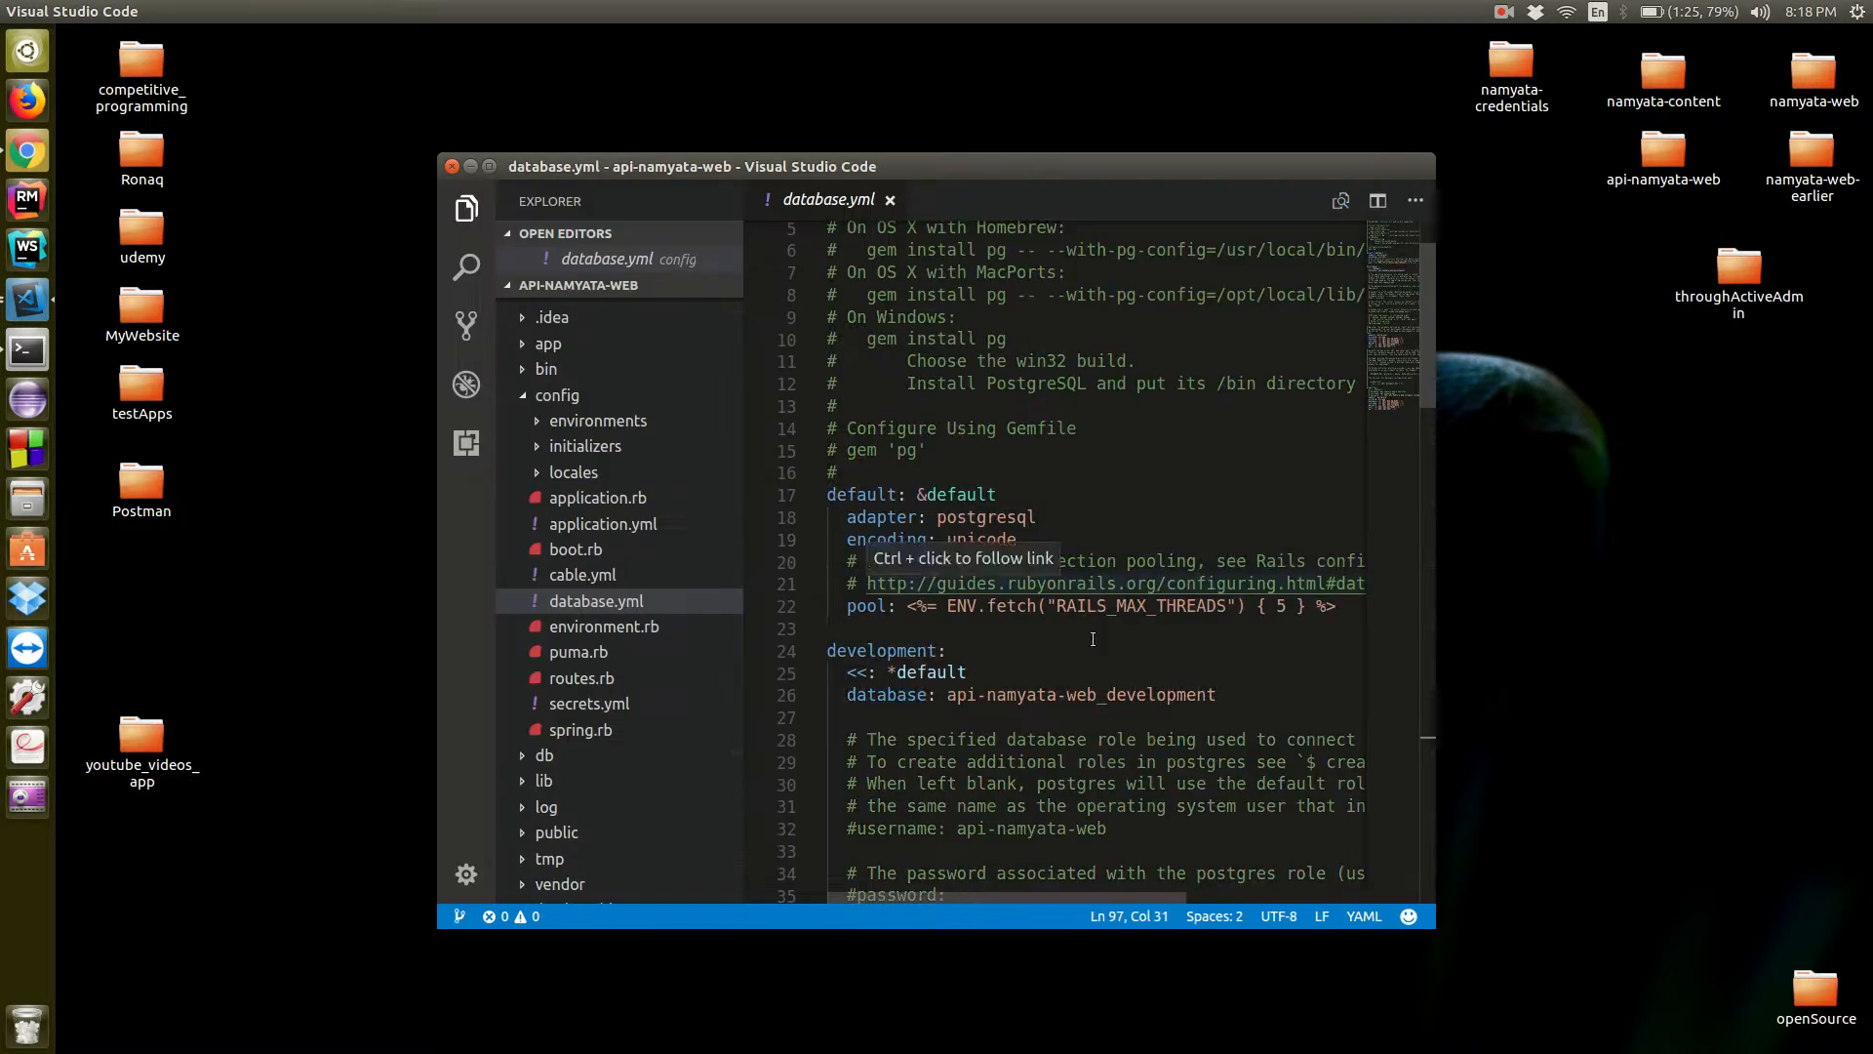
Copy the rails_env block with the Puma socket bind and pidfile lines from api-namyata-web's puma.rb, and close that project
left_click(612, 653)
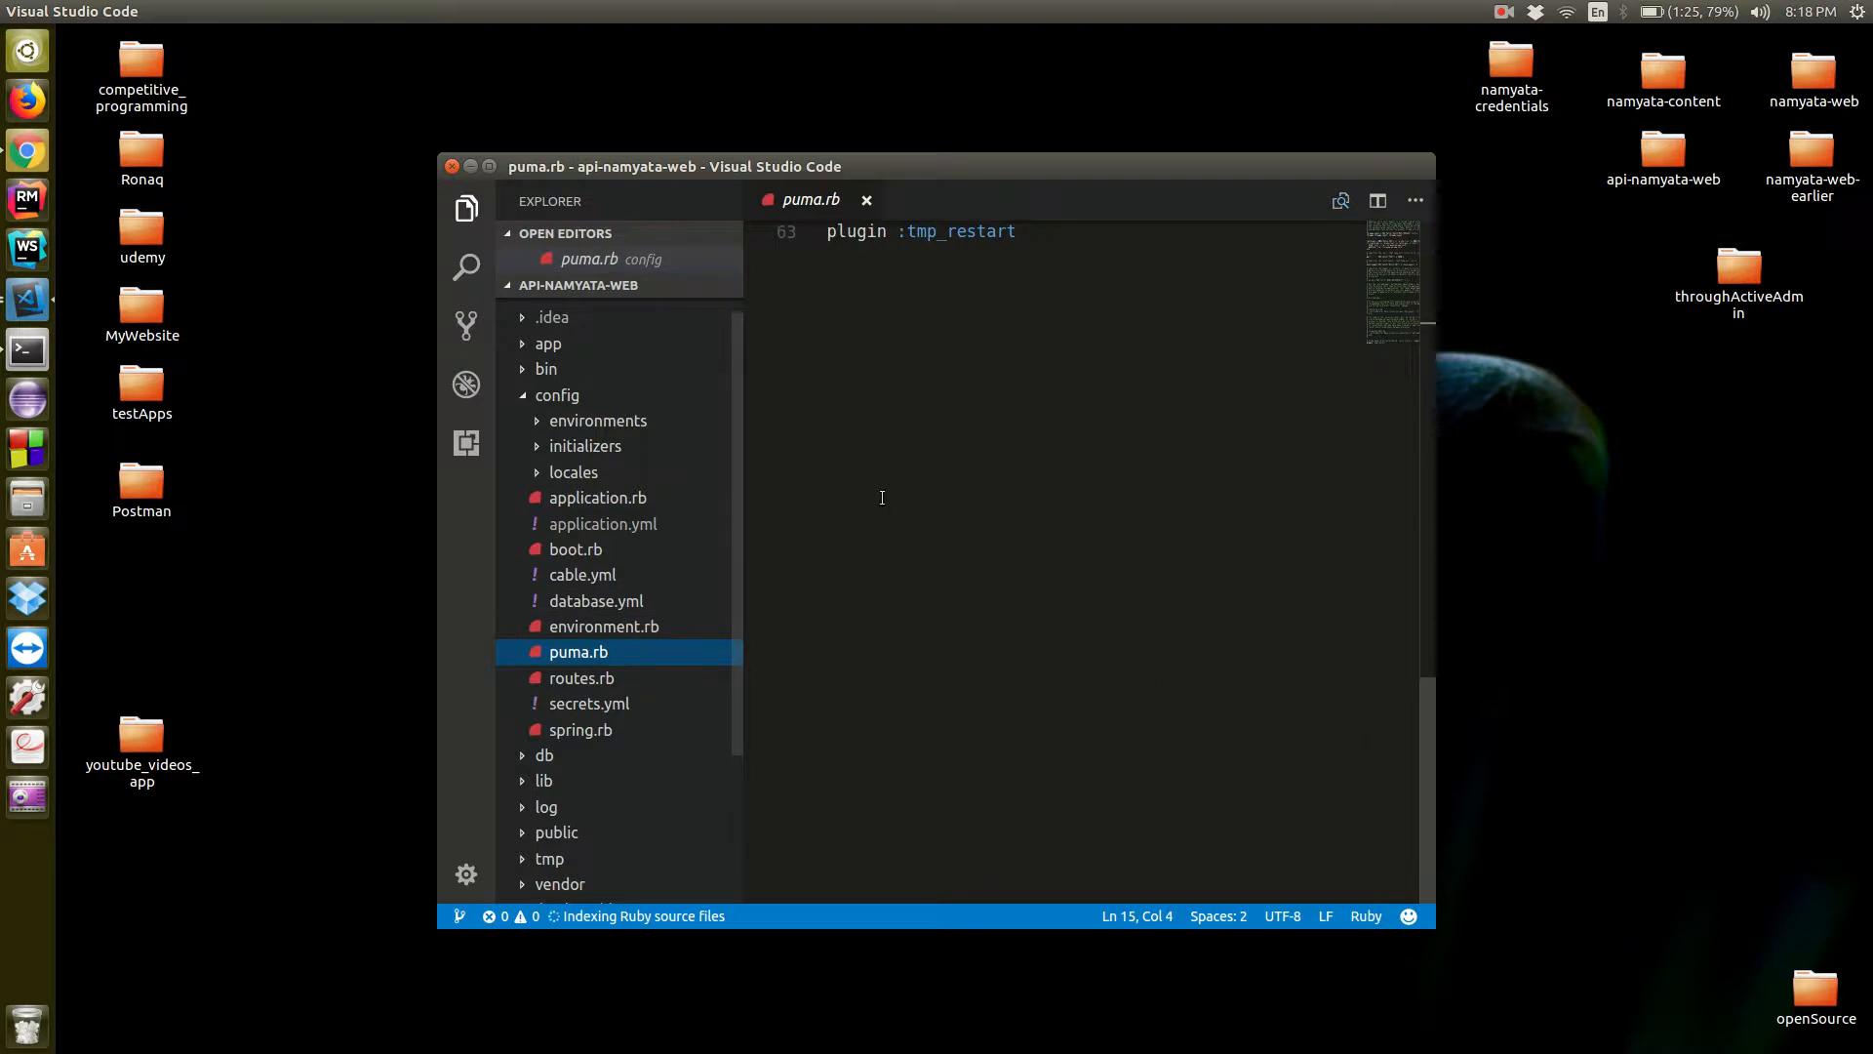
scroll(879, 493, "up", 15)
scroll(880, 497, "up", 1)
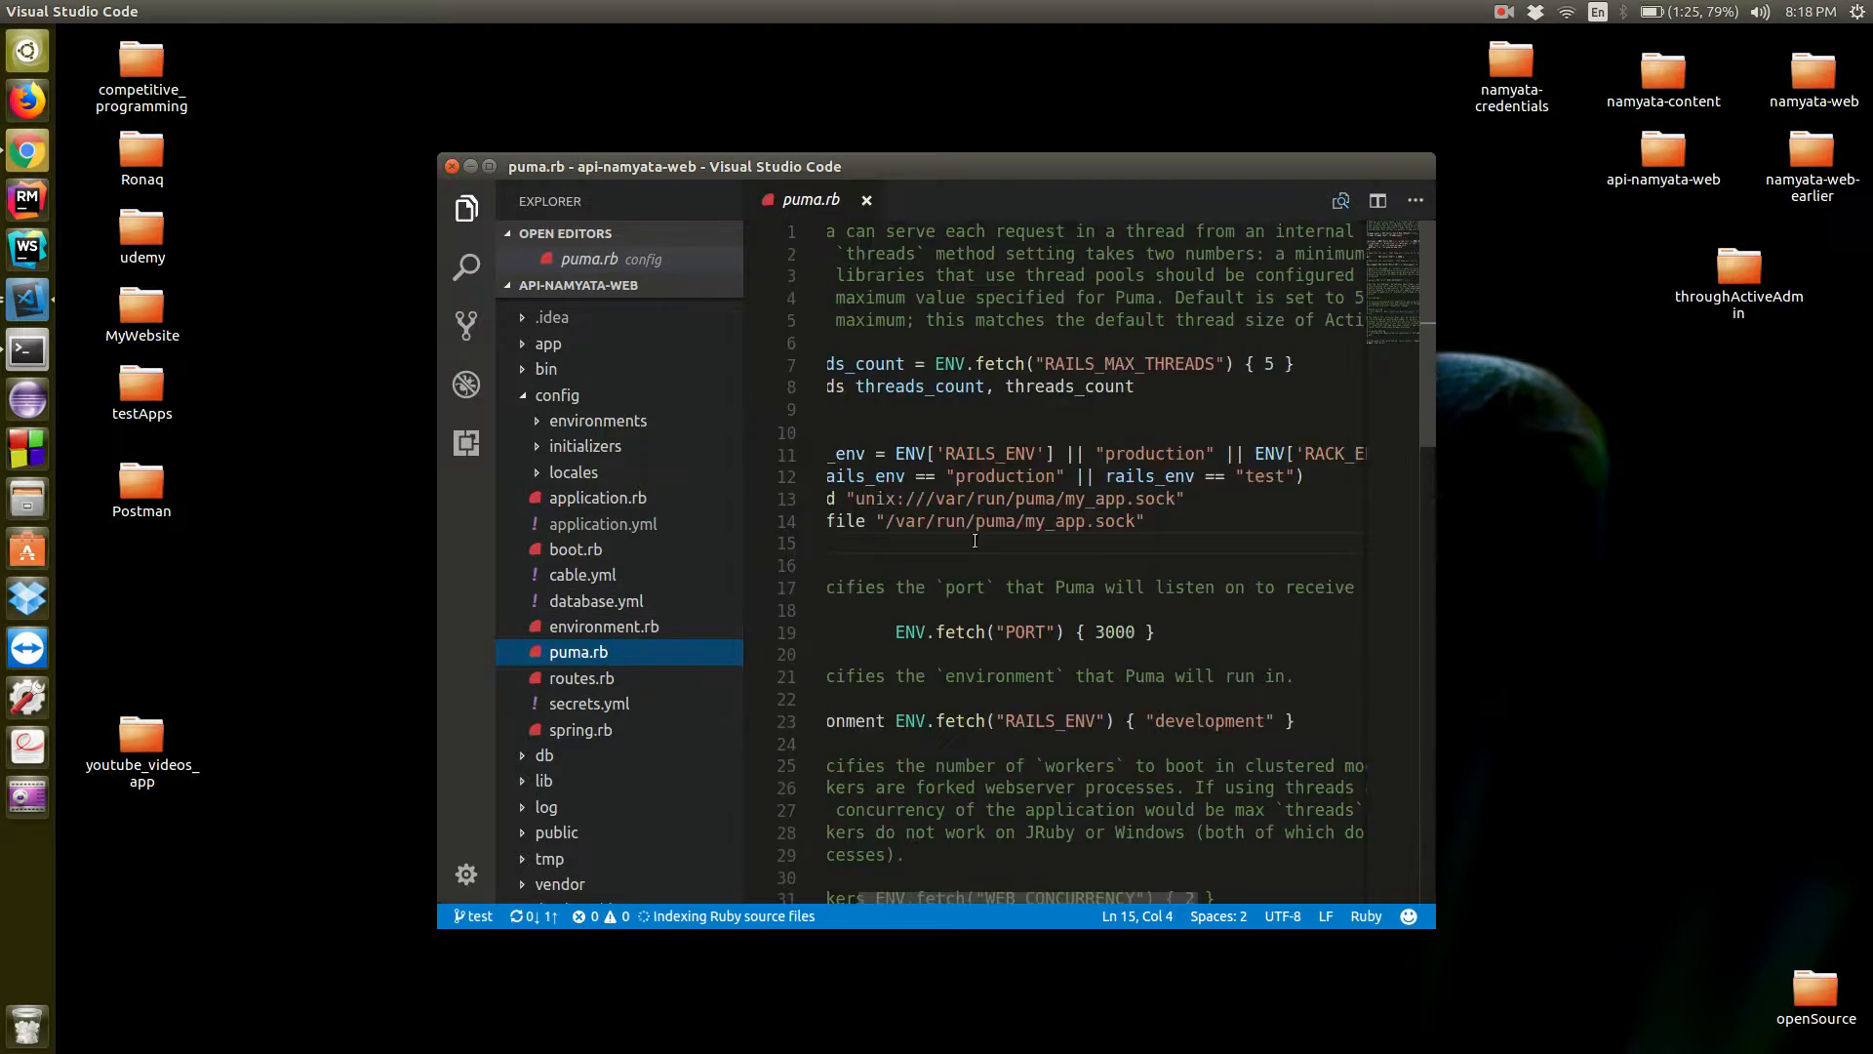
scroll(972, 541, "left", 1)
left_click_drag(972, 540, 821, 453)
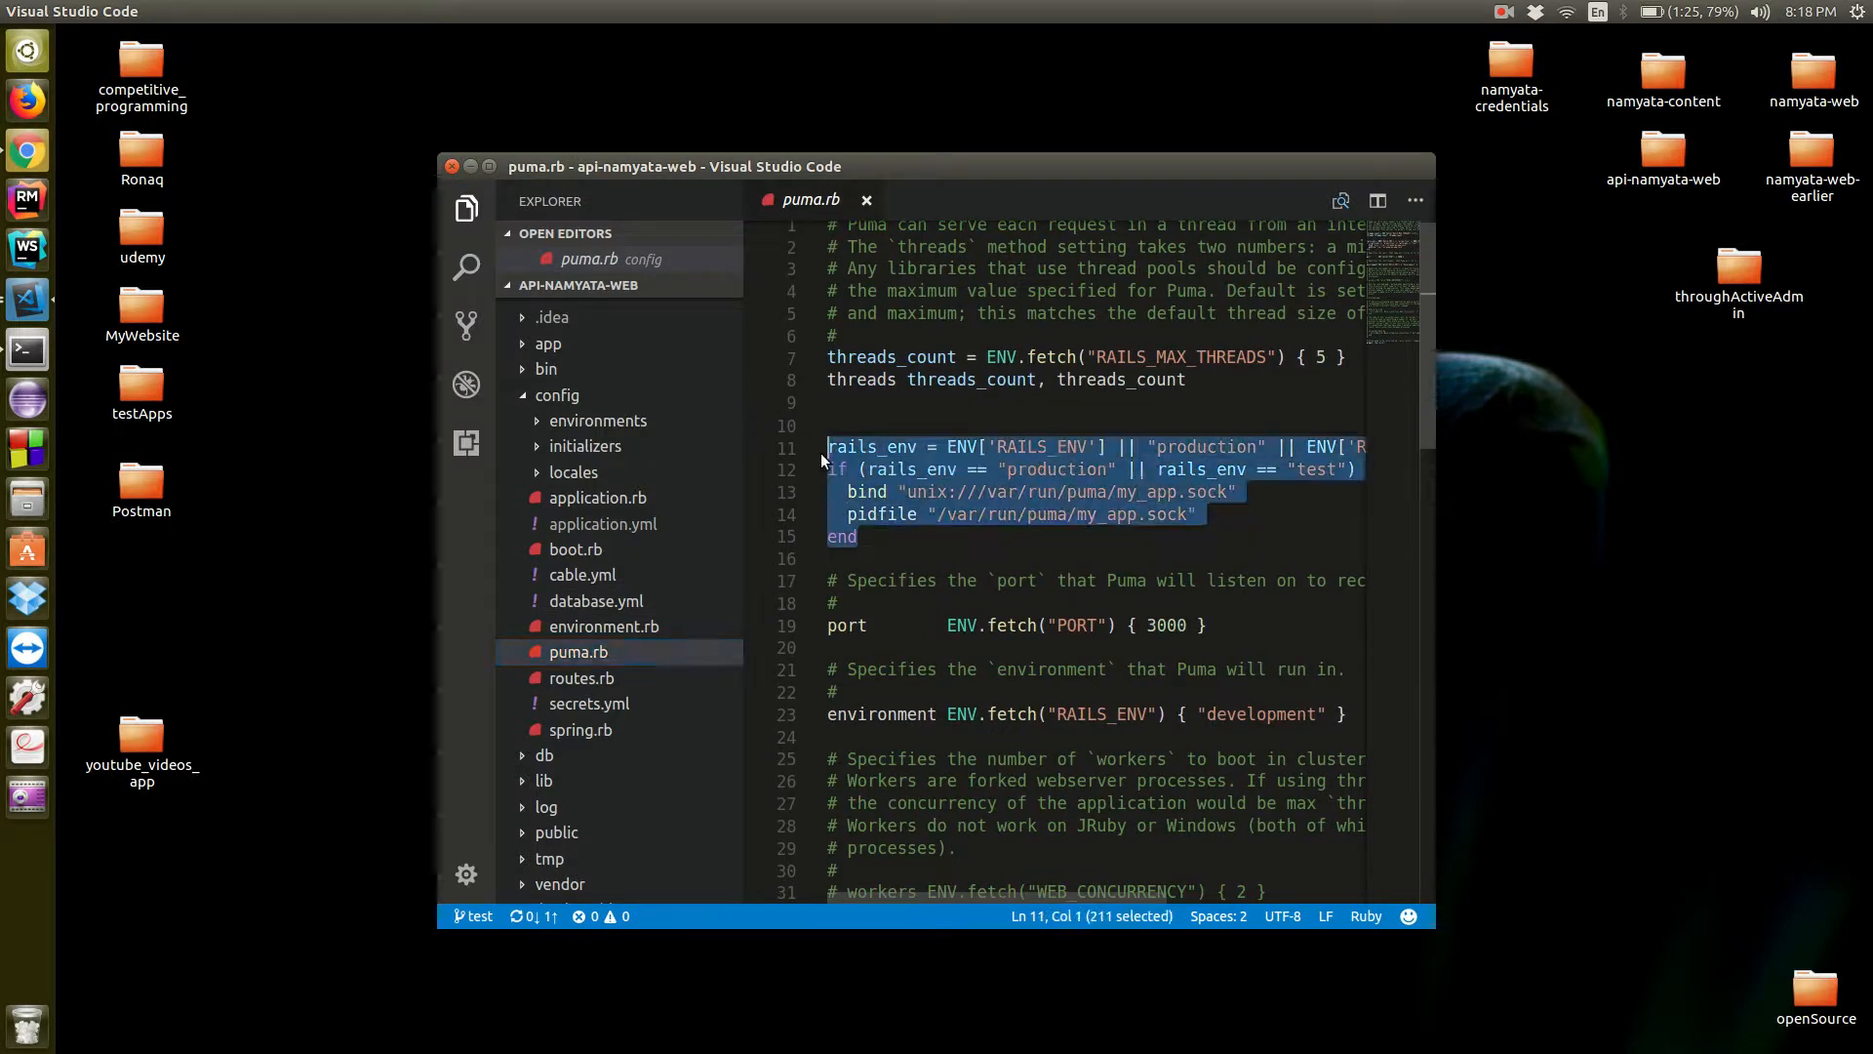
left_click(1001, 559)
left_click(452, 167)
Paste the rails_env block below the threads line in testDeploy's puma.rb, save the file and return to the terminal
left_click(27, 298)
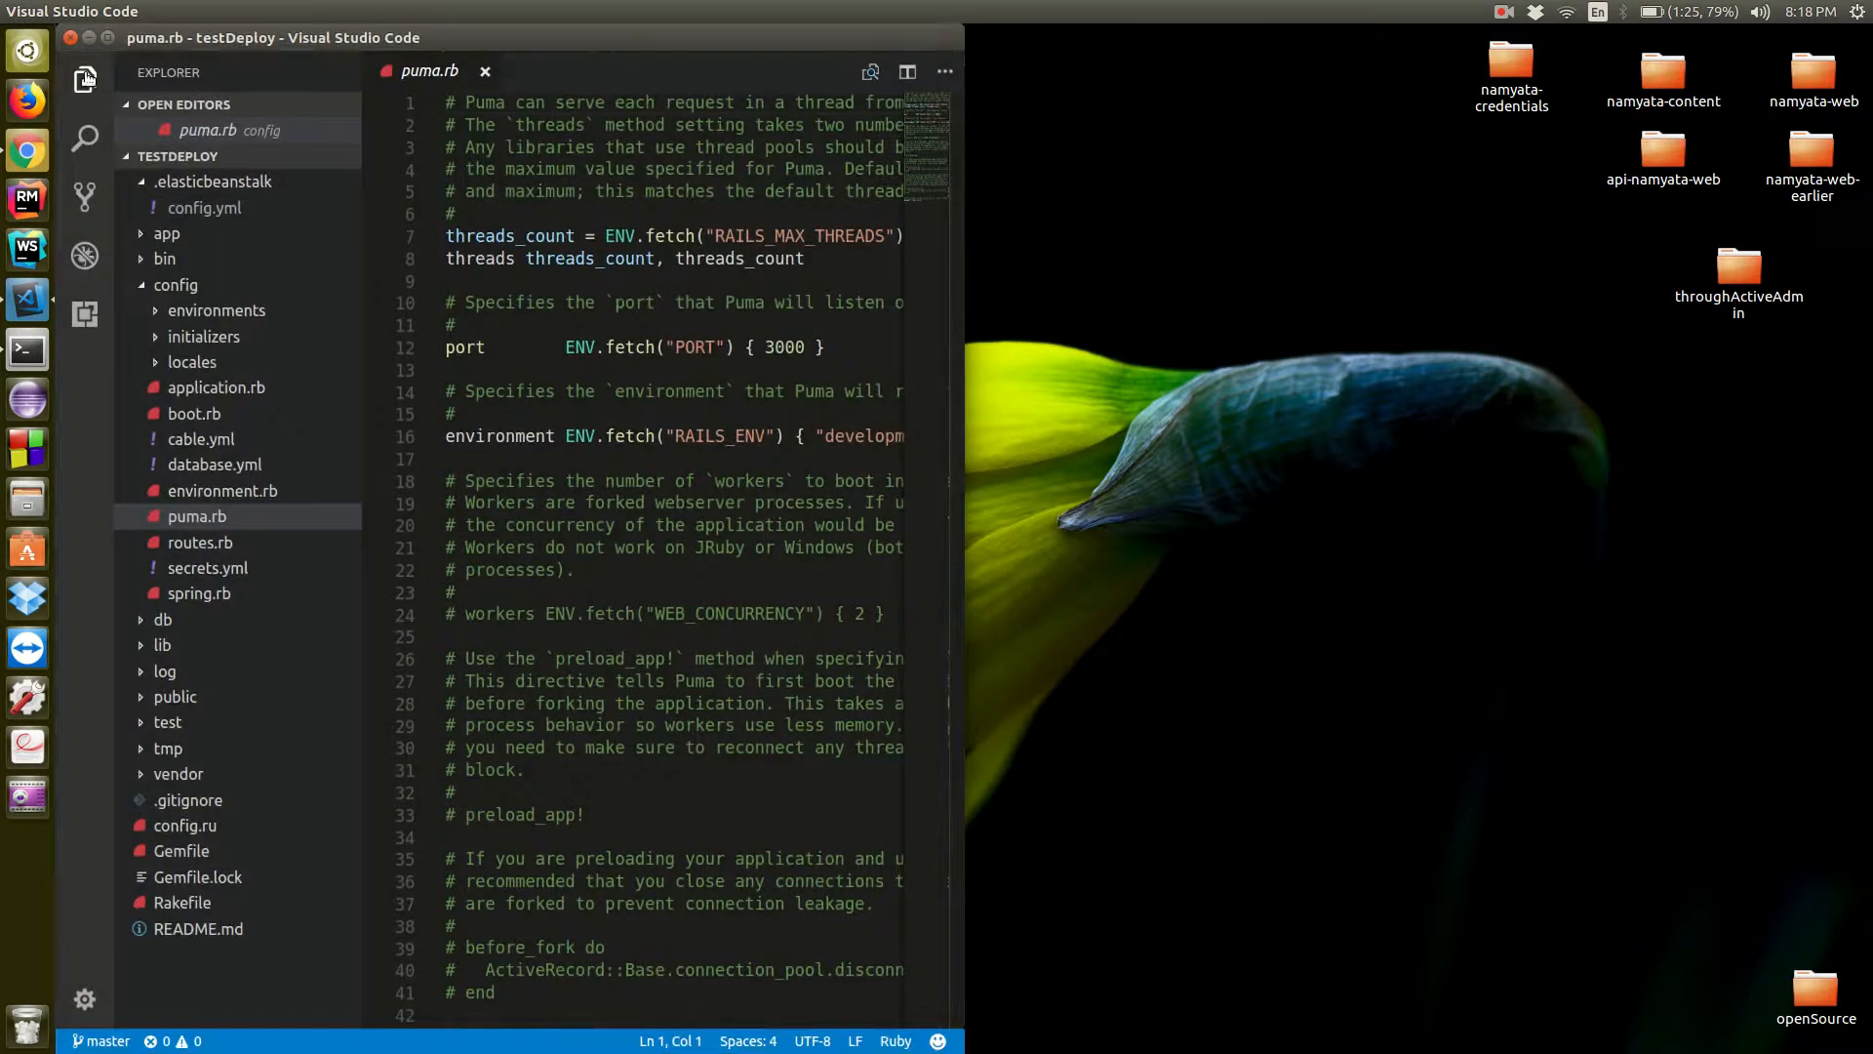
left_click(85, 79)
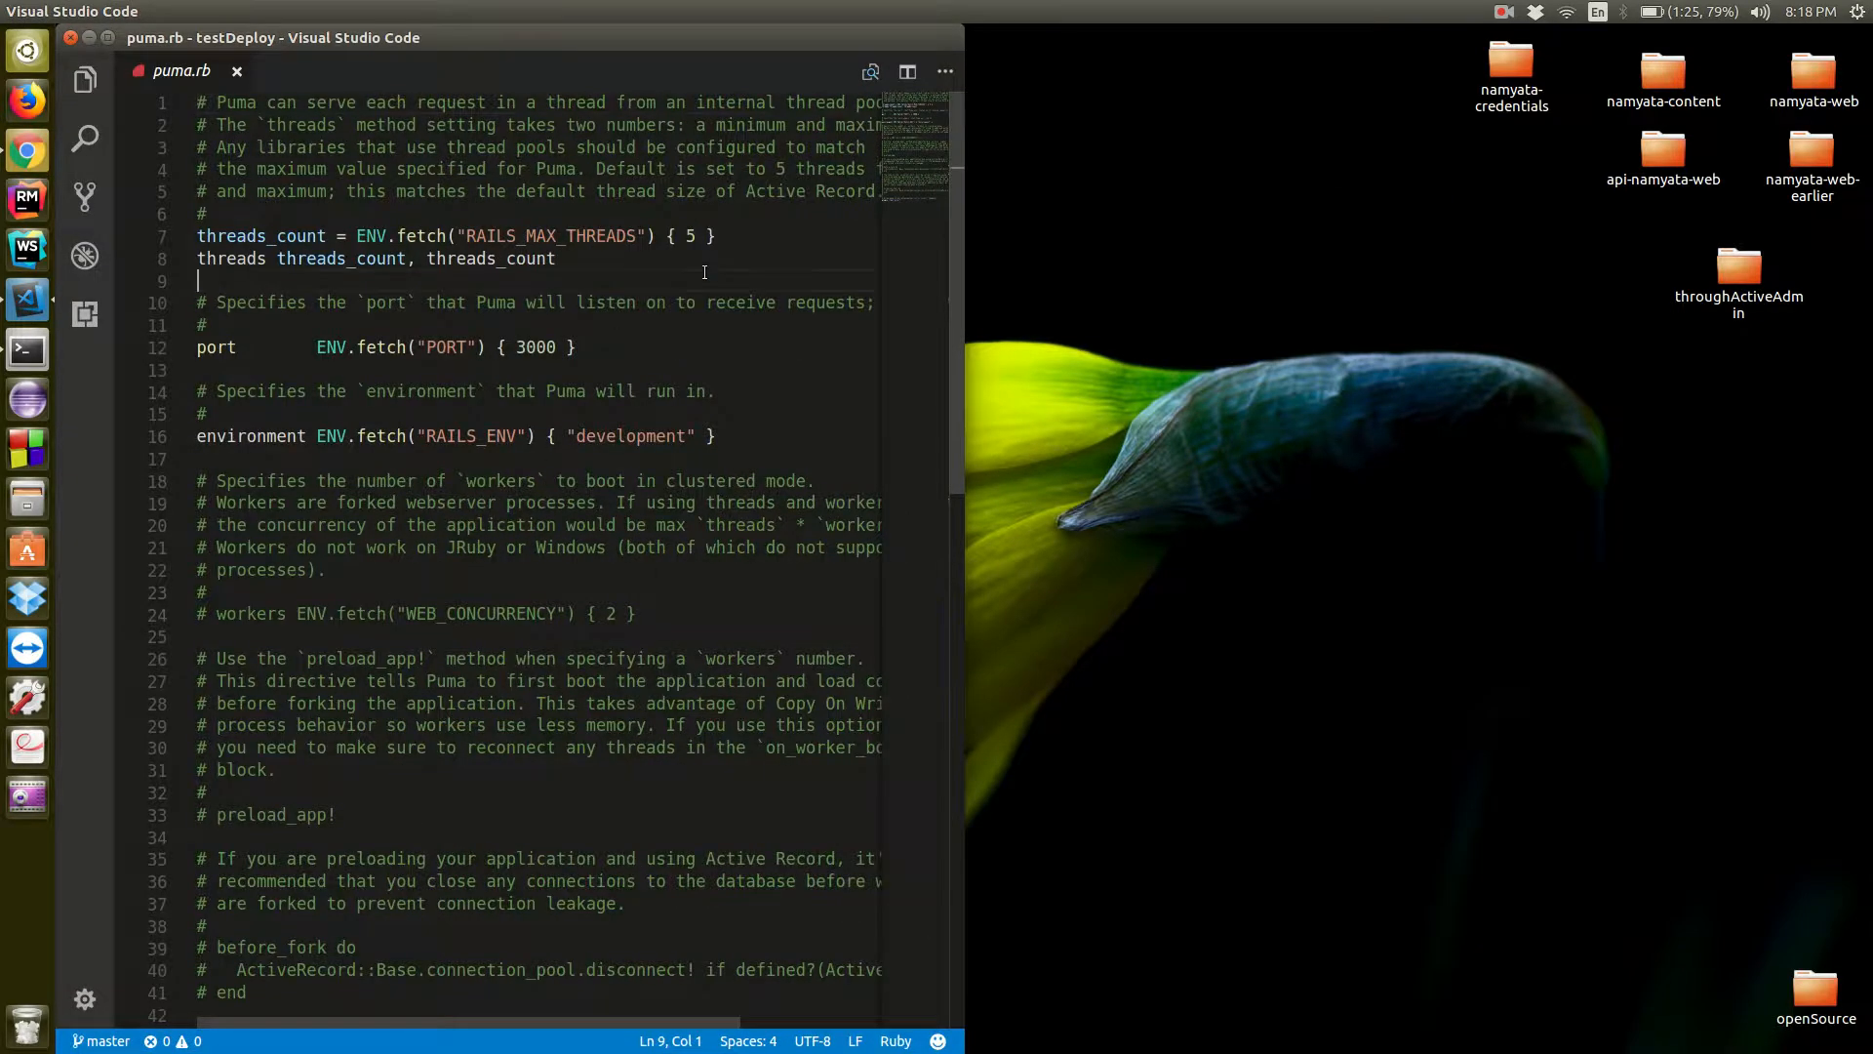
key("ctrl+v")
key("ctrl+s")
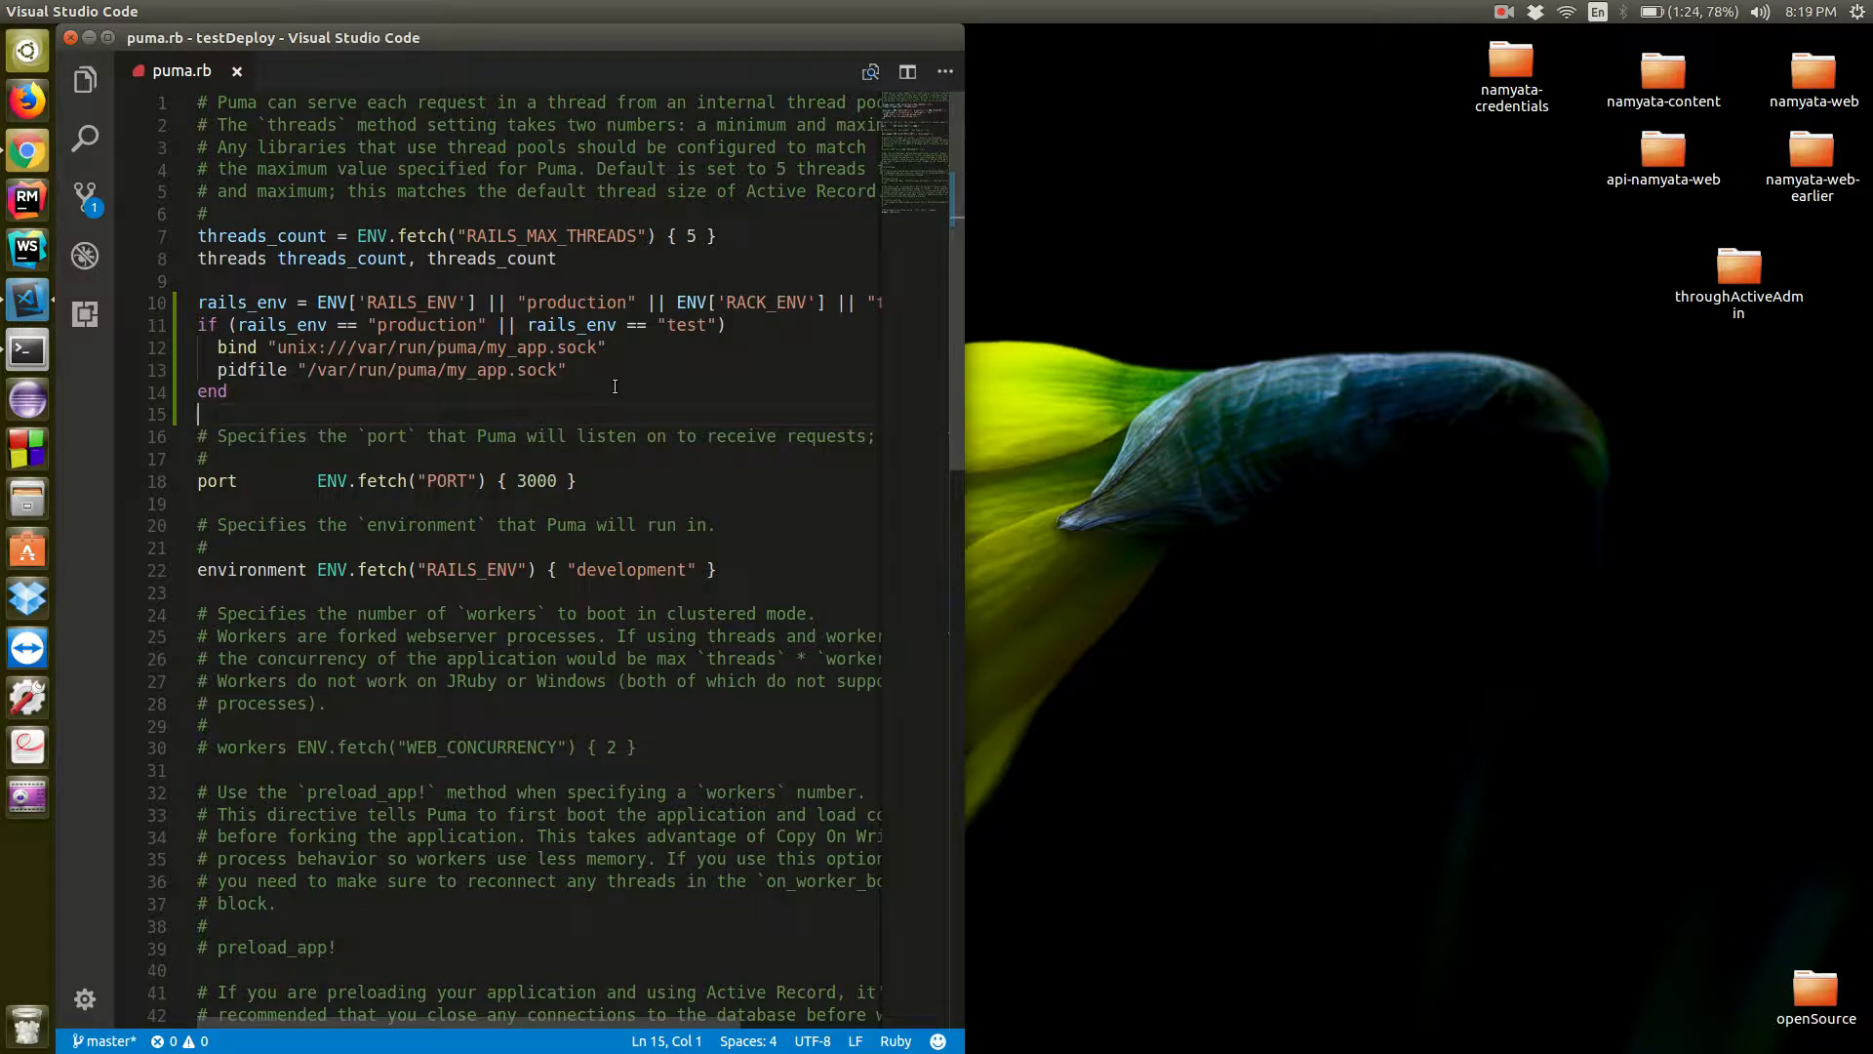
left_click(35, 355)
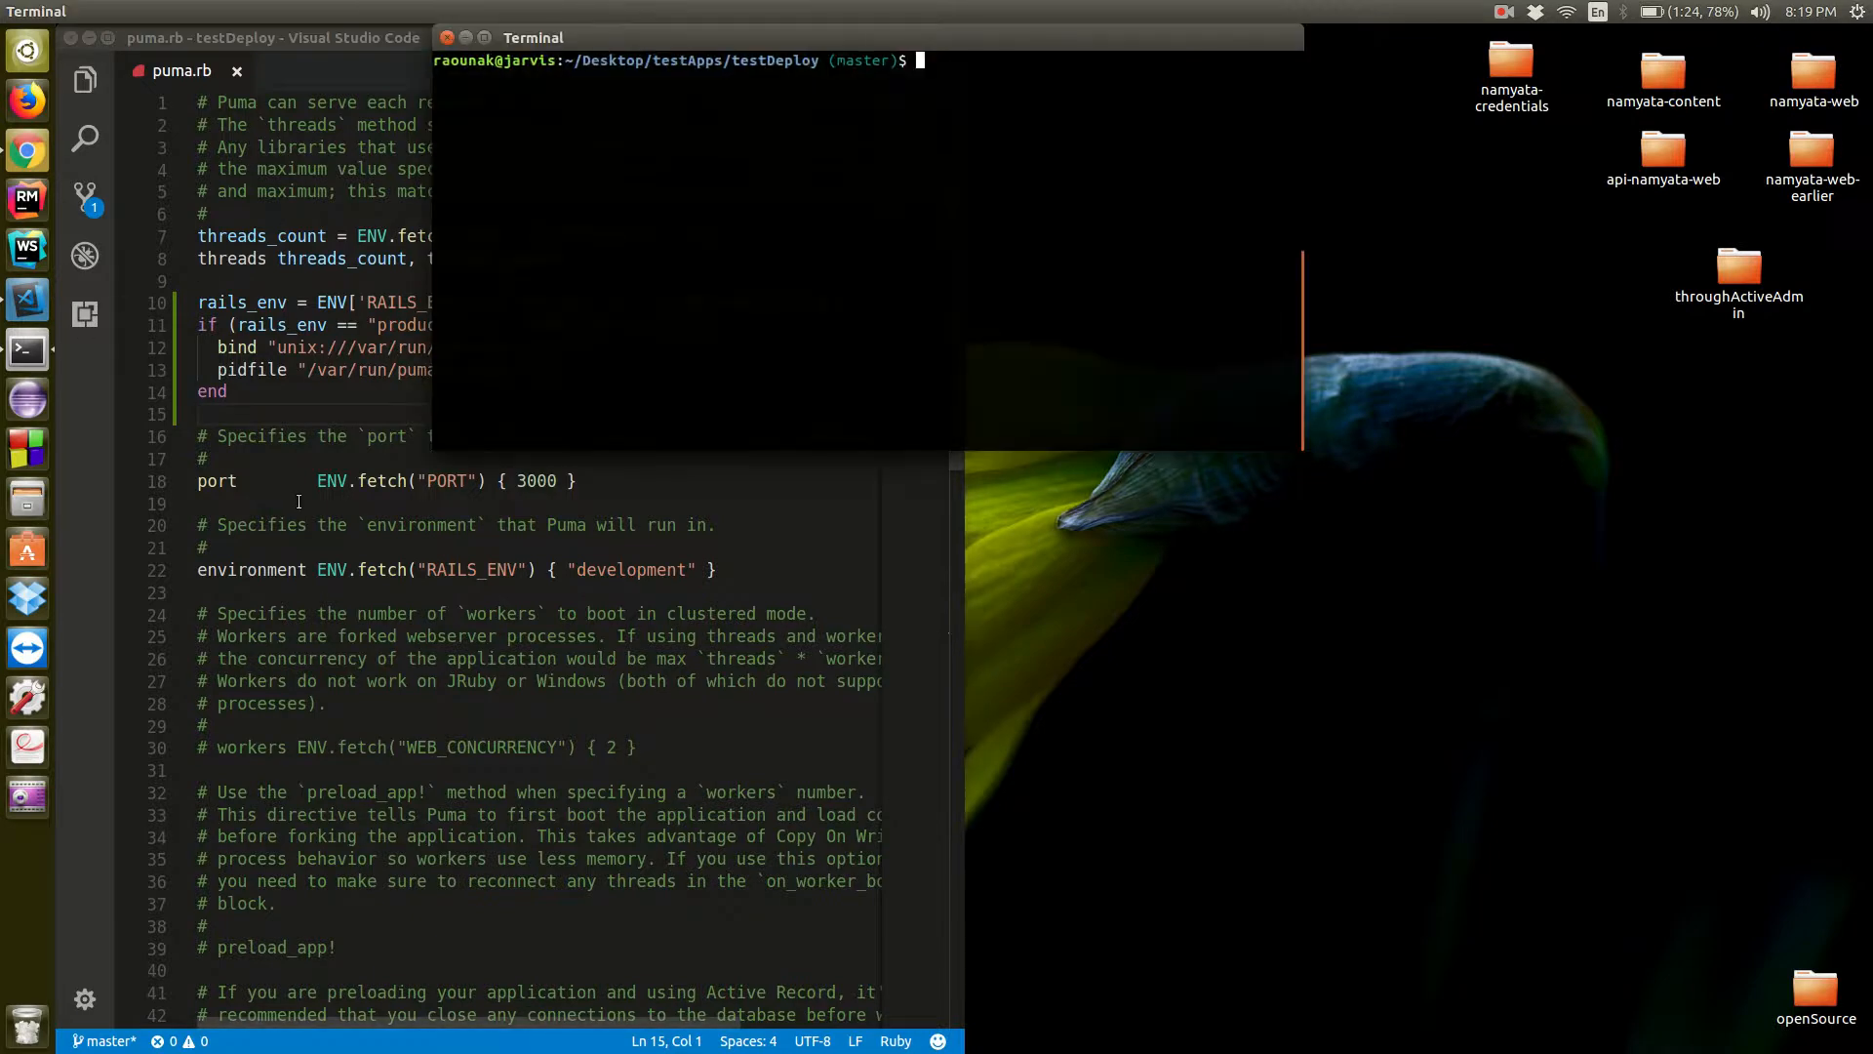
Review testDeploy's puma.rb in Visual Studio Code, including the pasted rails_env block and the port, environment and workers settings
scroll(300, 501, "down", 10)
scroll(300, 502, "up", 10)
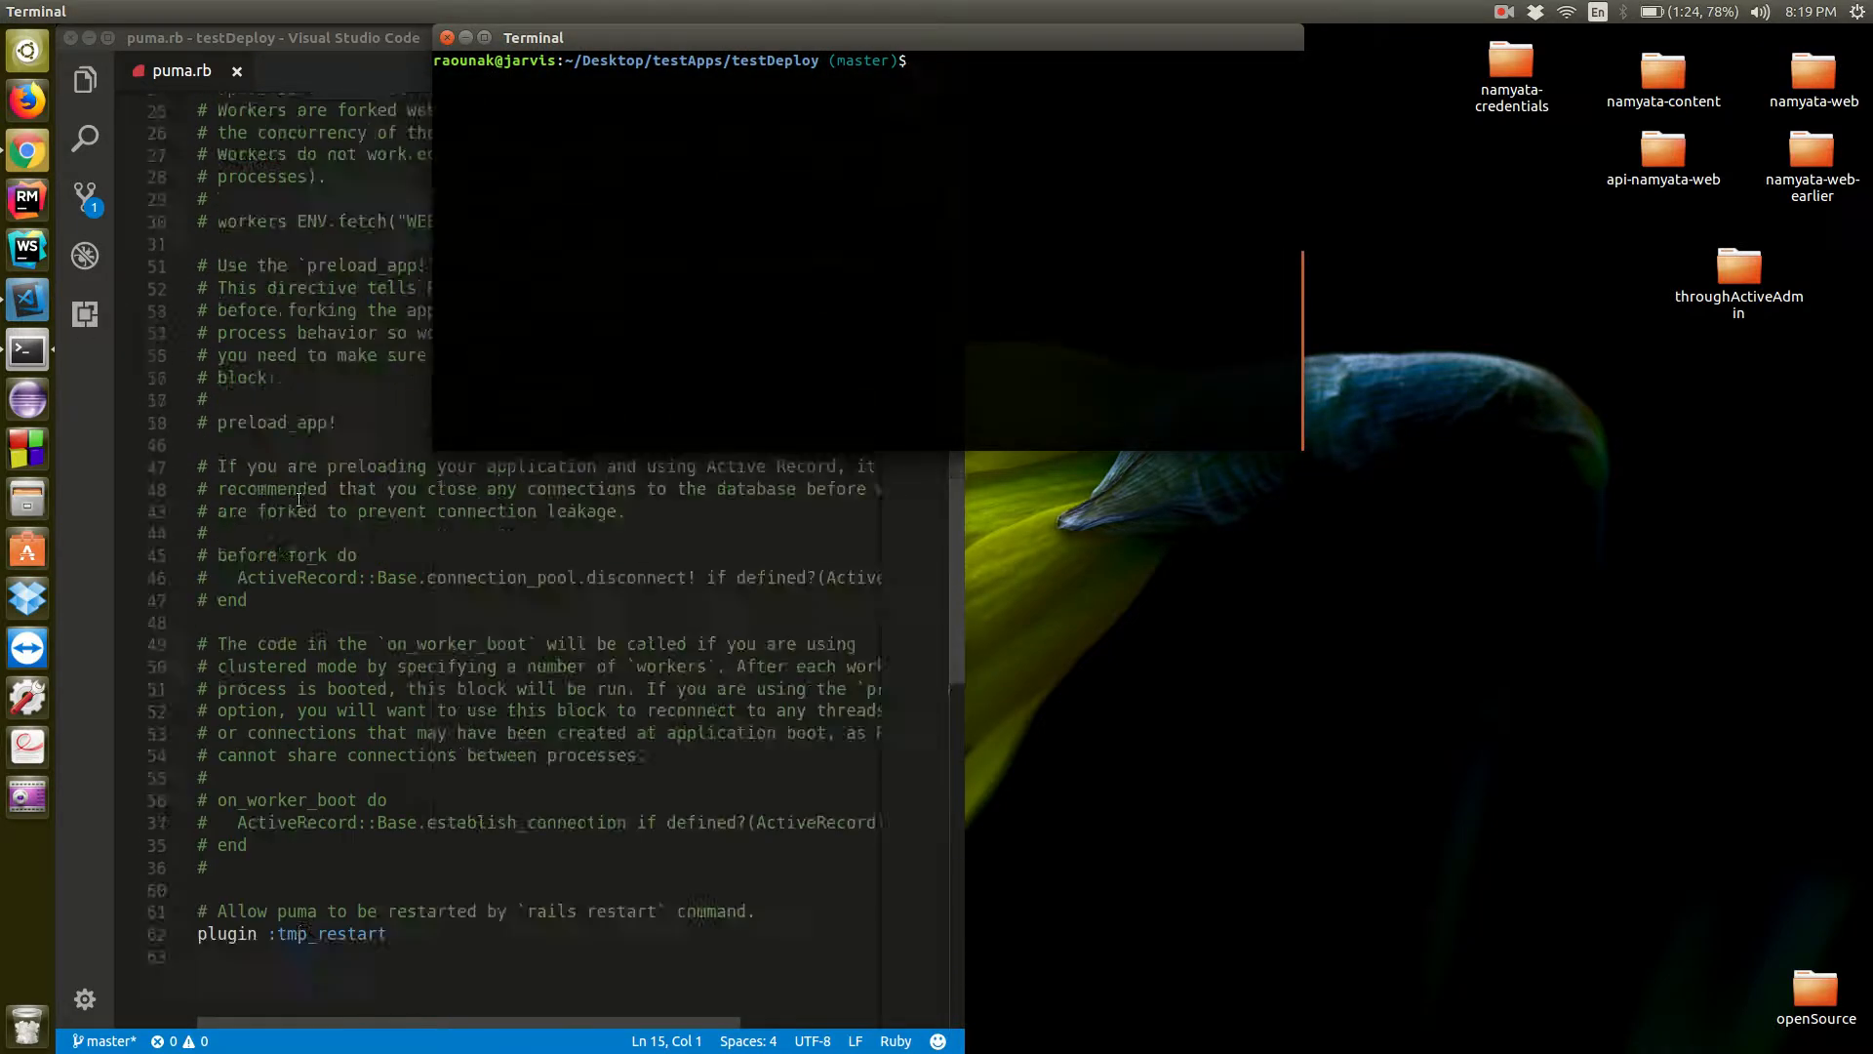
left_click(299, 502)
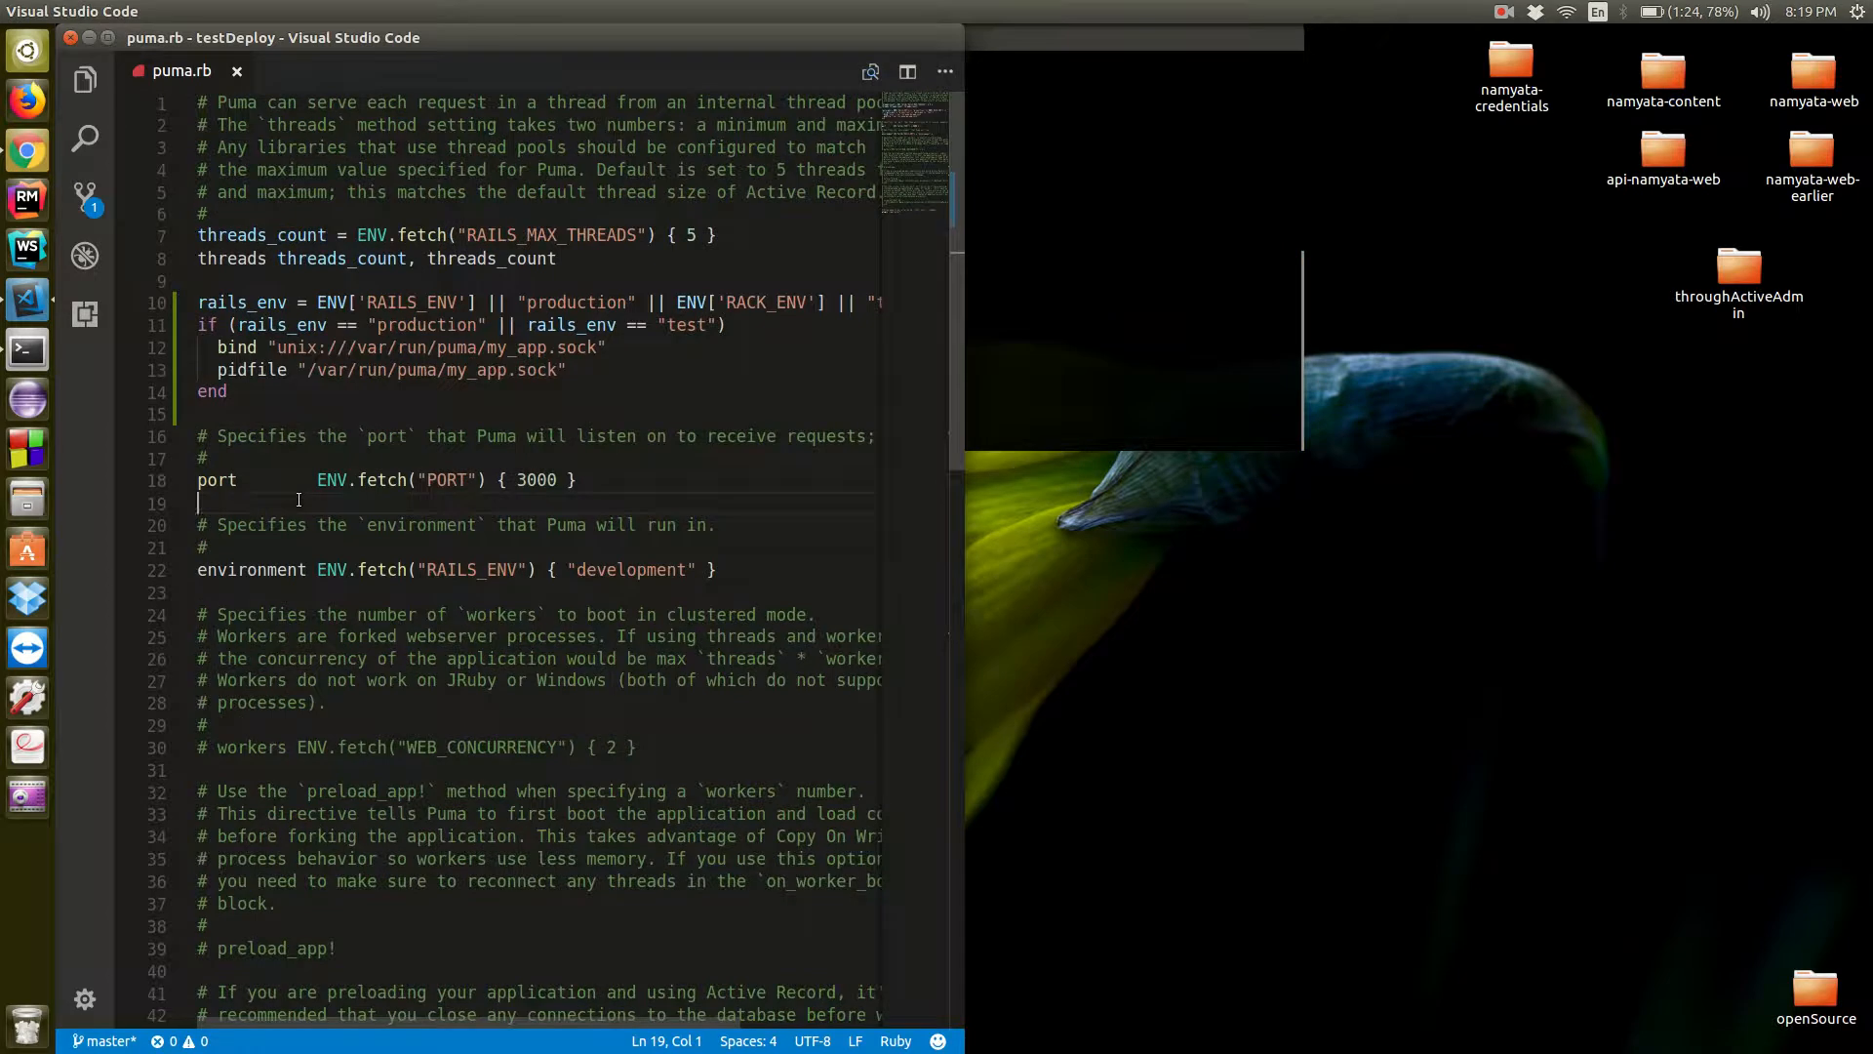
left_click(1208, 334)
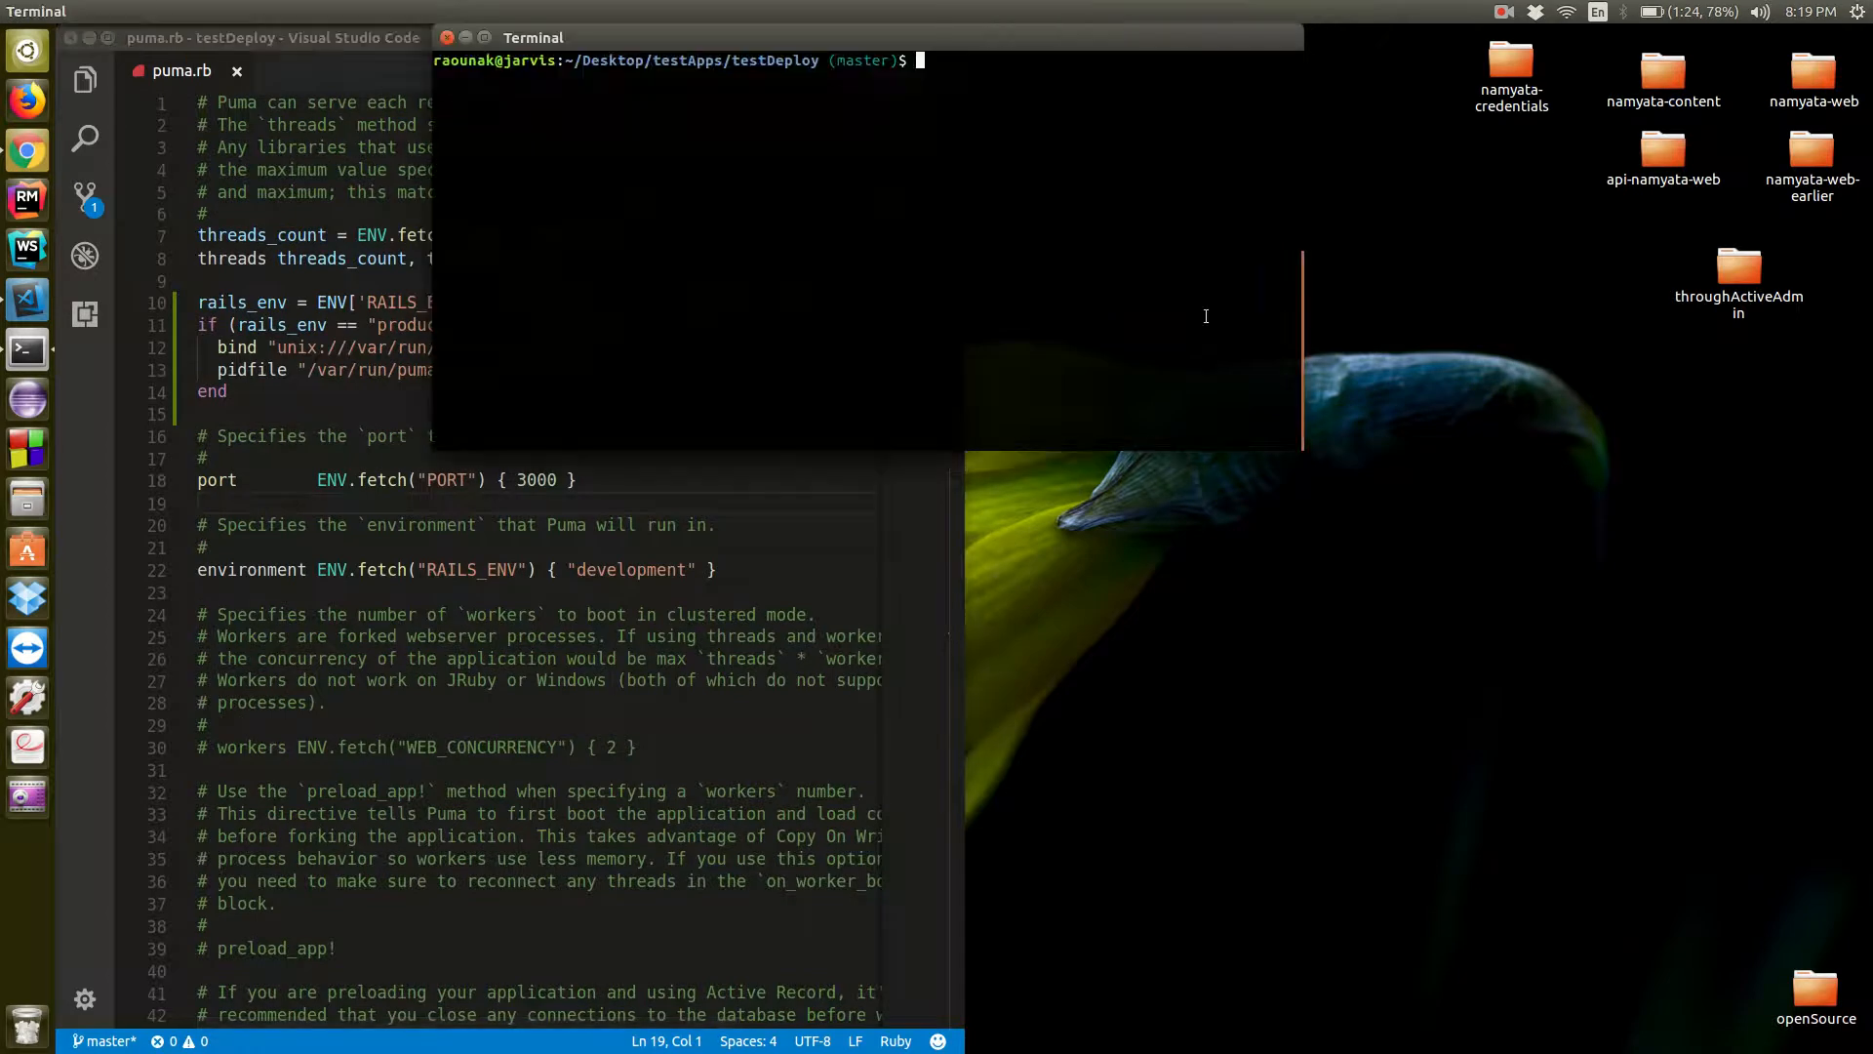
scroll(748, 665, "down", 6)
scroll(748, 664, "up", 6)
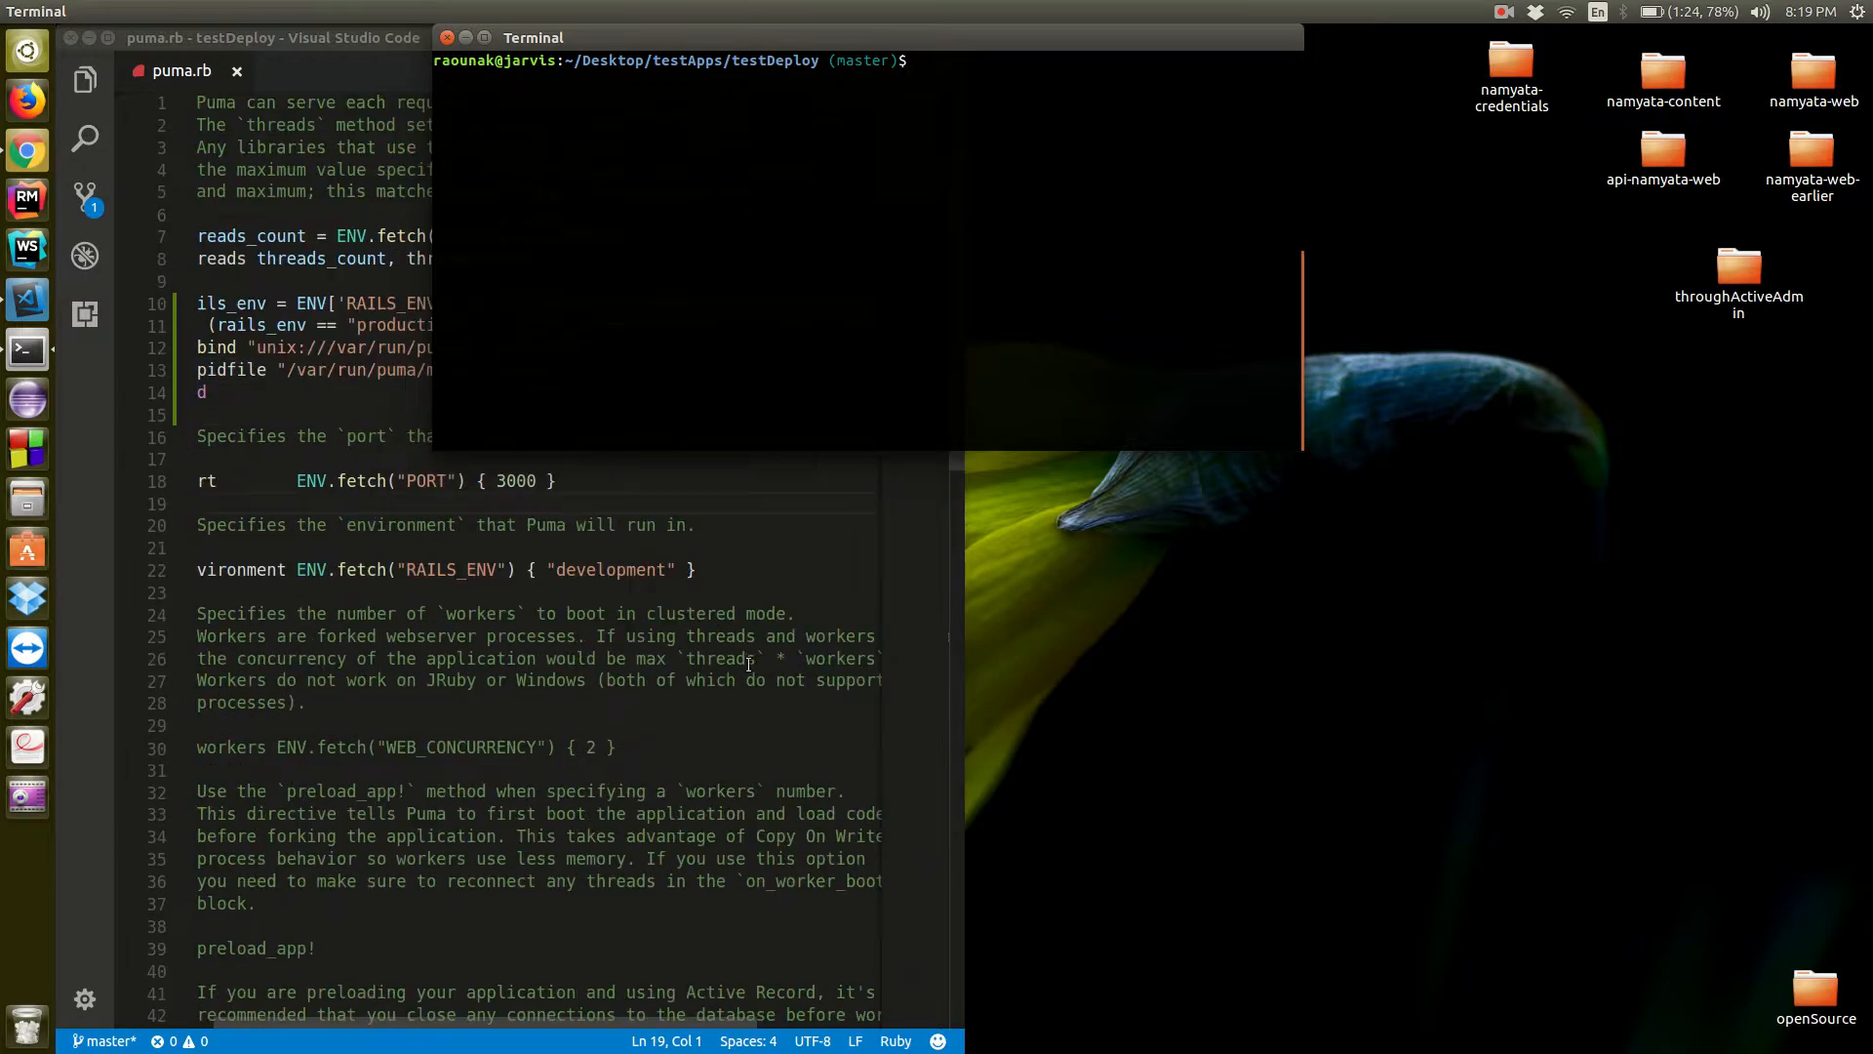
scroll(728, 655, "left", 1)
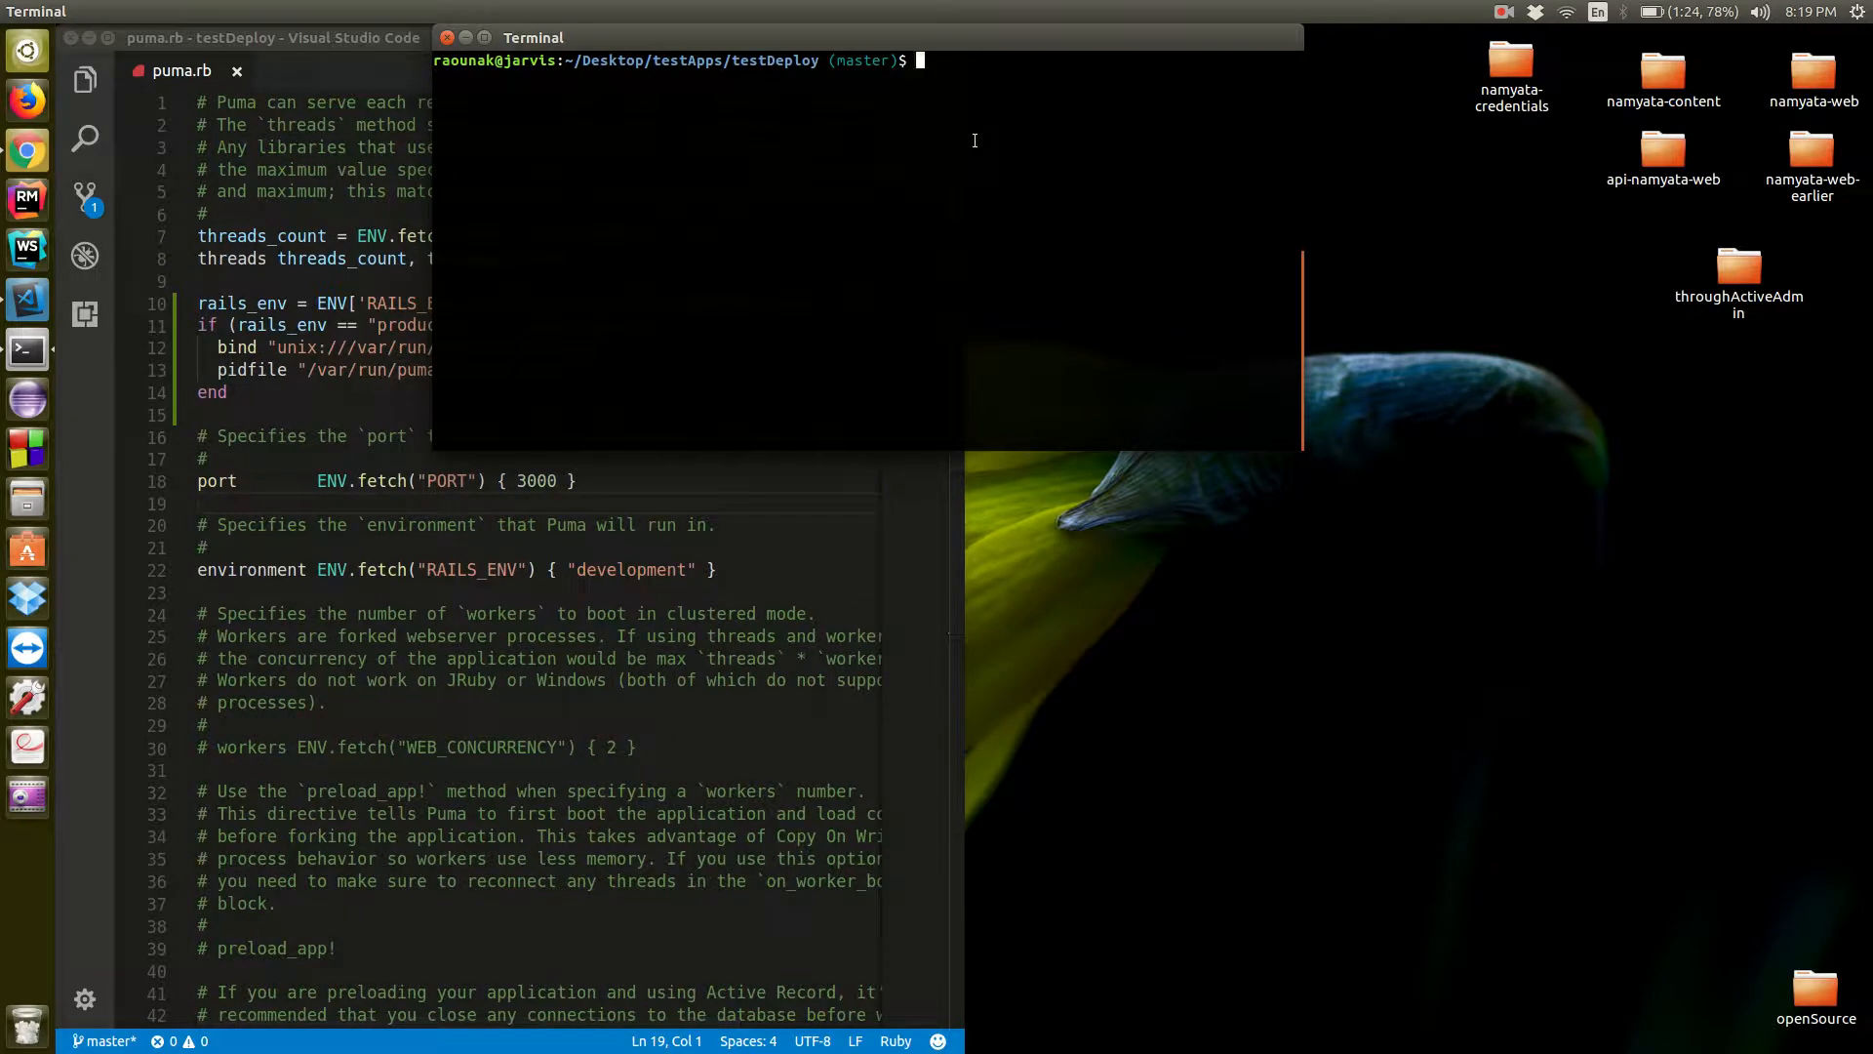
left_click(27, 299)
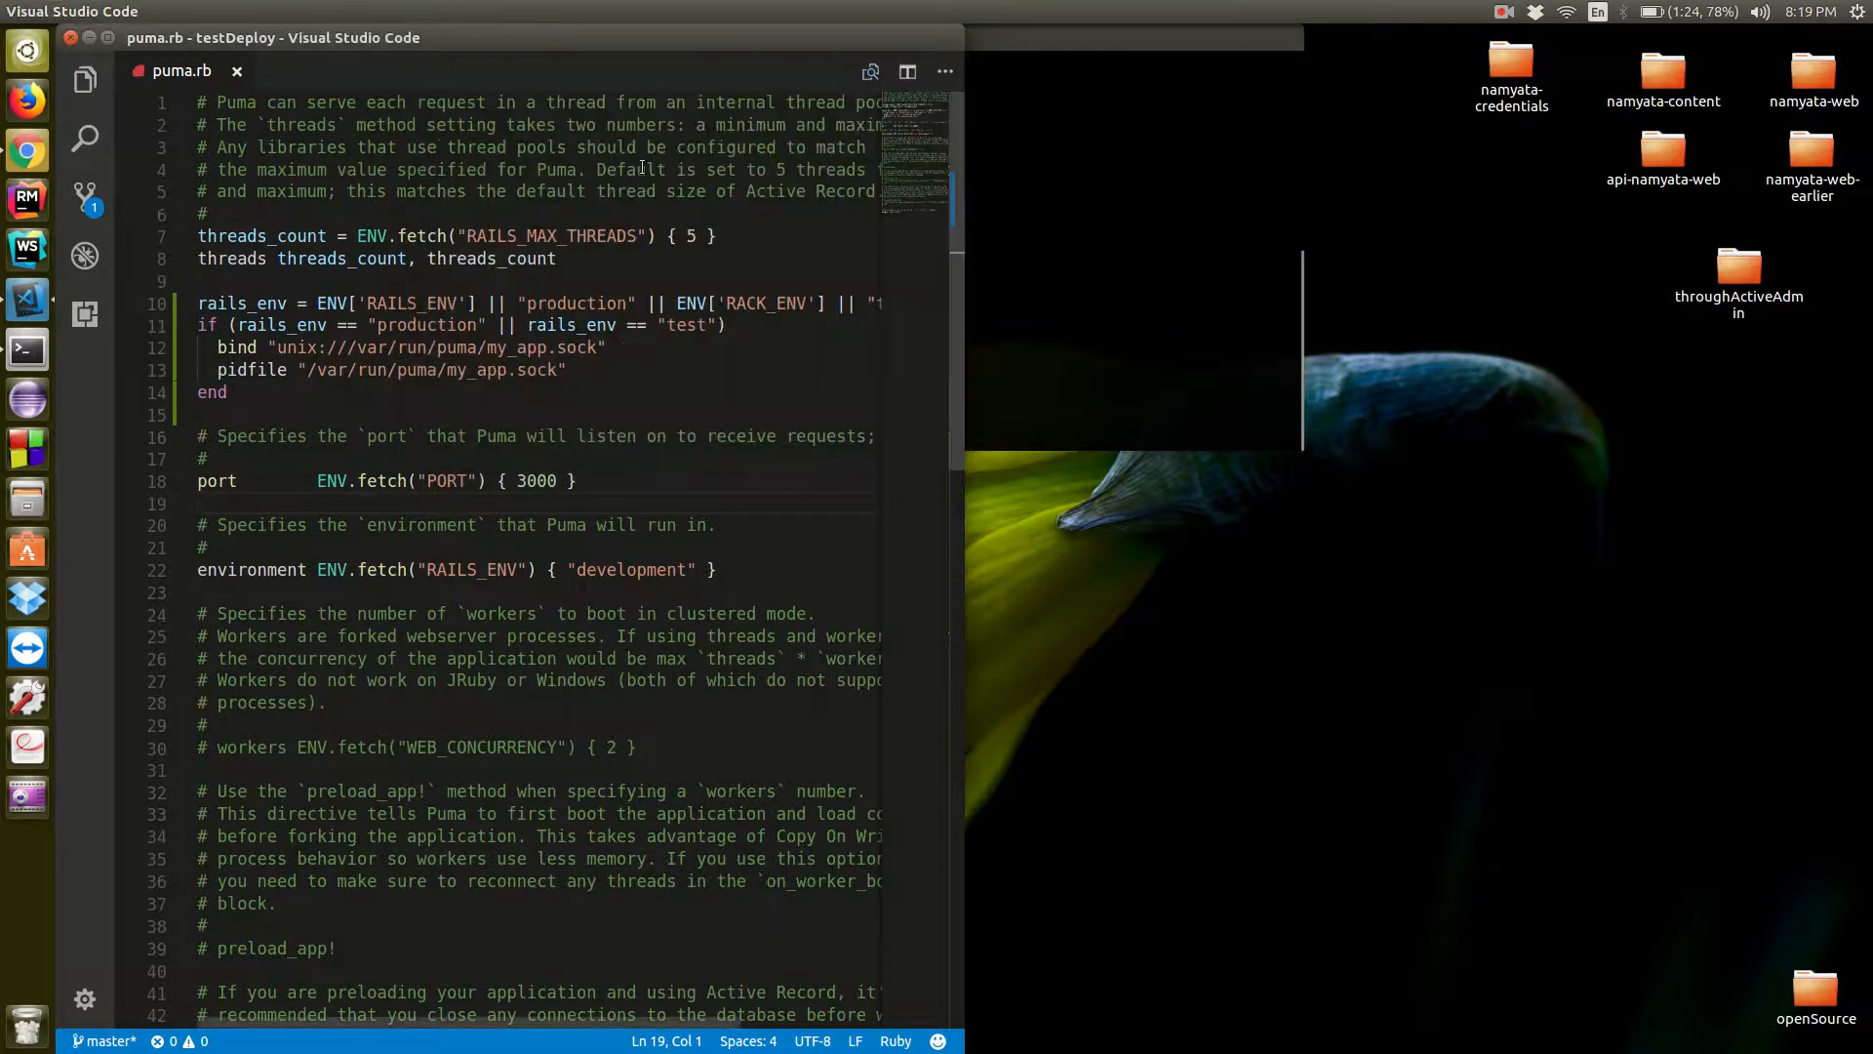
Switch to the terminal and try to terminate the production environment with eb terminate production, confirming with its name
left_click(29, 149)
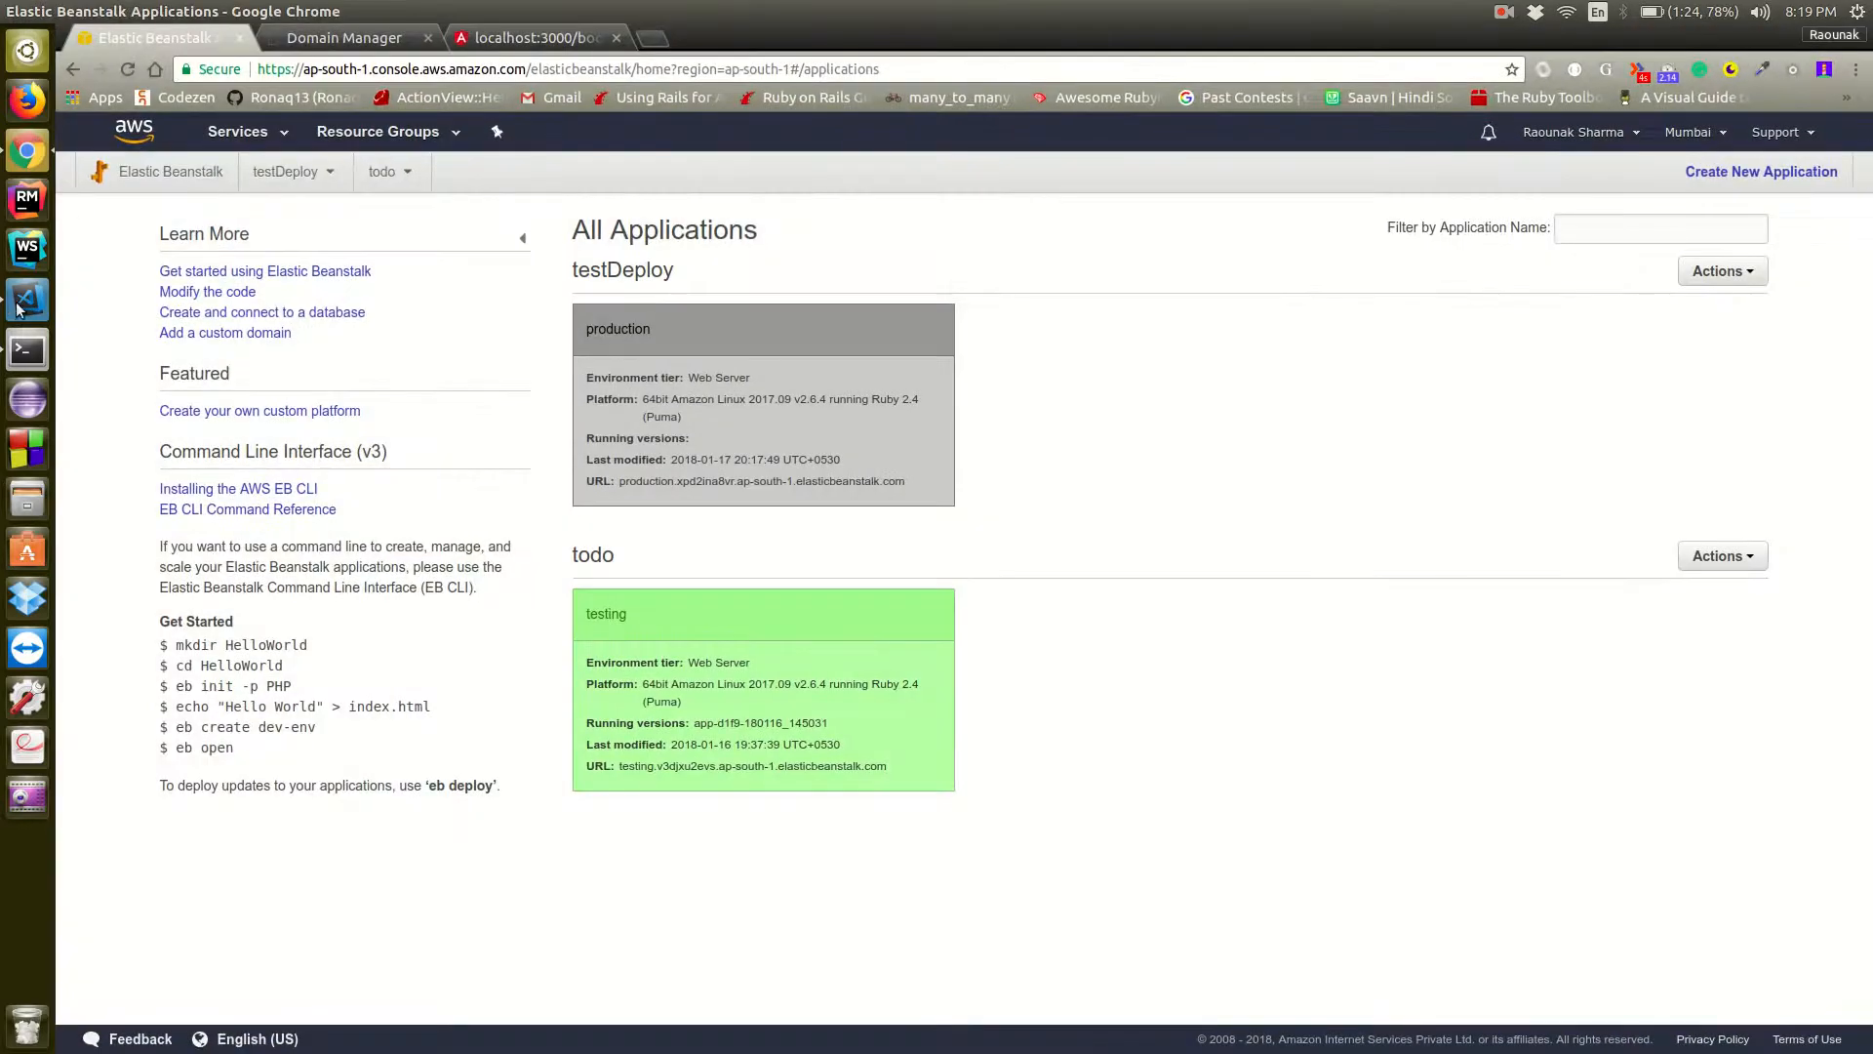
left_click(30, 346)
type("eb te")
type("rminate ")
type("-al")
key("BackSpace")
key("BackSpace")
key("BackSpace")
type("tes")
key("BackSpace")
key("BackSpace")
key("BackSpace")
type("produc")
type("tion")
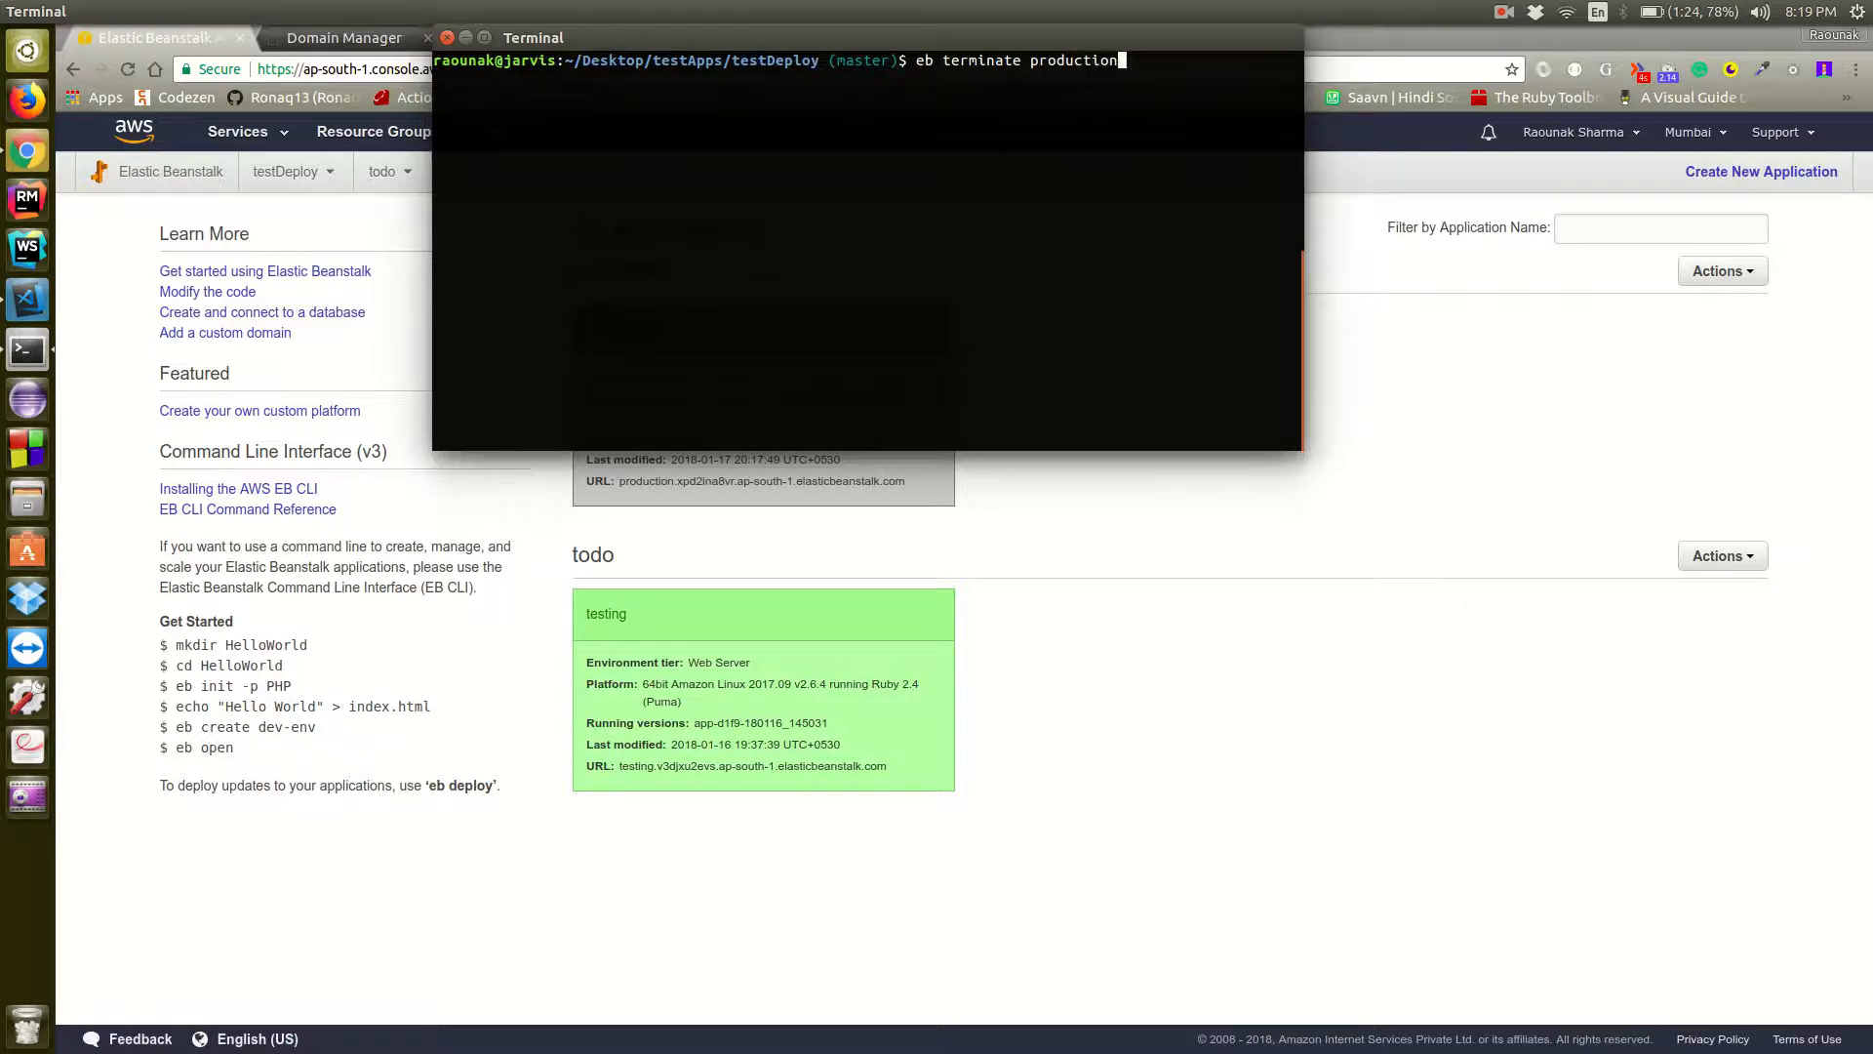
key("Return")
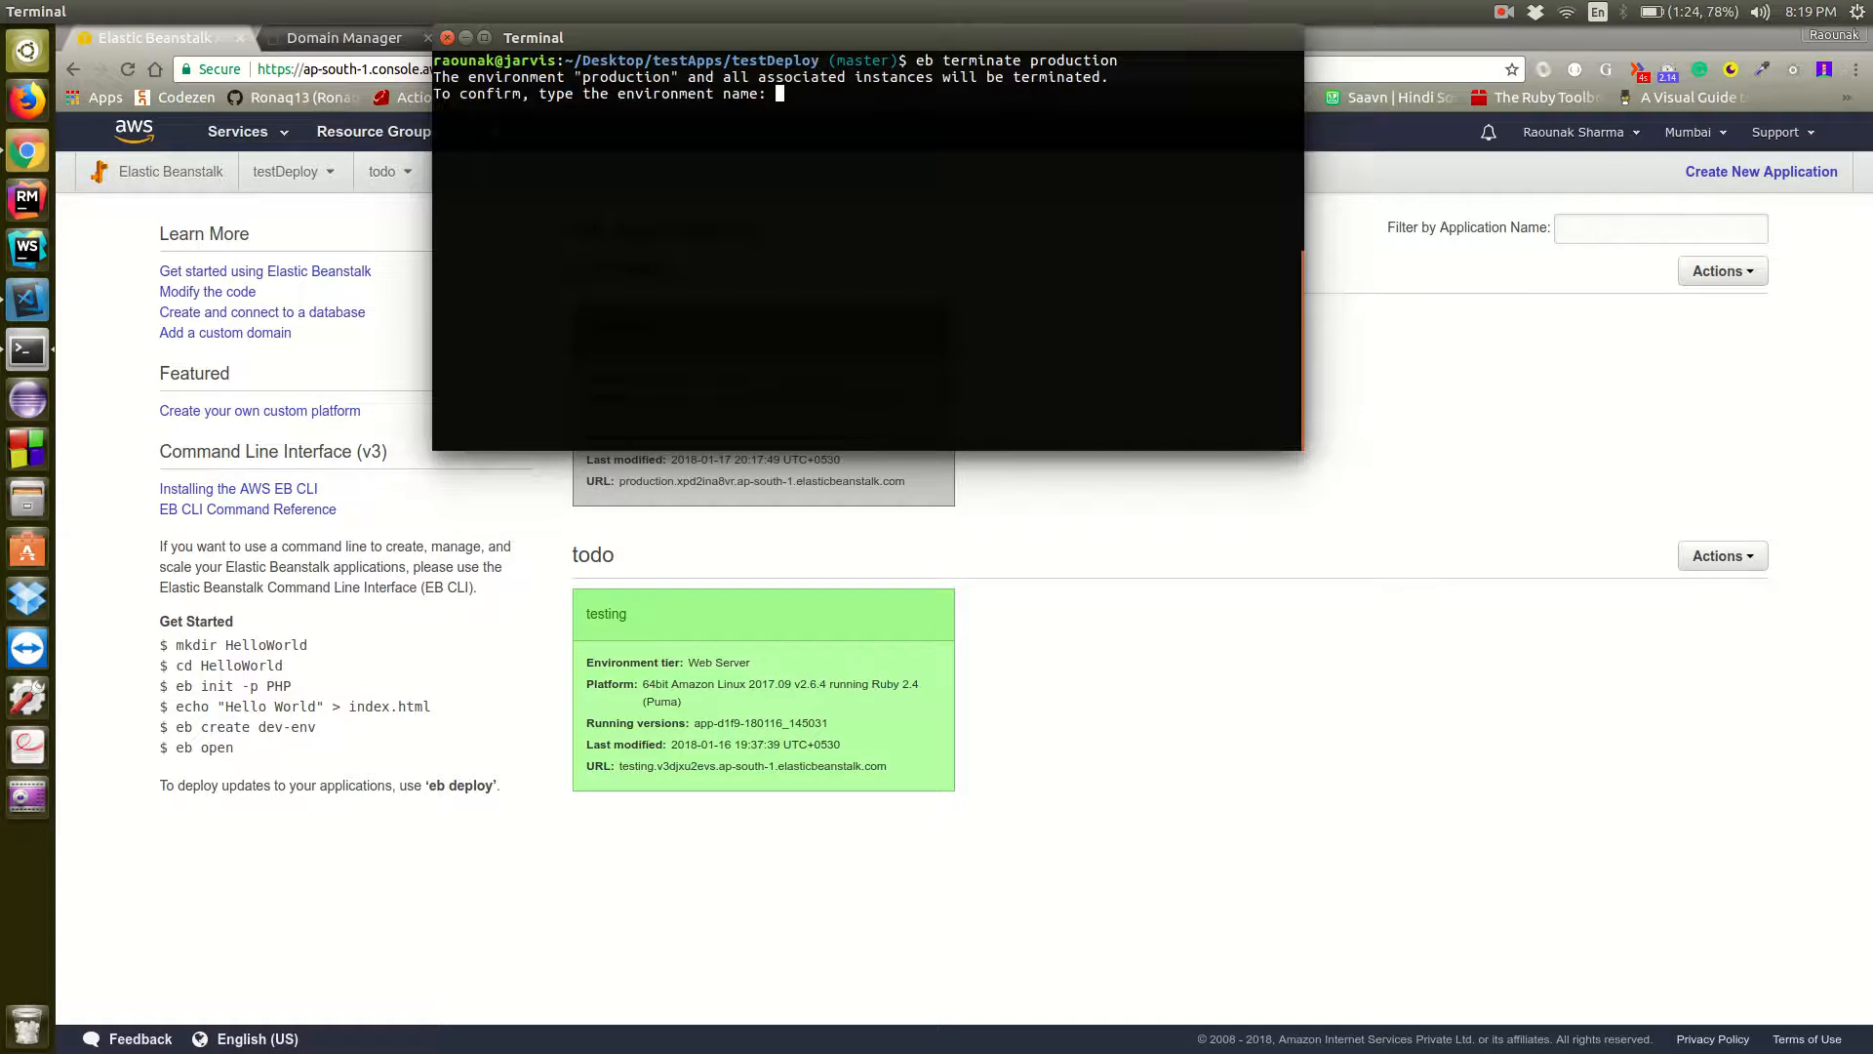
type("production")
key("Return")
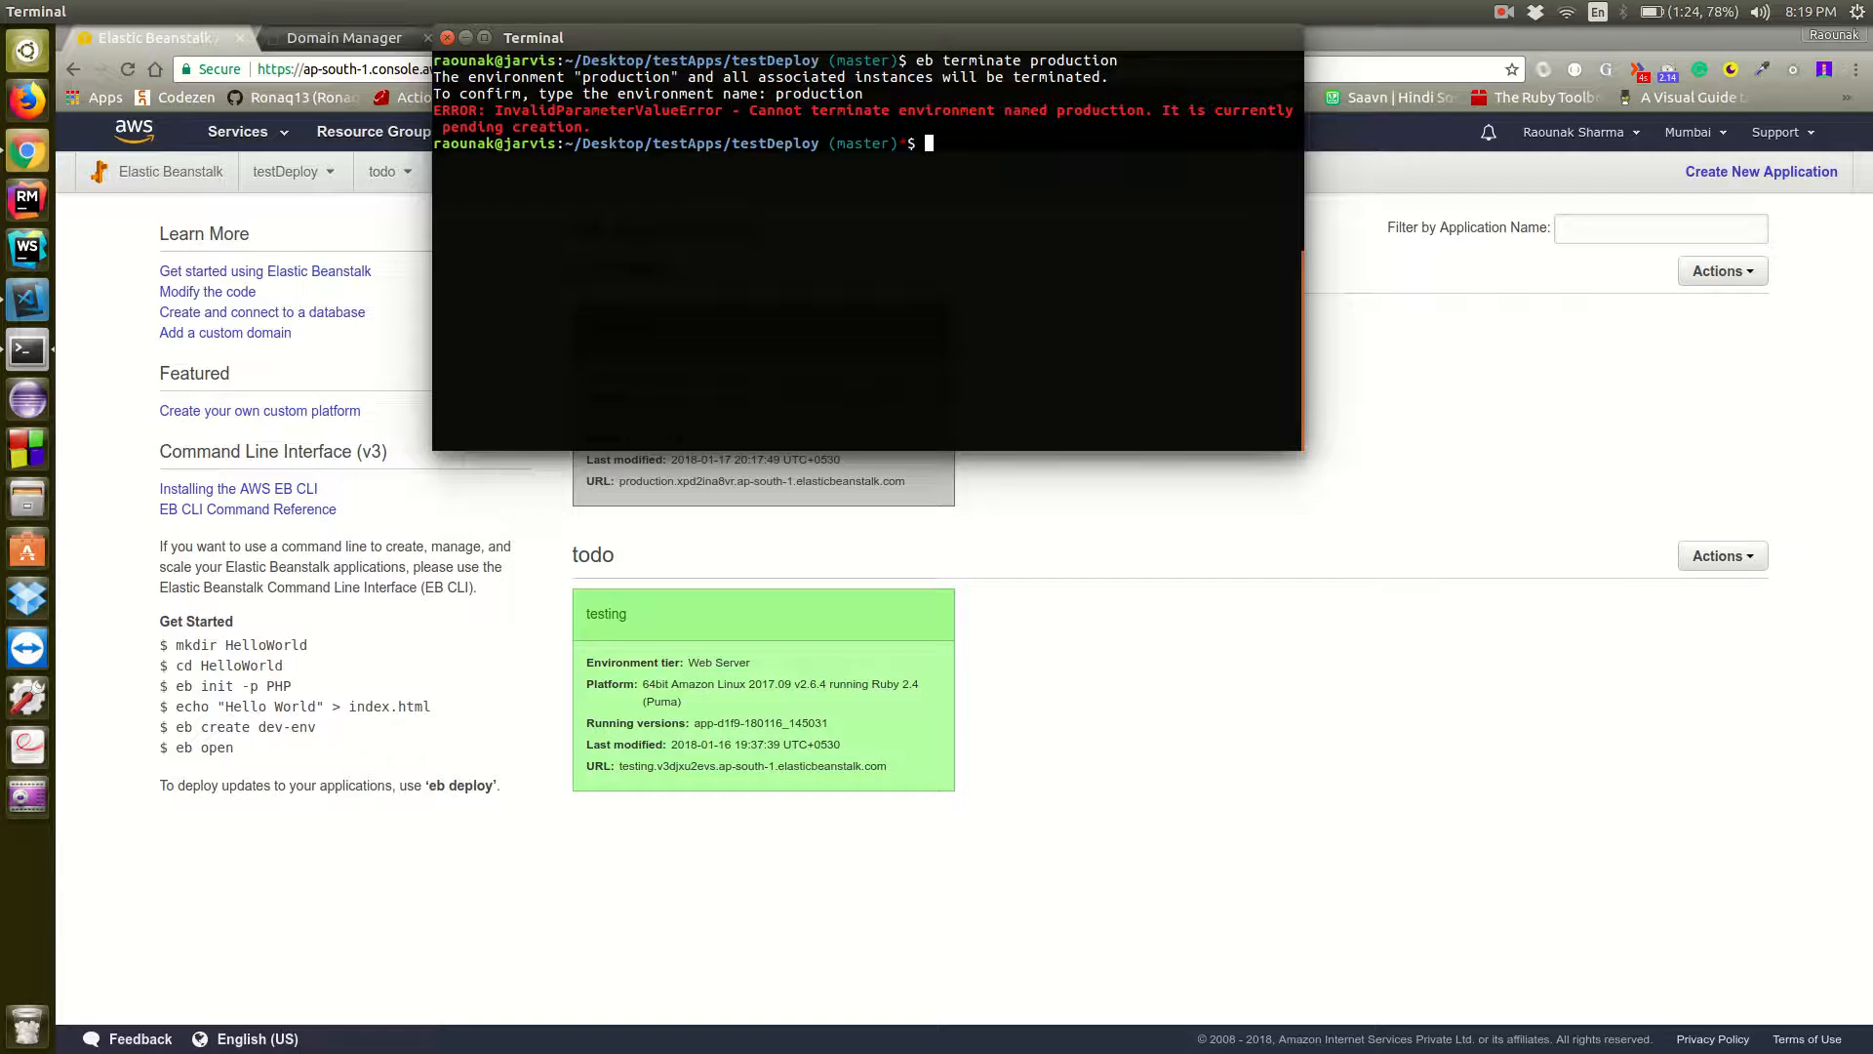
type("eb create testing")
key("BackSpace")
key("BackSpace")
key("BackSpace")
key("BackSpace")
key("BackSpace")
key("BackSpace")
key("BackSpace")
key("BackSpace")
key("BackSpace")
key("BackSpace")
key("BackSpace")
key("BackSpace")
key("BackSpace")
key("BackSpace")
key("BackSpace")
key("BackSpace")
key("BackSpace")
Stage all changes and commit them in Git with the message "Added NgInx error fixing code in puma.rb"
type("git add .")
key("Return")
type("g")
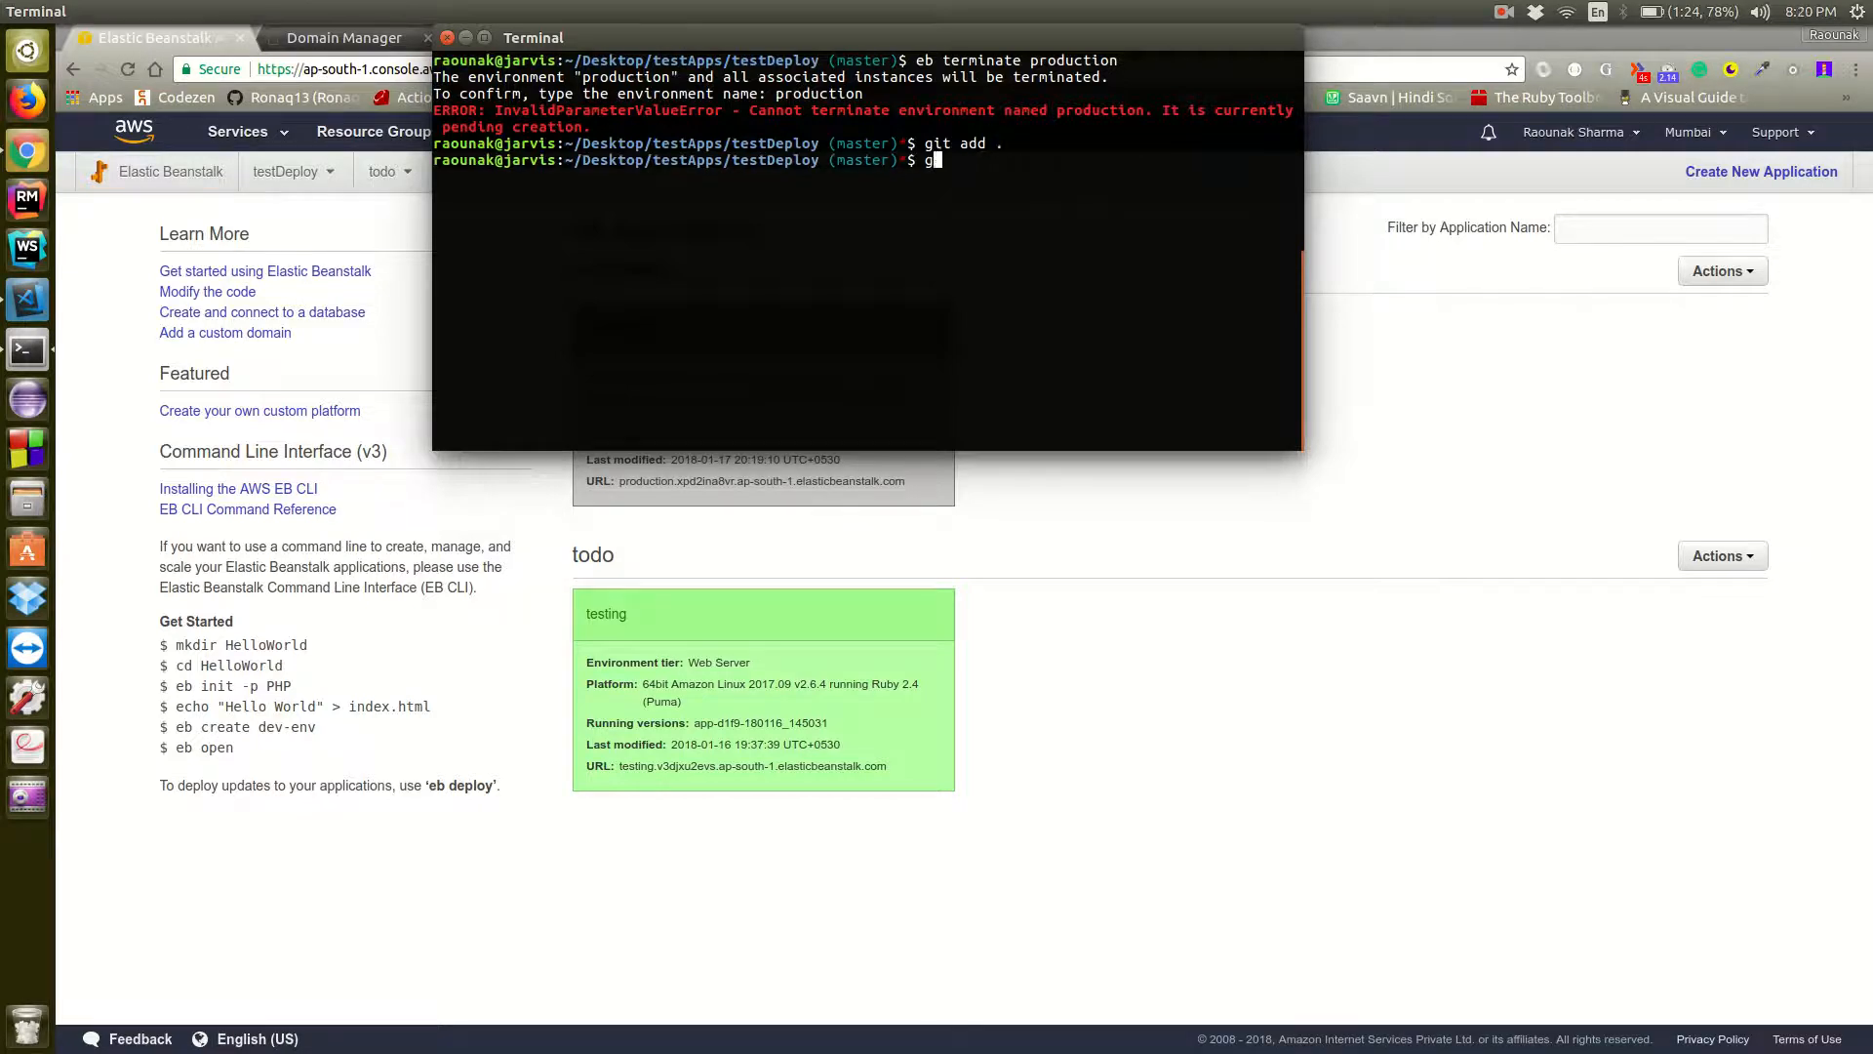
type("it commit -")
type("m\"A\"")
key("Left")
type("Added ")
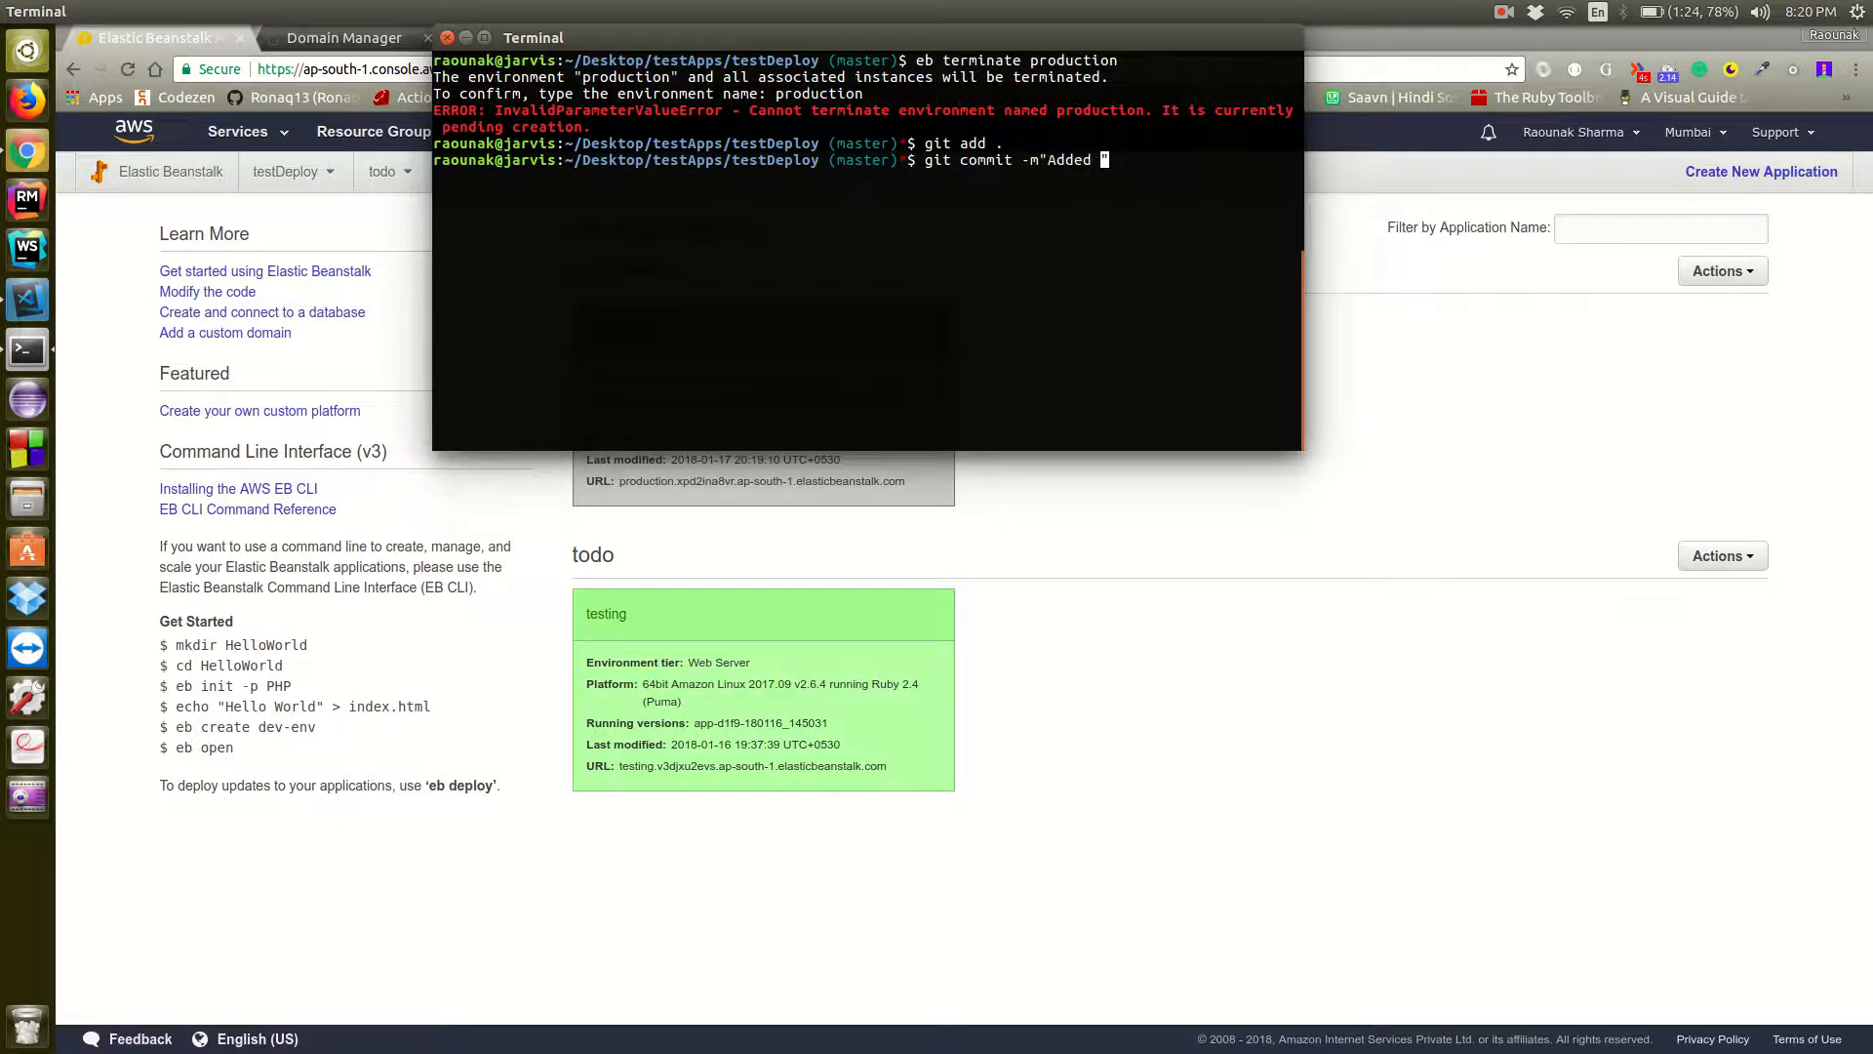
type("Ng")
type("Inx ")
type("error")
type(" fixing co")
type("de in puma")
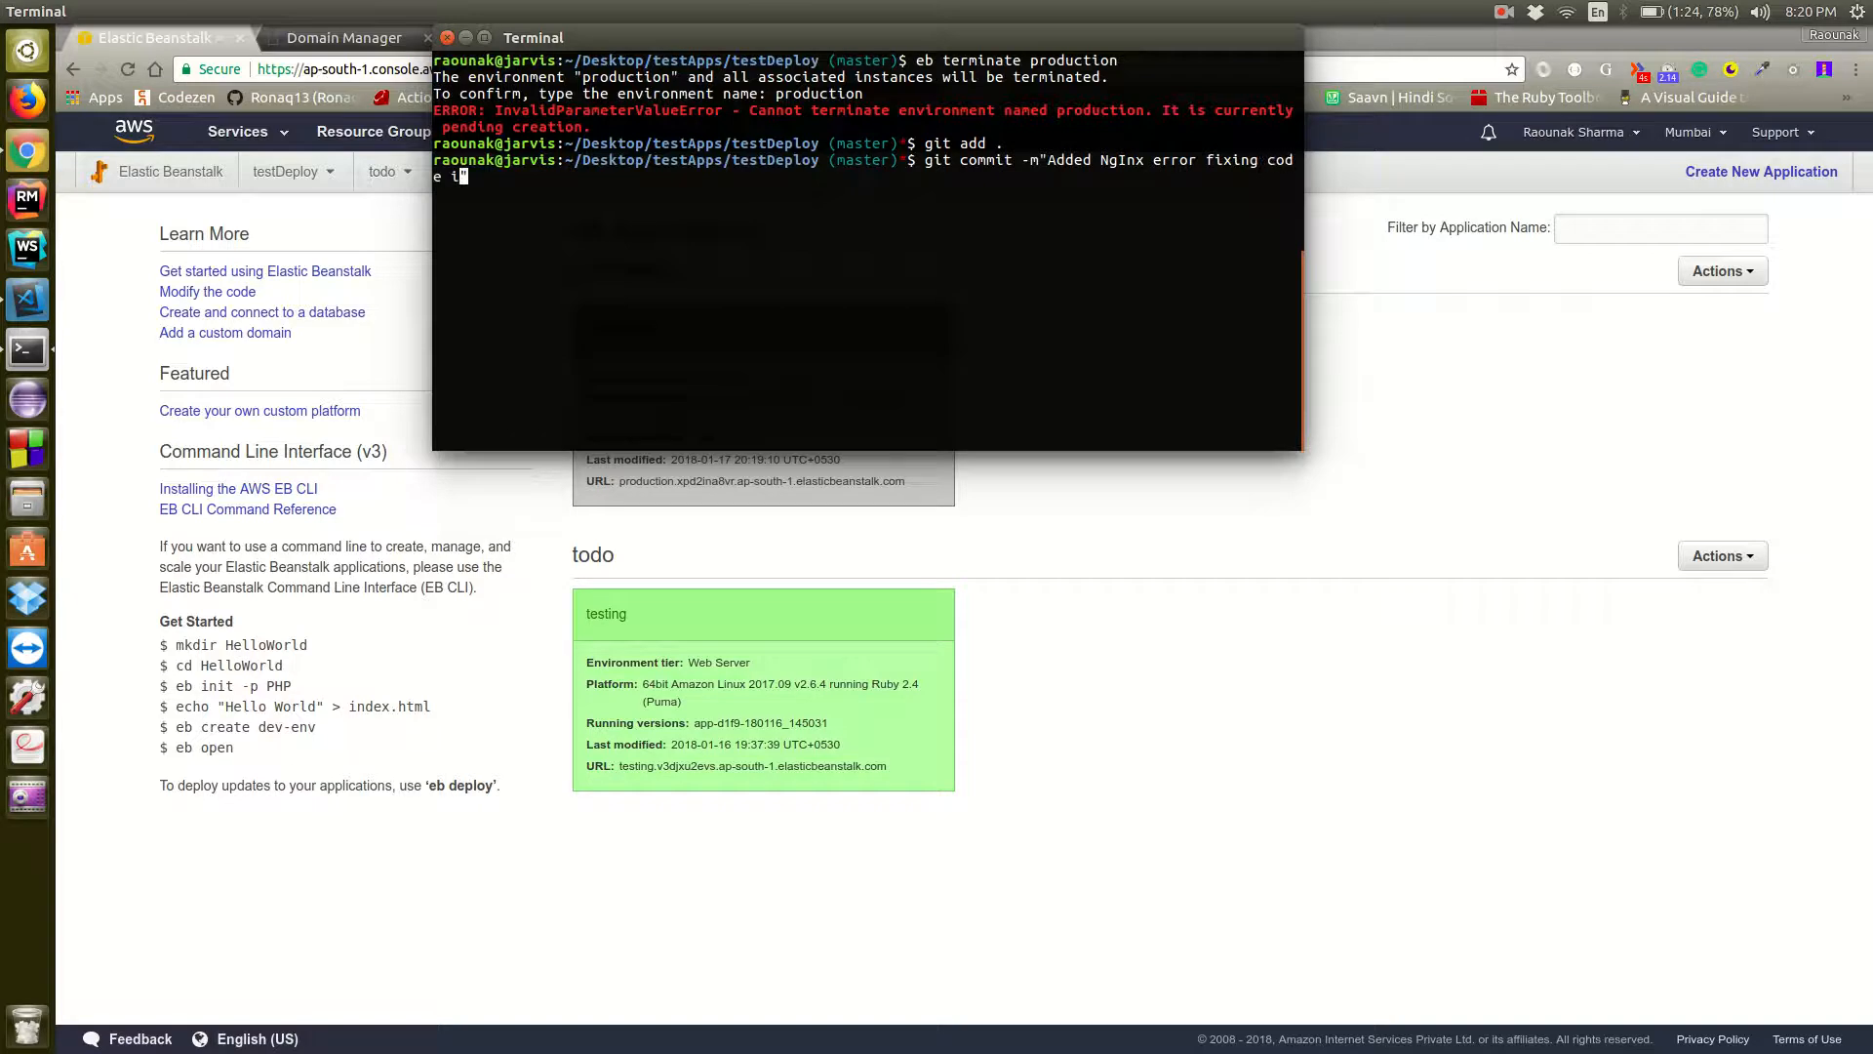
type(".rb")
key("Return")
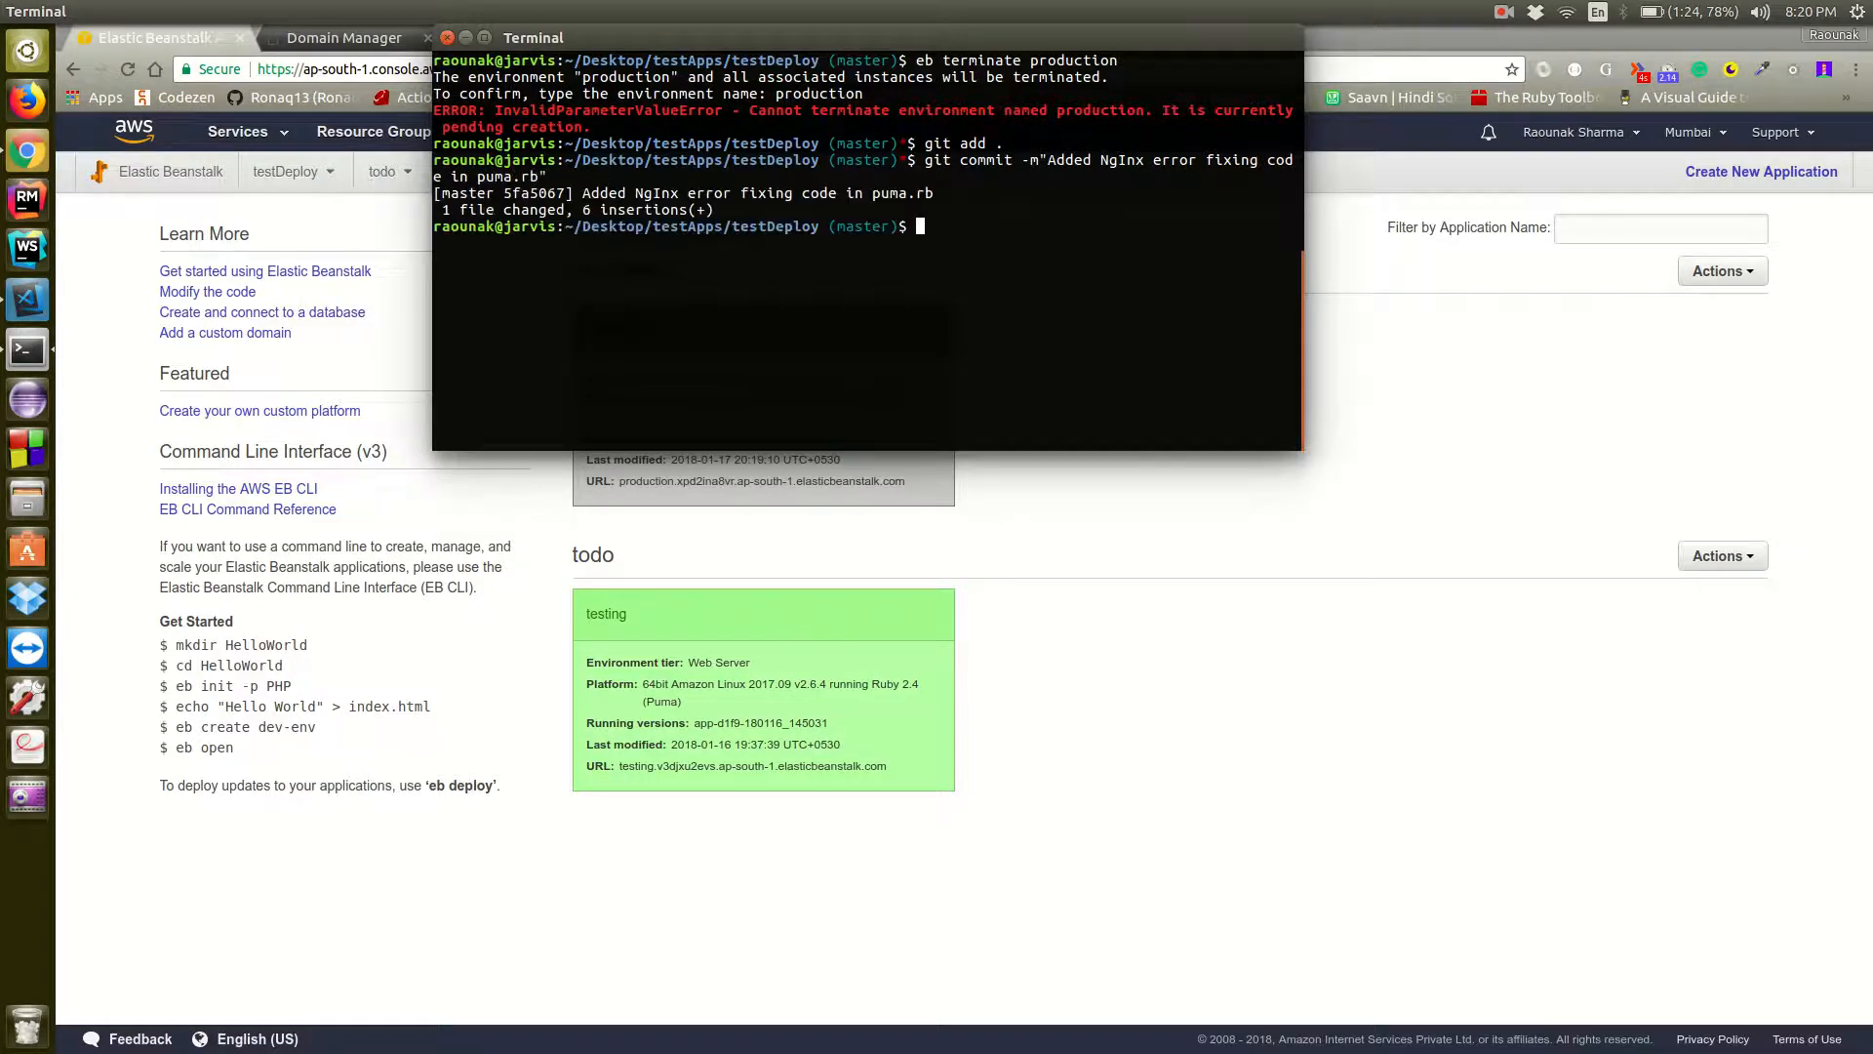
Try to create an Elastic Beanstalk environment named testing with the eb create command
type("eb create testing")
key("Return")
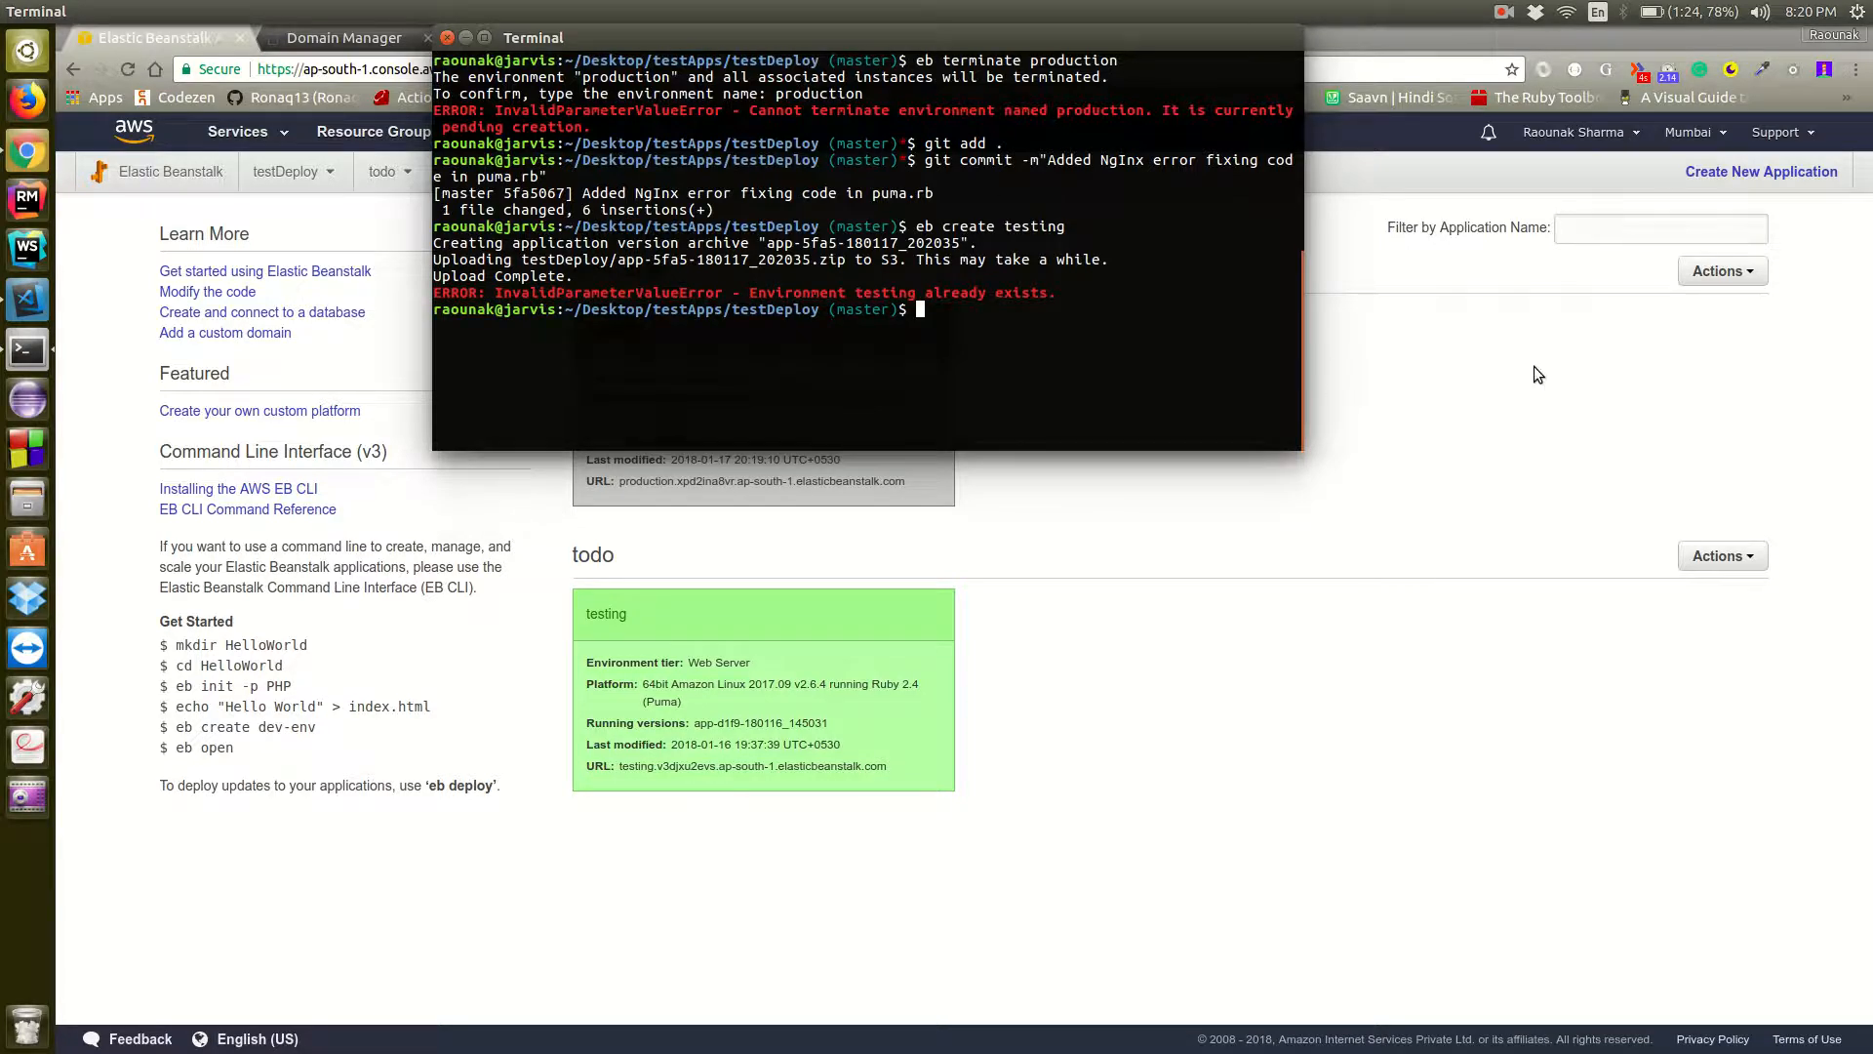
Check the production environment's creation events in the AWS console in Chrome and return to the list of all applications
left_click(1573, 389)
left_click(612, 327)
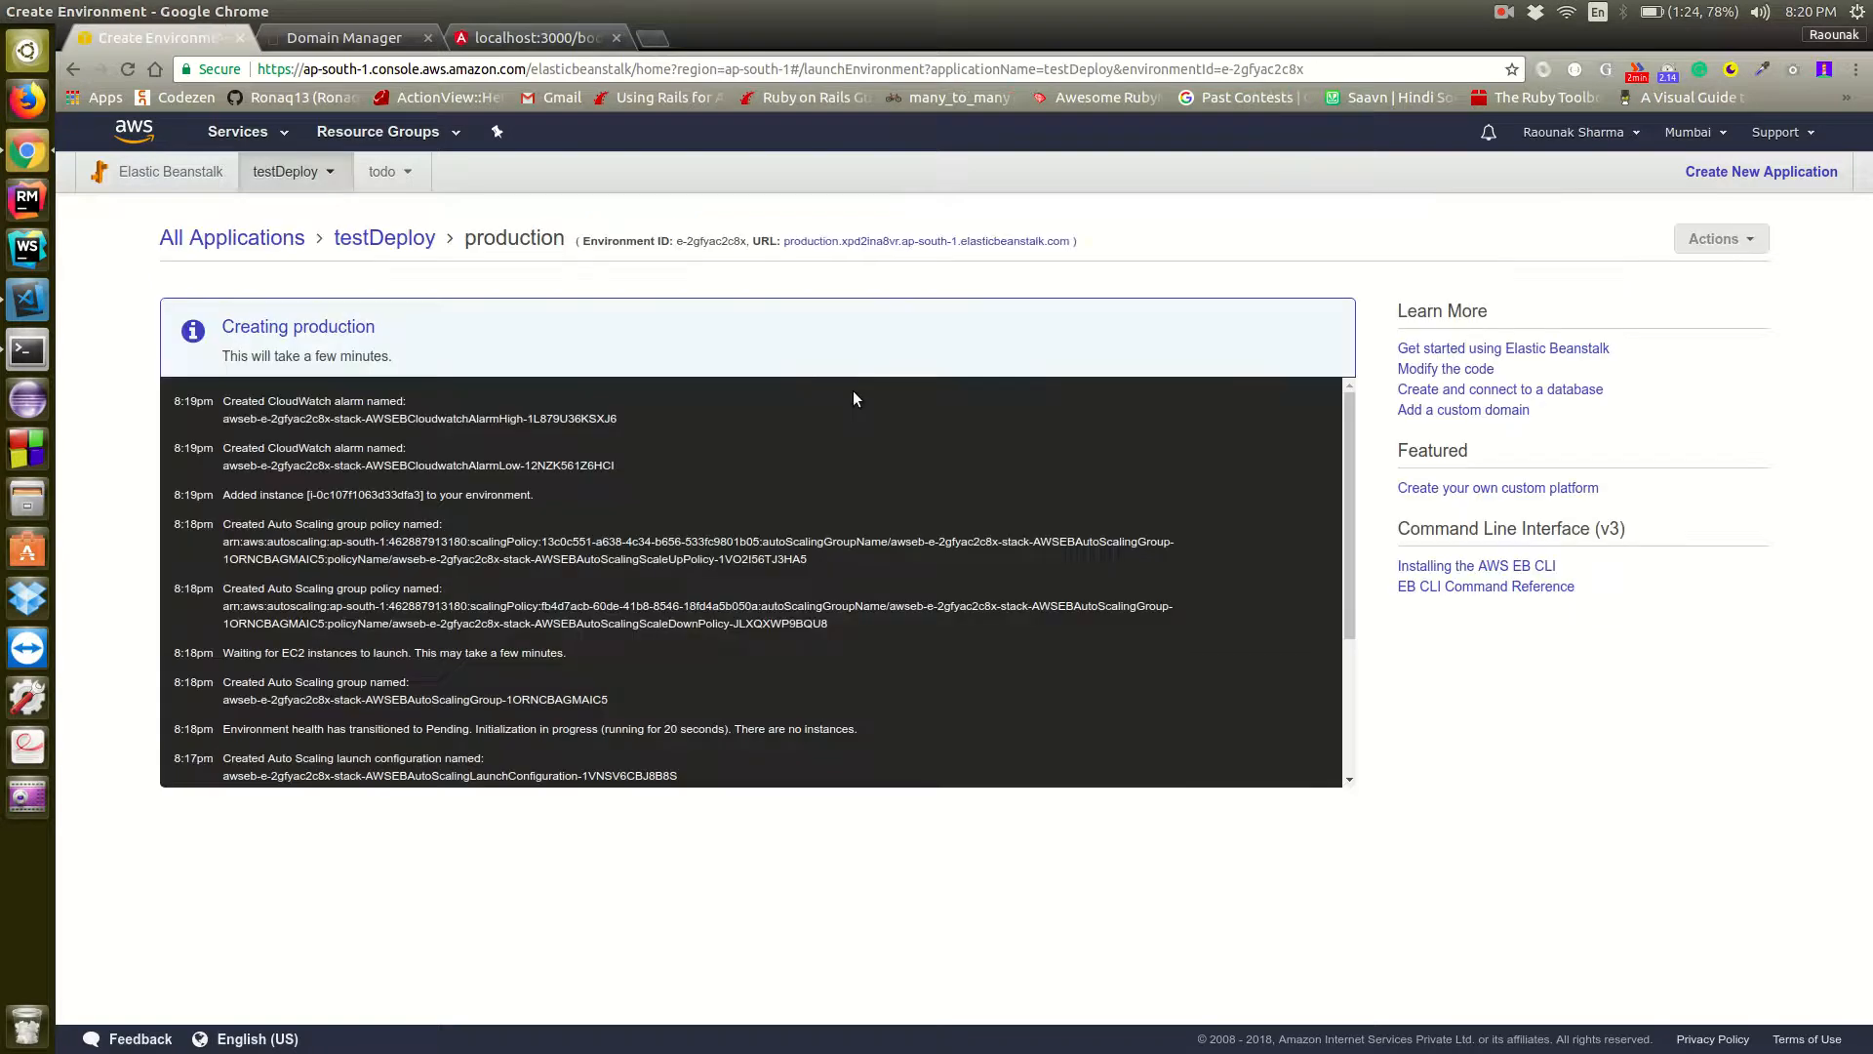
scroll(846, 447, "down", 4)
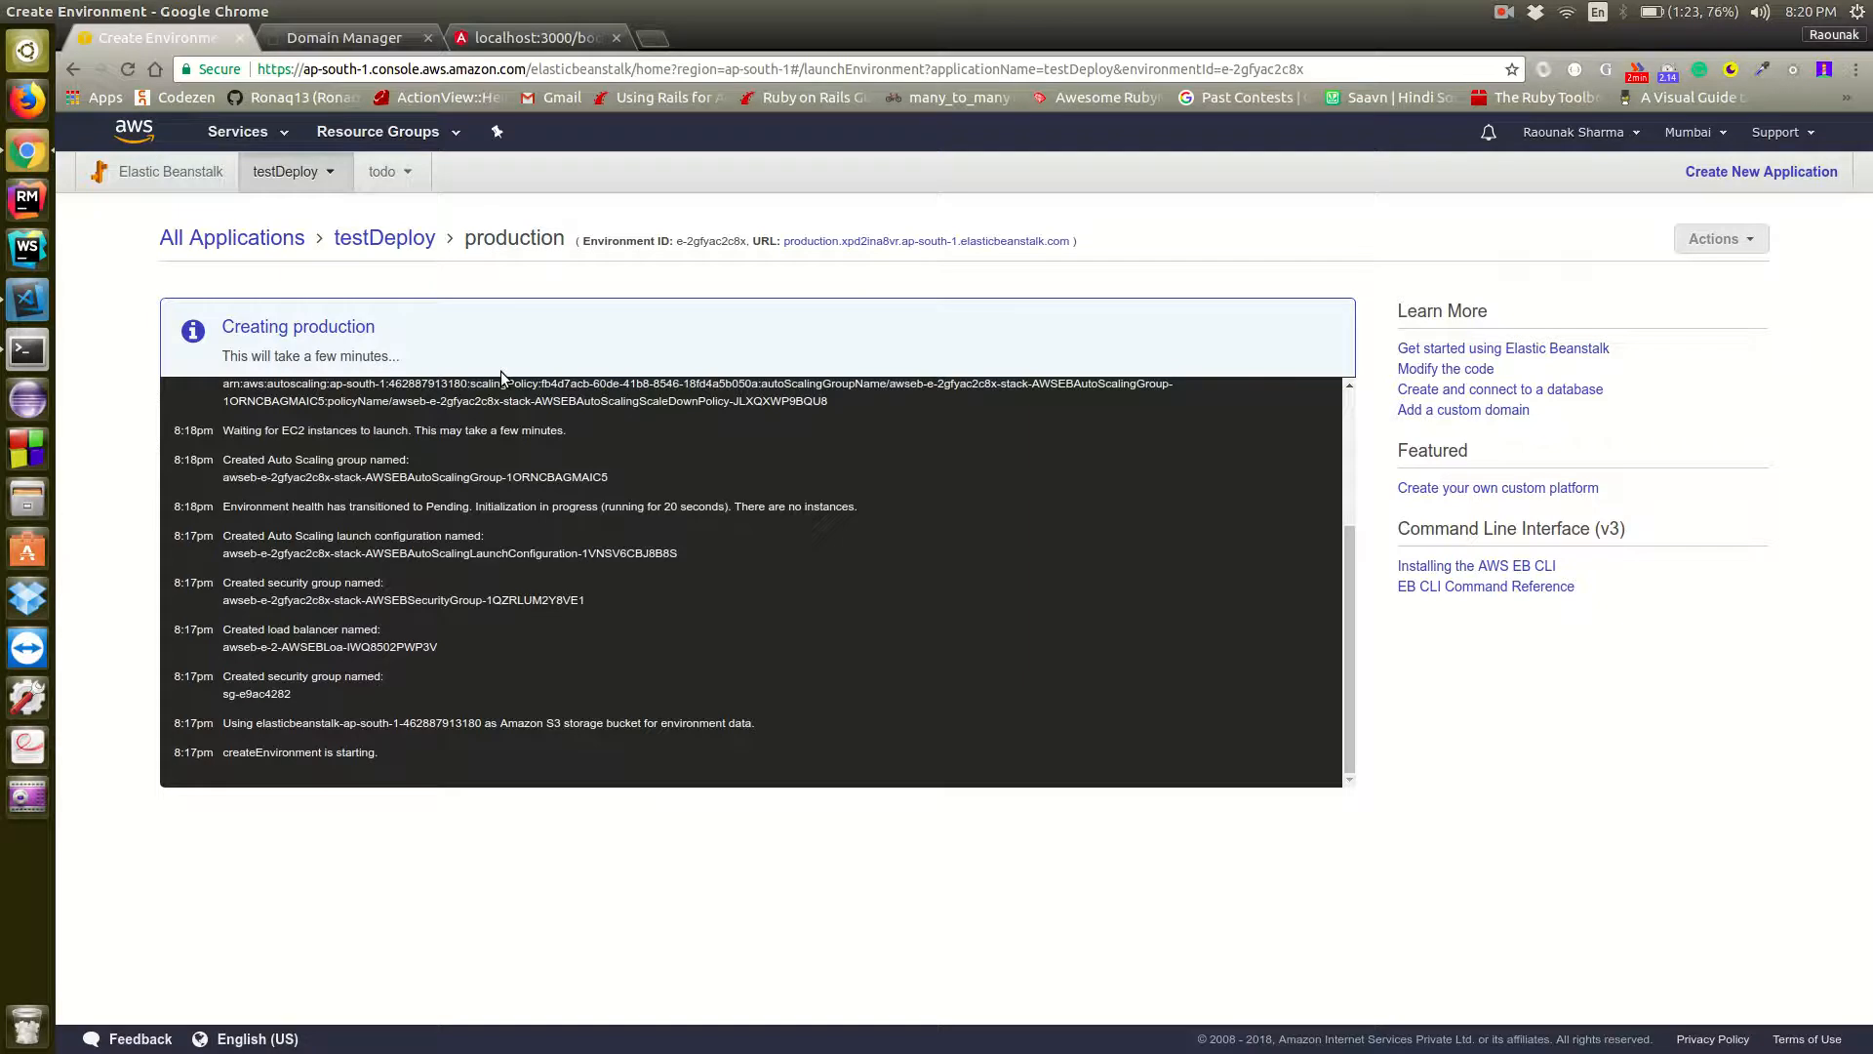
key("alt+Tab")
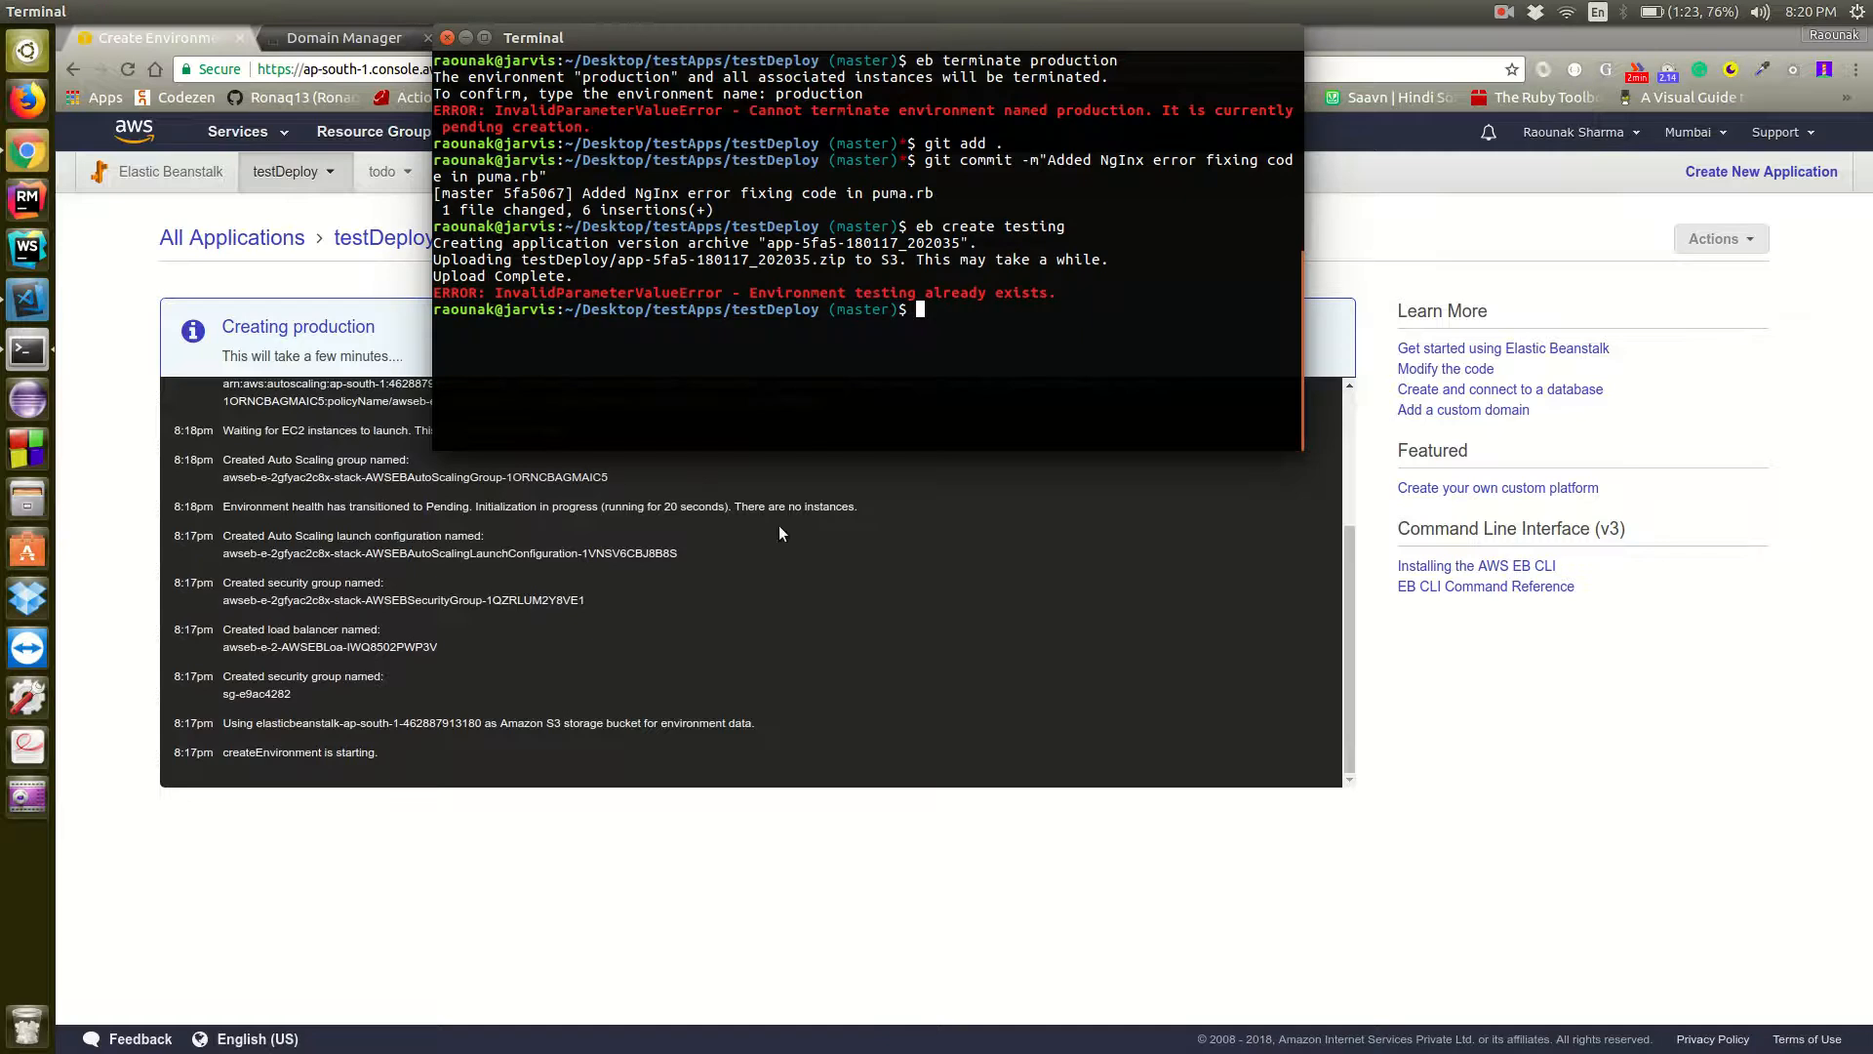
left_click(455, 824)
left_click(70, 69)
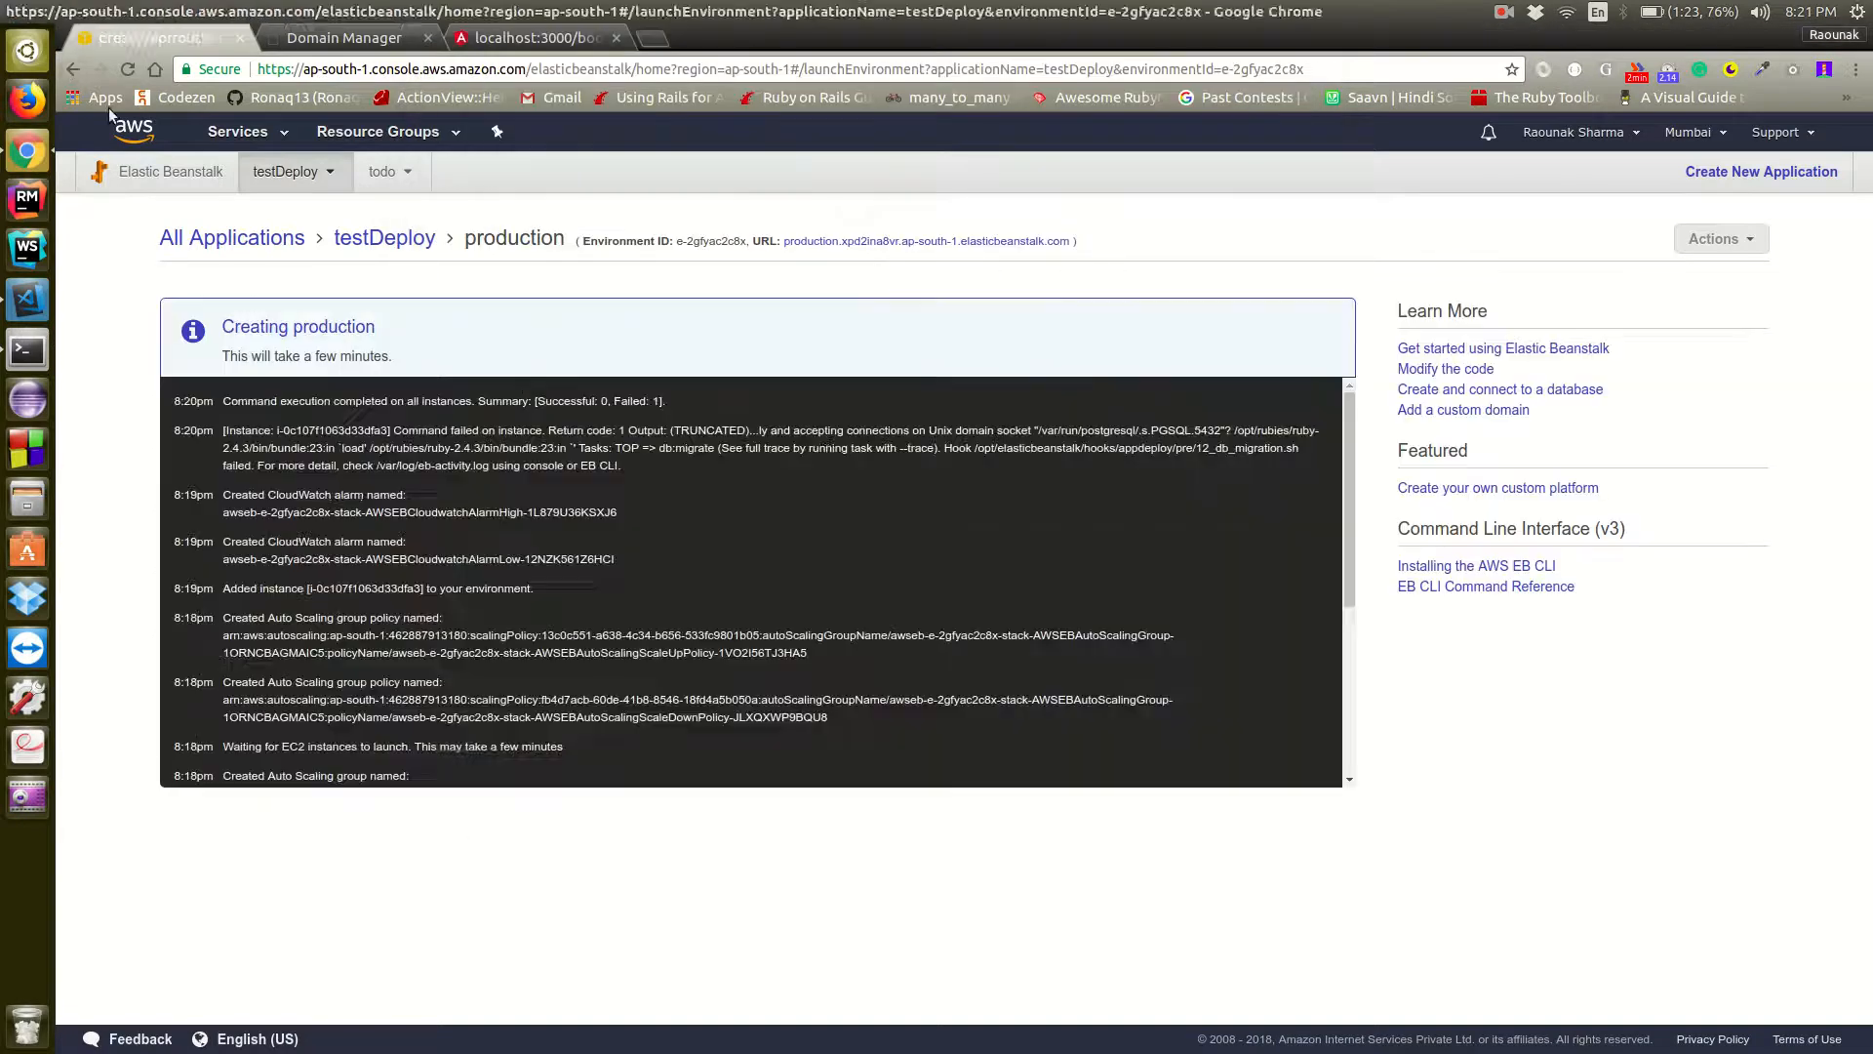
left_click(203, 176)
Reopen the production environment, examine its full creation event log, and open its dashboard from the applications list
key("alt+Tab")
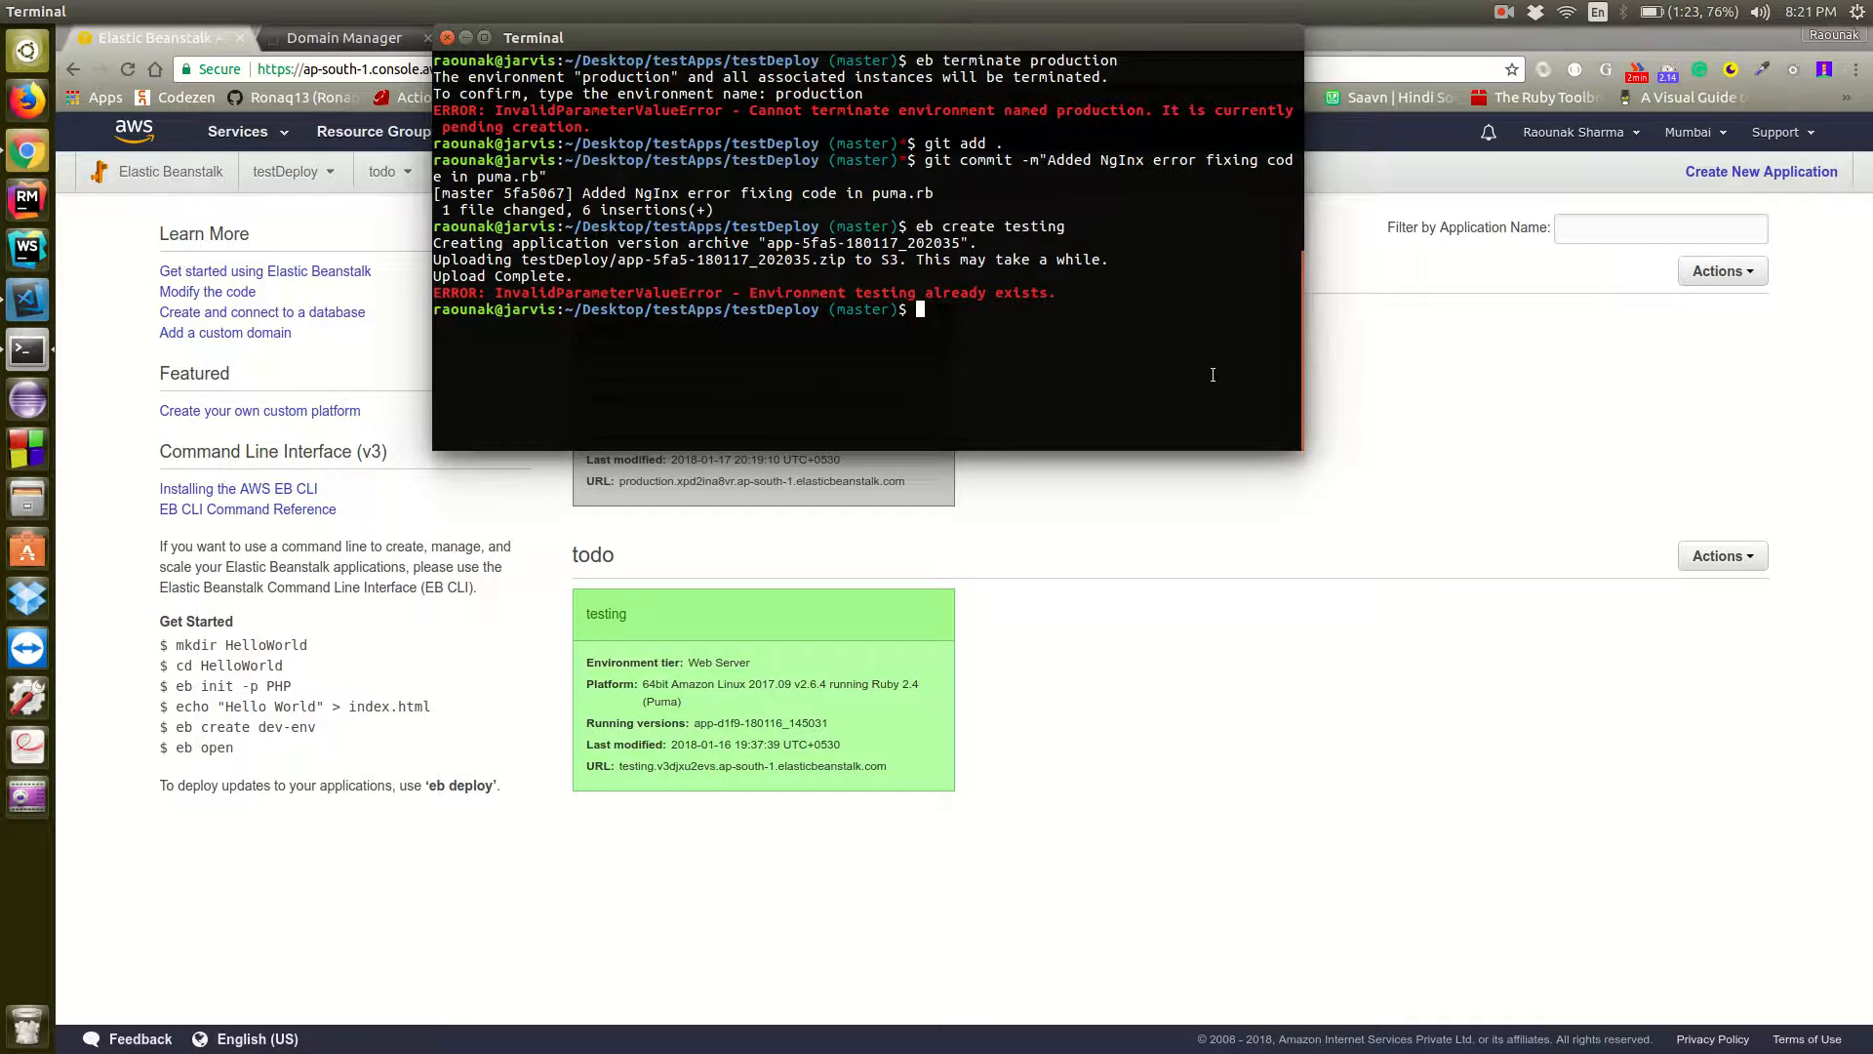
key("alt+Tab")
key("alt+Tab")
key("alt+Tab")
left_click(678, 324)
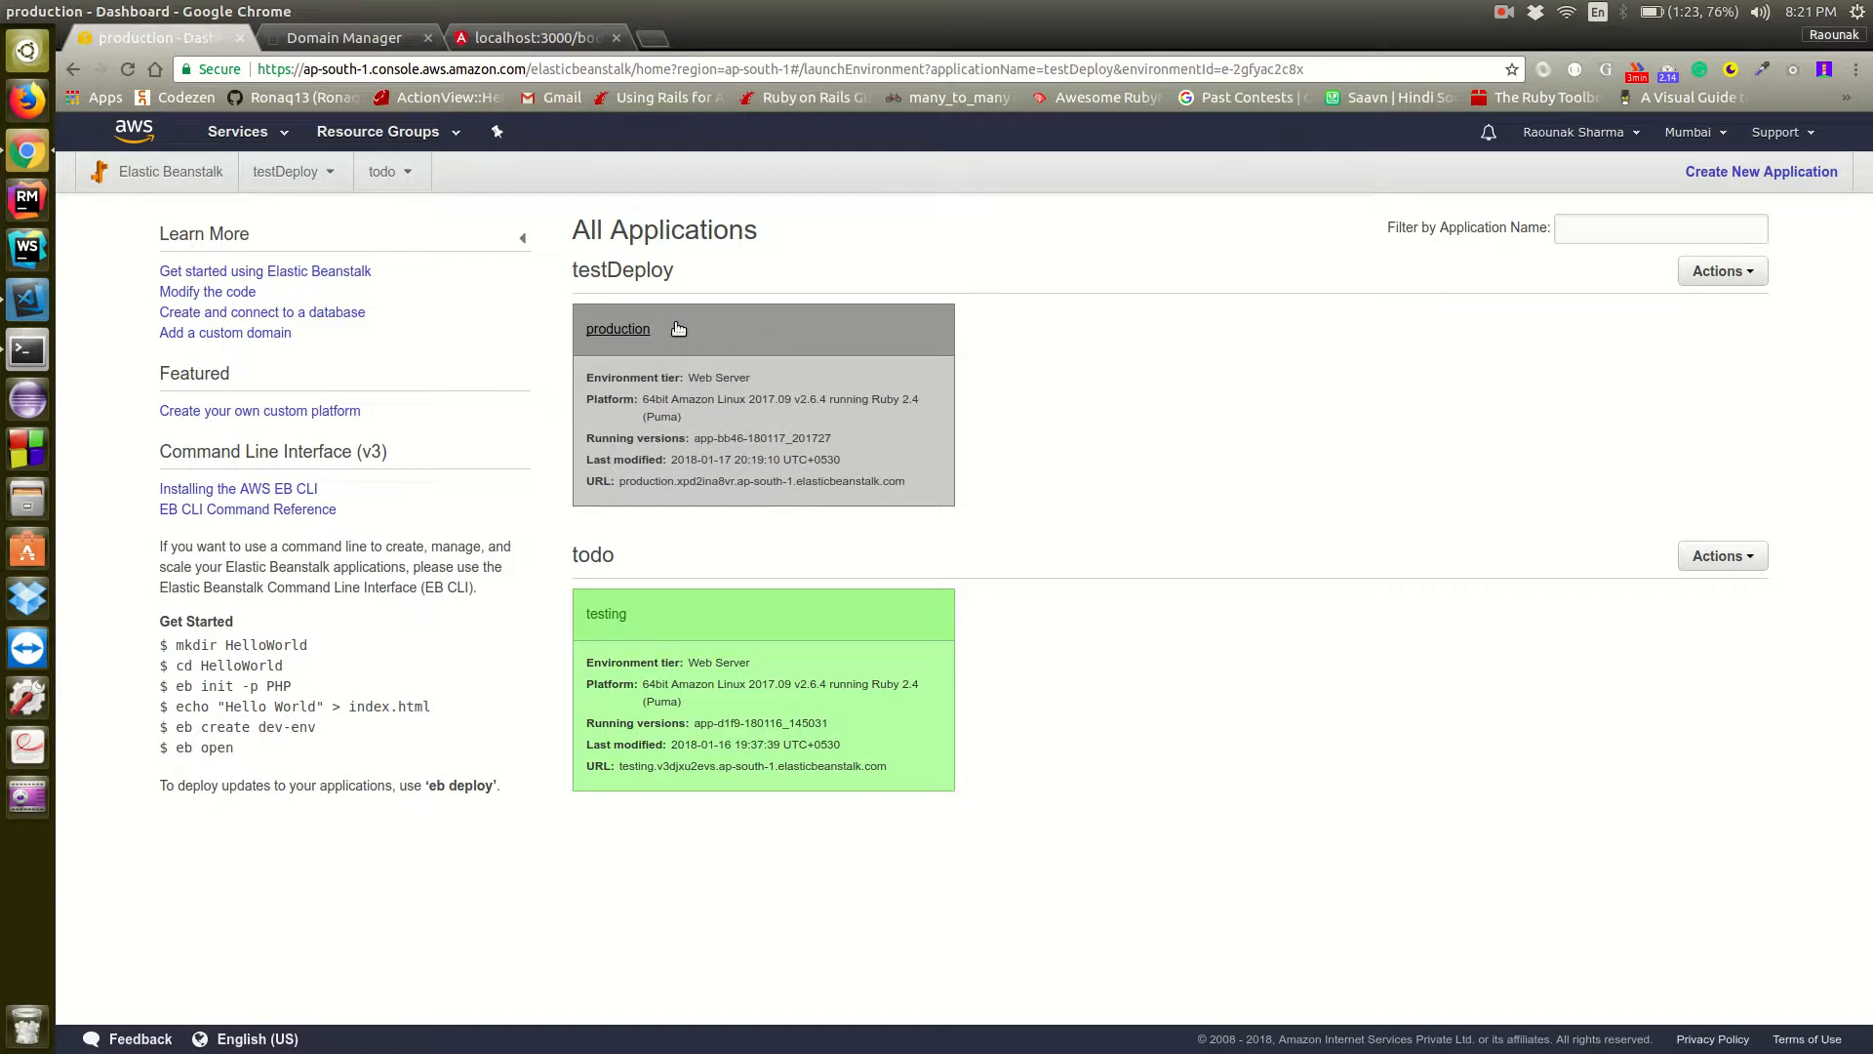
scroll(580, 571, "down", 3)
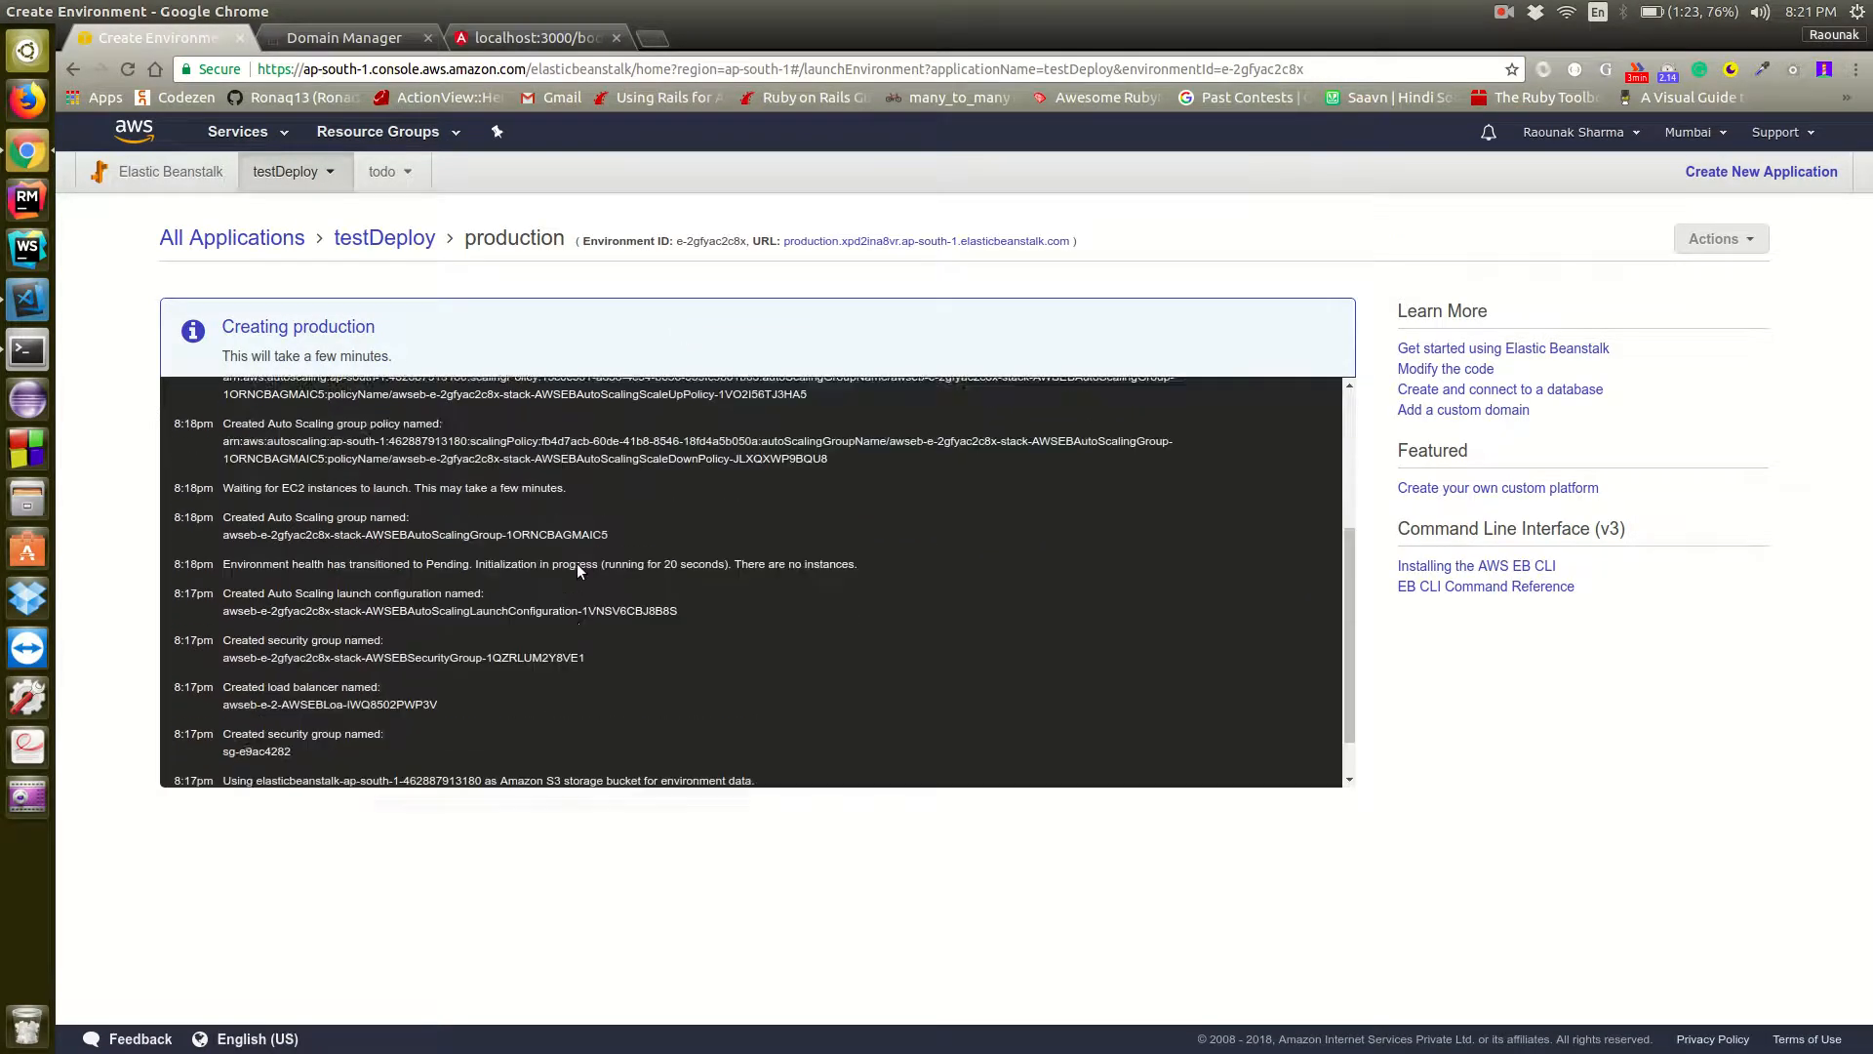
scroll(577, 570, "down", 3)
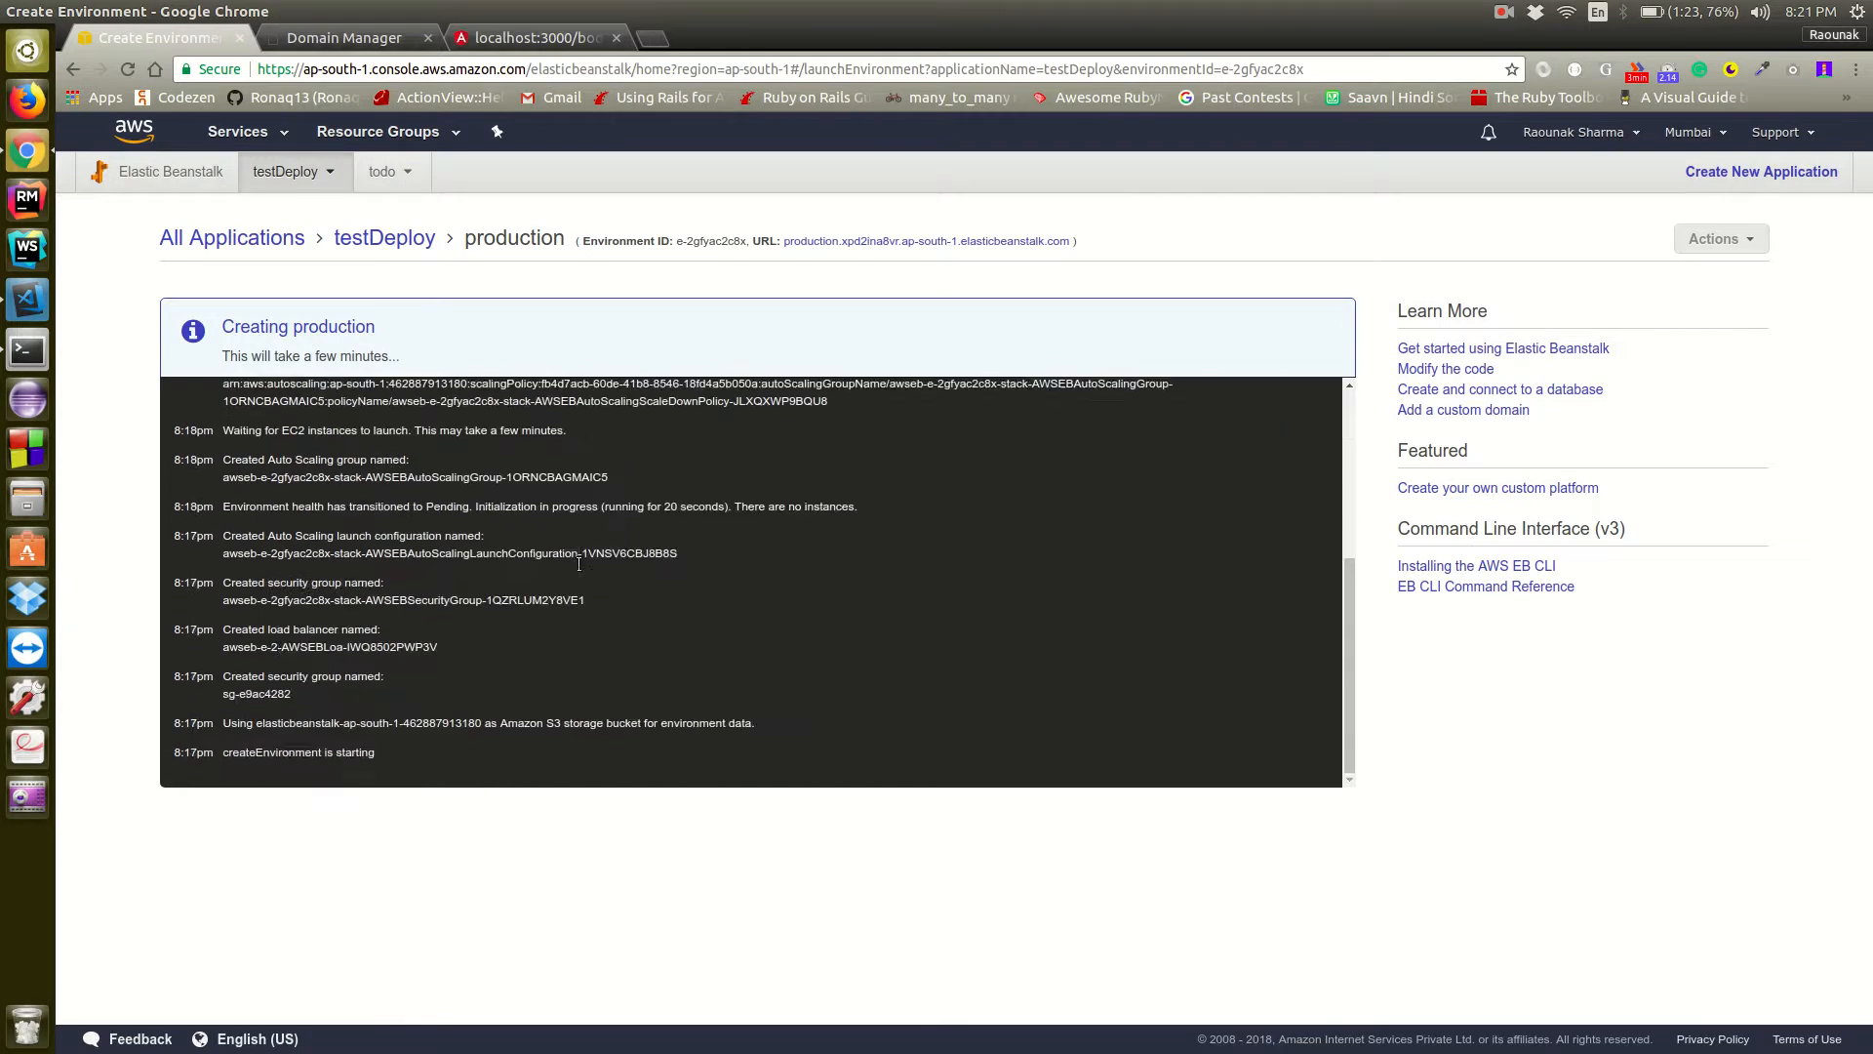
scroll(576, 569, "up", 5)
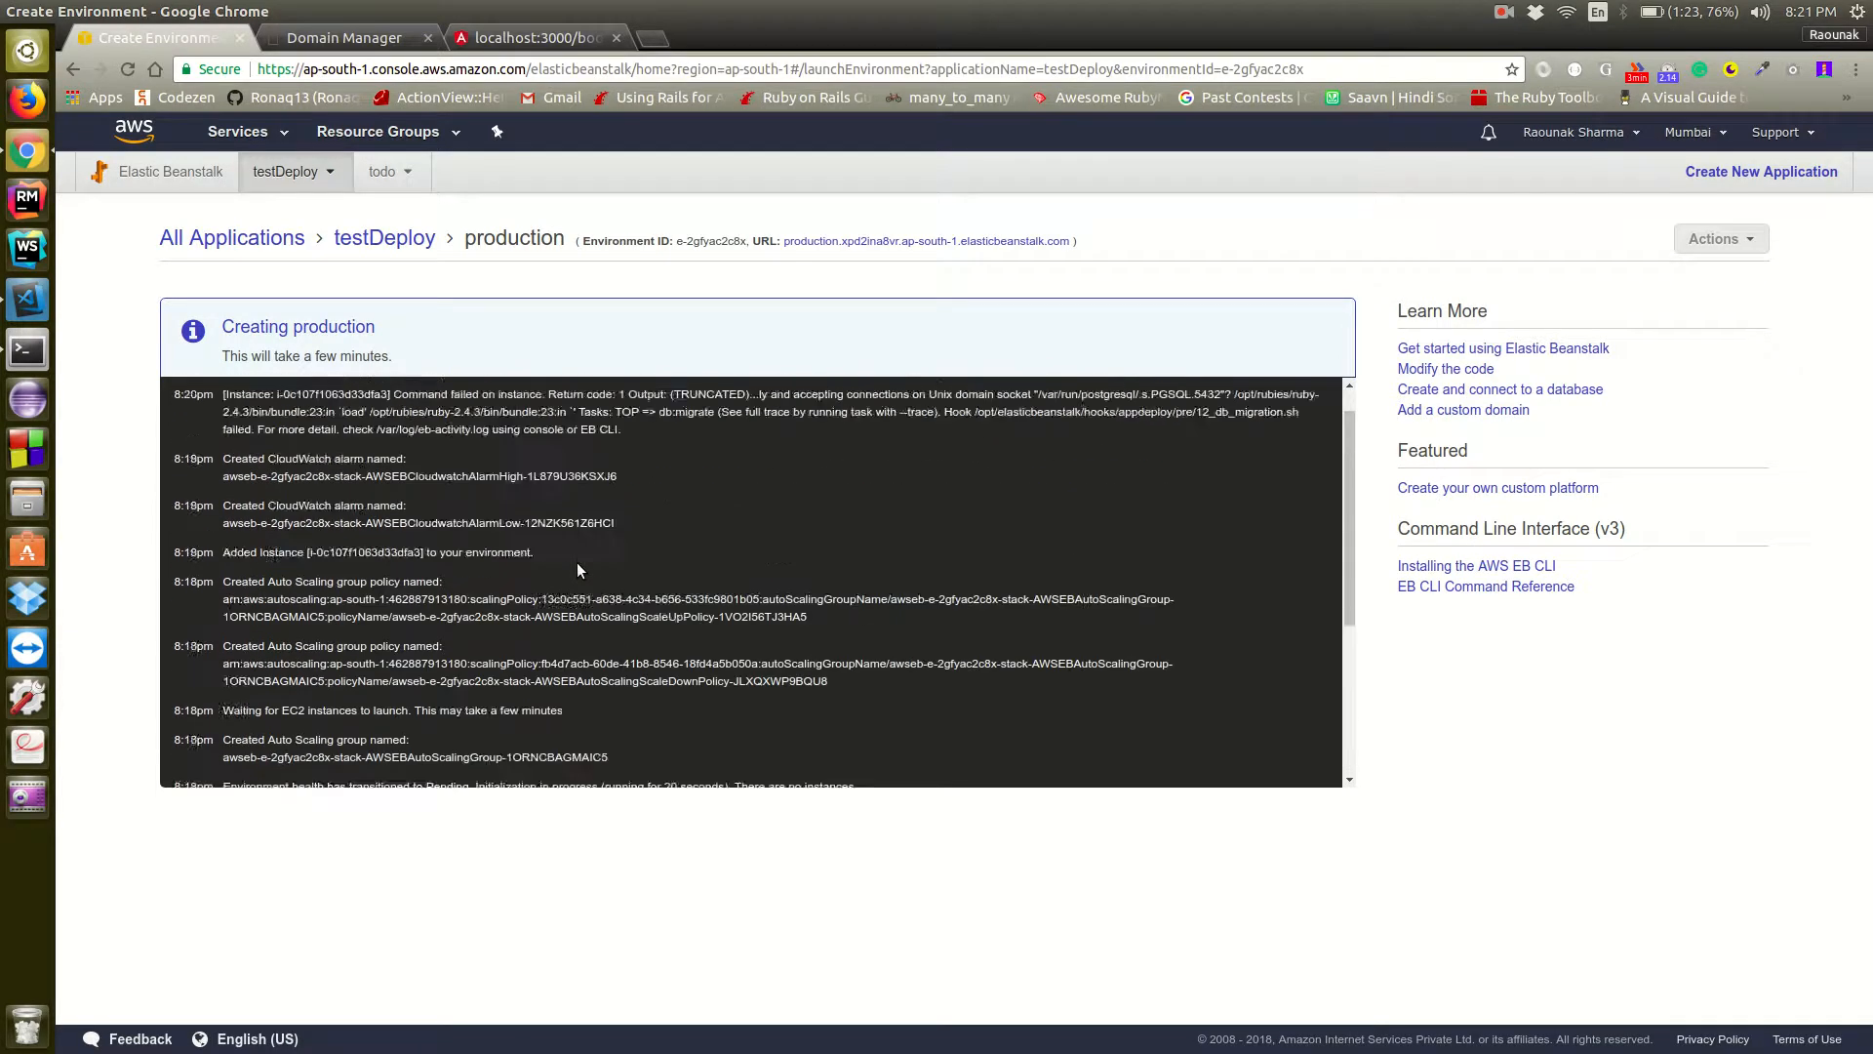
scroll(577, 565, "down", 3)
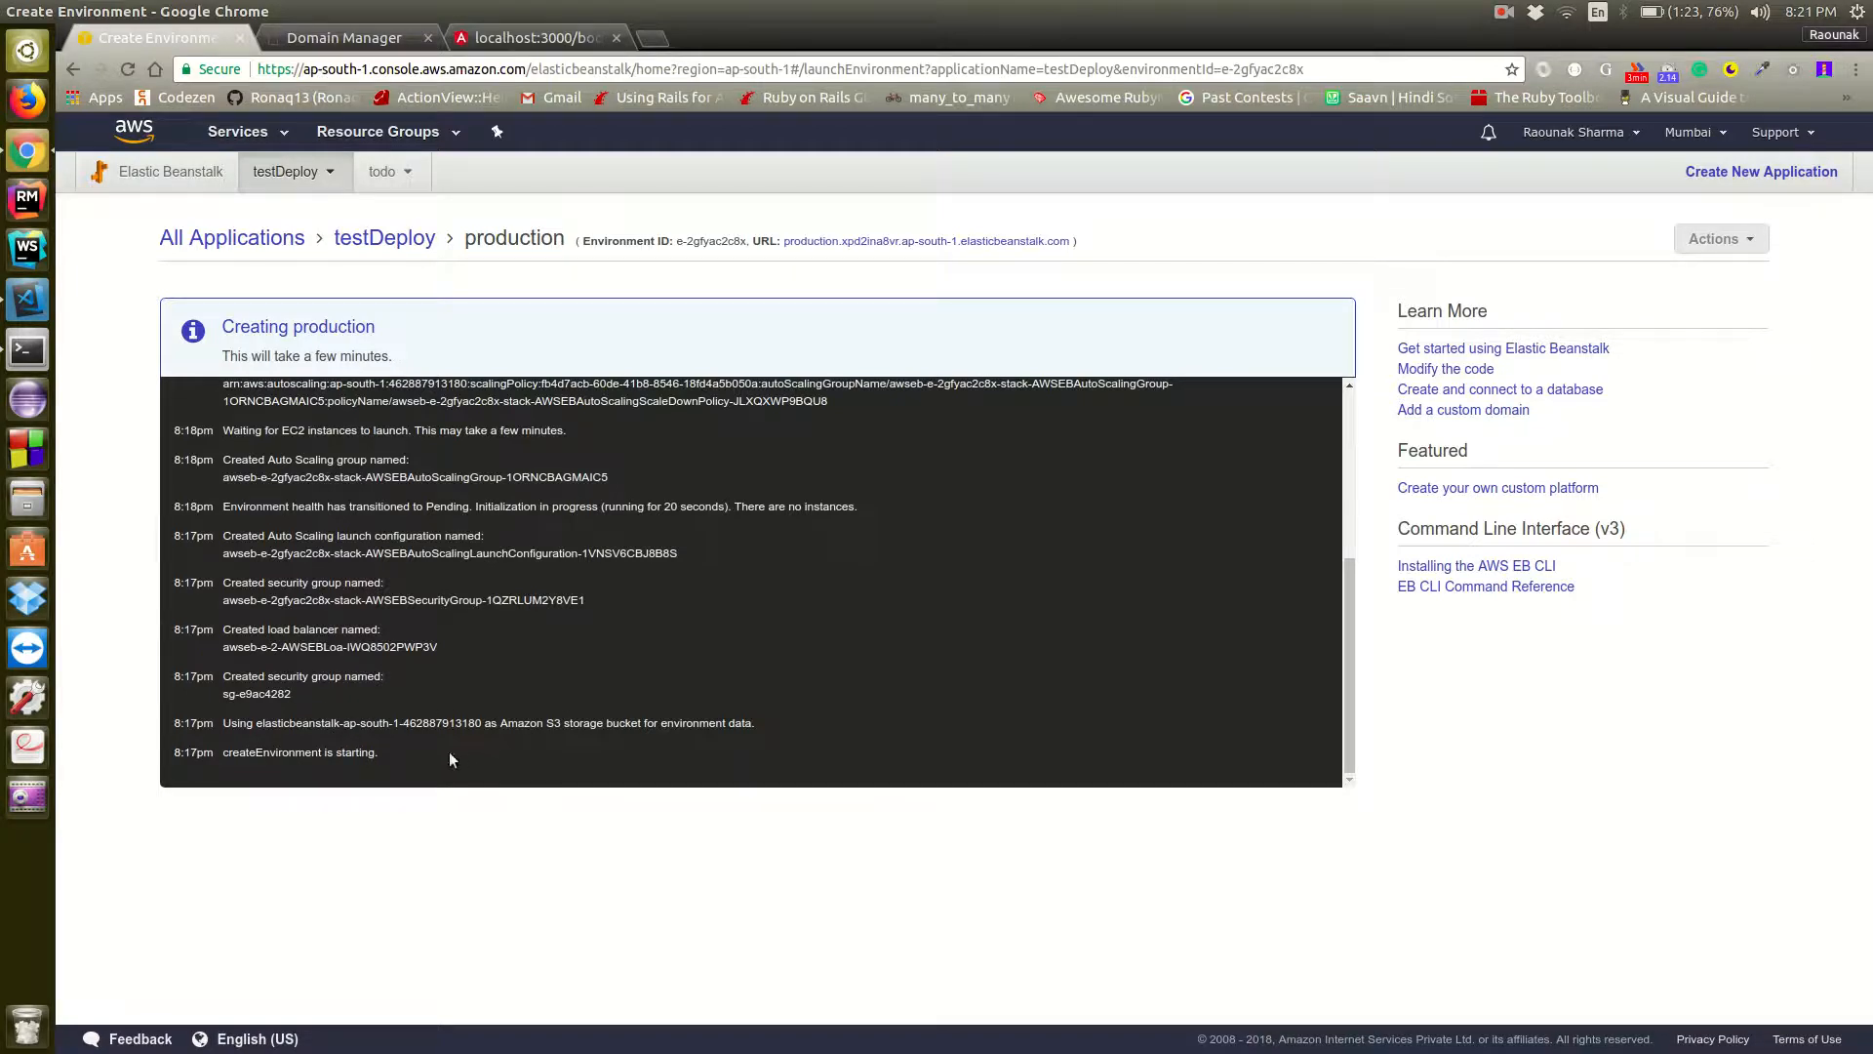
scroll(496, 644, "up", 3)
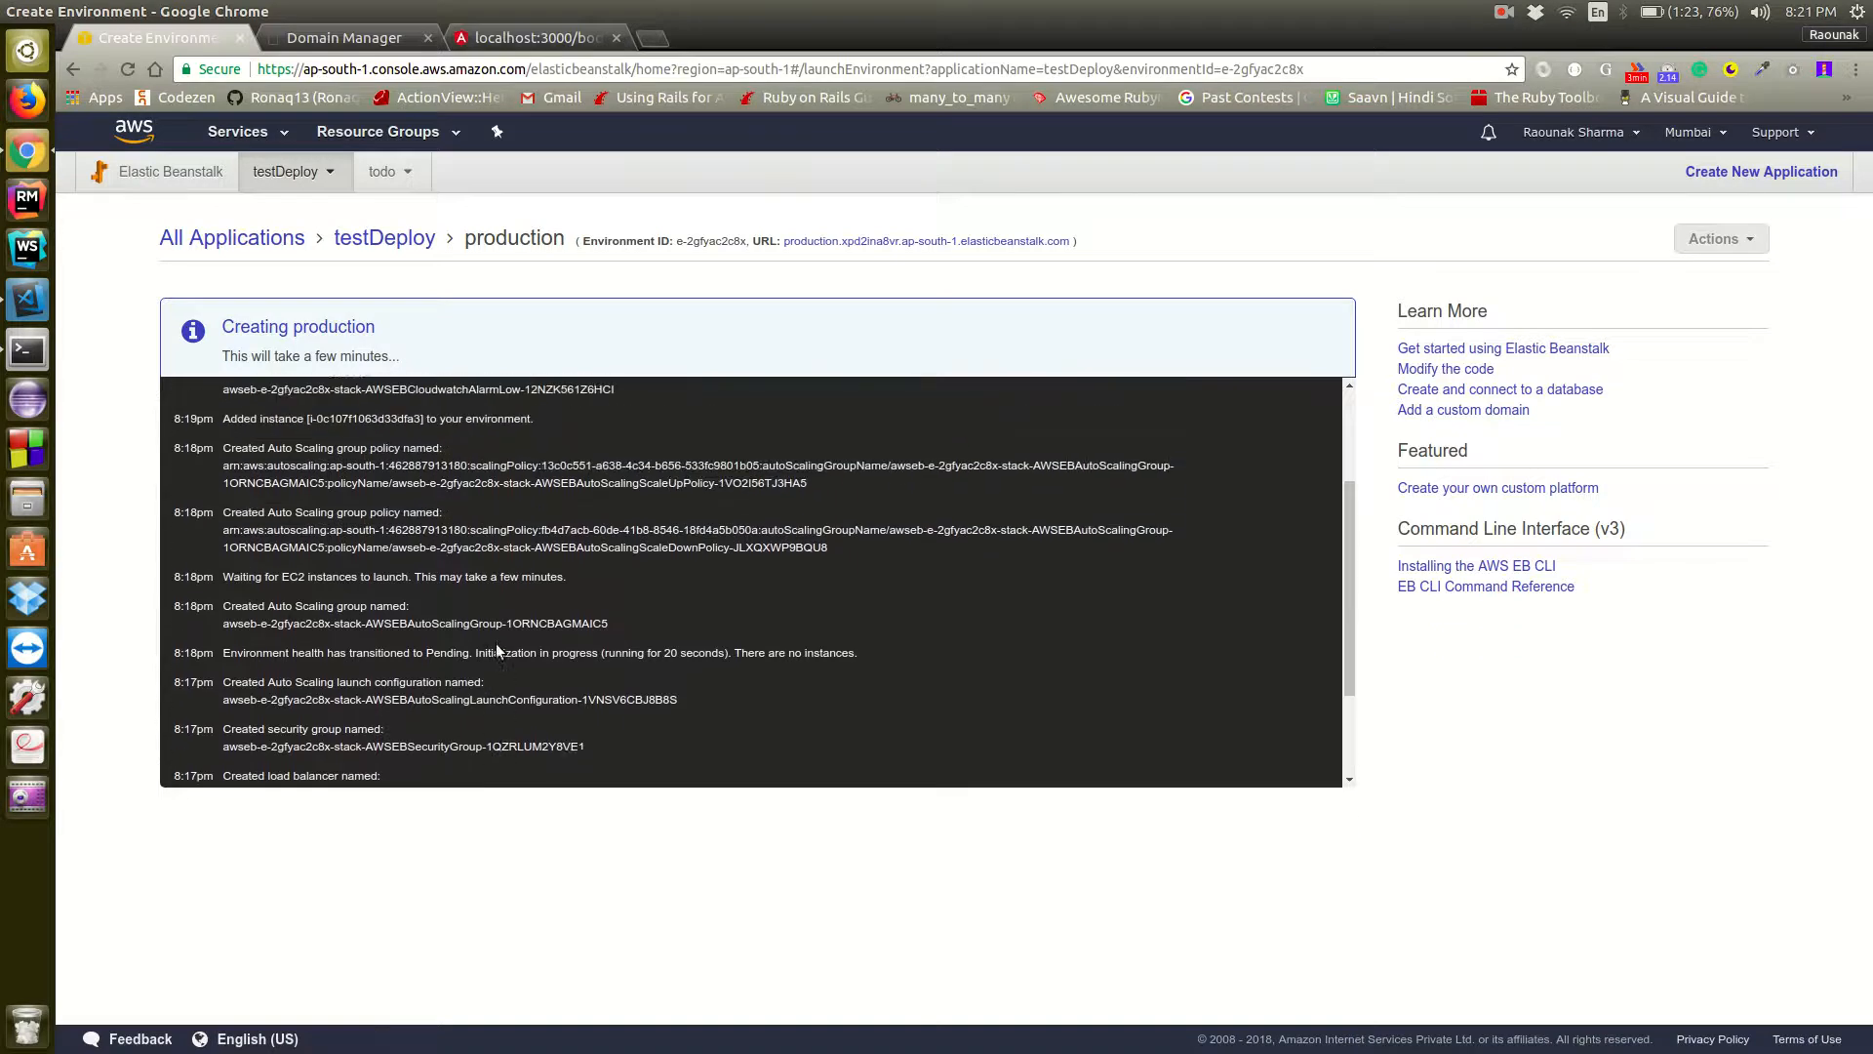
scroll(496, 651, "down", 3)
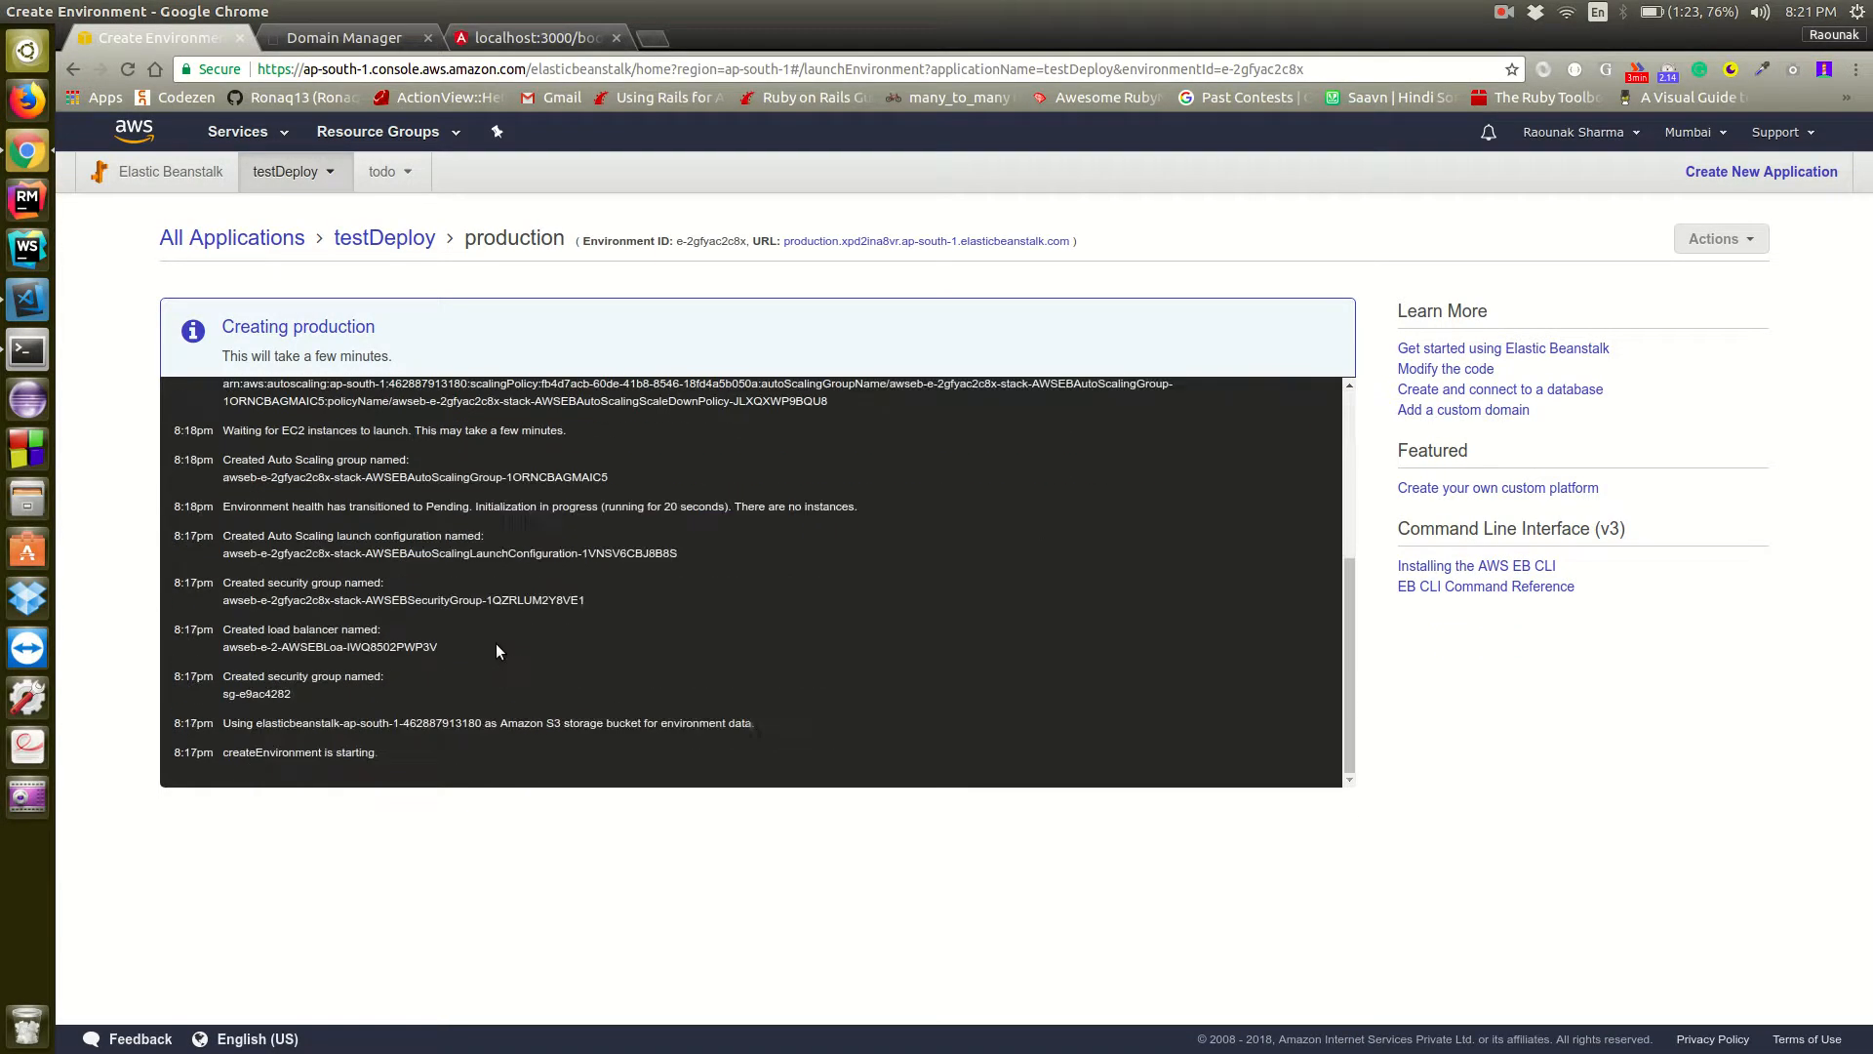
left_click(144, 189)
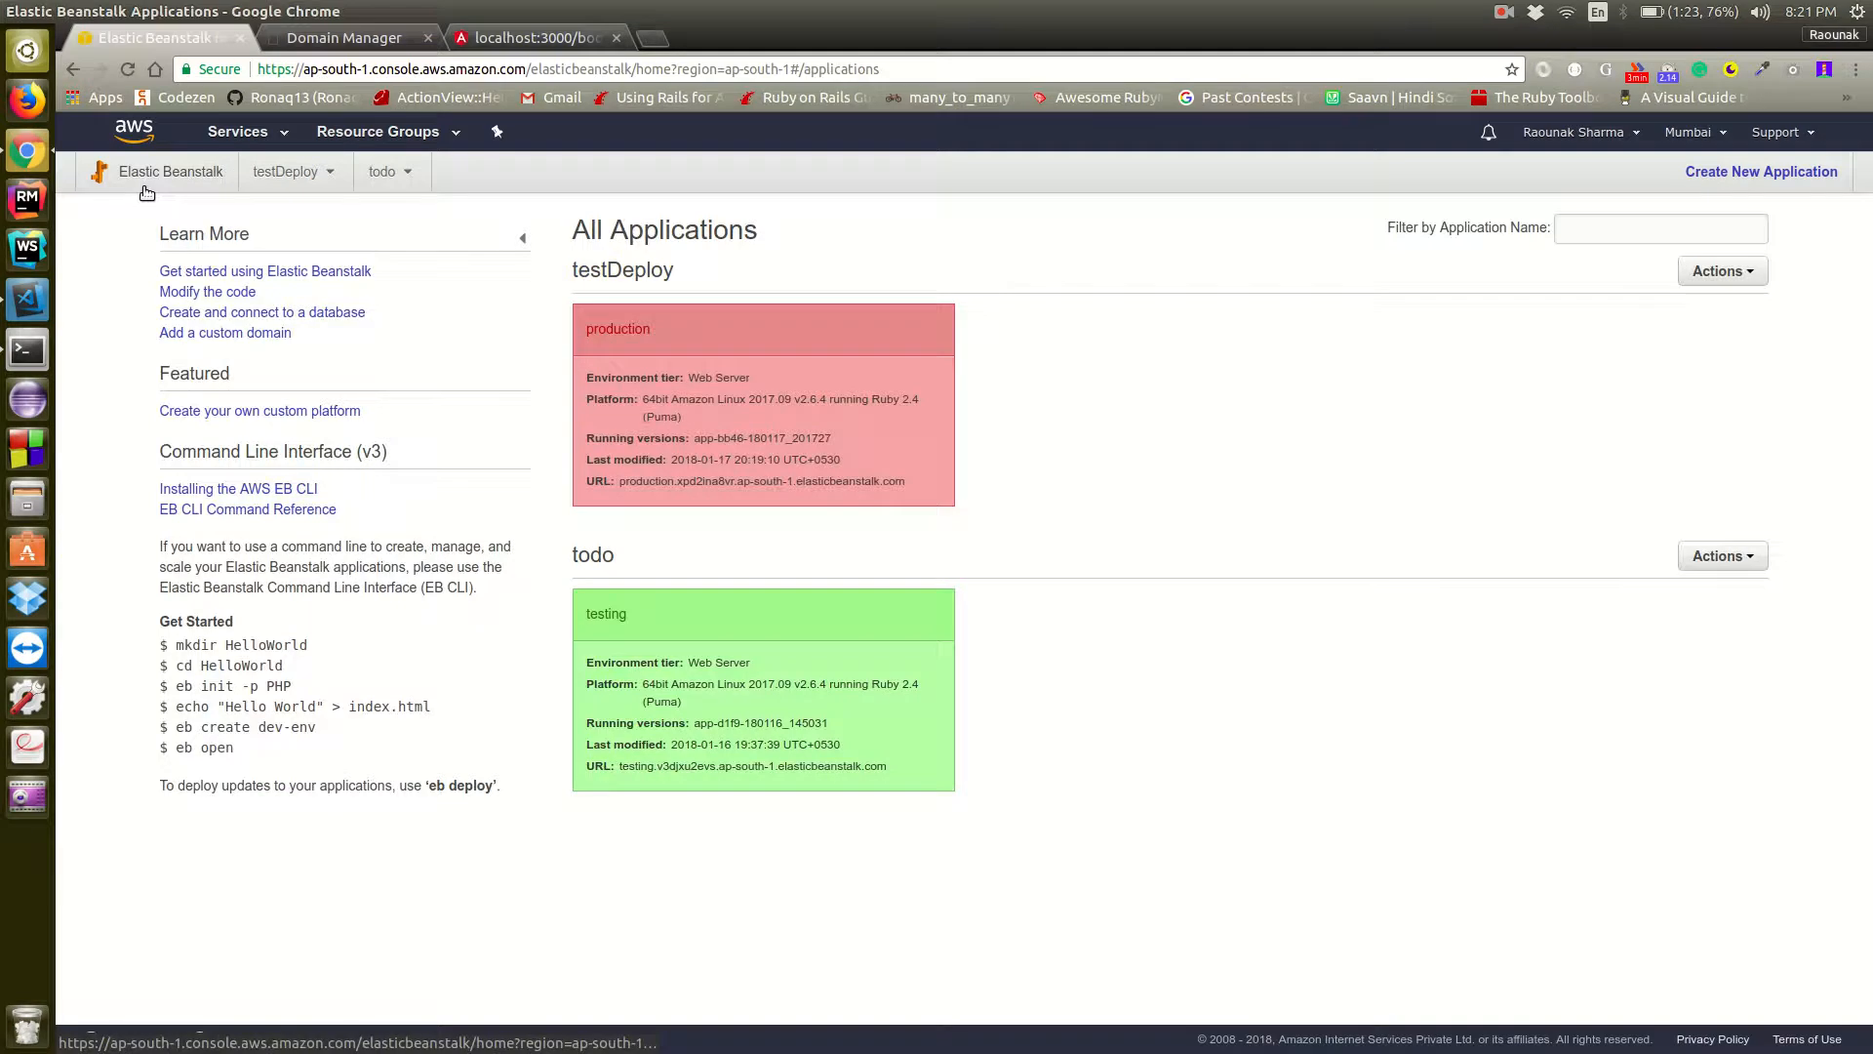
left_click(623, 330)
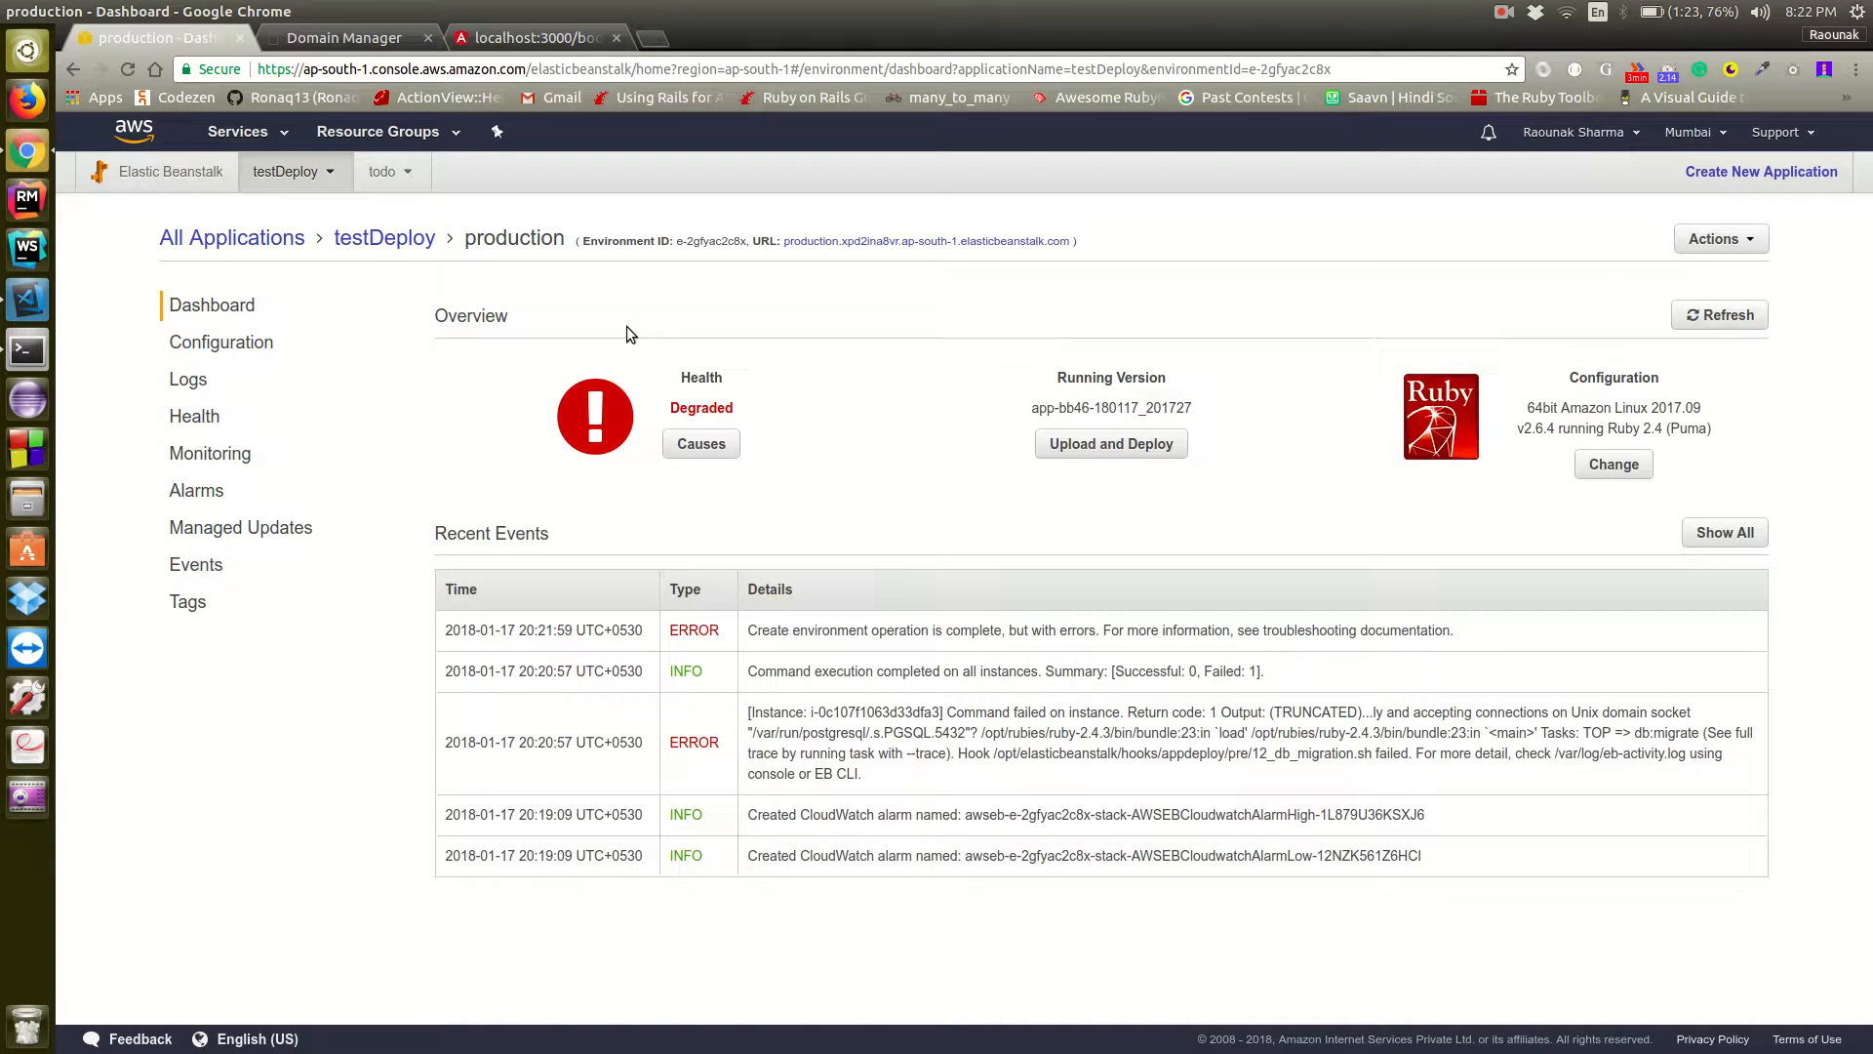
Switch to the terminal and terminate the production environment with eb terminate production, entering production as the confirmation name
key("alt+Tab")
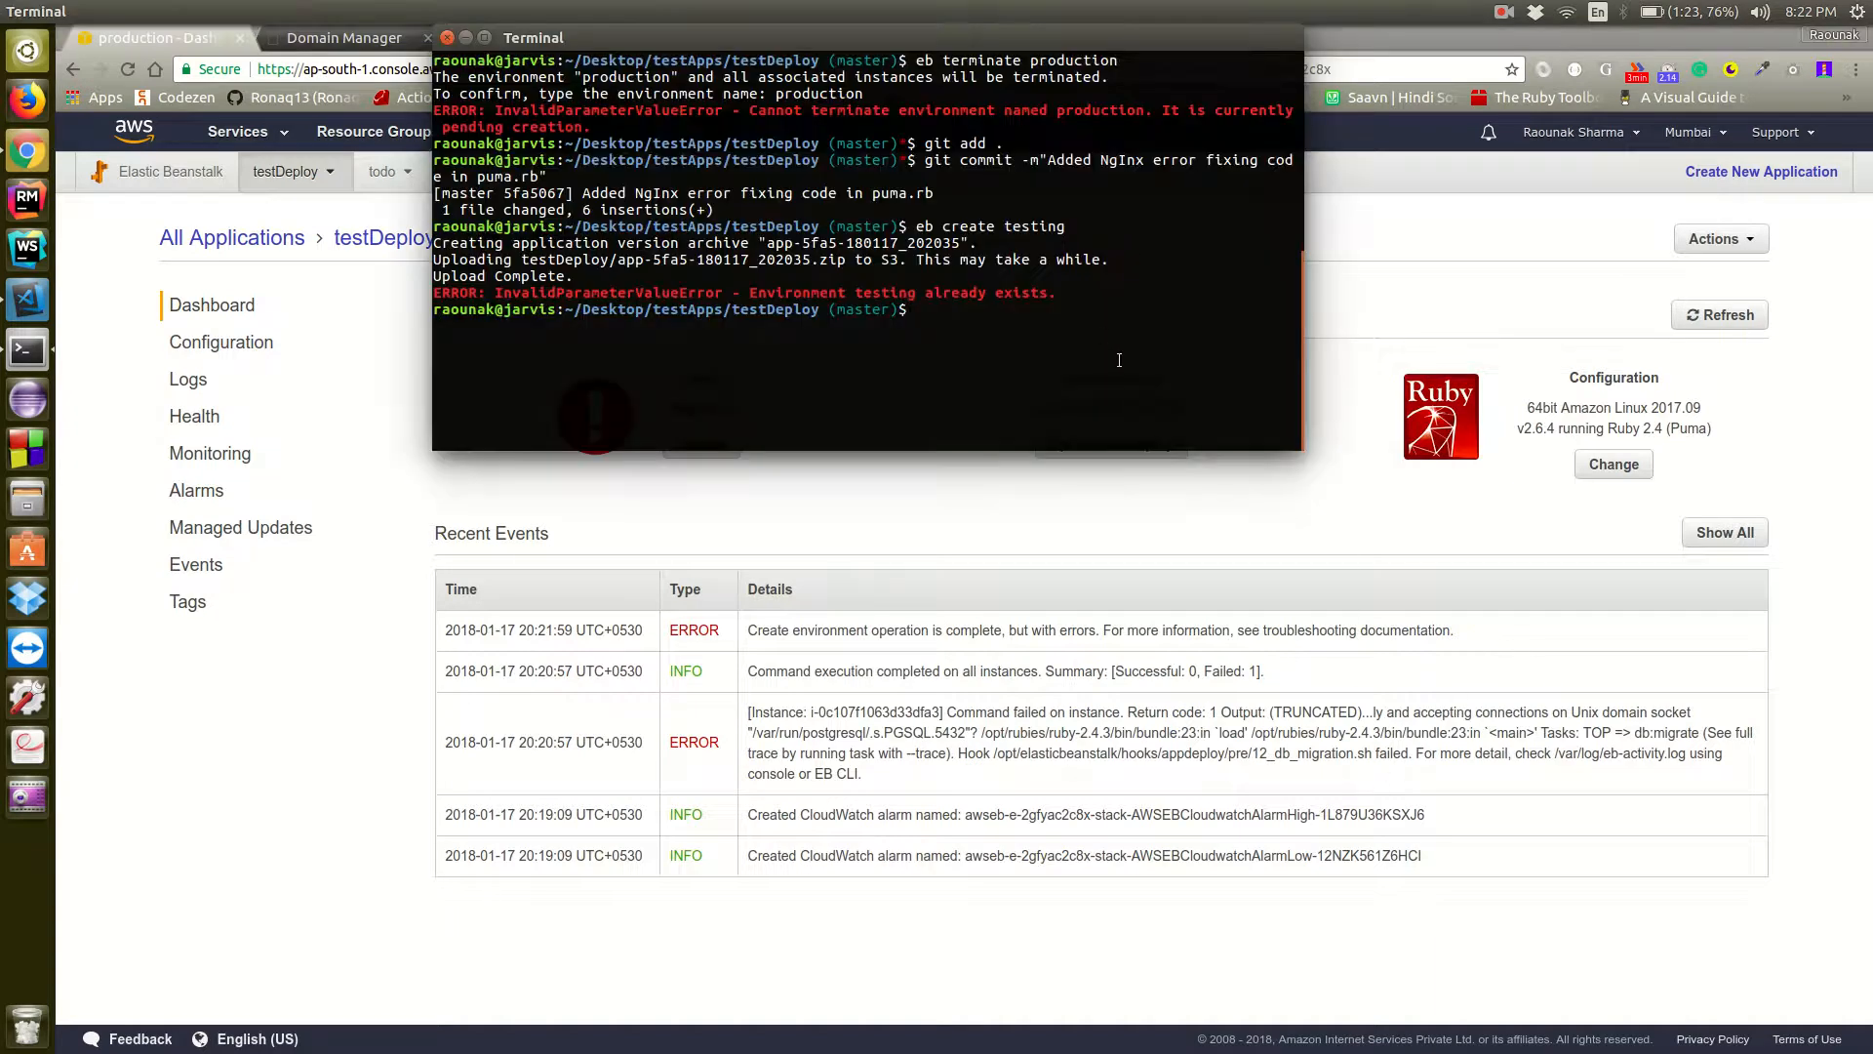
key("Up")
key("Up")
key("Up")
key("Up")
key("Return")
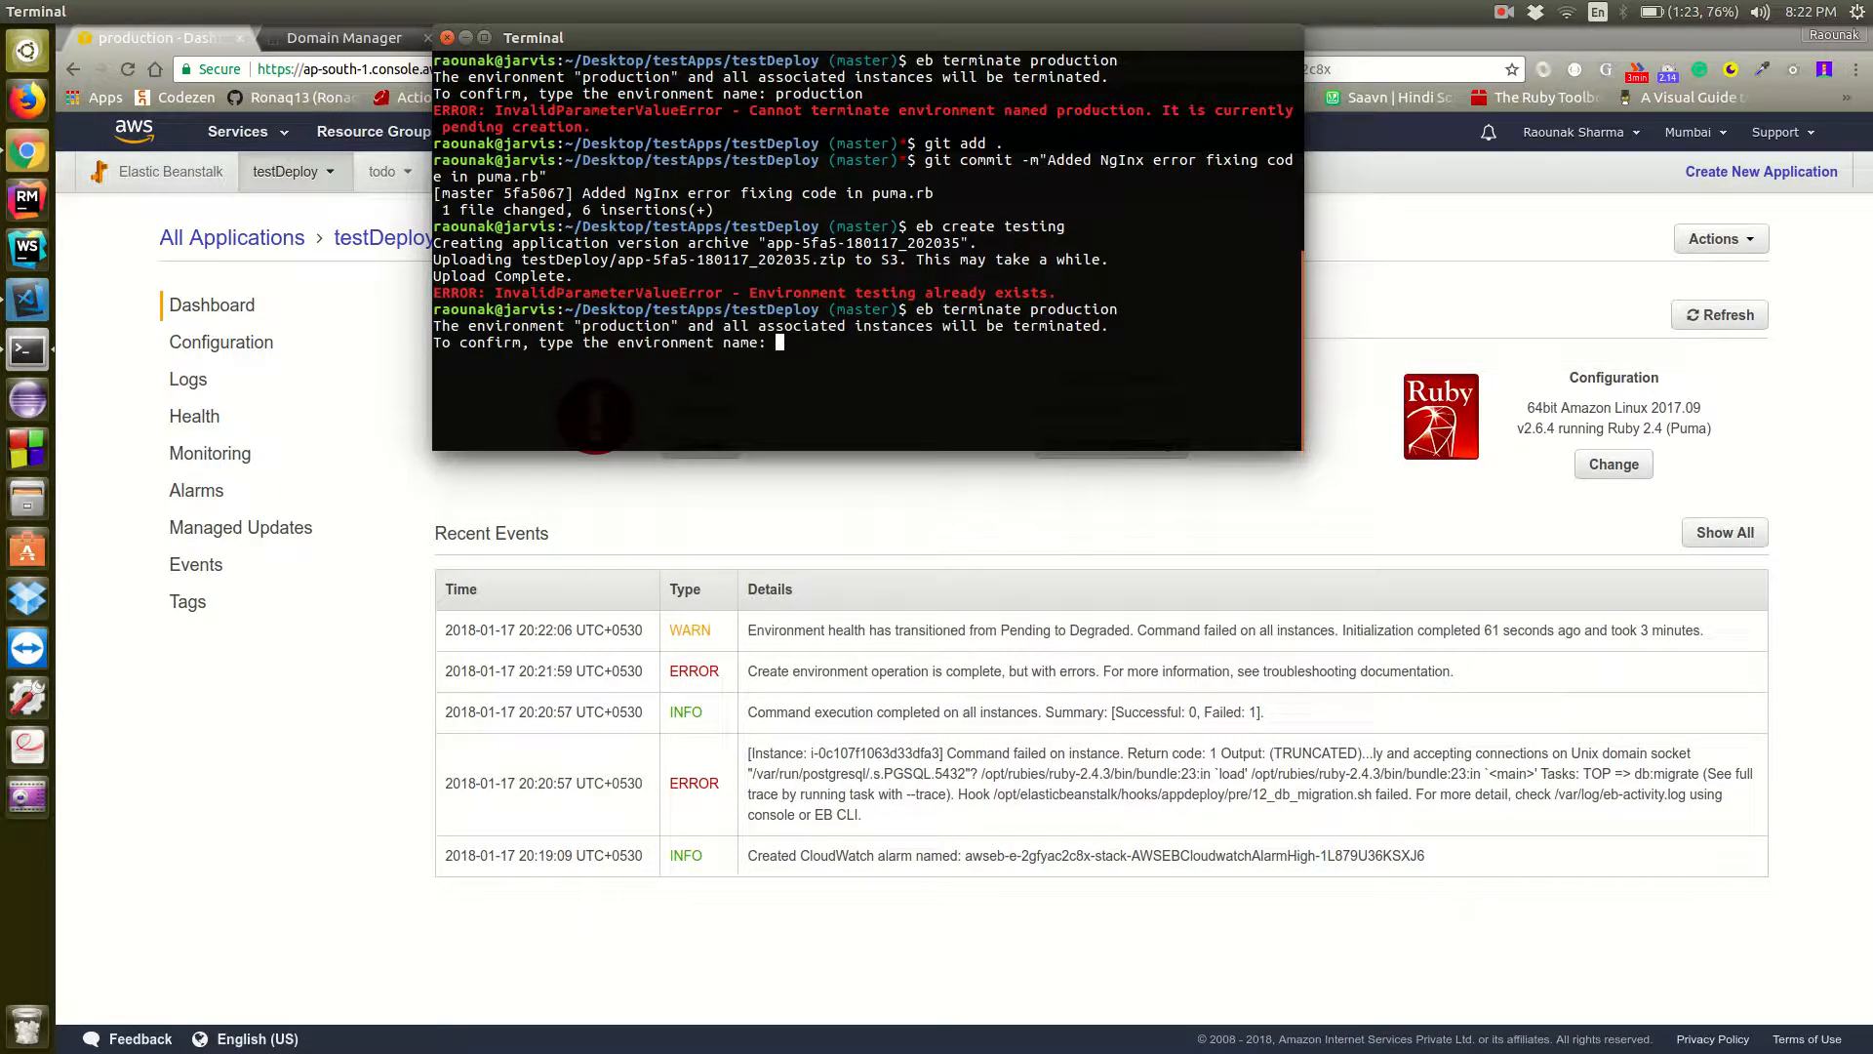
type("production")
key("Return")
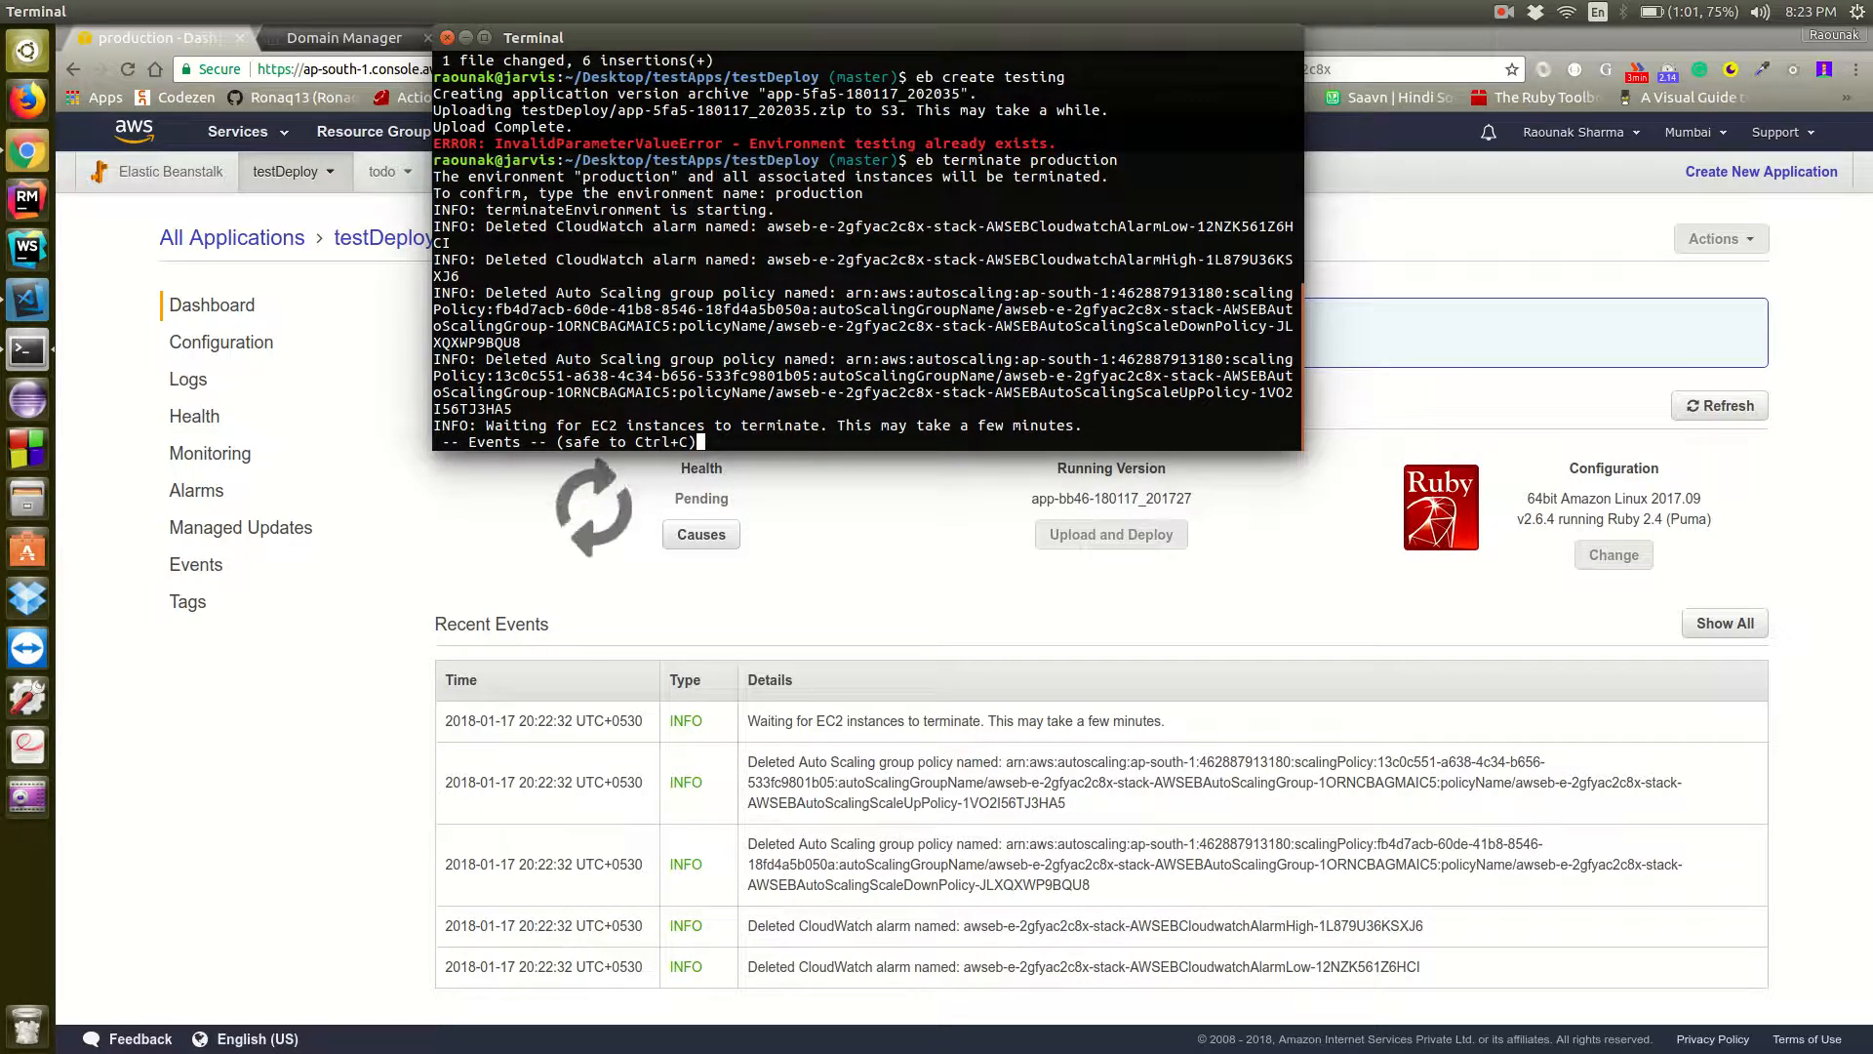
Check the progress of the production environment's termination in the Elastic Beanstalk console and return to the terminal
left_click(907, 517)
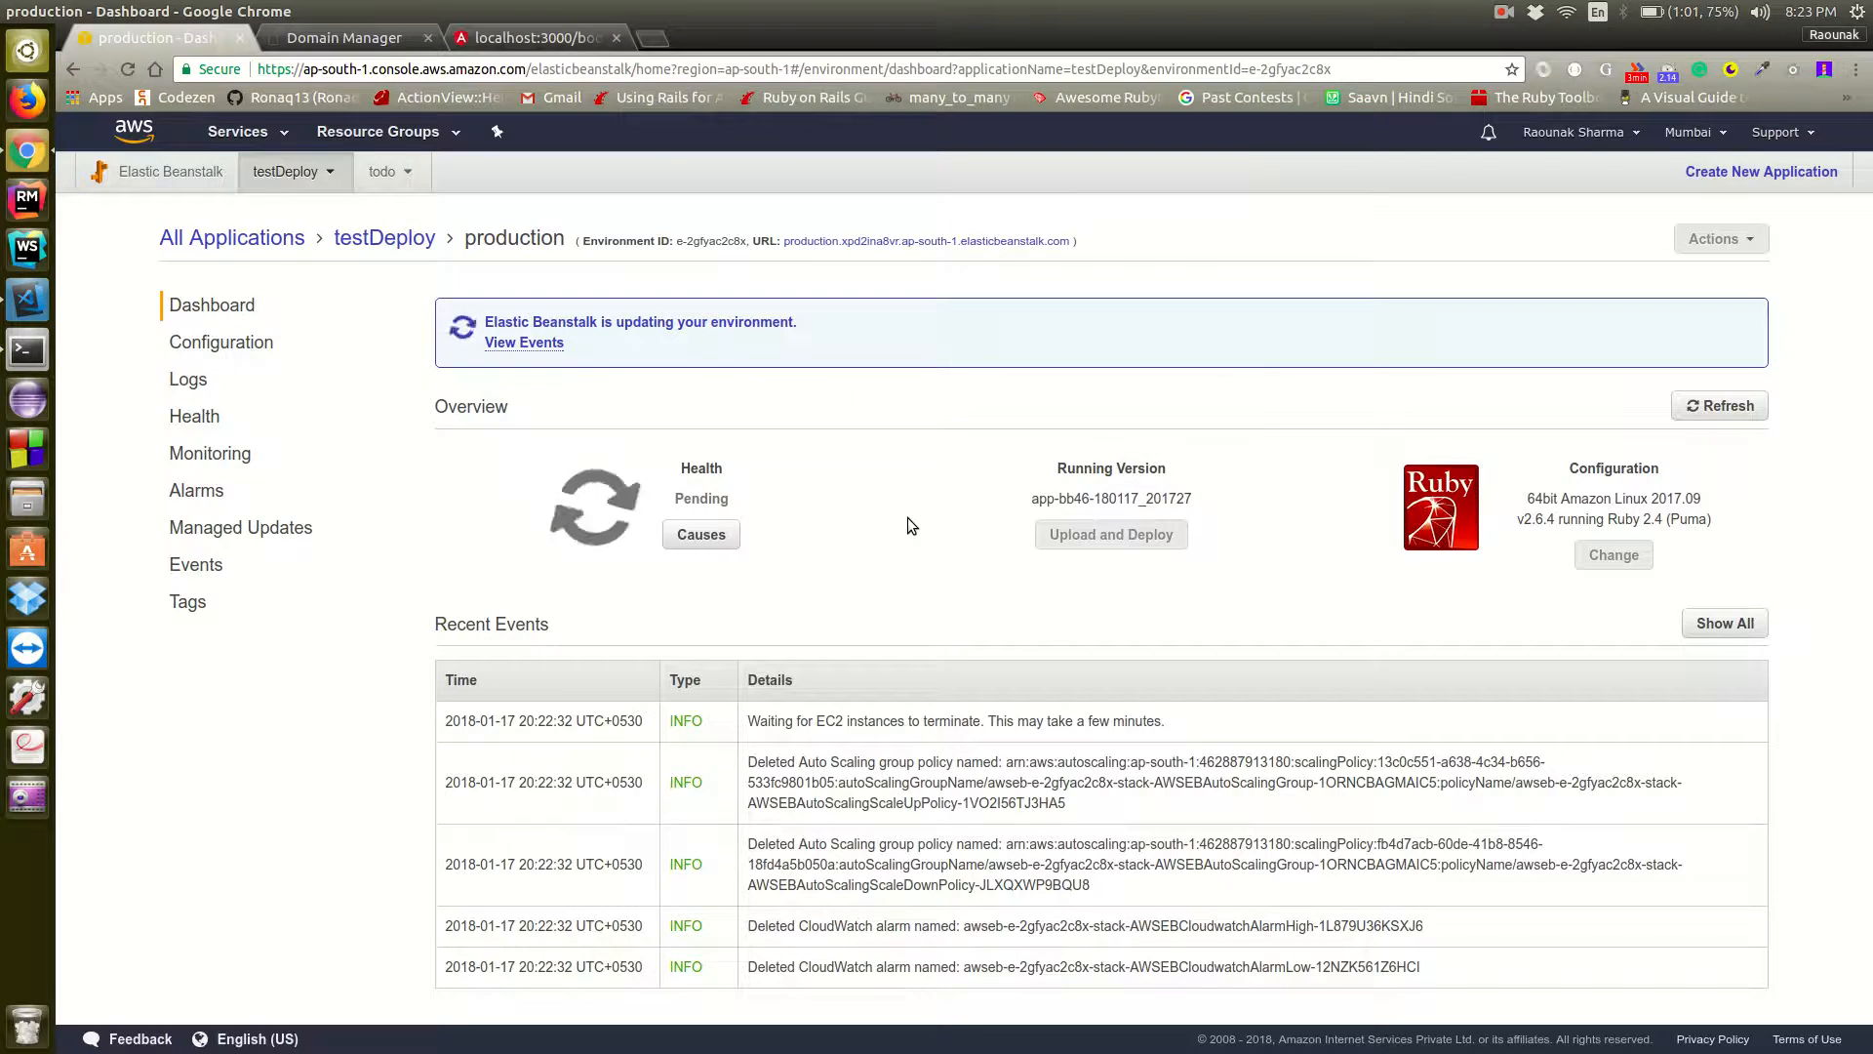
key("alt+Tab")
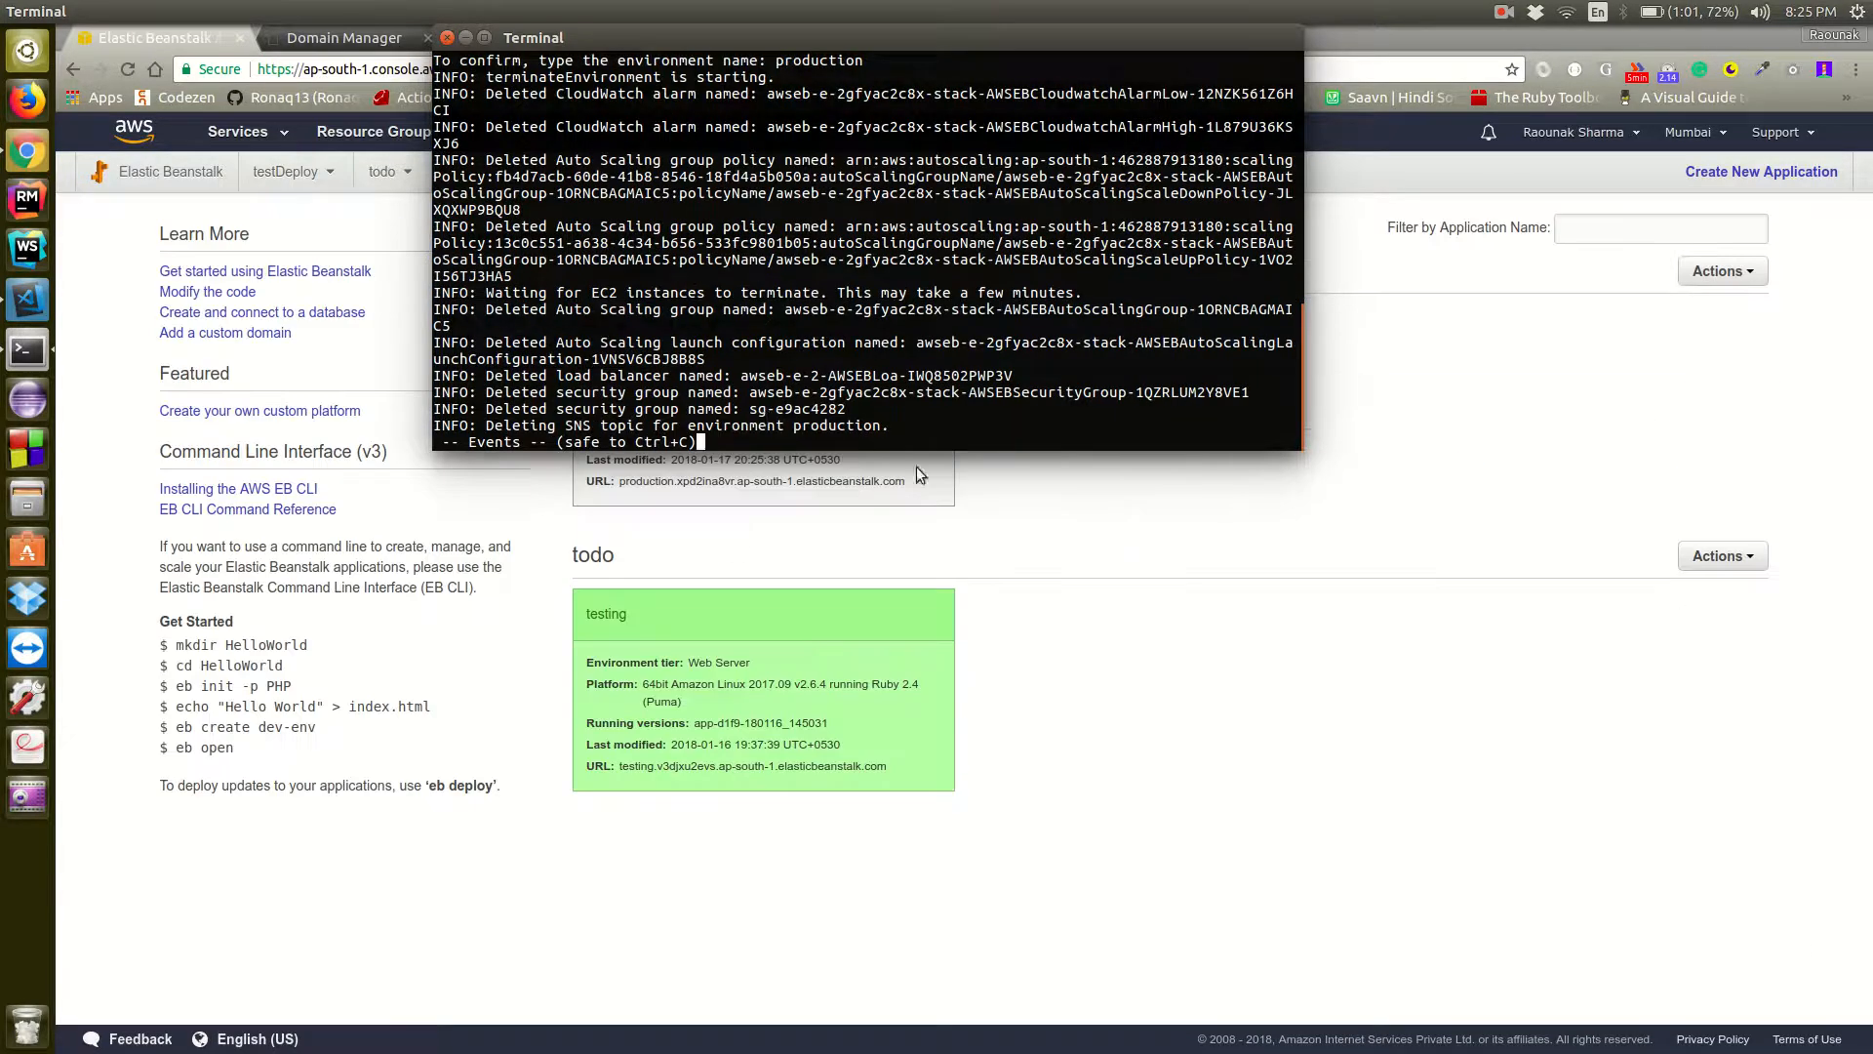
left_click(1348, 476)
key("alt+Tab")
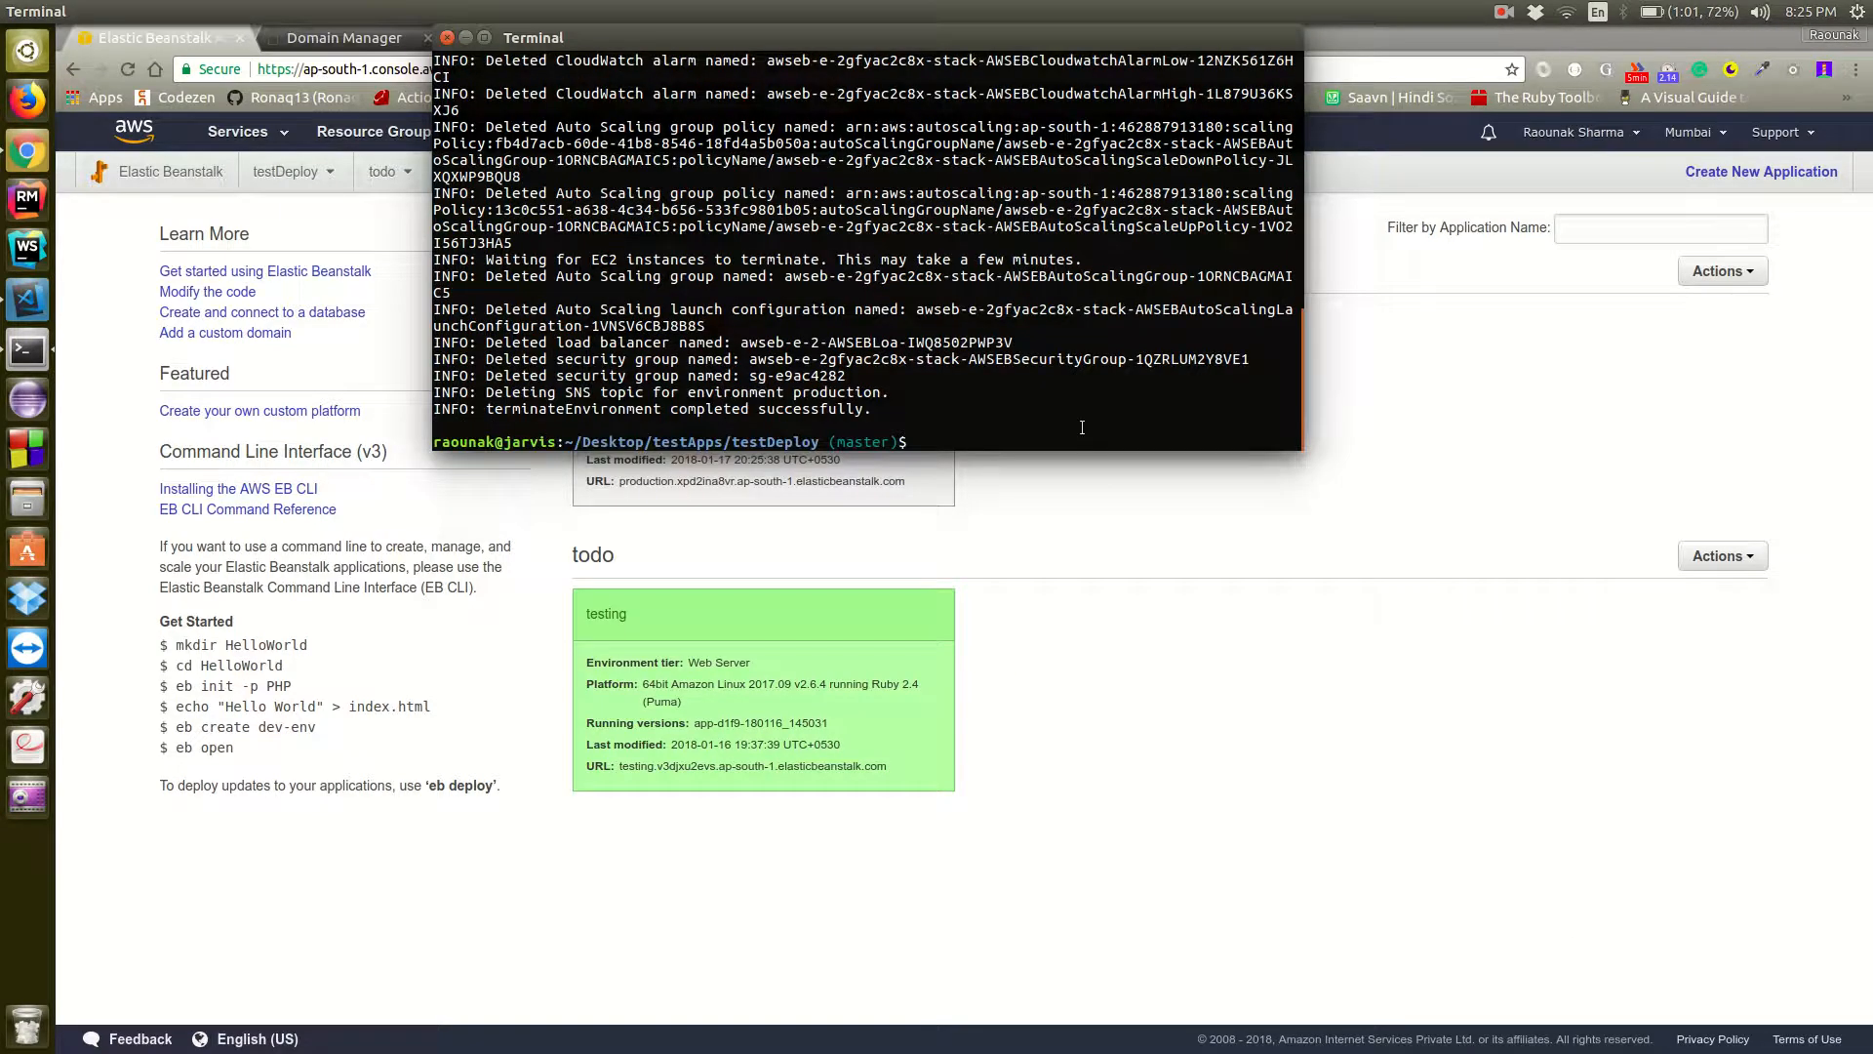
Clear the terminal and create a new Elastic Beanstalk environment with eb create production
type("clear")
key("Return")
type("eb")
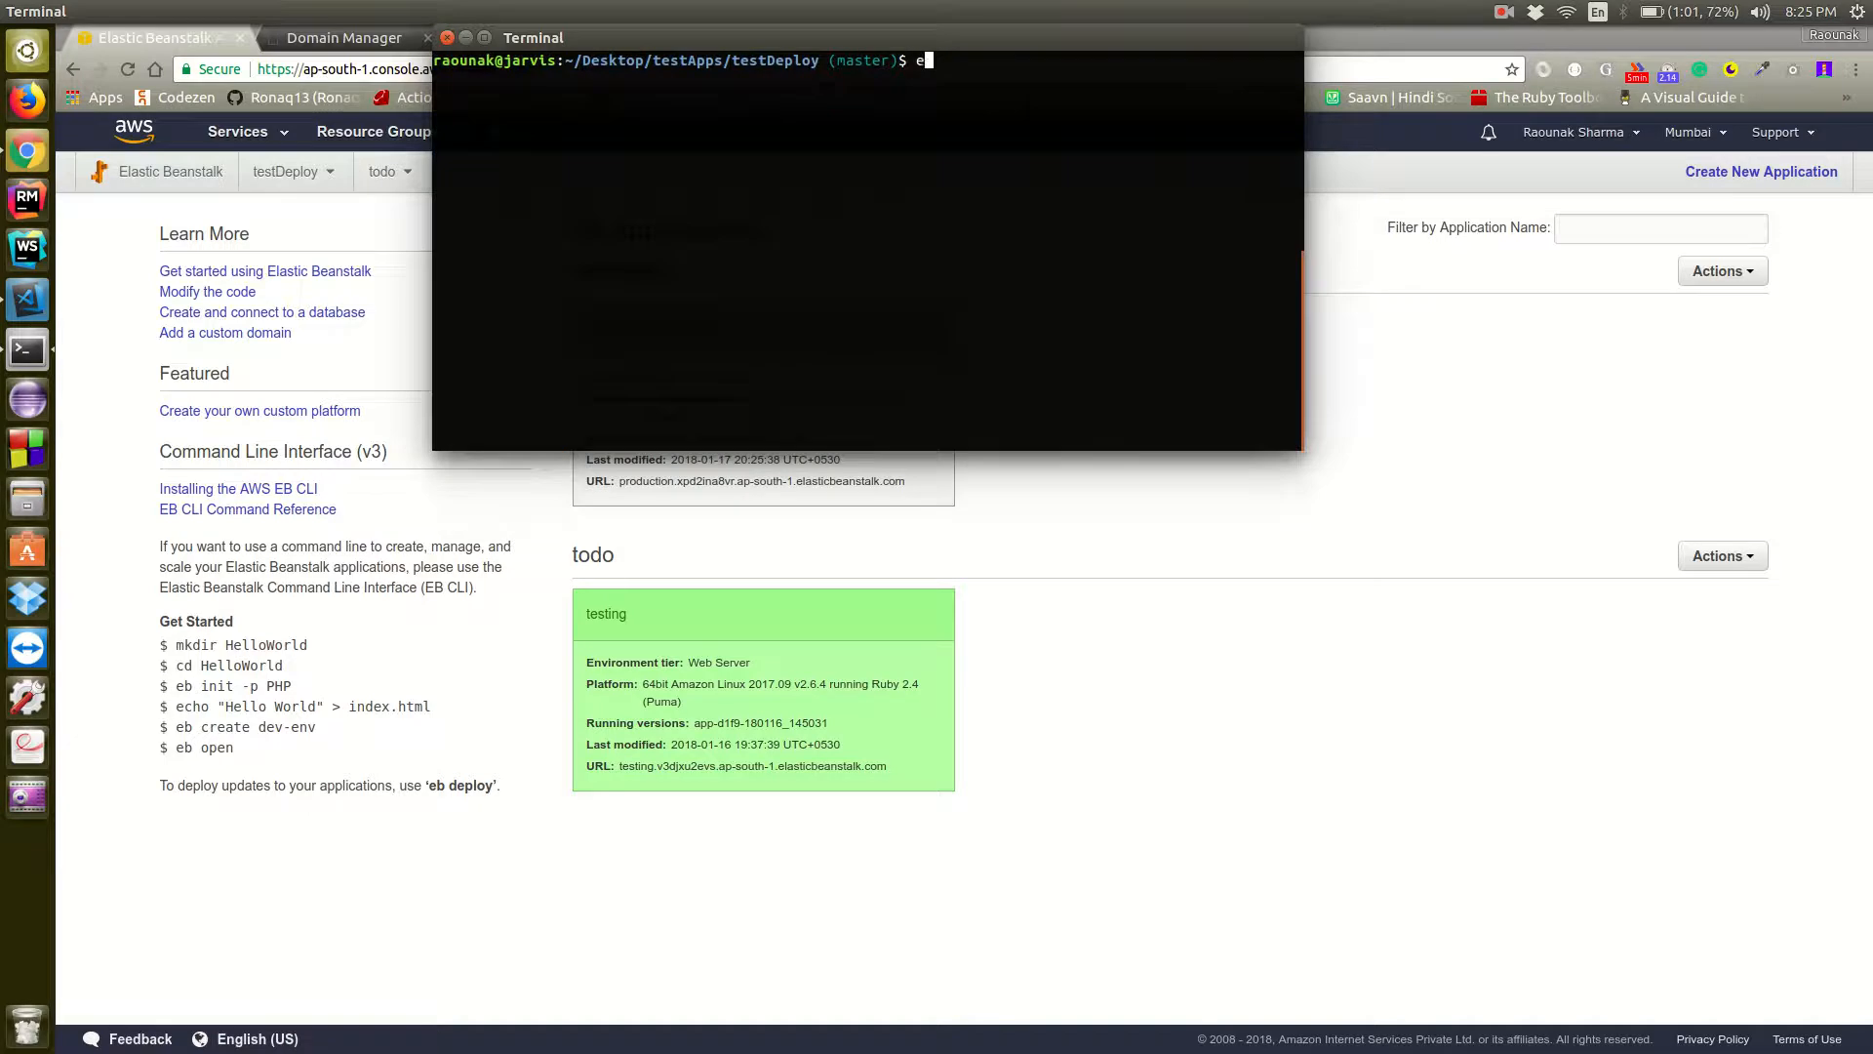
type(" create production")
key("Return")
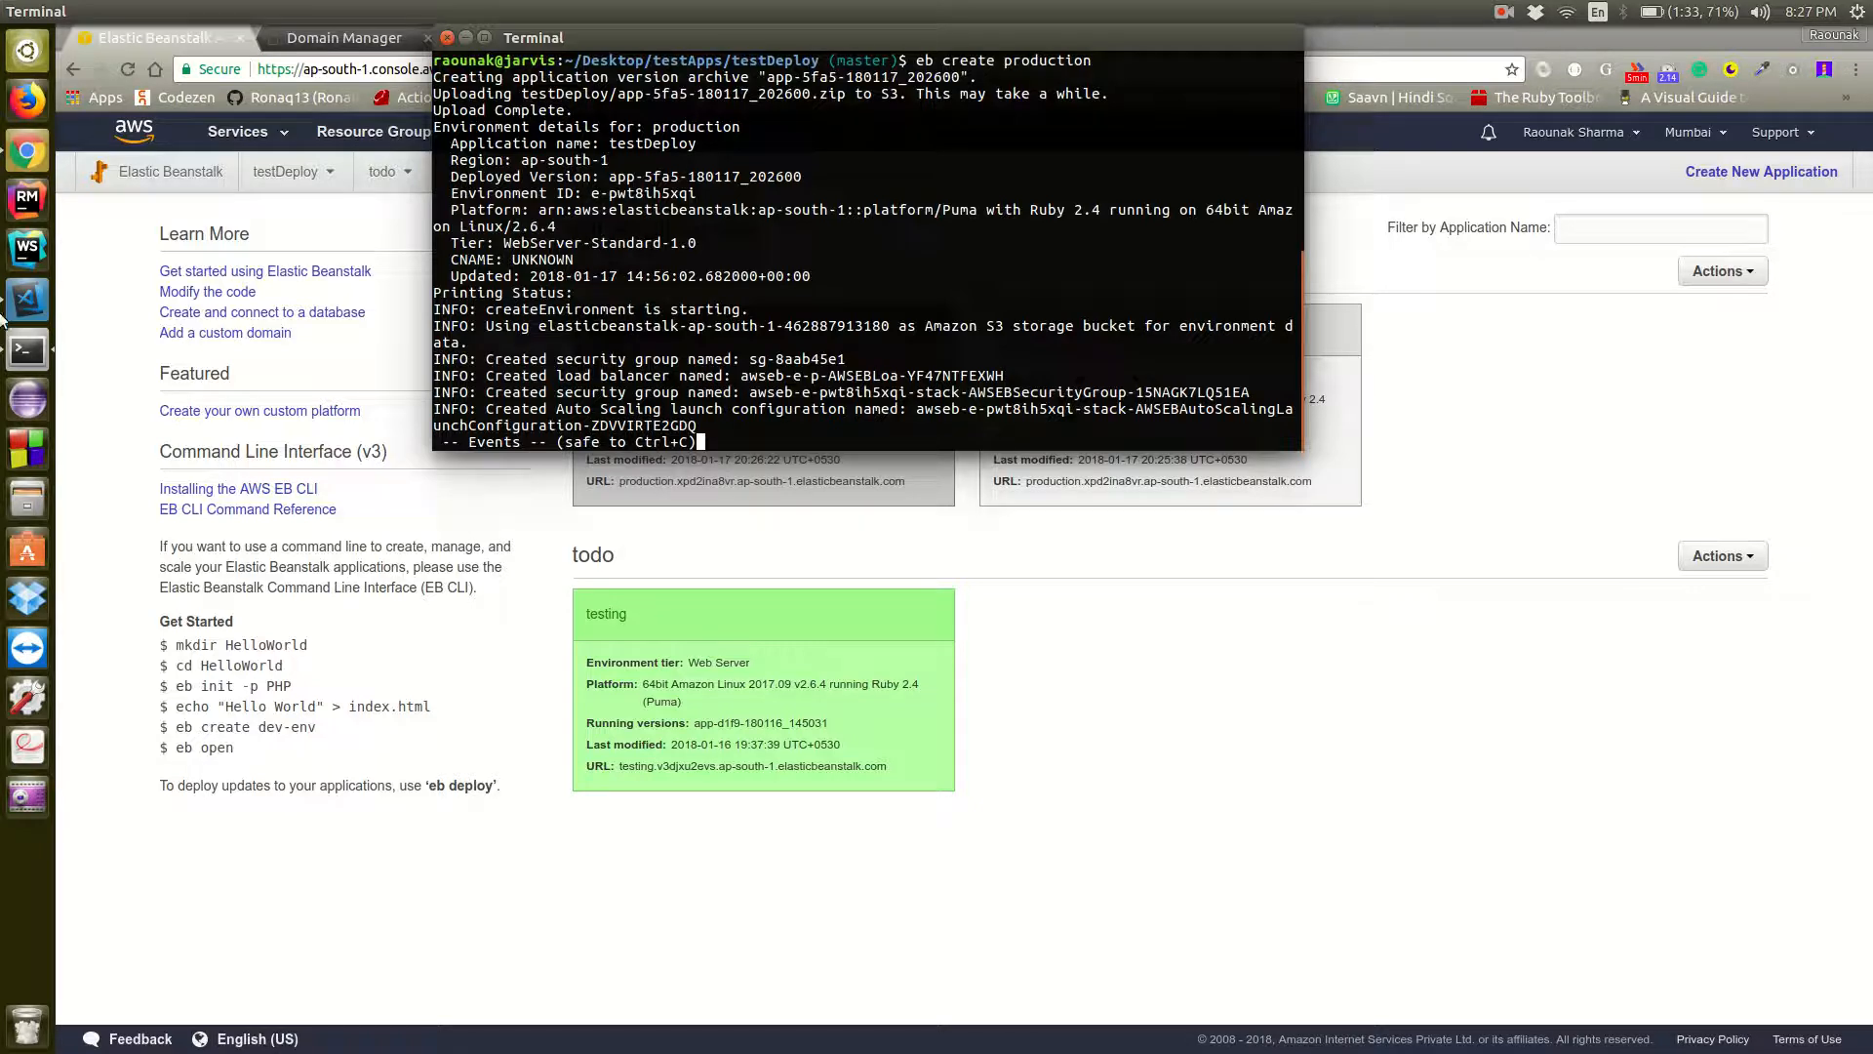
Switch to Visual Studio Code, close puma.rb, and review the production database settings in database.yml before closing it
left_click(28, 301)
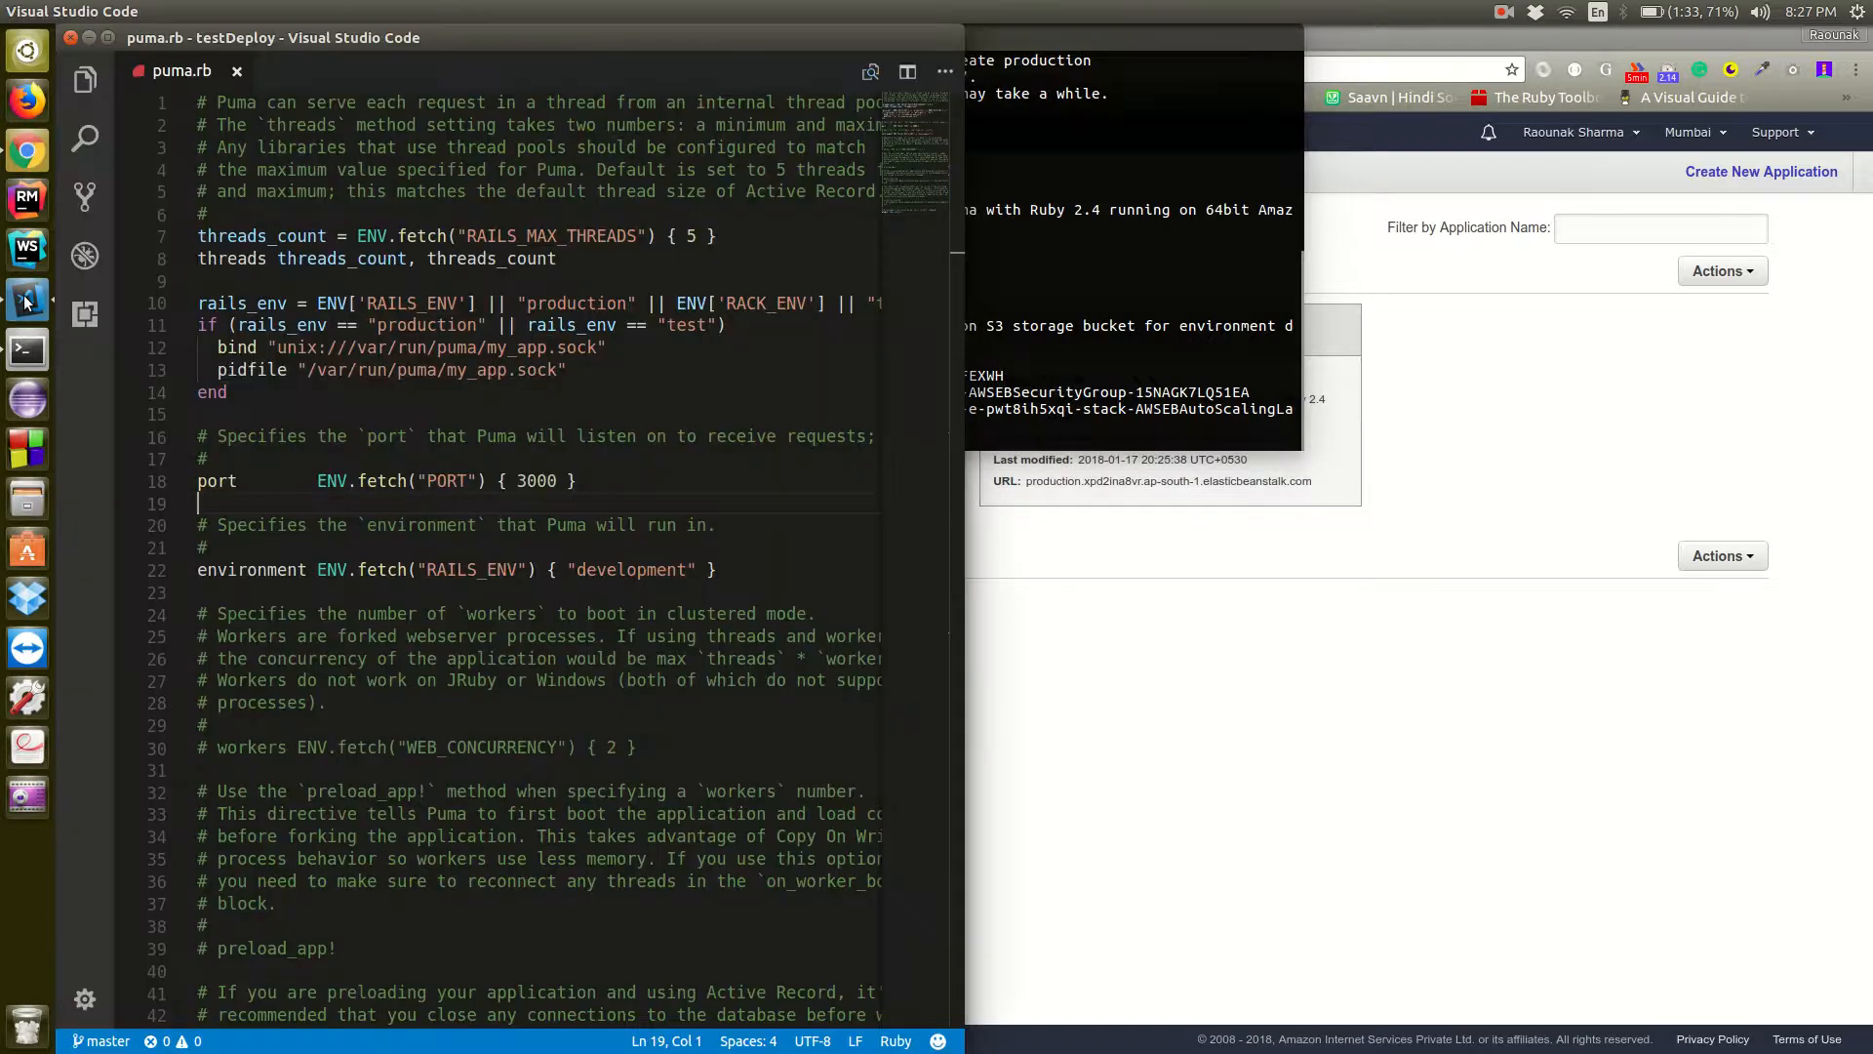
scroll(222, 440, "down", 12)
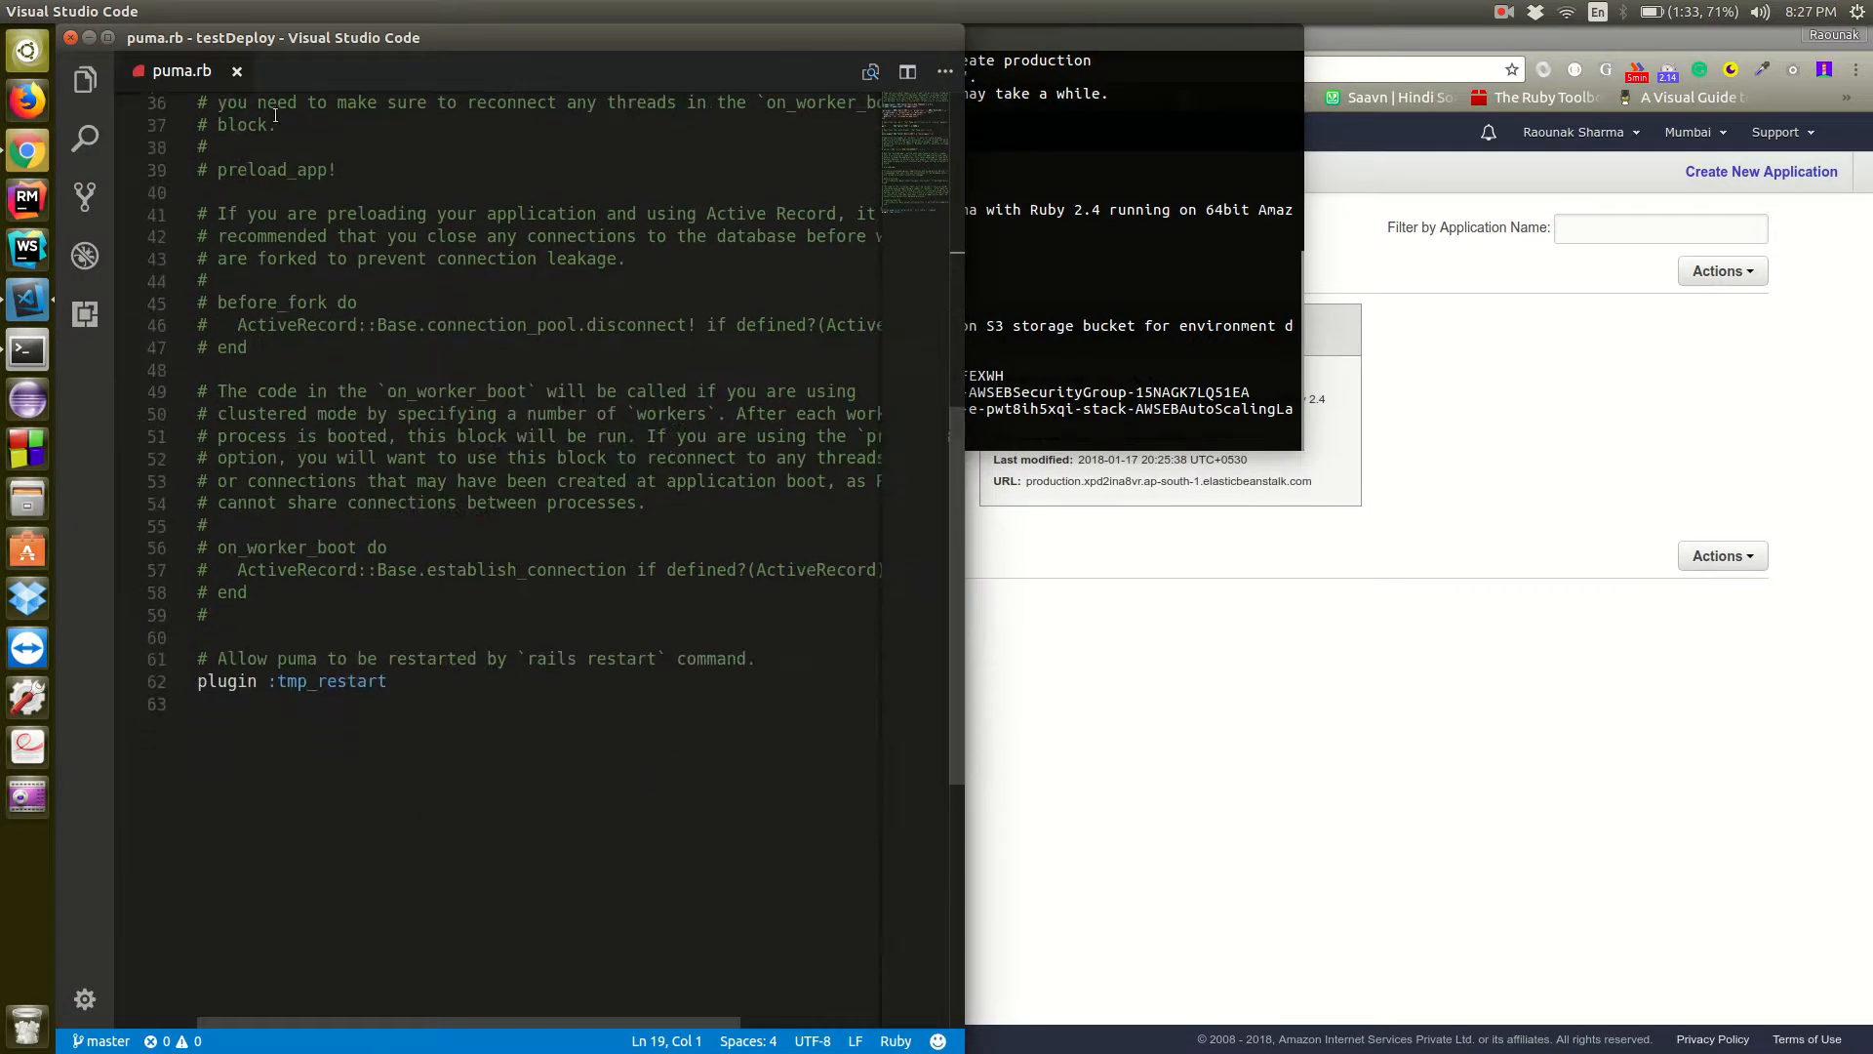
left_click(235, 70)
key("ctrl+p")
type("data")
key("Return")
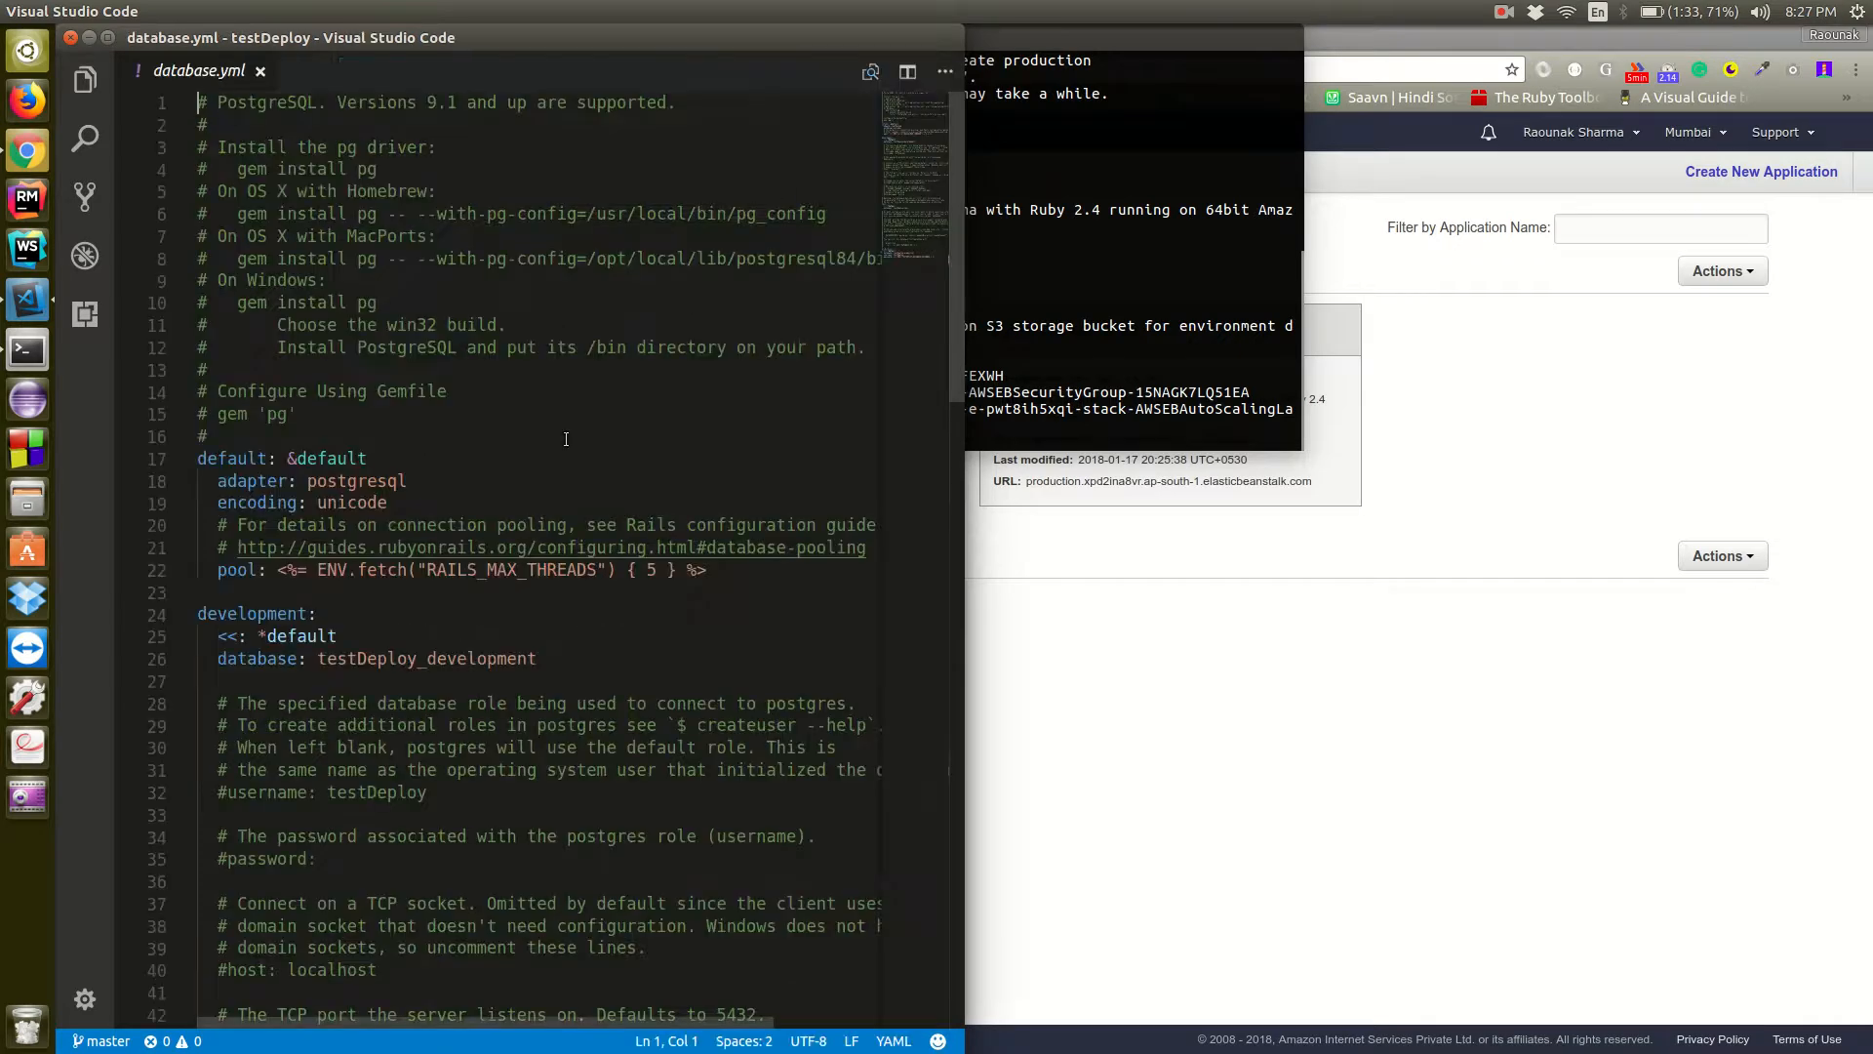
scroll(566, 439, "down", 20)
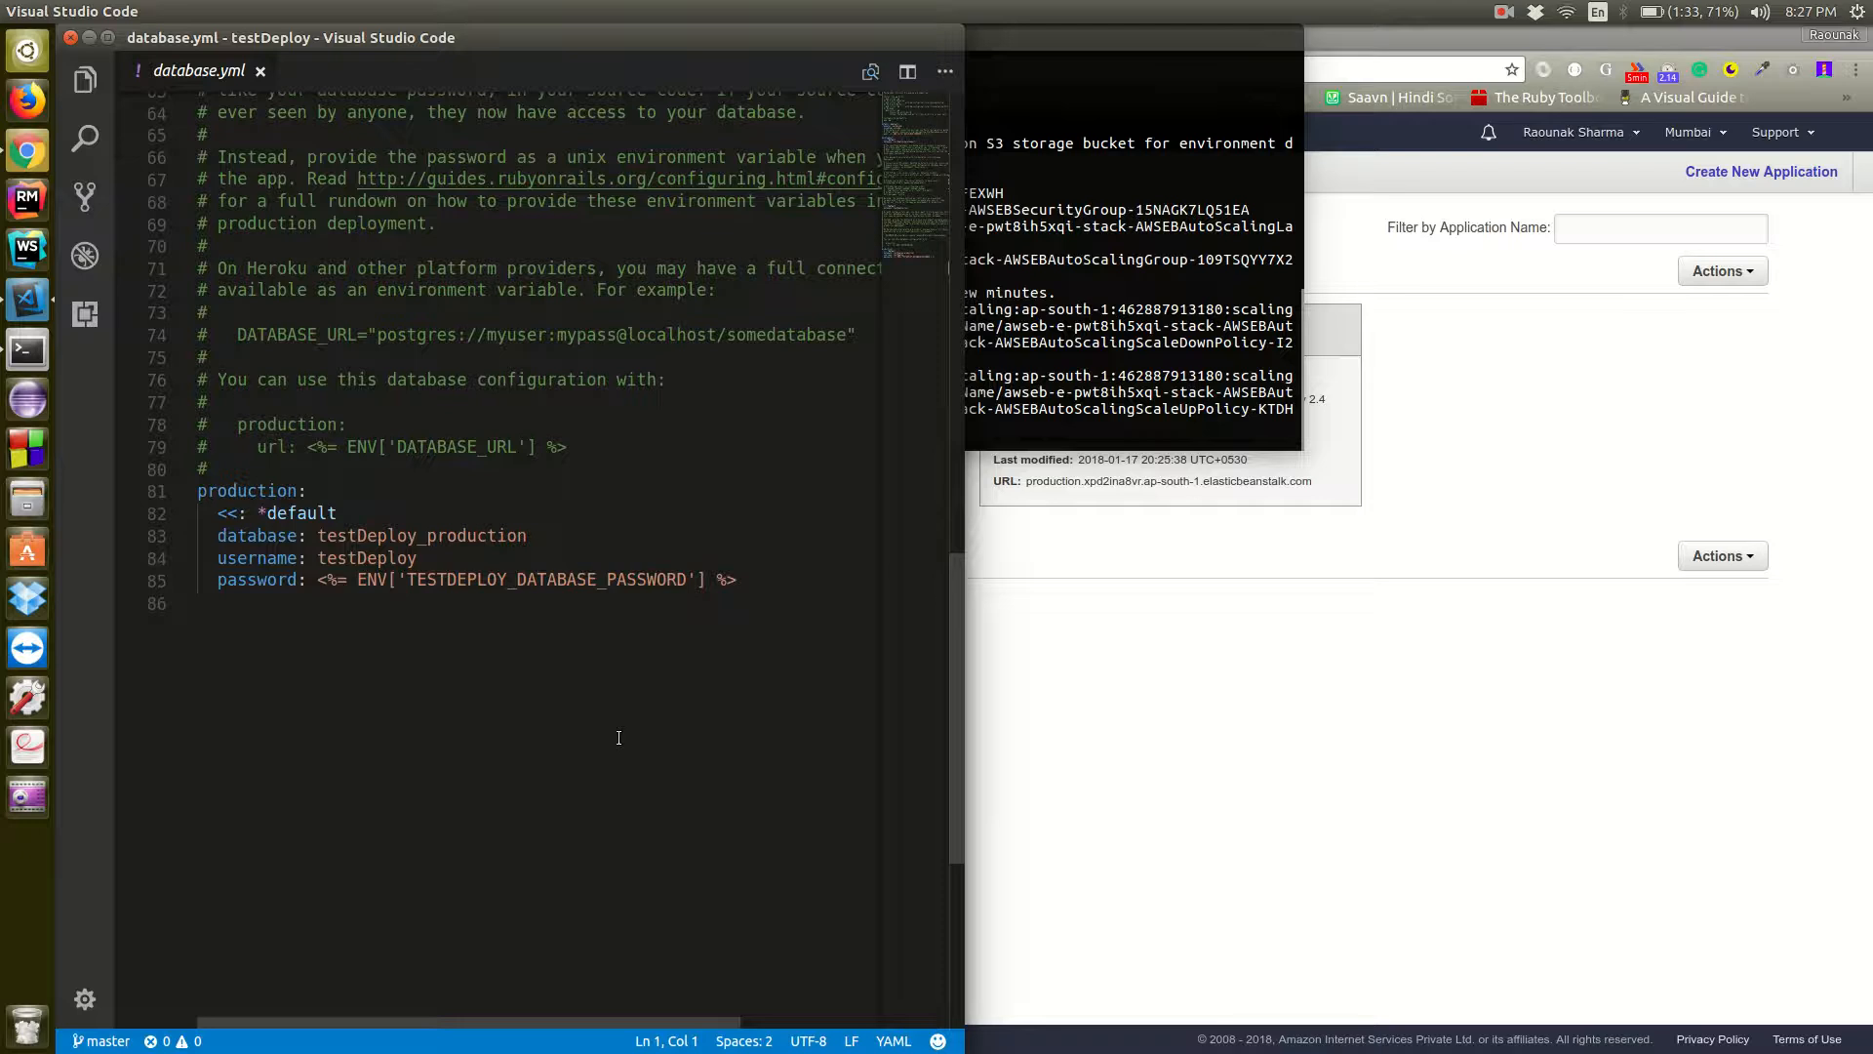
scroll(618, 738, "up", 20)
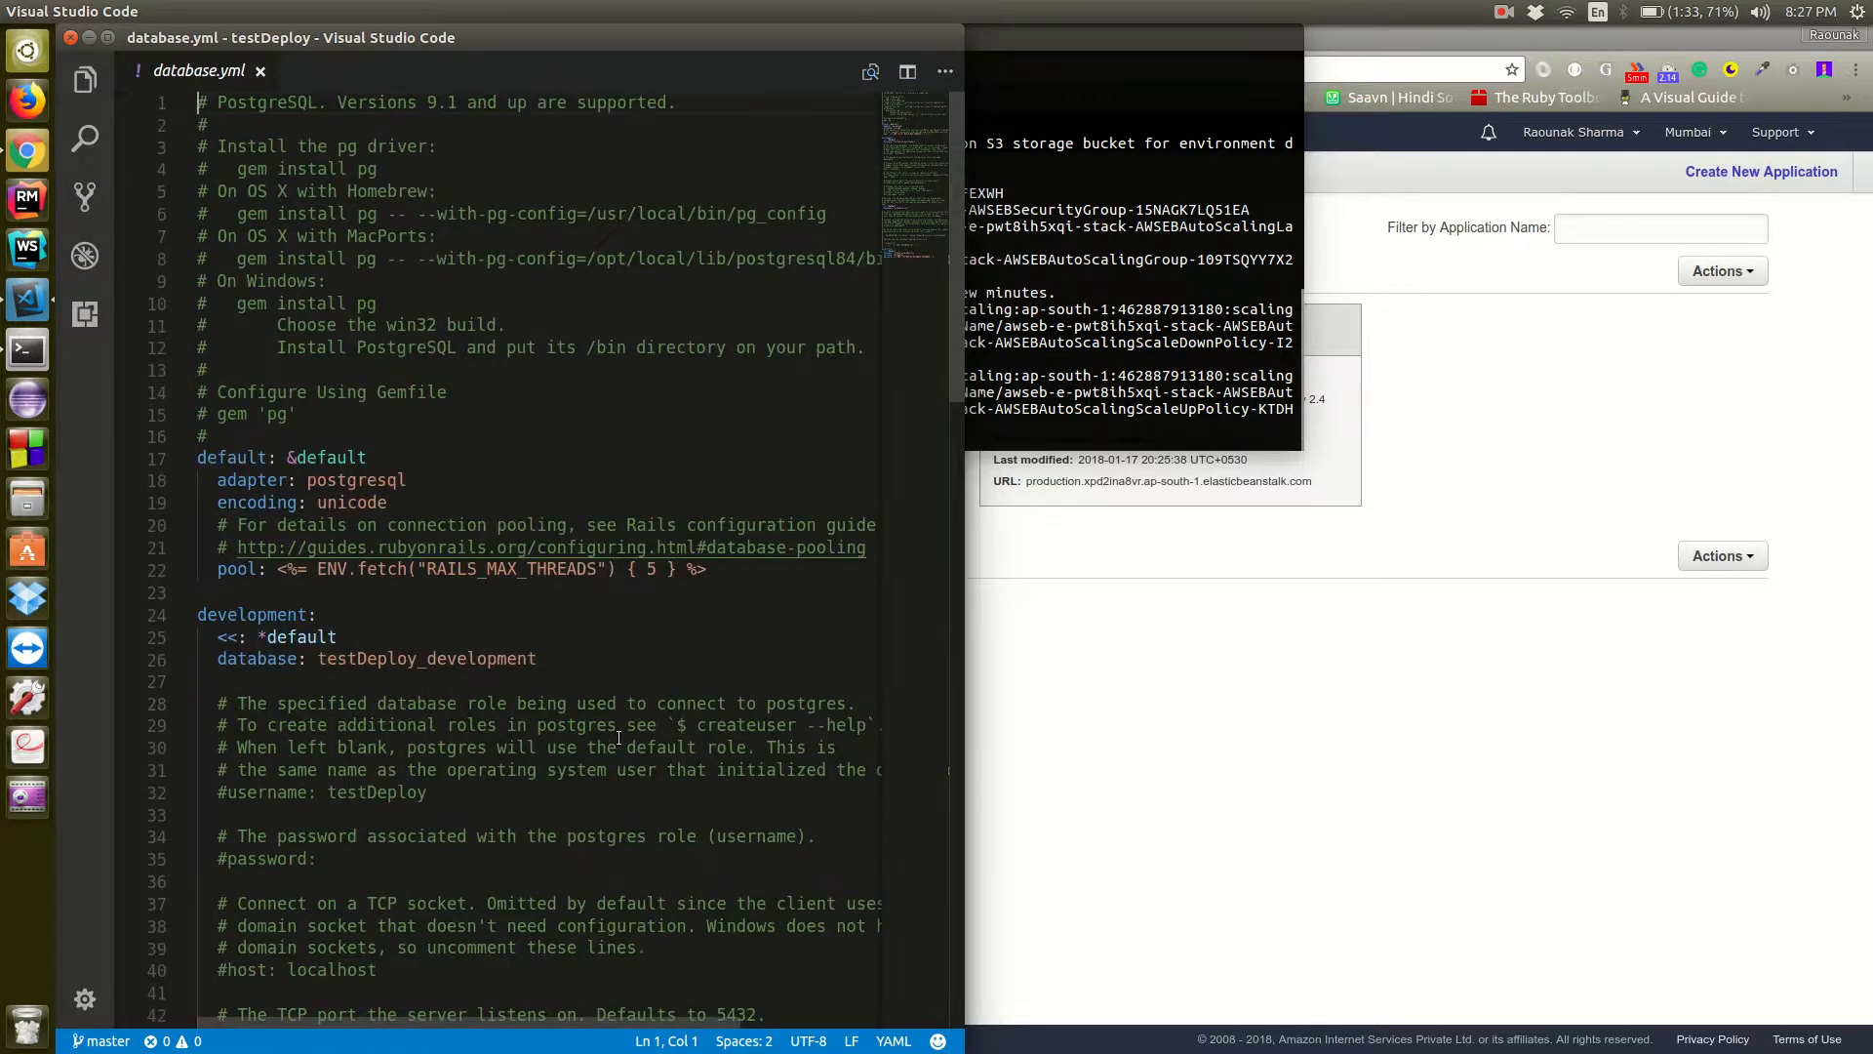
left_click(261, 73)
Open config/application.rb by file name, review its application configuration, and close it
key("ctrl+p")
type("applicat")
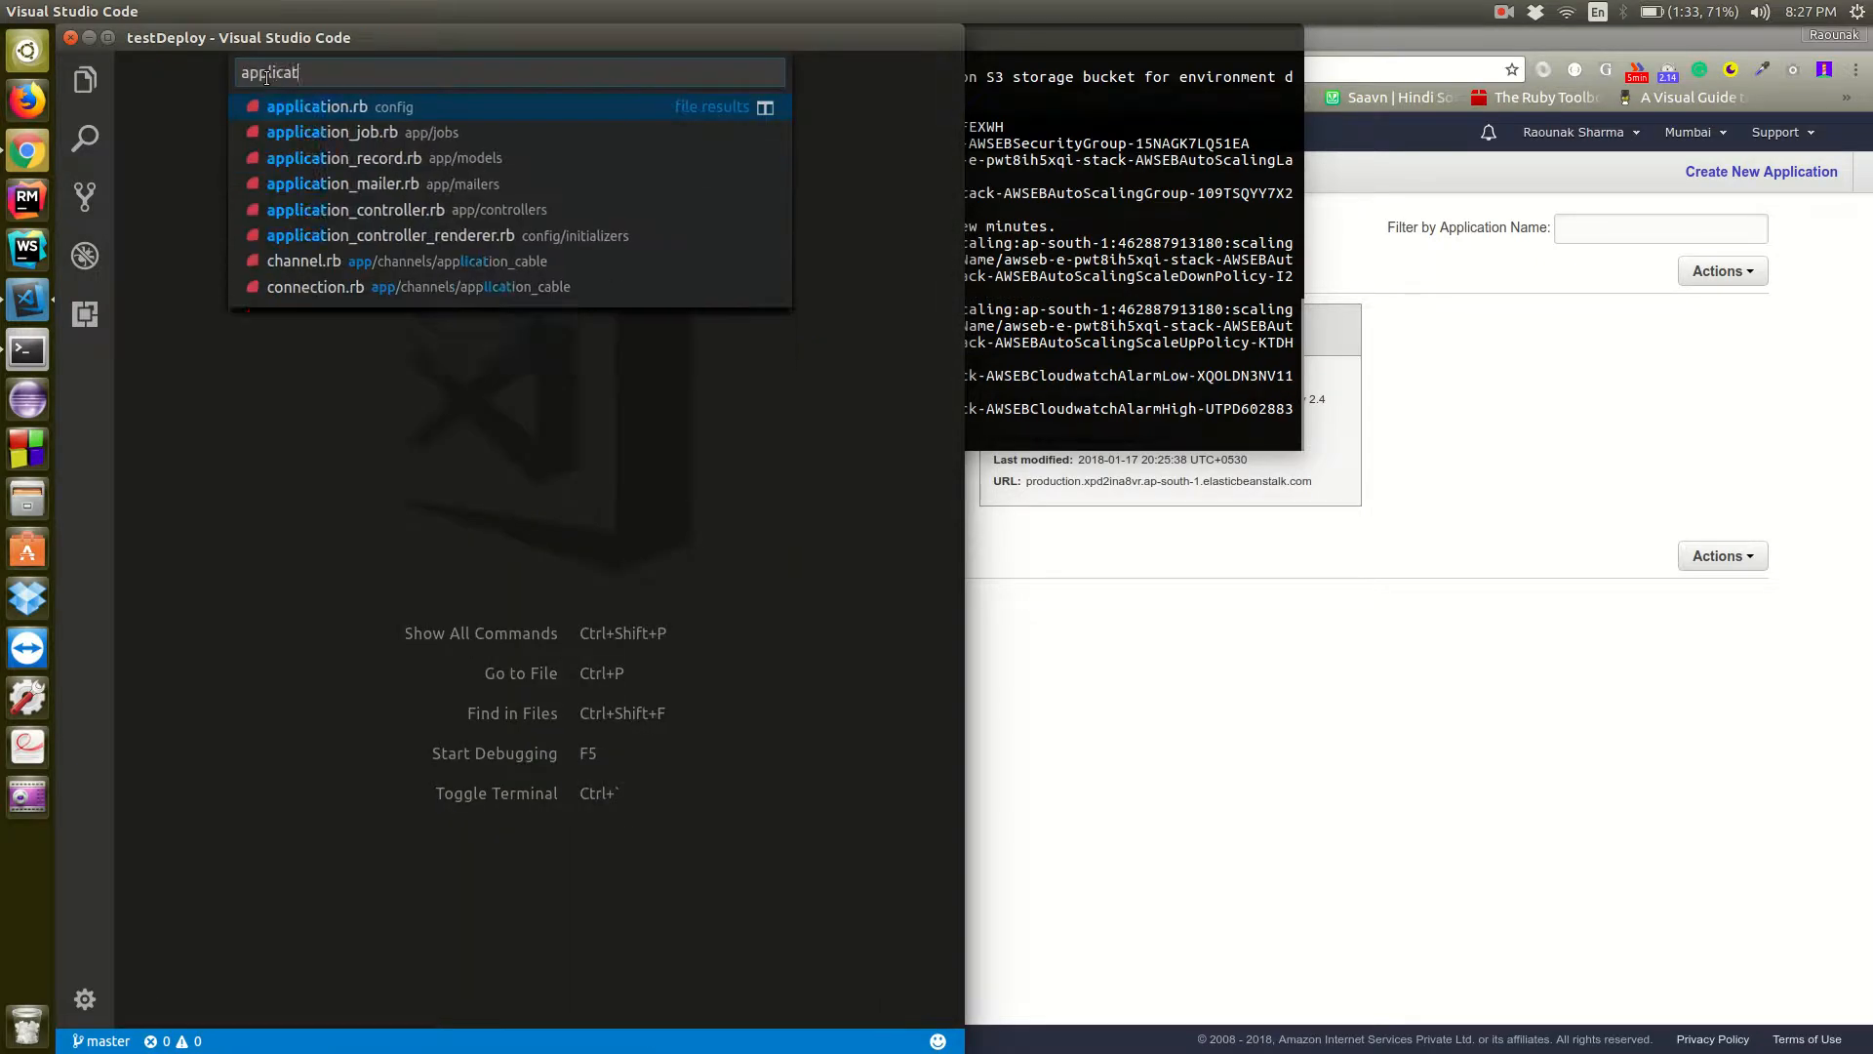
key("Return")
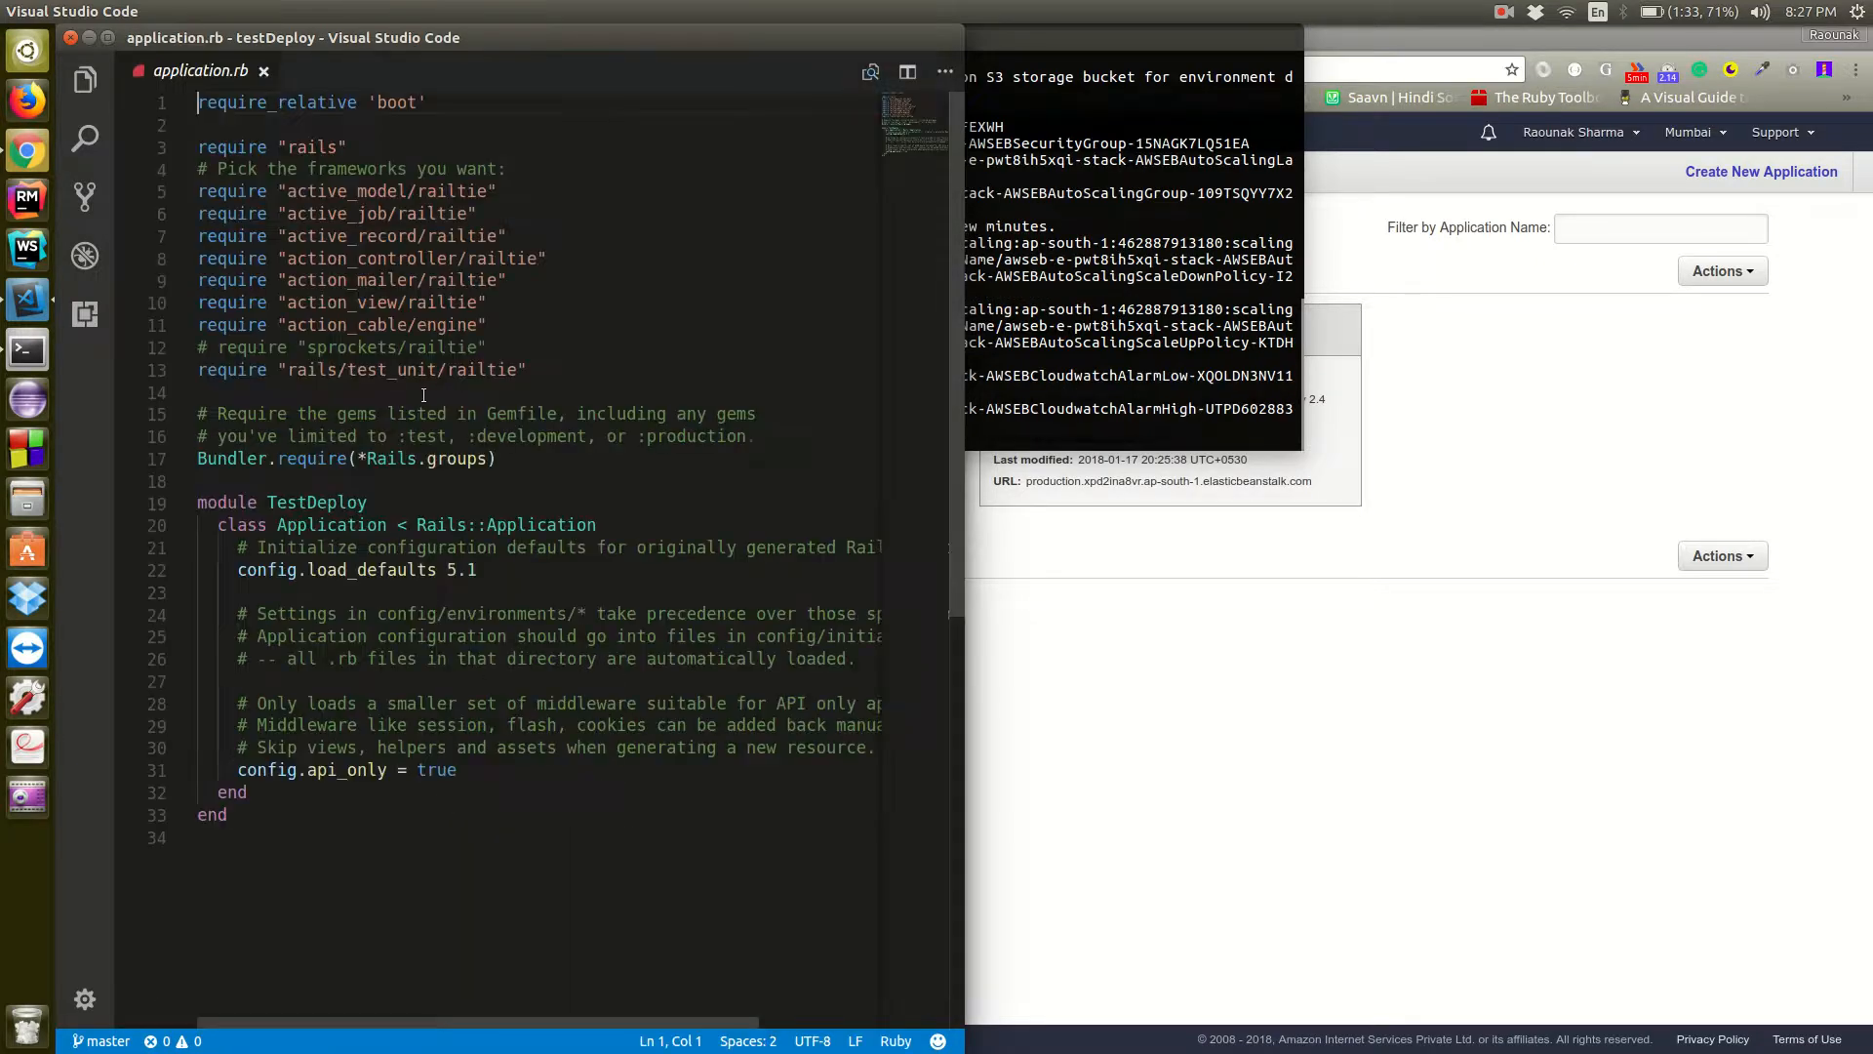
left_click(264, 70)
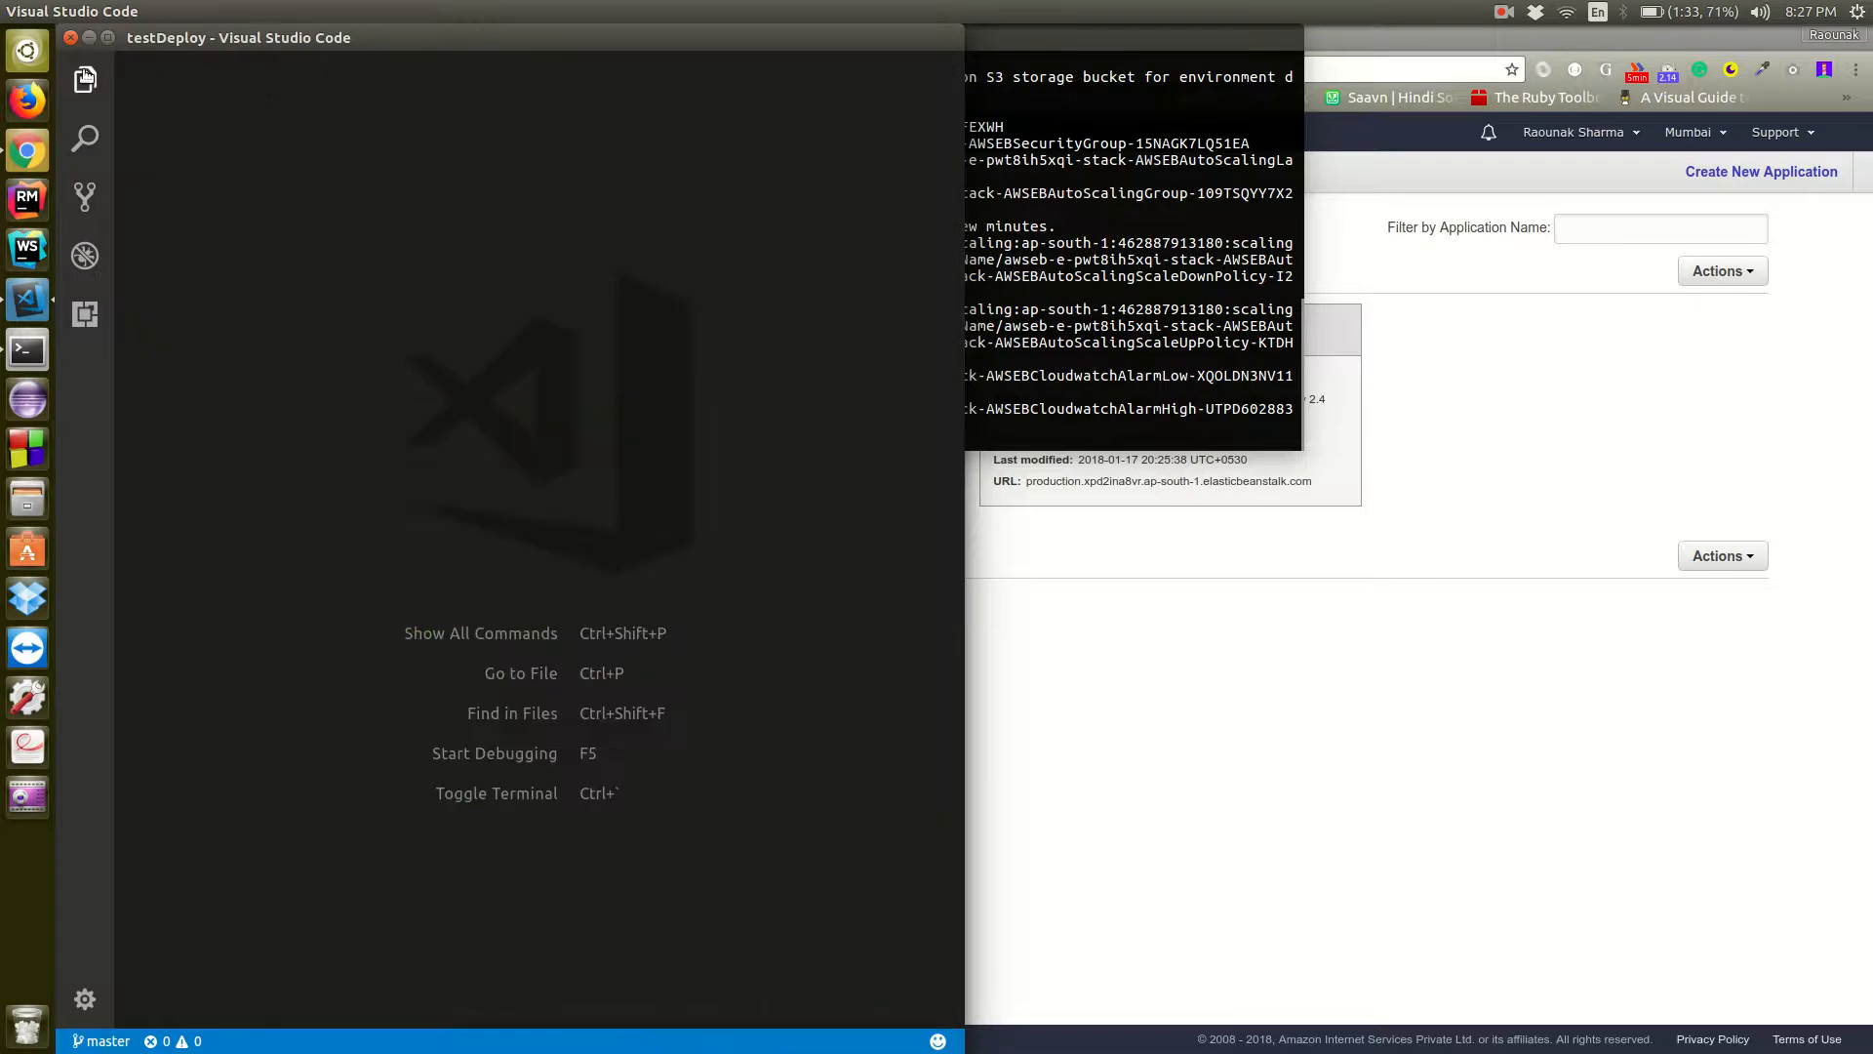
Browse the project's config folder, check the initializers, and reopen application.rb for a brief look before closing it
left_click(85, 80)
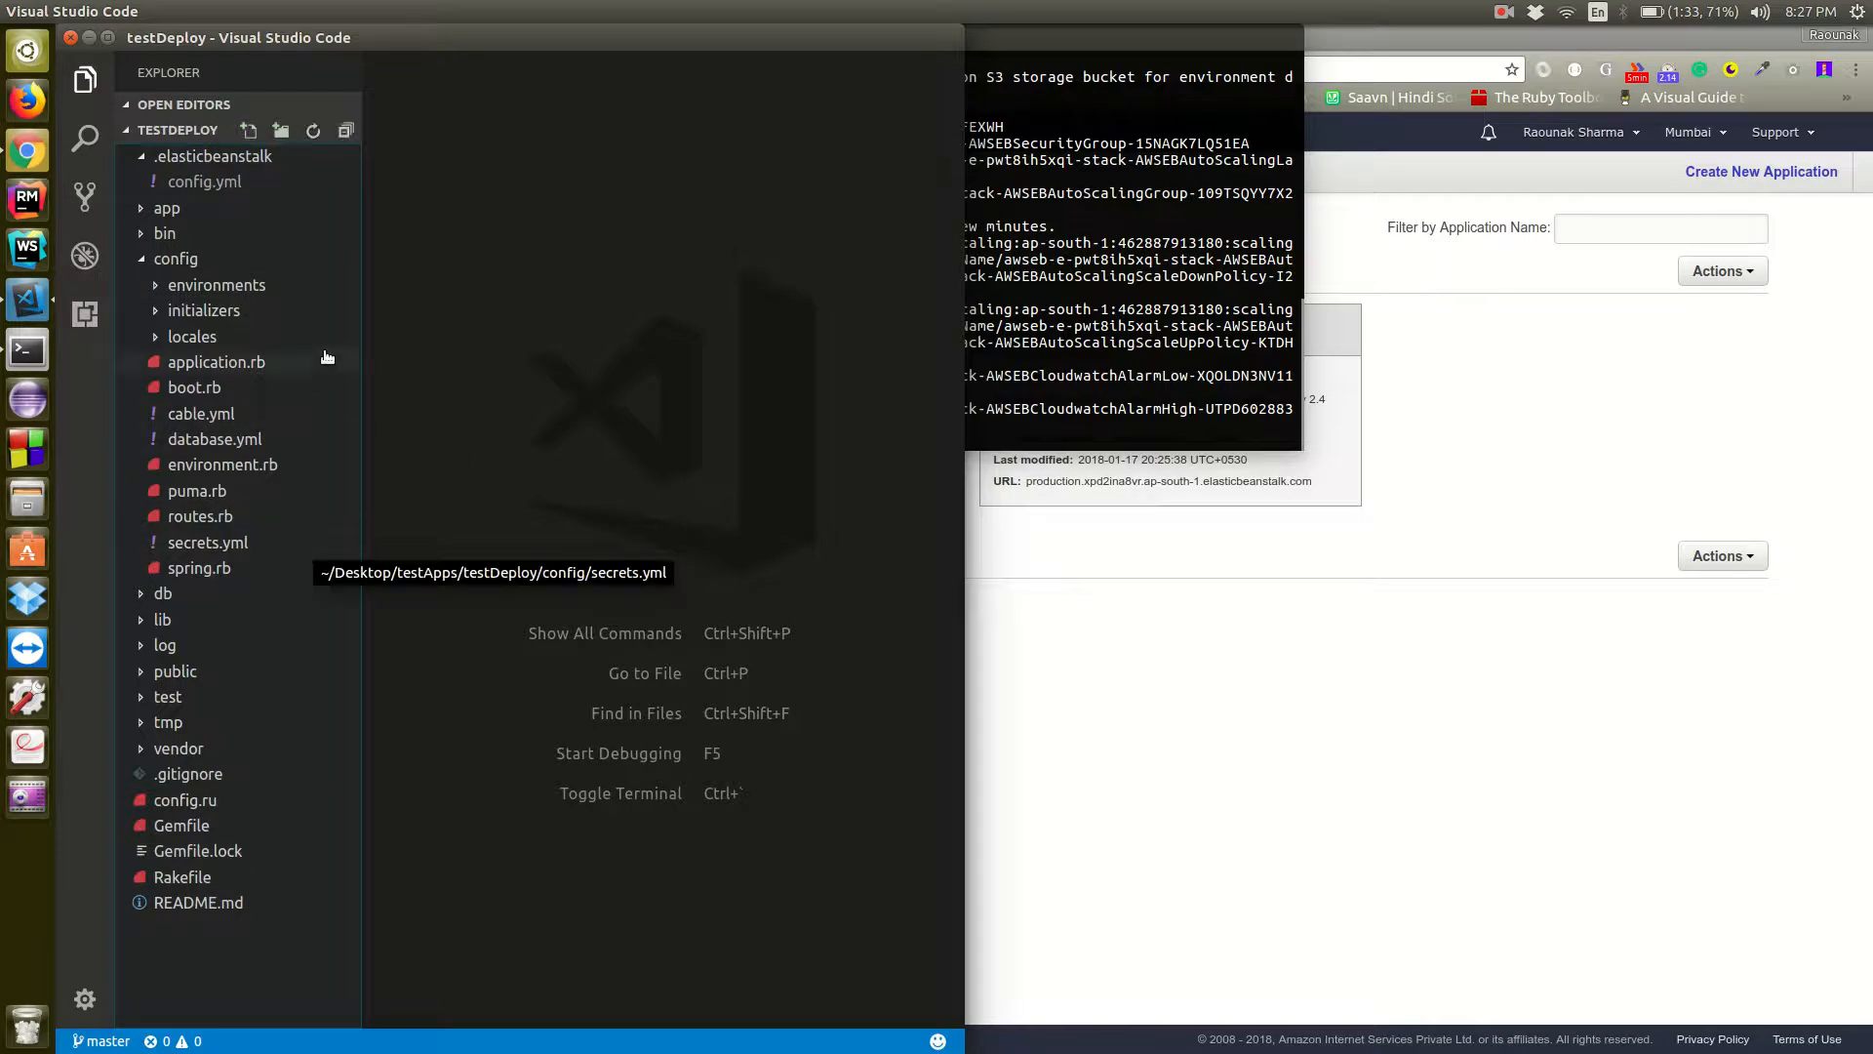
left_click(267, 314)
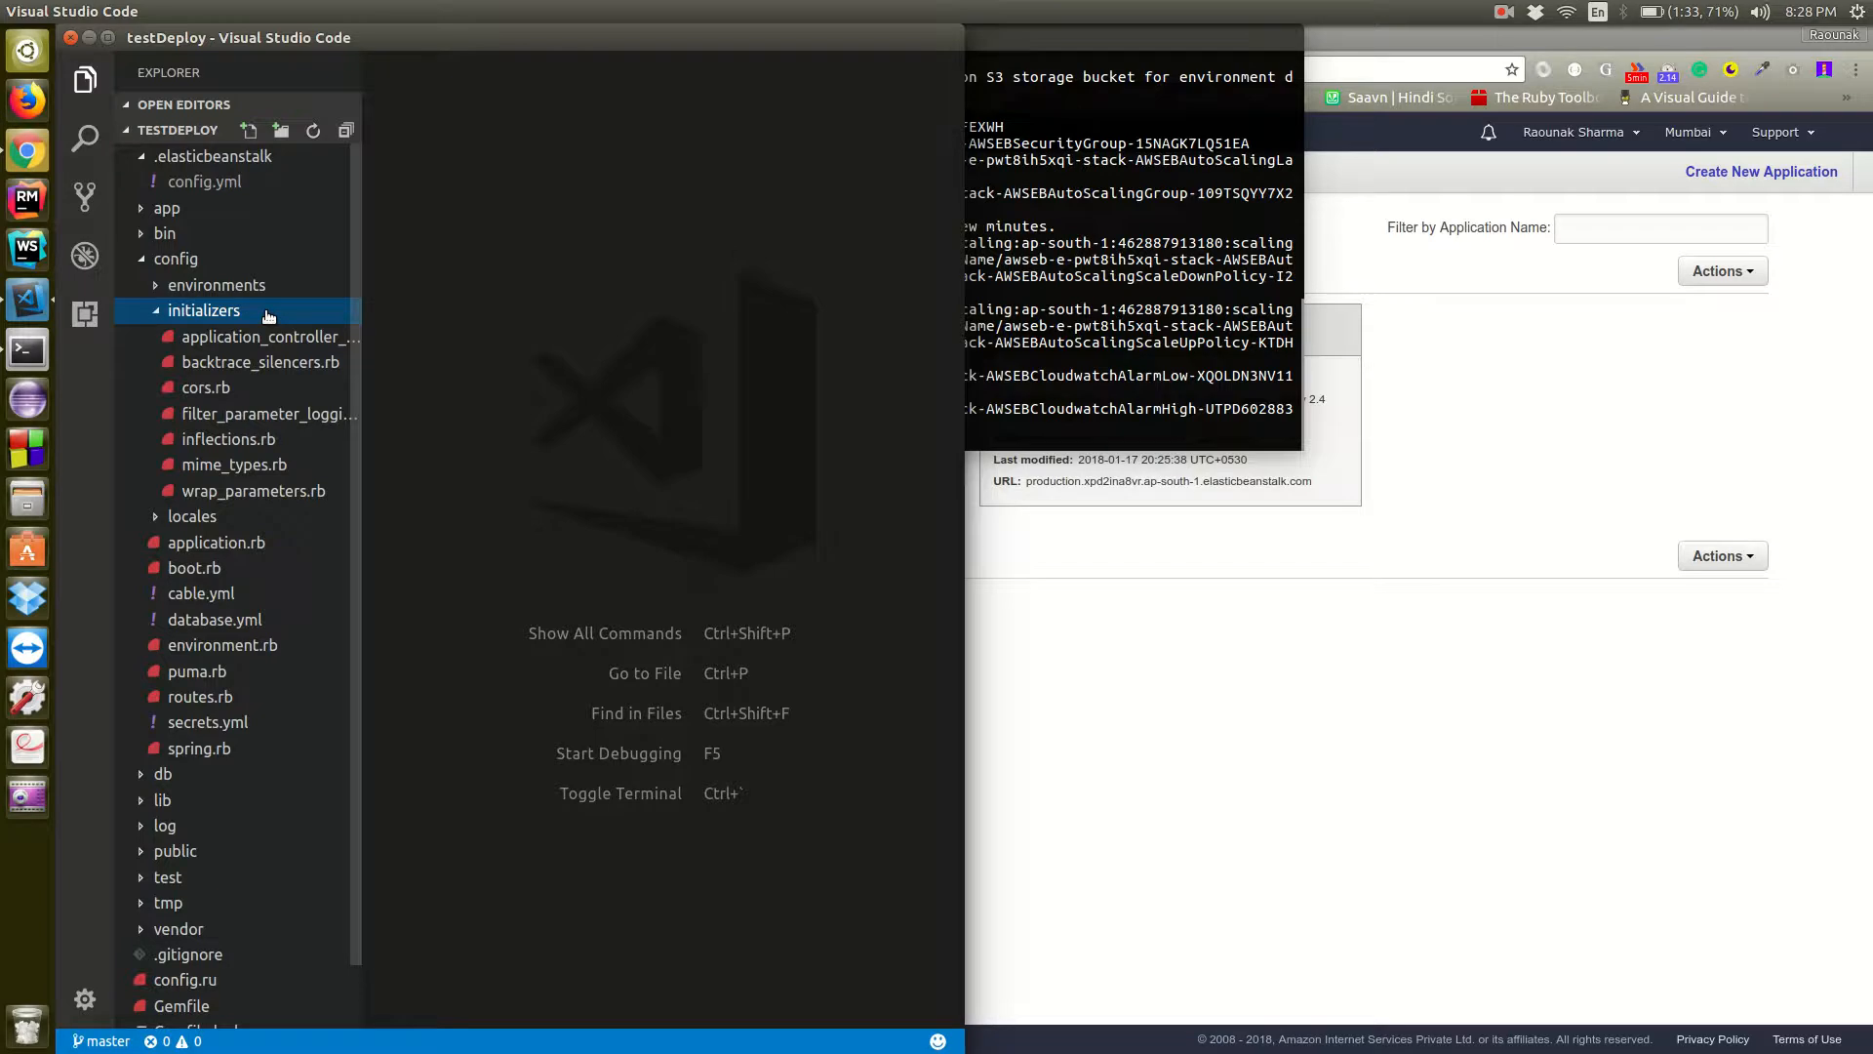
left_click(268, 314)
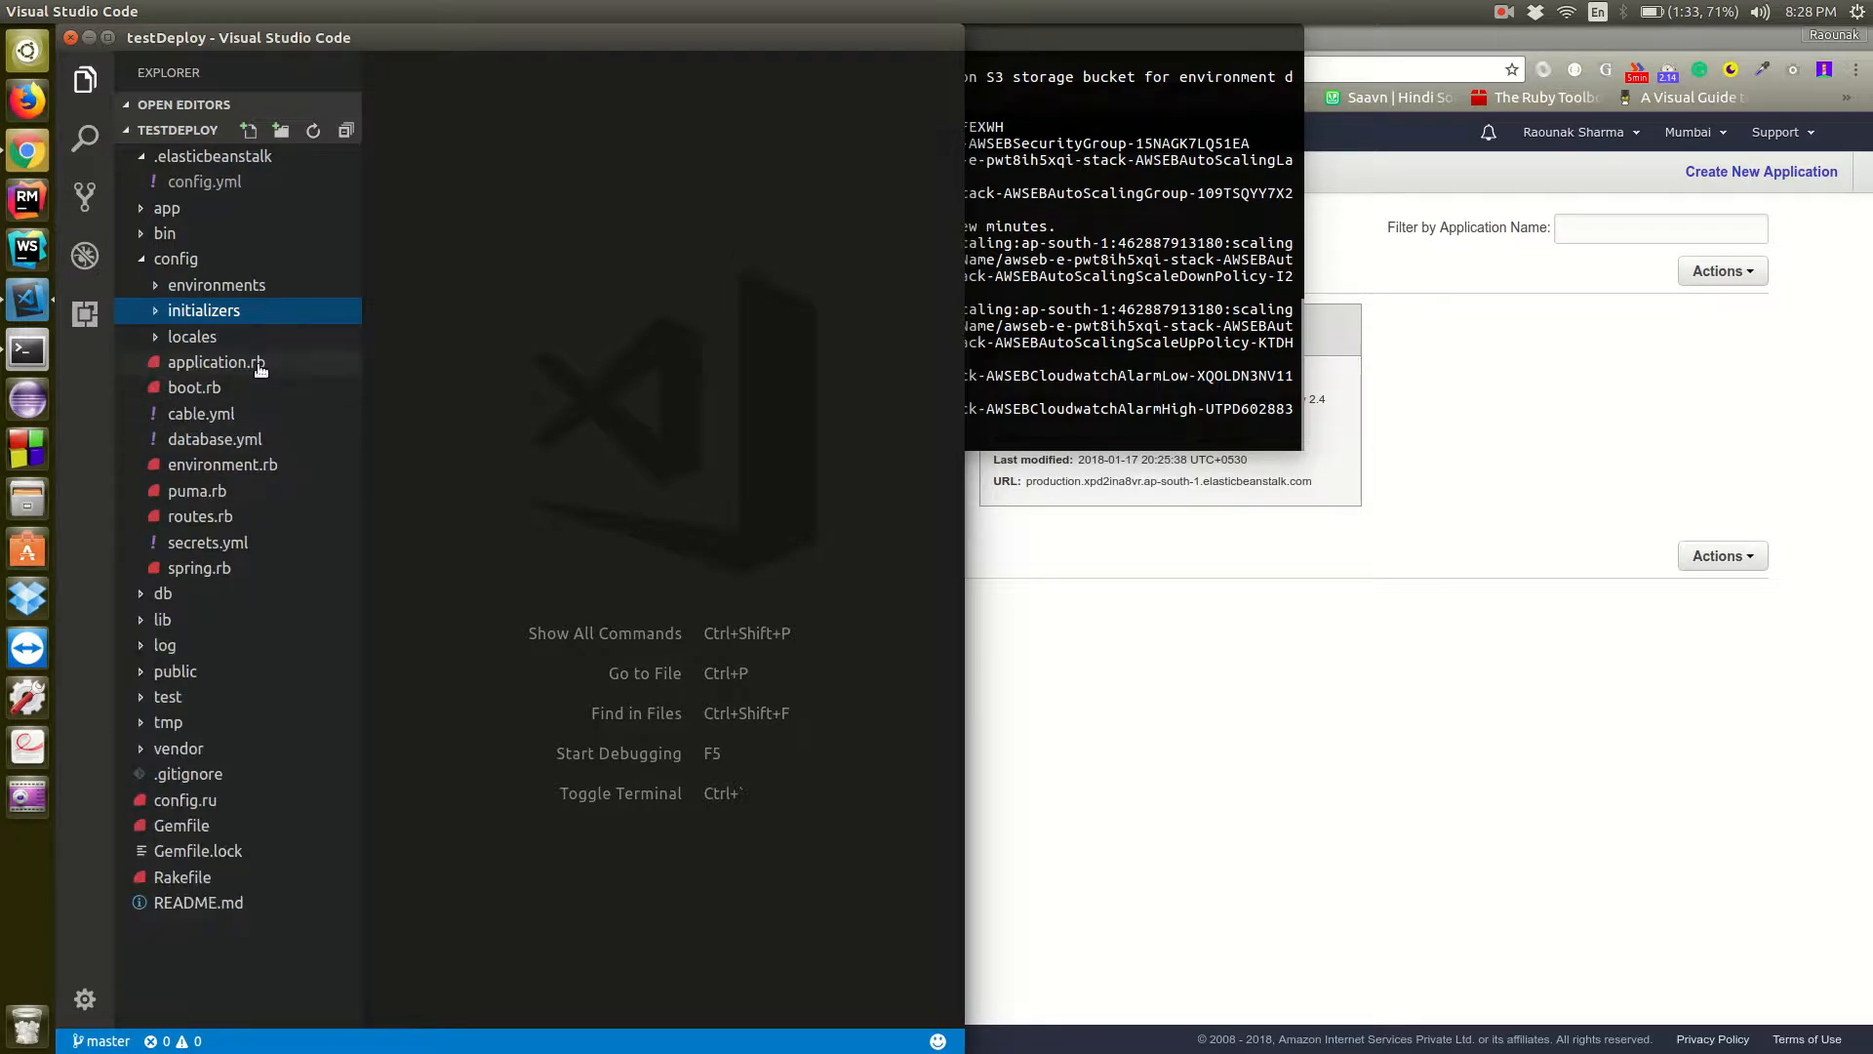
left_click(261, 363)
double_click(261, 363)
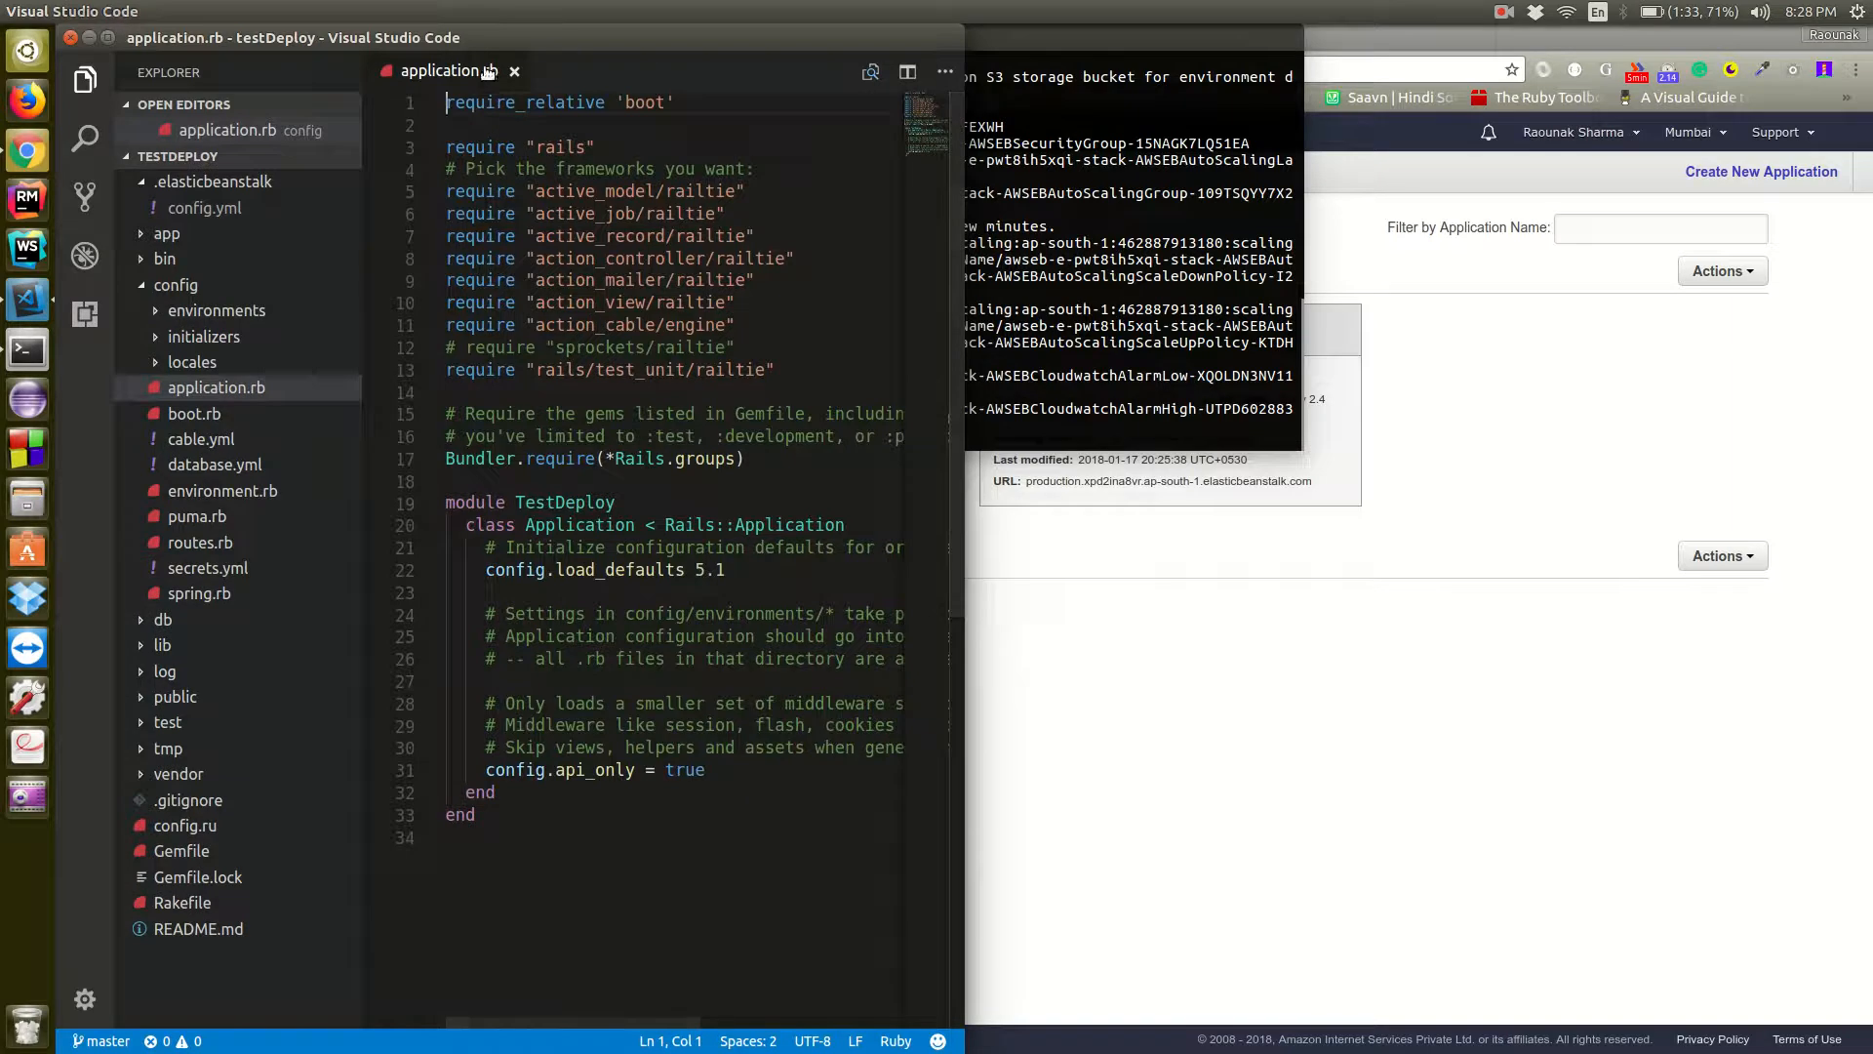
left_click(511, 71)
Search the project for SECRET_KEY and examine the production secret_key_base entry in secrets.yml with the sidebar hidden
key("ctrl+shift+f")
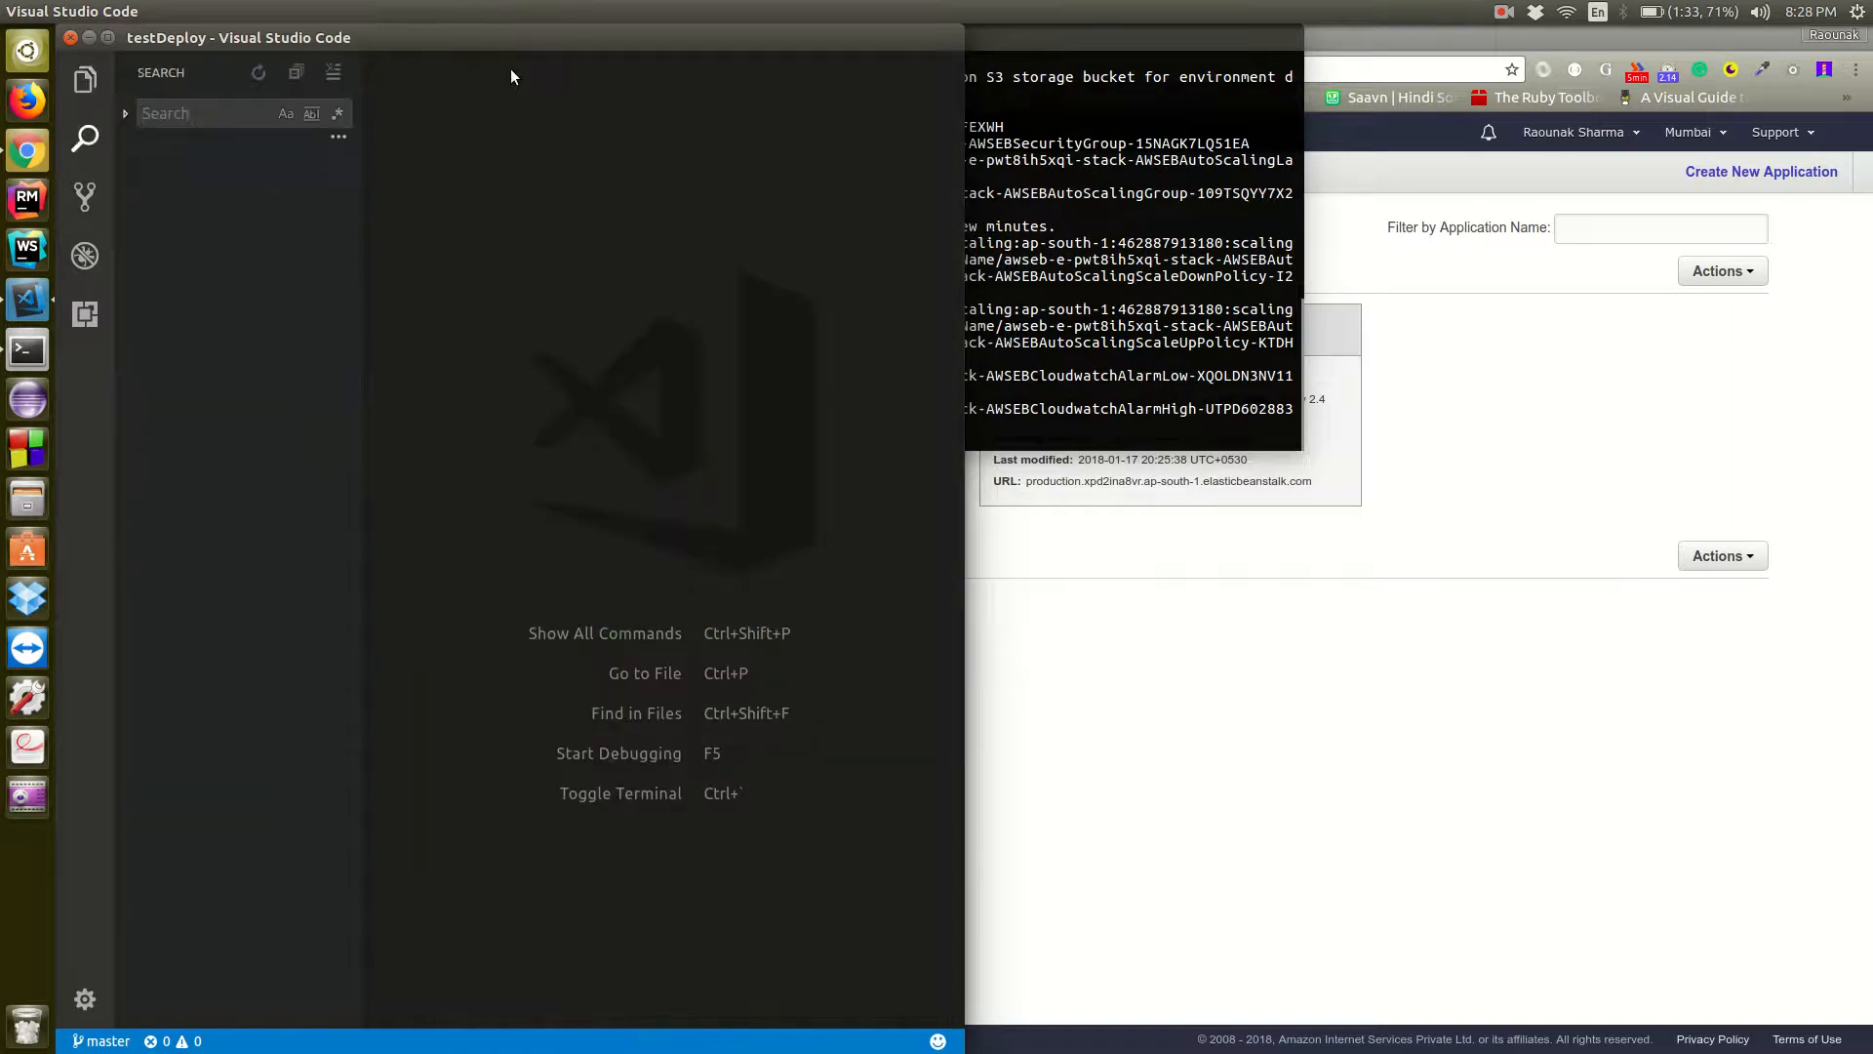
type("SECRET_KEY")
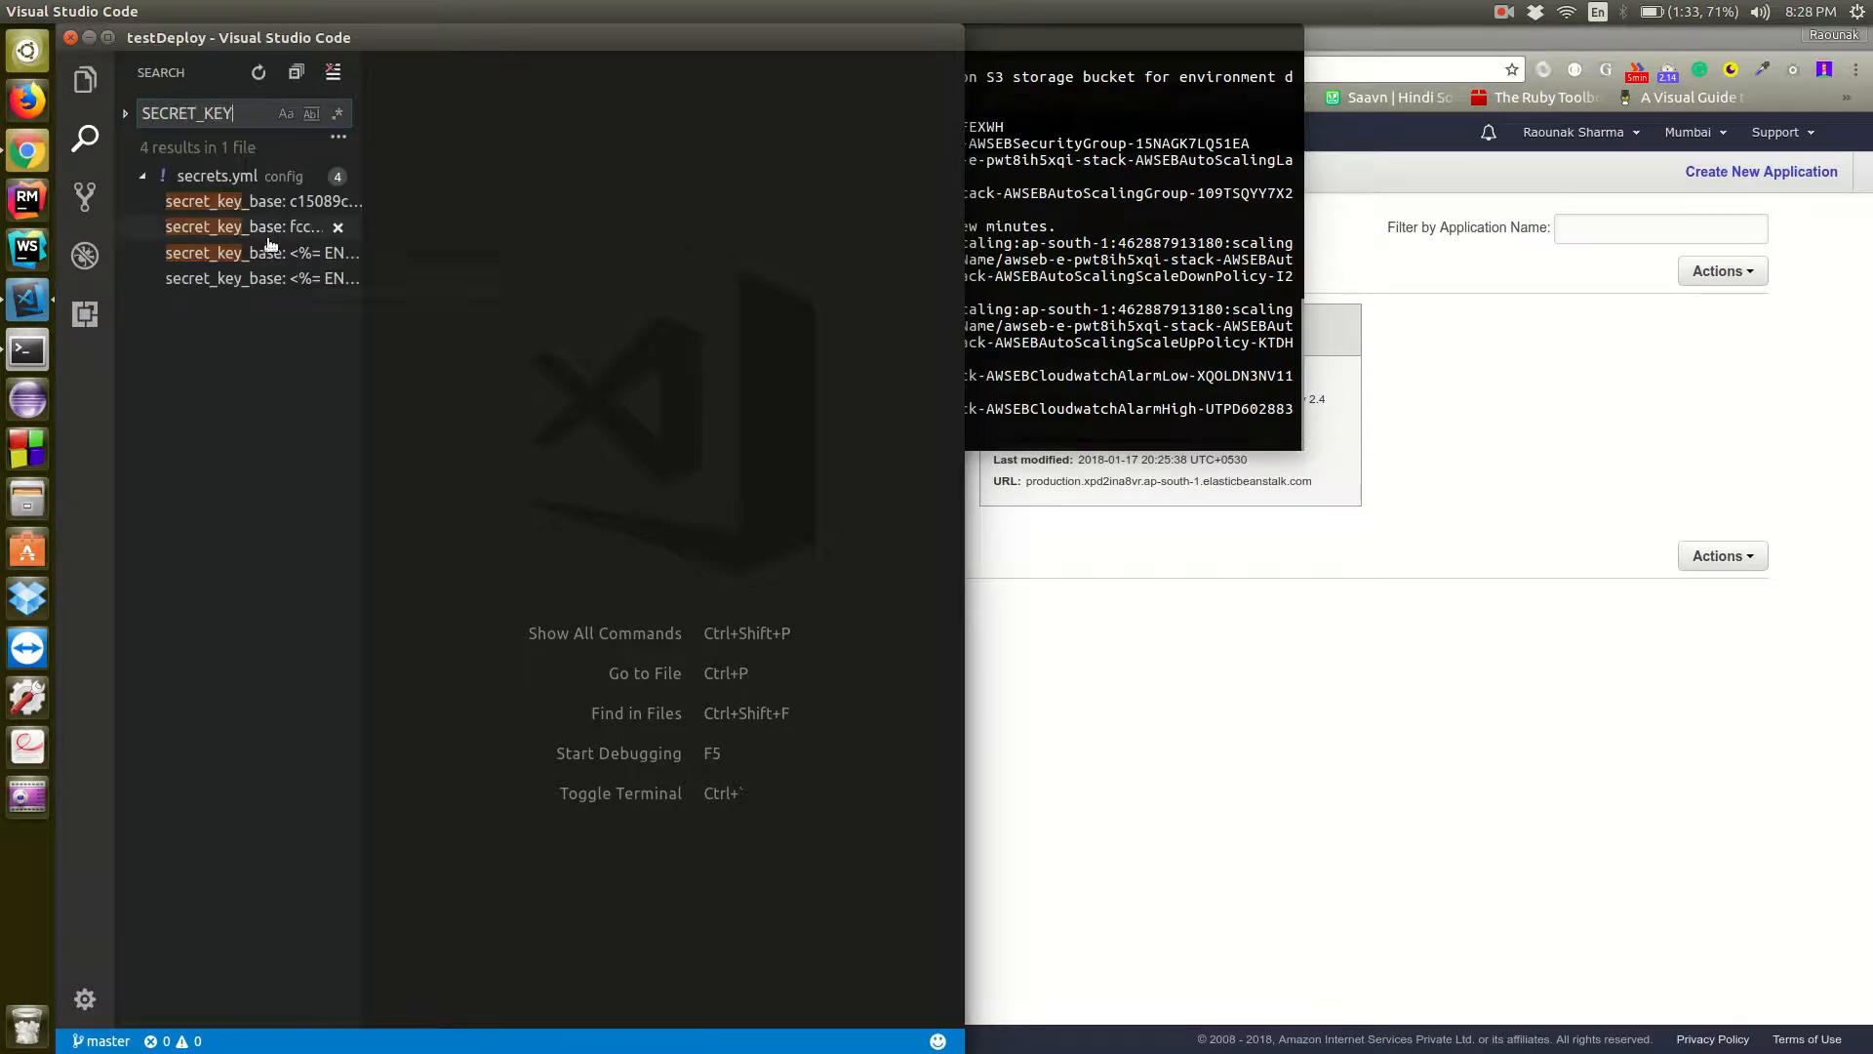
left_click(264, 253)
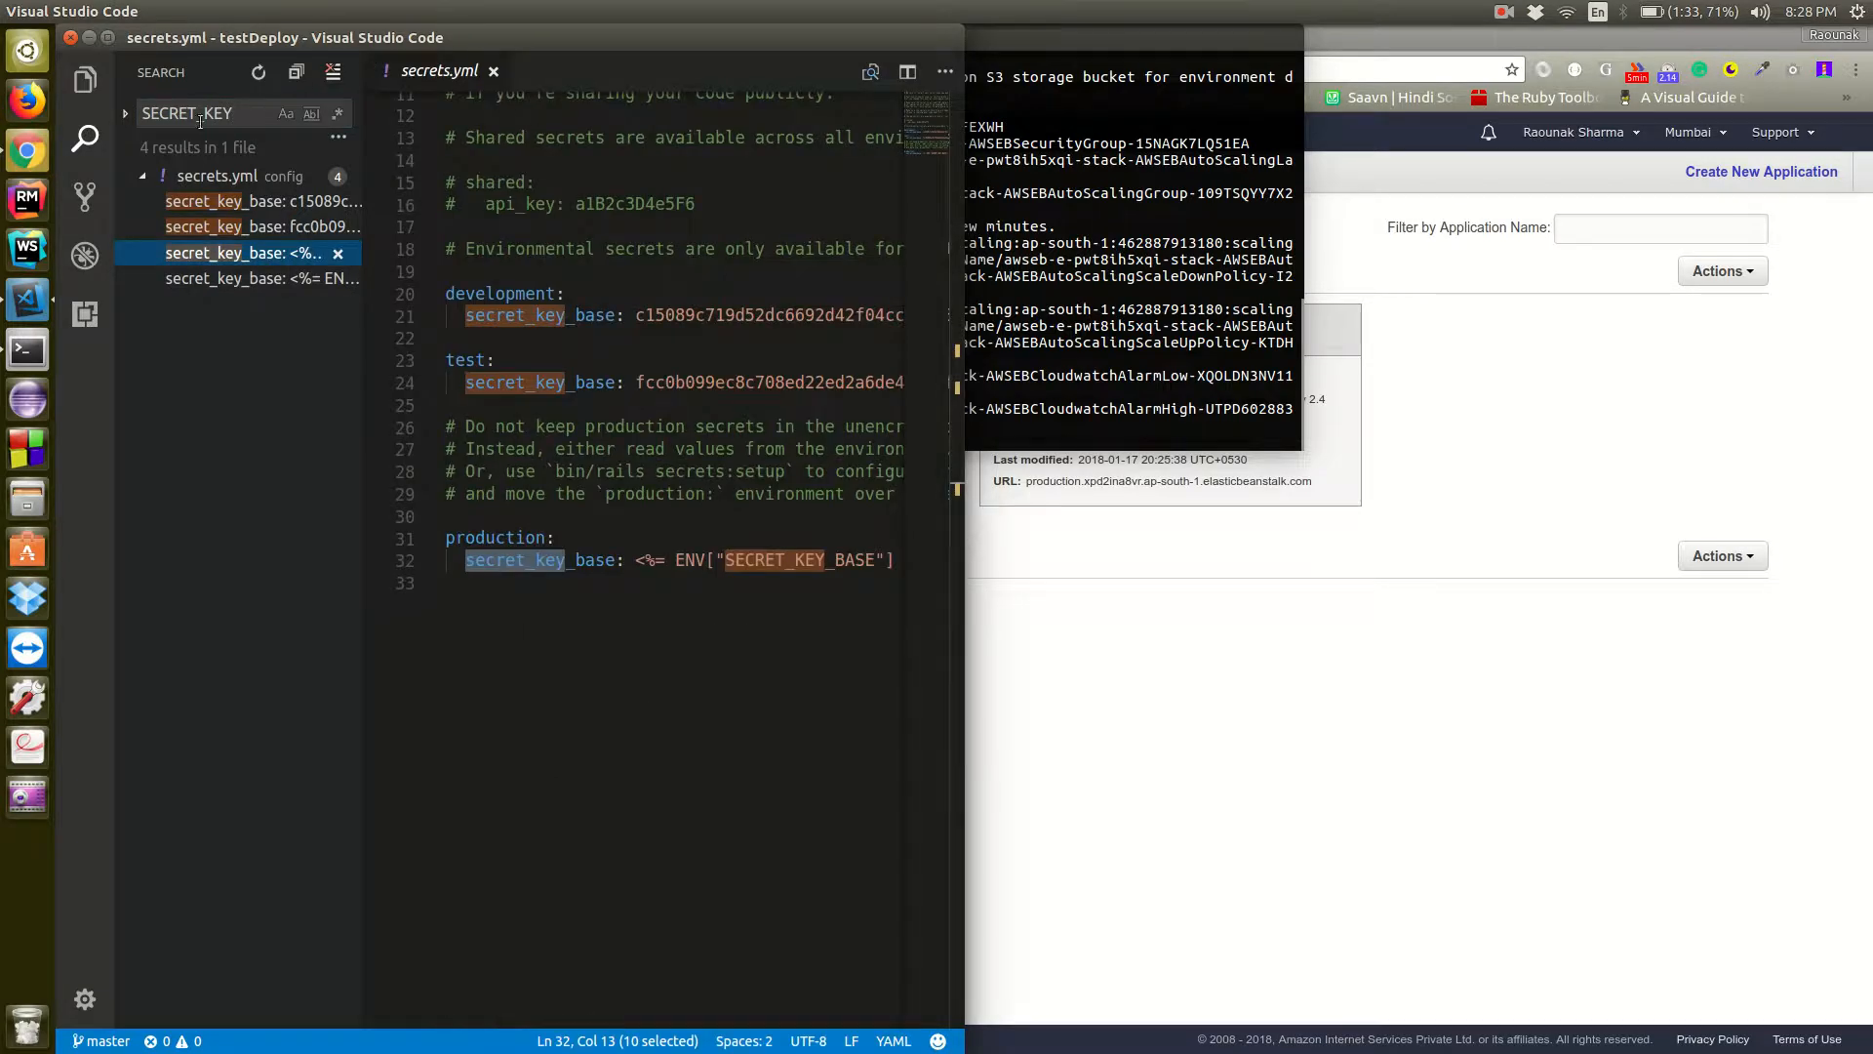
left_click(84, 95)
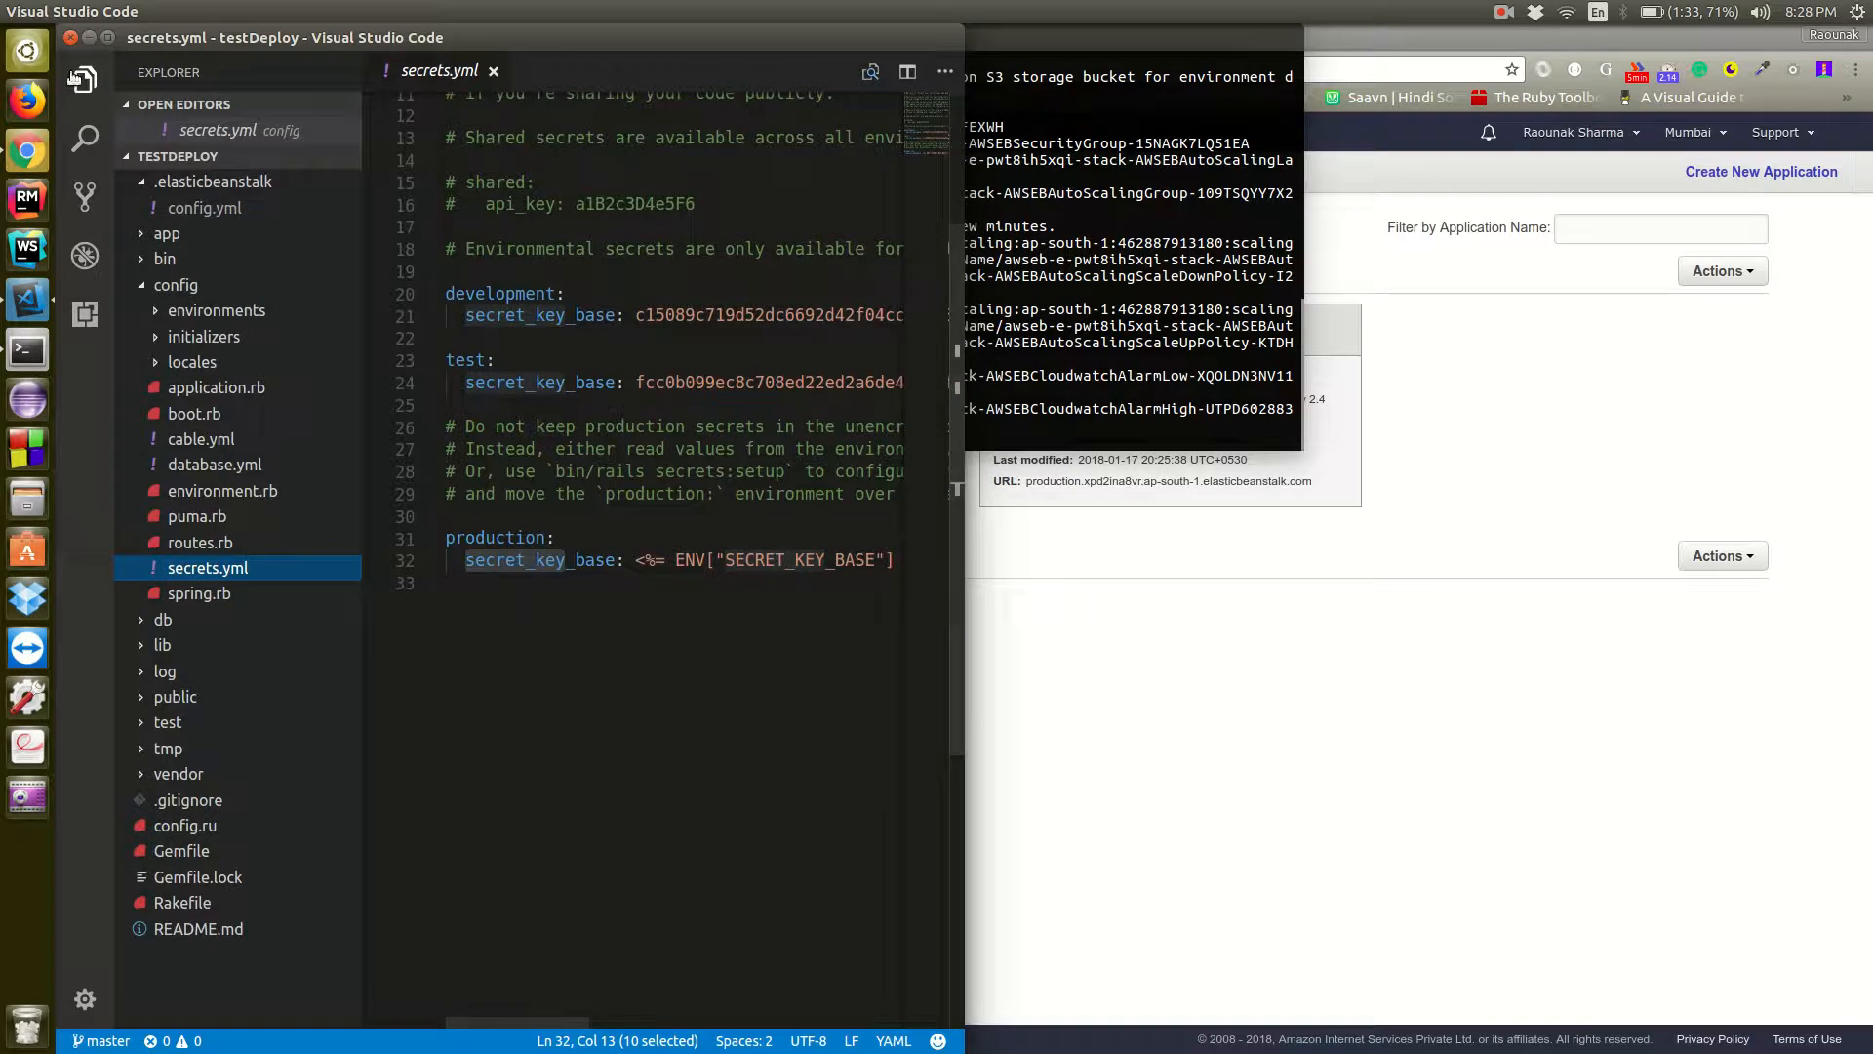
left_click(86, 84)
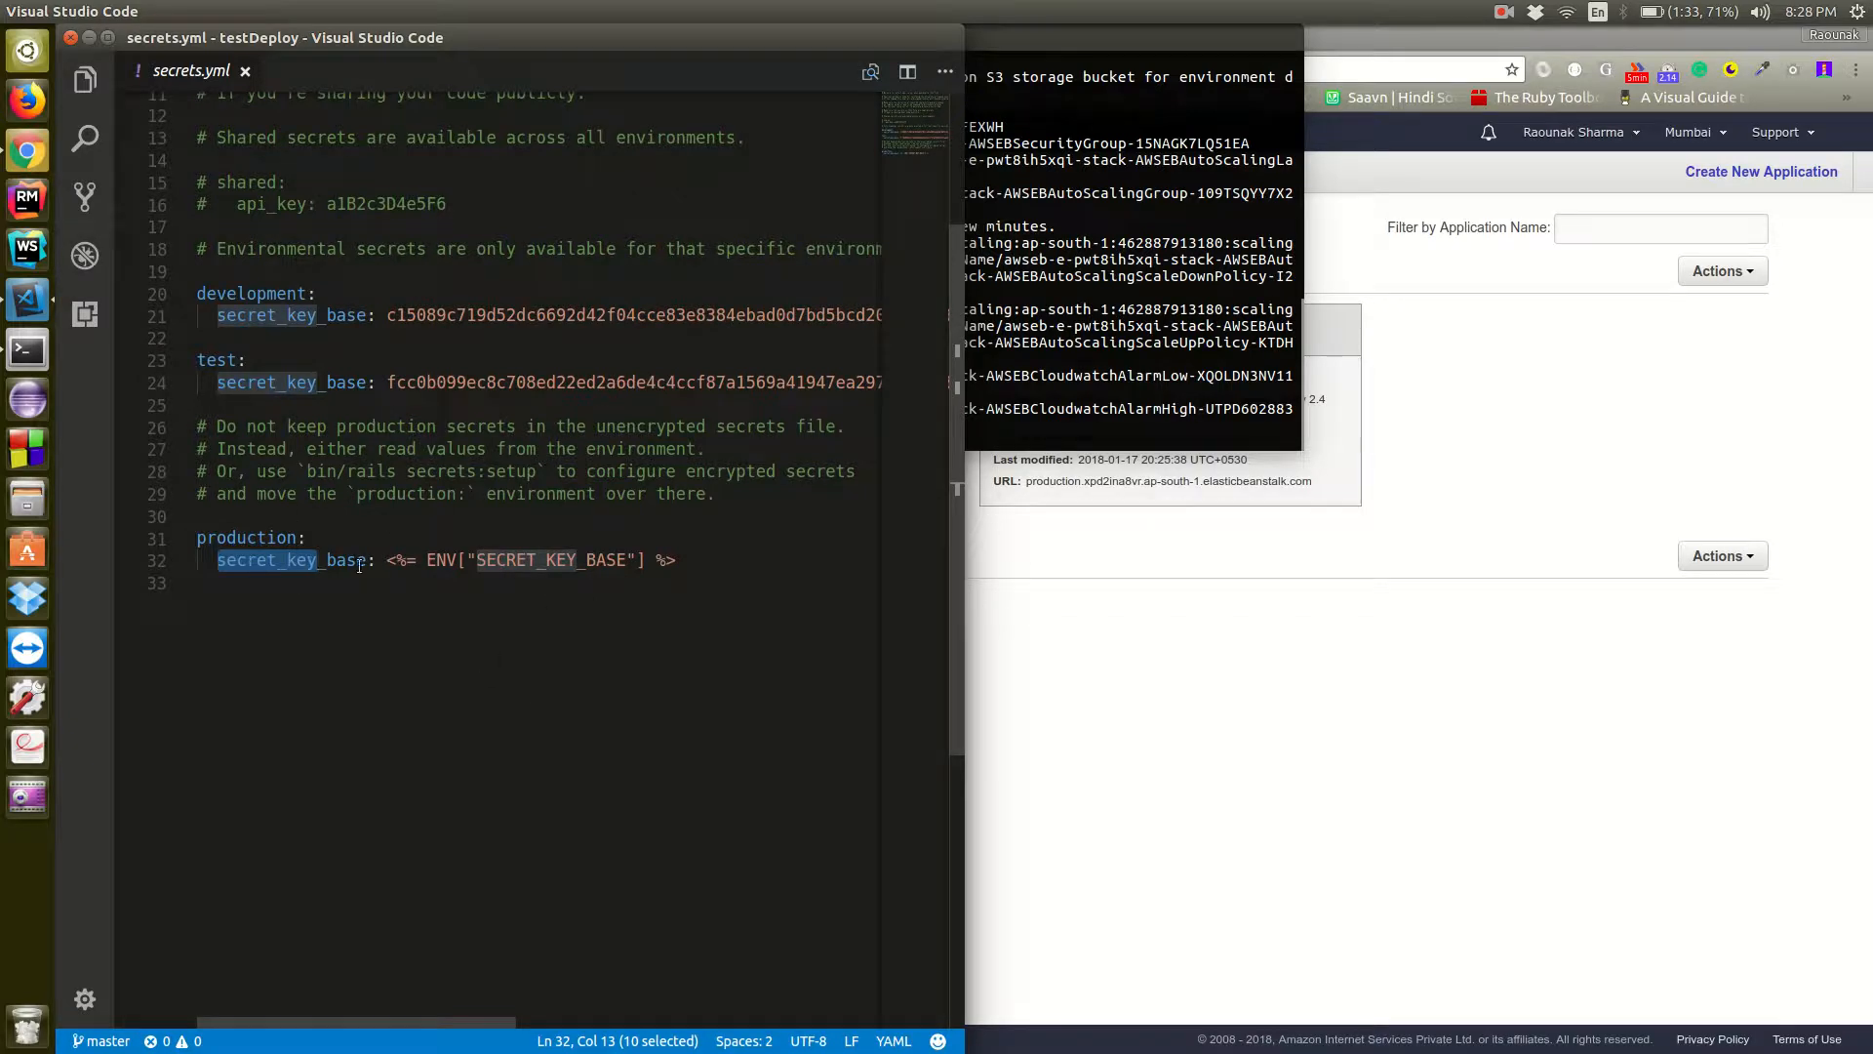
Switch to the terminal, reposition its window, and examine the environment creation output for the failed database migration
left_click(1055, 368)
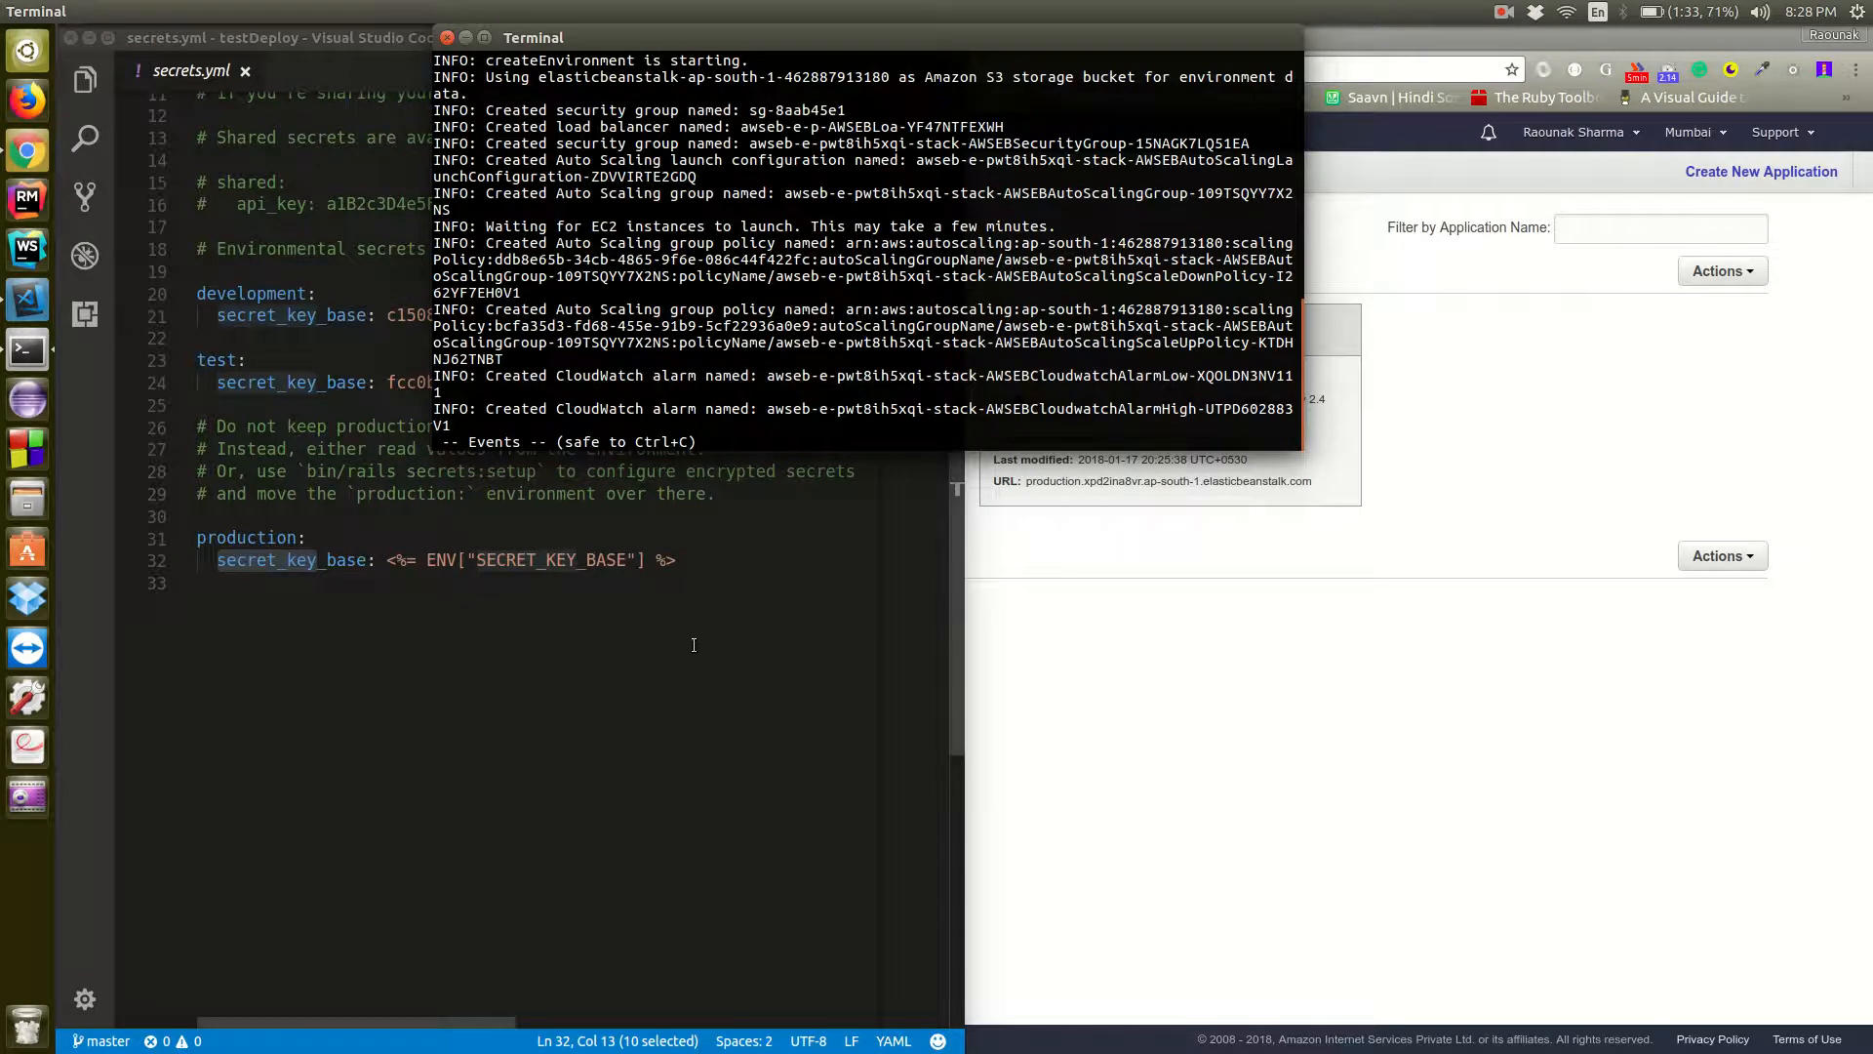
left_click_drag(818, 37, 759, 78)
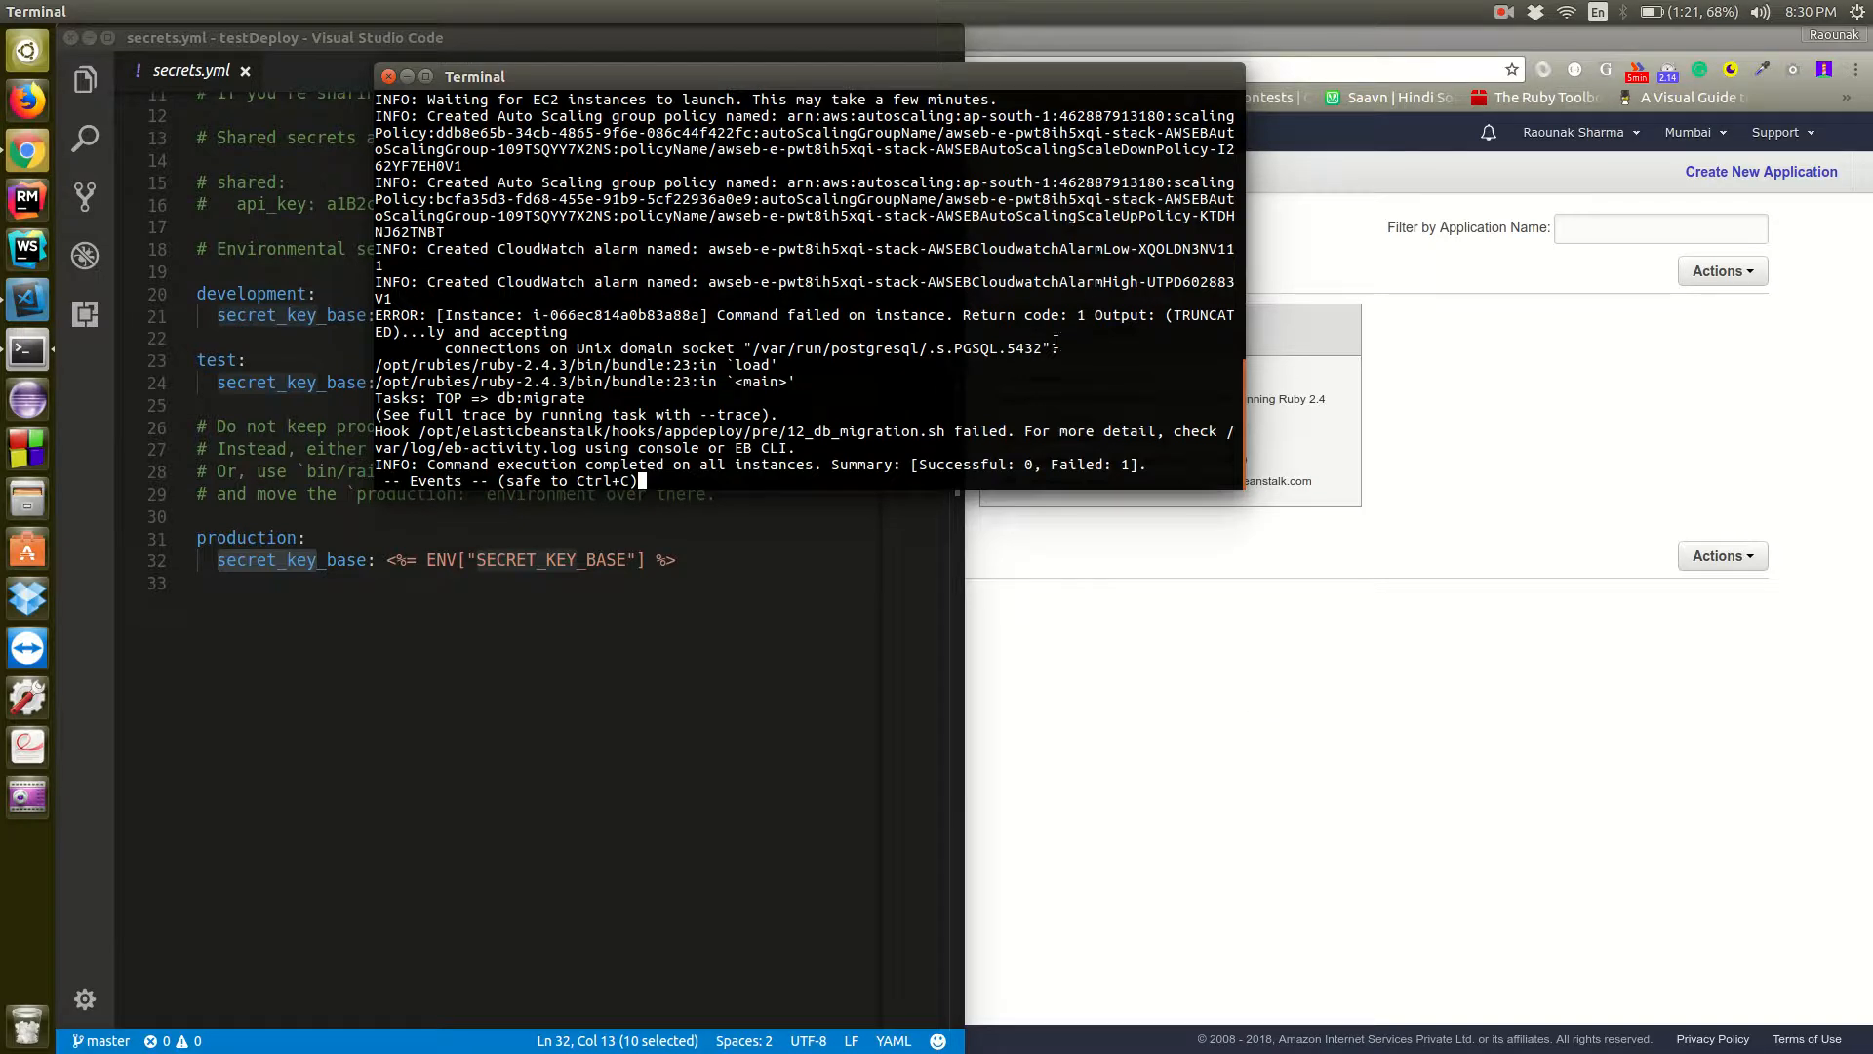
scroll(1056, 341, "up", 2)
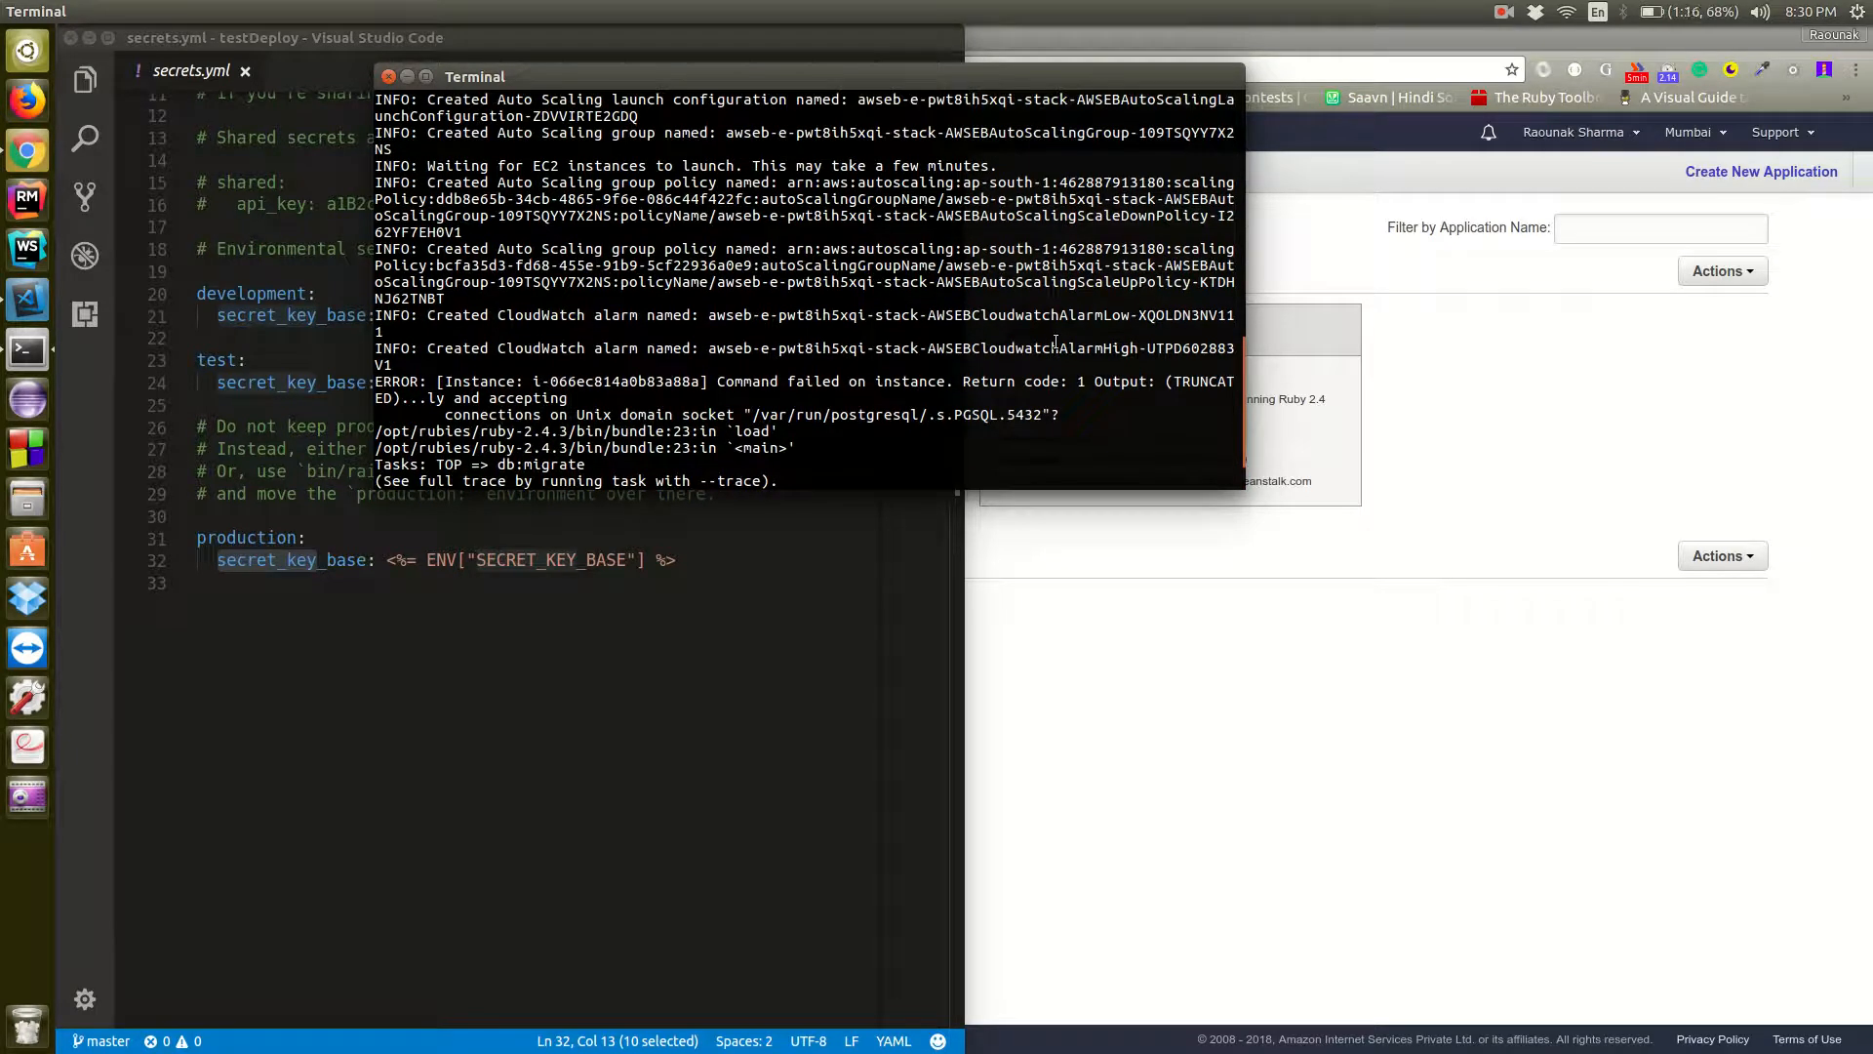
scroll(1056, 341, "down", 2)
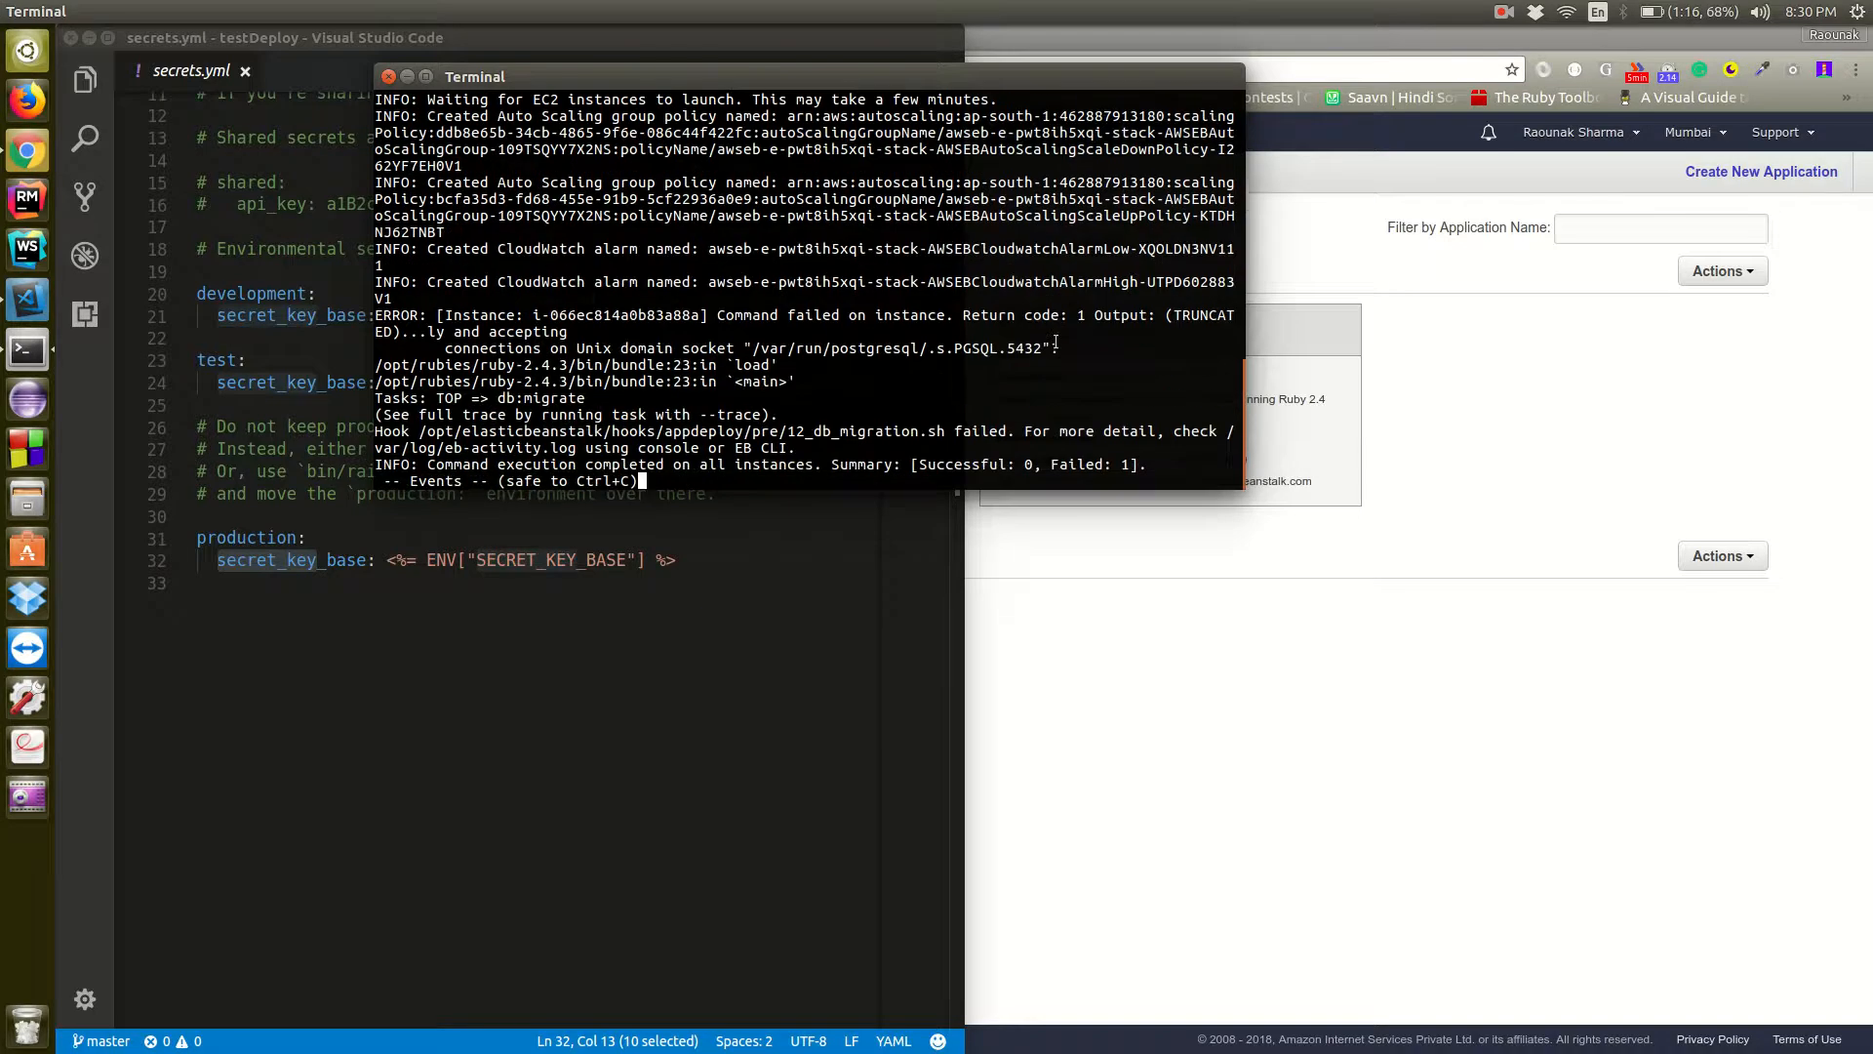
Switch to Chrome, review the production environment's creation events in the Elastic Beanstalk console, and bring the terminal back
left_click(1047, 654)
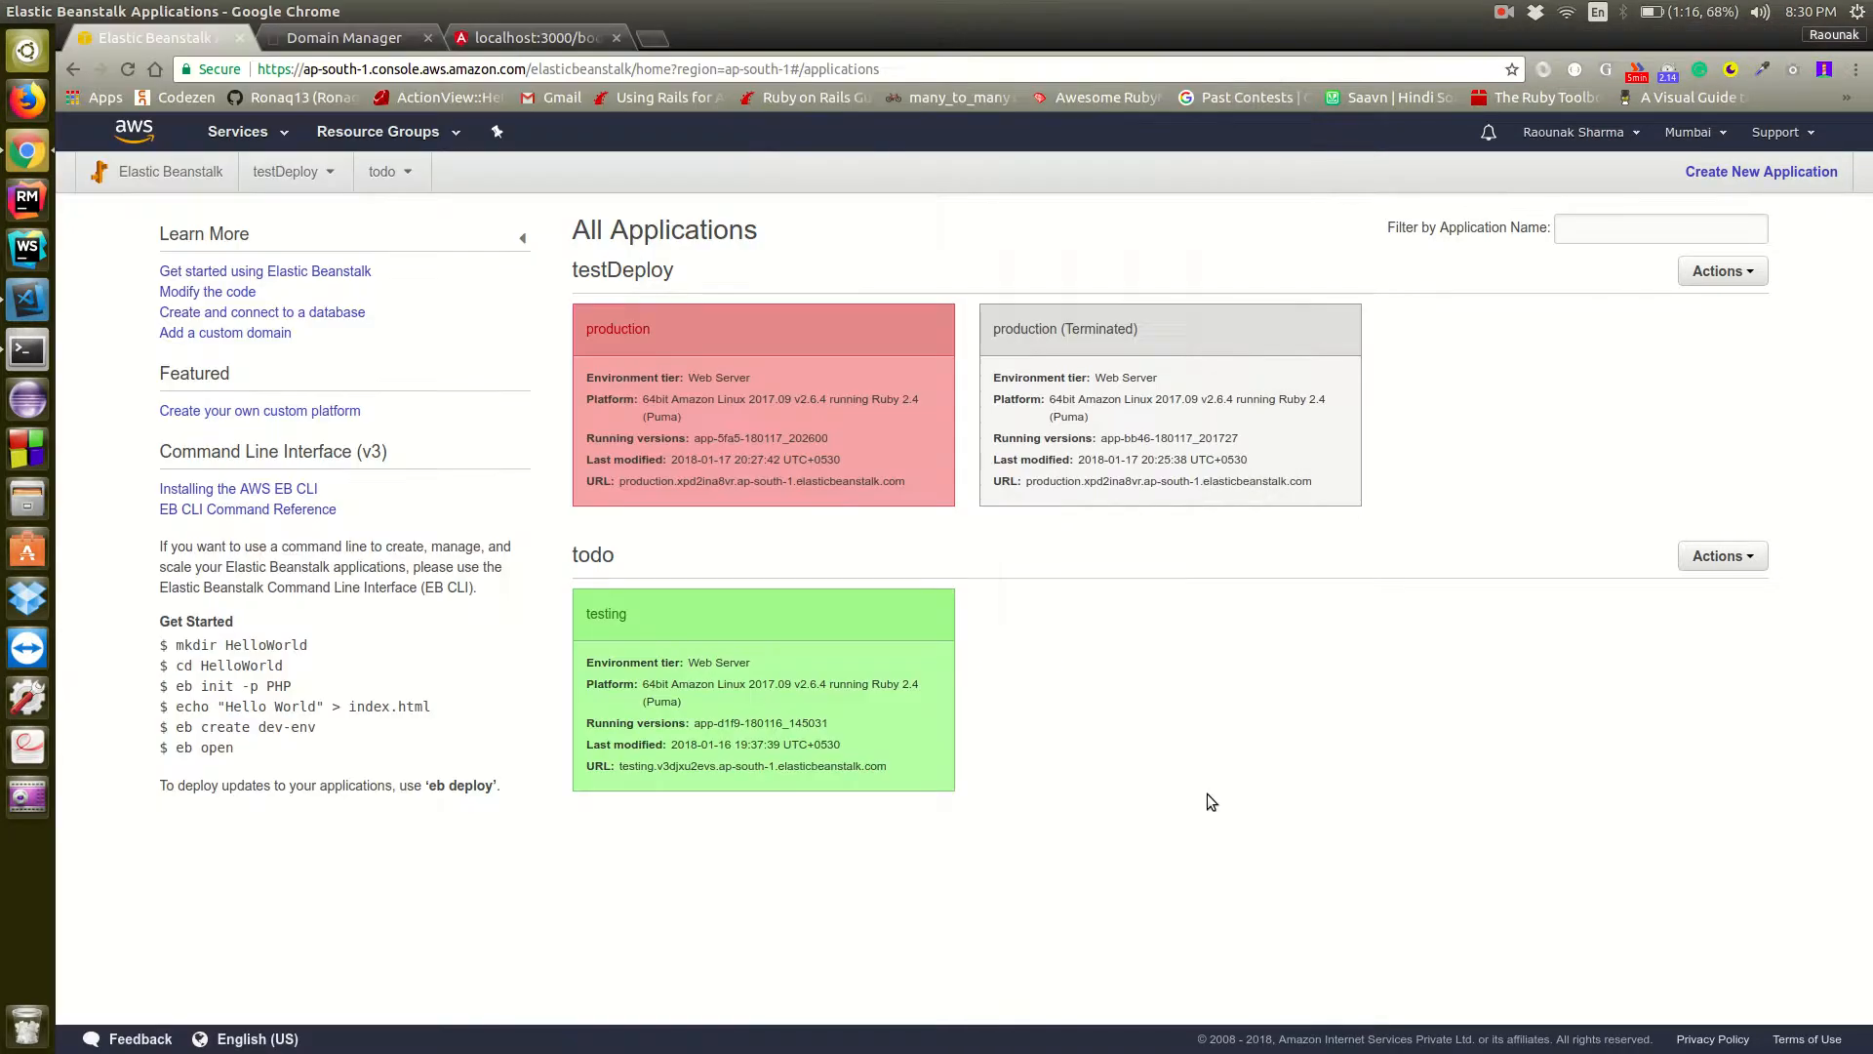
left_click(641, 327)
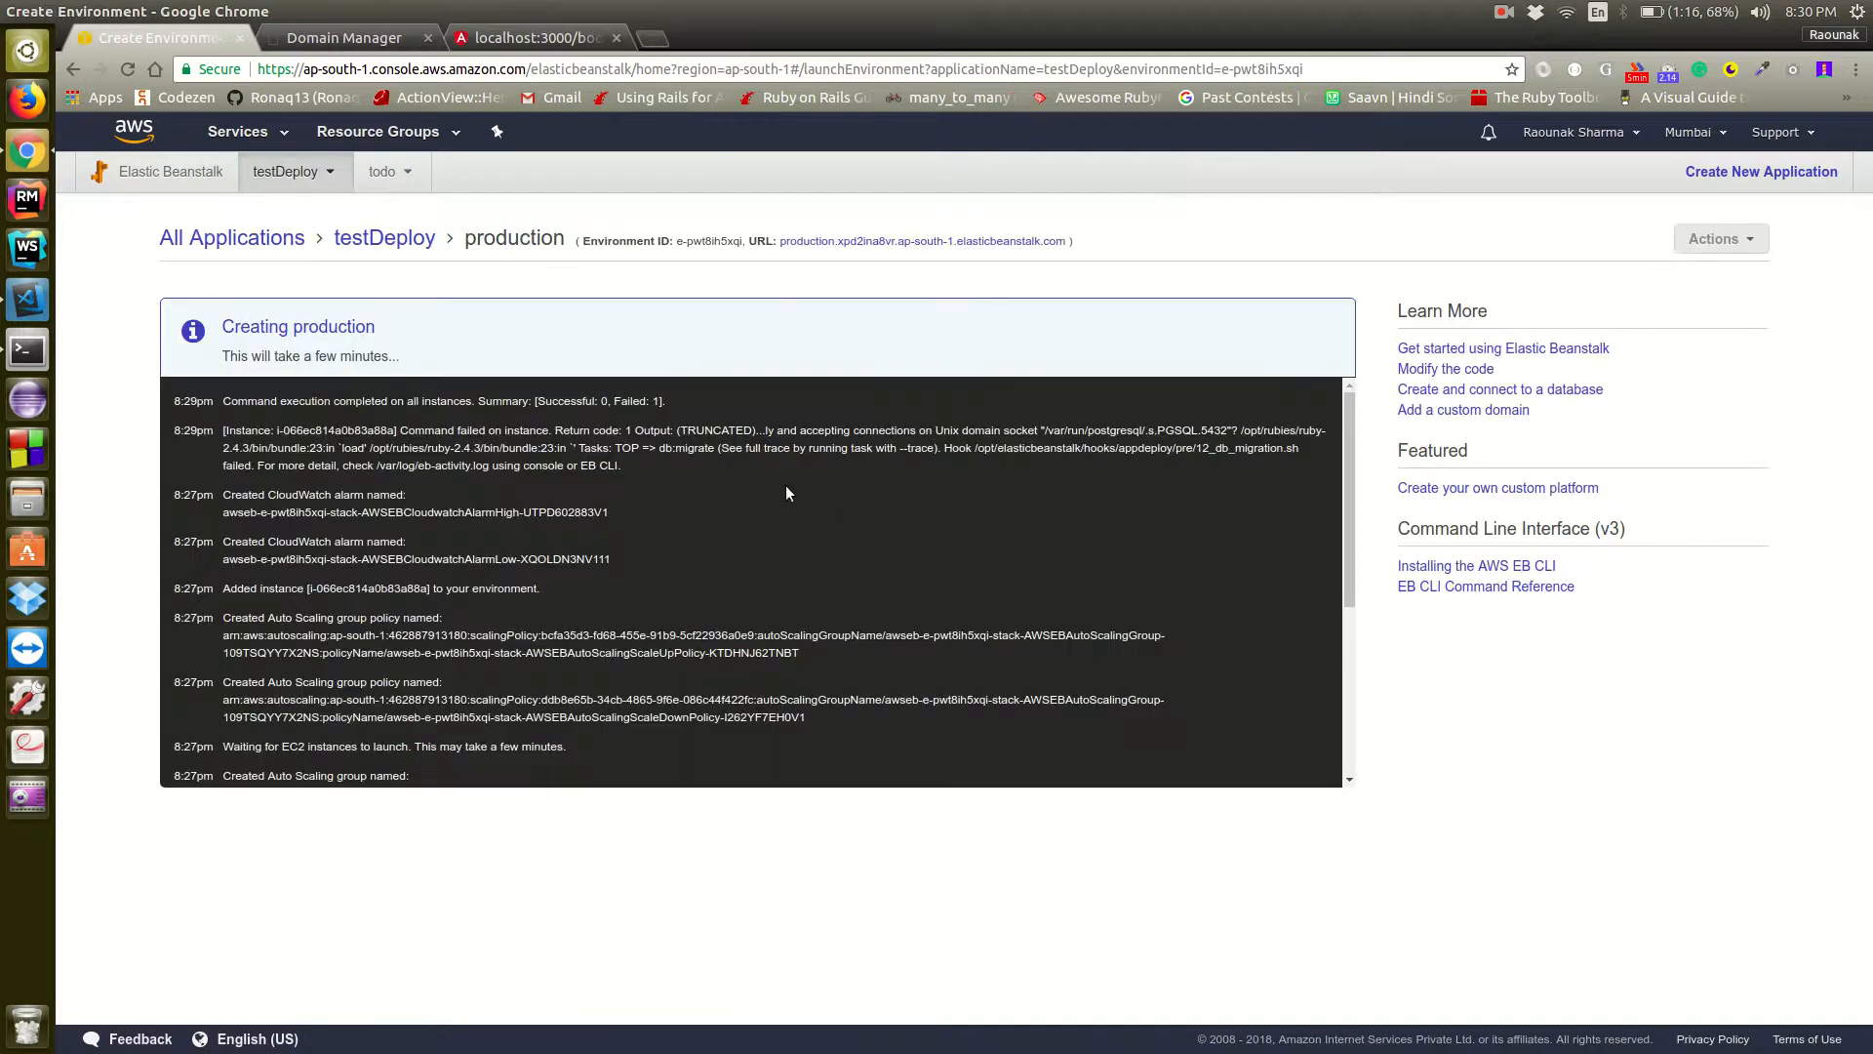
key("alt+Tab")
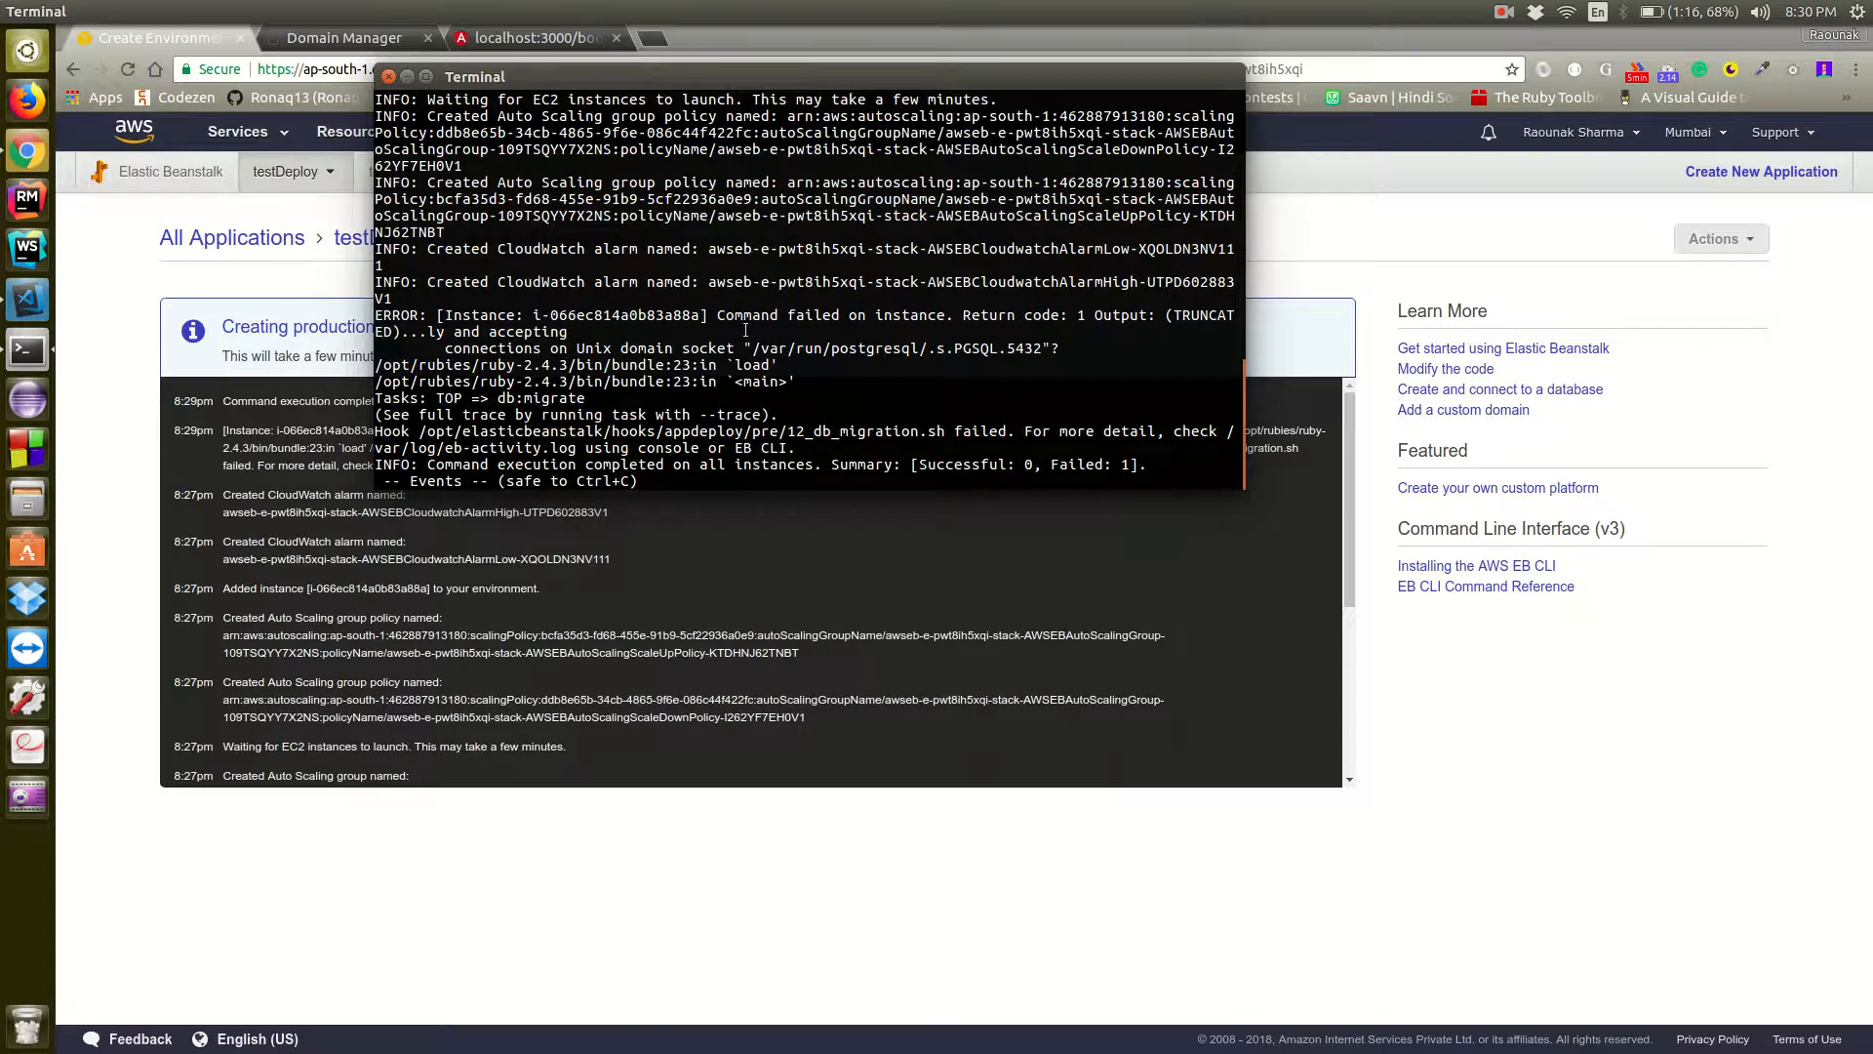
scroll(747, 656, "down", 5)
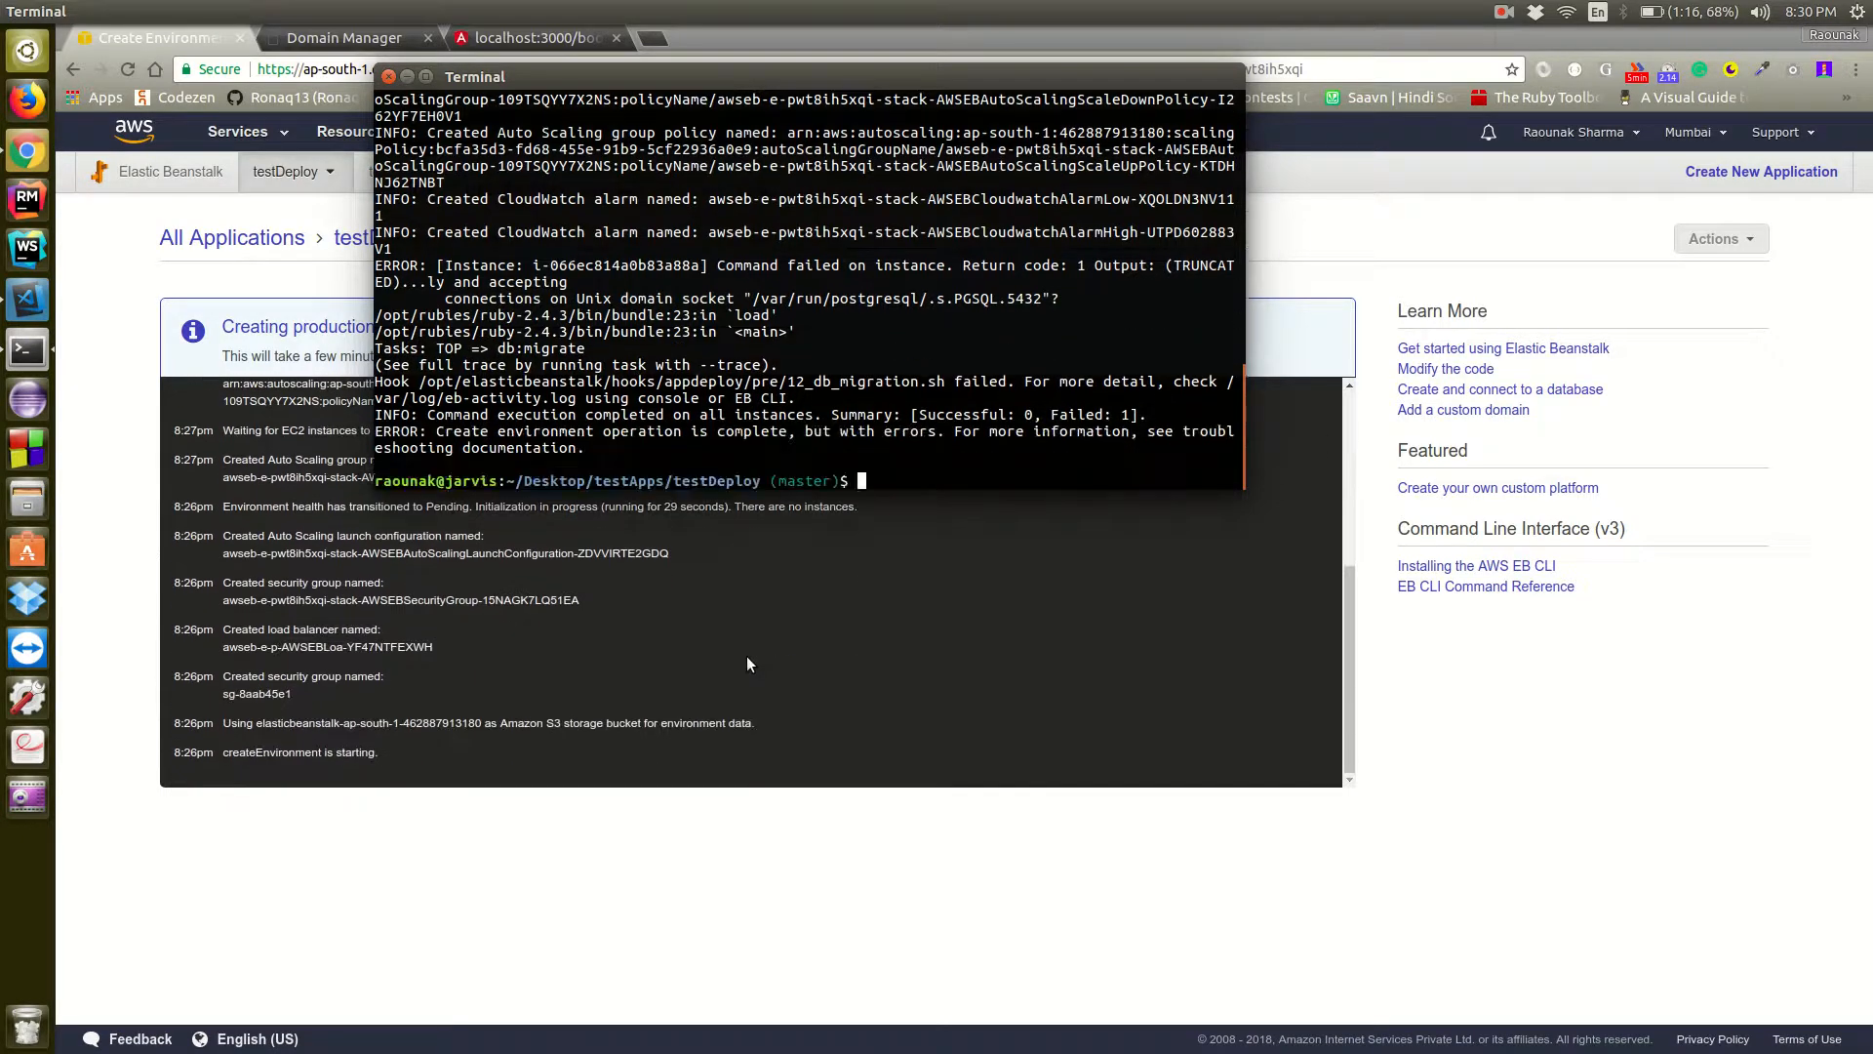
Retrieve the environment's logs with eb logs and enlarge the terminal window for reading them
type("eb logs")
key("Return")
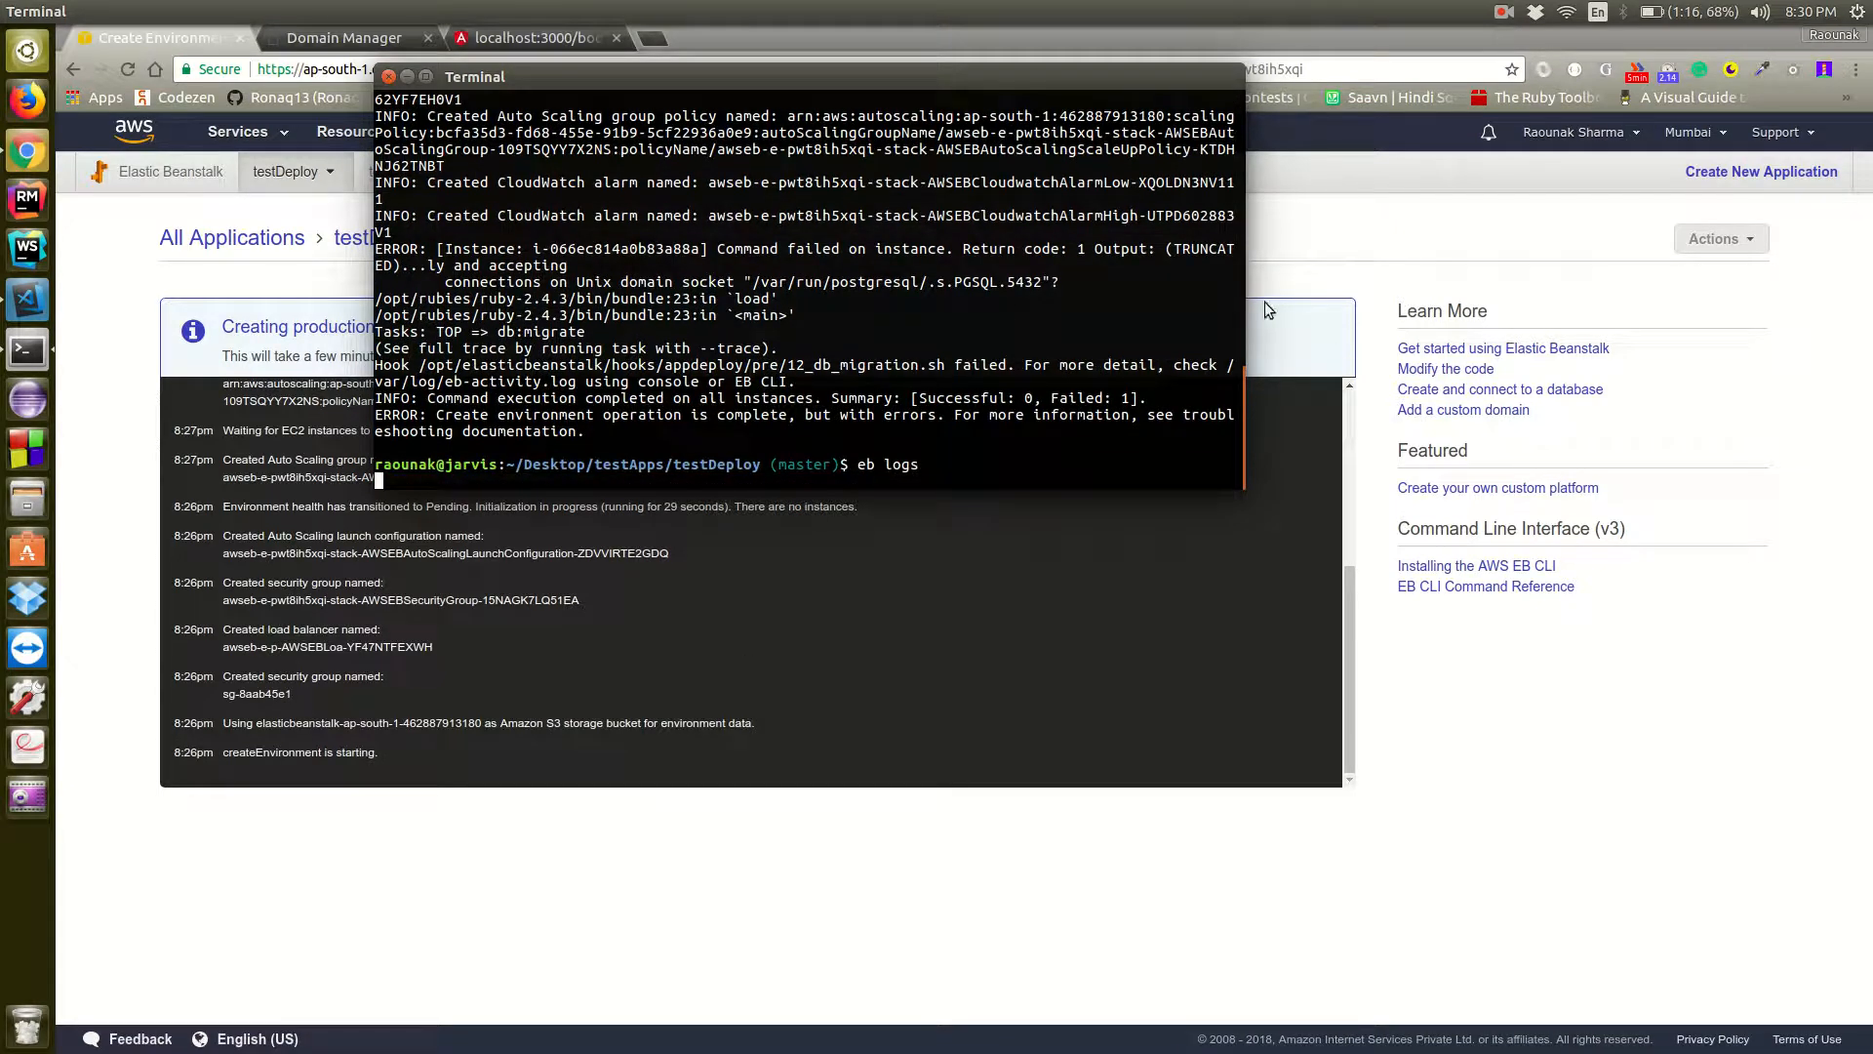
left_click_drag(1239, 296, 1800, 296)
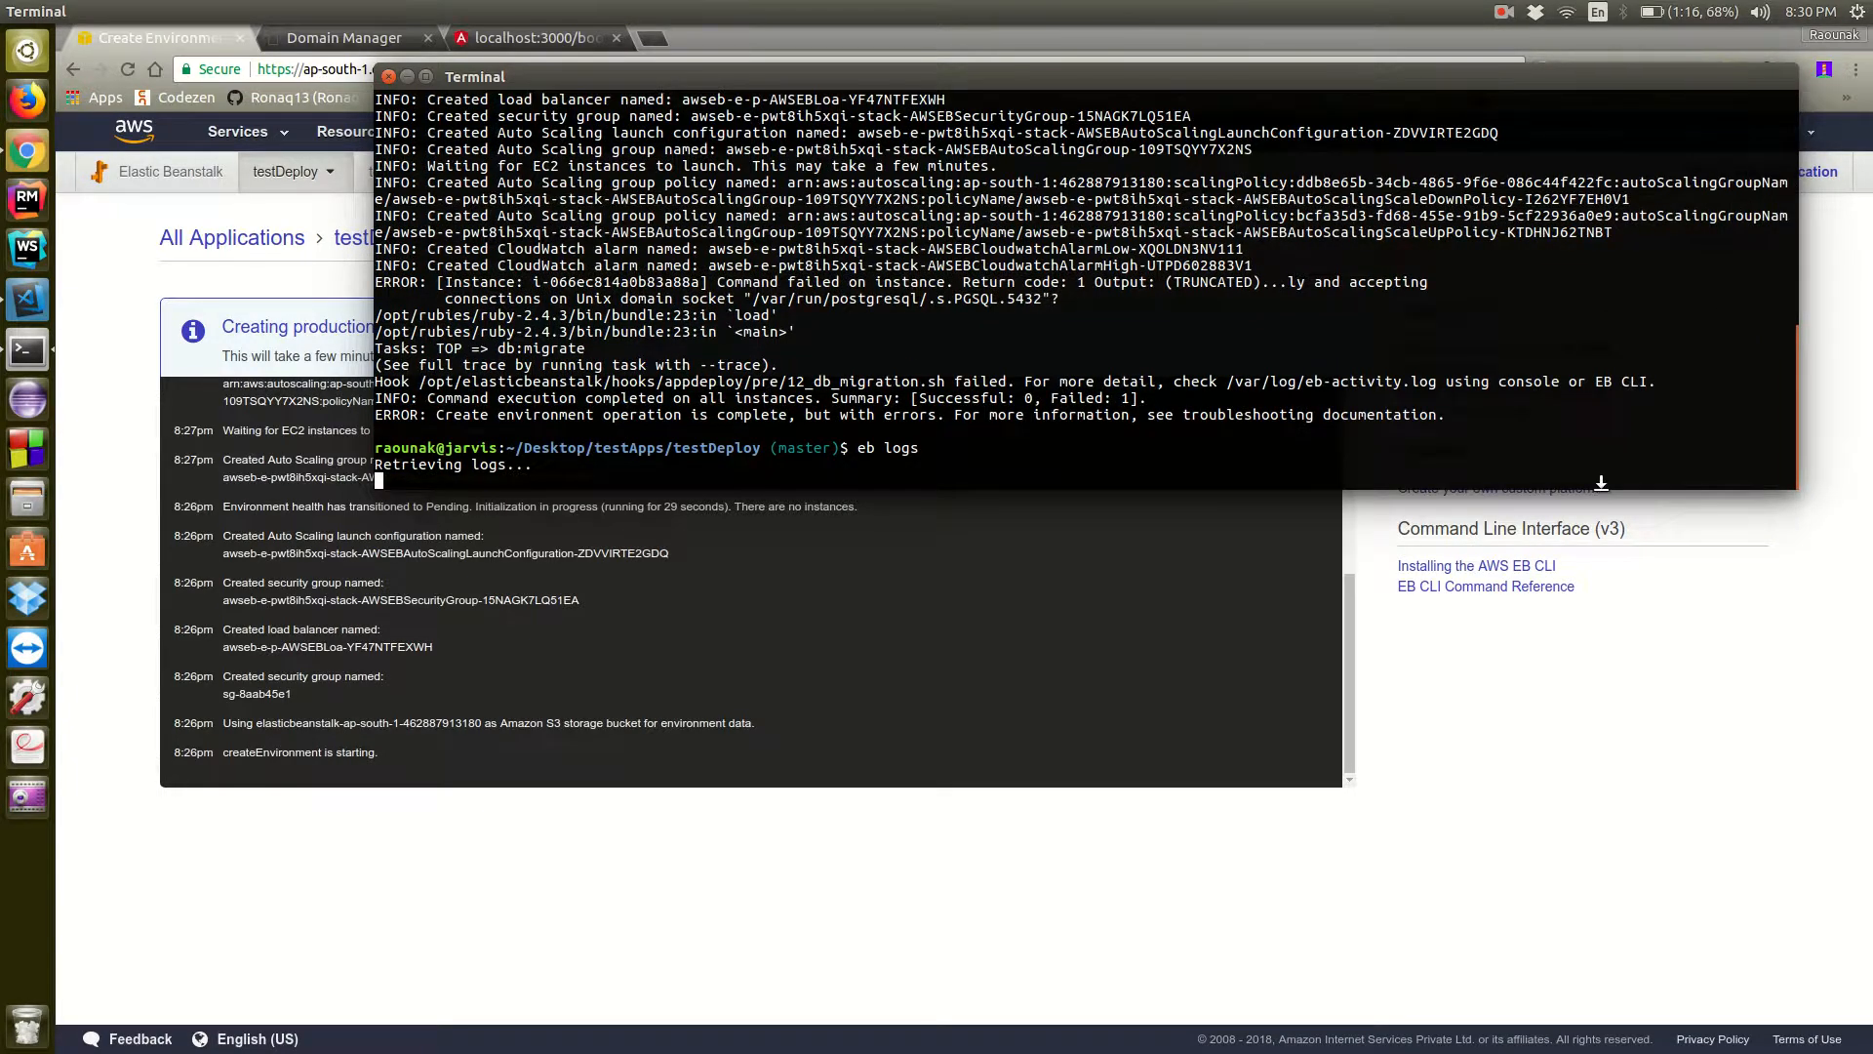
left_click_drag(1600, 490, 1468, 855)
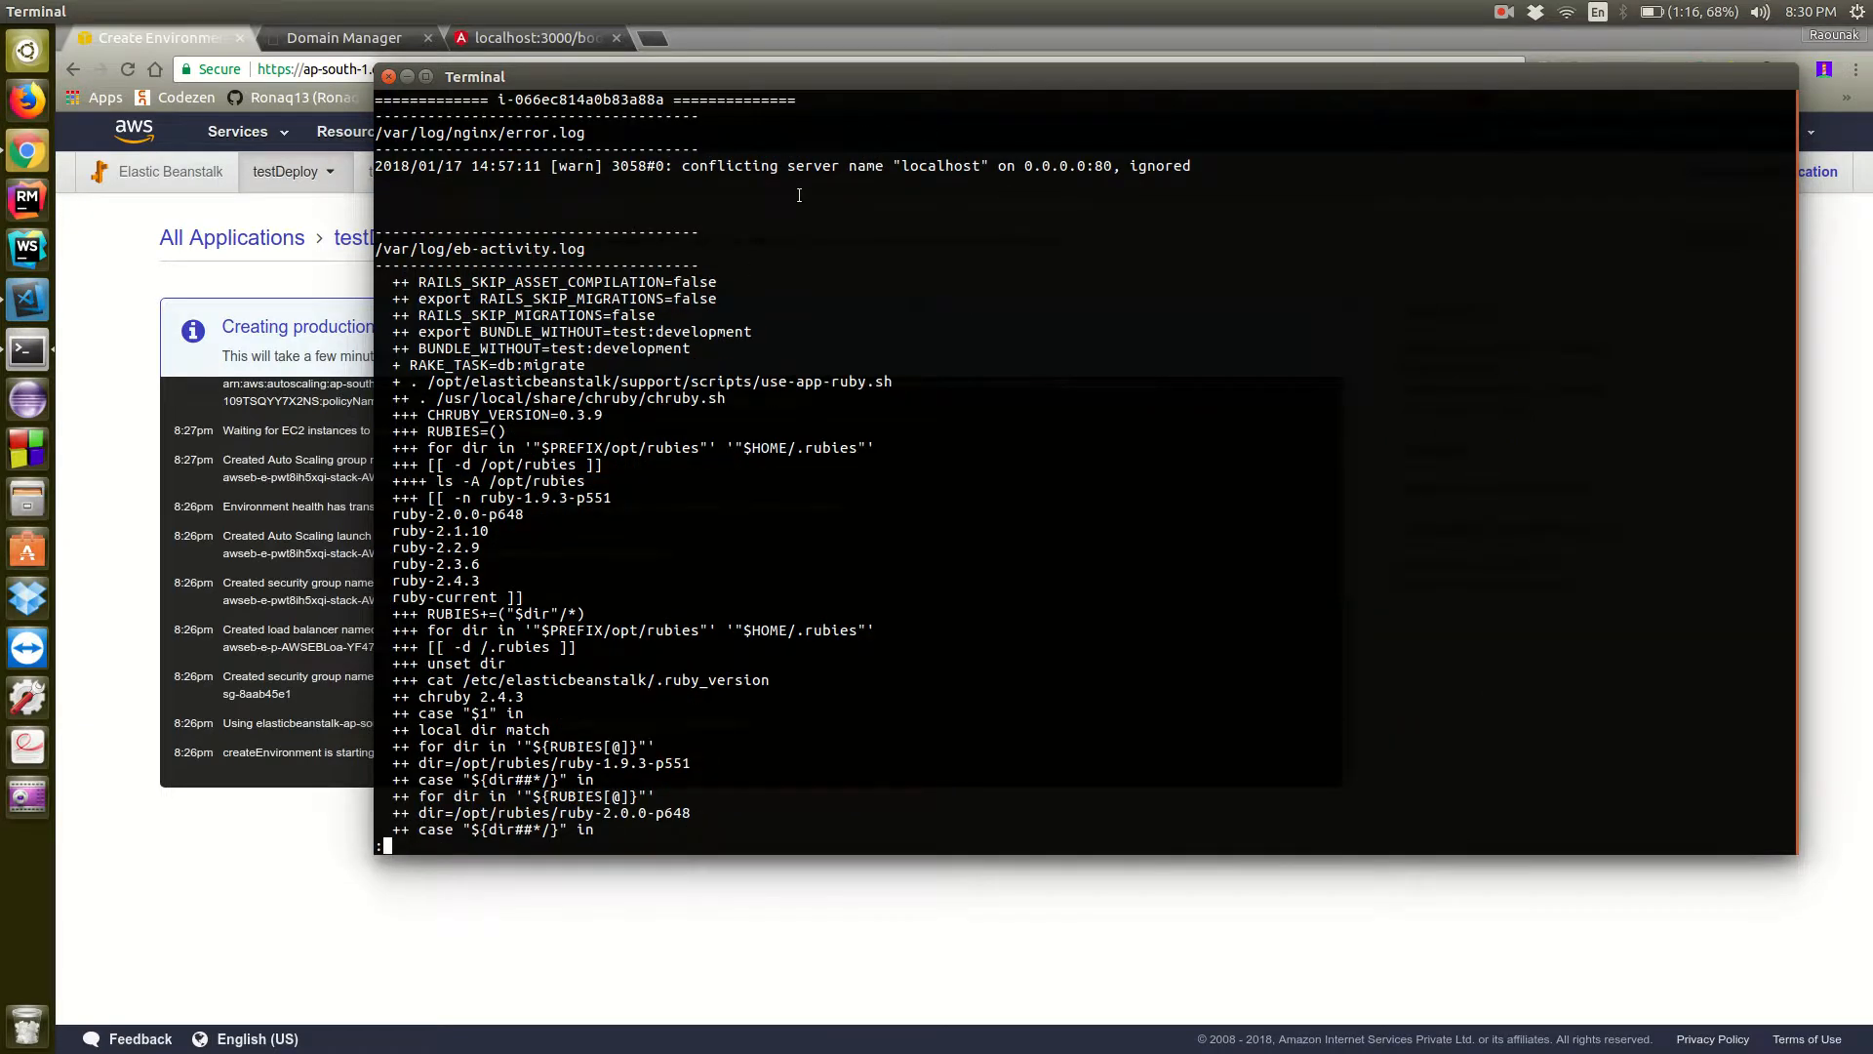
Examine the retrieved eb-activity.log and eb-commandprocessor.log for the cause of the db:migrate failure
scroll(799, 195, "down", 20)
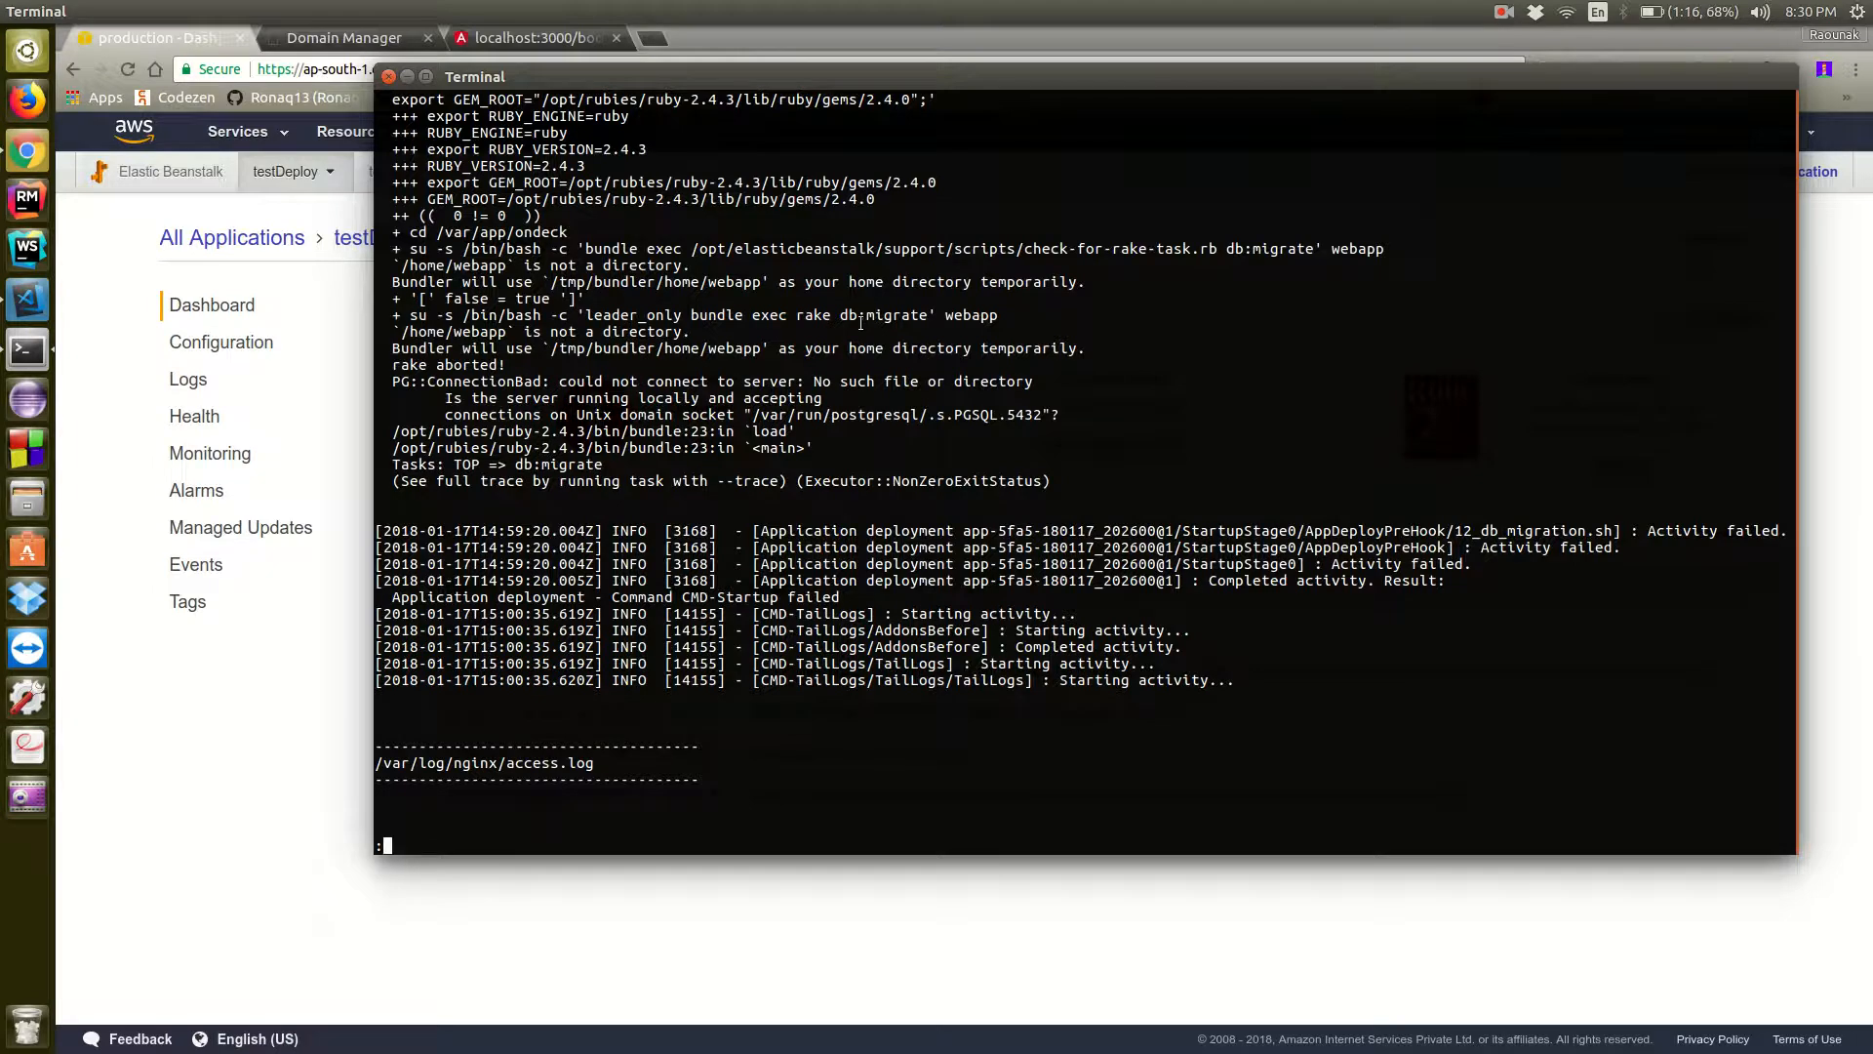
scroll(860, 322, "up", 10)
scroll(861, 323, "down", 5)
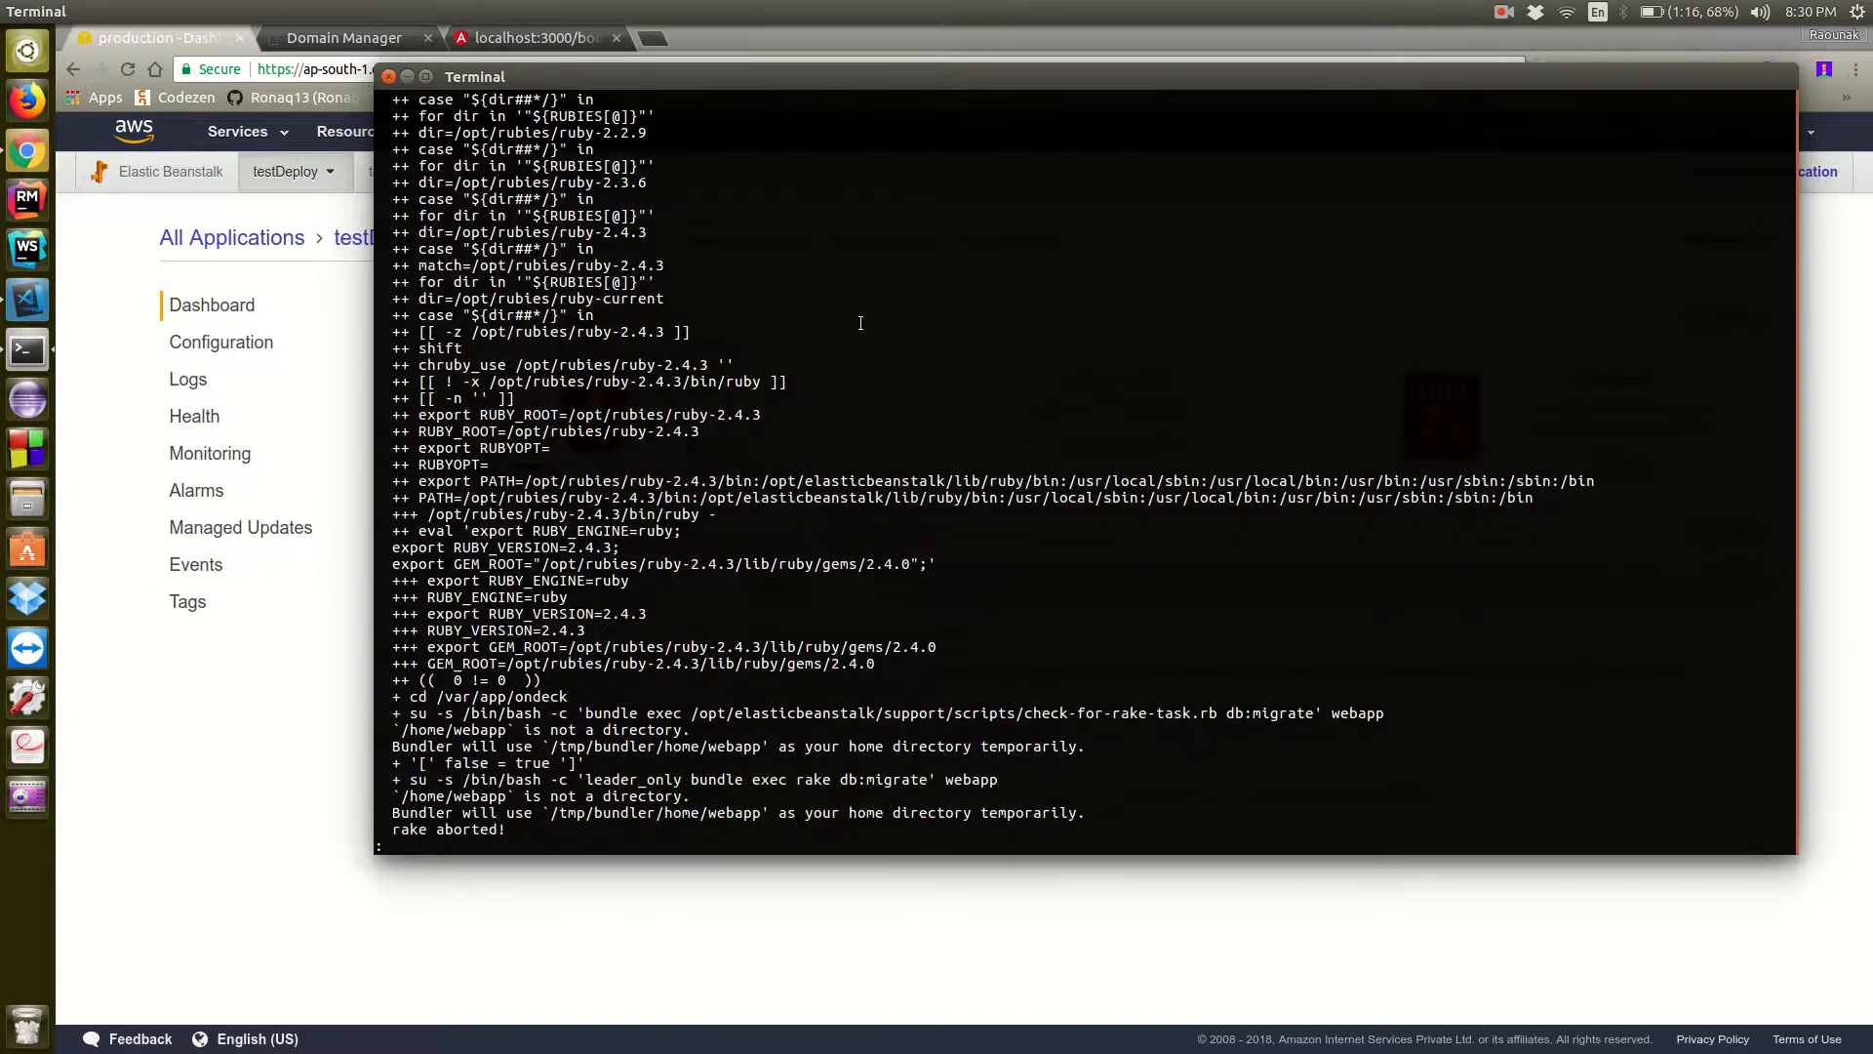
scroll(861, 323, "down", 13)
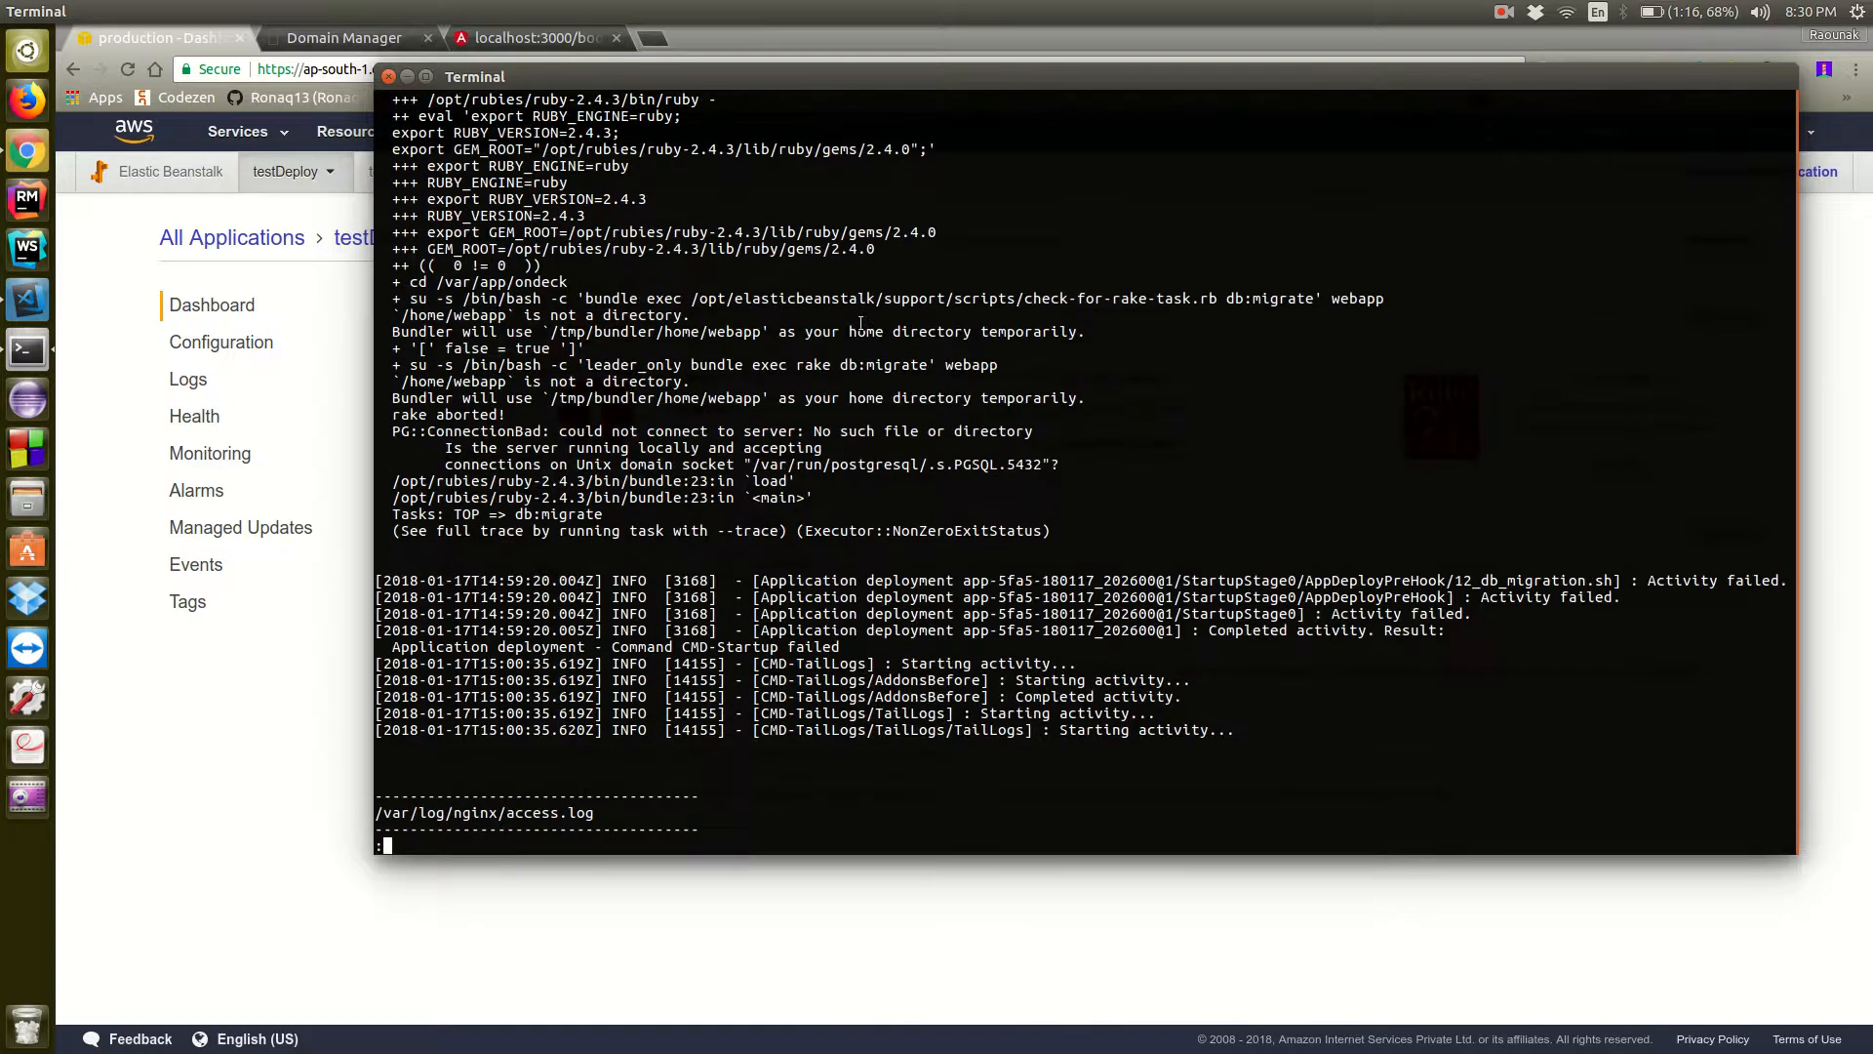
scroll(860, 323, "up", 17)
scroll(860, 323, "down", 12)
scroll(861, 323, "down", 14)
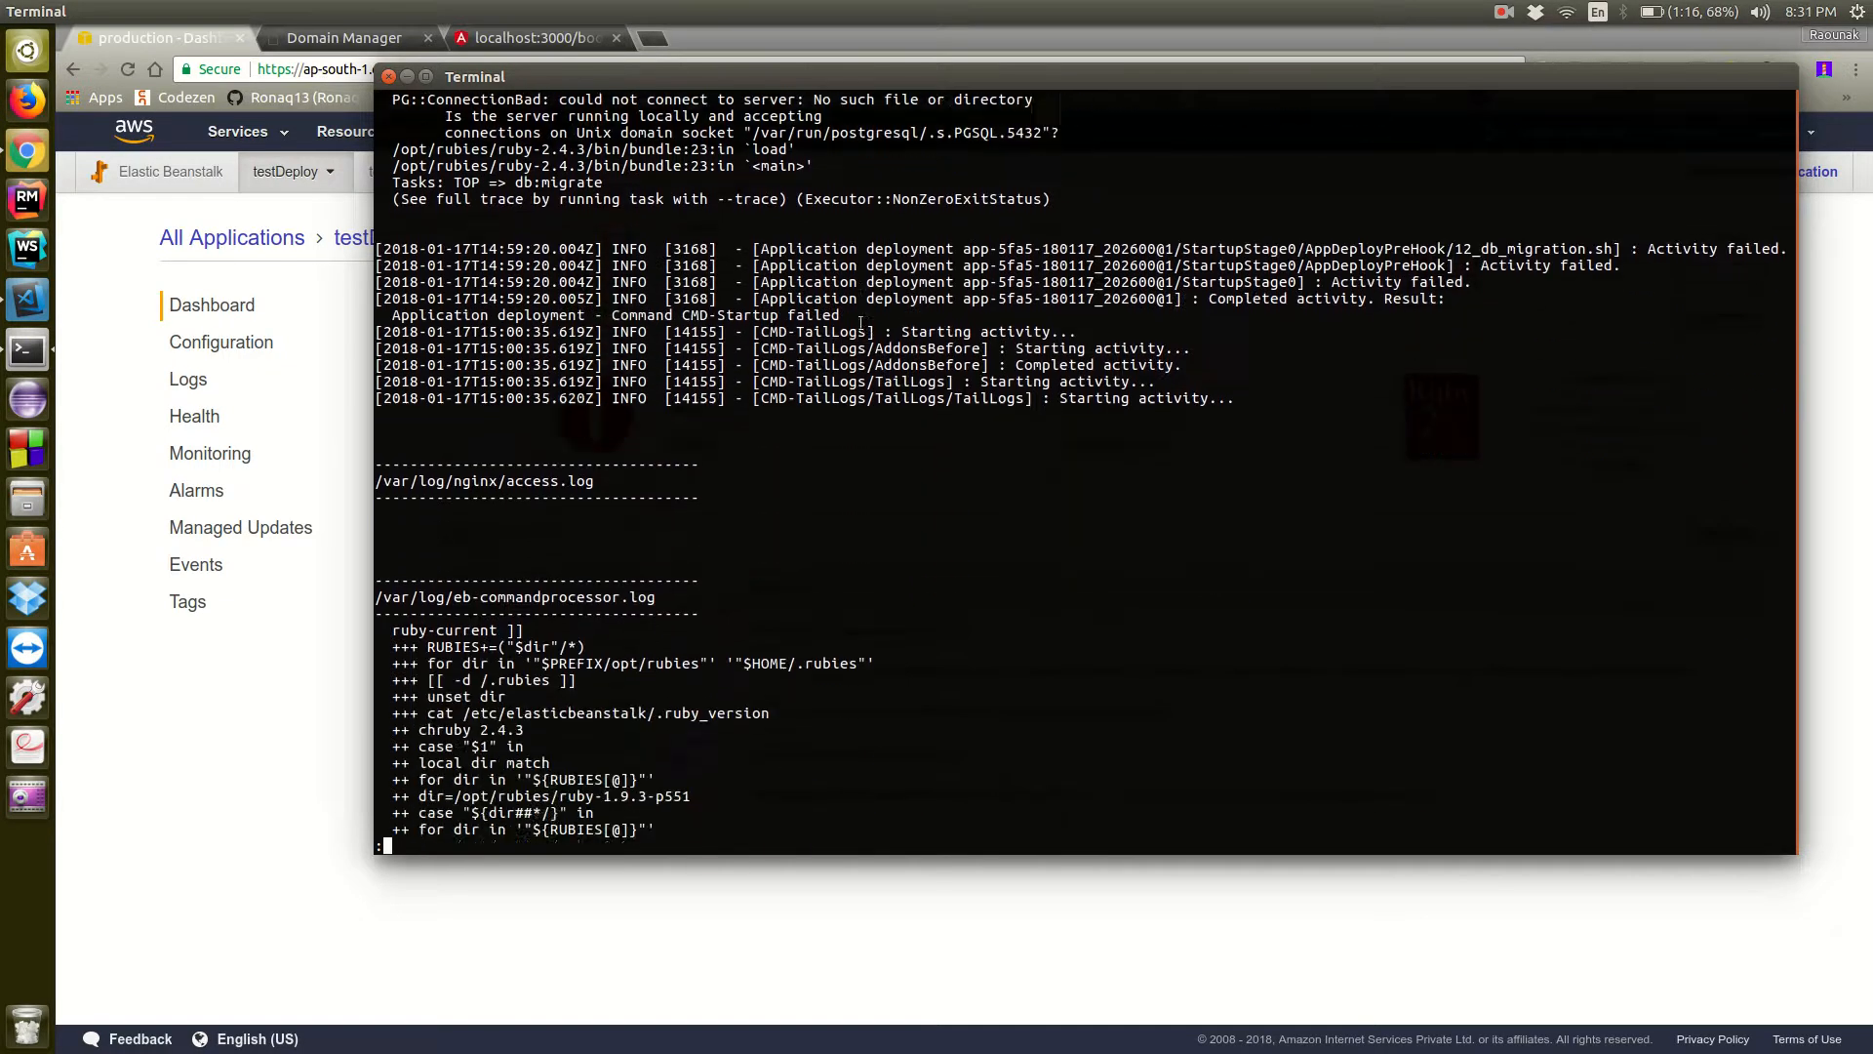
scroll(860, 323, "down", 12)
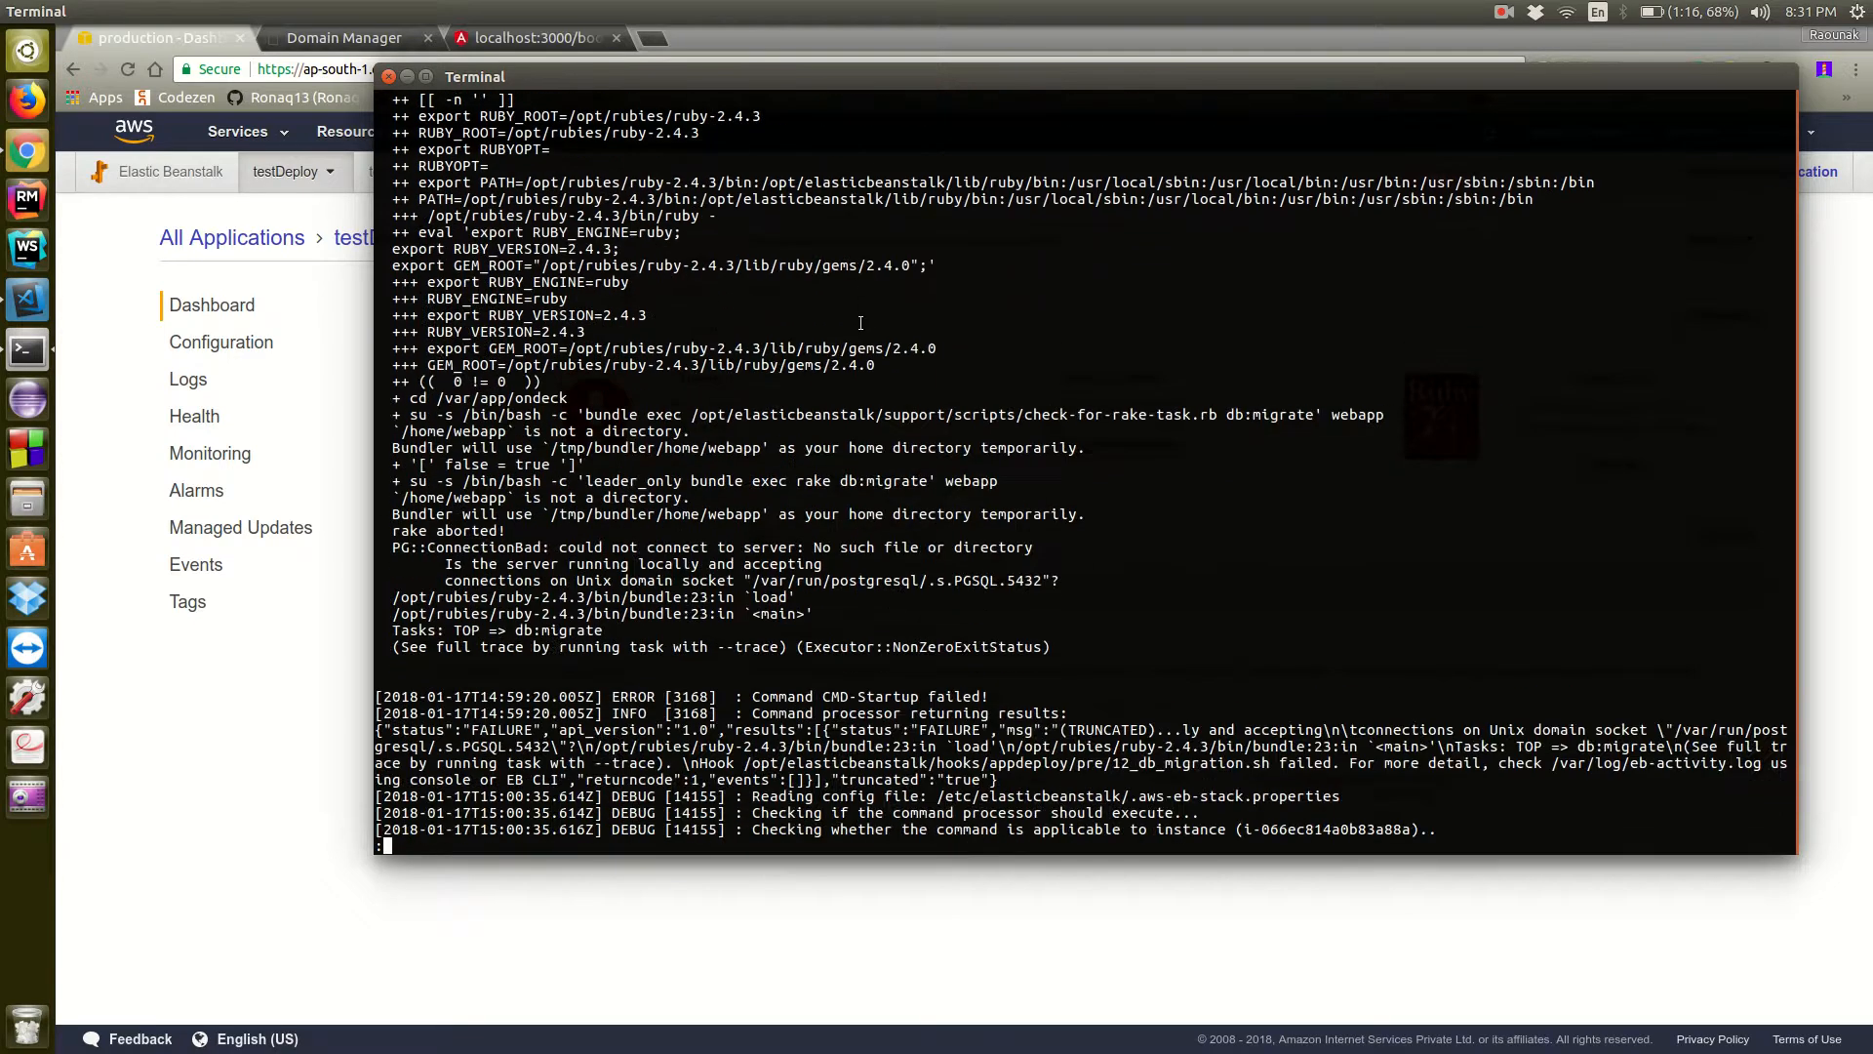
Finish reading the retrieved logs, leave the log viewer, and clear the terminal screen
scroll(860, 322, "down", 1)
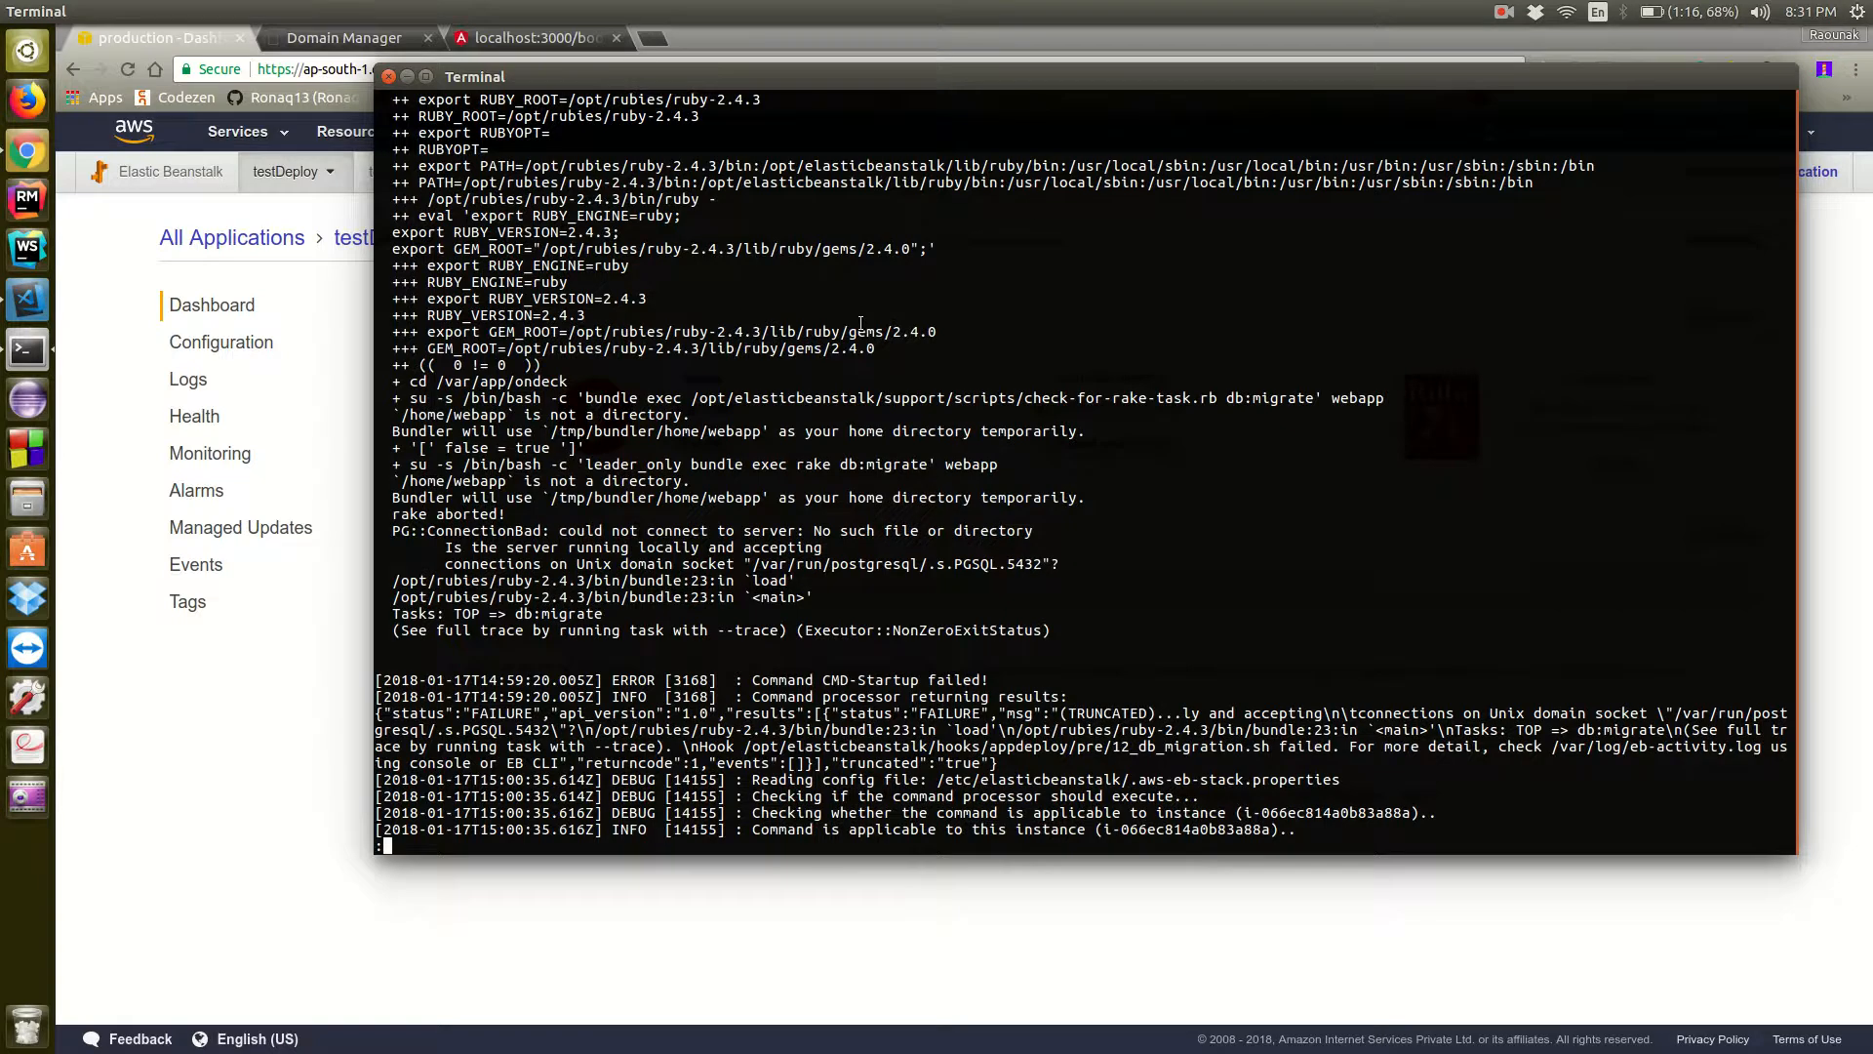
scroll(861, 323, "down", 5)
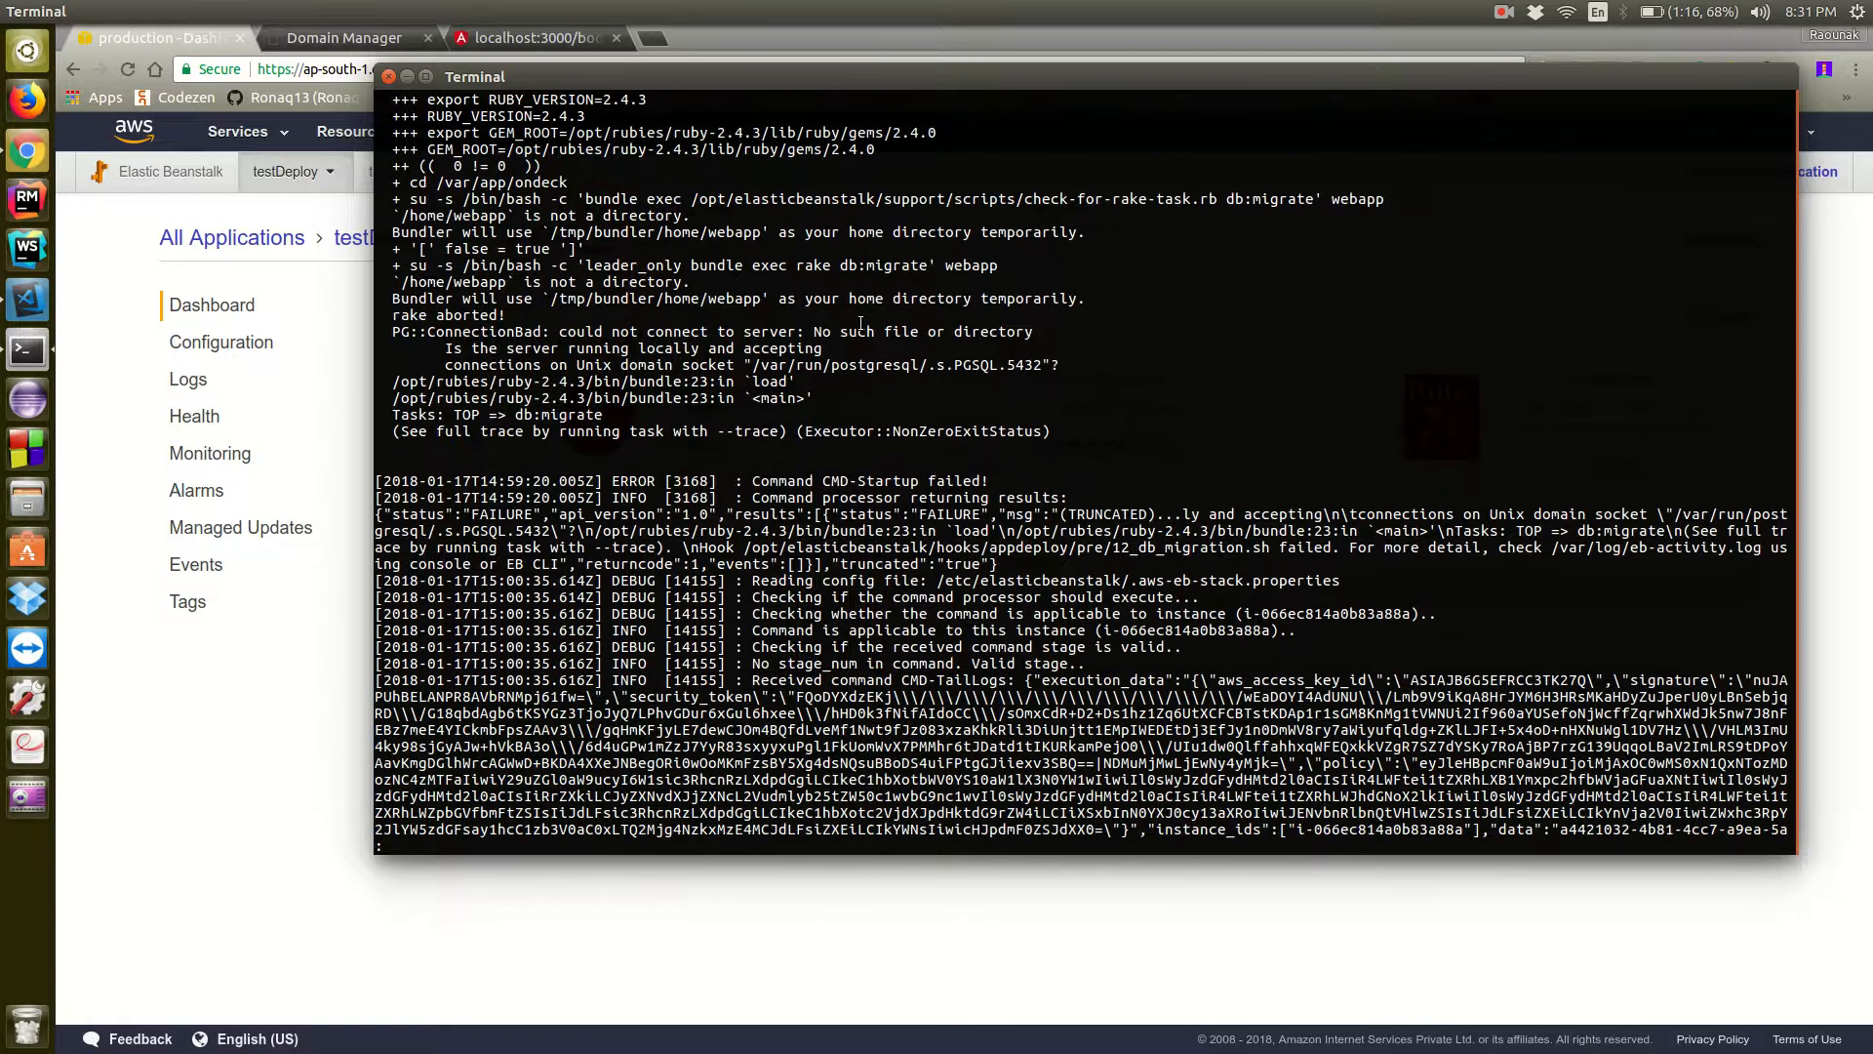
scroll(860, 323, "down", 1)
key("q")
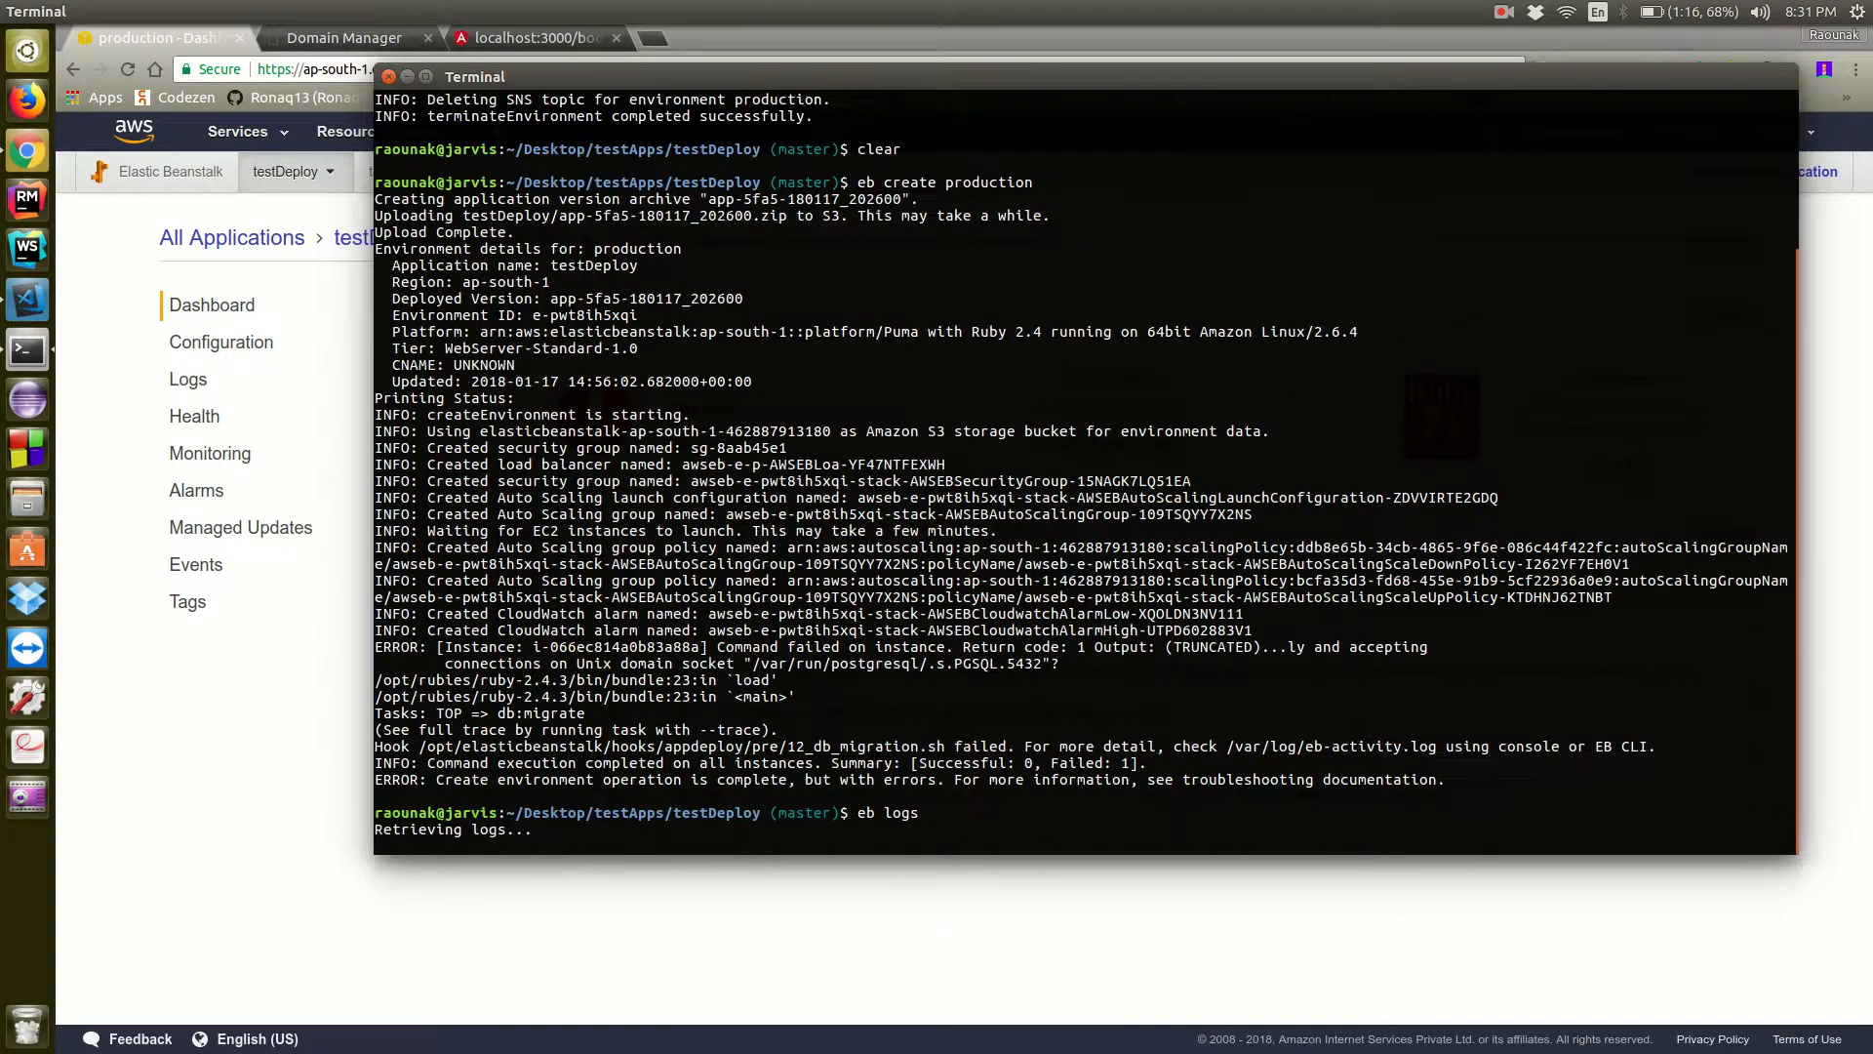
key("ctrl+c")
key("ctrl+c")
key("ctrl+c")
key("ctrl+c")
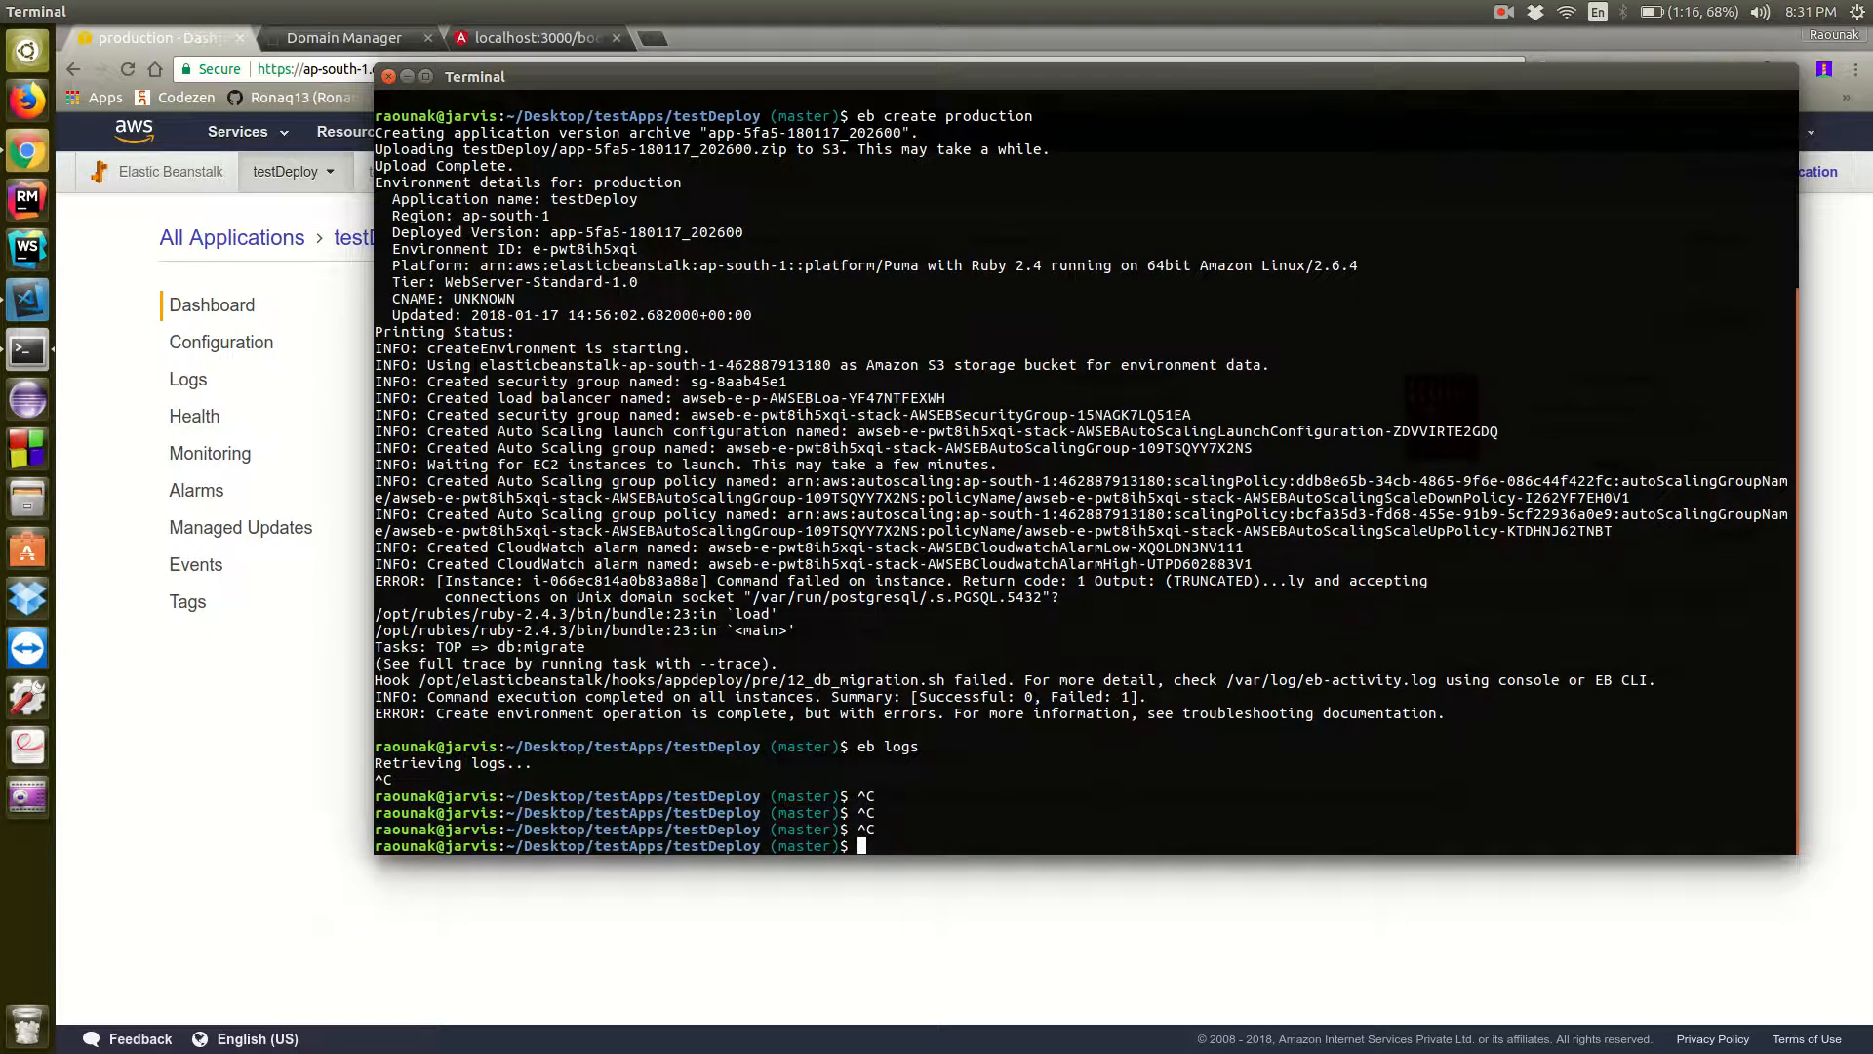
key("ctrl+l")
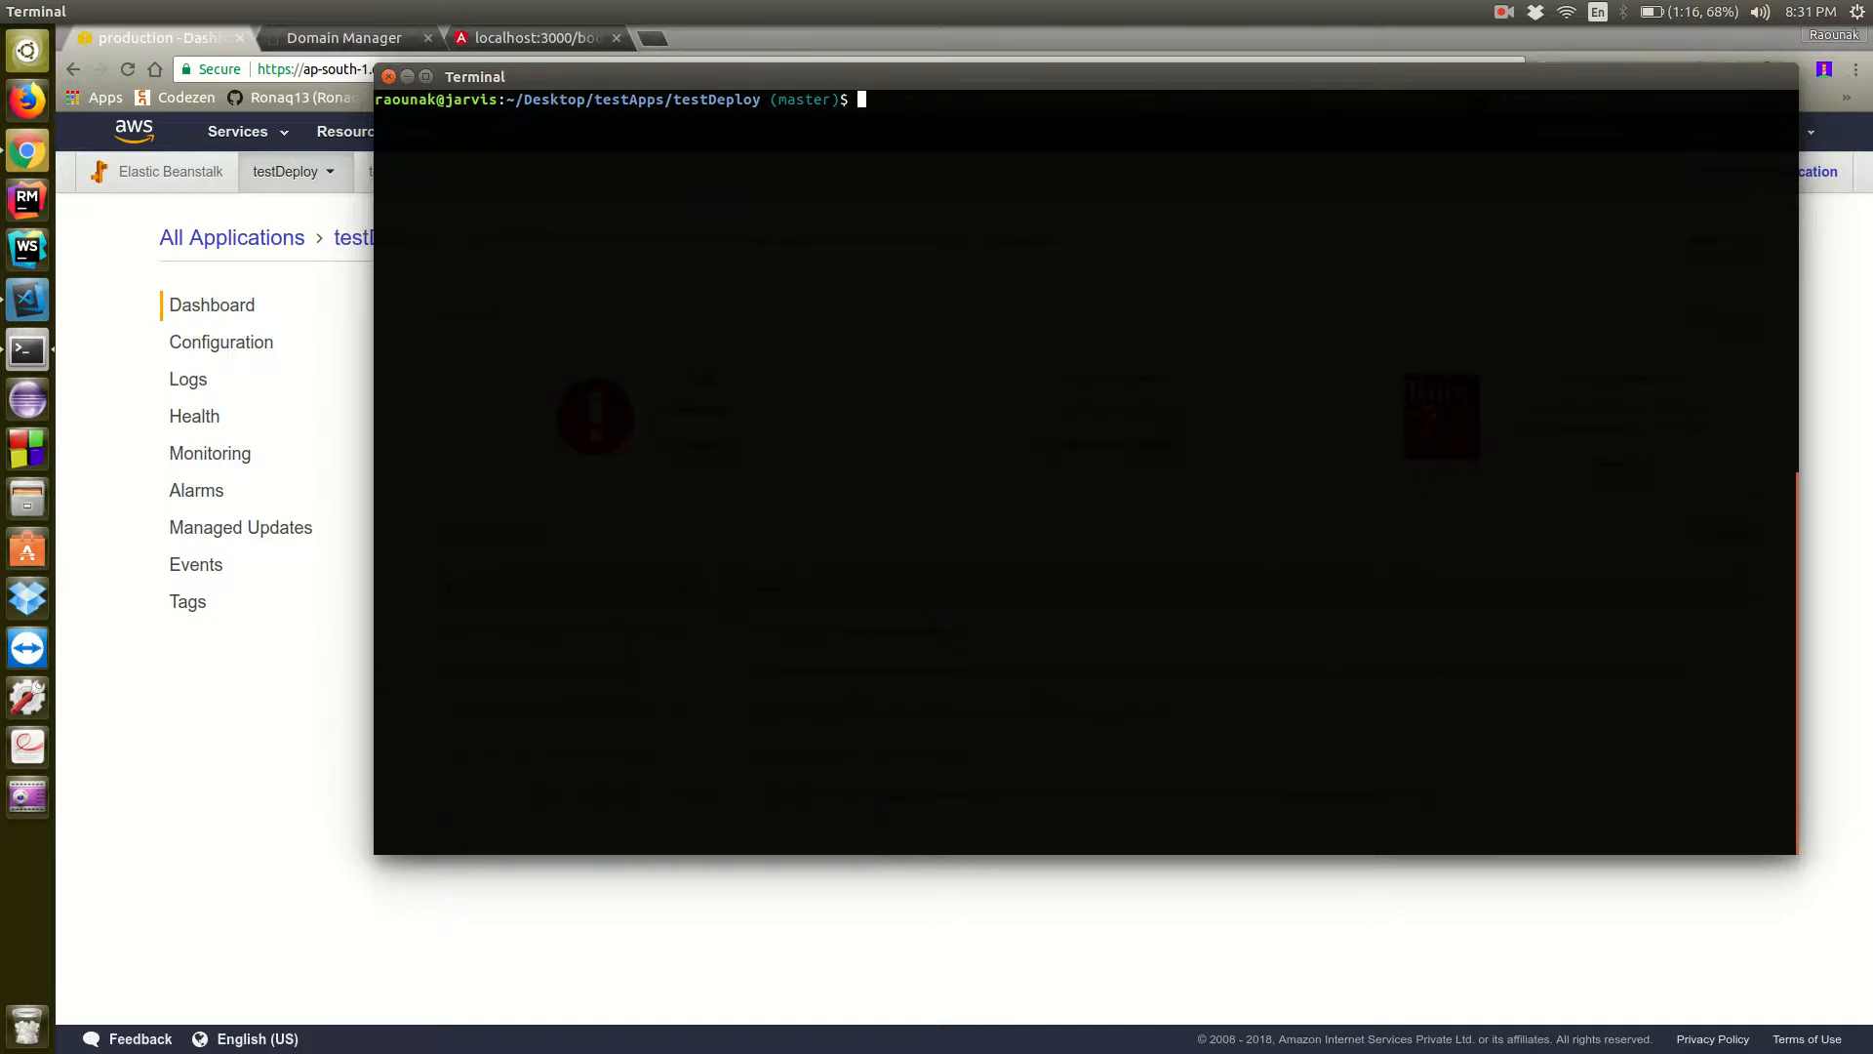
Open a fresh terminal tab in the project folder, close the old one, and empty the command line
key("ctrl+shift+t")
type("cle")
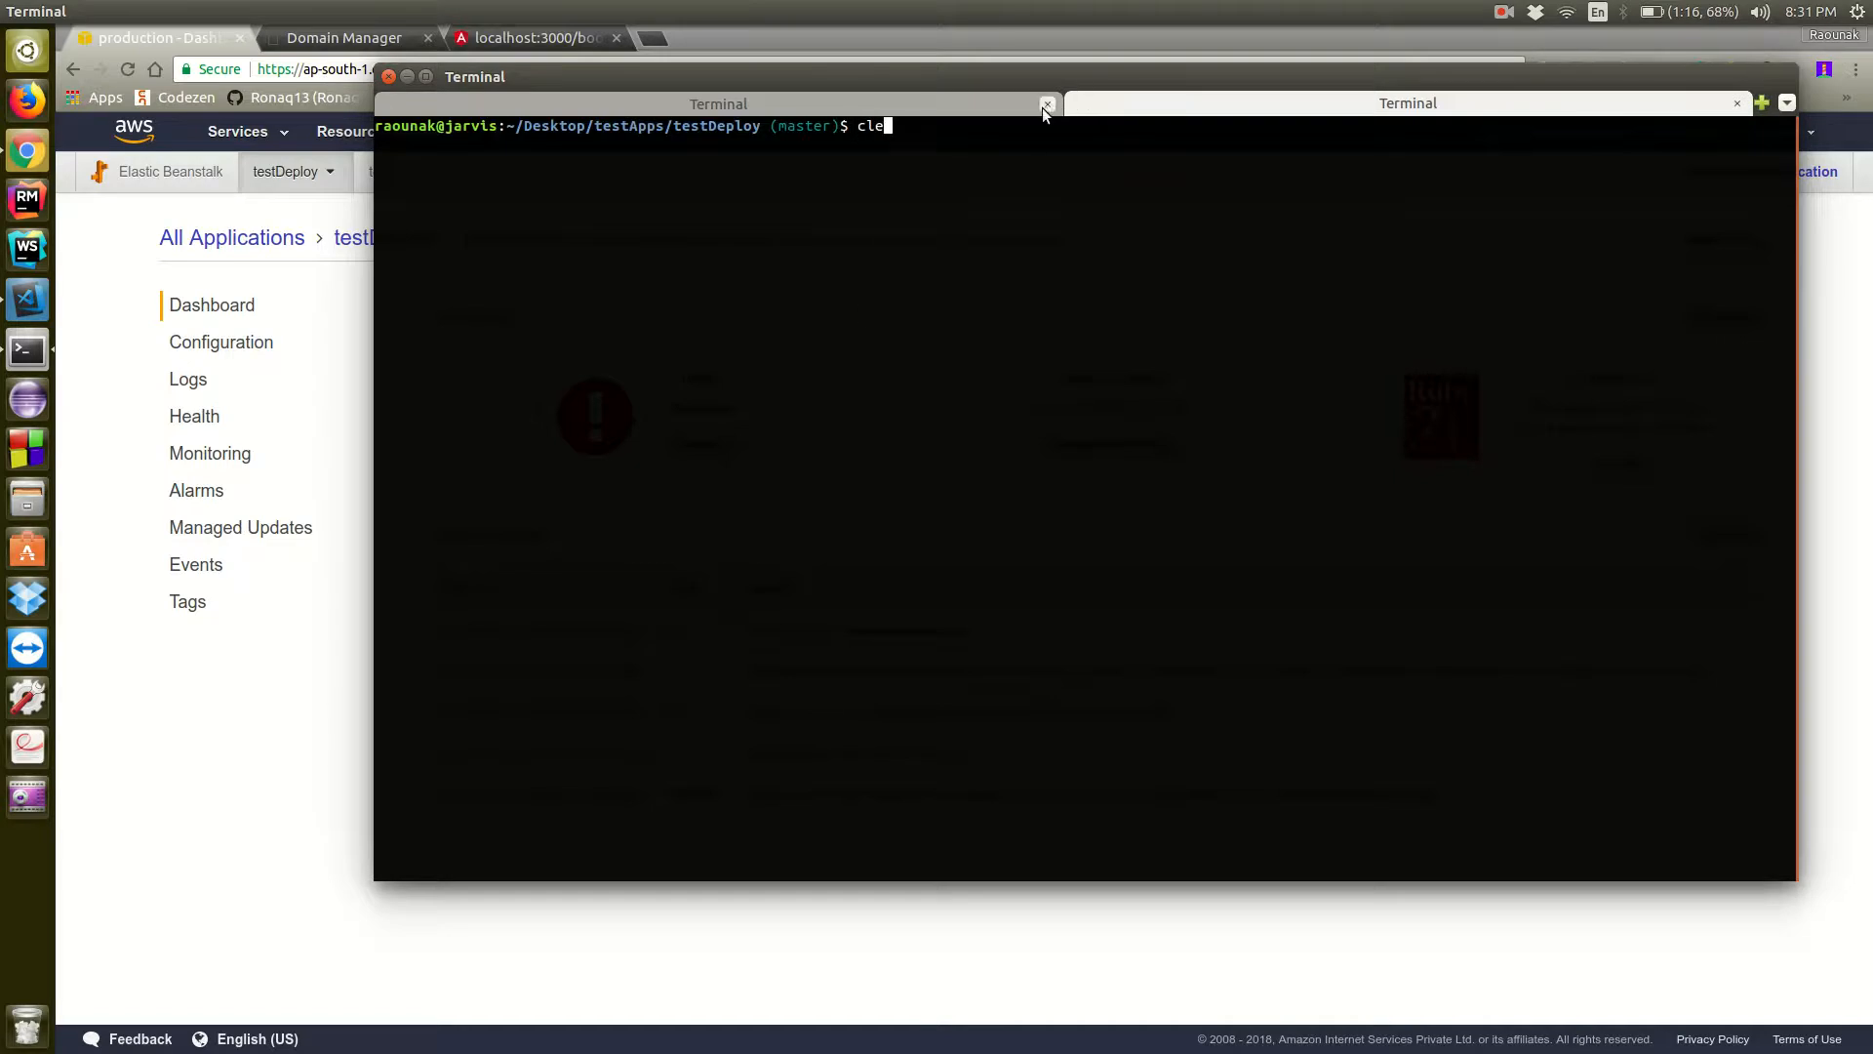
left_click(1047, 103)
key("BackSpace")
key("BackSpace")
key("BackSpace")
Run eb setenv SECRET_KEY_BASE=$(rake secret), taking the variable name from the production entry in secrets.yml
type("eb")
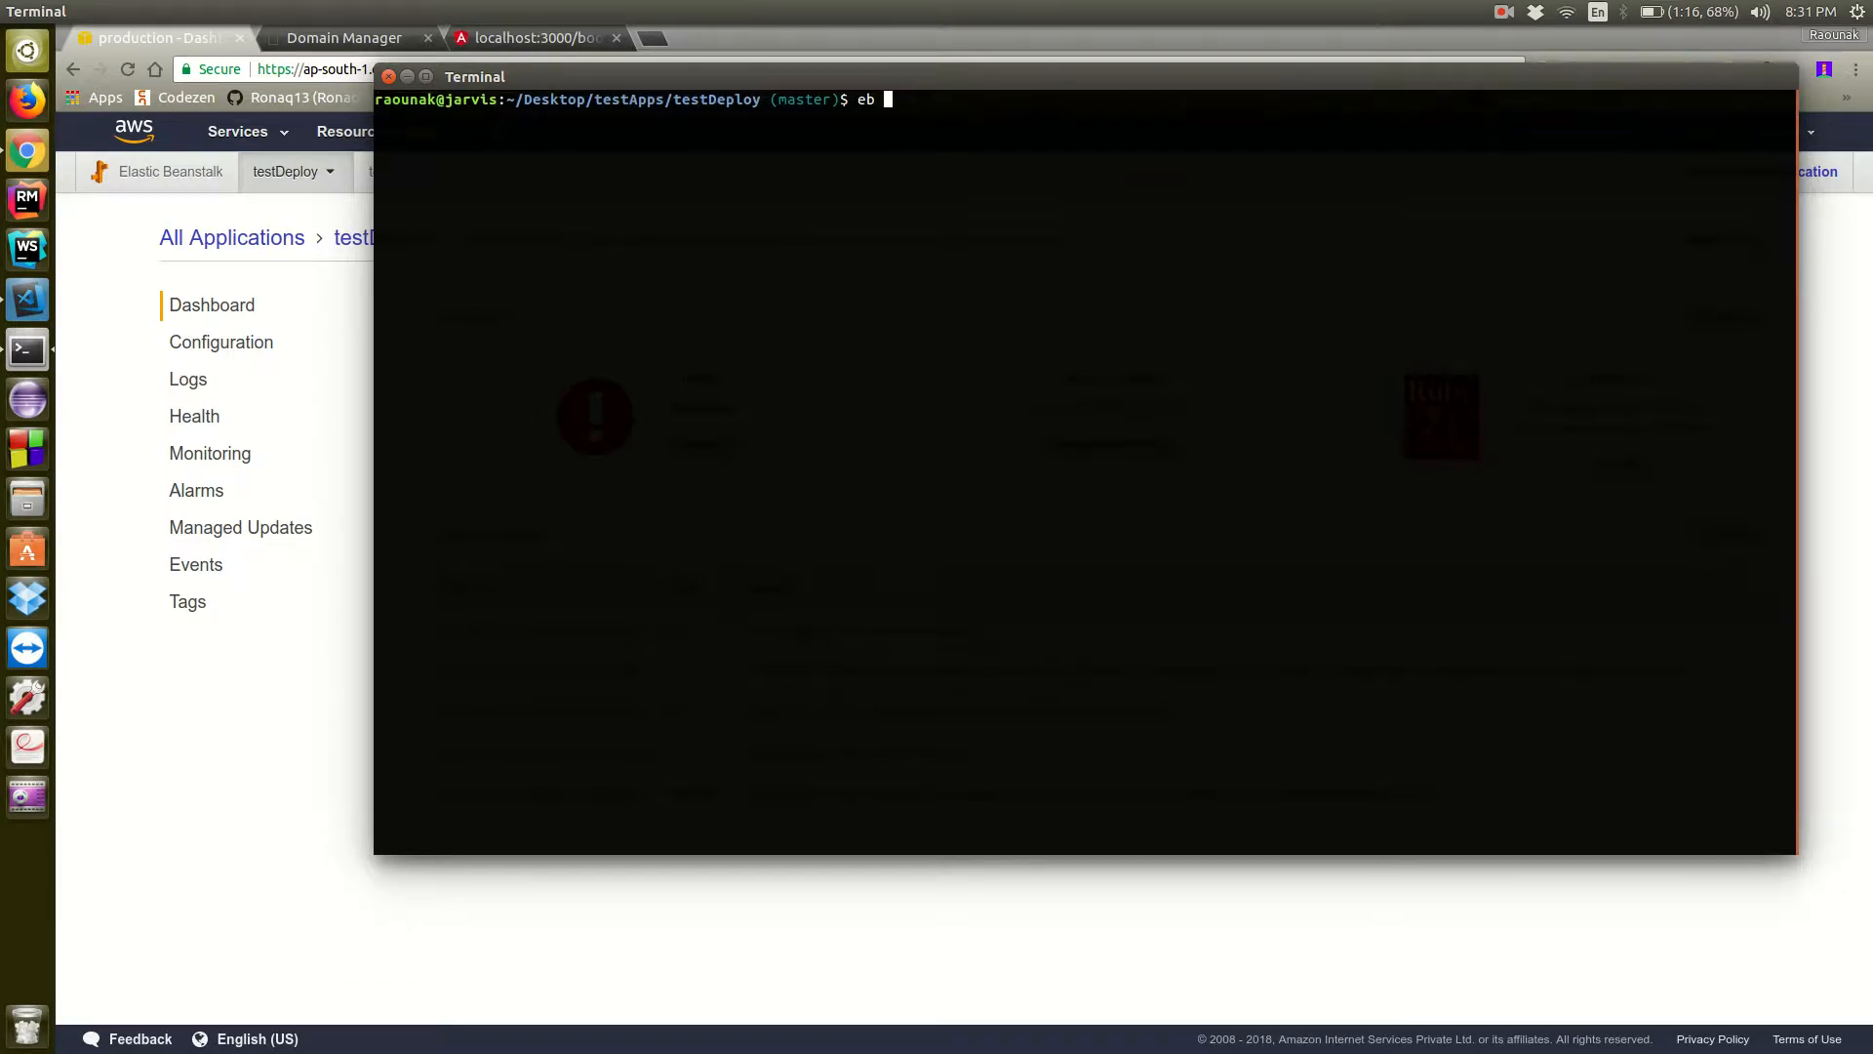
type(" setenc")
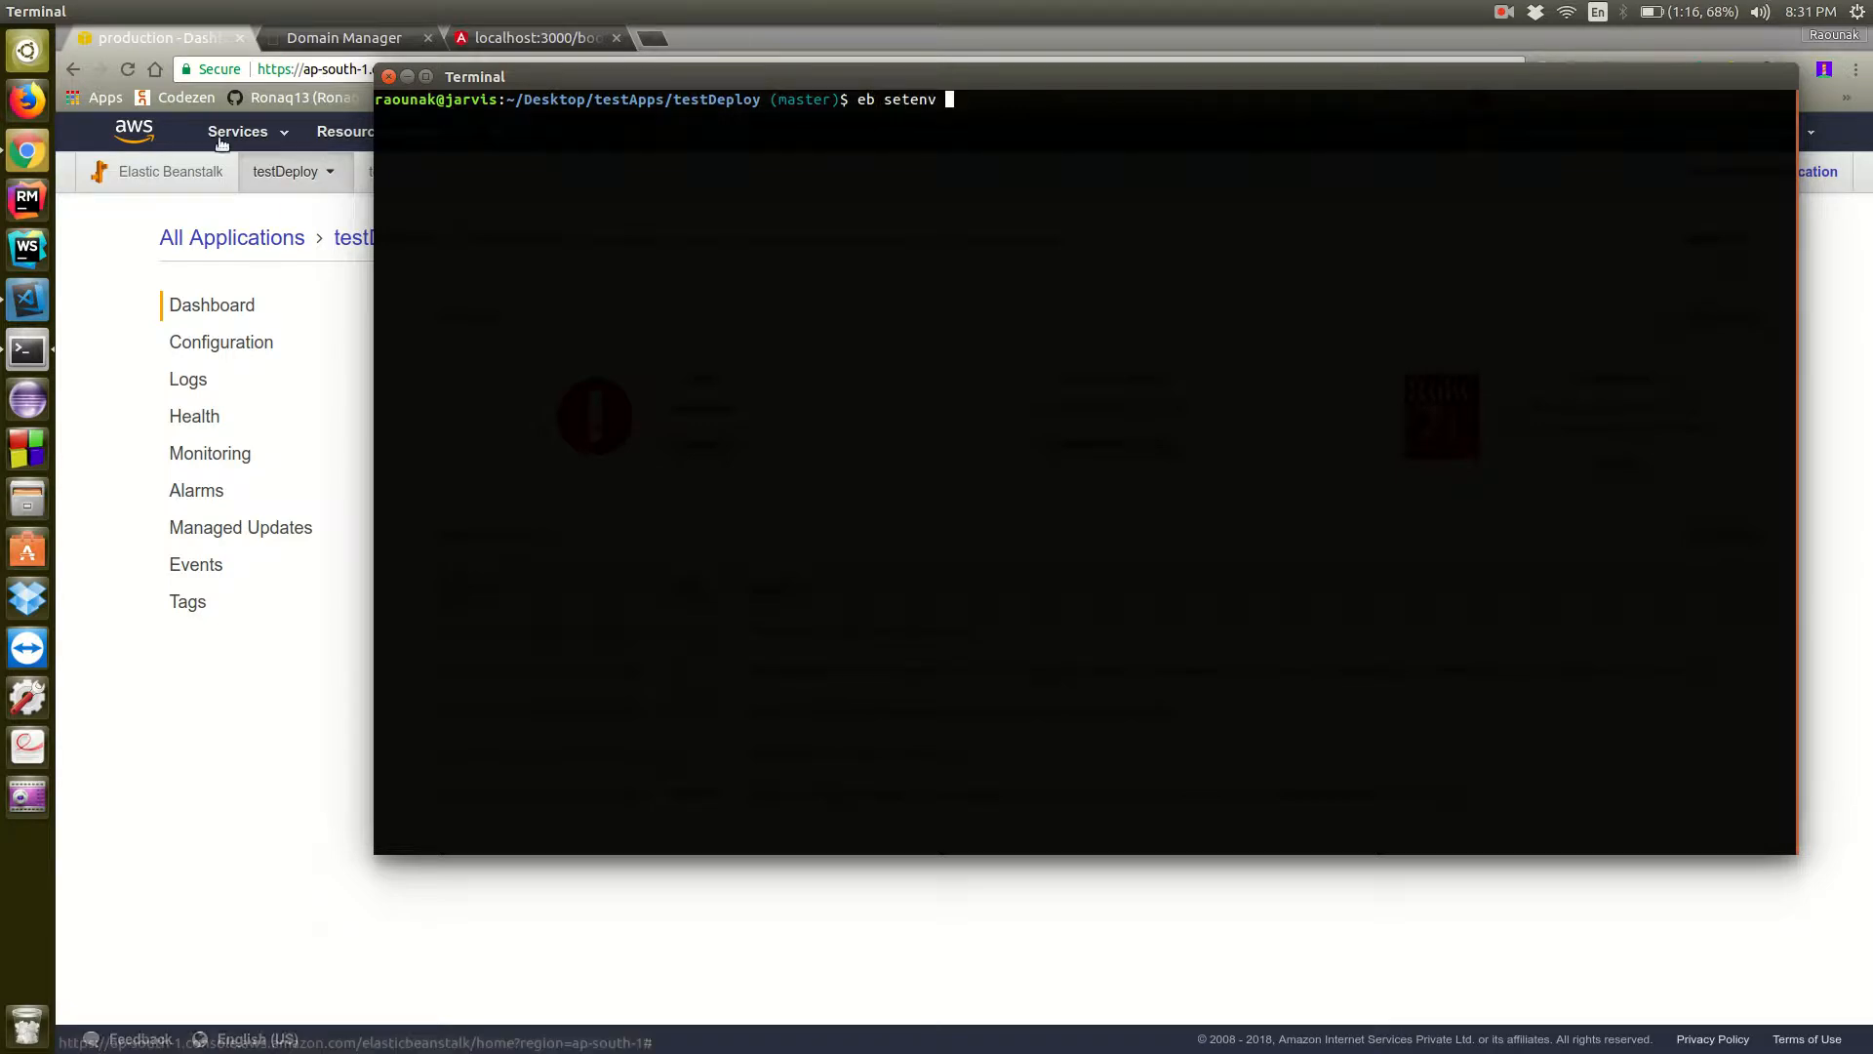
left_click(27, 299)
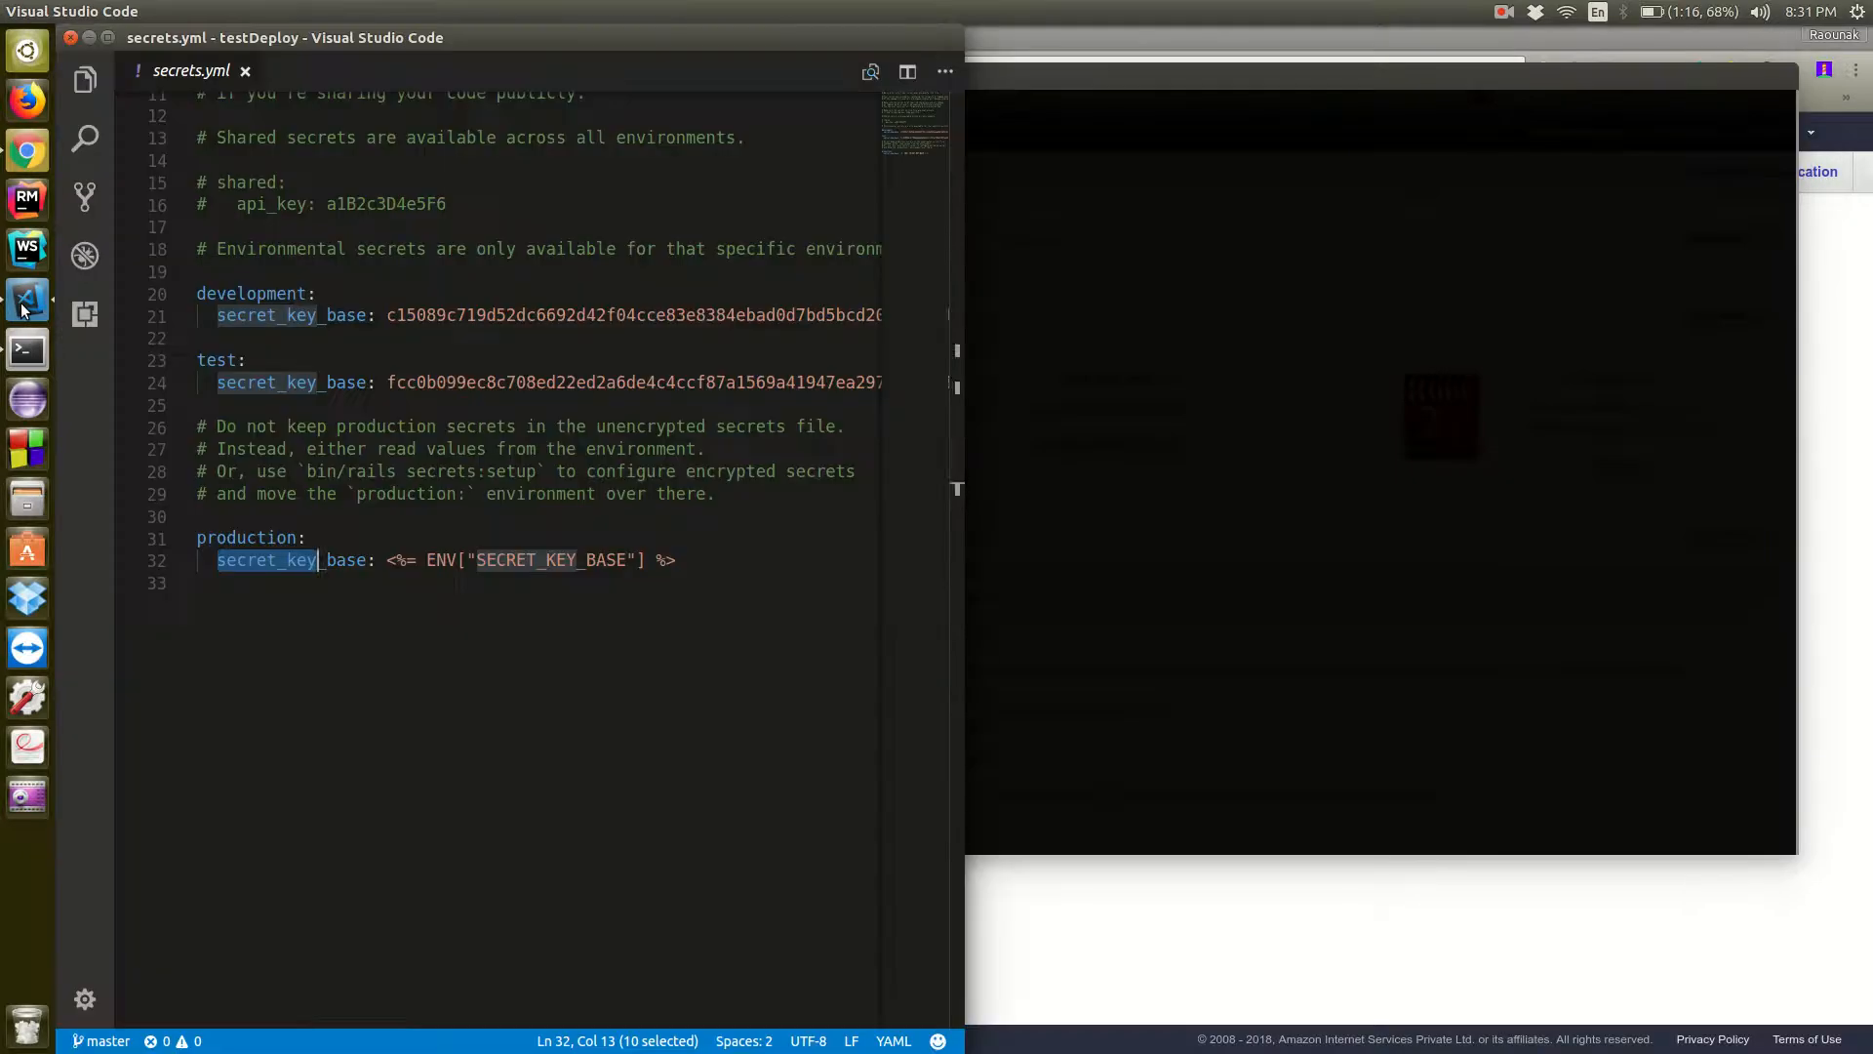
double_click(548, 559)
left_click(1352, 437)
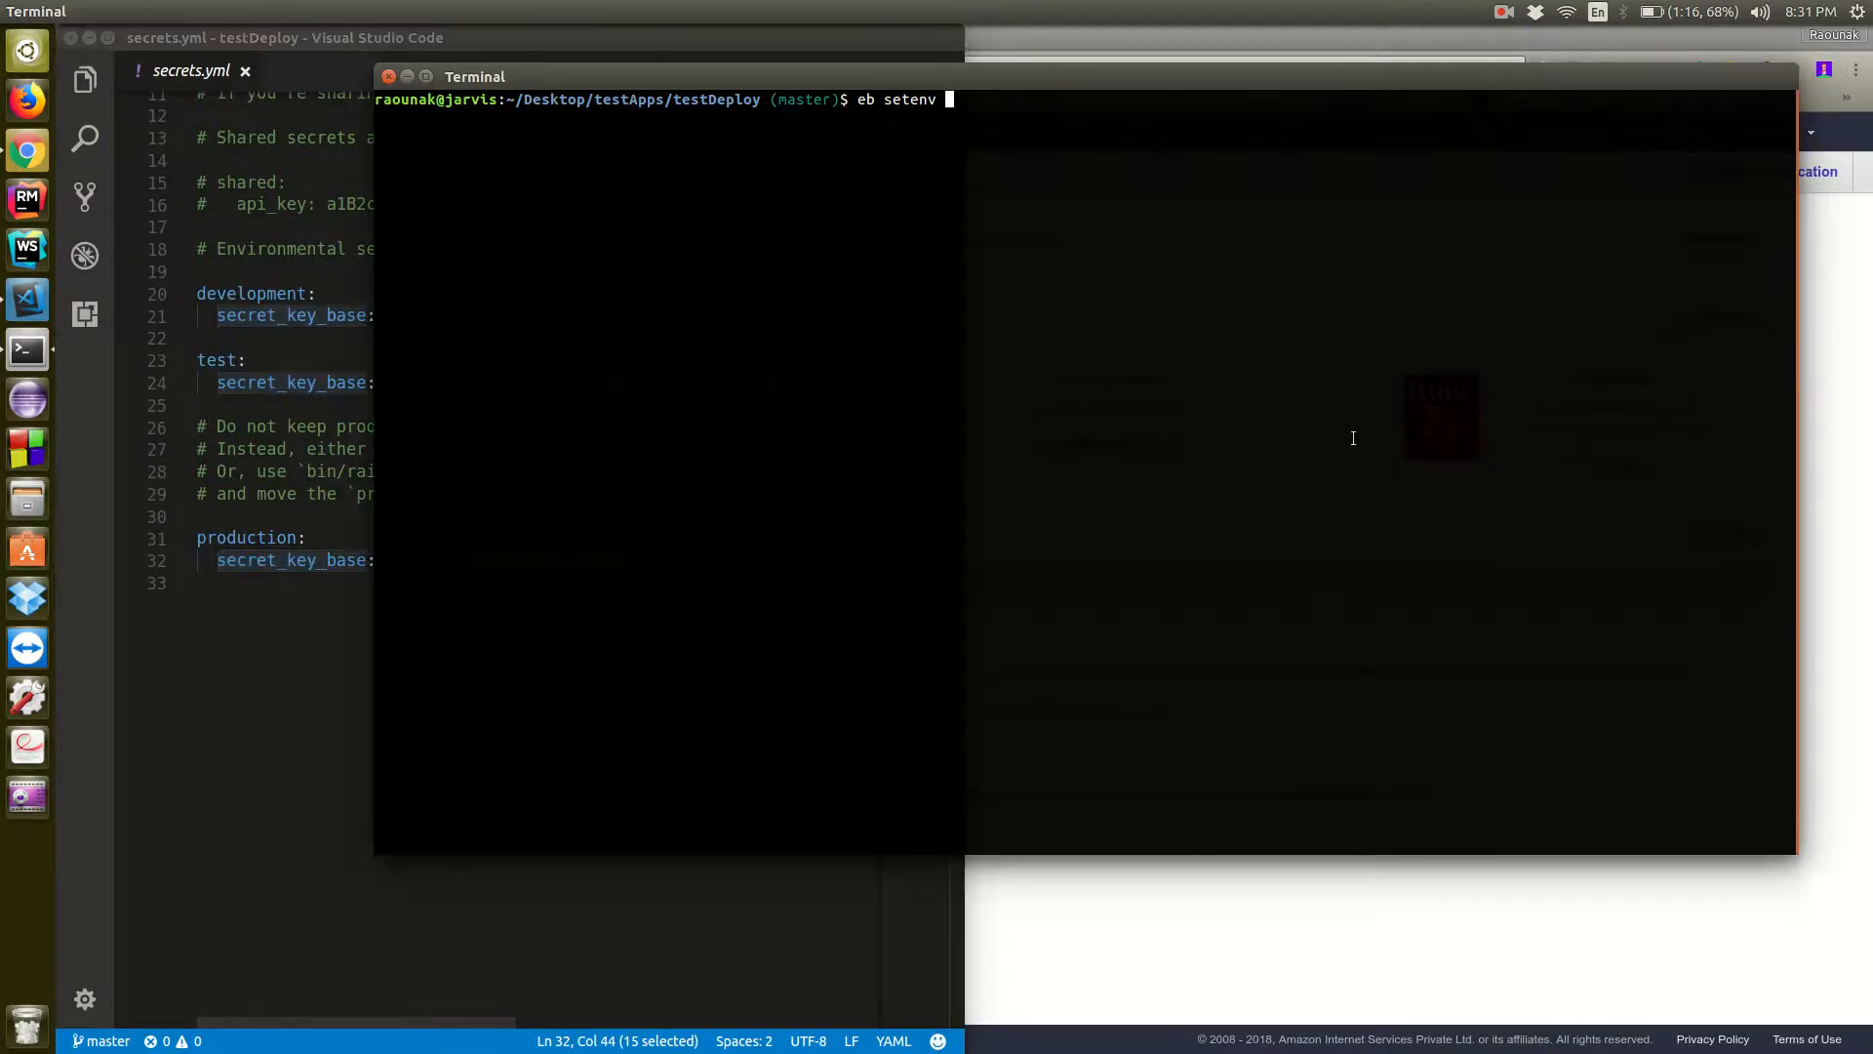
key("ctrl+shift+v")
type("=$()")
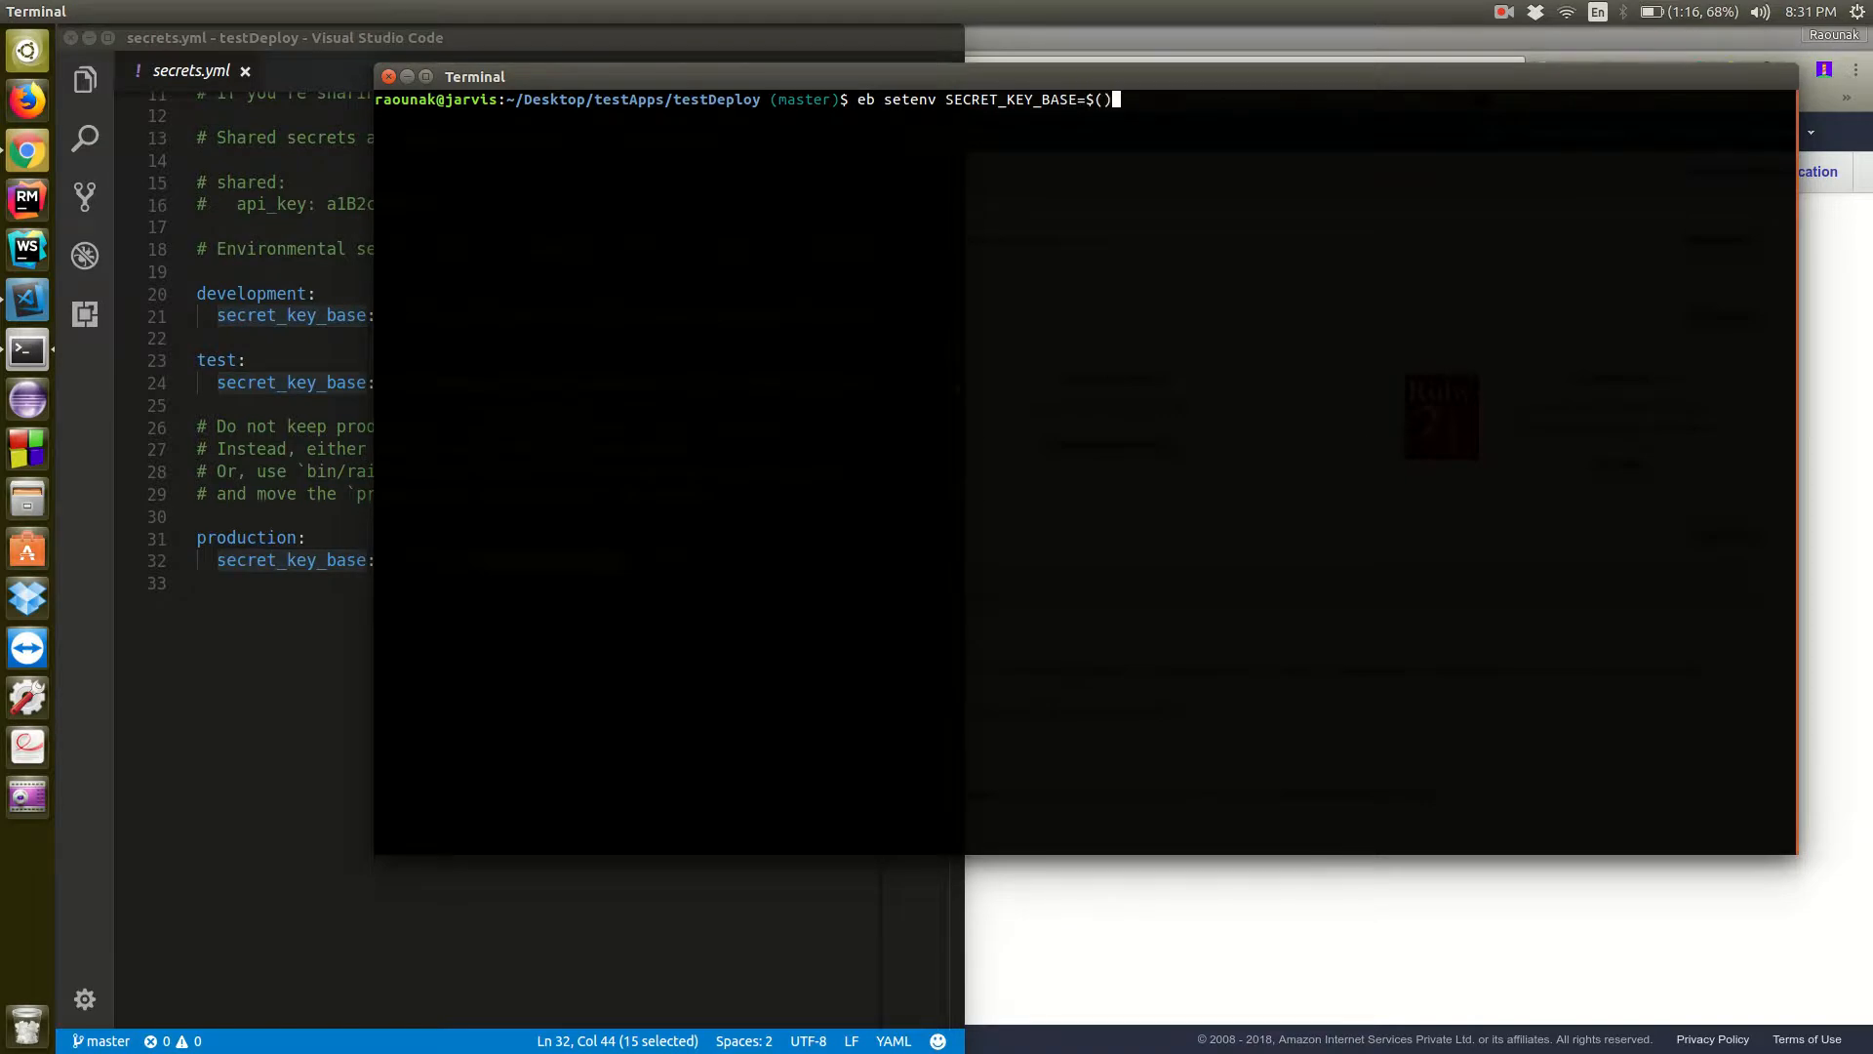
key("Left")
type("rake secret")
key("Return")
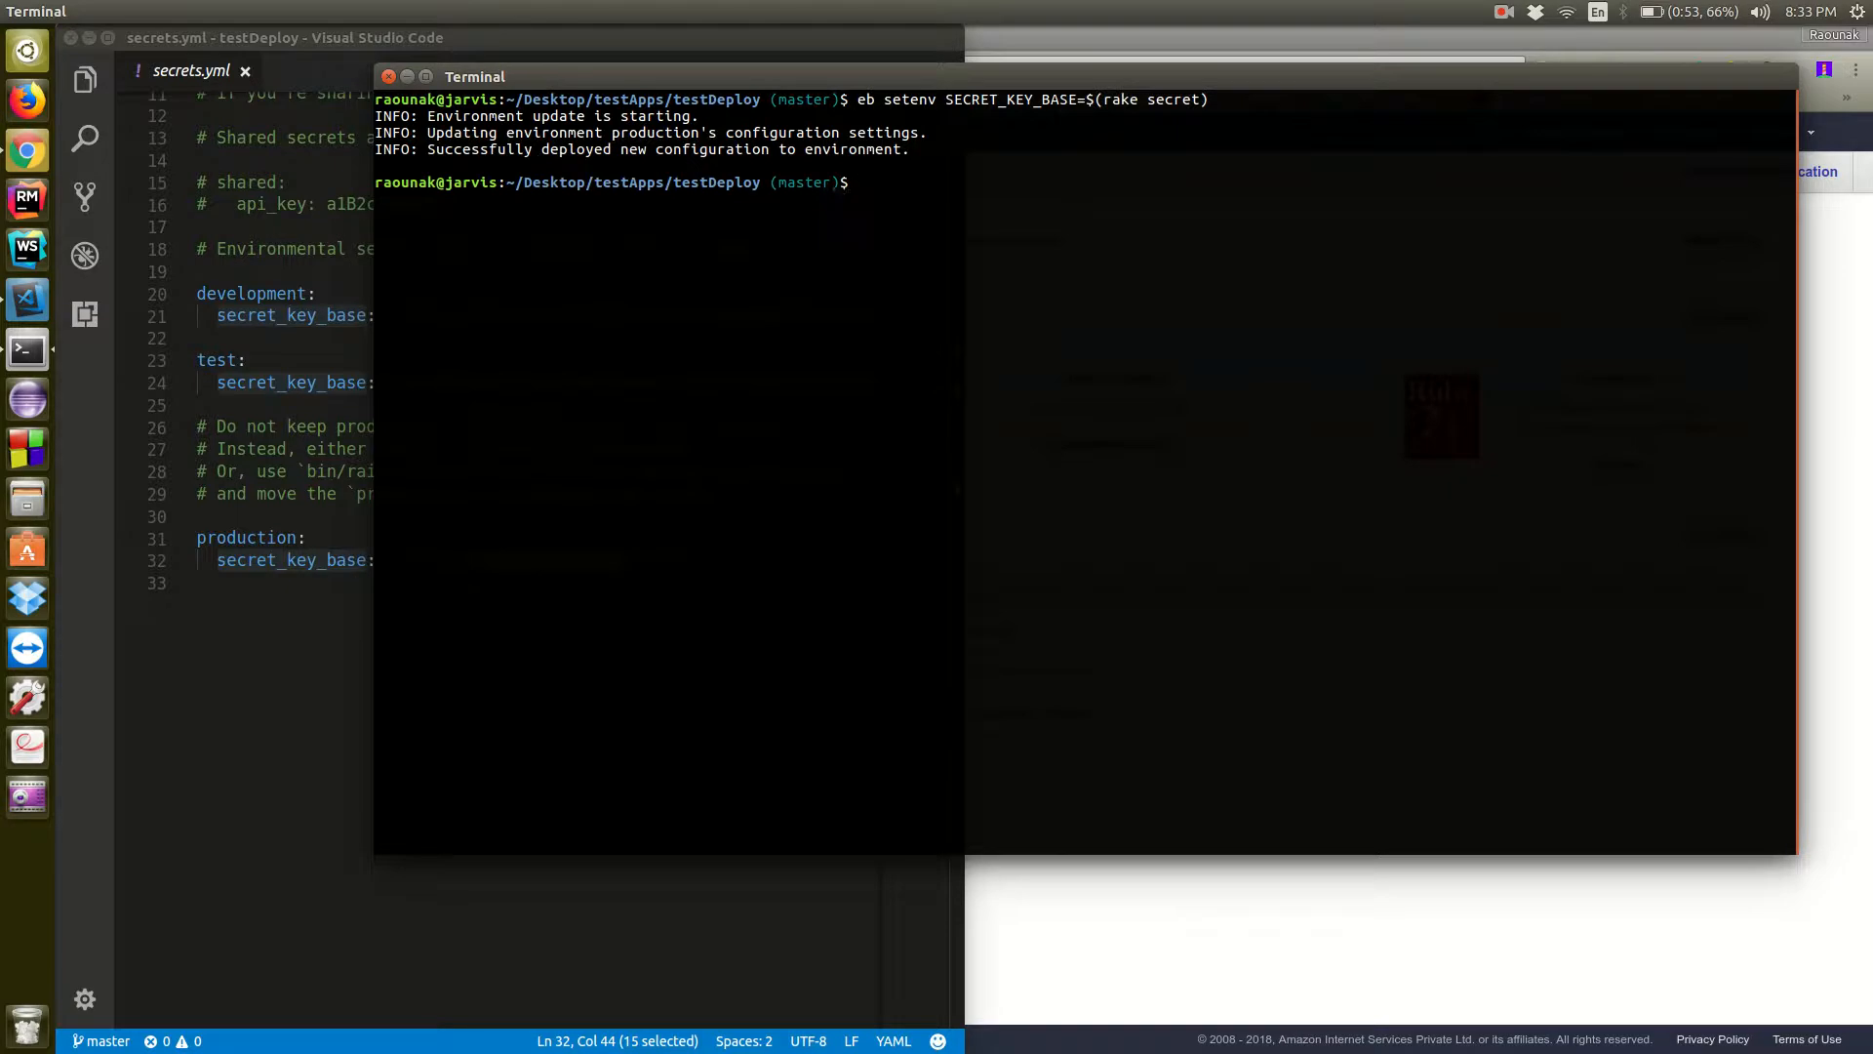
Clear the terminal and switch to Chrome to check the production environment's dashboard
type("clear")
key("Return")
key("alt+Tab")
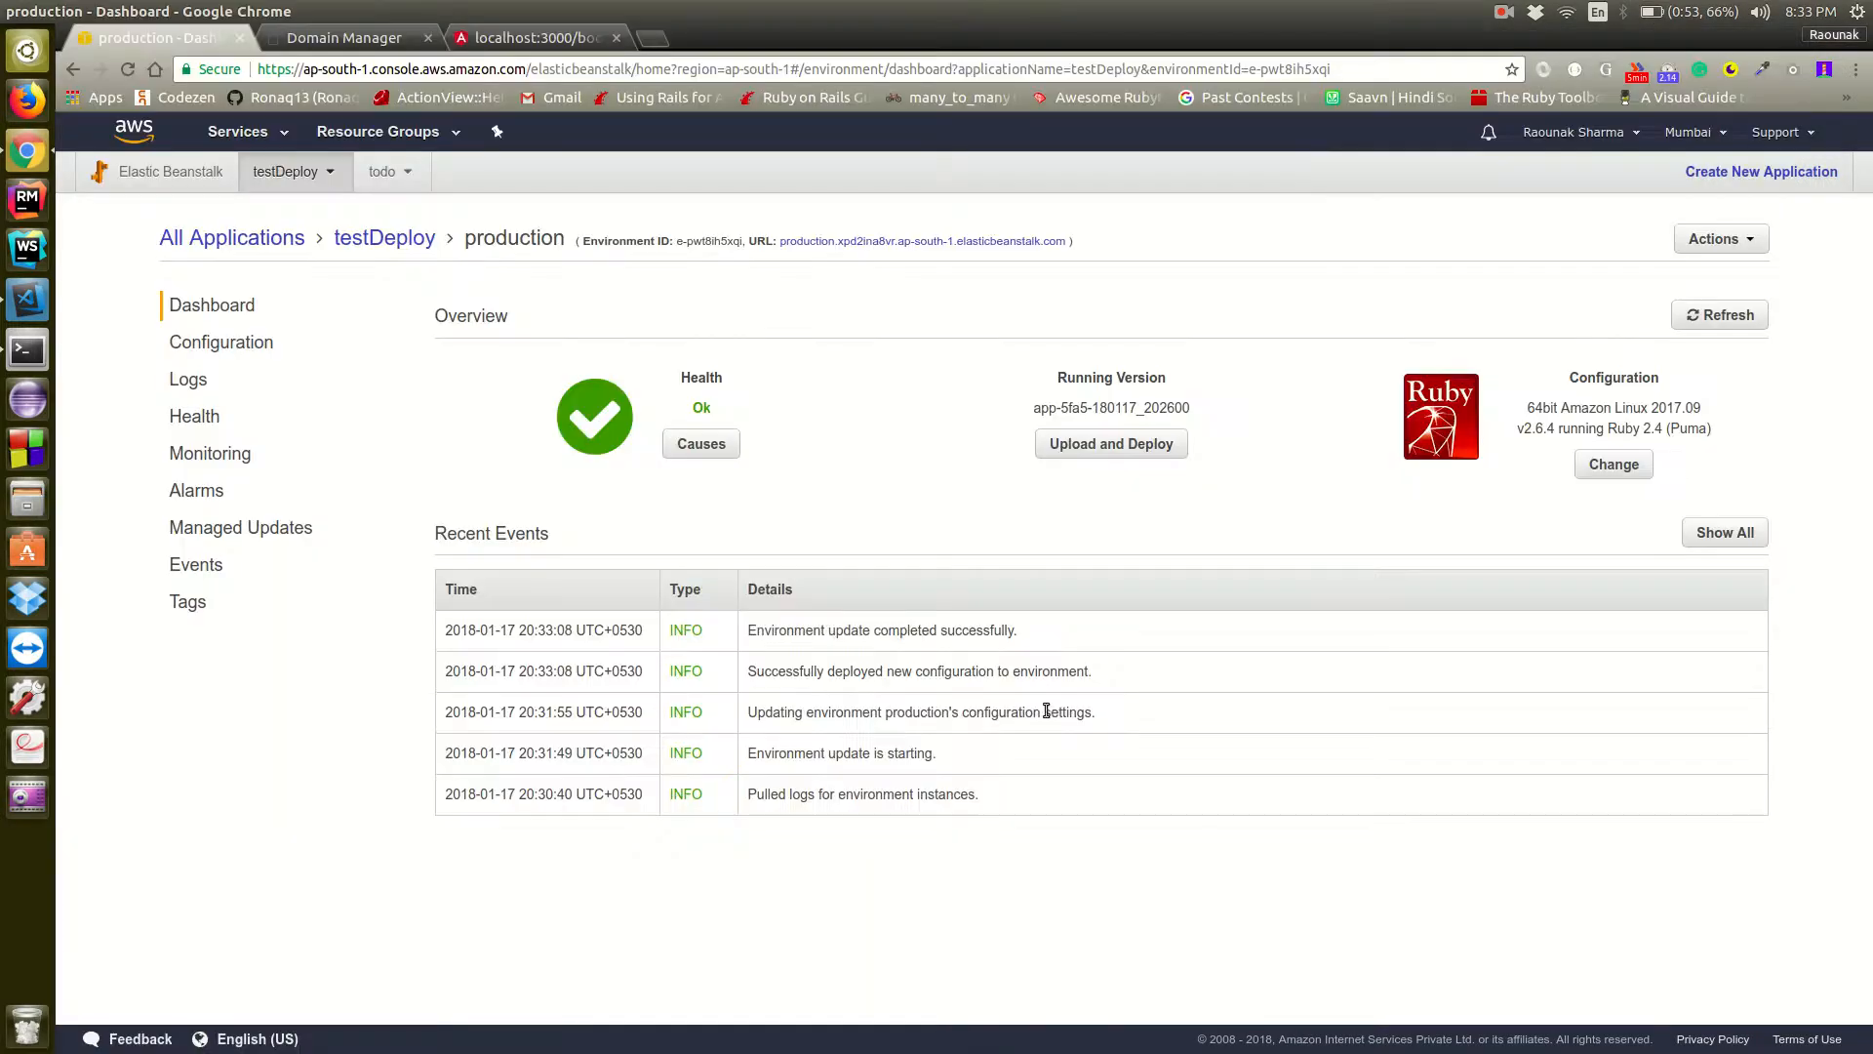
Open the production environment's URL in the browser and load its /books page
left_click(945, 241)
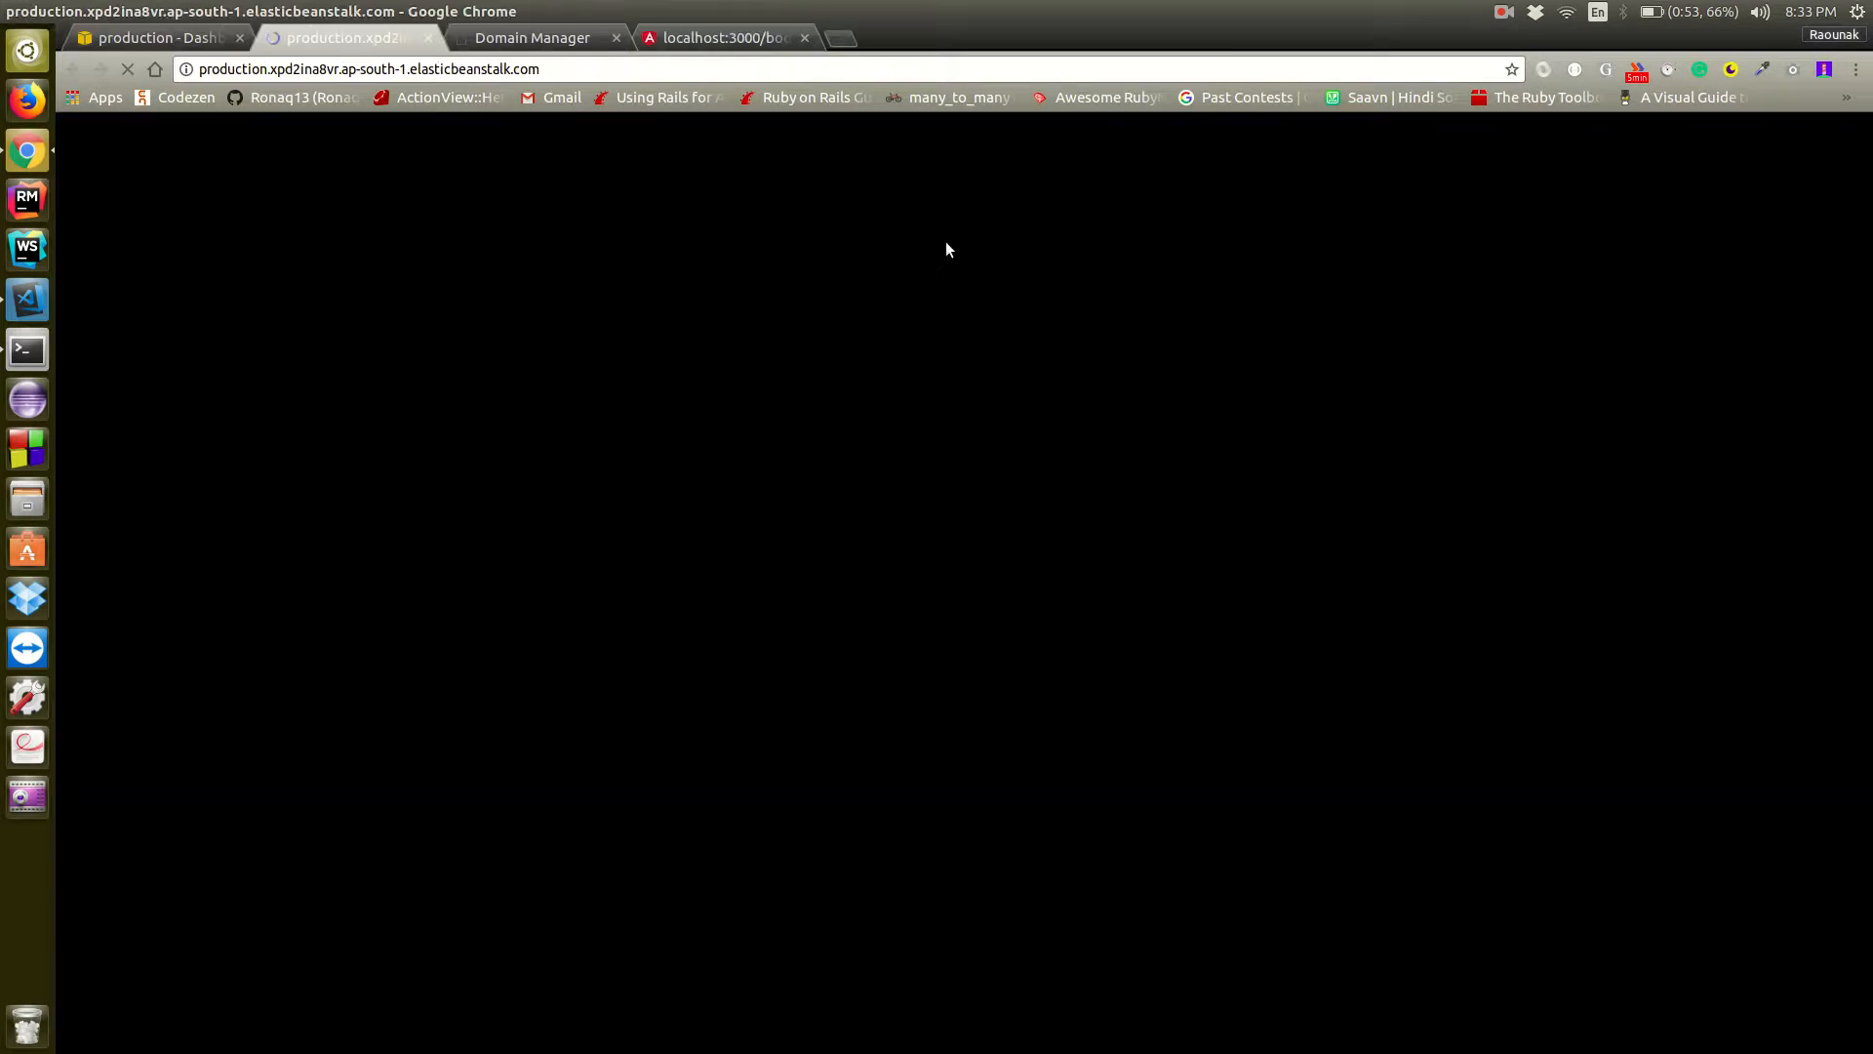
left_click(652, 60)
left_click(651, 61)
type("/books")
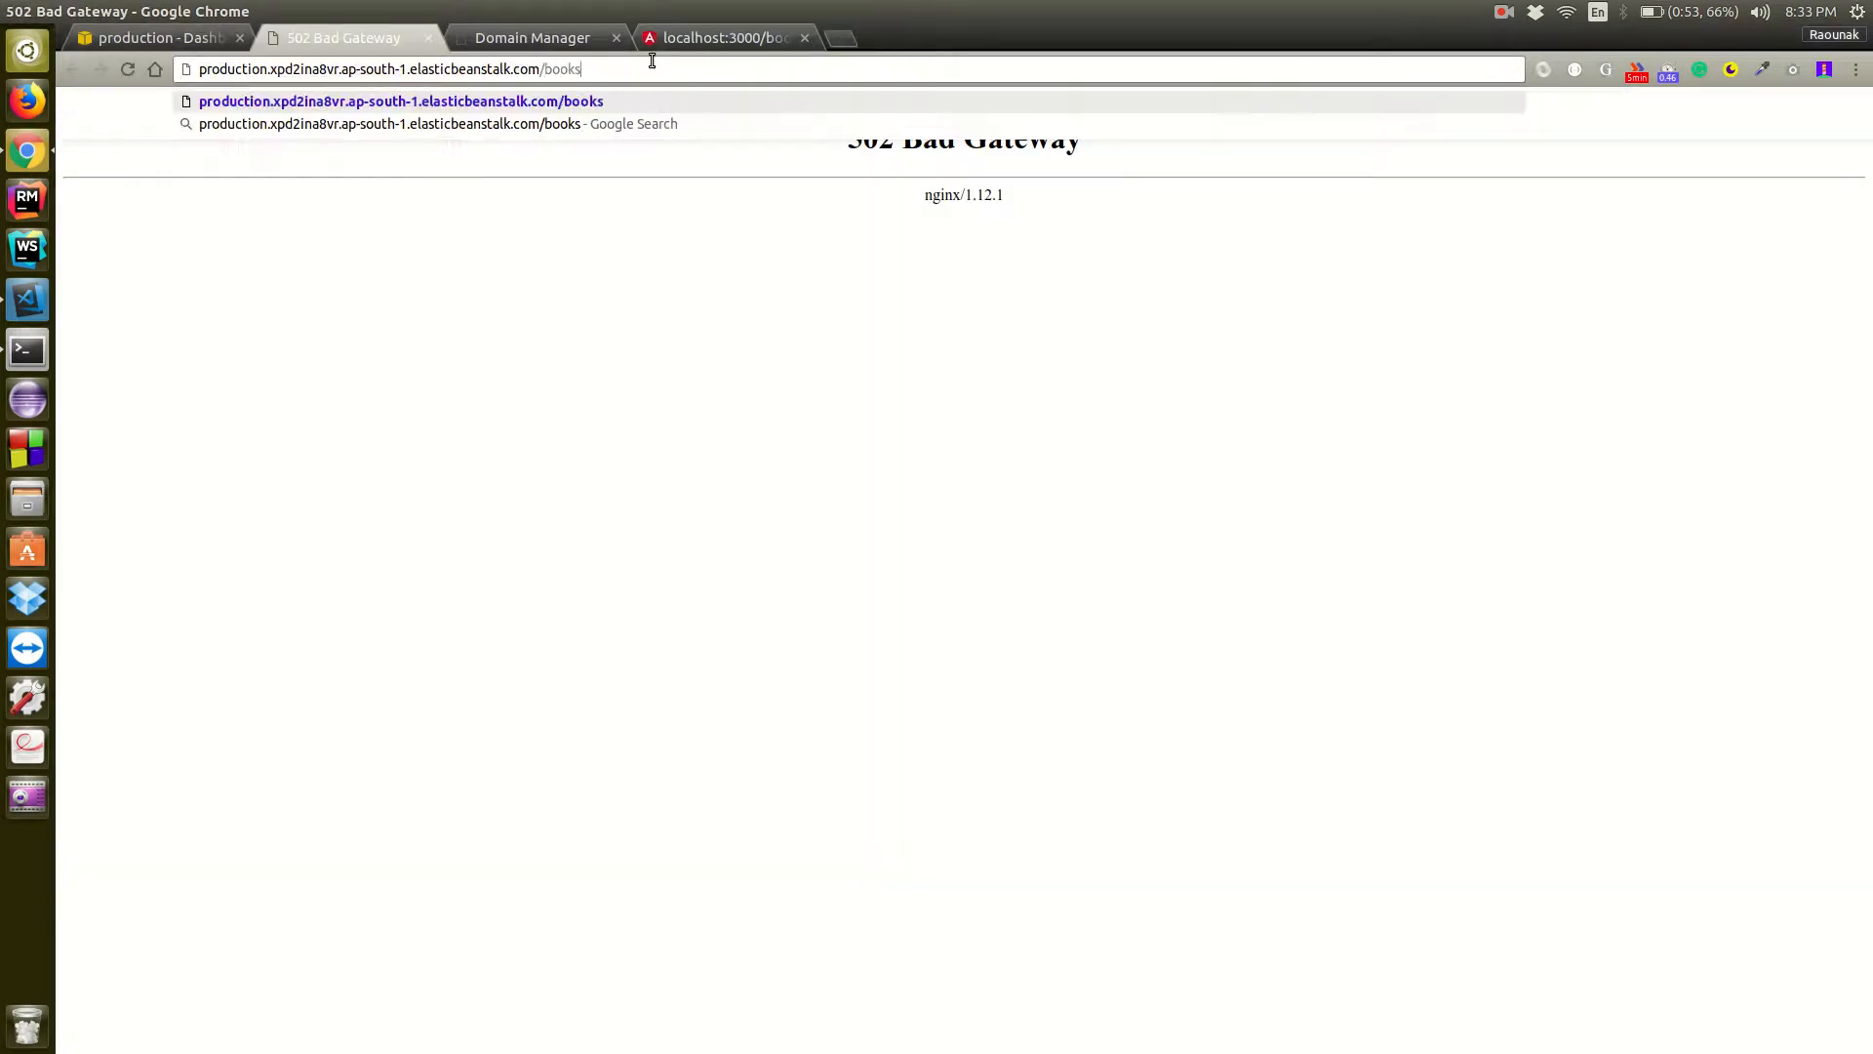
key("Return")
Bring up the terminal and retrieve the environment's logs with eb logs
key("ctrl+alt+t")
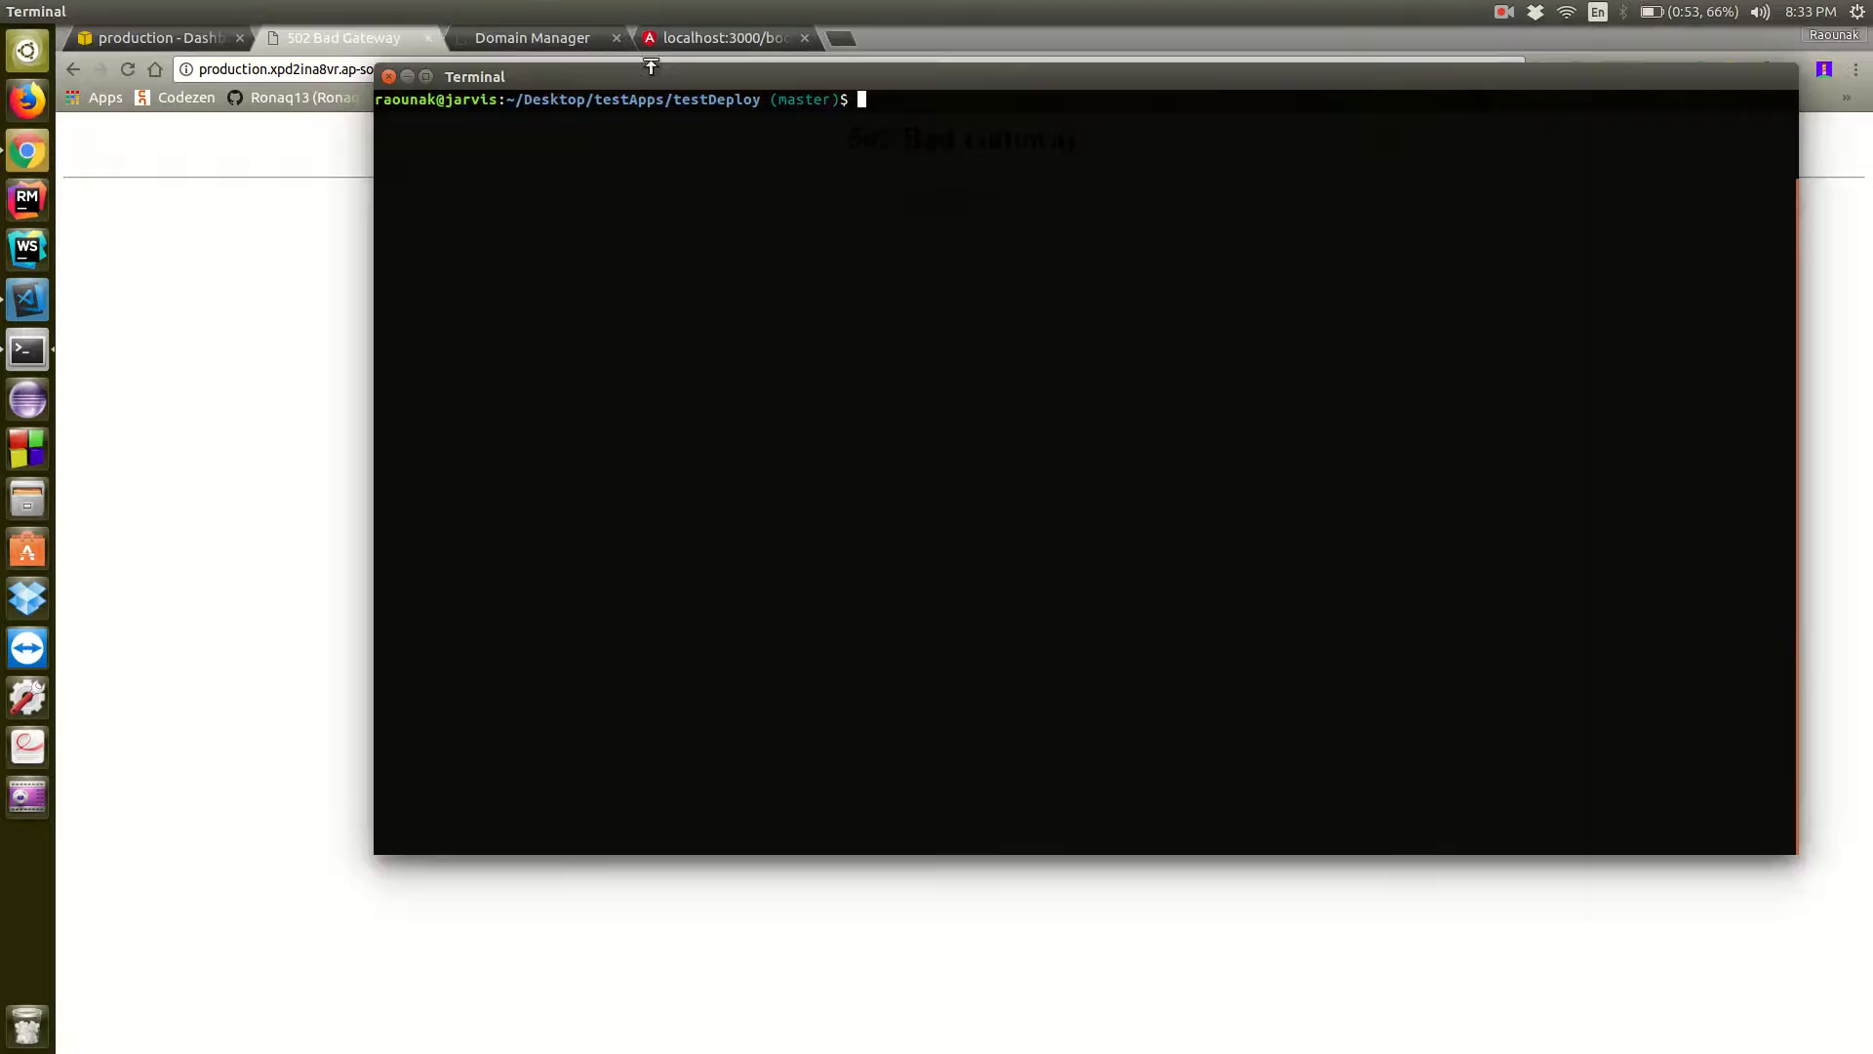
type("eb logs")
key("Return")
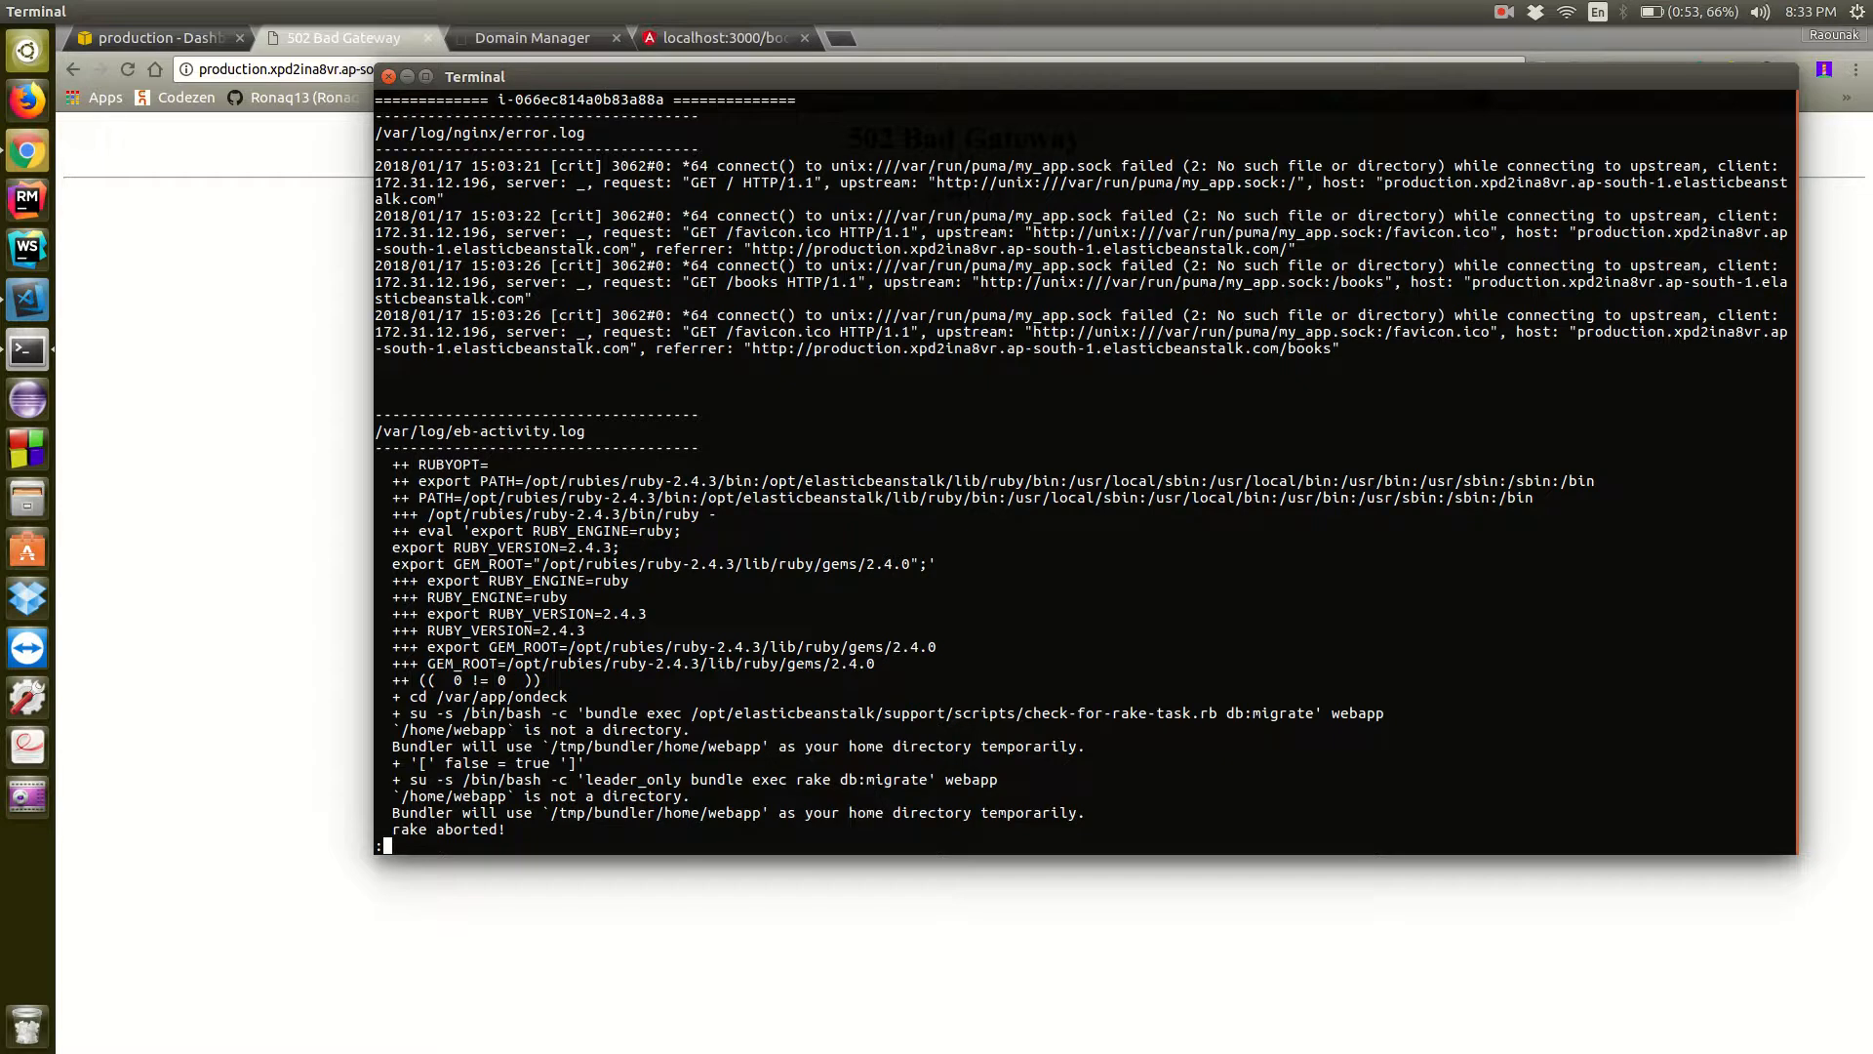
Examine the nginx error.log, eb-activity.log and access.log entries for the cause of the failing requests
scroll(1257, 424, "down", 10)
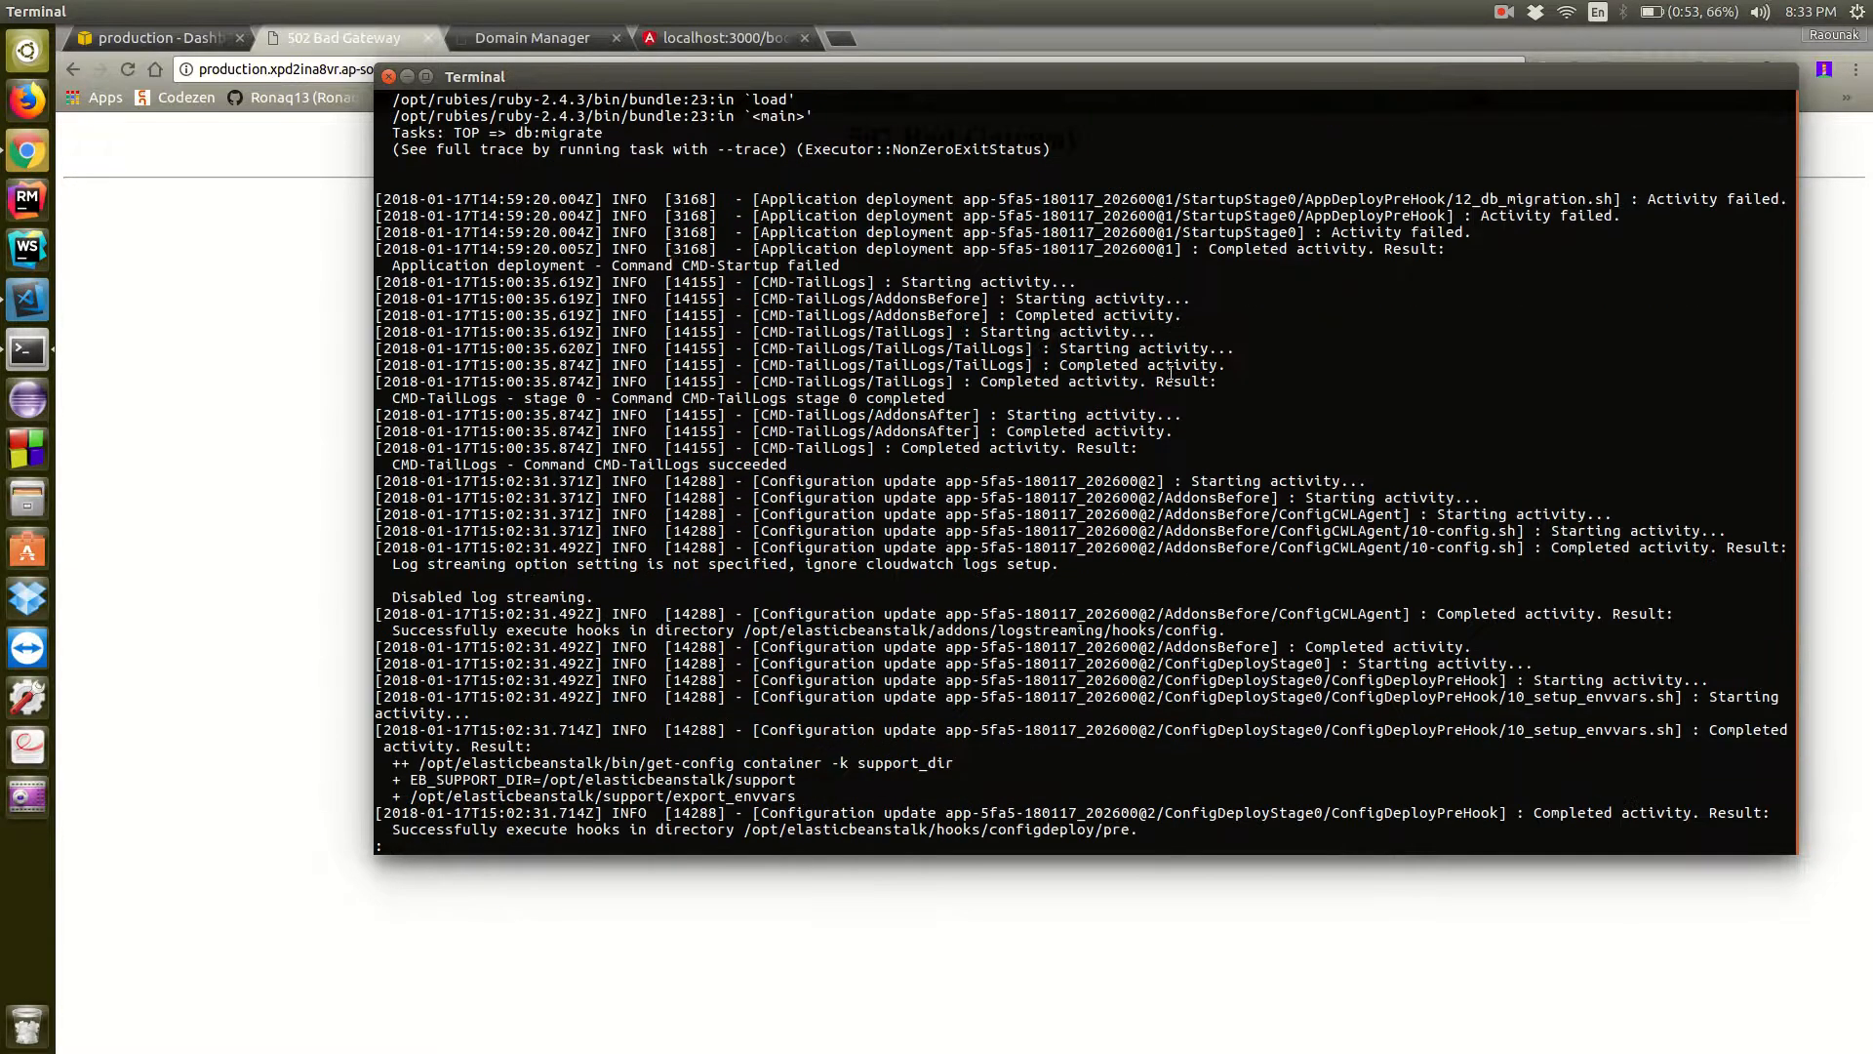
scroll(1170, 374, "down", 1)
scroll(1170, 373, "down", 15)
scroll(1171, 374, "down", 1)
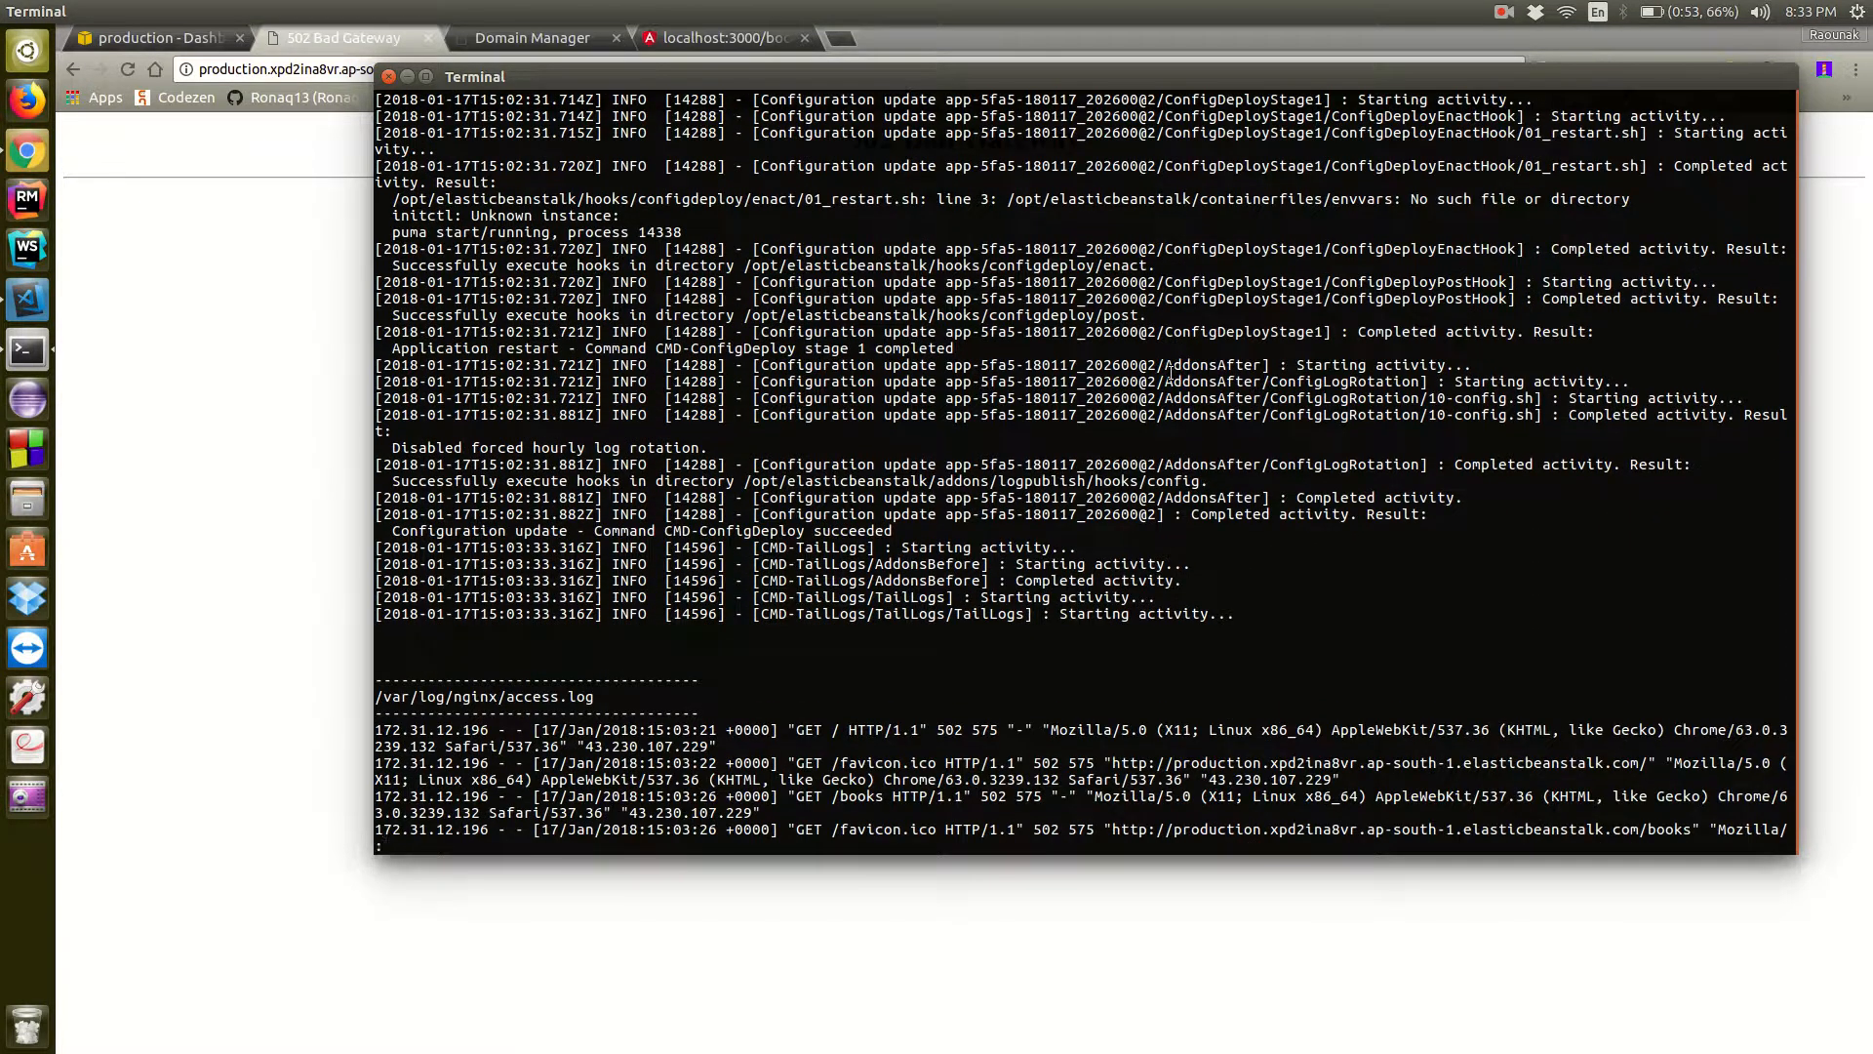
scroll(1169, 374, "down", 20)
scroll(1171, 373, "up", 1)
scroll(1171, 373, "up", 6)
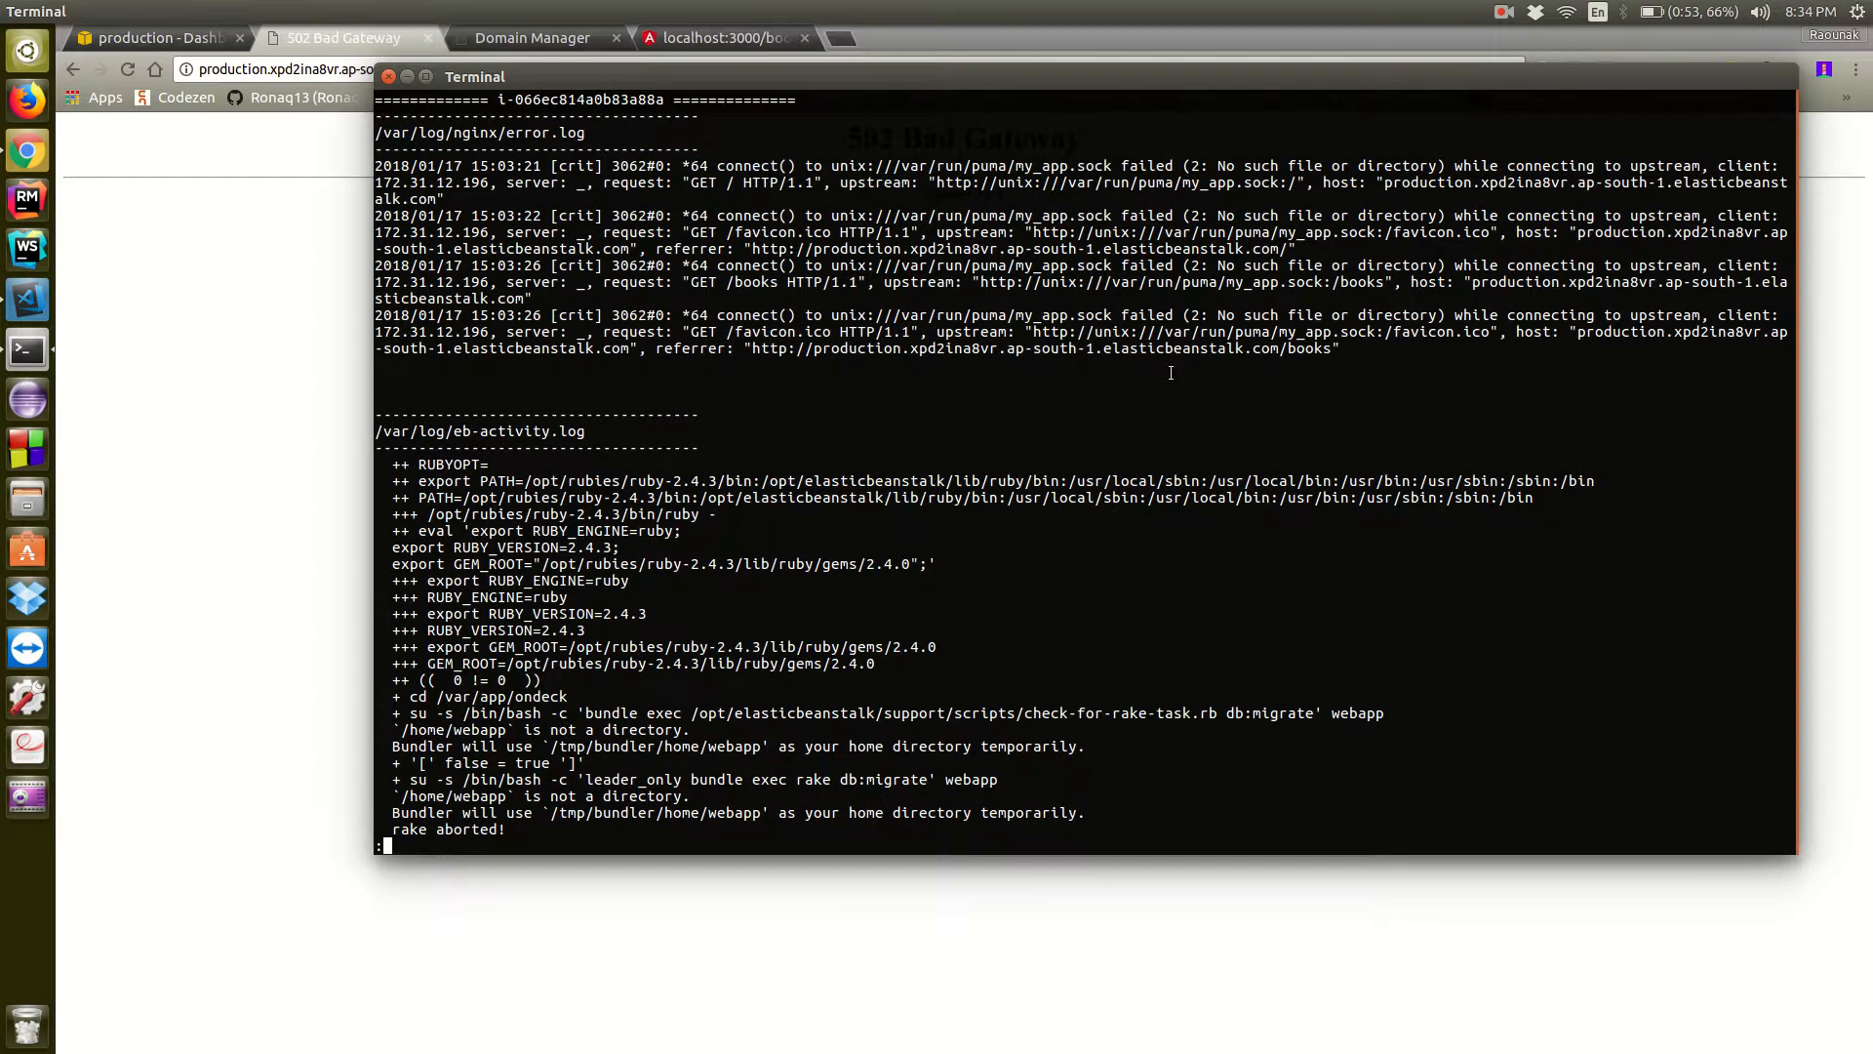
scroll(1170, 373, "down", 6)
scroll(1171, 372, "down", 4)
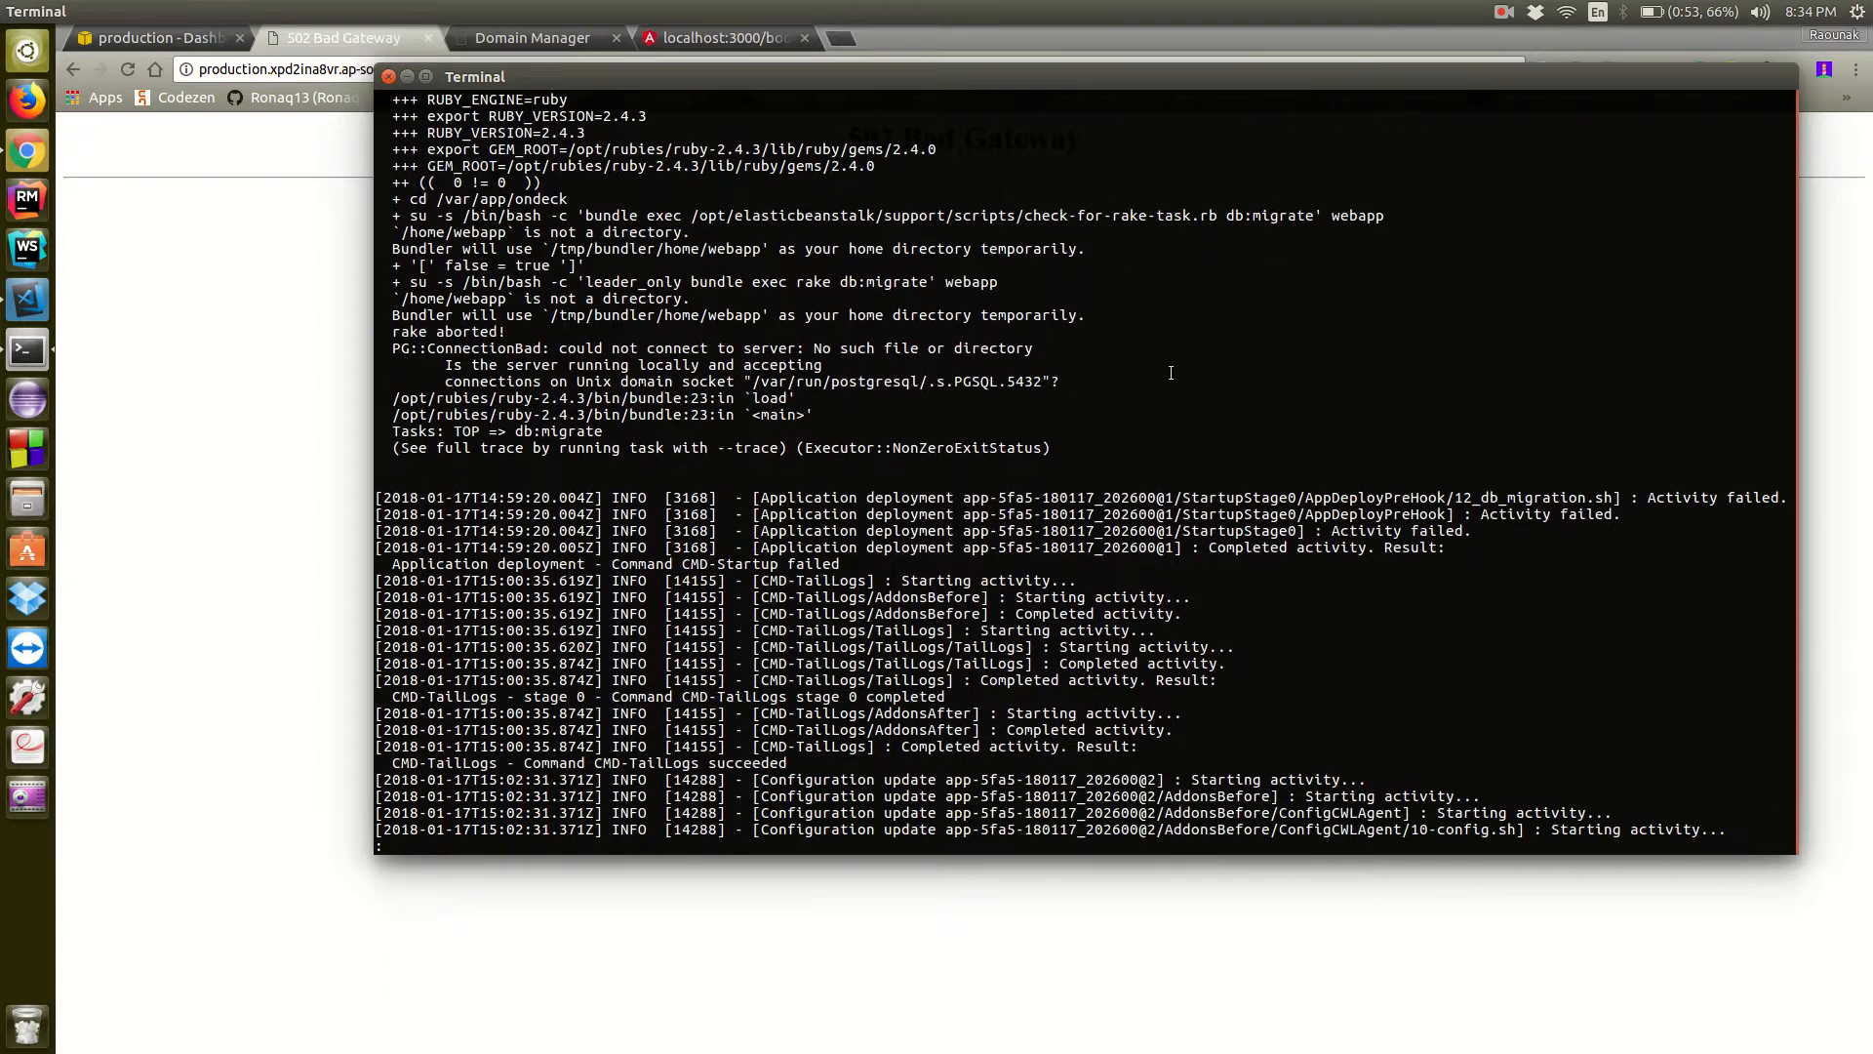
scroll(1171, 373, "down", 5)
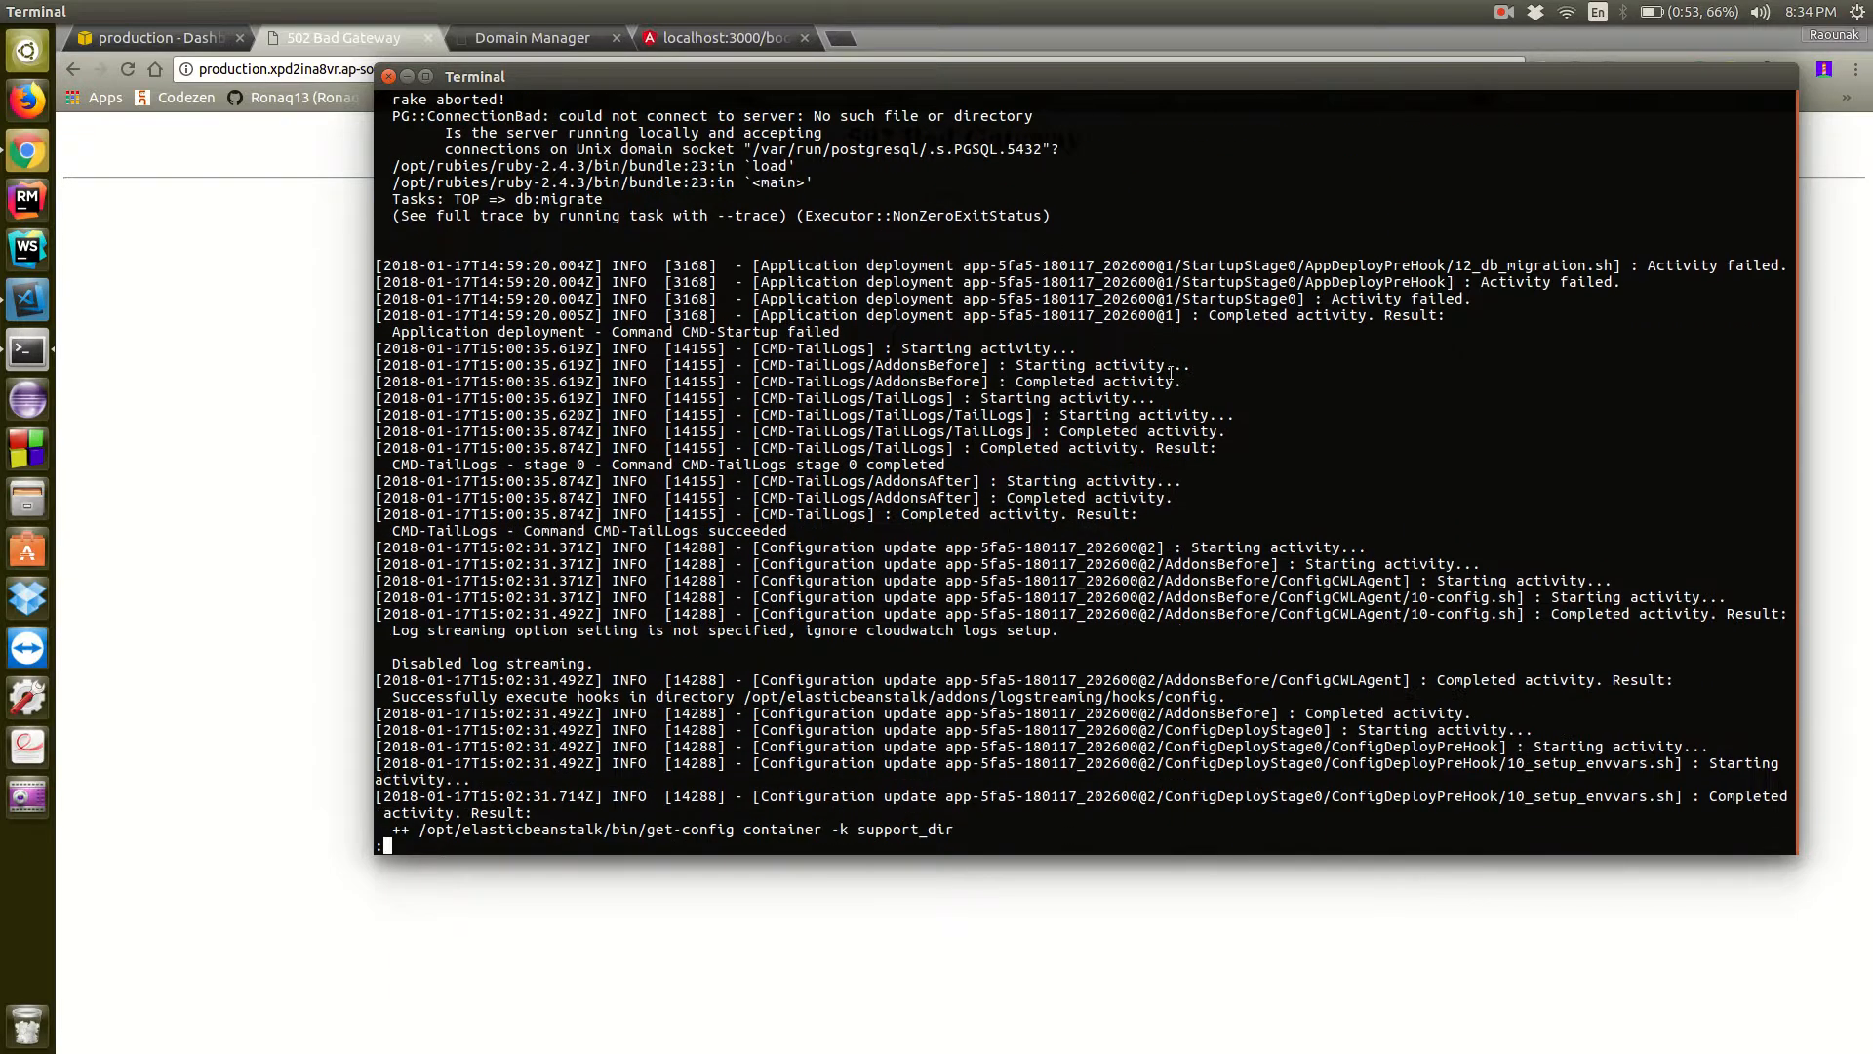
scroll(1171, 373, "down", 3)
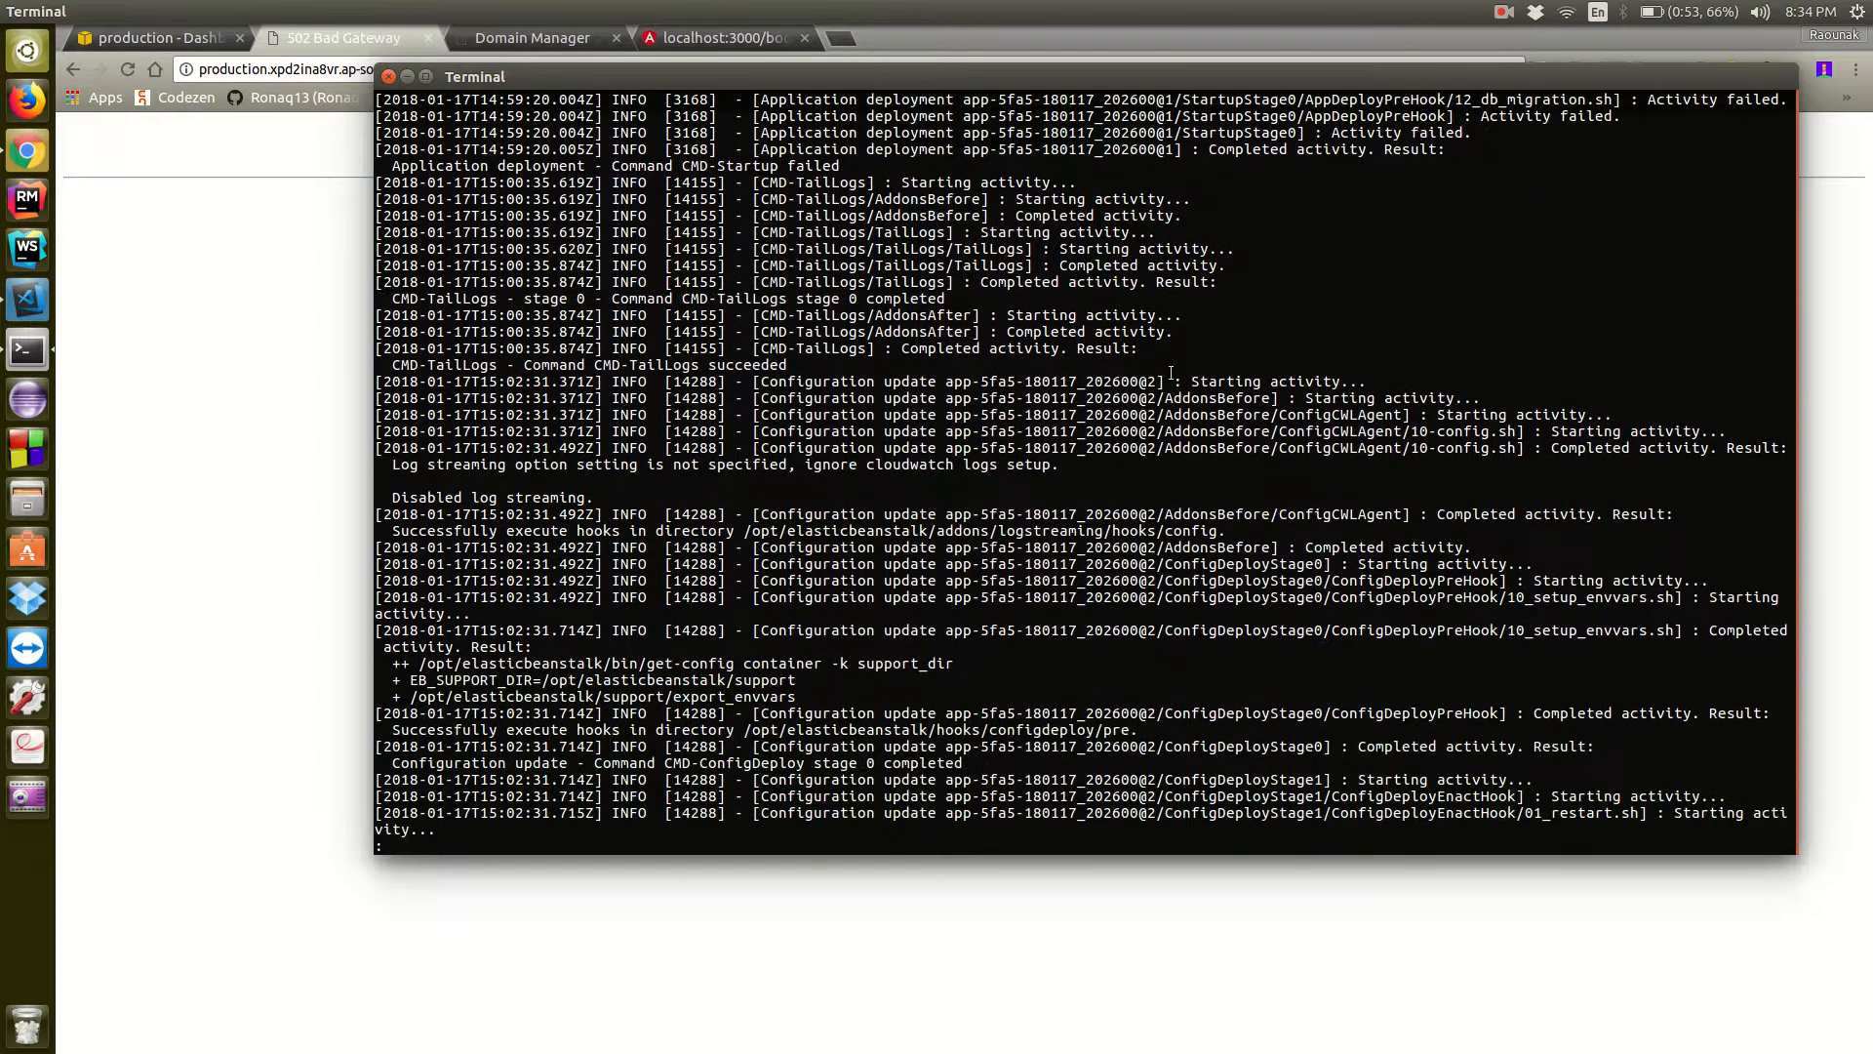
scroll(636, 420, "up", 20)
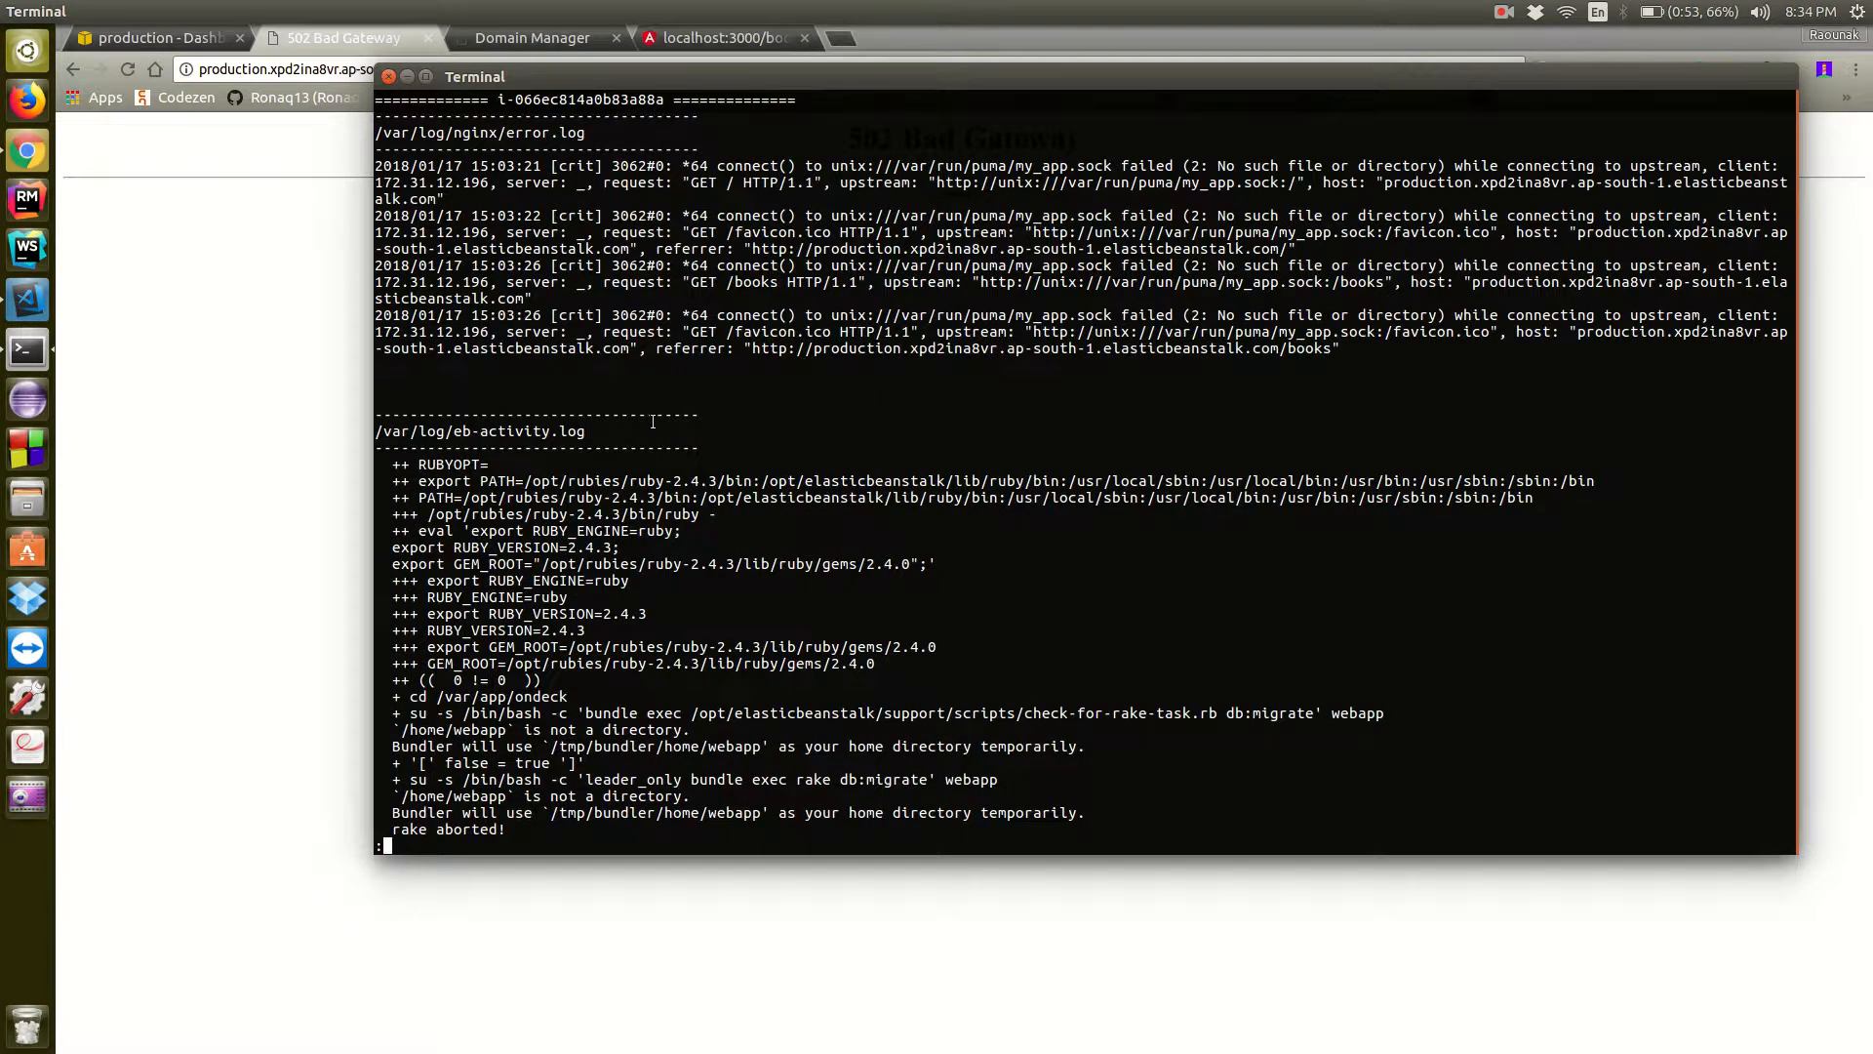
Switch to Chrome, open the production environment's configuration, and start creating a new RDS database
left_click(128, 337)
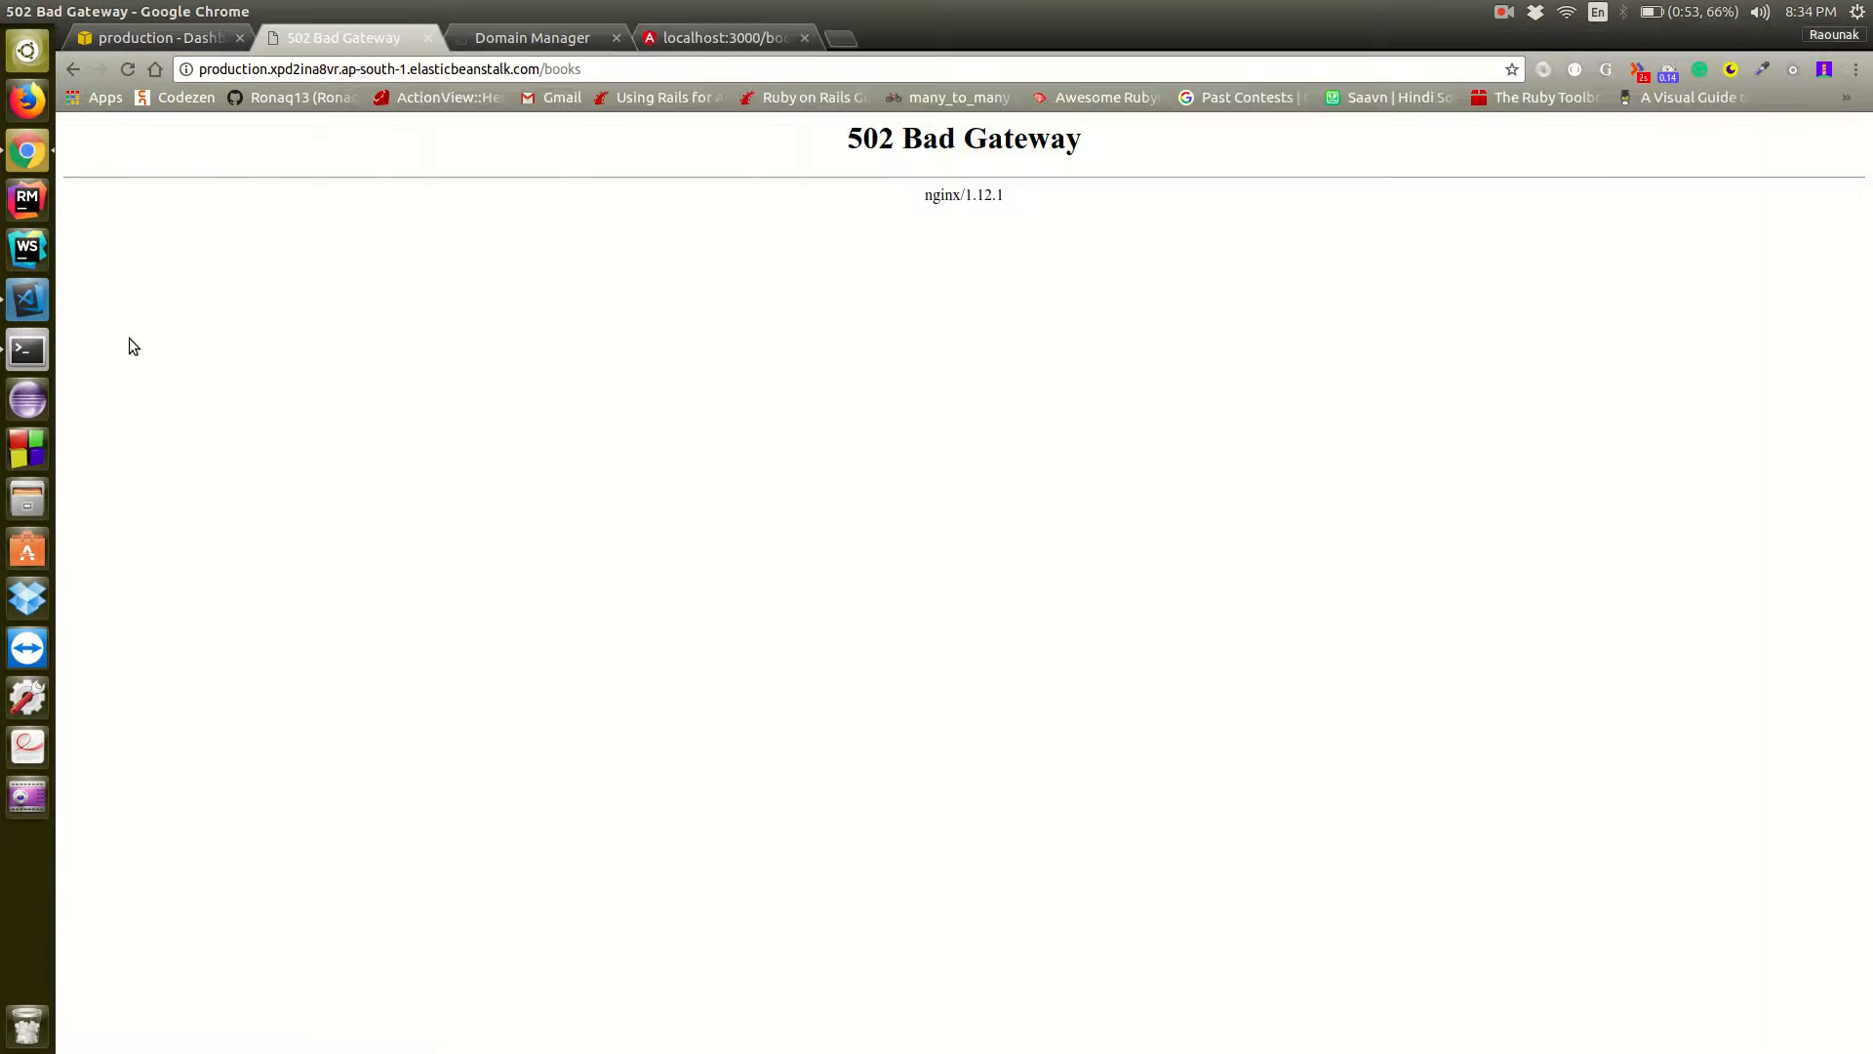
left_click(205, 41)
left_click(244, 342)
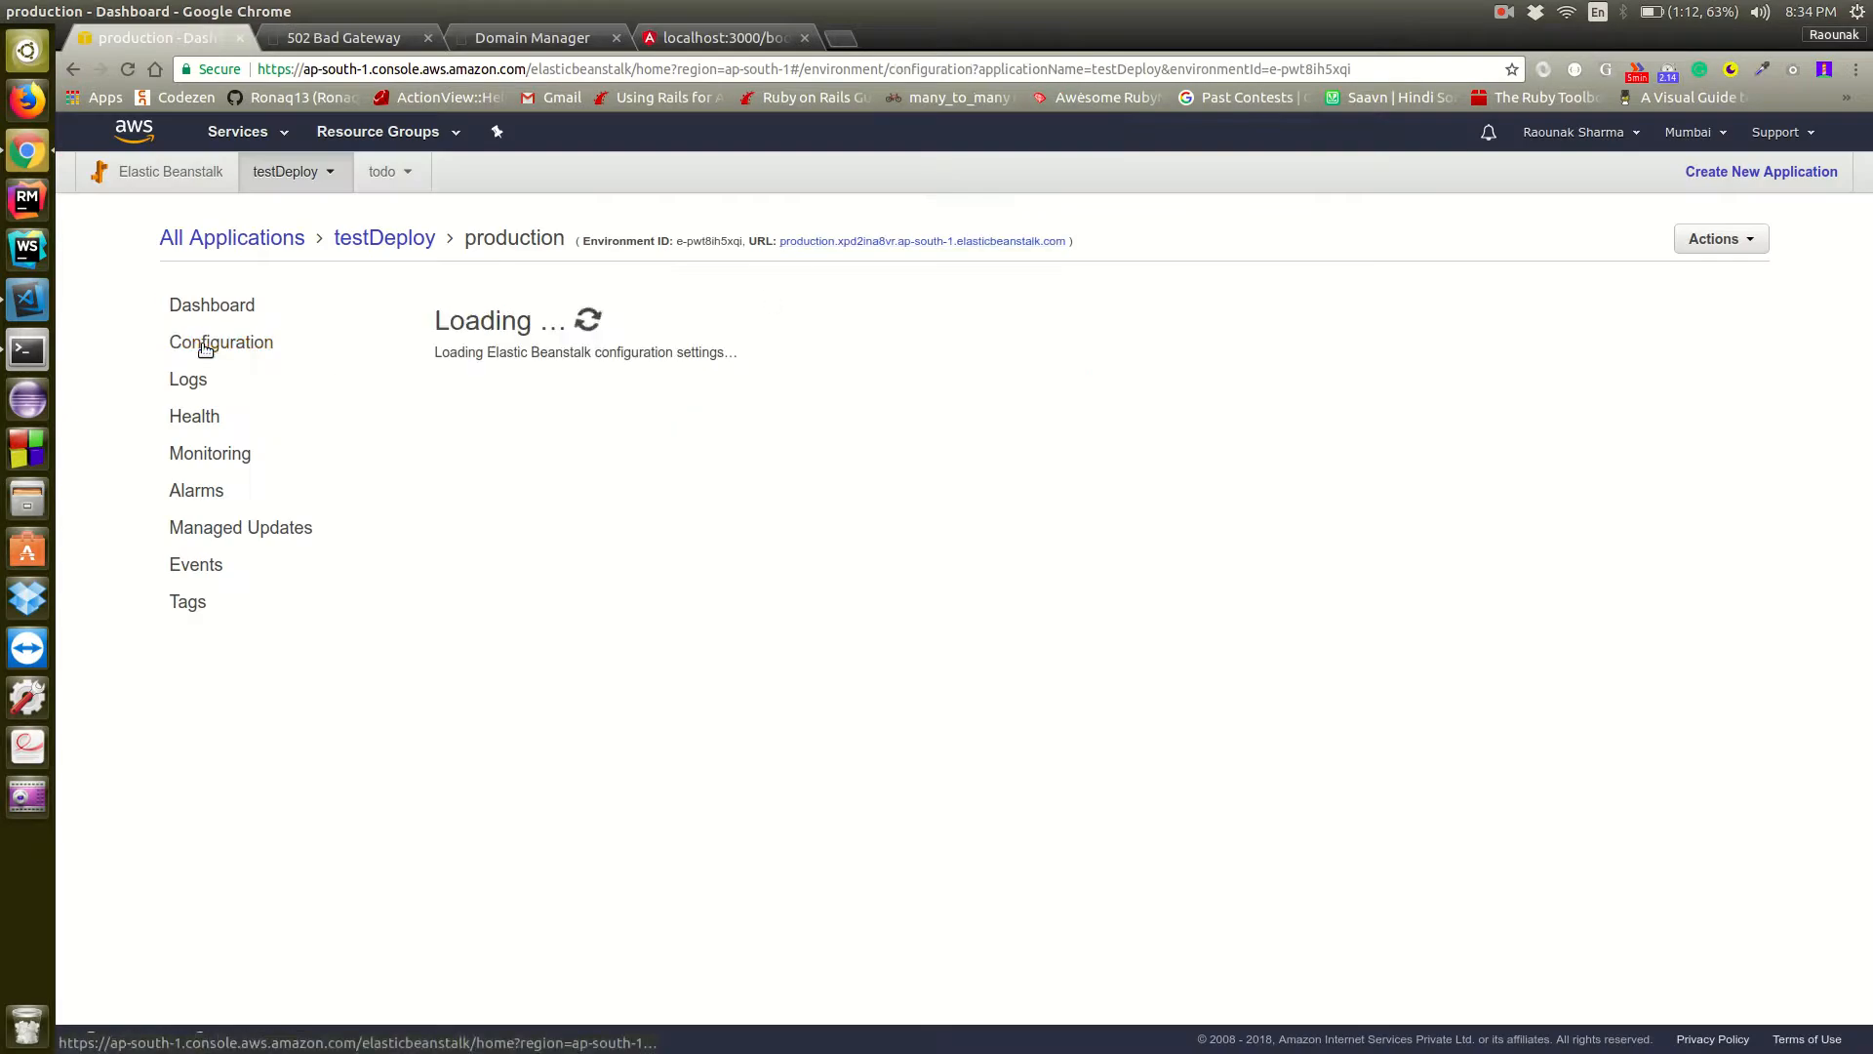
scroll(870, 459, "down", 5)
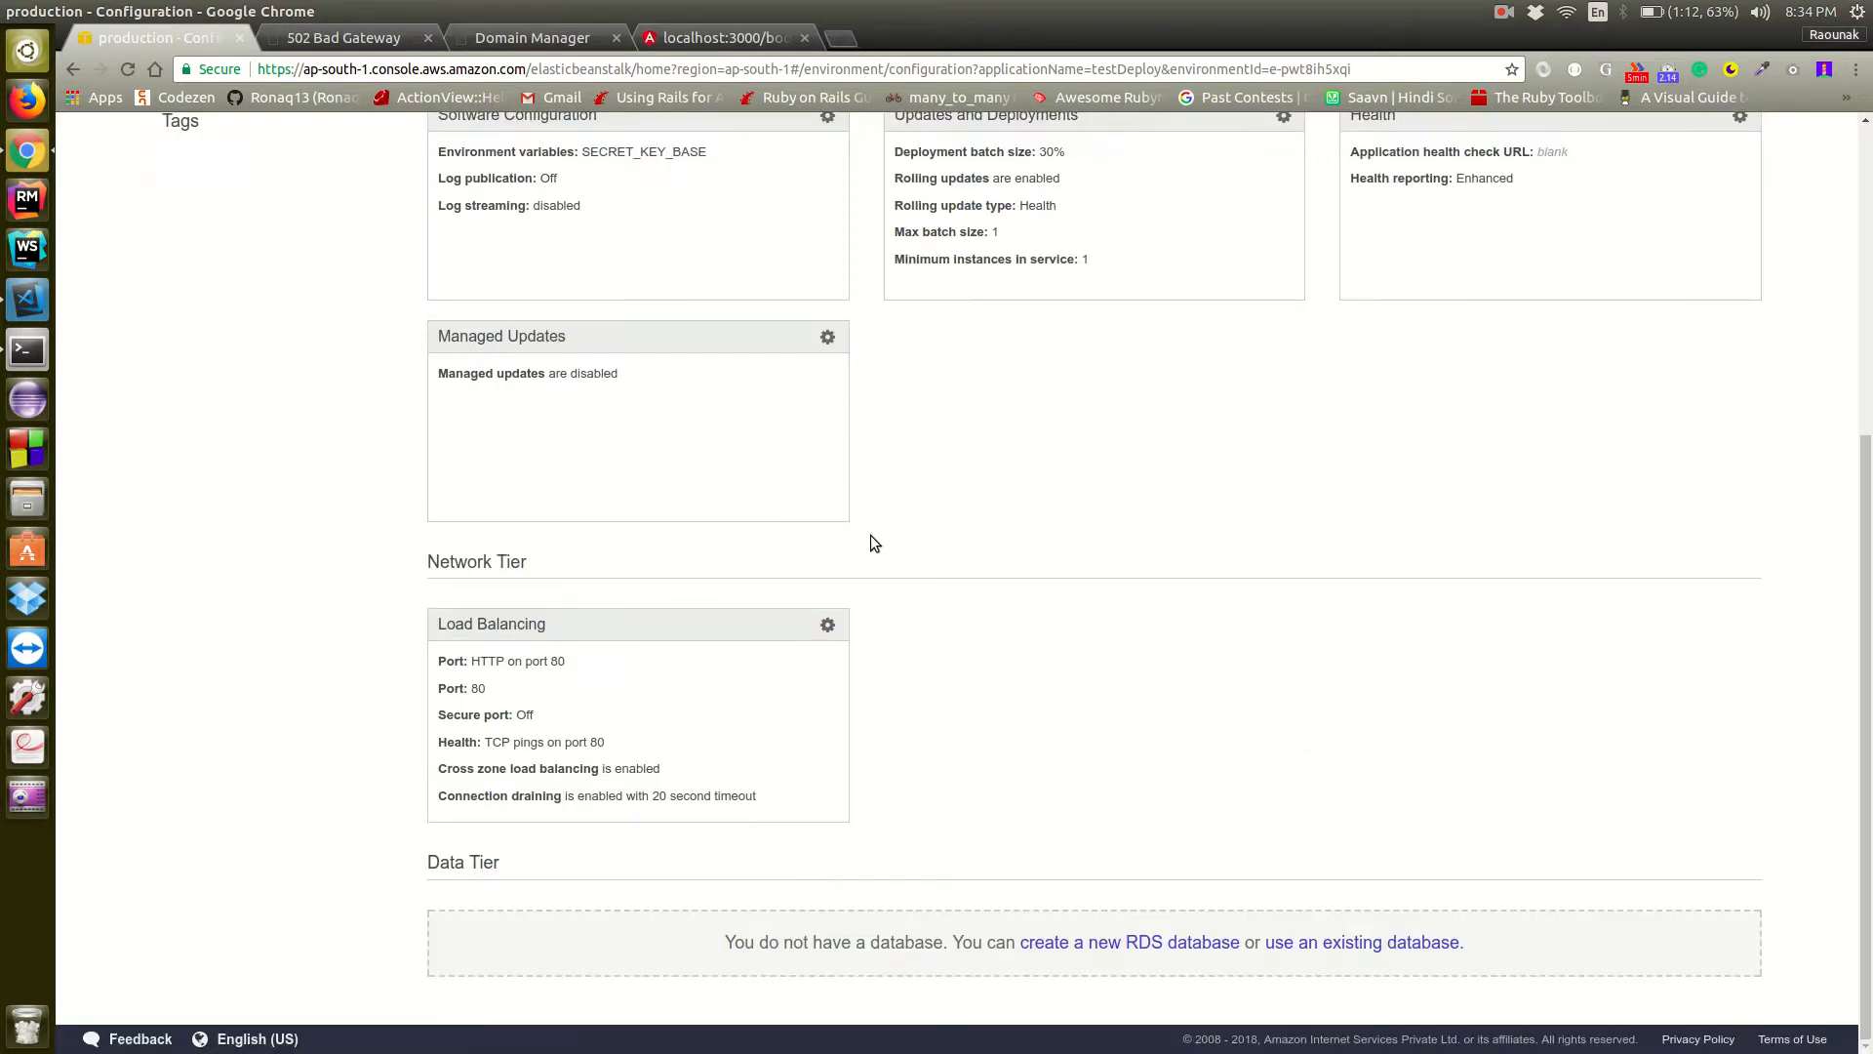
left_click(1129, 939)
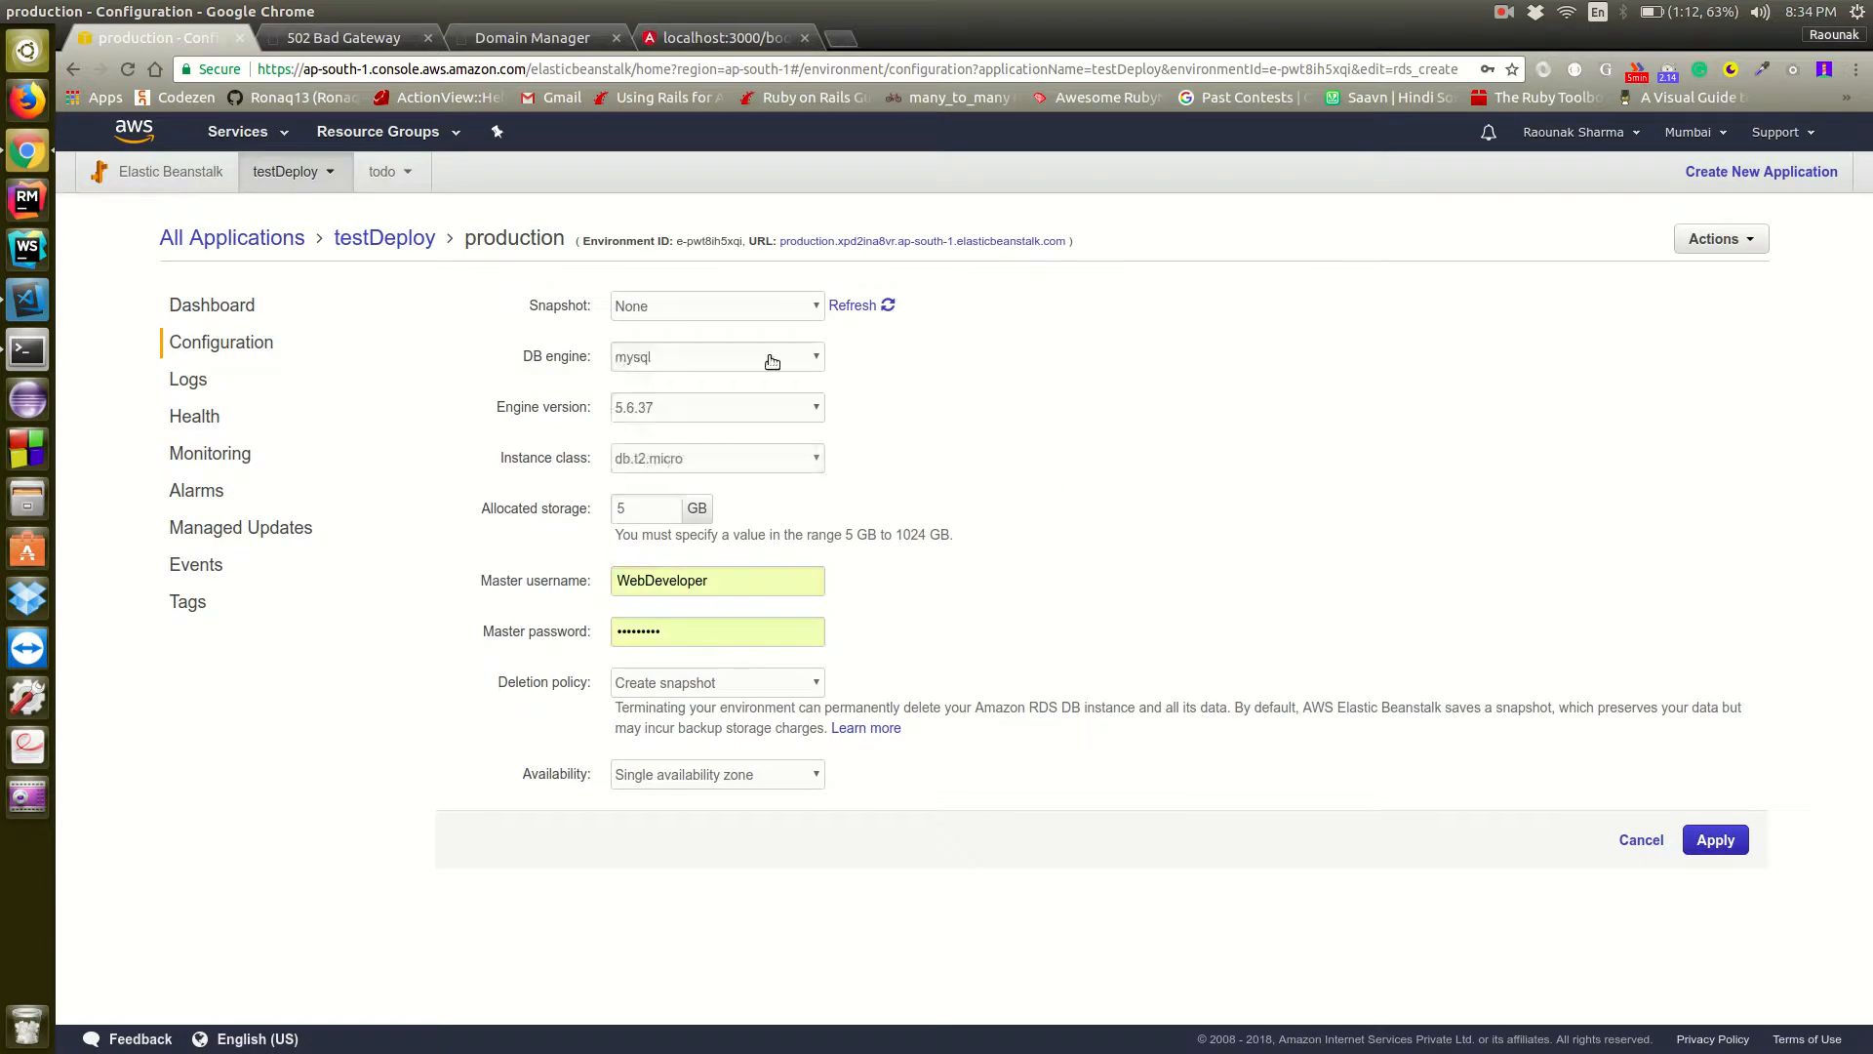
Set the new database's DB engine to postgres and apply the configuration
left_click(759, 361)
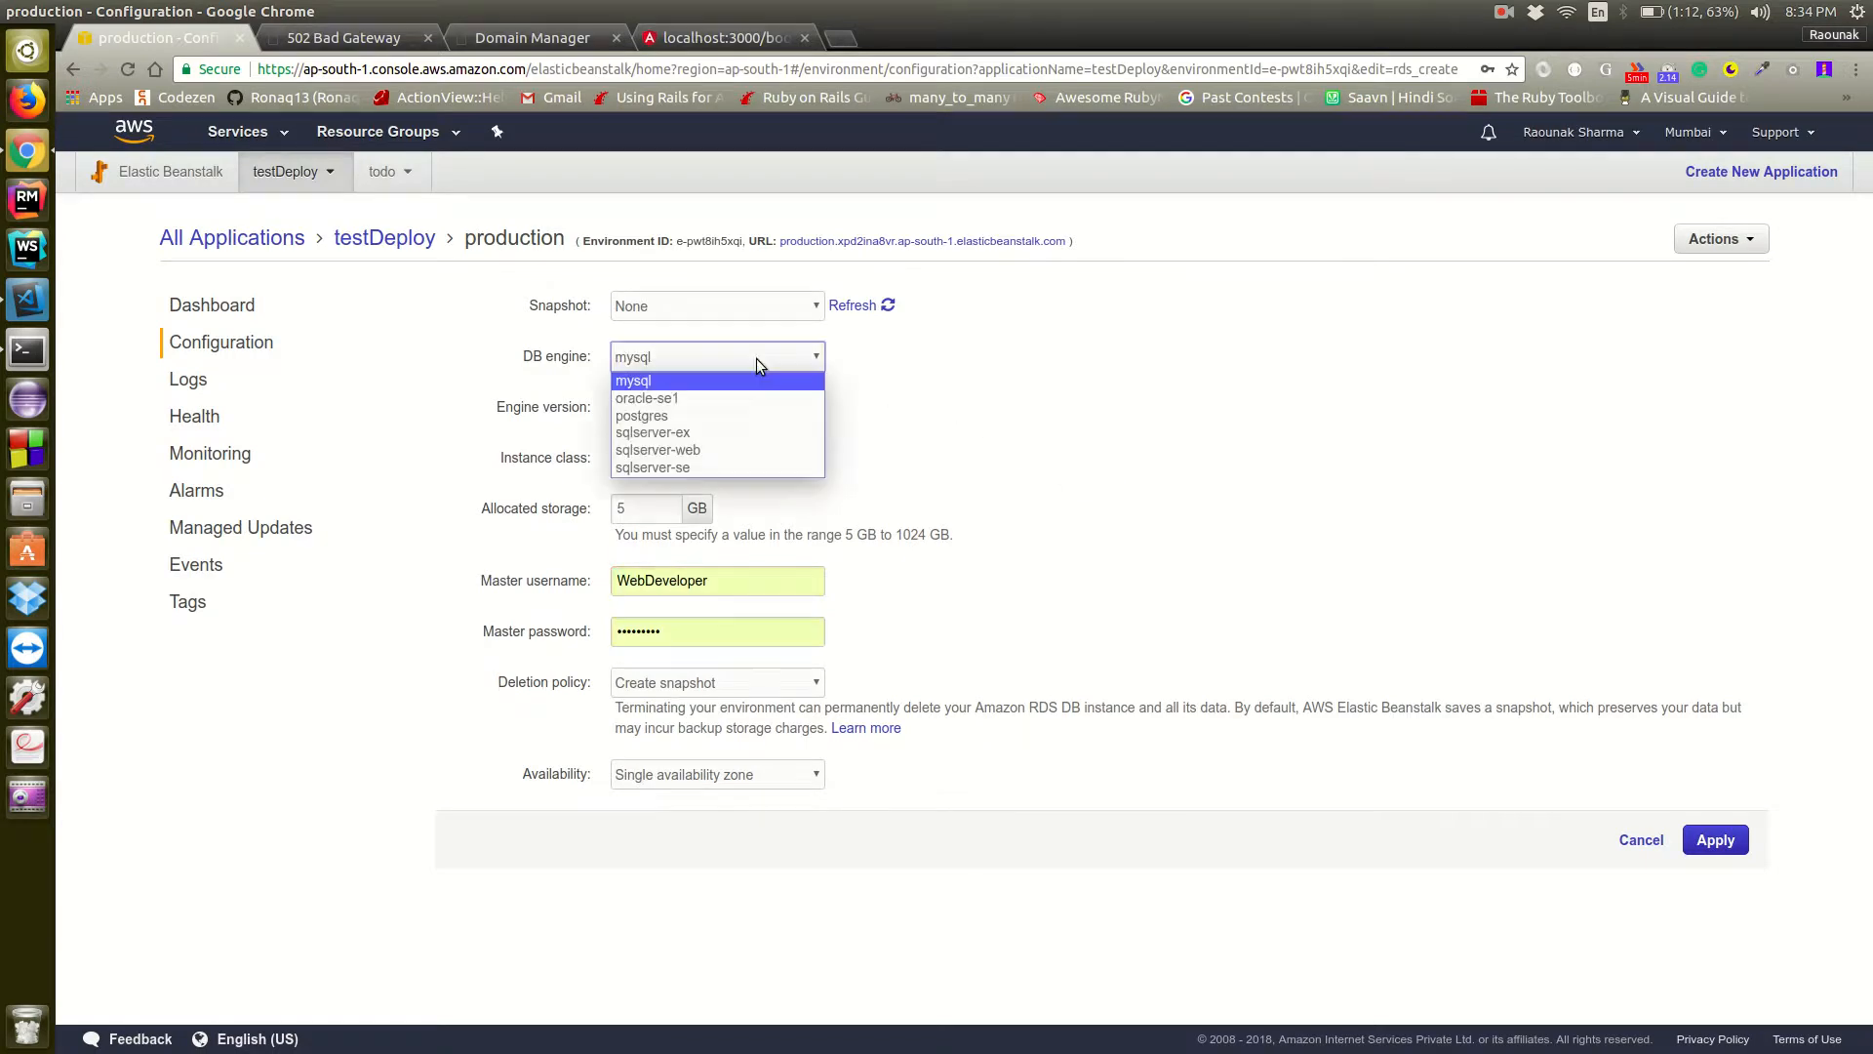
left_click(737, 417)
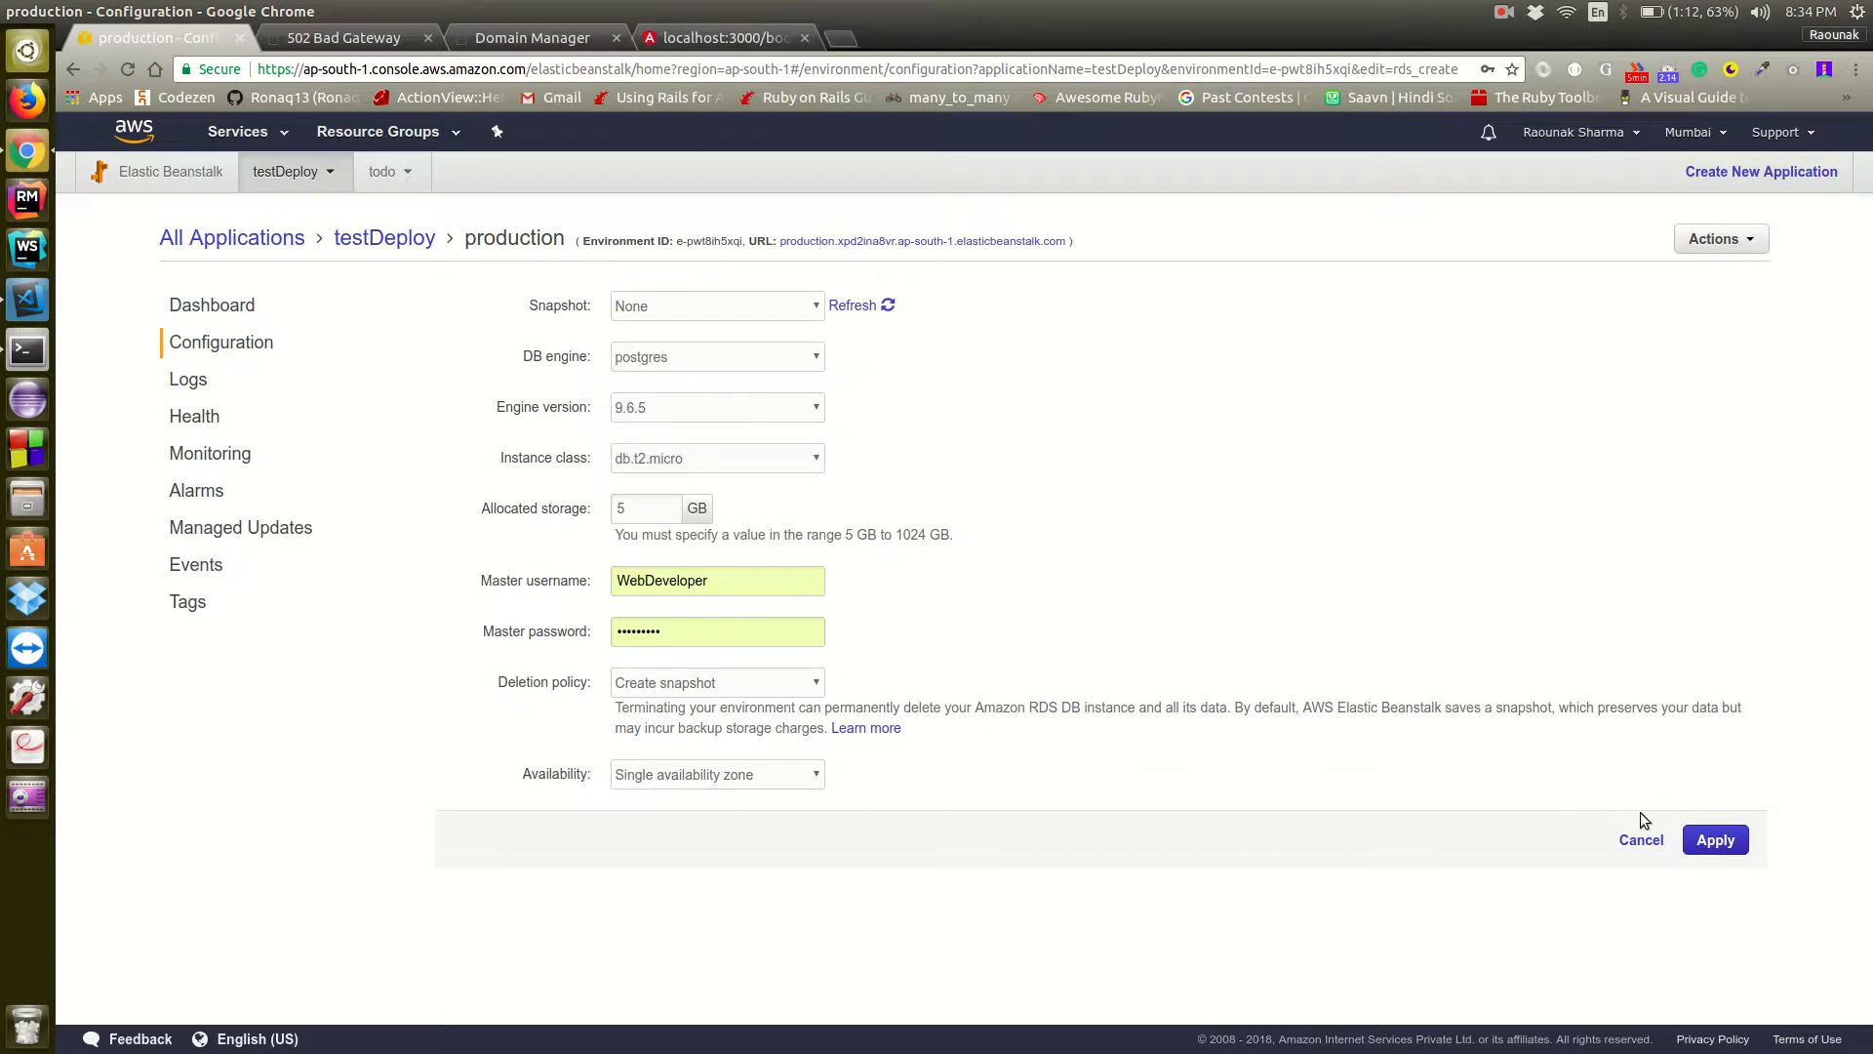
left_click(1722, 841)
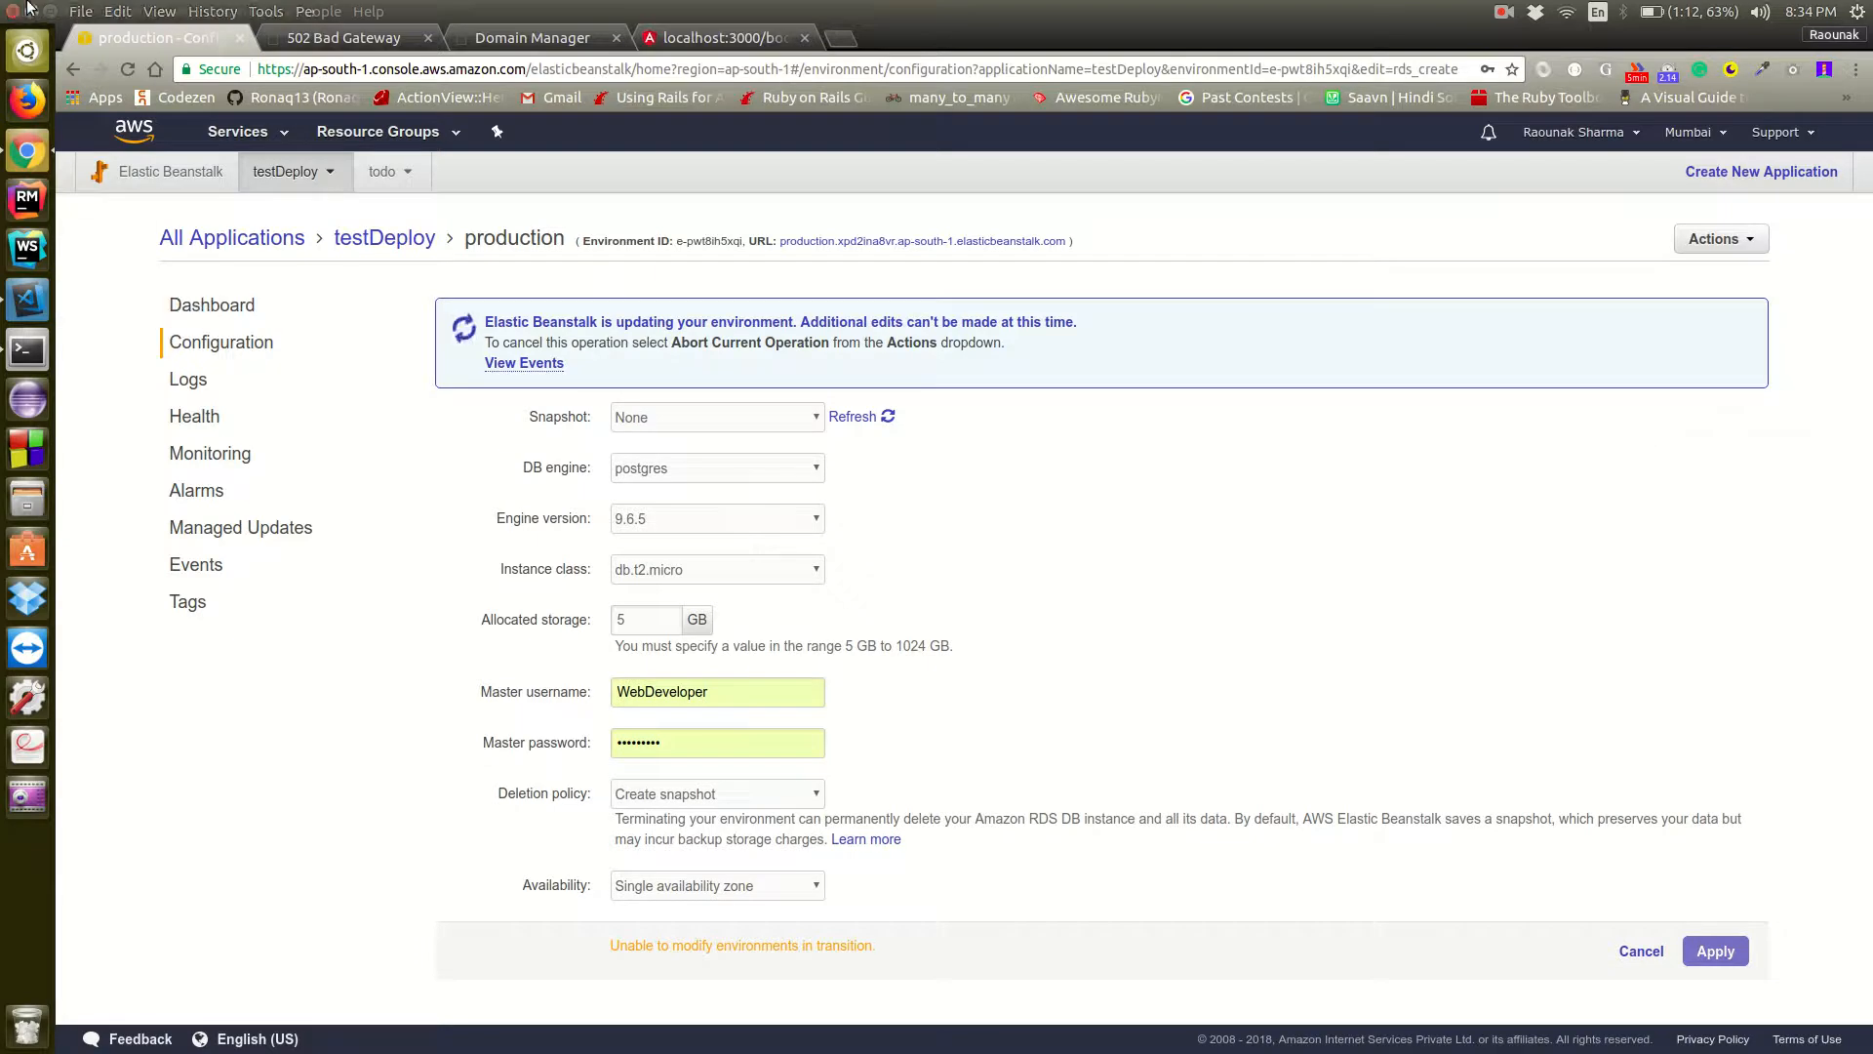
Minimize Chrome and the terminal, open the api-namyata-web folder in Visual Studio Code, and close its puma.rb file
left_click(32, 12)
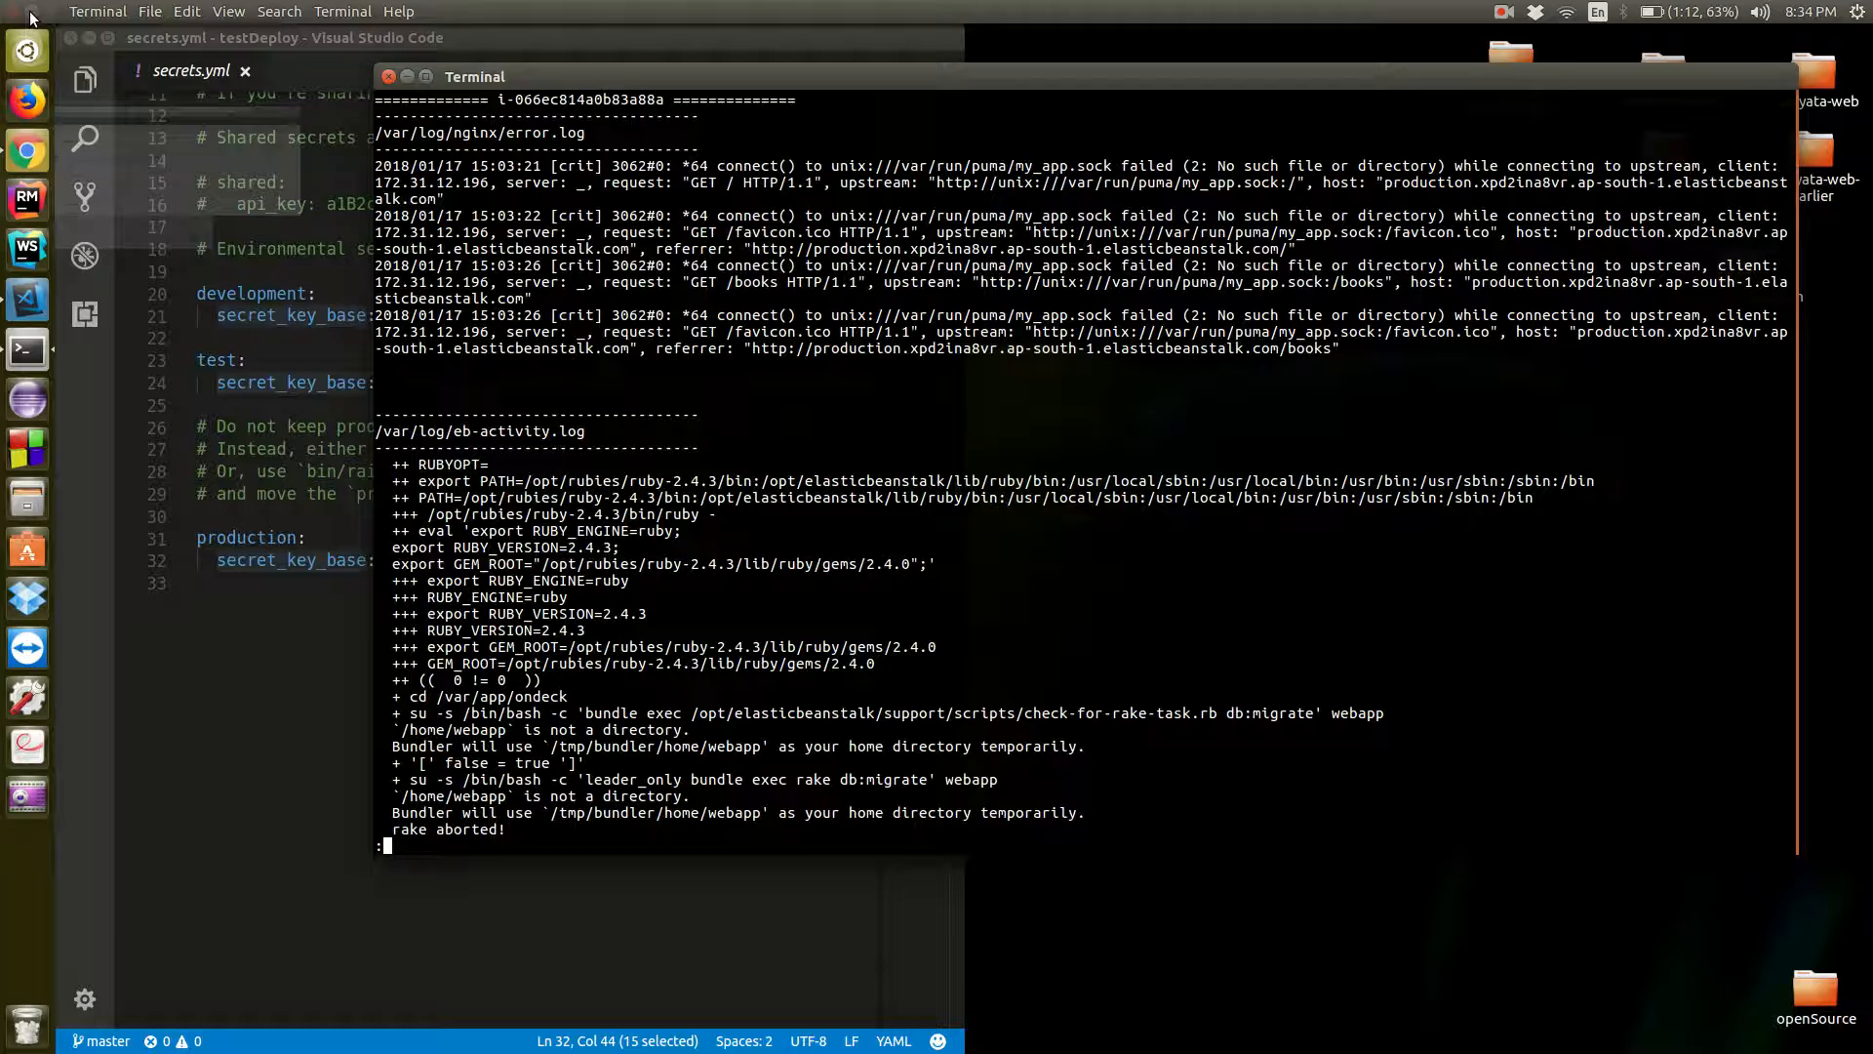
left_click(406, 77)
right_click(1666, 149)
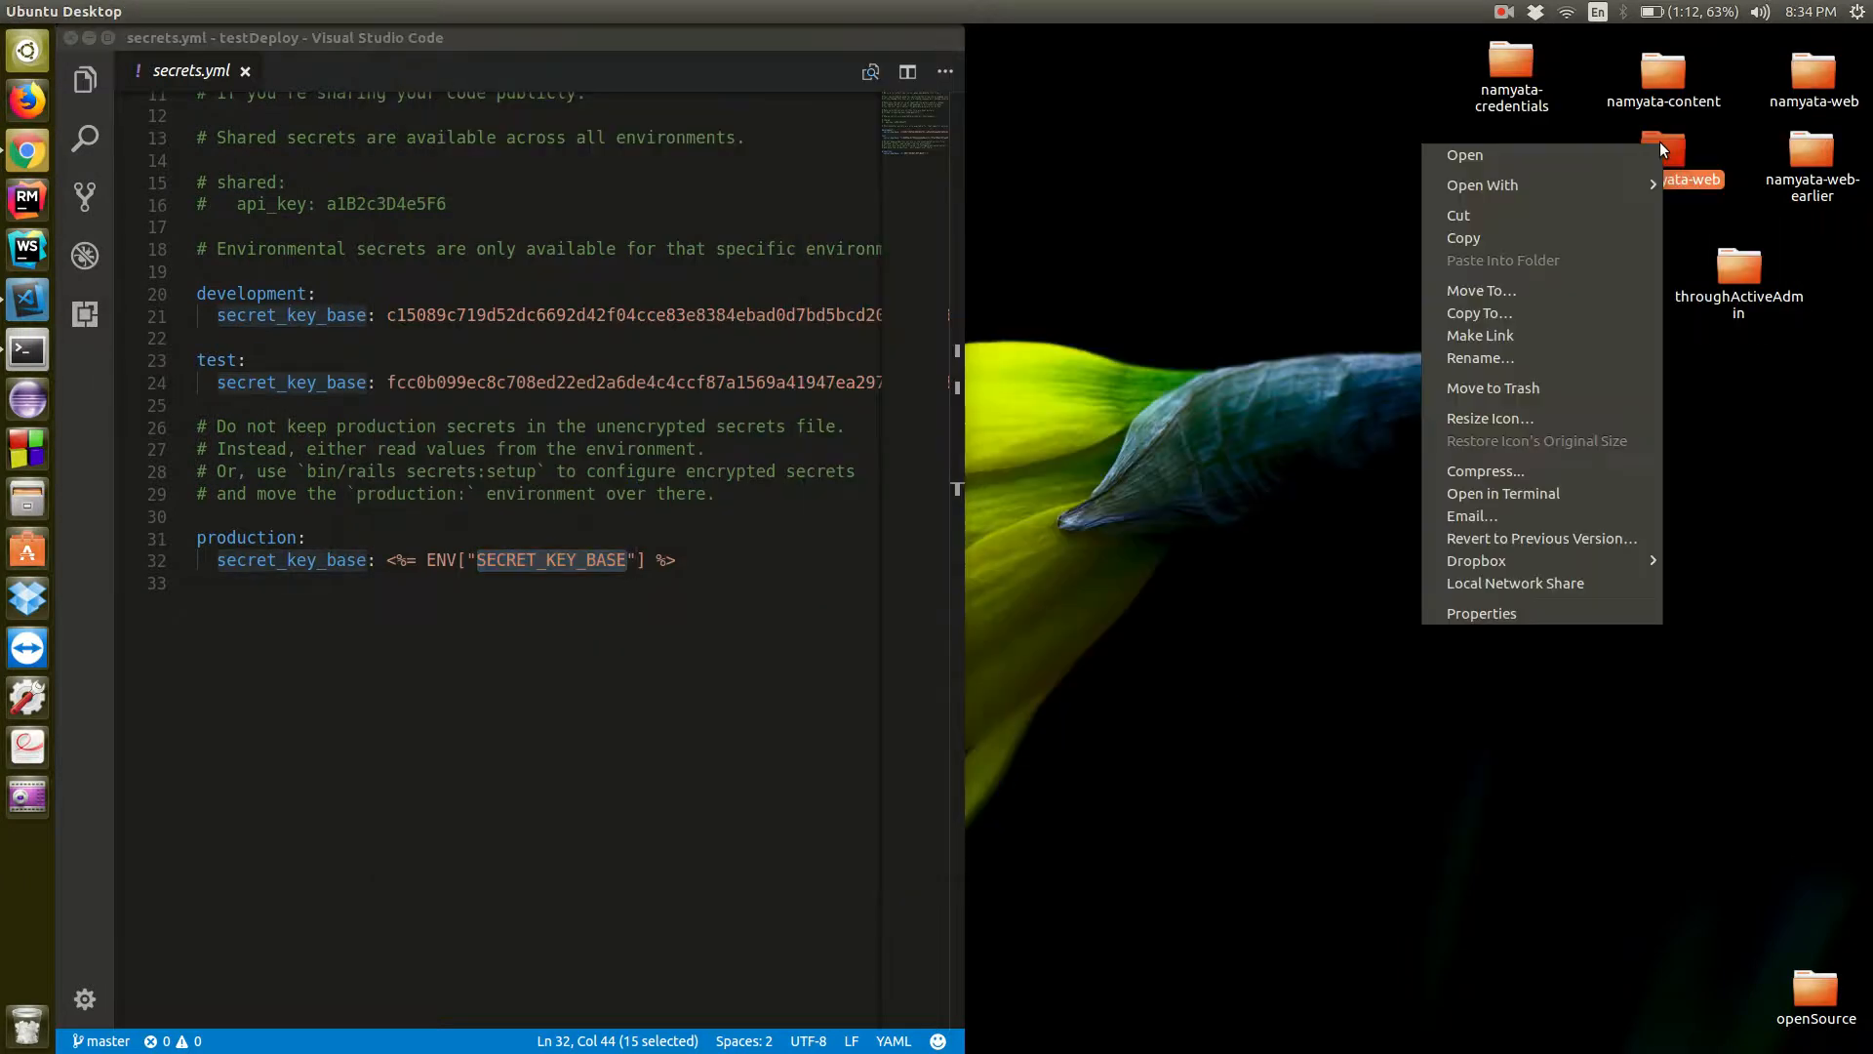
mouse_move(1622, 183)
left_click(1717, 248)
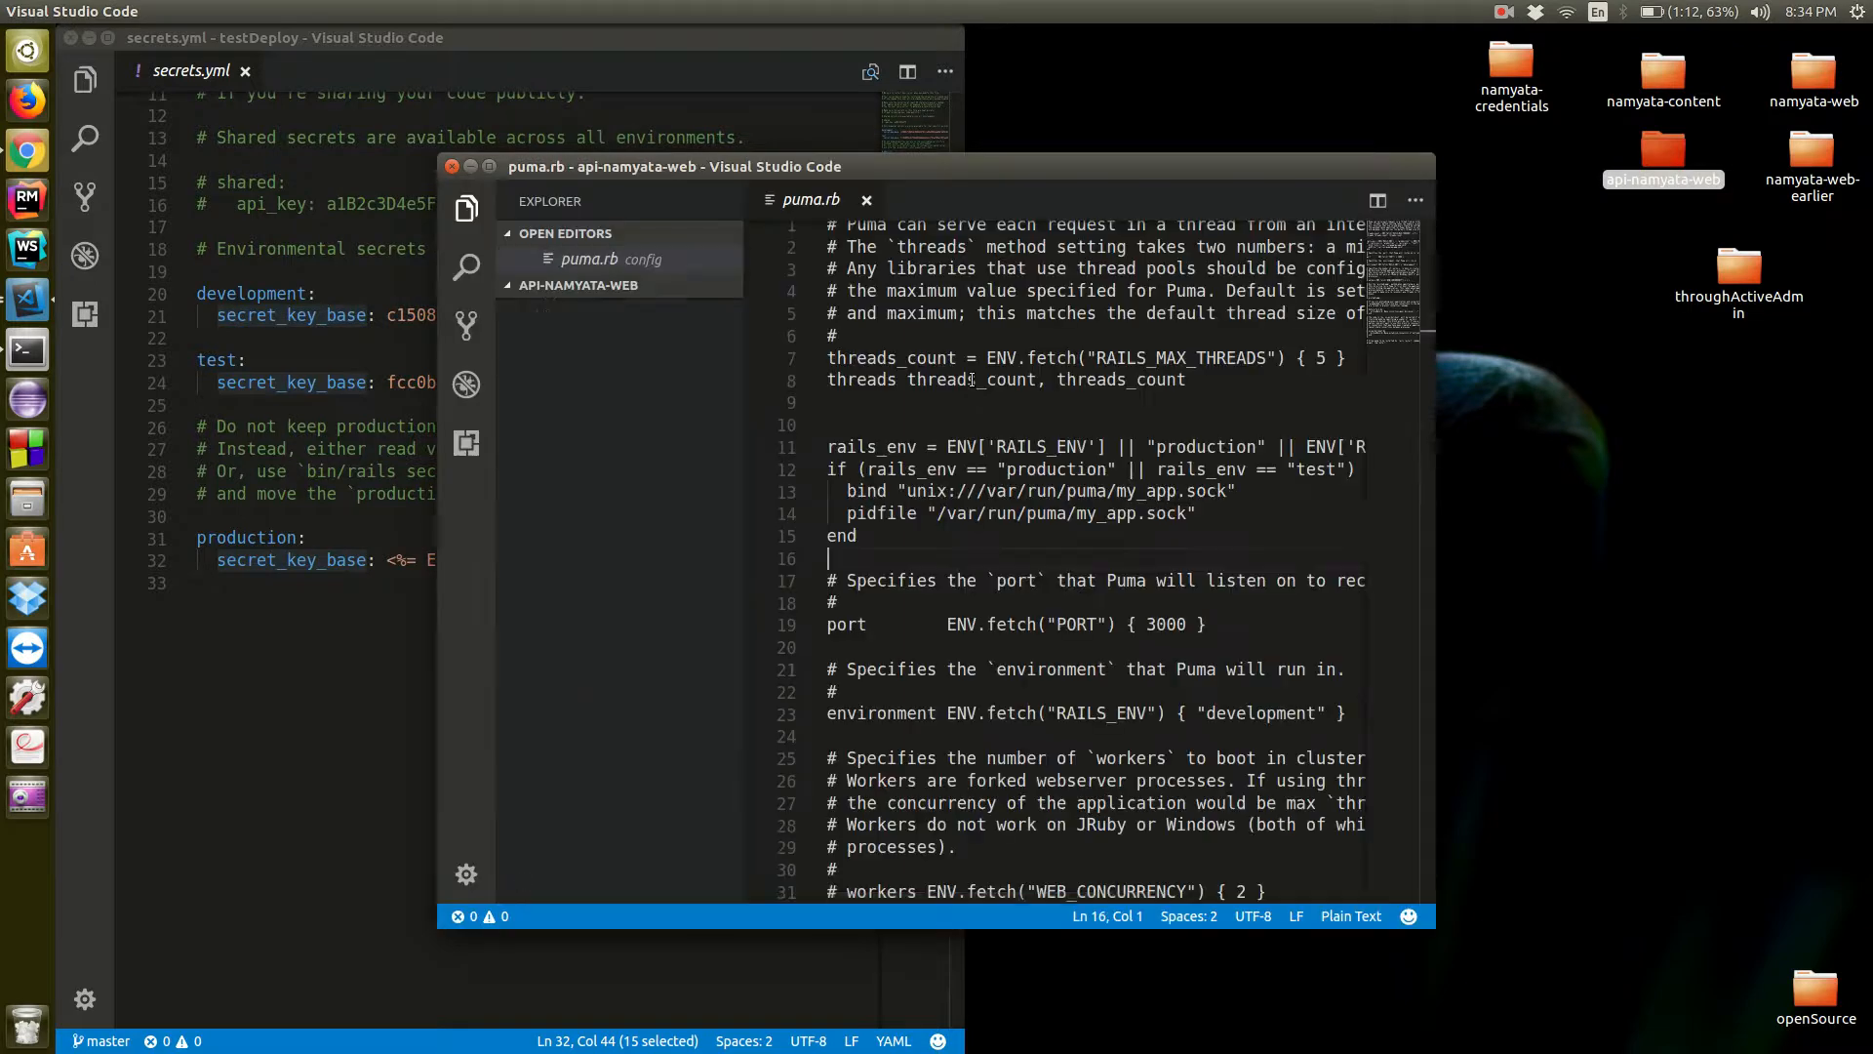
left_click(866, 202)
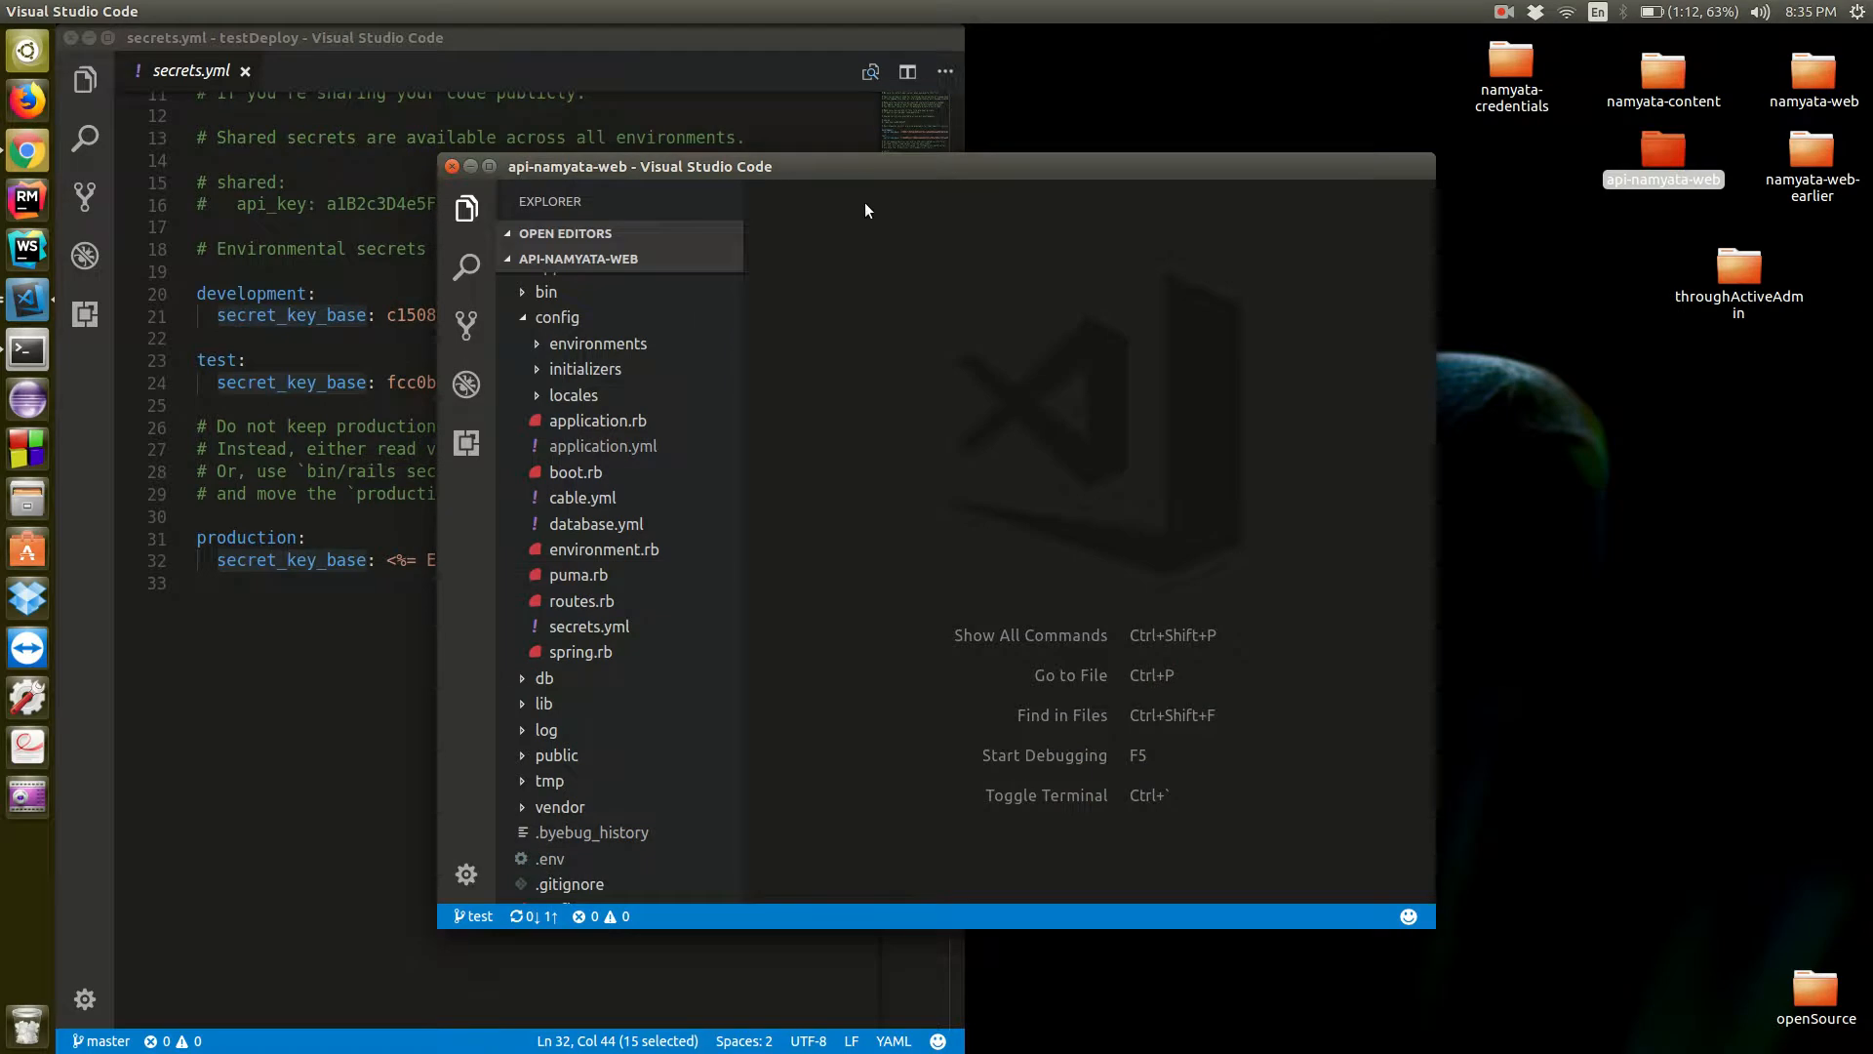
Copy the production settings from adapter through port in api-namyata-web's database.yml, and minimize that project's window
key("ctrl+shift+p")
key("BackSpace")
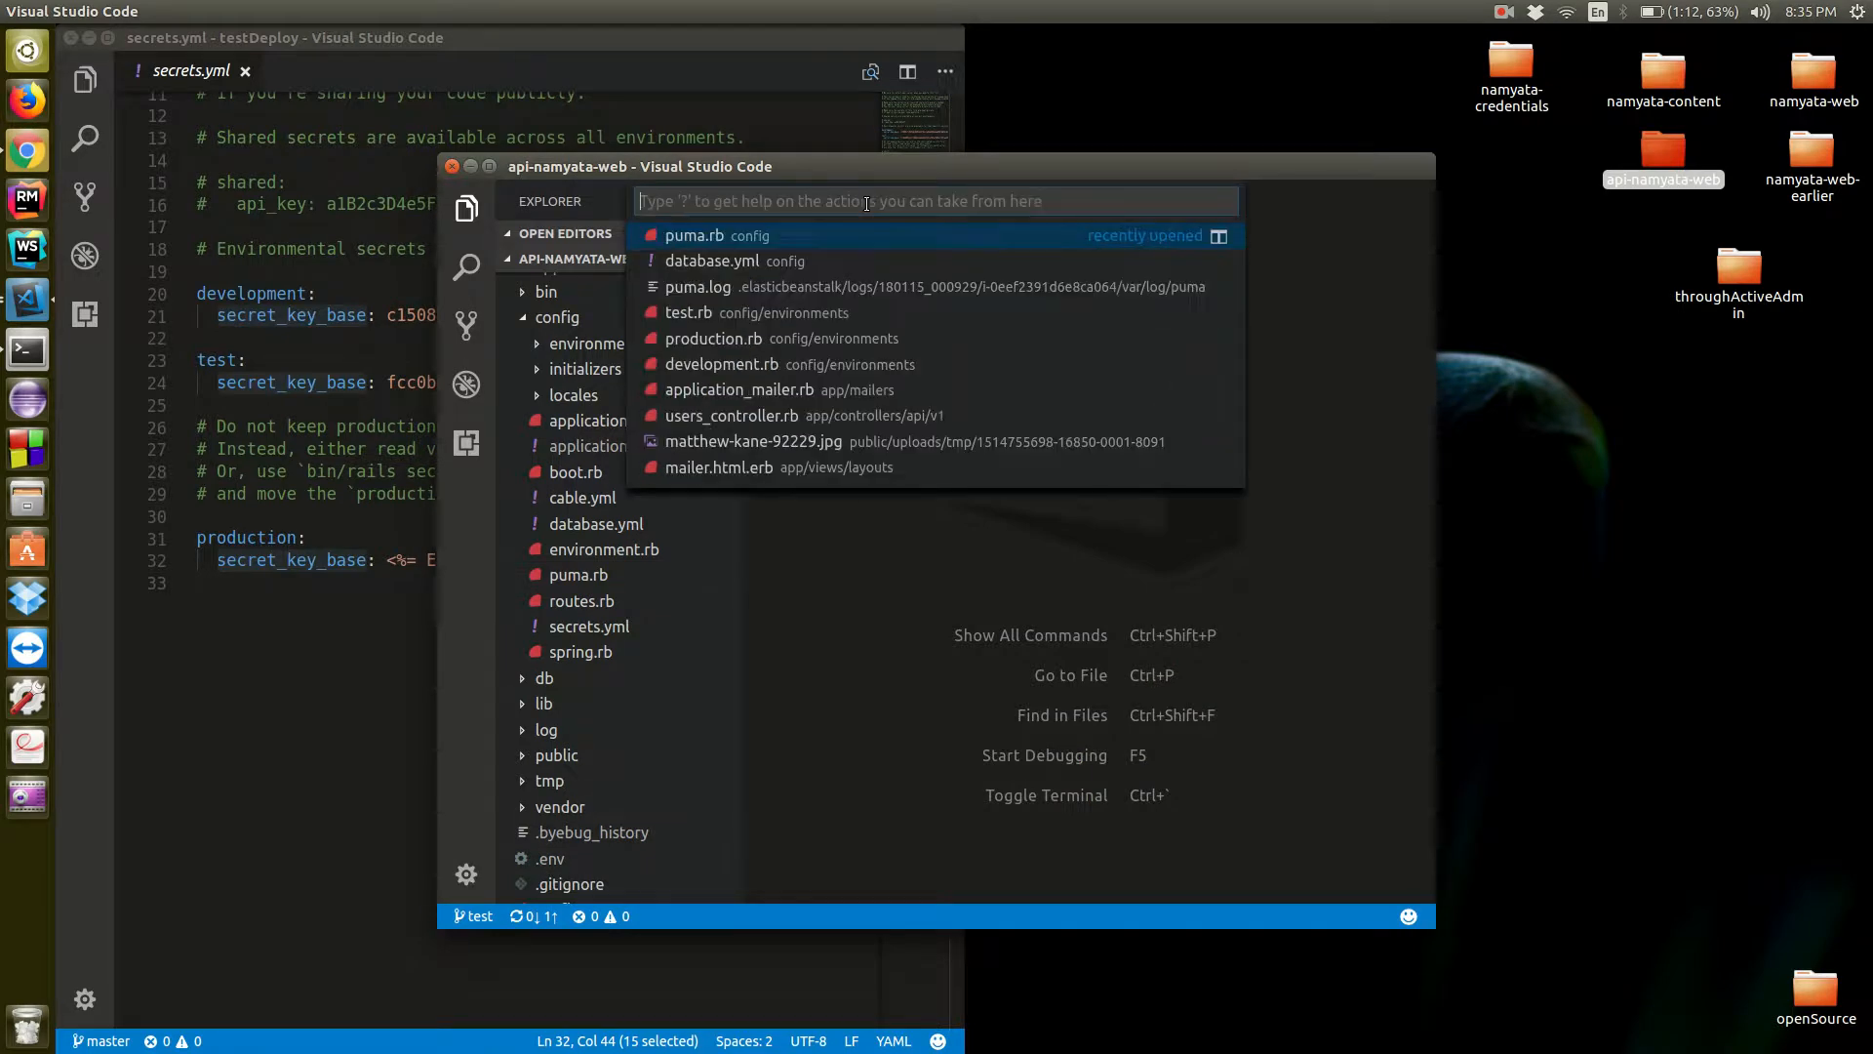
type("data")
key("Return")
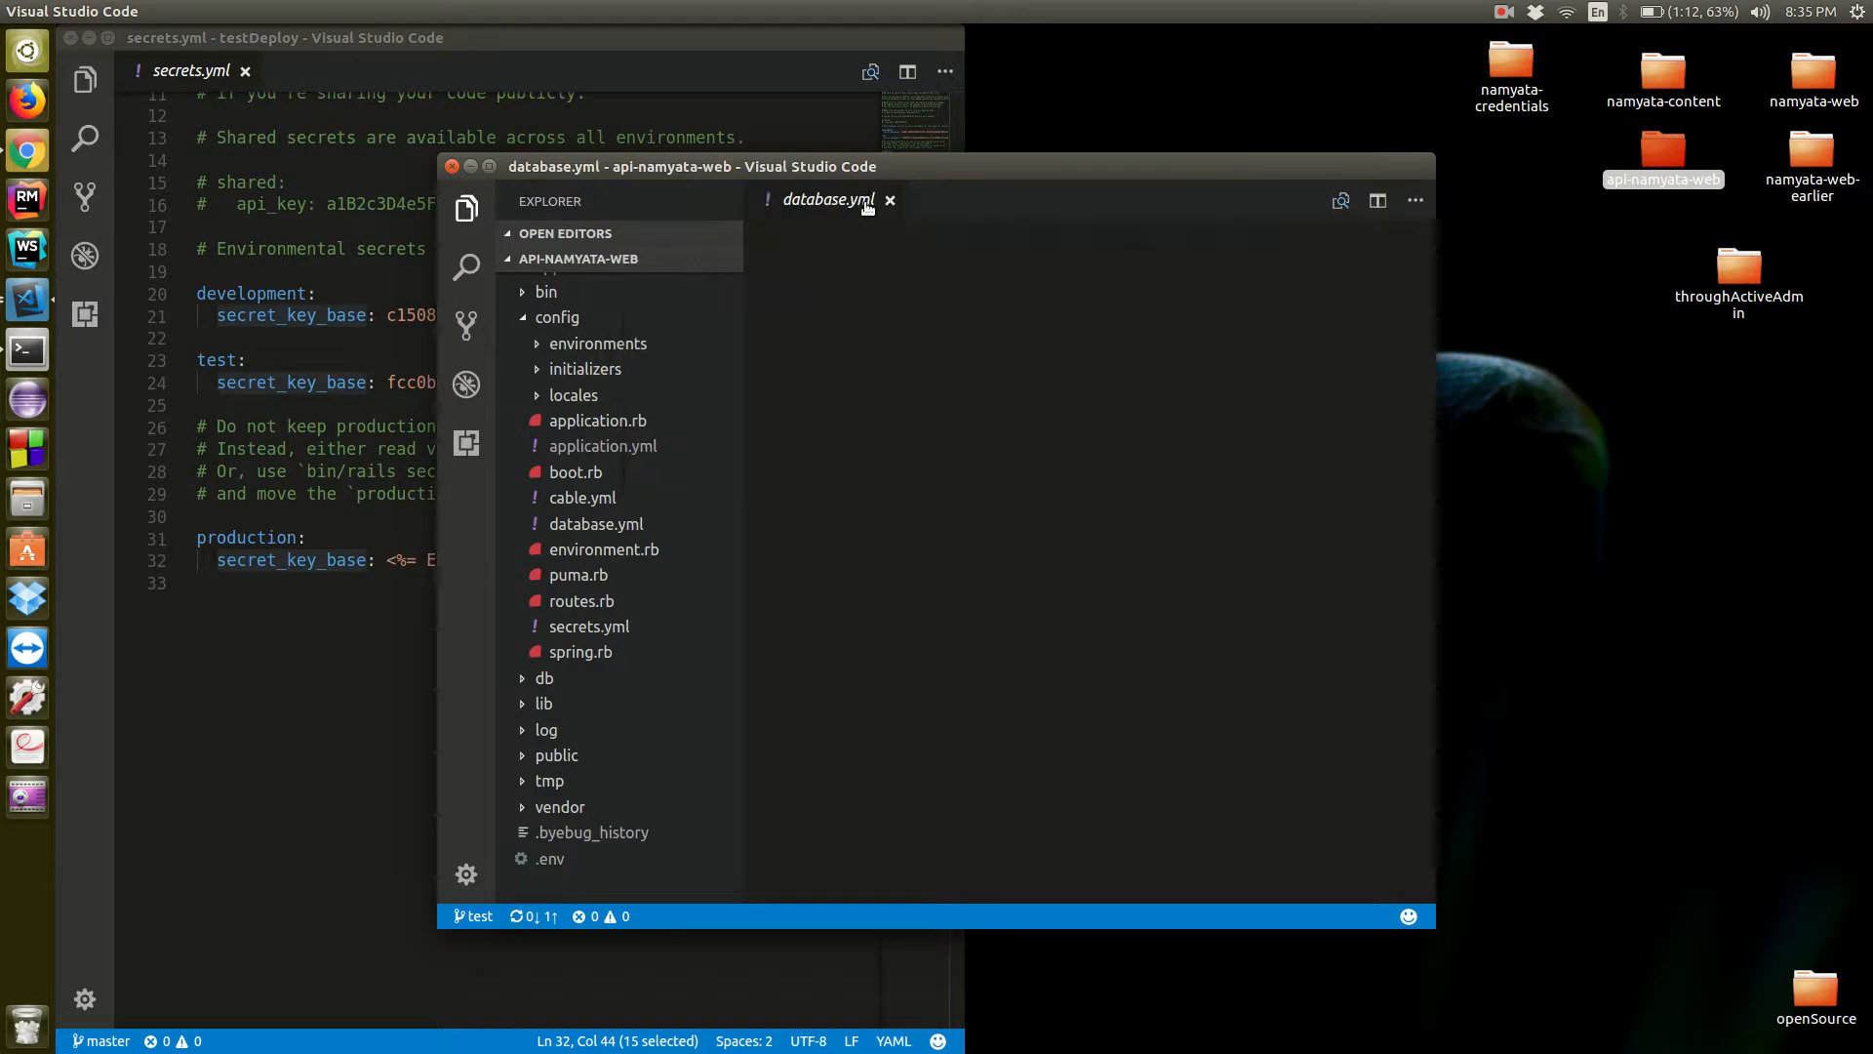
key("ctrl+End")
scroll(1003, 474, "up", 3)
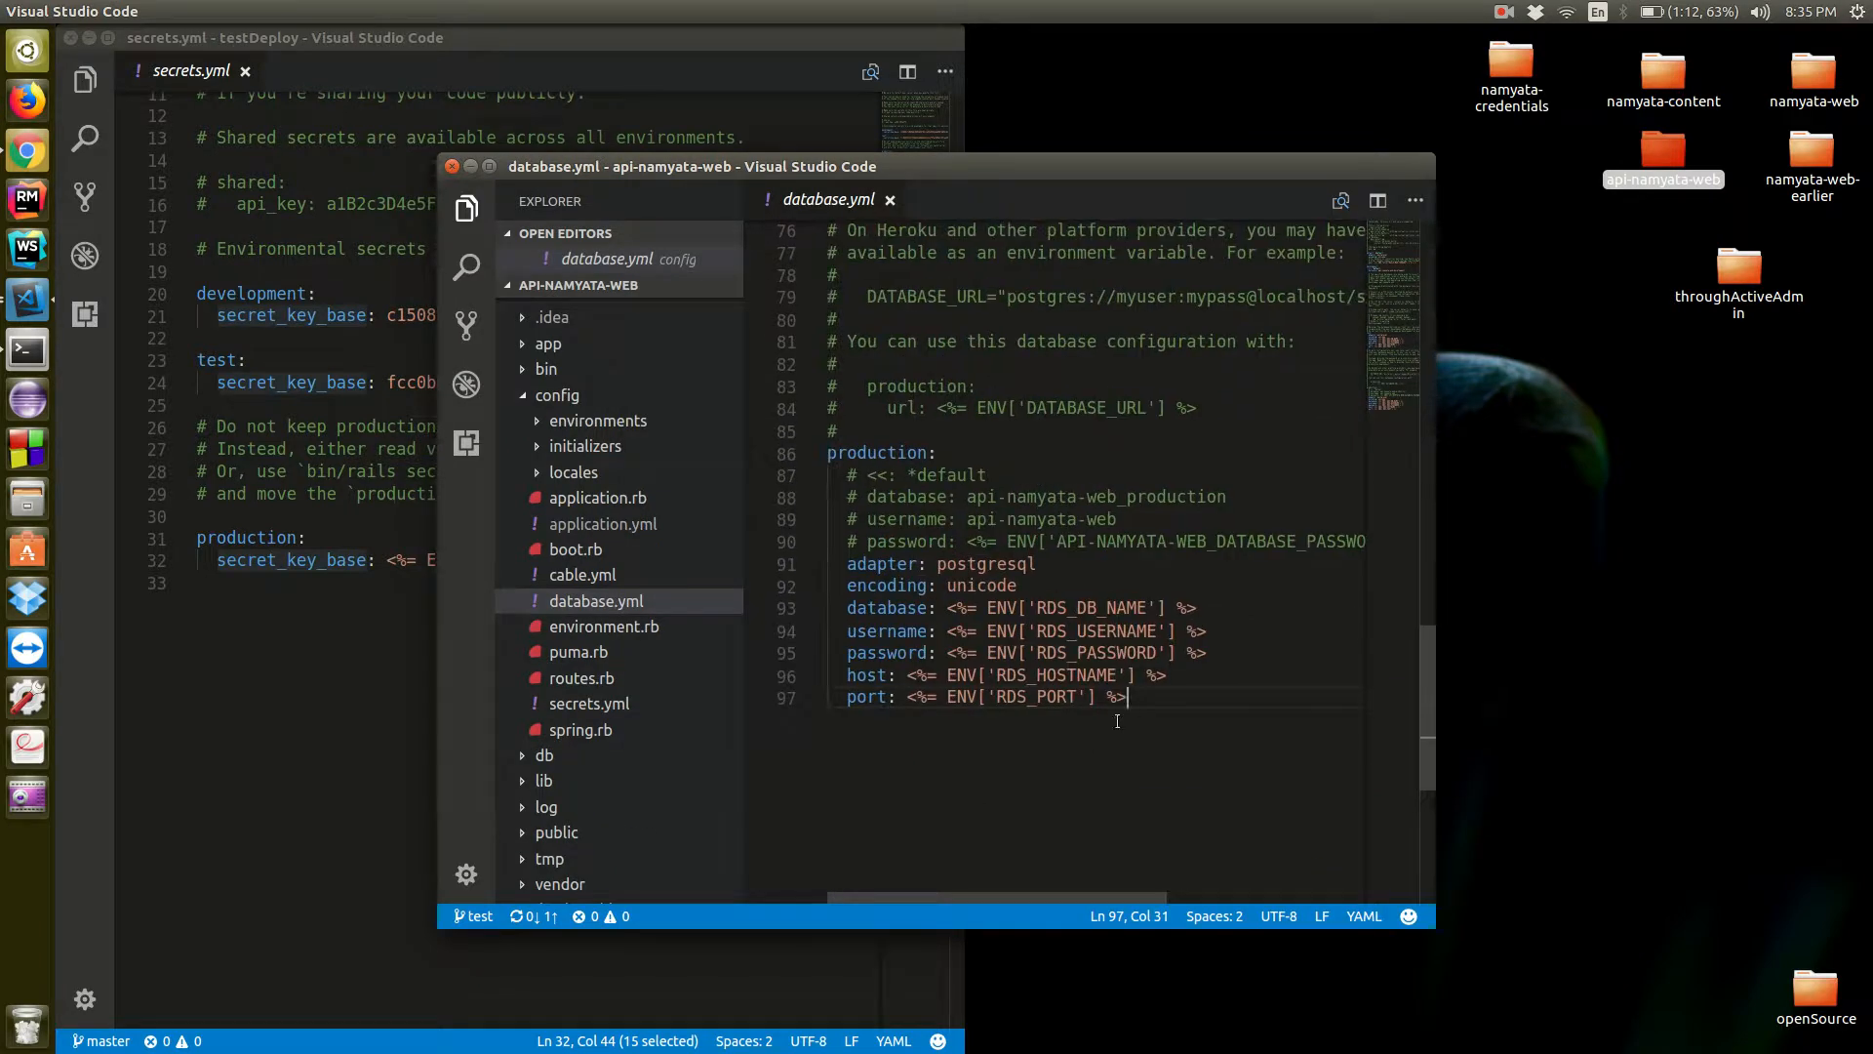
left_click_drag(1137, 697, 837, 576)
key("ctrl+c")
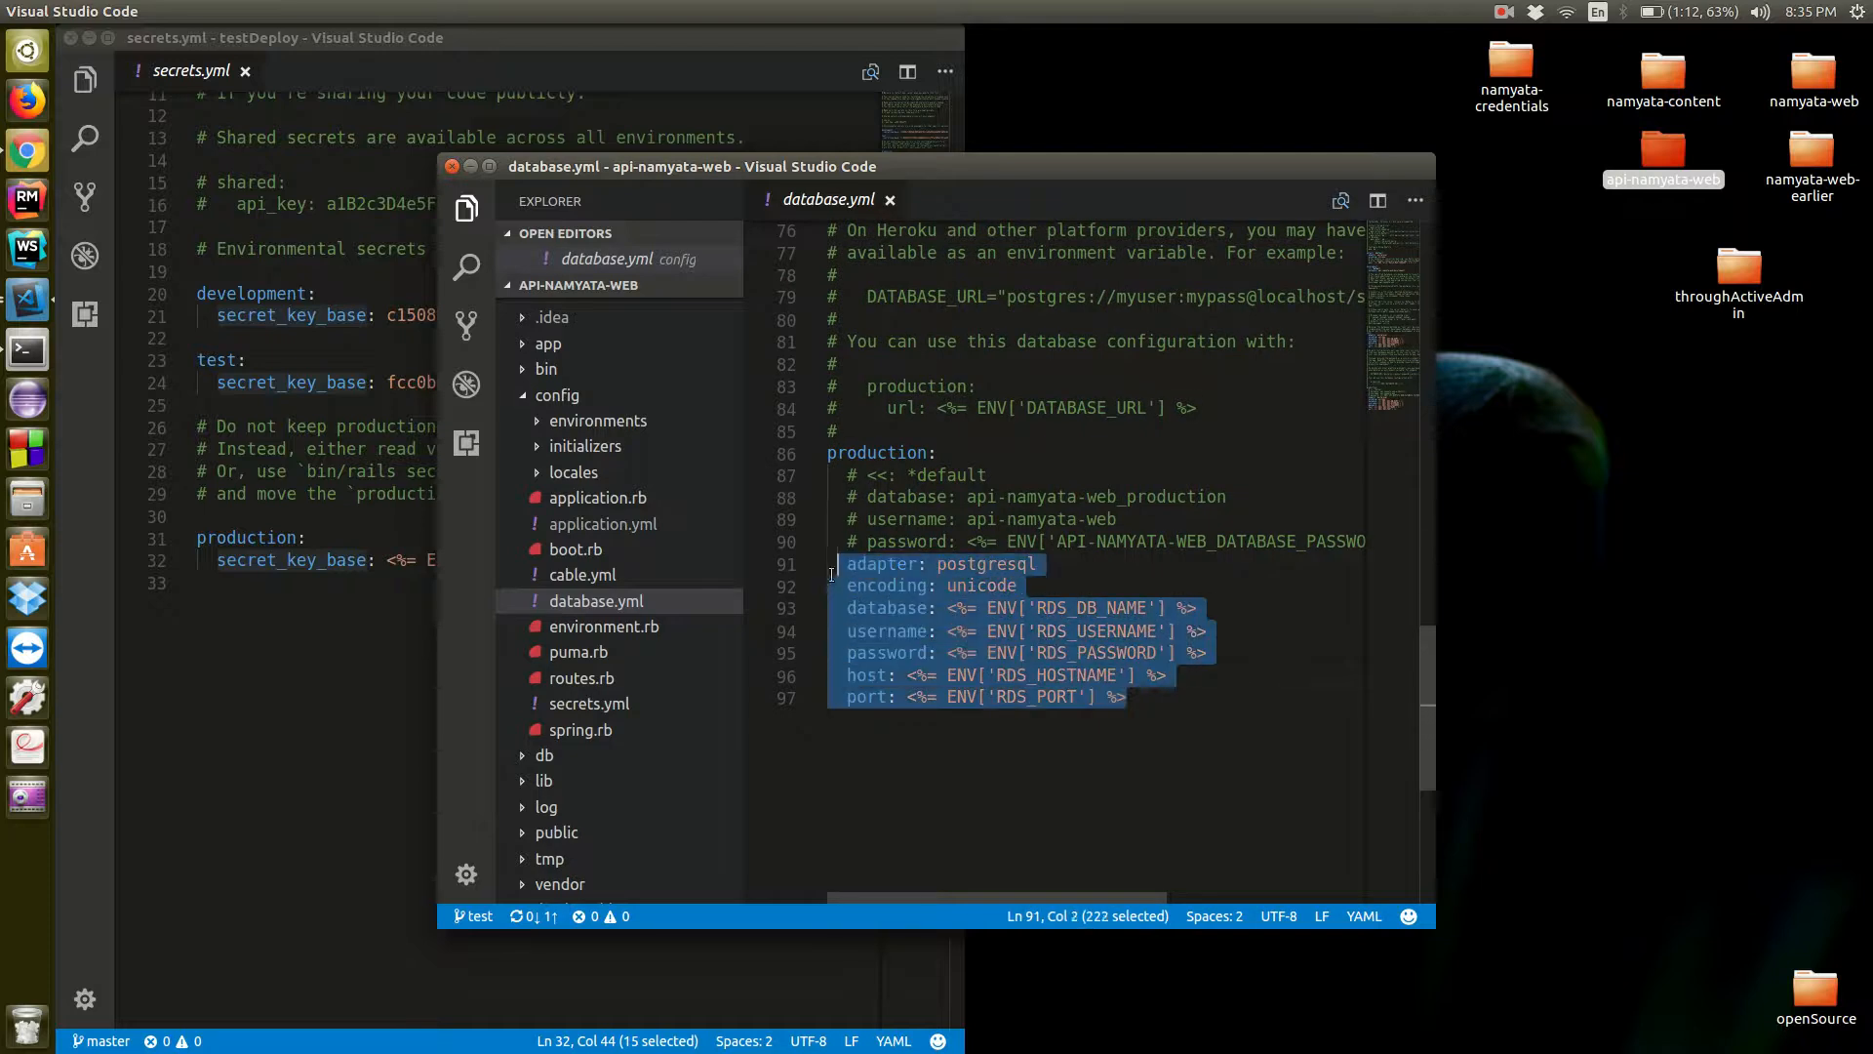
left_click(1072, 811)
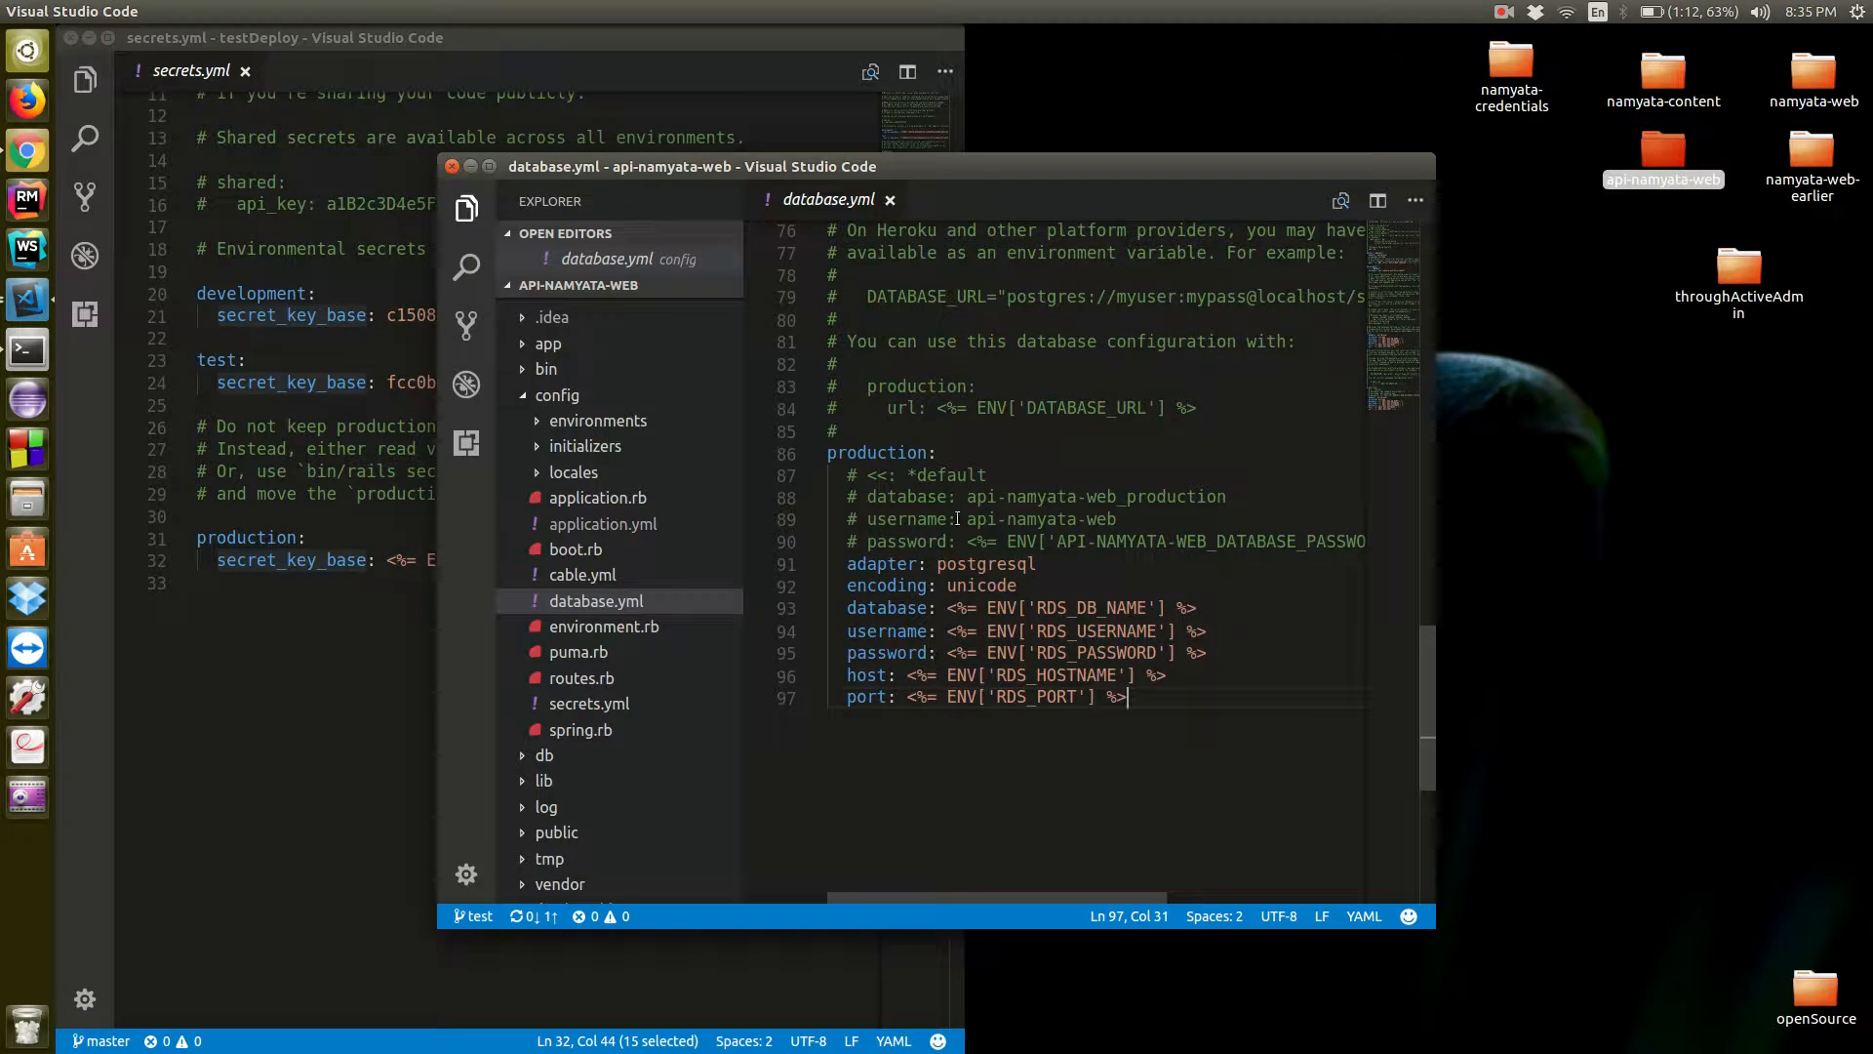
left_click(470, 166)
Close secrets.yml in the testDeploy project and open its database.yml at the production section
left_click(723, 565)
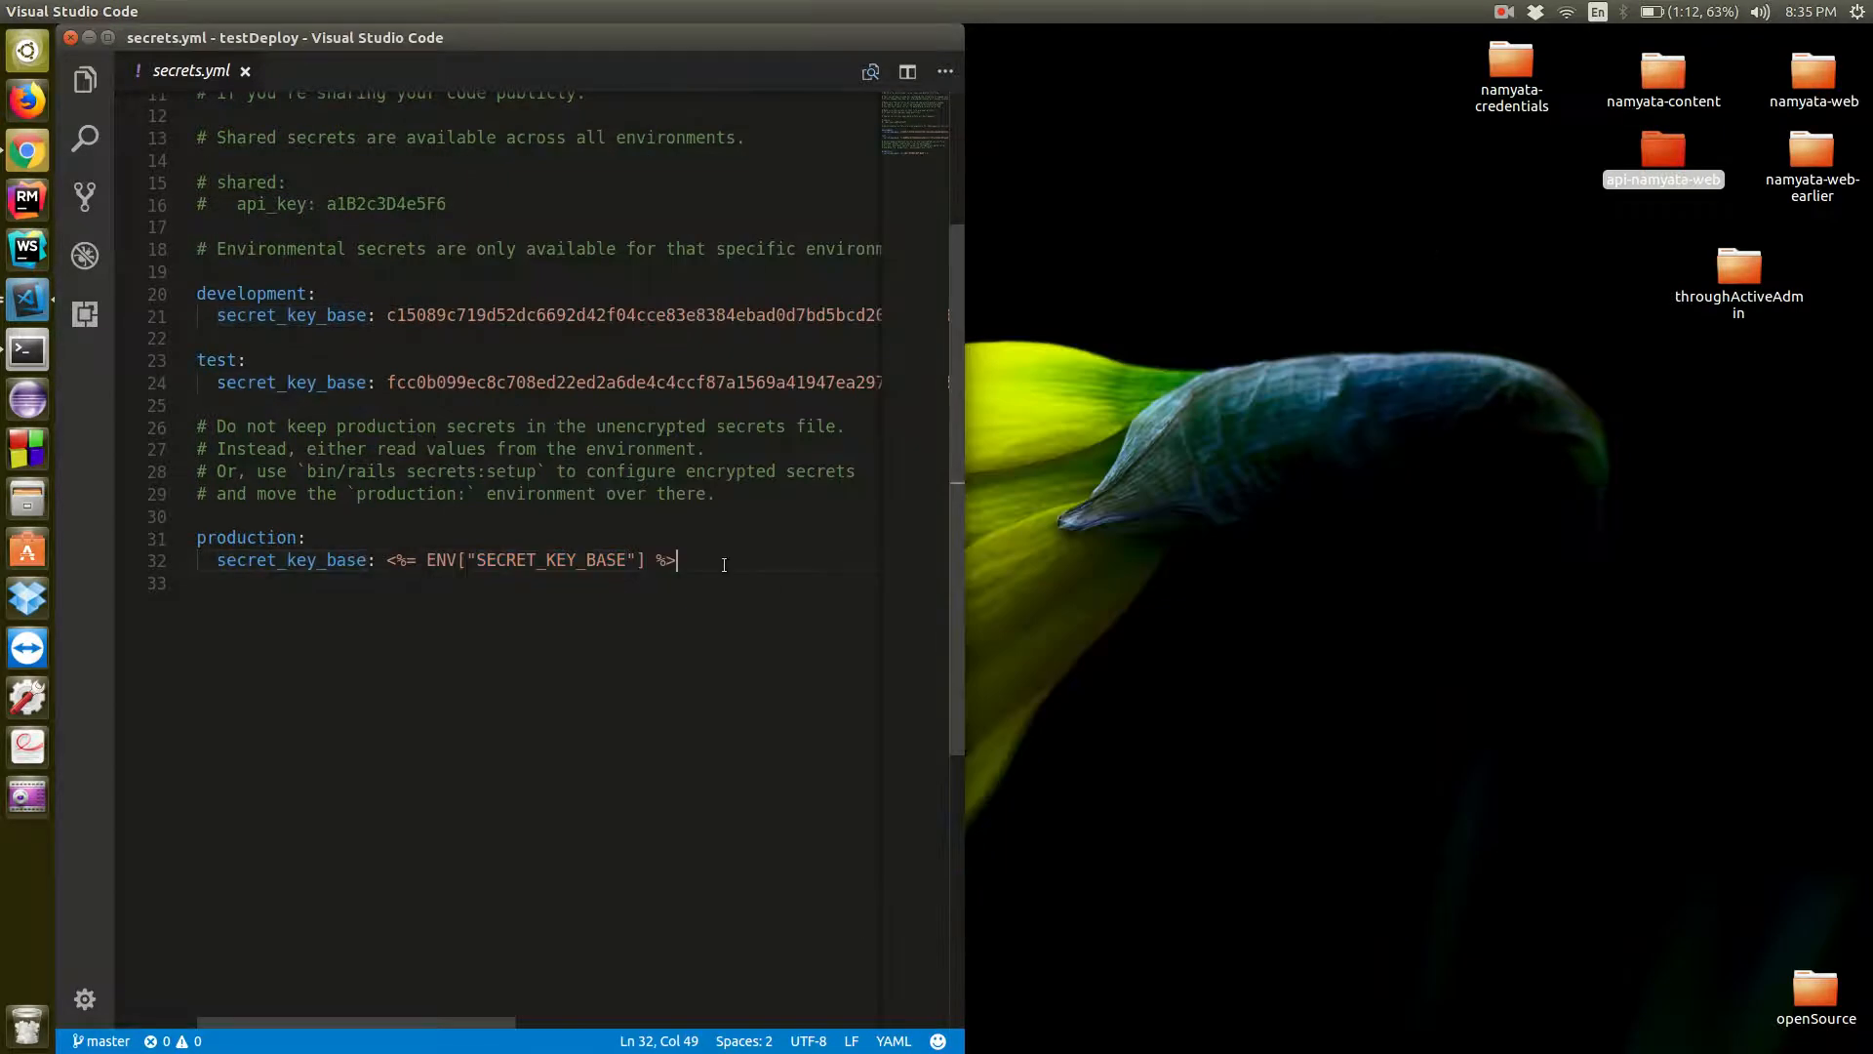
left_click_drag(724, 565, 566, 579)
left_click(245, 71)
key("ctrl+p")
type("data")
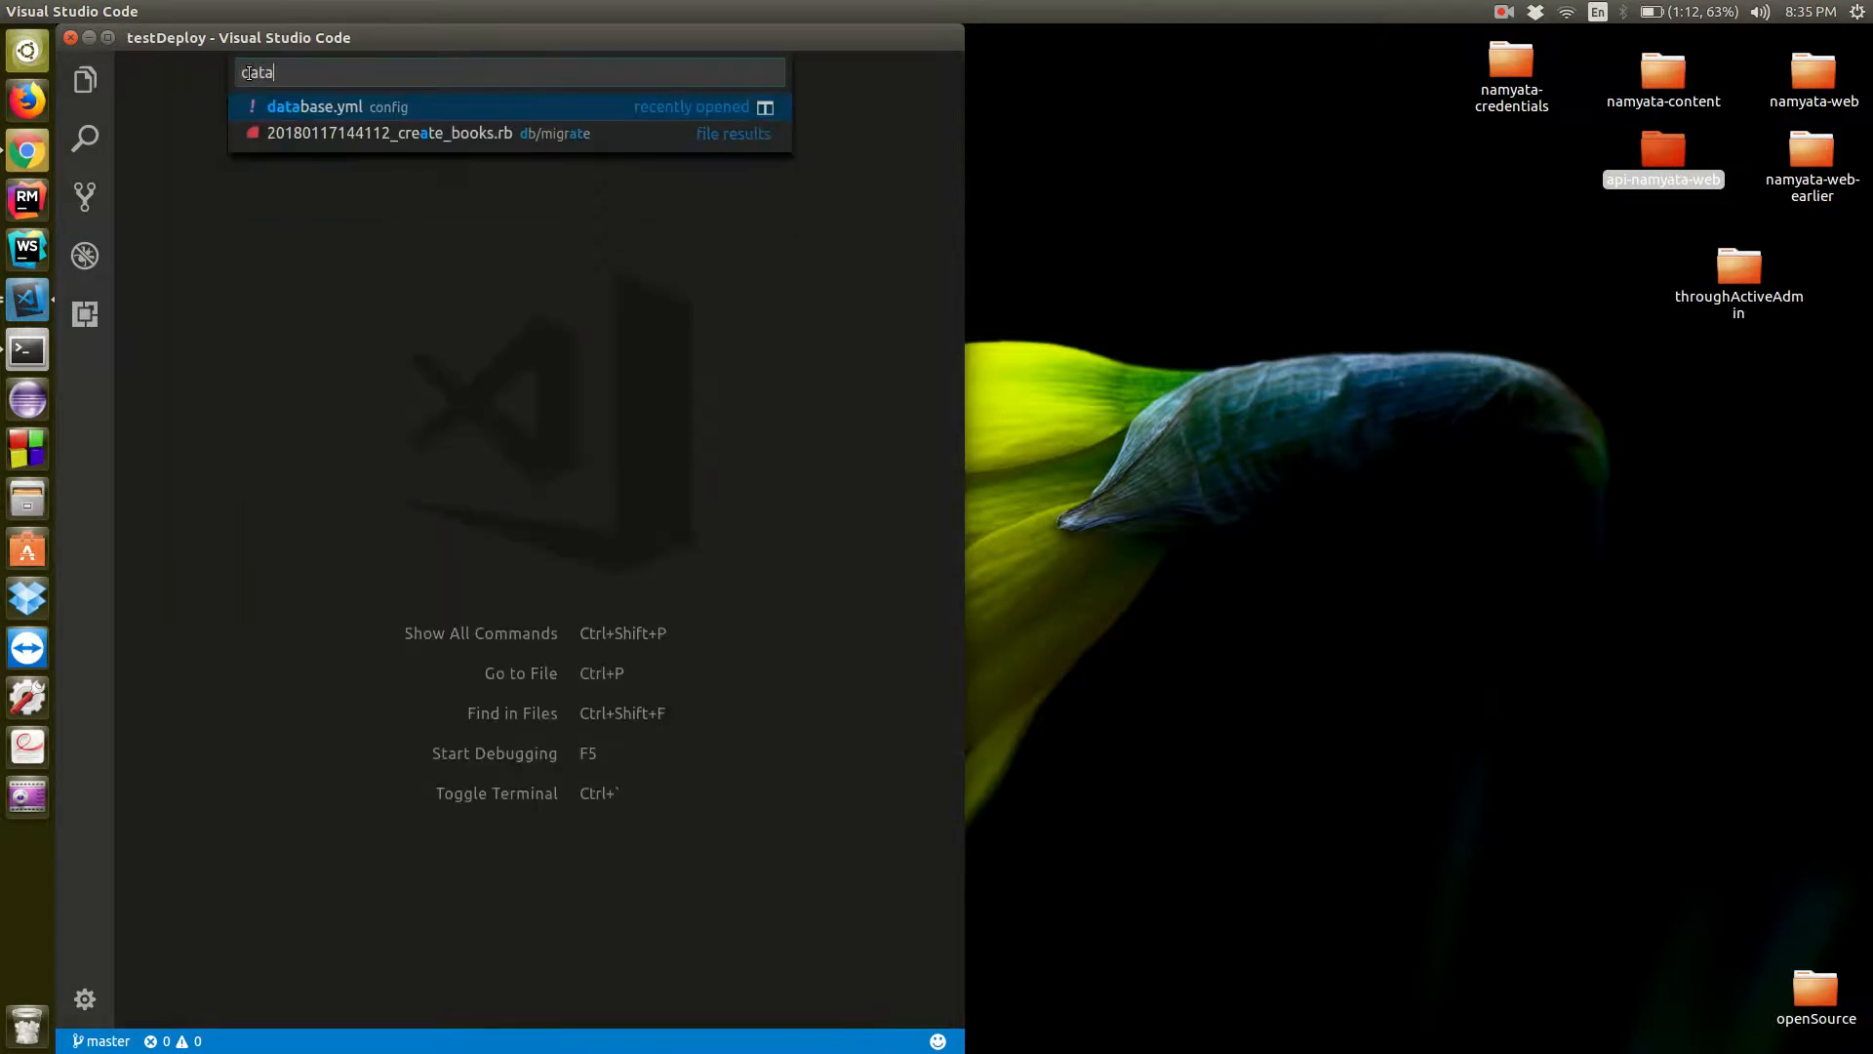
key("Return")
scroll(408, 417, "down", 20)
scroll(407, 416, "up", 6)
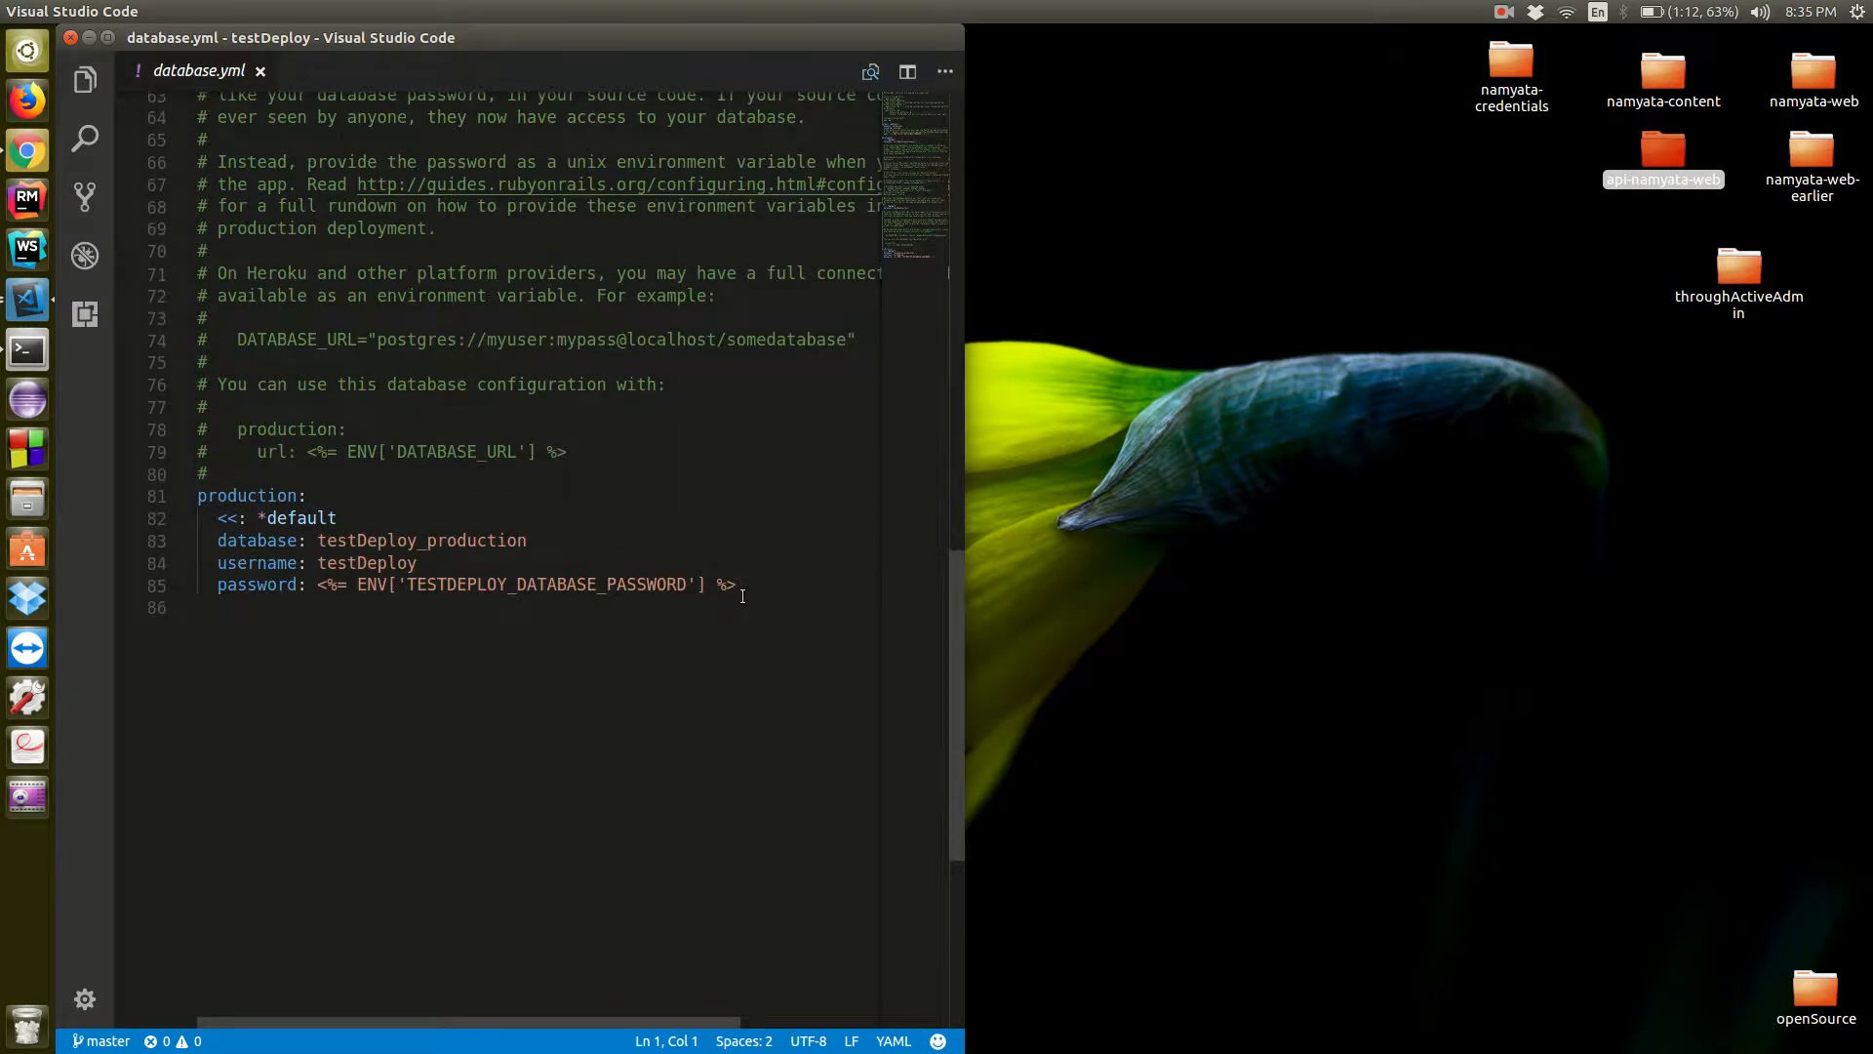
Replace the production database, username and password lines with the copied RDS environment-variable settings, comment out "<<: *default", and save database.yml
left_click_drag(744, 595, 179, 548)
key("ctrl+v")
left_click(376, 518)
key("ctrl+slash")
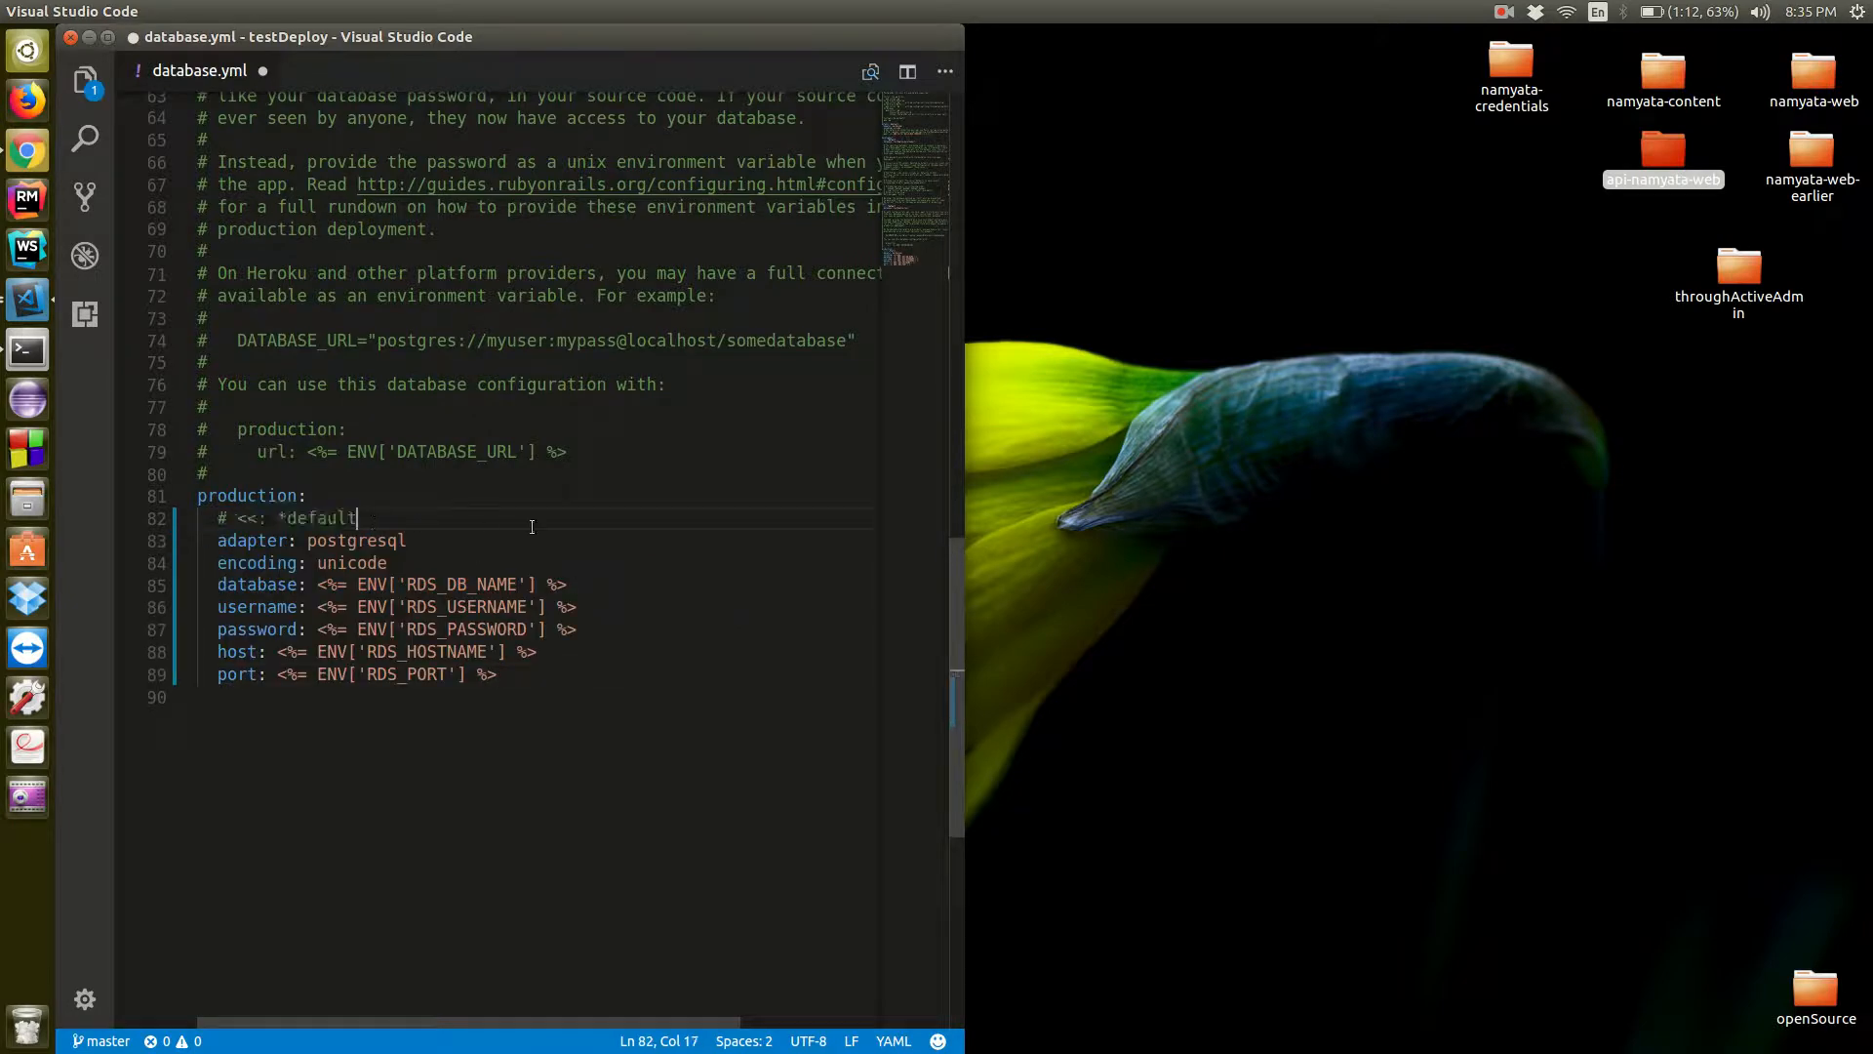
key("ctrl+s")
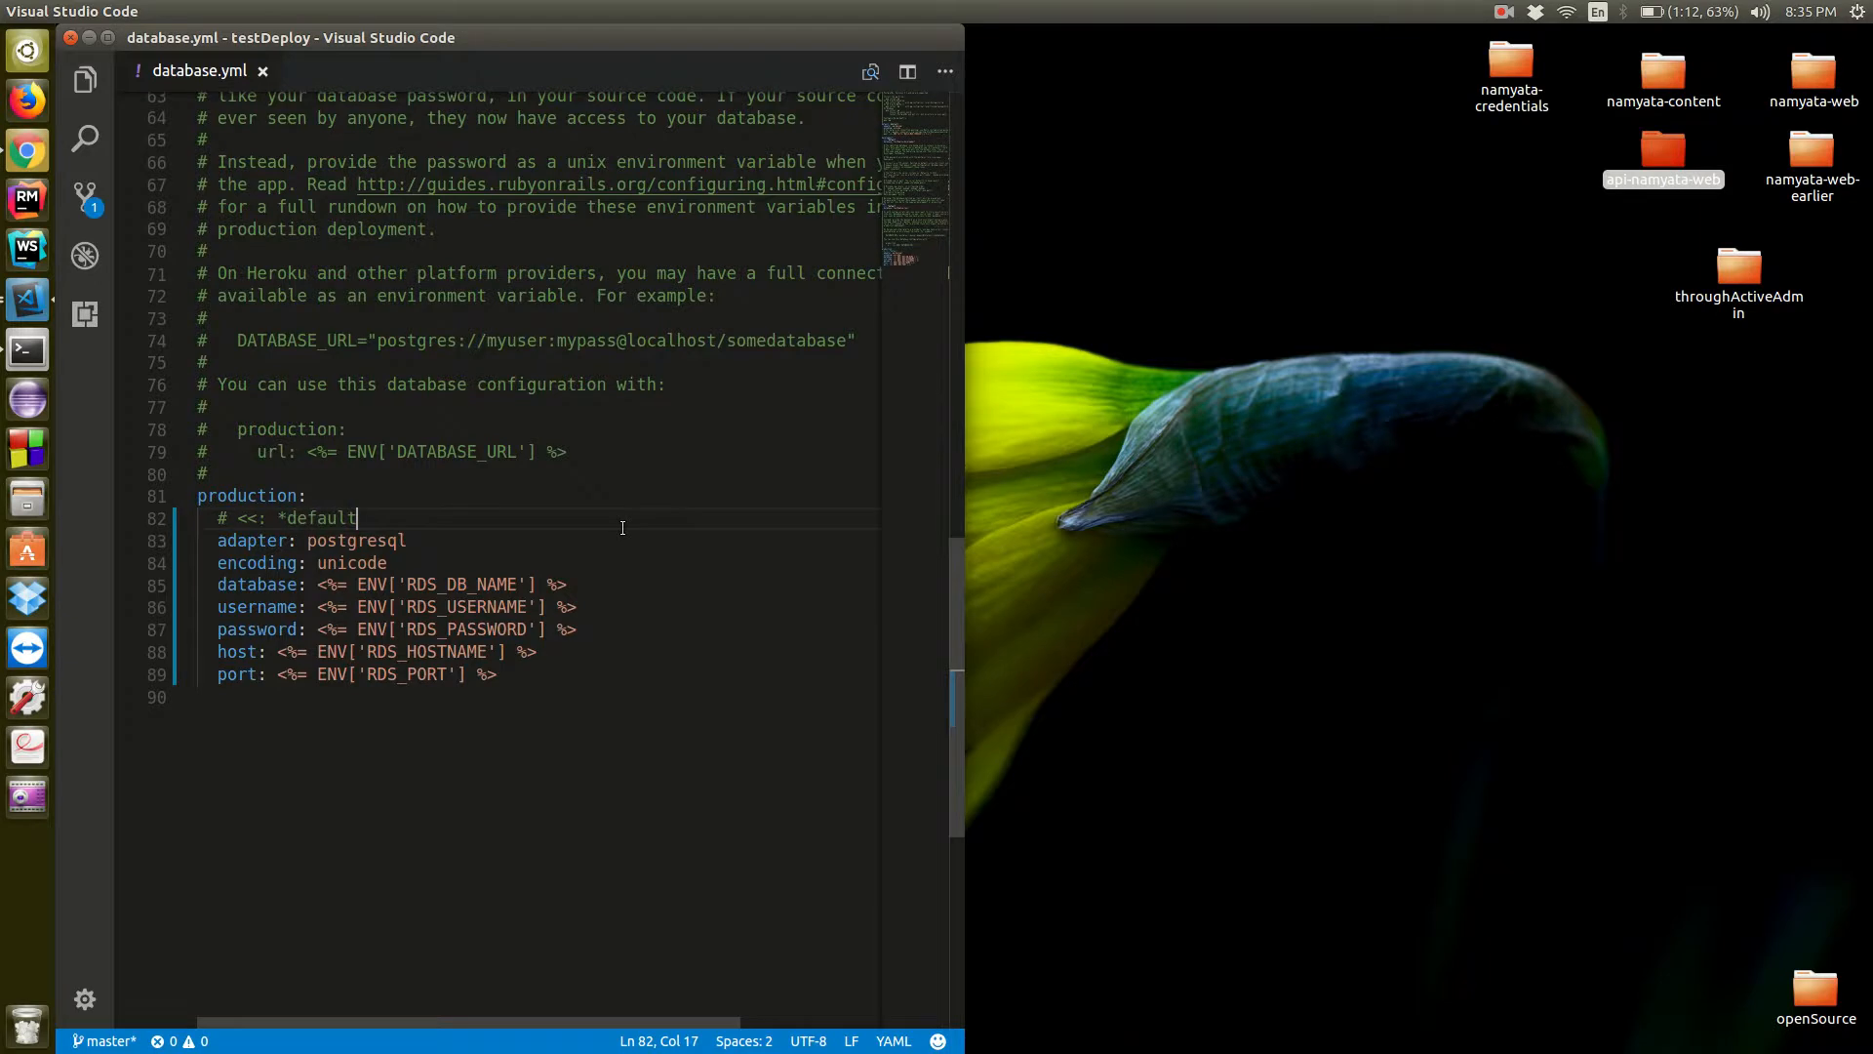
Switch to the terminal, leave the log view, and stage all changes with "git add ."
left_click(27, 351)
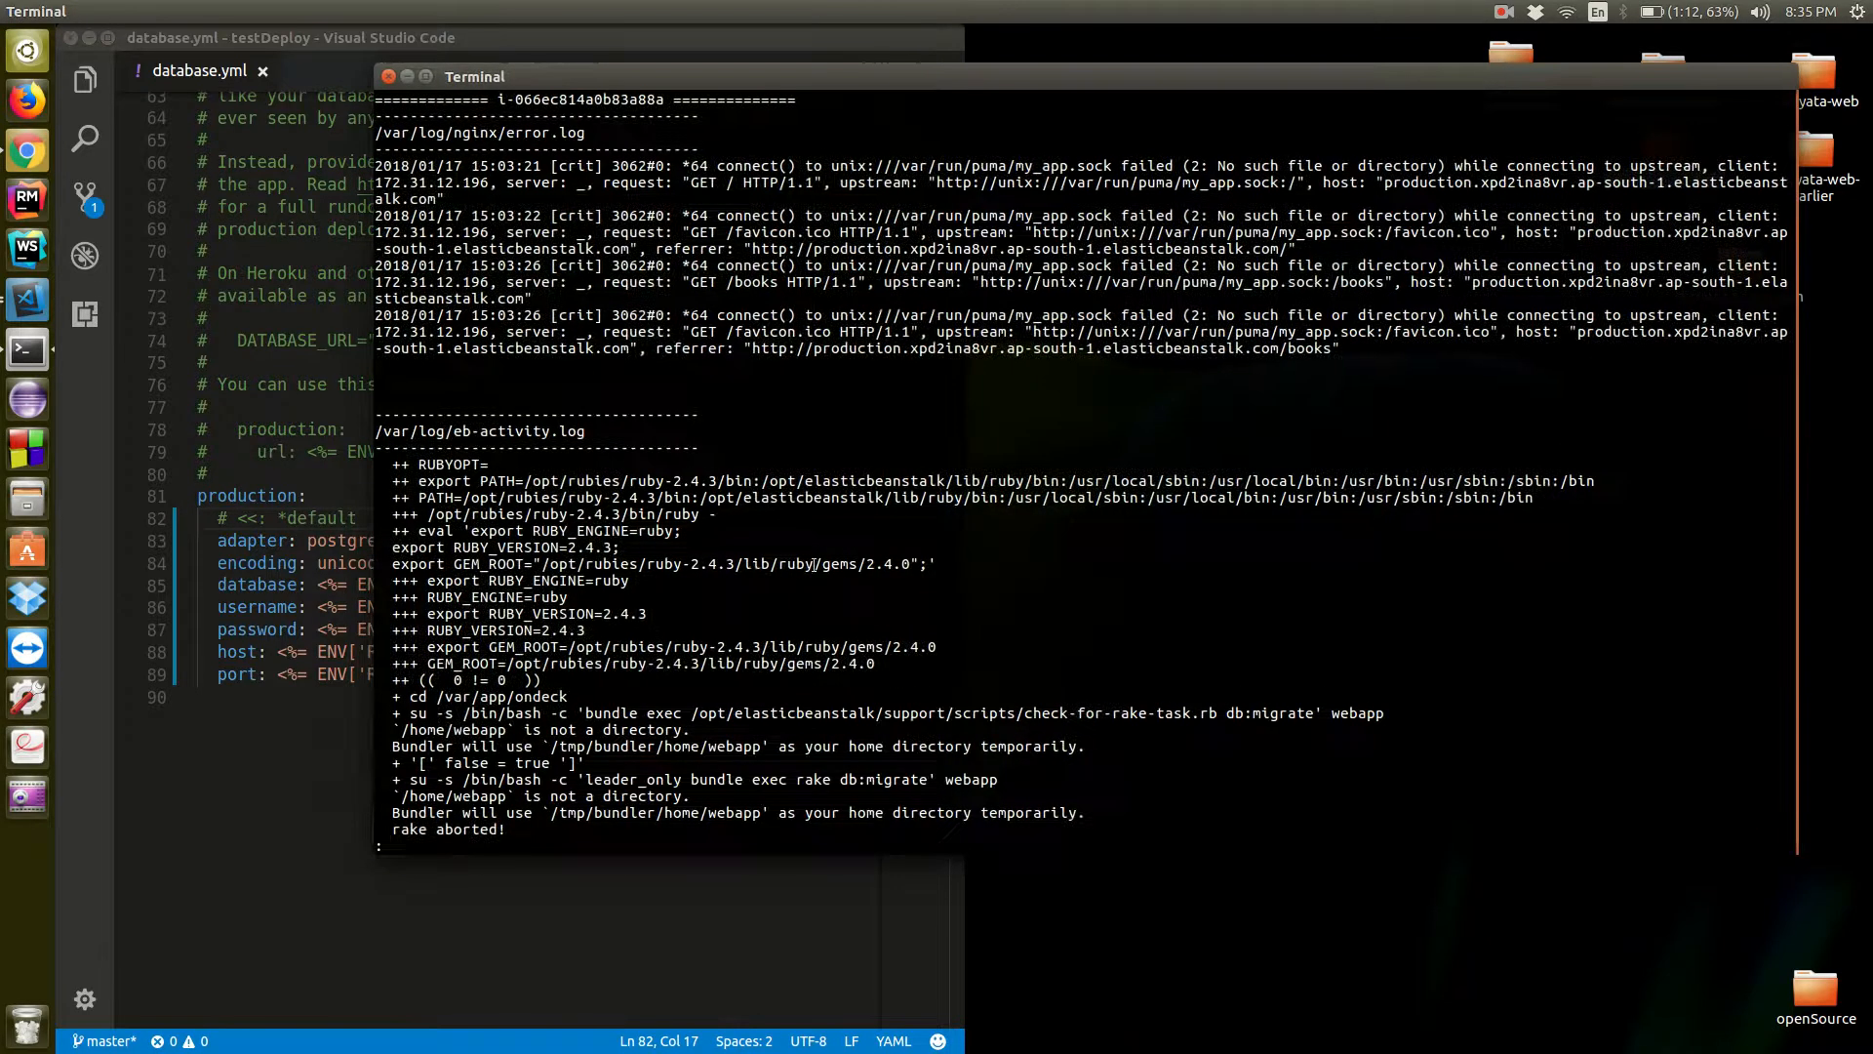
type("q")
type("git add .")
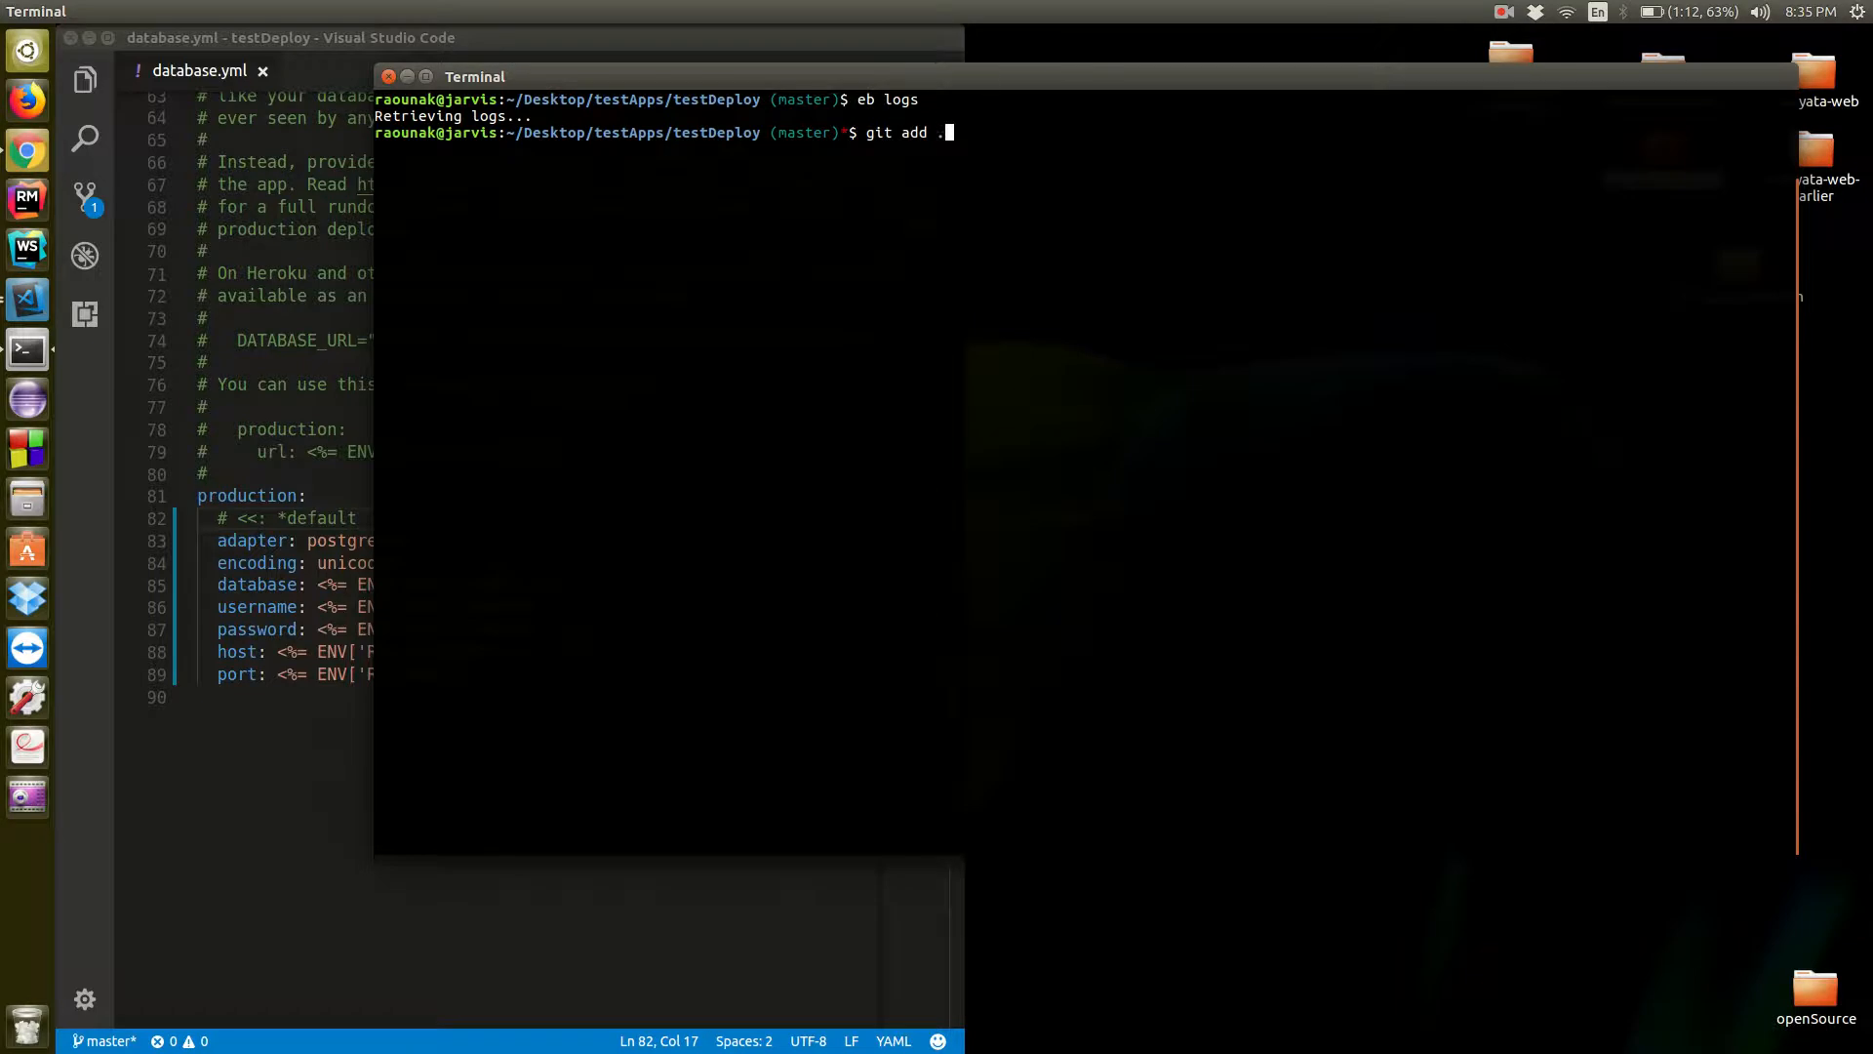
key("Return")
Commit the staged changes with the message "Added ENV variable for production database"
type("git commit -m\"Added ENV variable ")
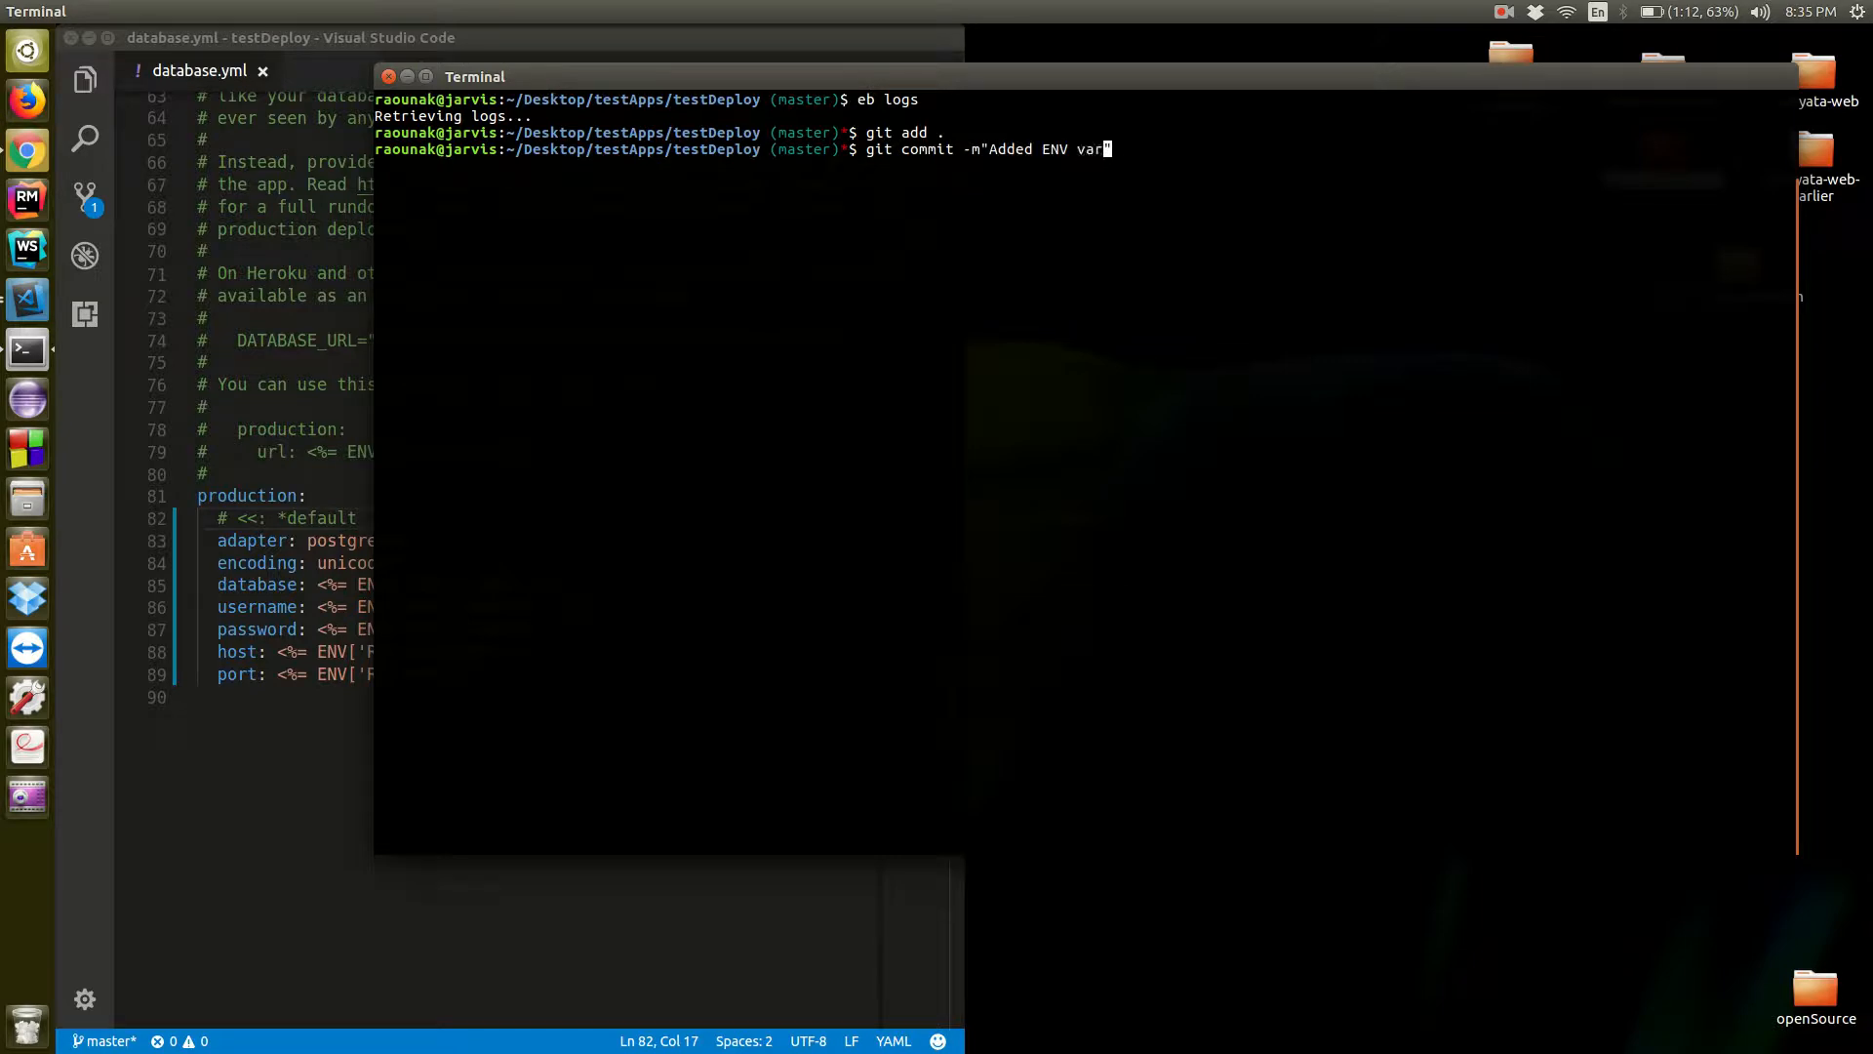
type("for ")
type("po")
type("od")
type("uction databs")
key("BackSpace")
type("ase")
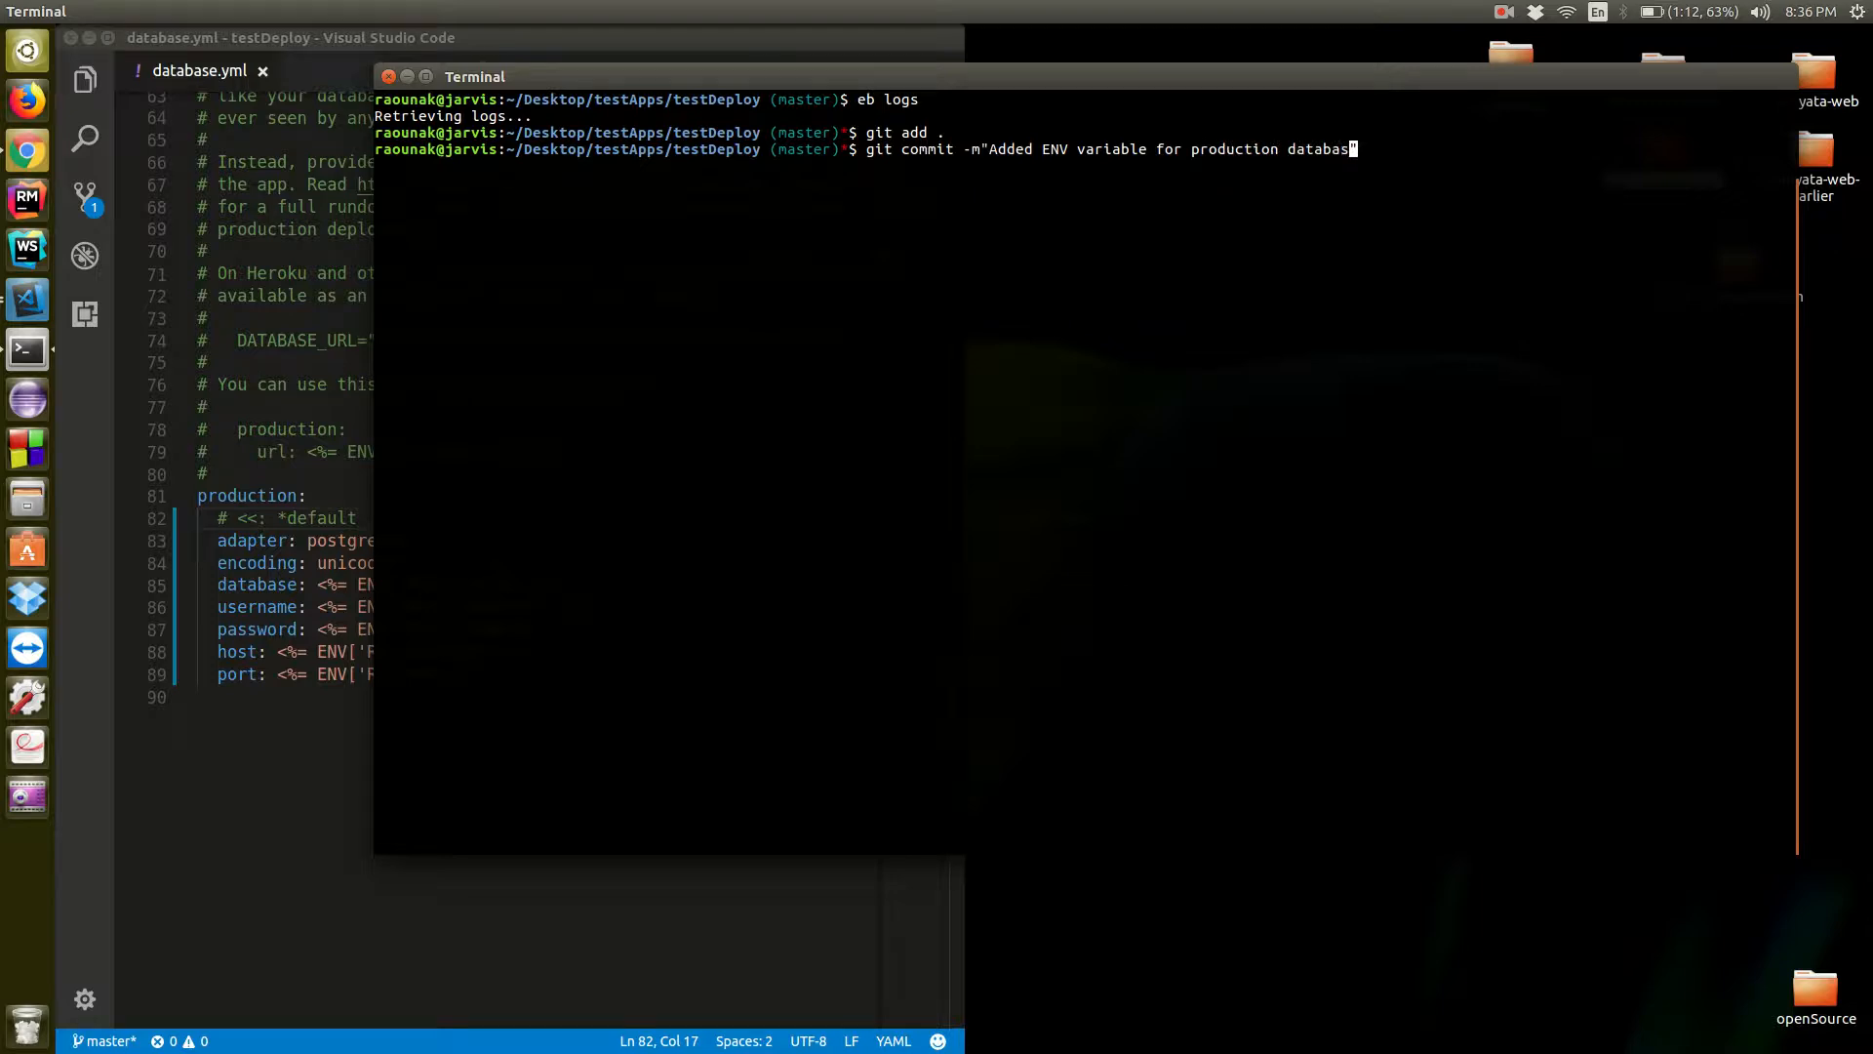
key("Return")
Try to deploy the commit to the production environment with "eb deploy production"
type("eb de")
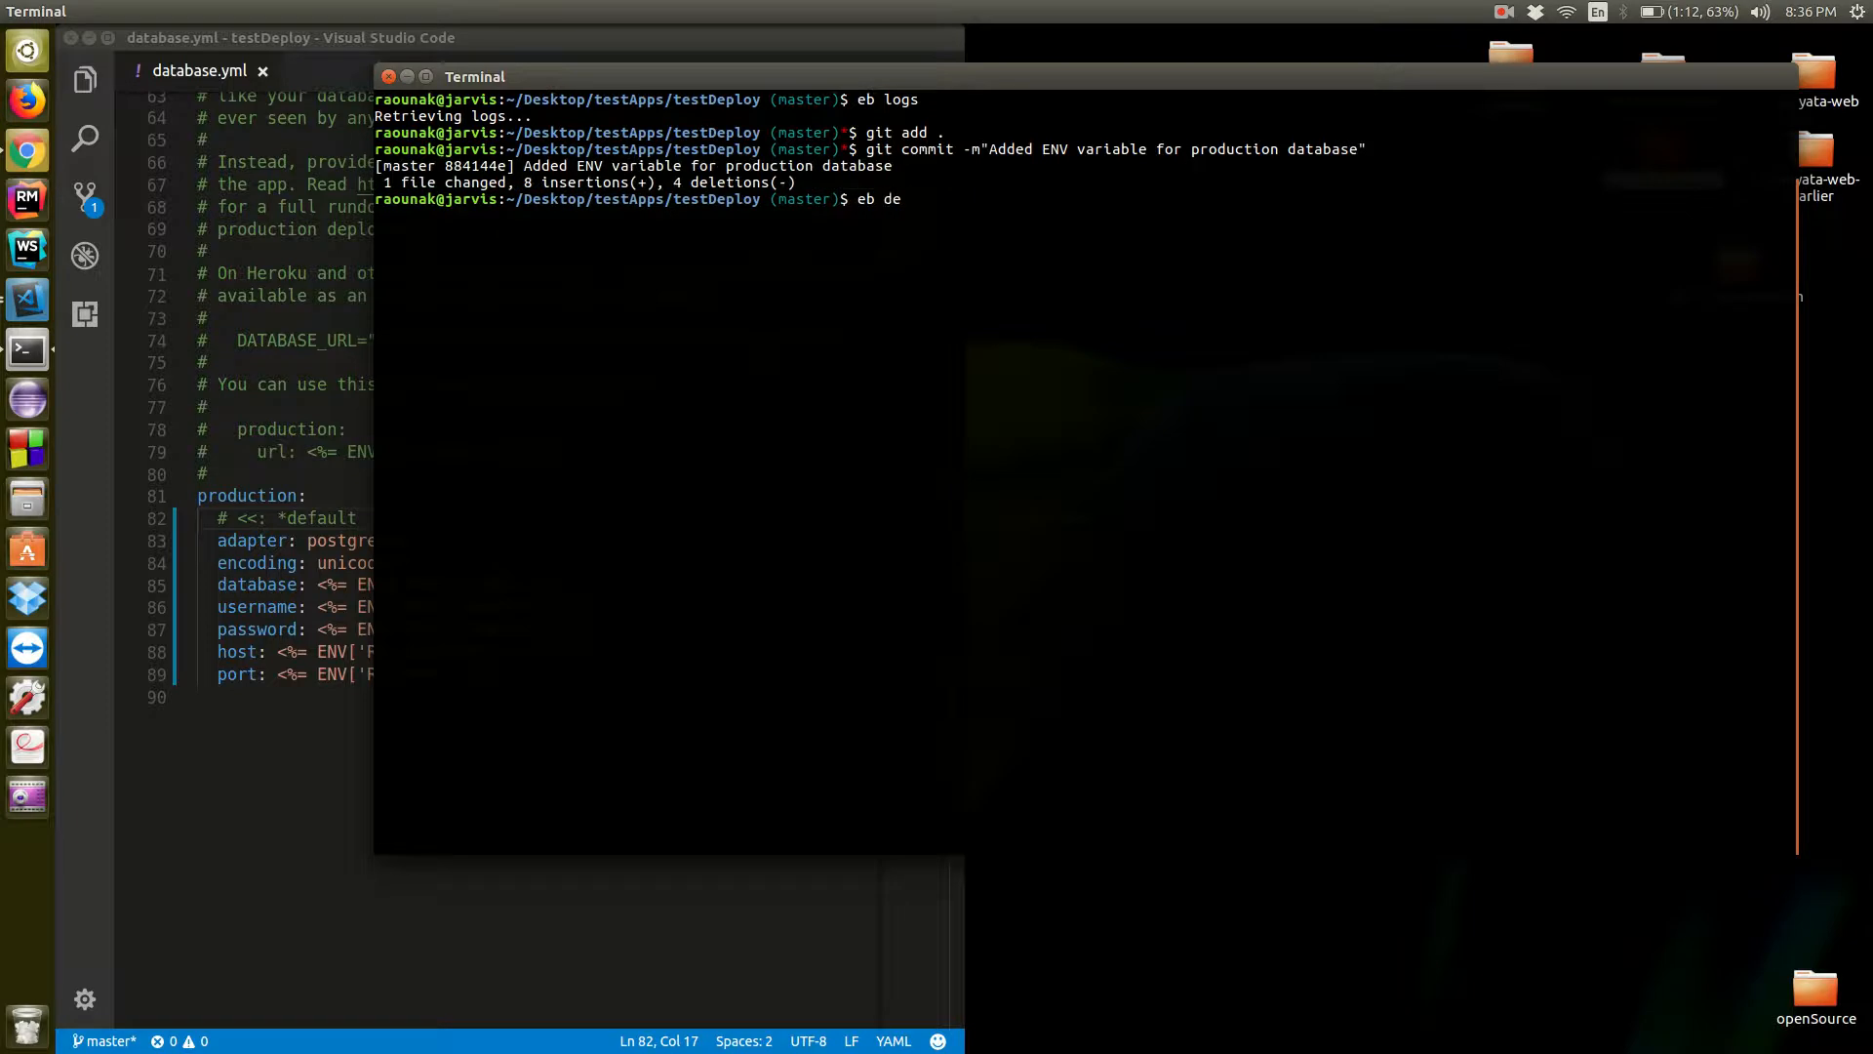
type("ploy")
type("production")
key("Return")
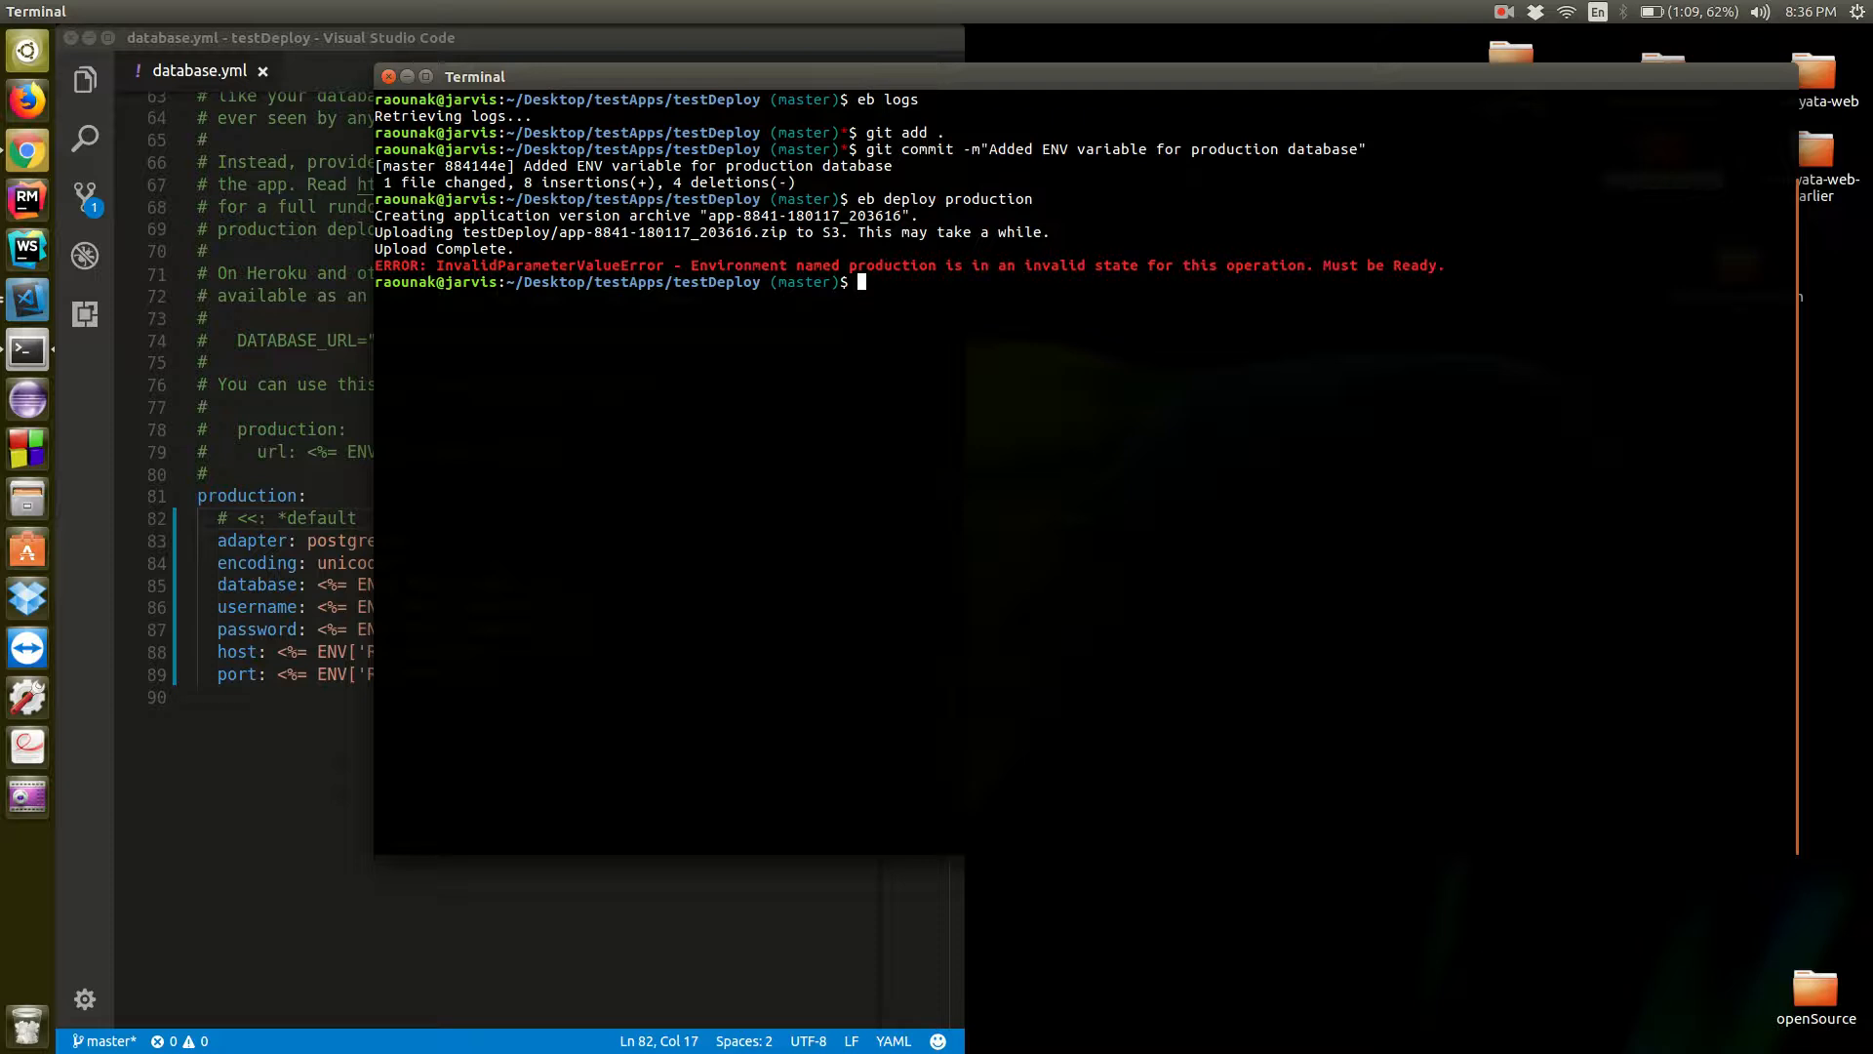
Switch to Chrome and reload the production environment's dashboard to check the update status
key("alt+Tab")
key("alt+Tab")
key("alt+Tab")
key("alt+Tab")
key("alt+Tab")
key("alt+Tab")
key("alt+Tab")
key("alt+Tab")
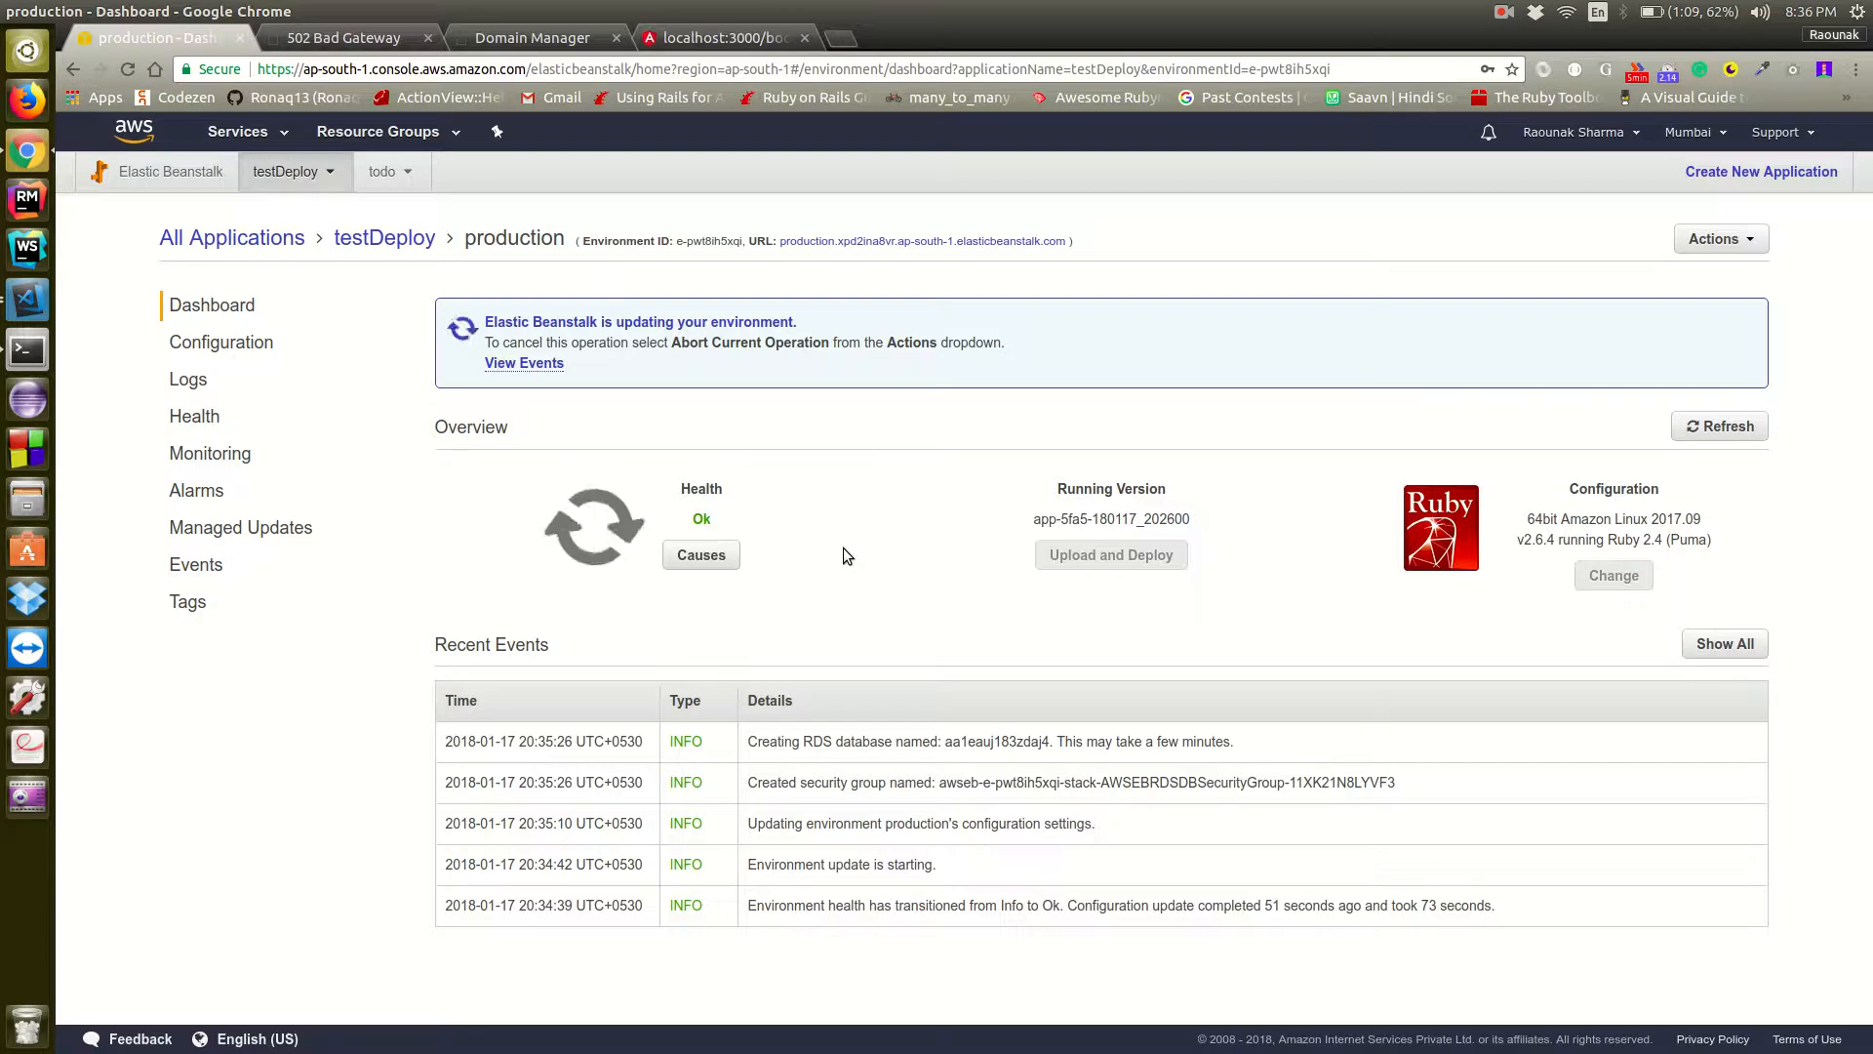
left_click(127, 69)
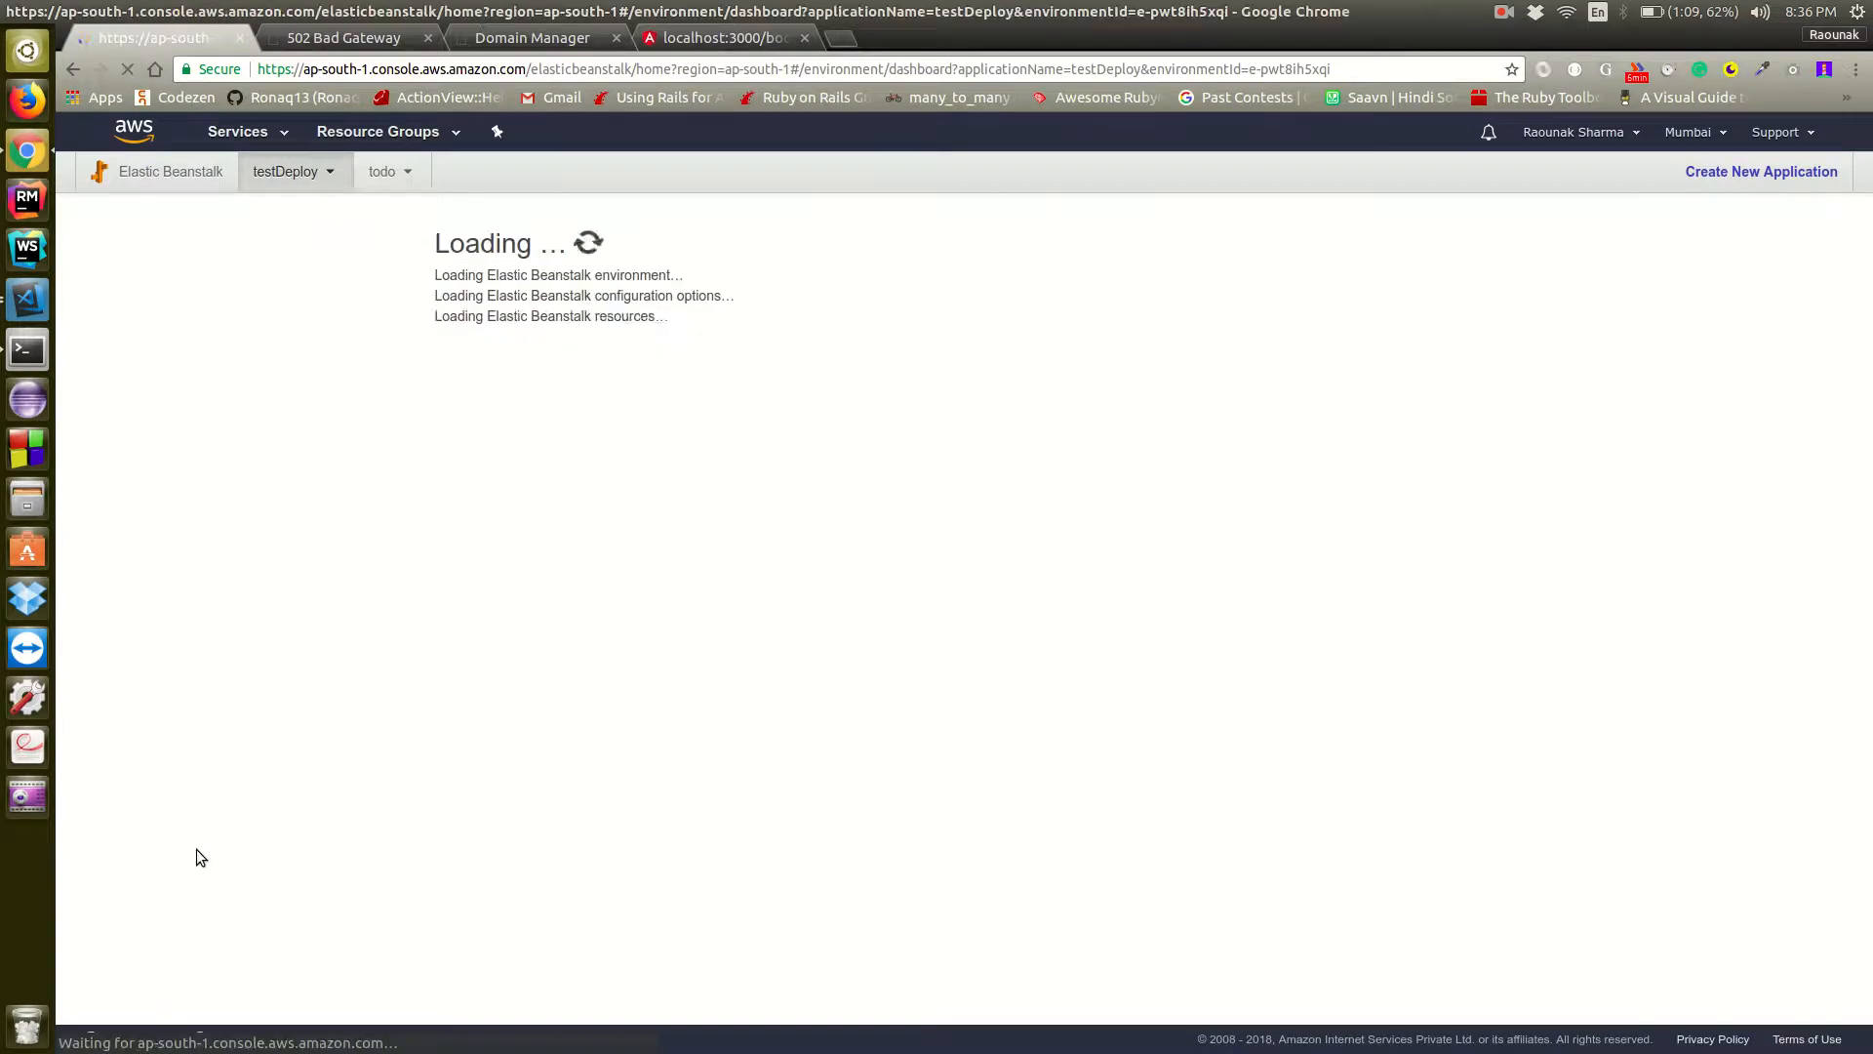
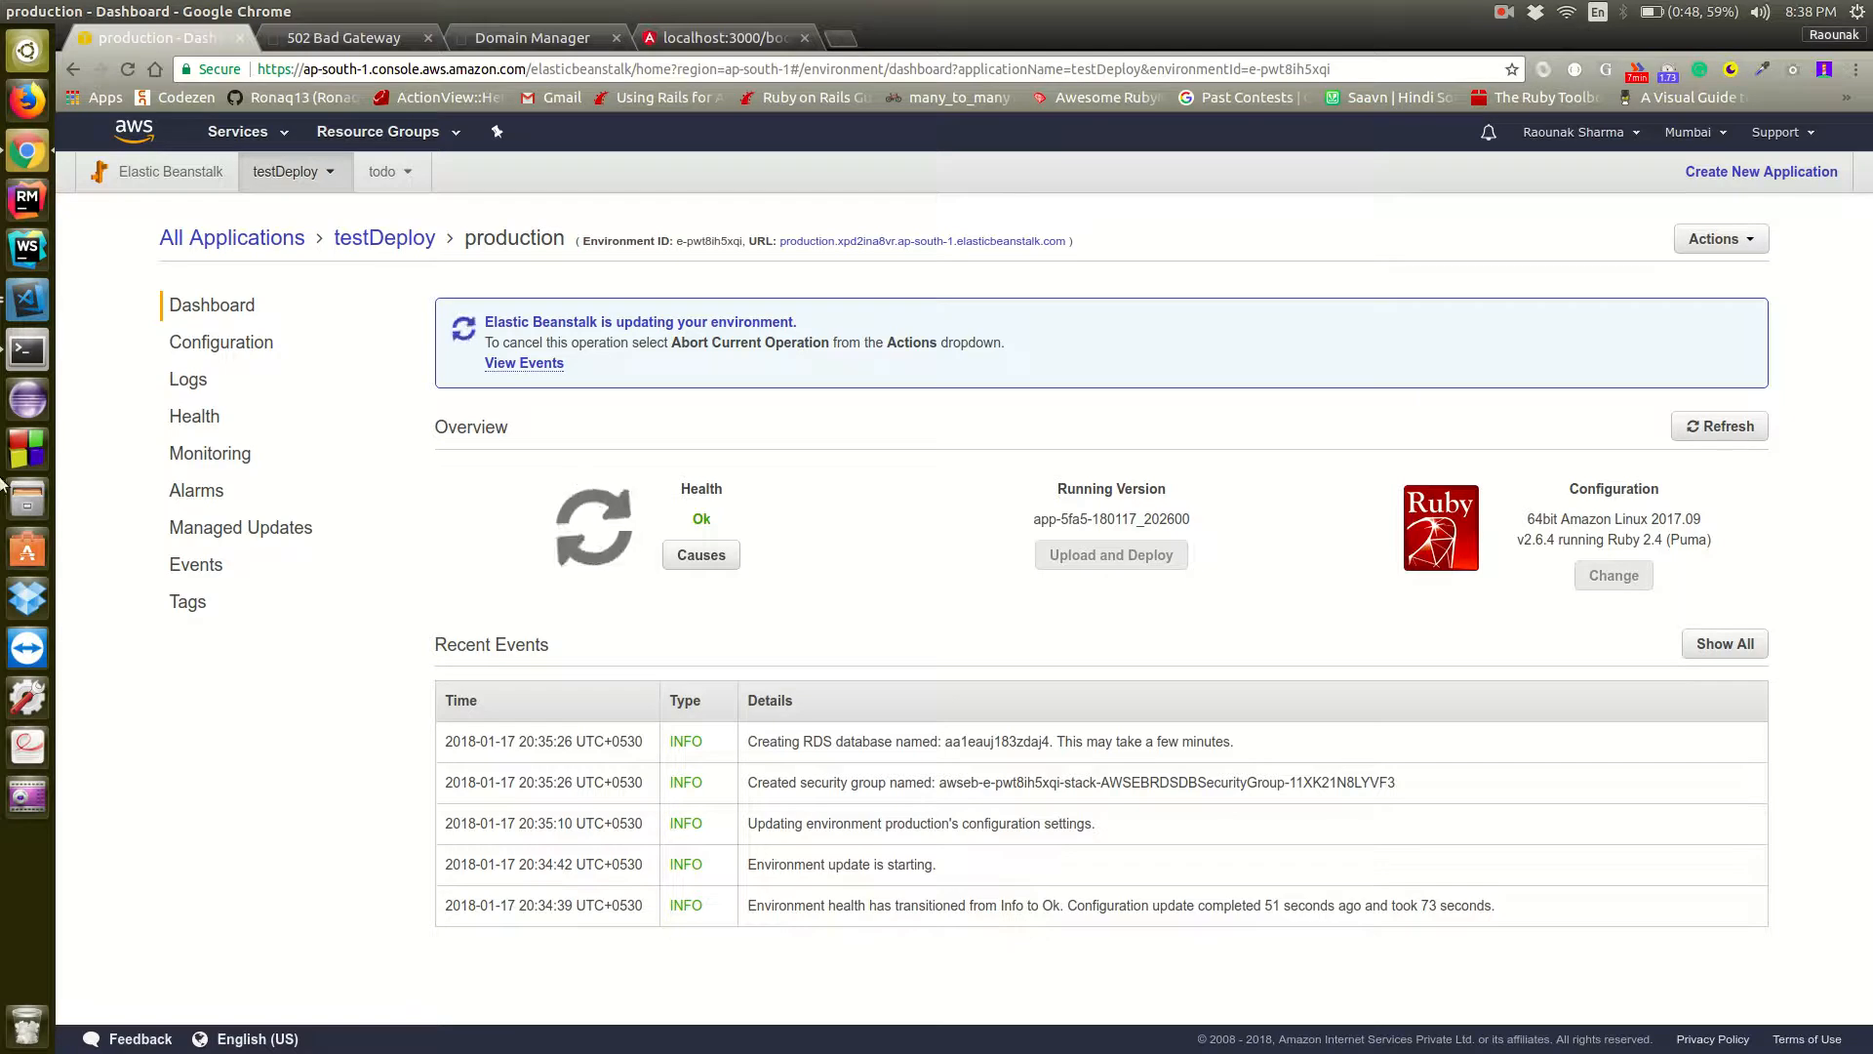
Check the production environment's event list for the RDS database creation entry, and return to the dashboard
left_click(509, 363)
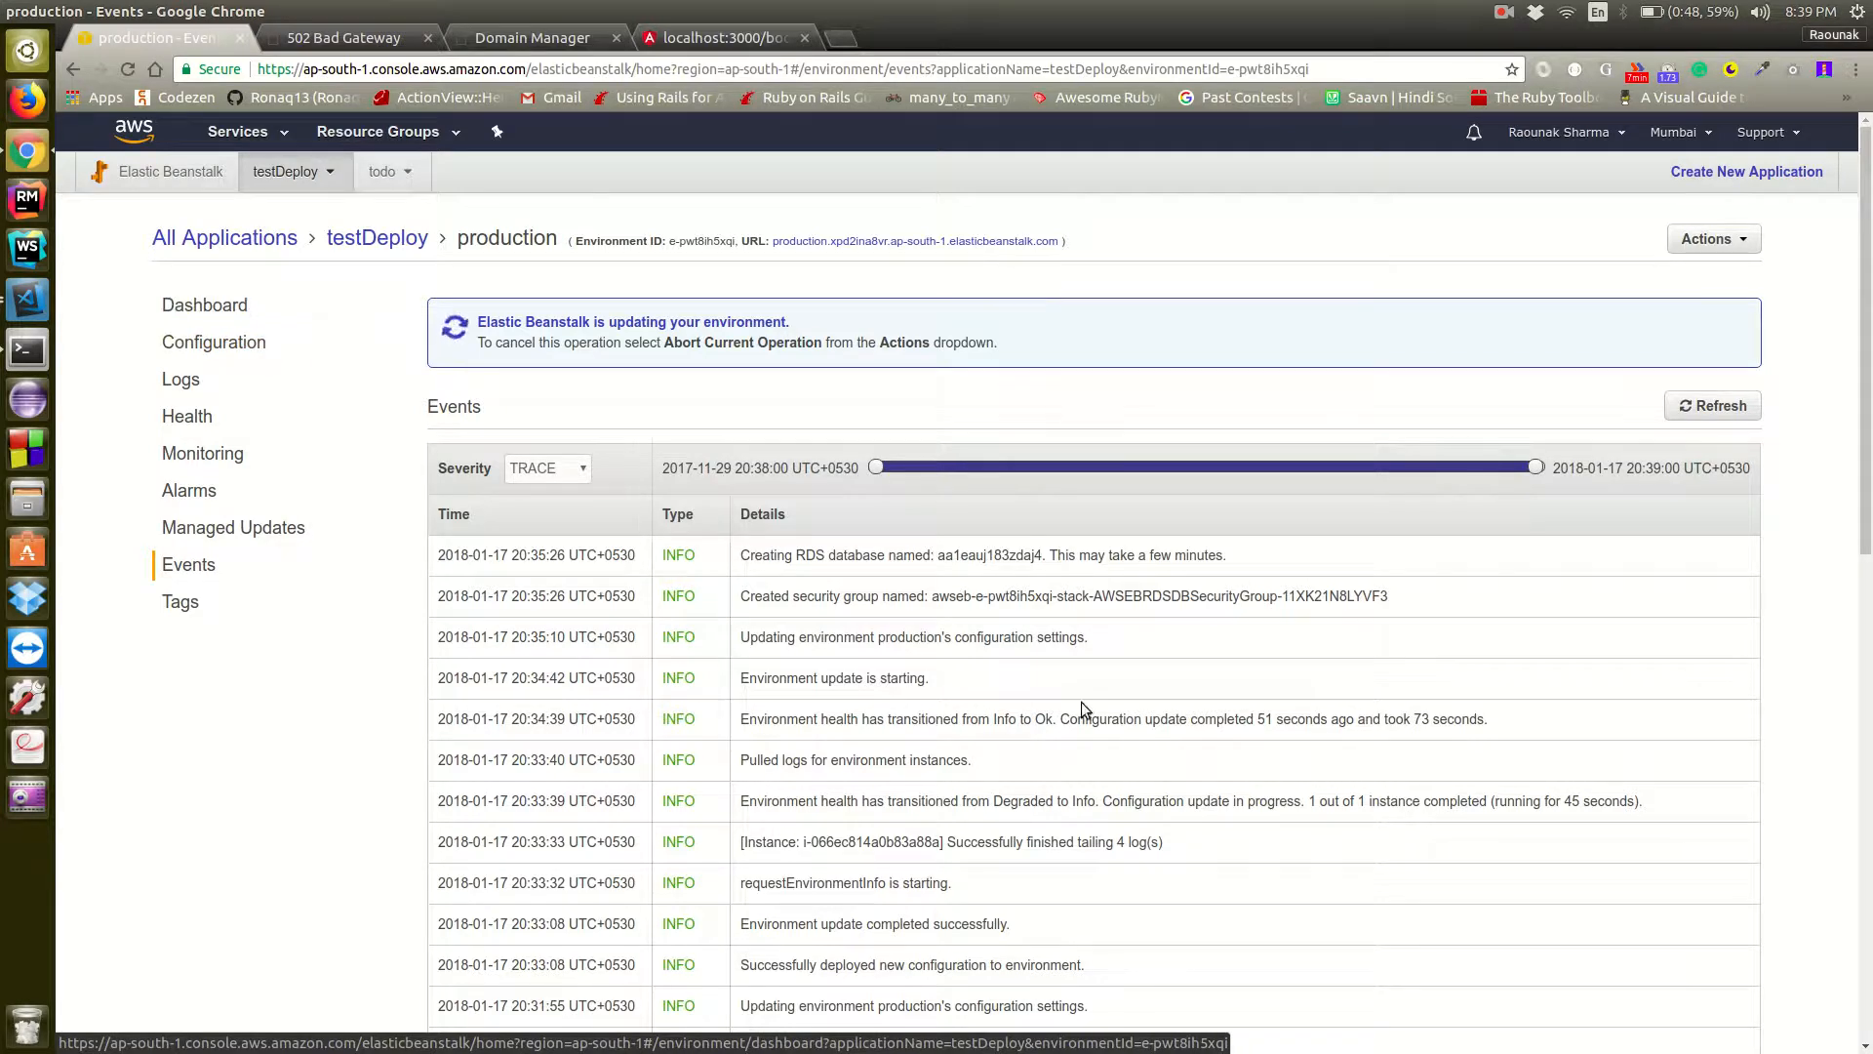
left_click_drag(738, 556, 893, 562)
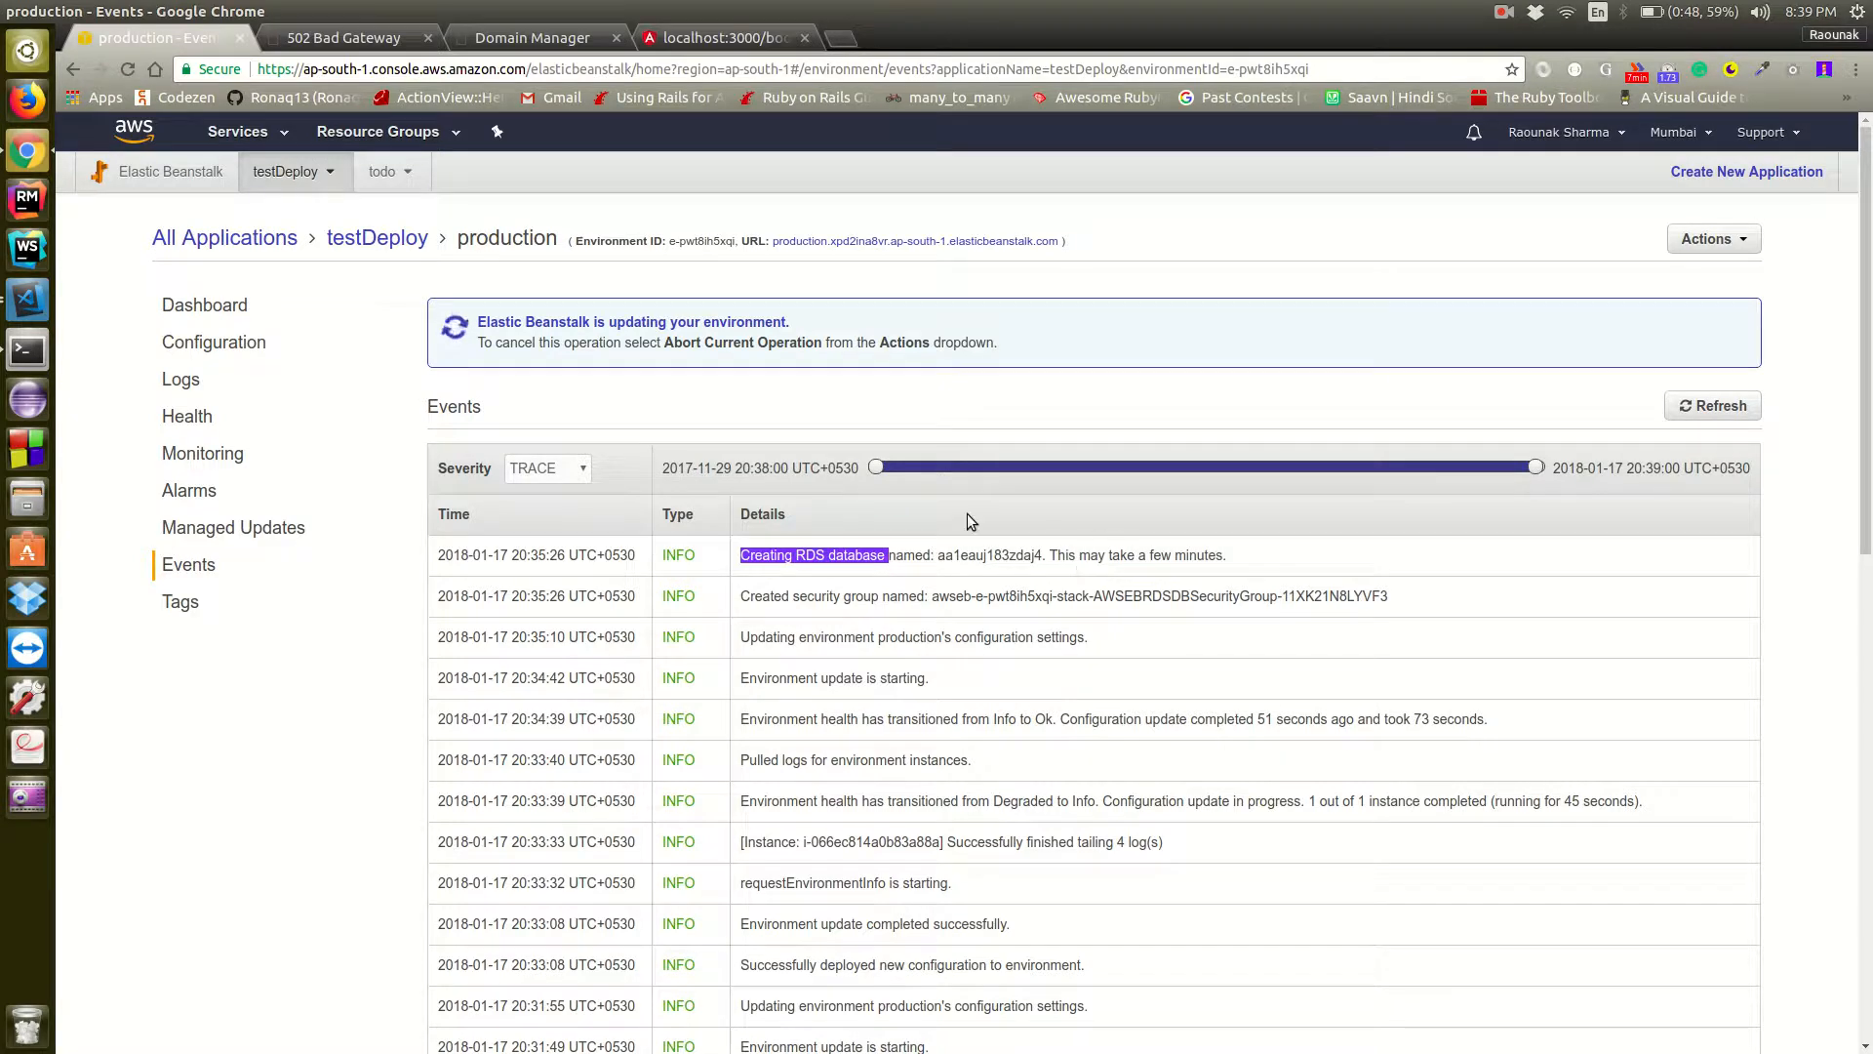
left_click(220, 306)
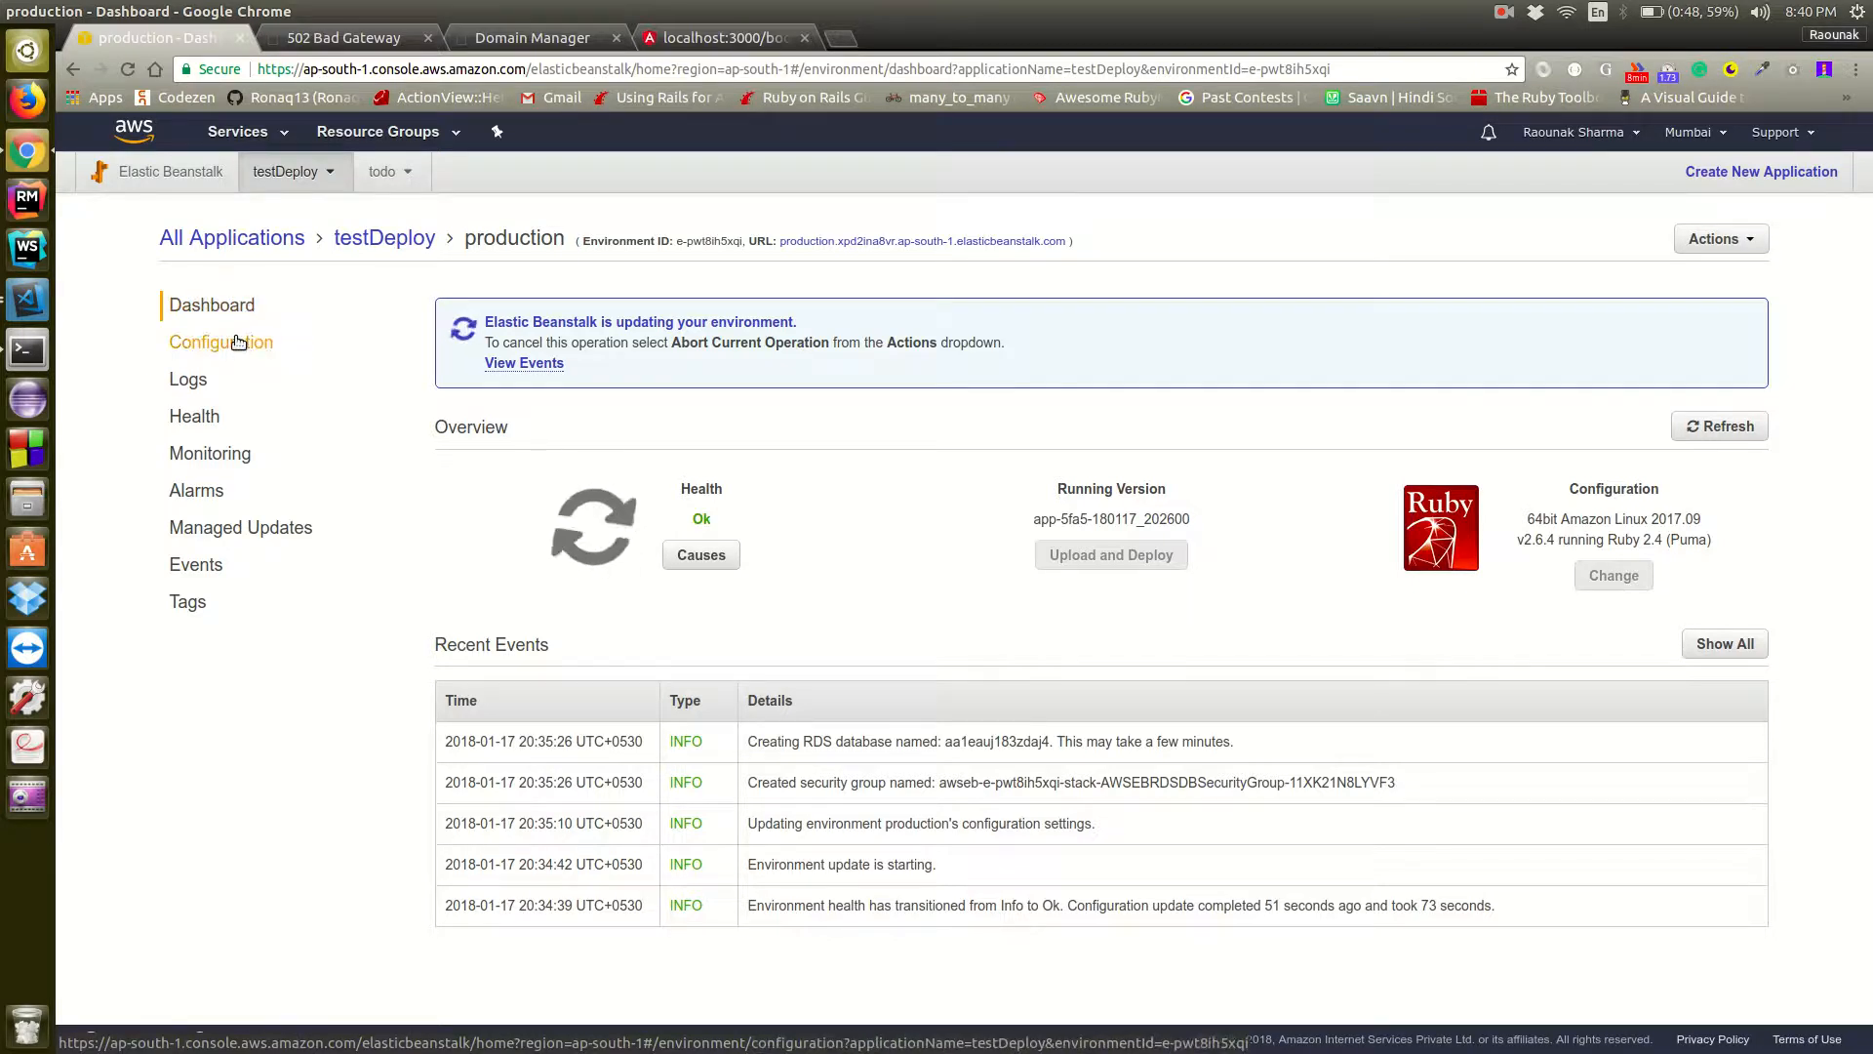
Examine the RDS settings in the production environment's configuration, and return to the dashboard
left_click(238, 342)
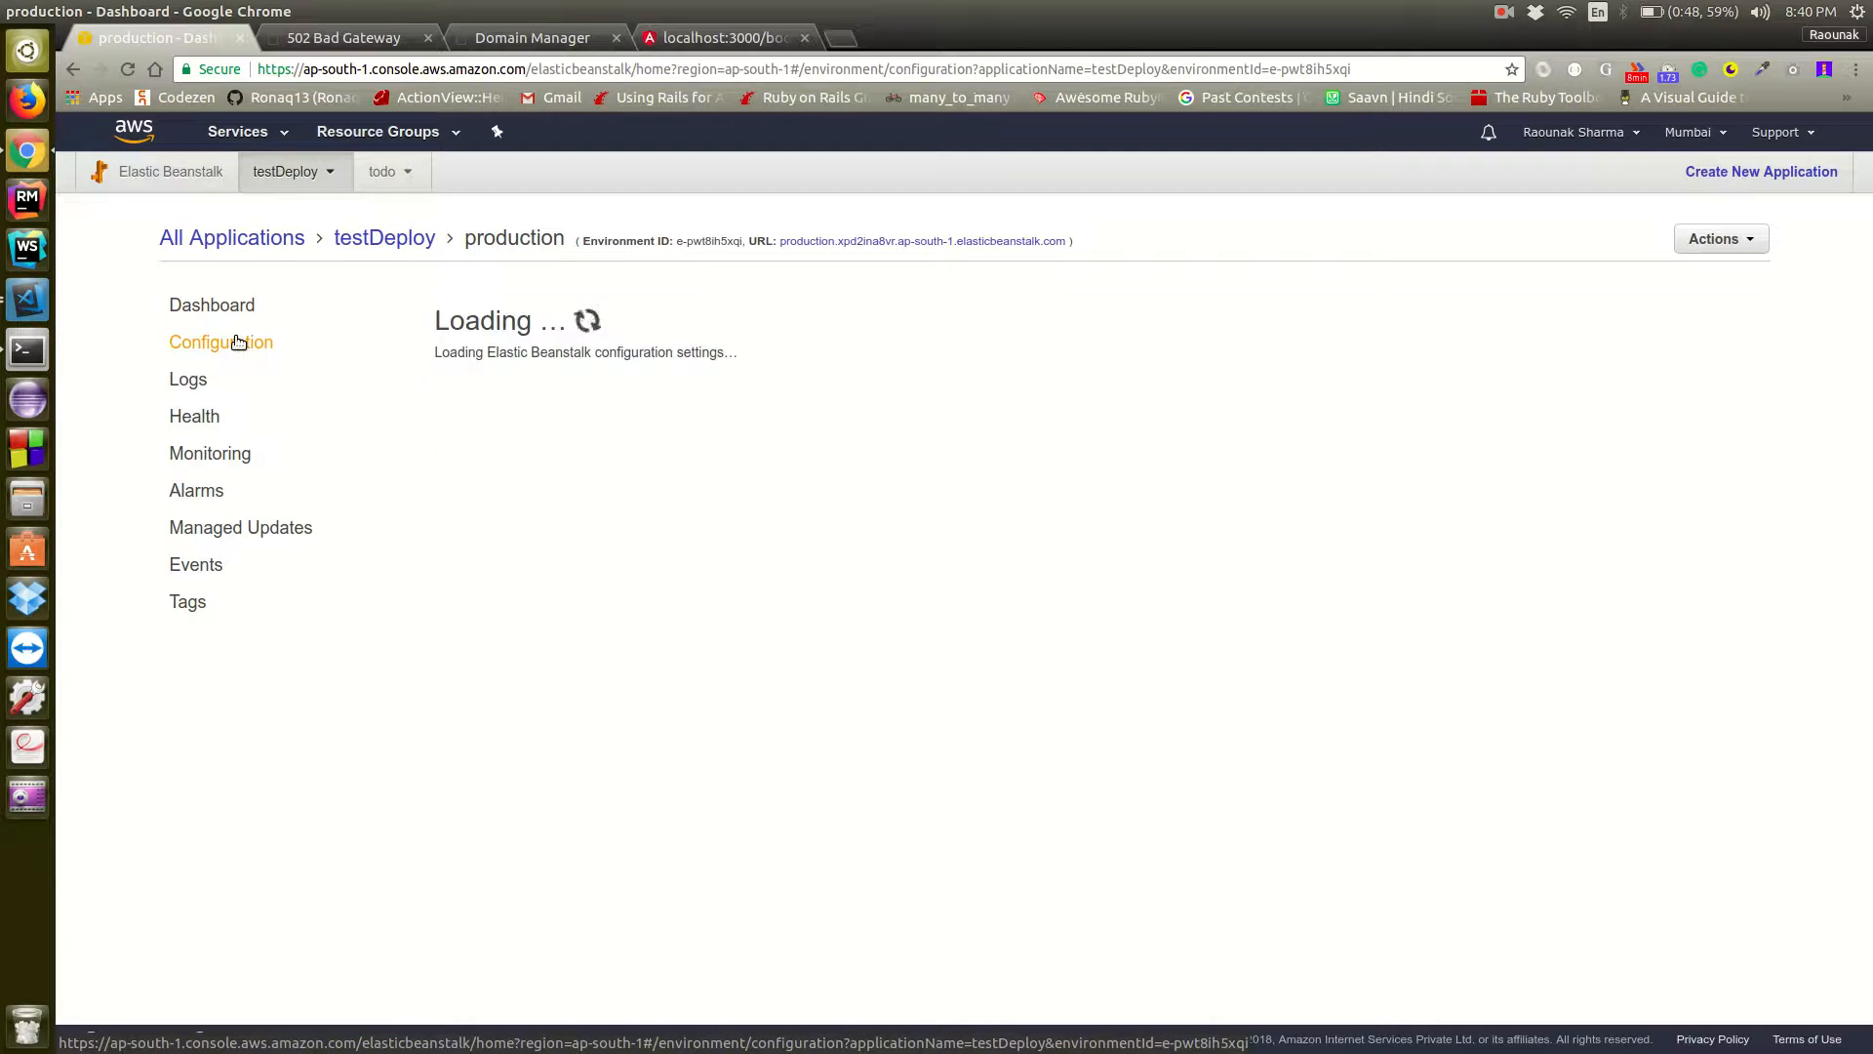
scroll(930, 549, "down", 7)
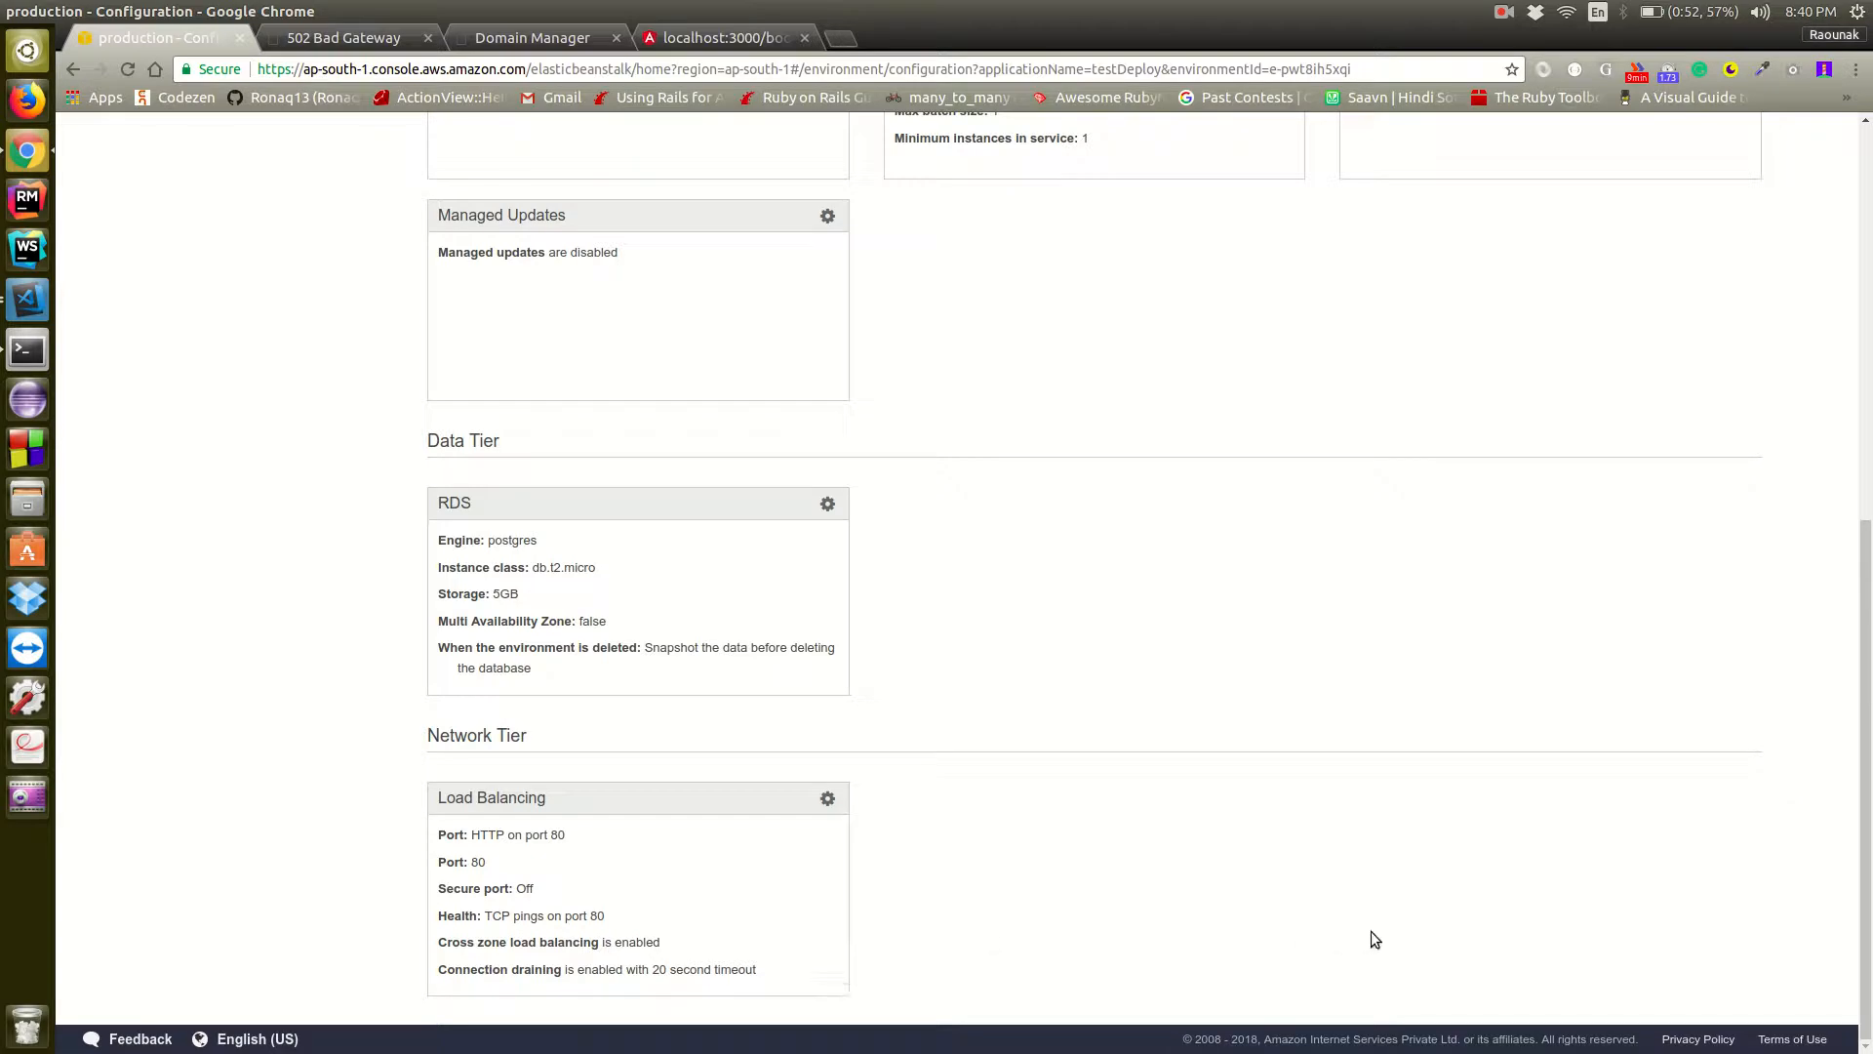
scroll(1372, 939, "up", 8)
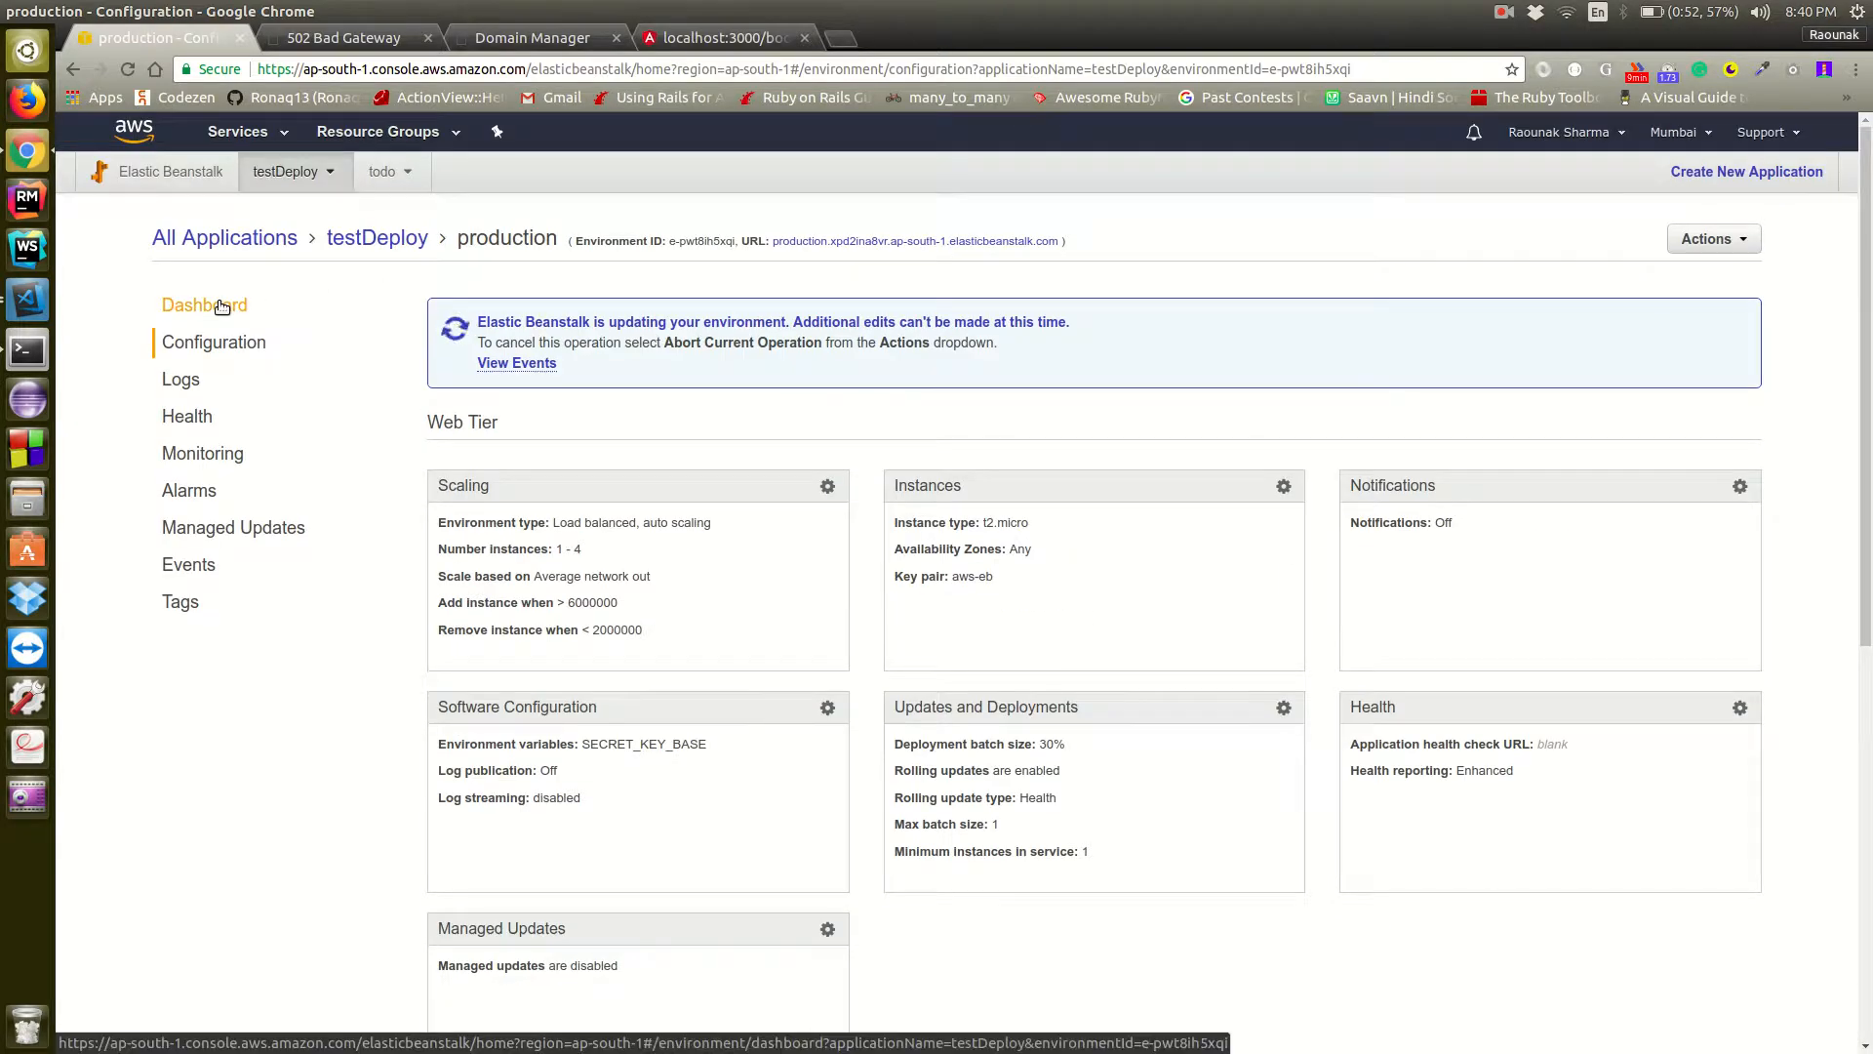
left_click(222, 306)
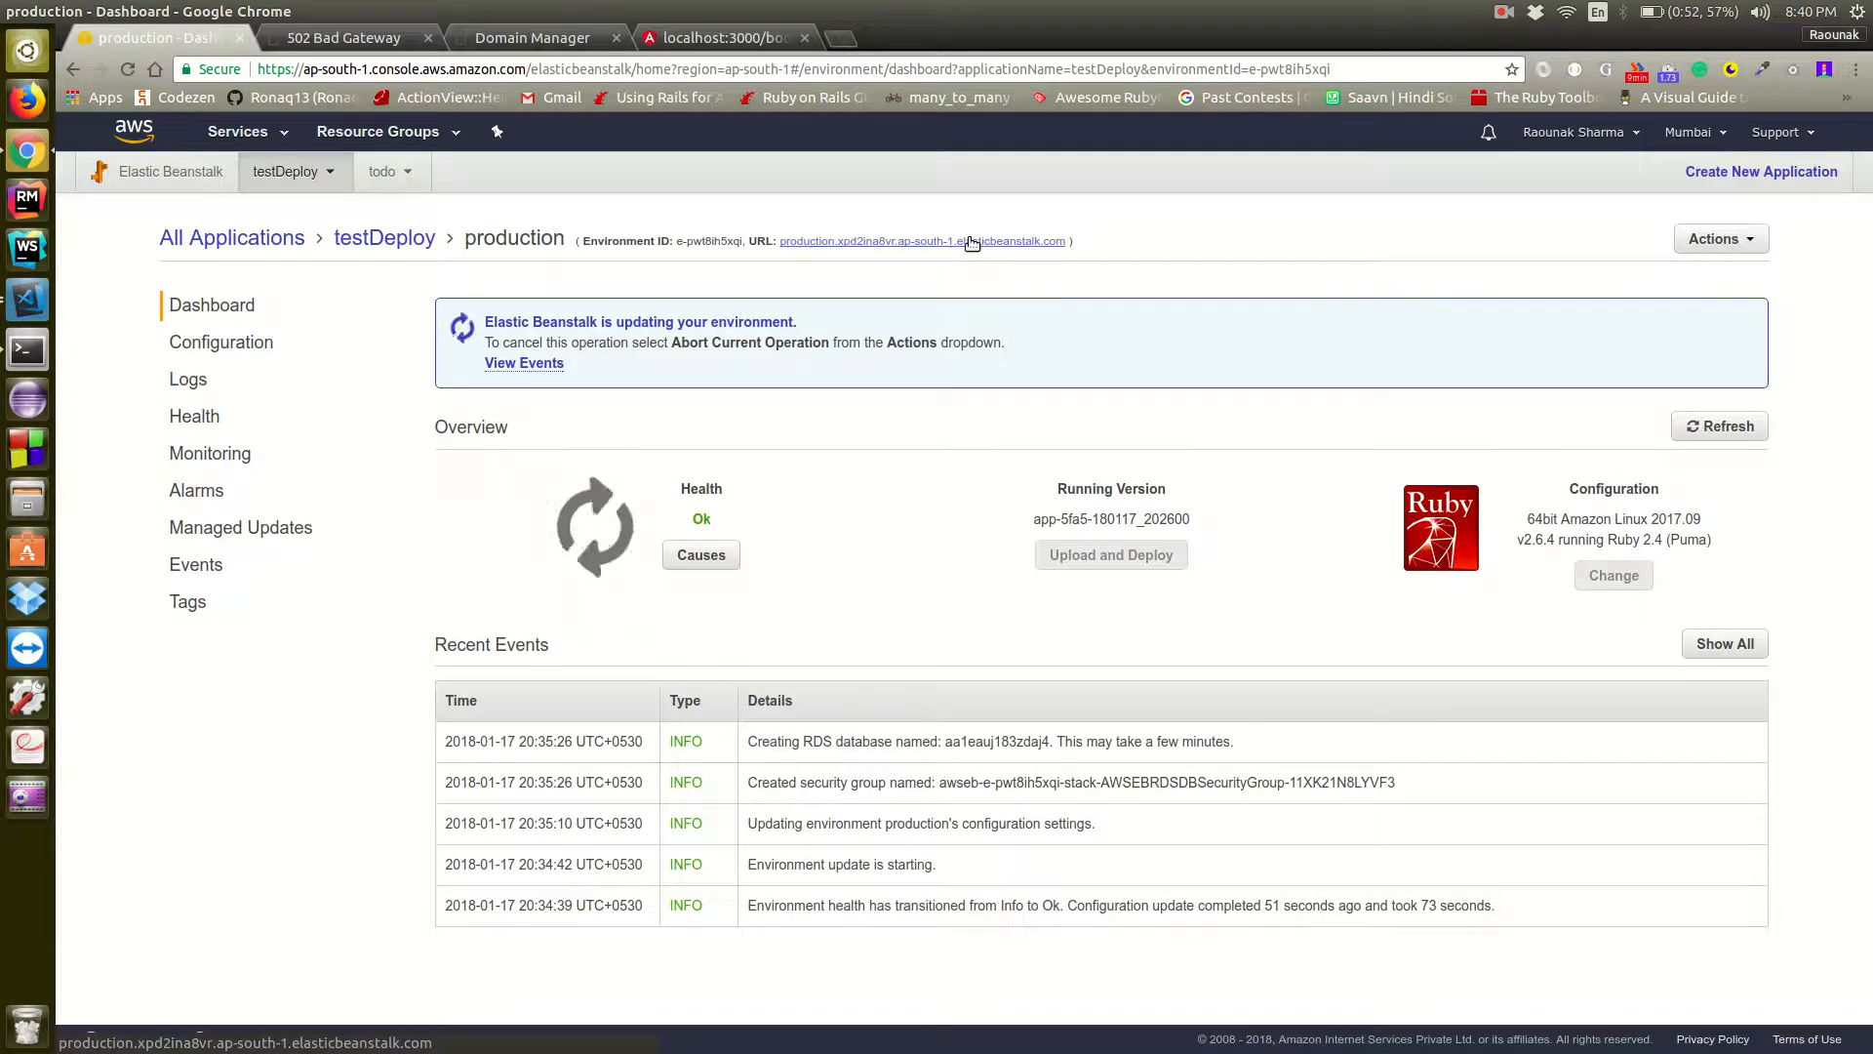
Check the terminal's last deploy output, then review the production environment's configuration in Chrome down to the RDS section
left_click(27, 353)
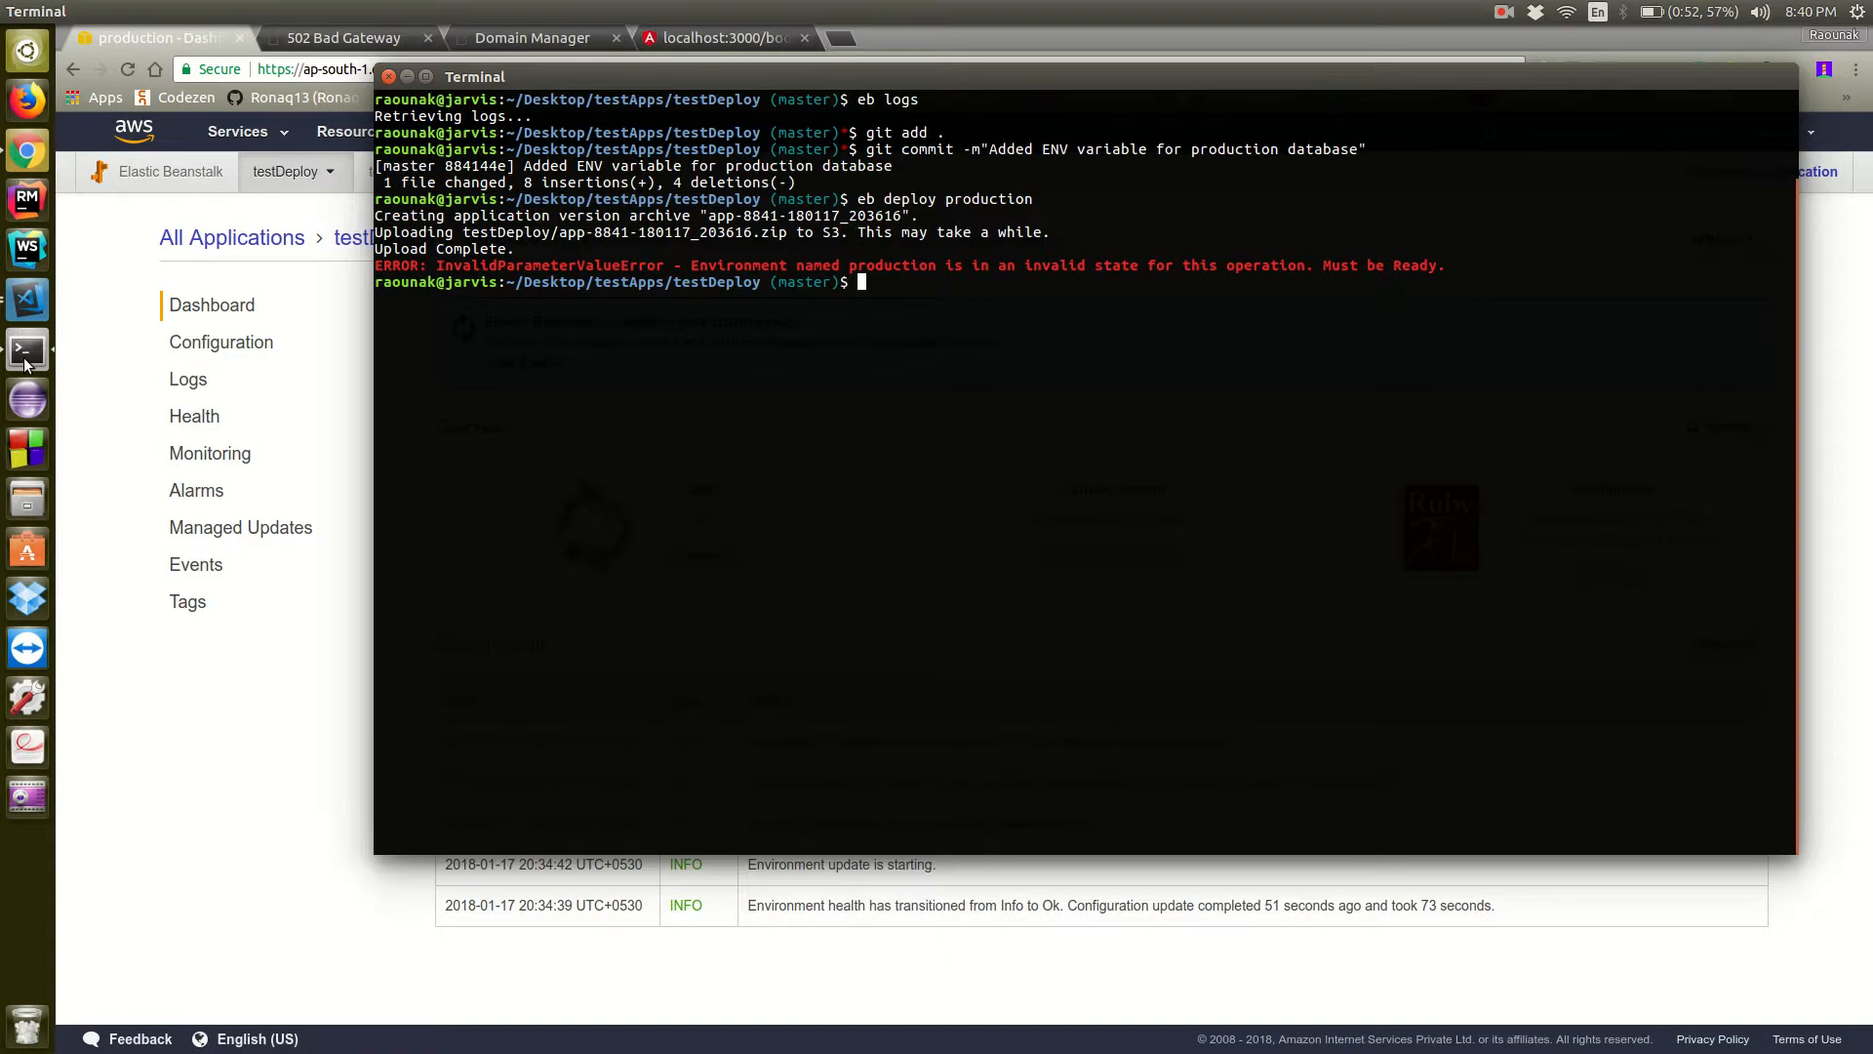
left_click(406, 76)
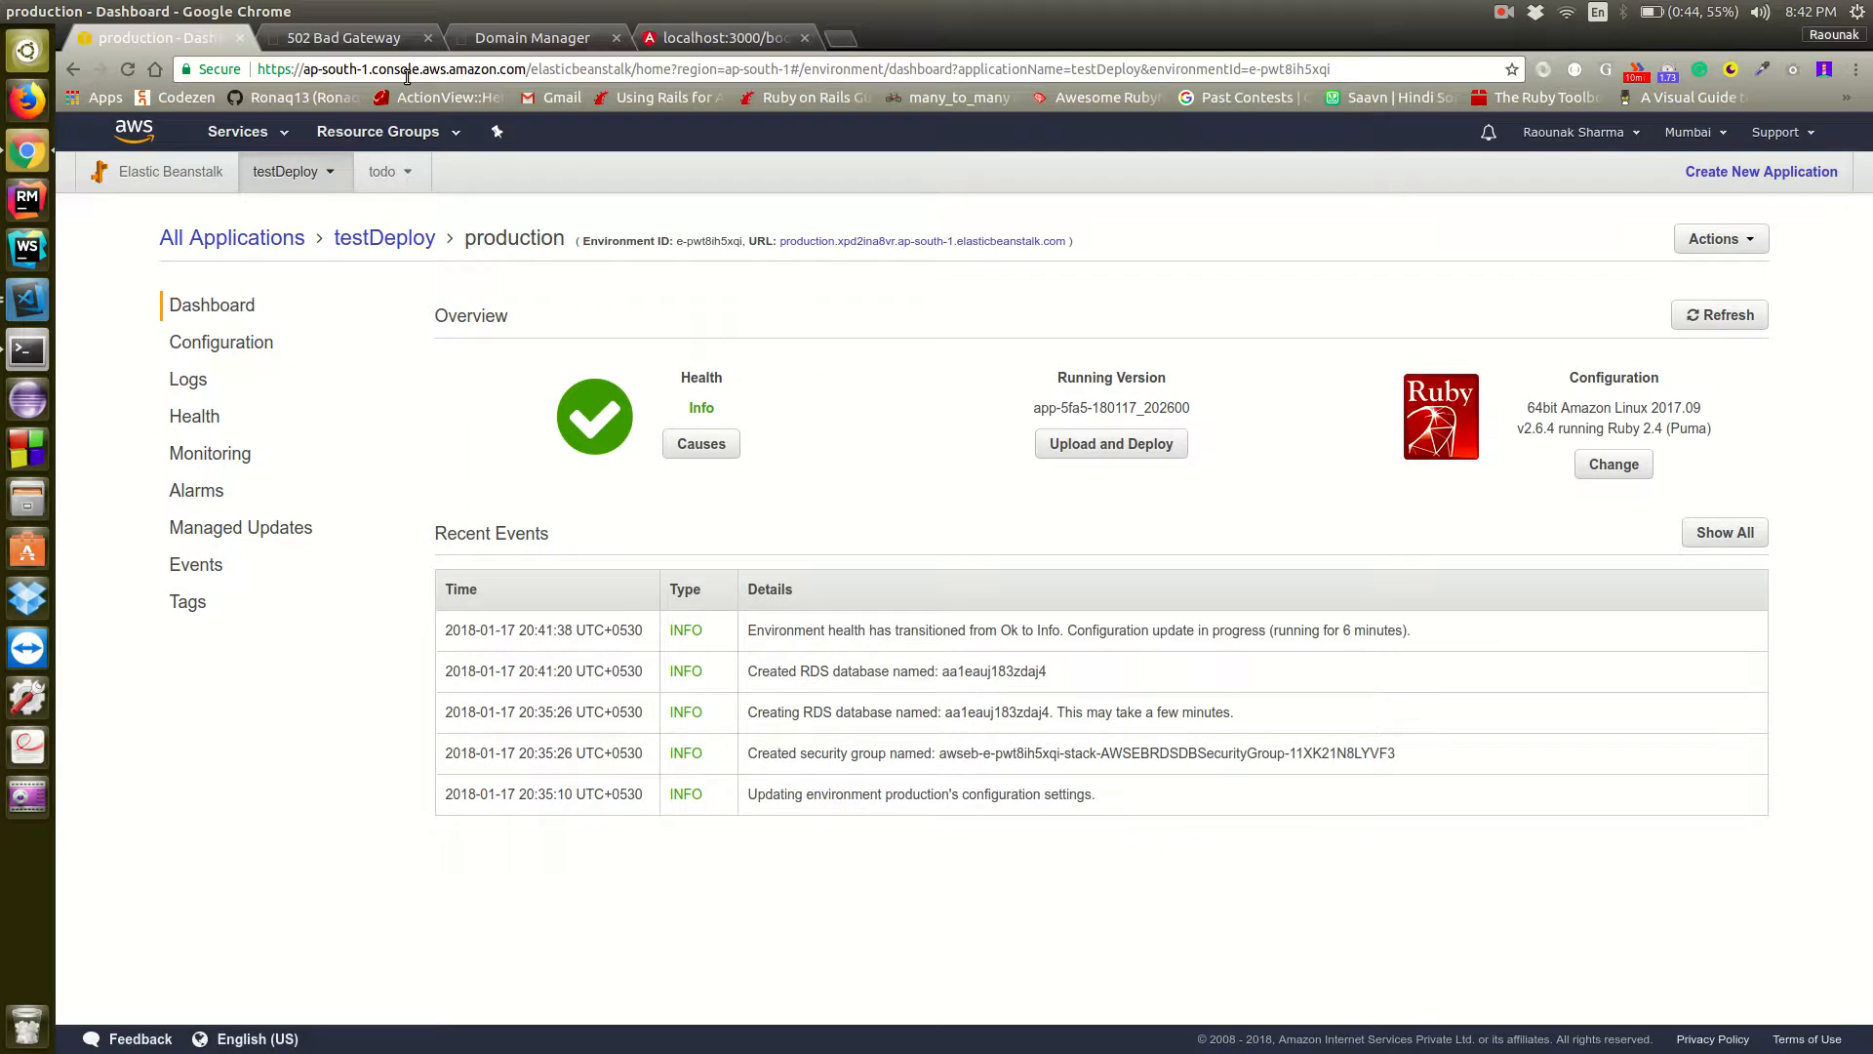
key("alt+Tab")
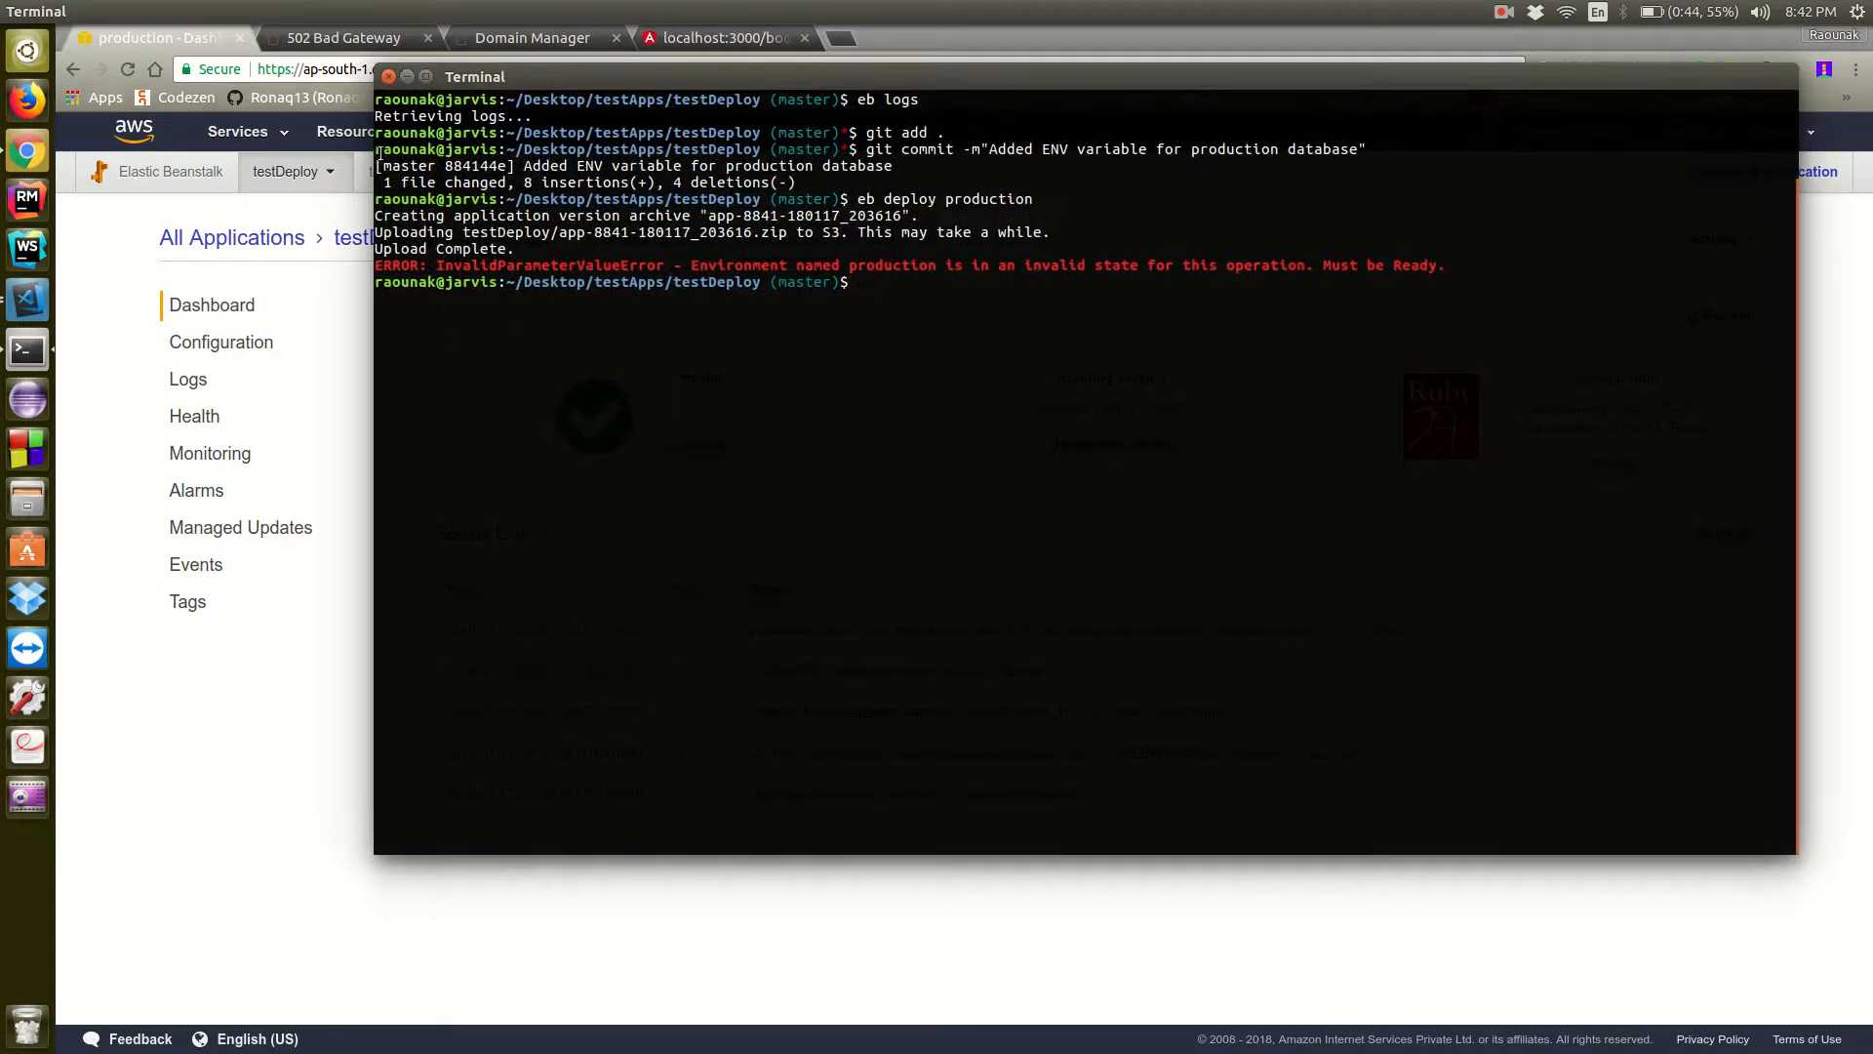
left_click(334, 715)
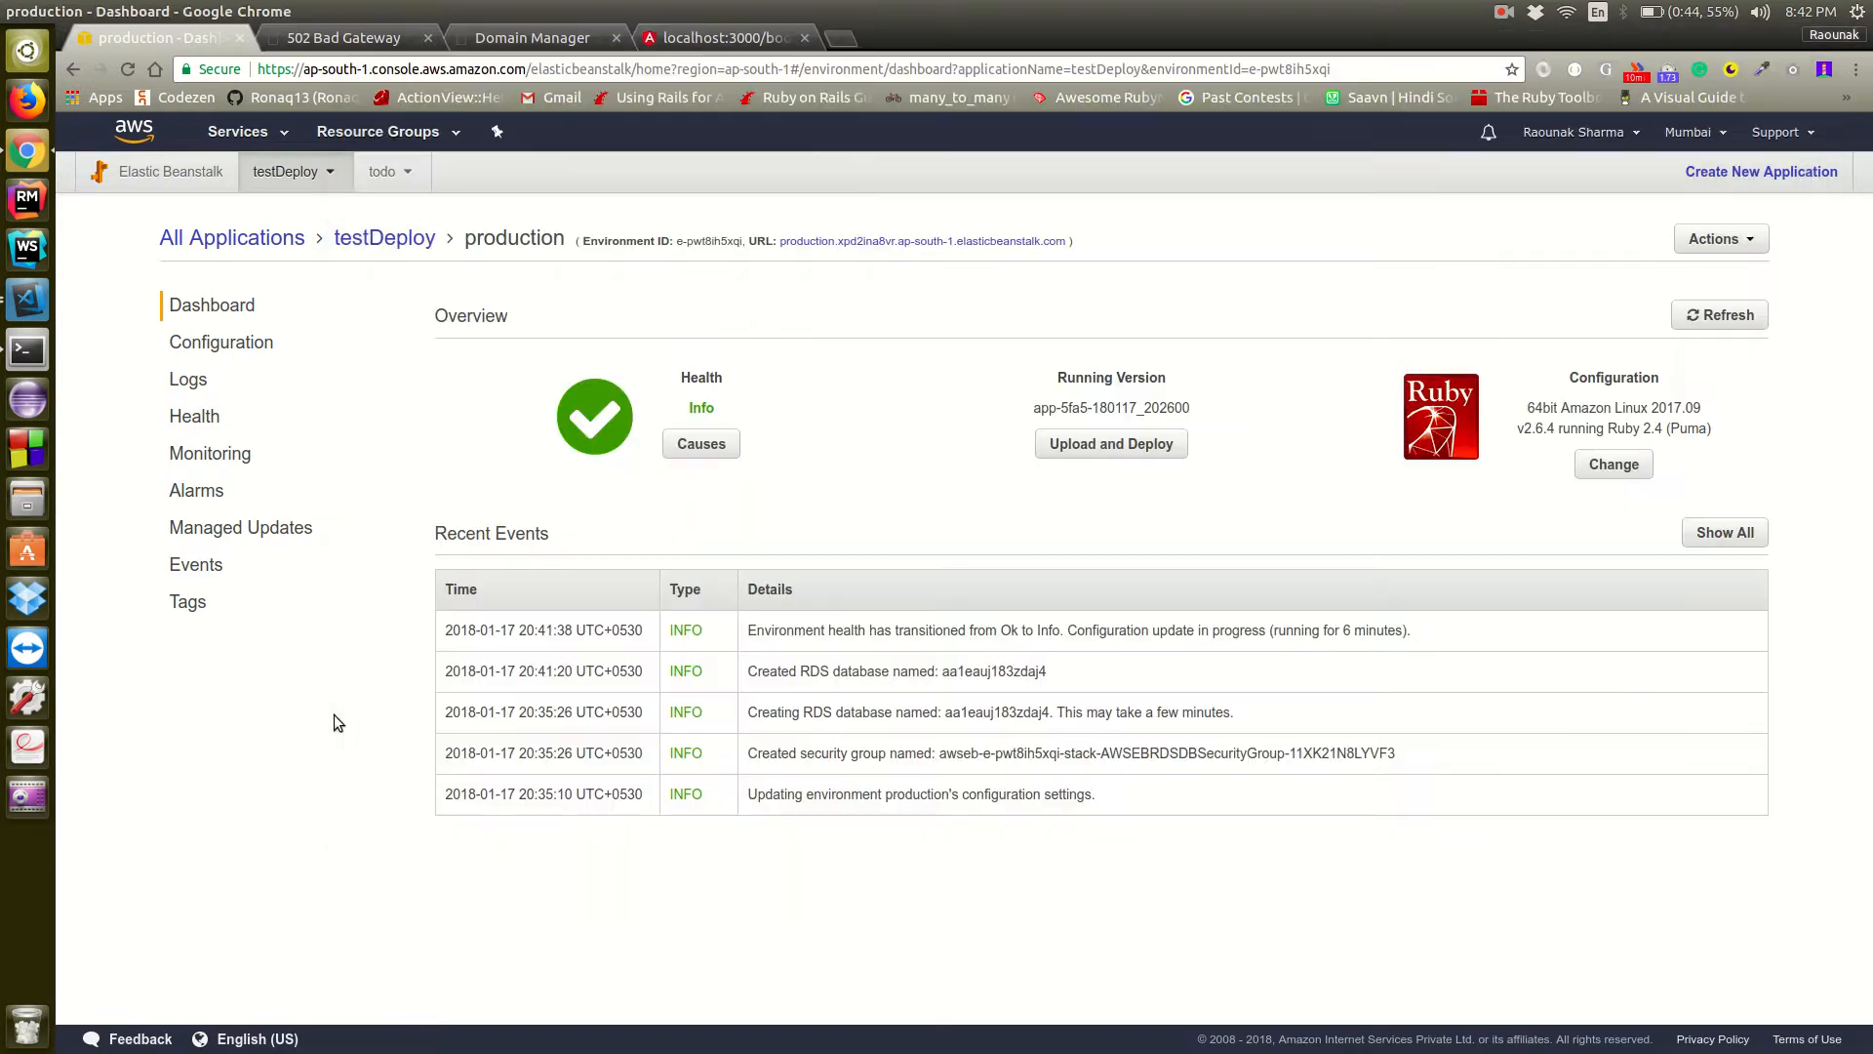
left_click(251, 341)
scroll(849, 551, "down", 2)
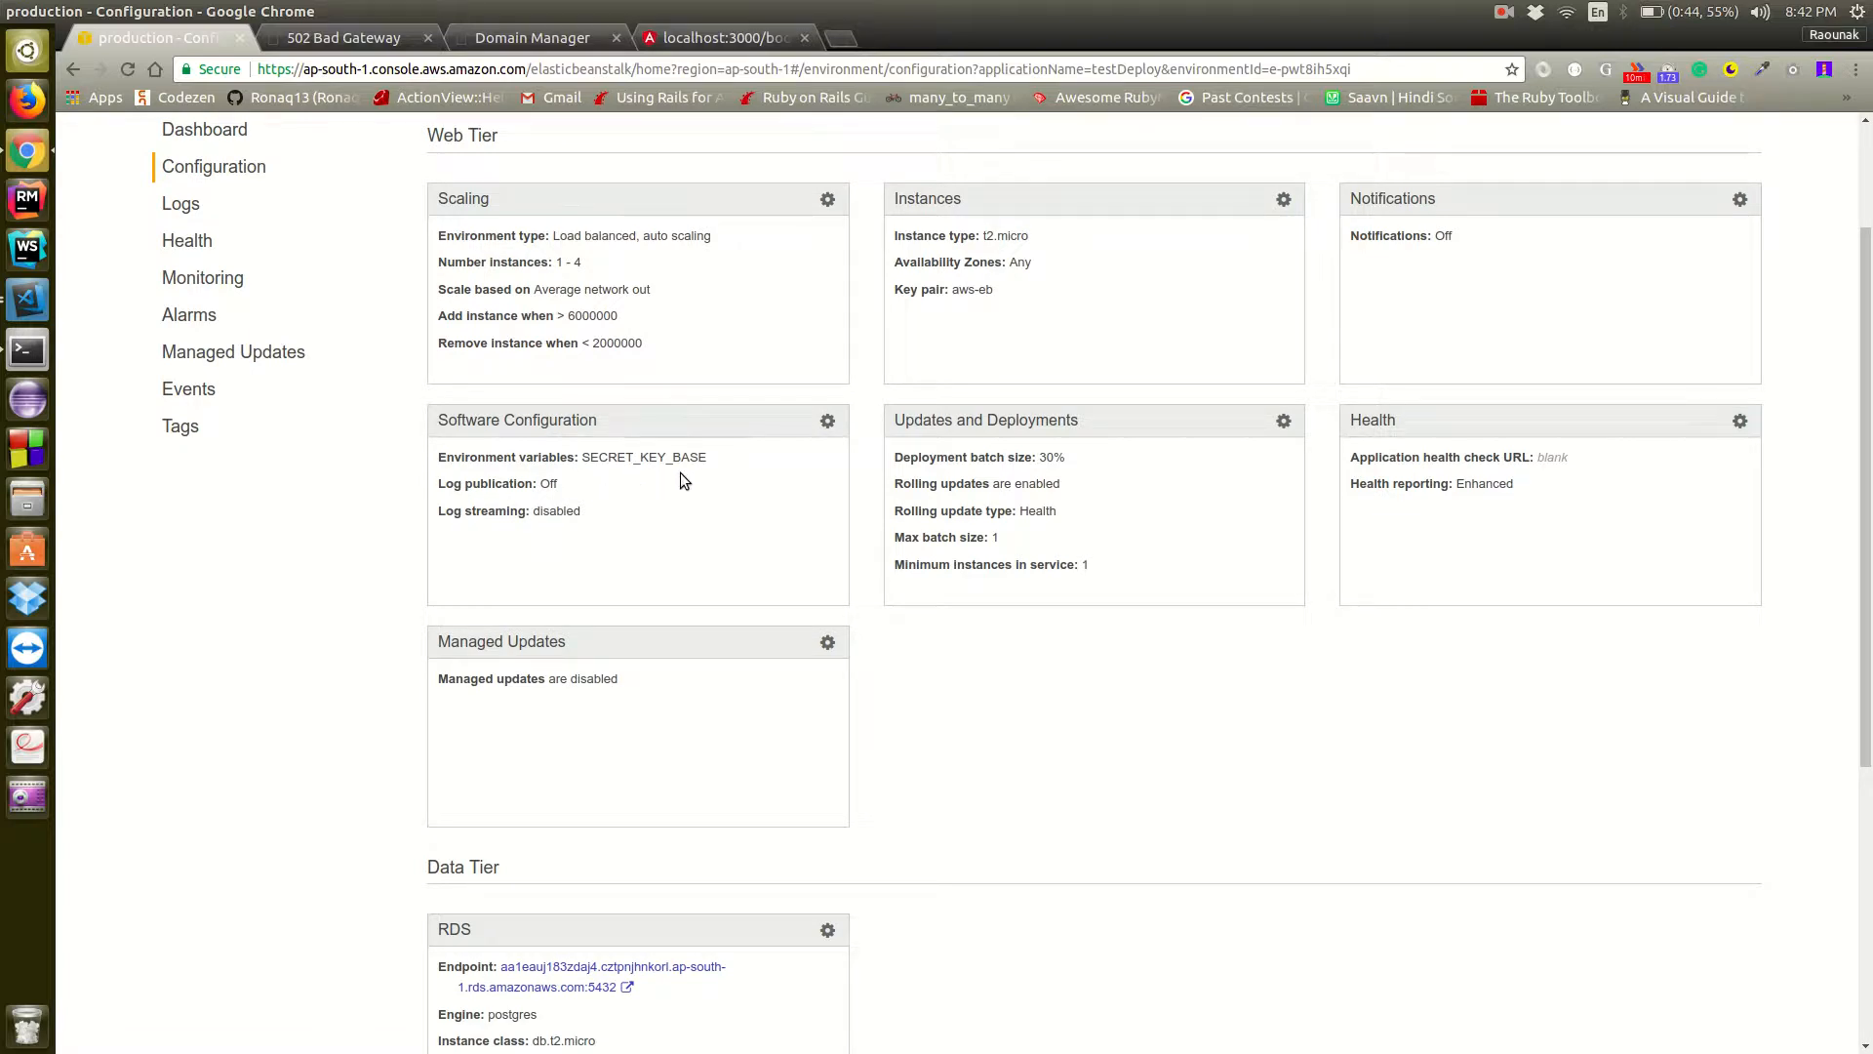
Switch to the terminal and deploy again to the production environment with "eb deploy production"
key("alt+Tab")
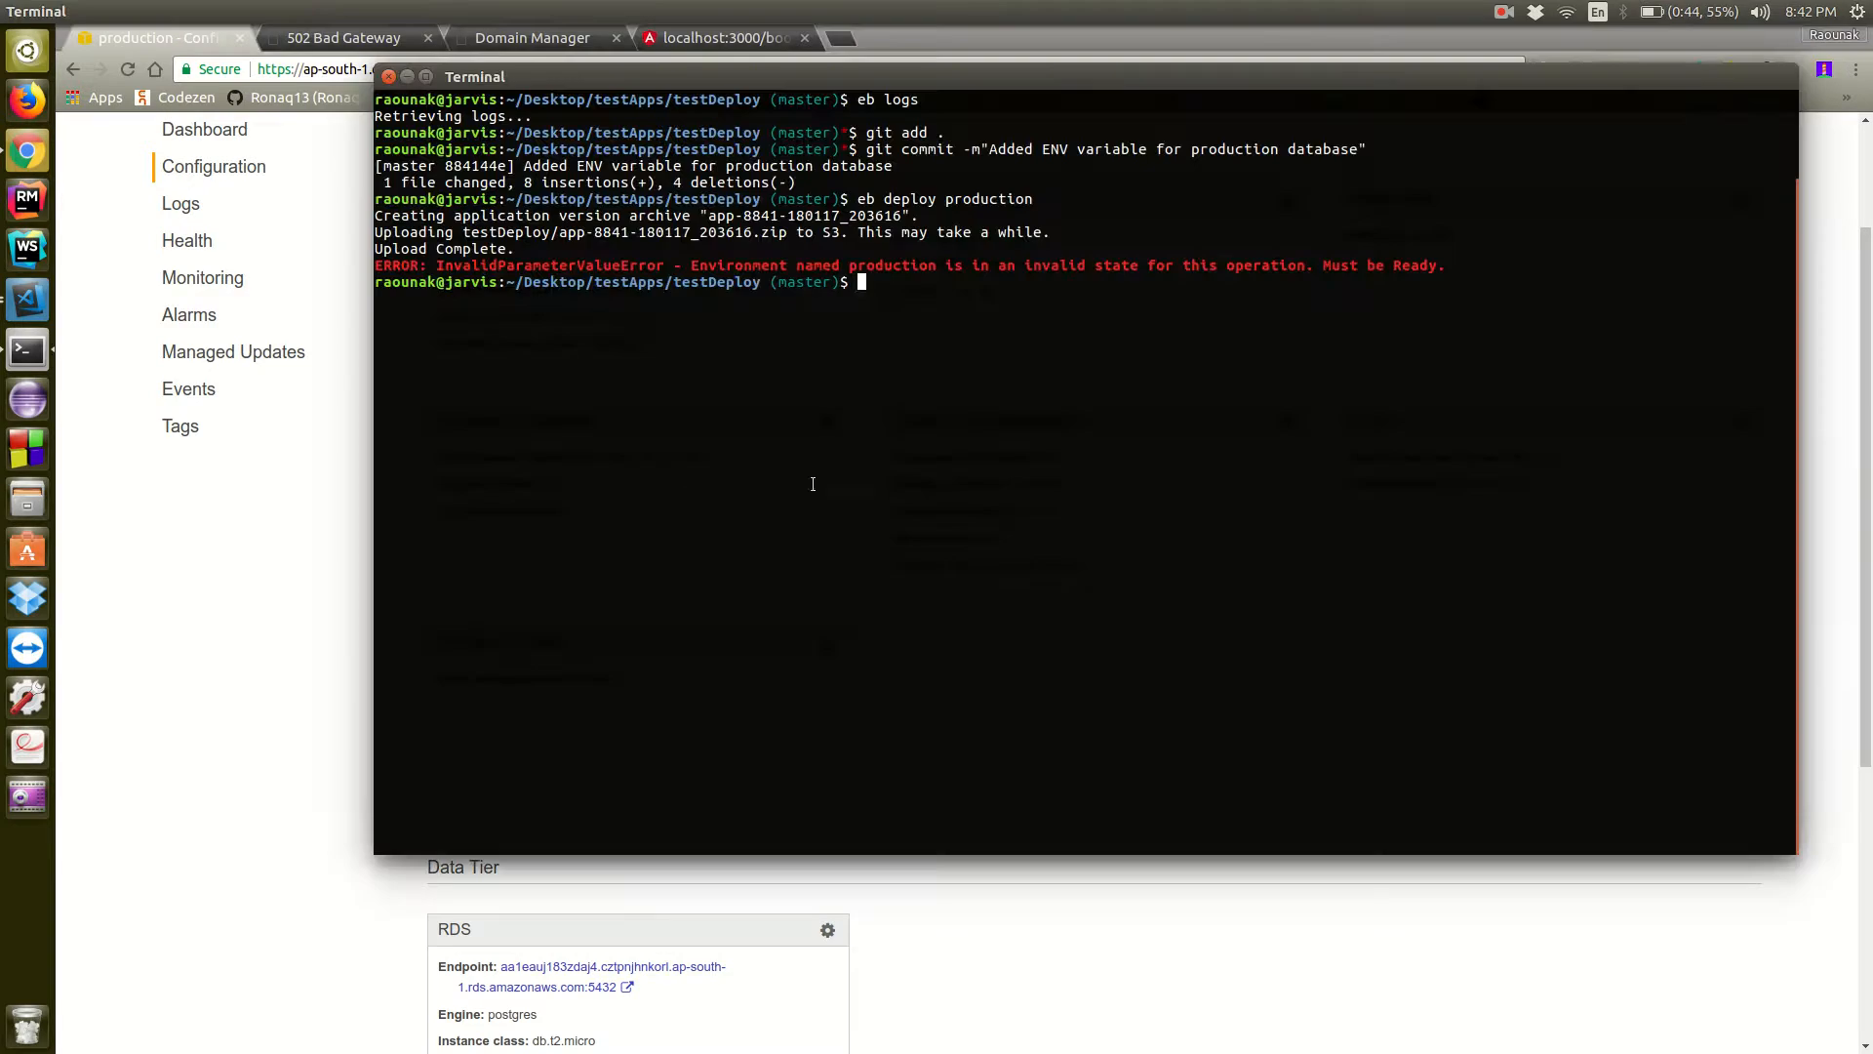
type("eb")
type("deploy production")
key("Return")
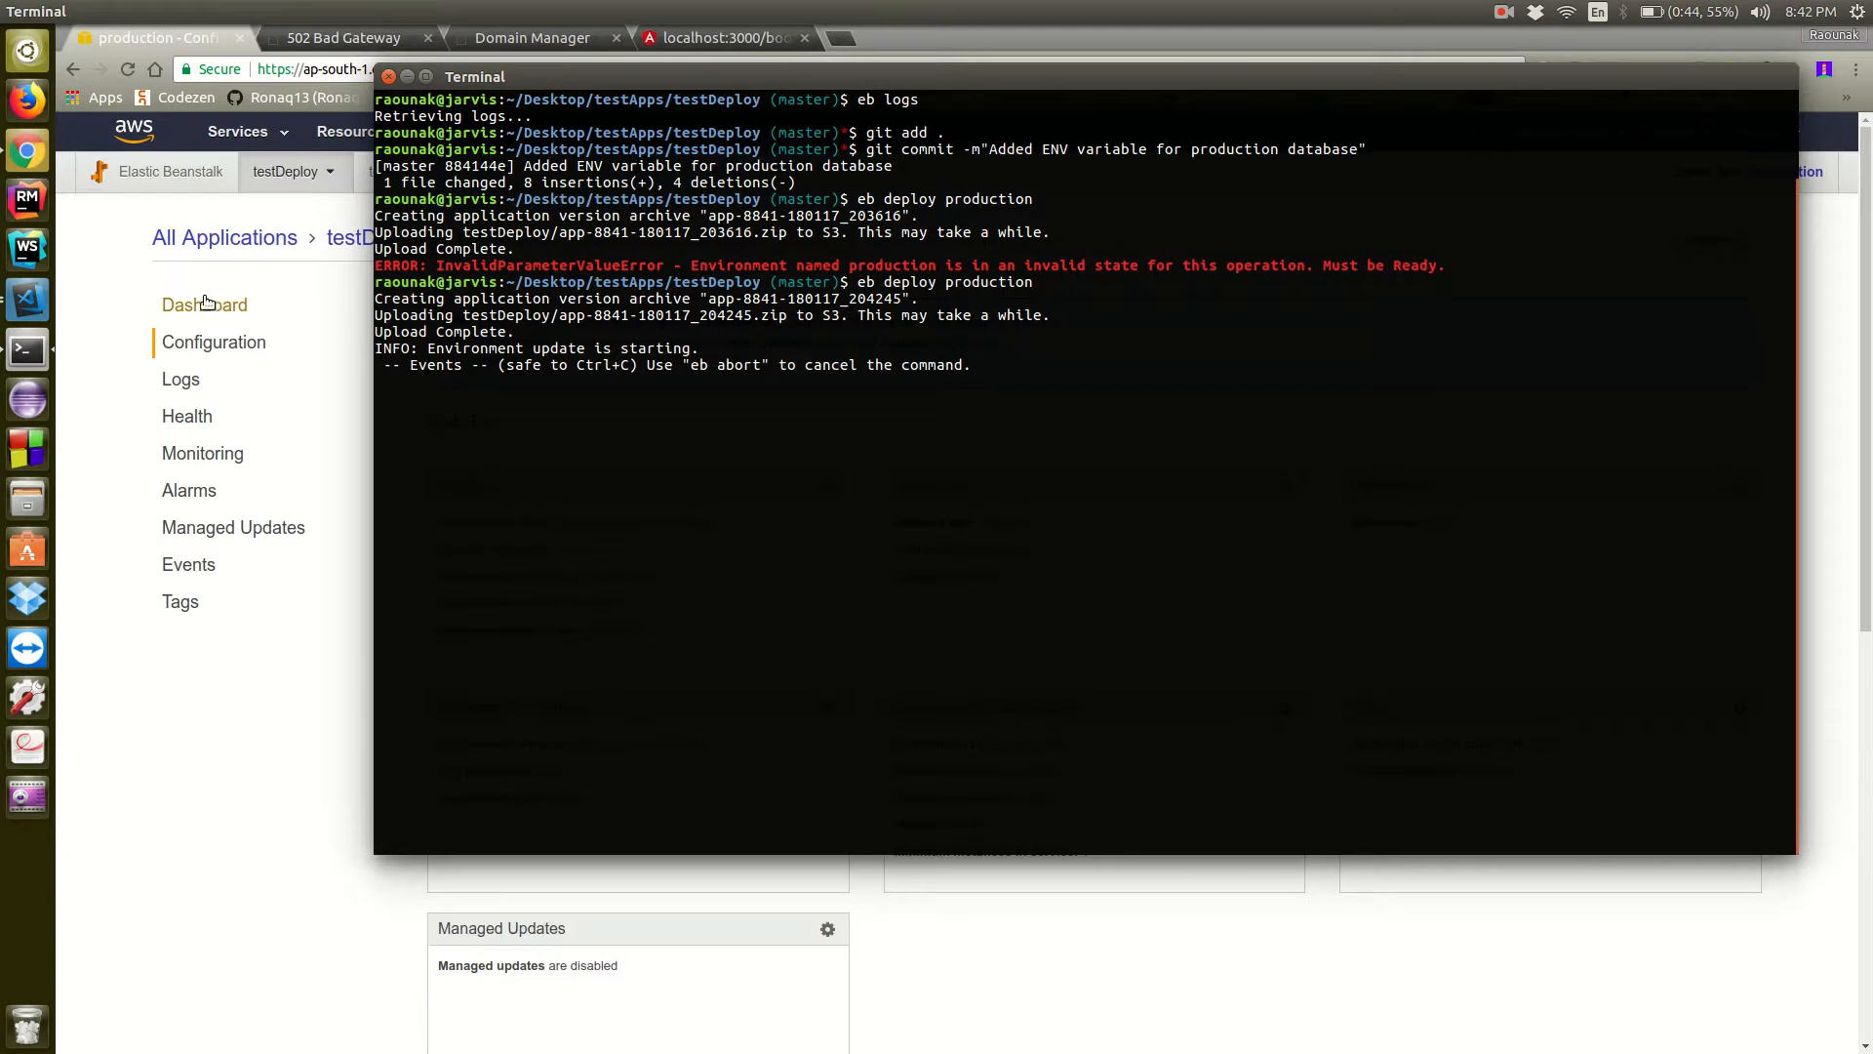
Check the deployment outcome in the terminal output and on the reloaded production dashboard in Chrome
left_click(207, 301)
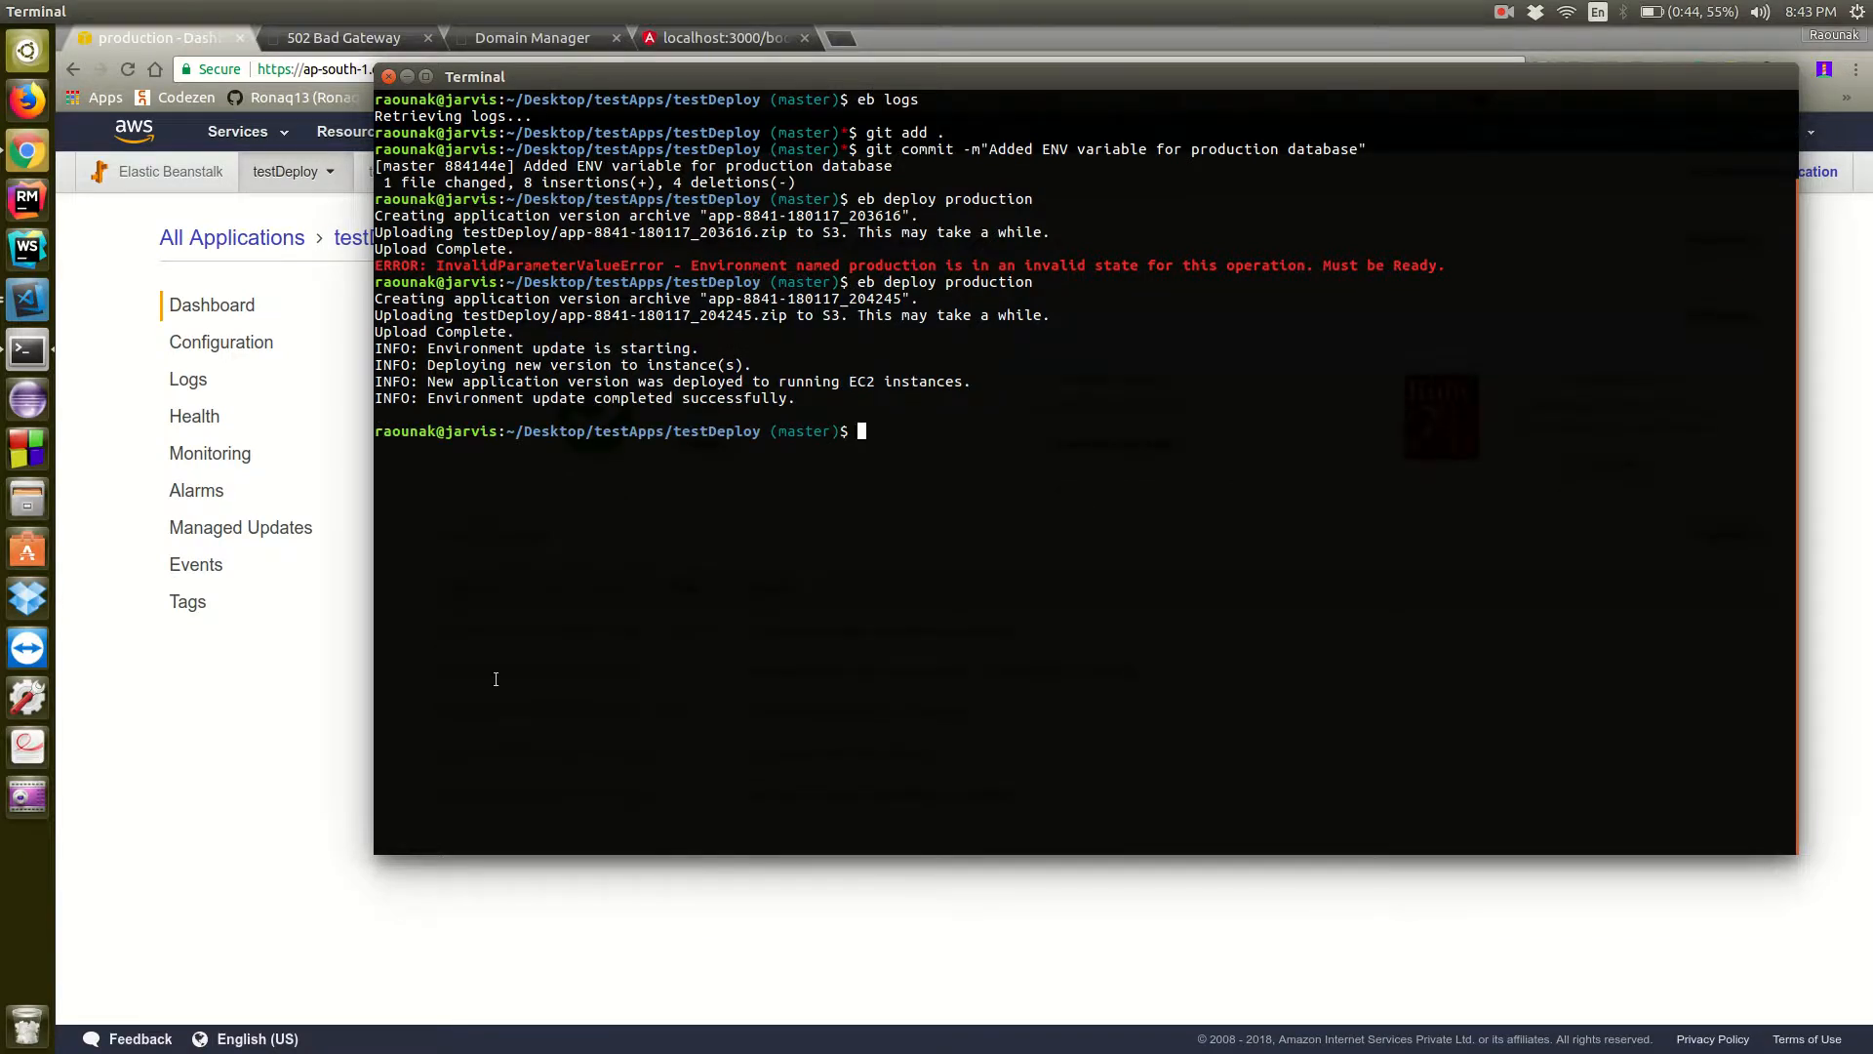
left_click_drag(810, 411, 421, 386)
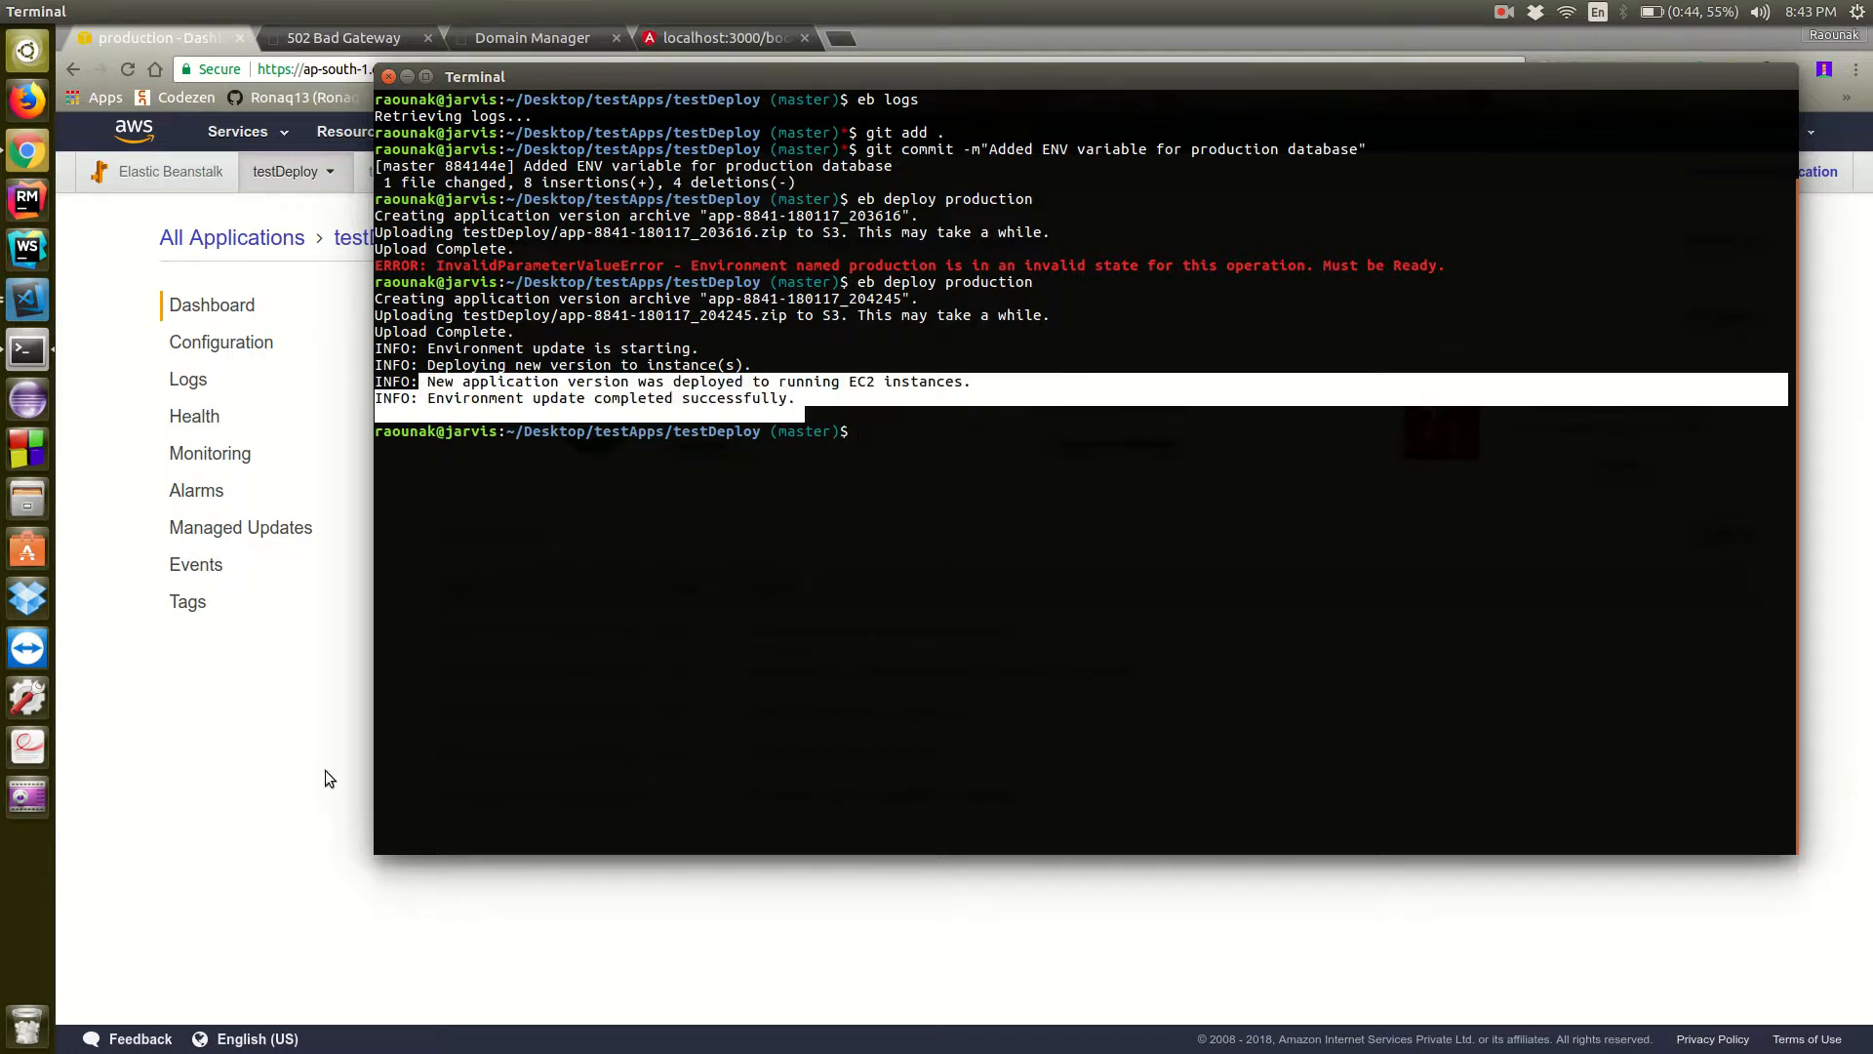
left_click(302, 744)
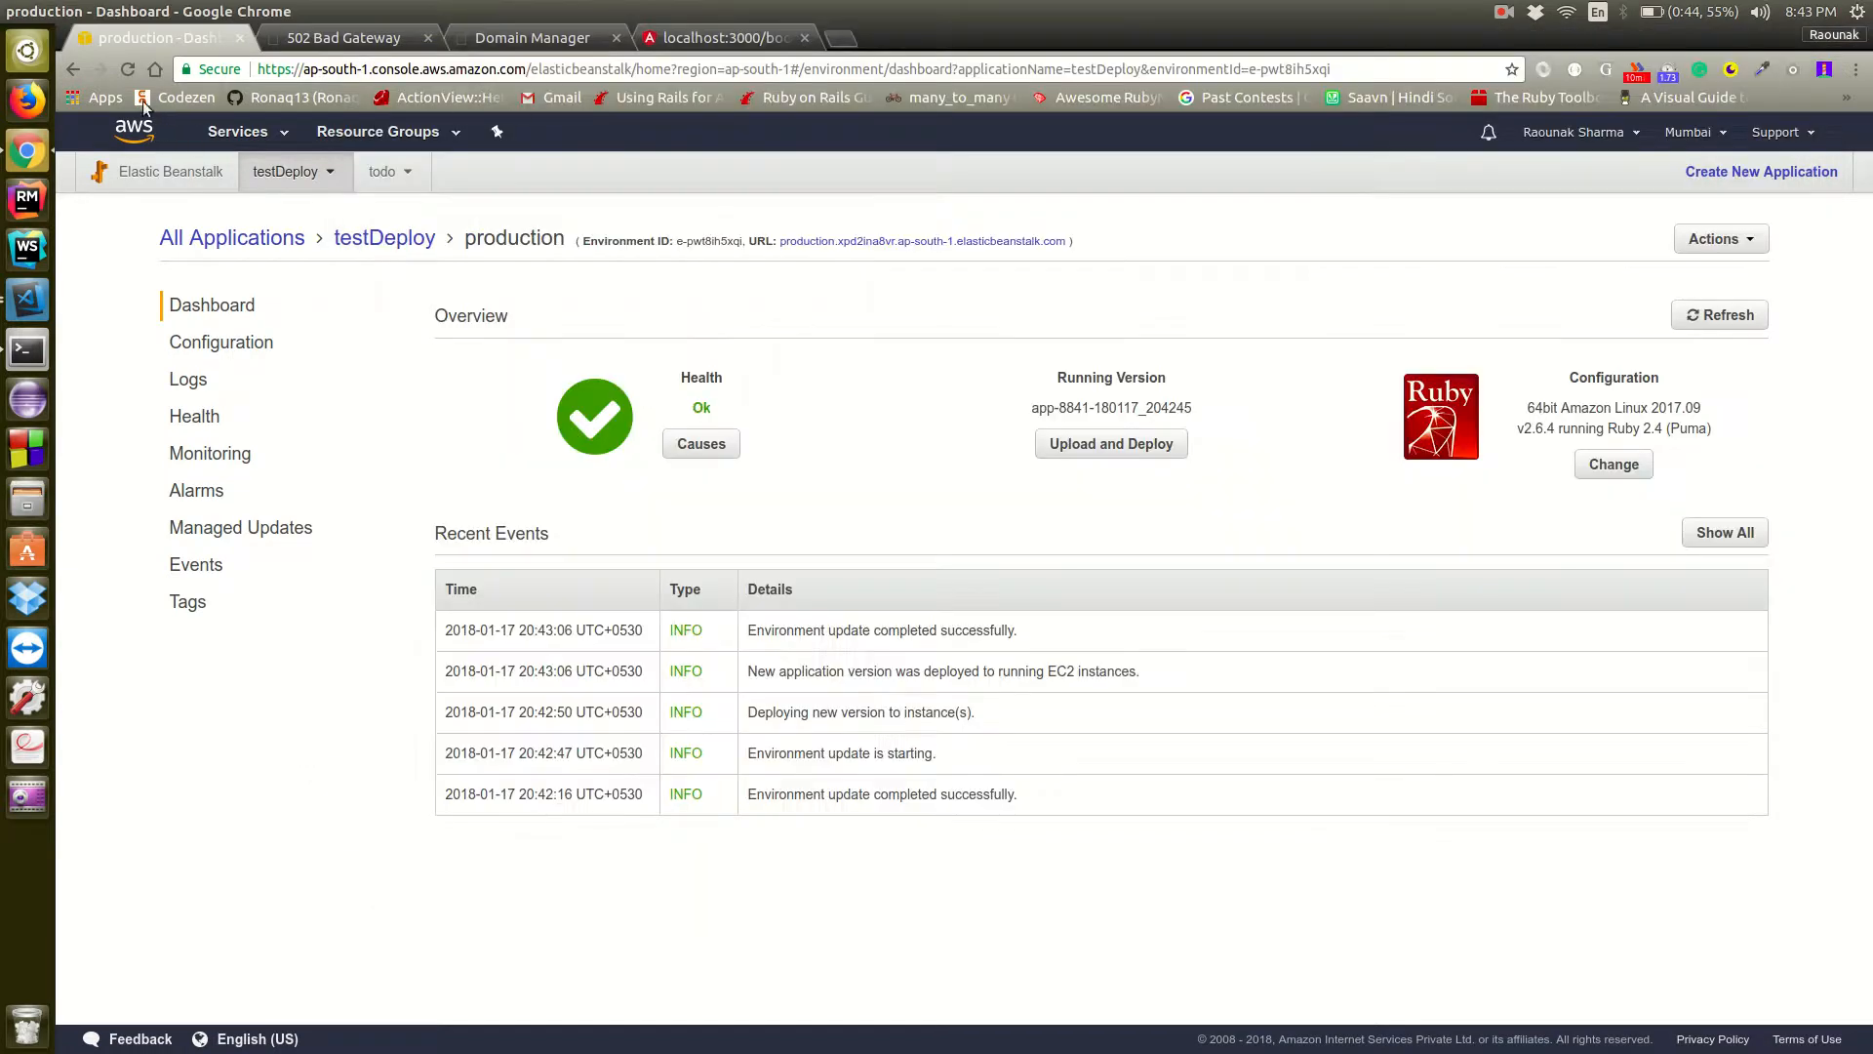
left_click(128, 72)
Open the production environment's URL in a new tab and close the old 502 Bad Gateway tab
middle_click(870, 244)
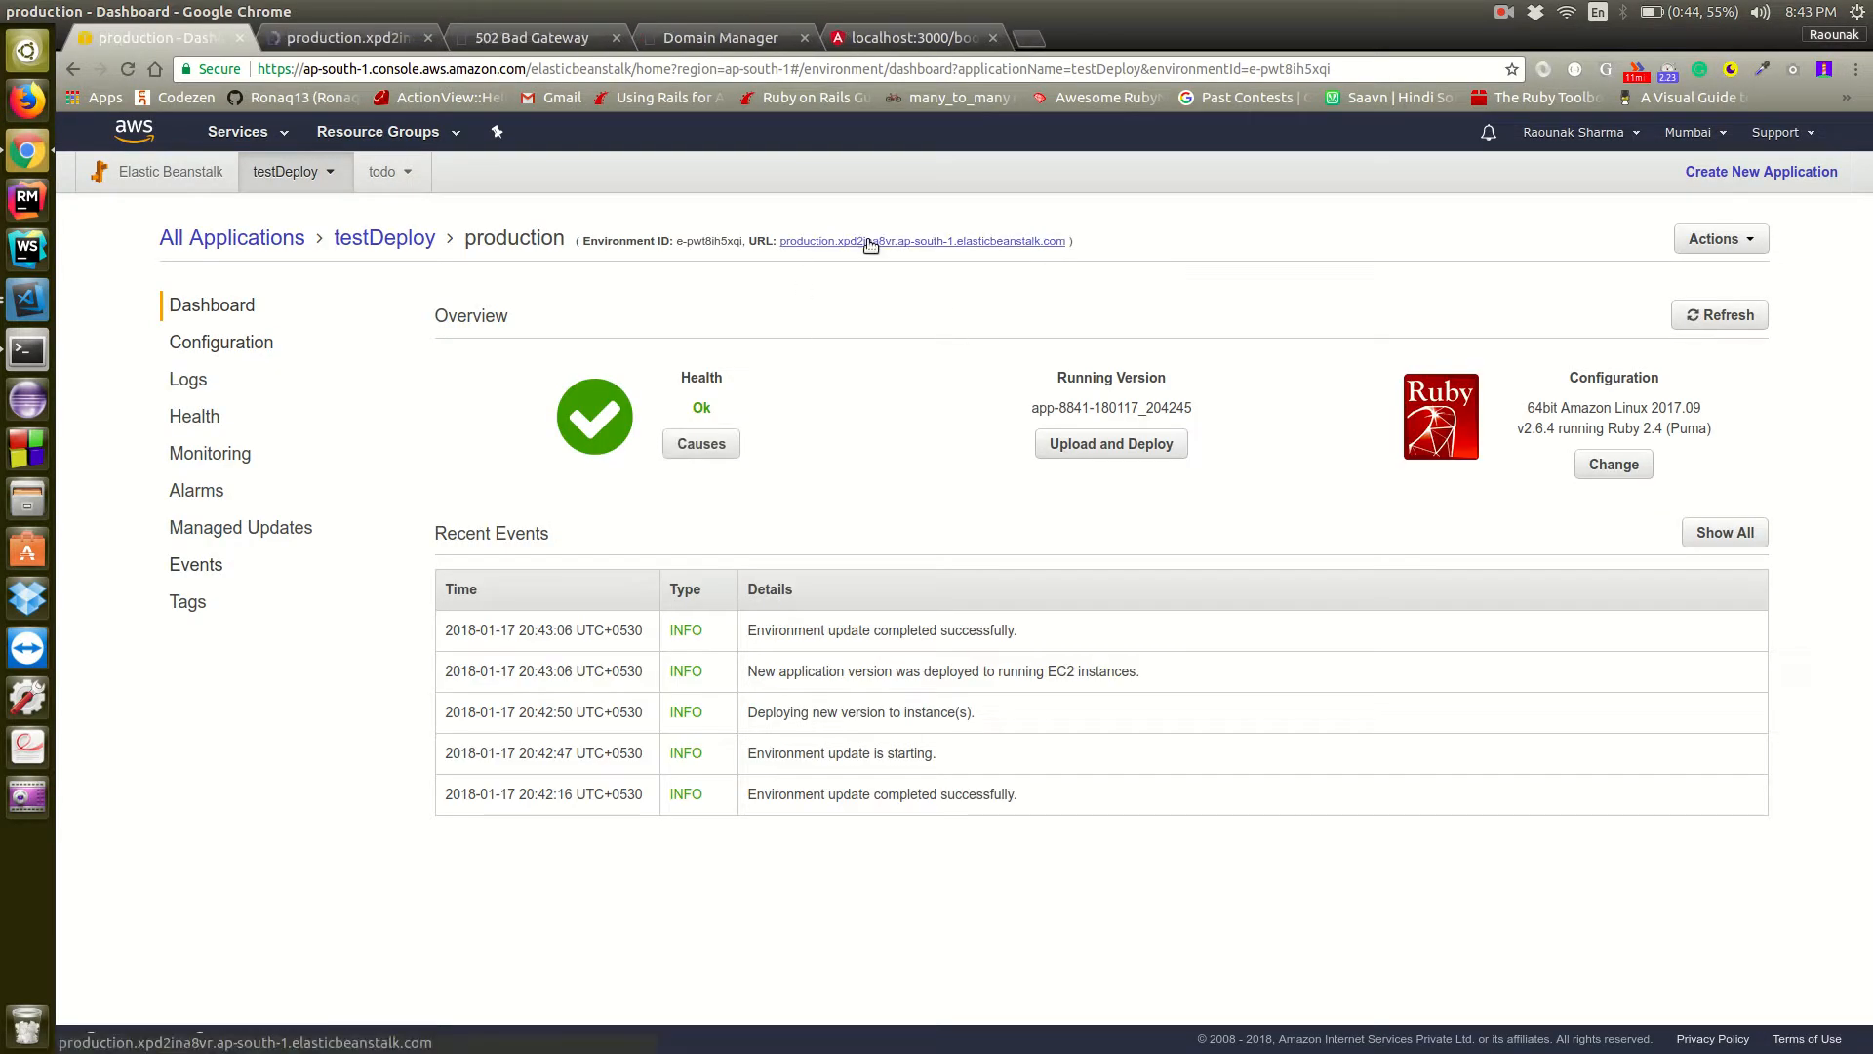
left_click(328, 37)
left_click(615, 37)
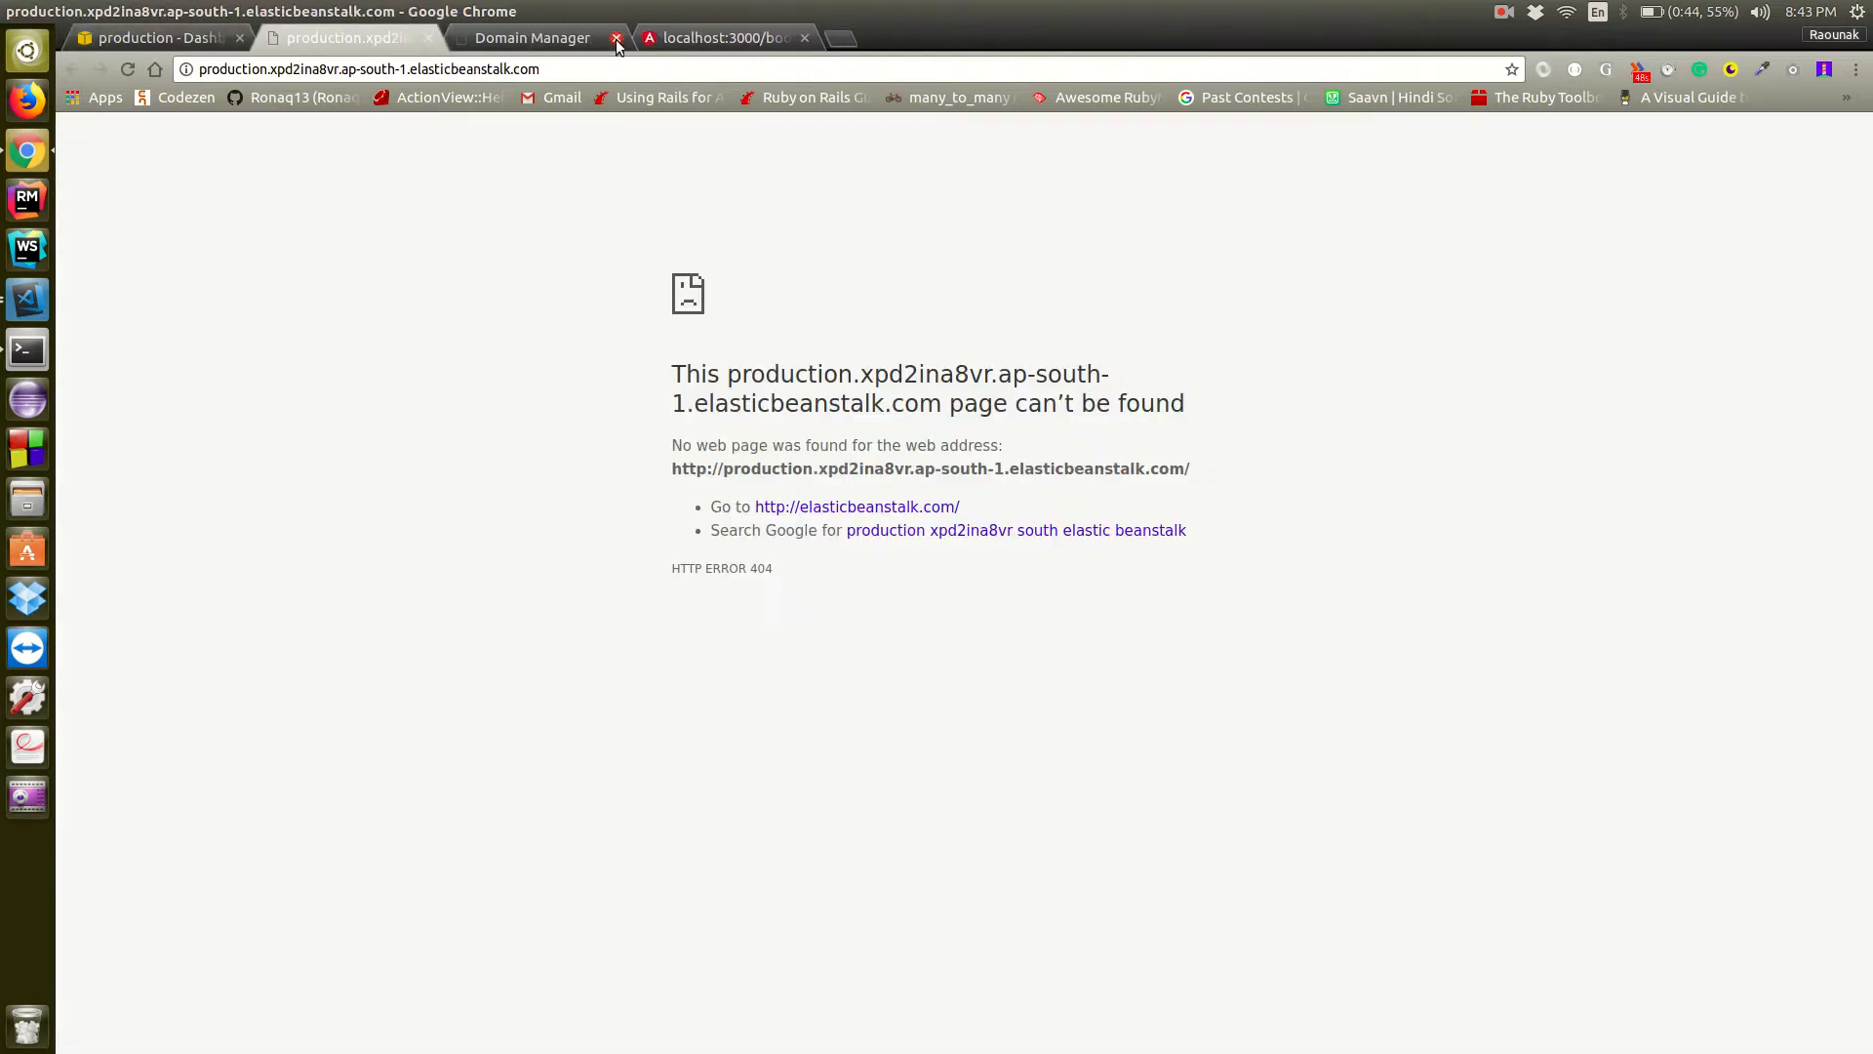
Load the "/books" path of the deployed production site
left_click(599, 70)
left_click(599, 70)
type("/bb")
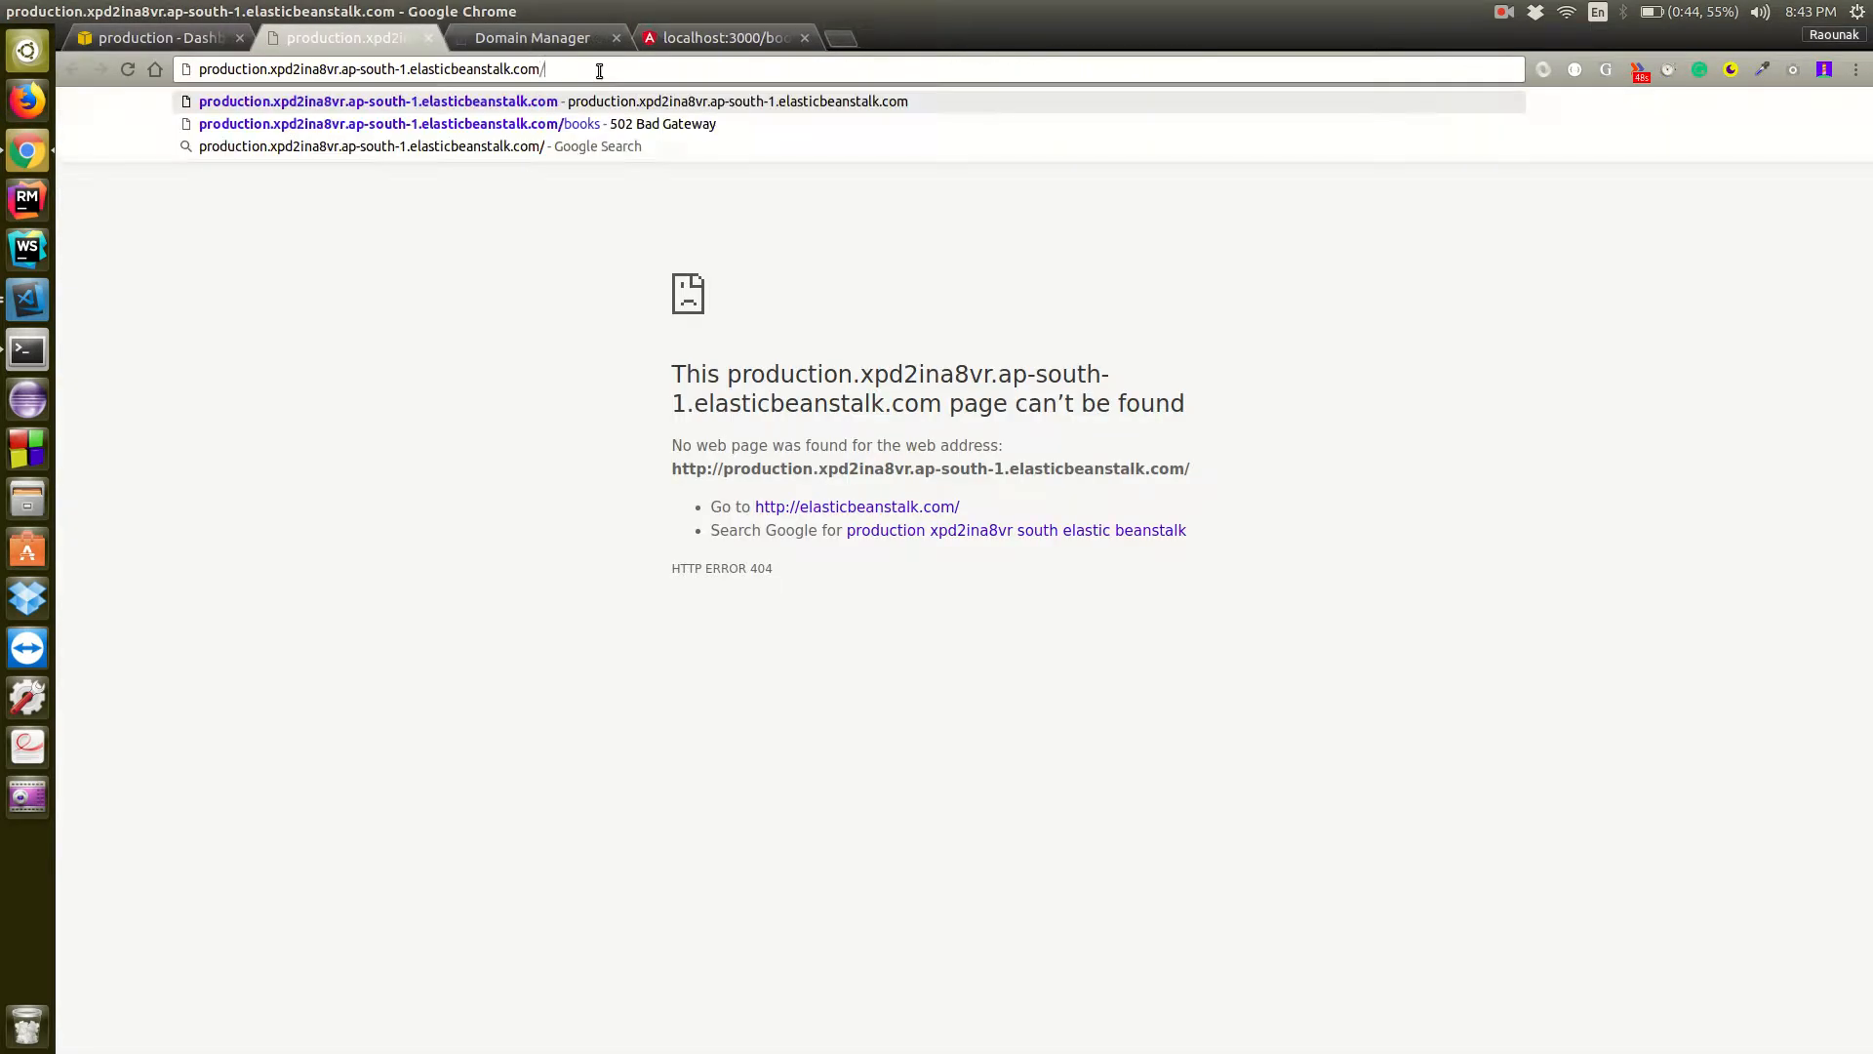
key("BackSpace")
key("BackSpace")
type("books")
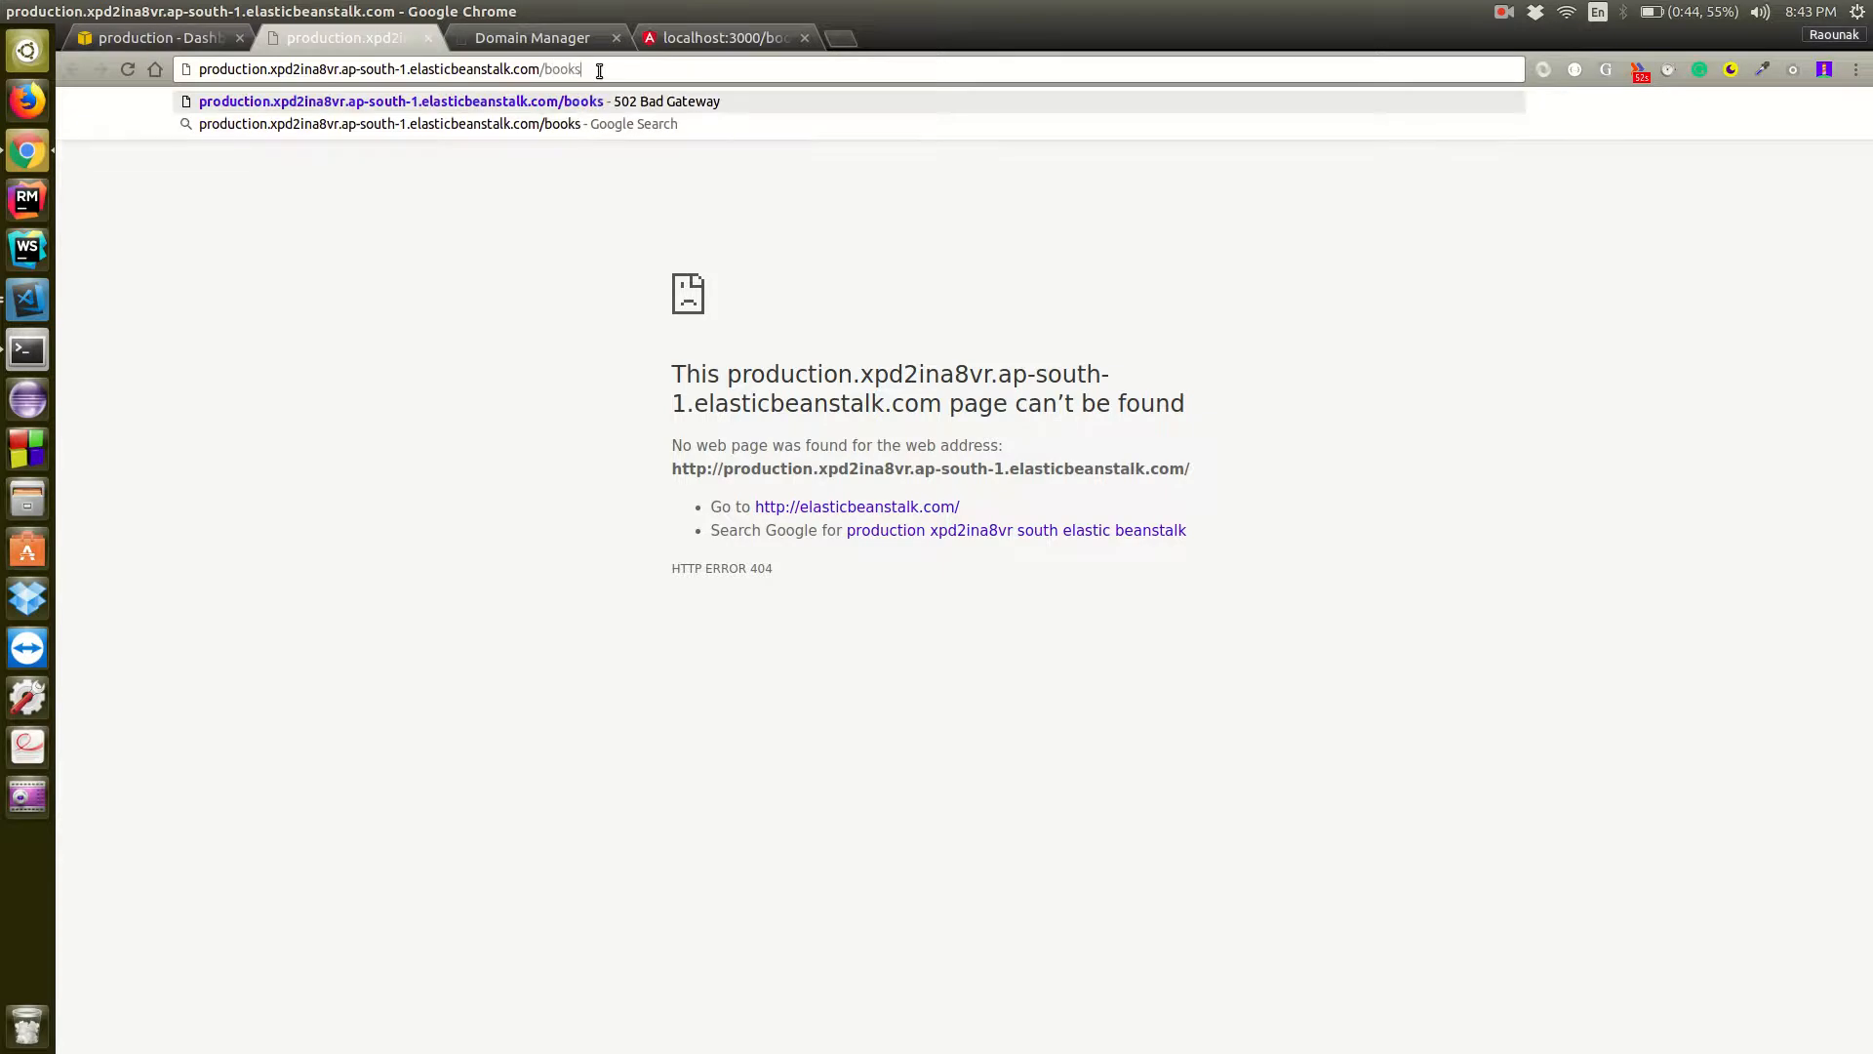
key("Return")
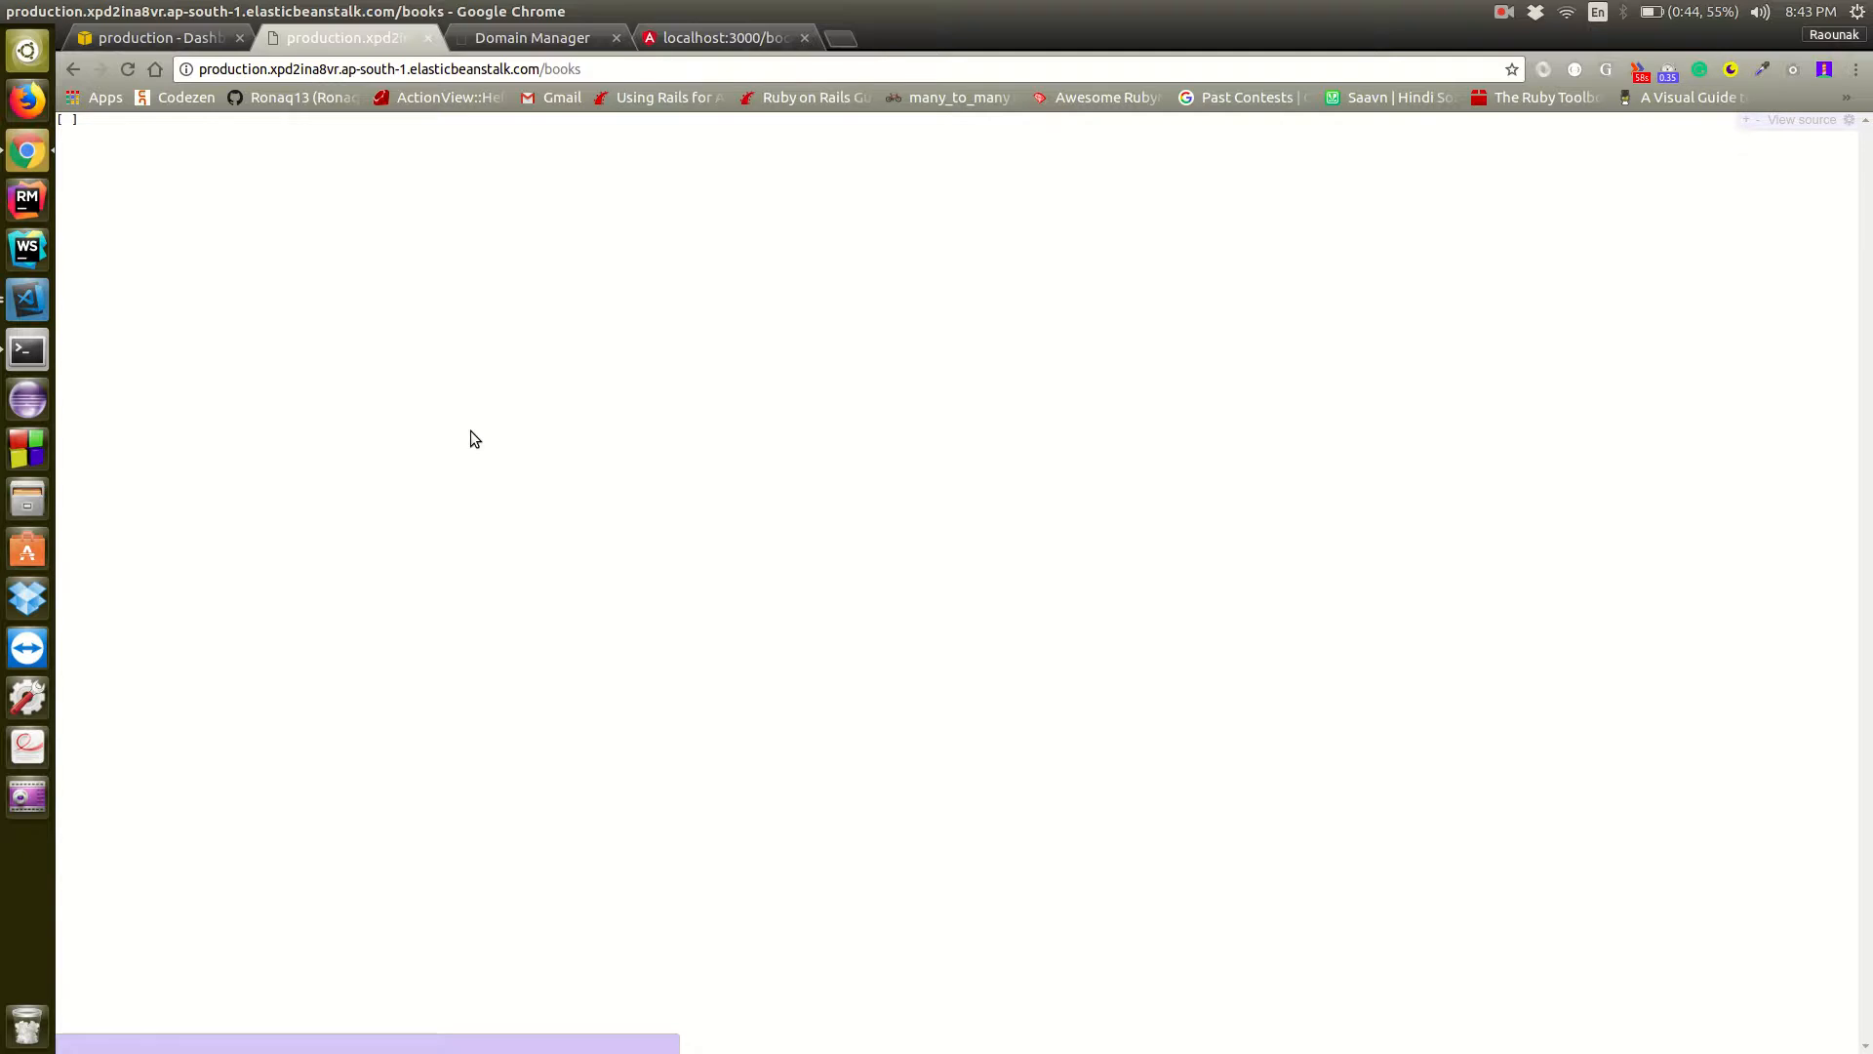
Switch to the terminal and connect to the instance with "eb ssh", accepting the host and entering the key passphrase
key("alt+Tab")
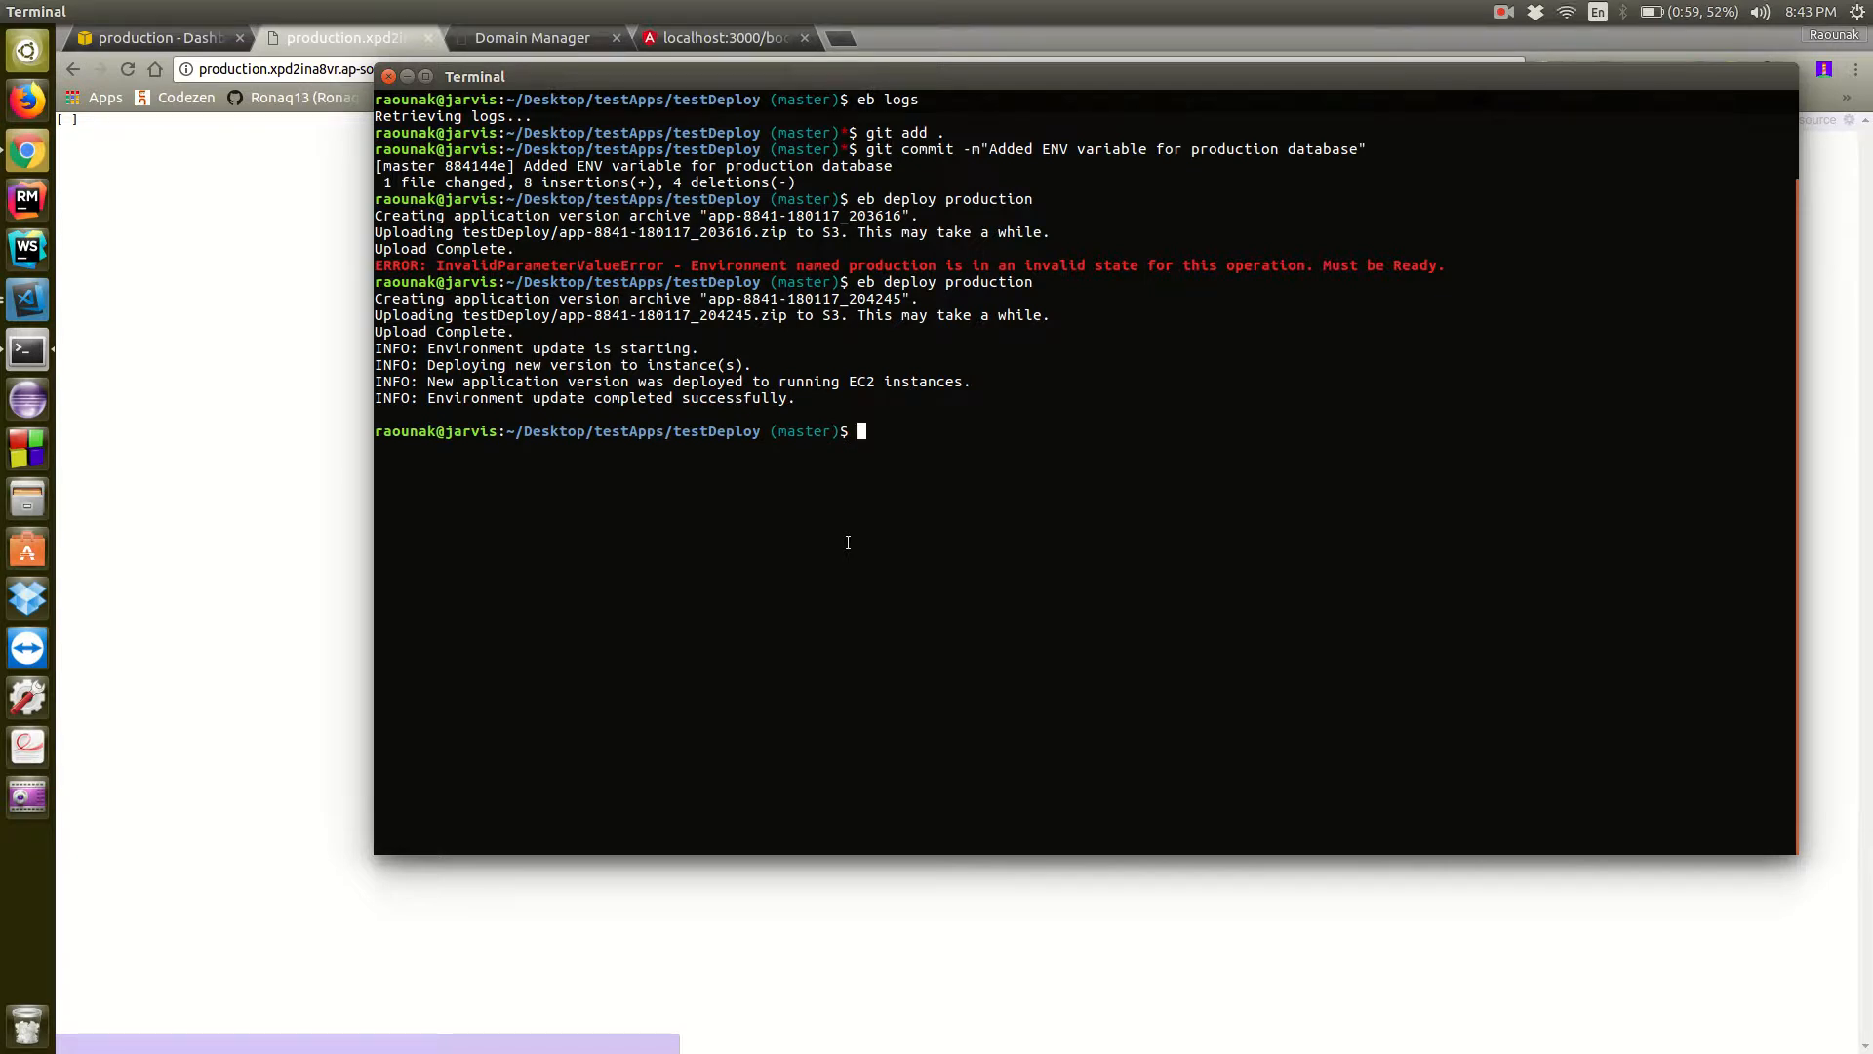
type("eb ssh")
key("Return")
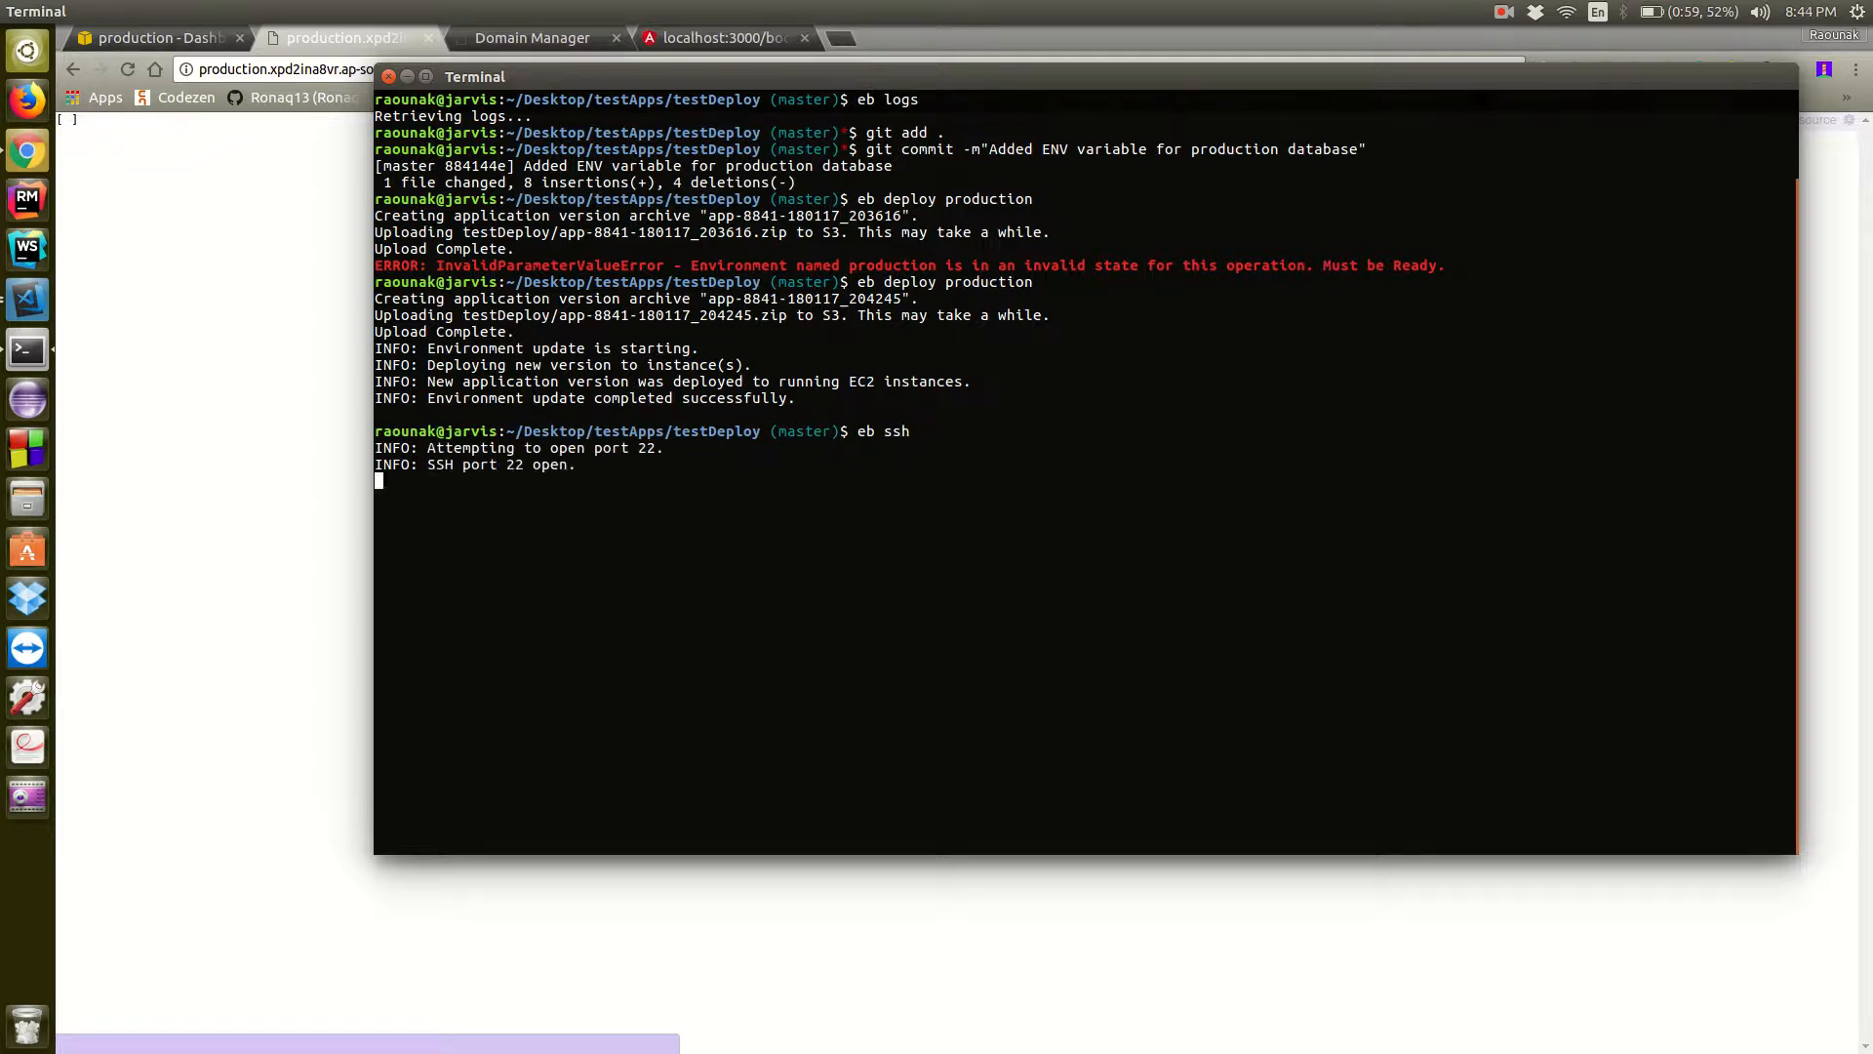
type("yes")
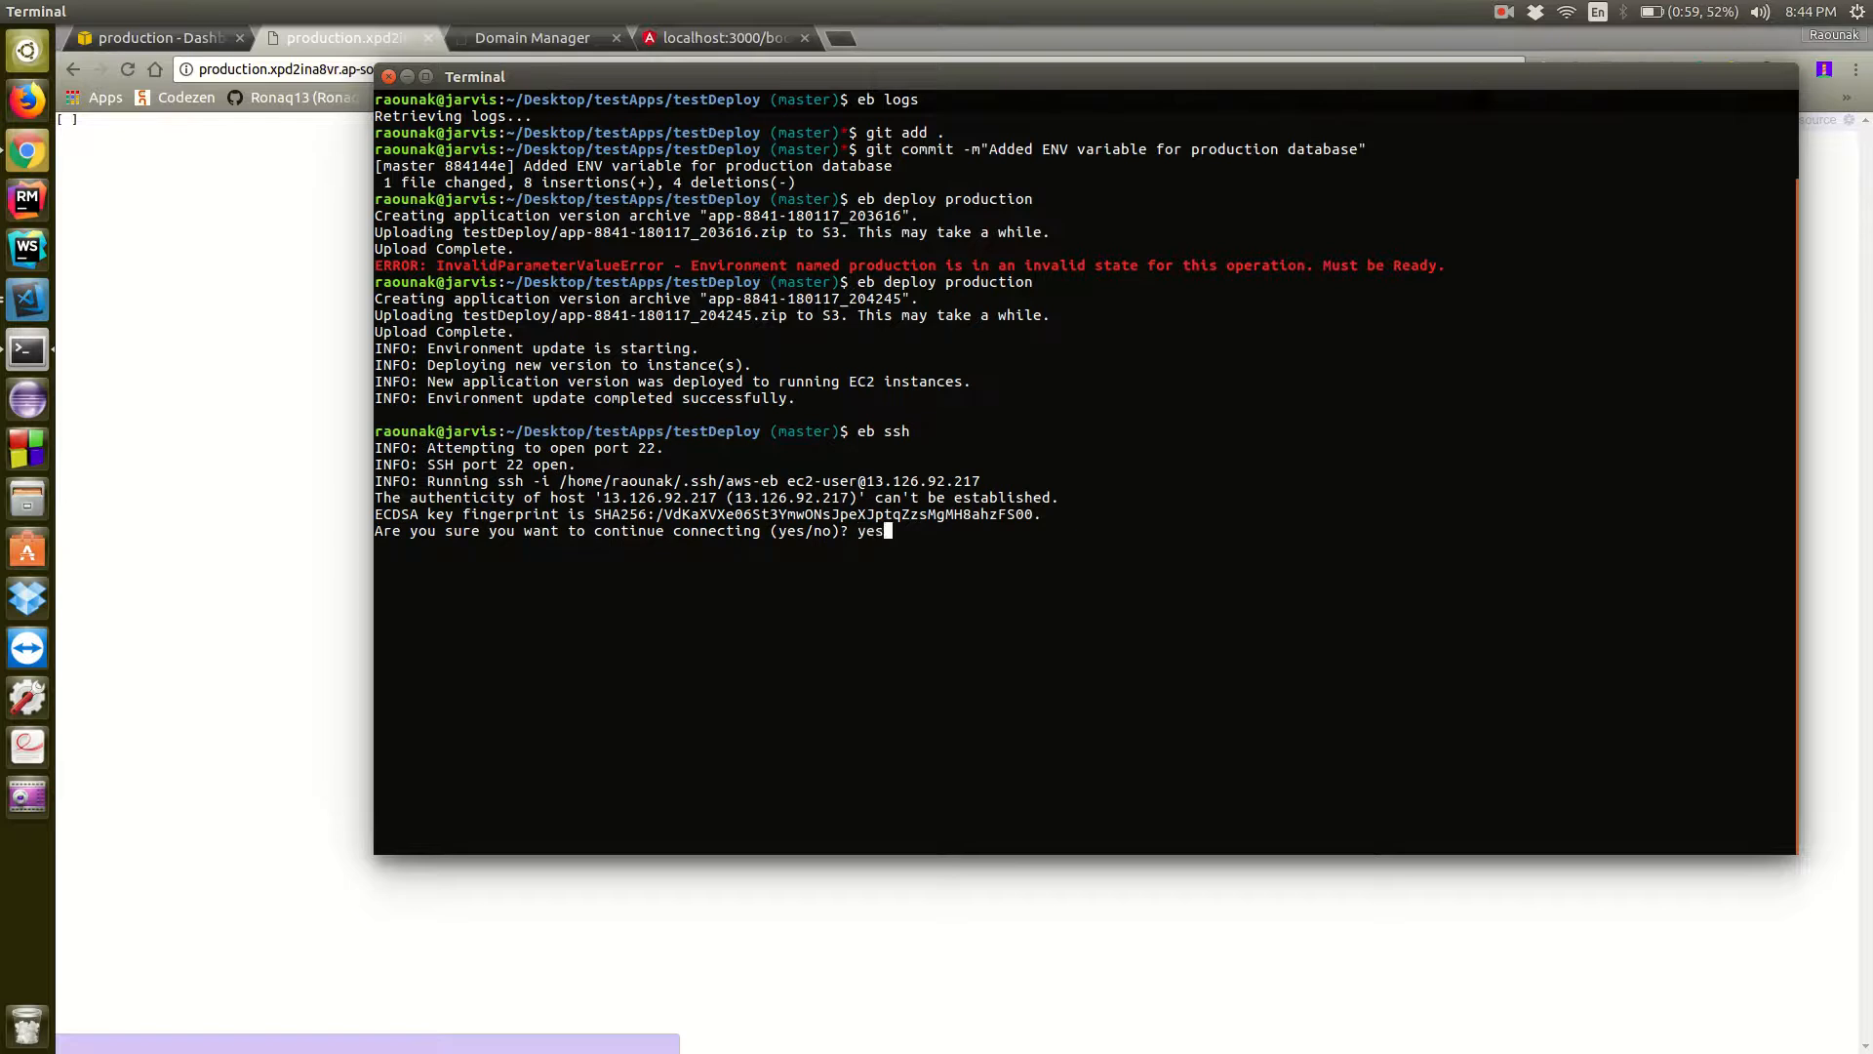
key("Return")
type("•••••••••••")
key("Return")
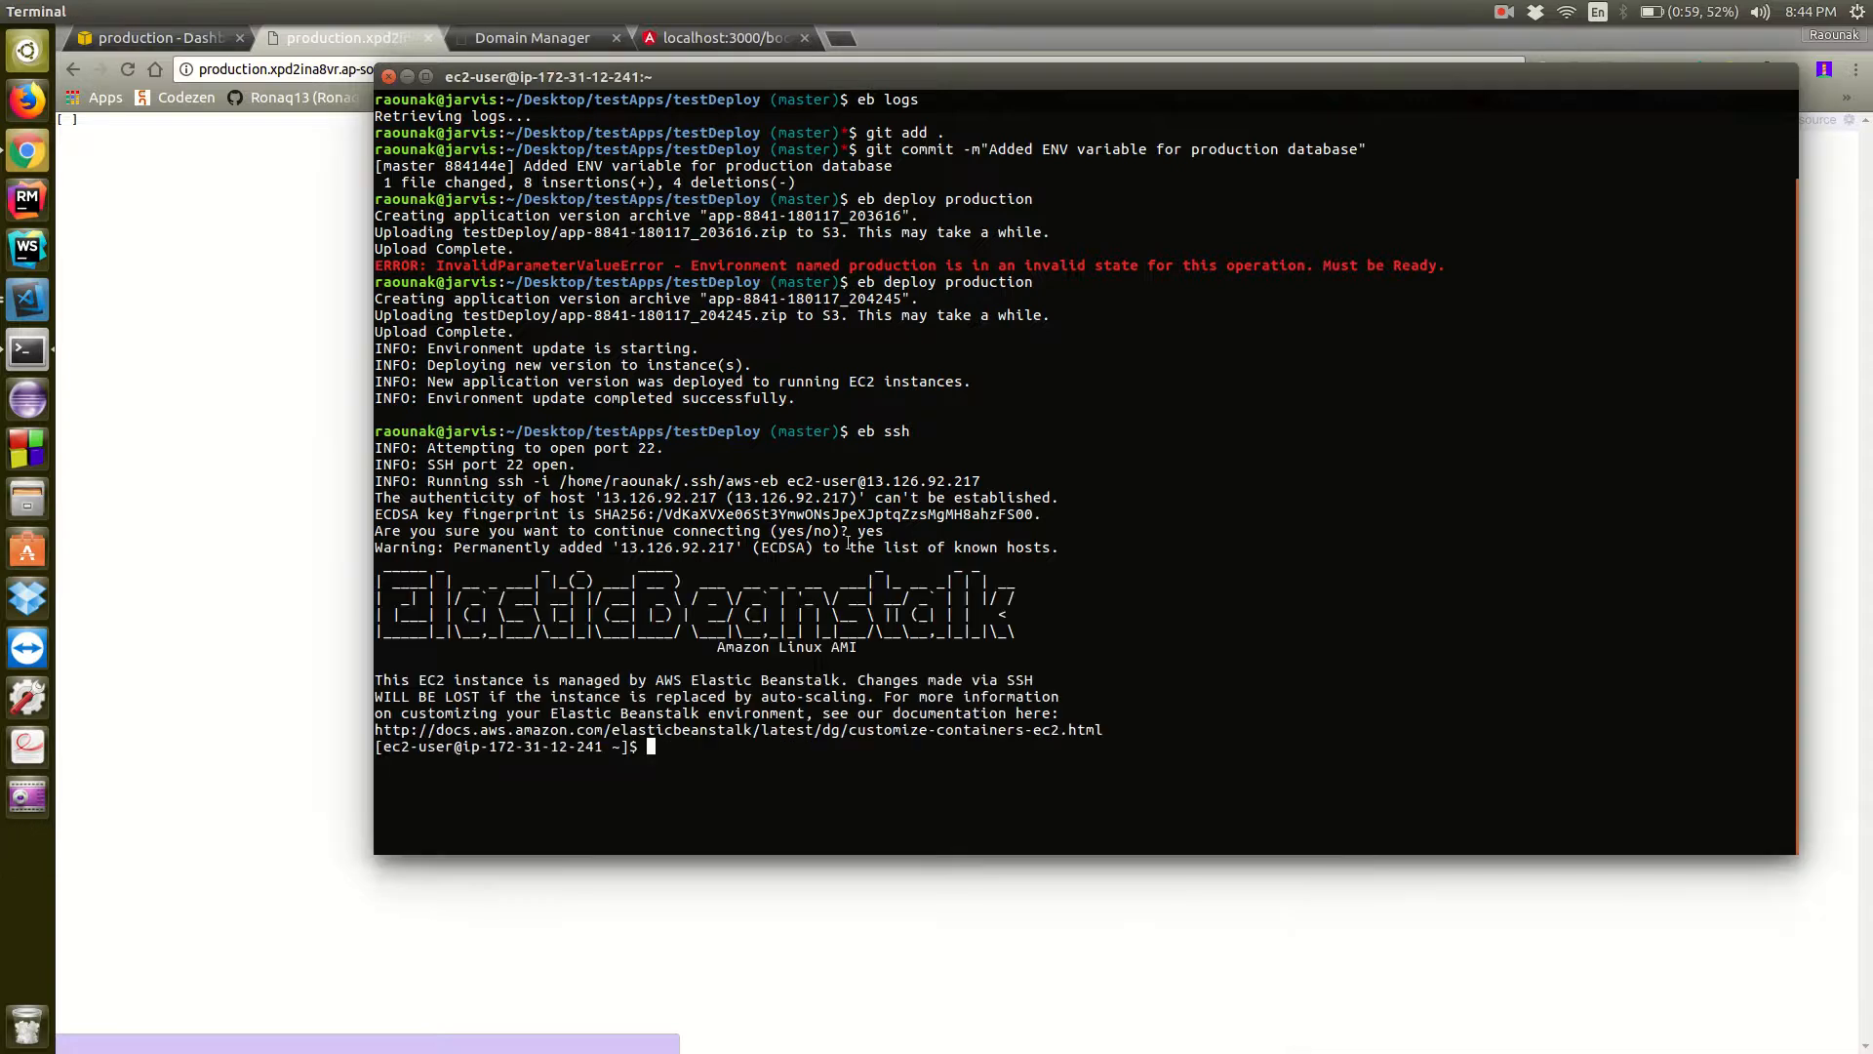
Go to /var/app/current on the instance and list its contents
type("l")
type("s")
key("Return")
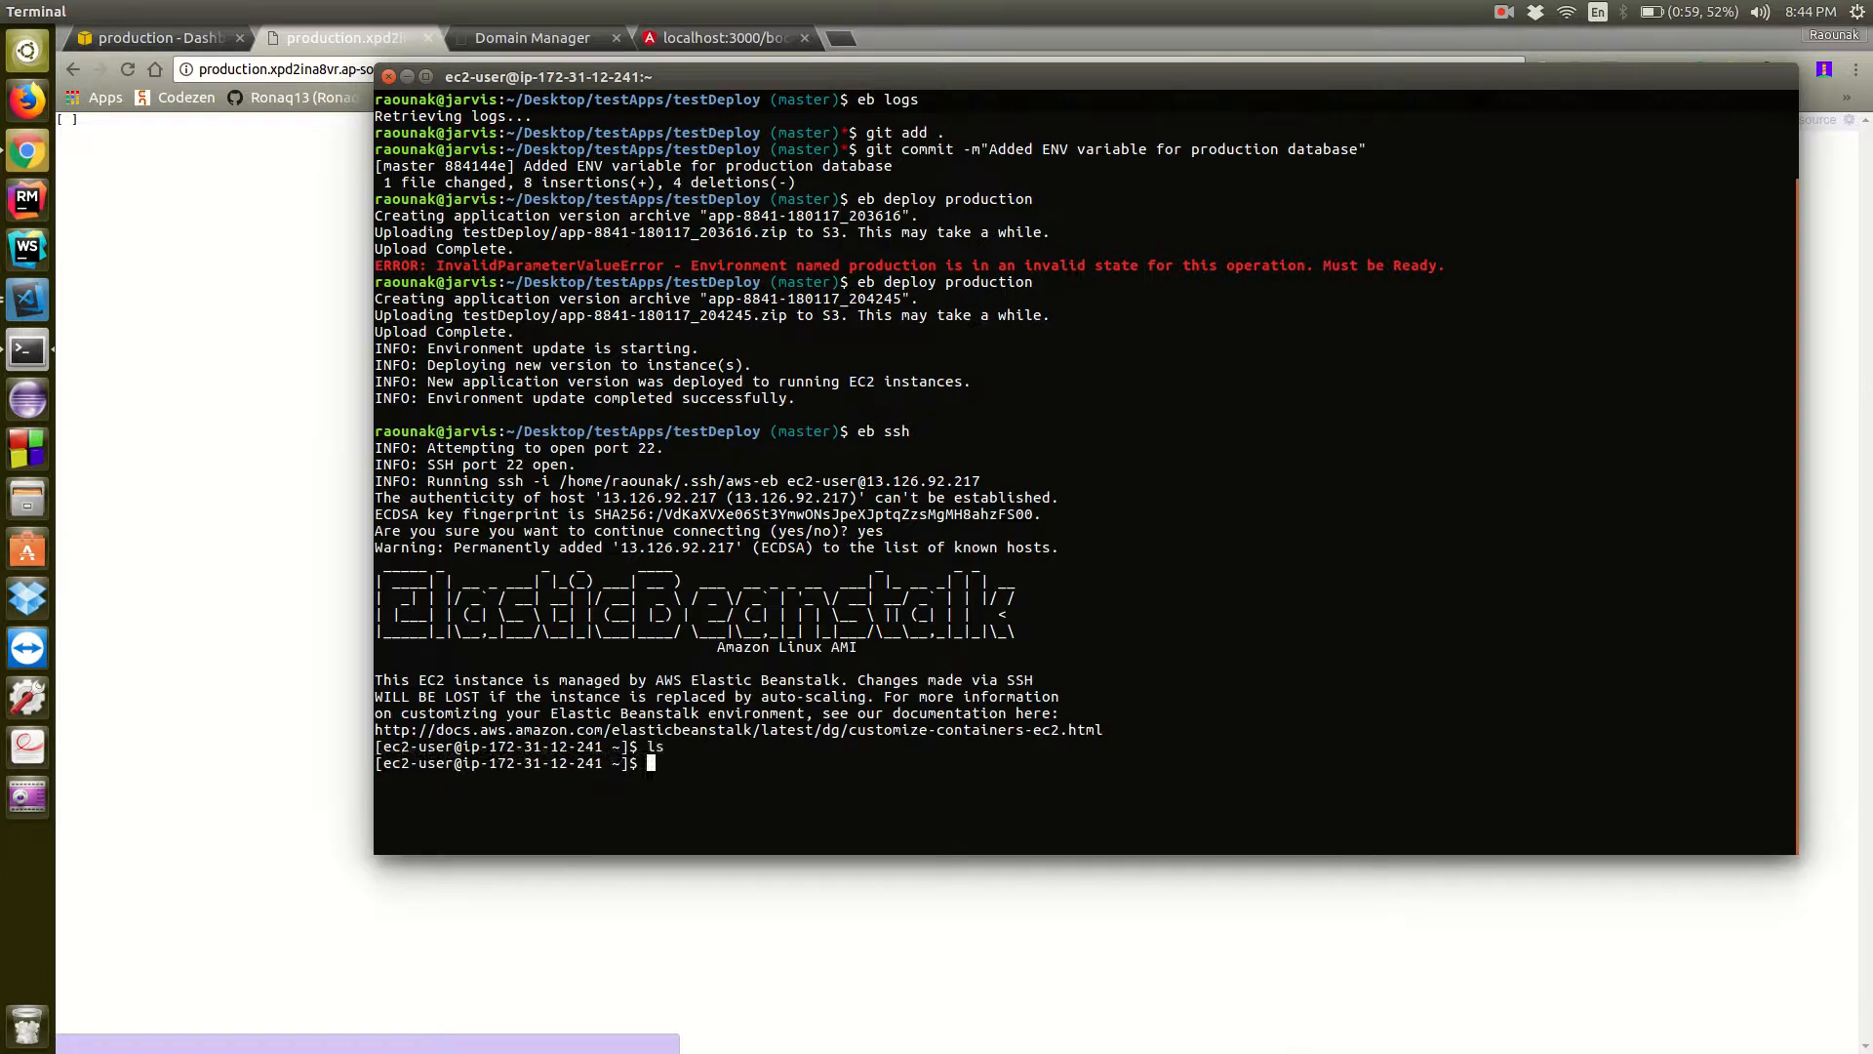
type("cd /var/app/current")
key("Return")
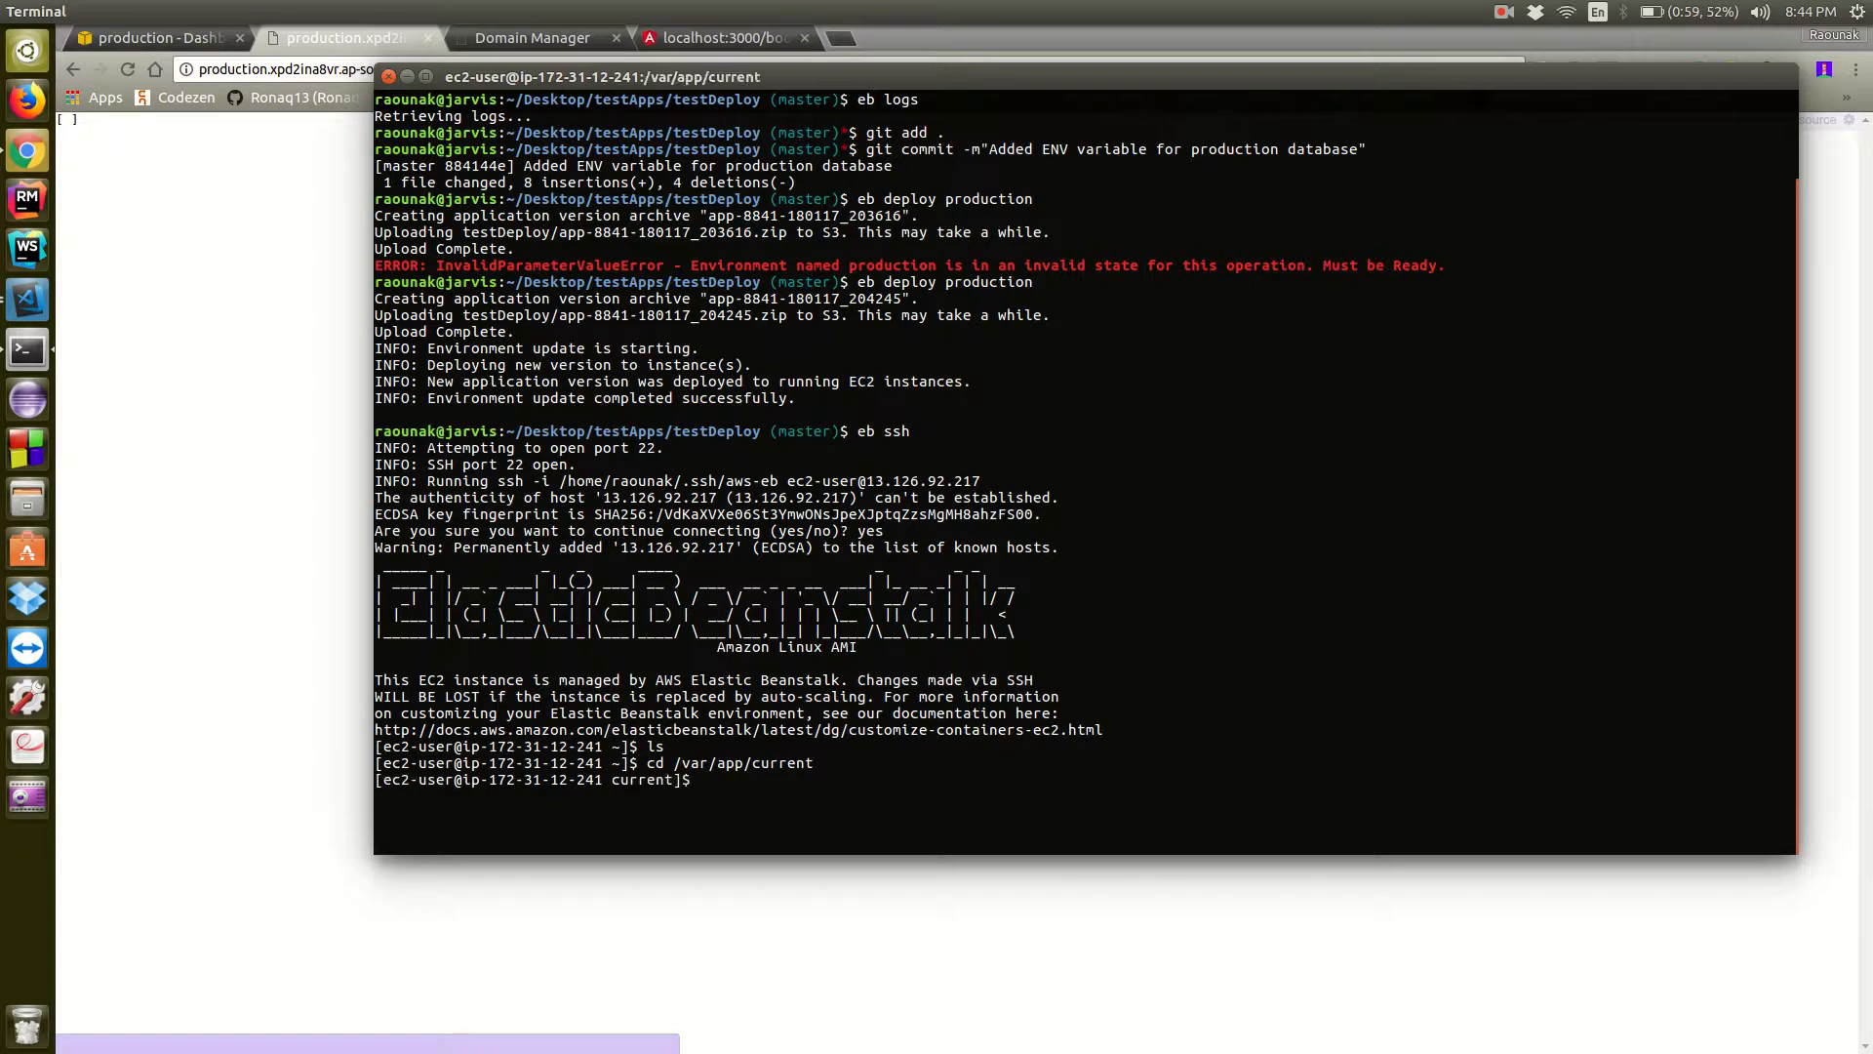
type("ls")
key("Return")
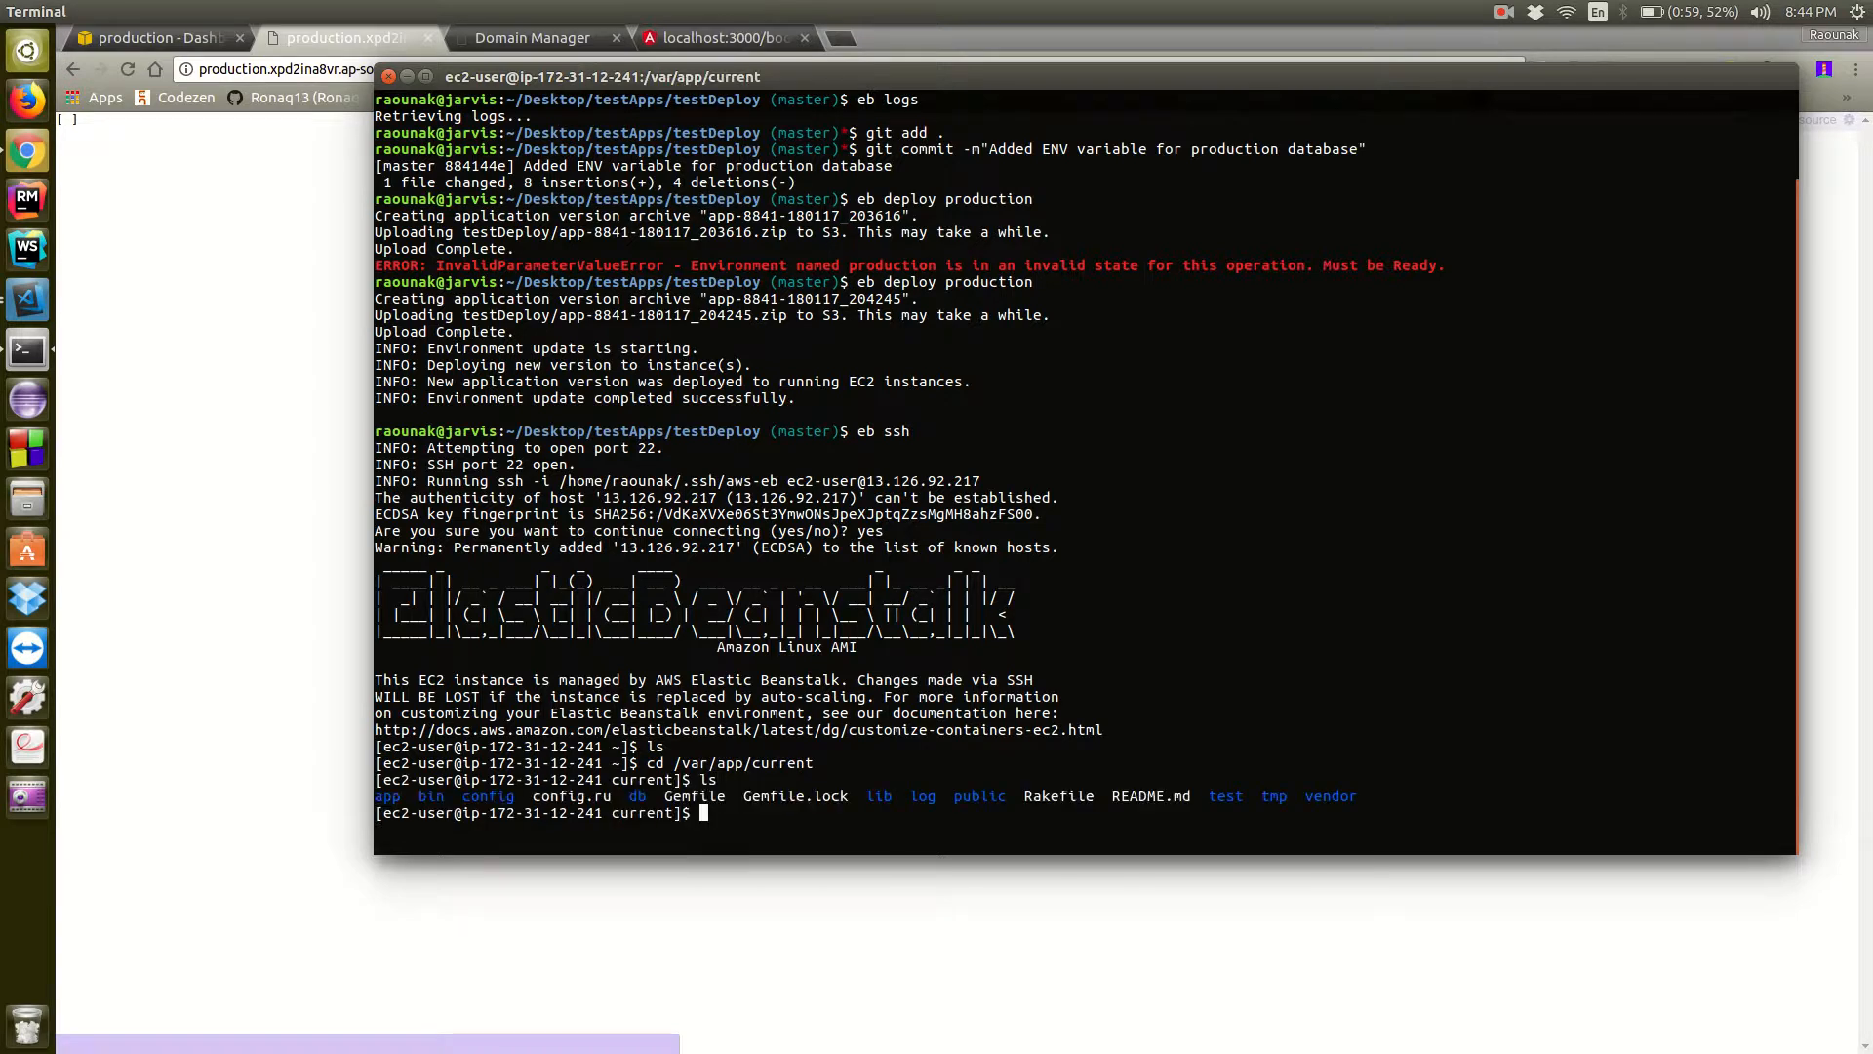
Start the Rails console on the instance with "rails c" and clear the screen
type("ra")
type("ils ")
type("c")
key("Return")
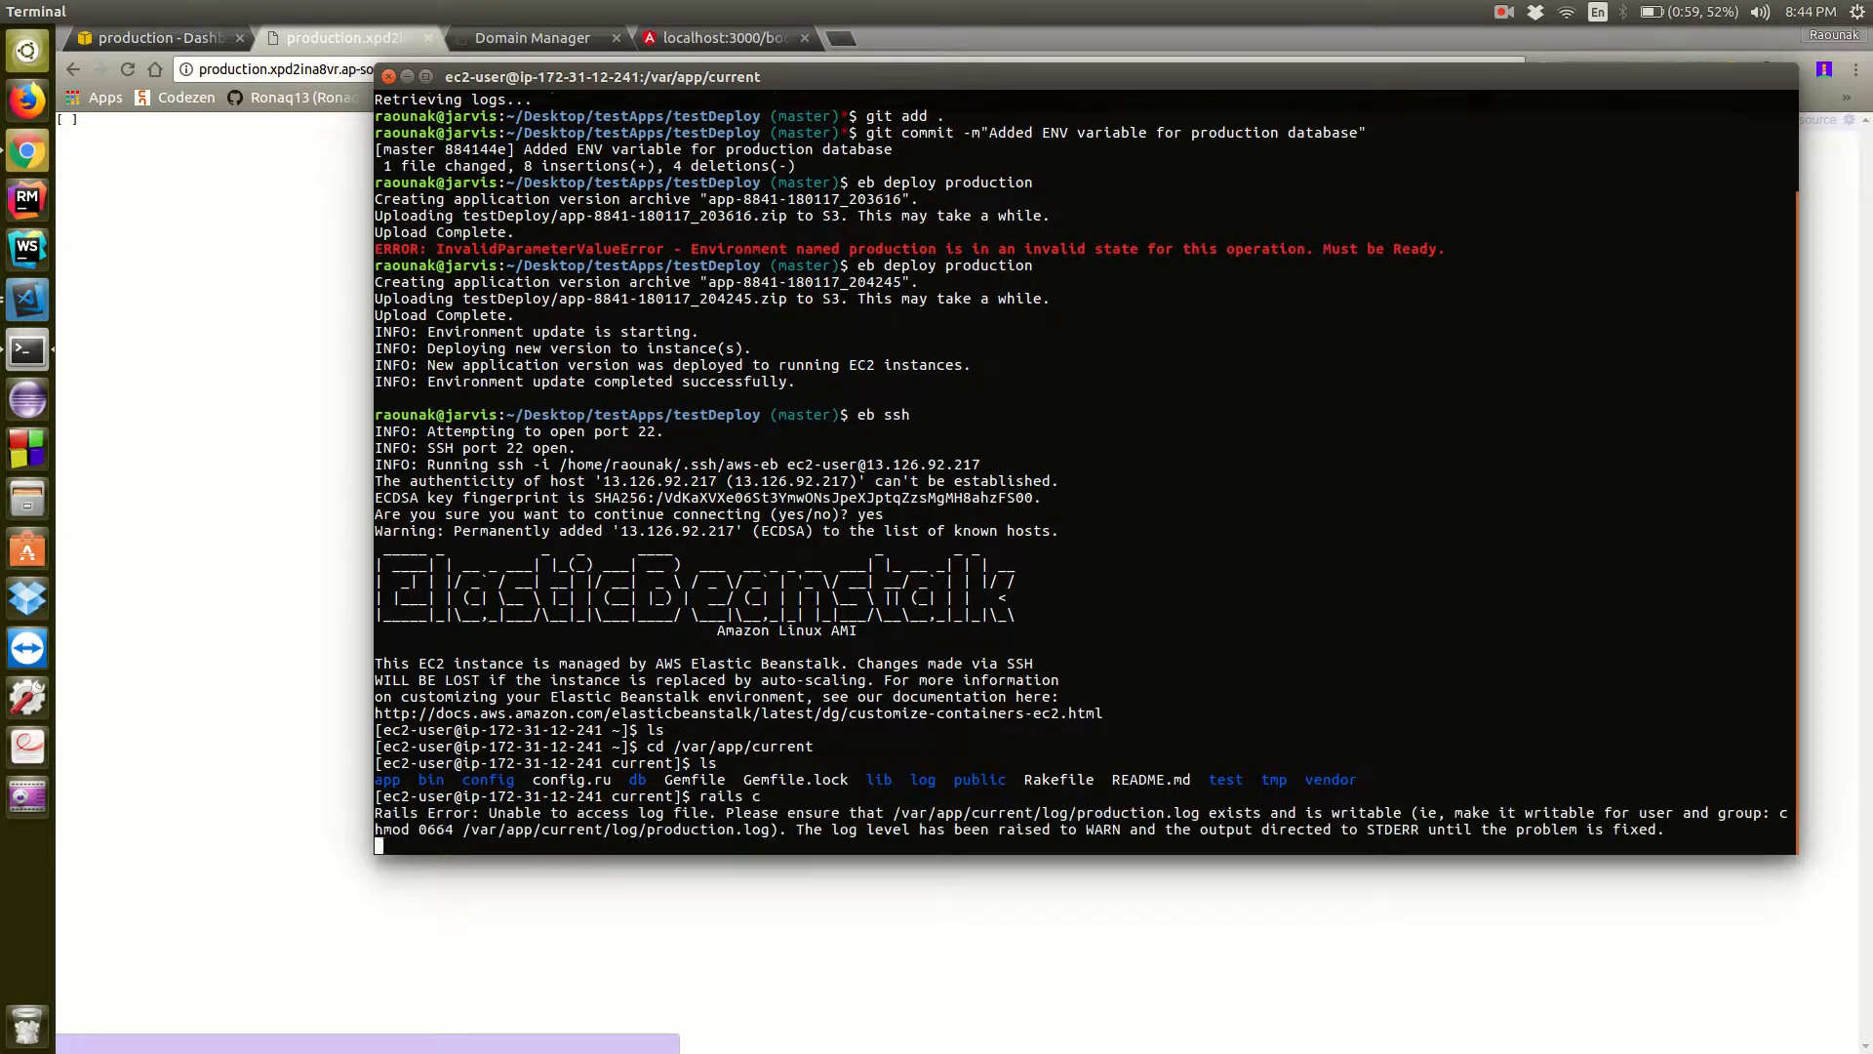
key("ctrl+l")
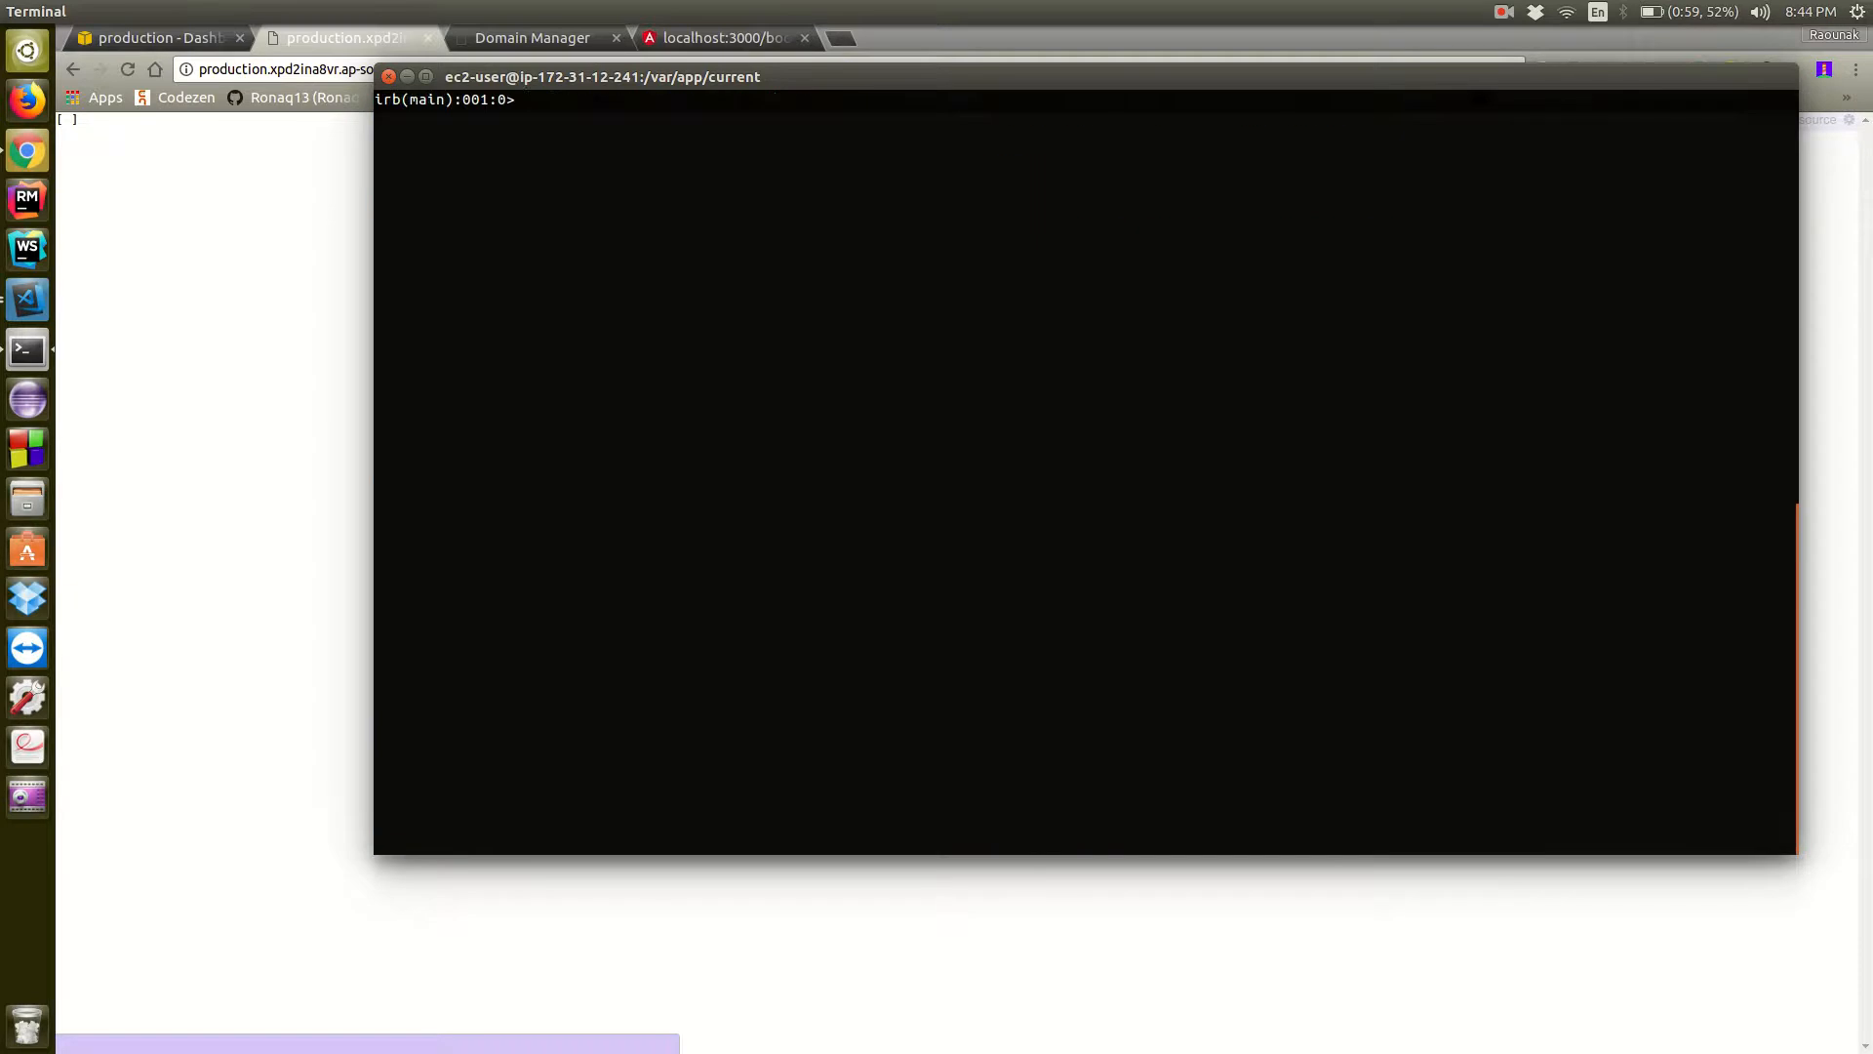
Create a Book record with Book.create!, title "First Book" and content "This is my first book."
type("Book.create!()")
key("Left")
type("title: \"Firs")
type("\"")
key("Left")
type("First Book")
key("Right")
type(", content: \"\"")
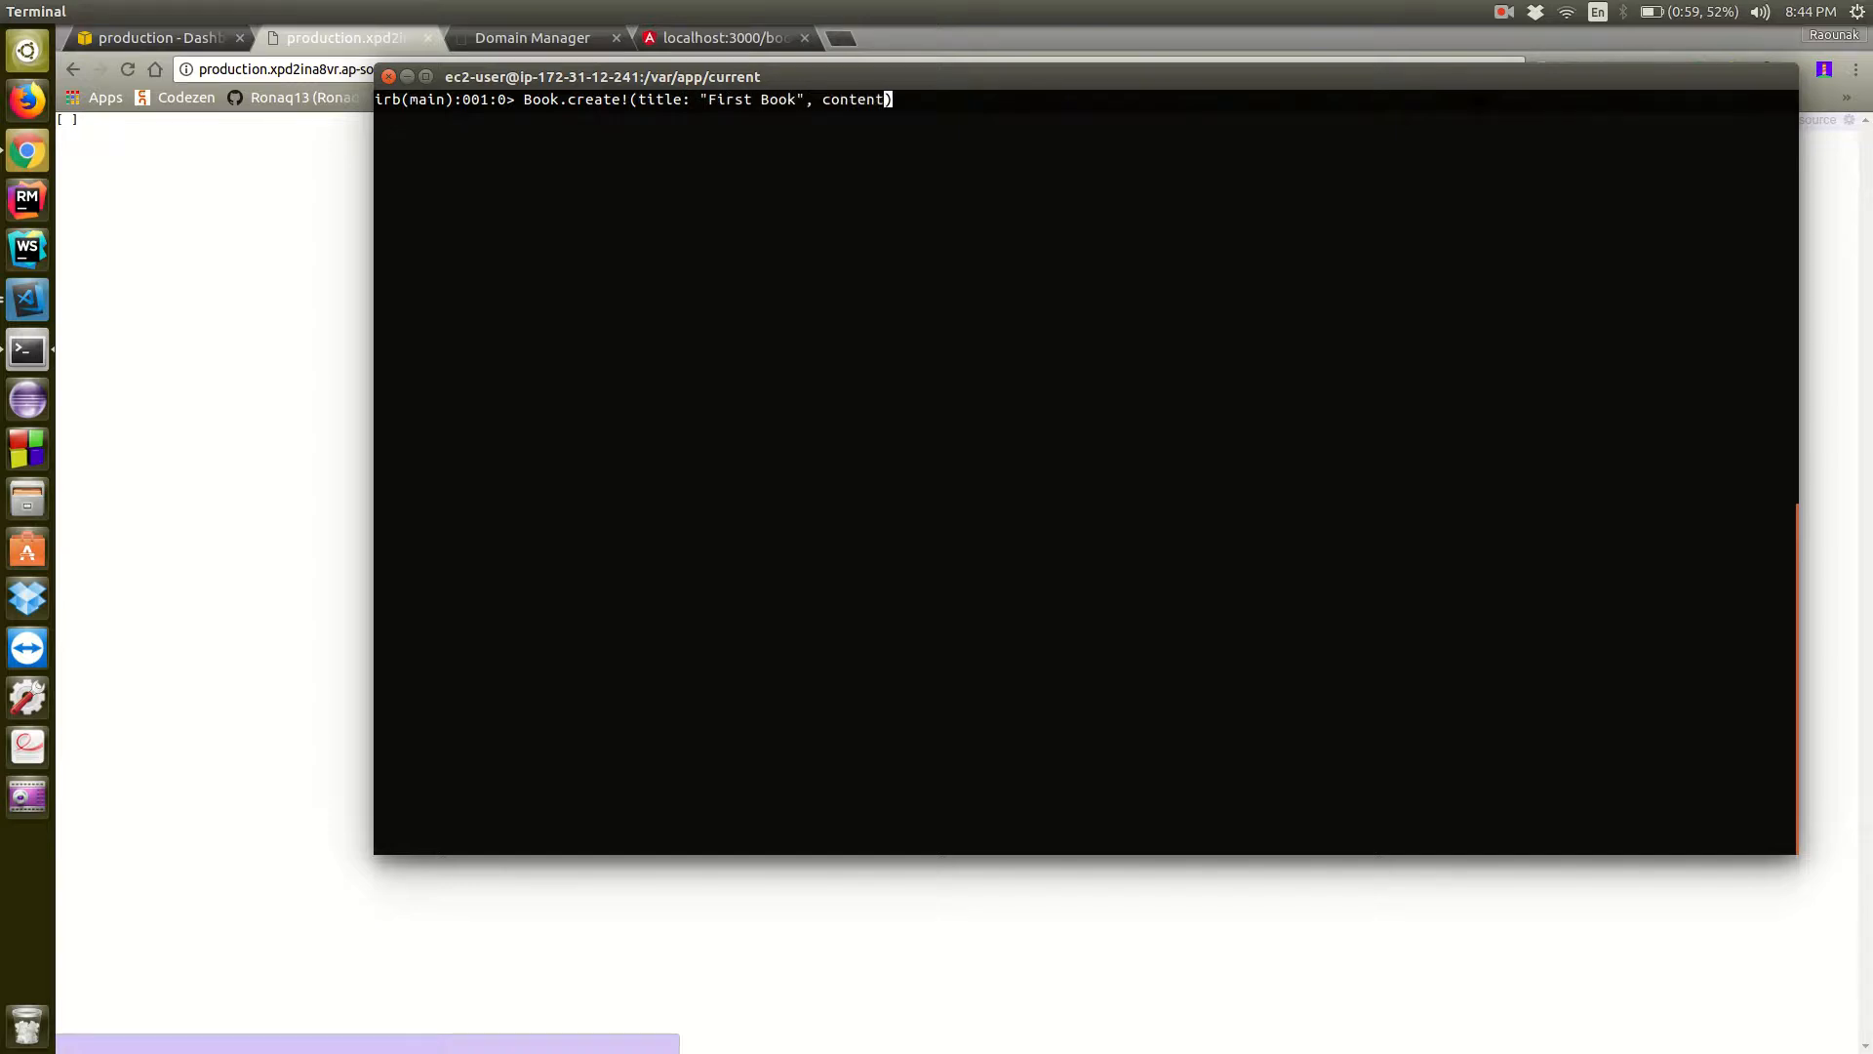
key("Left")
type("This is my first book!")
key("BackSpace")
type(".")
key("Right")
key("Right")
key("Return")
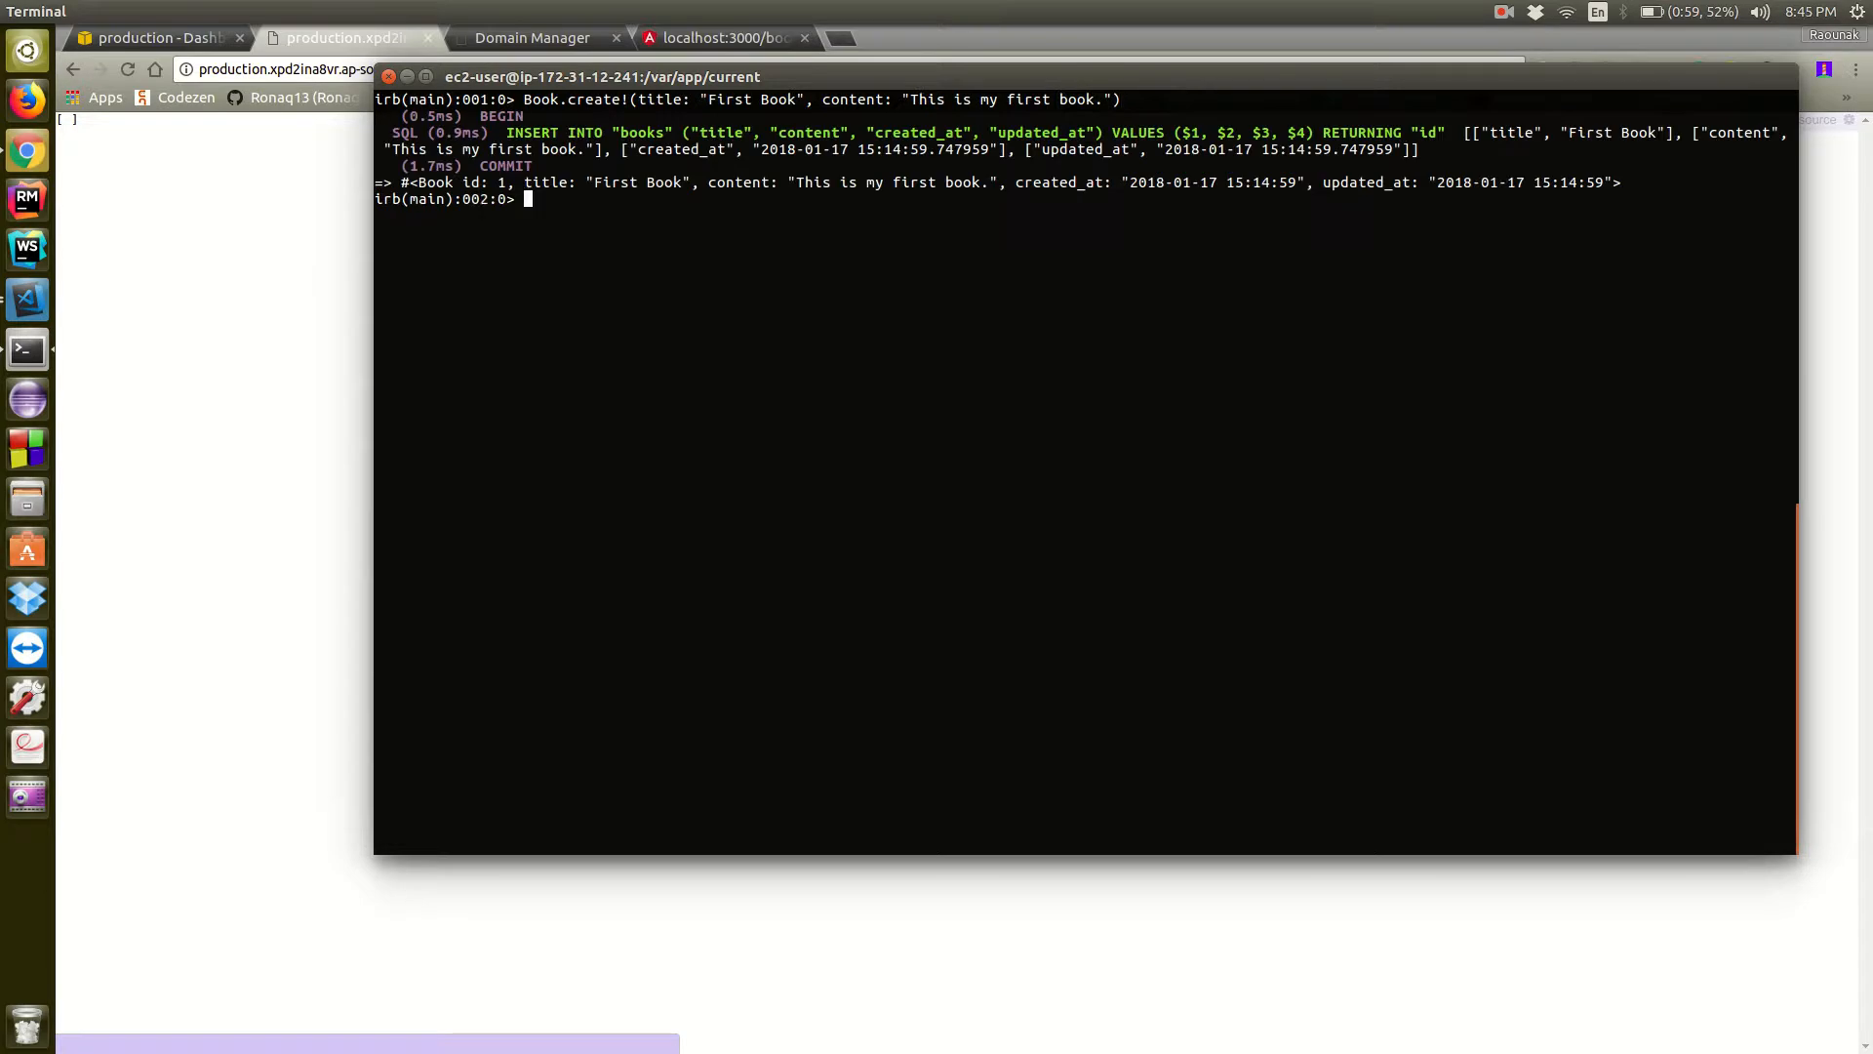
Exit the Rails console and the SSH session, and clear the local terminal
type("exit")
key("Return")
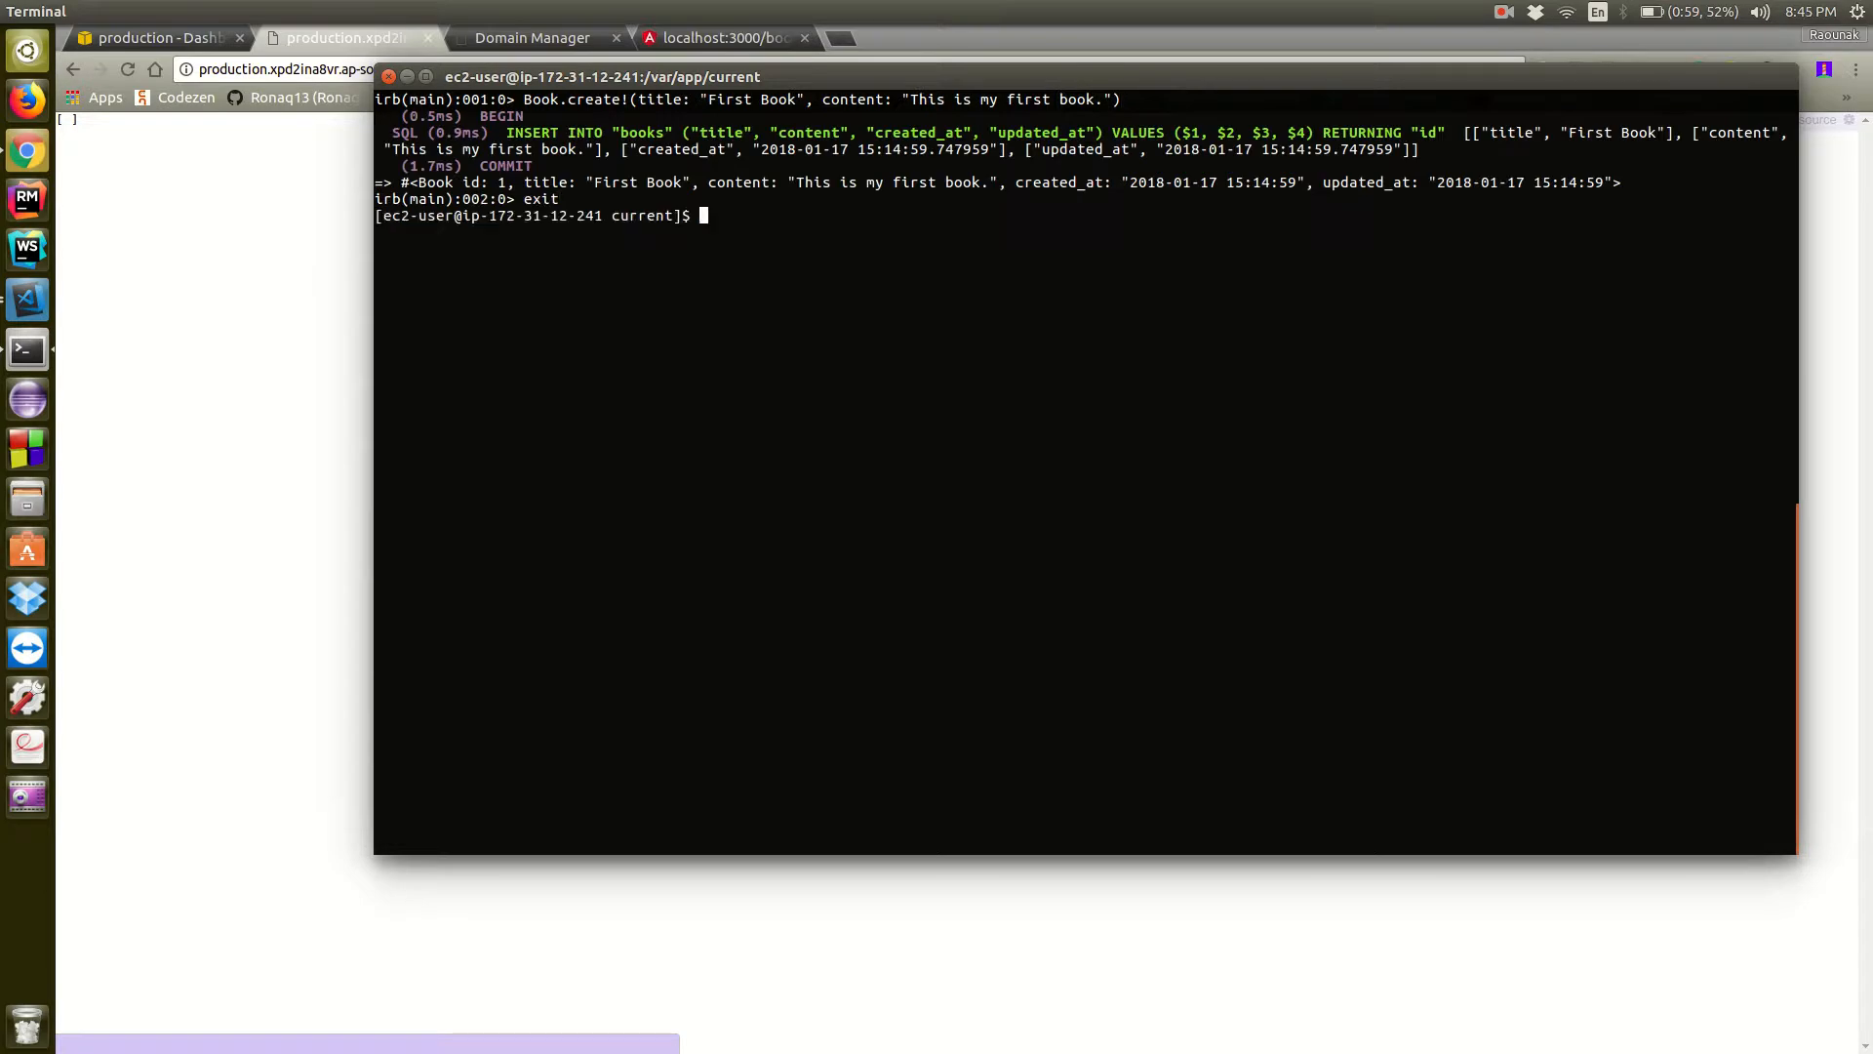
type("exit")
key("Return")
type("clear")
key("Return")
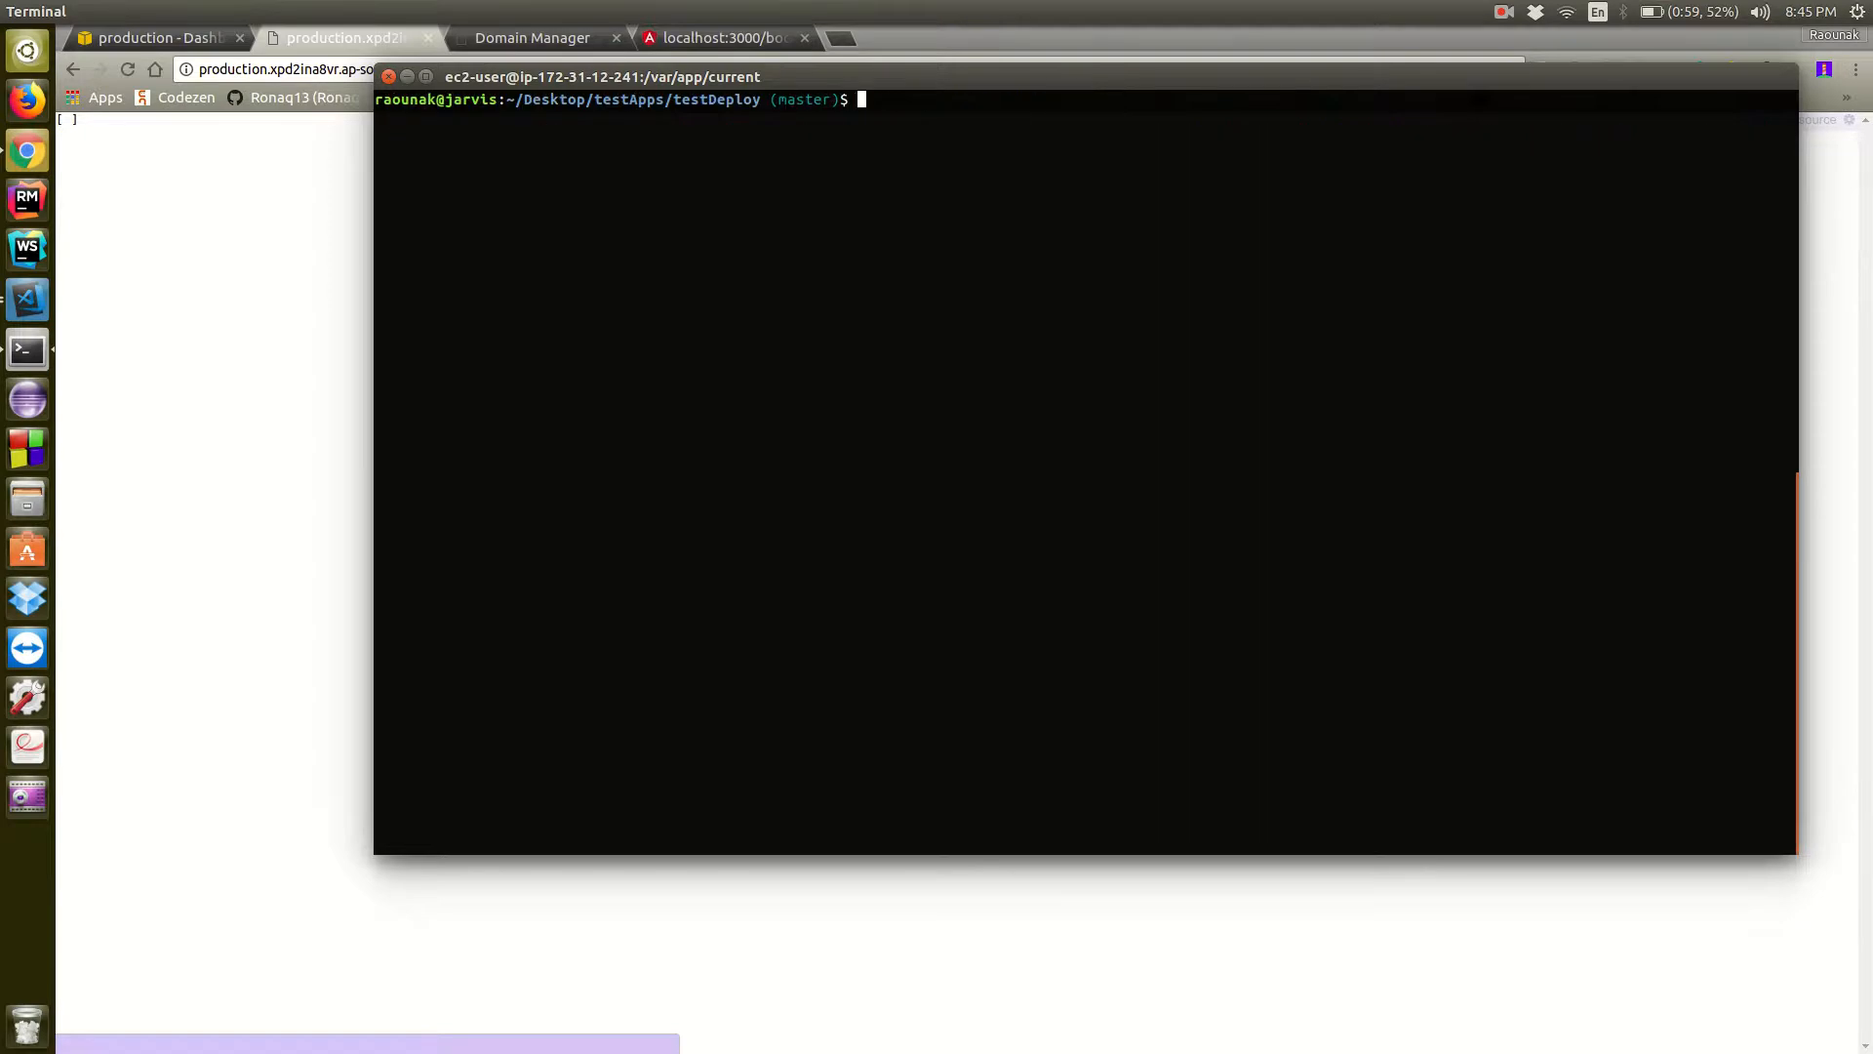
In Chrome, reload the live books page and open the production environment's root URL from its Elastic Beanstalk dashboard
key("alt+Tab")
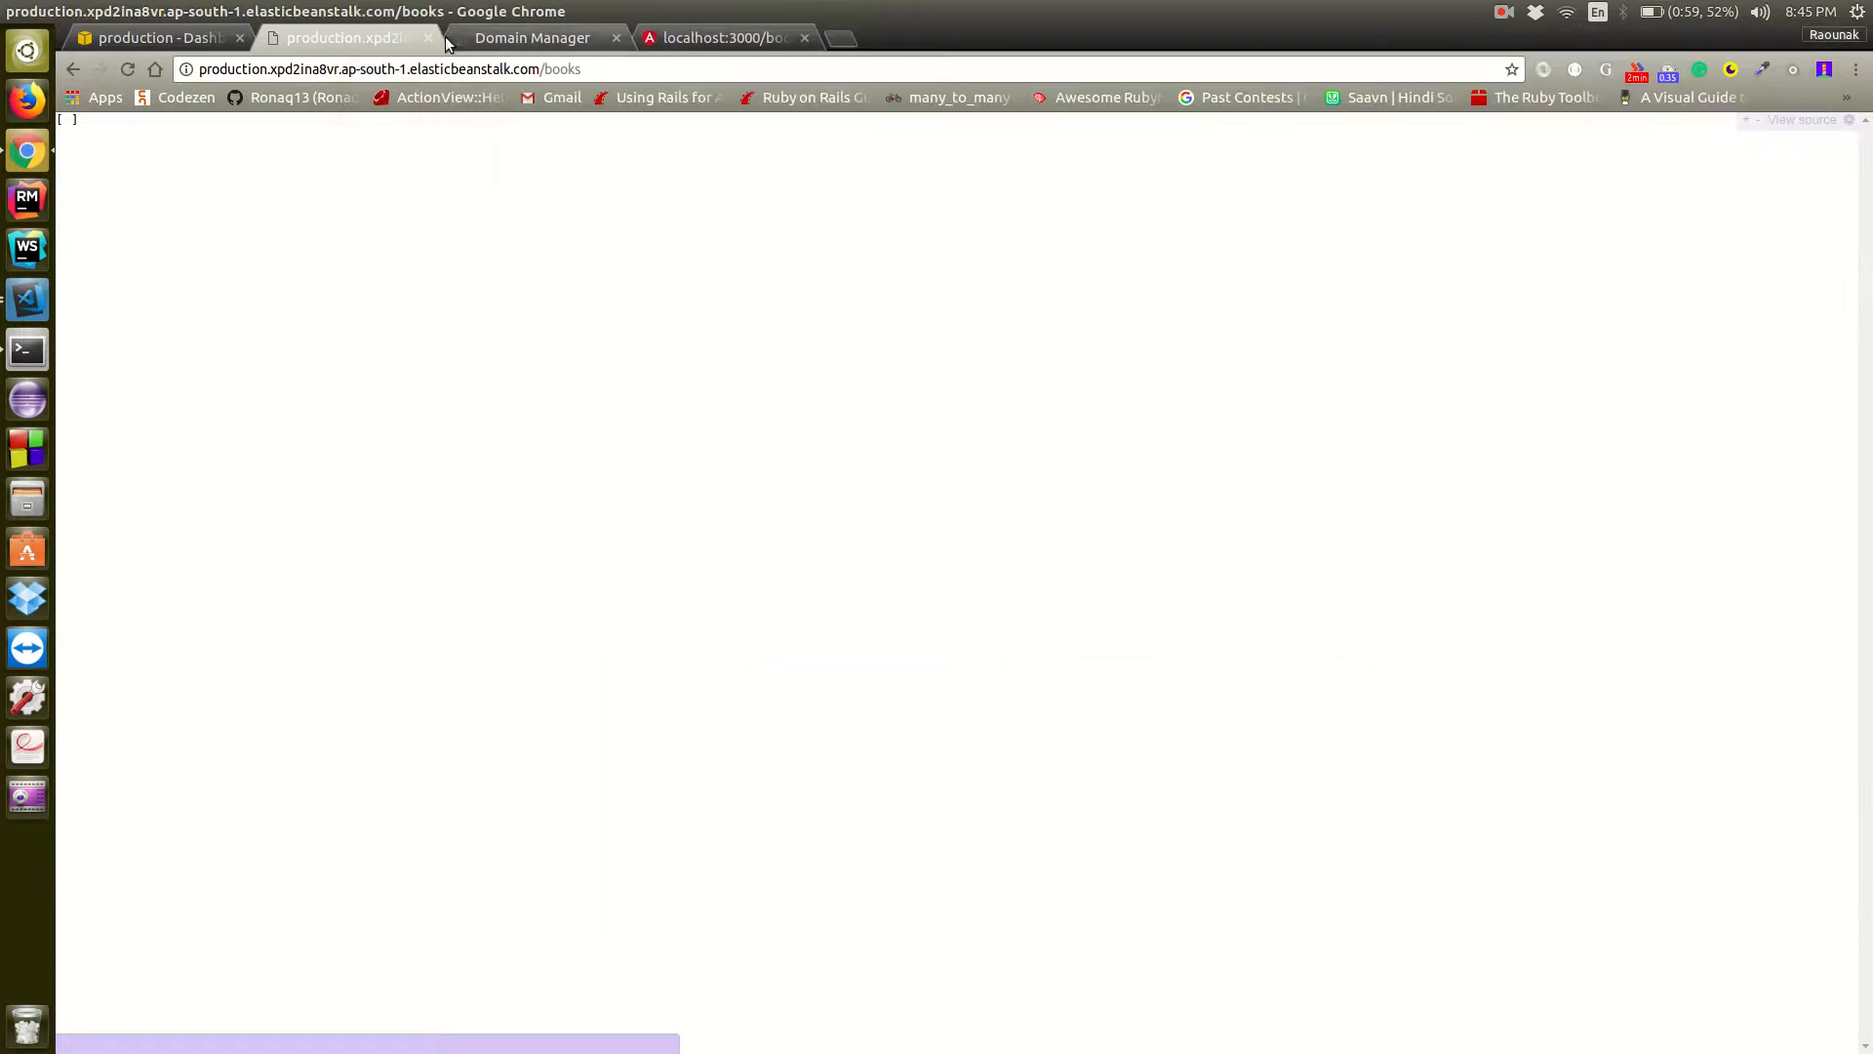
left_click(127, 70)
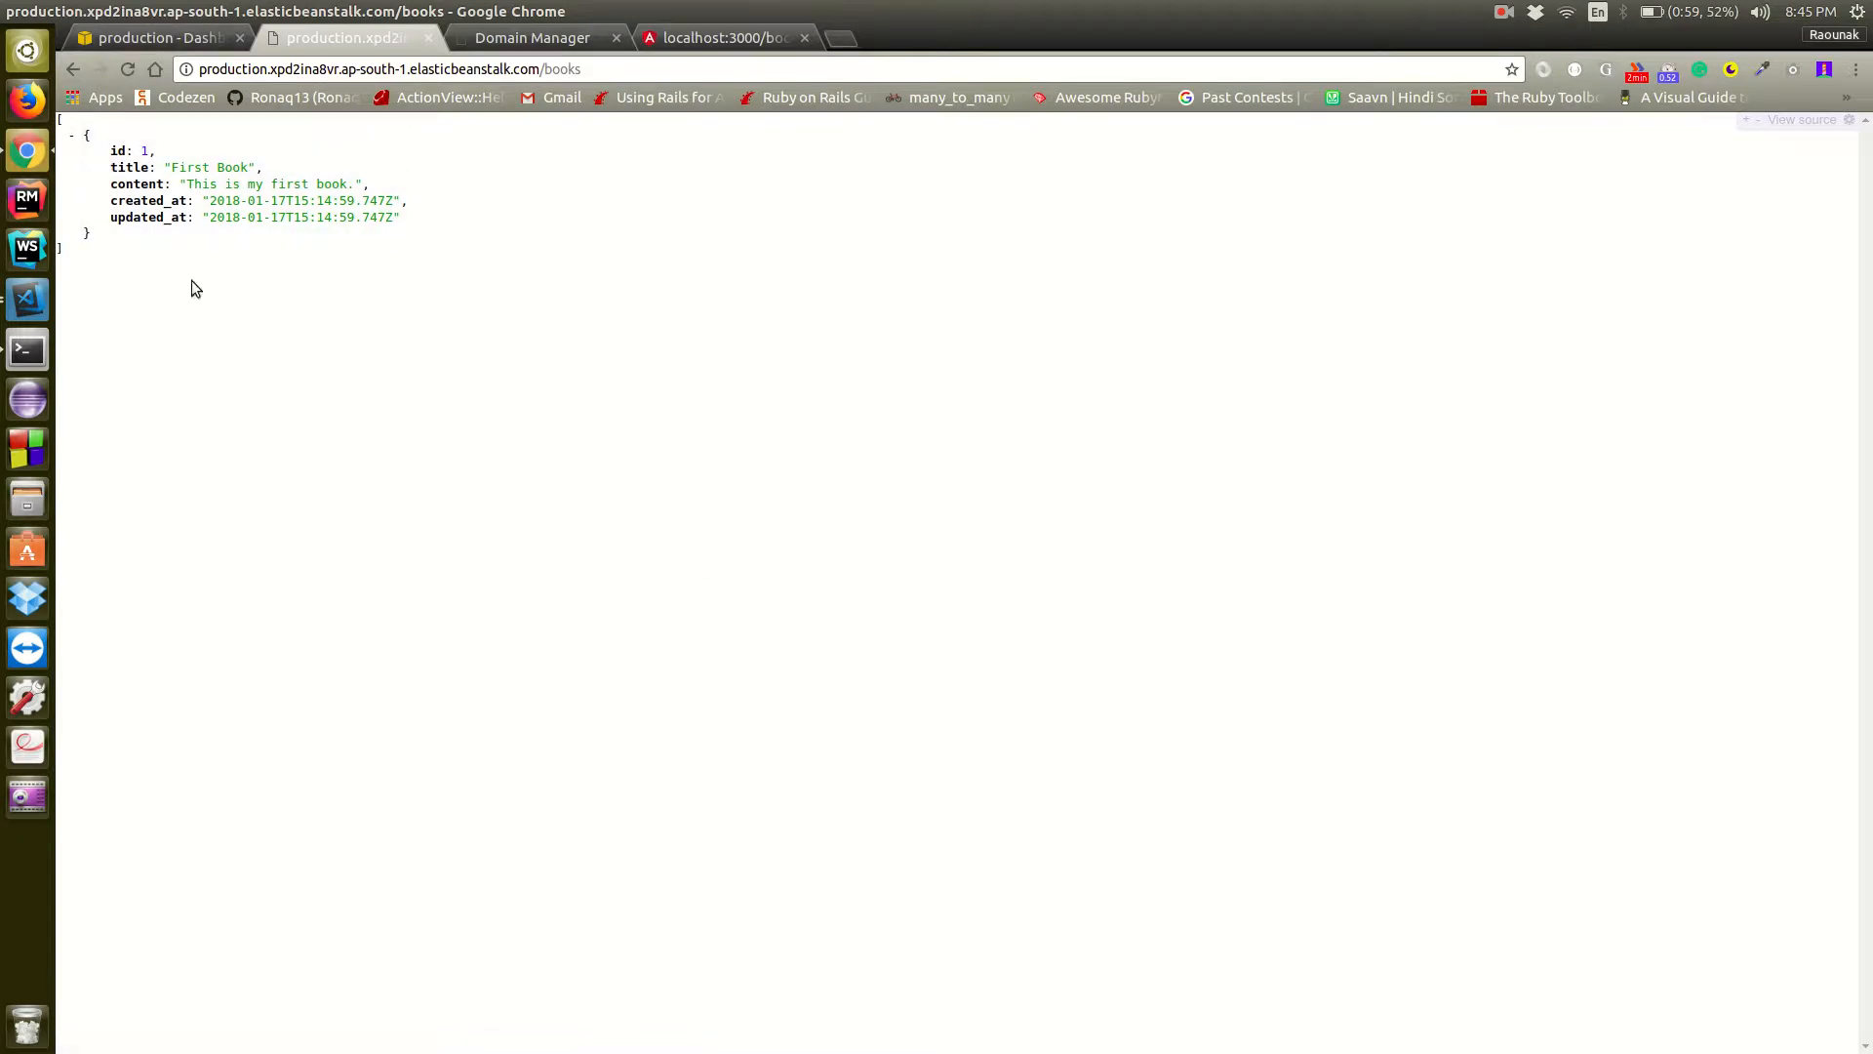
left_click(187, 43)
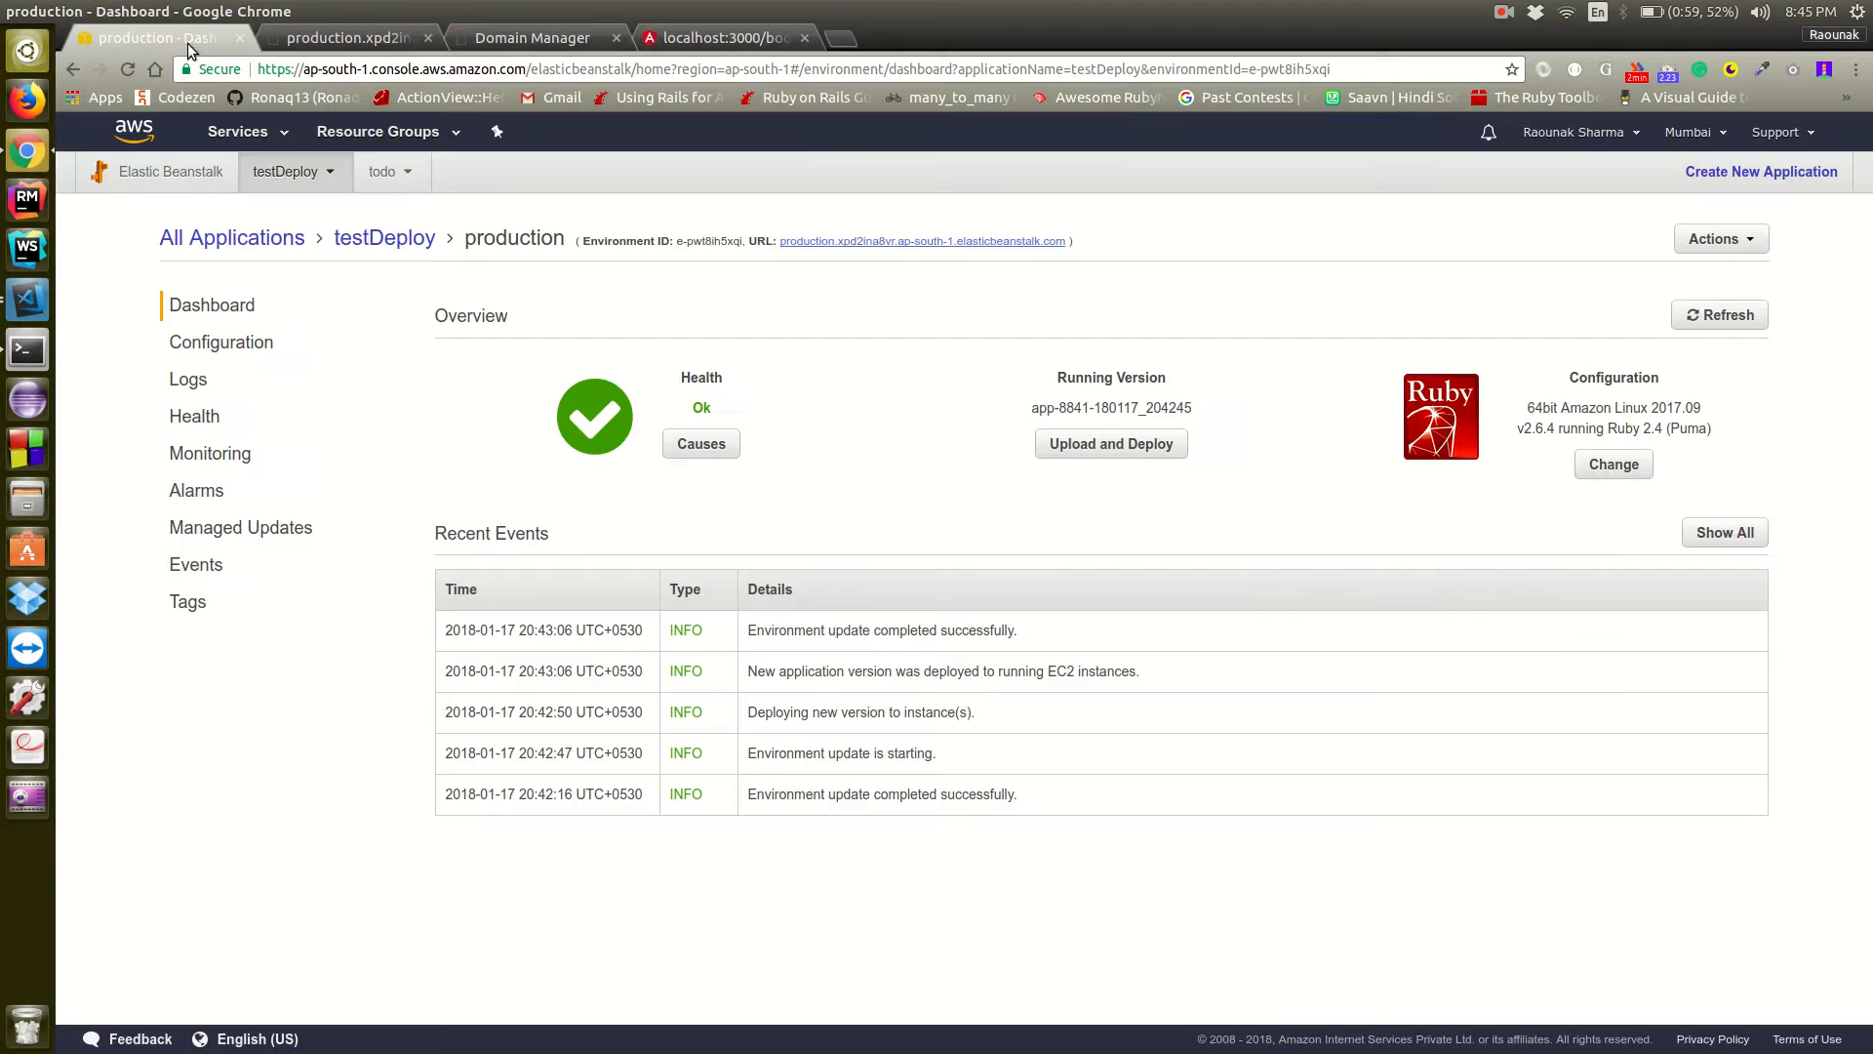
left_click(196, 174)
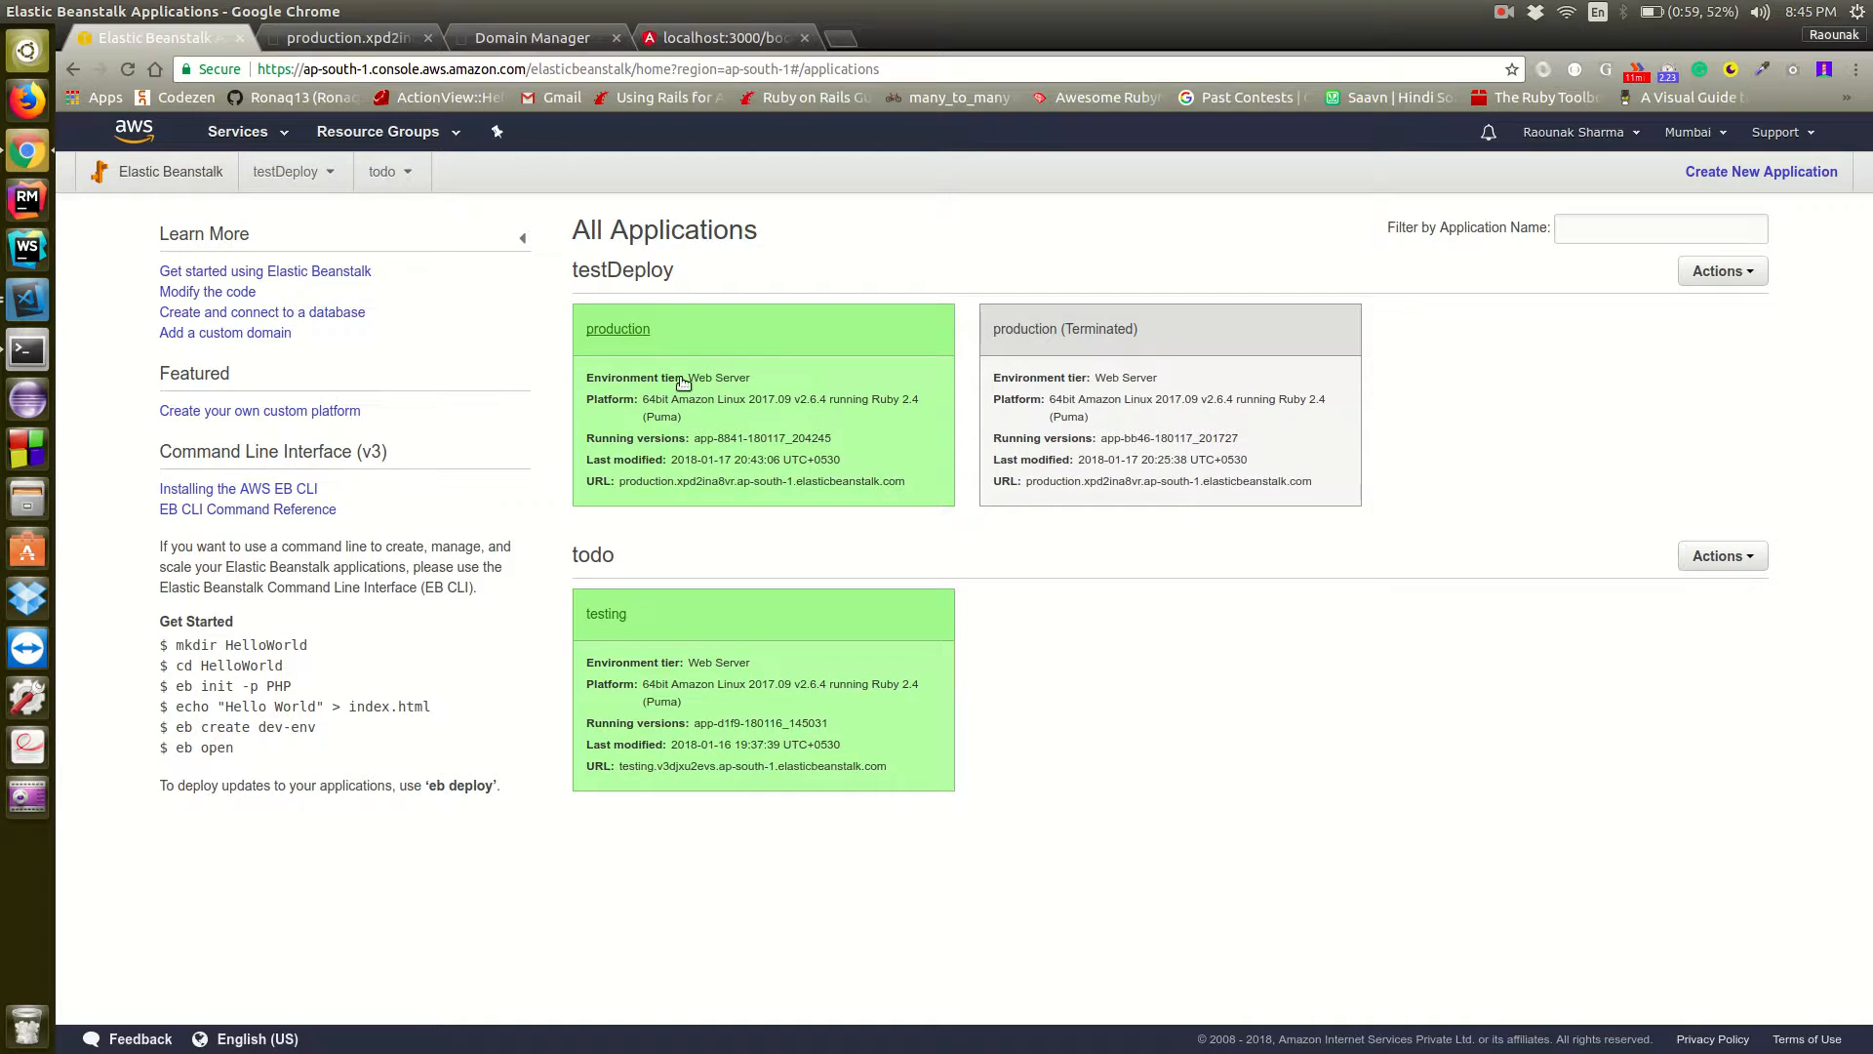
left_click(644, 338)
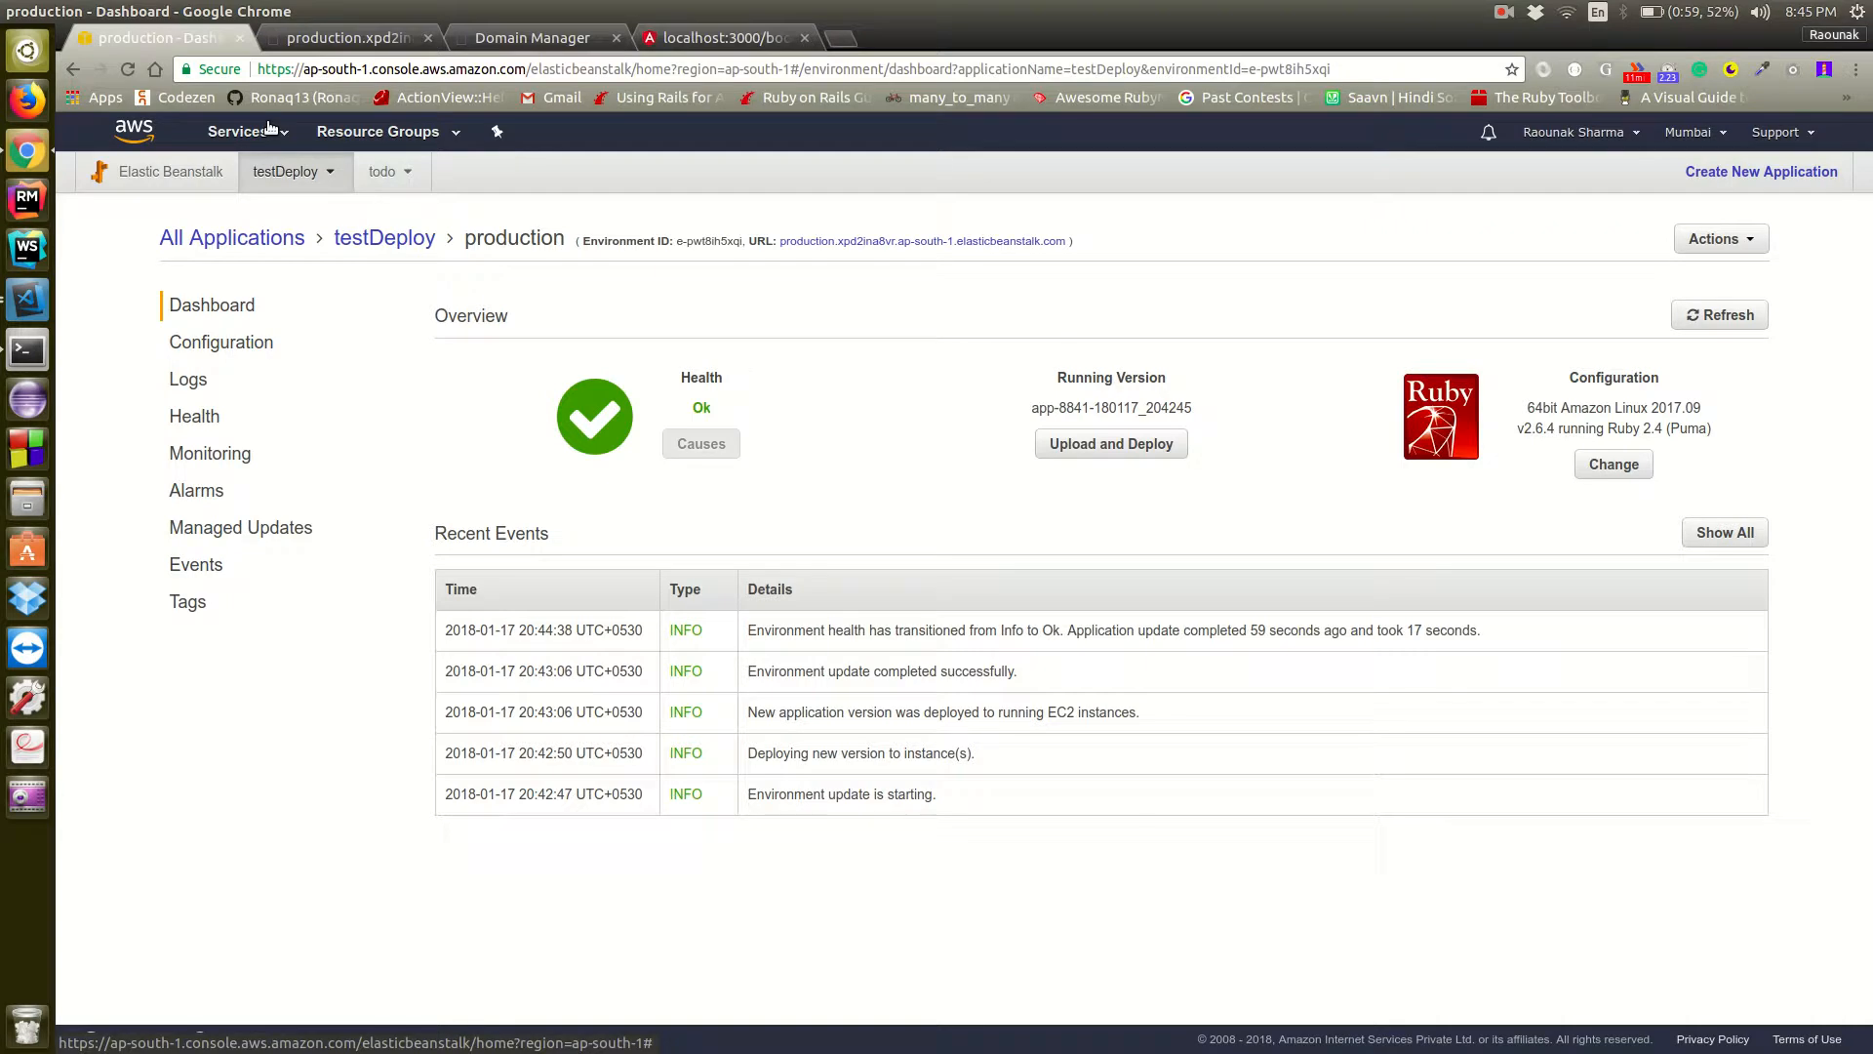
left_click(845, 240)
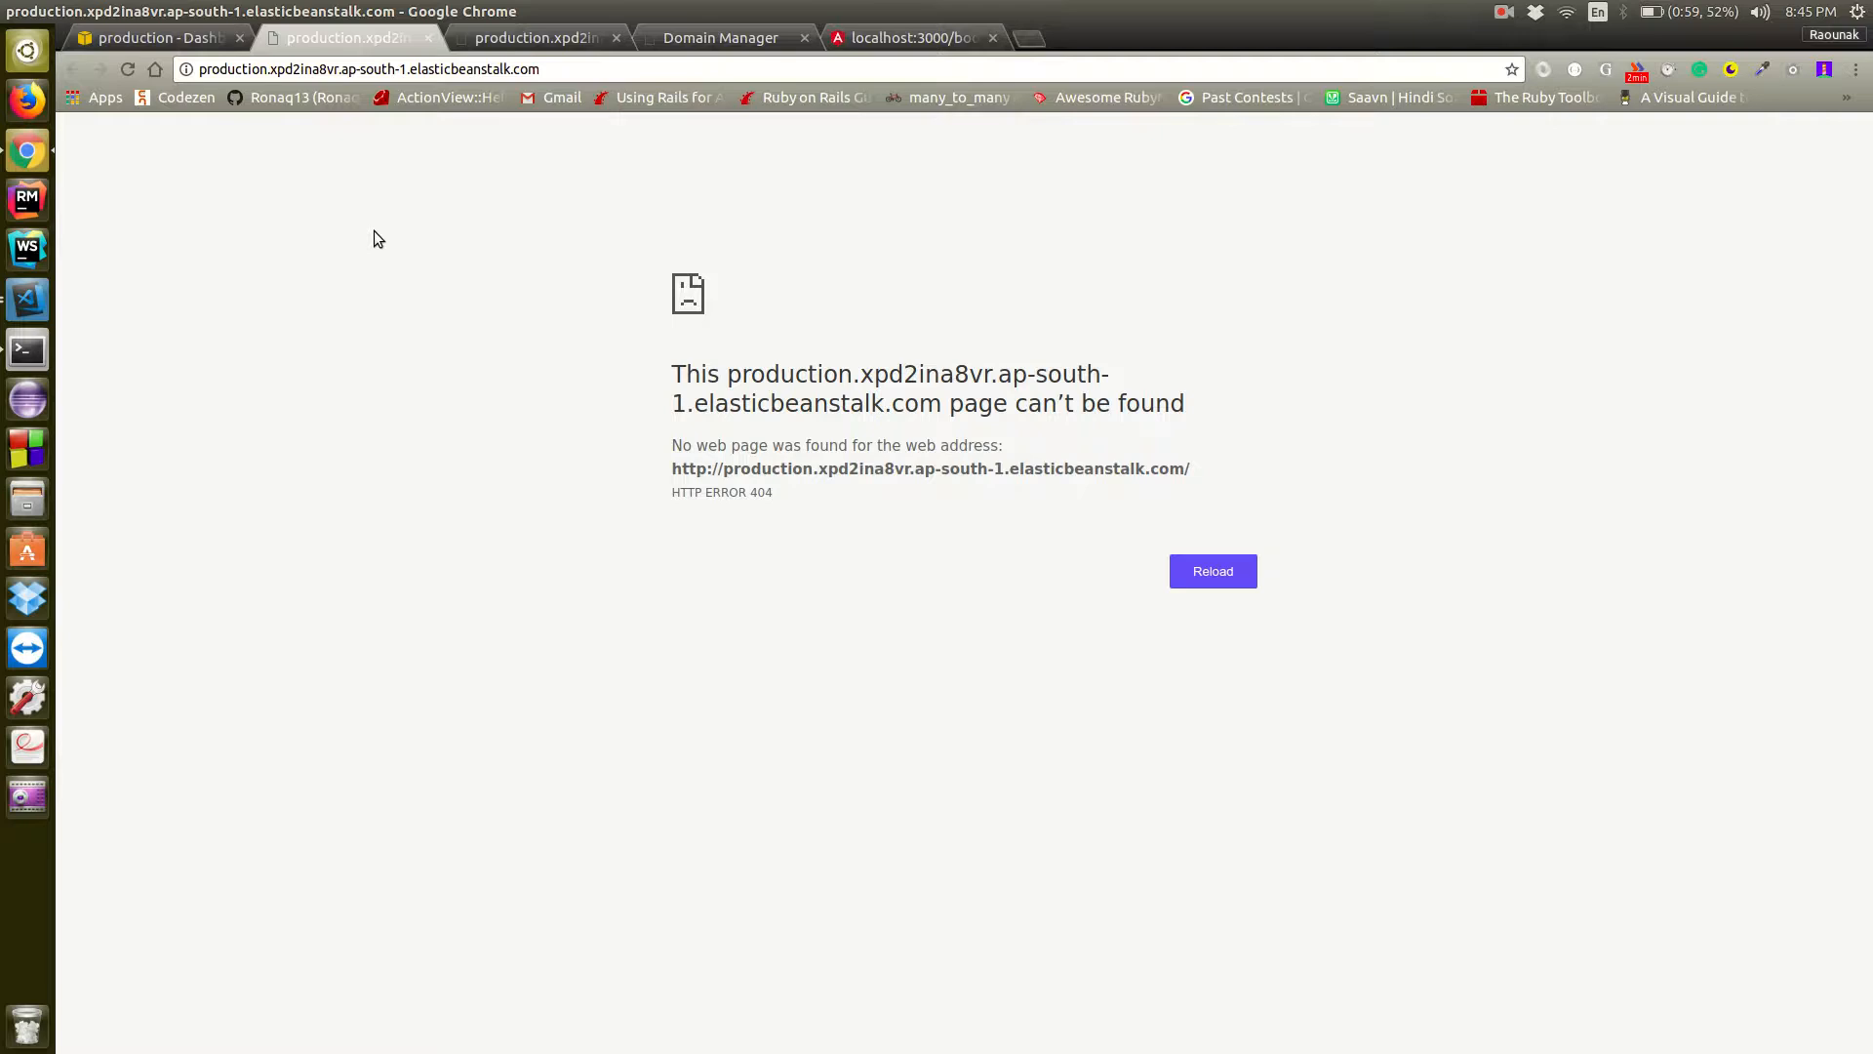
Switch to Visual Studio Code and open the project's routes.rb file
key("alt+Tab")
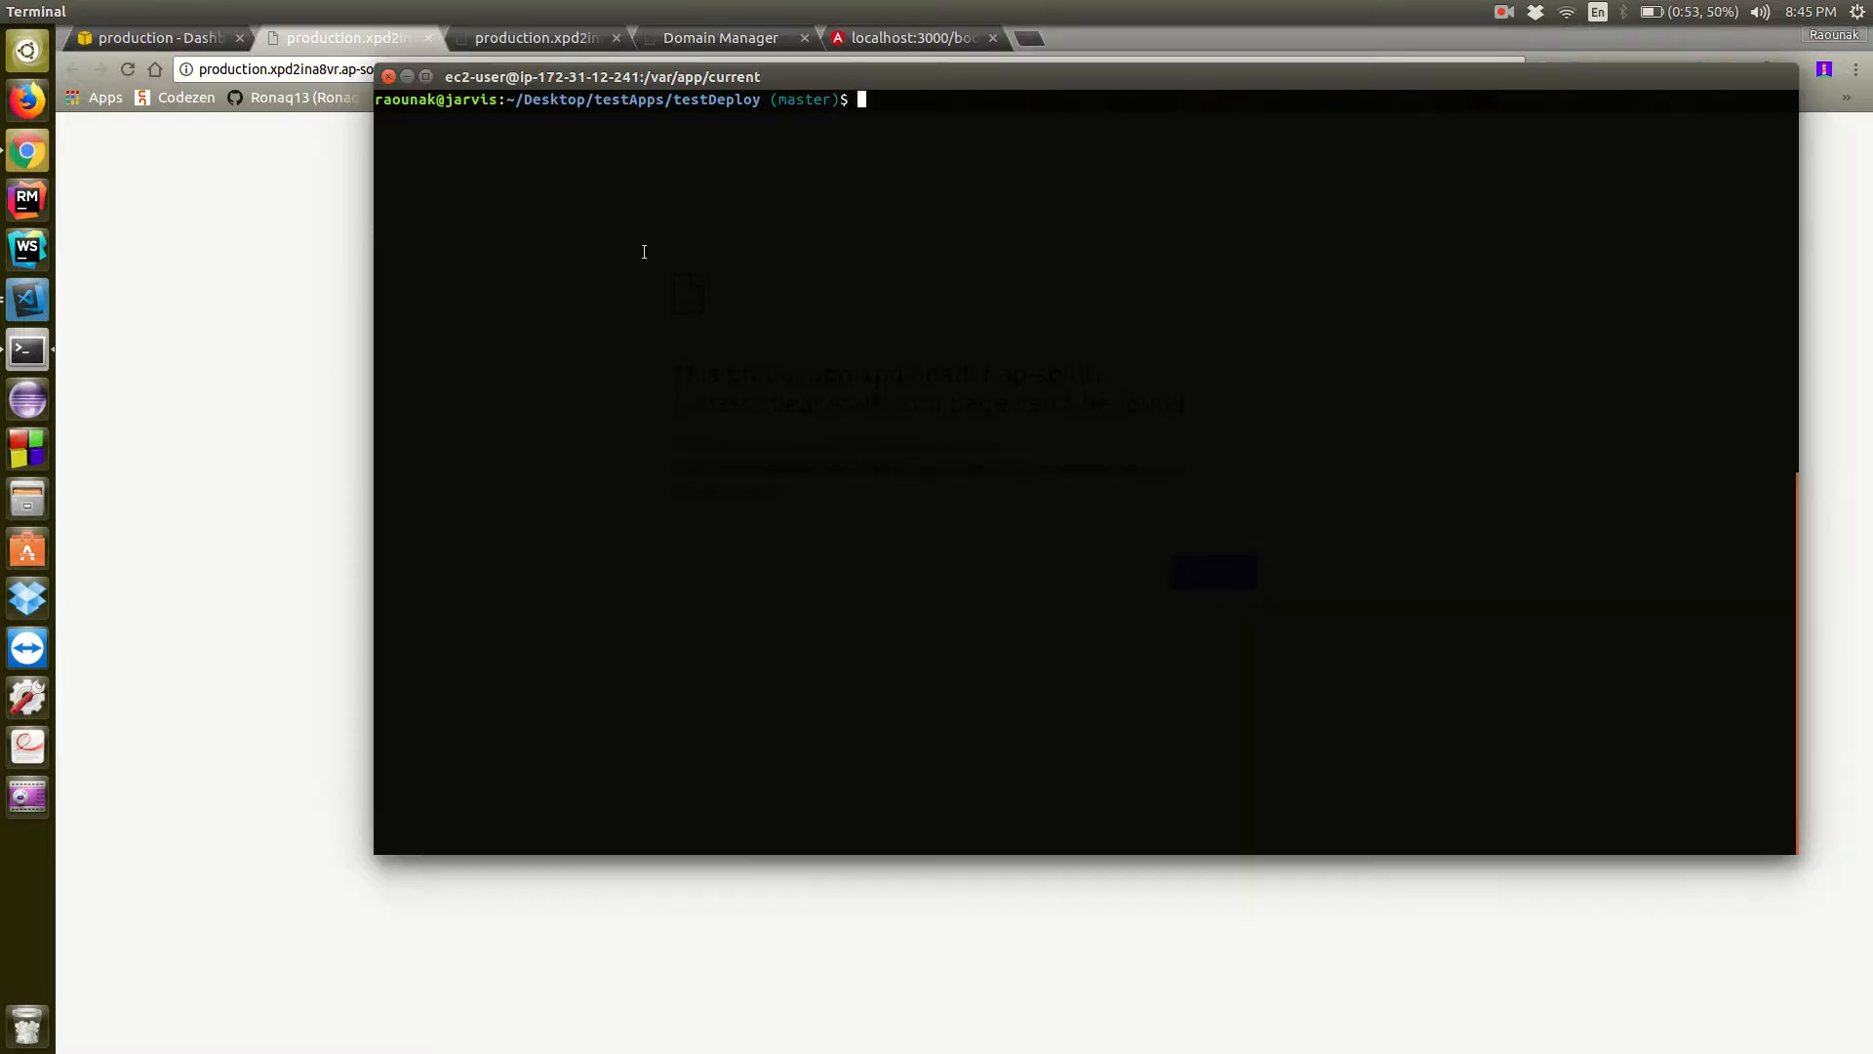
left_click(28, 300)
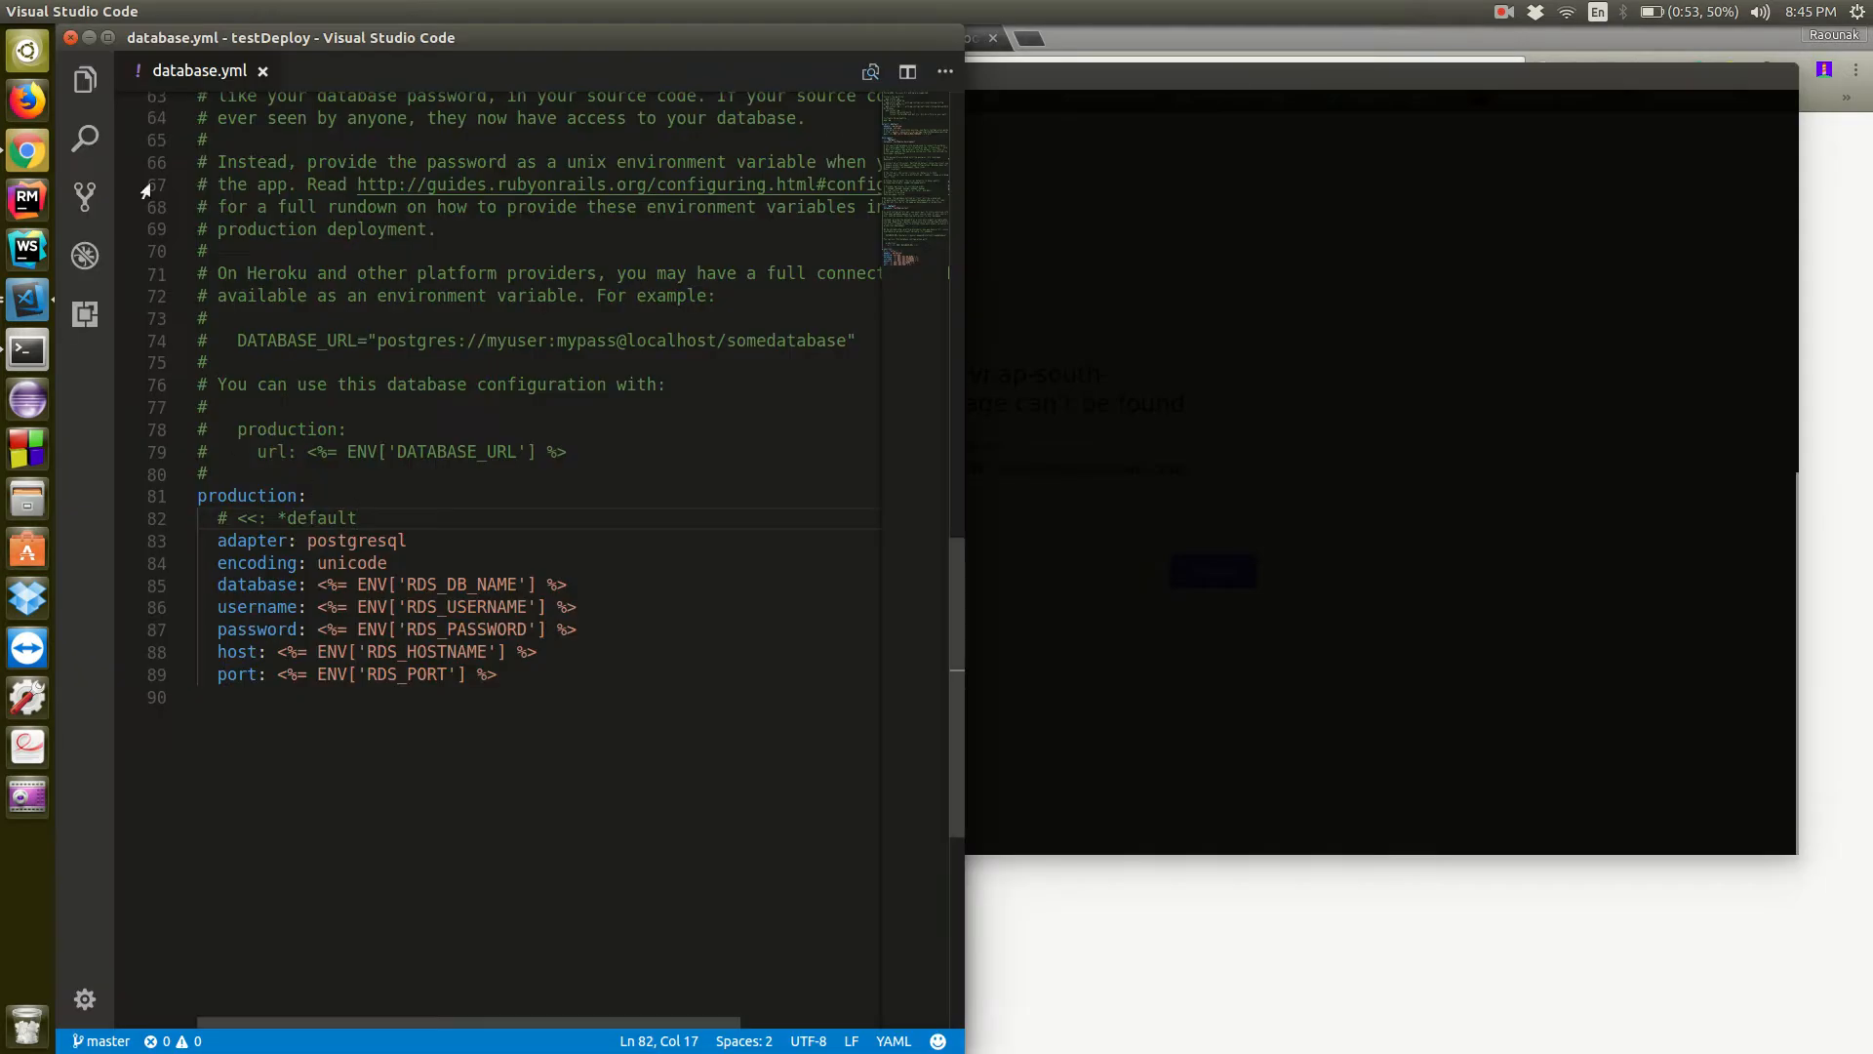
left_click(86, 80)
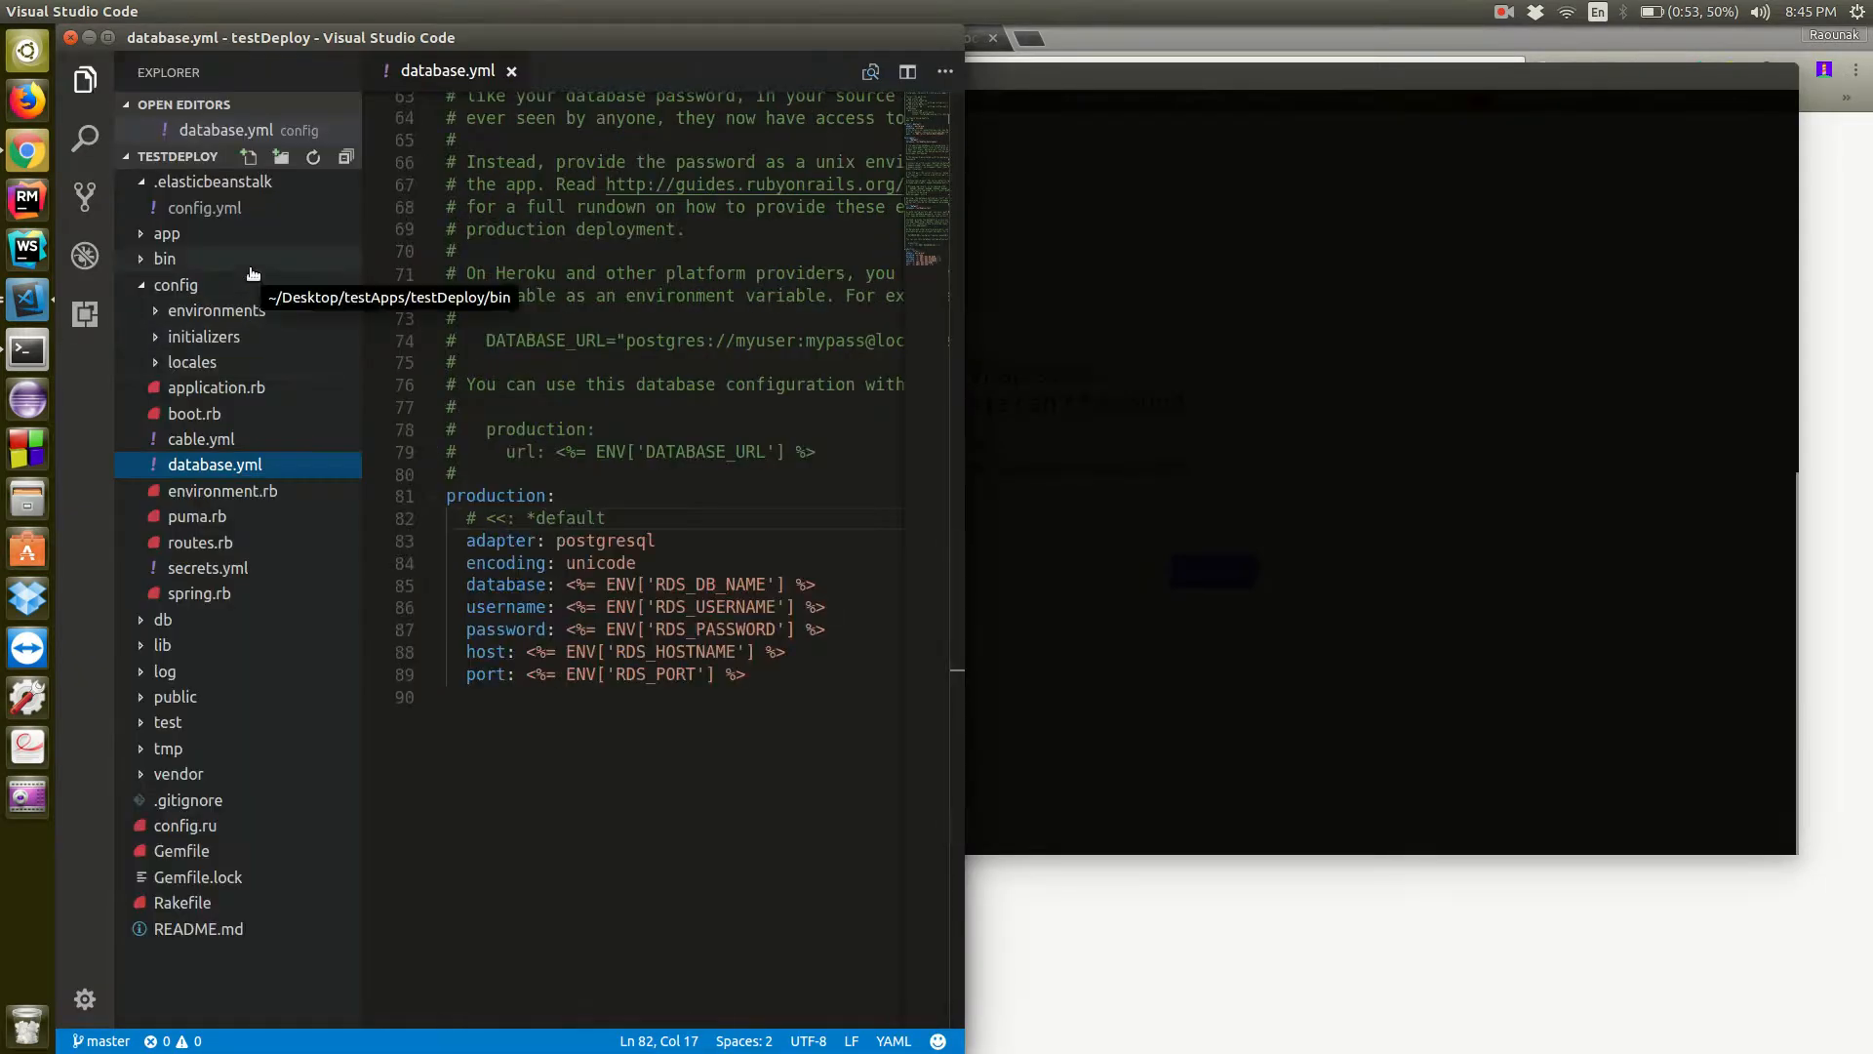
left_click(781, 494)
key("ctrl+p")
type("rou")
key("Return")
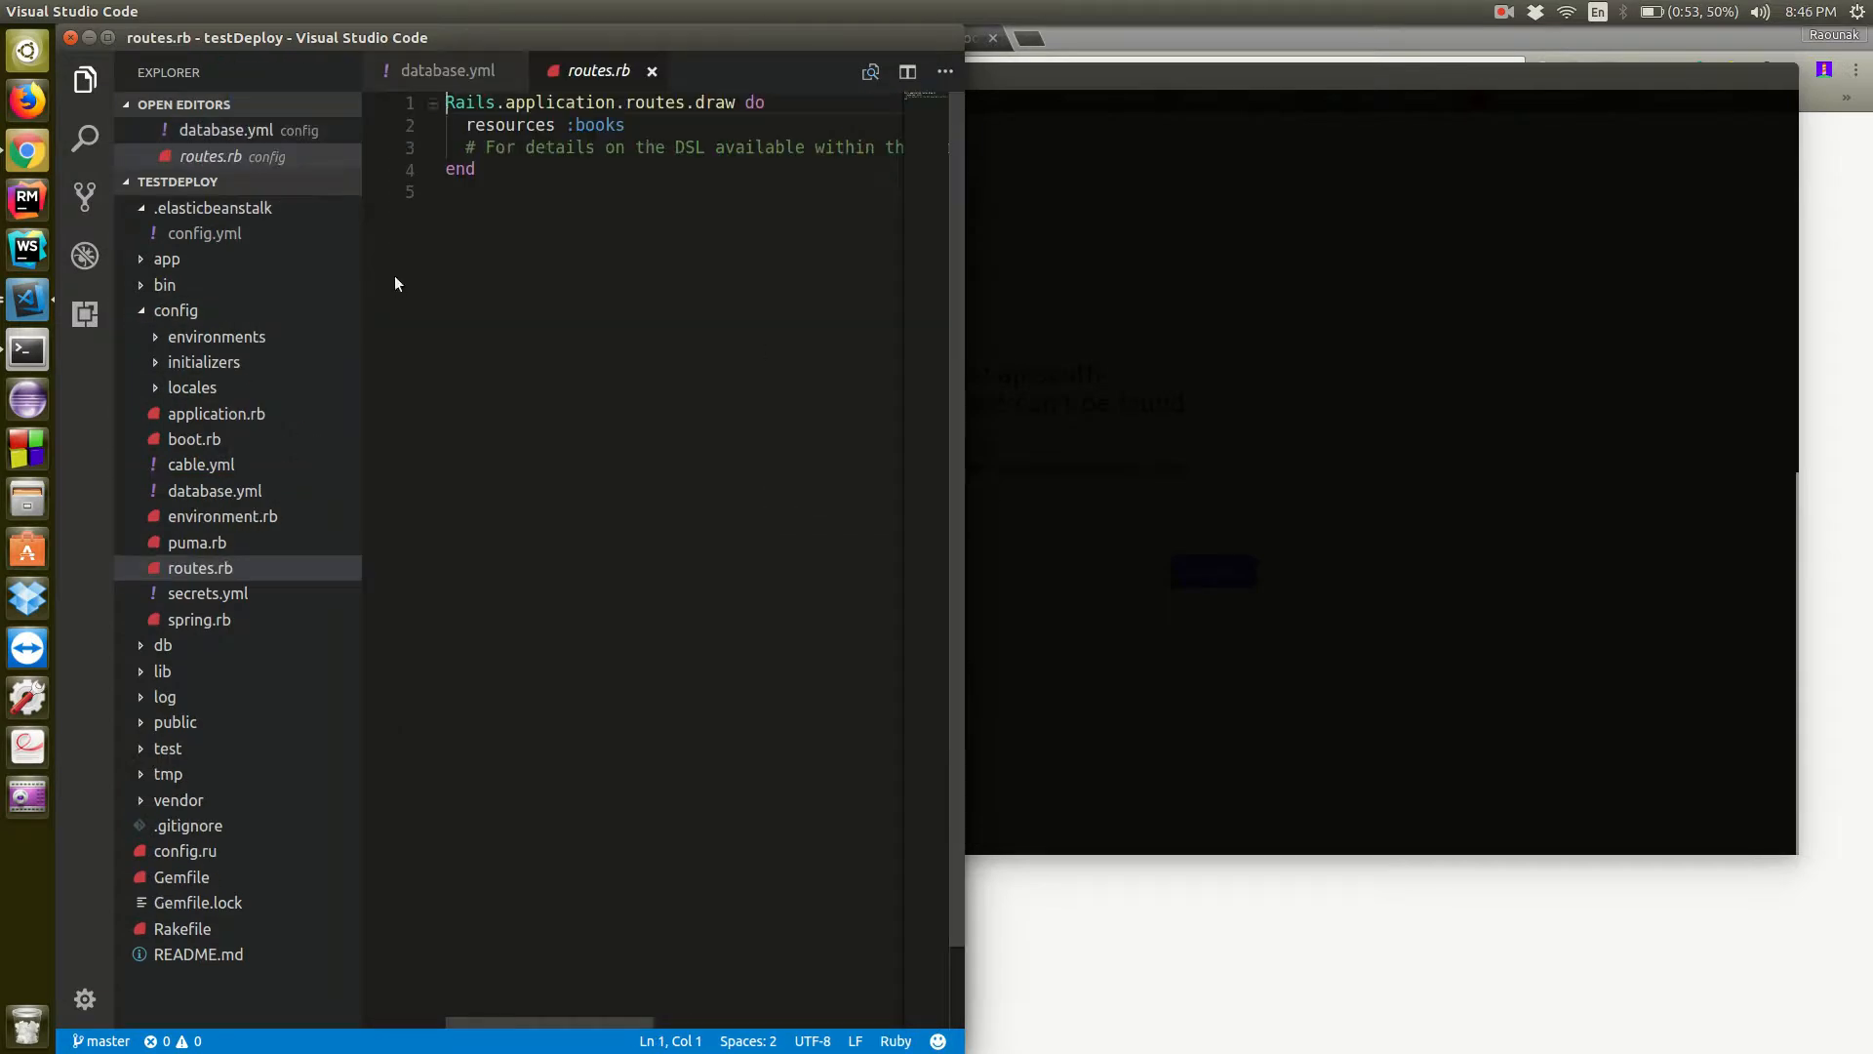
Add the line root 'books#index' above resources :books in routes.rb and save the file
left_click(86, 80)
left_click(567, 101)
key("Return")
type("roote")
key("Escape")
key("BackSpace")
key("BackSpace")
type("t 'books")
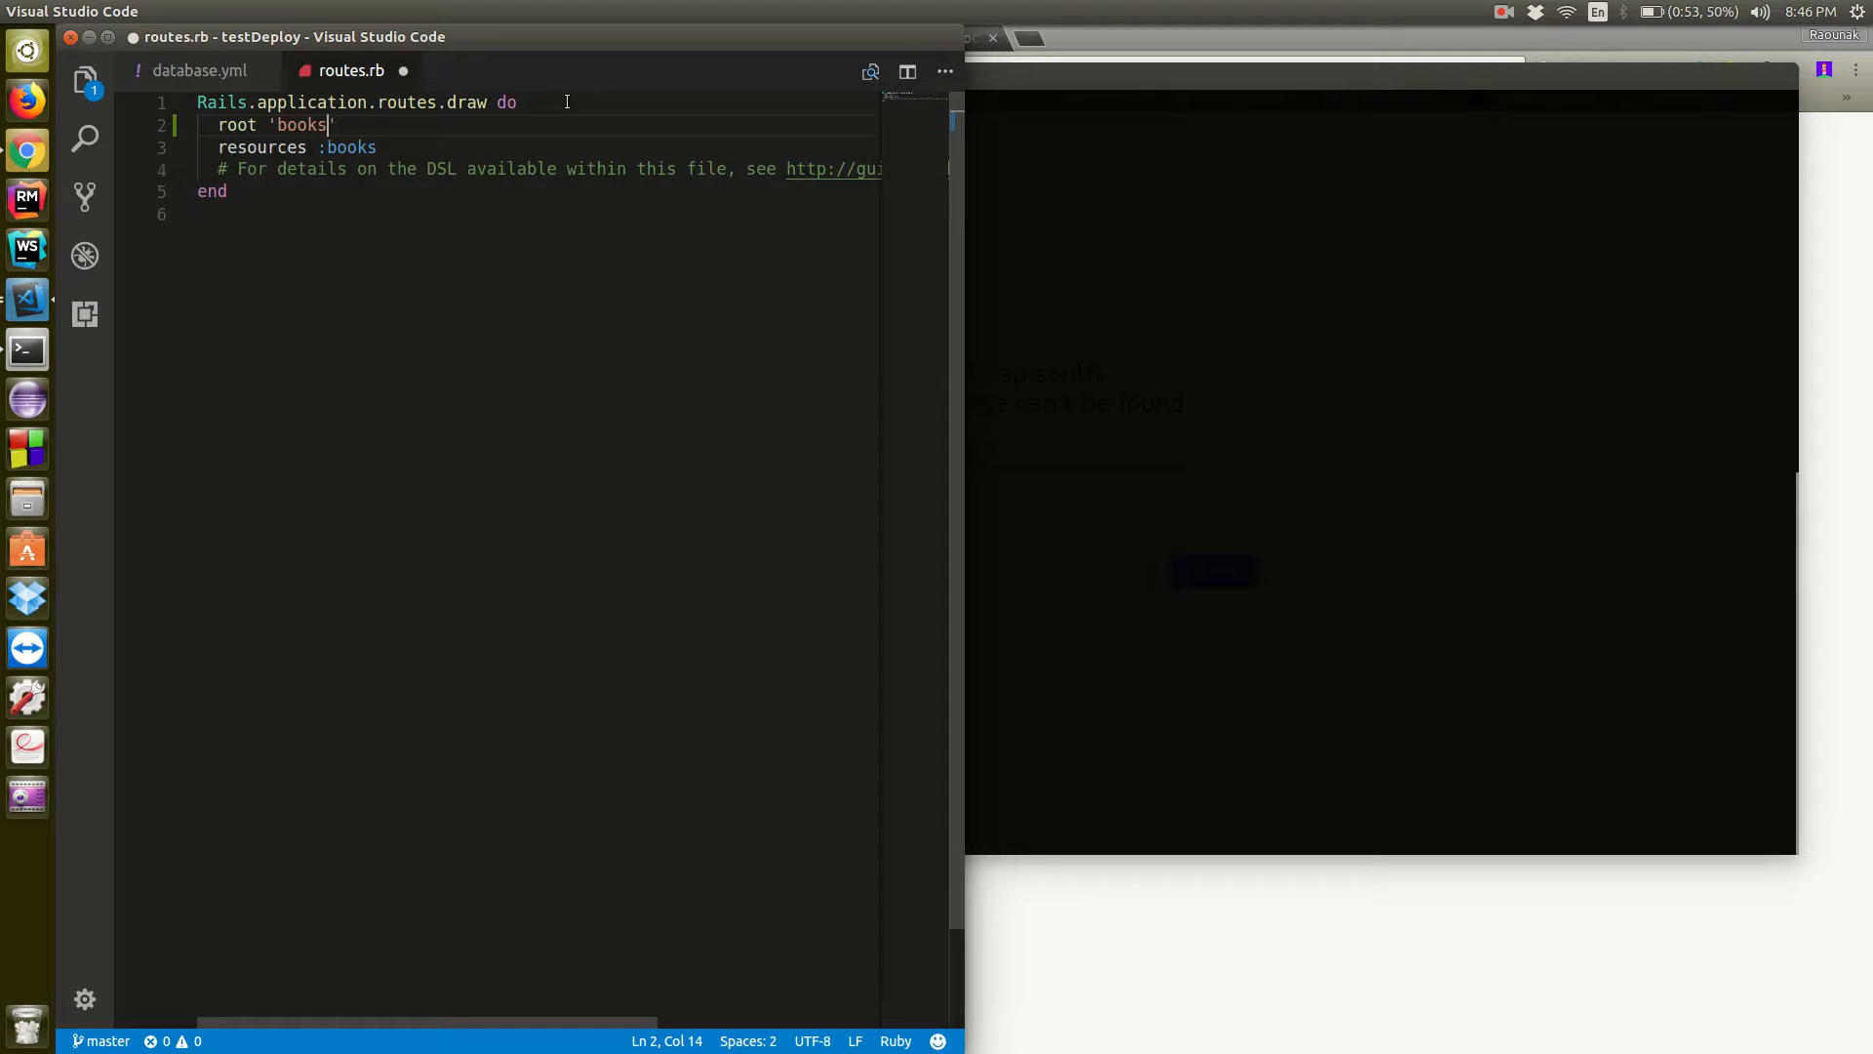
type("$")
type("#")
type("index")
key("ctrl+s")
left_click(540, 420)
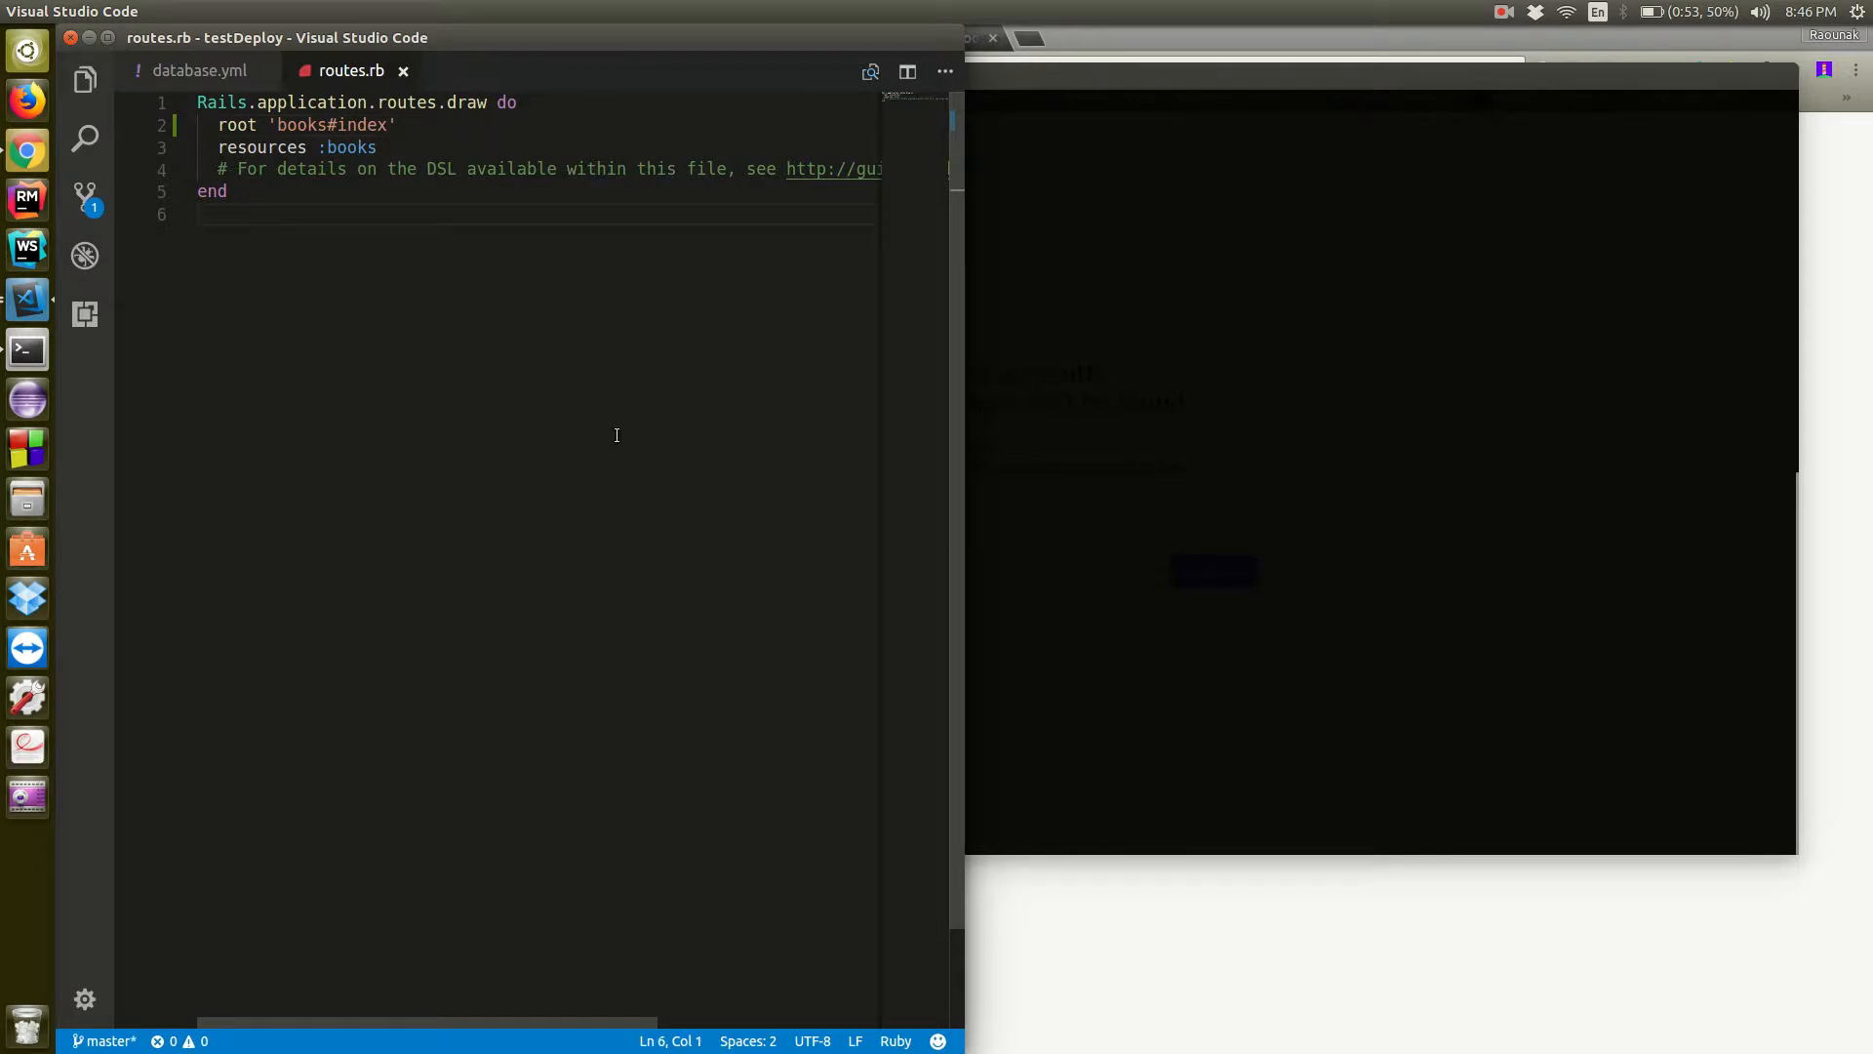
Start the local Rails server with "rails s" in the editor's integrated terminal
key("ctrl+grave")
type("rails s")
key("Return")
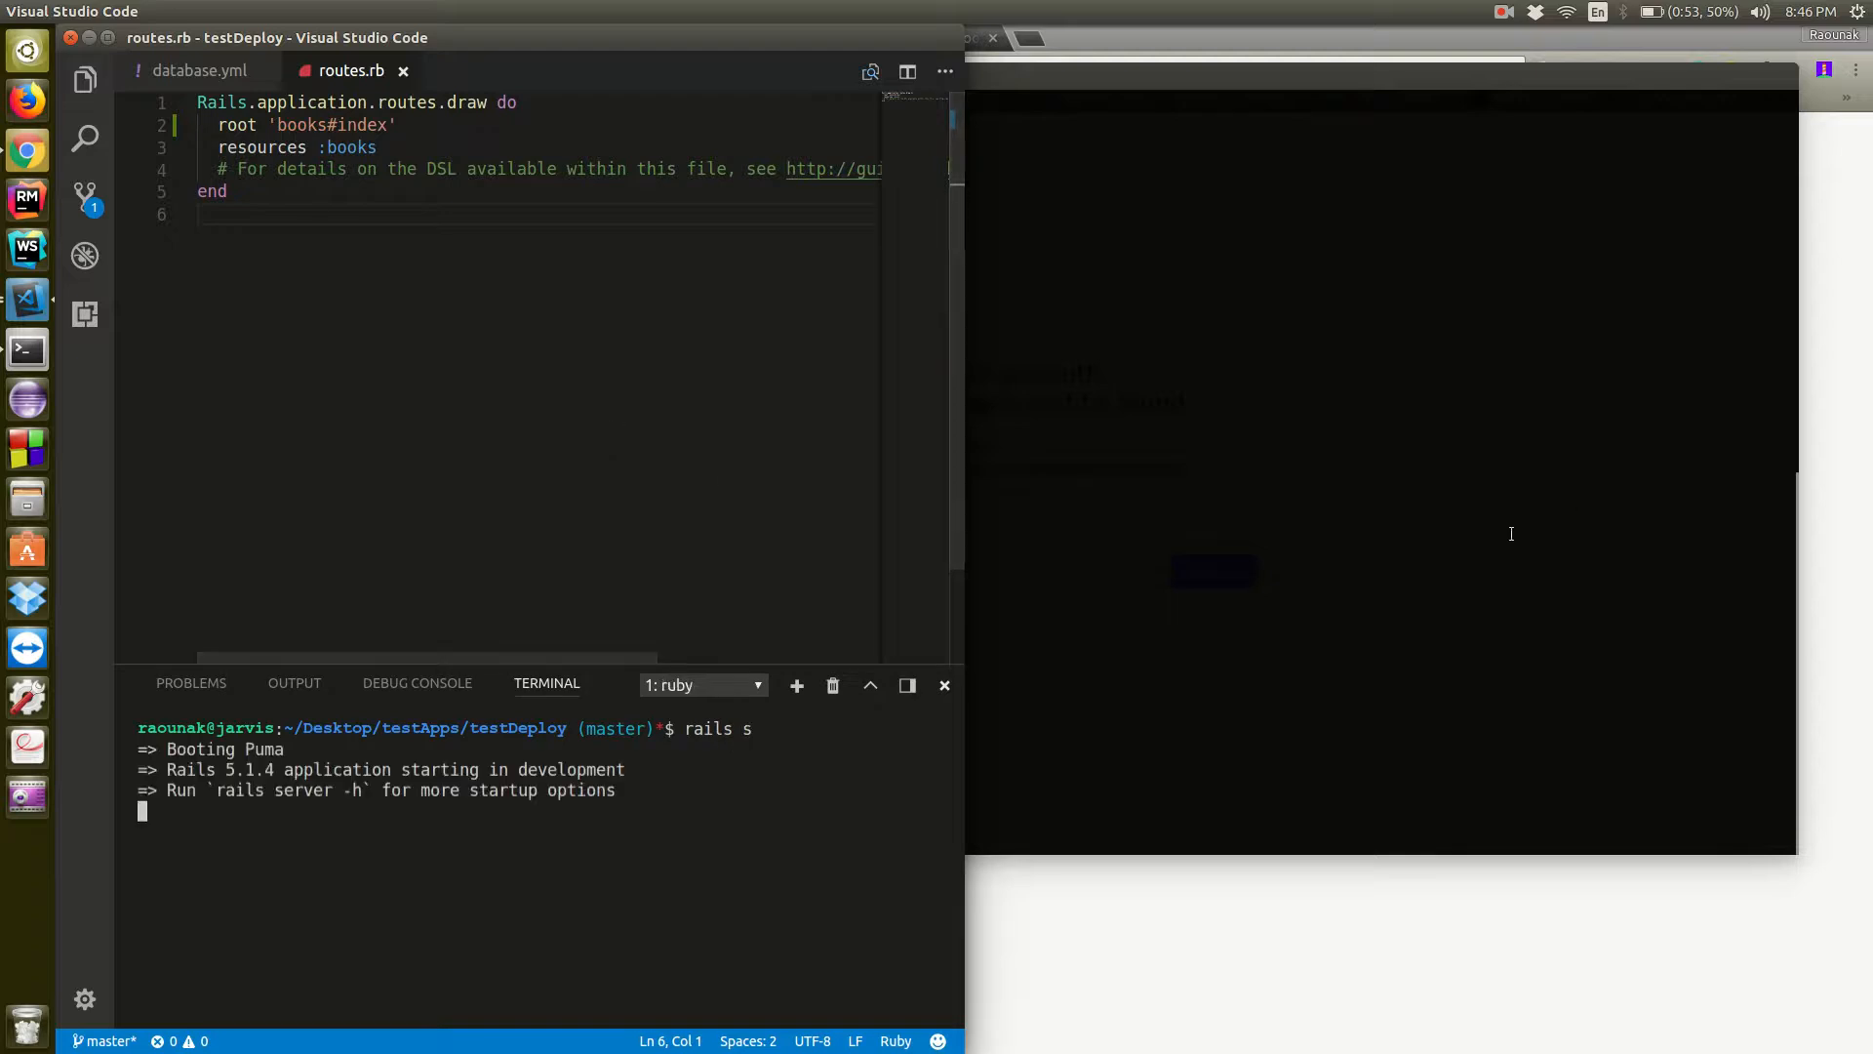
Switch to Chrome and load localhost:3000 in a new tab to check the root route
left_click(1508, 540)
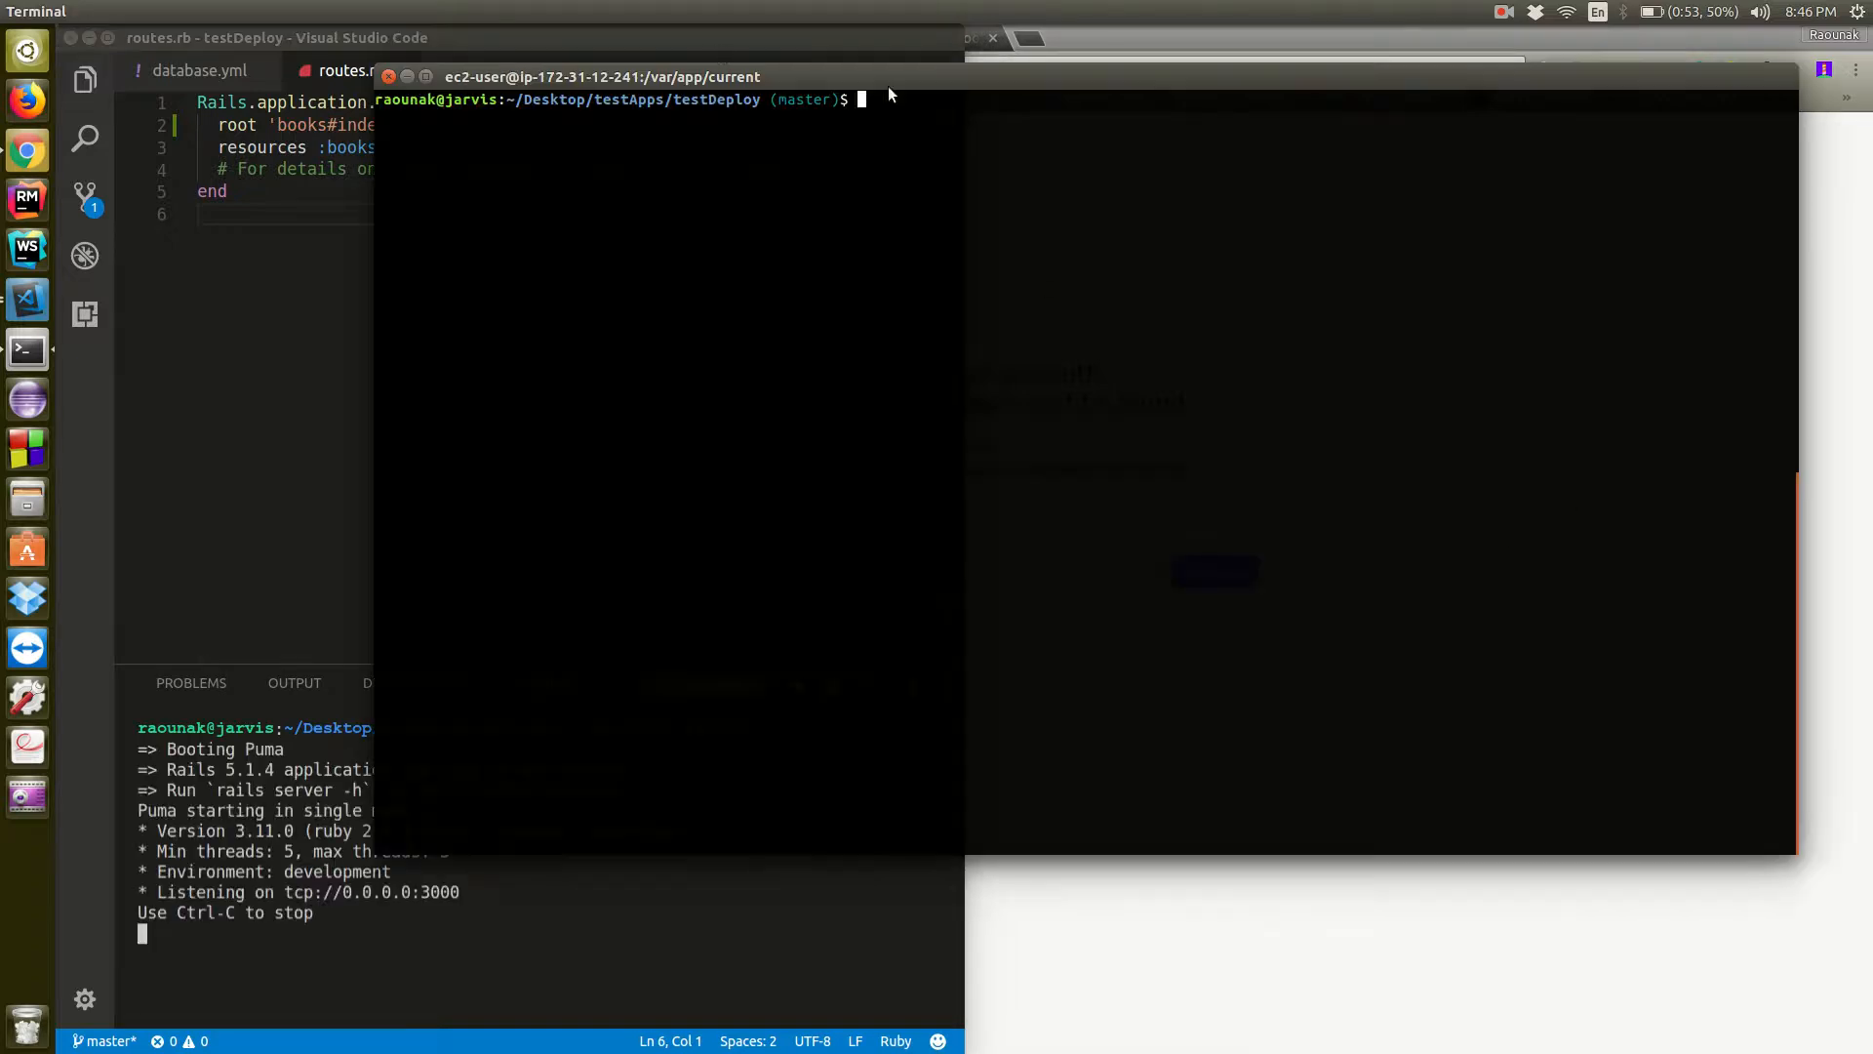
left_click(1077, 41)
left_click(1030, 38)
type("localhost:3000")
key("Return")
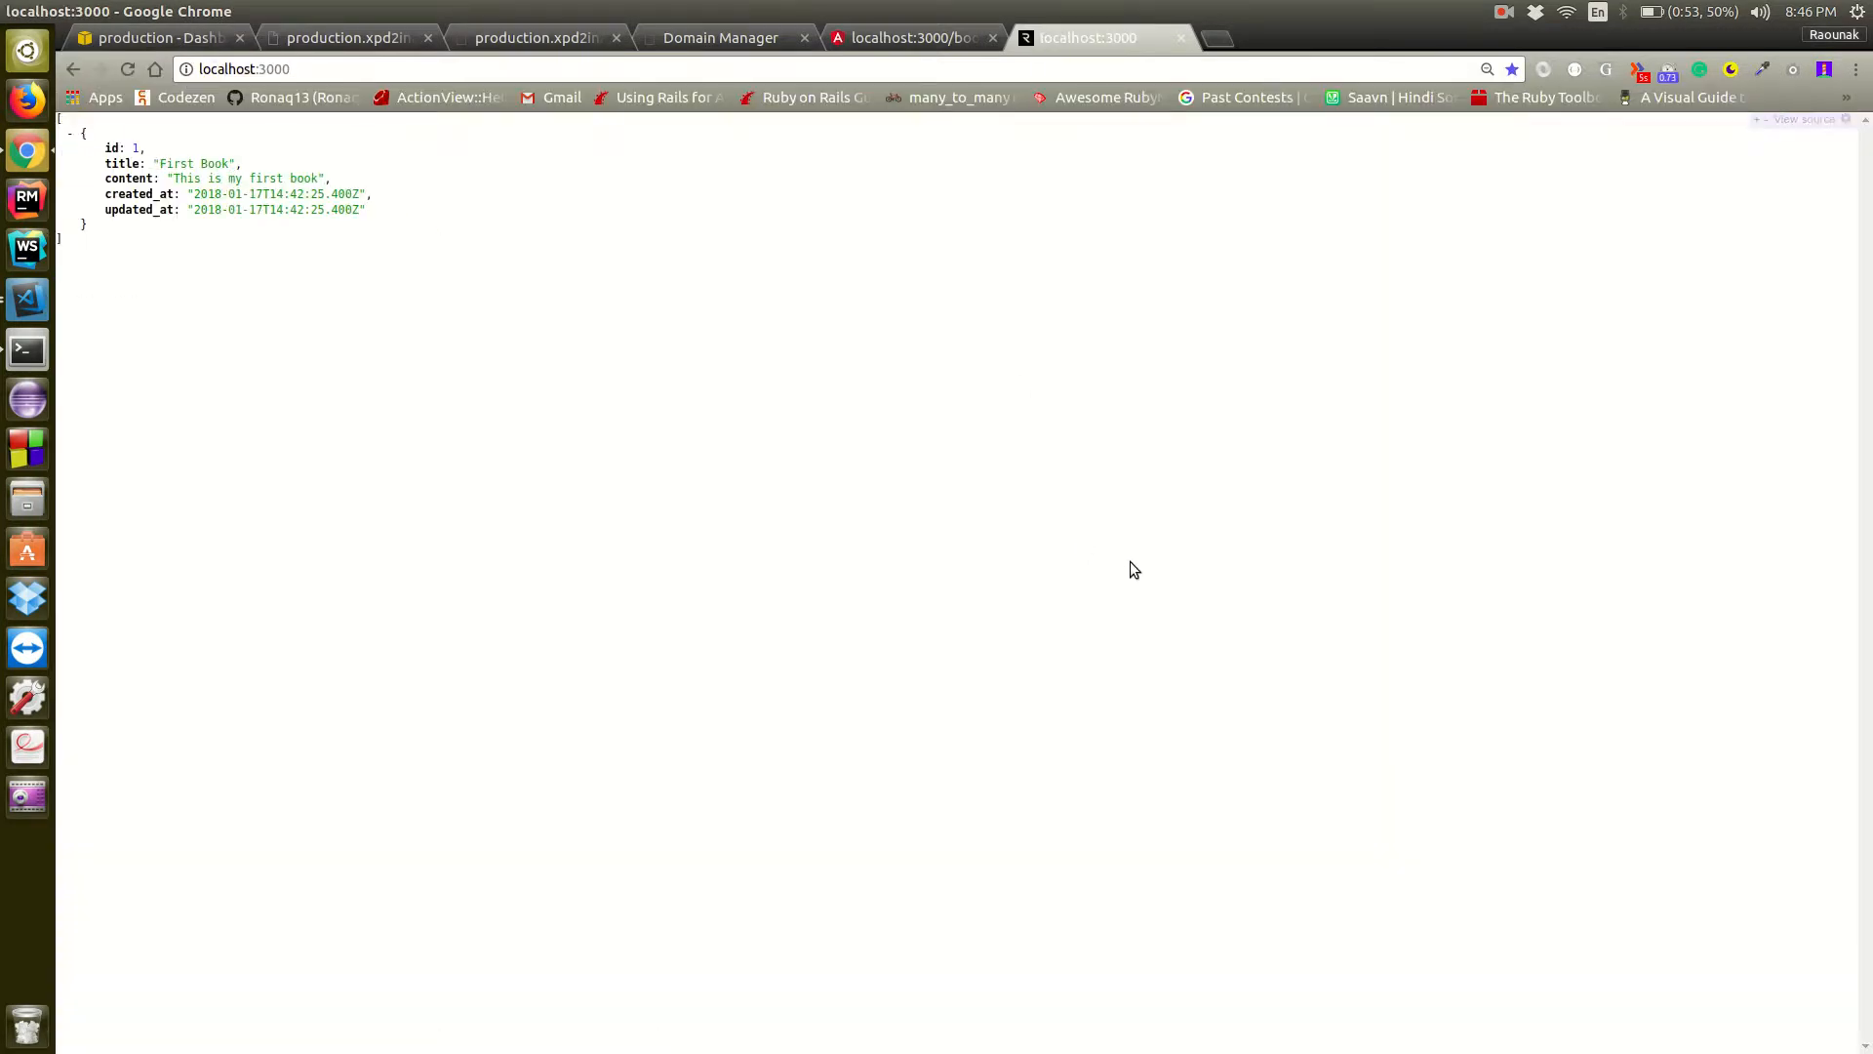
Switch to the terminal and review the uncommitted changes with "git diff"
key("alt+Tab")
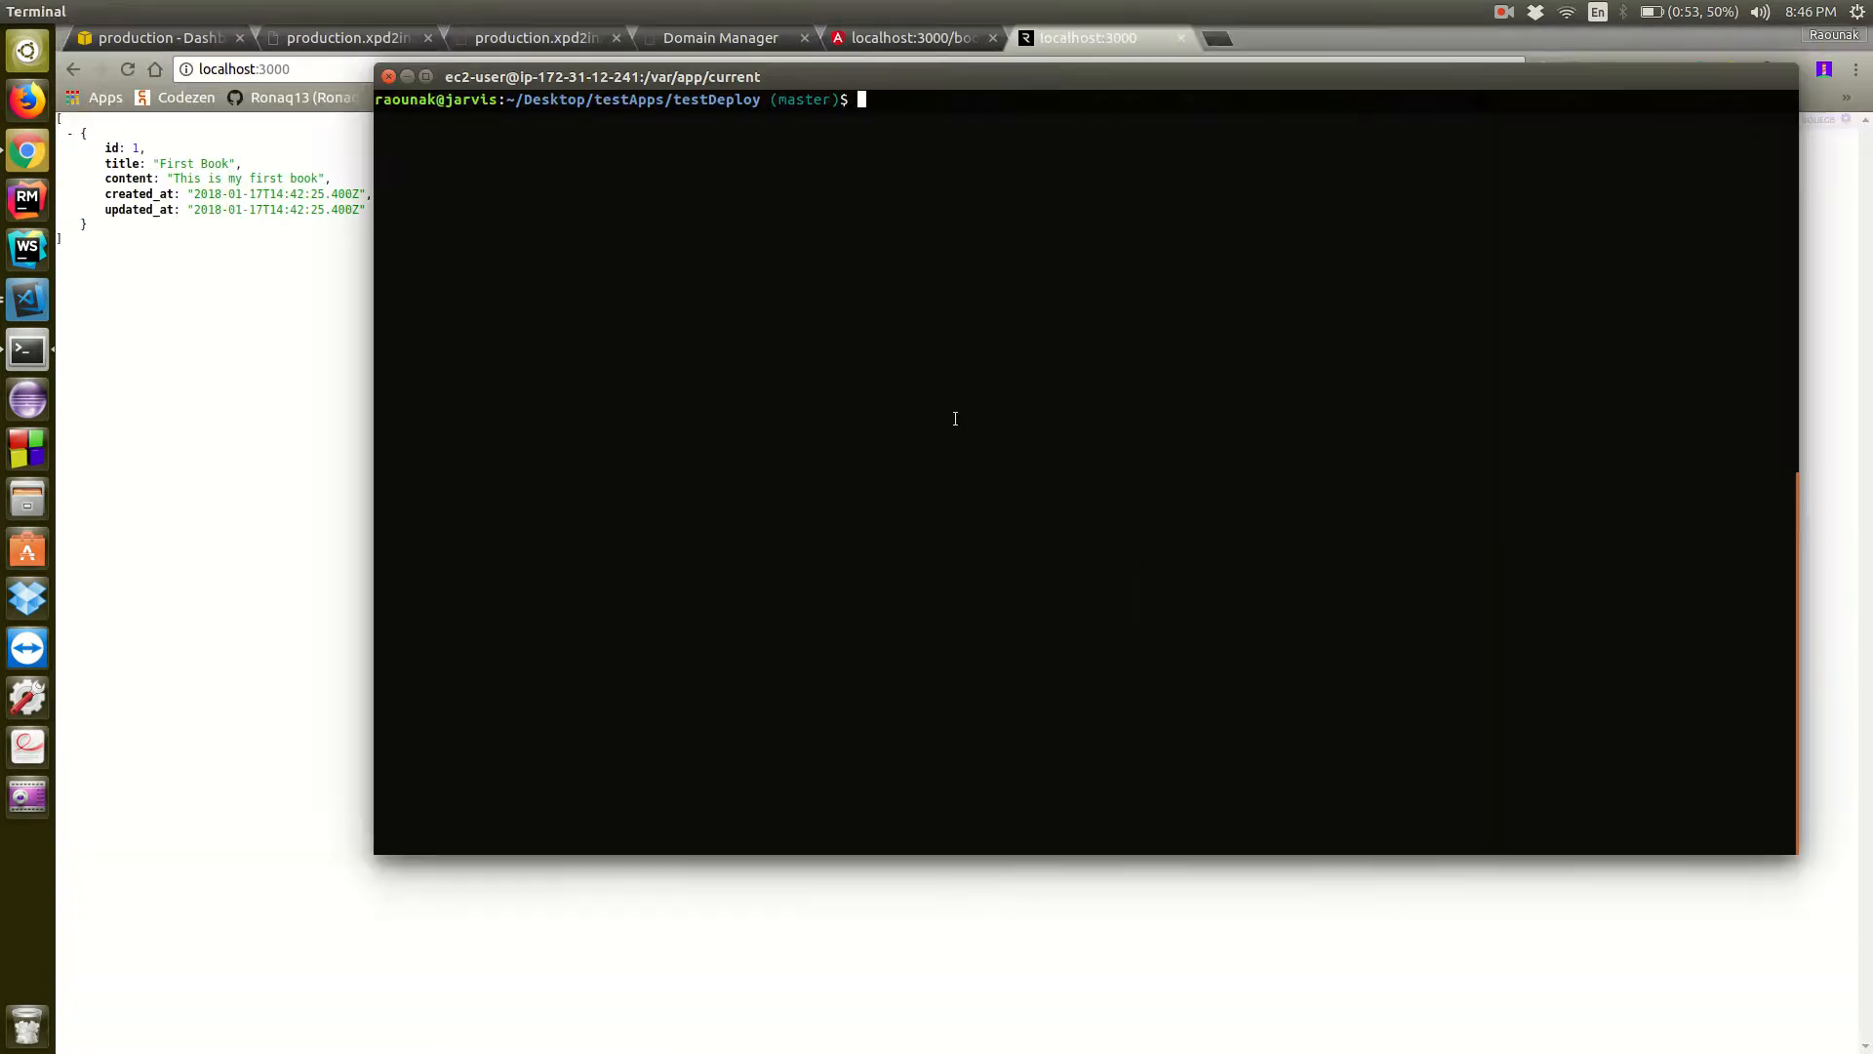
type("git diff")
key("Return")
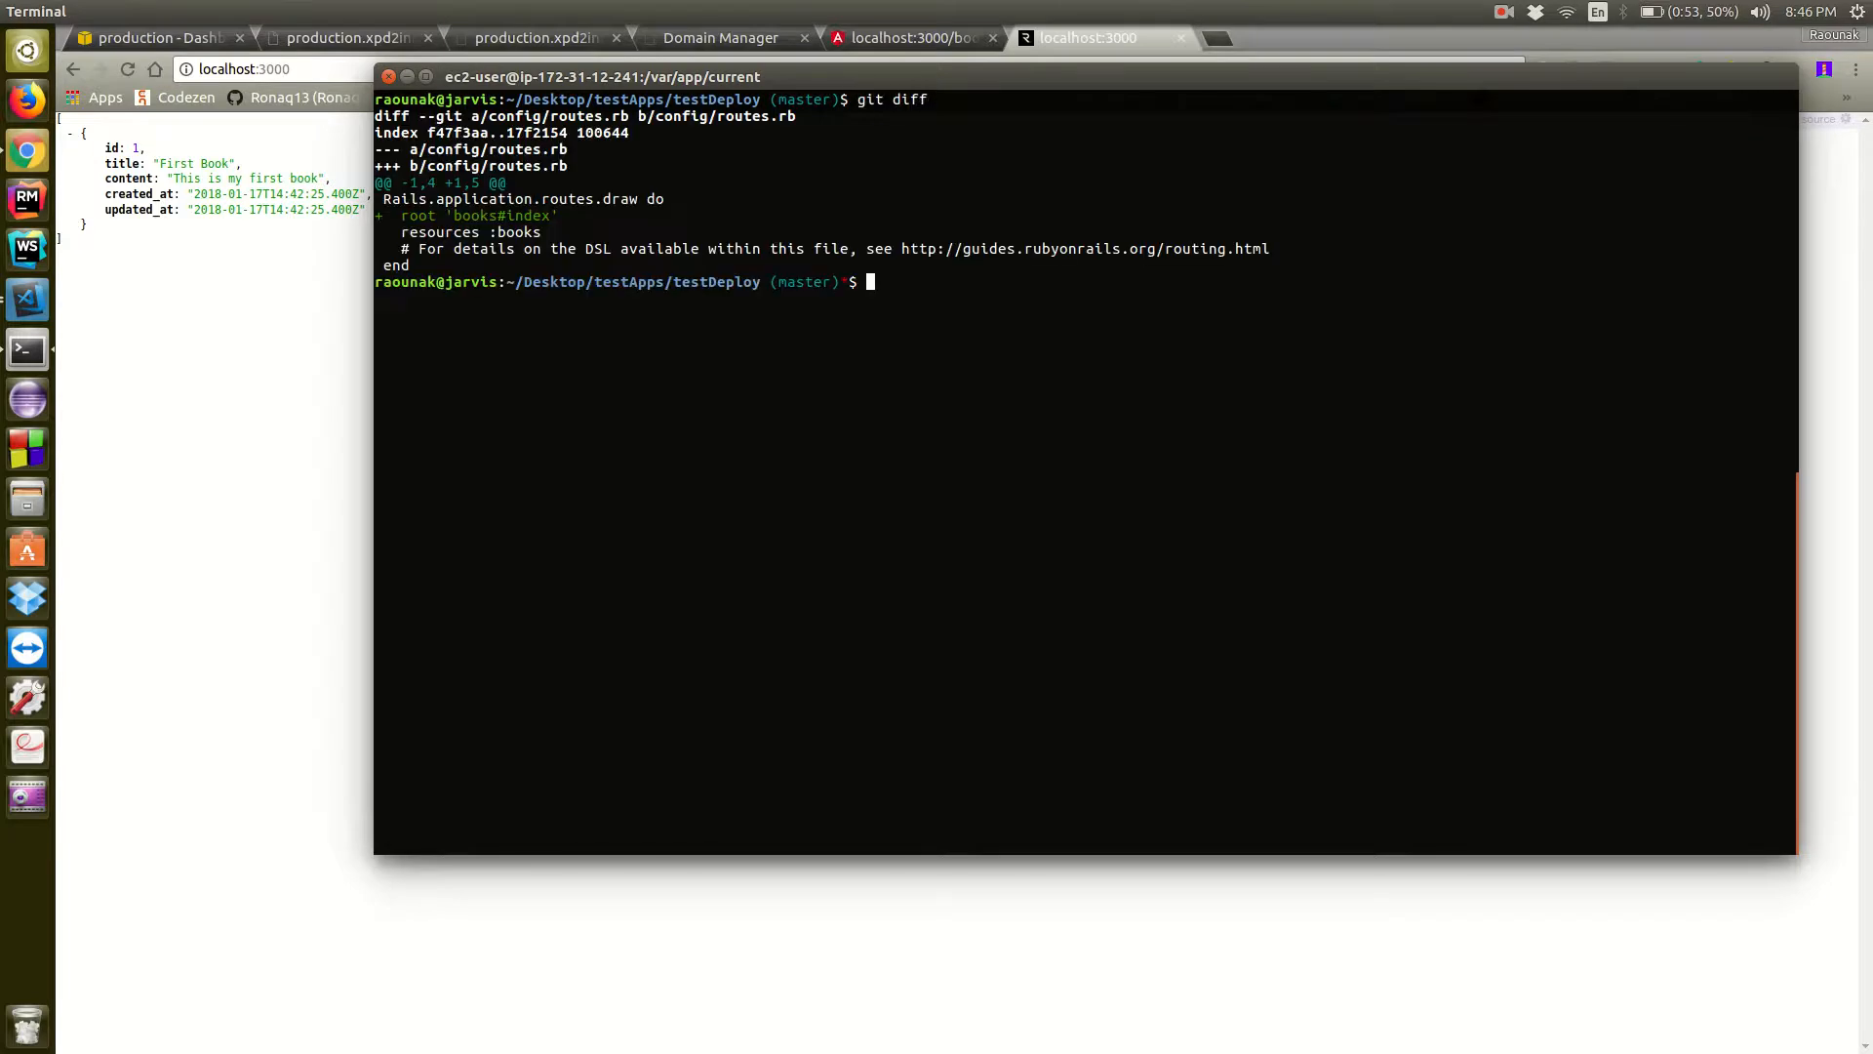
Stage all changes and commit them with the message "root route added", and clear the terminal
type("git add . && git commit -m\"\"")
key("Left")
type("root route")
type(" added")
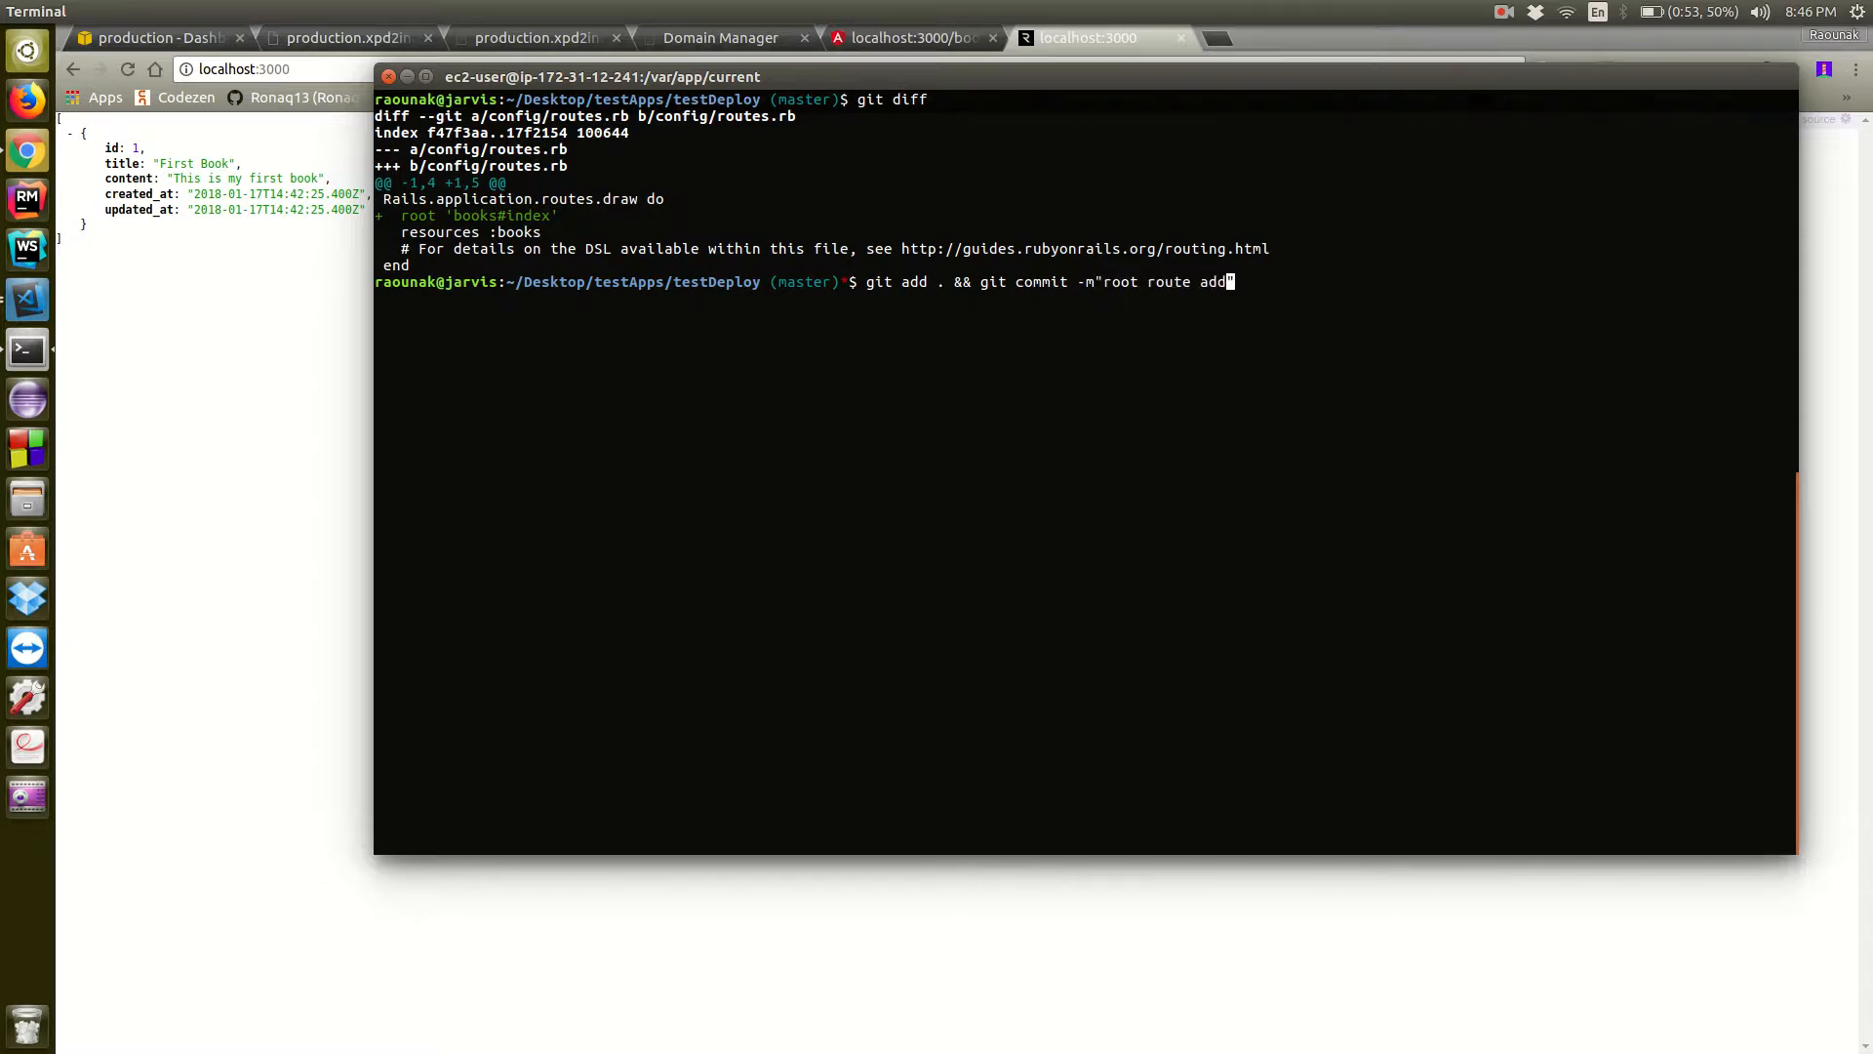
key("Return")
type("clear")
key("Return")
Deploy the committed version to the production environment with "eb deploy production"
type("eb deplouy")
key("BackSpace")
key("BackSpace")
key("BackSpace")
type("oy ")
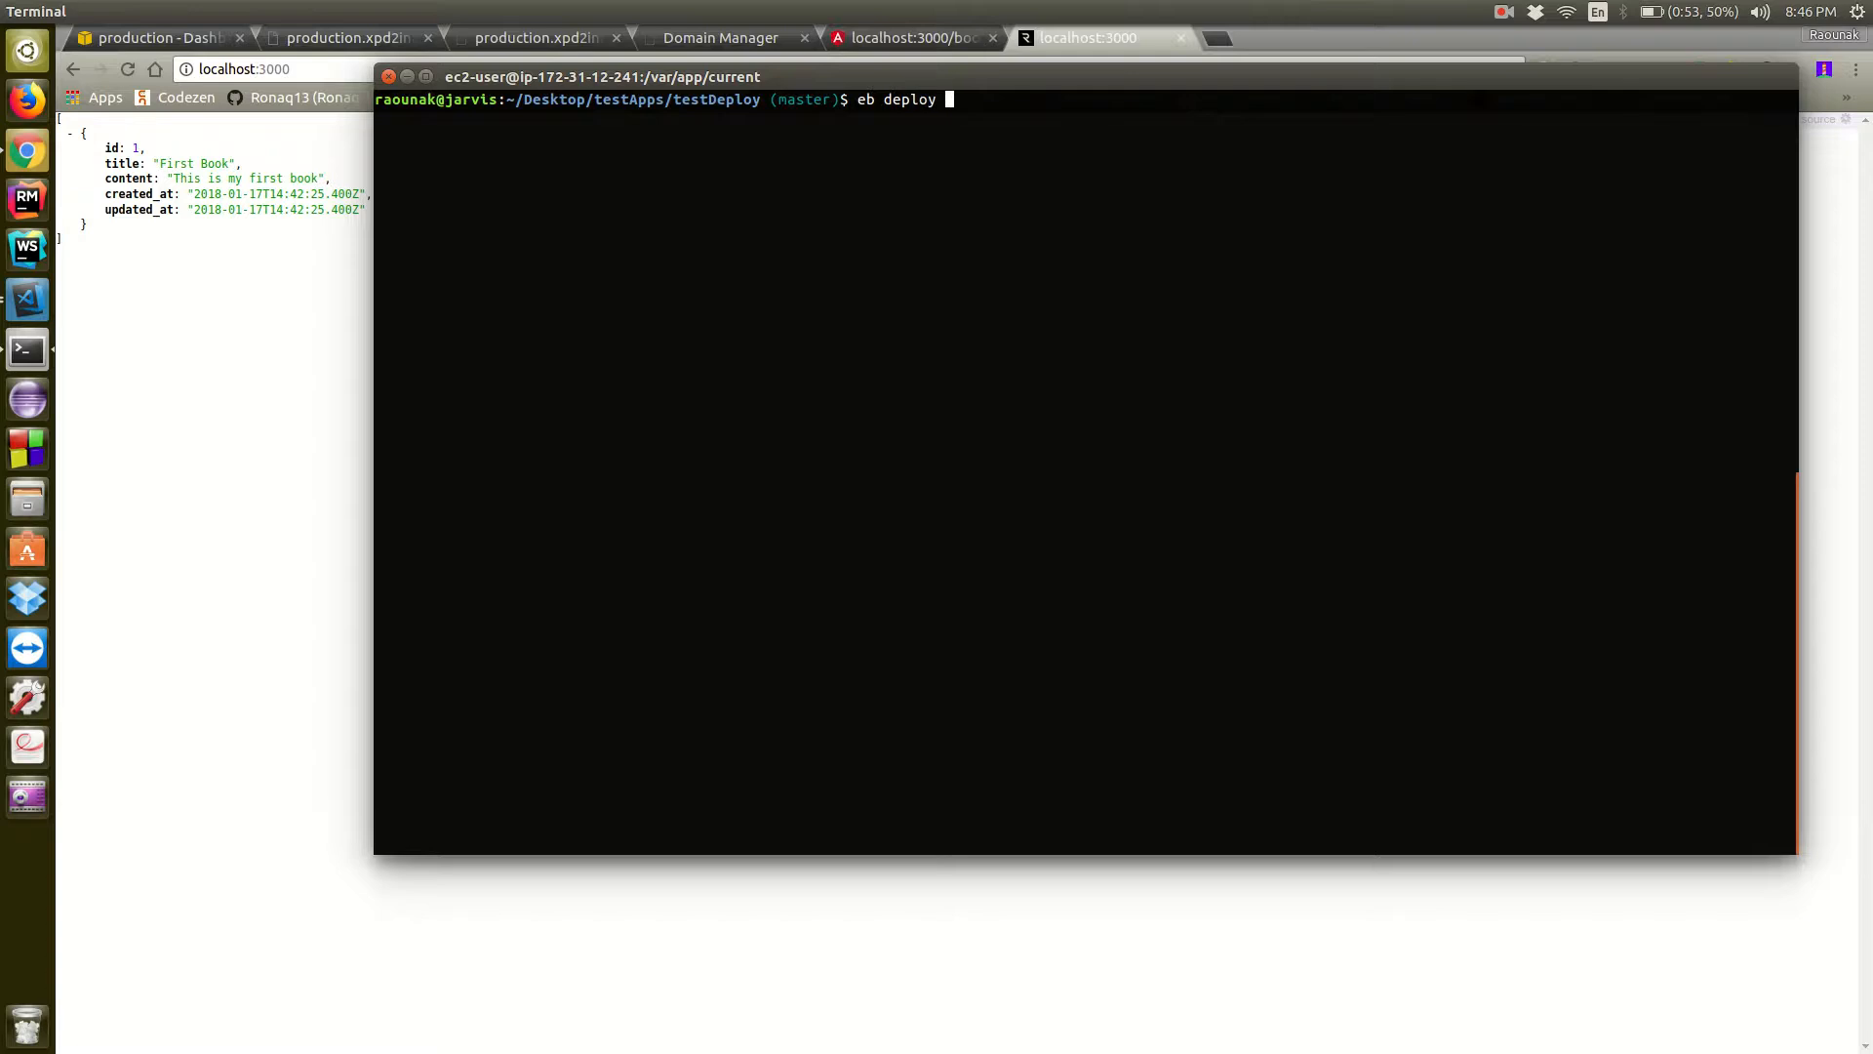
type("production")
key("Return")
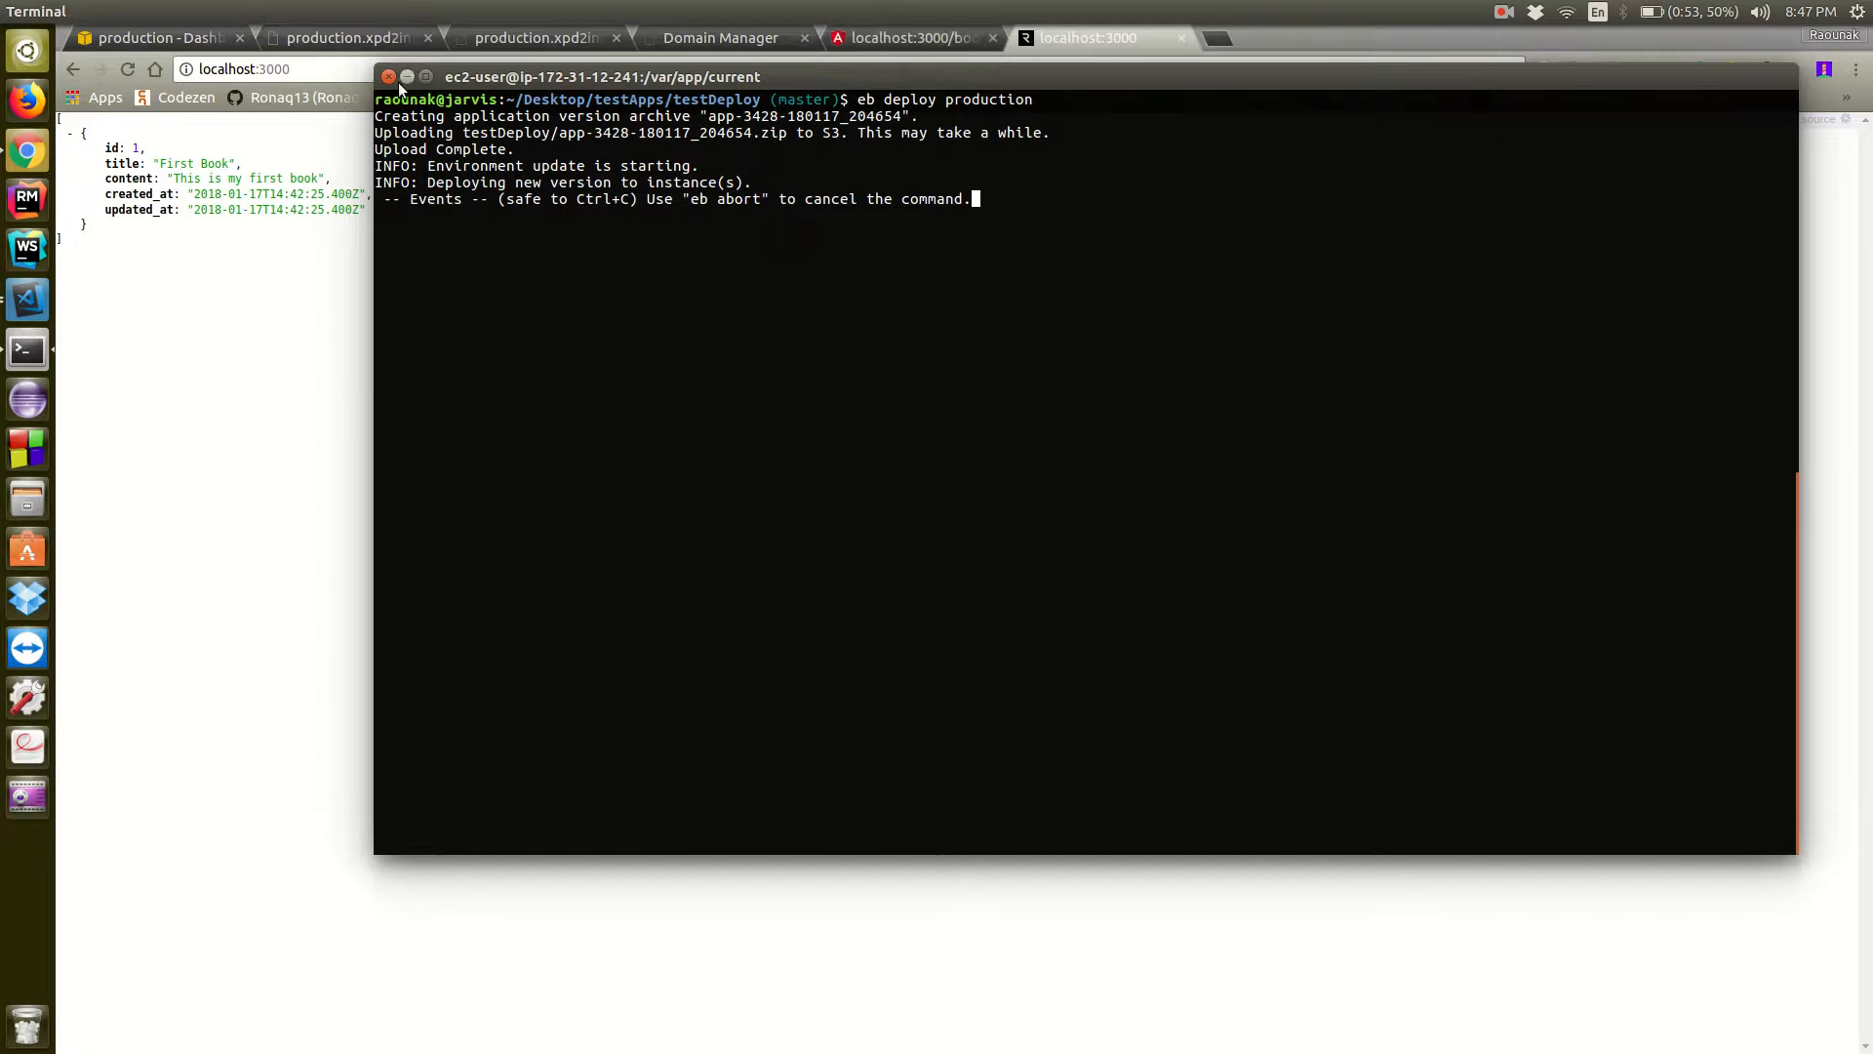
Switch to the AWS console in Chrome and open Certificate Manager through a service search for "cer"
left_click(407, 78)
left_click(189, 46)
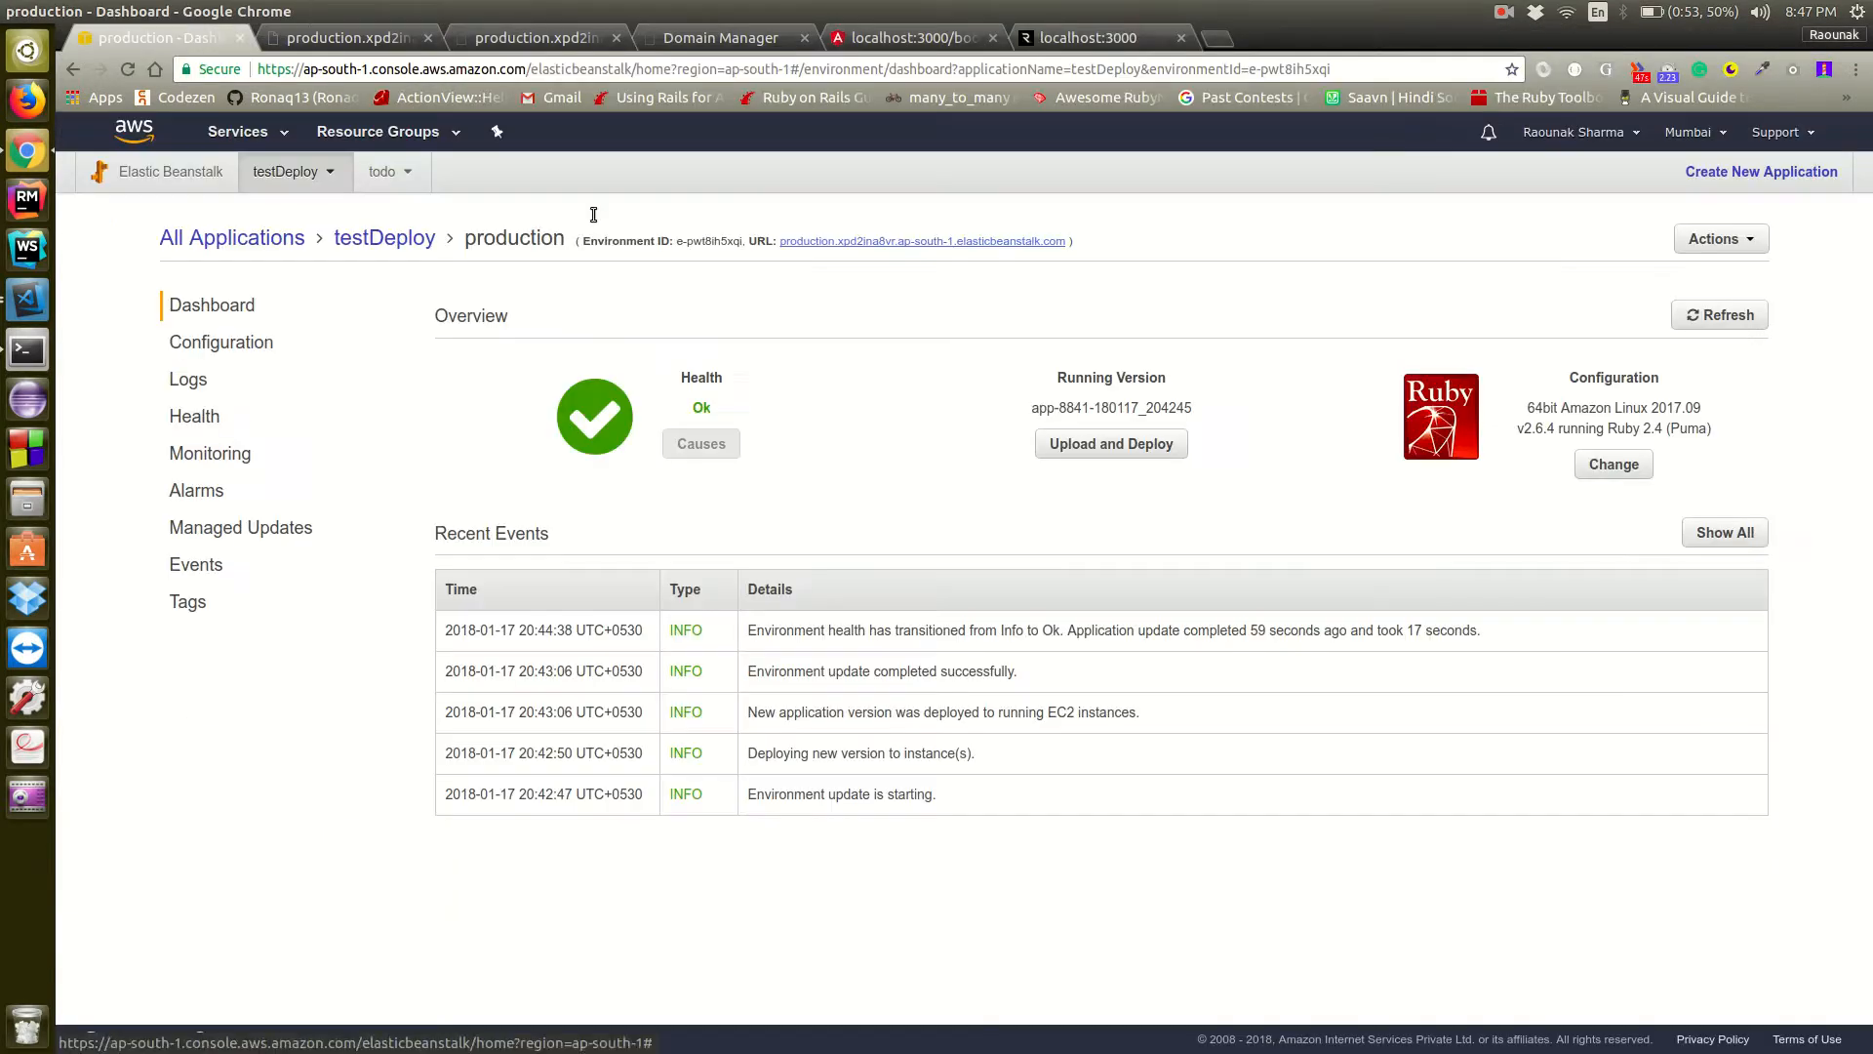
left_click(271, 131)
type("certi")
key("Return")
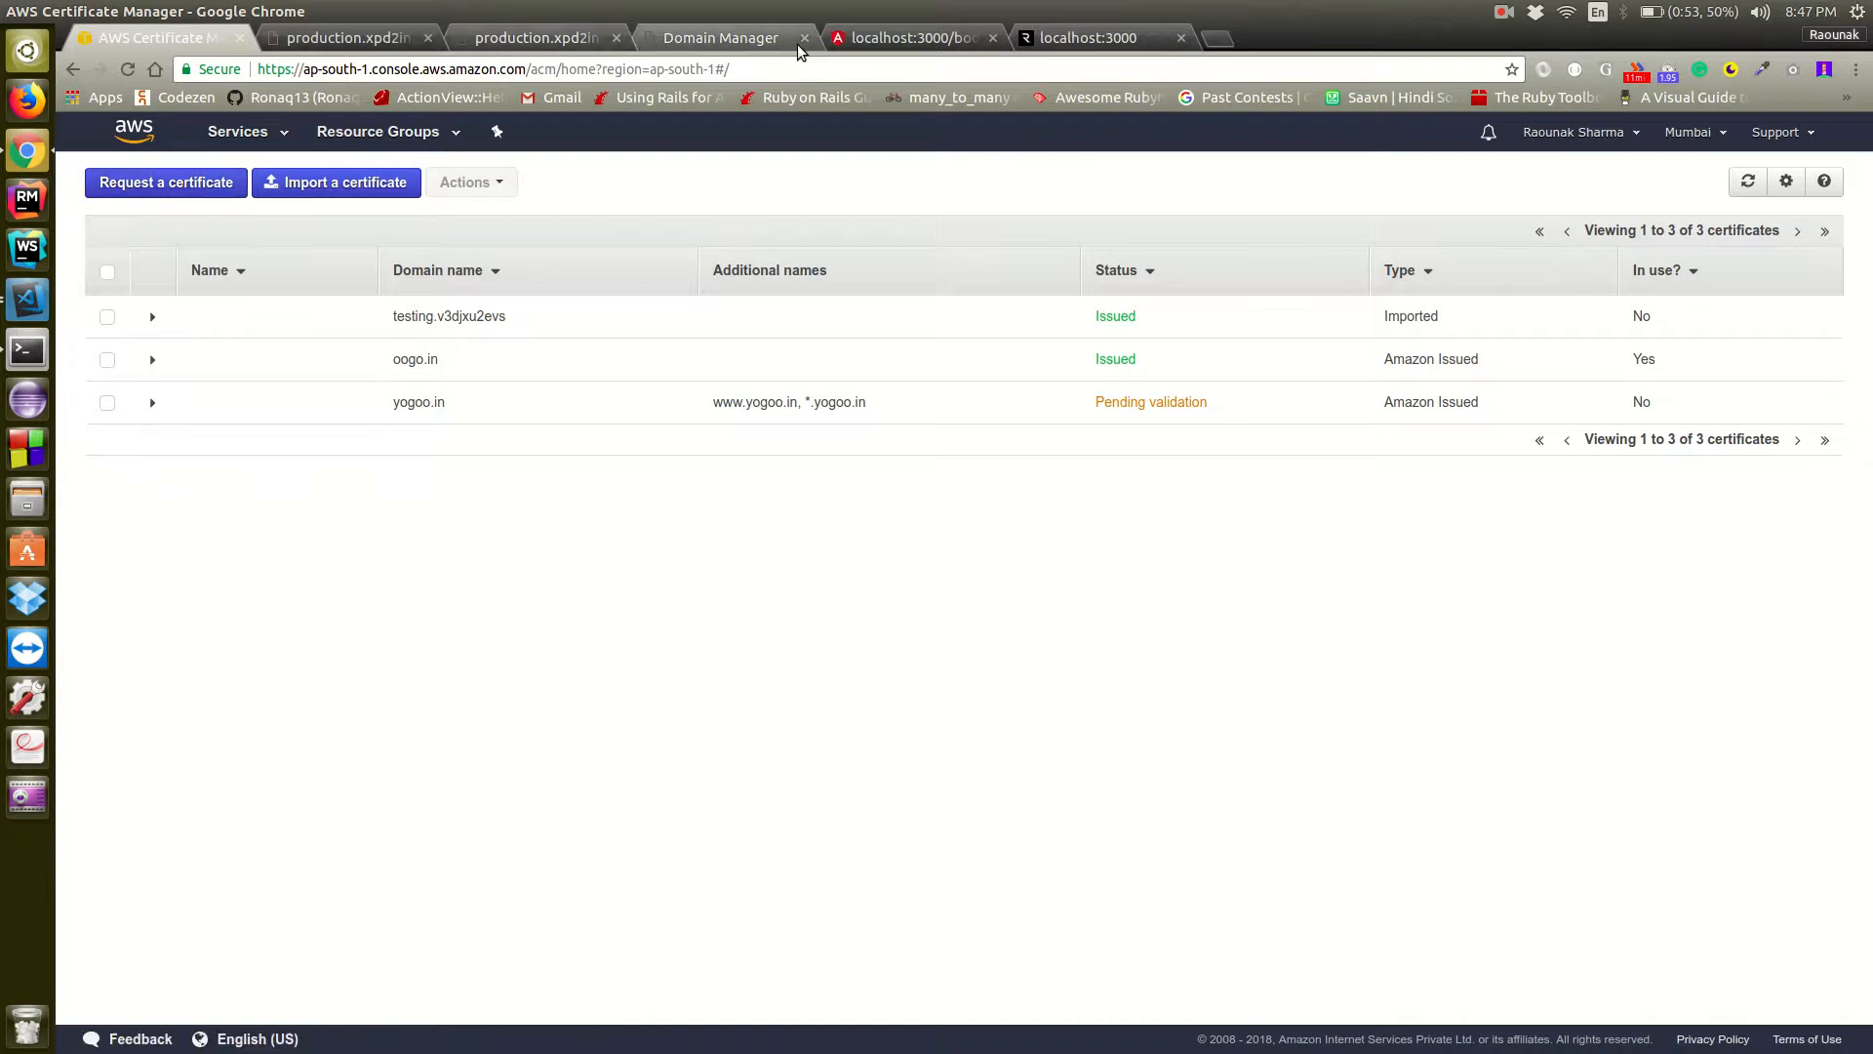
Check the yogoo.in DNS page in GoDaddy and delete the yogoo.in certificate from Certificate Manager
left_click(726, 44)
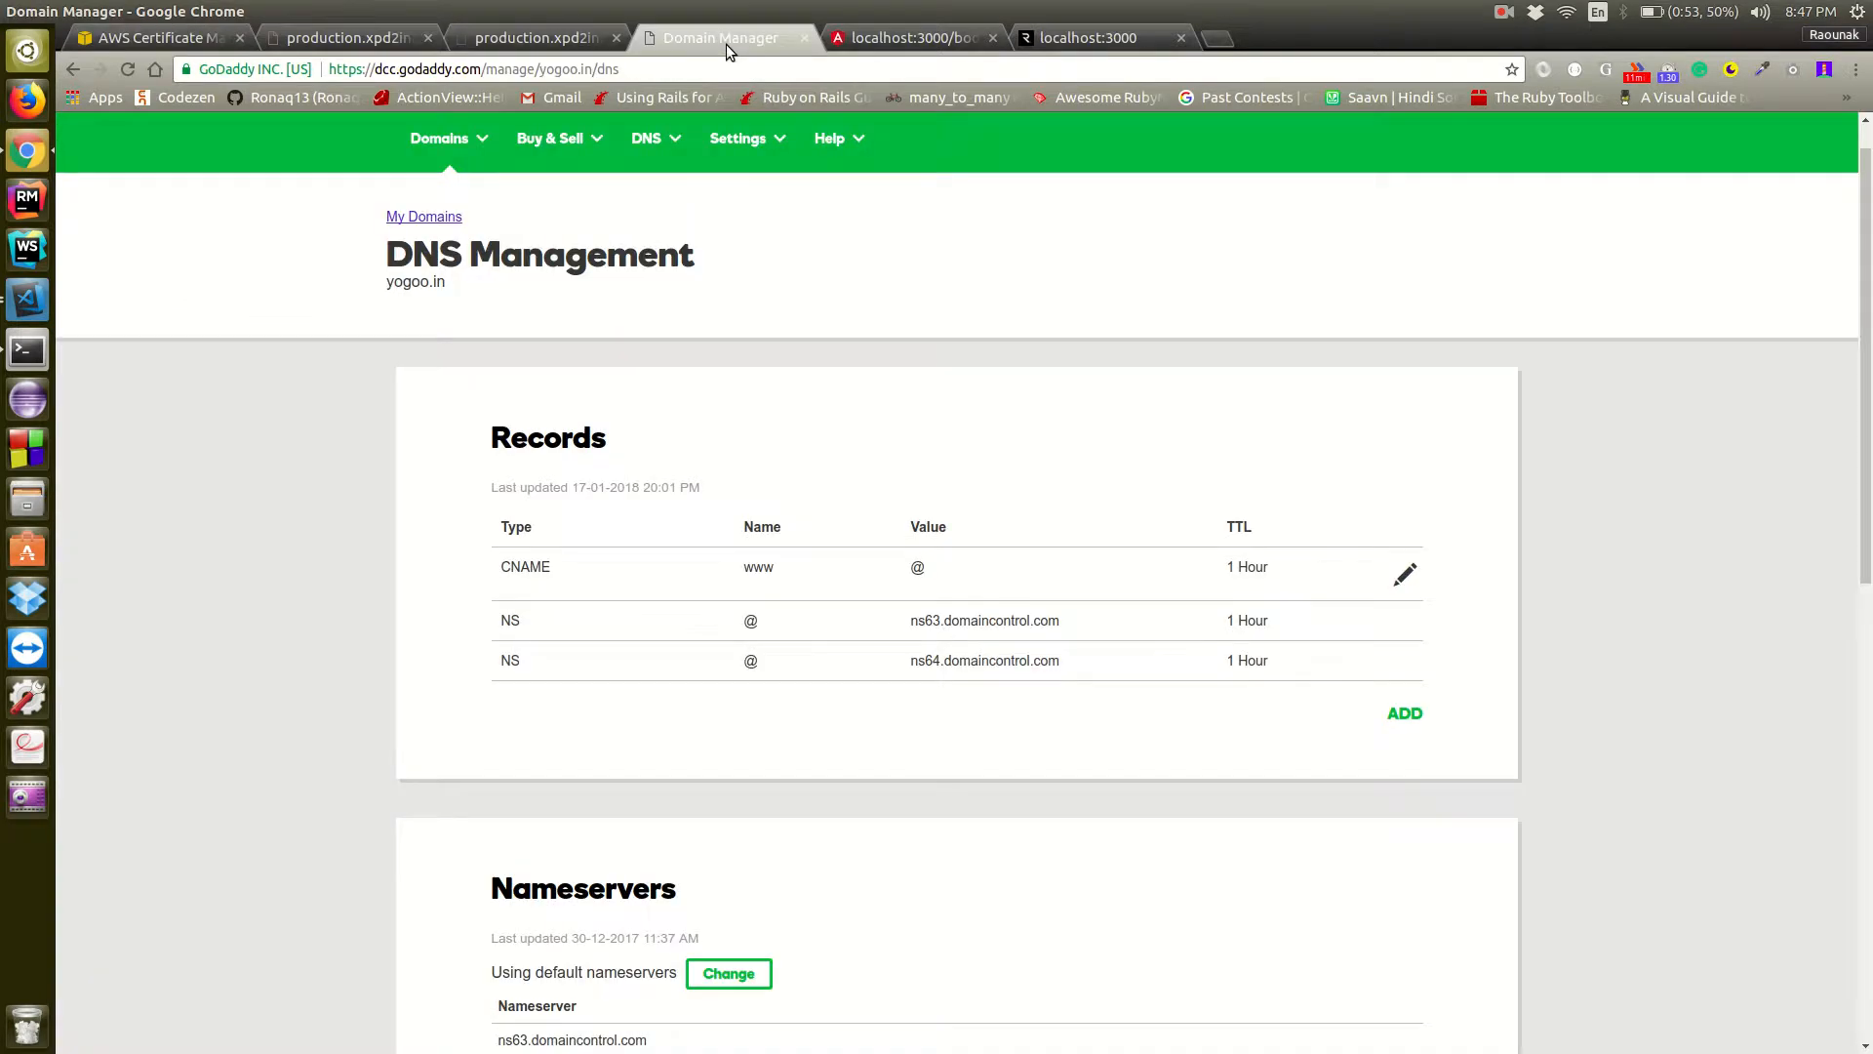
left_click(196, 33)
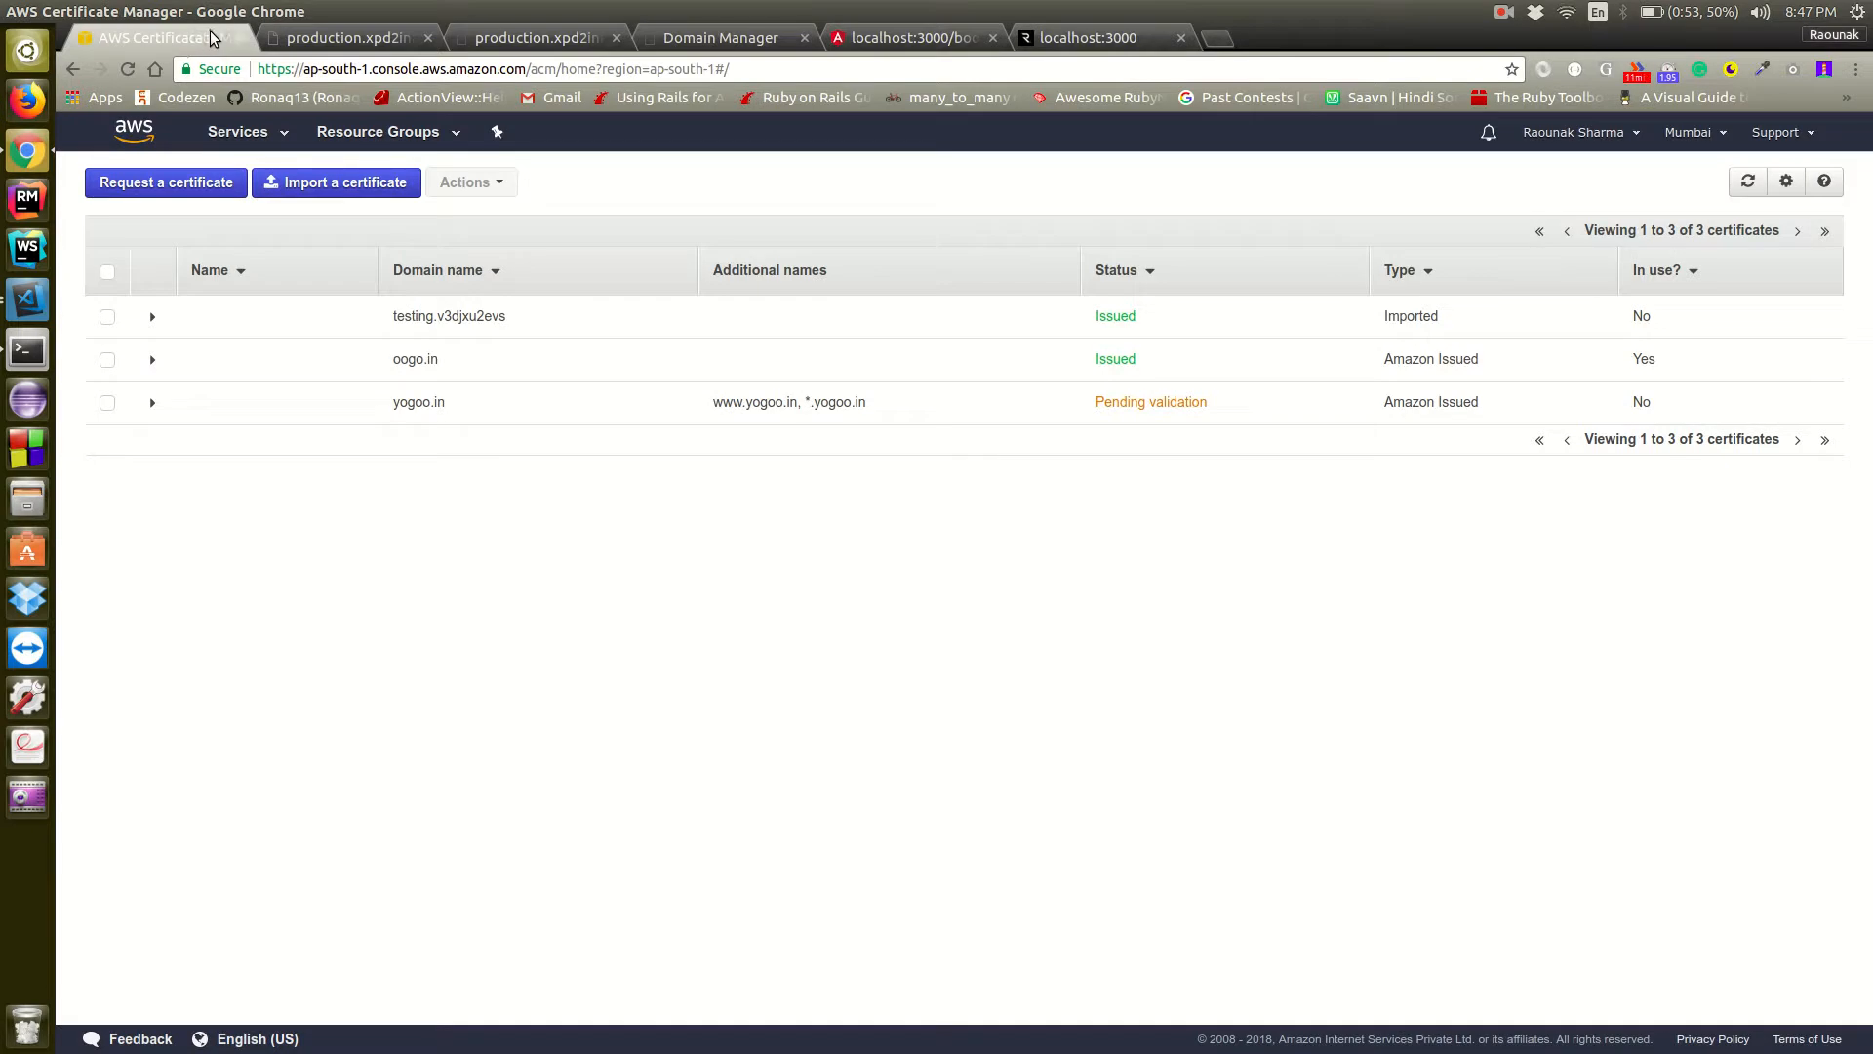
left_click(108, 408)
left_click(472, 183)
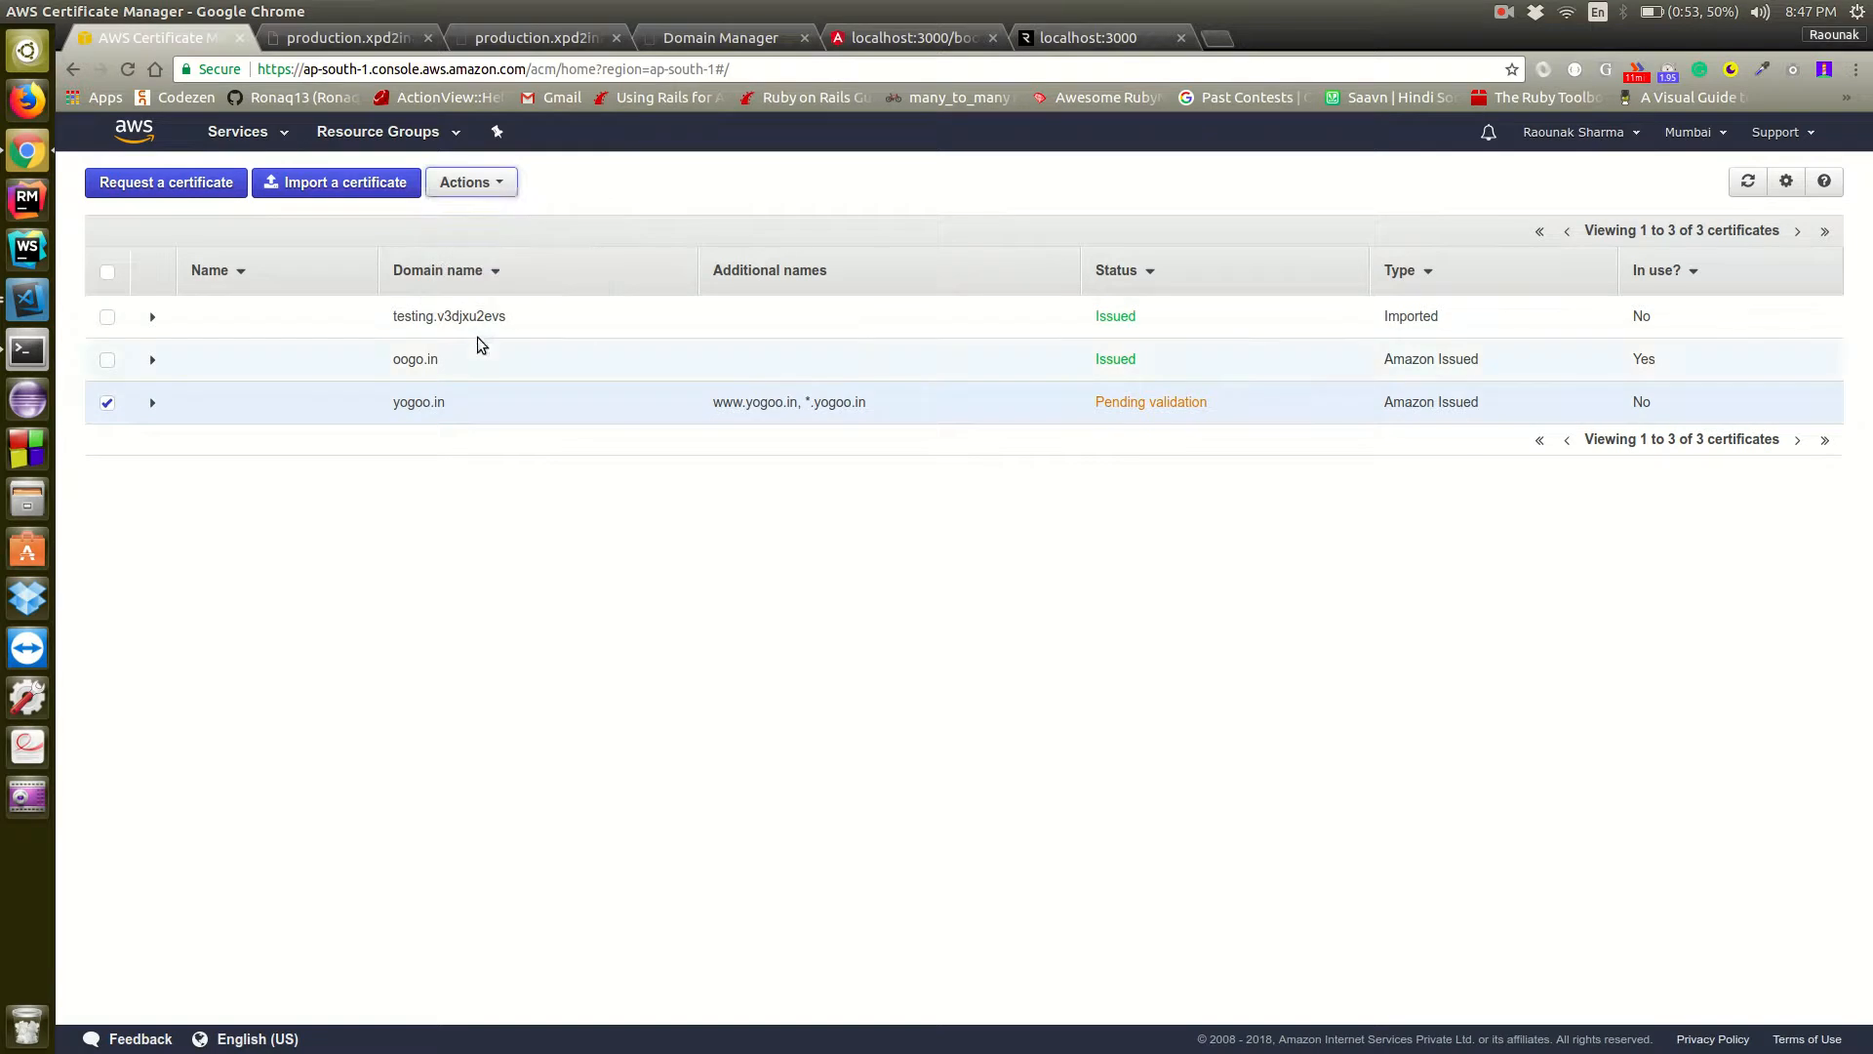
left_click(492, 182)
left_click(492, 288)
left_click(829, 394)
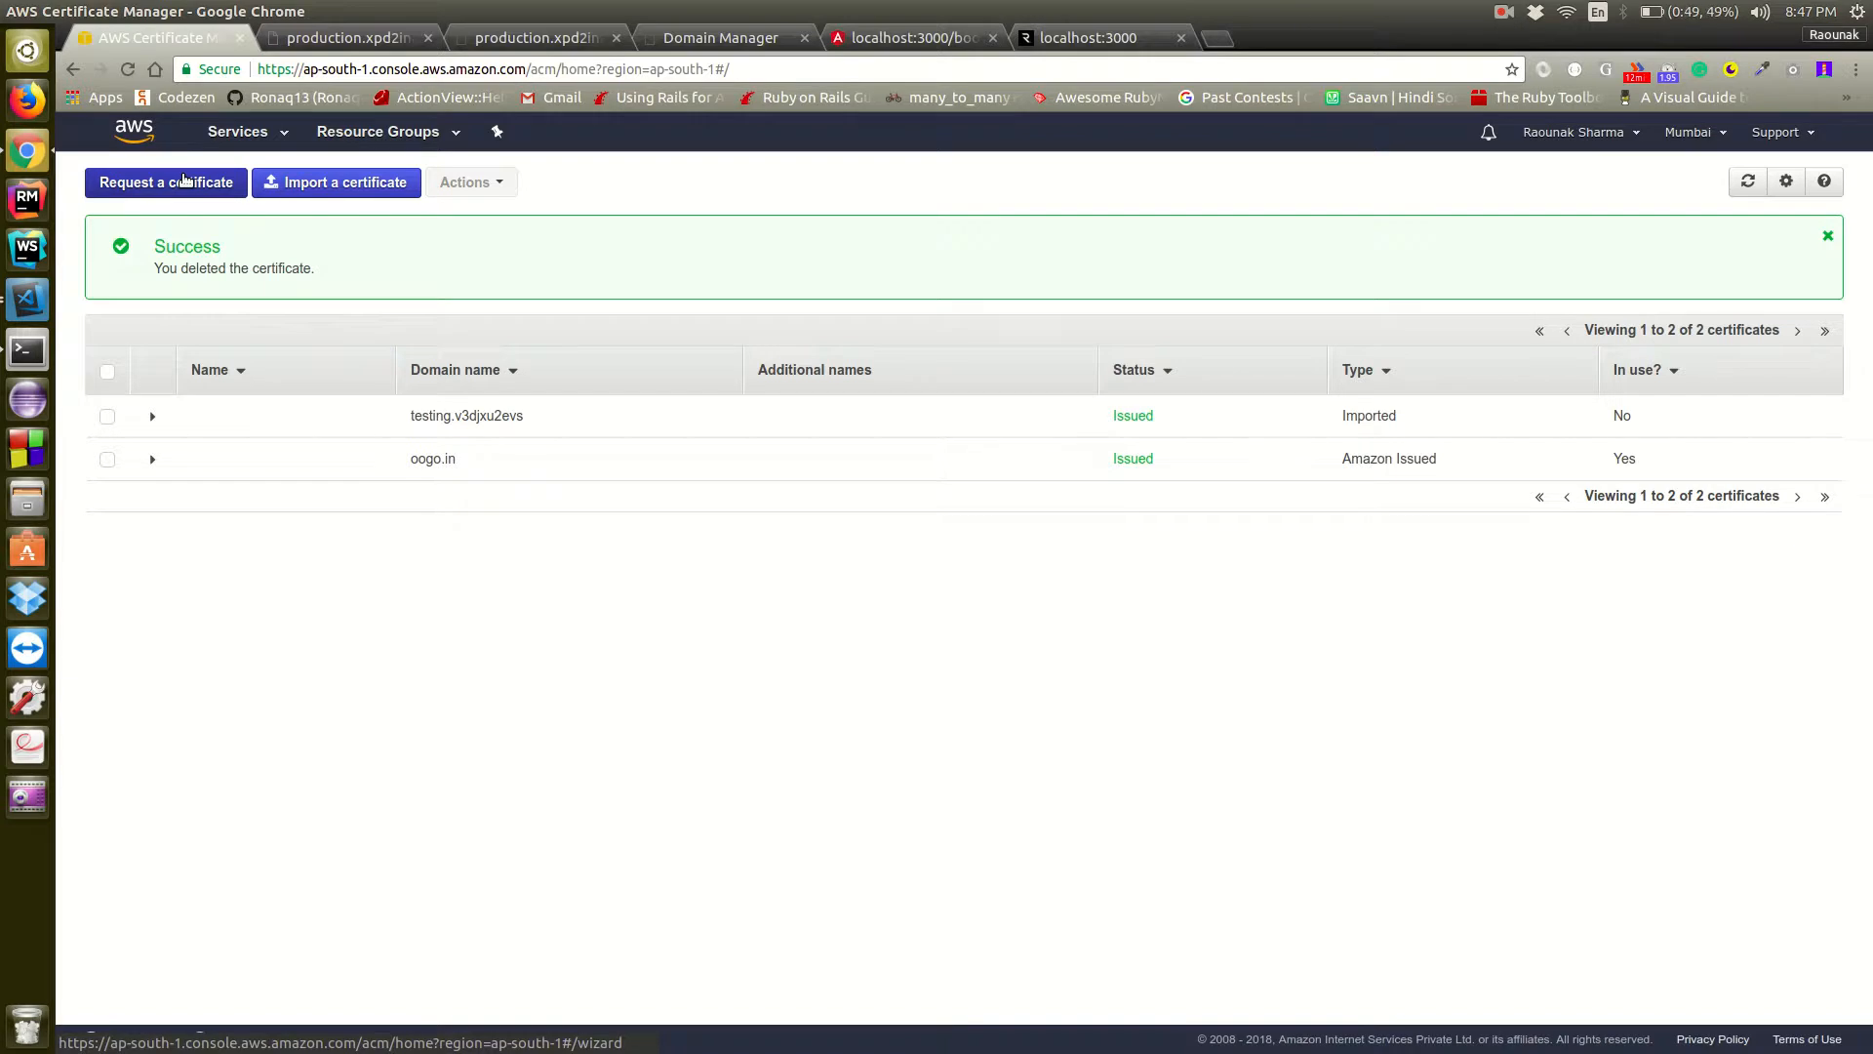
Start a new certificate request and enter yogoo.in as the domain name, checking it against the GoDaddy DNS page
left_click(183, 179)
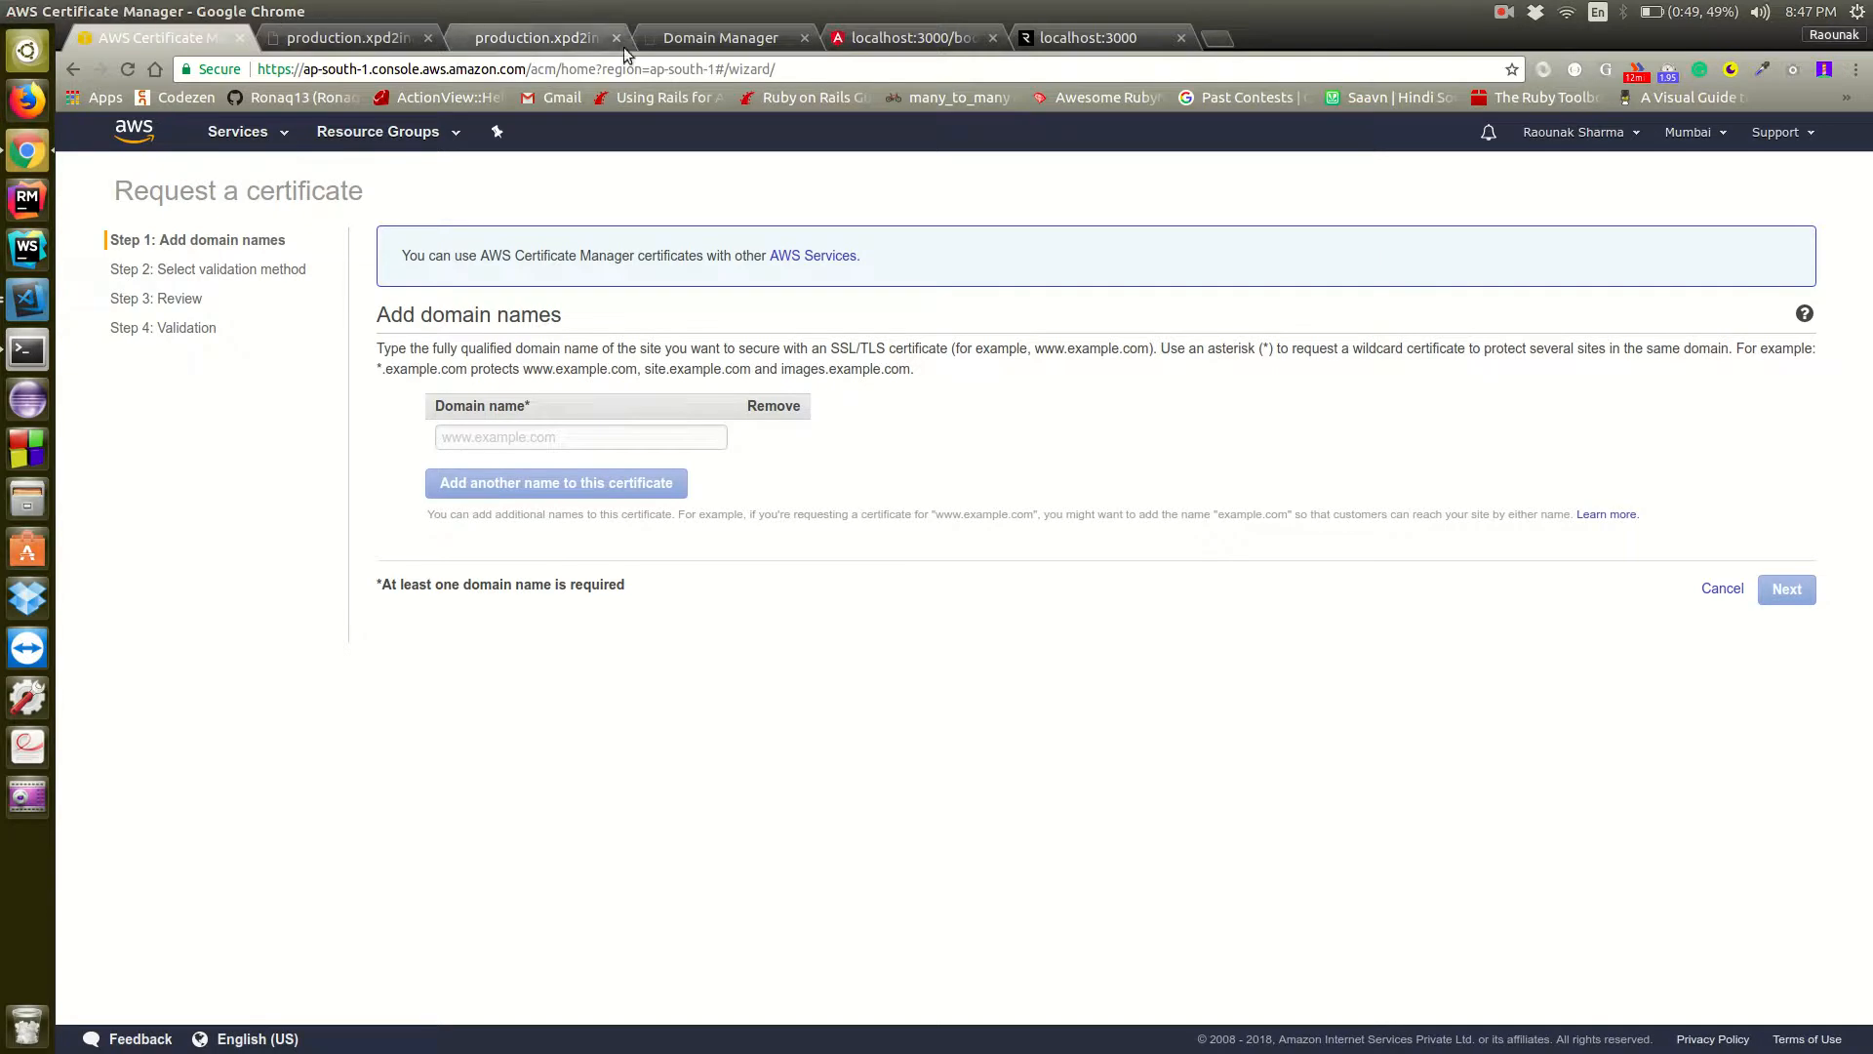
left_click(723, 39)
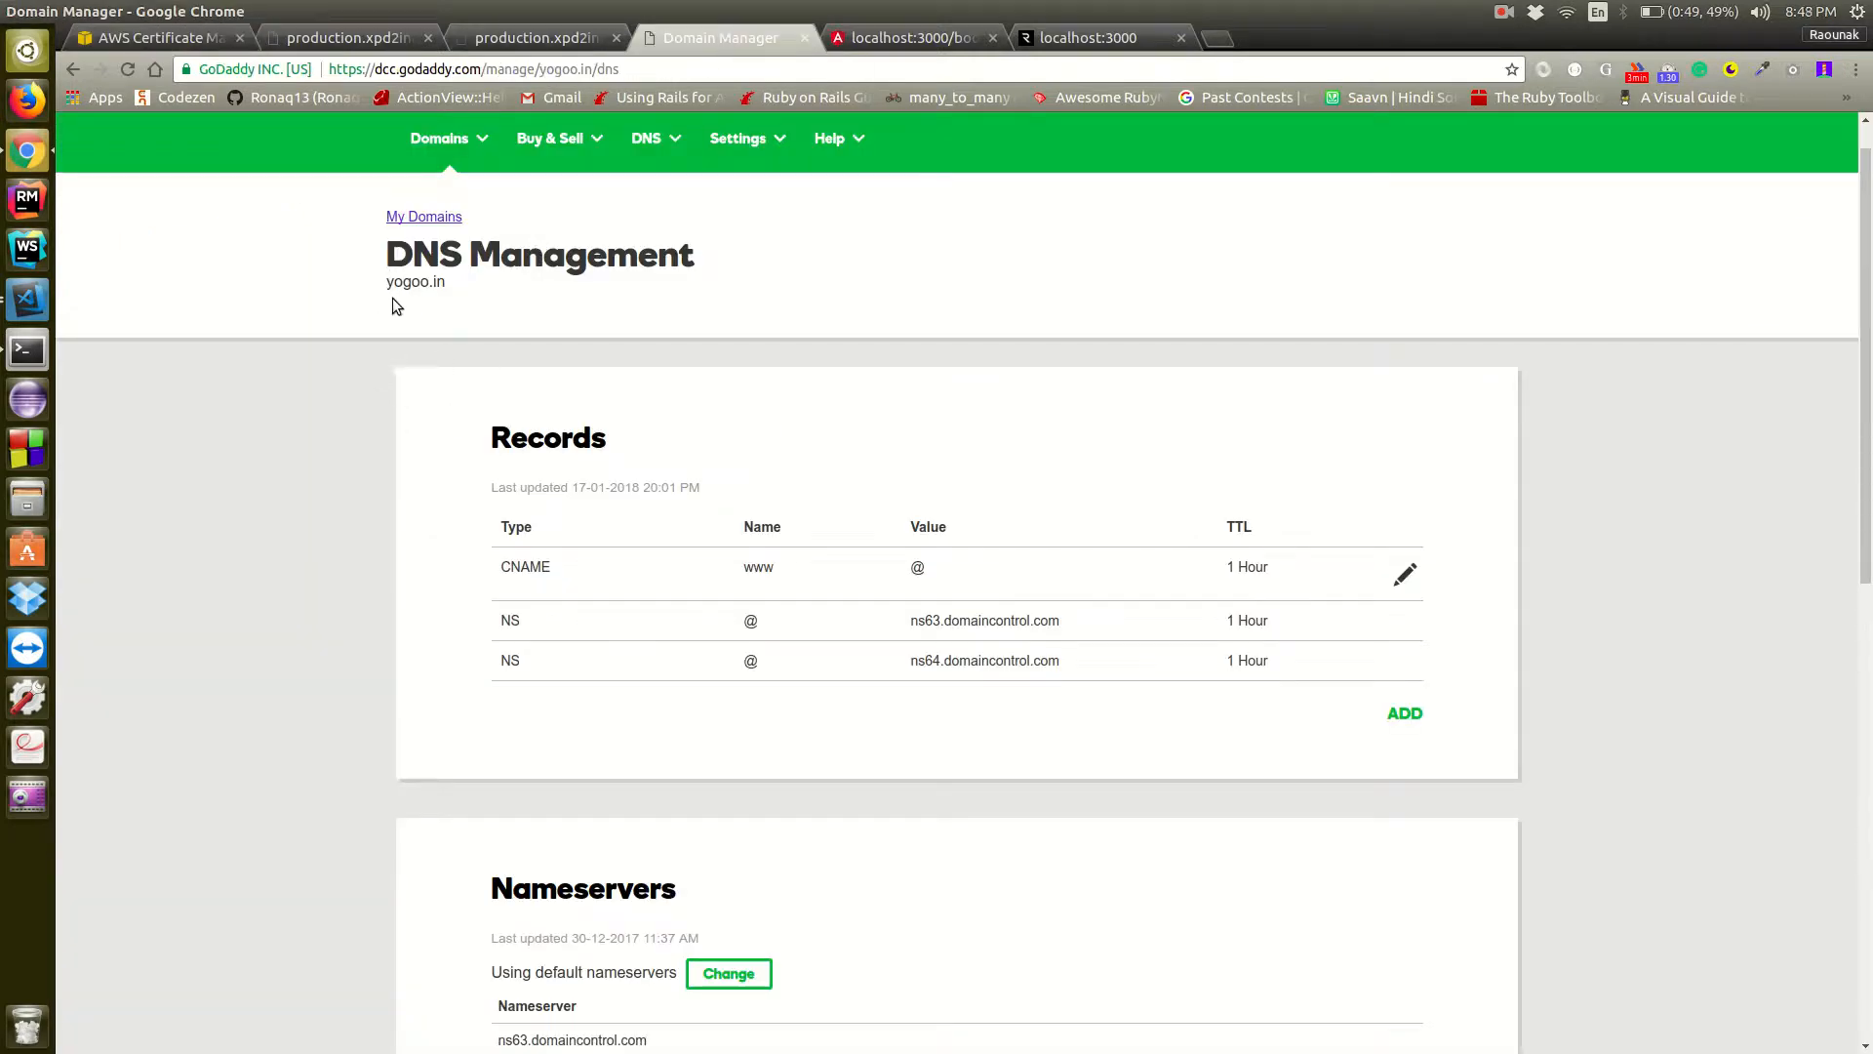
left_click(180, 37)
left_click(560, 436)
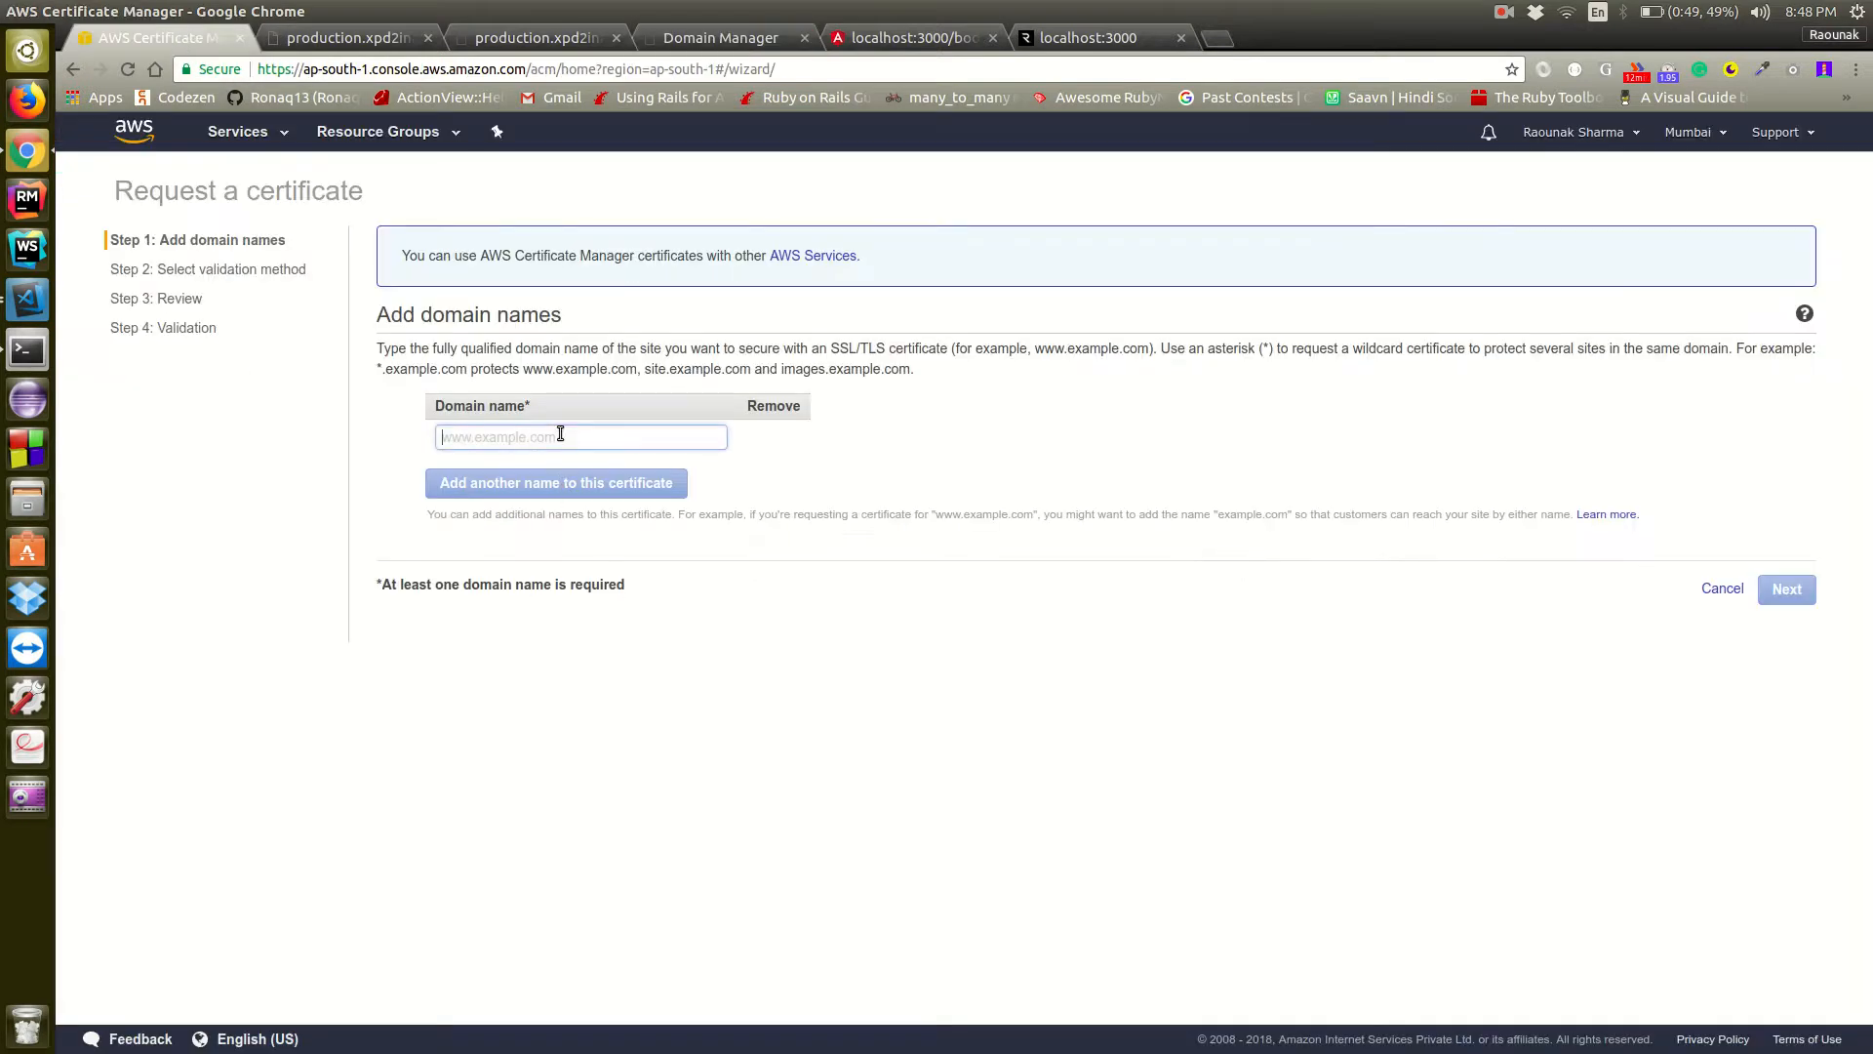
type("yogoo.in")
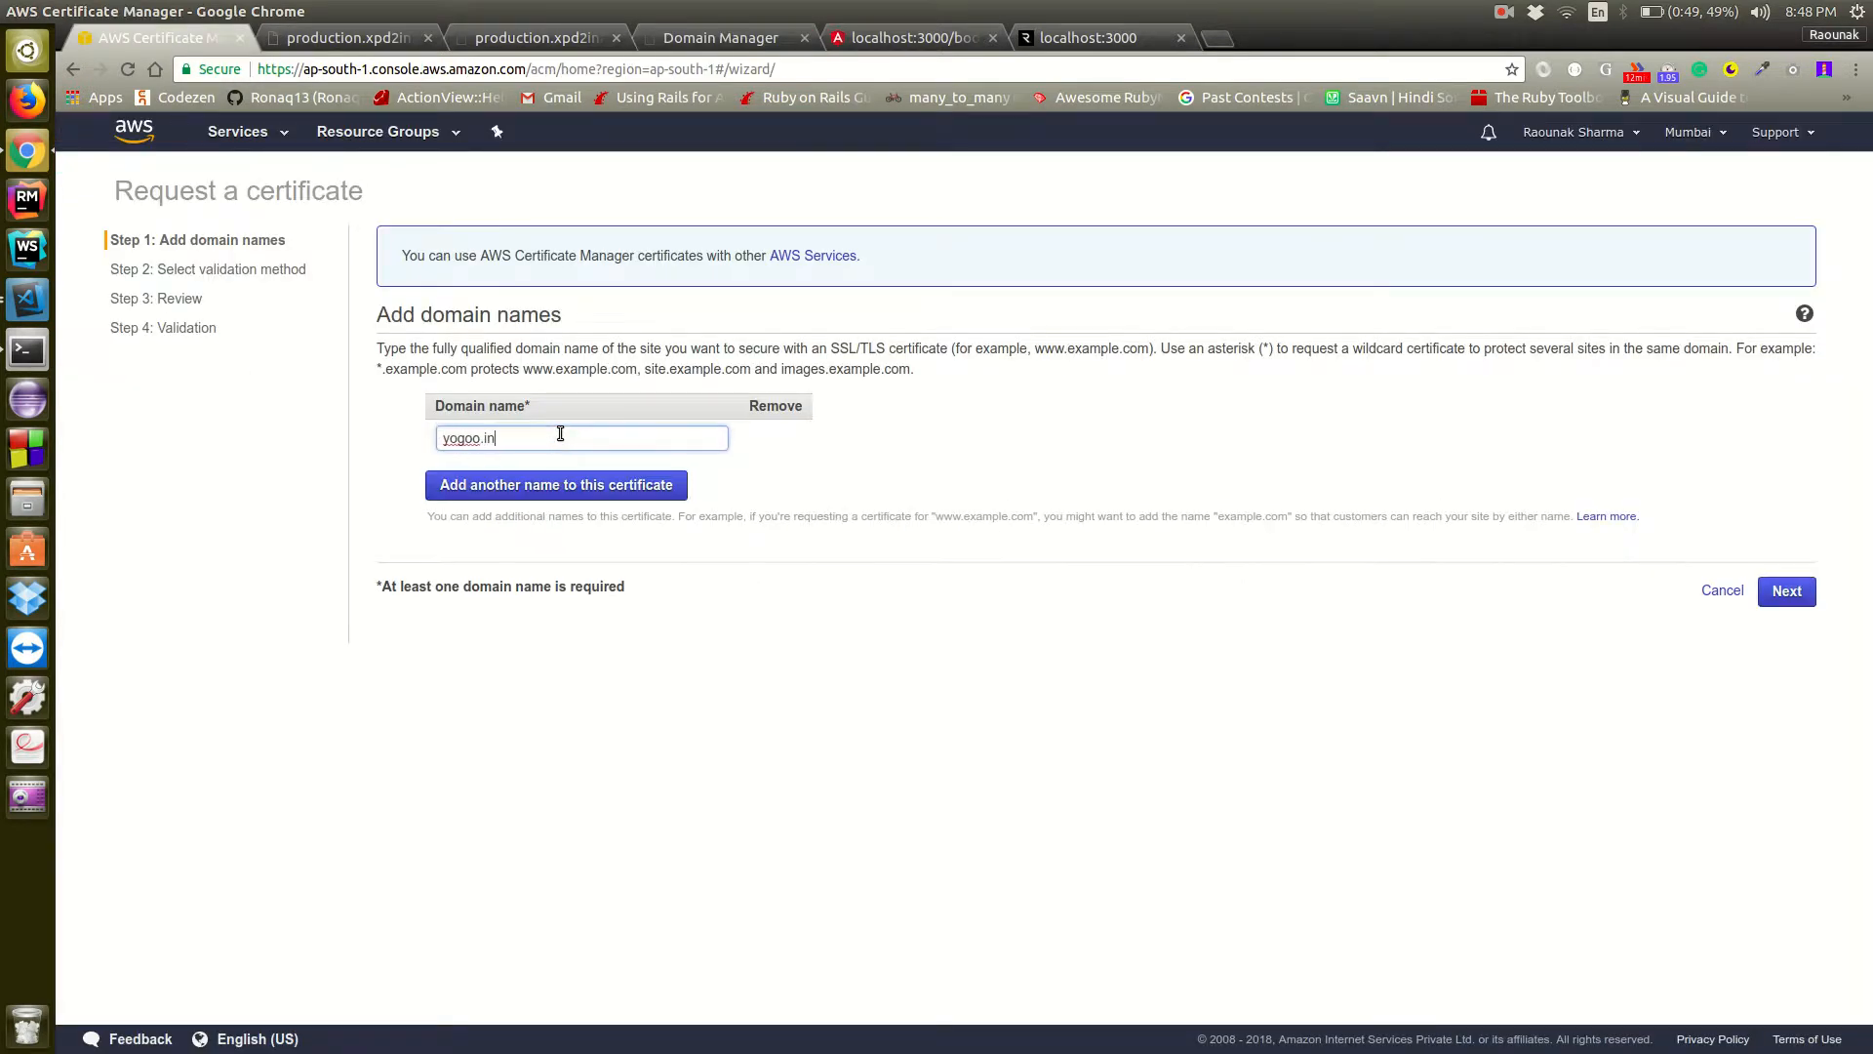
left_click(757, 37)
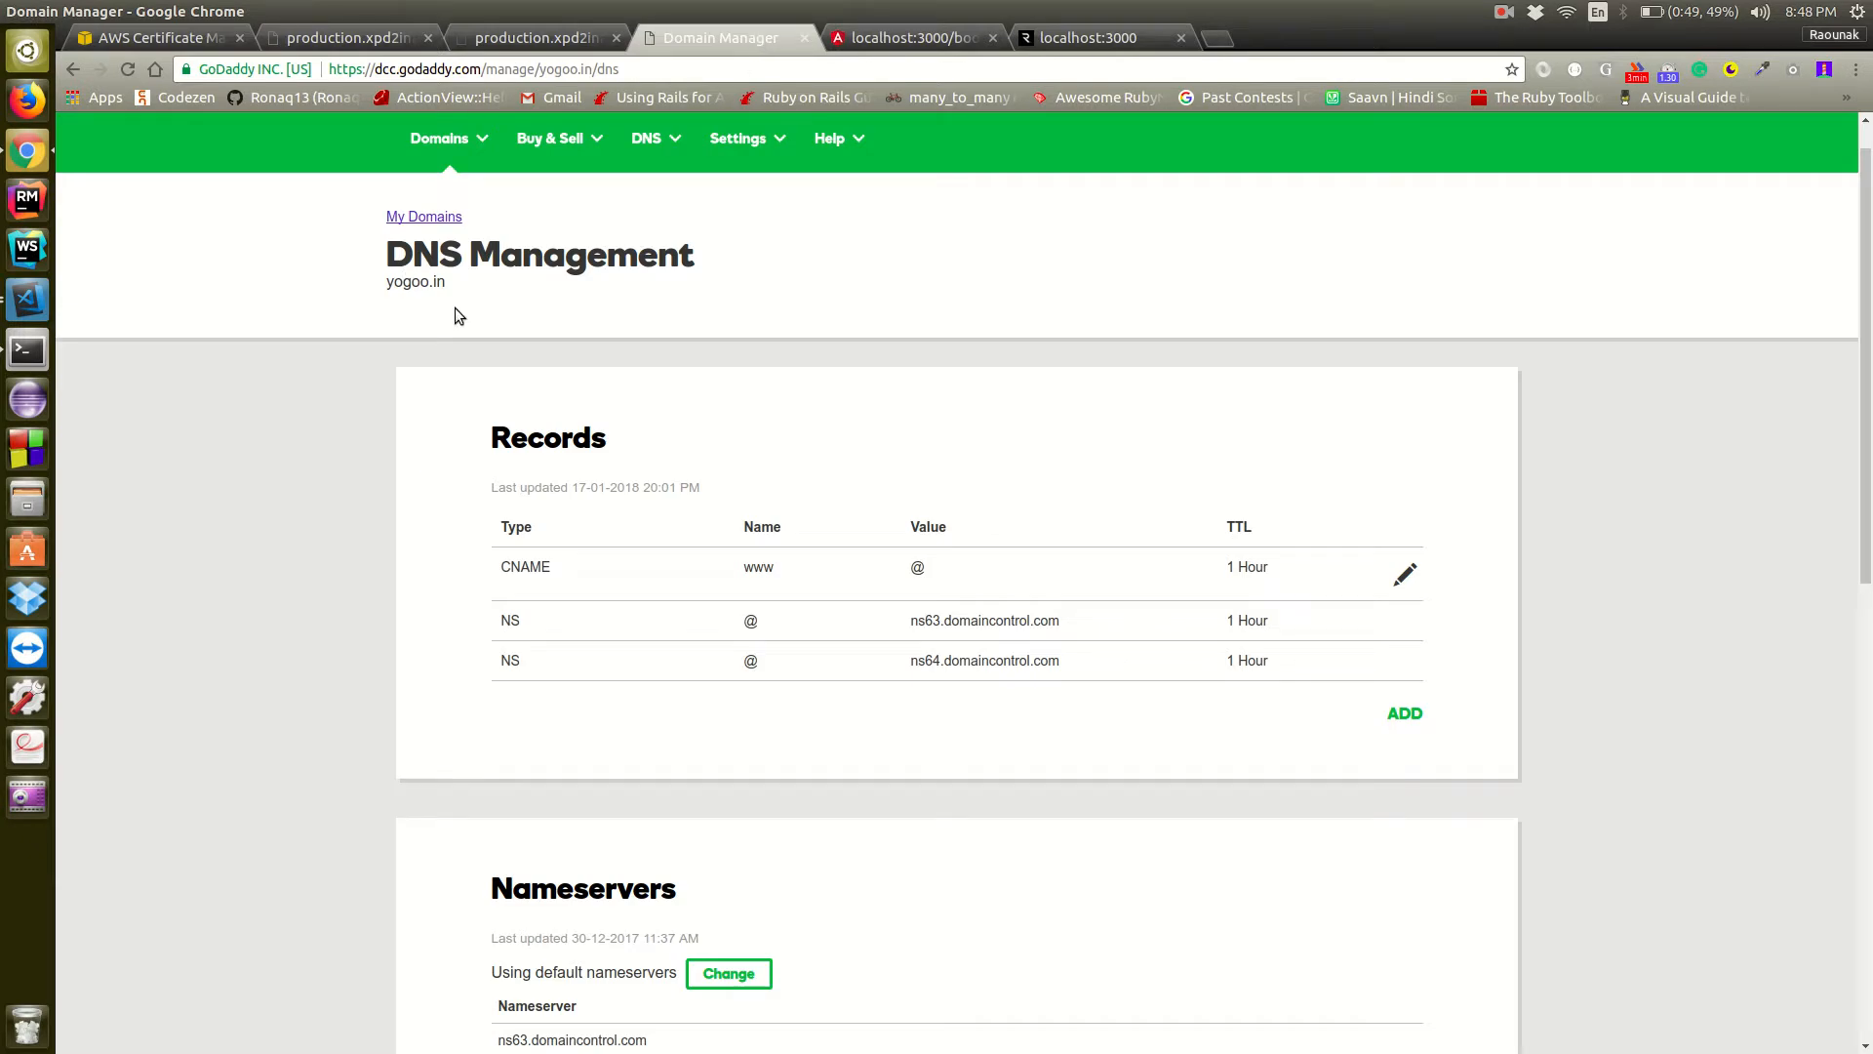
left_click(185, 39)
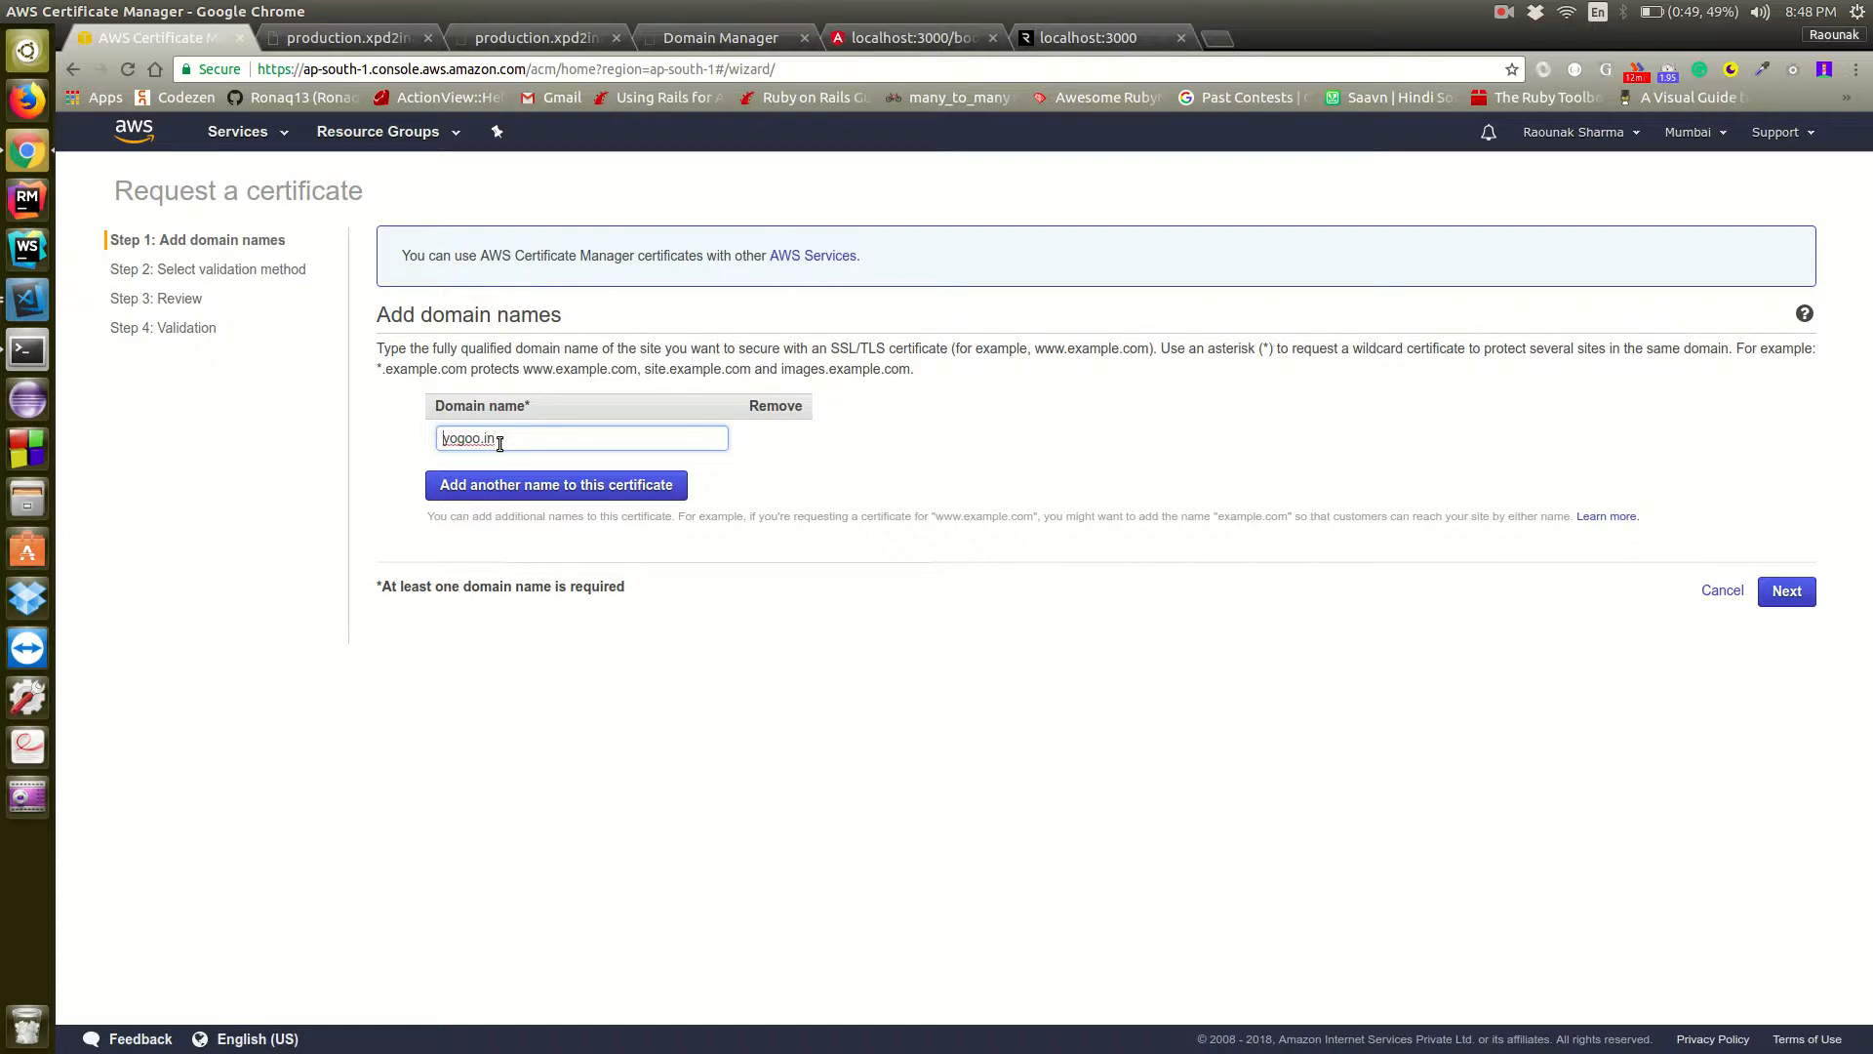
Change the certificate's domain name to api.yogoo.in and proceed with DNS validation to the request review
key("Home")
type("api.")
left_click(910, 433)
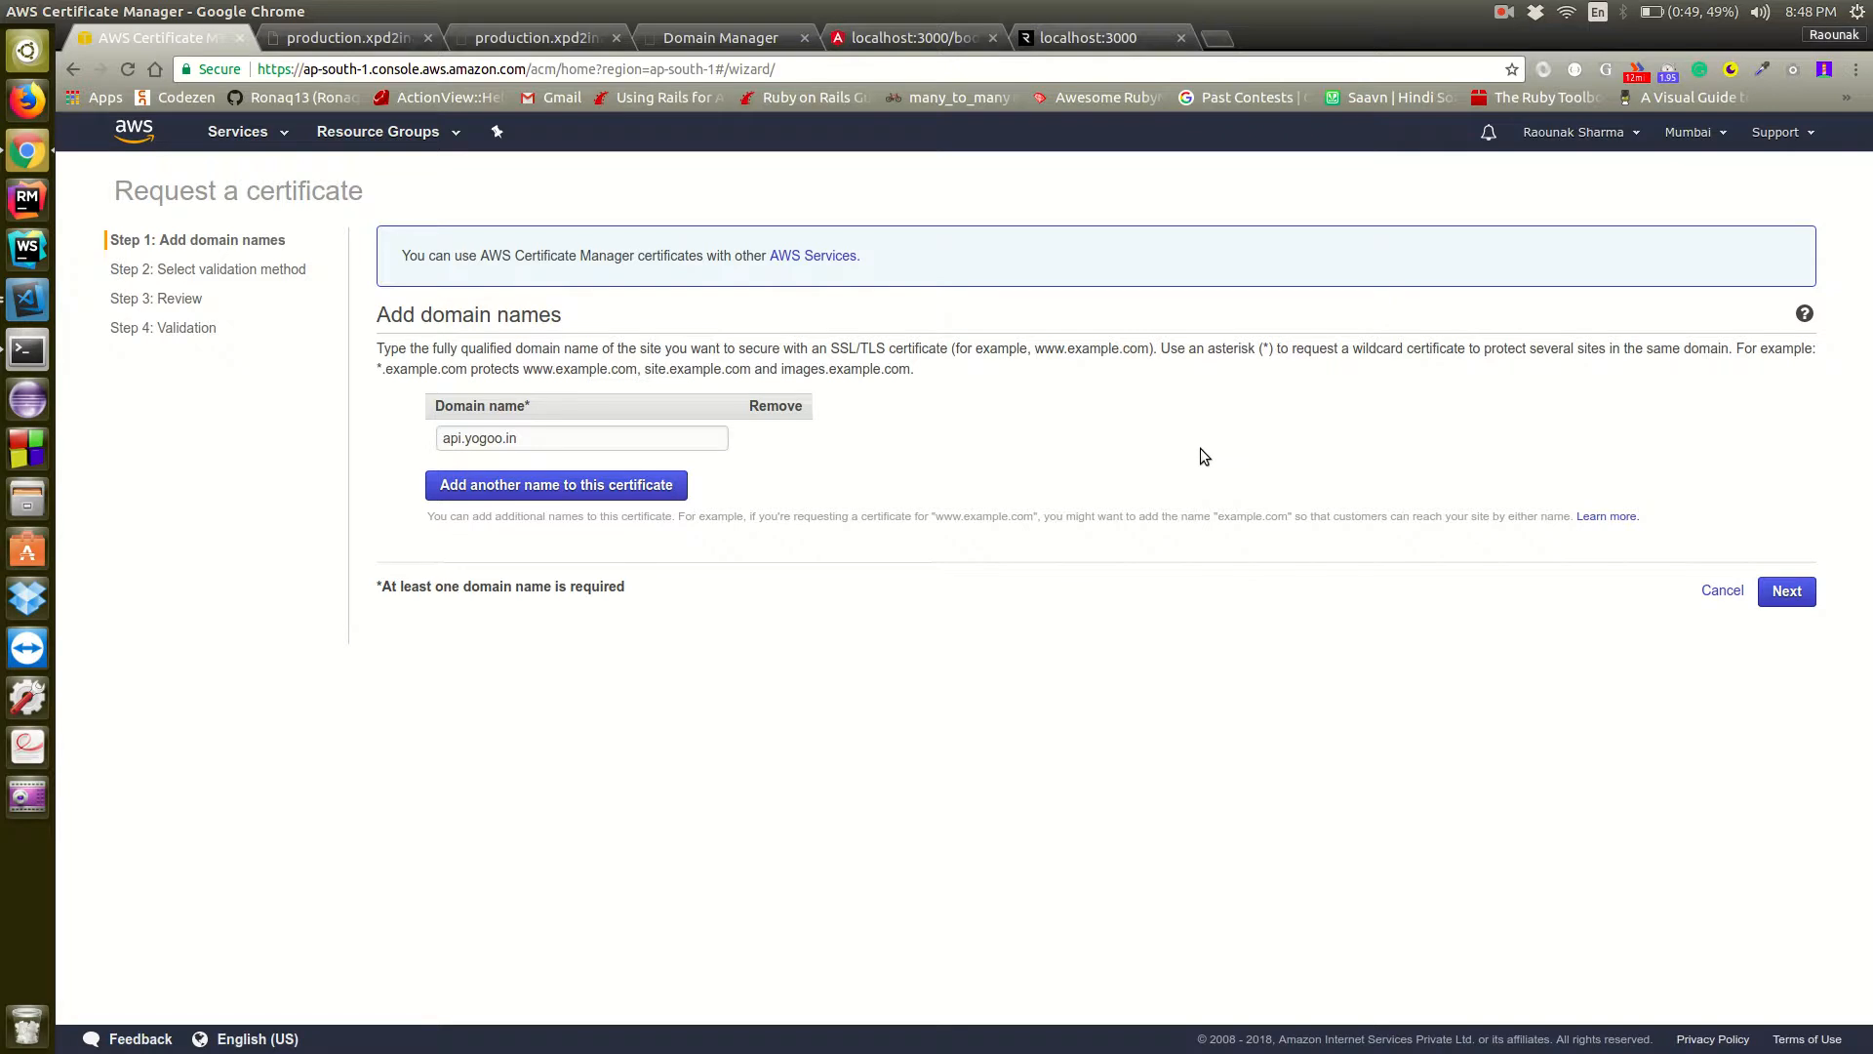
left_click(1785, 593)
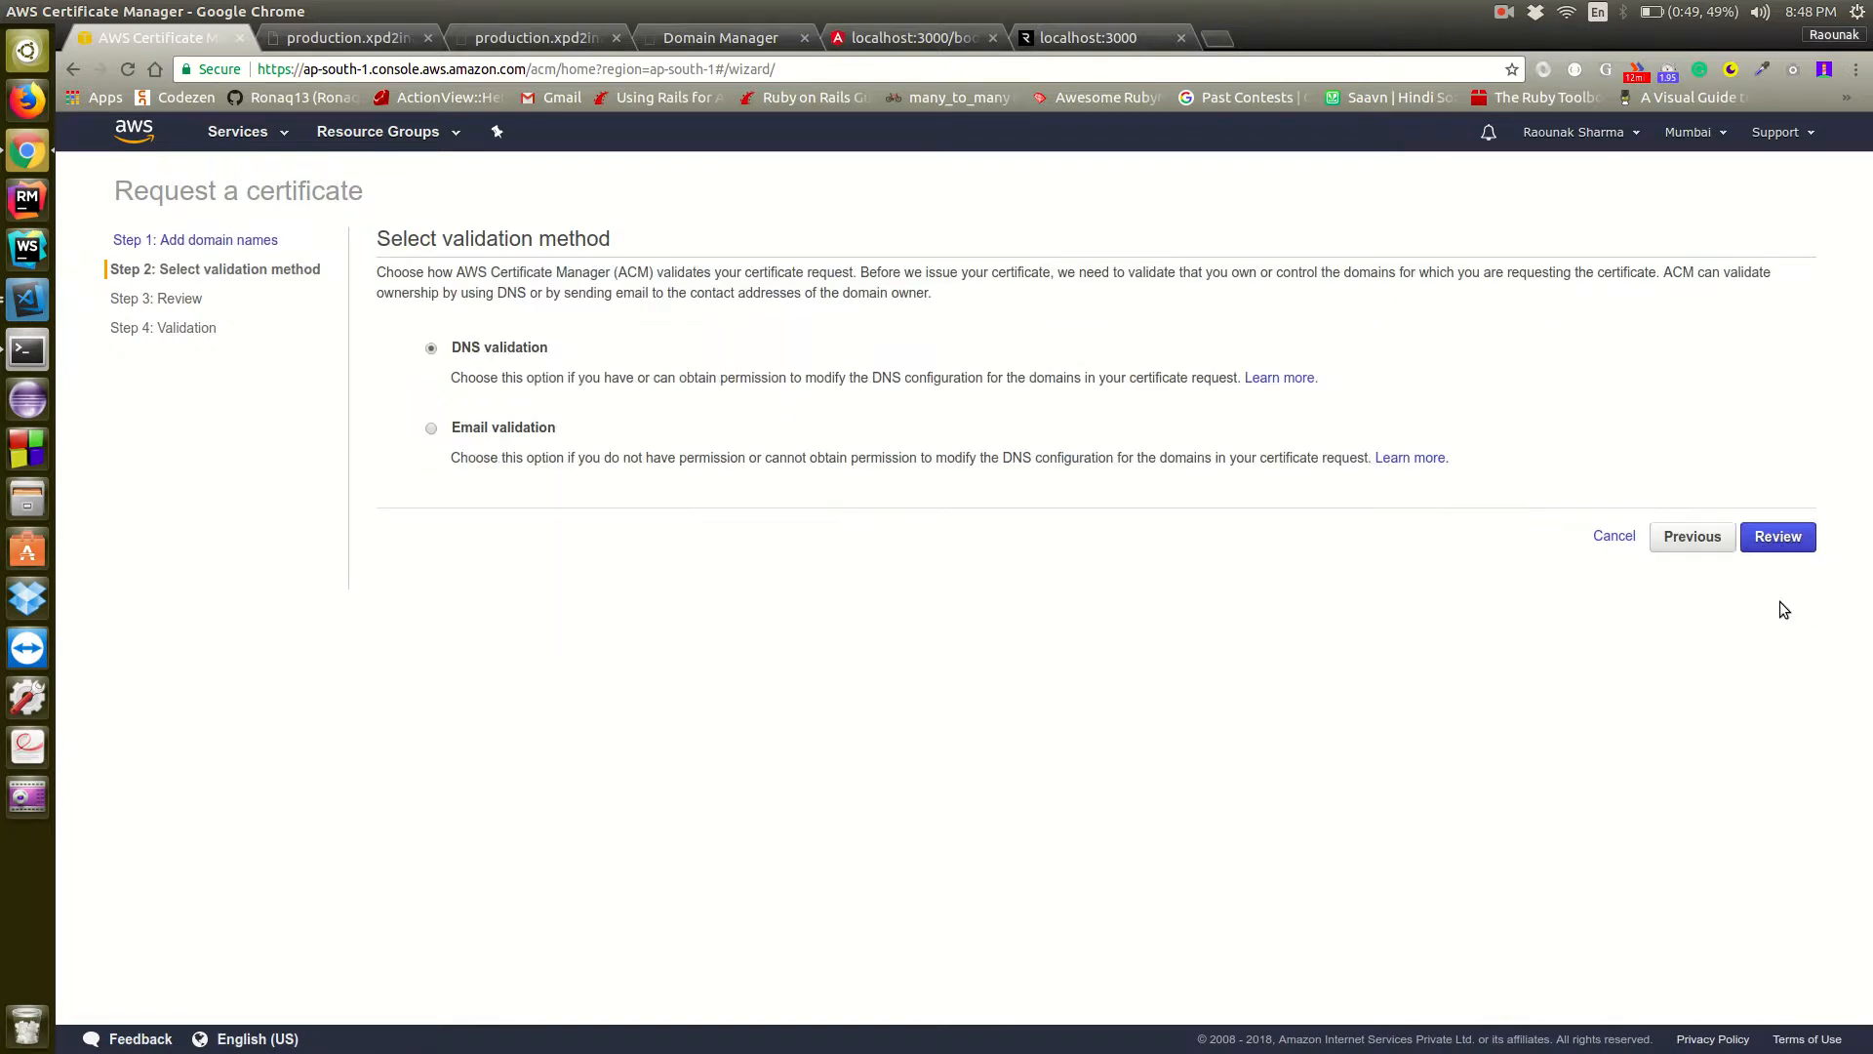
left_click(1775, 535)
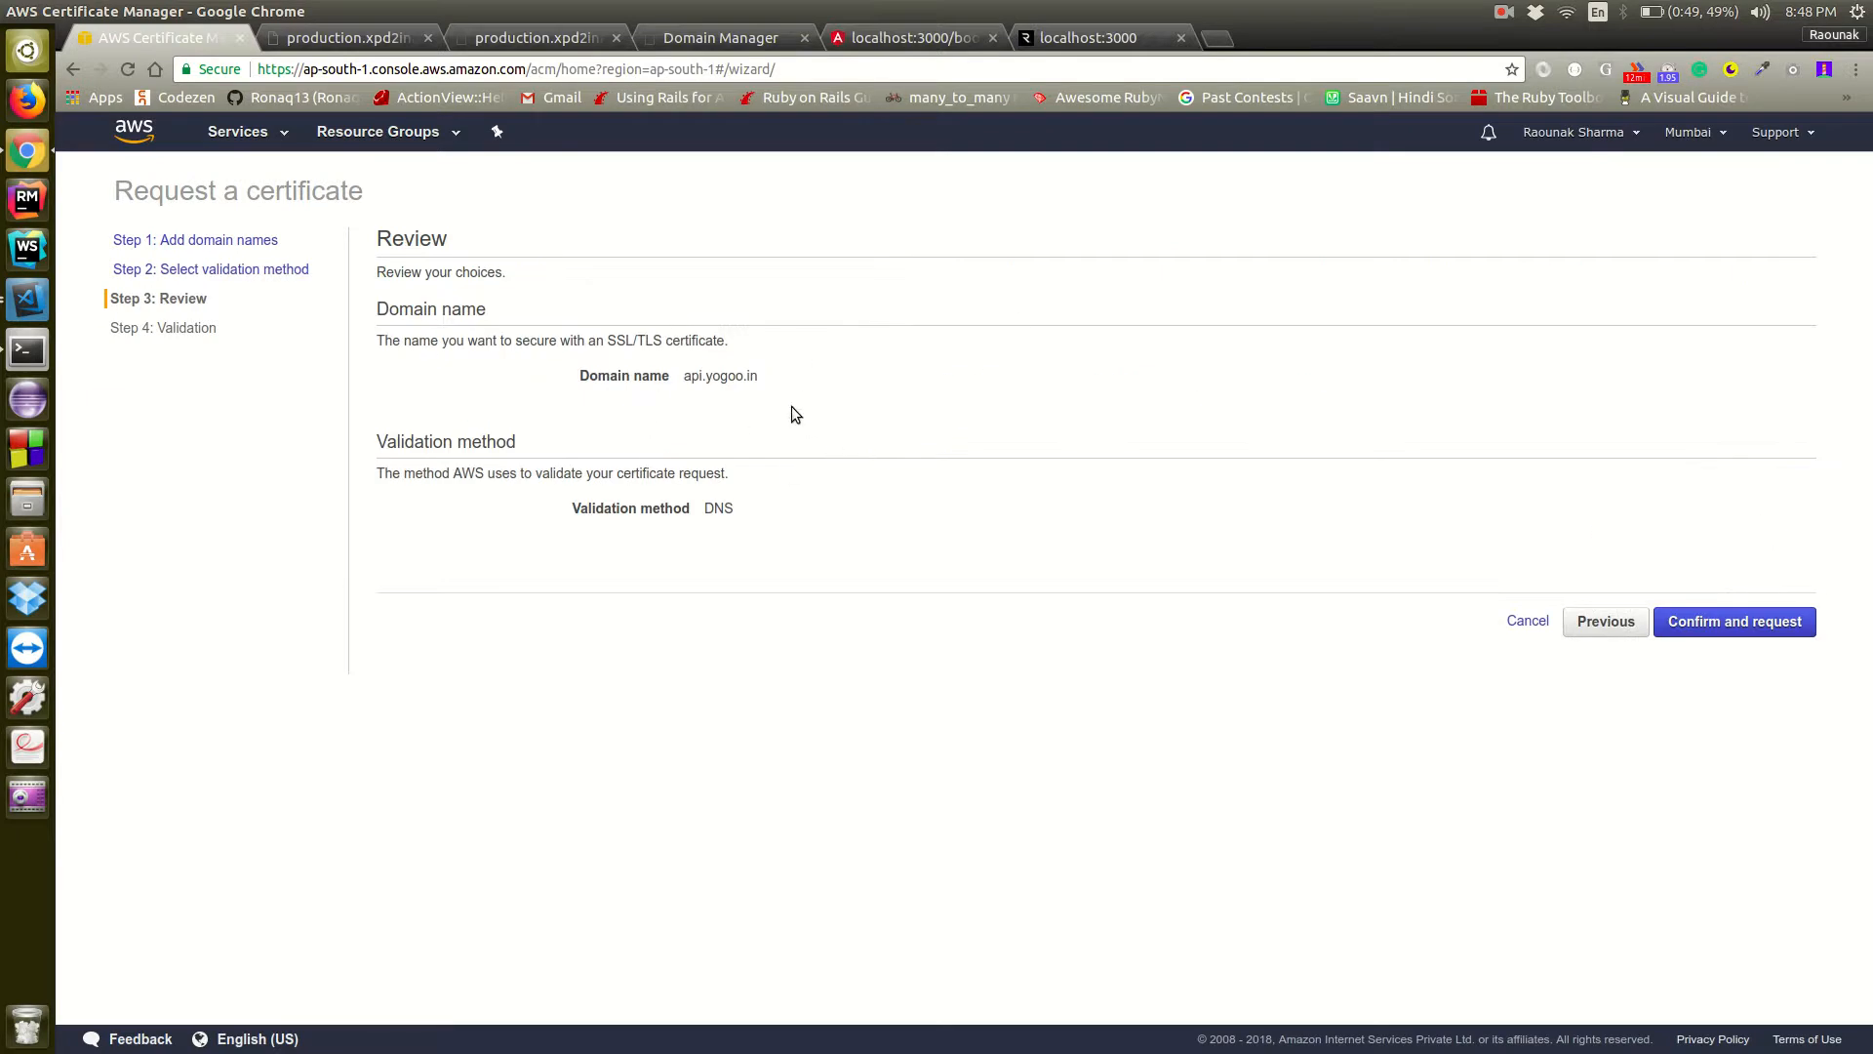
Submit the api.yogoo.in certificate request and copy the name of its validation CNAME record from the certificate details
left_click(1780, 630)
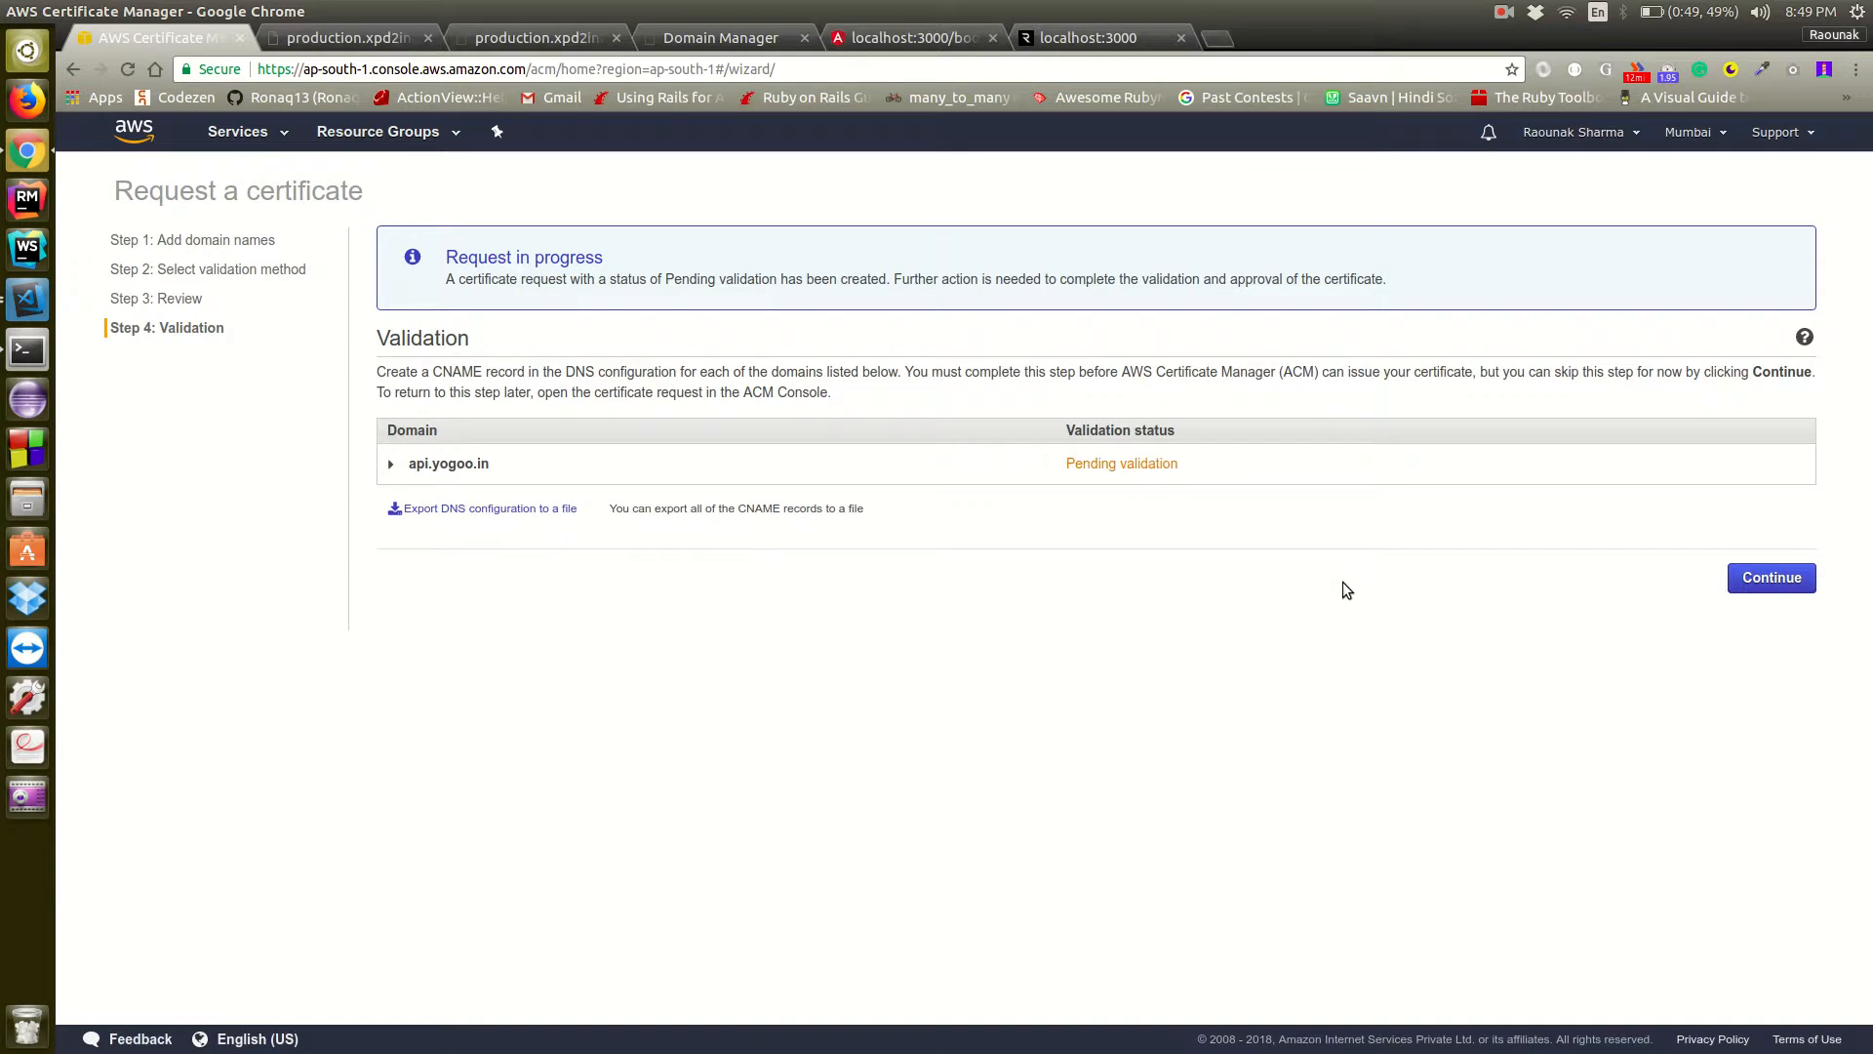
left_click(1768, 580)
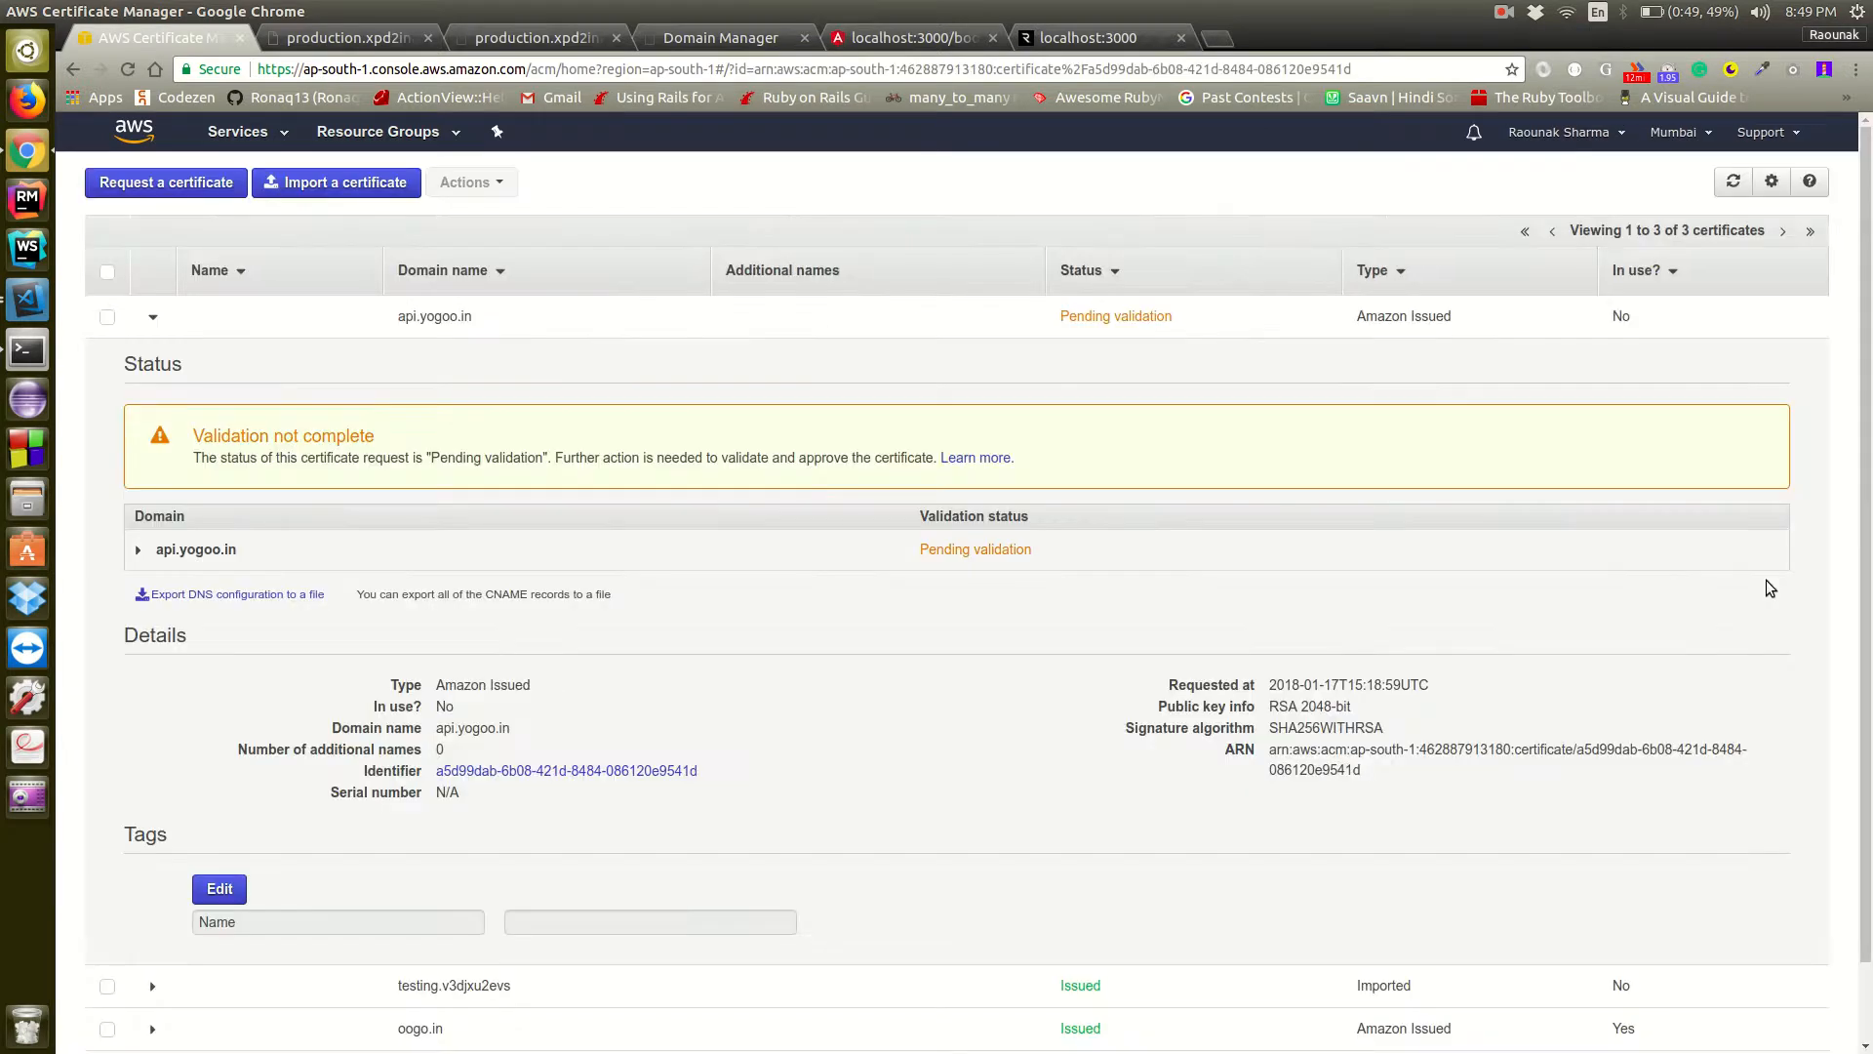
left_click(138, 551)
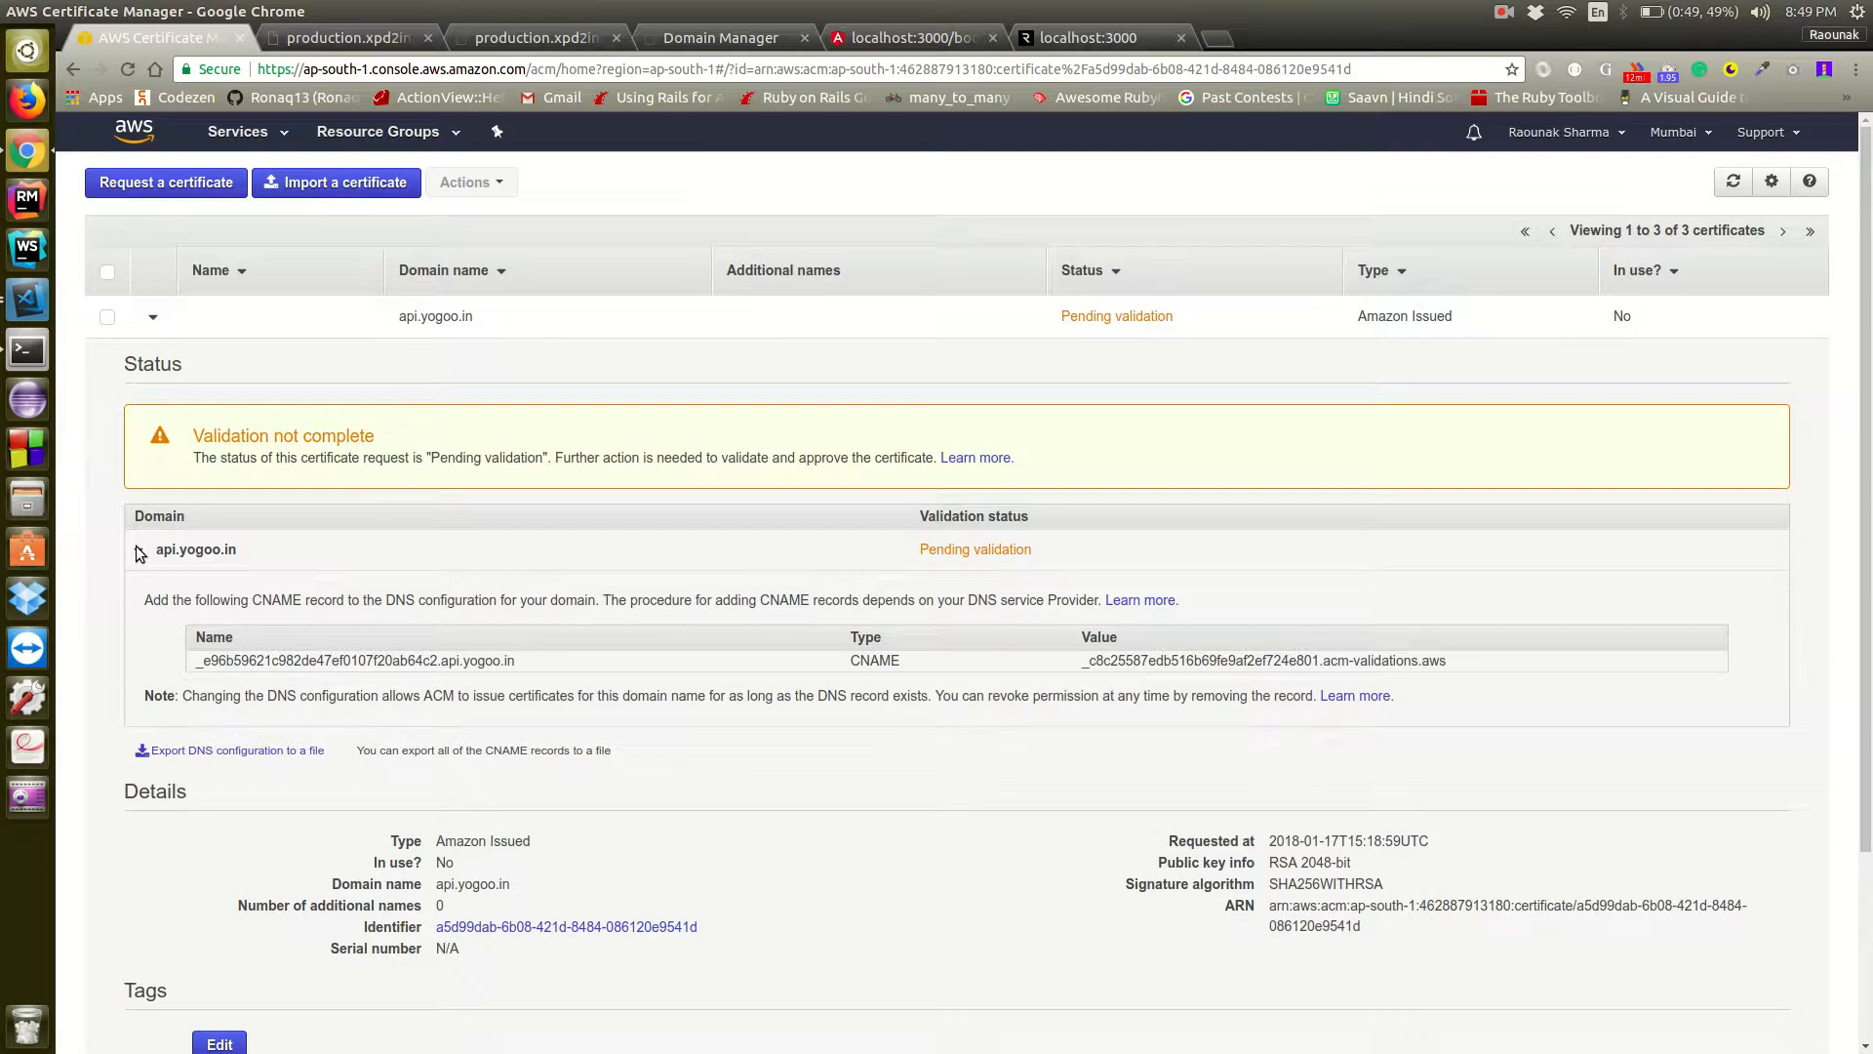
left_click(380, 661)
mouse_move(475, 667)
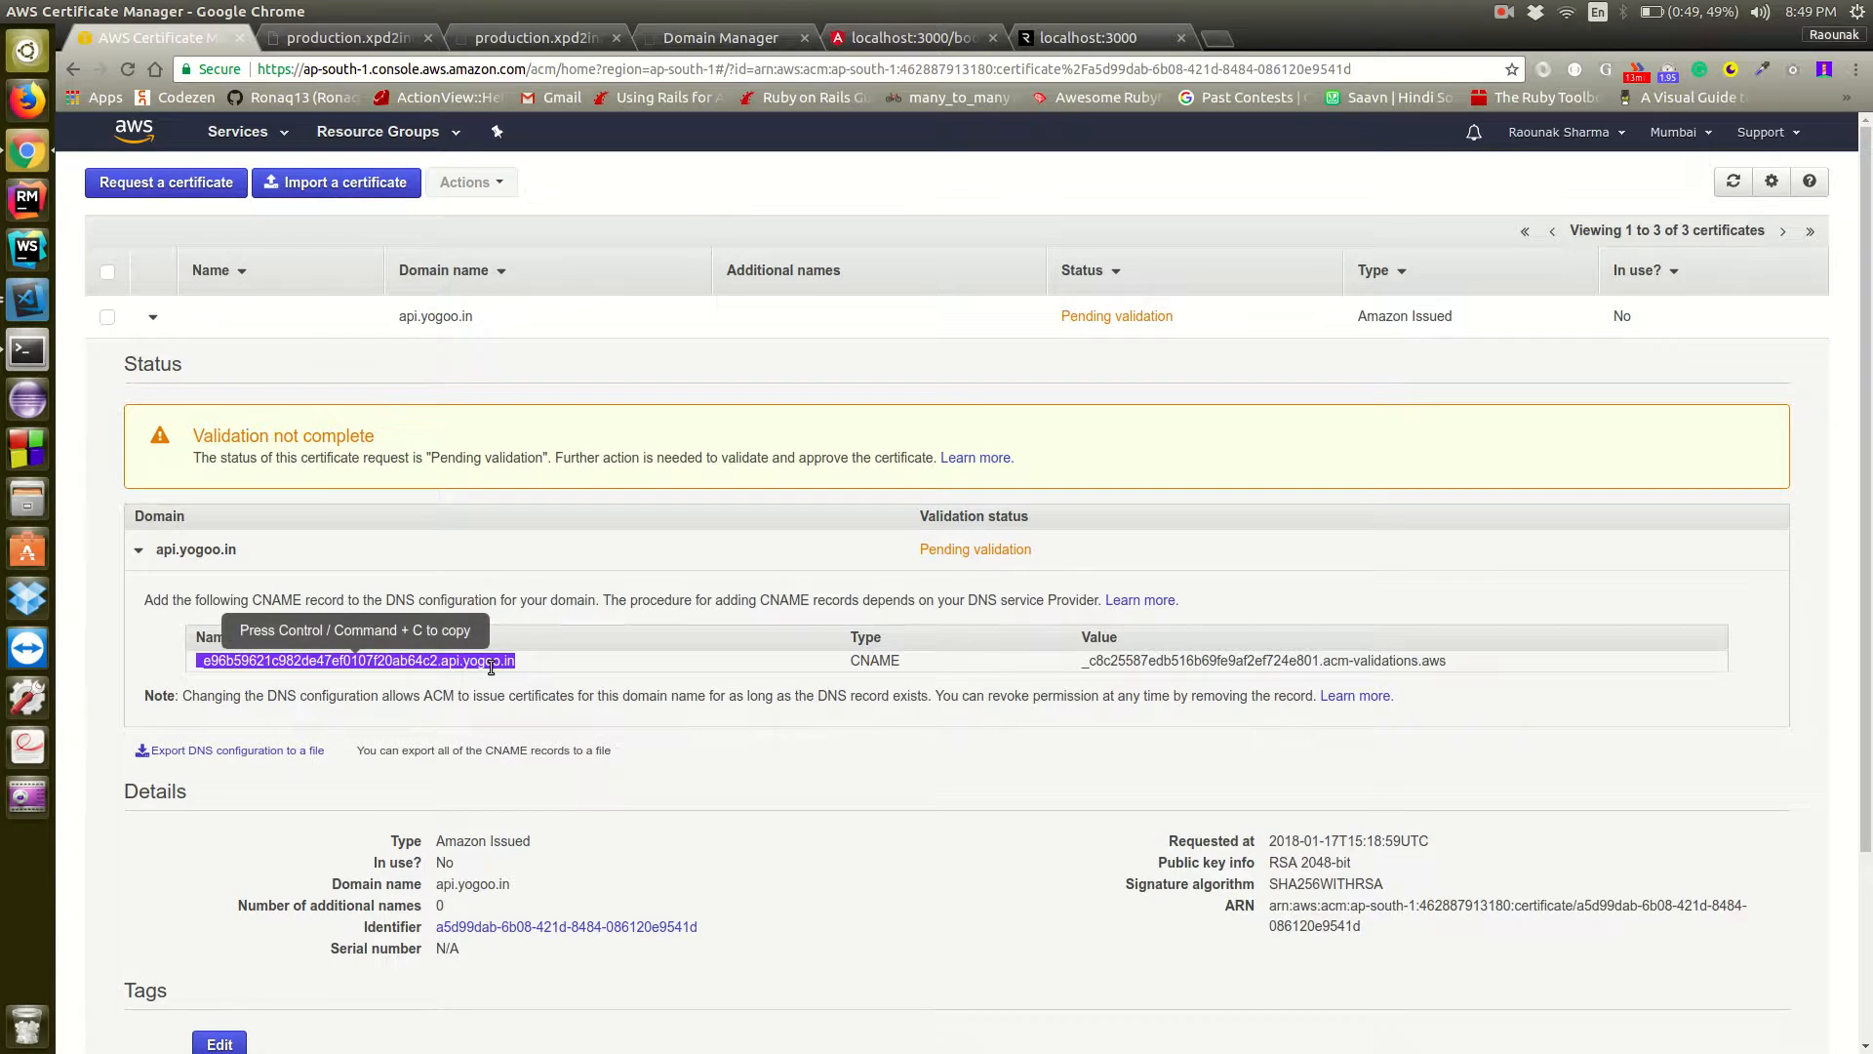
Start a new CNAME record on the GoDaddy DNS page for yogoo.in with the copied validation name as its host
left_click(368, 41)
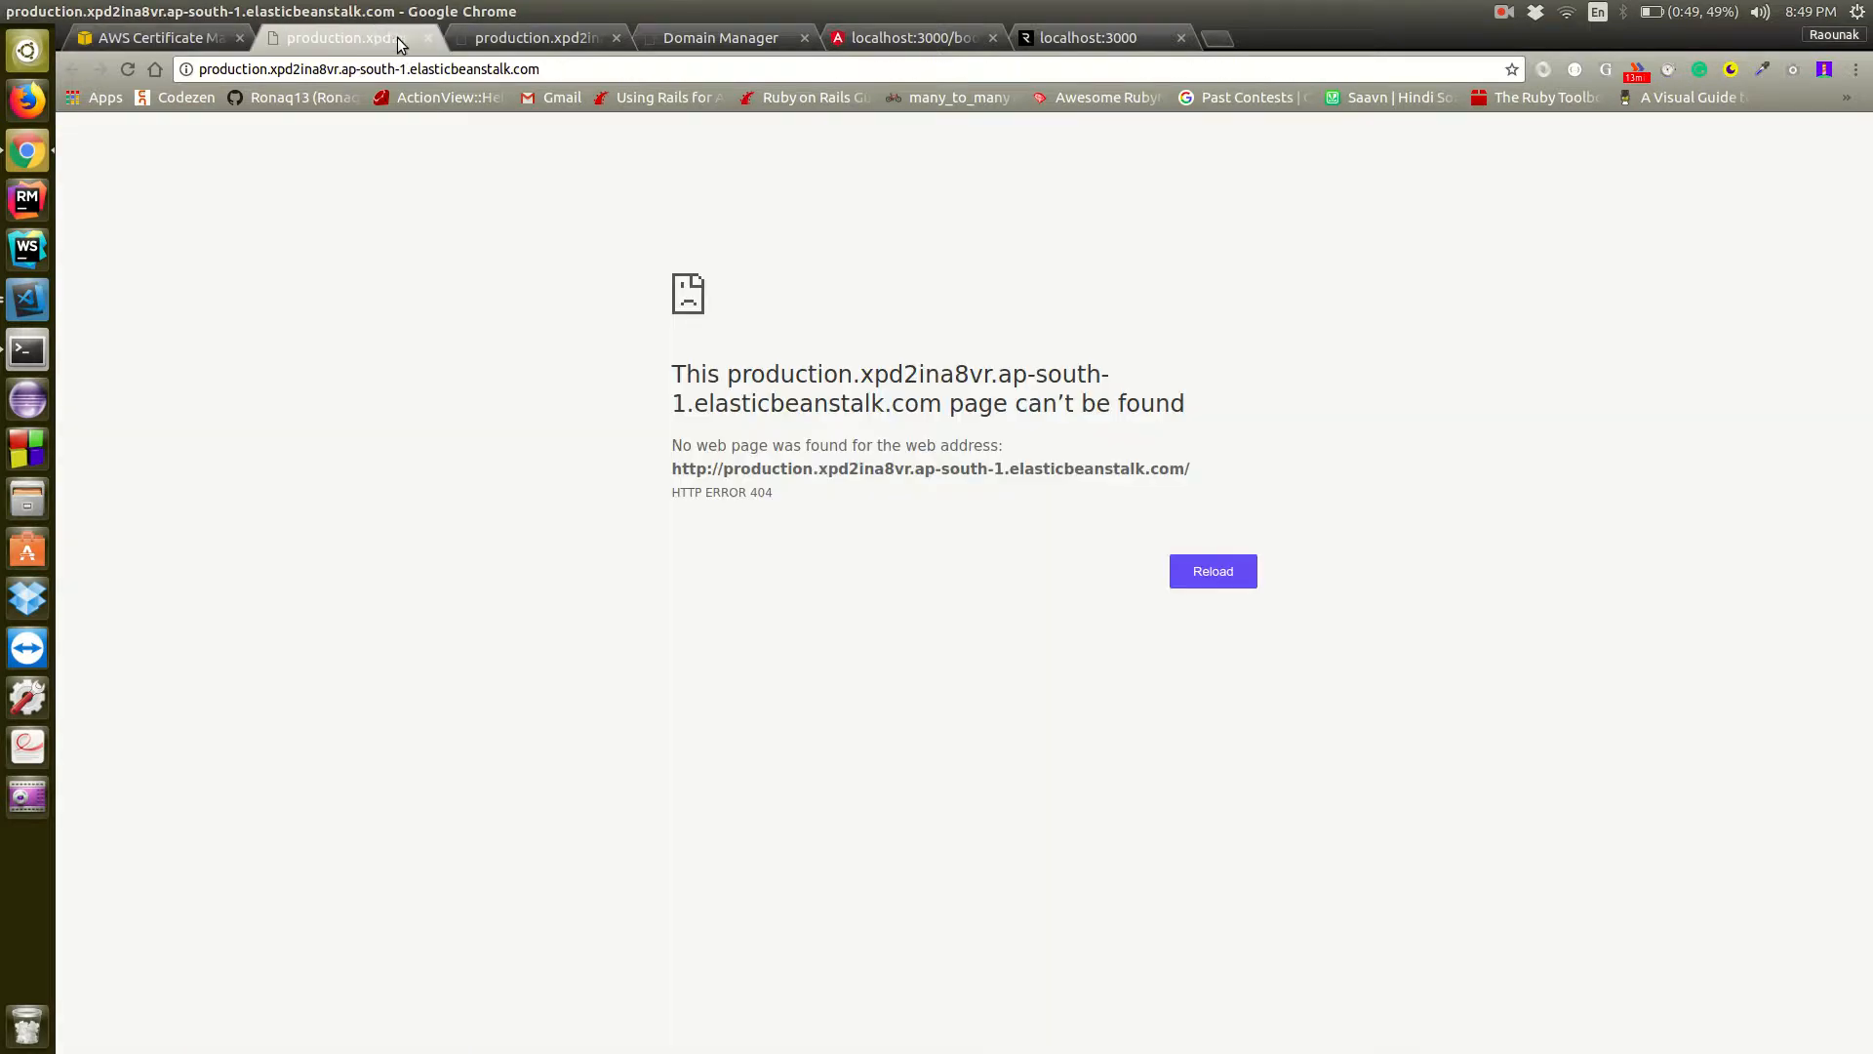
left_click(720, 38)
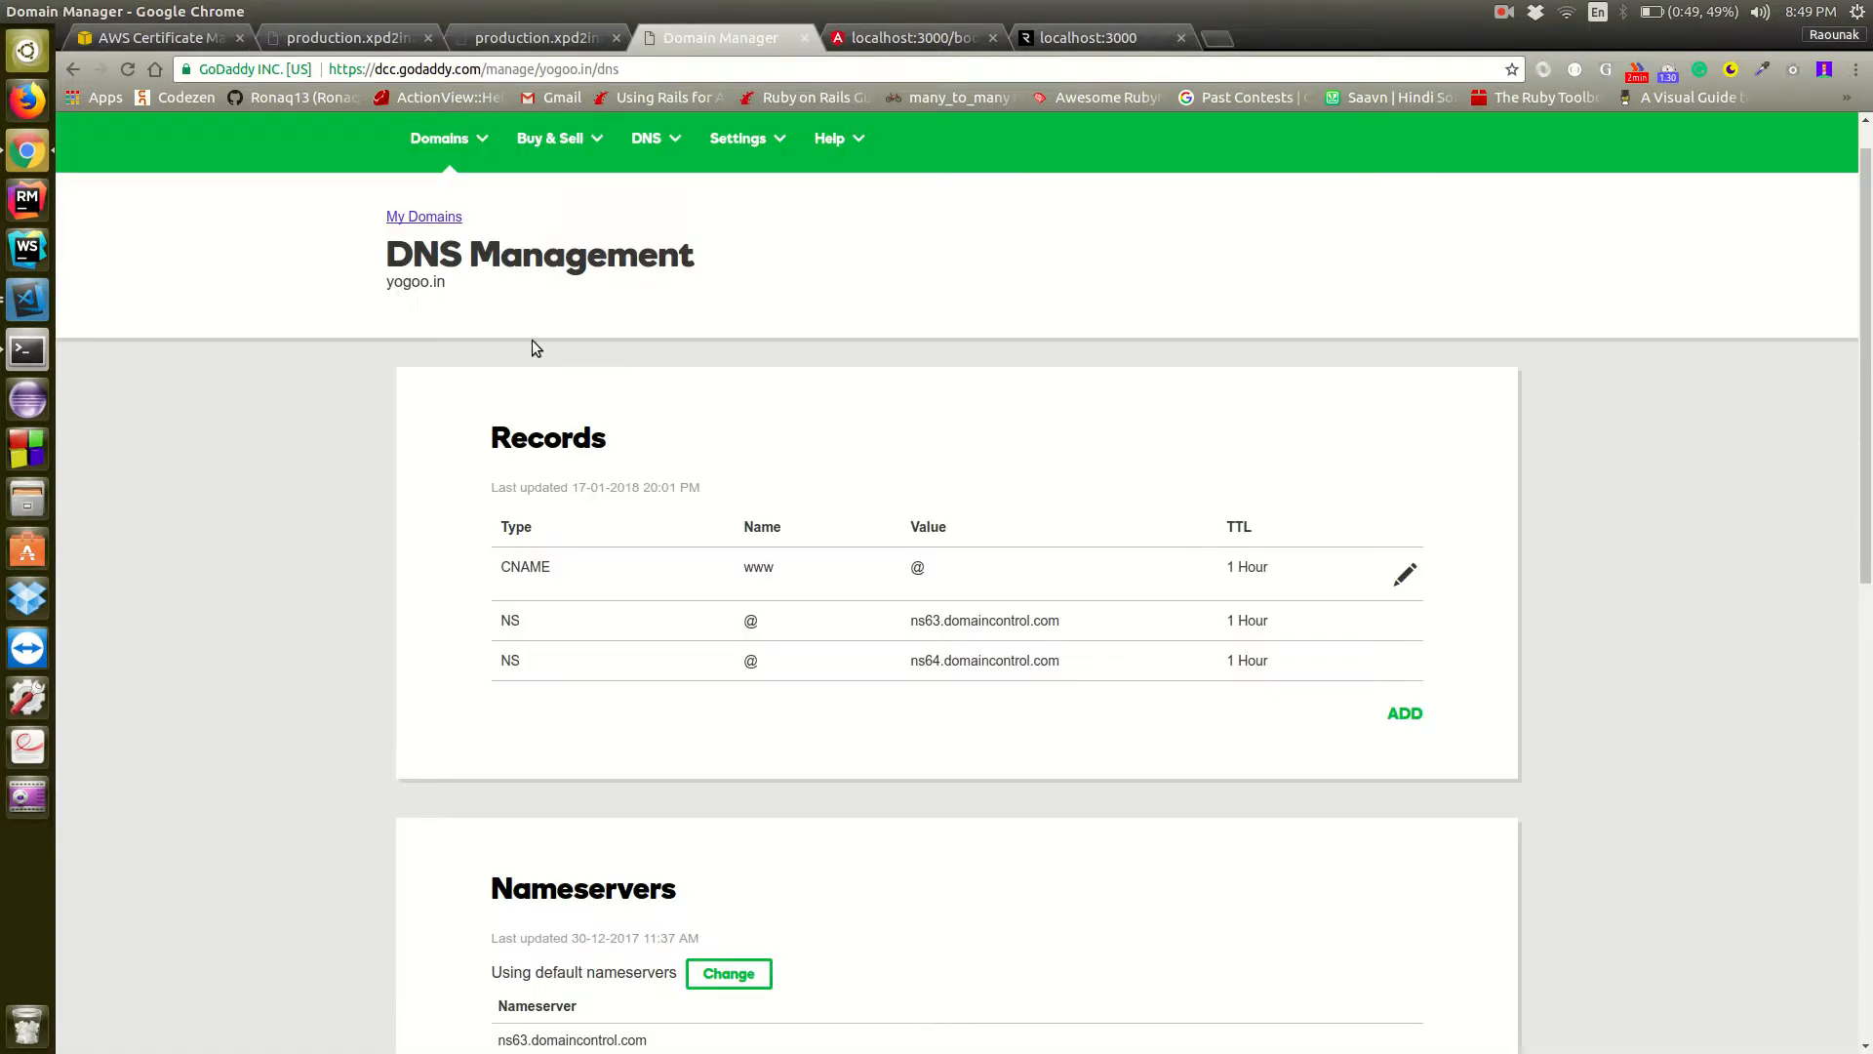
left_click(1400, 713)
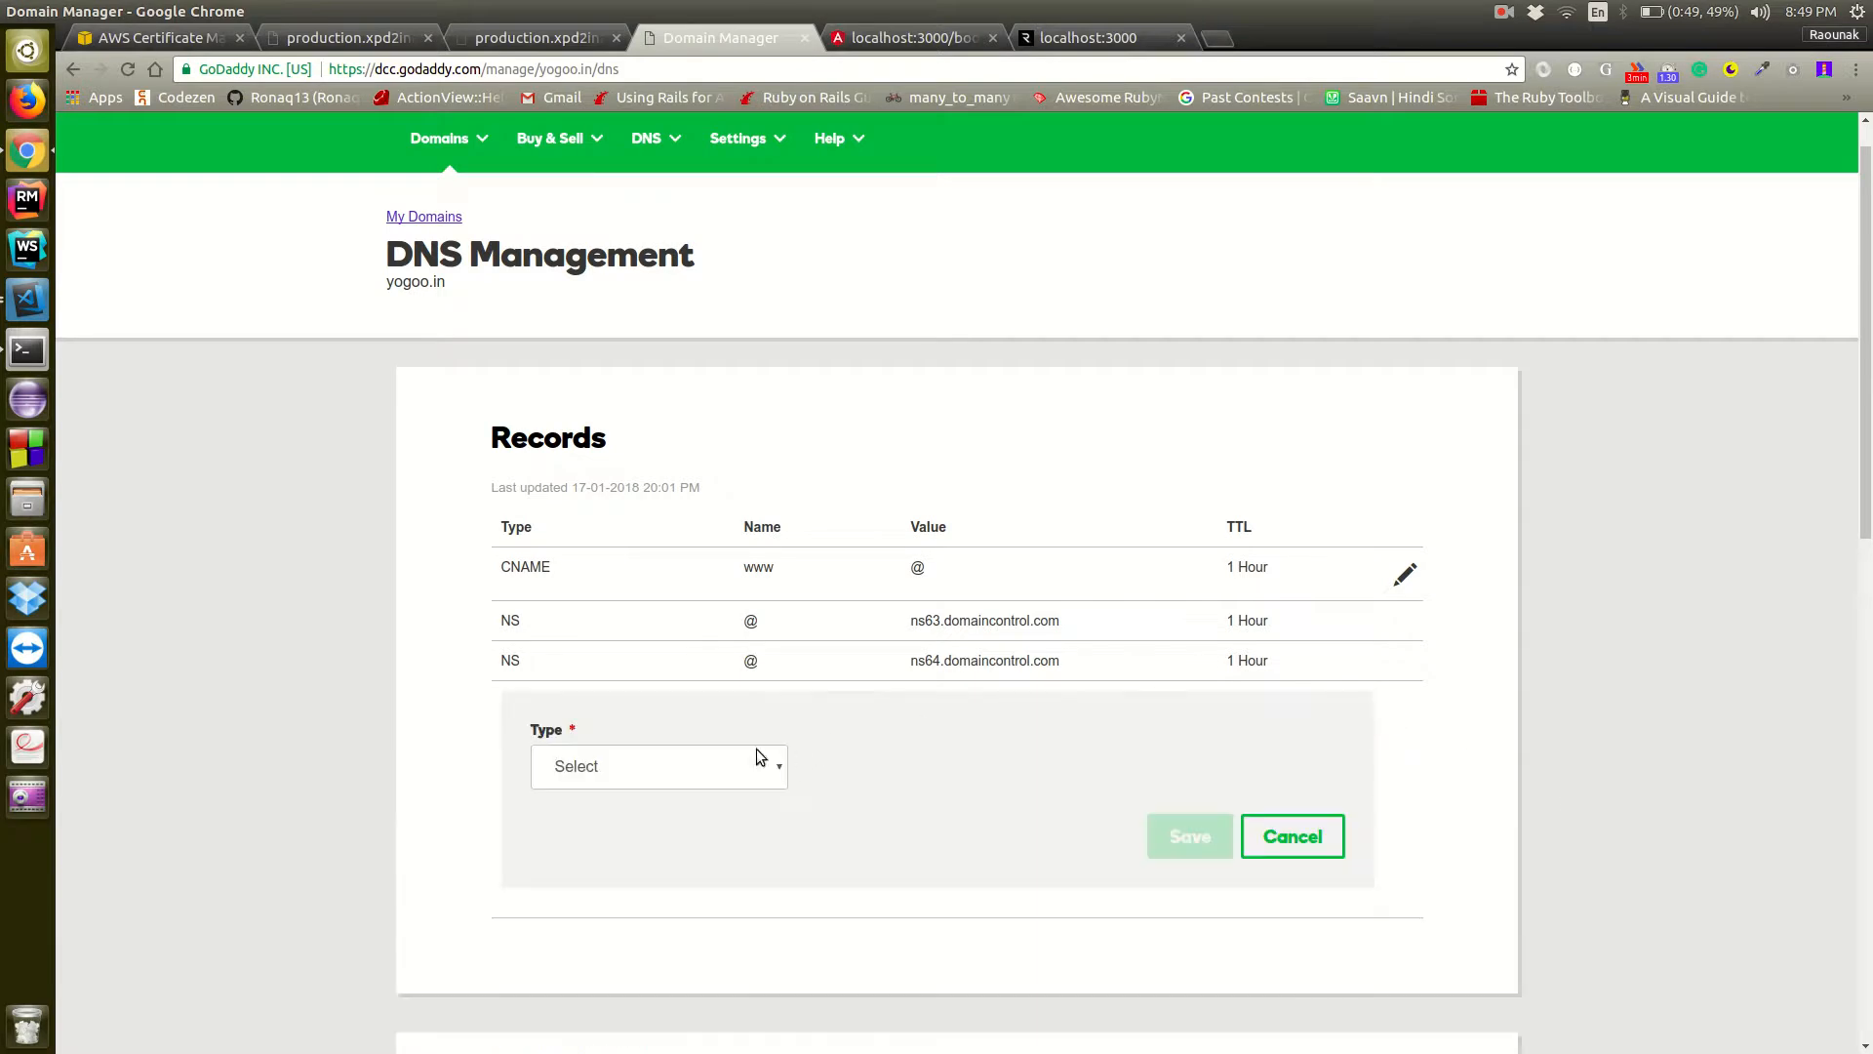
left_click(730, 769)
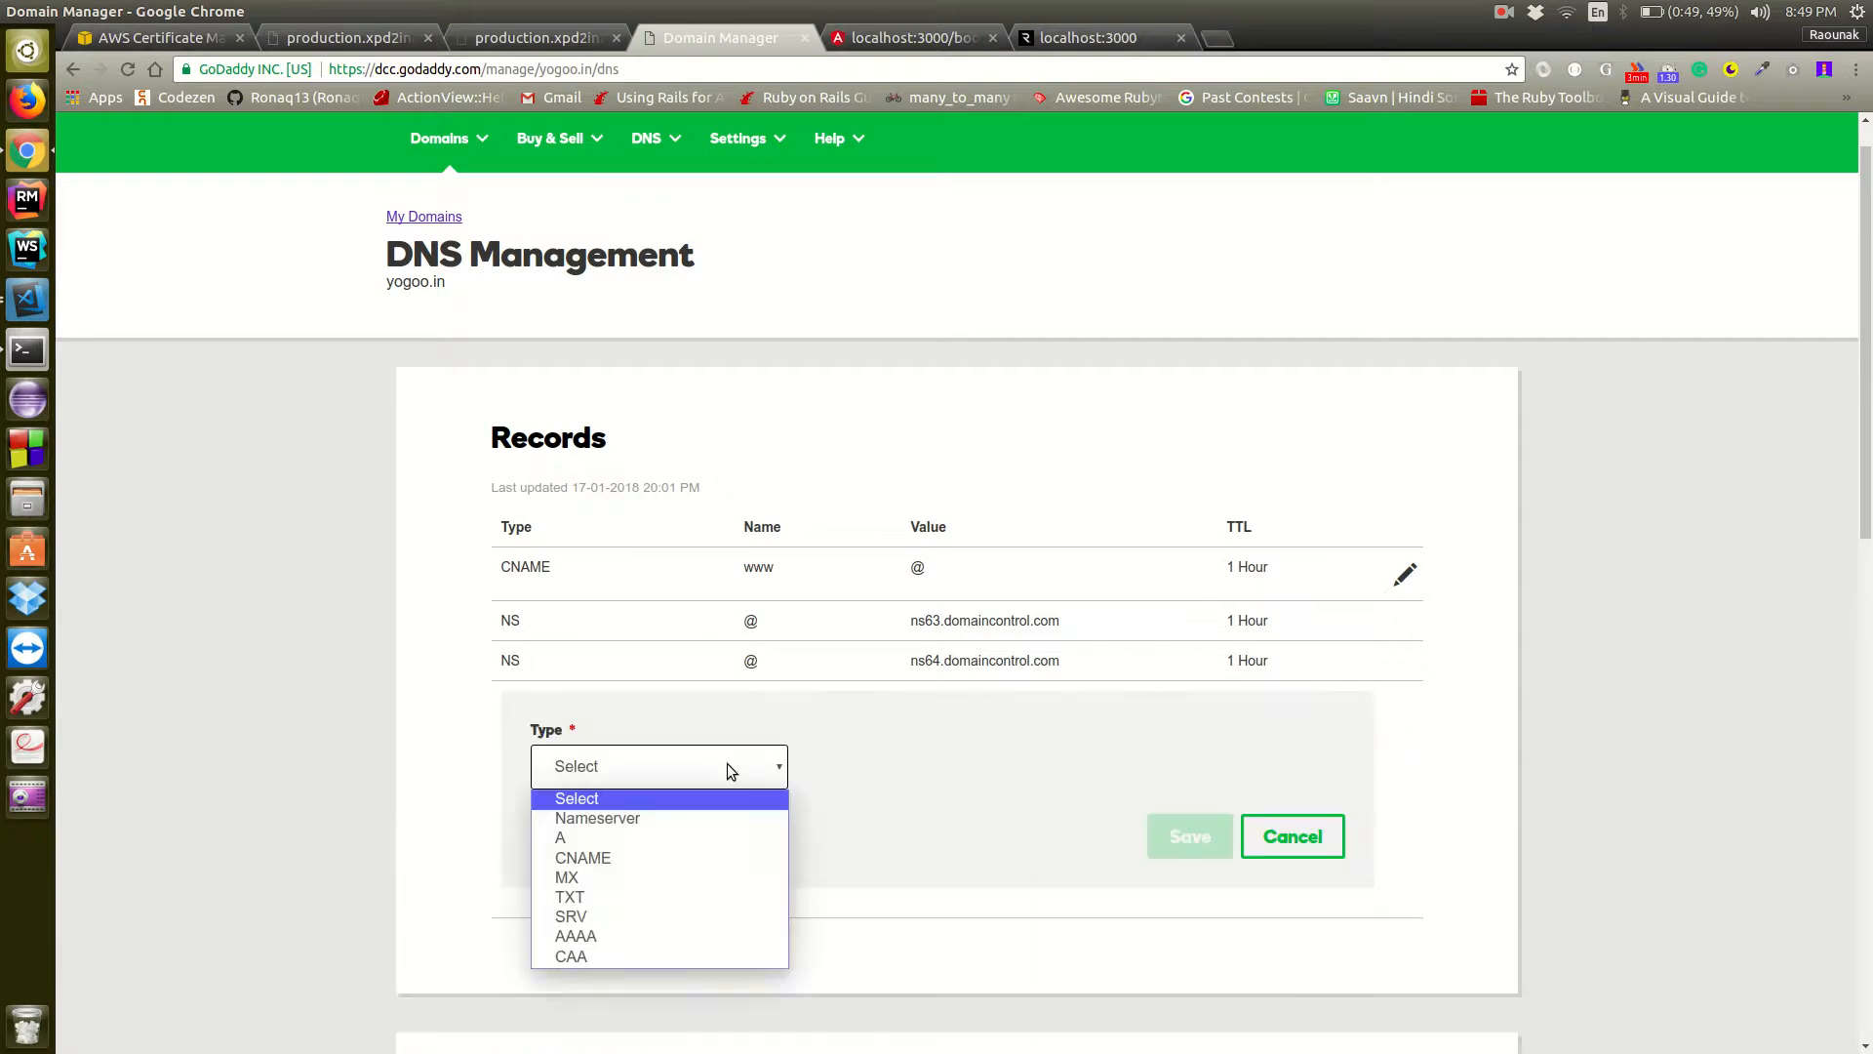
left_click(682, 859)
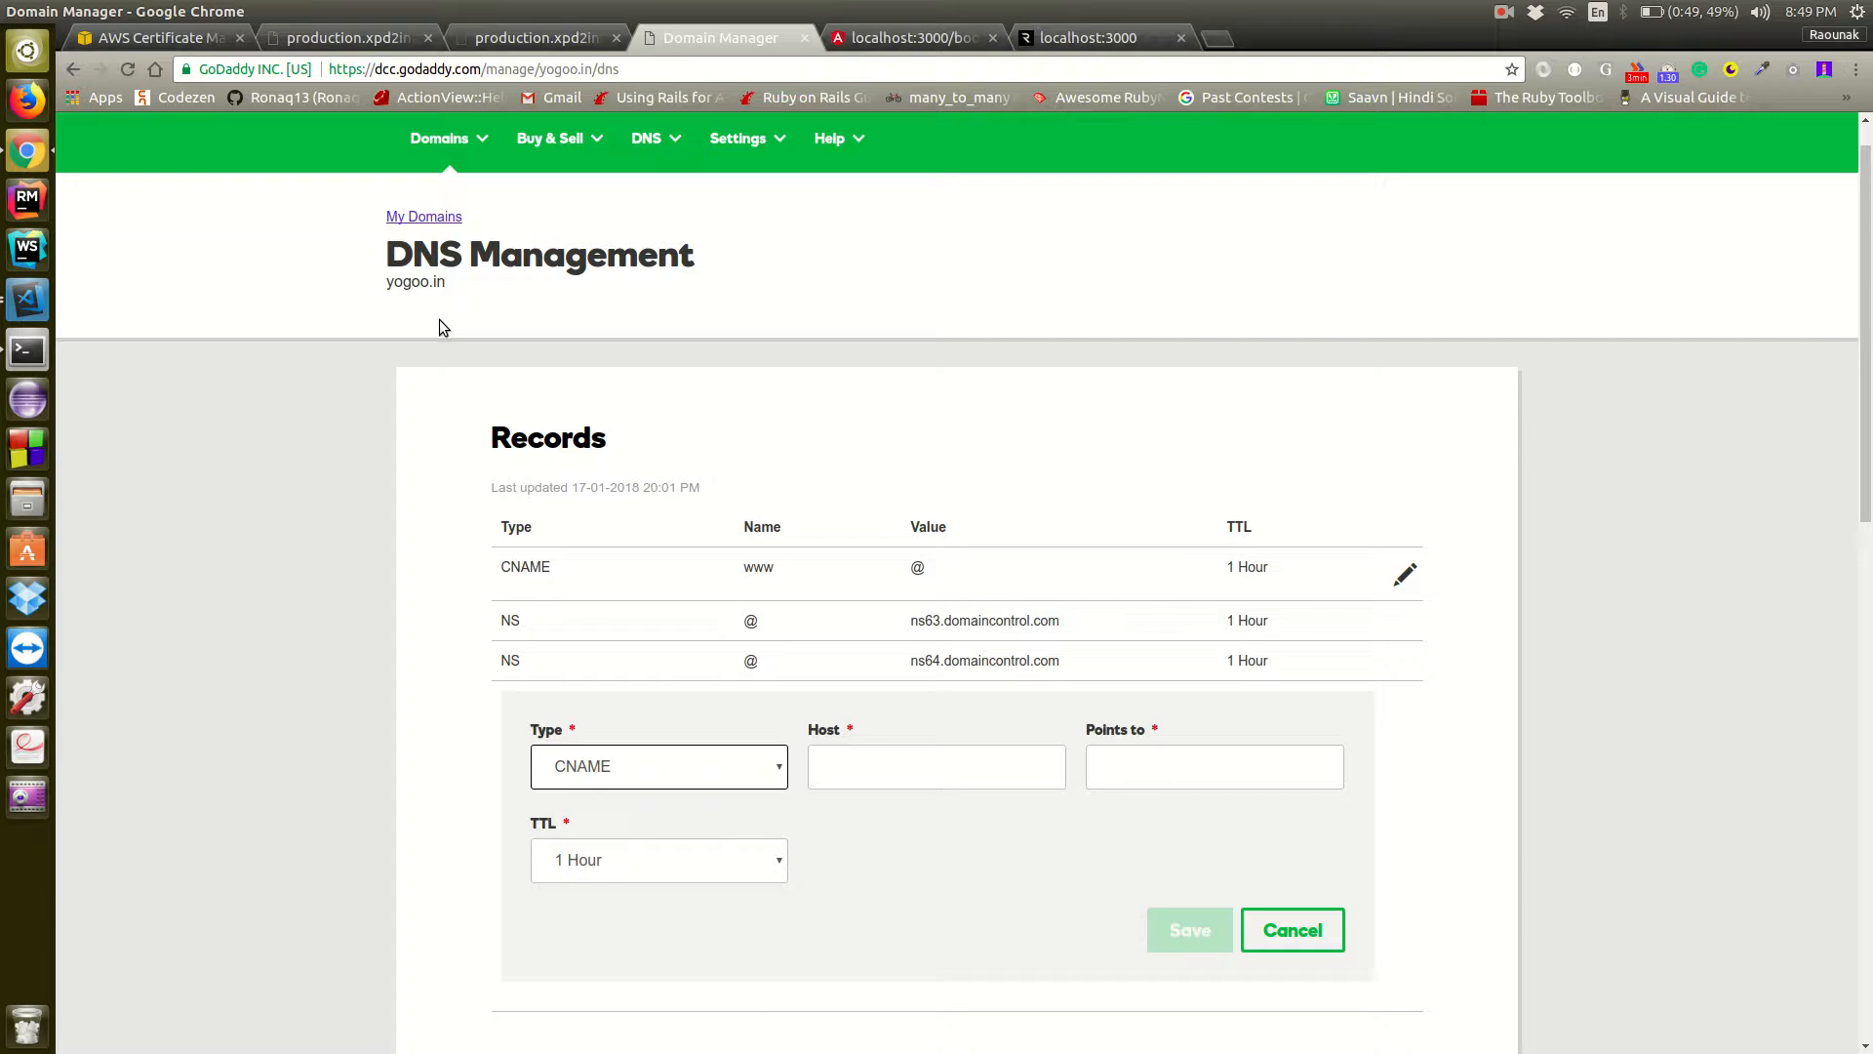
left_click(898, 772)
key("ctrl+v")
left_click(975, 882)
Copy the validation CNAME value from Certificate Manager into the GoDaddy record's Points to field and save the record
left_click(124, 42)
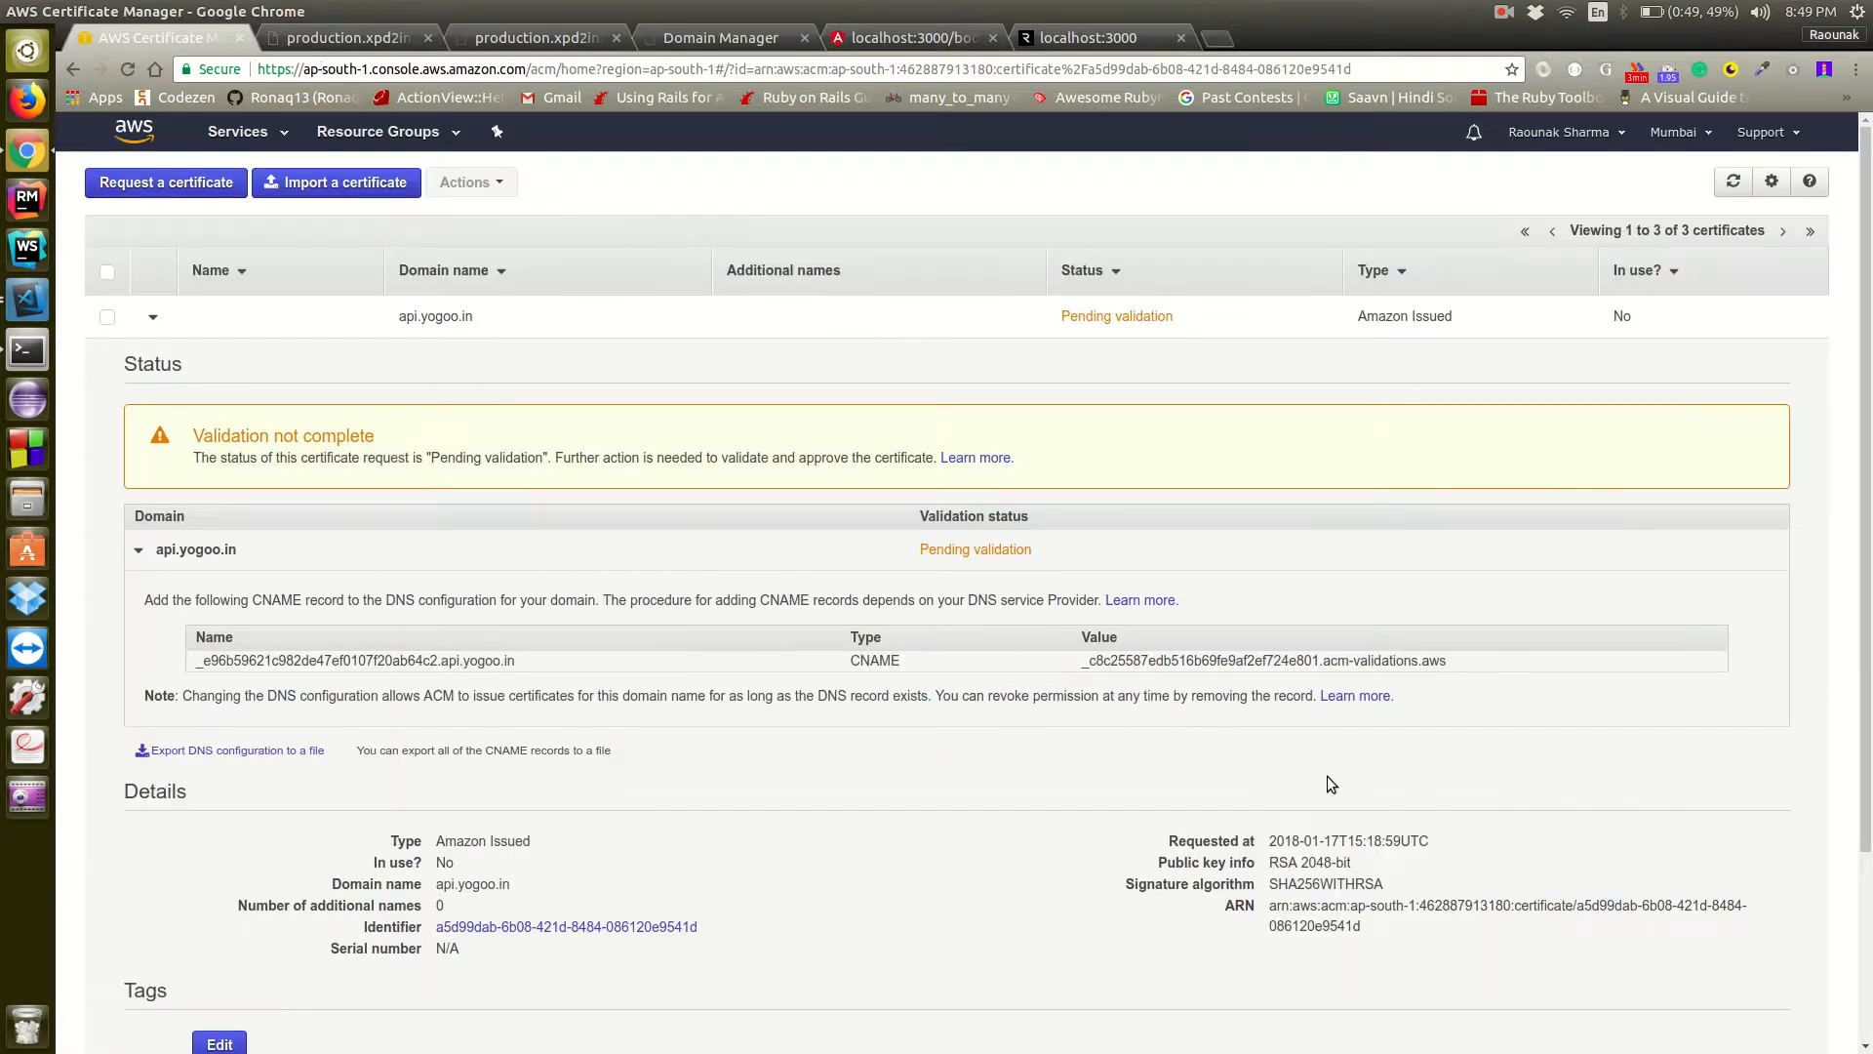
left_click(1288, 663)
key("ctrl+c")
left_click(729, 43)
left_click(1256, 768)
key("ctrl+v")
left_click(1213, 928)
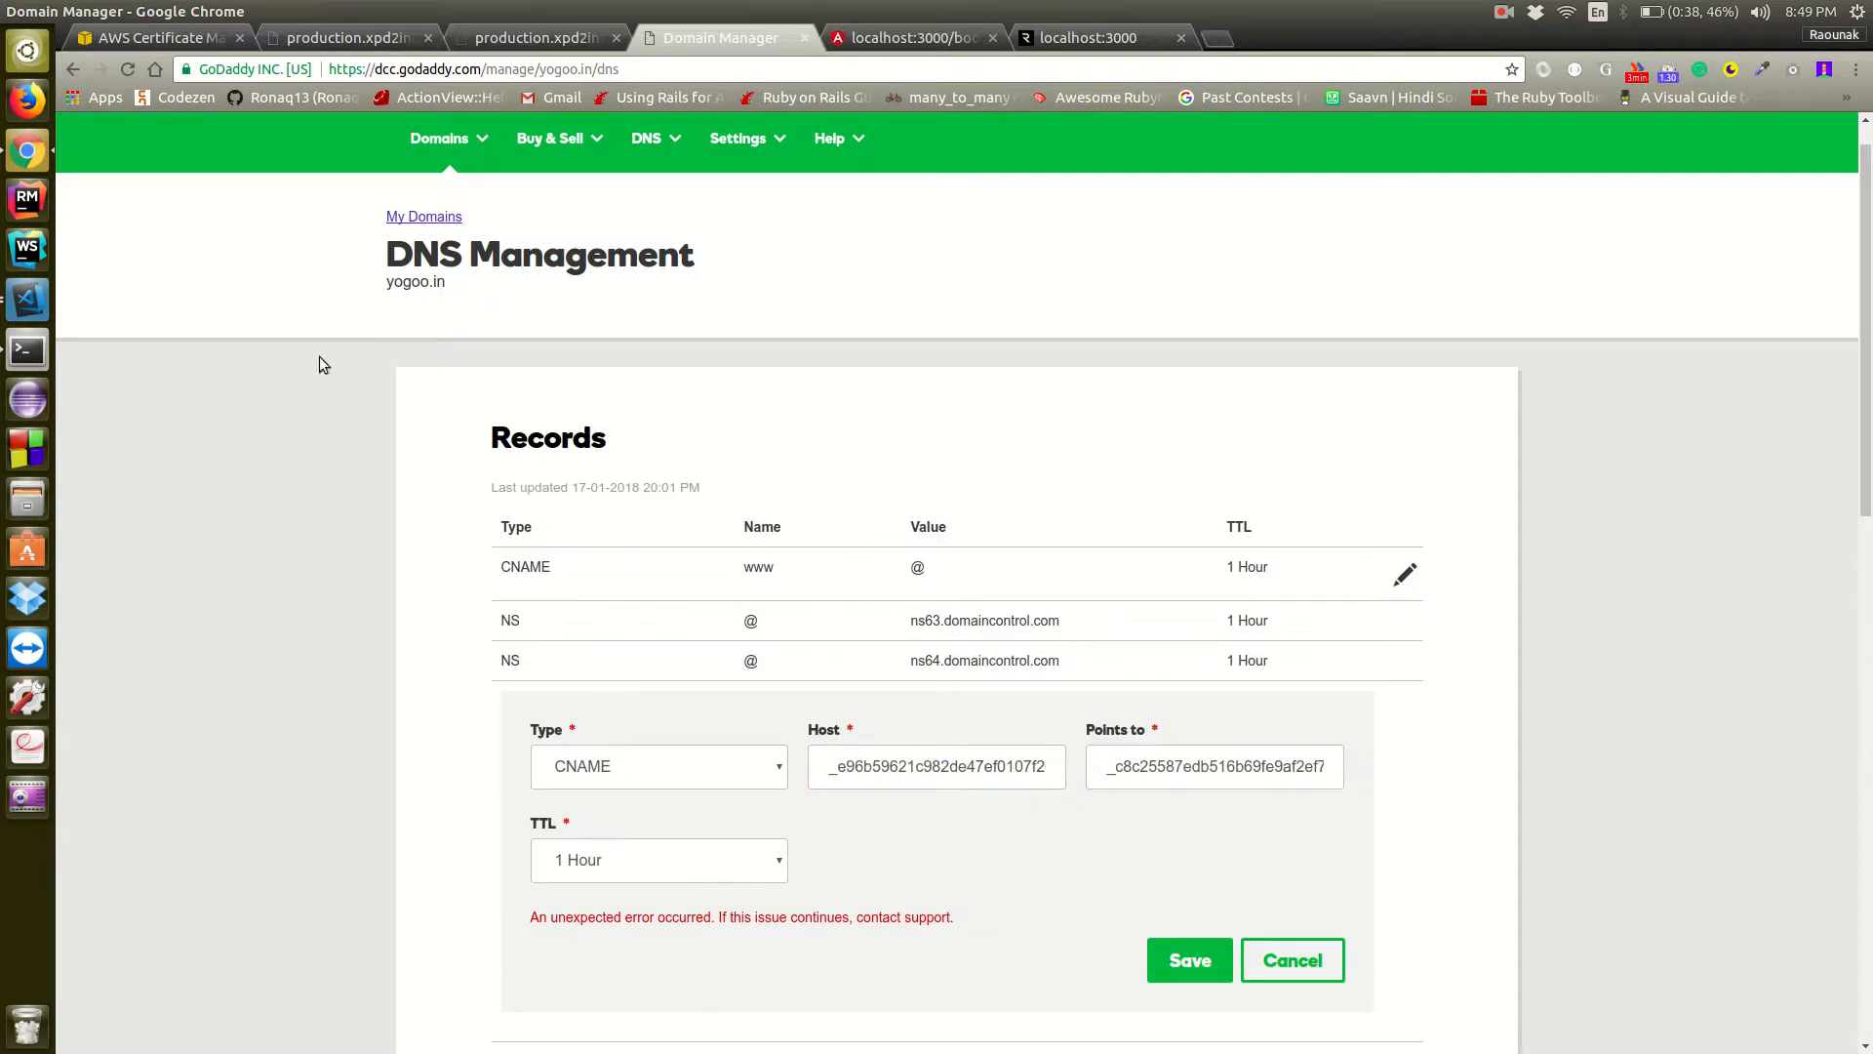
Reload the GoDaddy DNS page and the certificate page to check the new record and the validation status
left_click(128, 67)
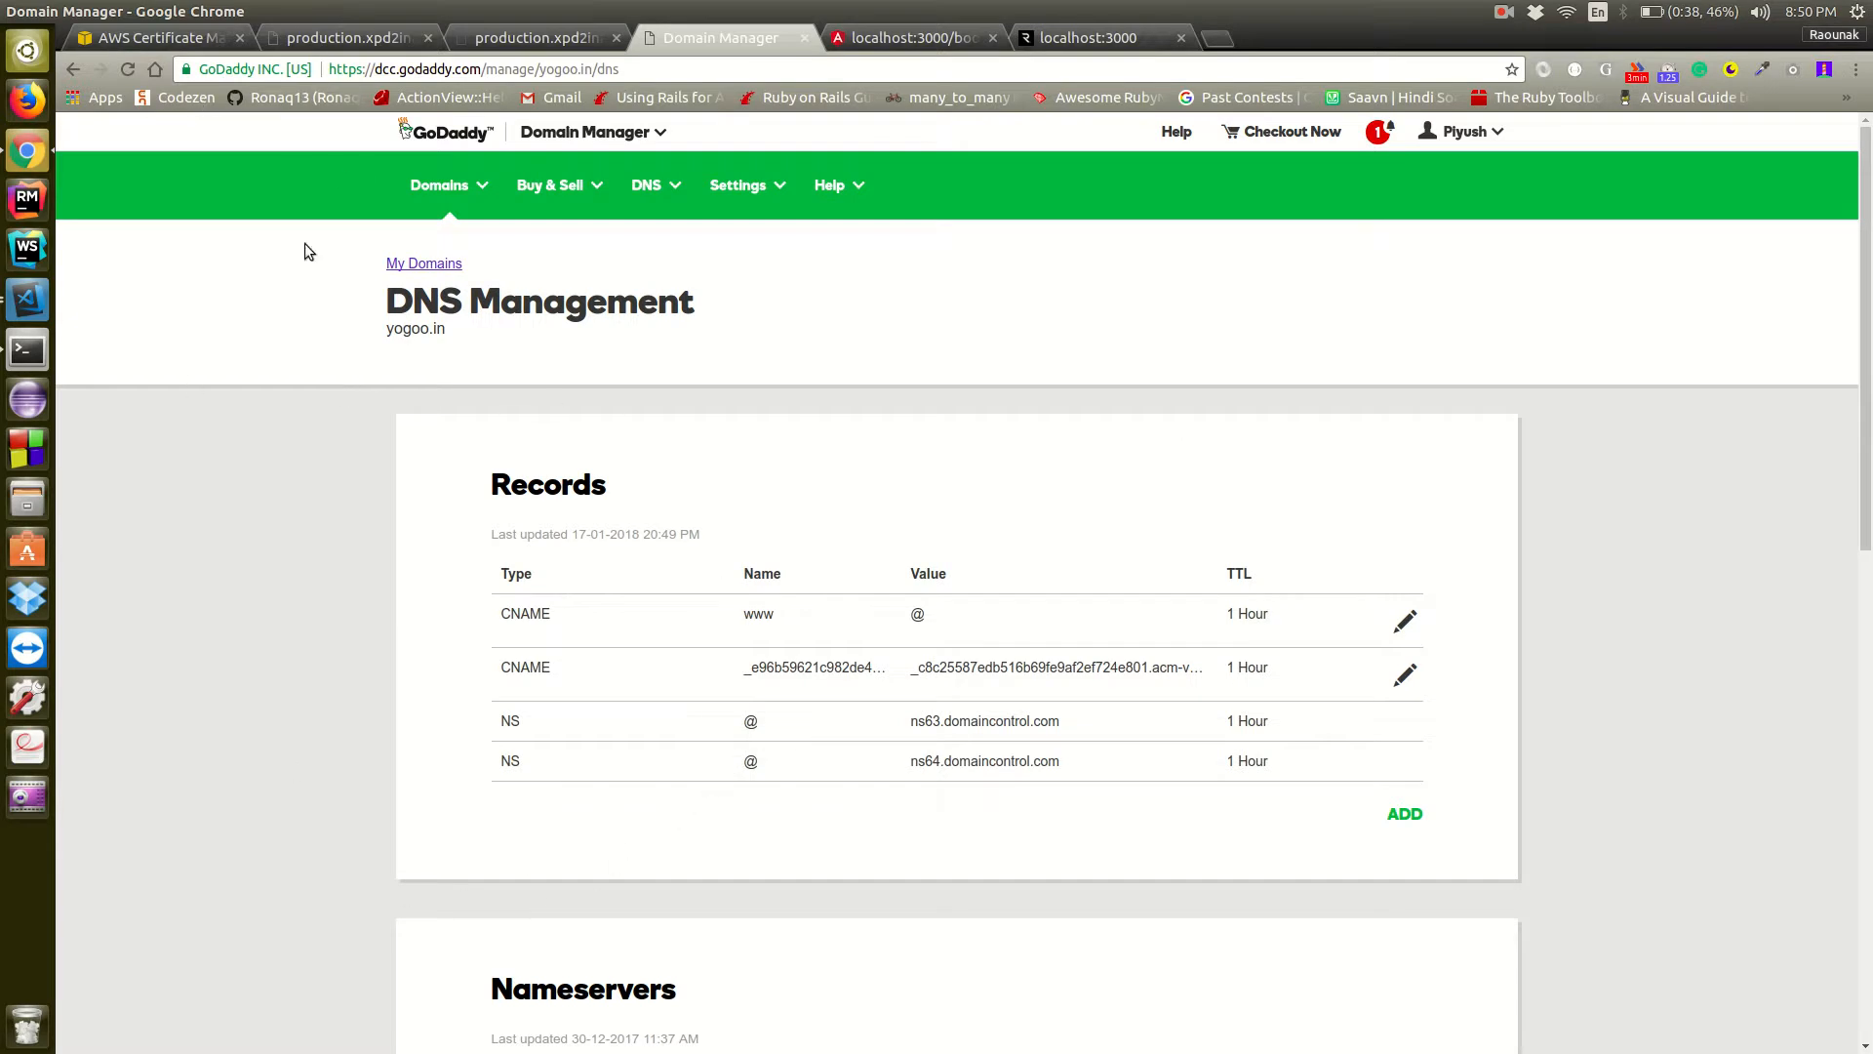
left_click(133, 38)
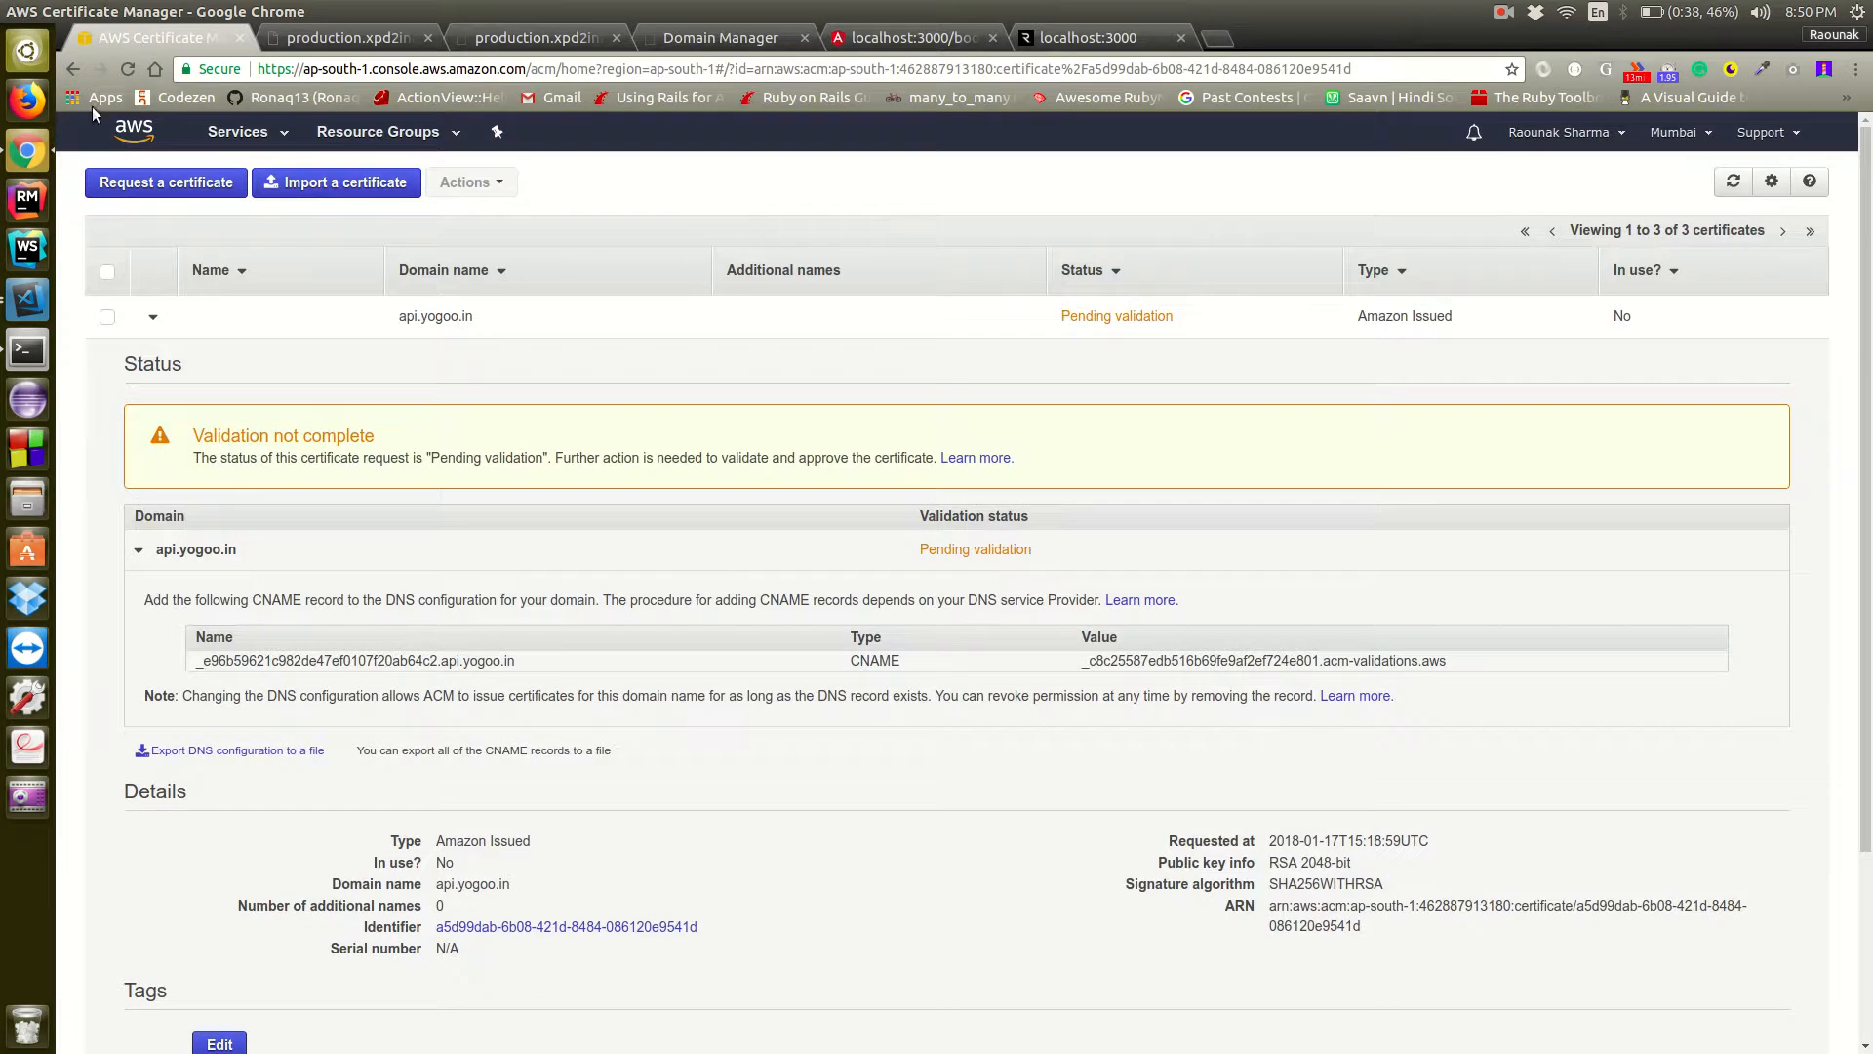
left_click(129, 72)
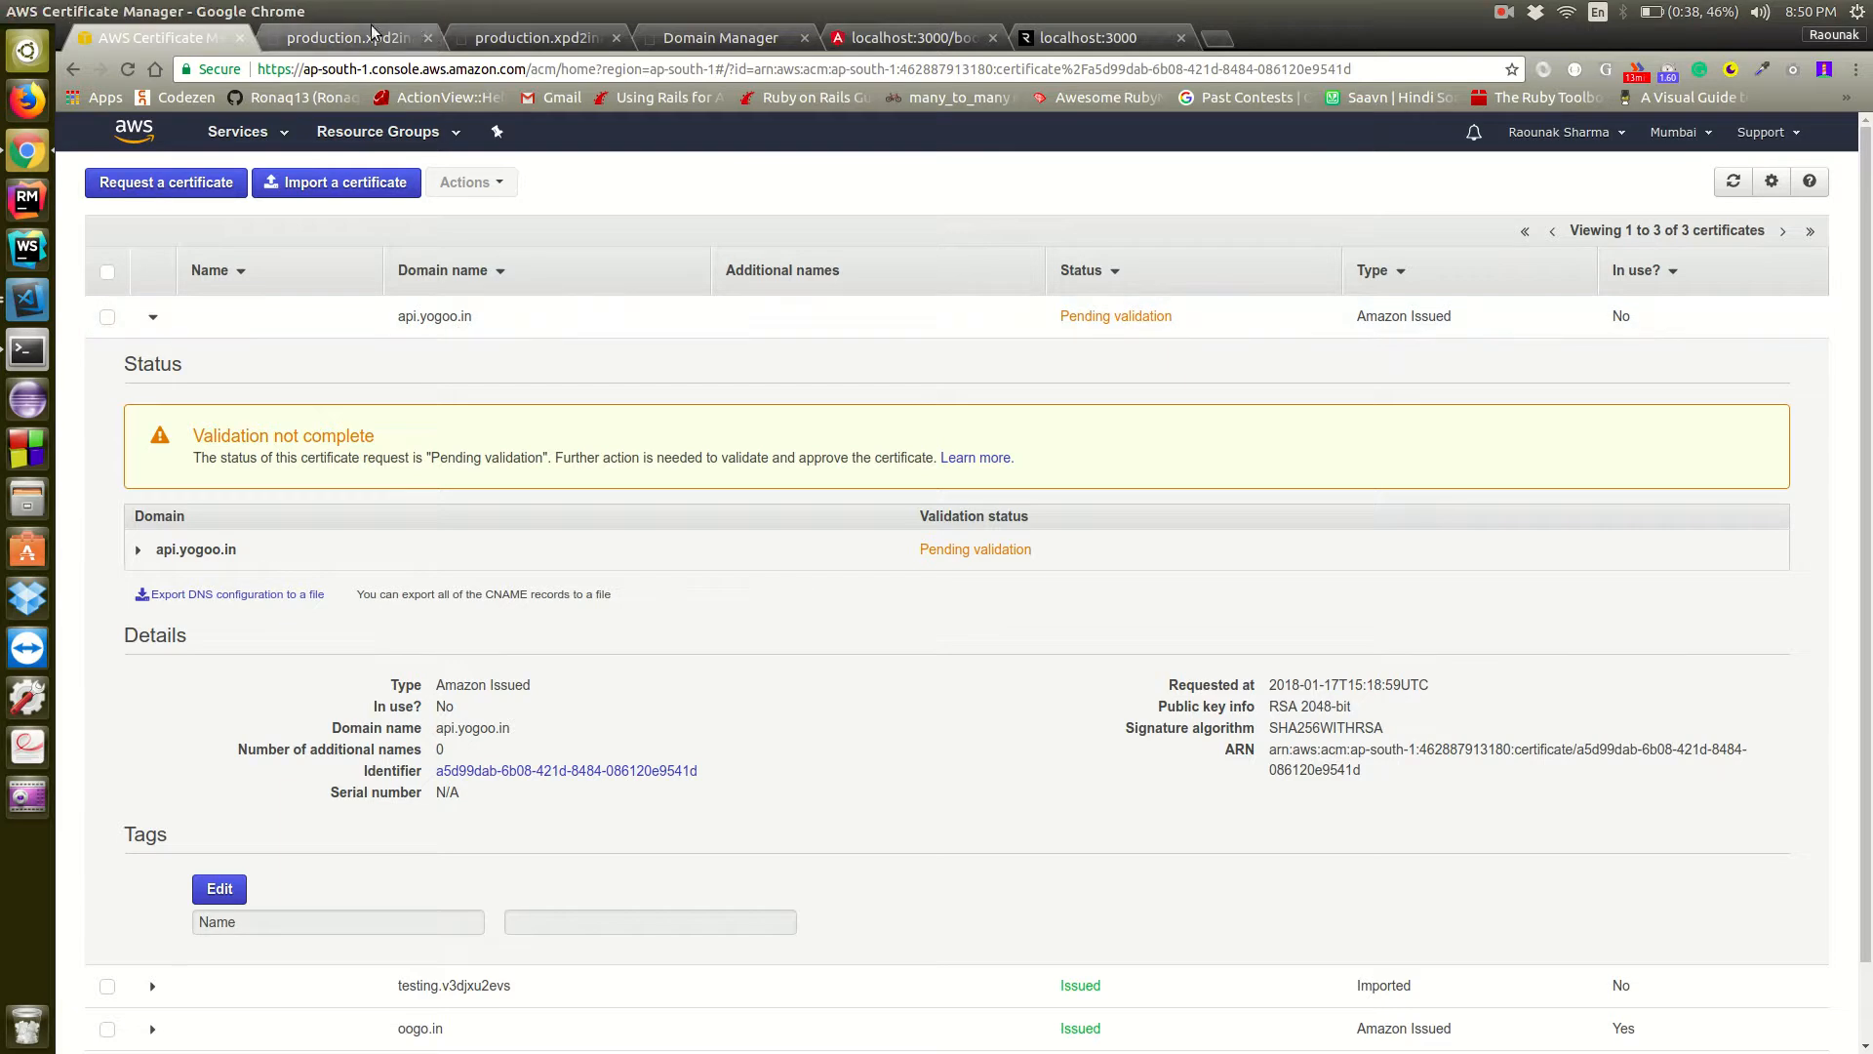
Start another CNAME record for yogoo.in in GoDaddy with the host api
left_click(682, 38)
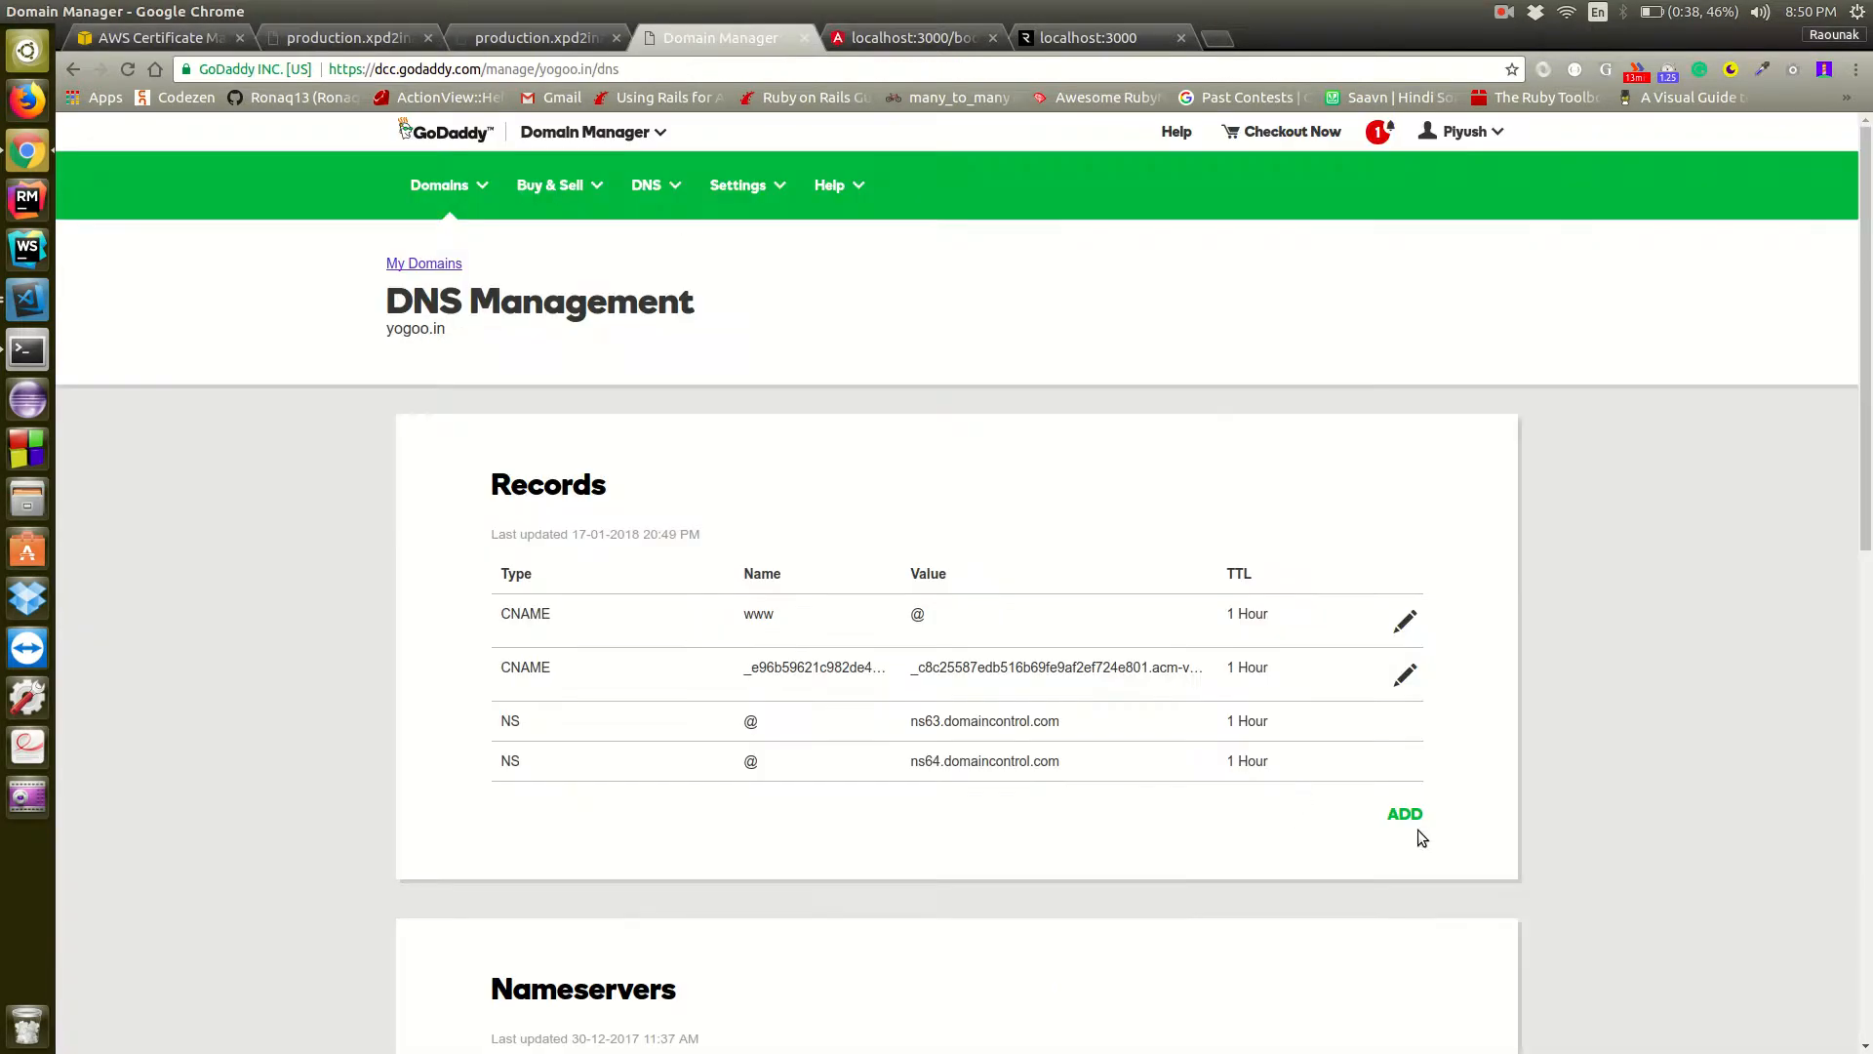
left_click(1418, 823)
left_click(752, 880)
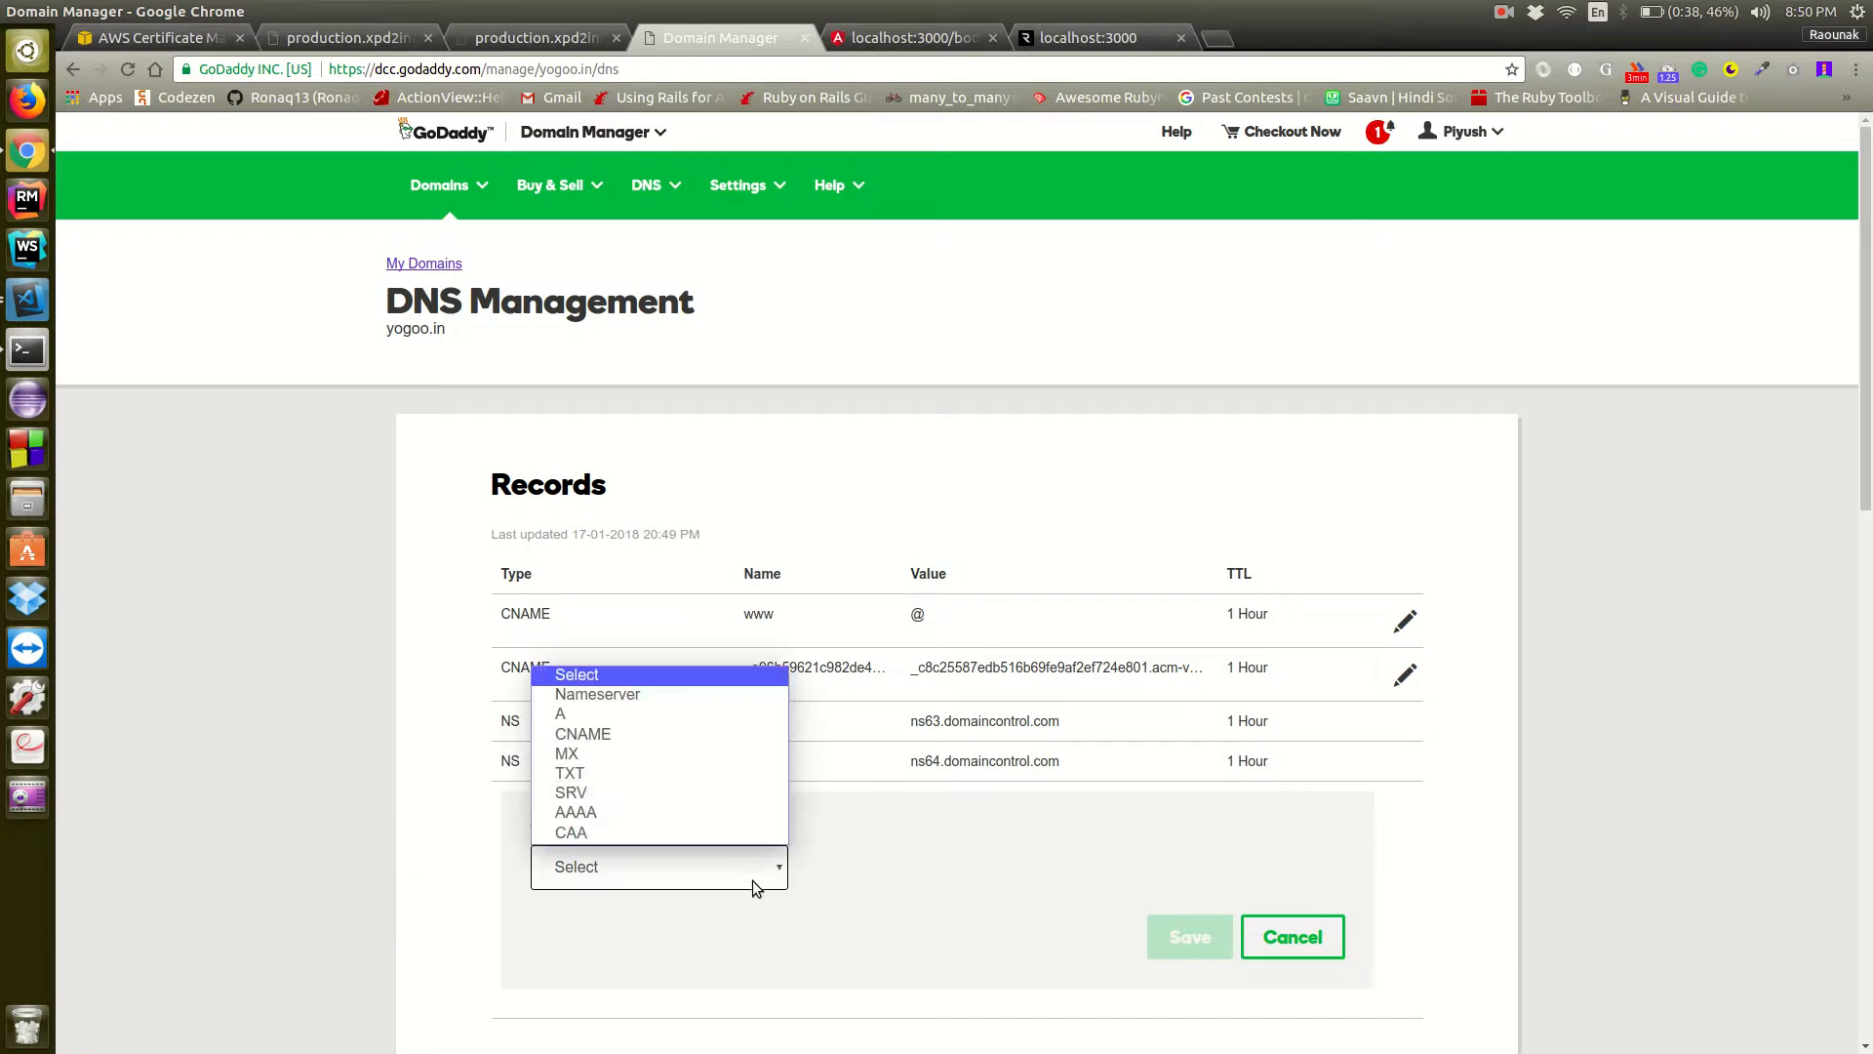
left_click(706, 738)
left_click(909, 865)
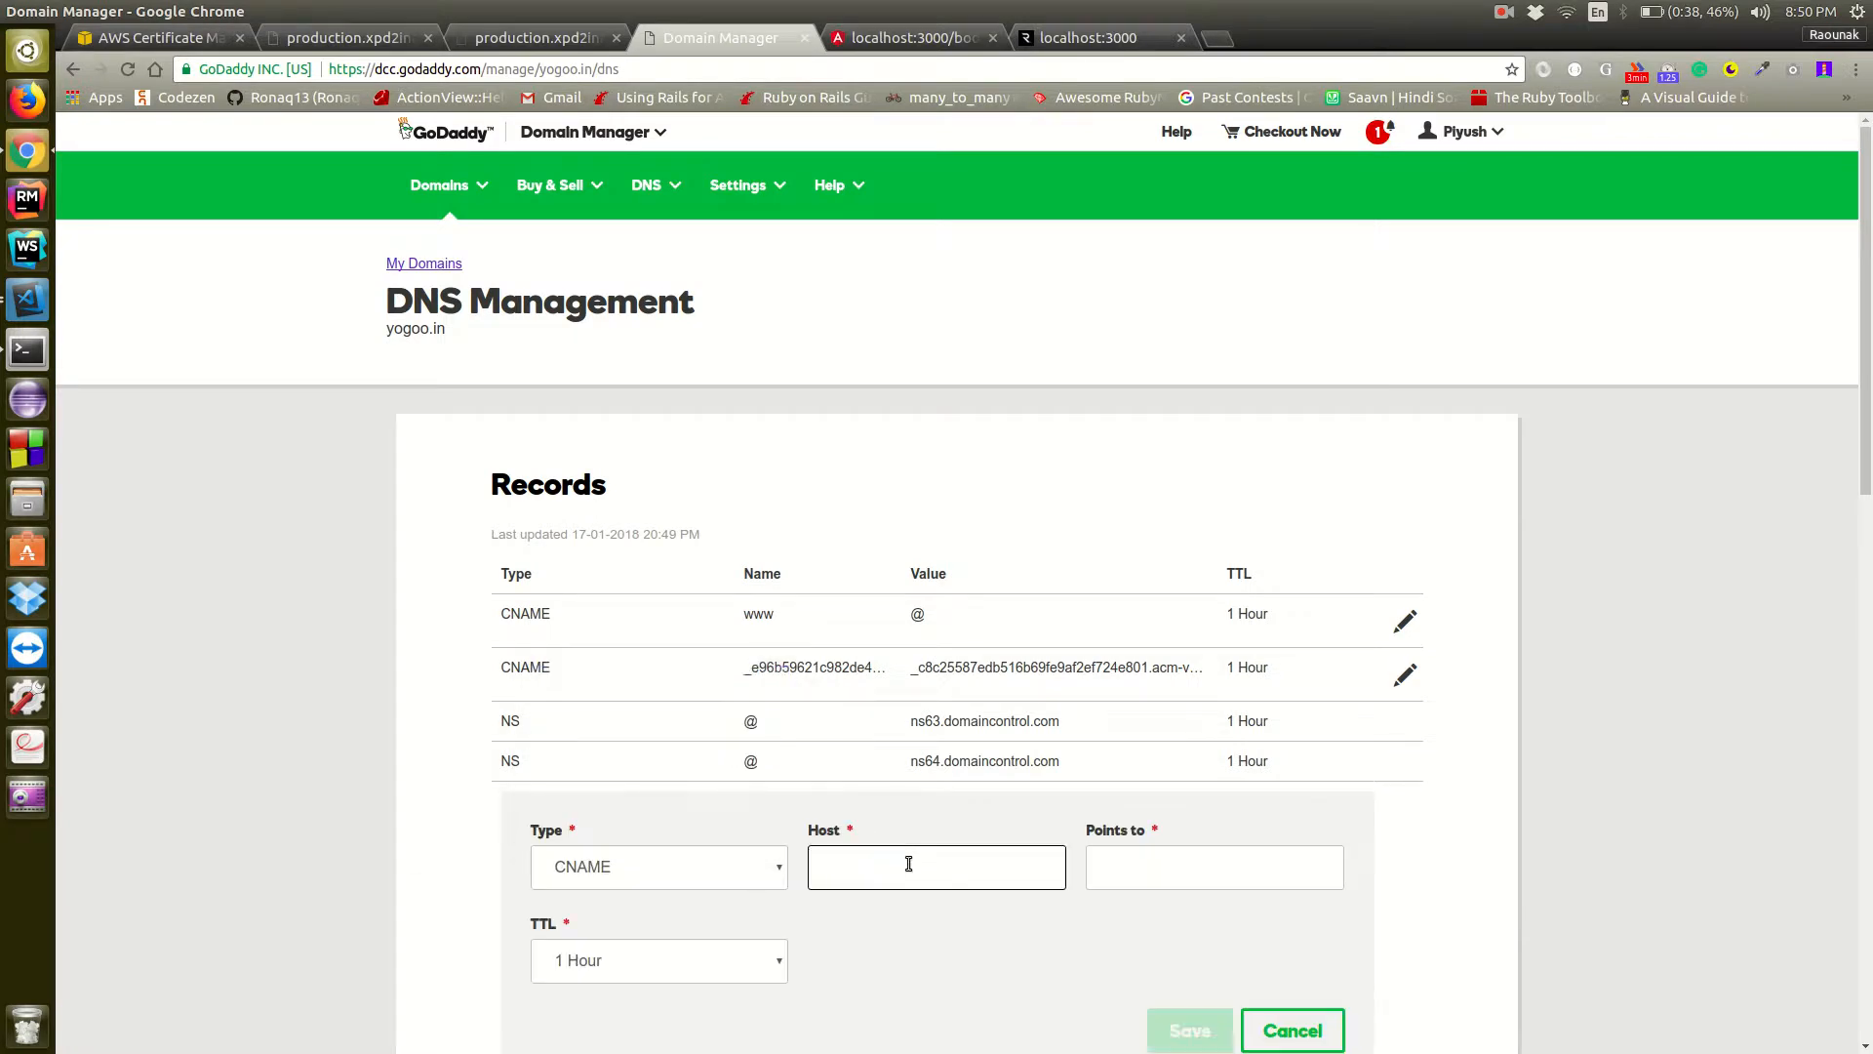
type("api")
left_click(939, 964)
left_click(1176, 869)
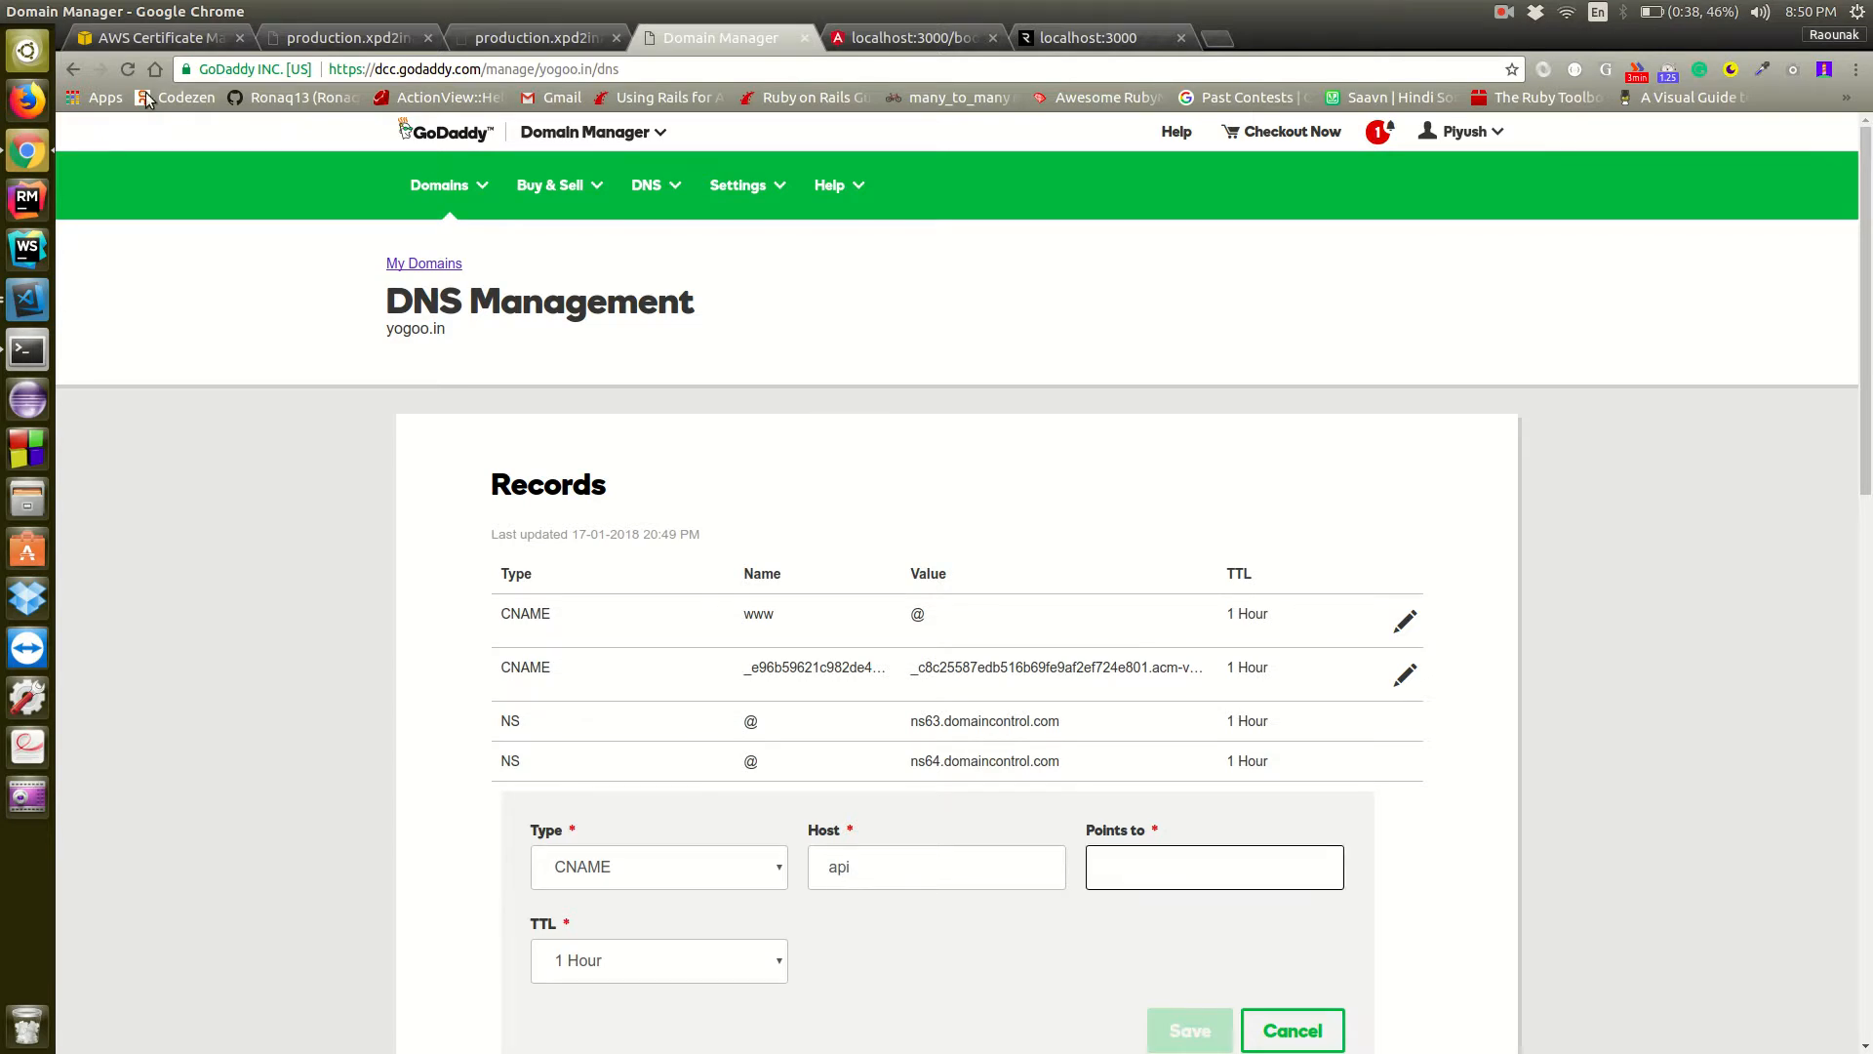
Open the testDeploy production environment in Elastic Beanstalk and close the two old production app tabs
left_click(149, 37)
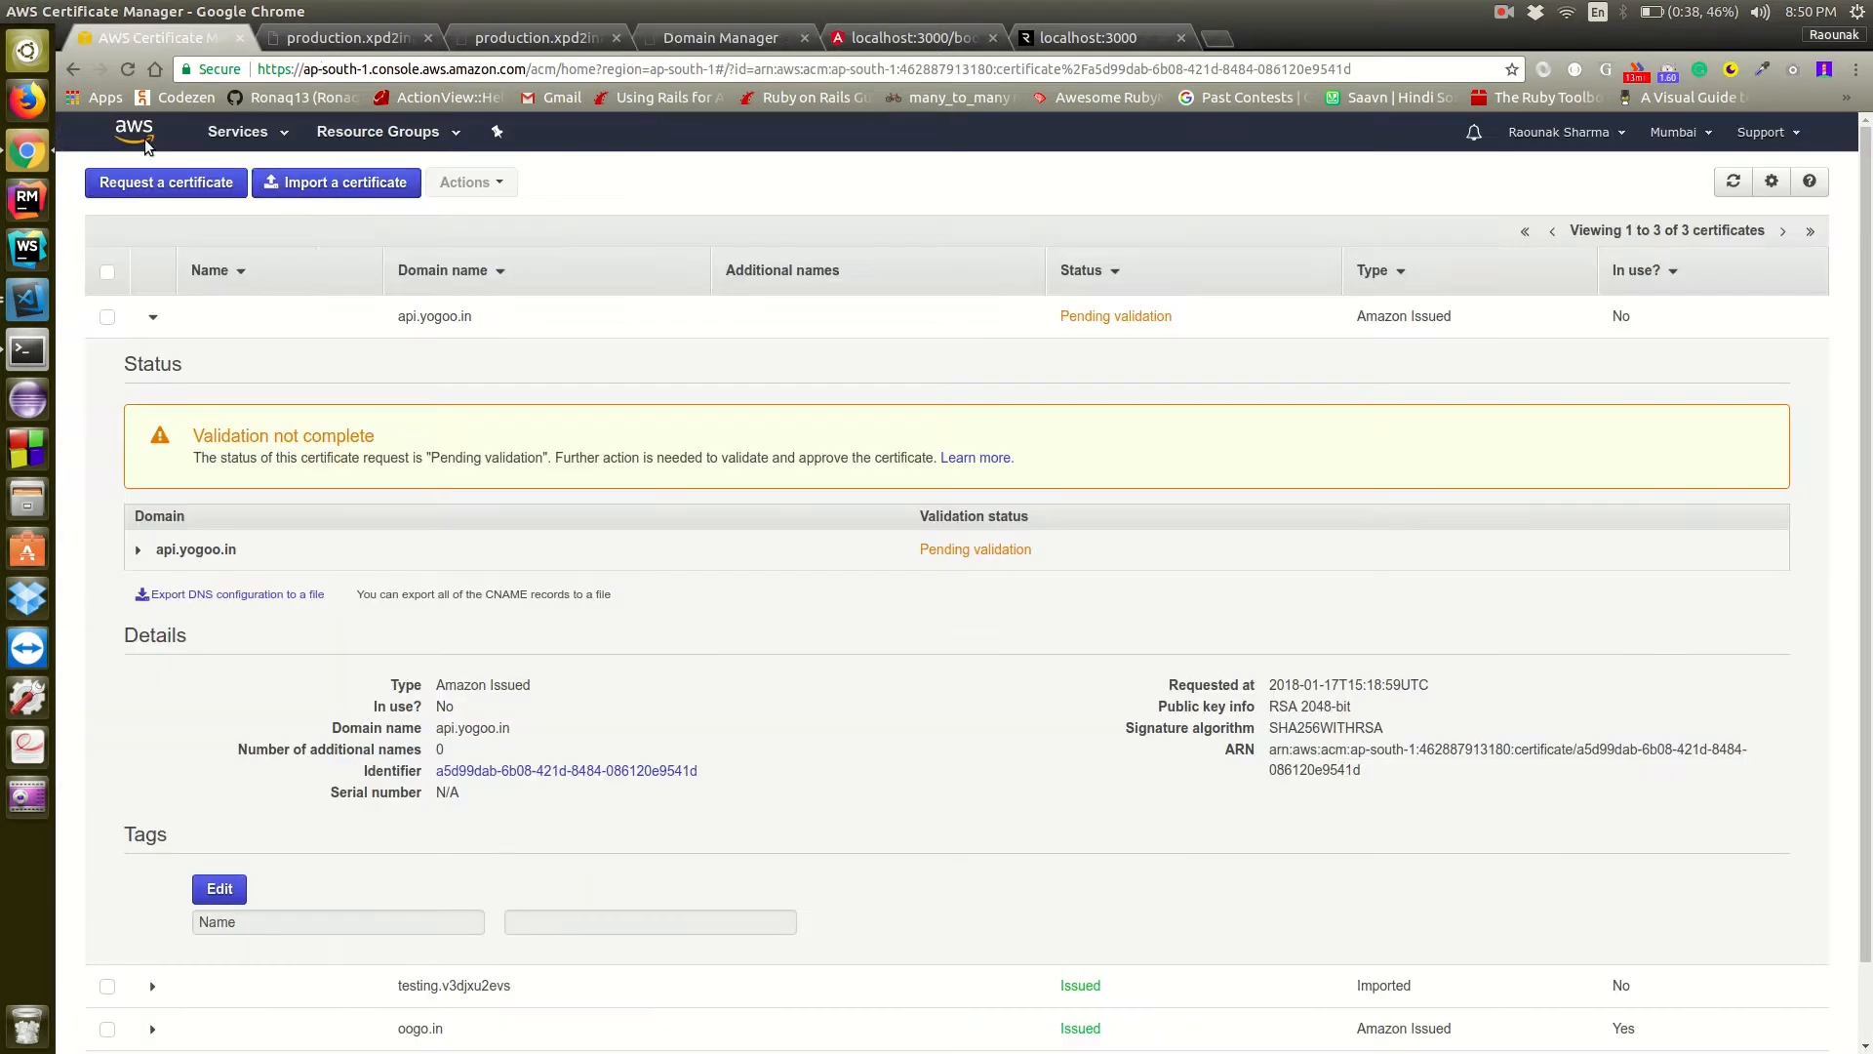
left_click(244, 133)
left_click(162, 255)
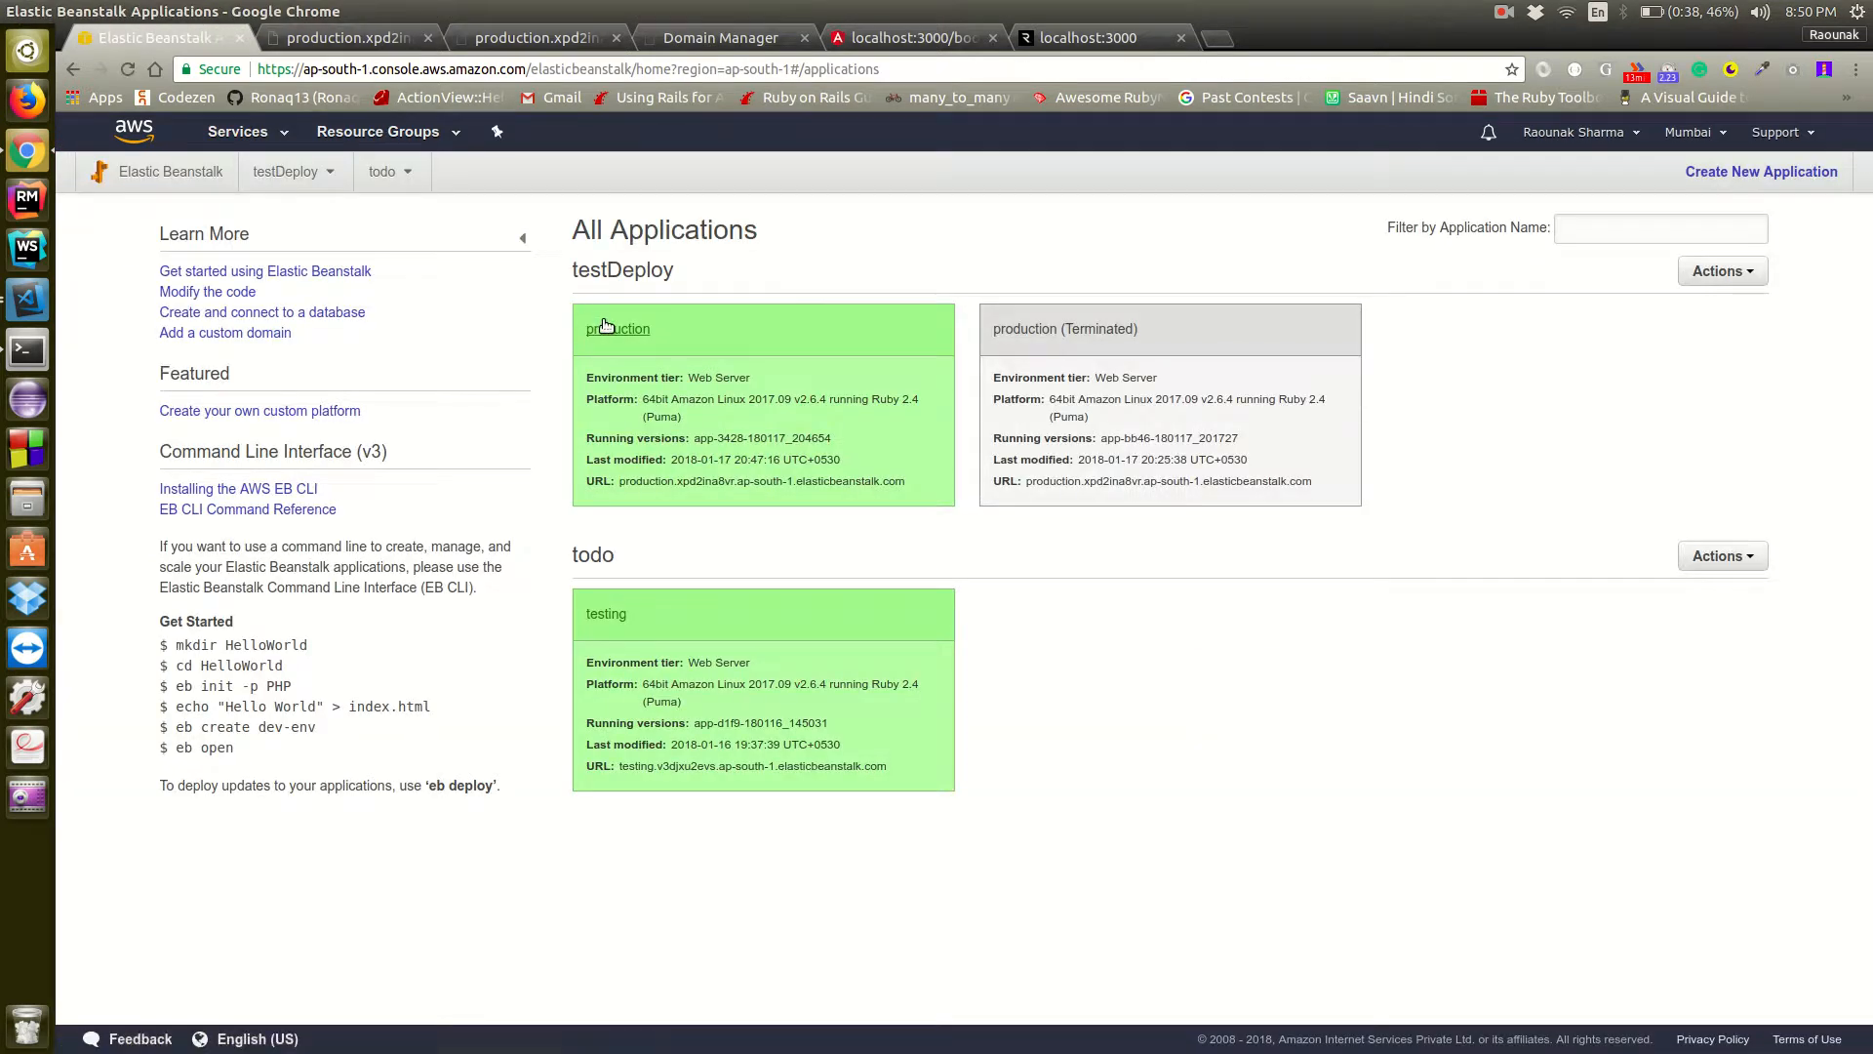
left_click(585, 326)
left_click(431, 37)
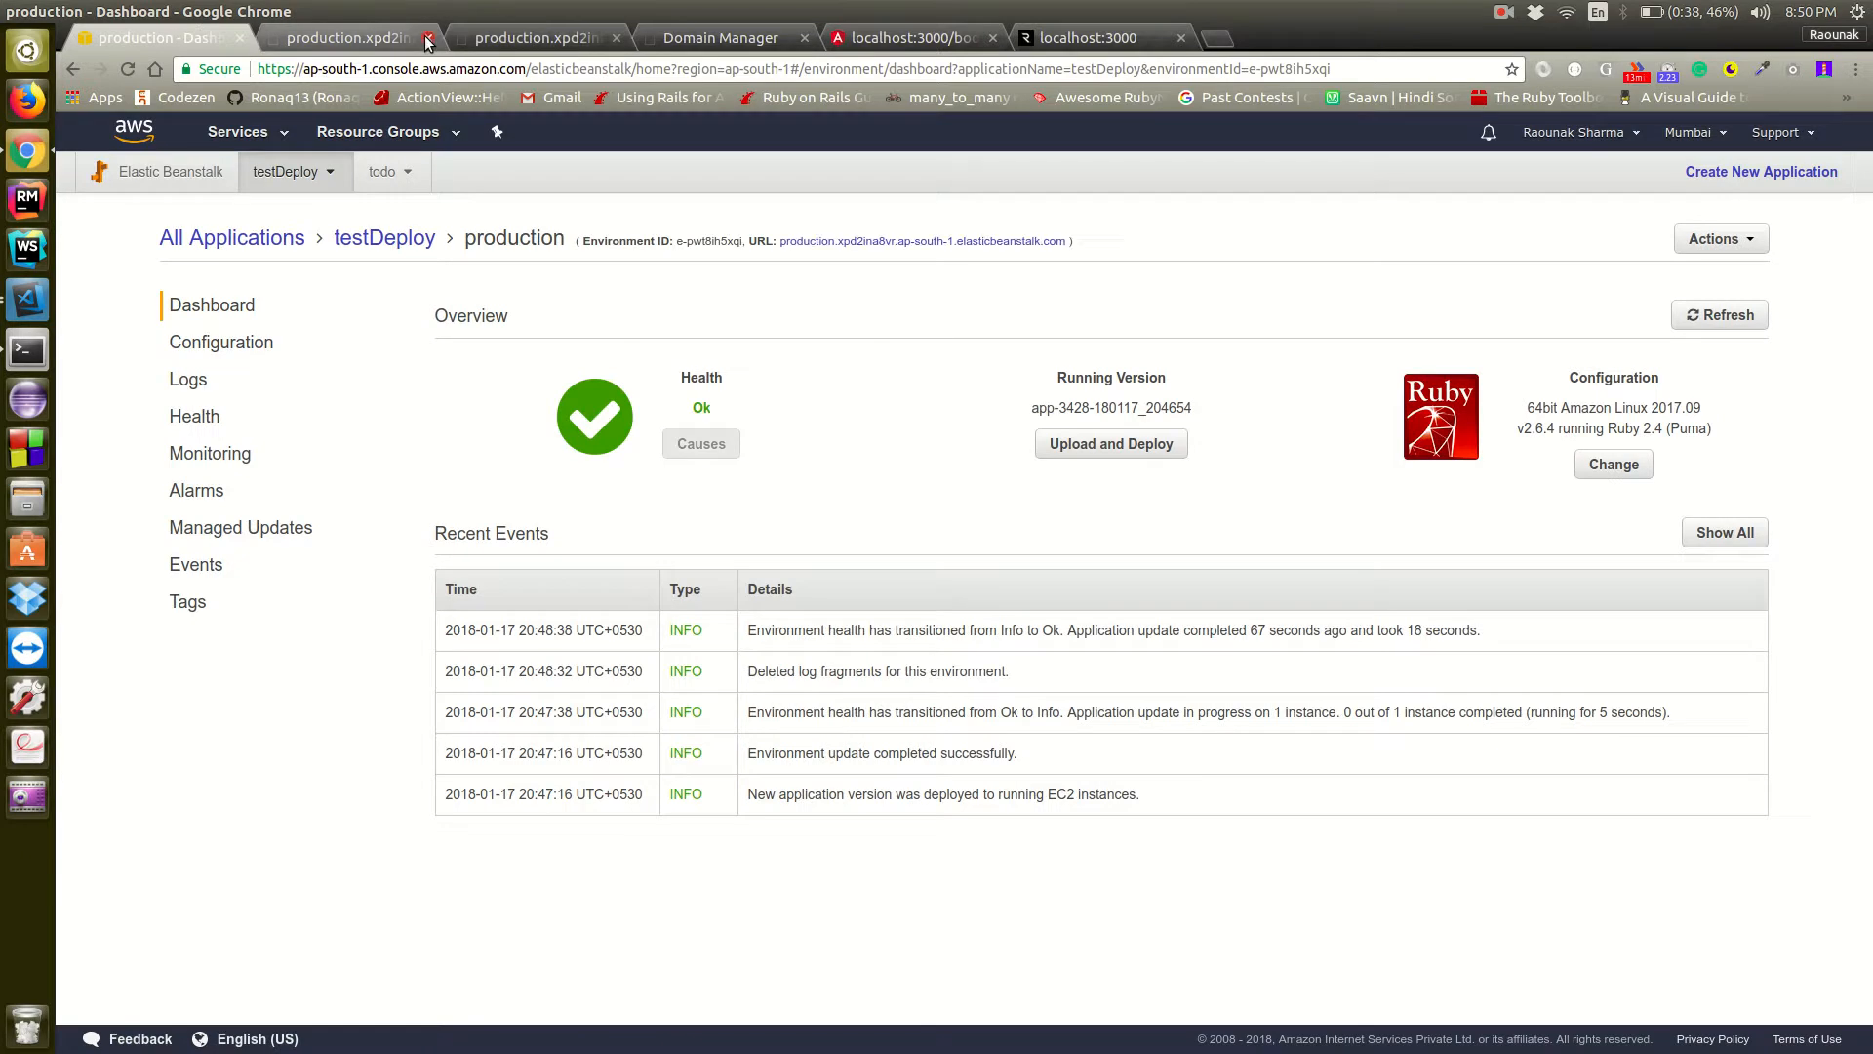
left_click(426, 37)
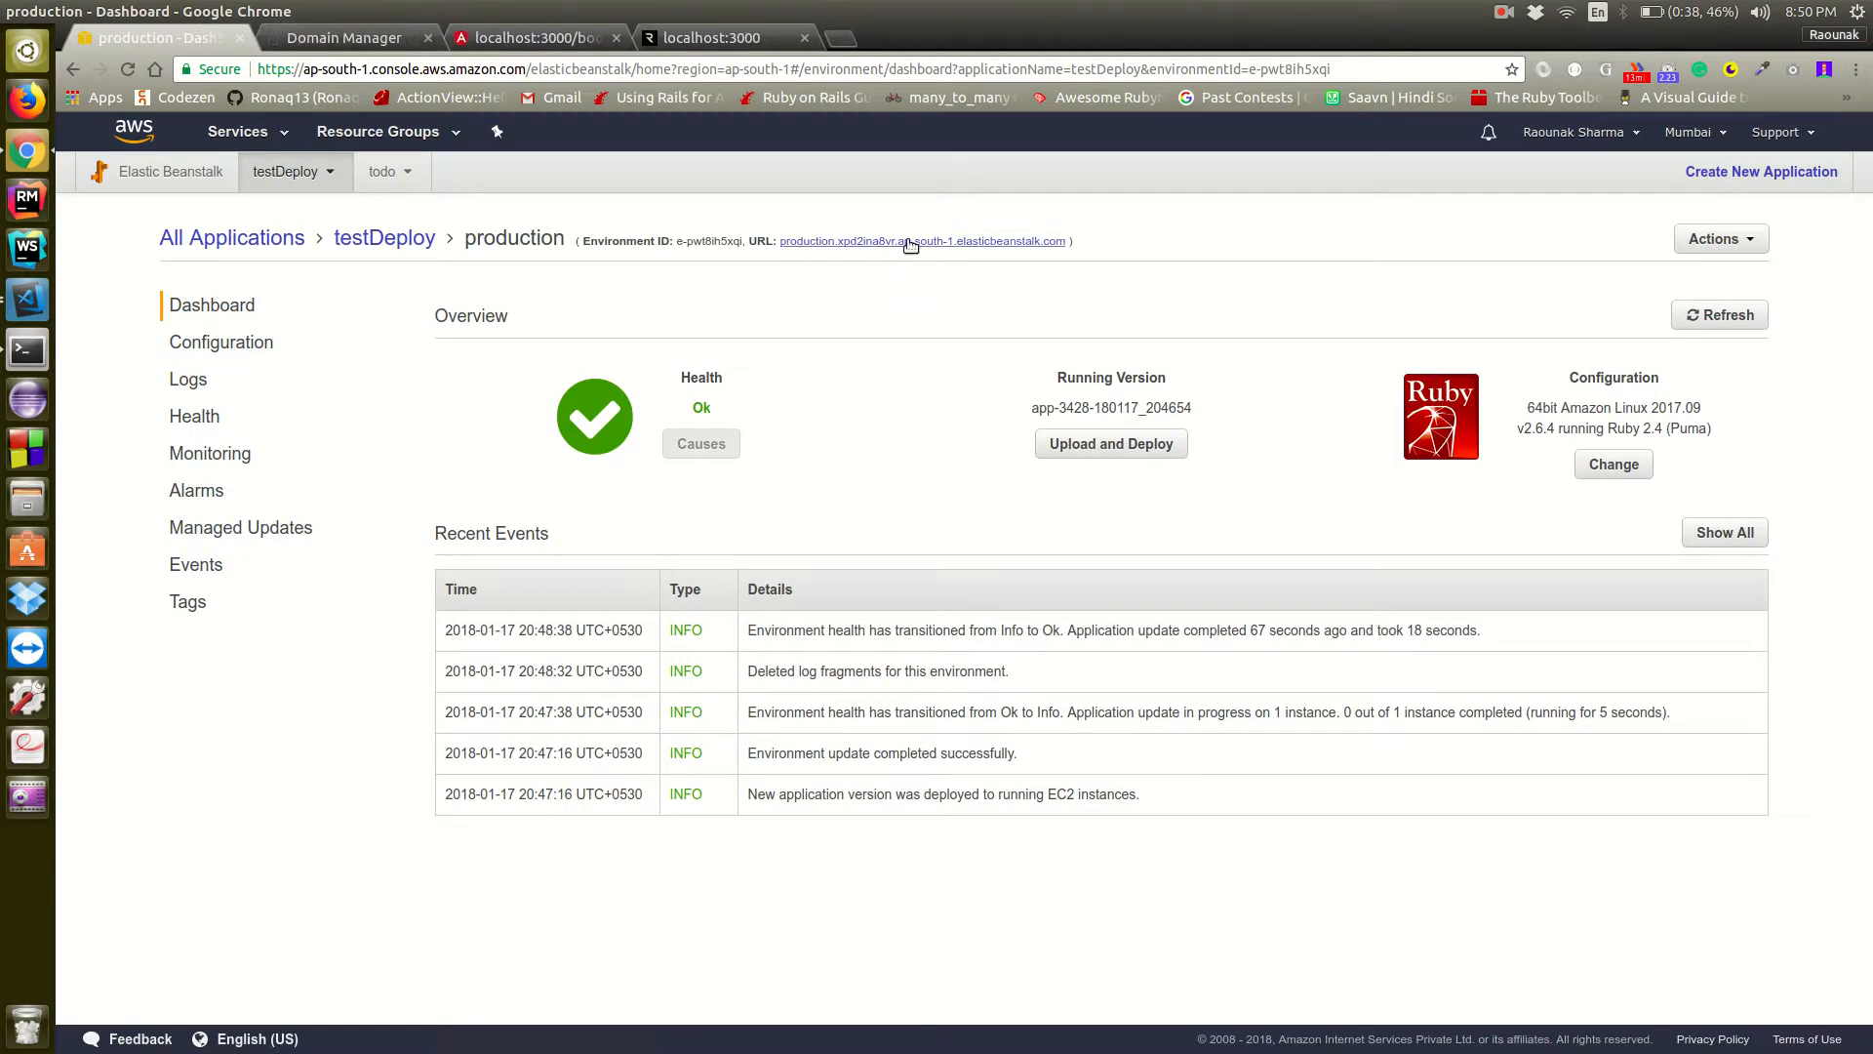
Open the production environment's URL and copy its address into the Points to field of the new api record
left_click(905, 241)
left_click(673, 65)
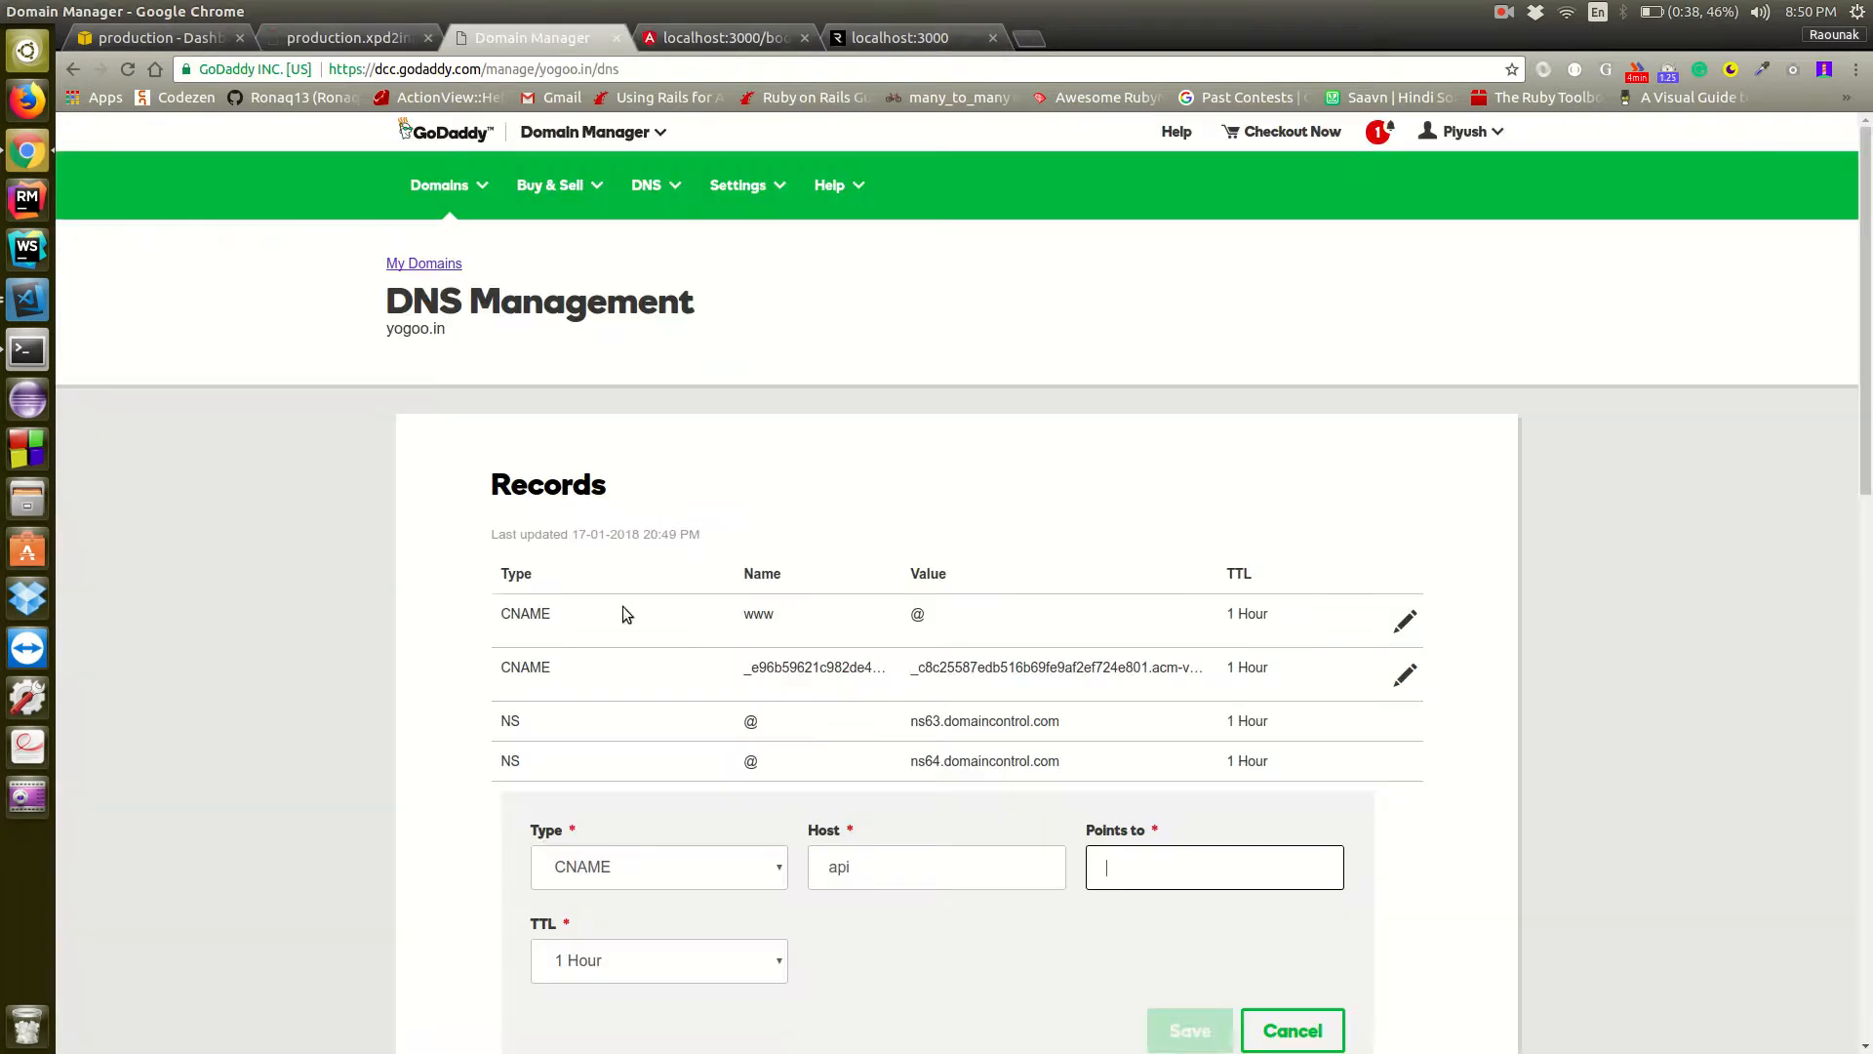
left_click(532, 37)
left_click(1185, 877)
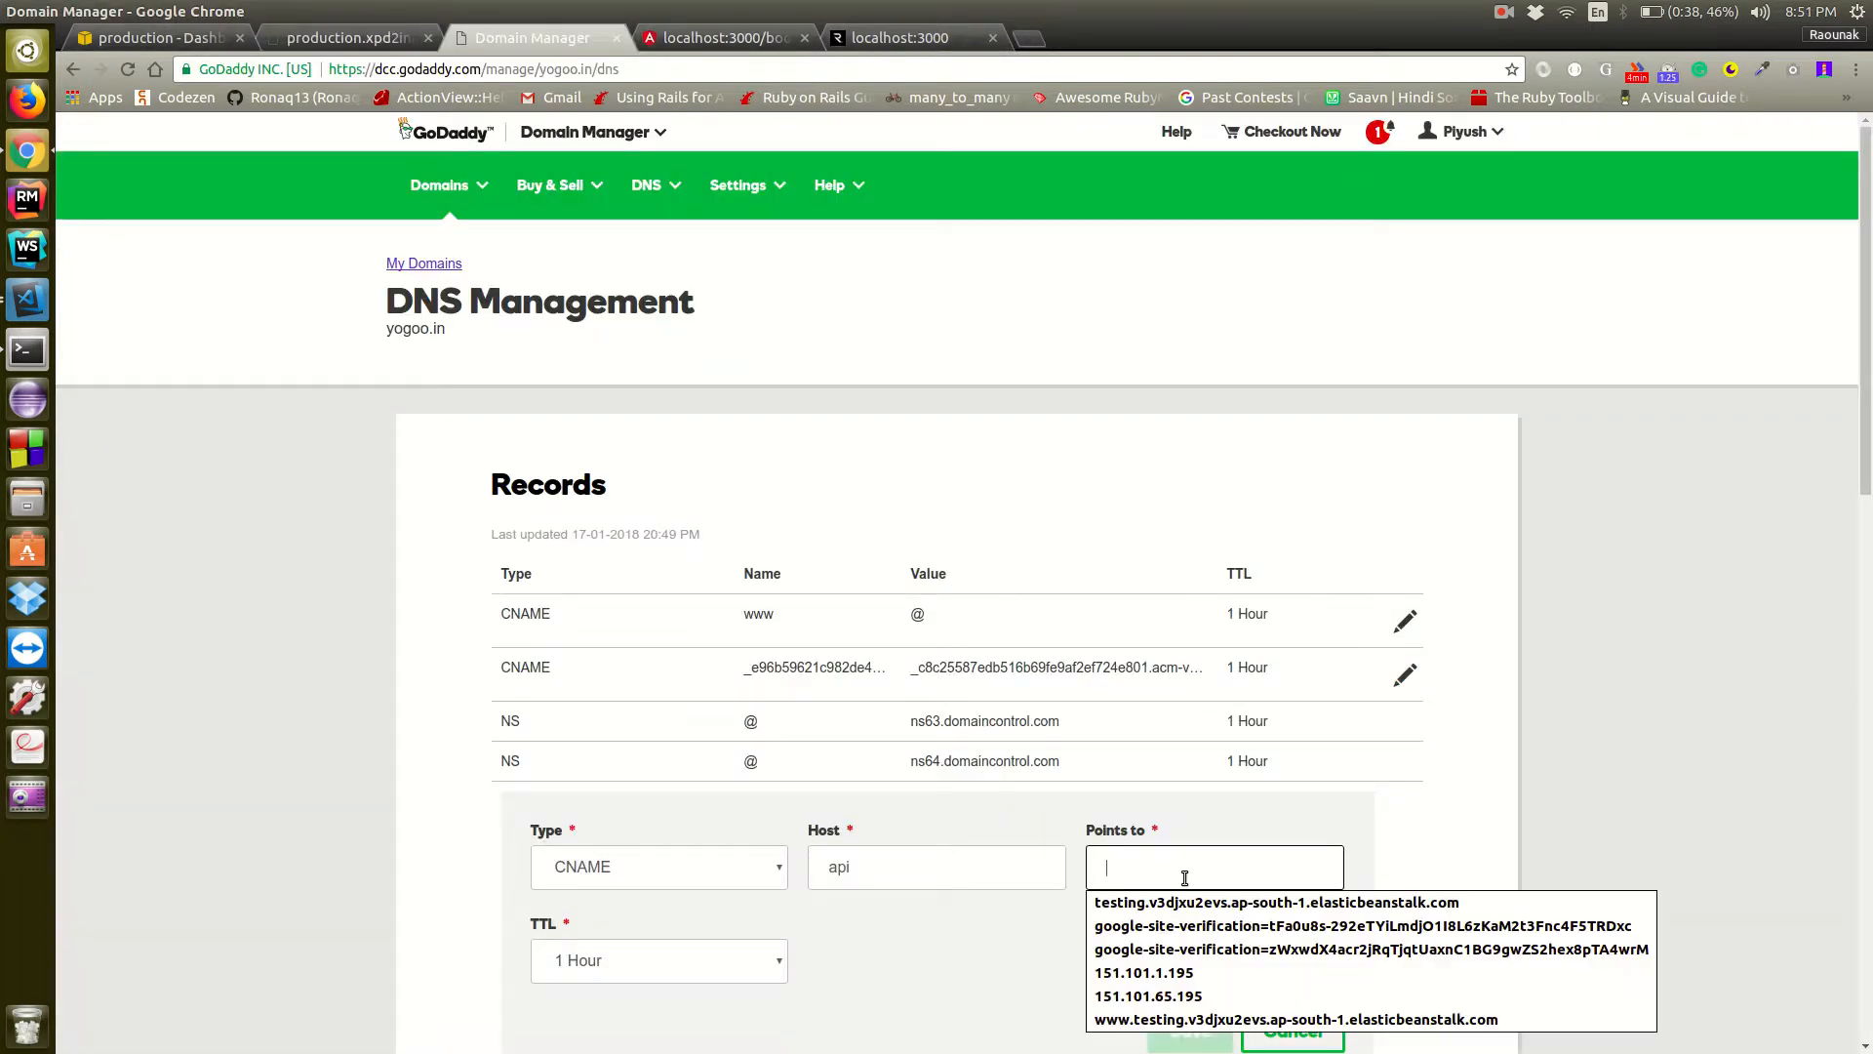
key("ctrl+v")
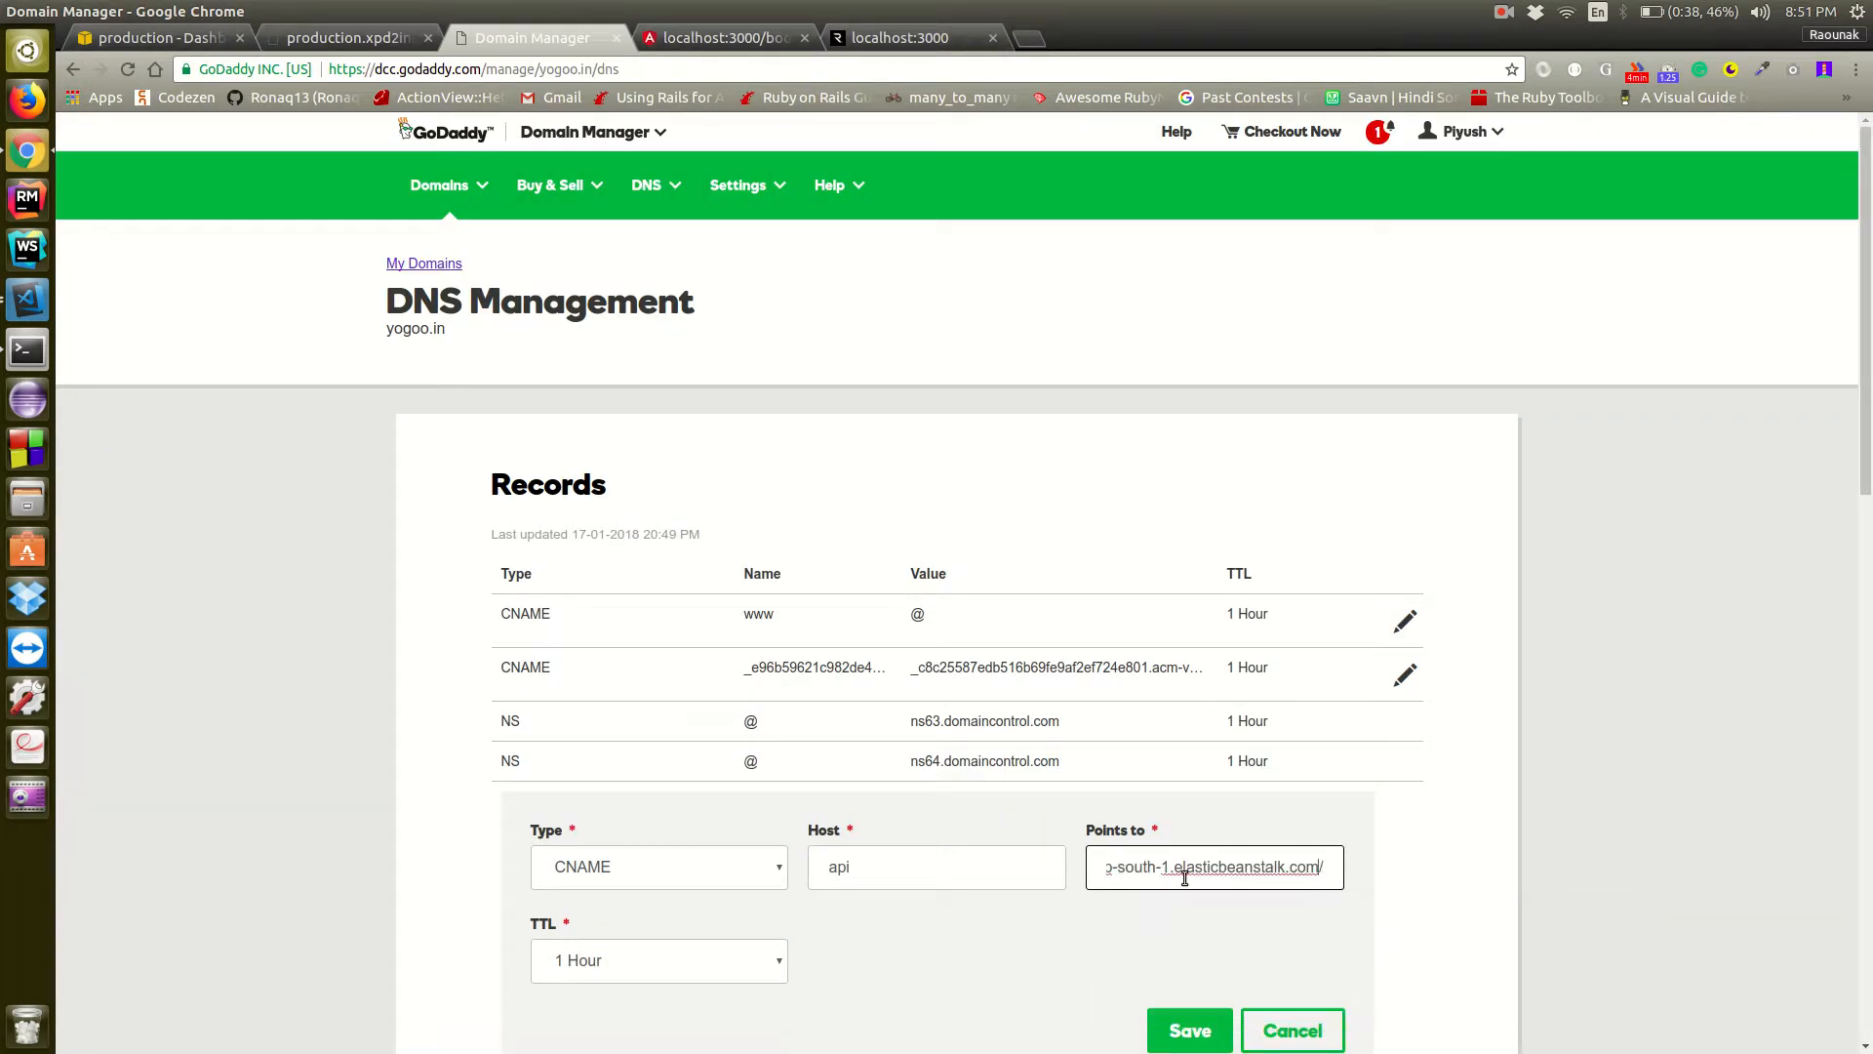
Strip the protocol and trailing slash, leaving production.xpd2ina8vr.ap-south-1.elasticbeanstalk.com as the target, and save the api record
key("BackSpace")
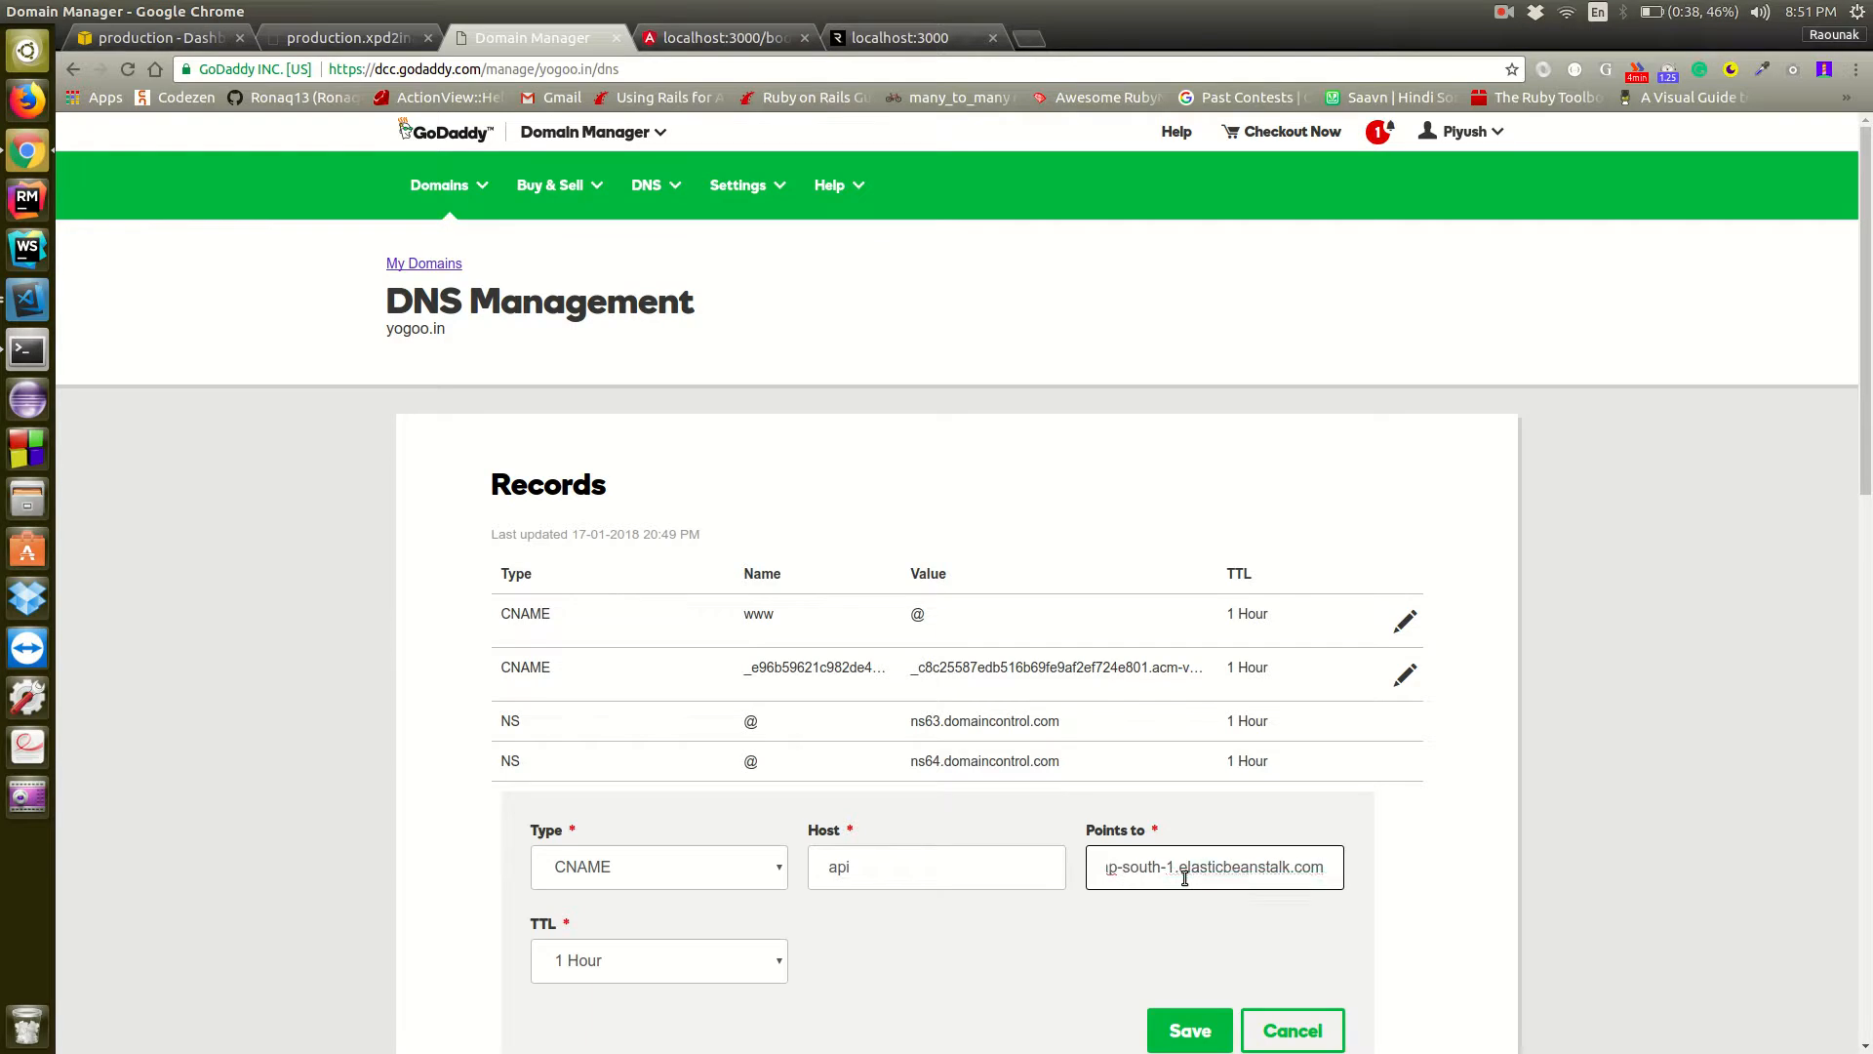
key("Left")
key("Left")
key("Left")
key("Left")
key("Left")
key("Left")
key("Left")
key("Left")
key("Left")
key("Left")
key("Left")
key("Left")
key("Left")
key("Left")
key("Left")
key("Left")
key("Left")
key("Left")
key("Left")
key("Left")
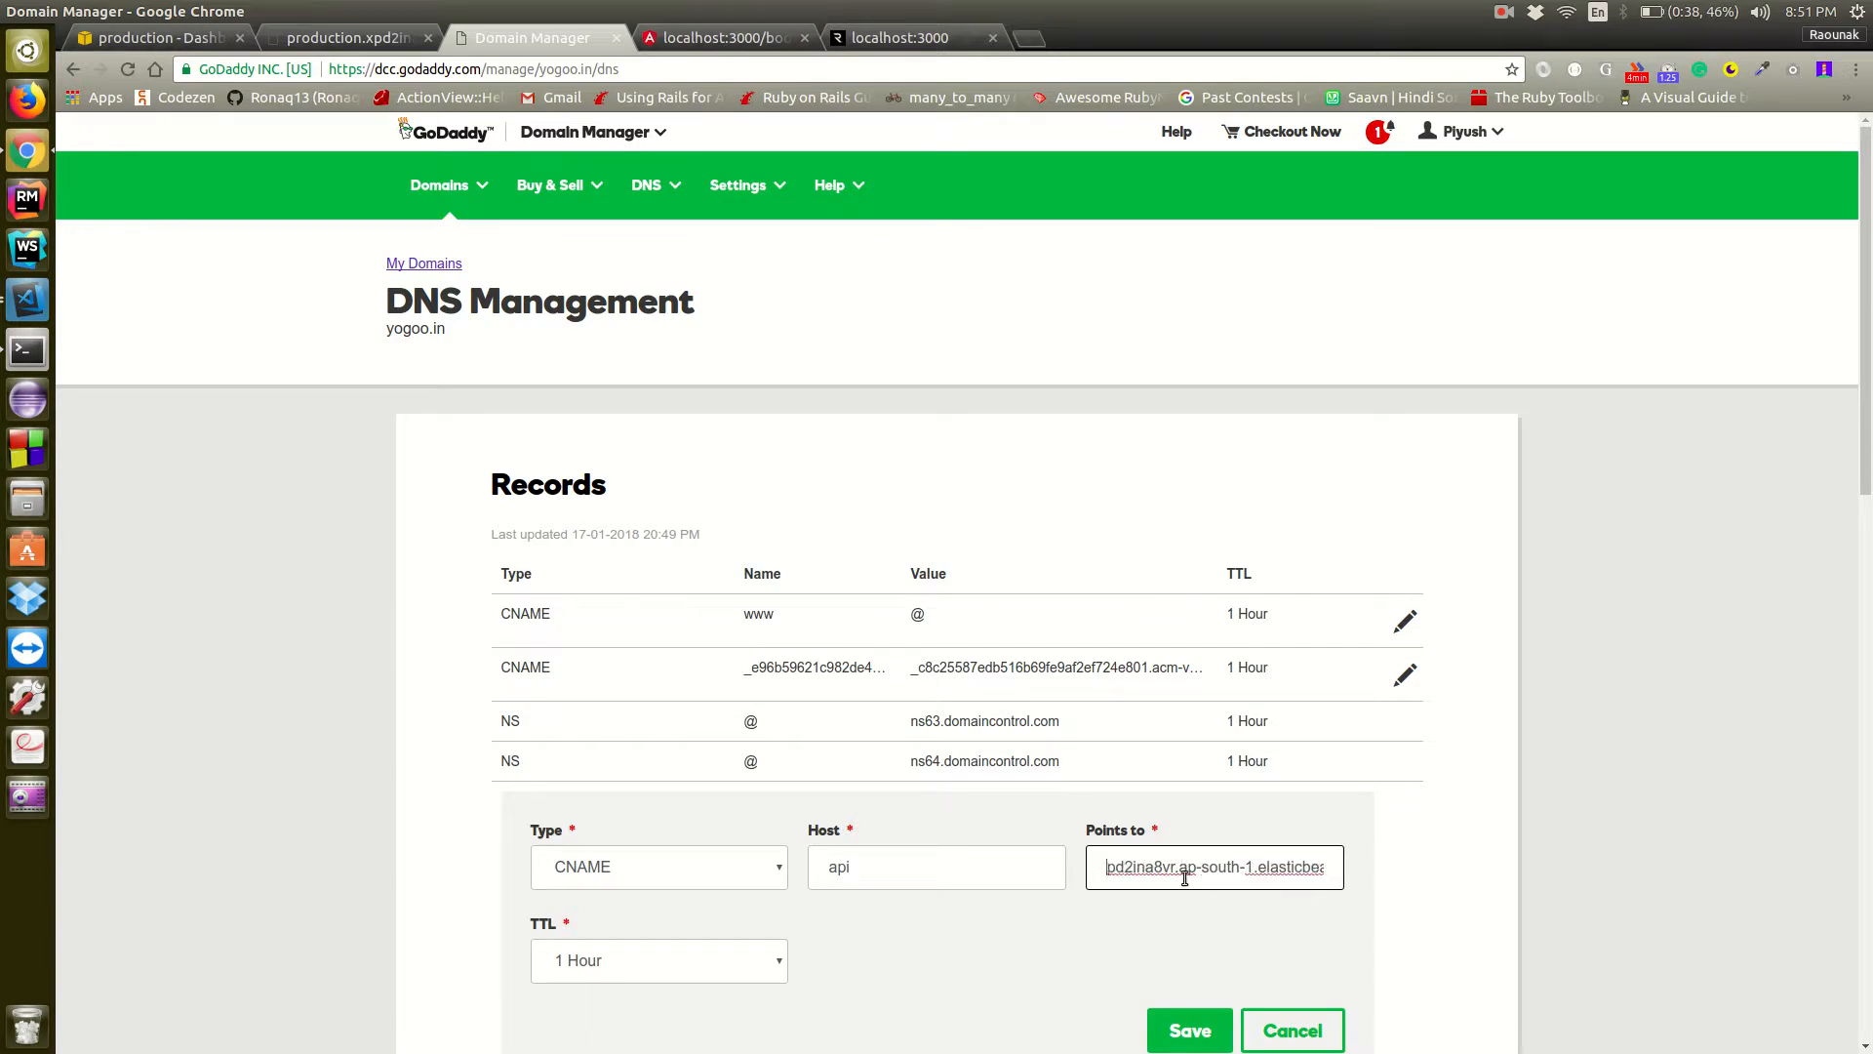
key("BackSpace")
key("BackSpace")
key("BackSpace")
key("BackSpace")
key("BackSpace")
key("BackSpace")
key("BackSpace")
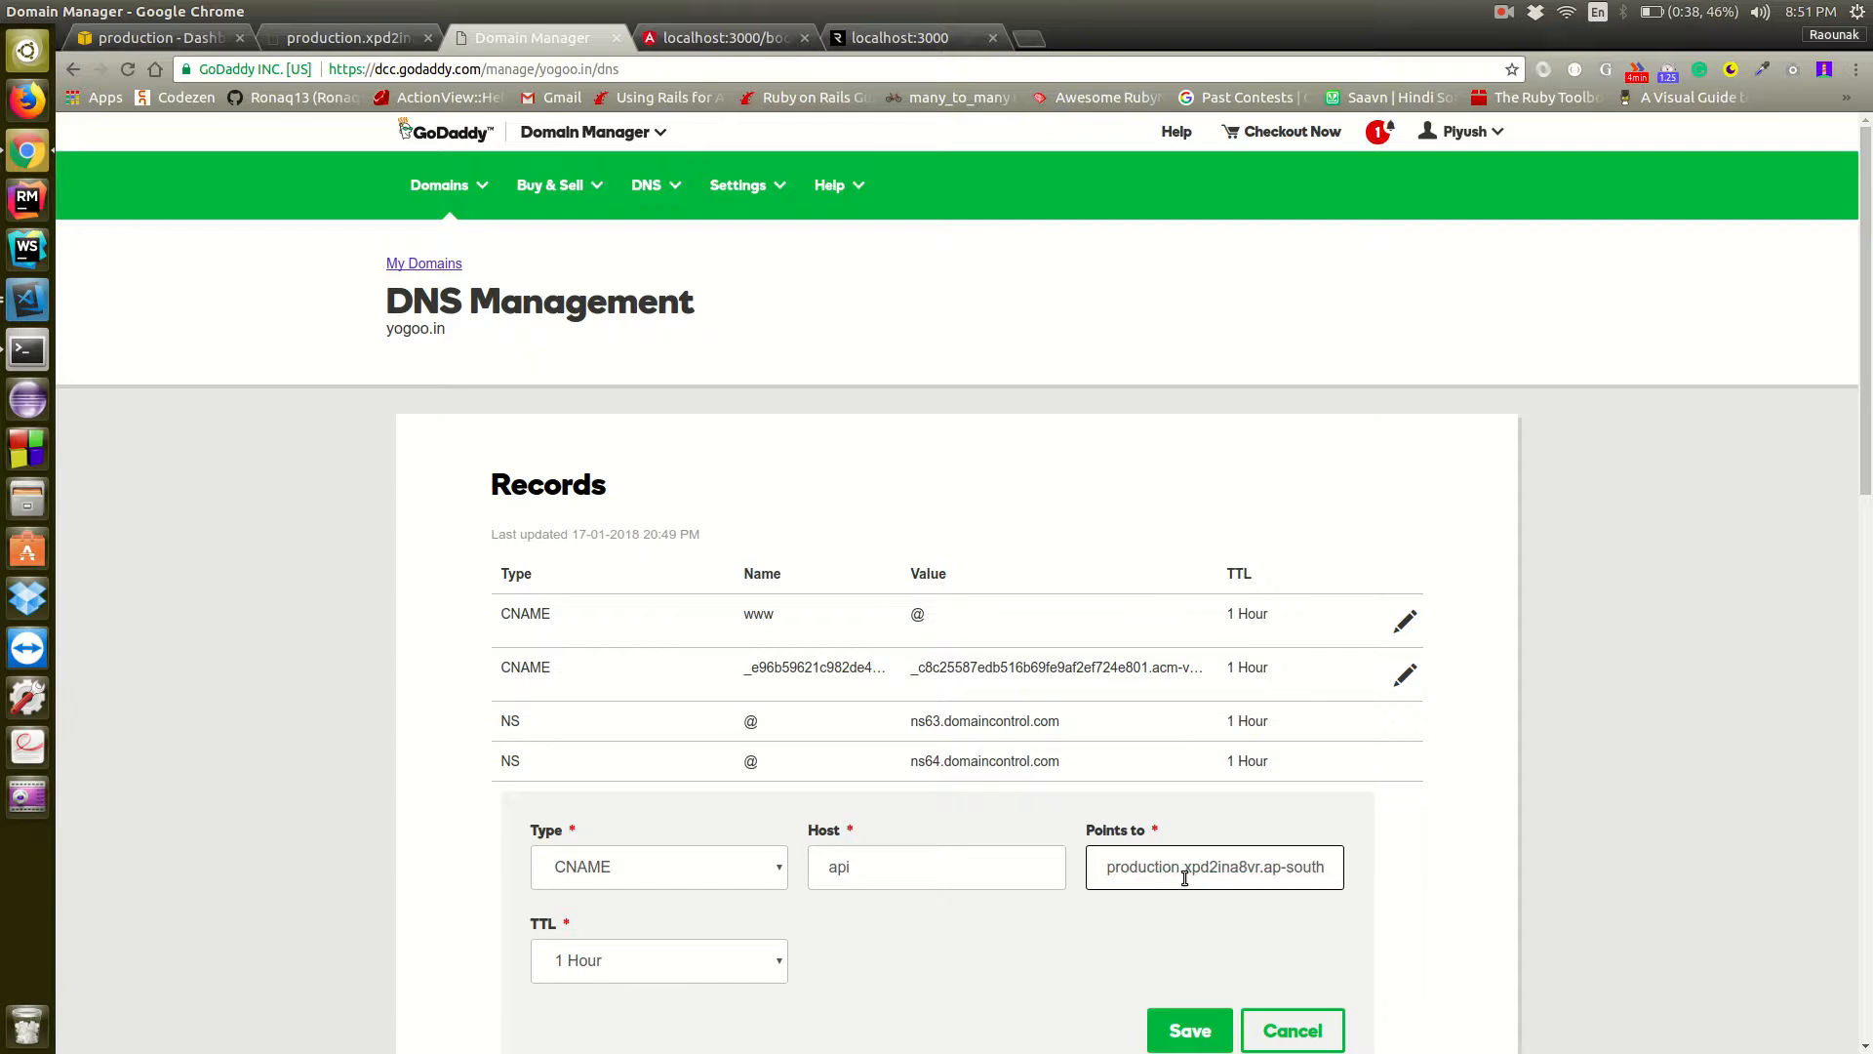
scroll(1397, 916, "down", 2)
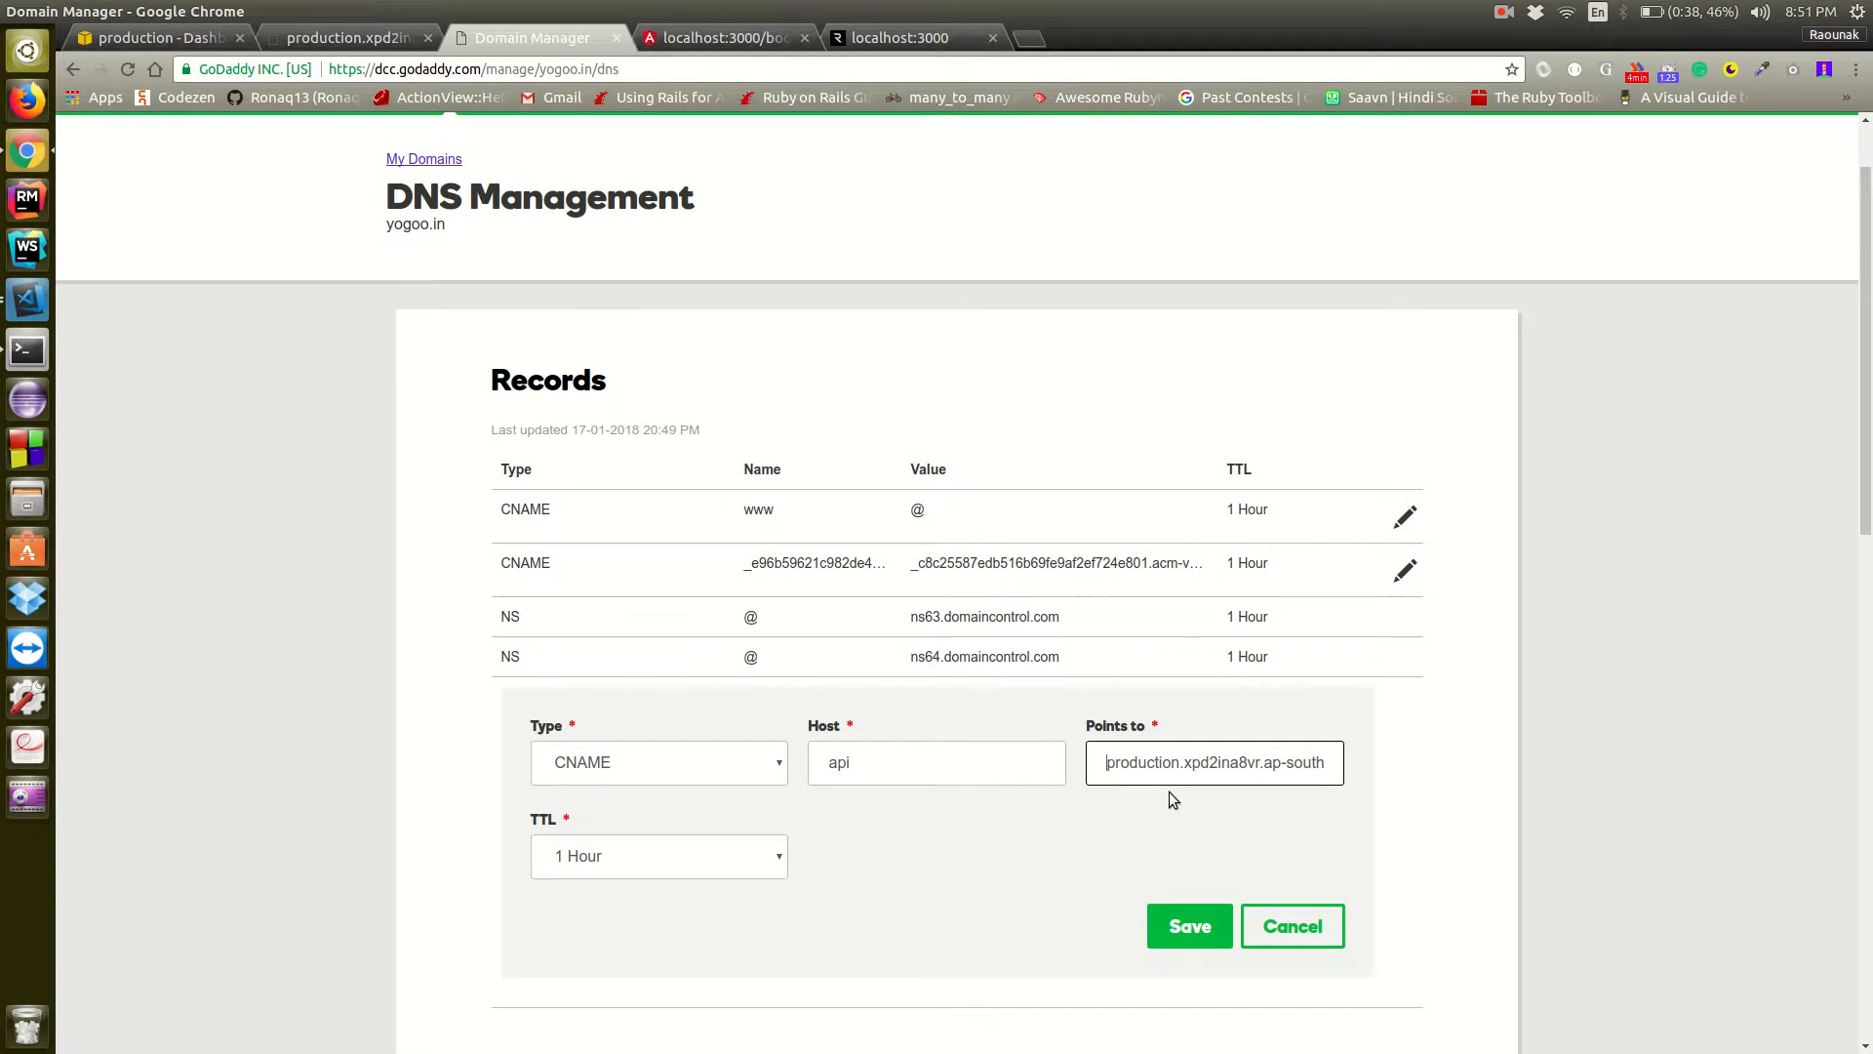
left_click(1185, 933)
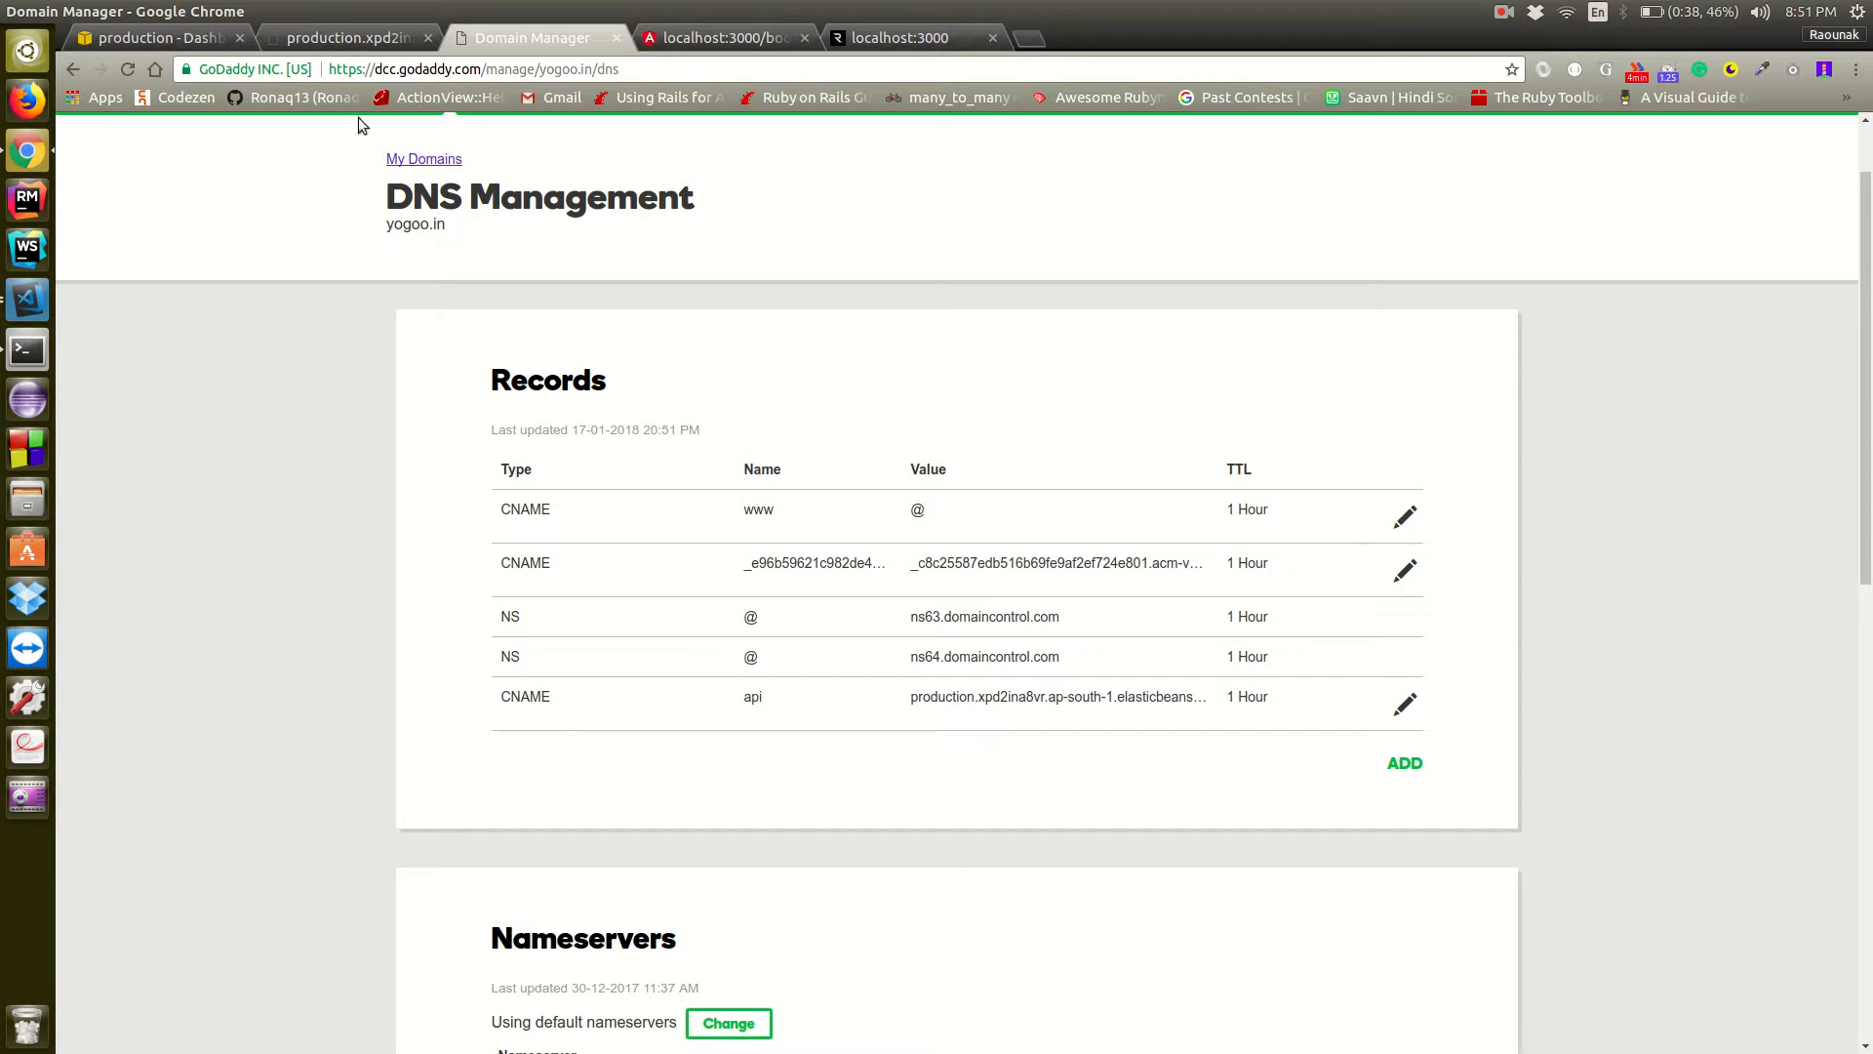
Reload the GoDaddy DNS page and check the name and value of the api CNAME record
left_click(128, 68)
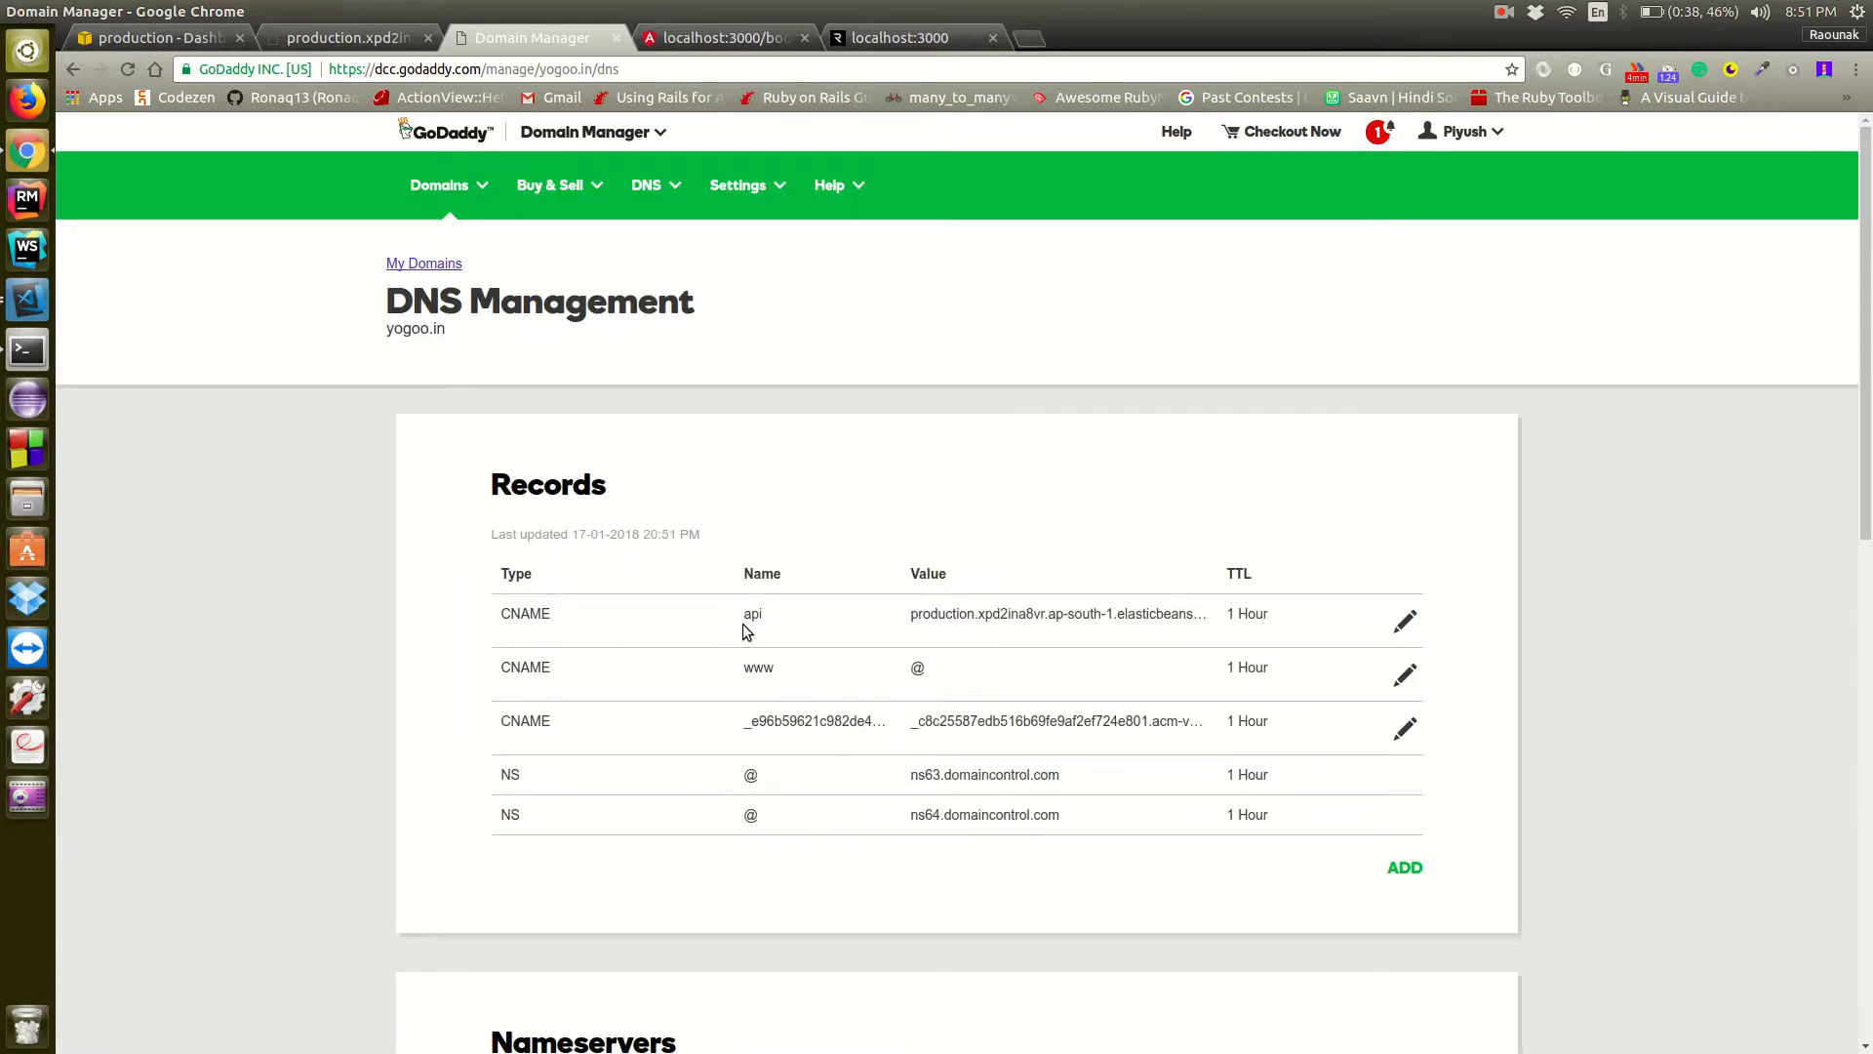
left_click_drag(746, 612, 758, 613)
left_click(913, 622)
scroll(1036, 612, "down", 1)
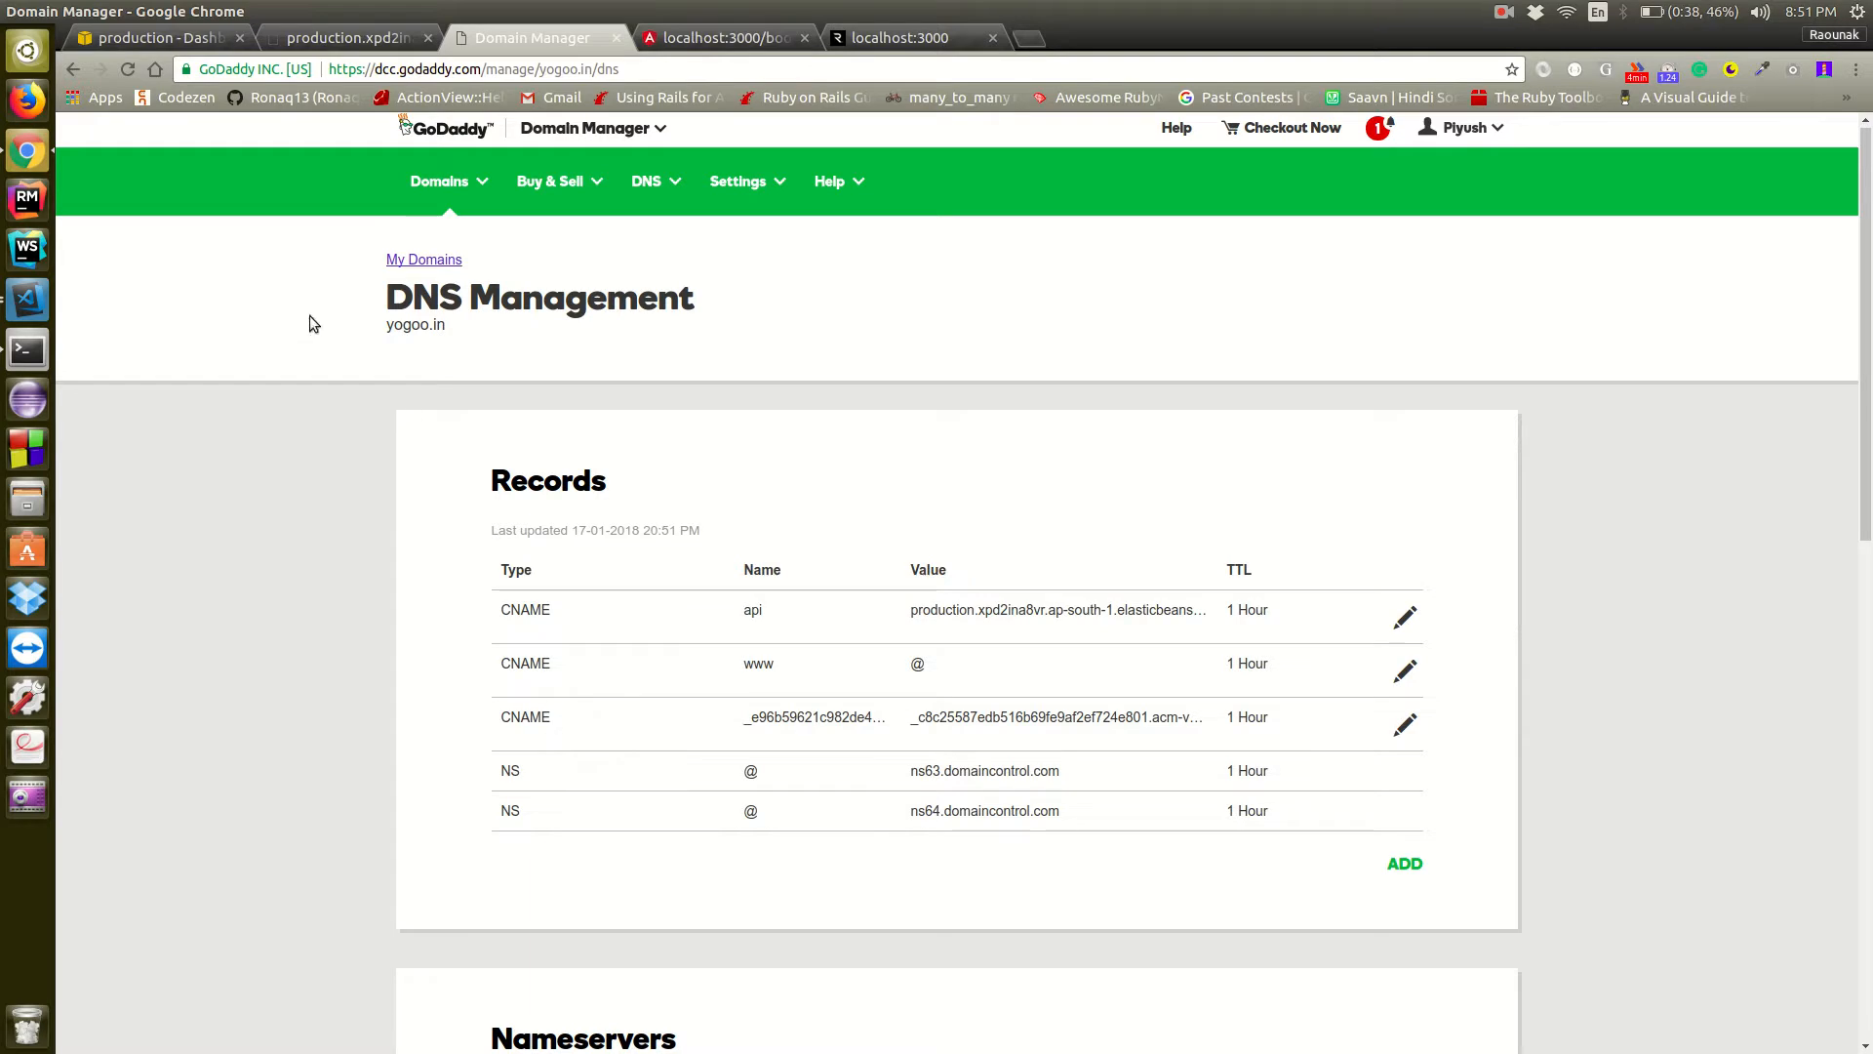
Return to Certificate Manager in the AWS console and check the status of the api.yogoo.in certificate
left_click(168, 39)
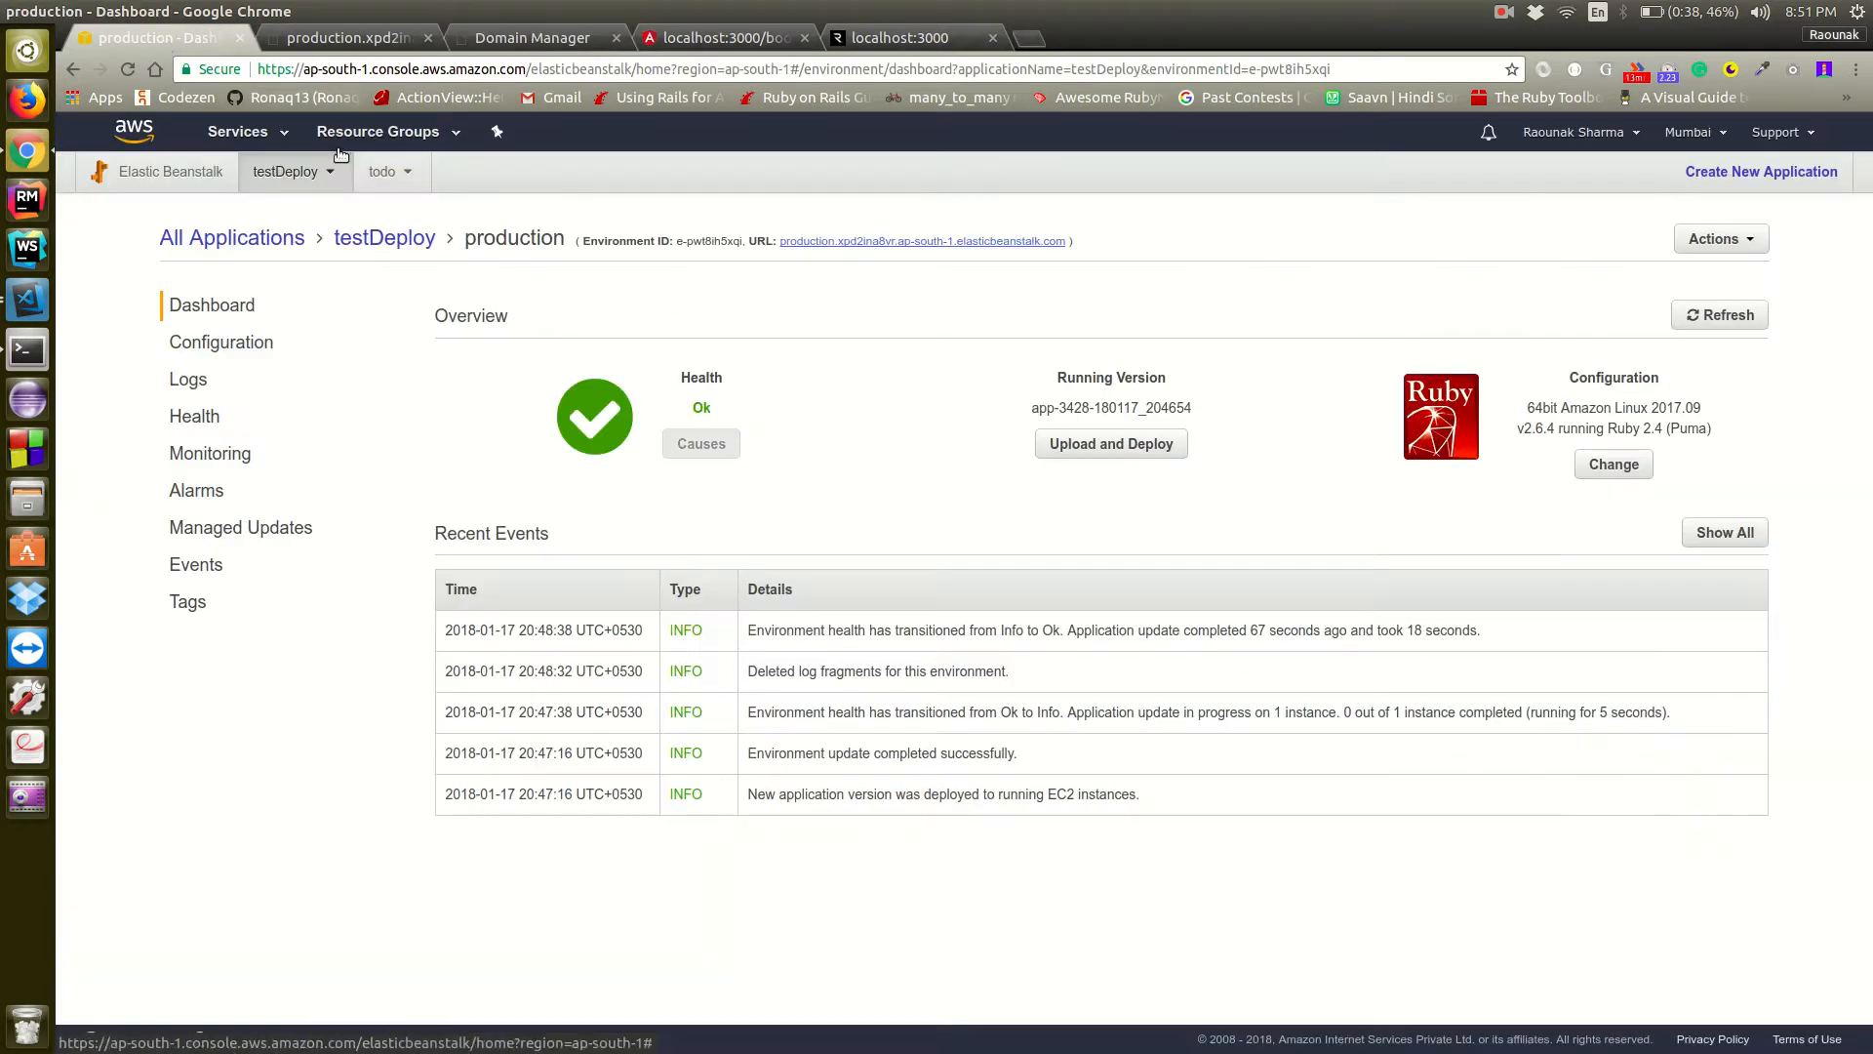
left_click(245, 131)
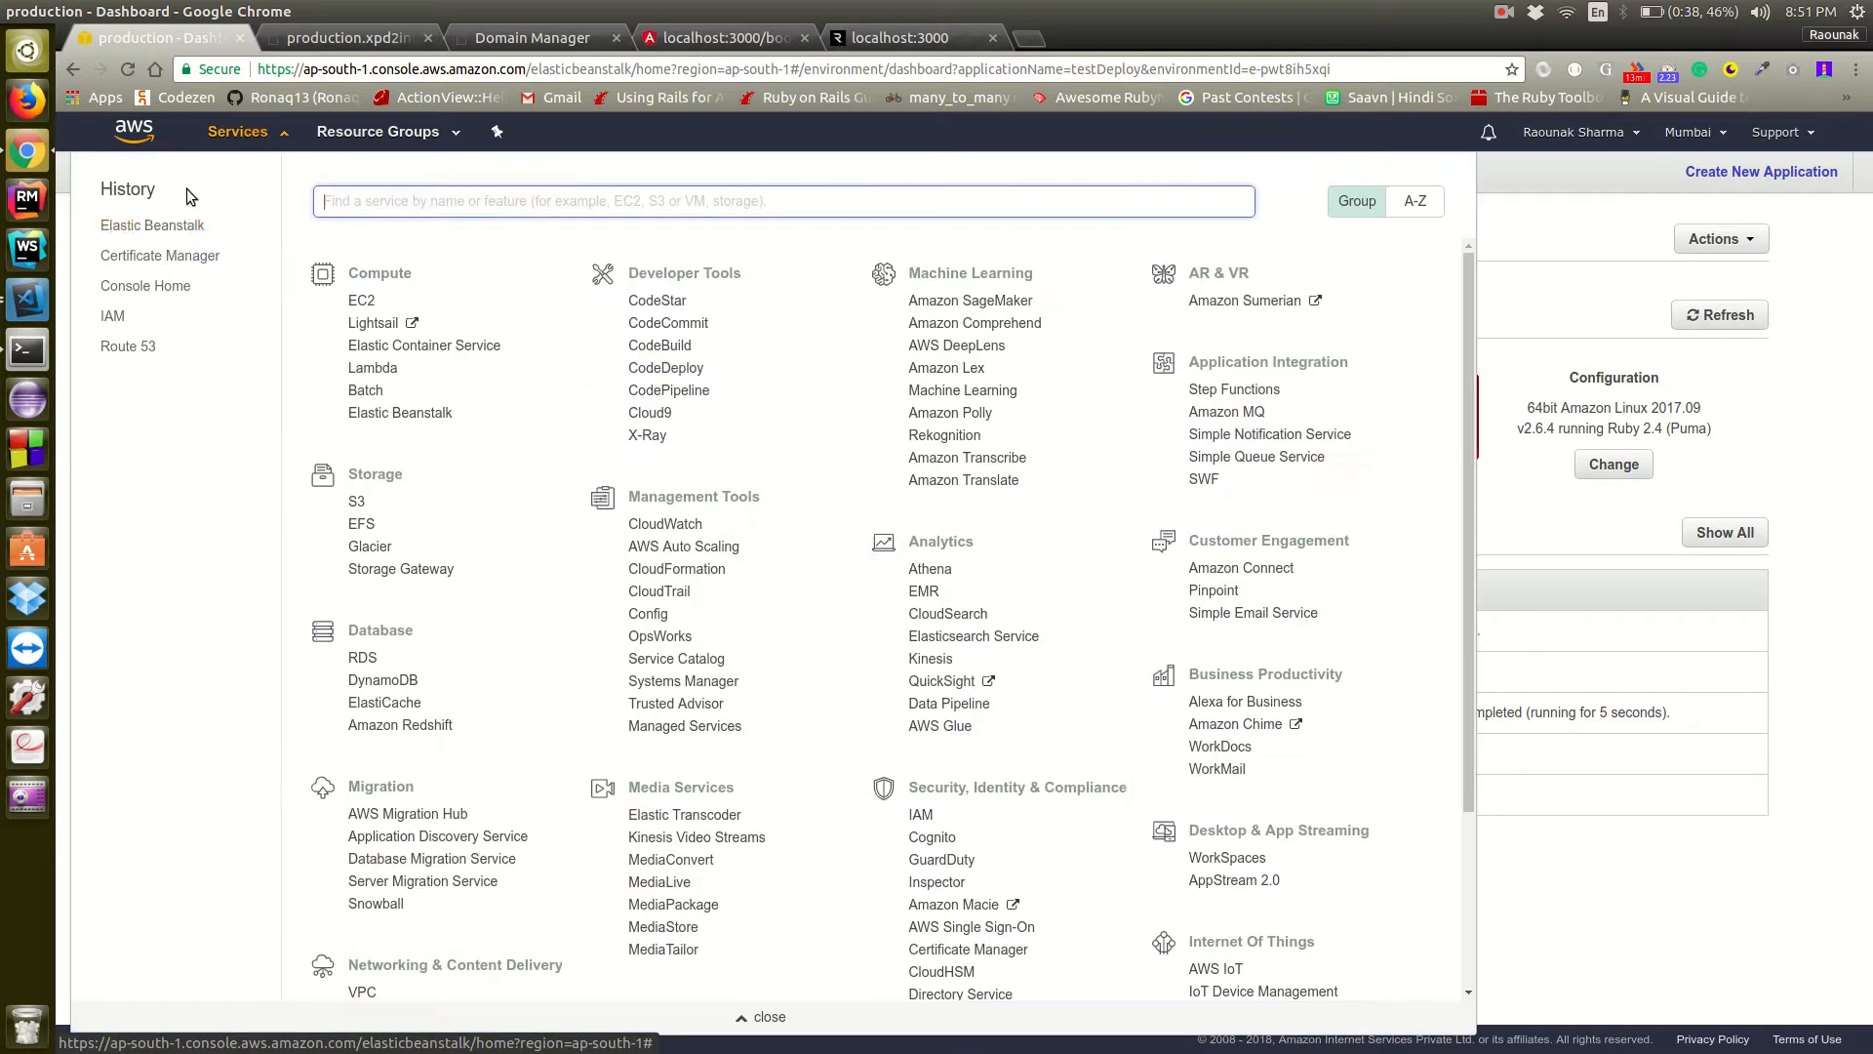
left_click(156, 255)
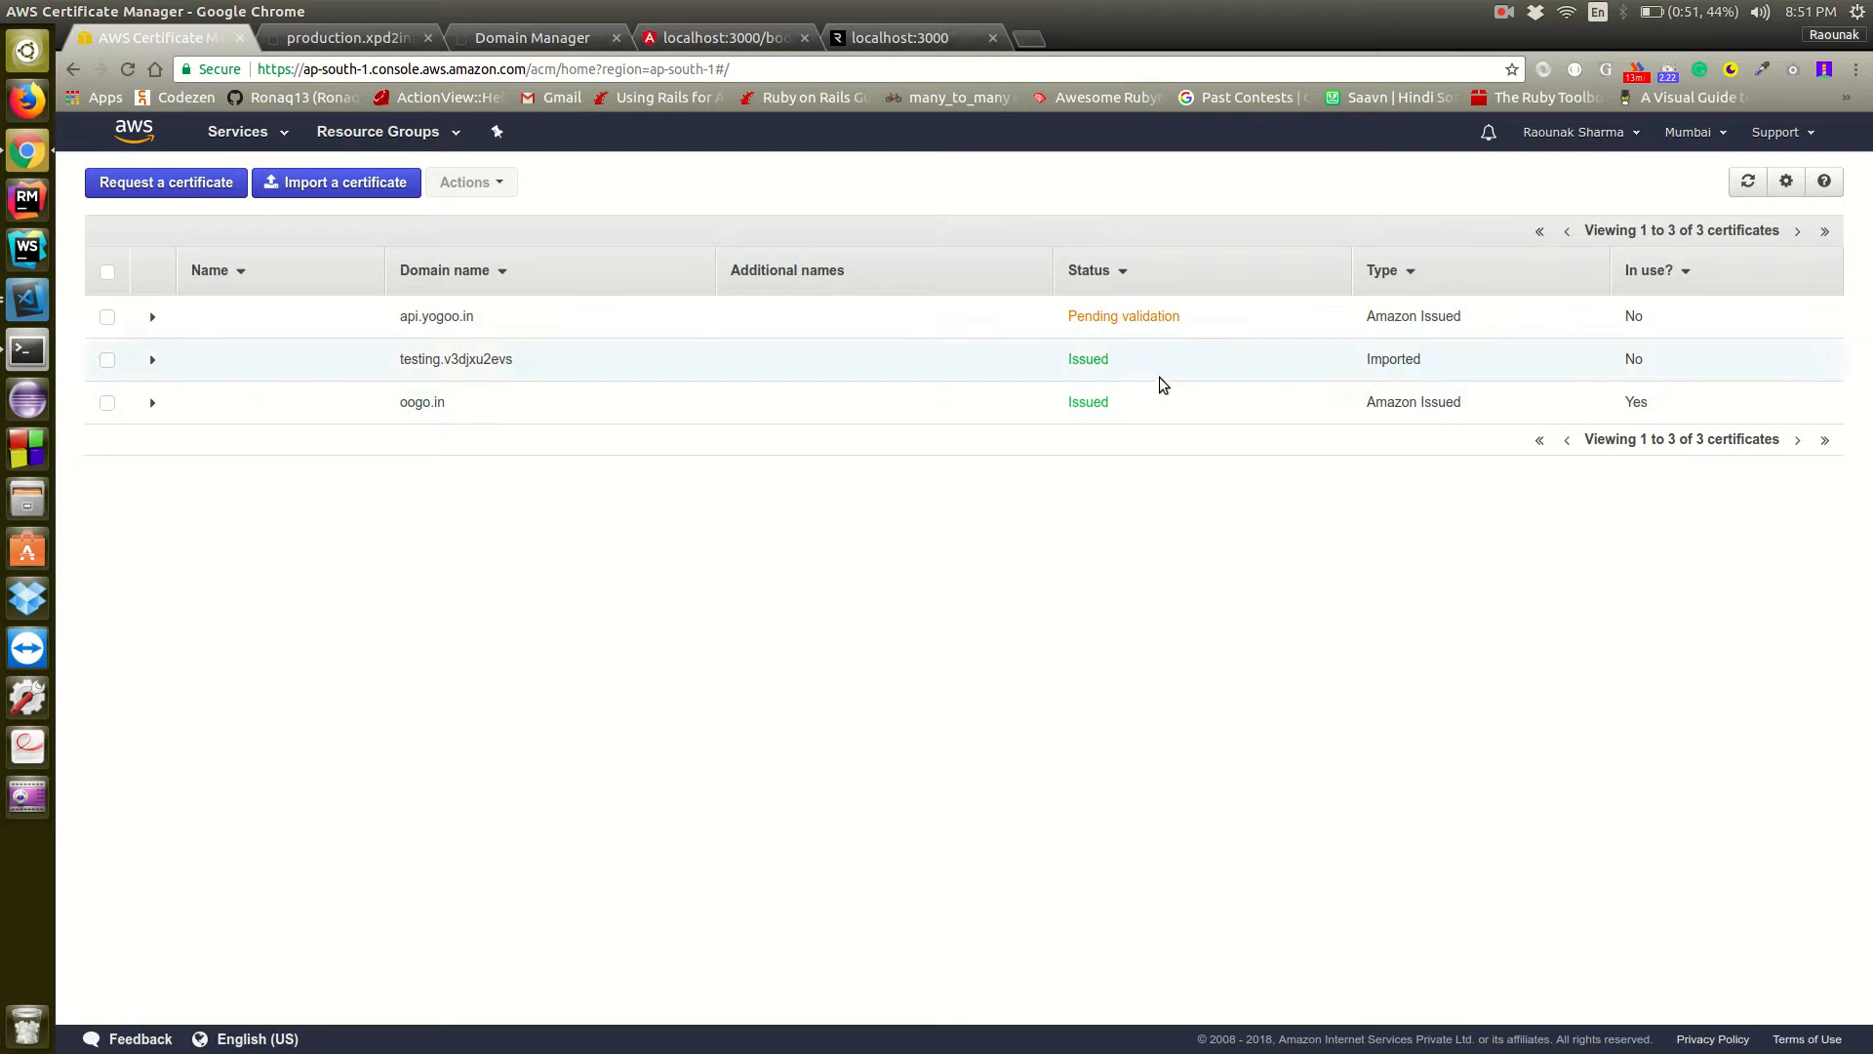
Check the production site's response and the api CNAME record on the GoDaddy DNS page
left_click(343, 38)
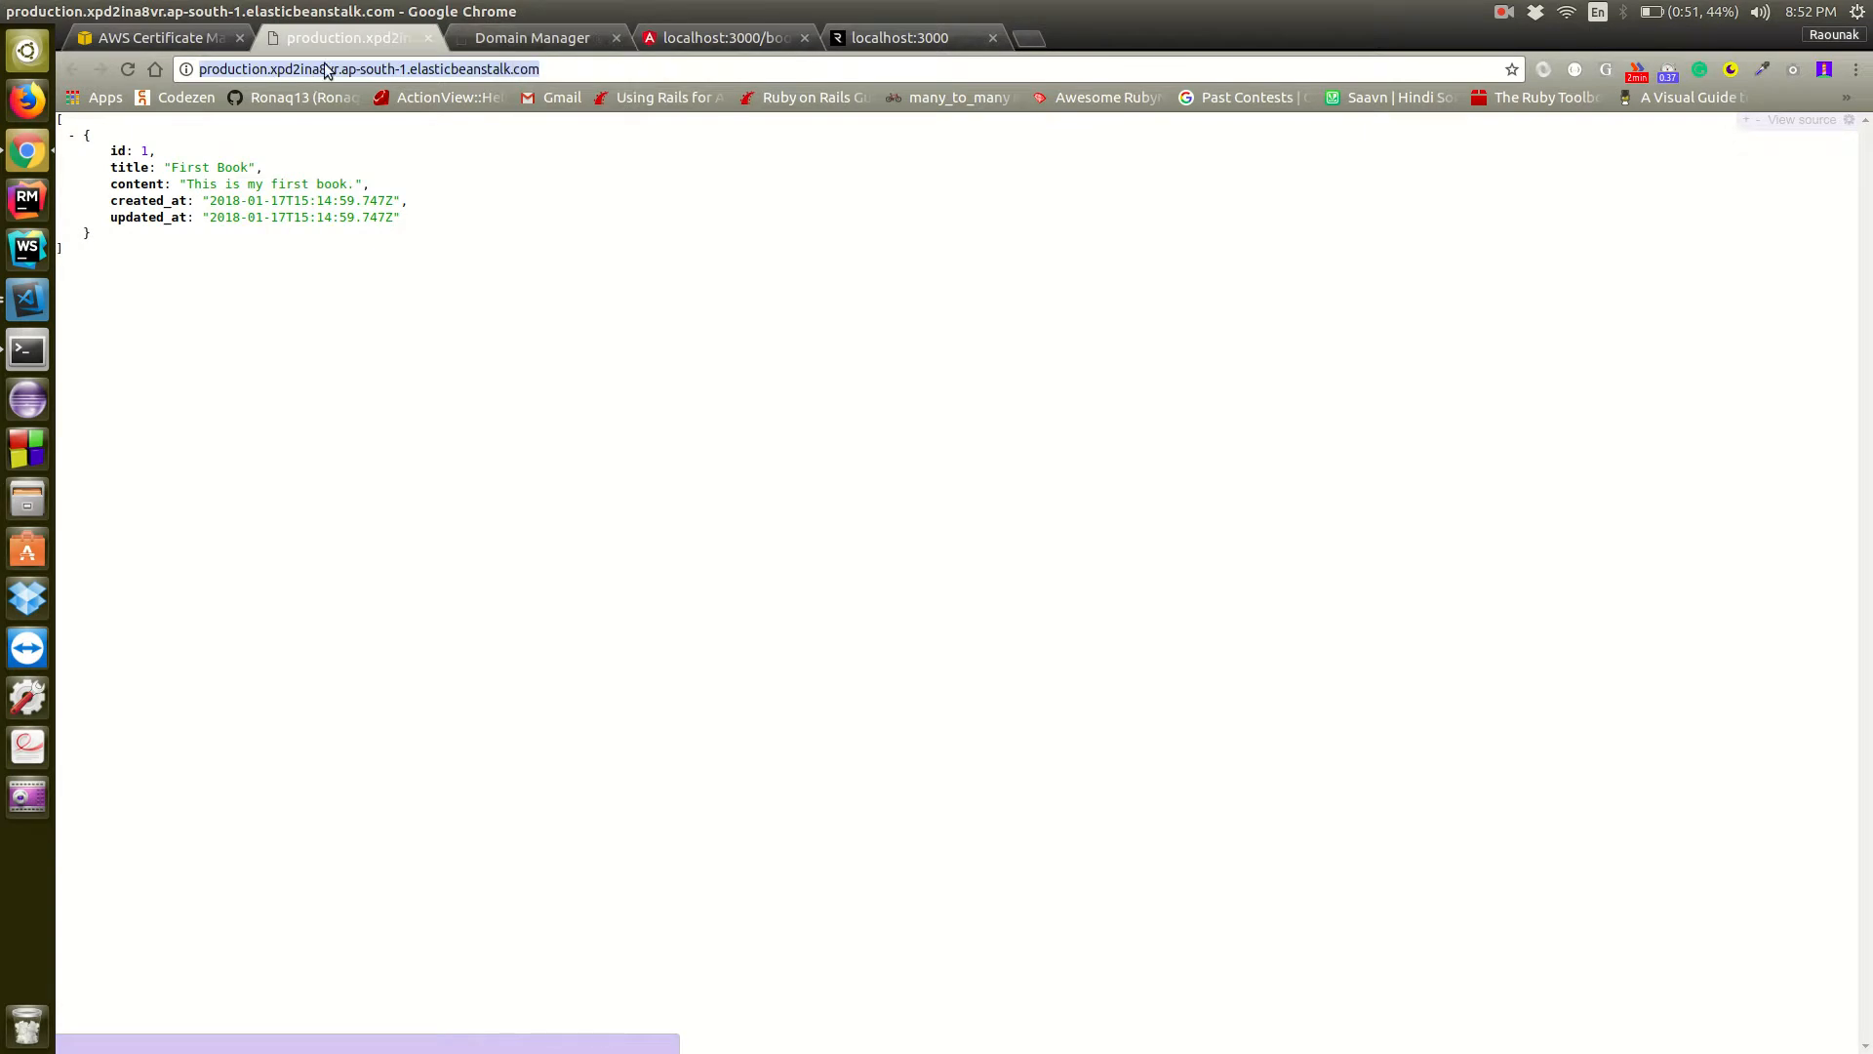
left_click(509, 39)
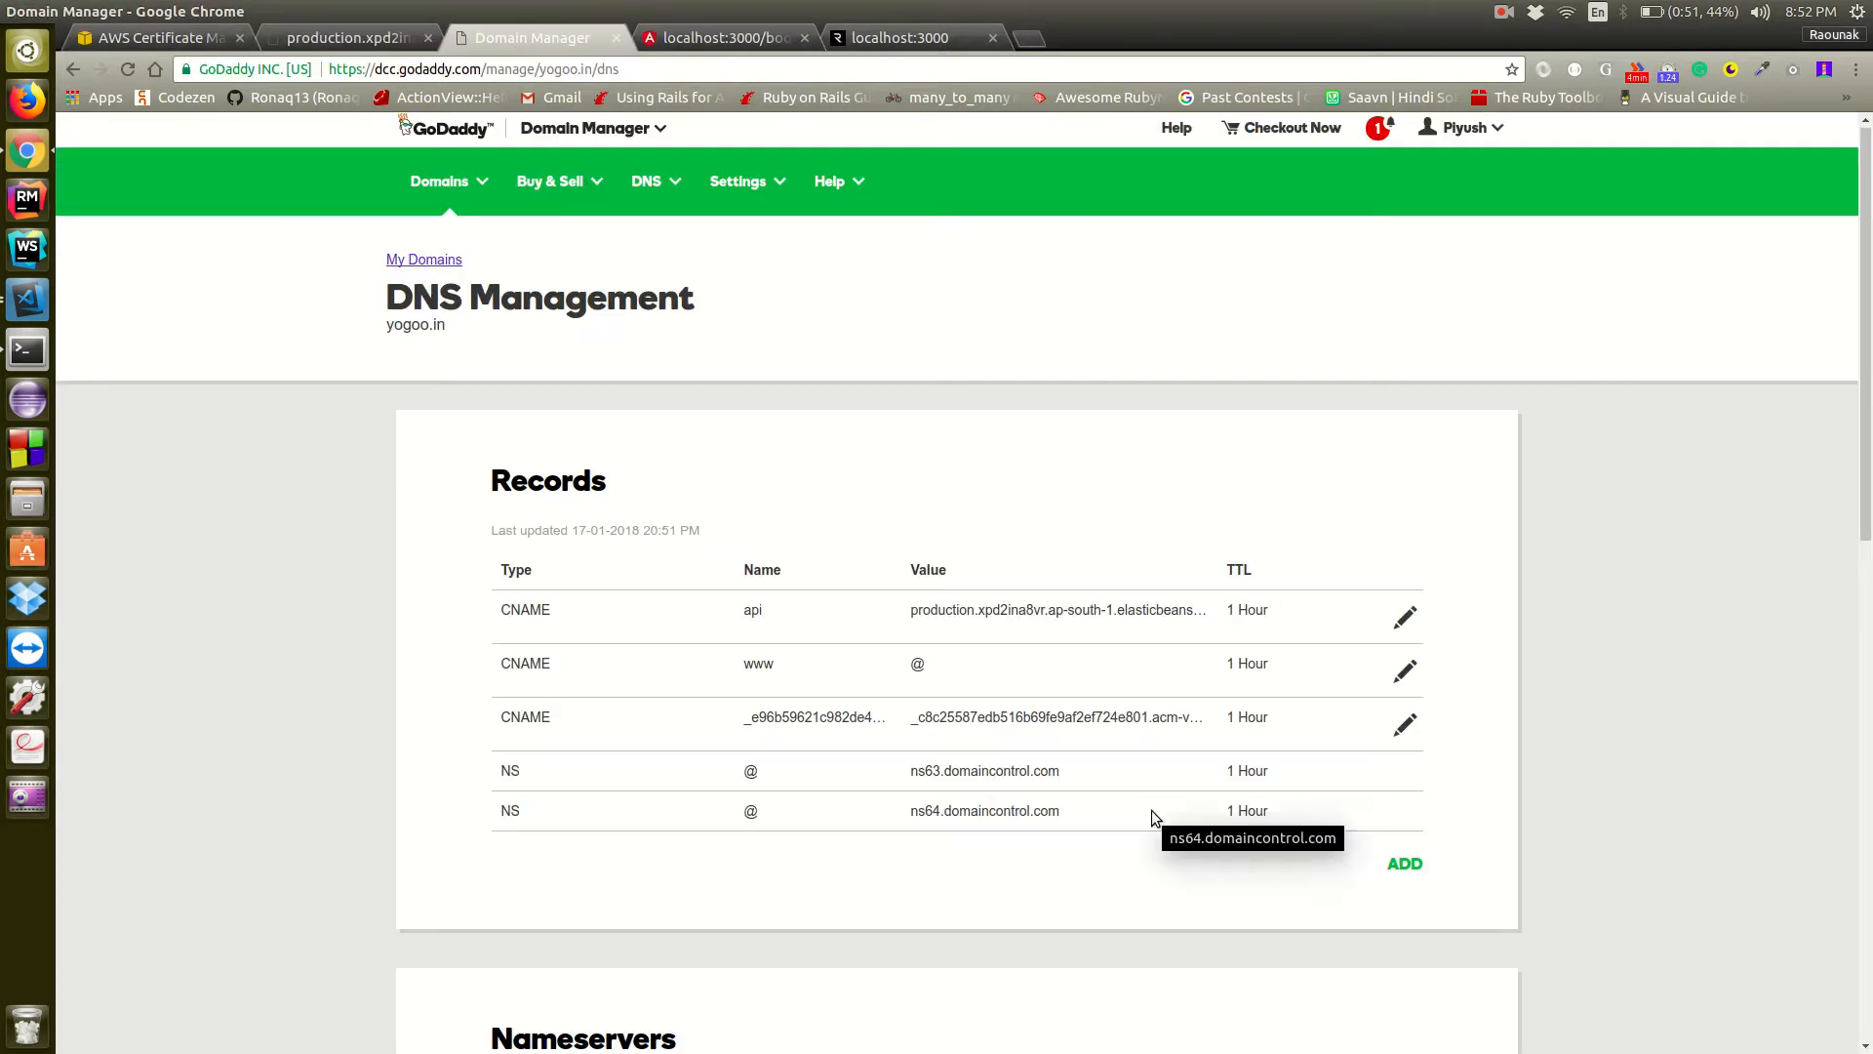
double_click(749, 612)
Load api.yogoo.in in a new browser tab to test the custom domain
left_click(1034, 37)
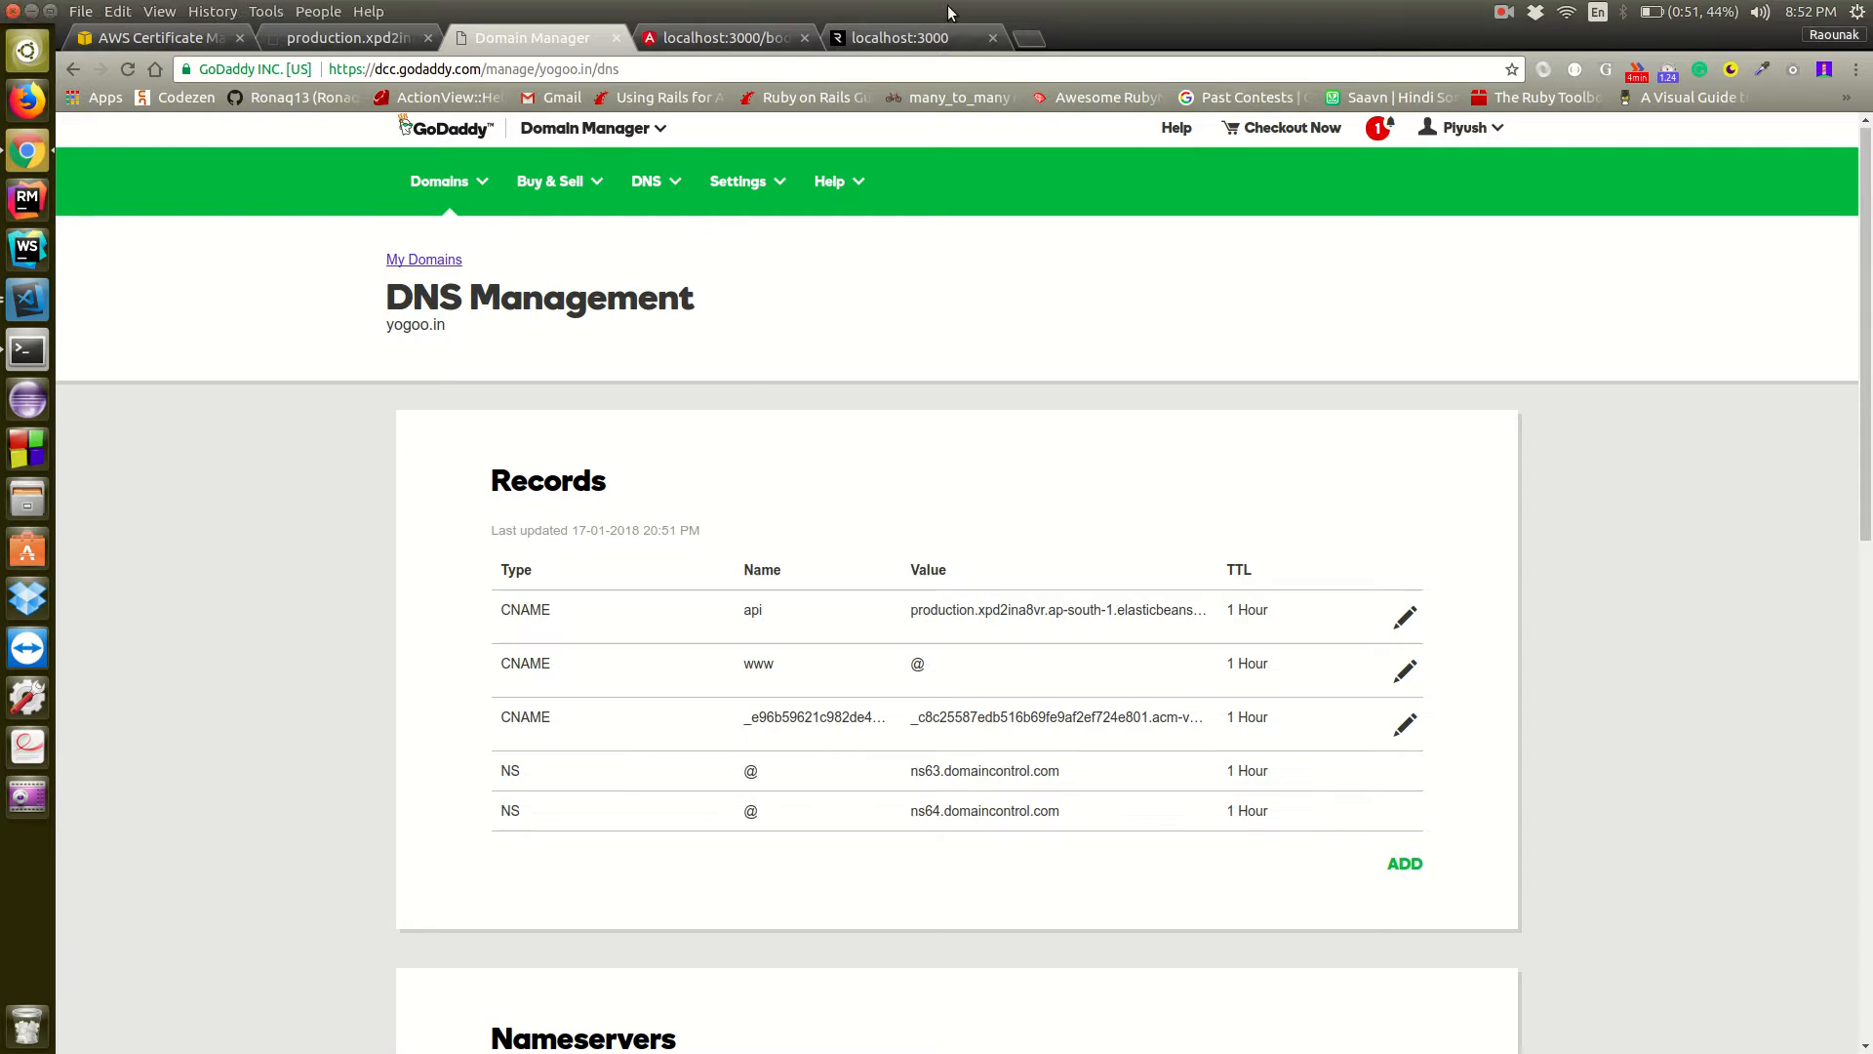
type("pi")
key("BackSpace")
key("BackSpace")
key("BackSpace")
type("api.")
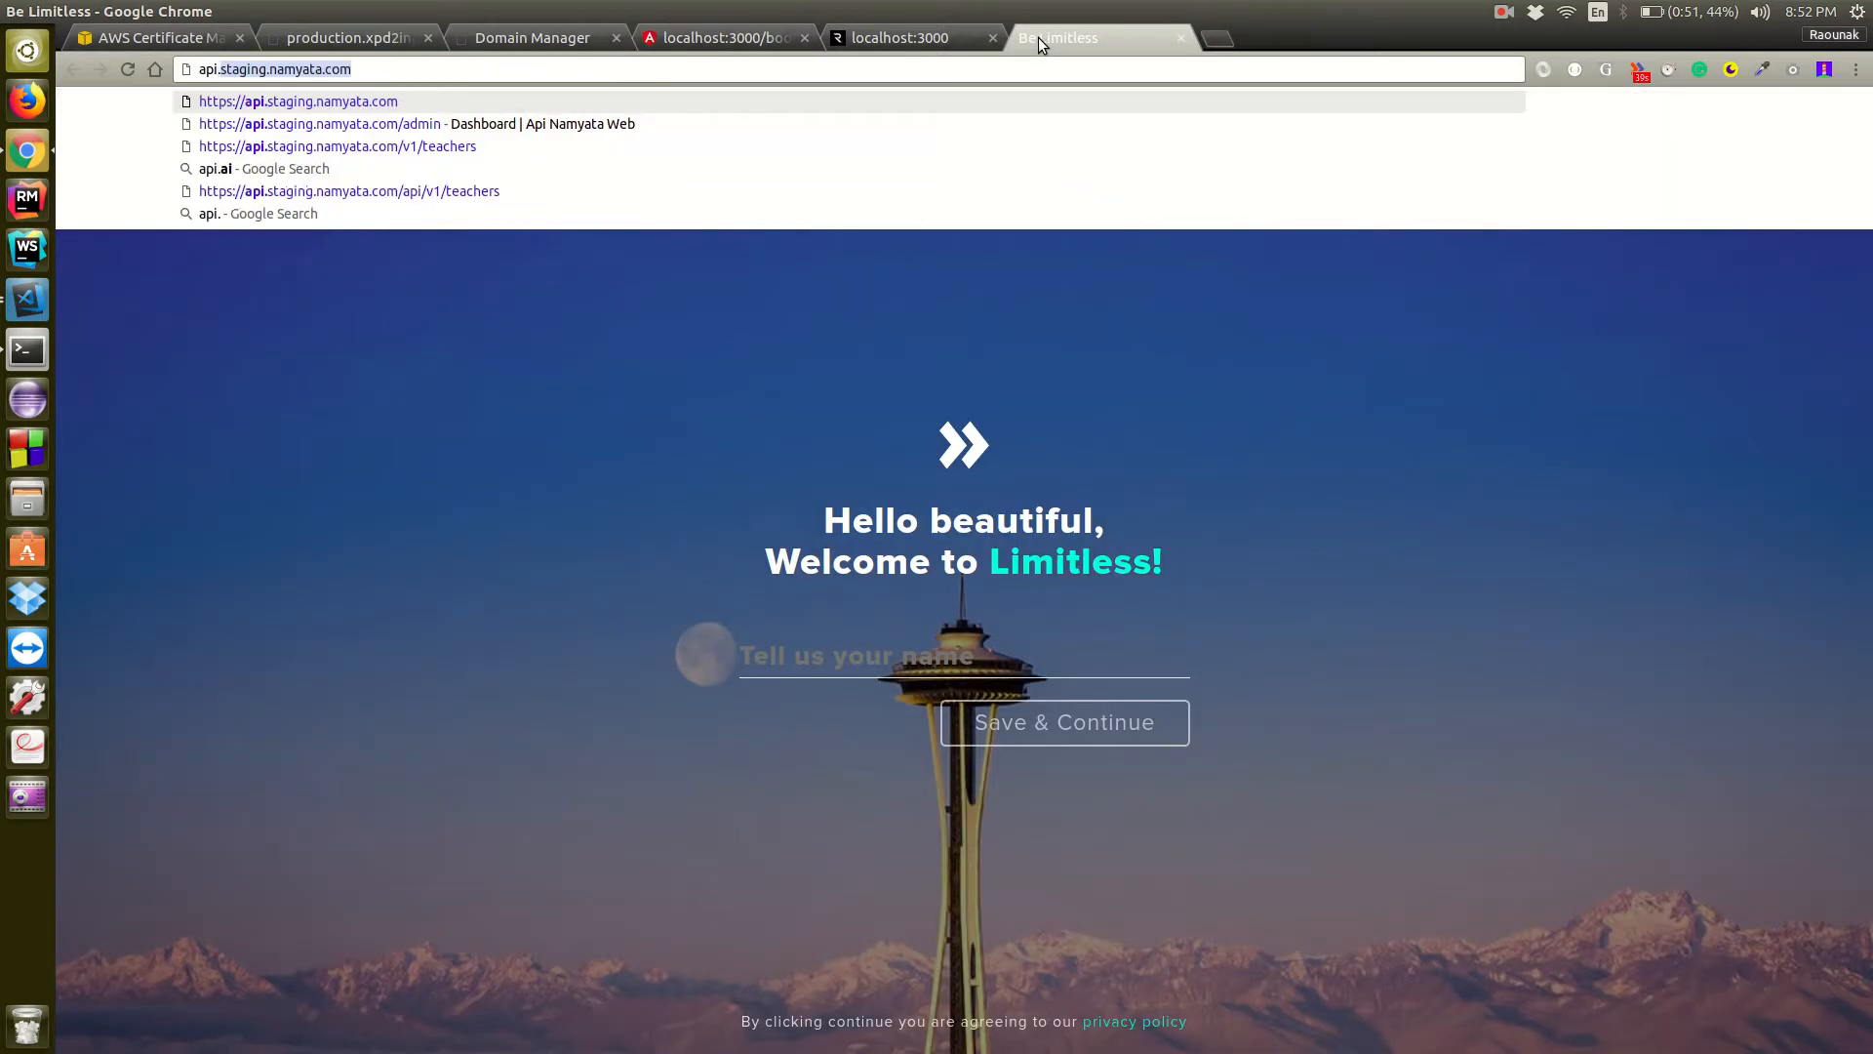
type("yogoo.in")
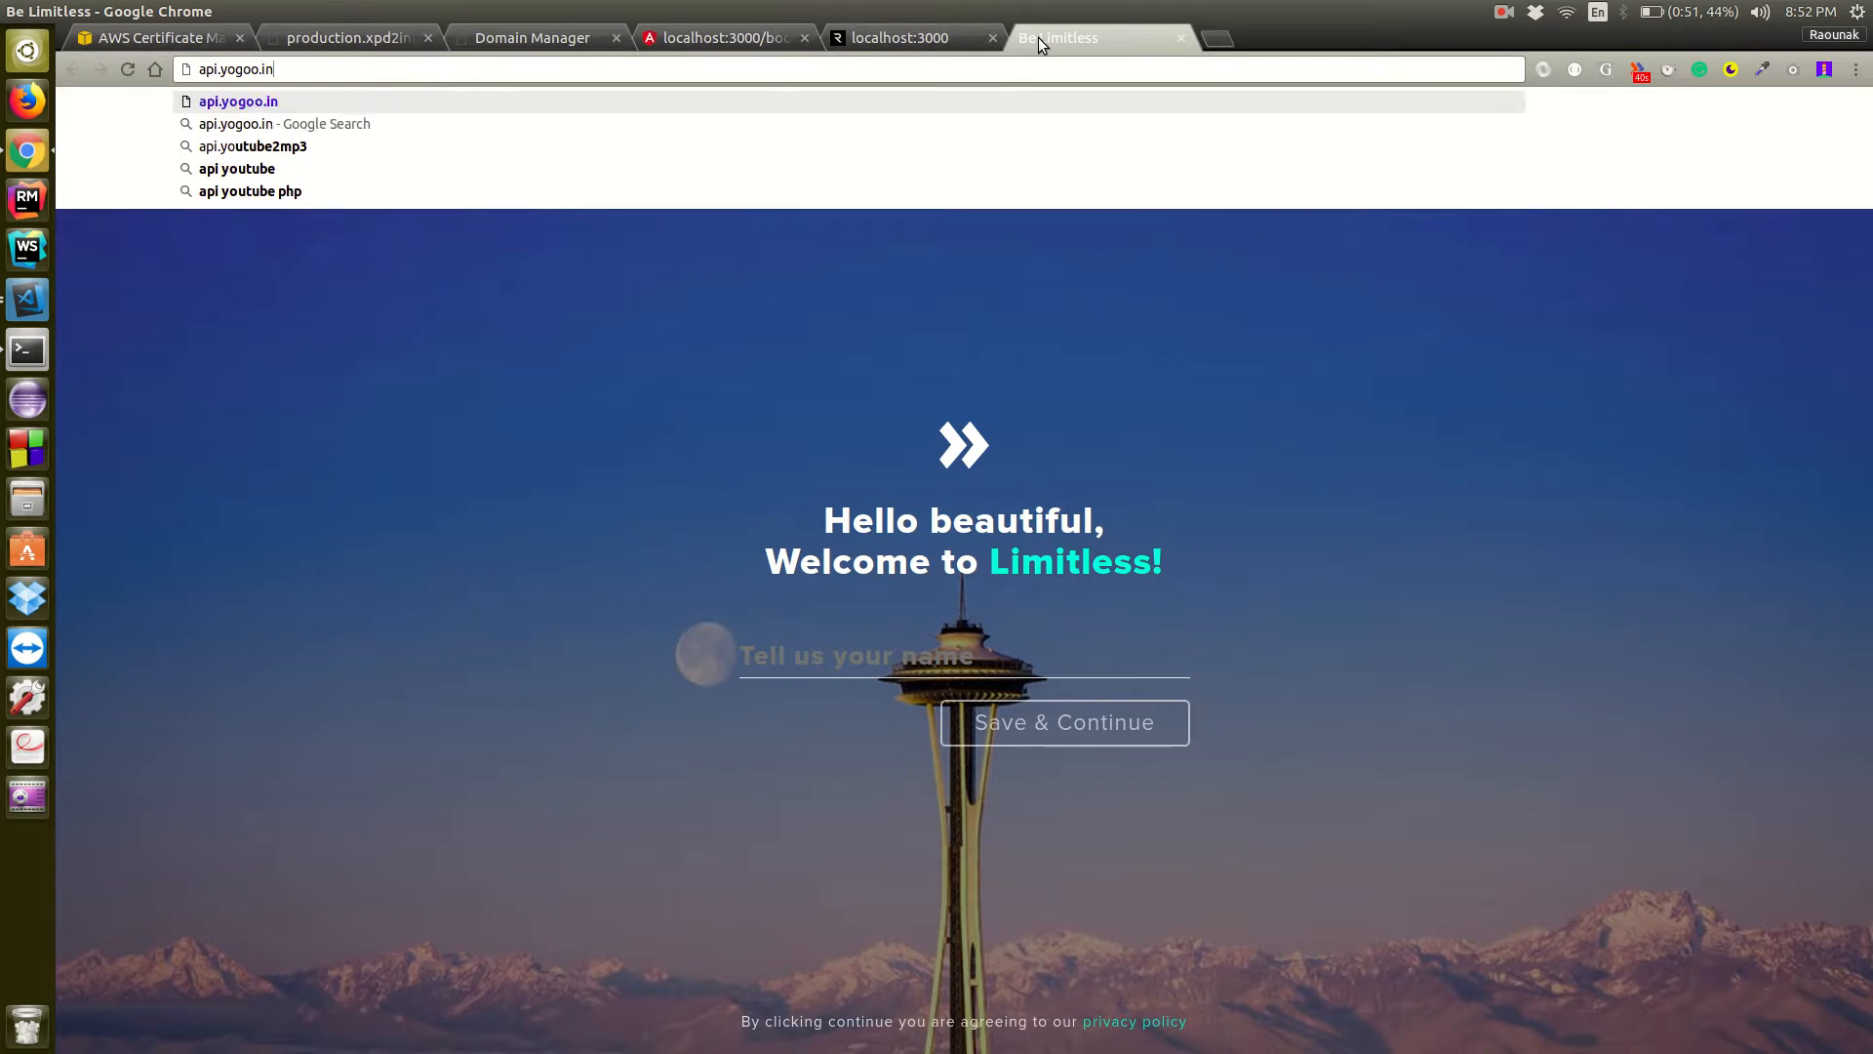
key("Return")
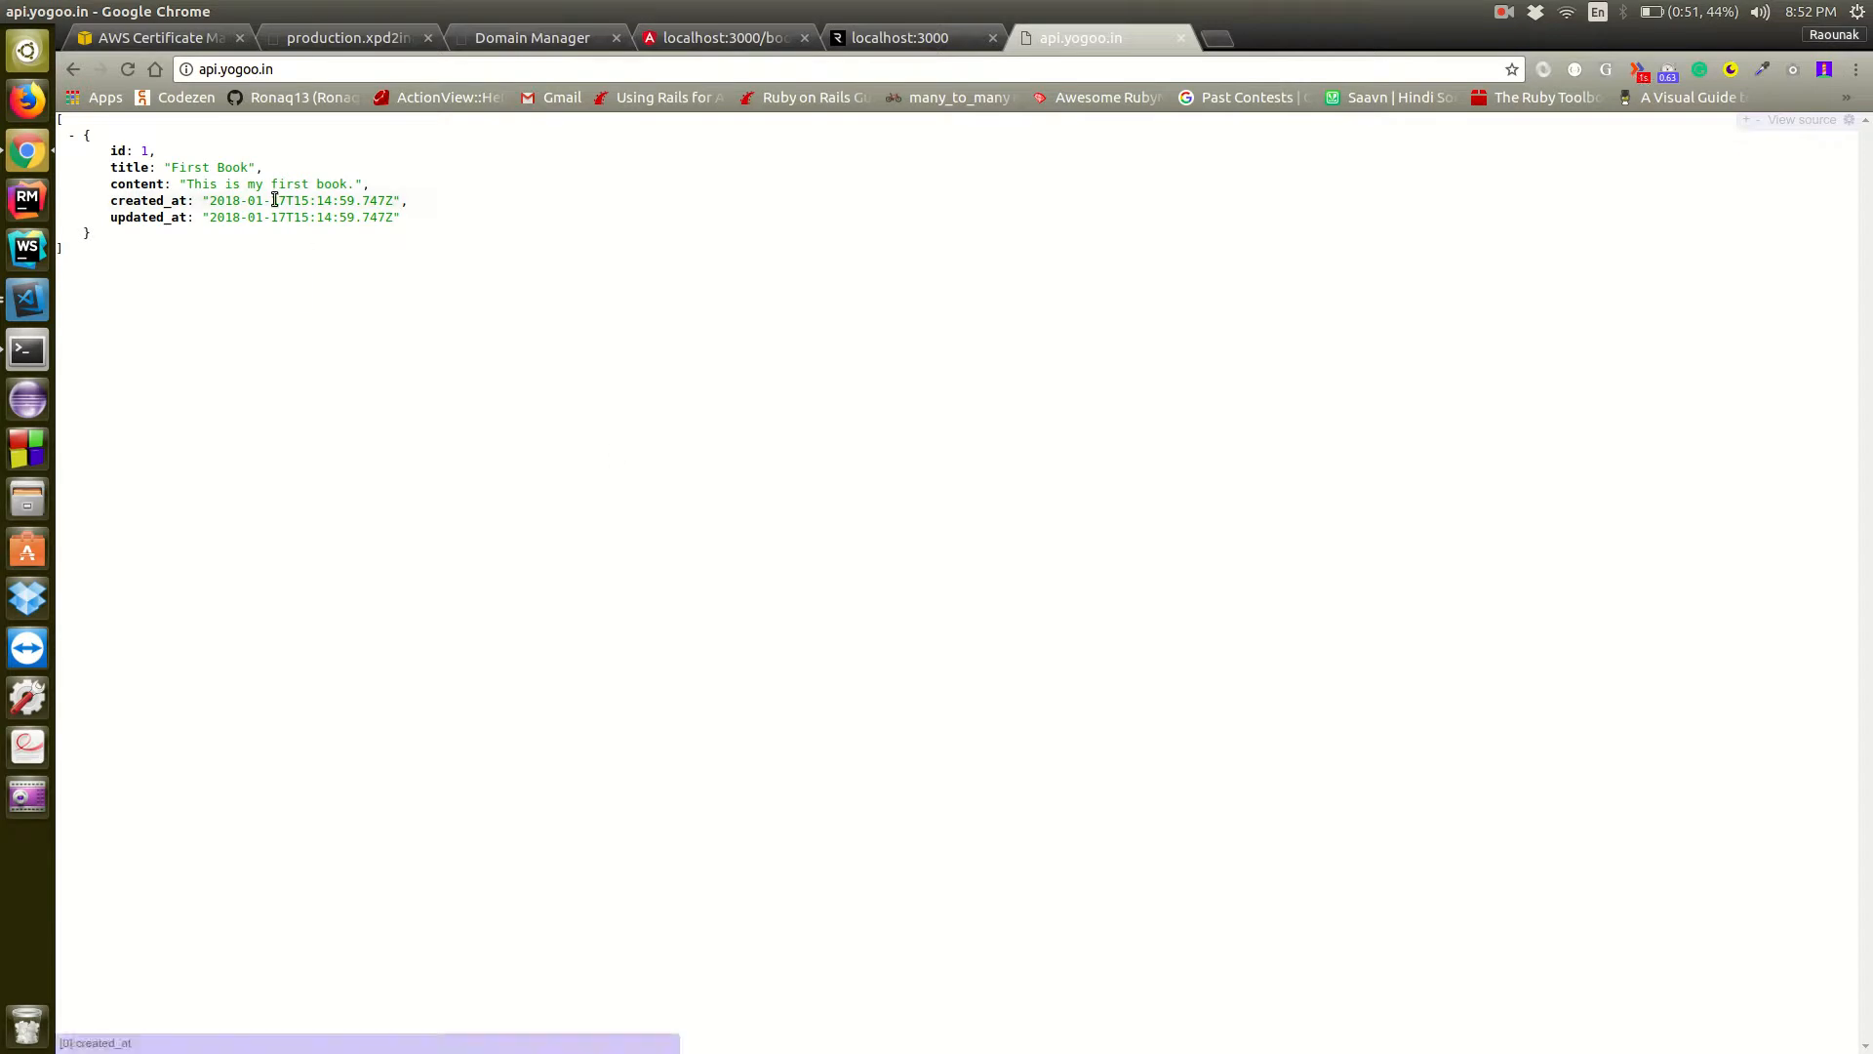
Compare the responses of the Elastic Beanstalk URL and api.yogoo.in, and review the api record in GoDaddy DNS
left_click(187, 38)
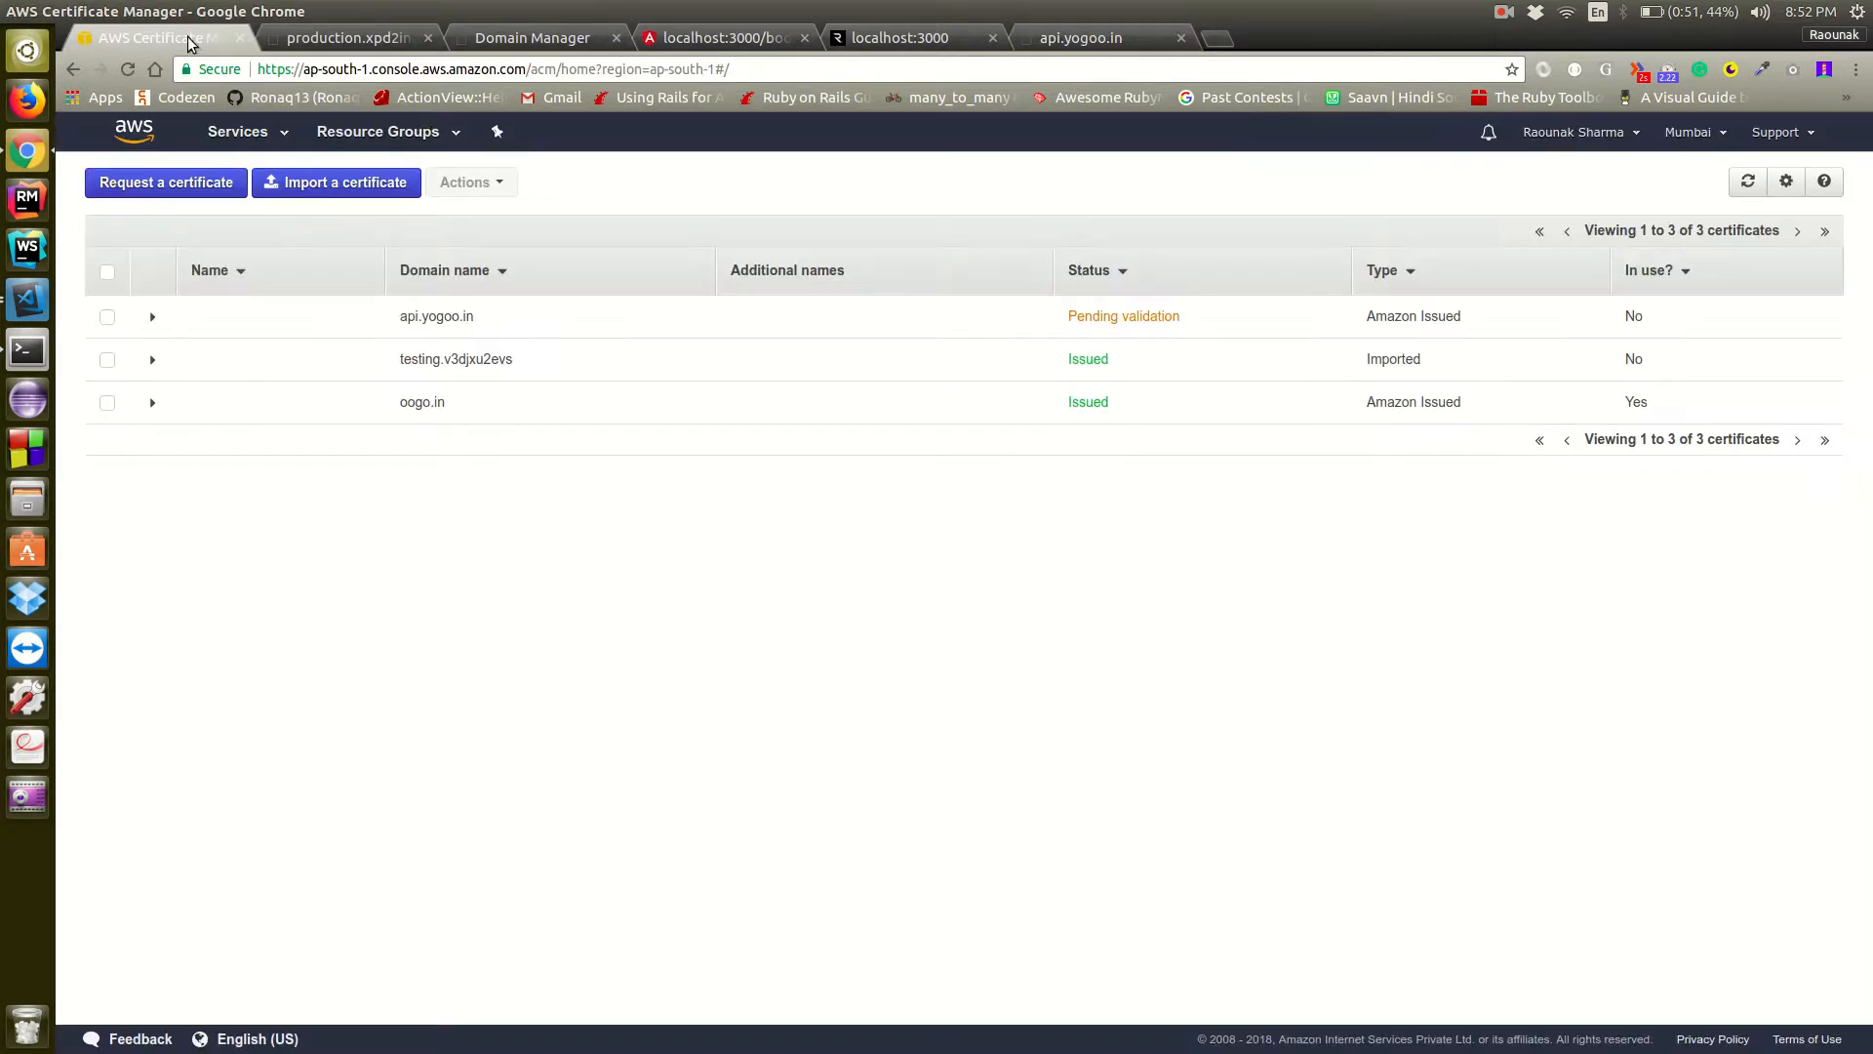
left_click(349, 37)
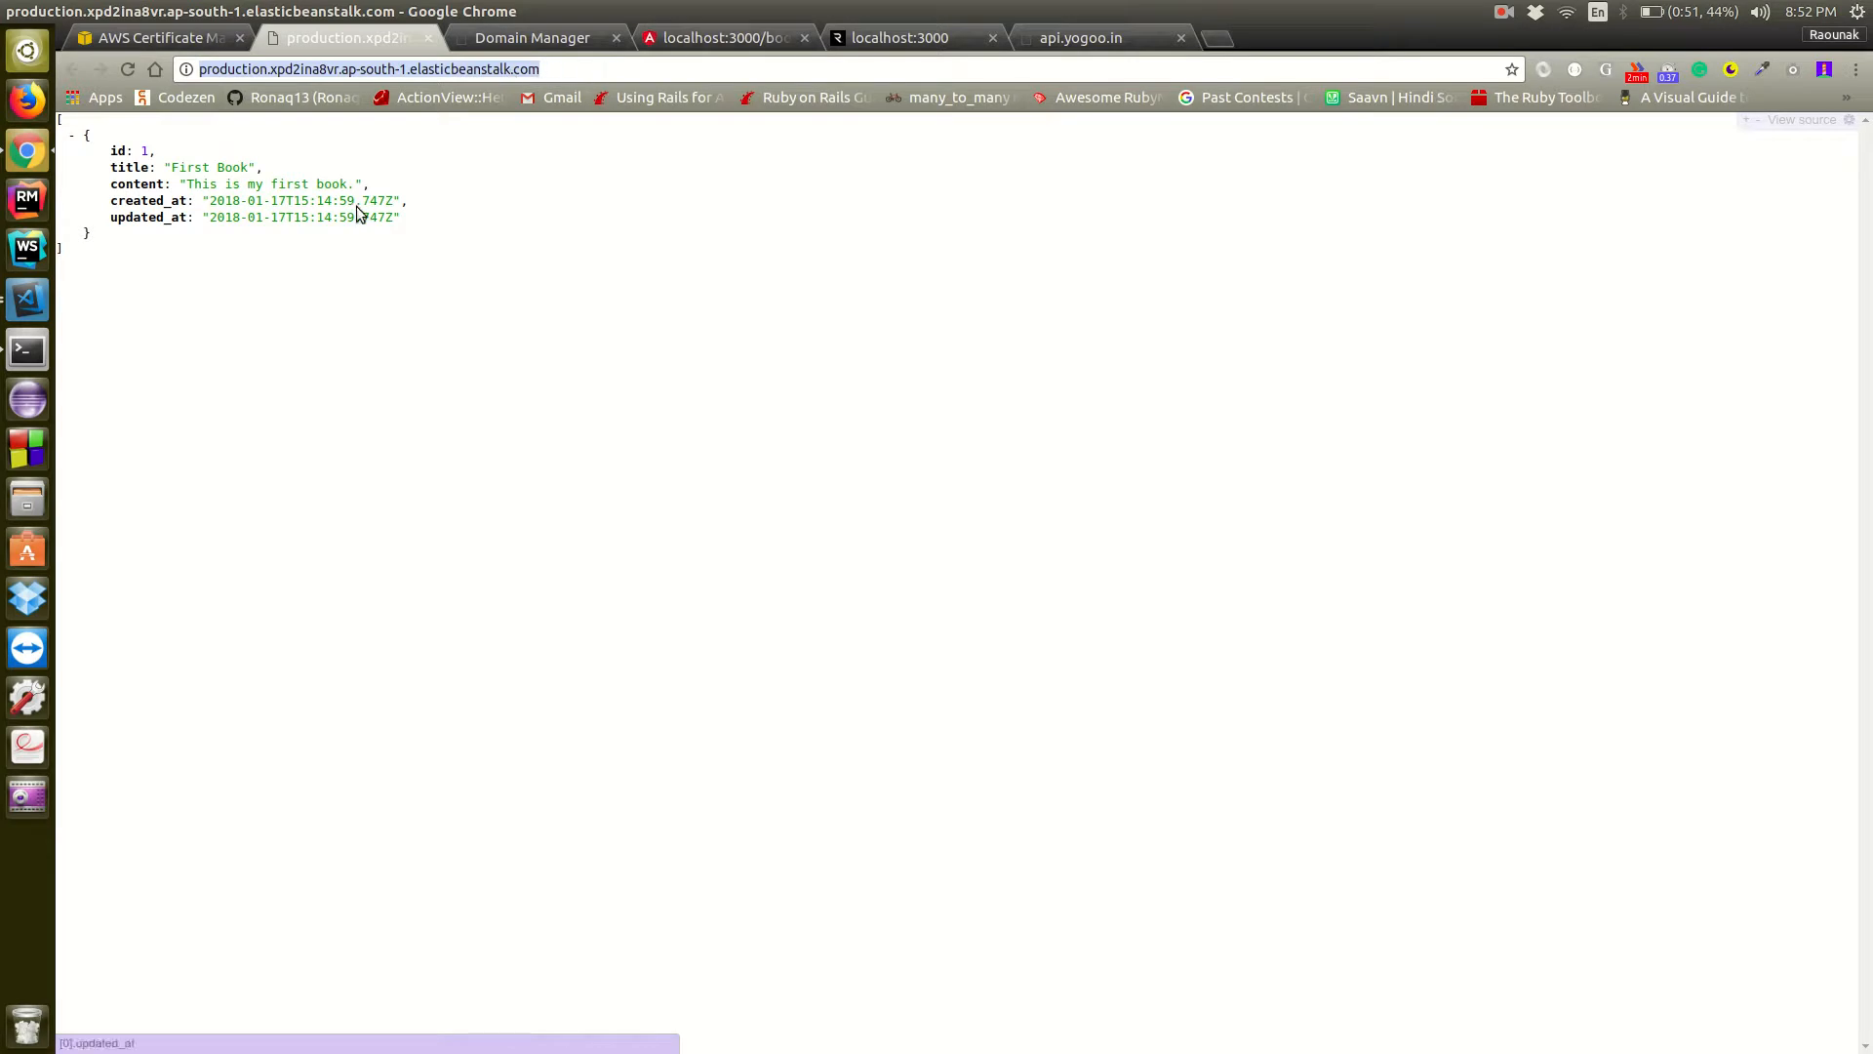
left_click(1054, 45)
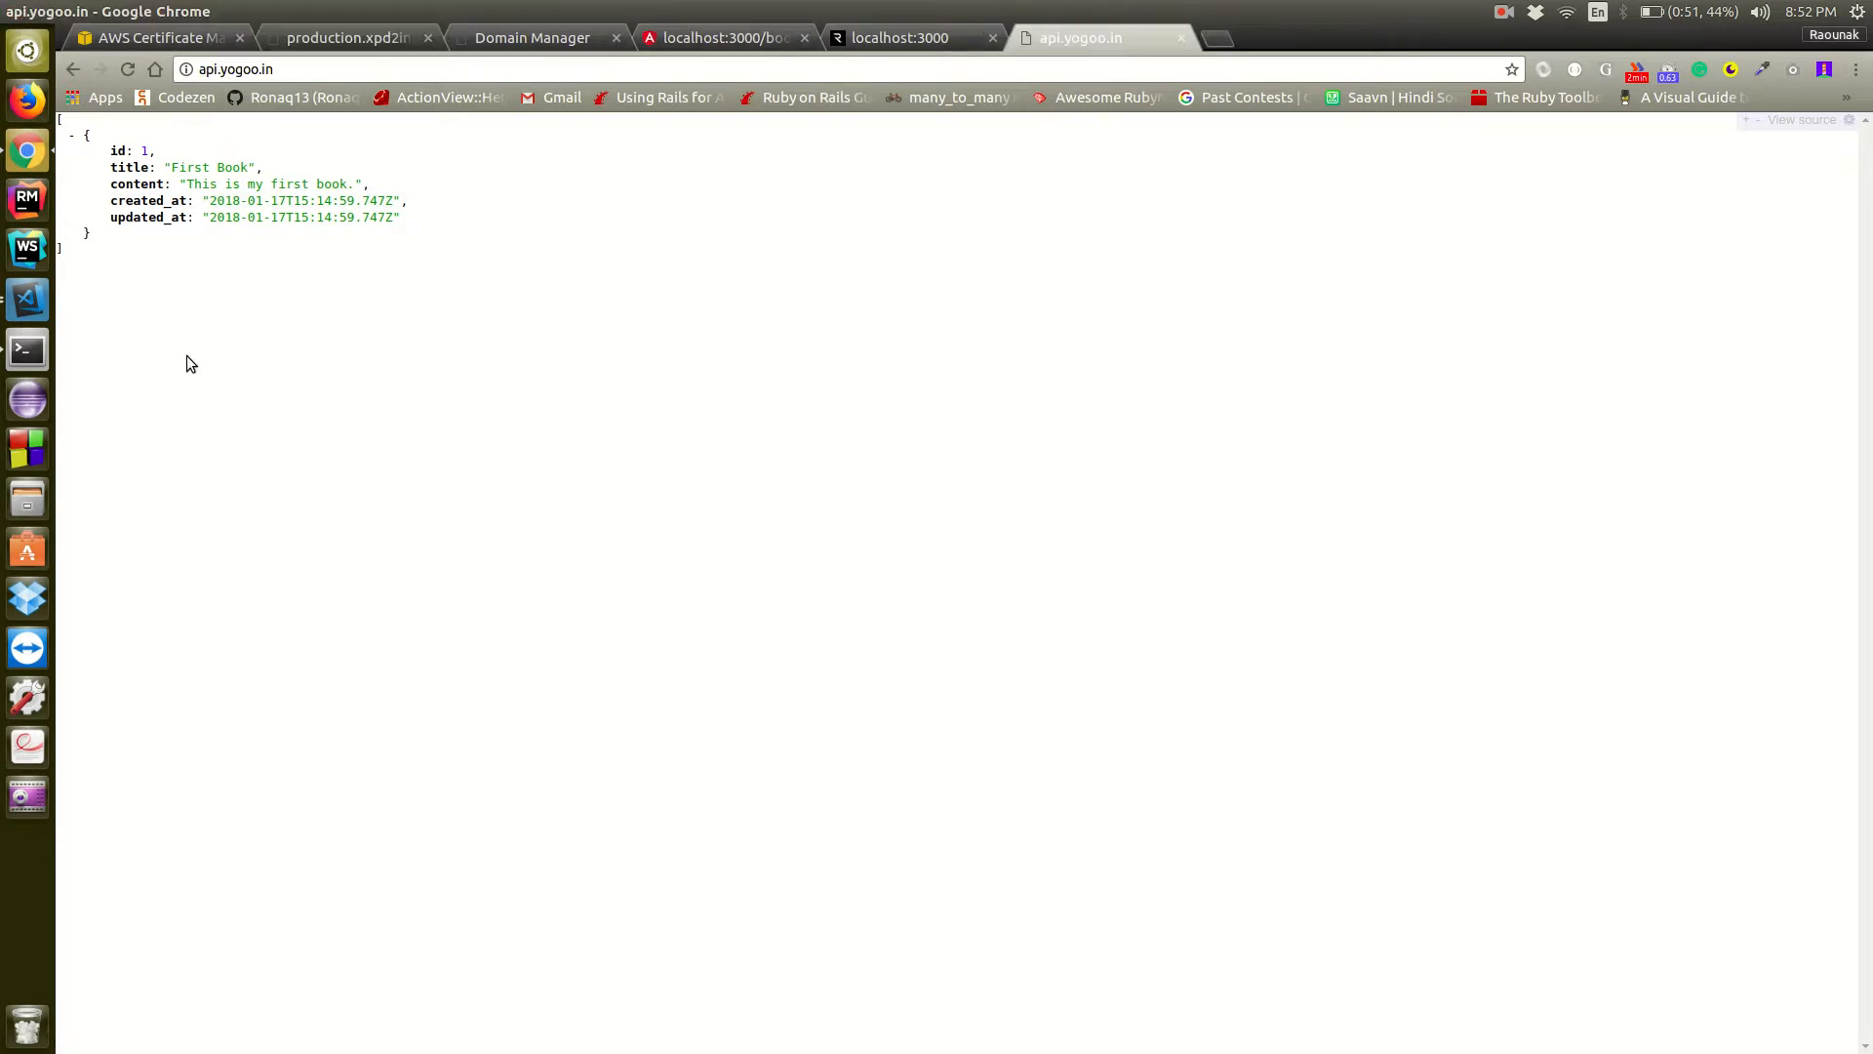
left_click(593, 44)
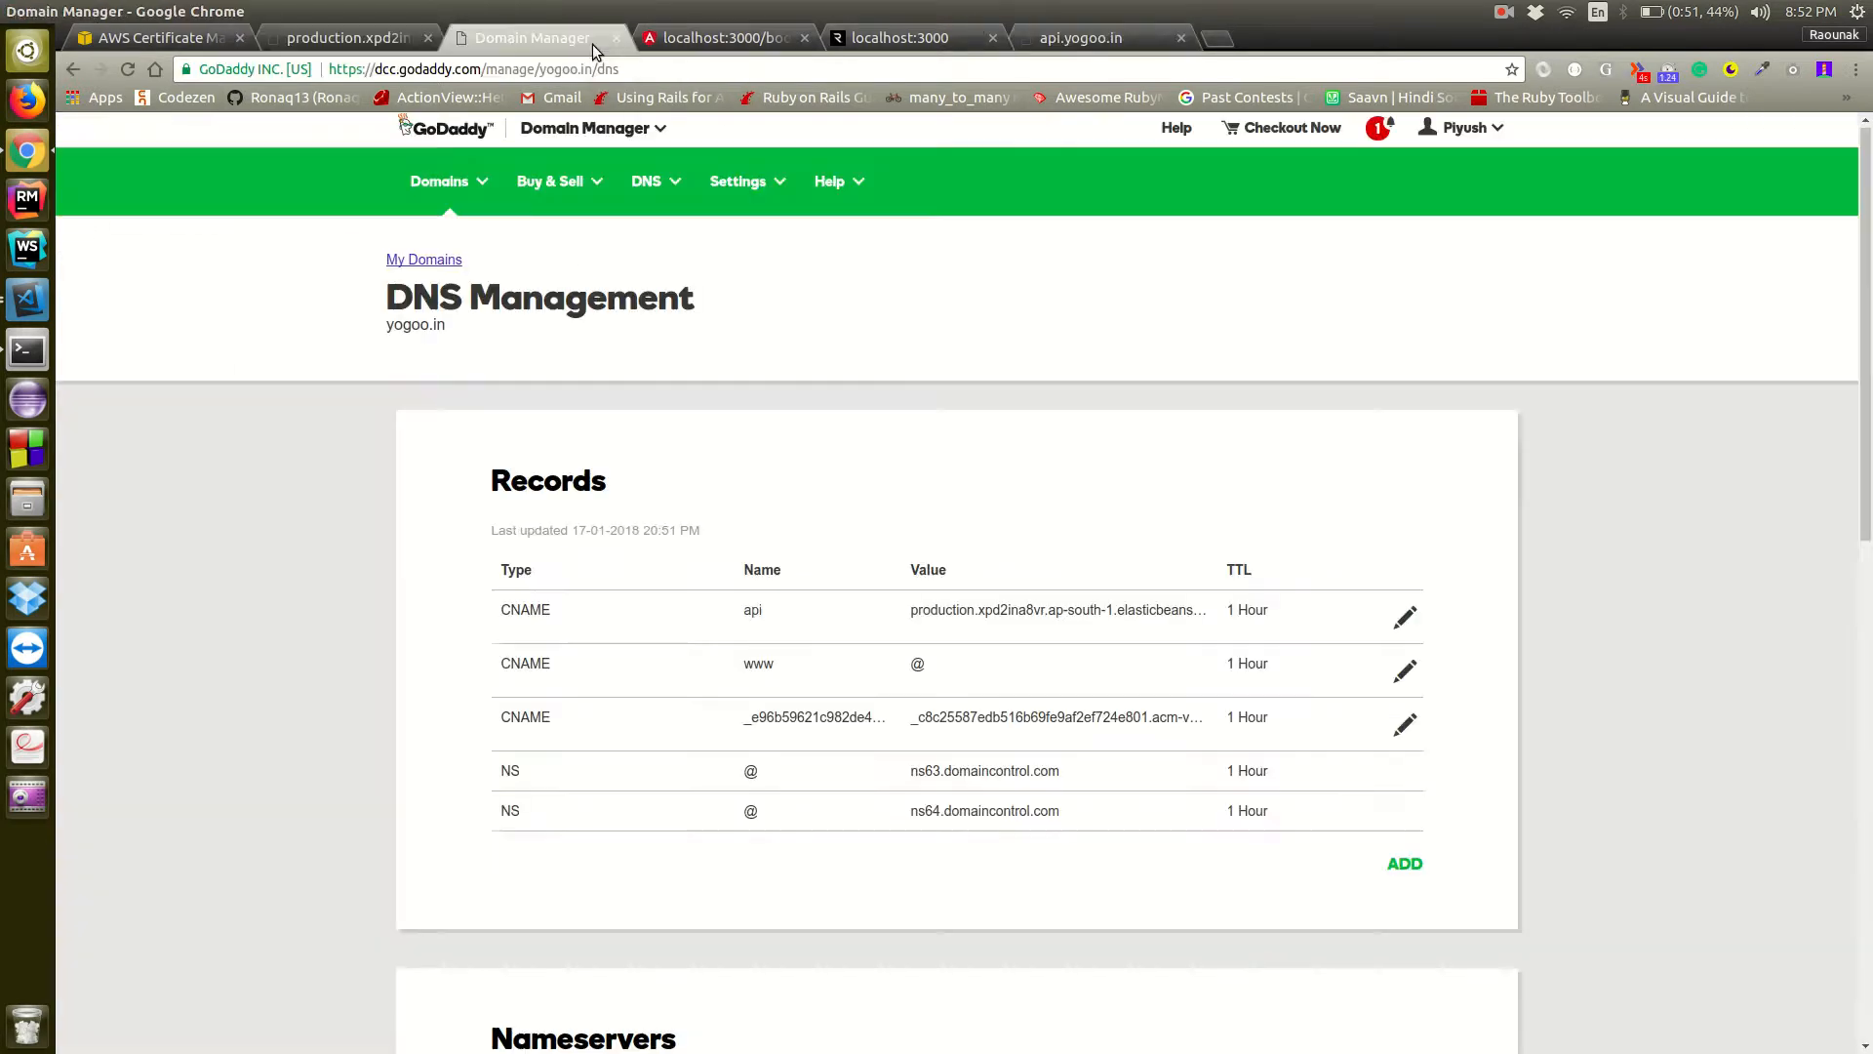
double_click(754, 611)
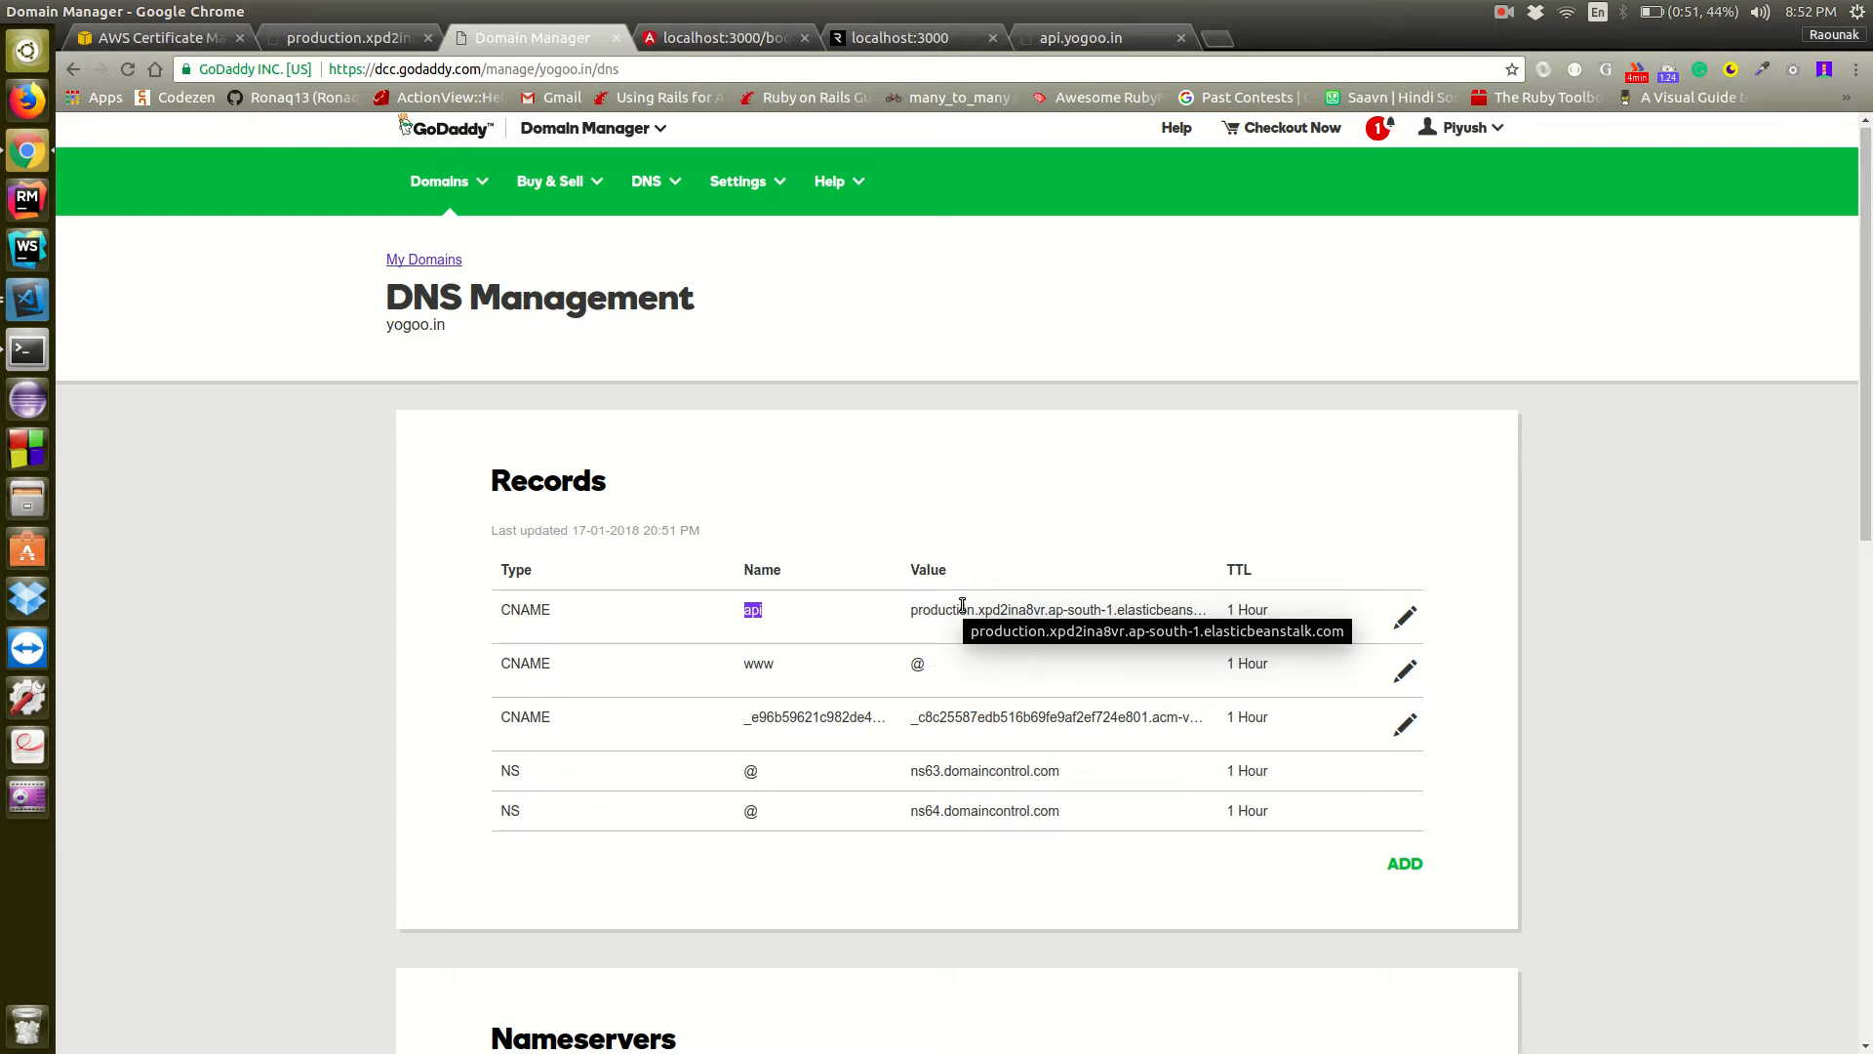
left_click(1405, 865)
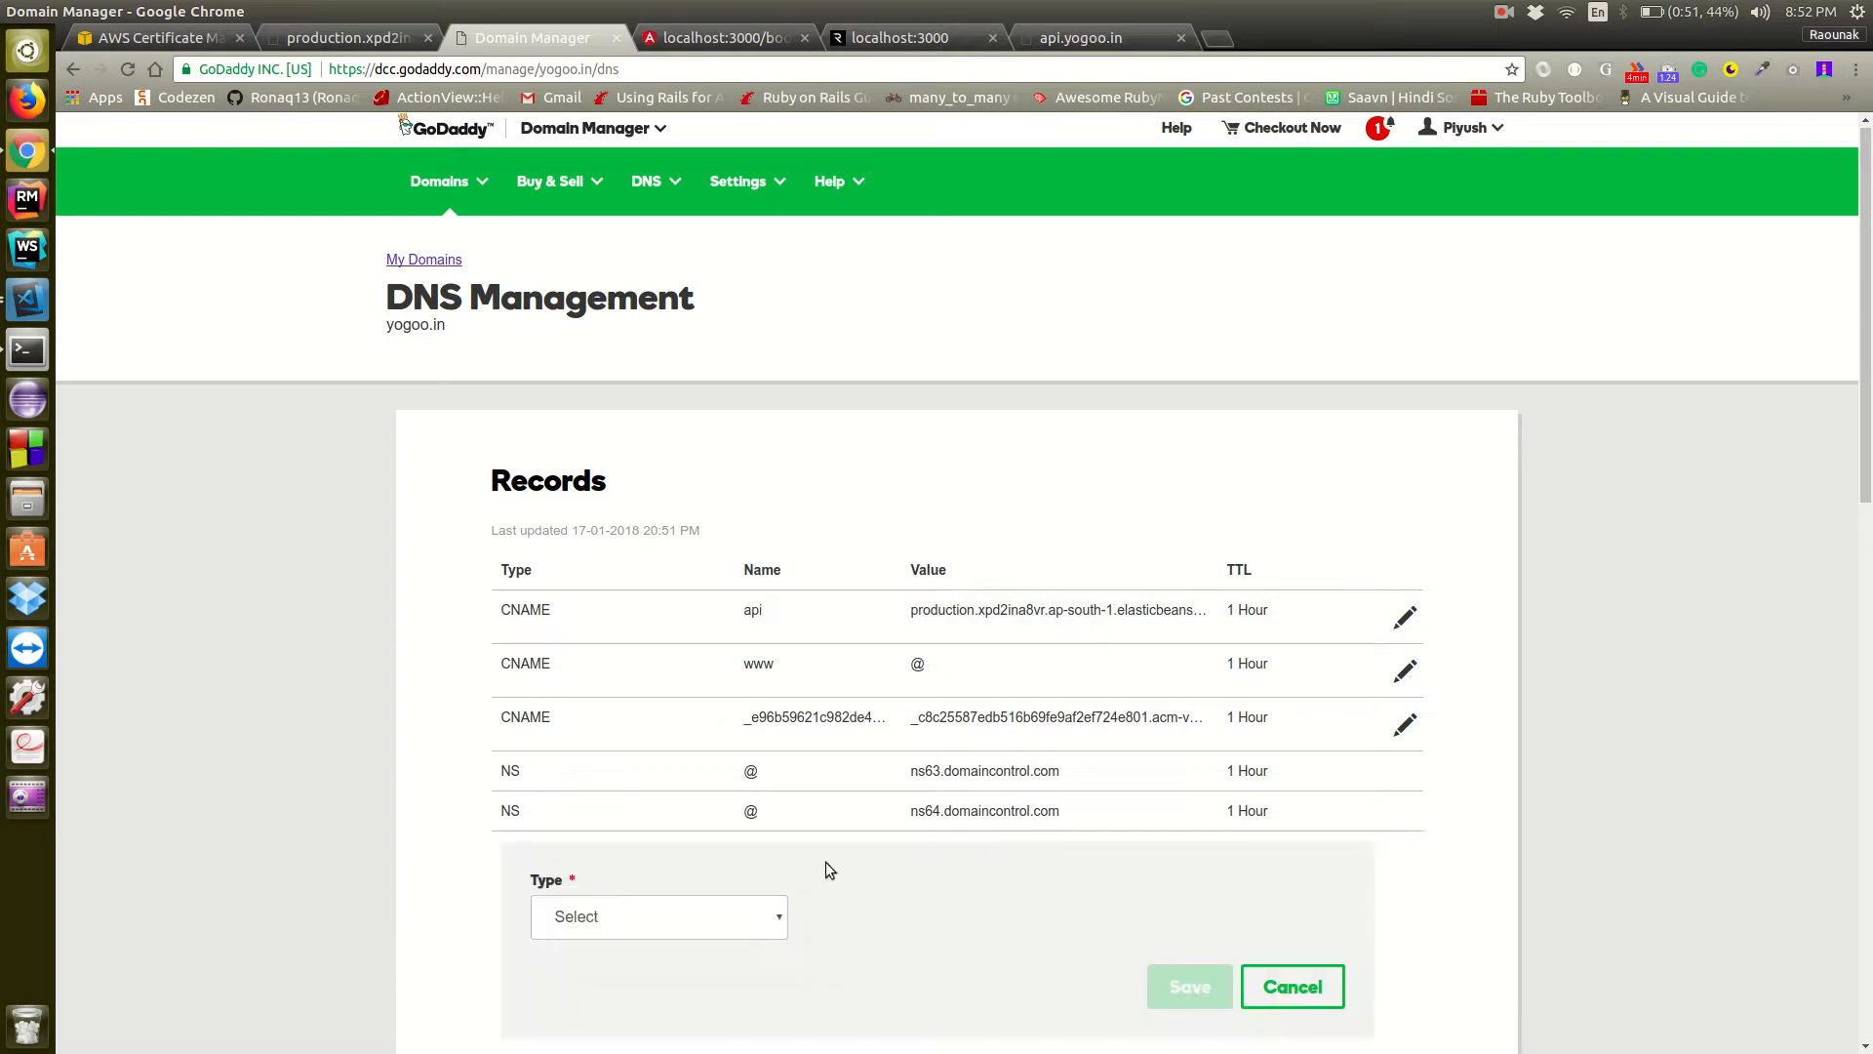
left_click(581, 922)
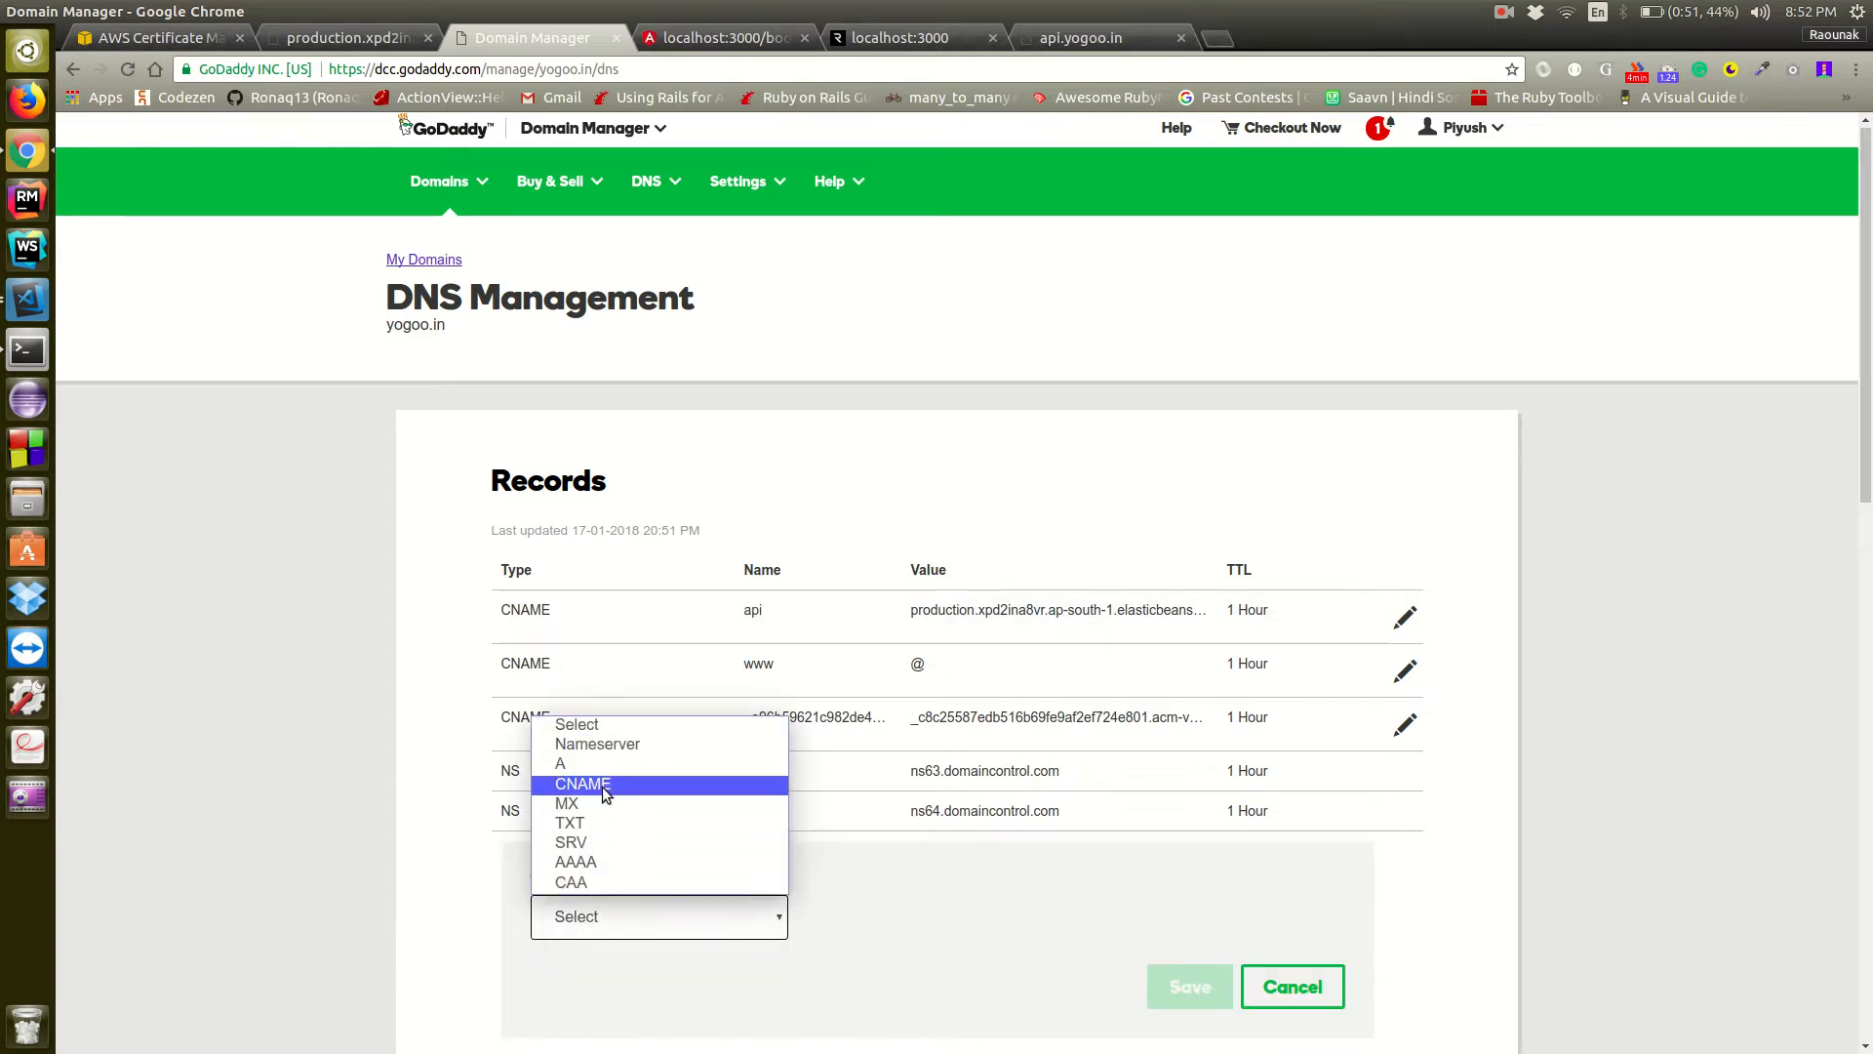
left_click(605, 794)
left_click(881, 916)
type("@")
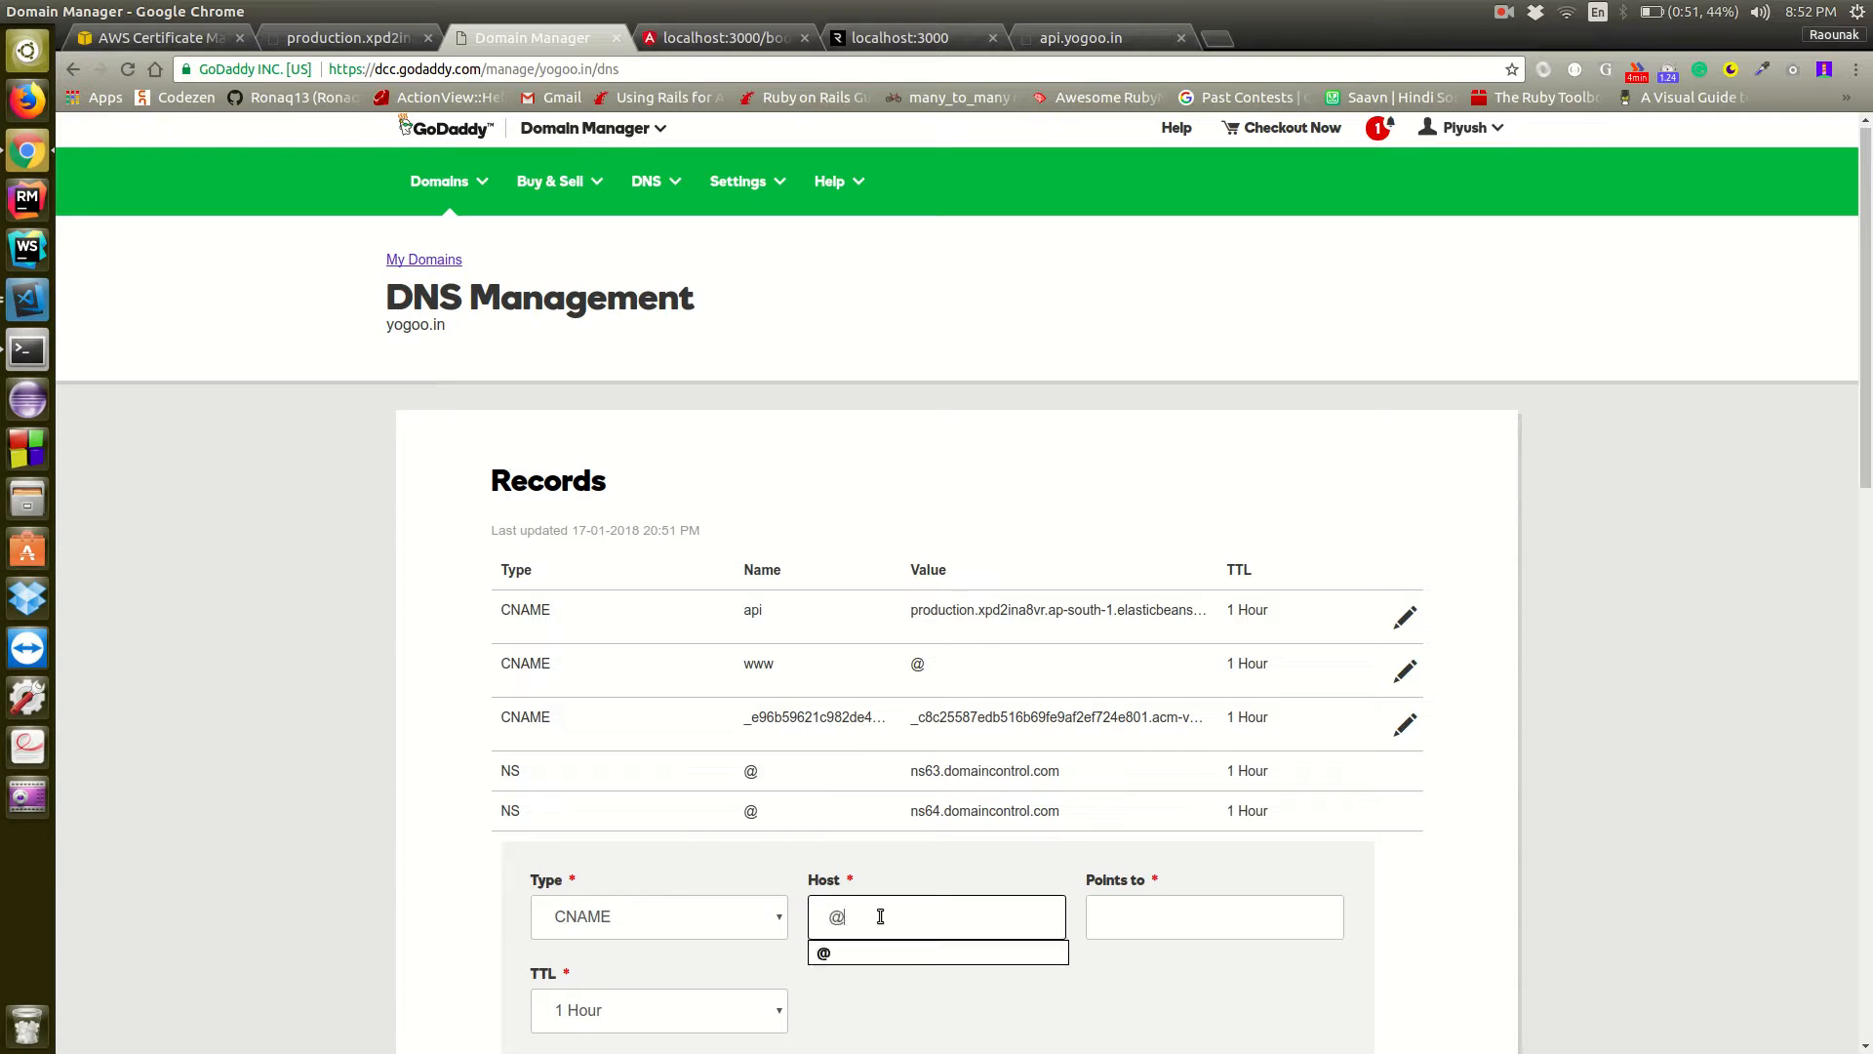
left_click(1155, 931)
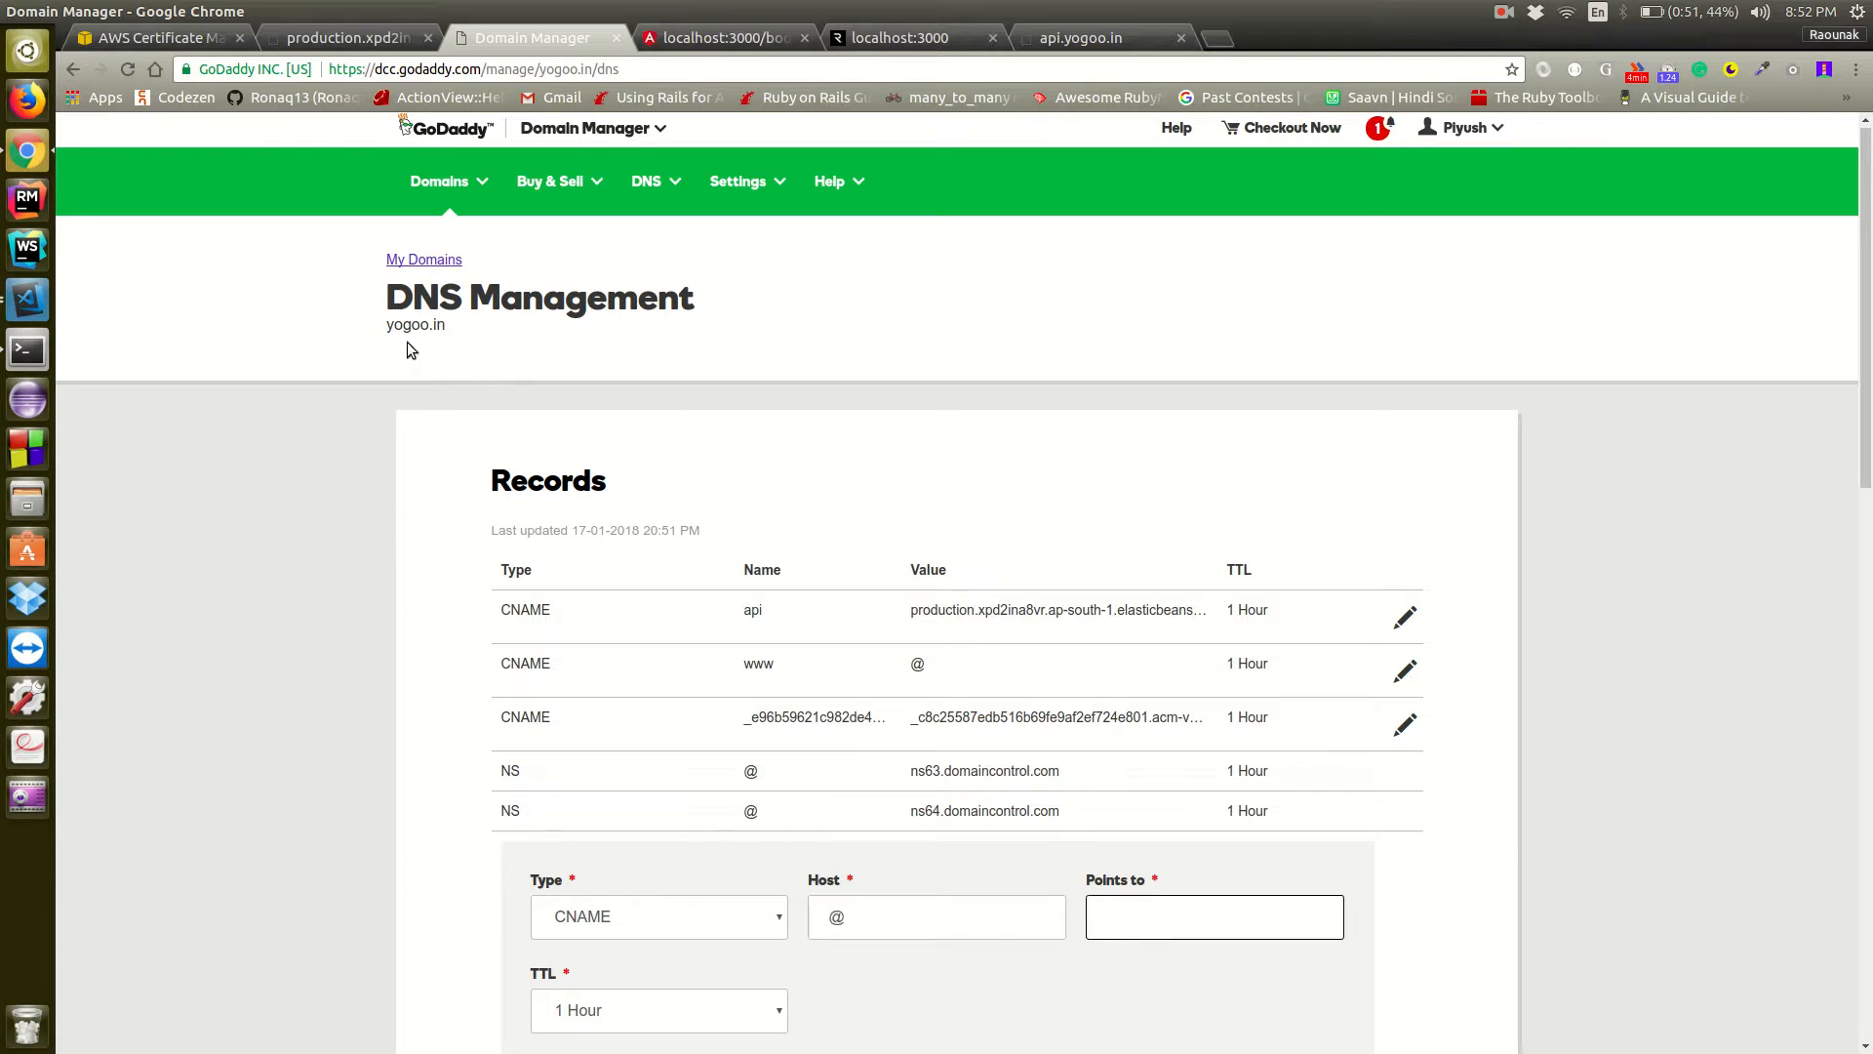
scroll(1247, 971, "down", 4)
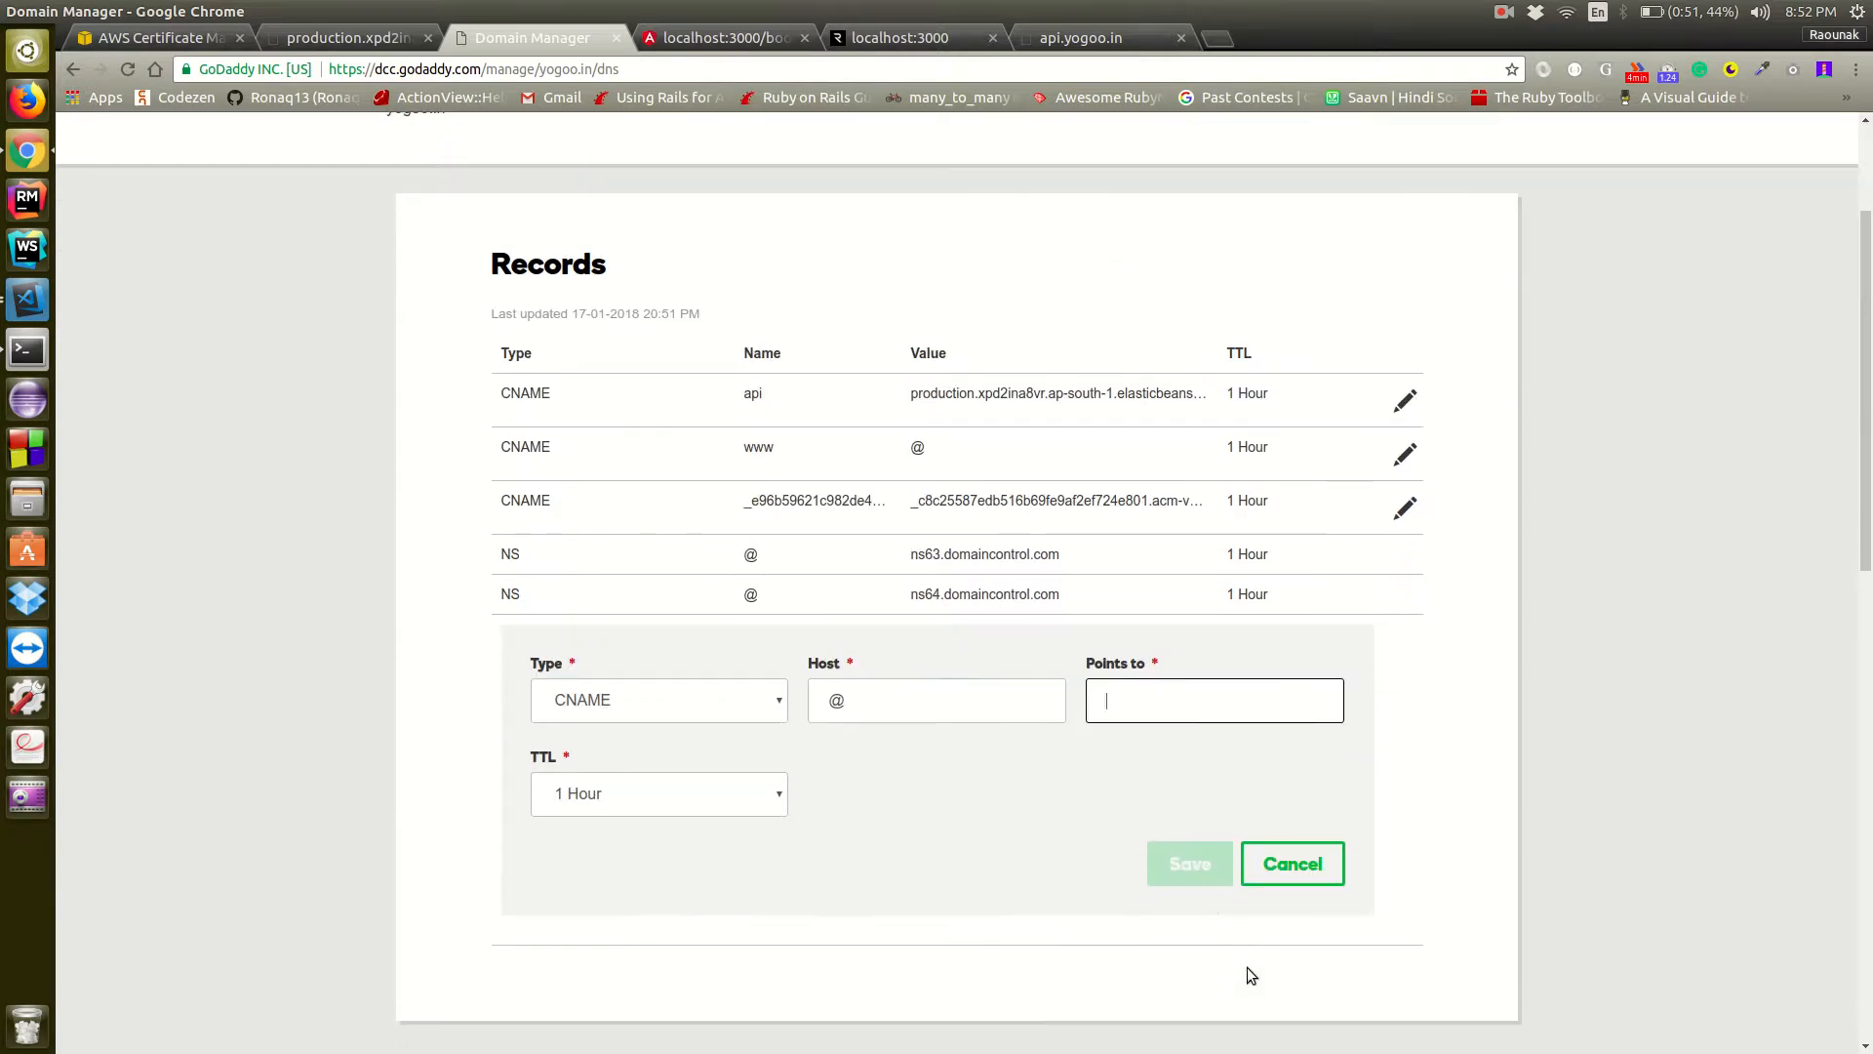
left_click(1316, 867)
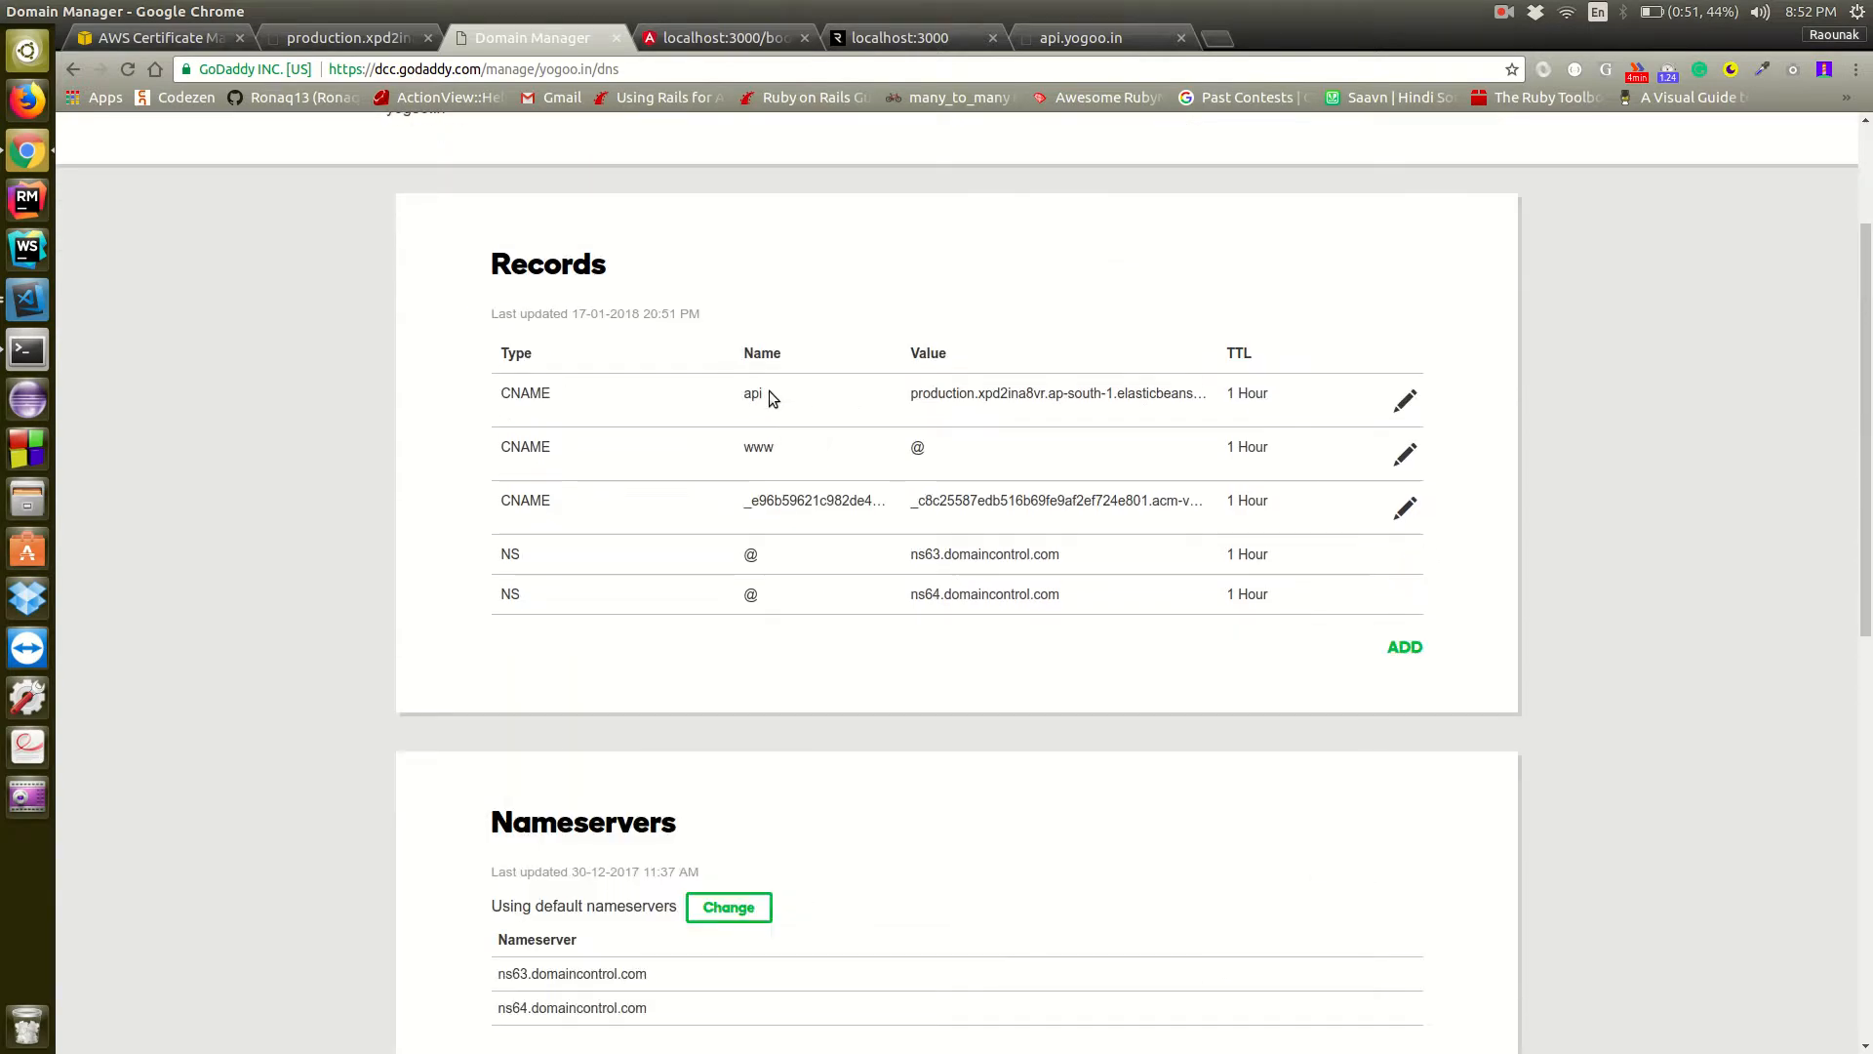
left_click(1108, 40)
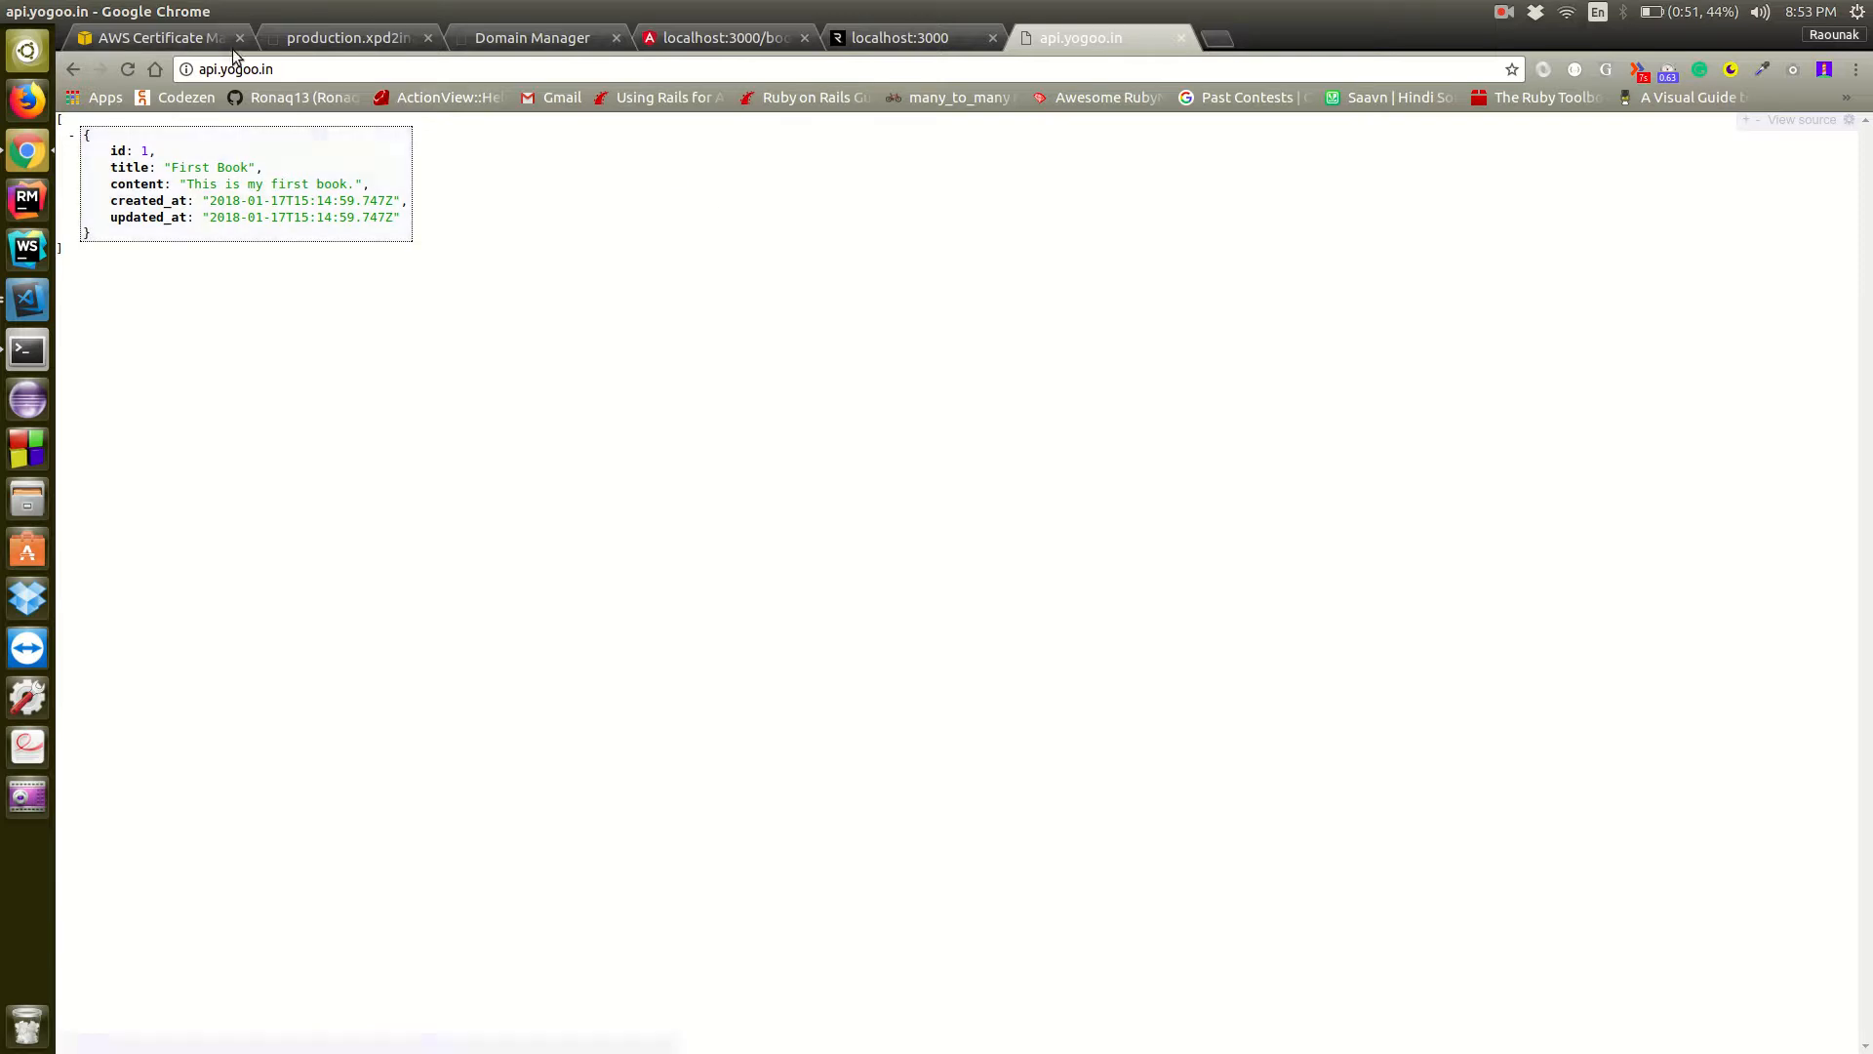
left_click(285, 70)
key("Home")
type("https")
type("://")
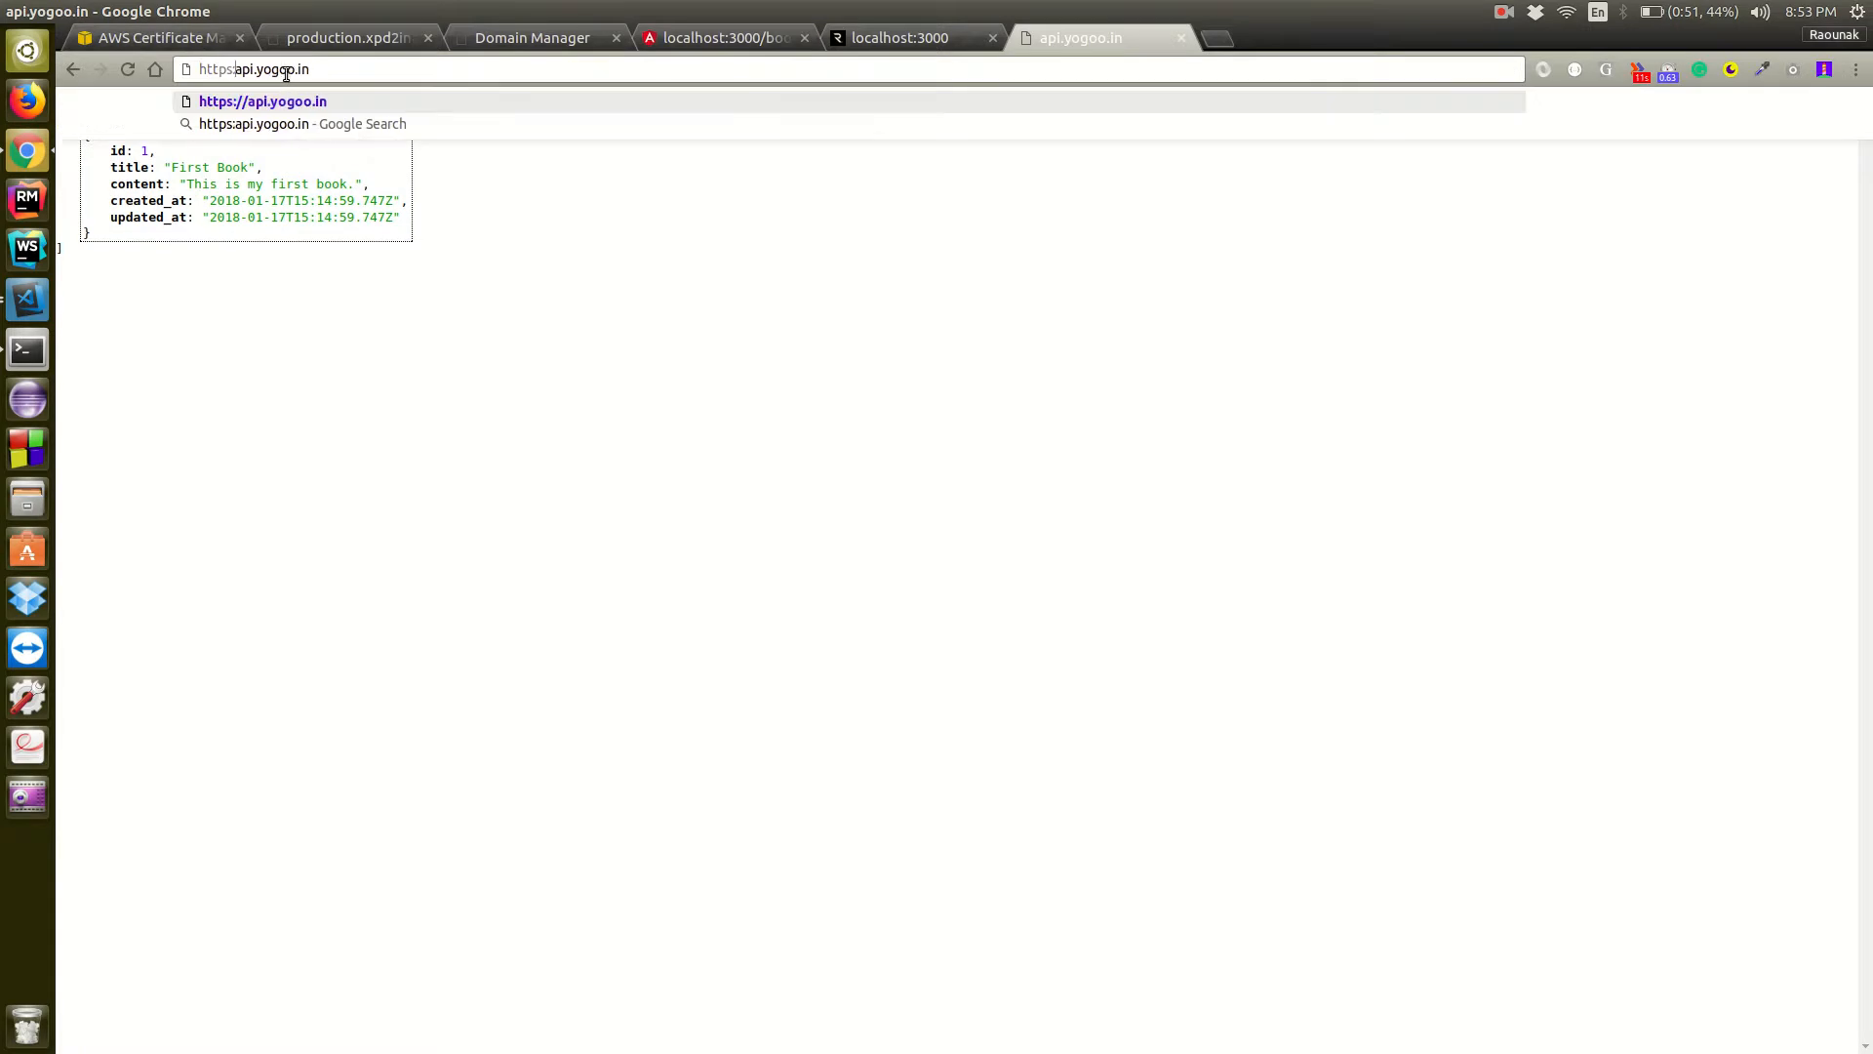
key("Return")
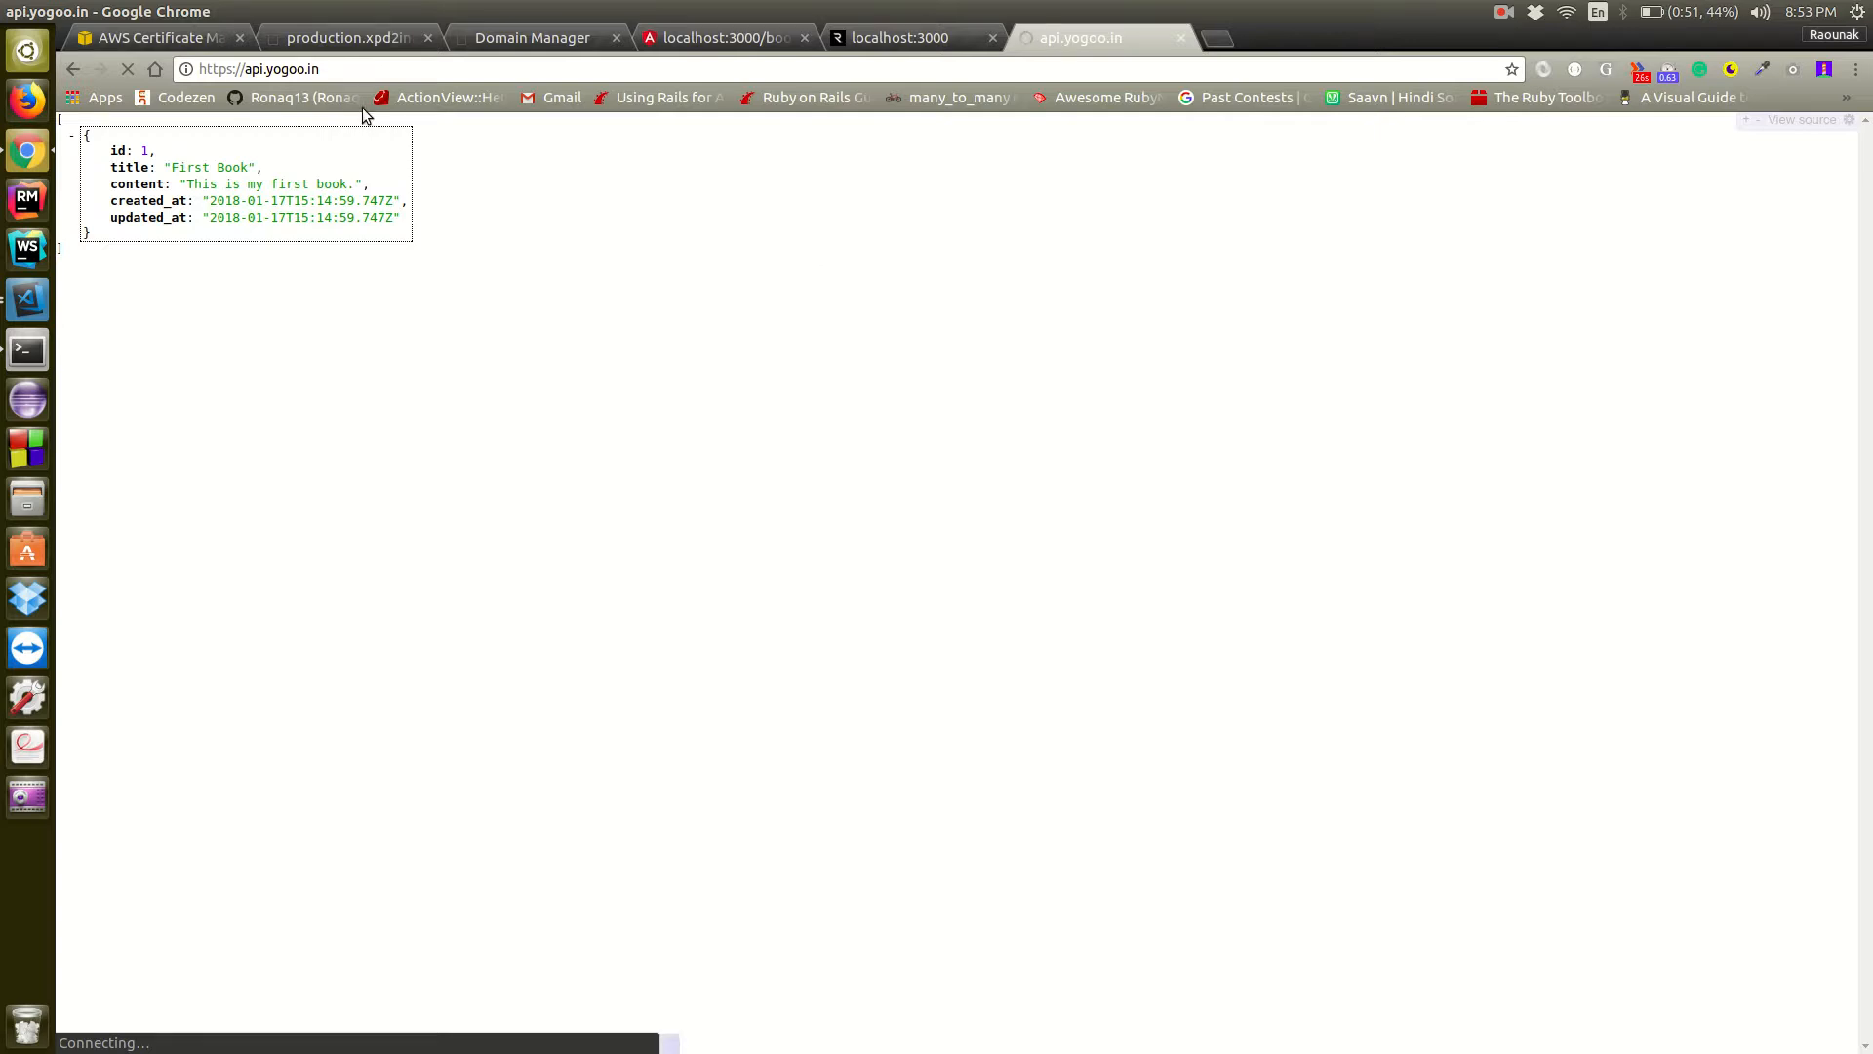
Reload the Certificate Manager list and check the api.yogoo.in certificate's status alongside the HTTPS page's loading
left_click(173, 39)
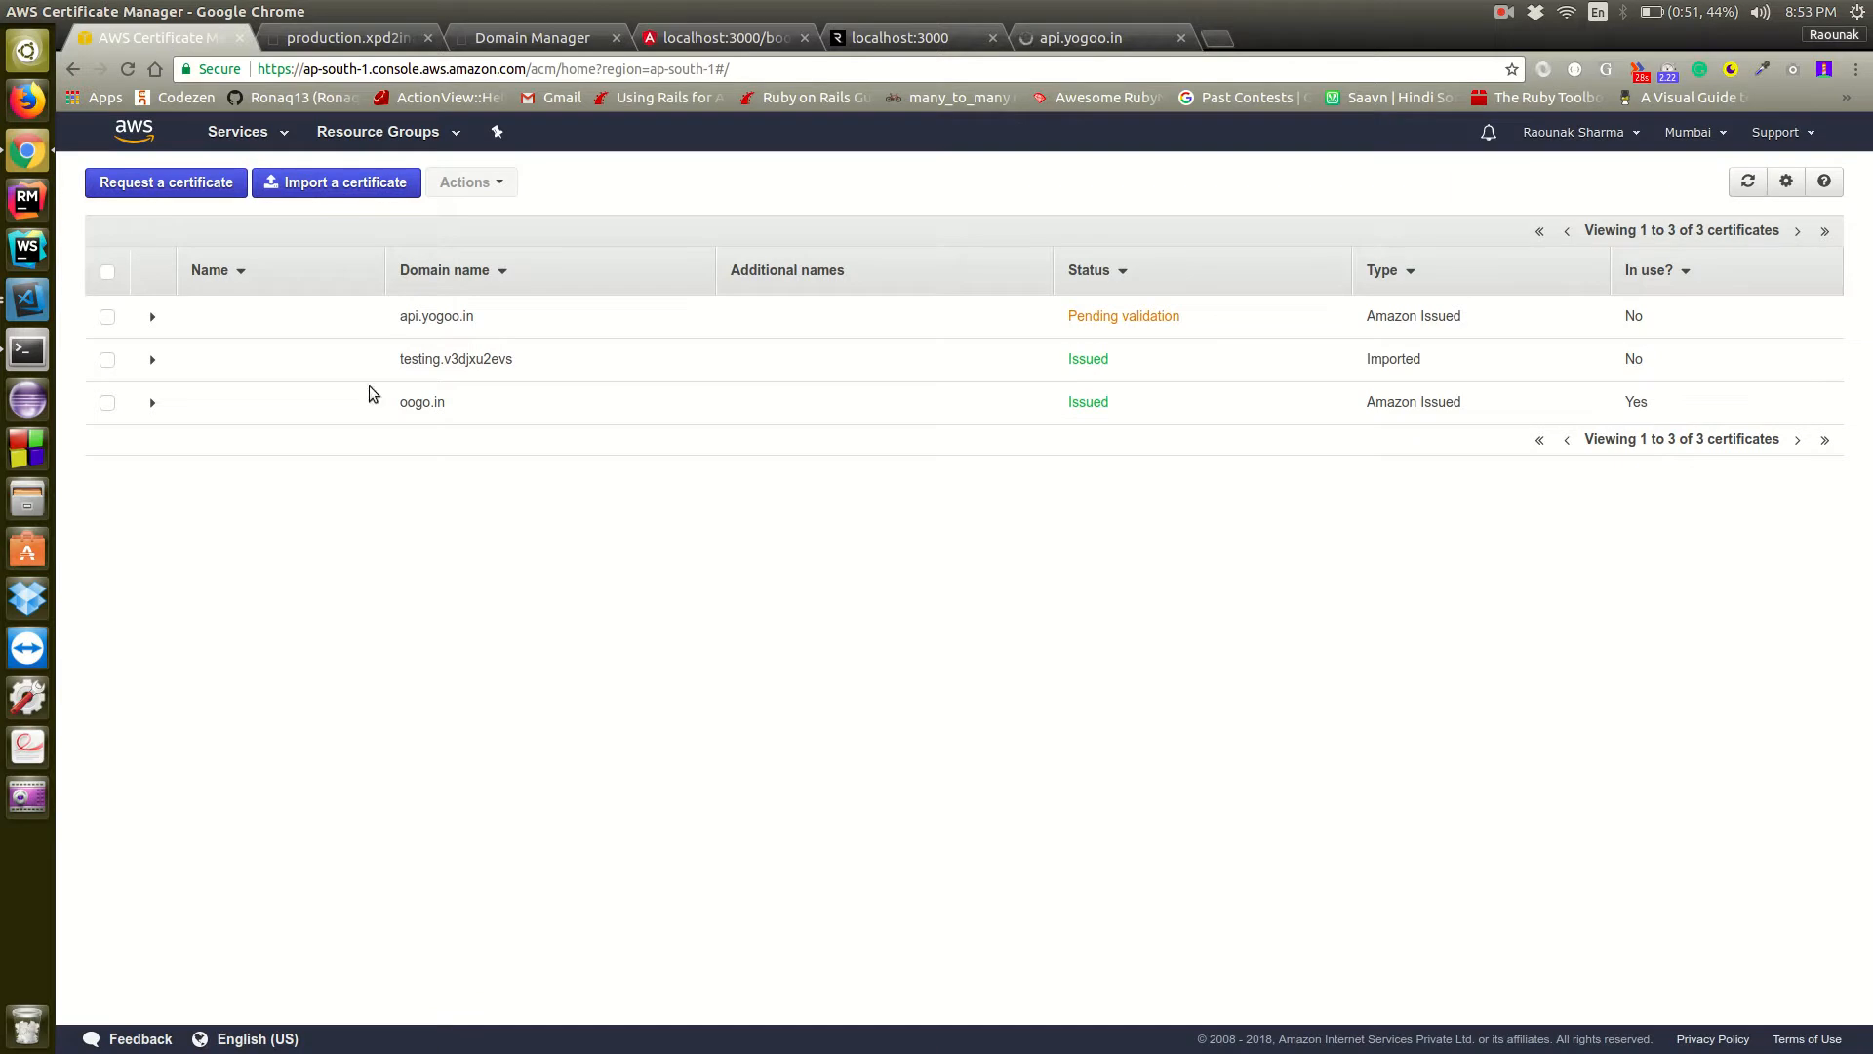
left_click(130, 69)
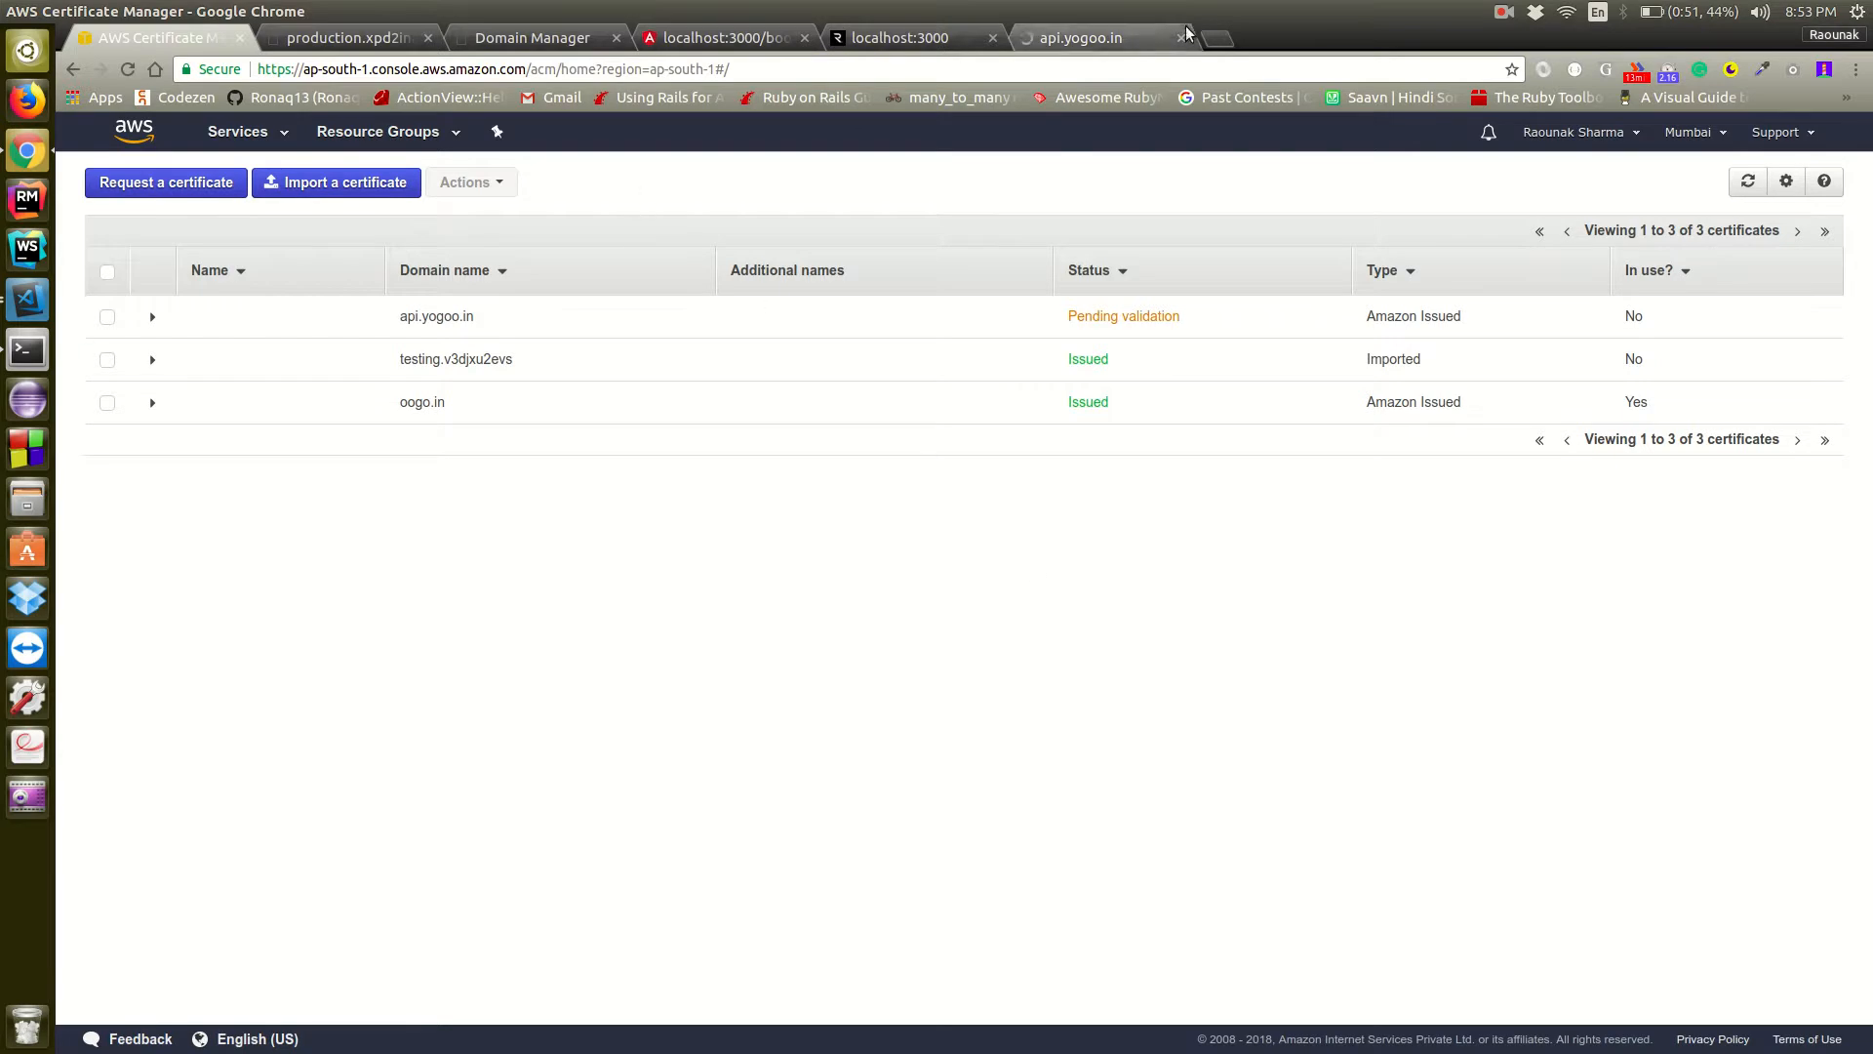
left_click(1073, 28)
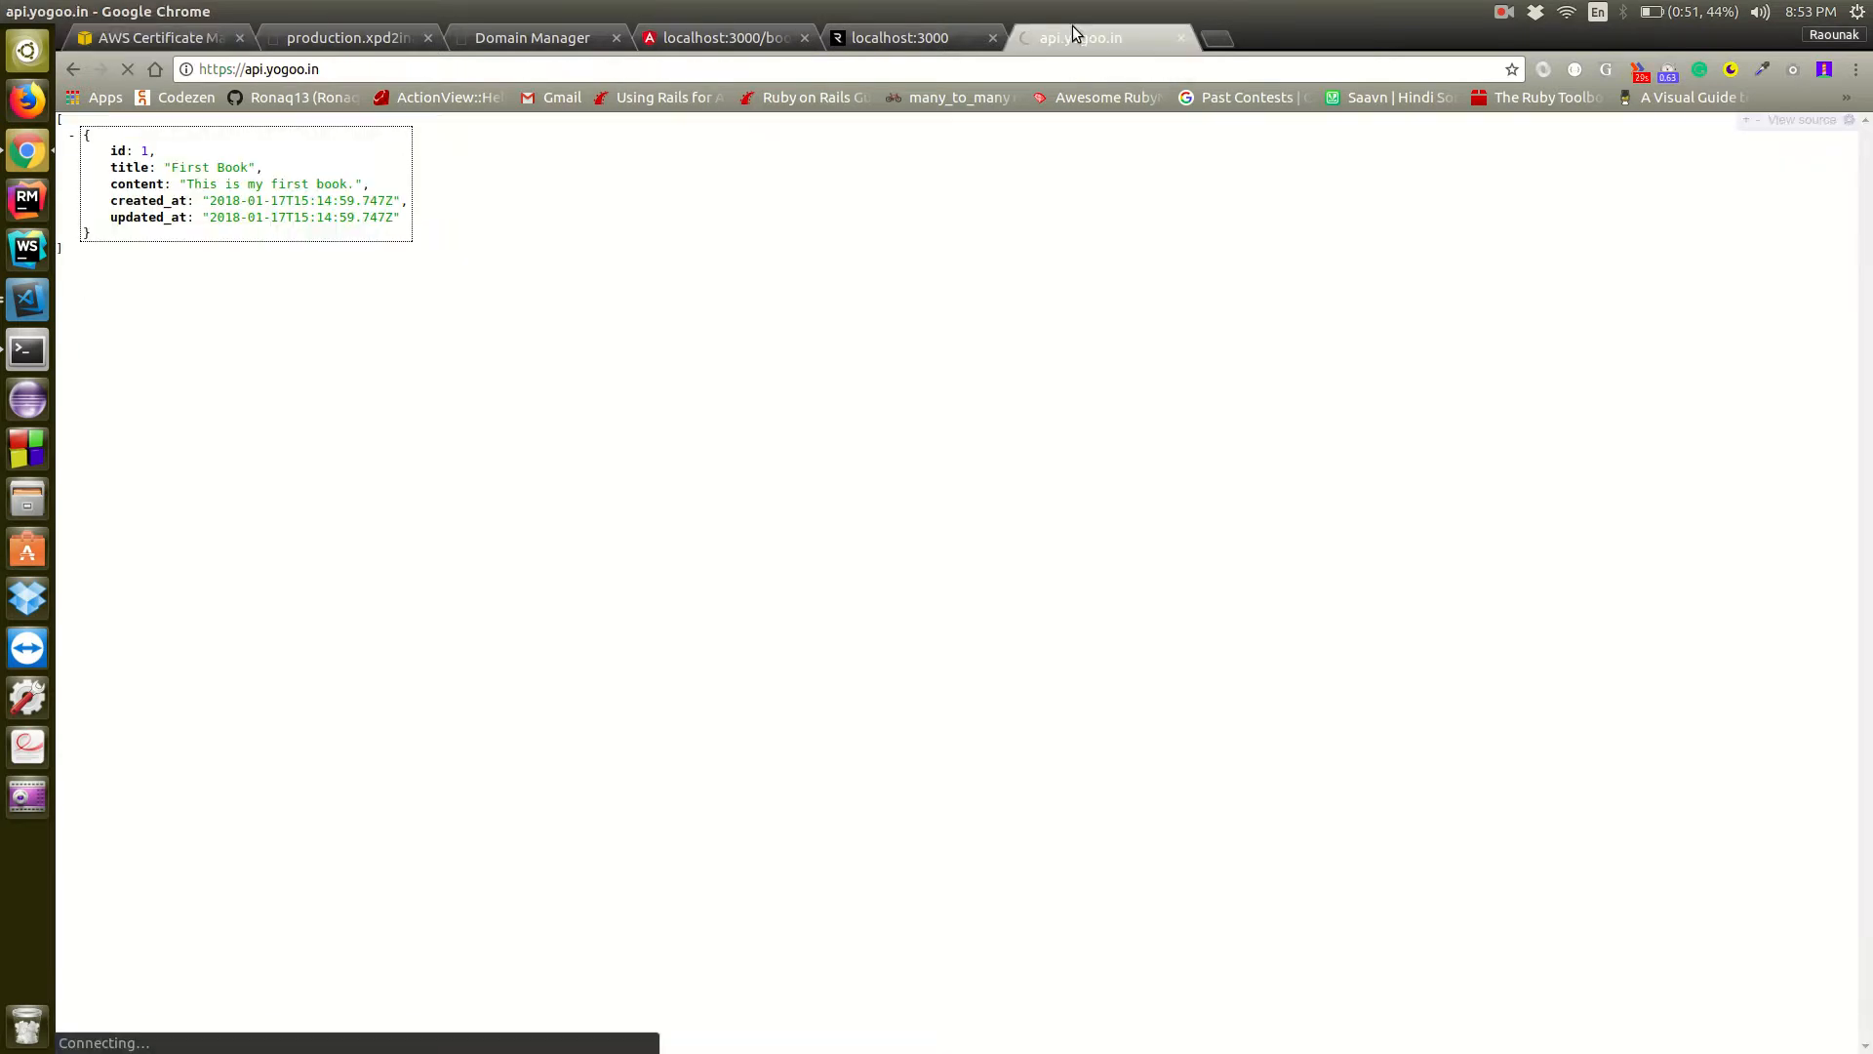
left_click(186, 43)
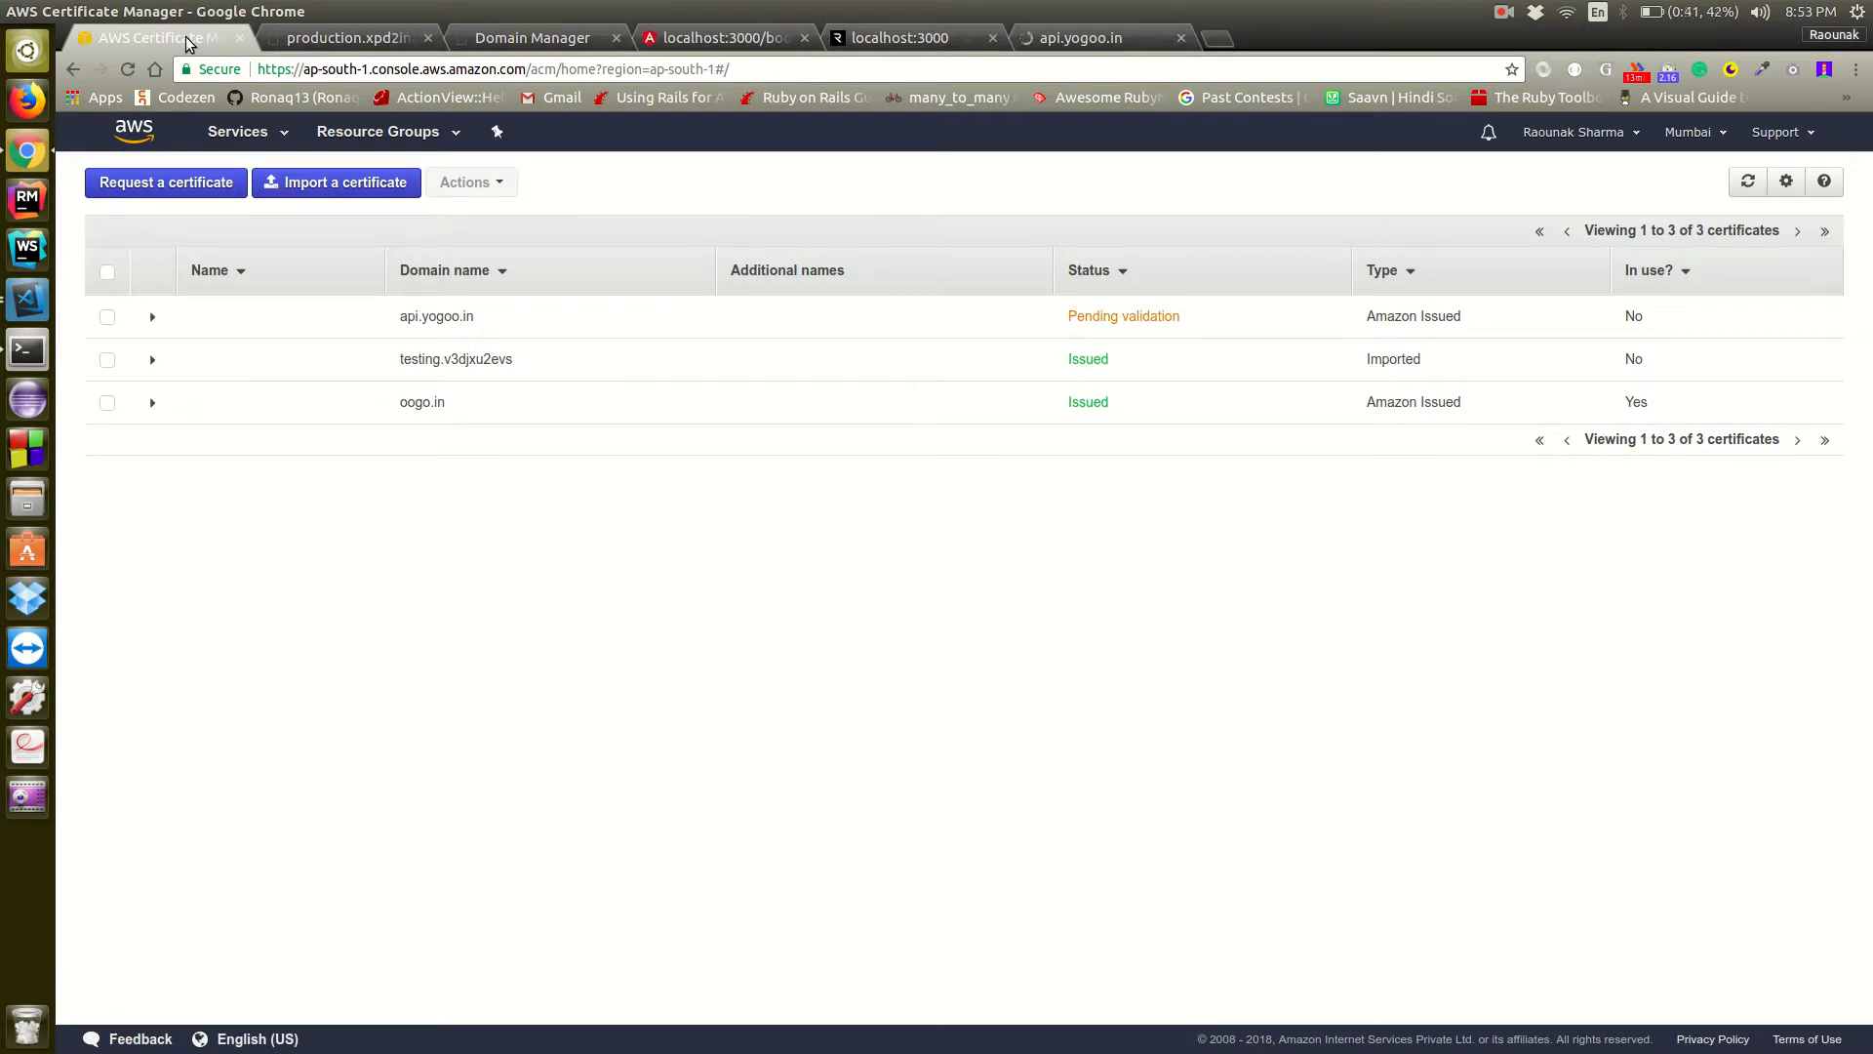
Close the browser tabs for the Elastic Beanstalk production URL, localhost:3000/books and localhost:3000
left_click(351, 41)
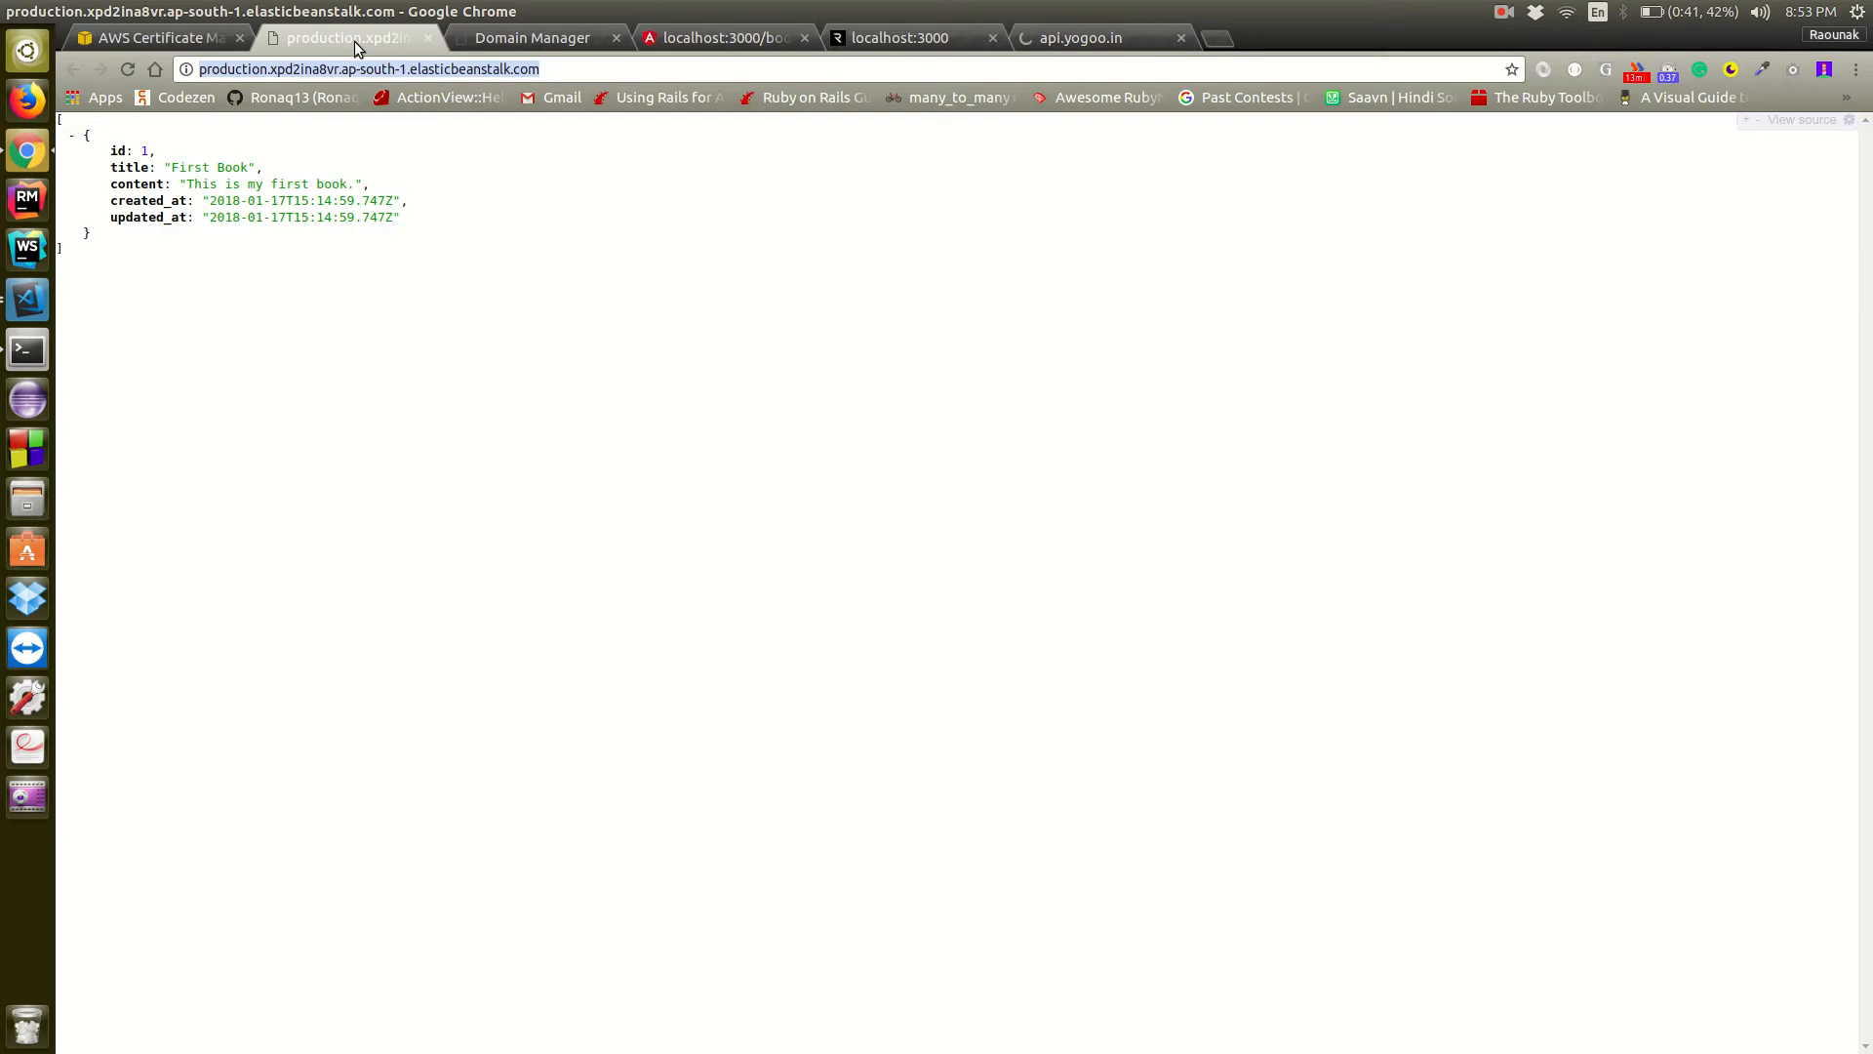
left_click(428, 38)
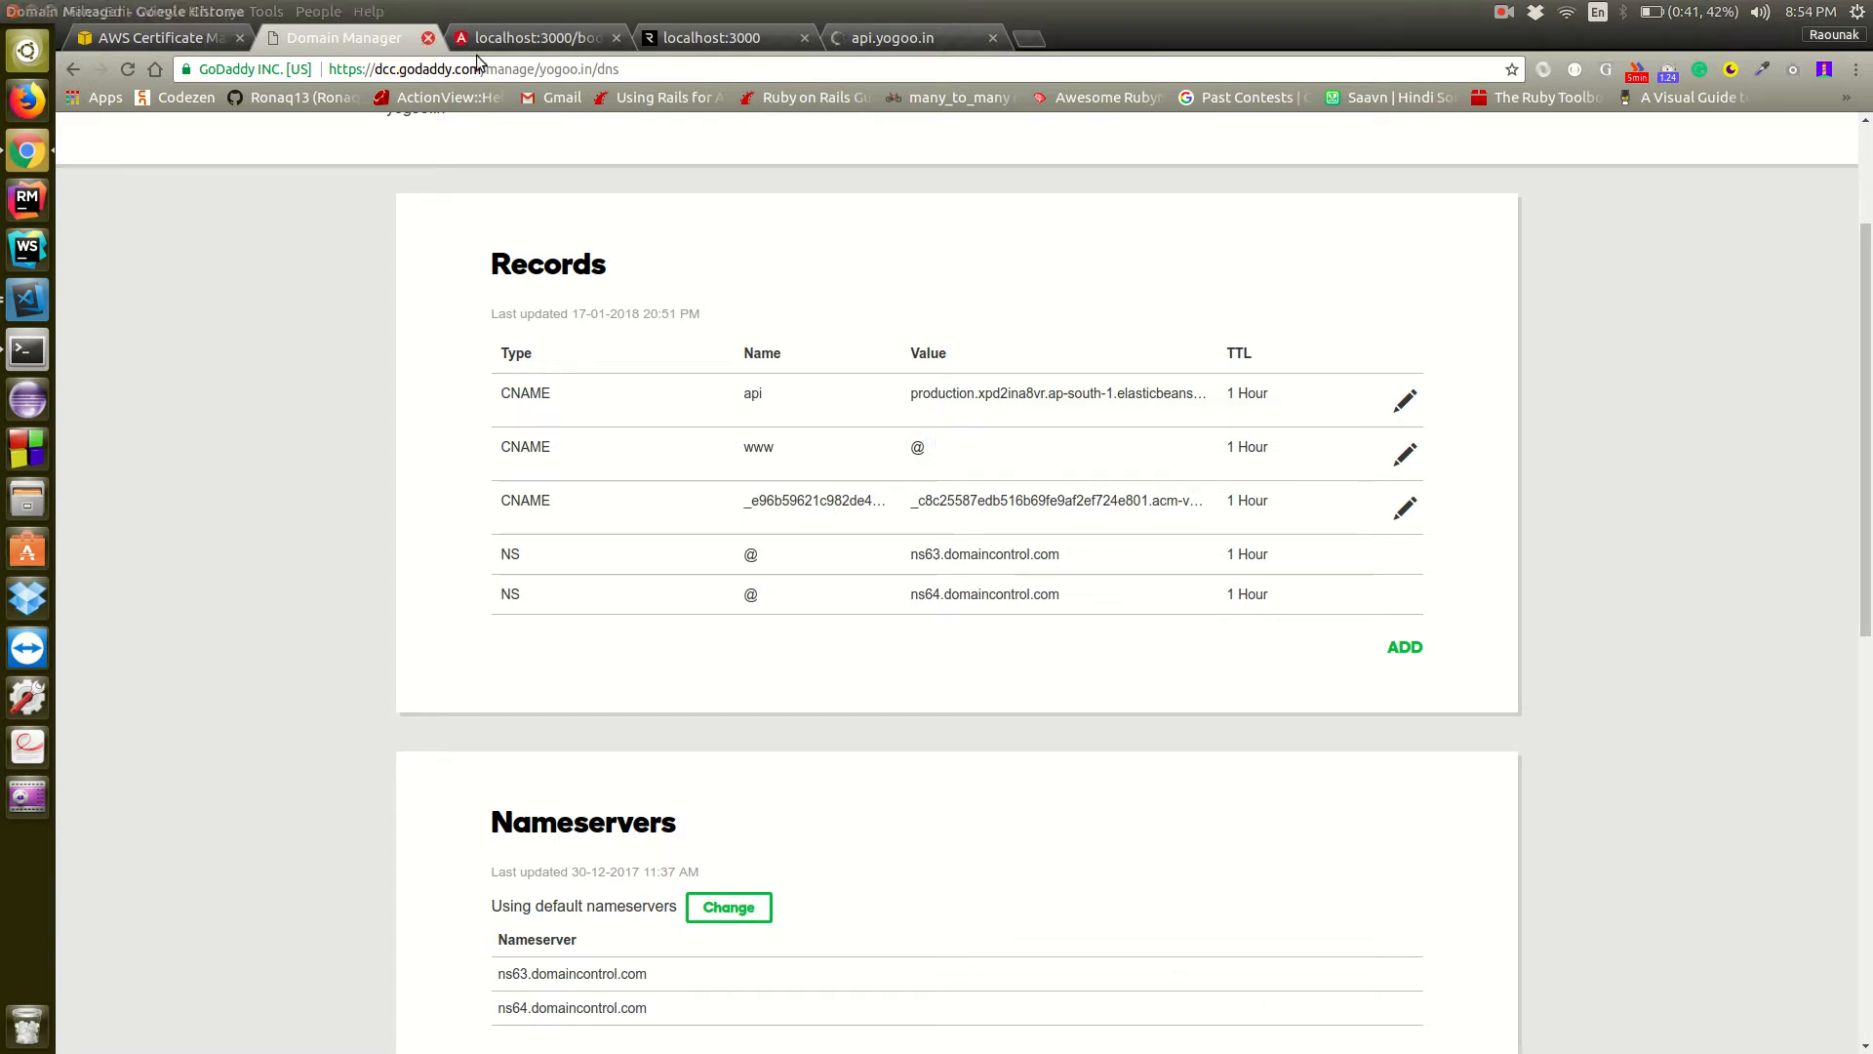
left_click(579, 39)
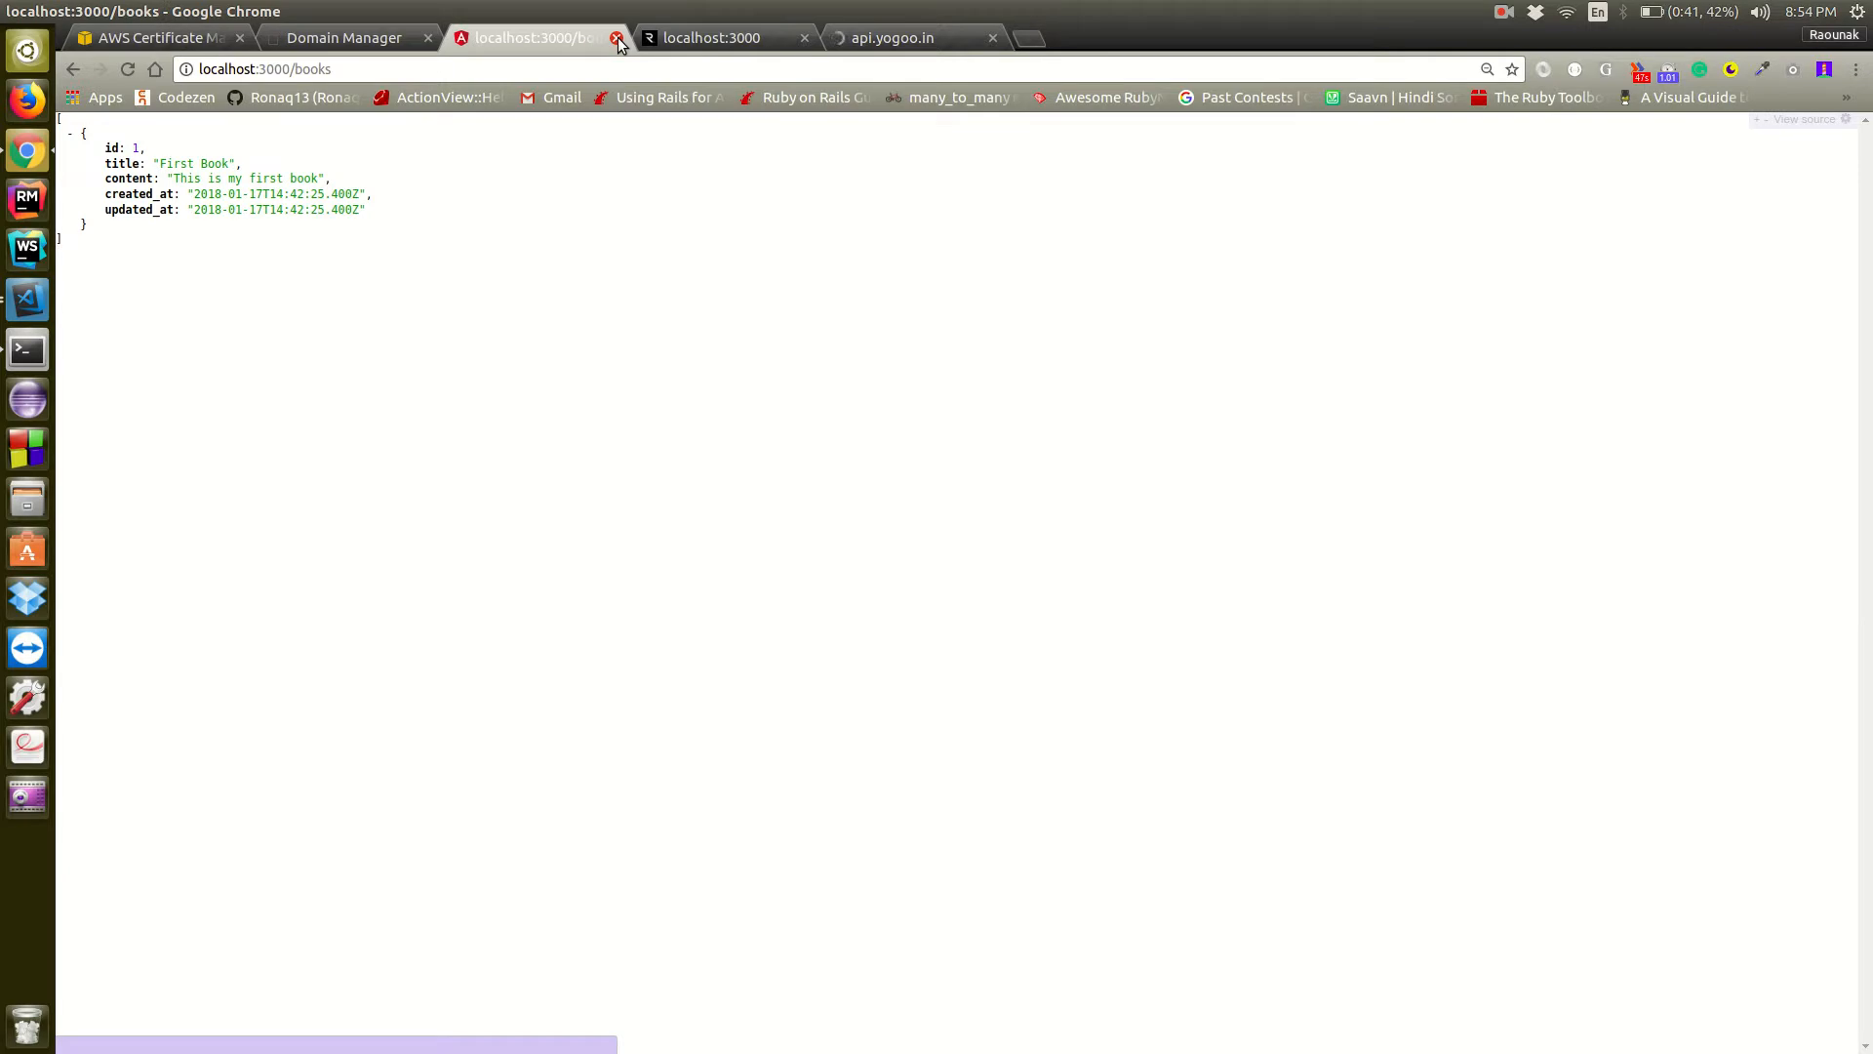
left_click(617, 39)
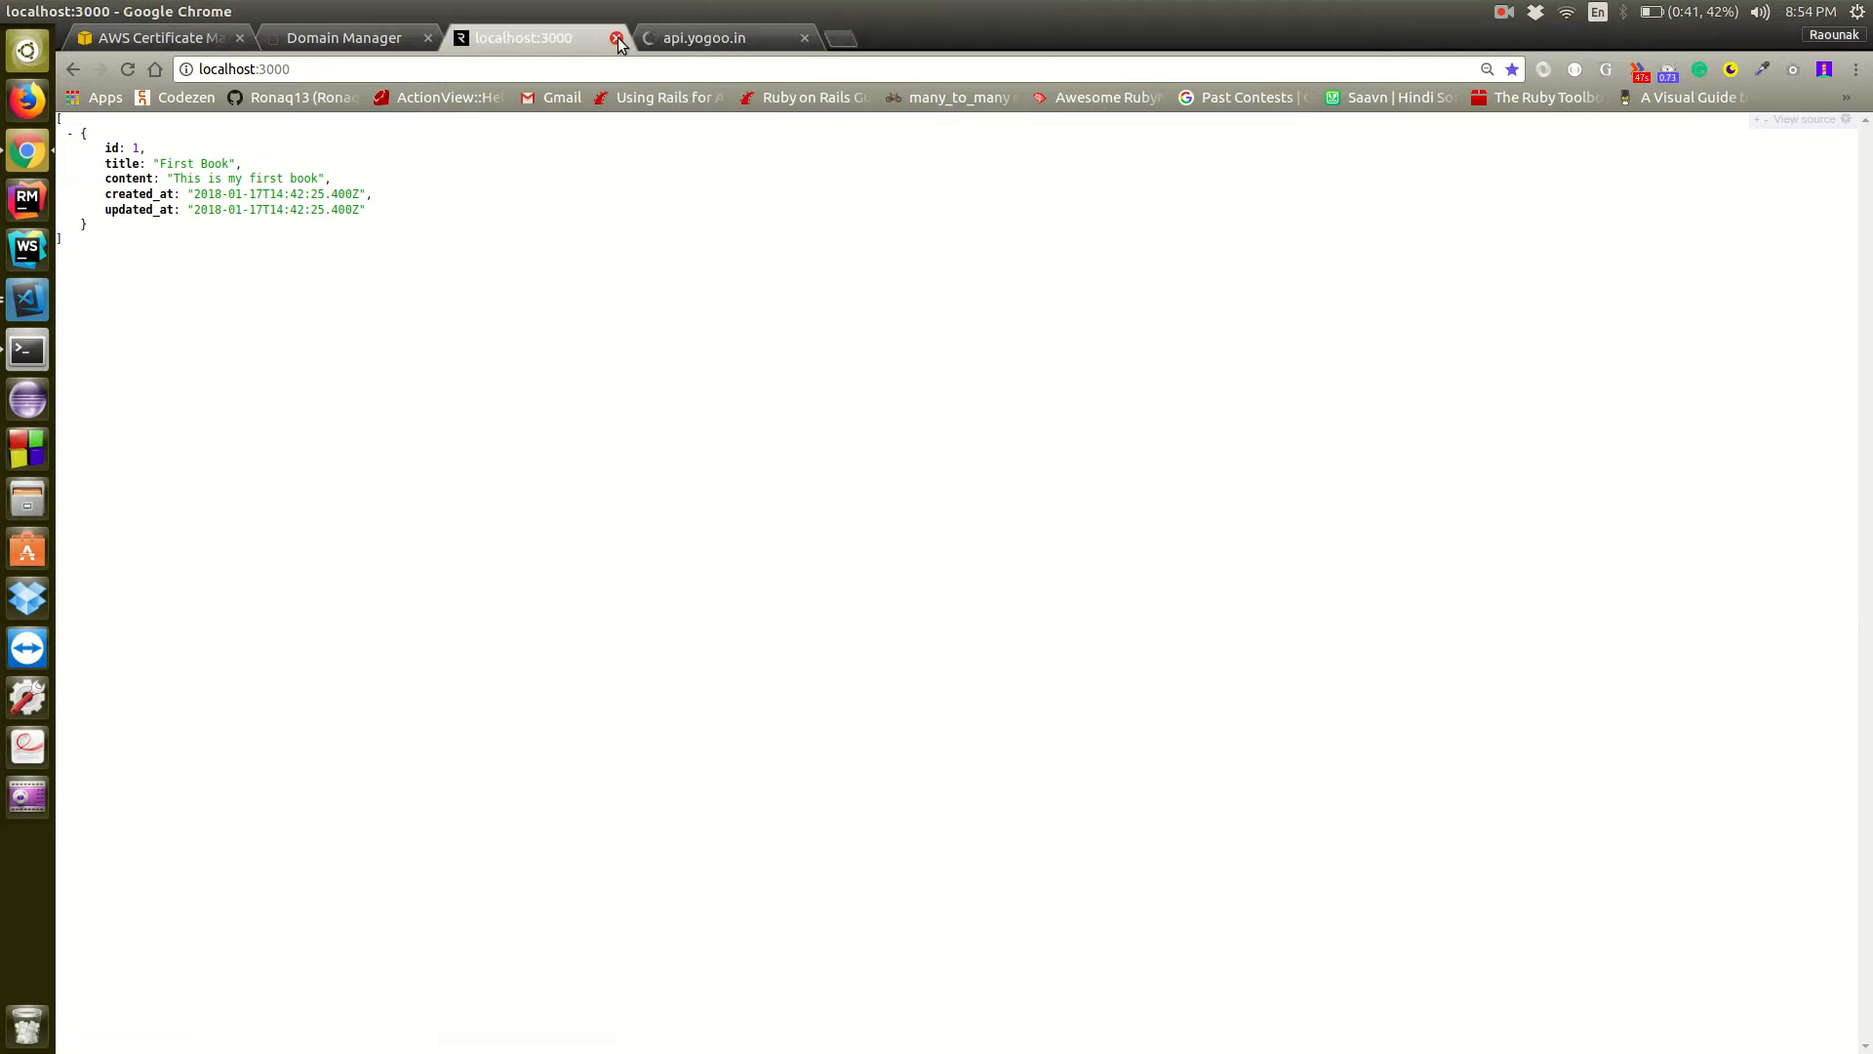
left_click(616, 39)
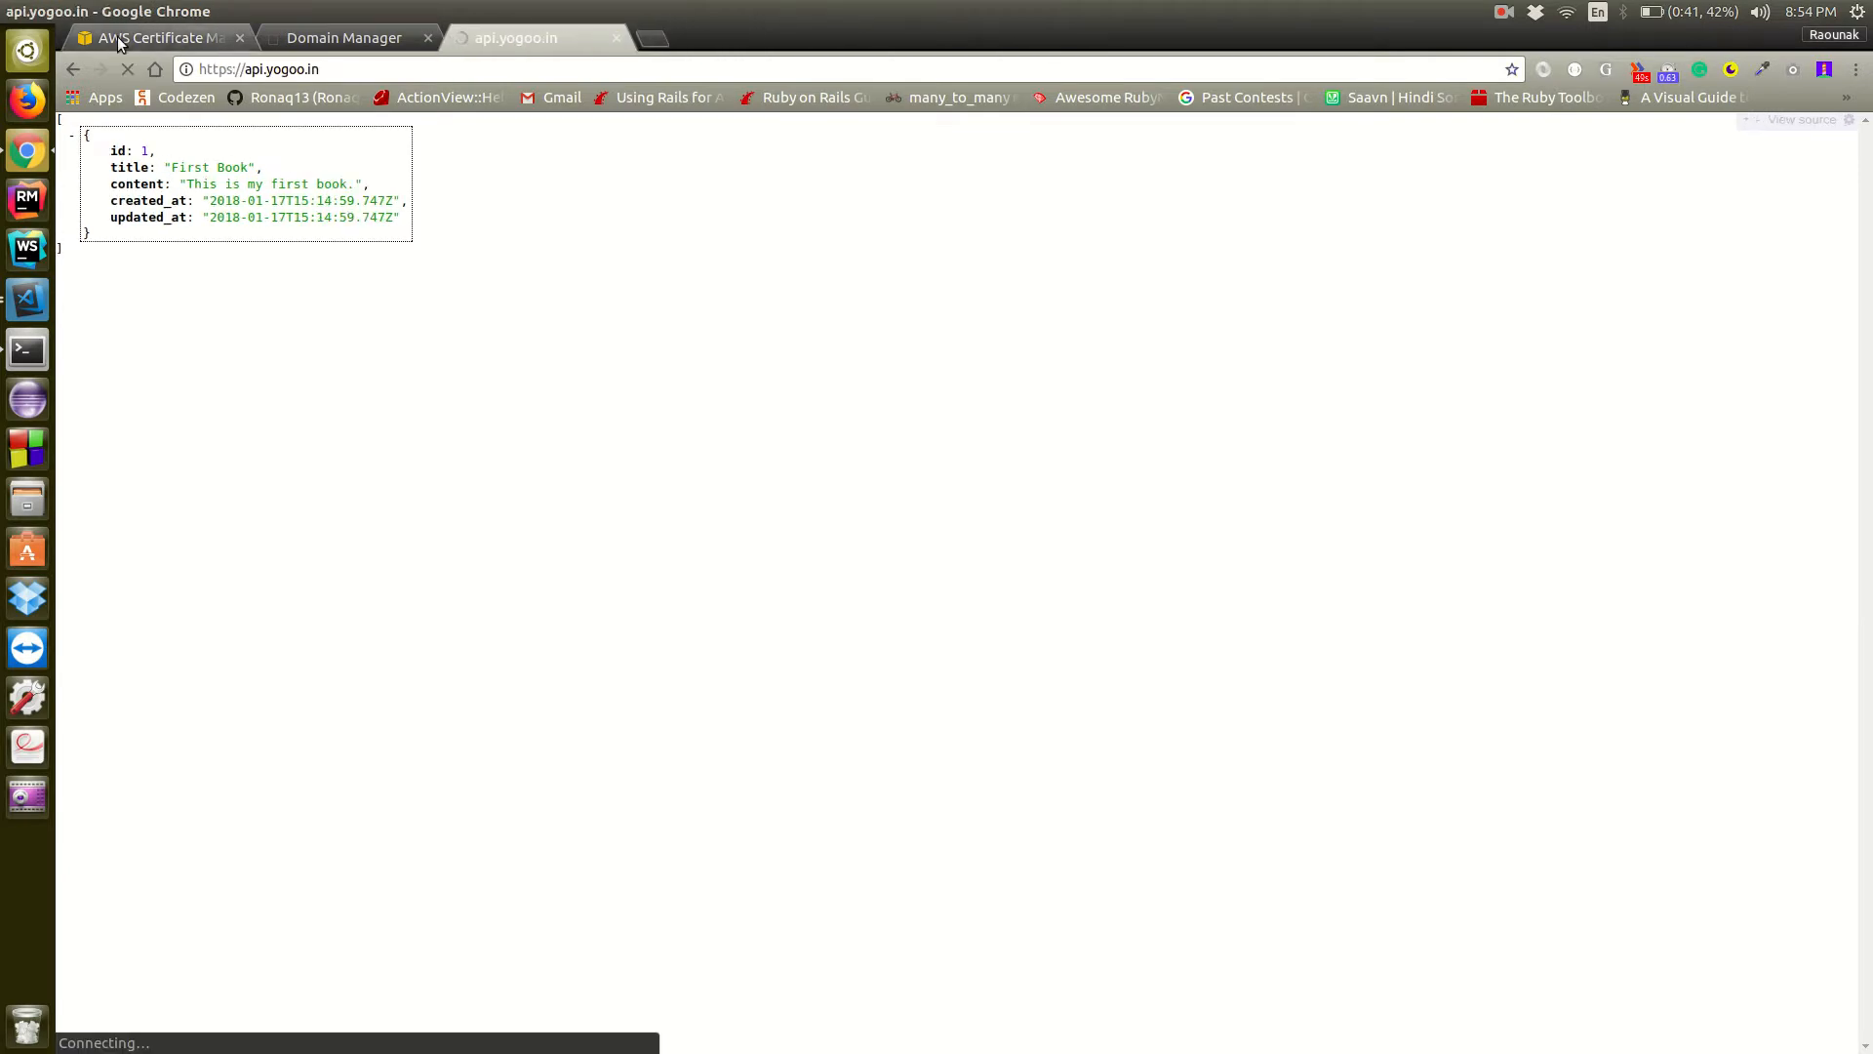
Go back to Certificate Manager and refresh the page to recheck the validation status of the api.yogoo.in certificate
left_click(115, 37)
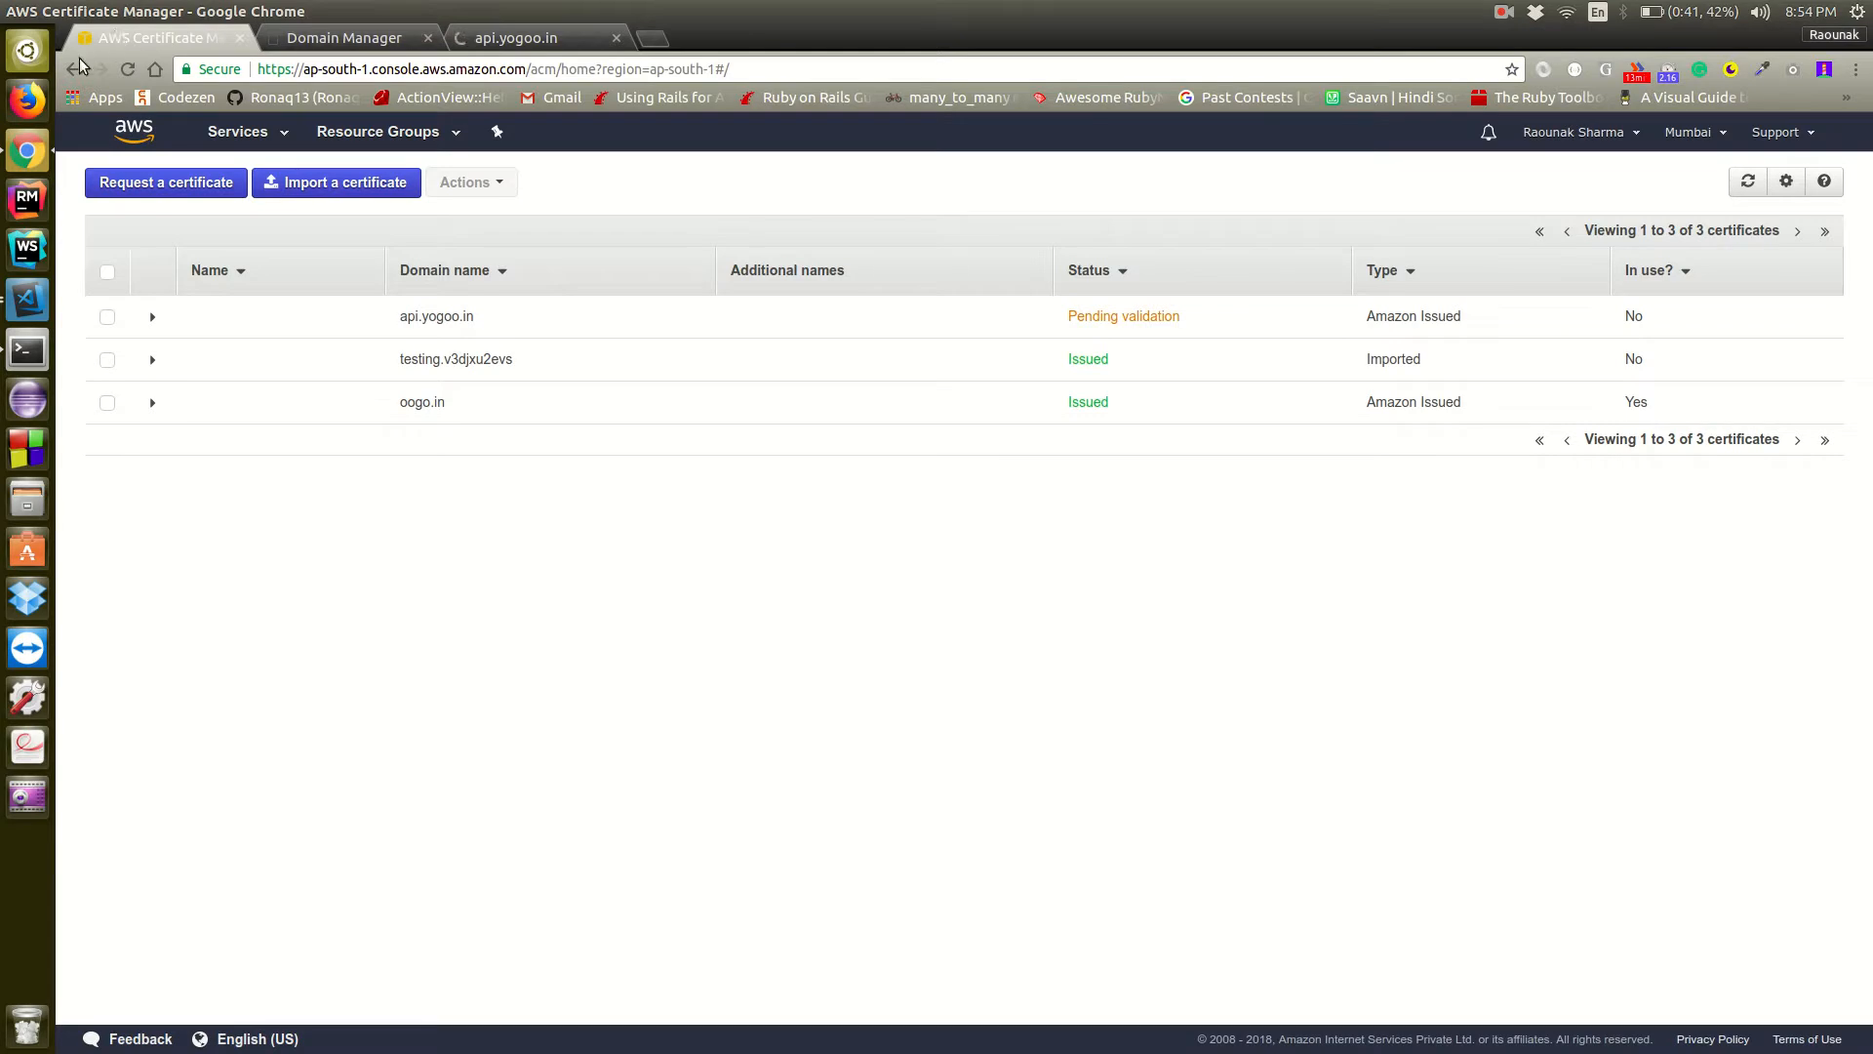
left_click(125, 72)
left_click(124, 73)
Open the configuration of testDeploy's production environment in Elastic Beanstalk and locate its Load Balancing section
left_click(259, 137)
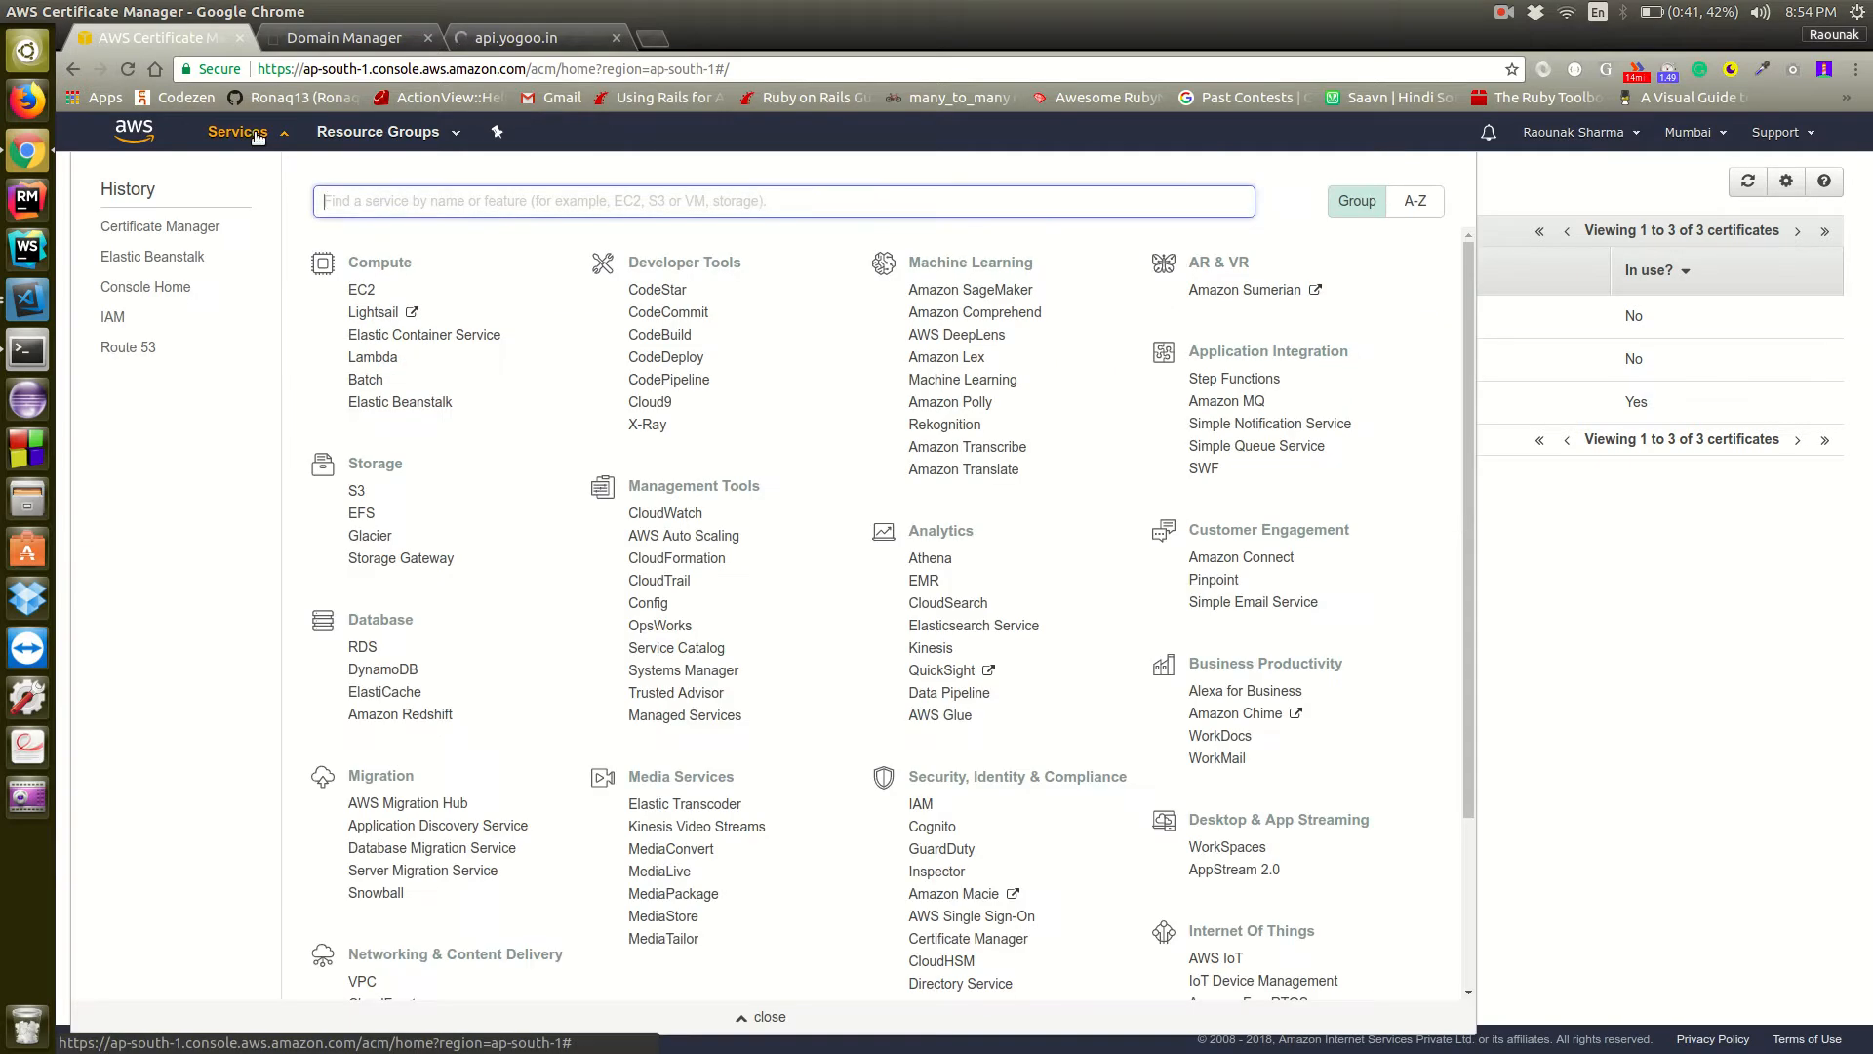
left_click(170, 256)
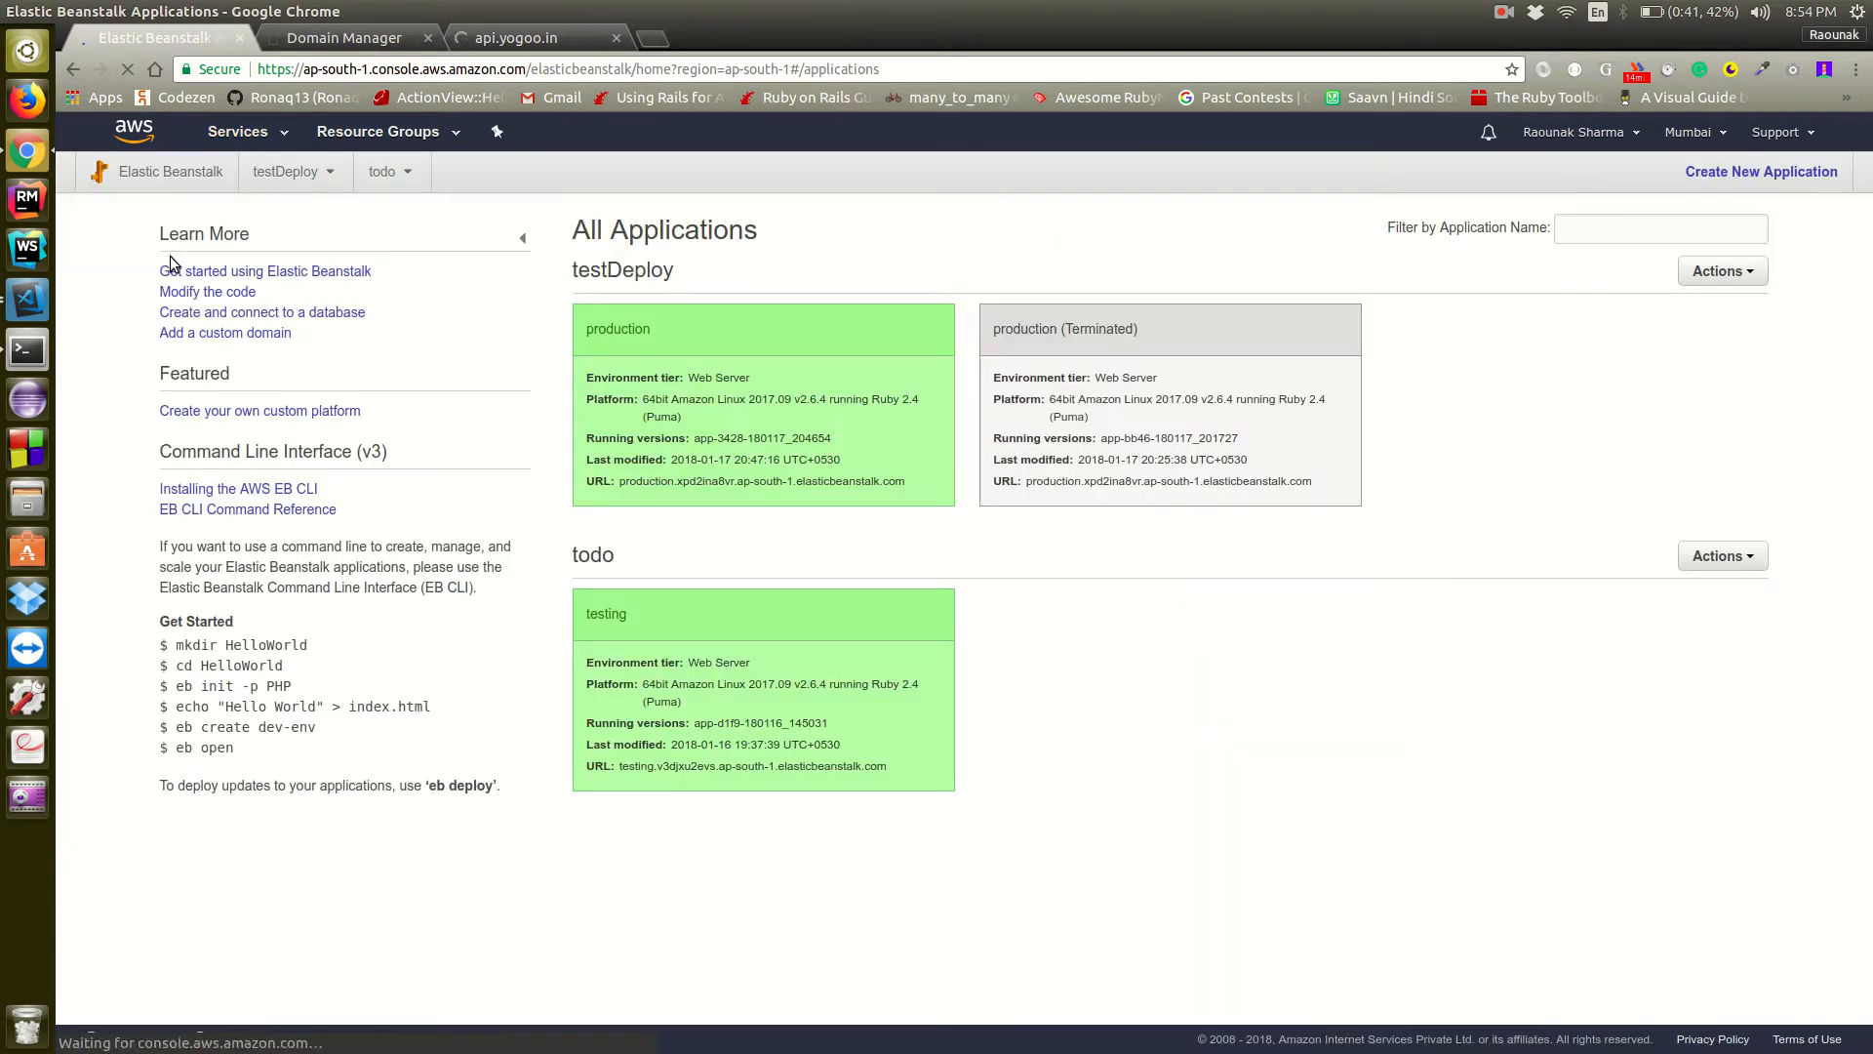
left_click(637, 331)
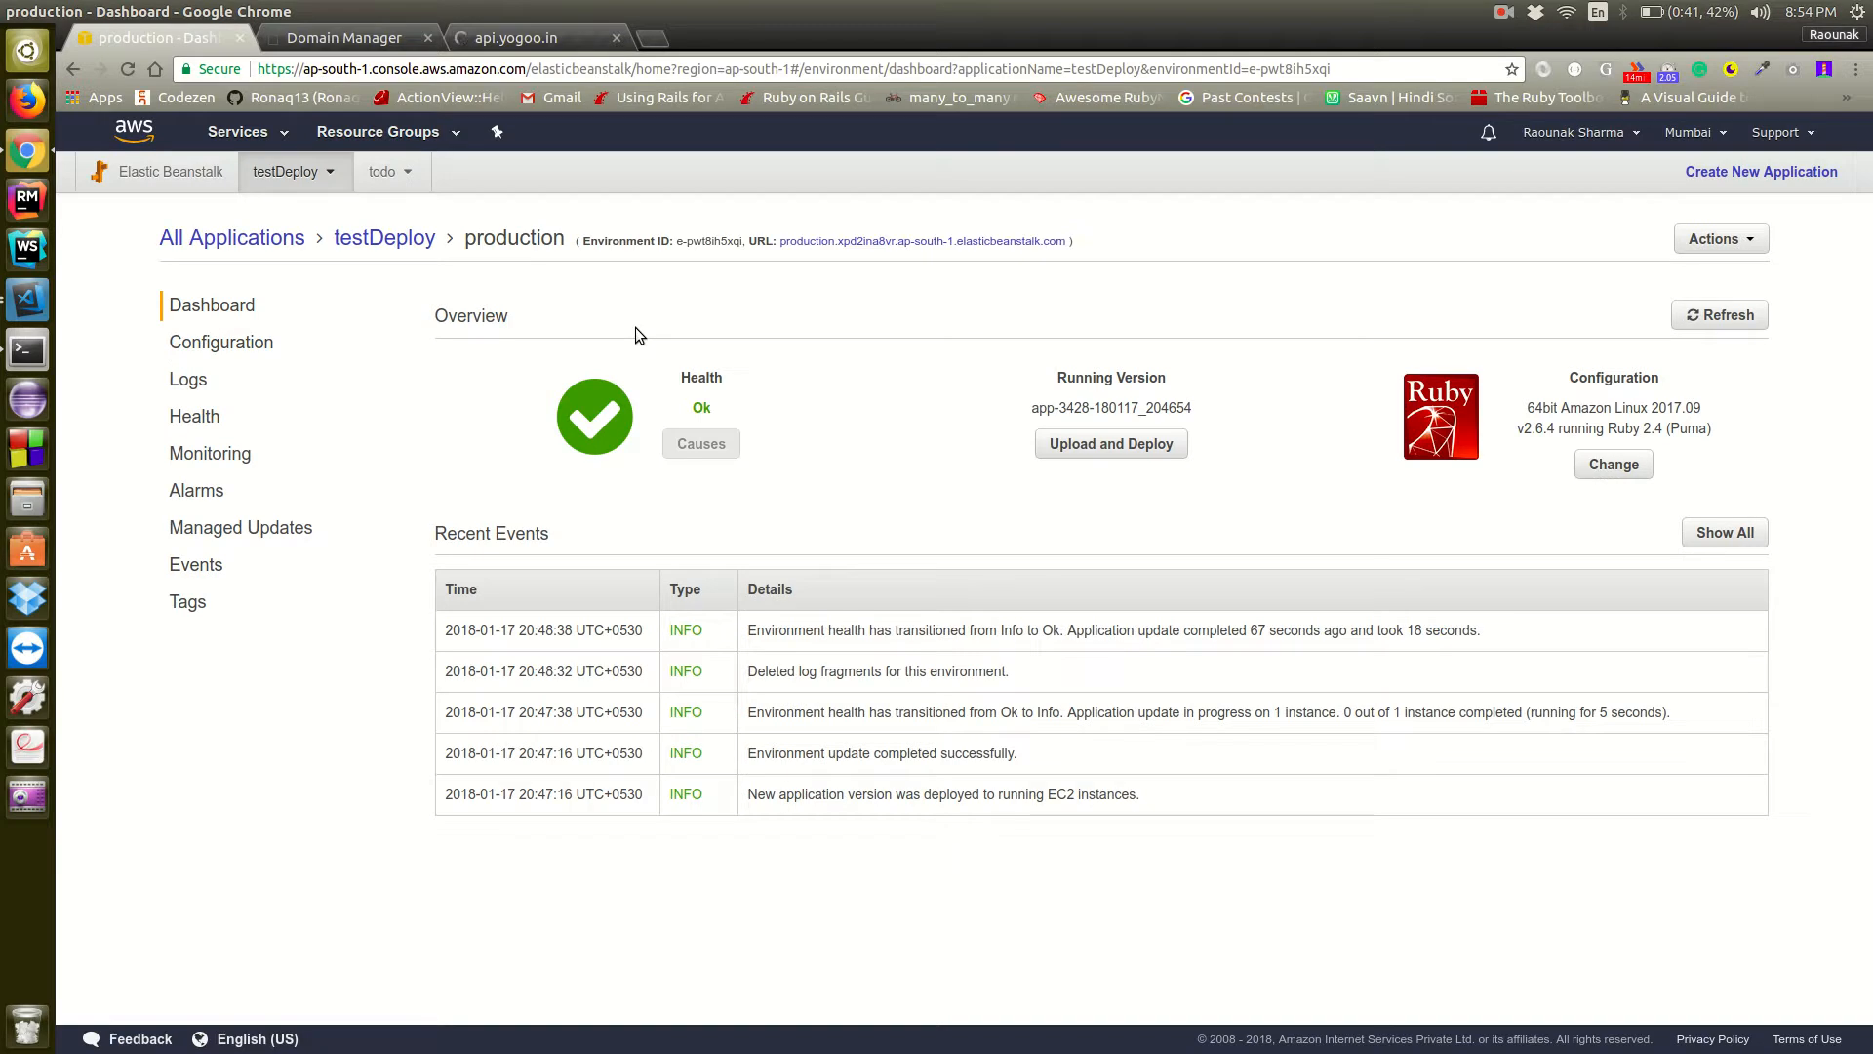
left_click(190, 338)
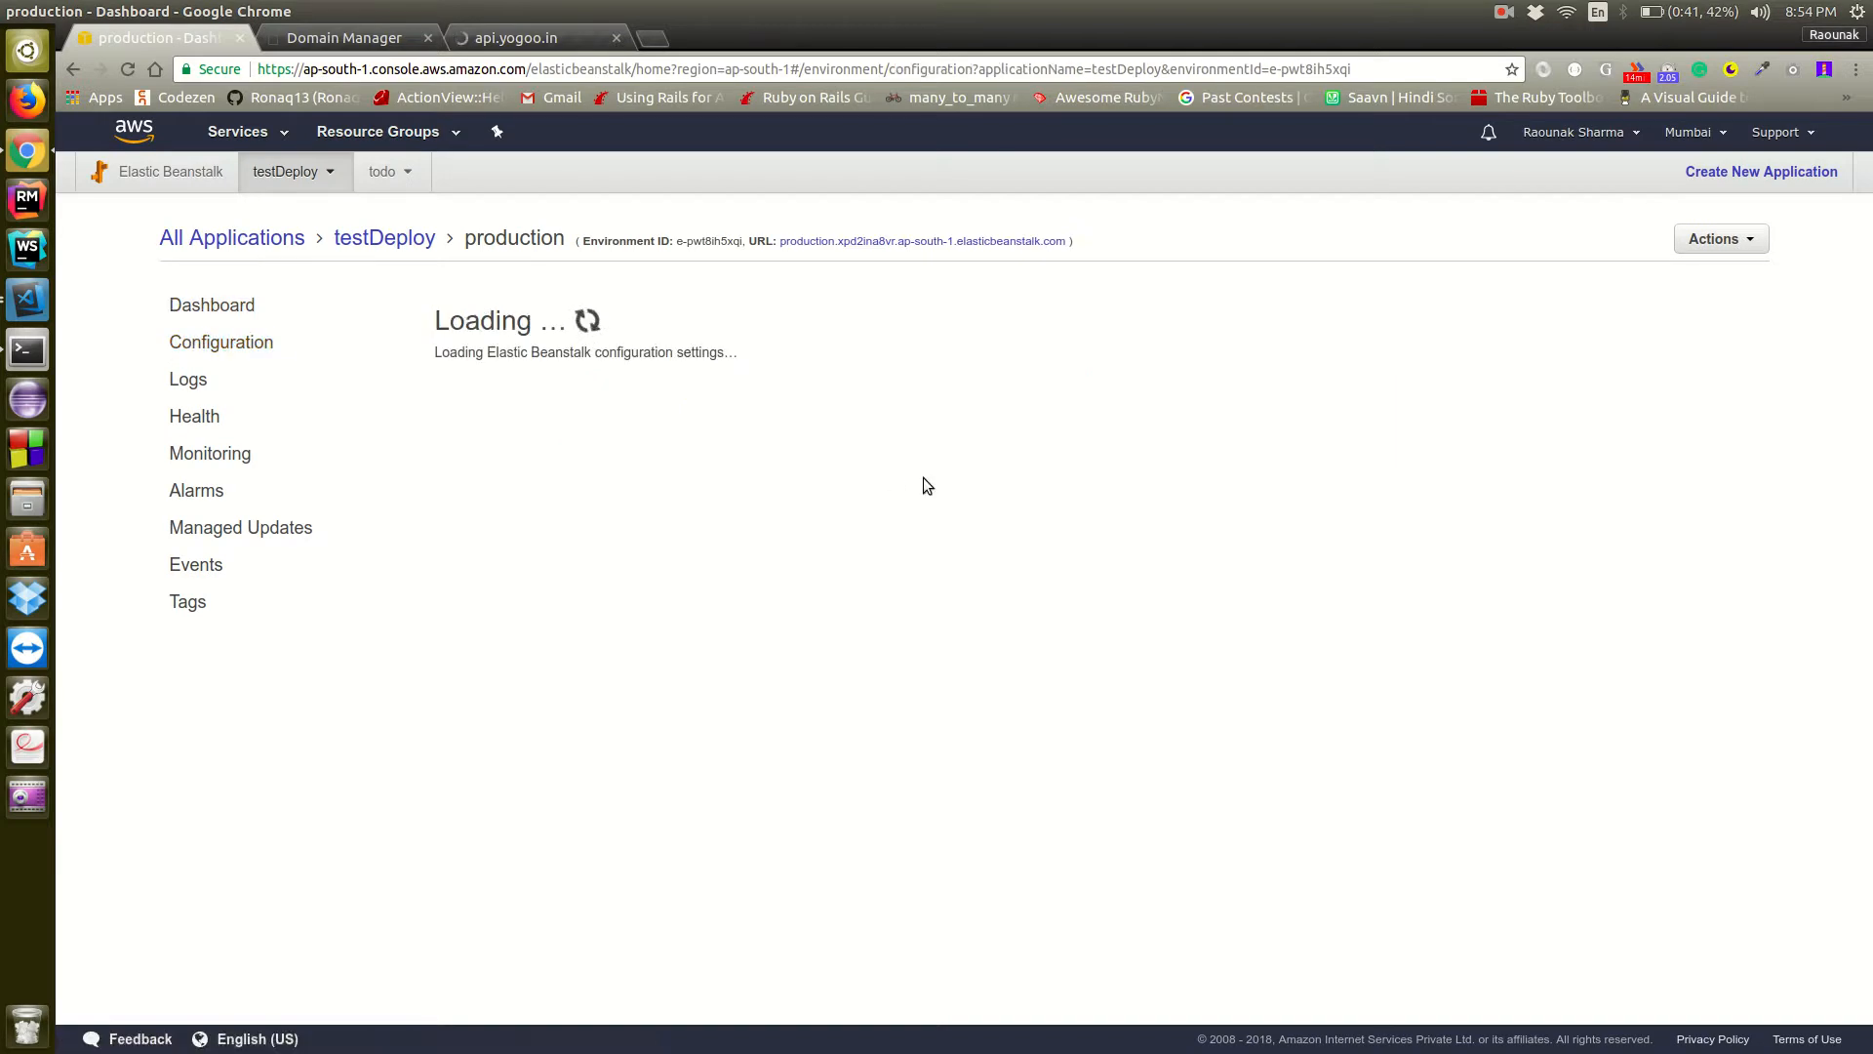
scroll(923, 477, "down", 7)
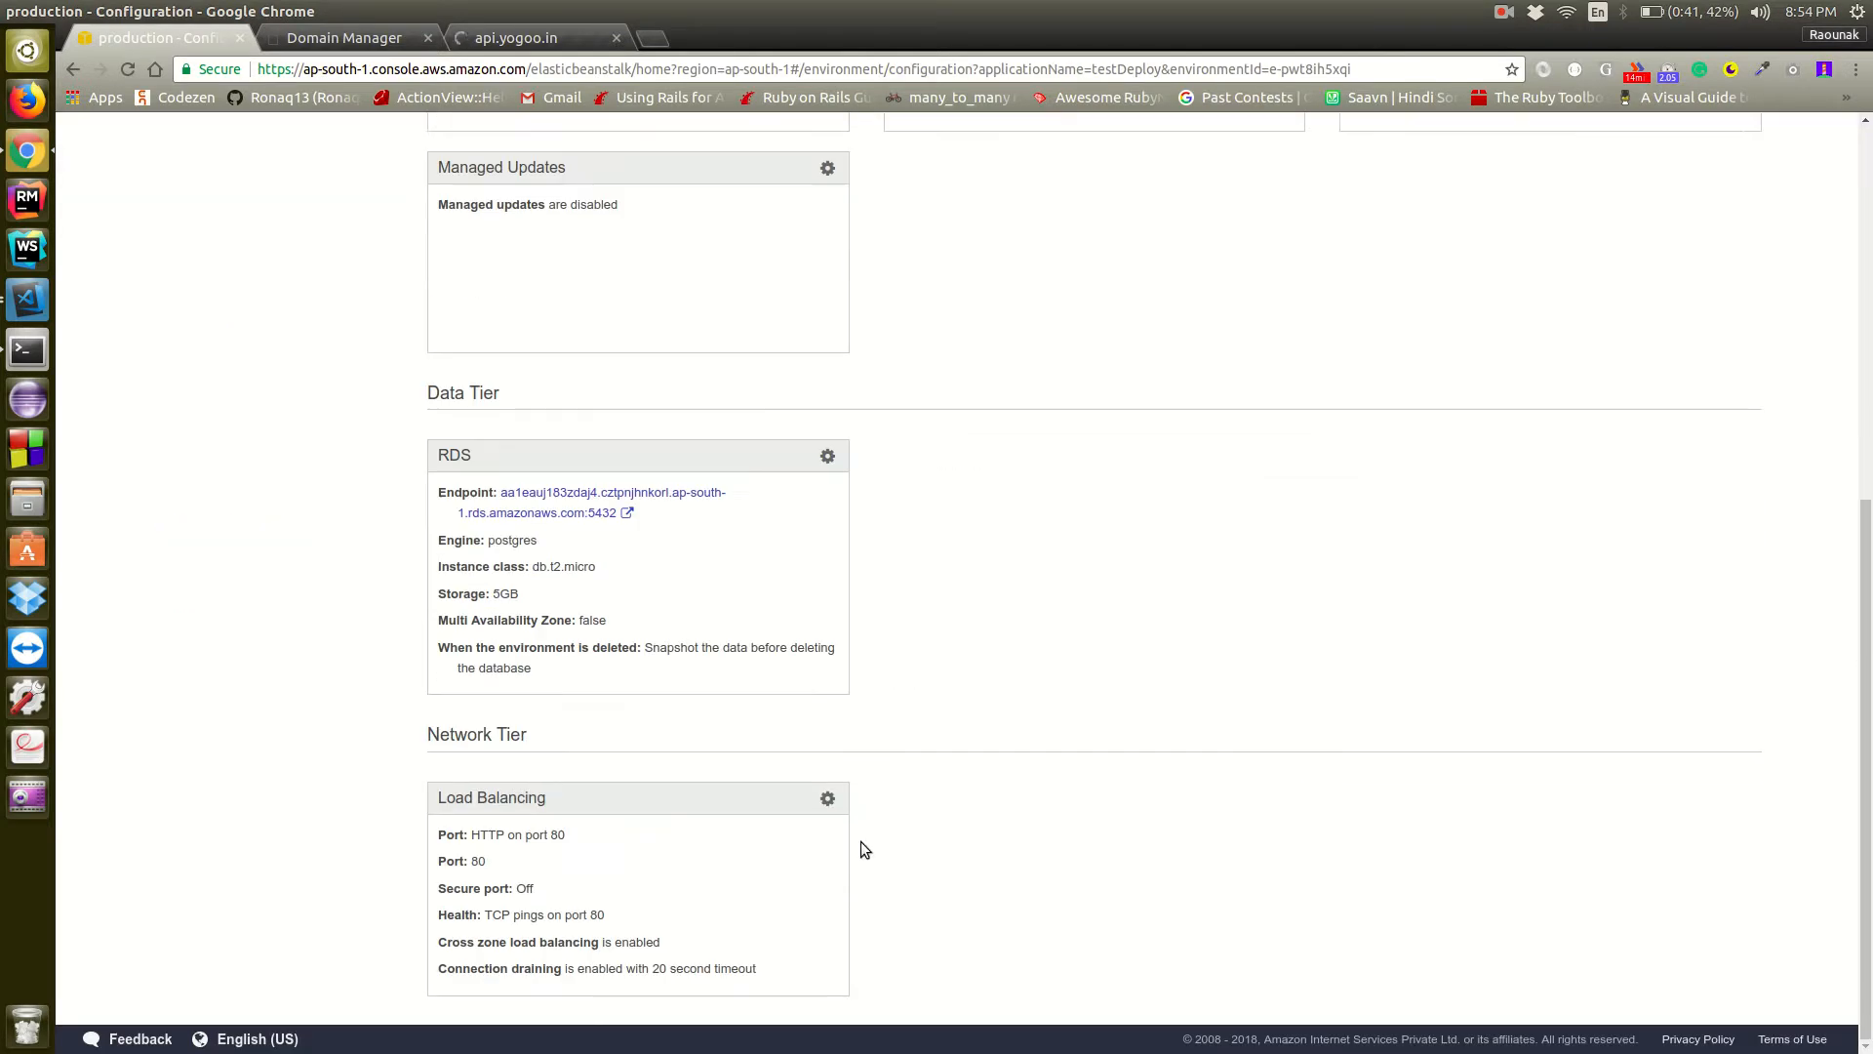
Try to set the production environment's load balancer to secure listener port 443 with the api.yogoo.in SSL certificate
left_click(828, 800)
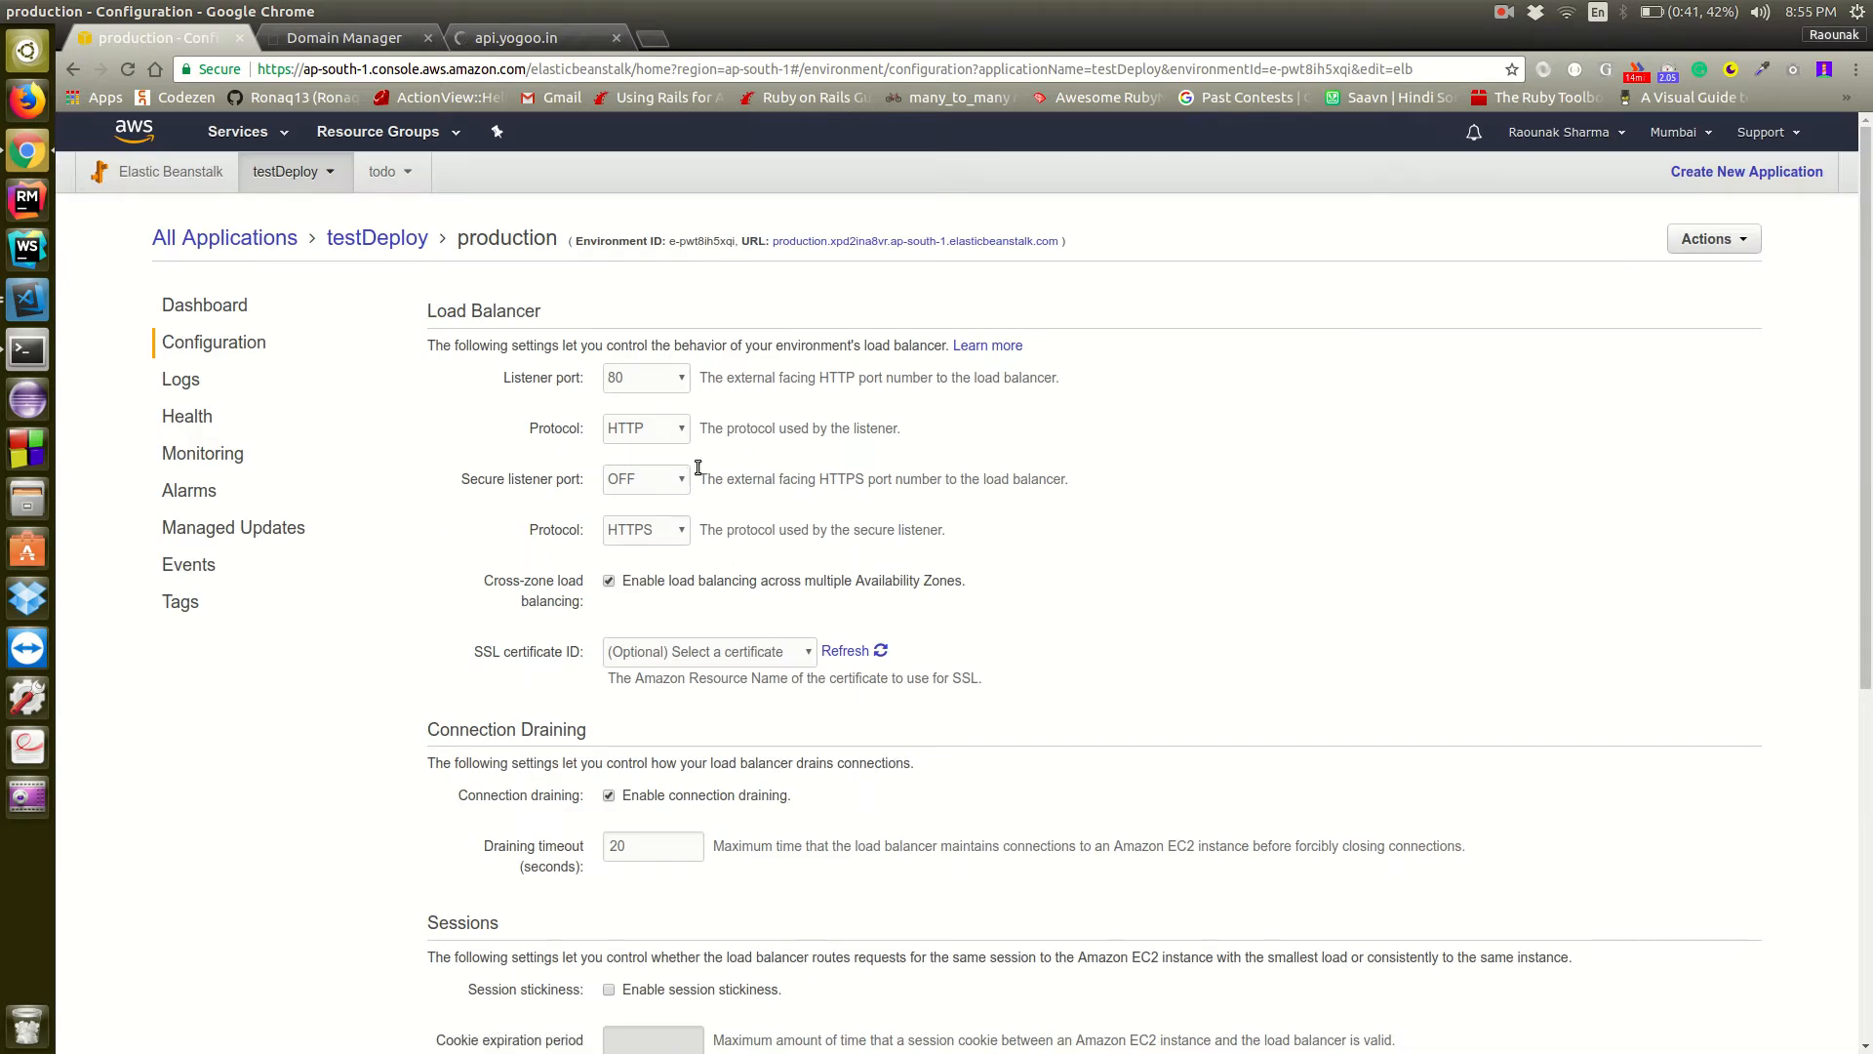
left_click(665, 479)
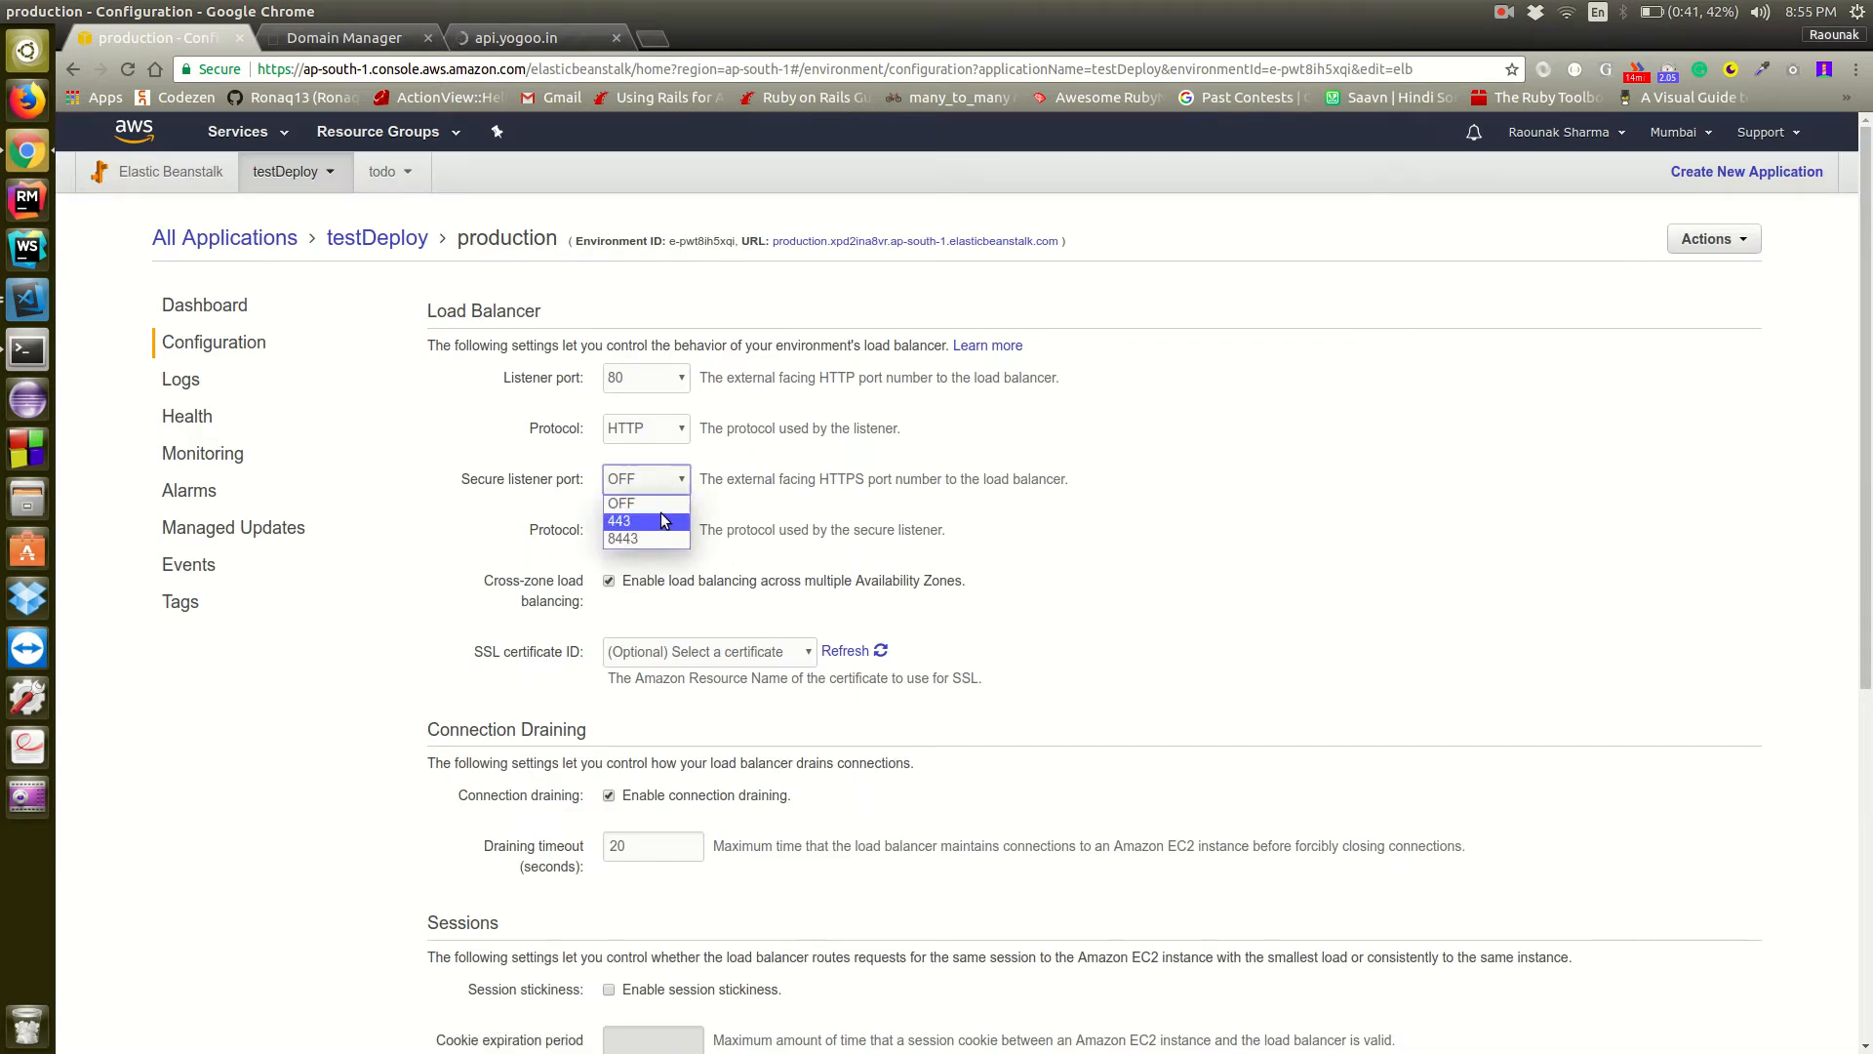
left_click(664, 521)
left_click(722, 659)
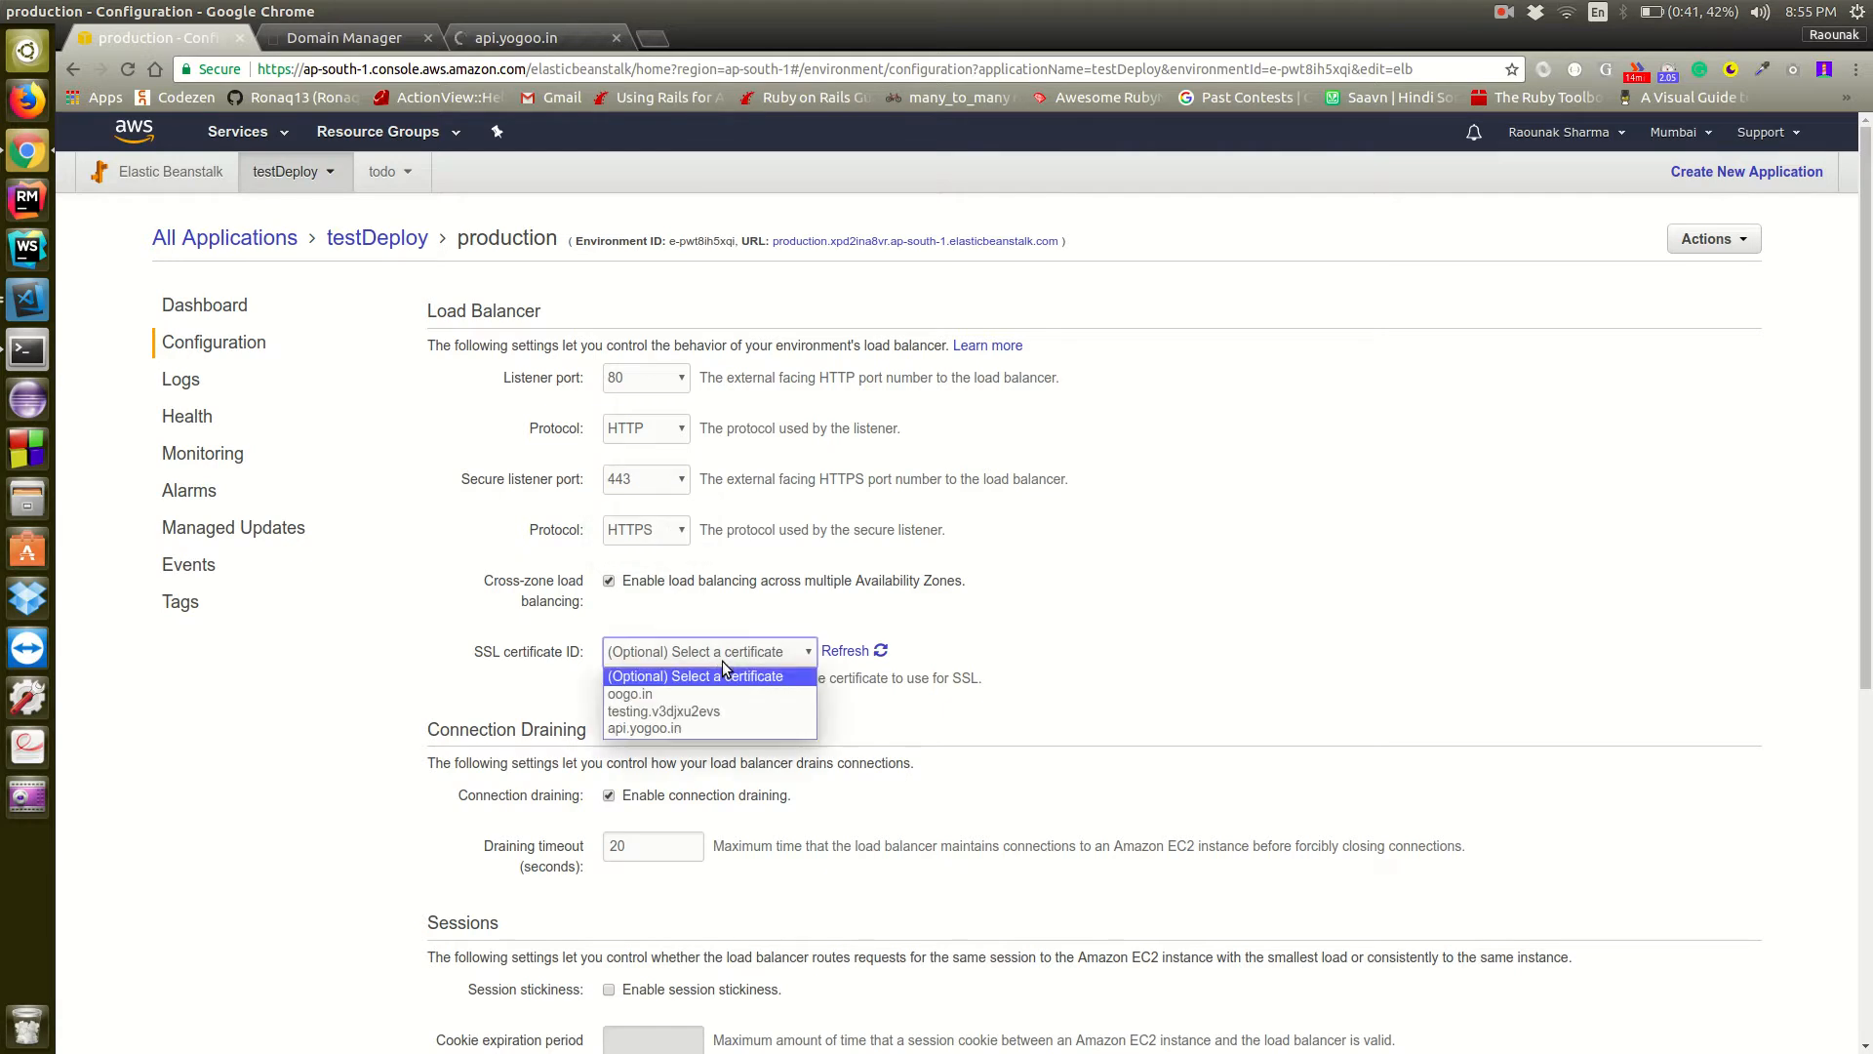
left_click(710, 730)
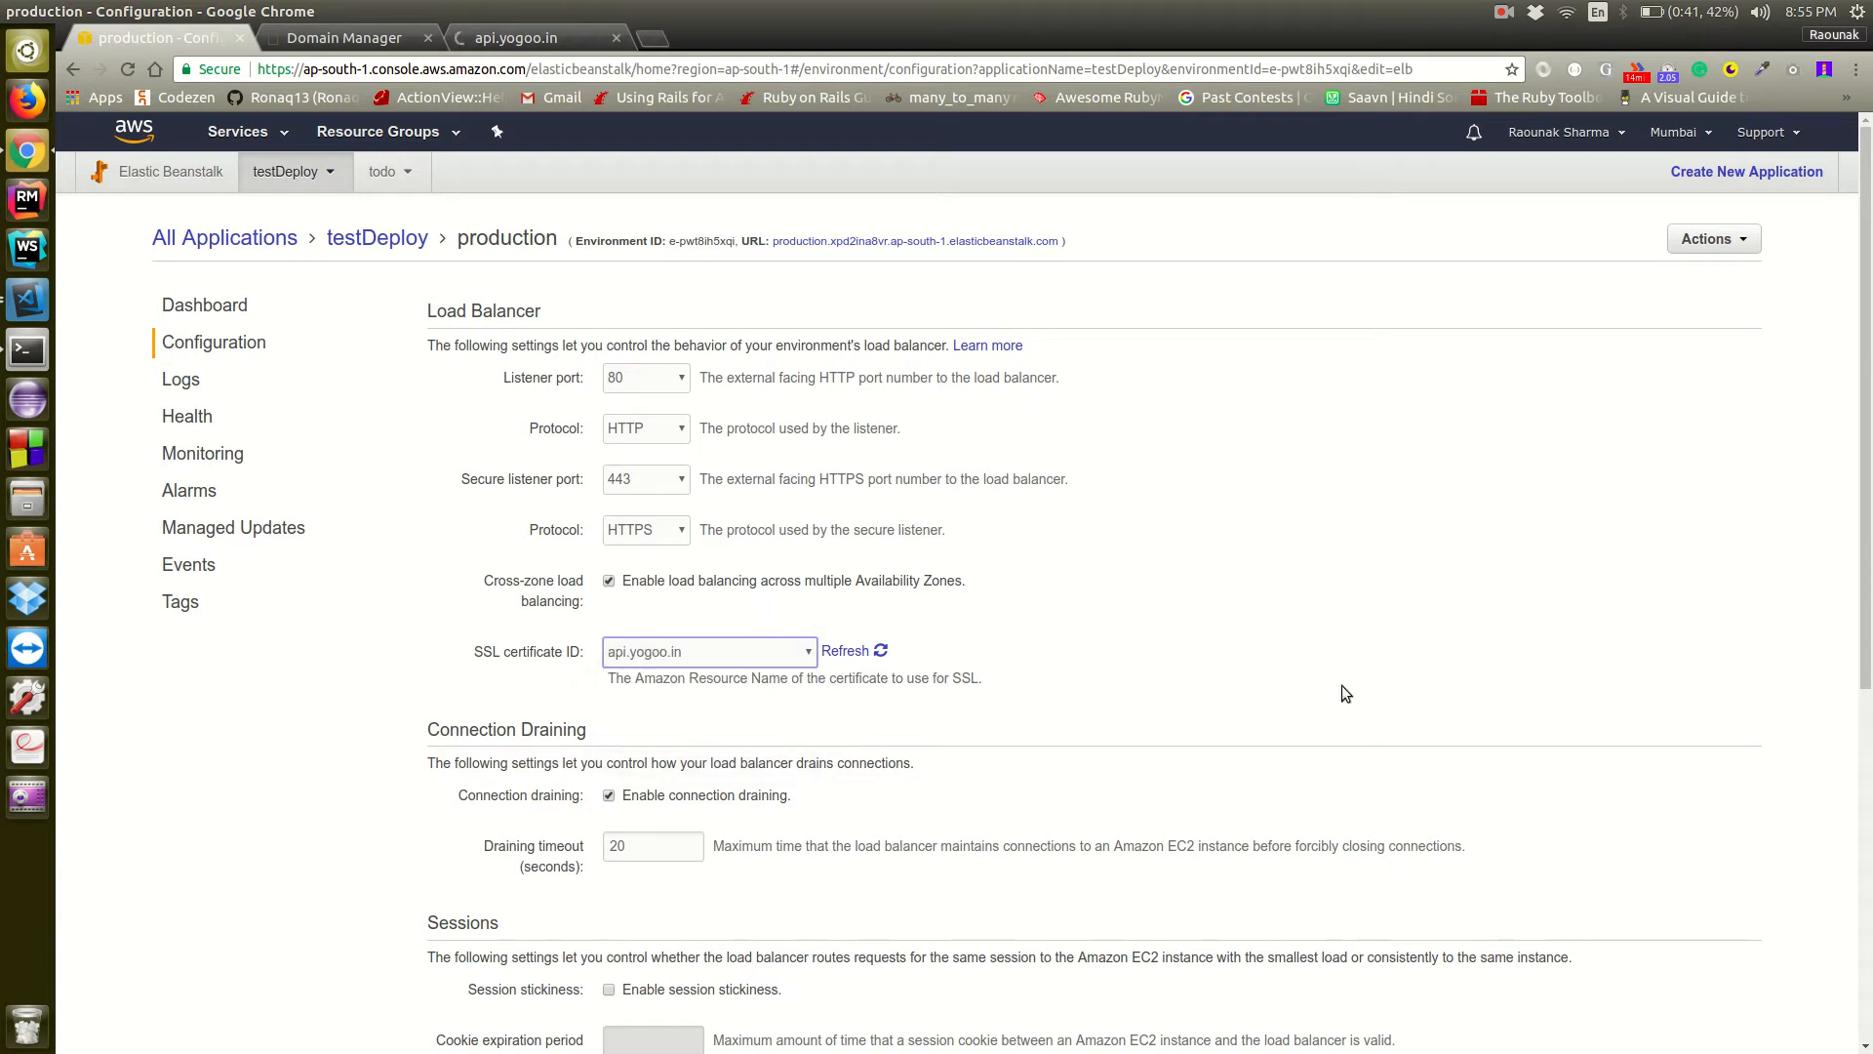
Reselect api.yogoo.in as the SSL certificate and try to apply the load balancer configuration changes
scroll(1342, 685, "down", 5)
scroll(1342, 691, "down", 4)
scroll(1268, 673, "up", 7)
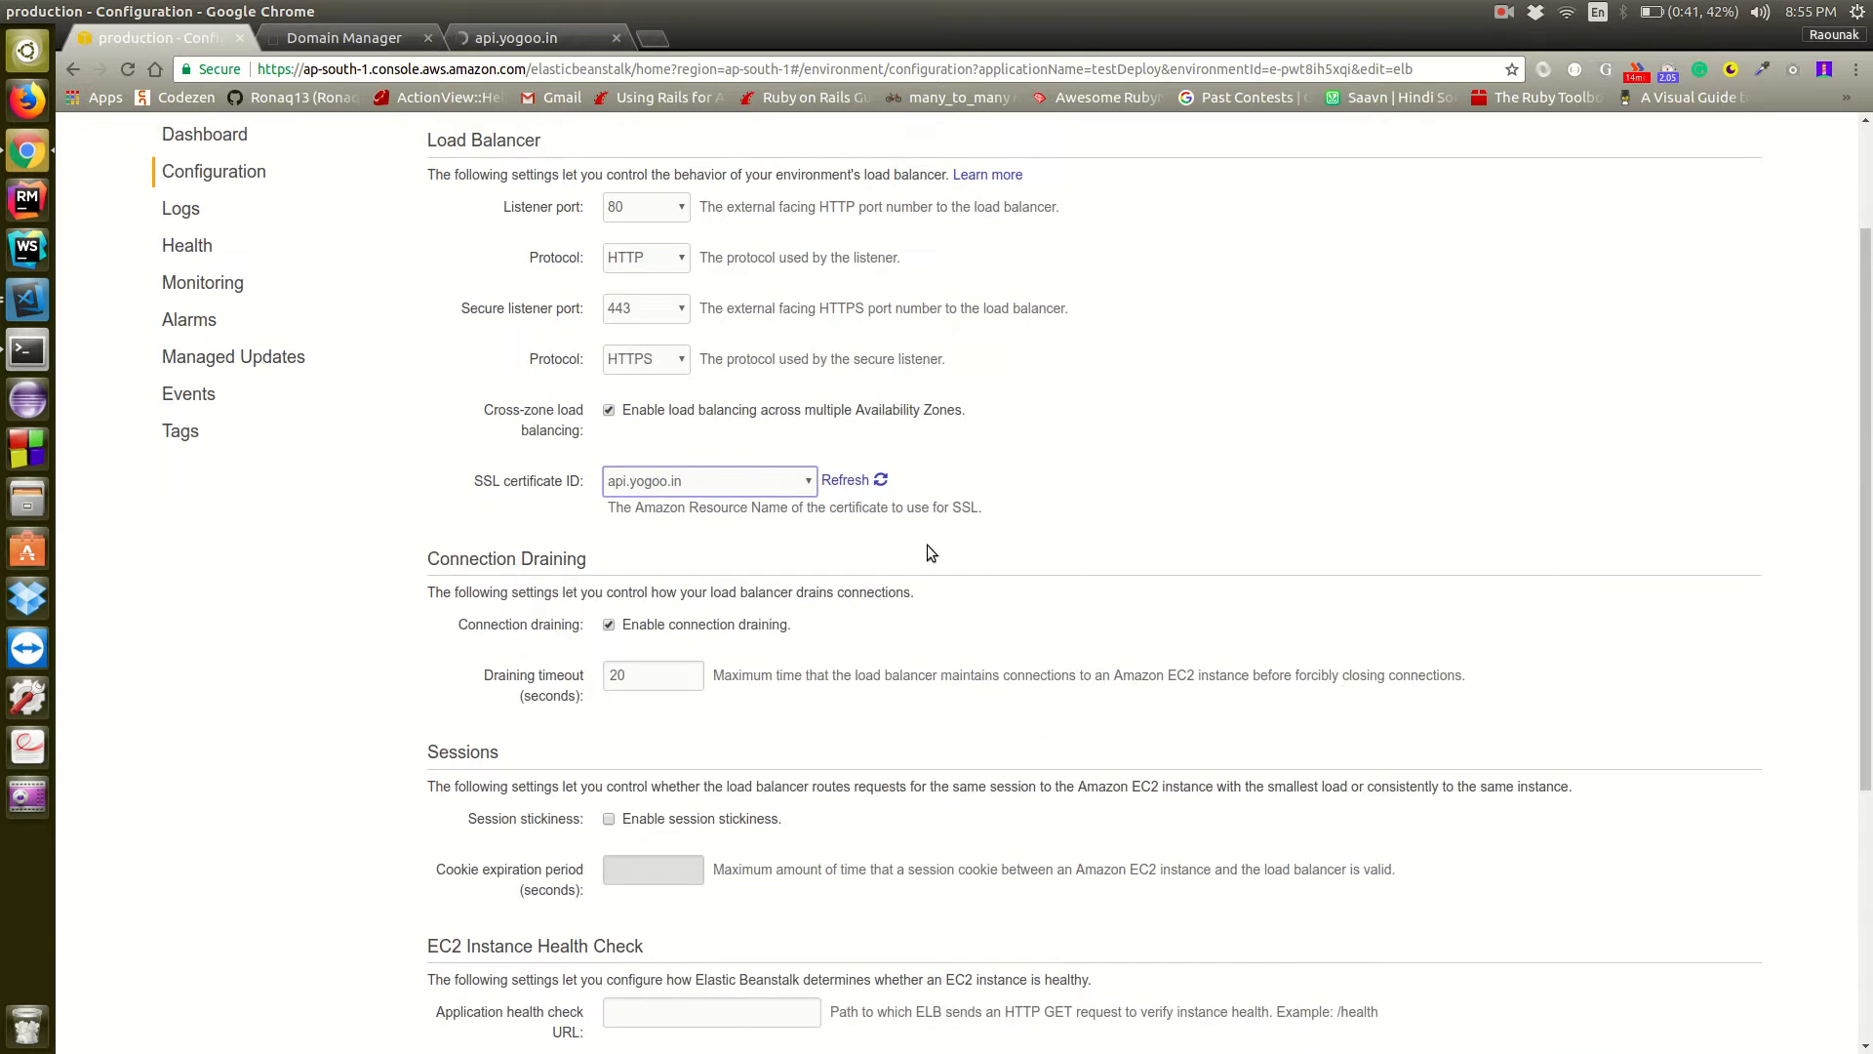
left_click(767, 481)
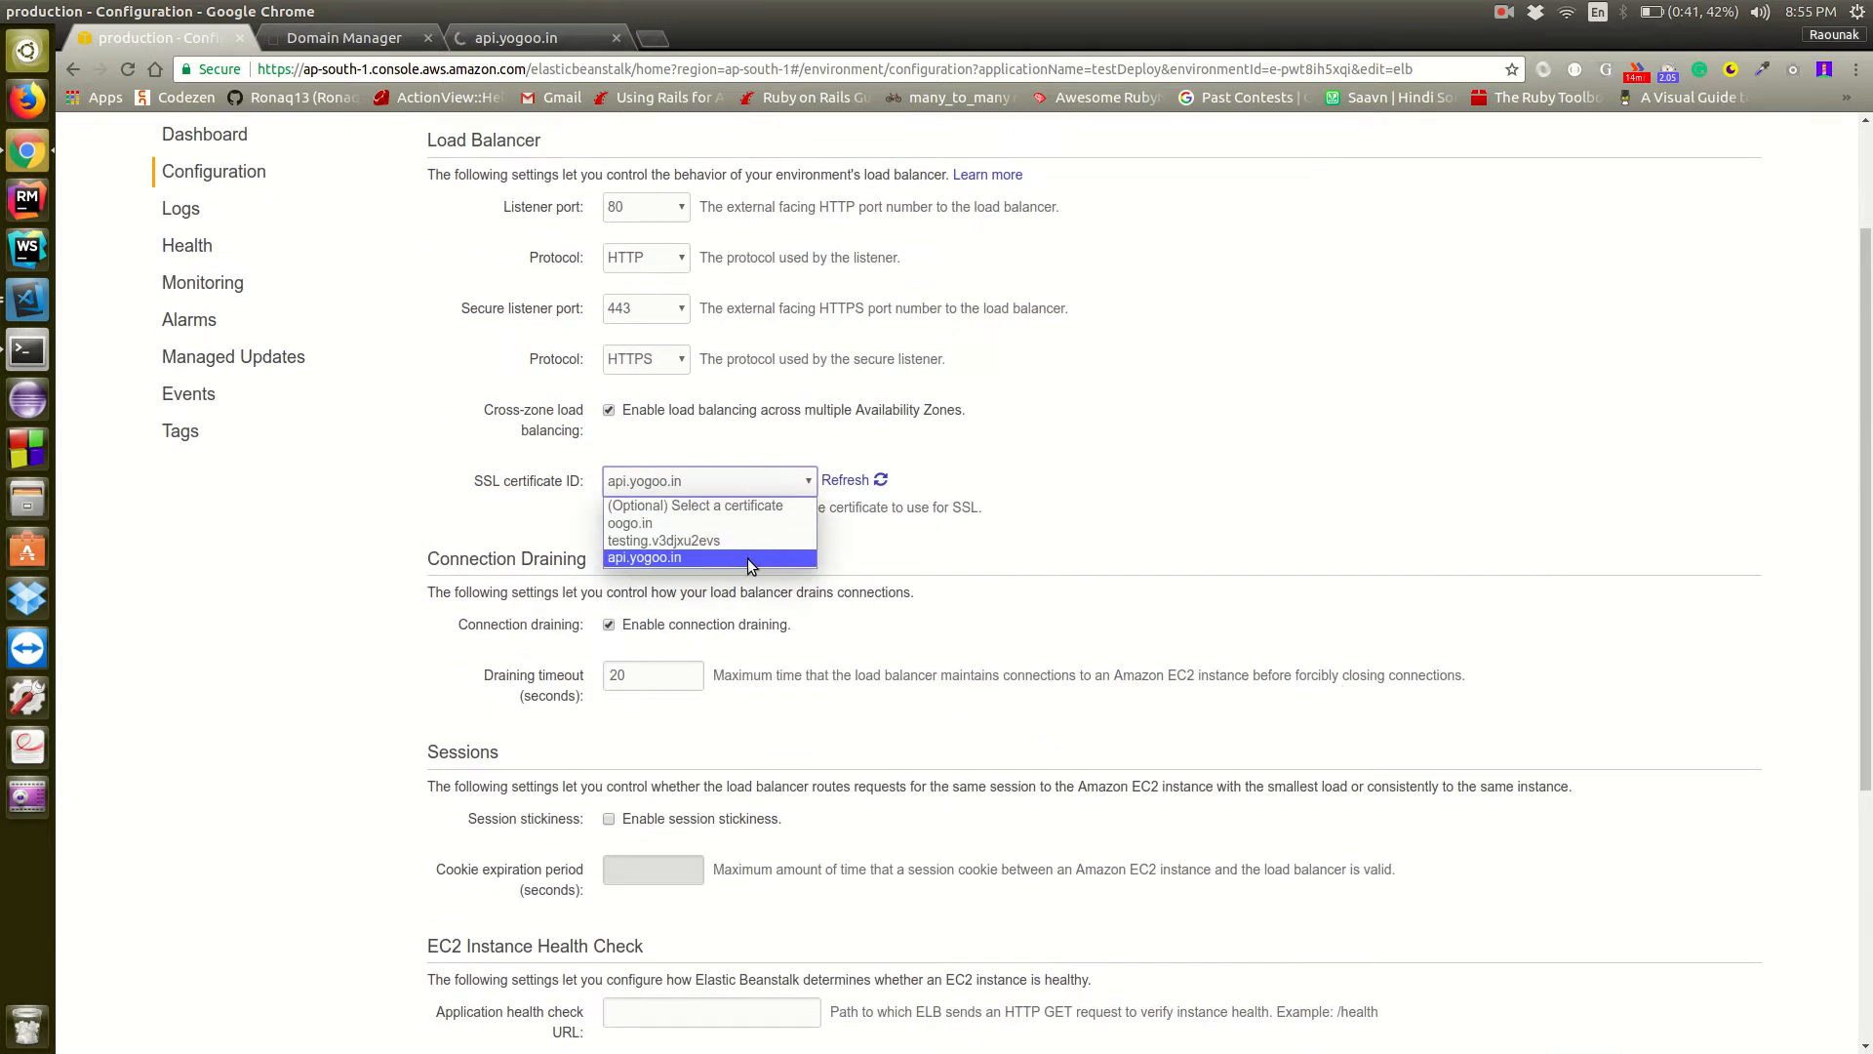
left_click(747, 558)
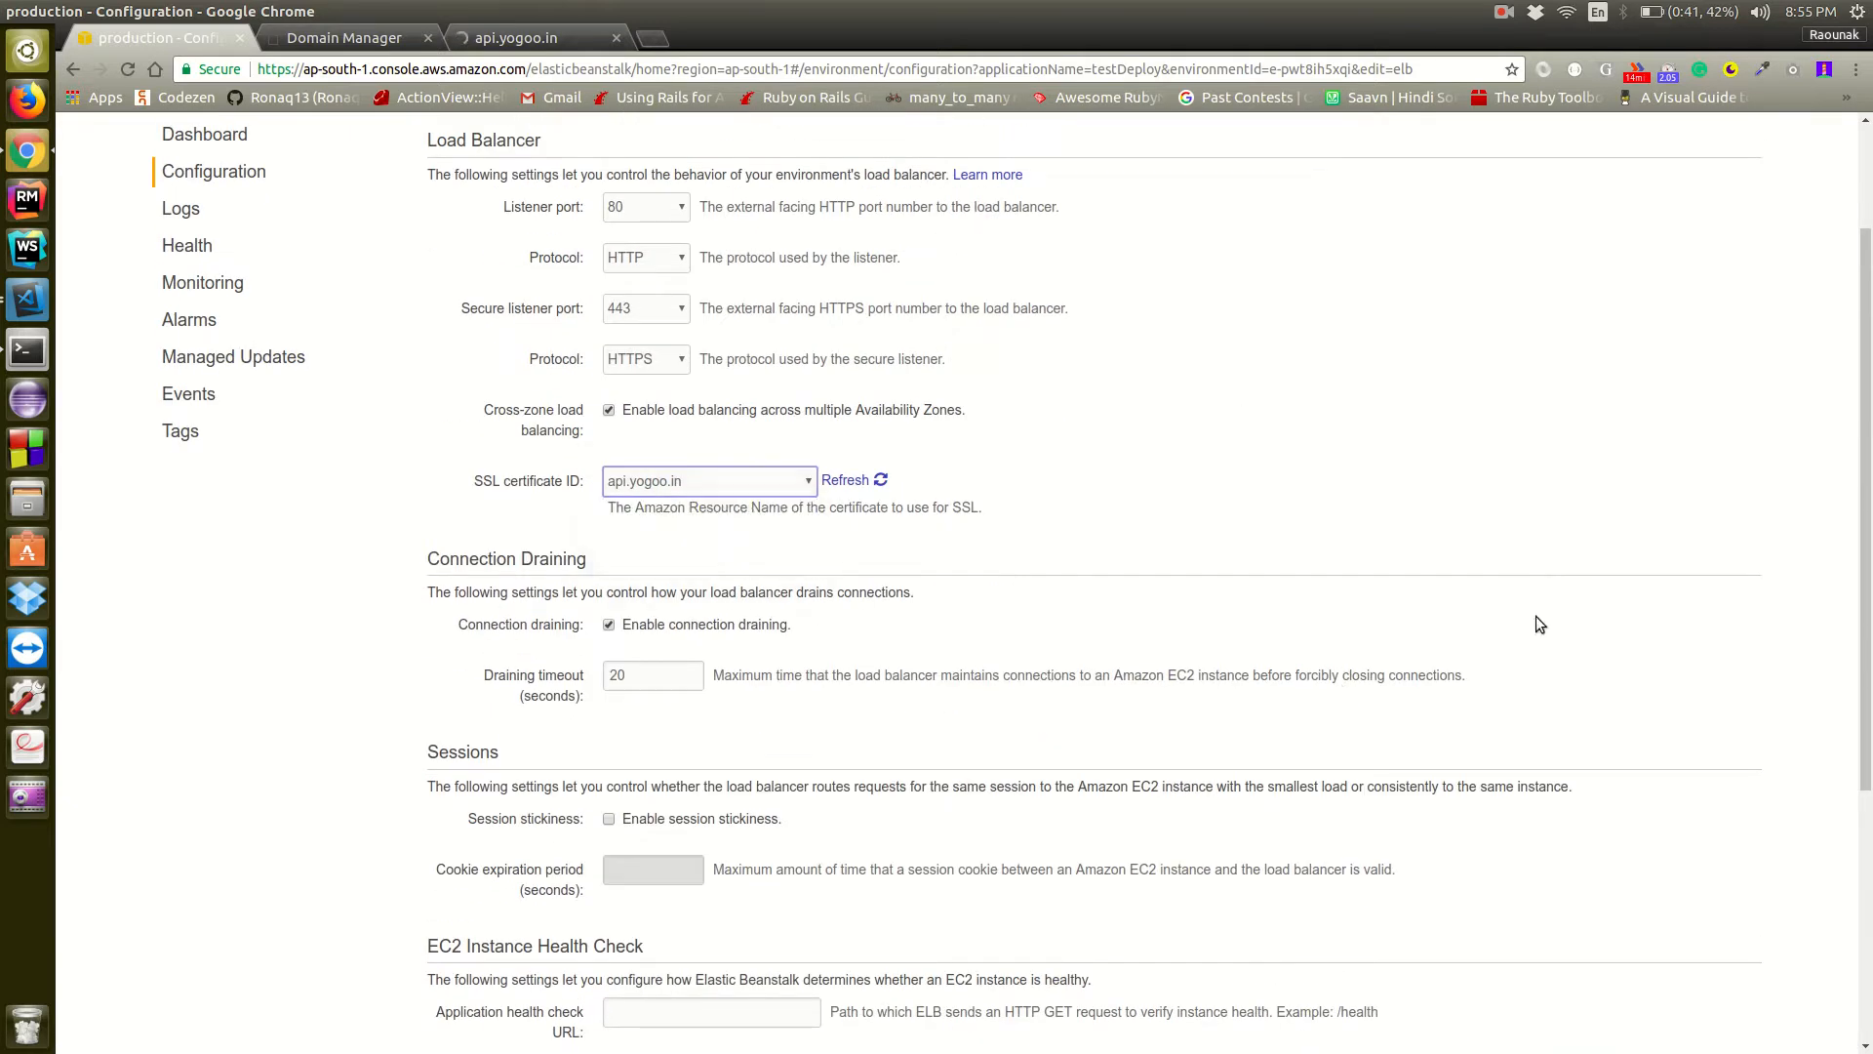
scroll(1366, 605, "down", 4)
left_click(1734, 975)
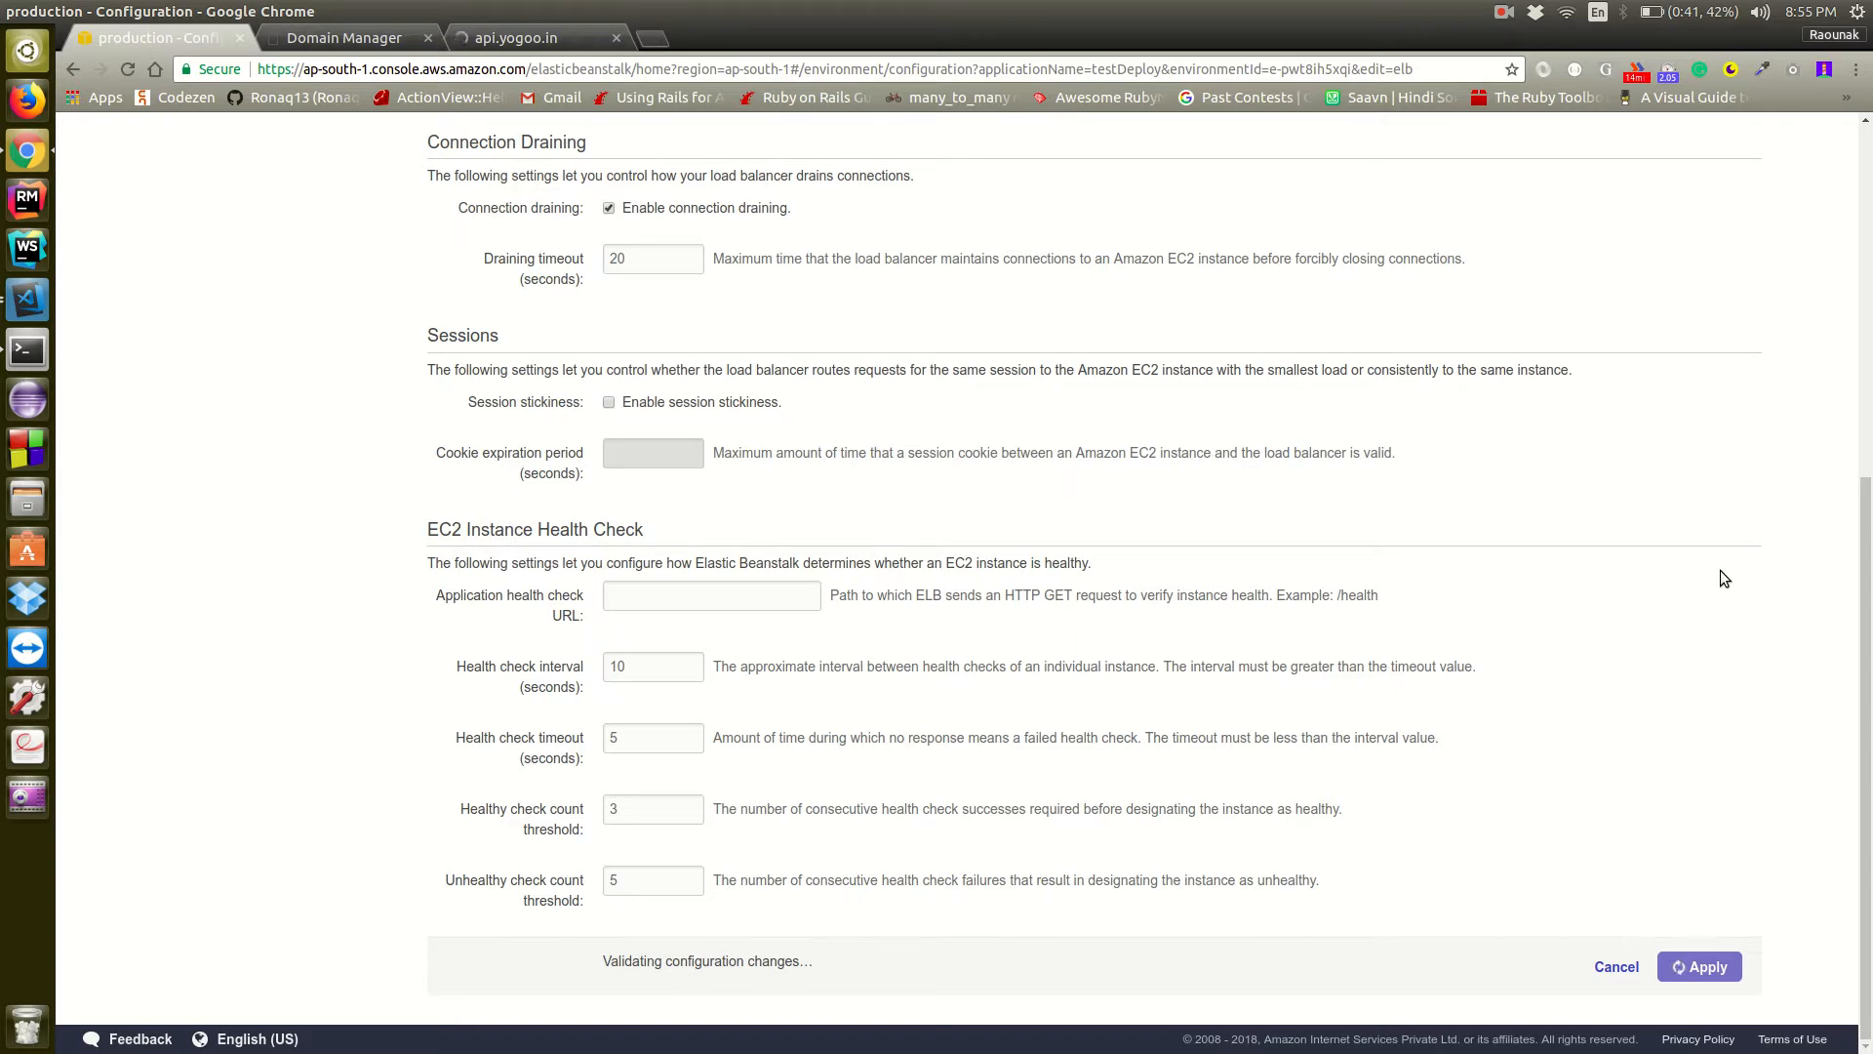
Review the load balancer settings and open the production environment's dashboard to check the update's recent events
scroll(1720, 571, "up", 10)
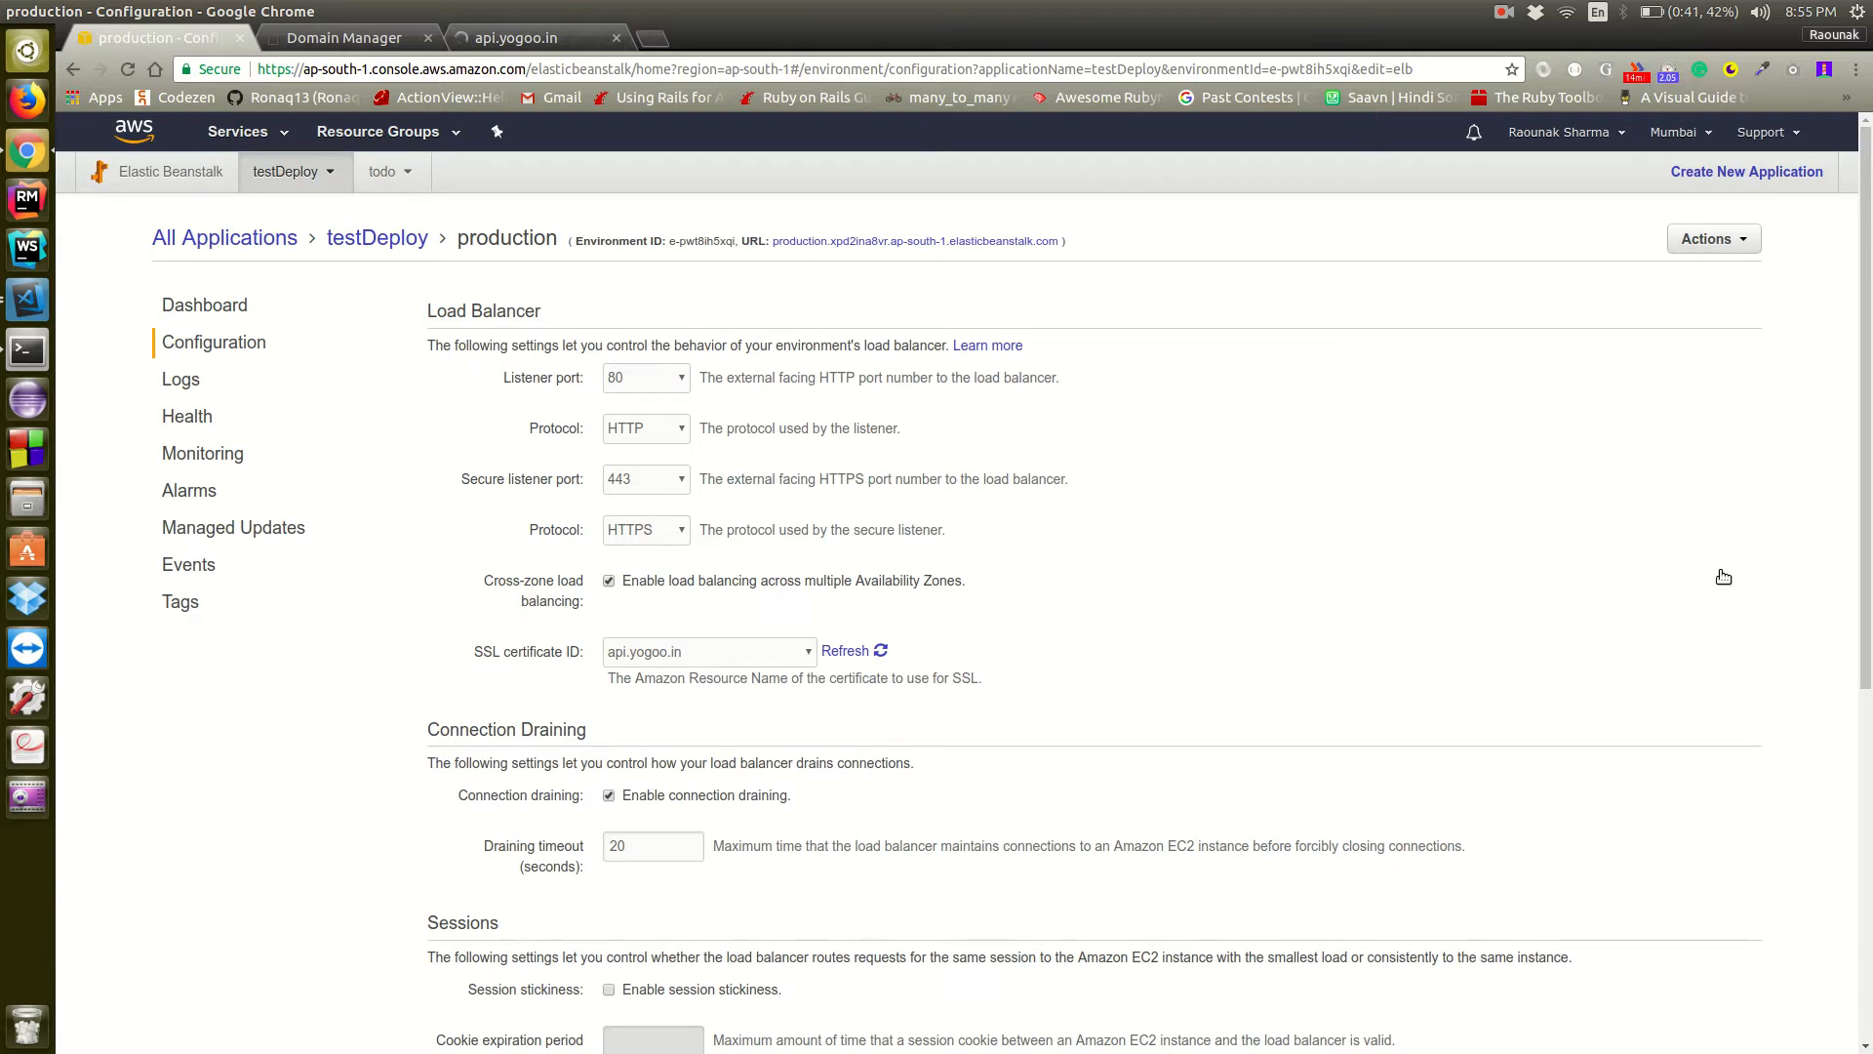
scroll(1720, 573, "down", 6)
scroll(1713, 569, "up", 6)
left_click(204, 305)
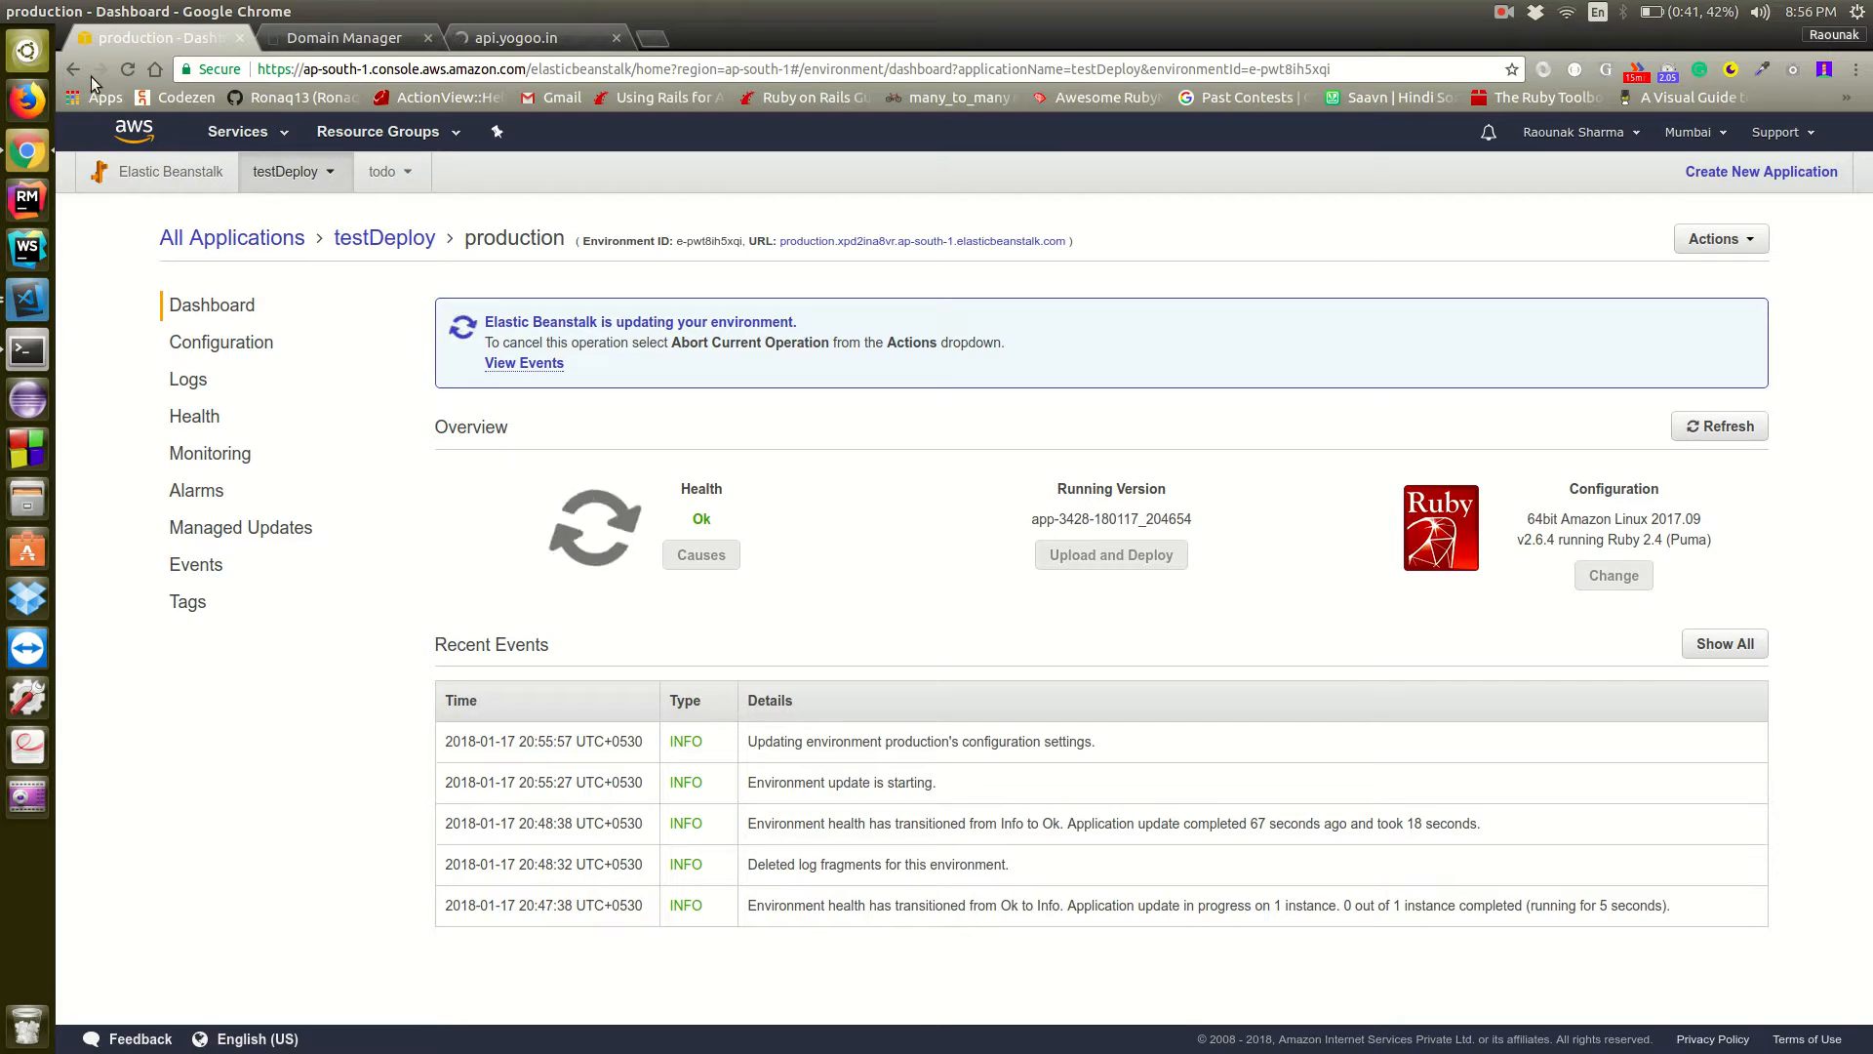
Check whether api.yogoo.in loads over HTTPS, close its browser tab and return to the production environment's dashboard
left_click(562, 37)
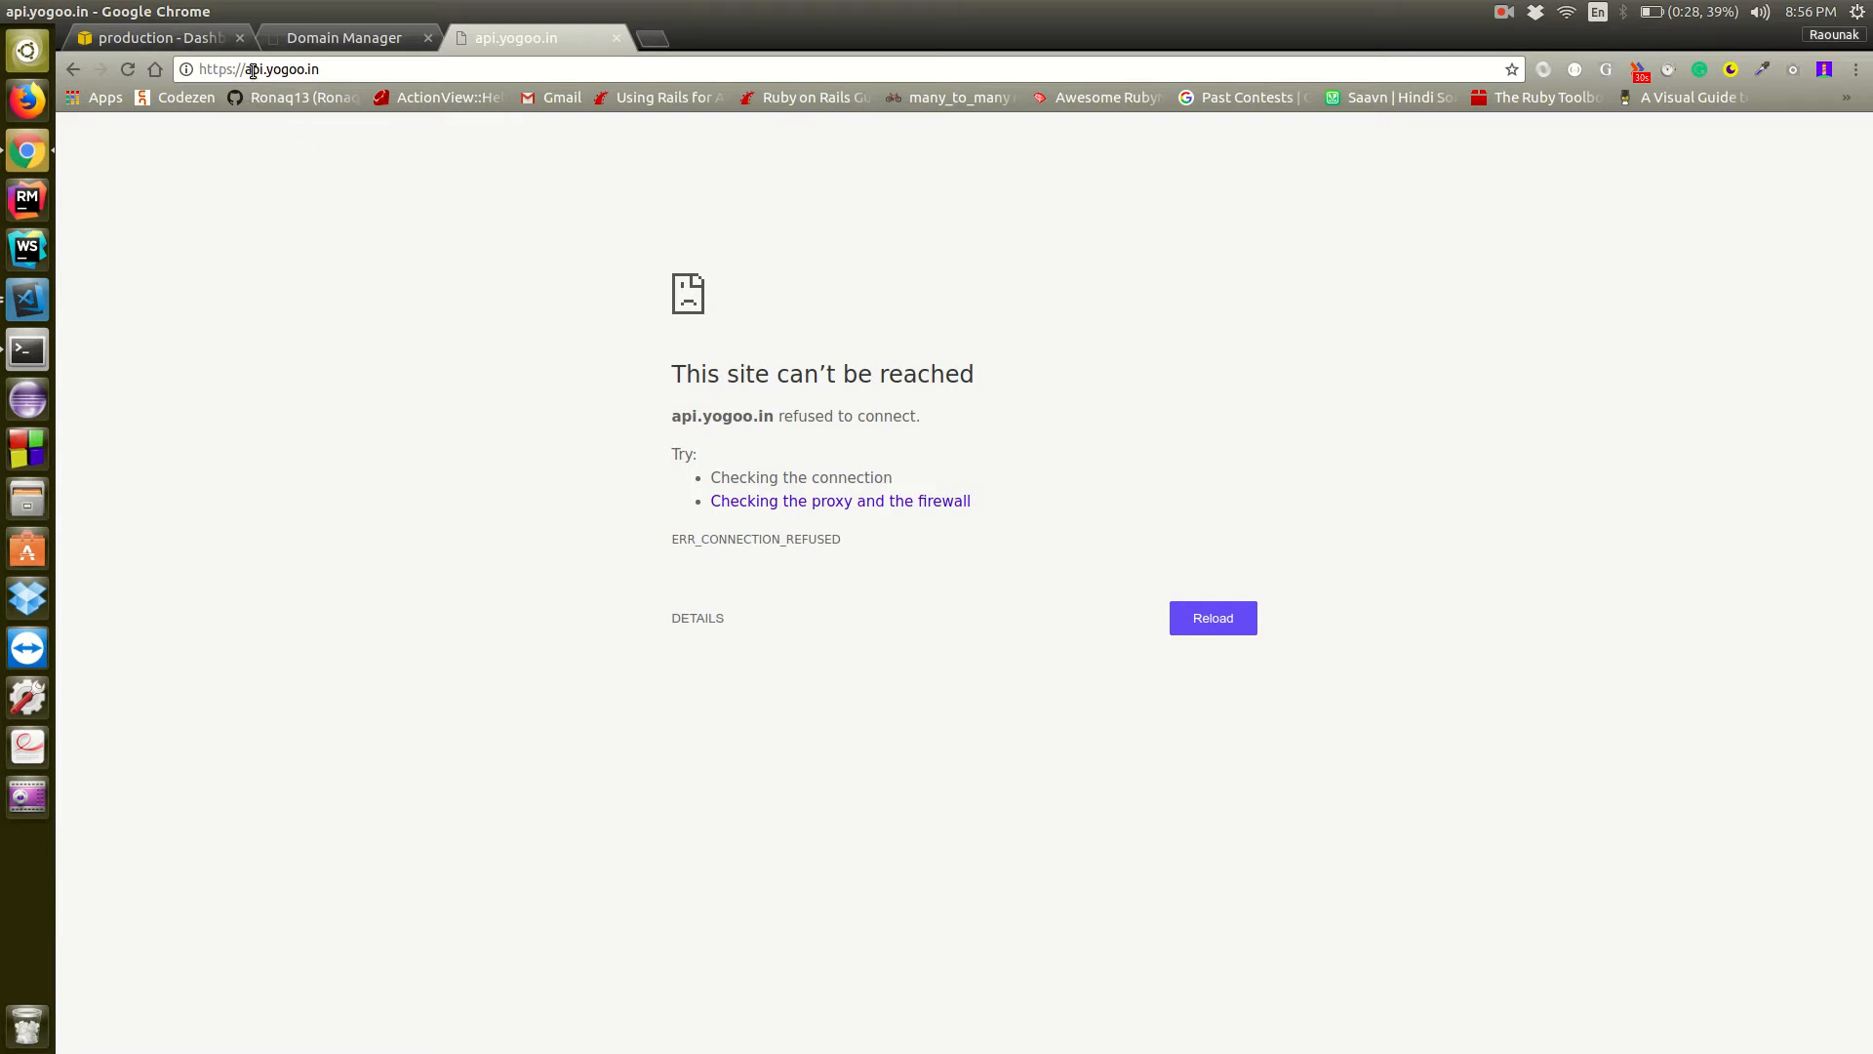
left_click(617, 39)
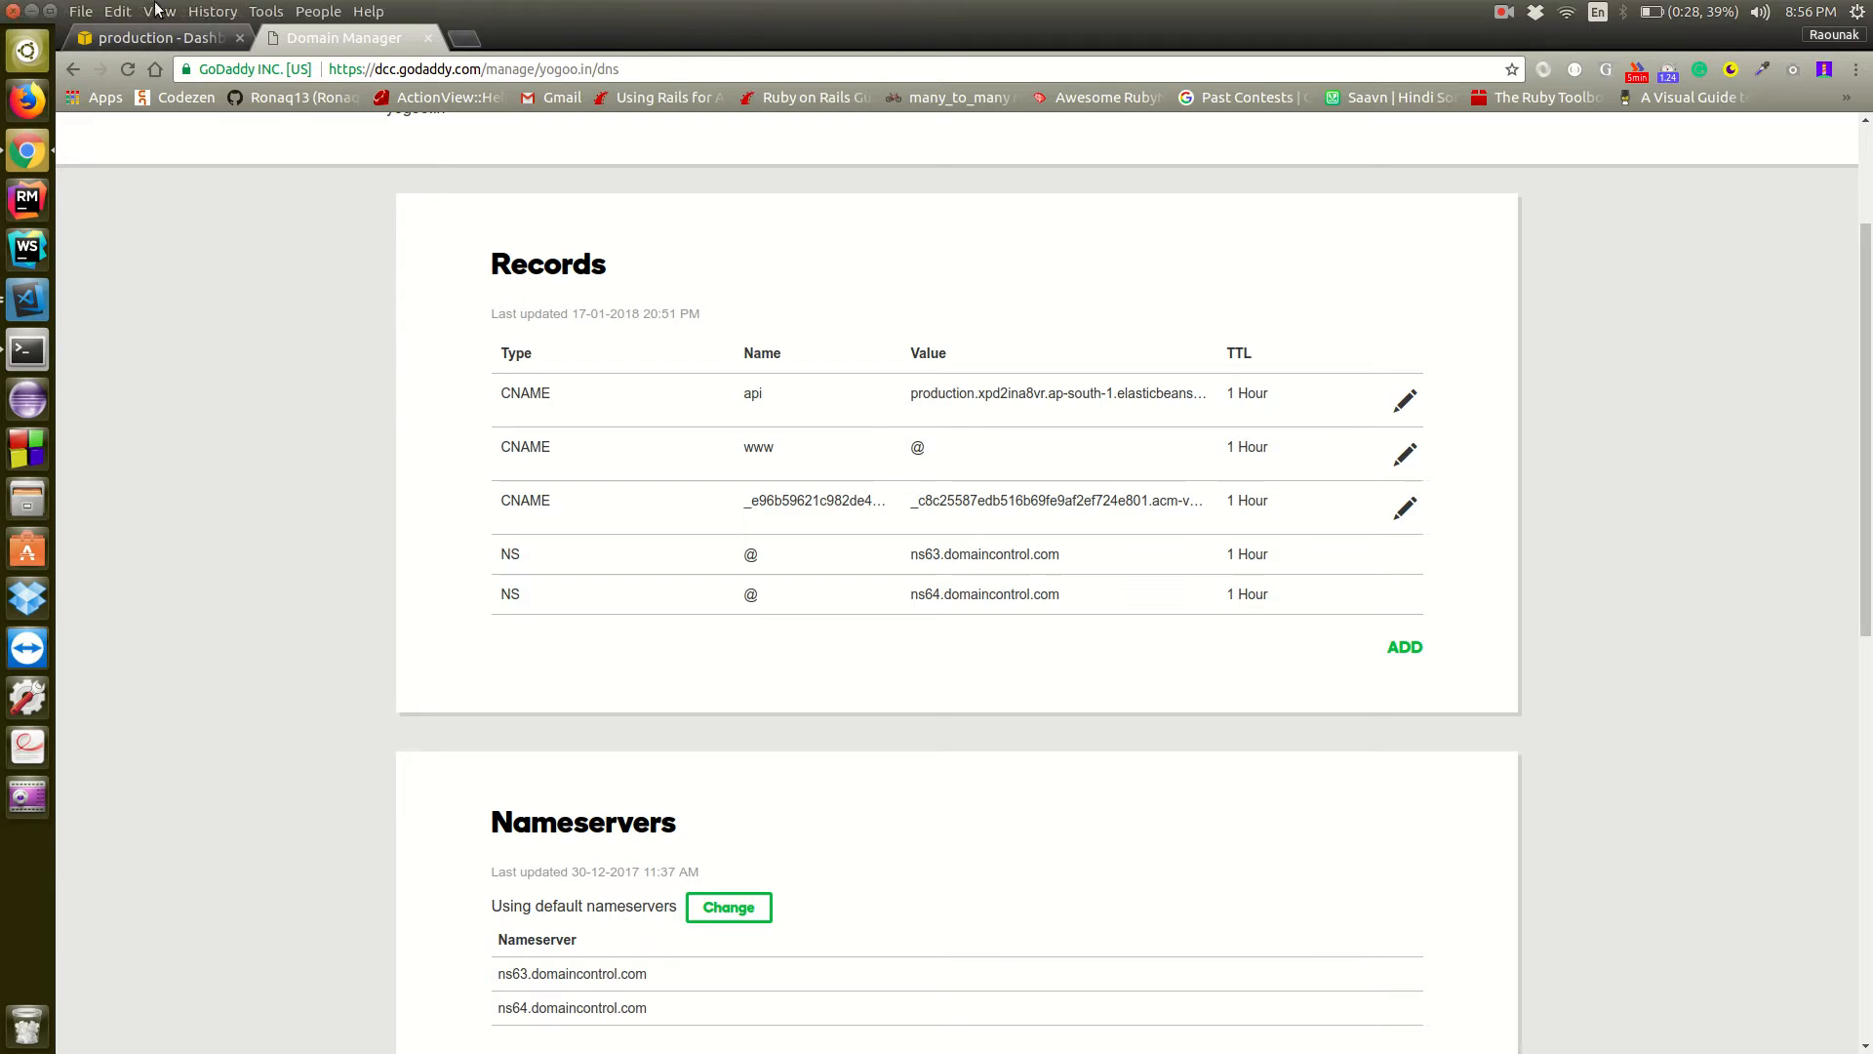
left_click(166, 38)
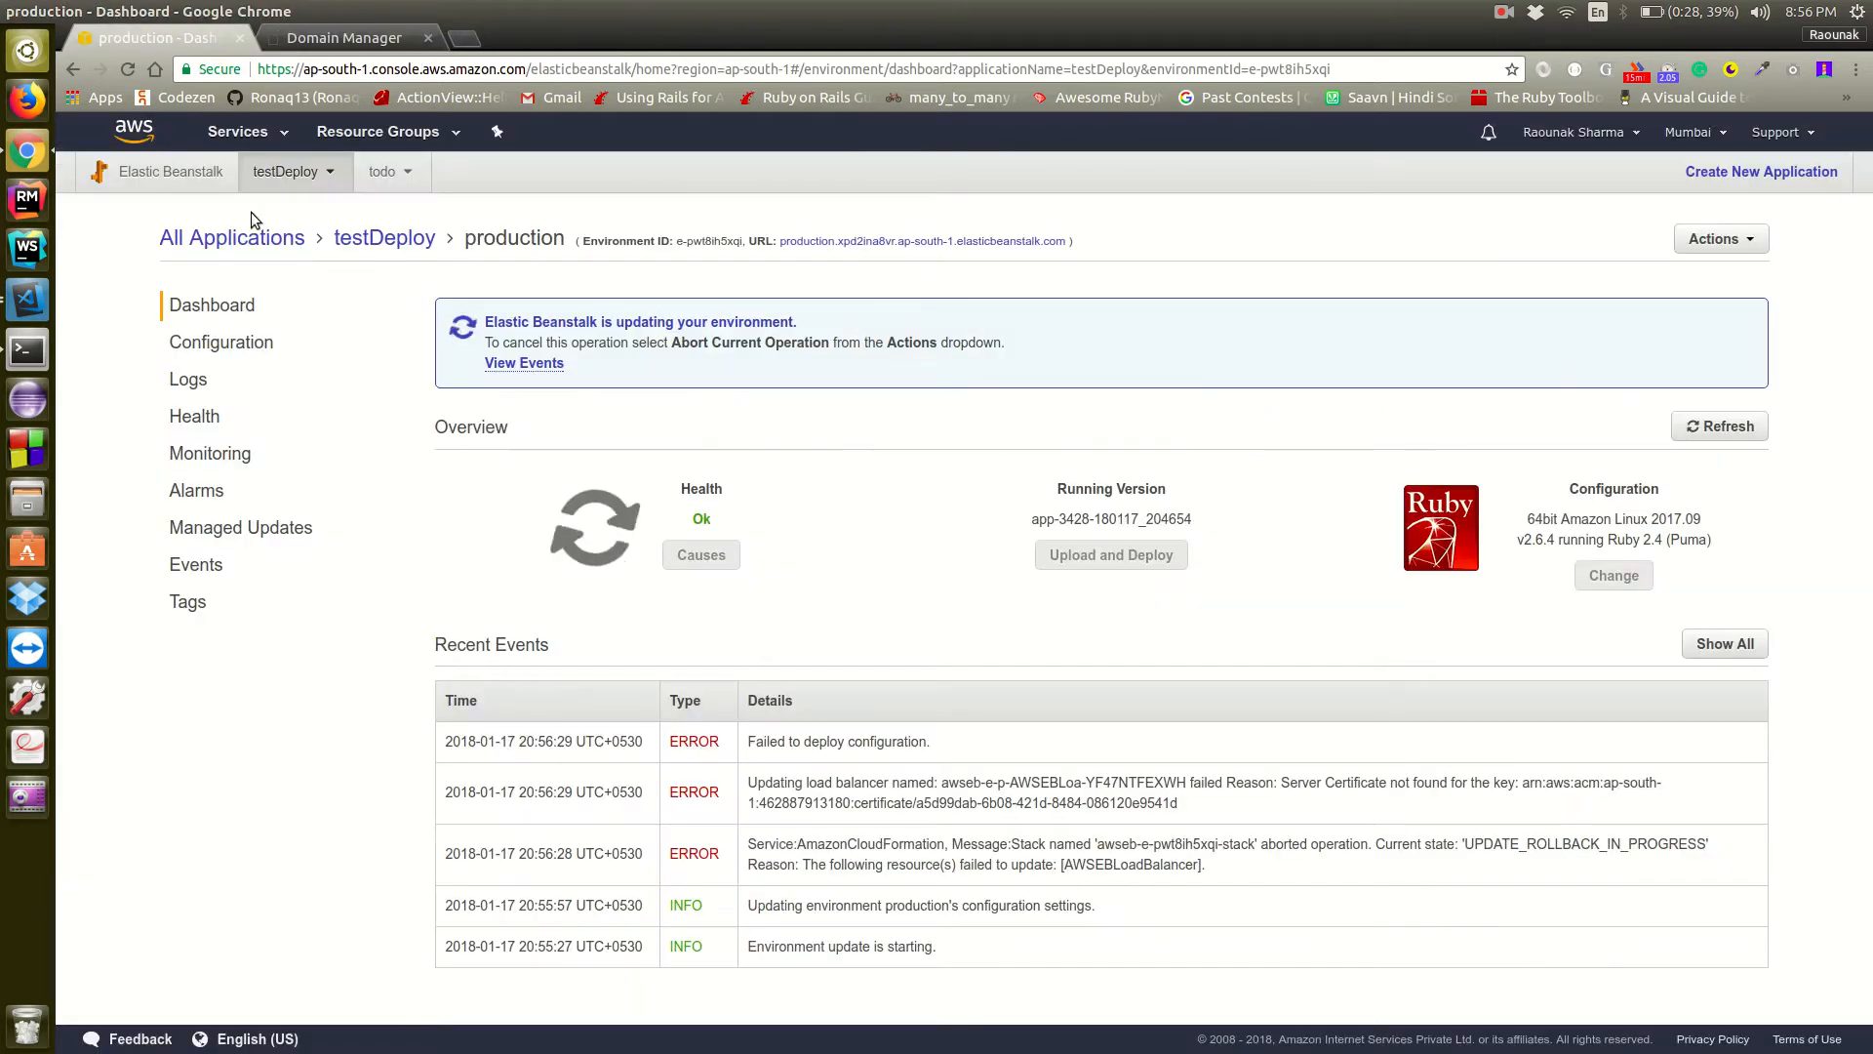
Go to EC2's running instances and select the running production instance to view its details
left_click(238, 132)
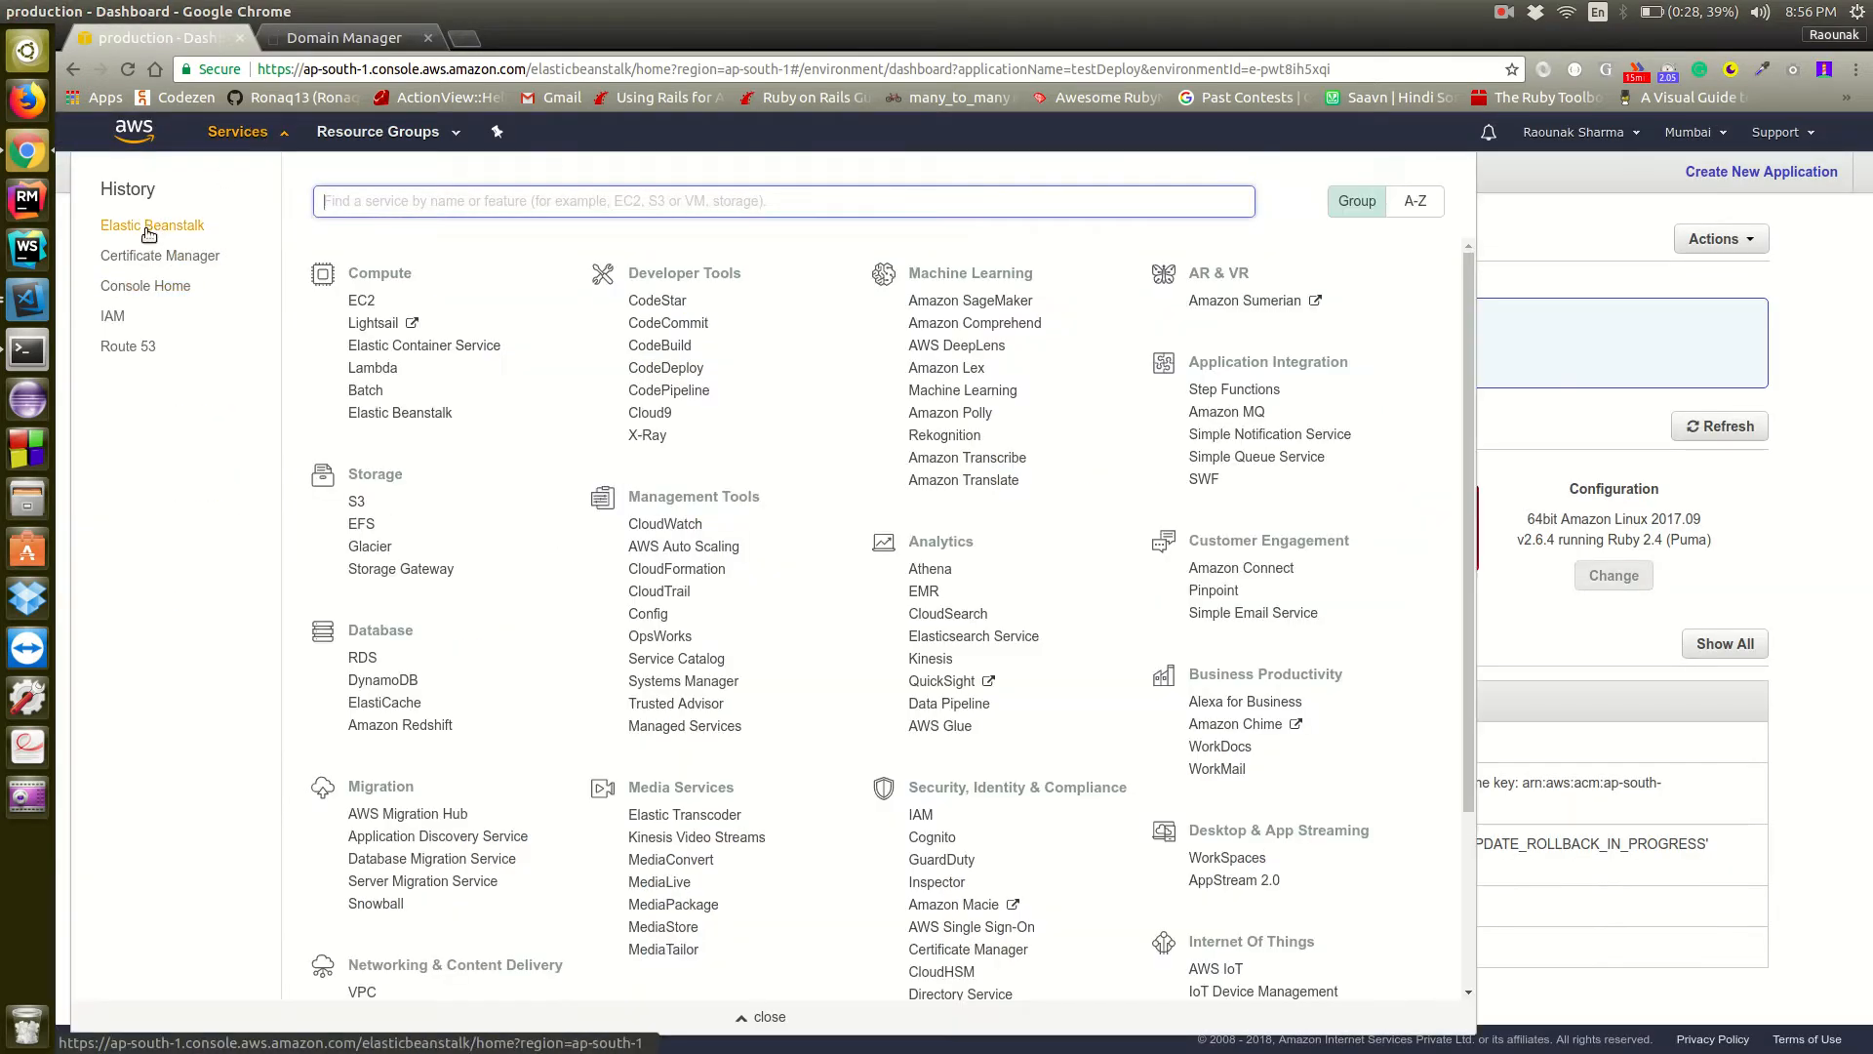
left_click(367, 301)
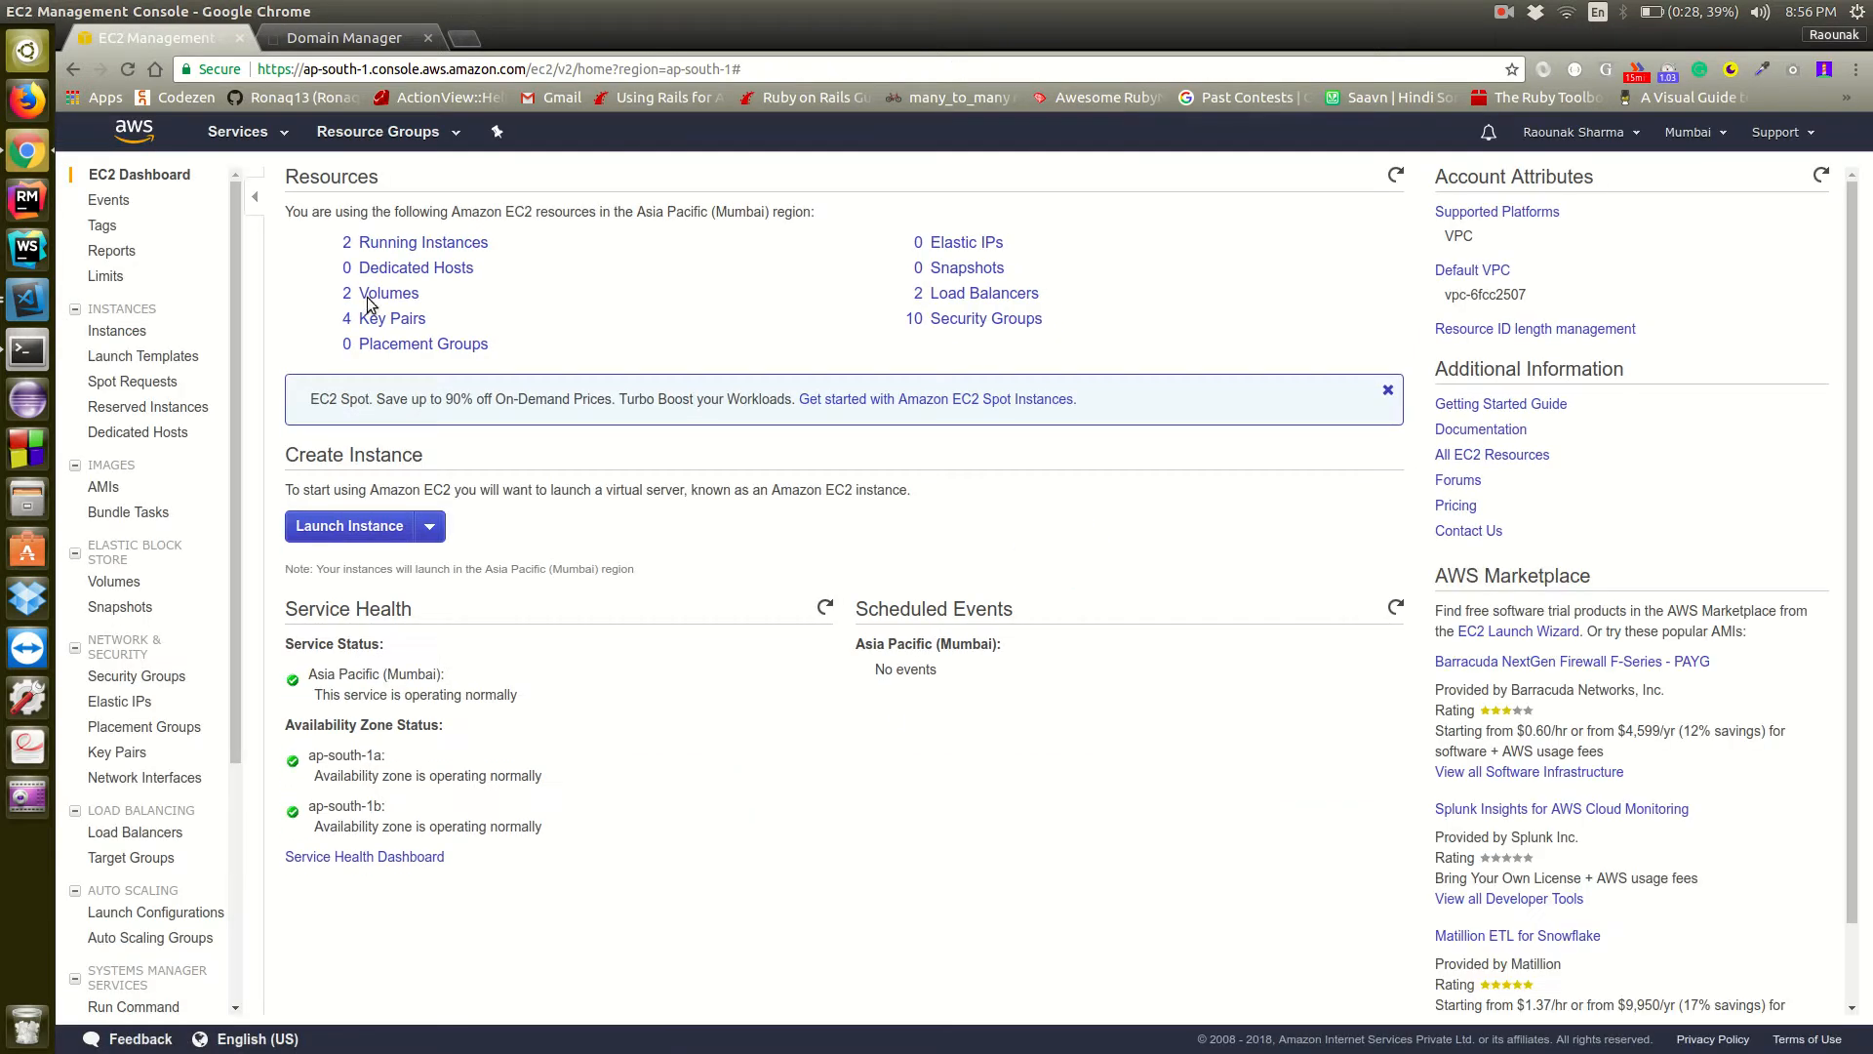
left_click(402, 243)
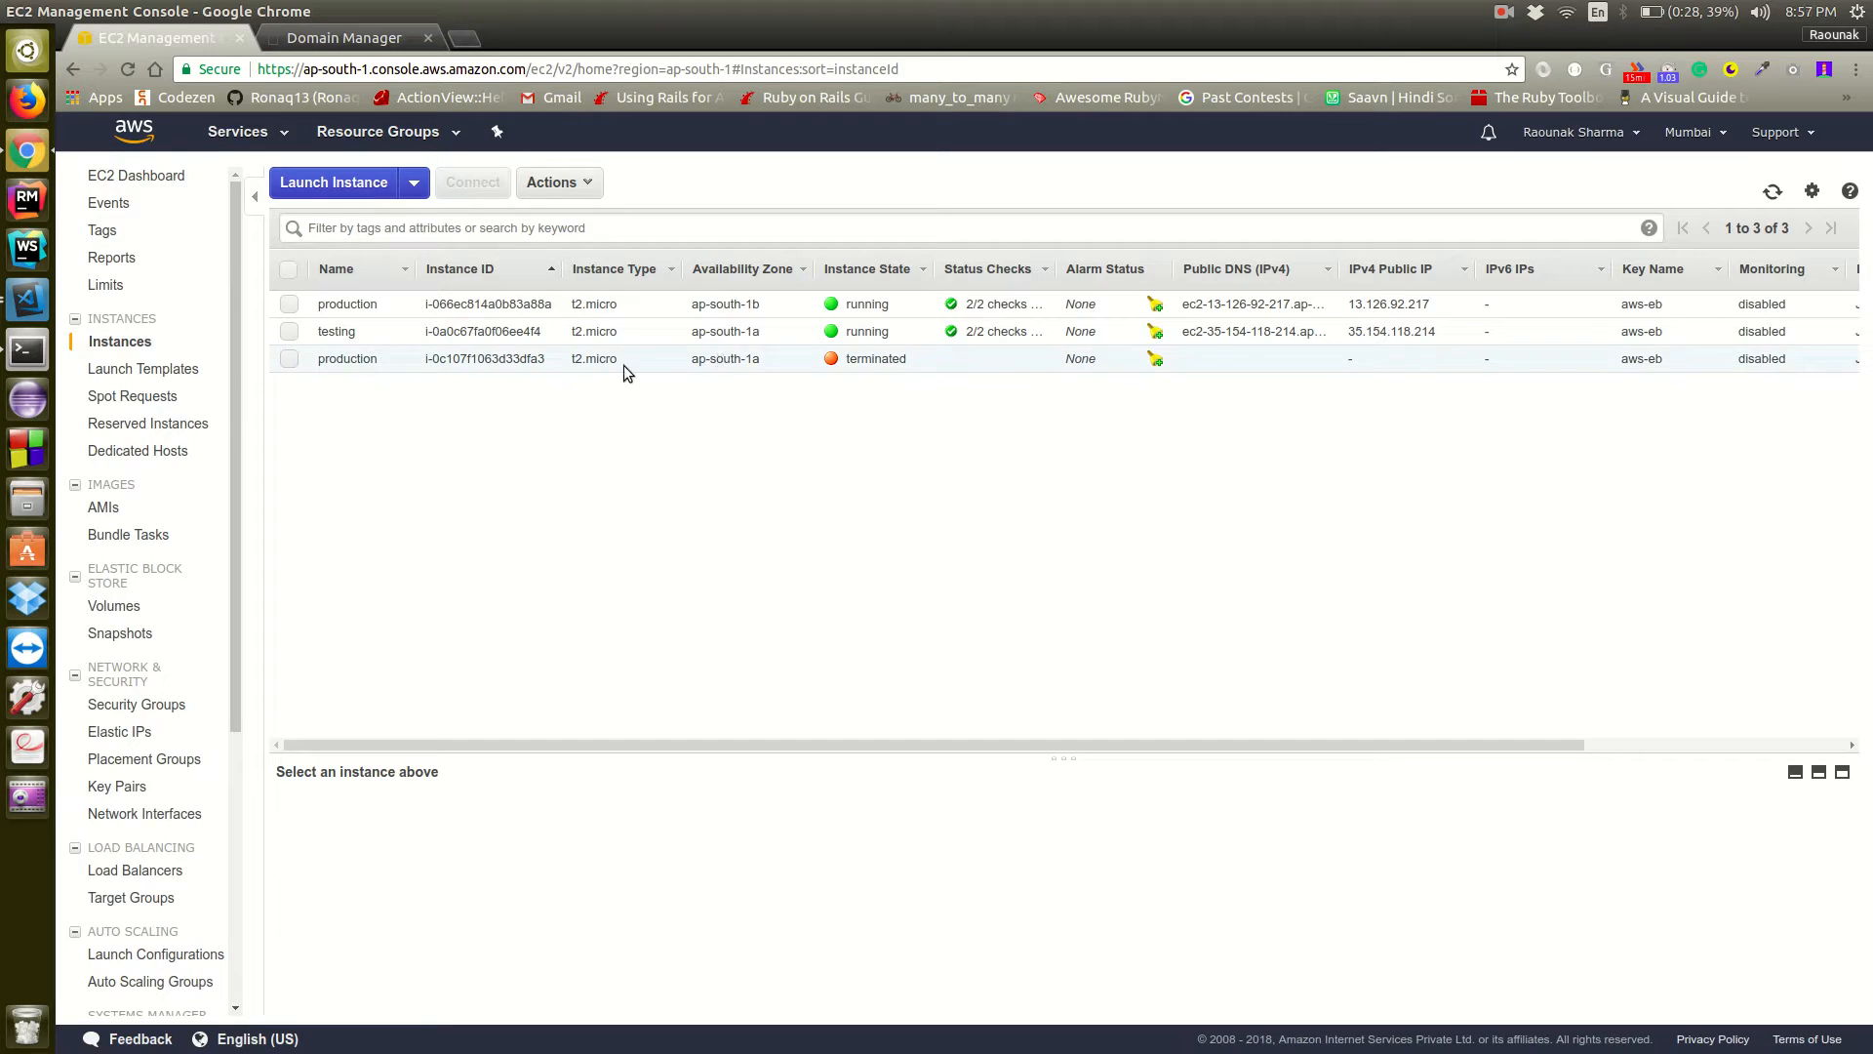
left_click(288, 307)
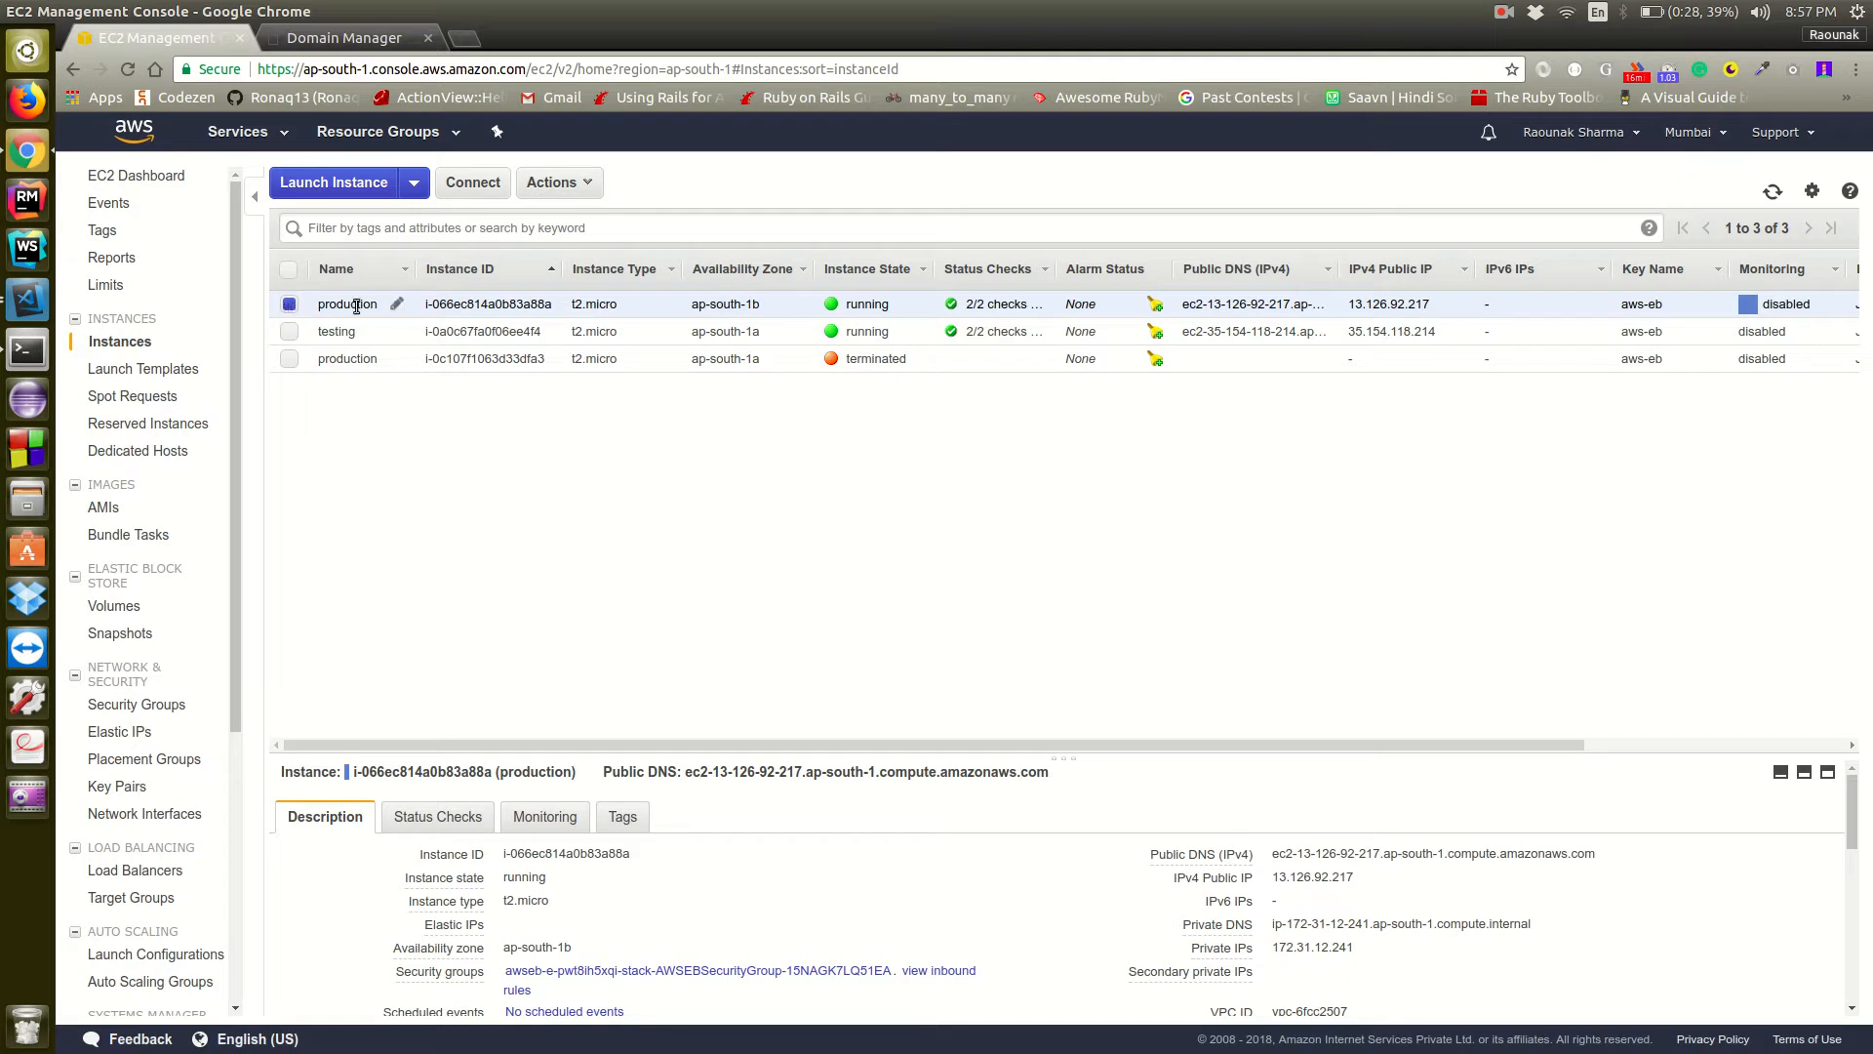
List the EC2 load balancers, check their attached instances and select the load balancer that serves the production instance
left_click(138, 872)
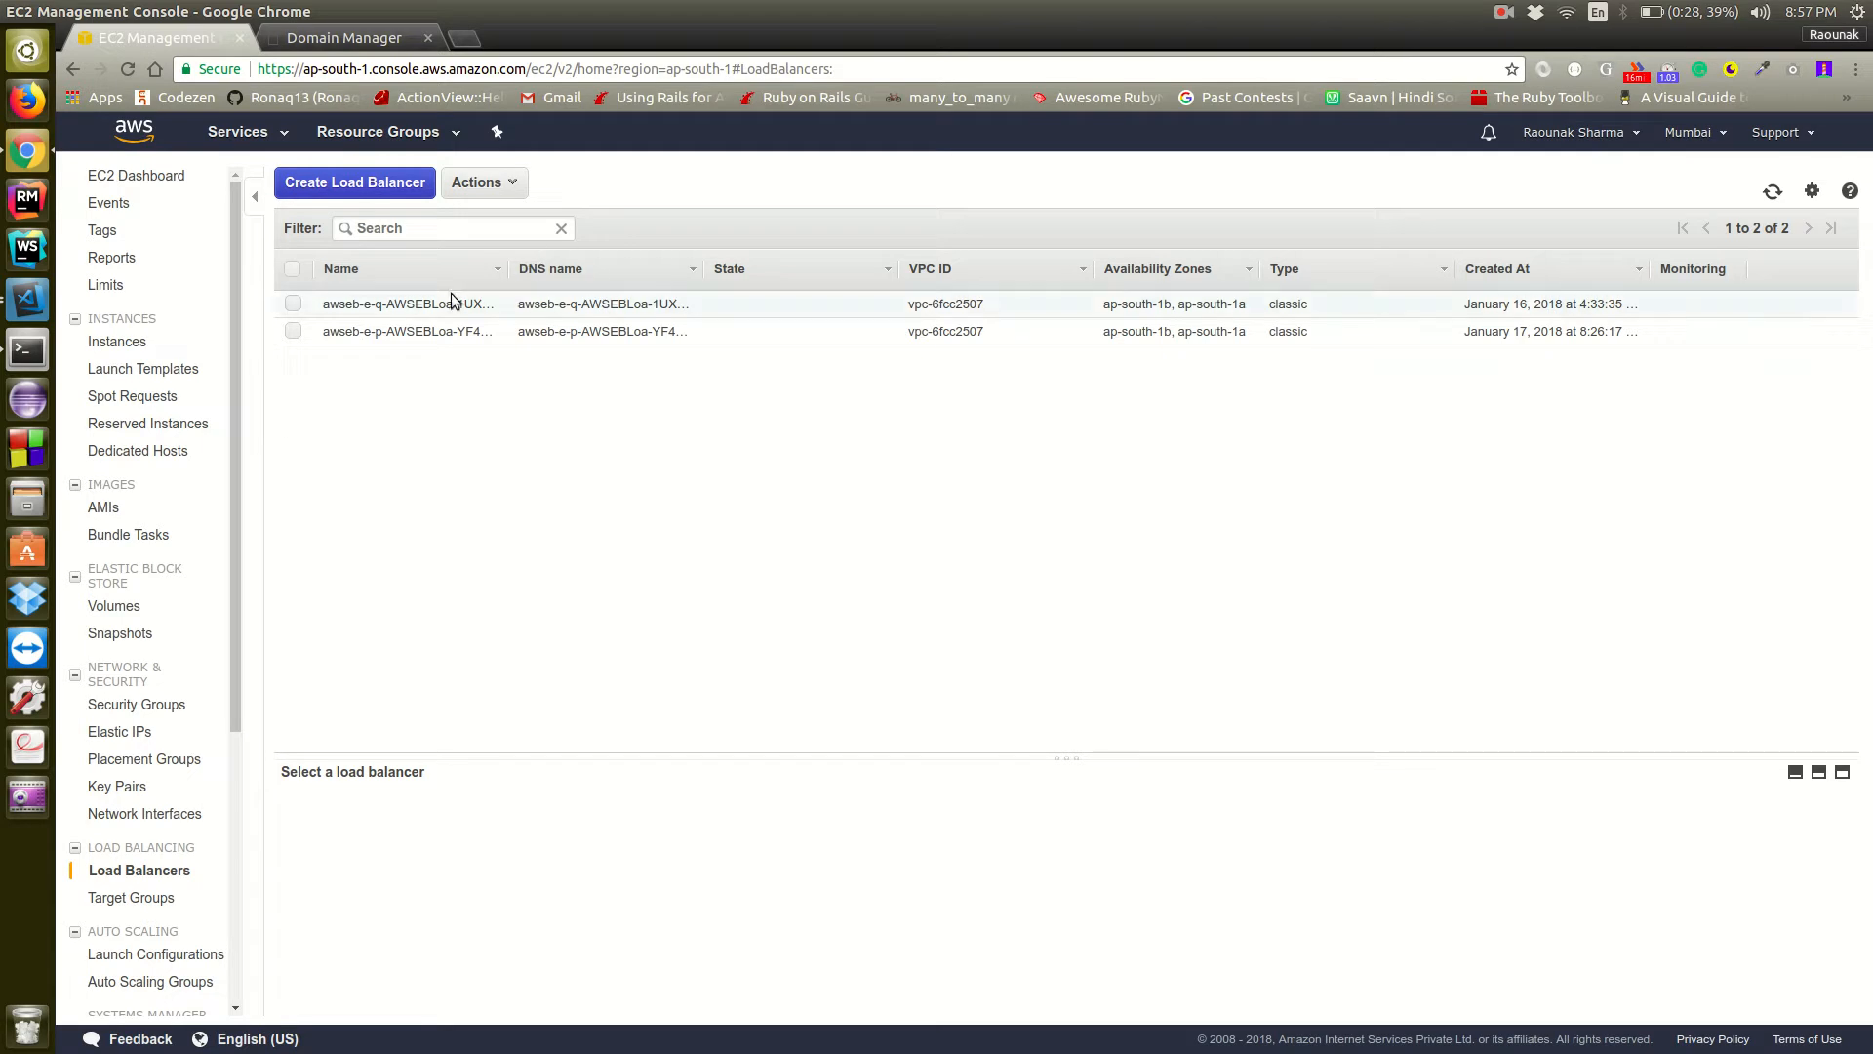
left_click(294, 304)
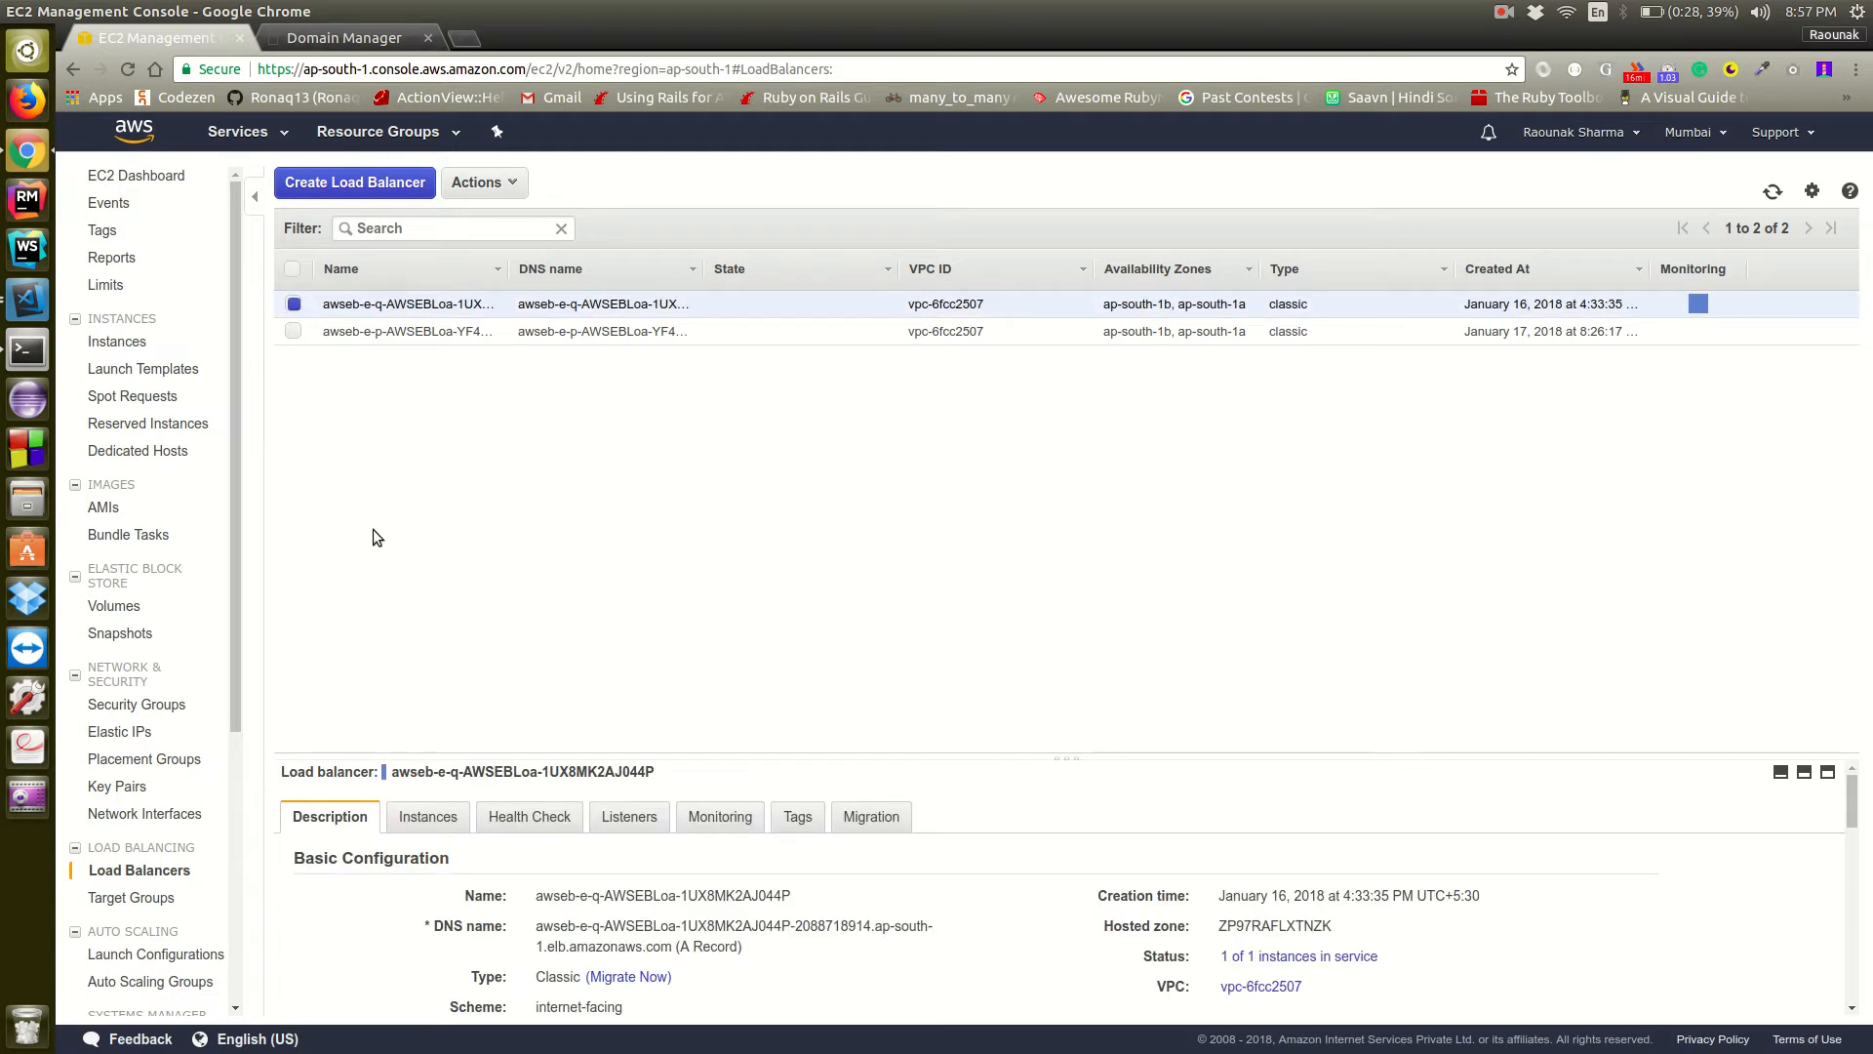
left_click_drag(945, 756, 927, 558)
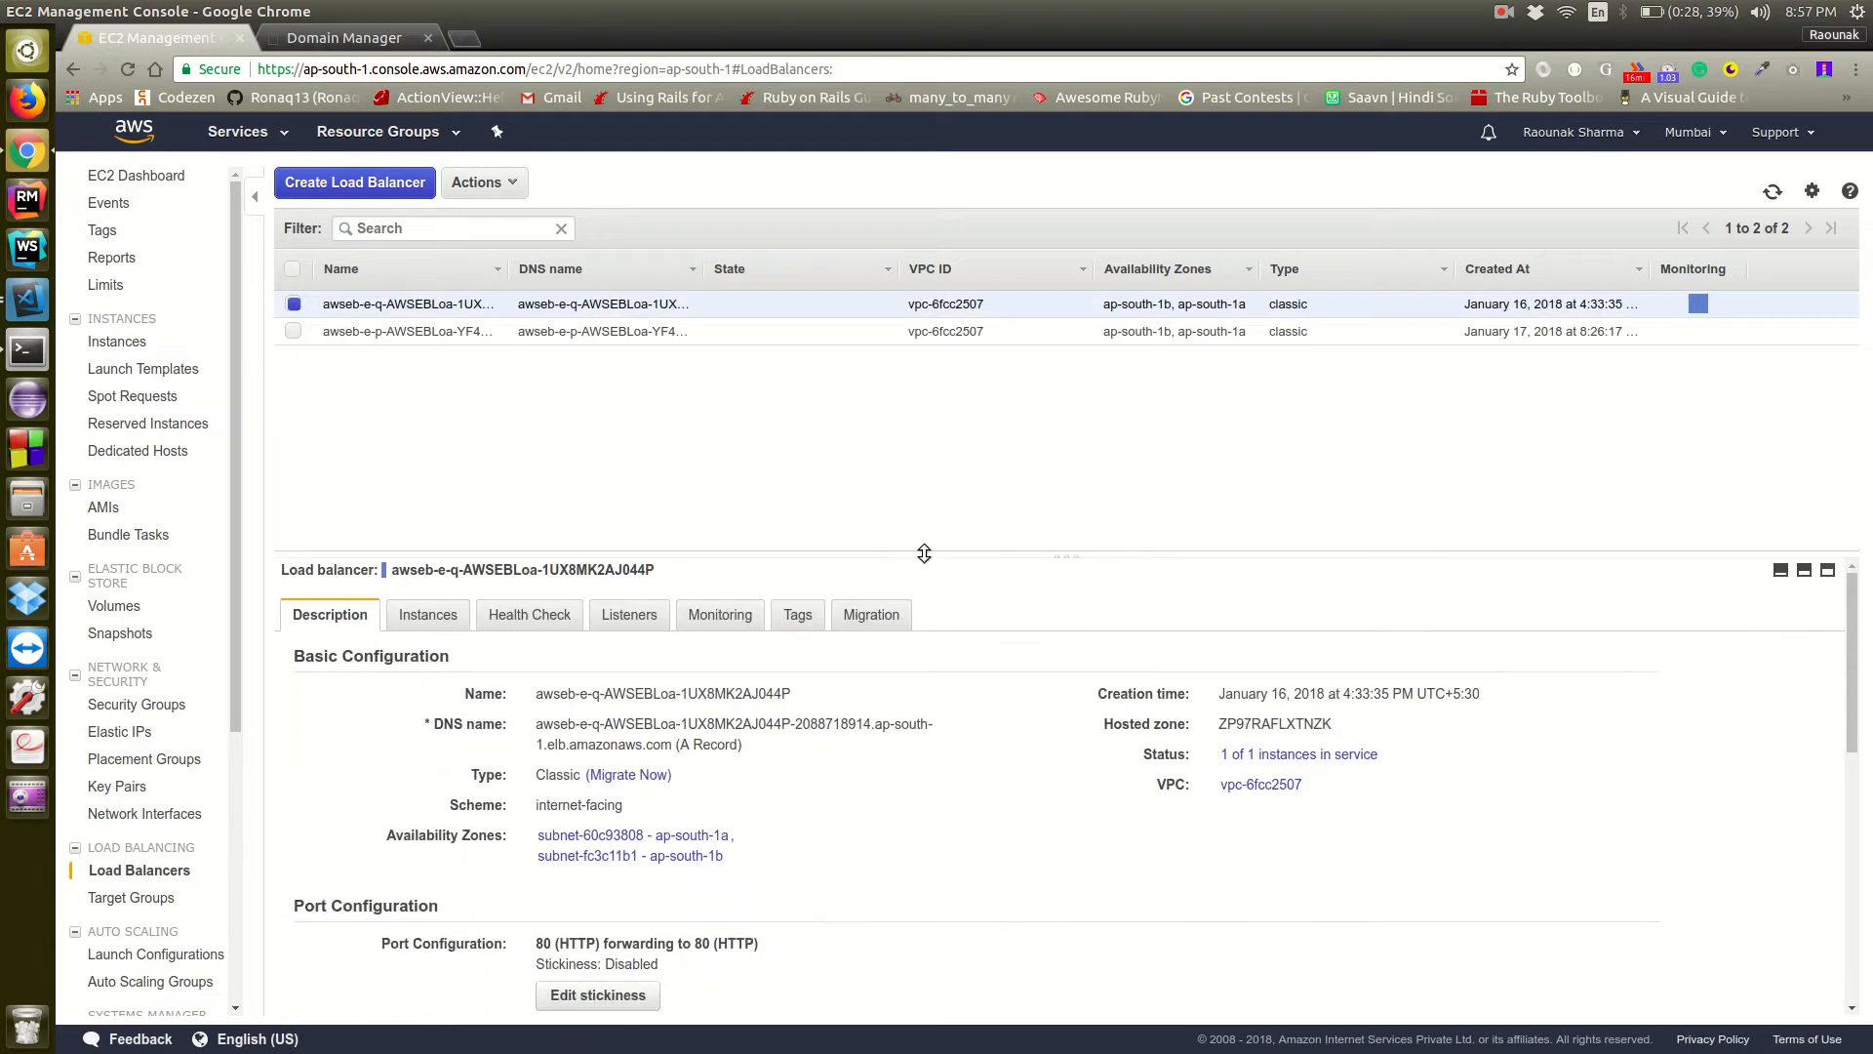
left_click(444, 616)
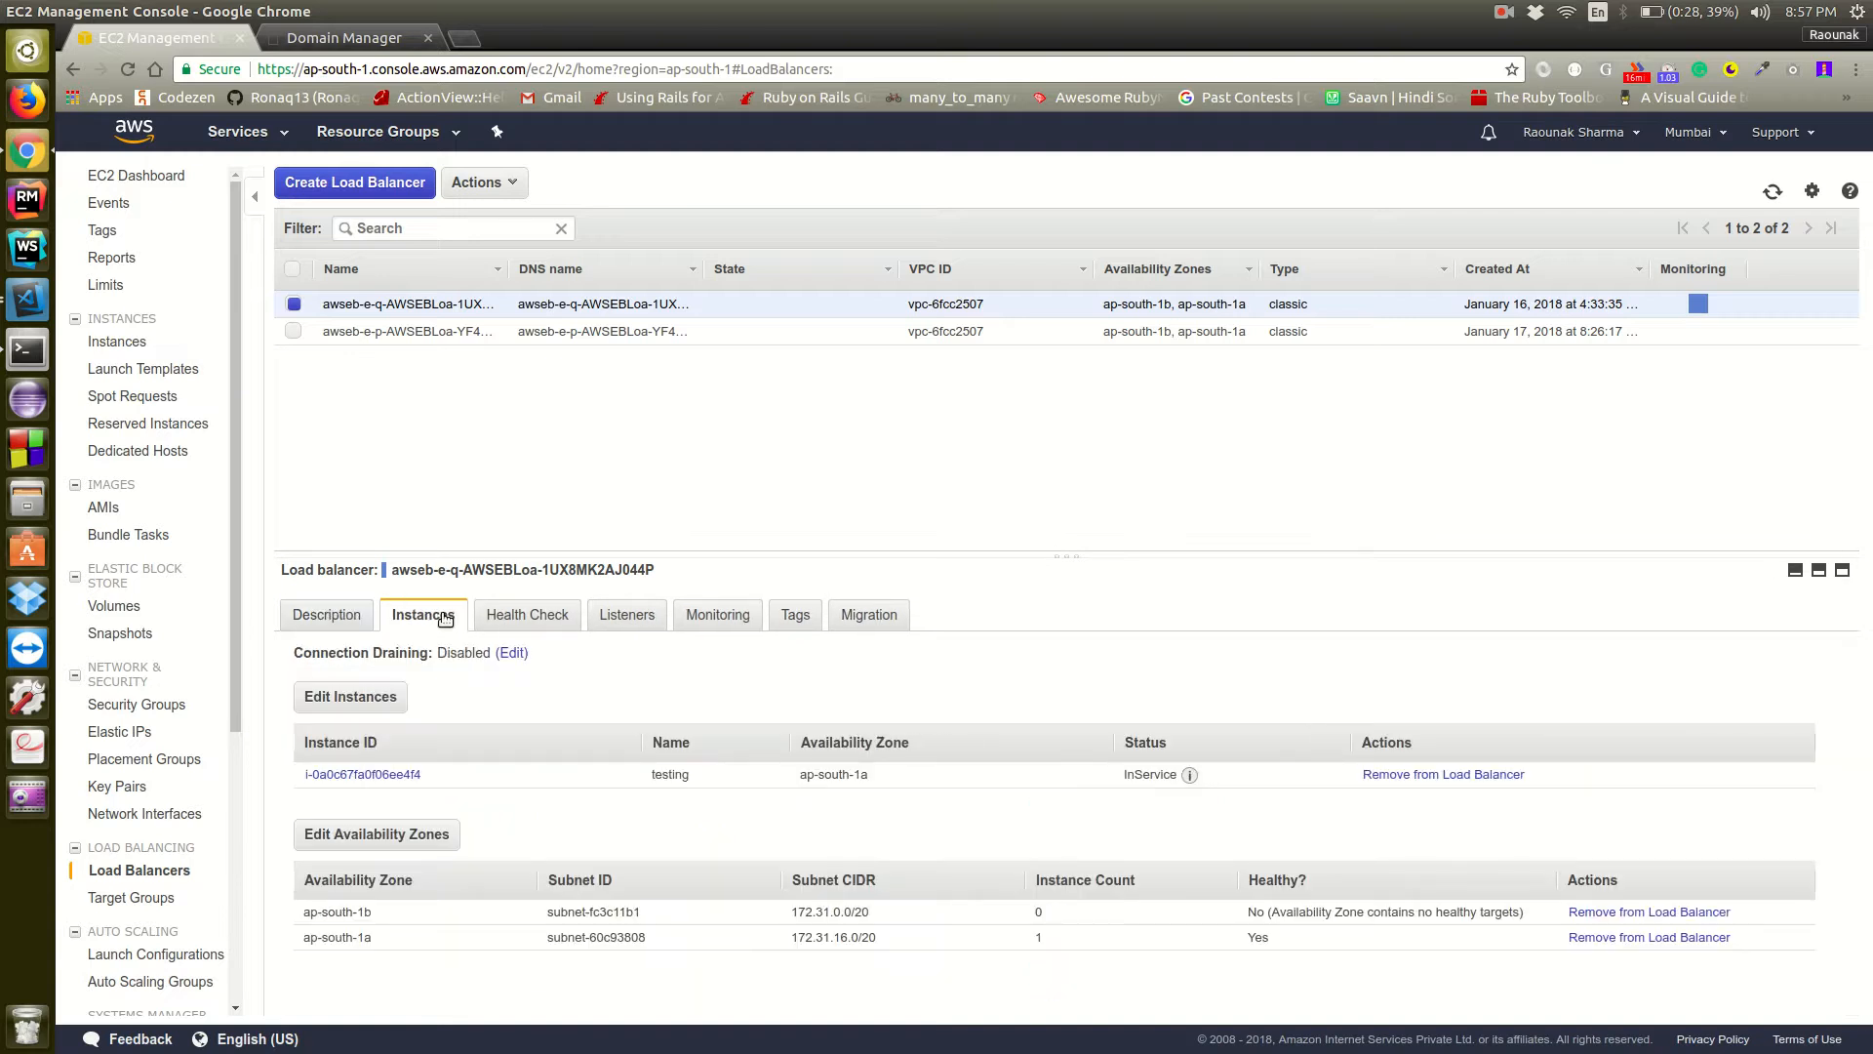
left_click(294, 332)
left_click(294, 332)
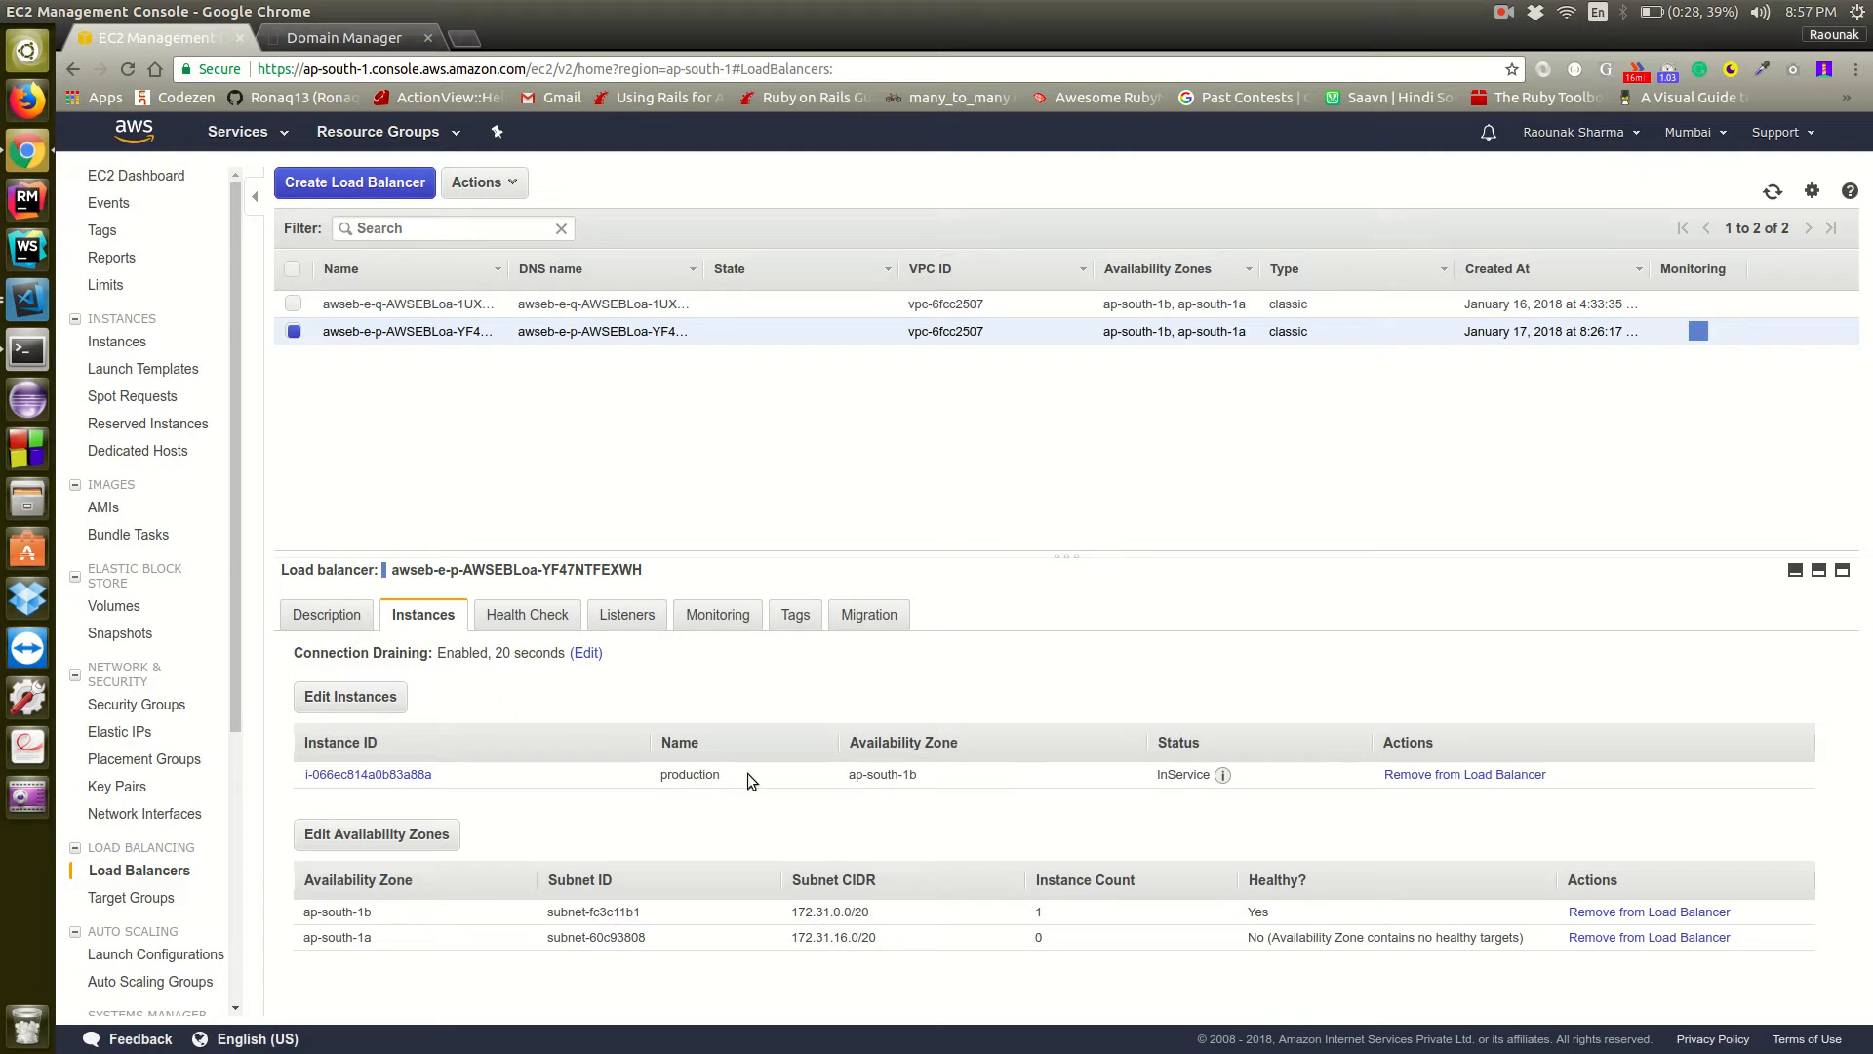
left_click_drag(895, 553, 887, 502)
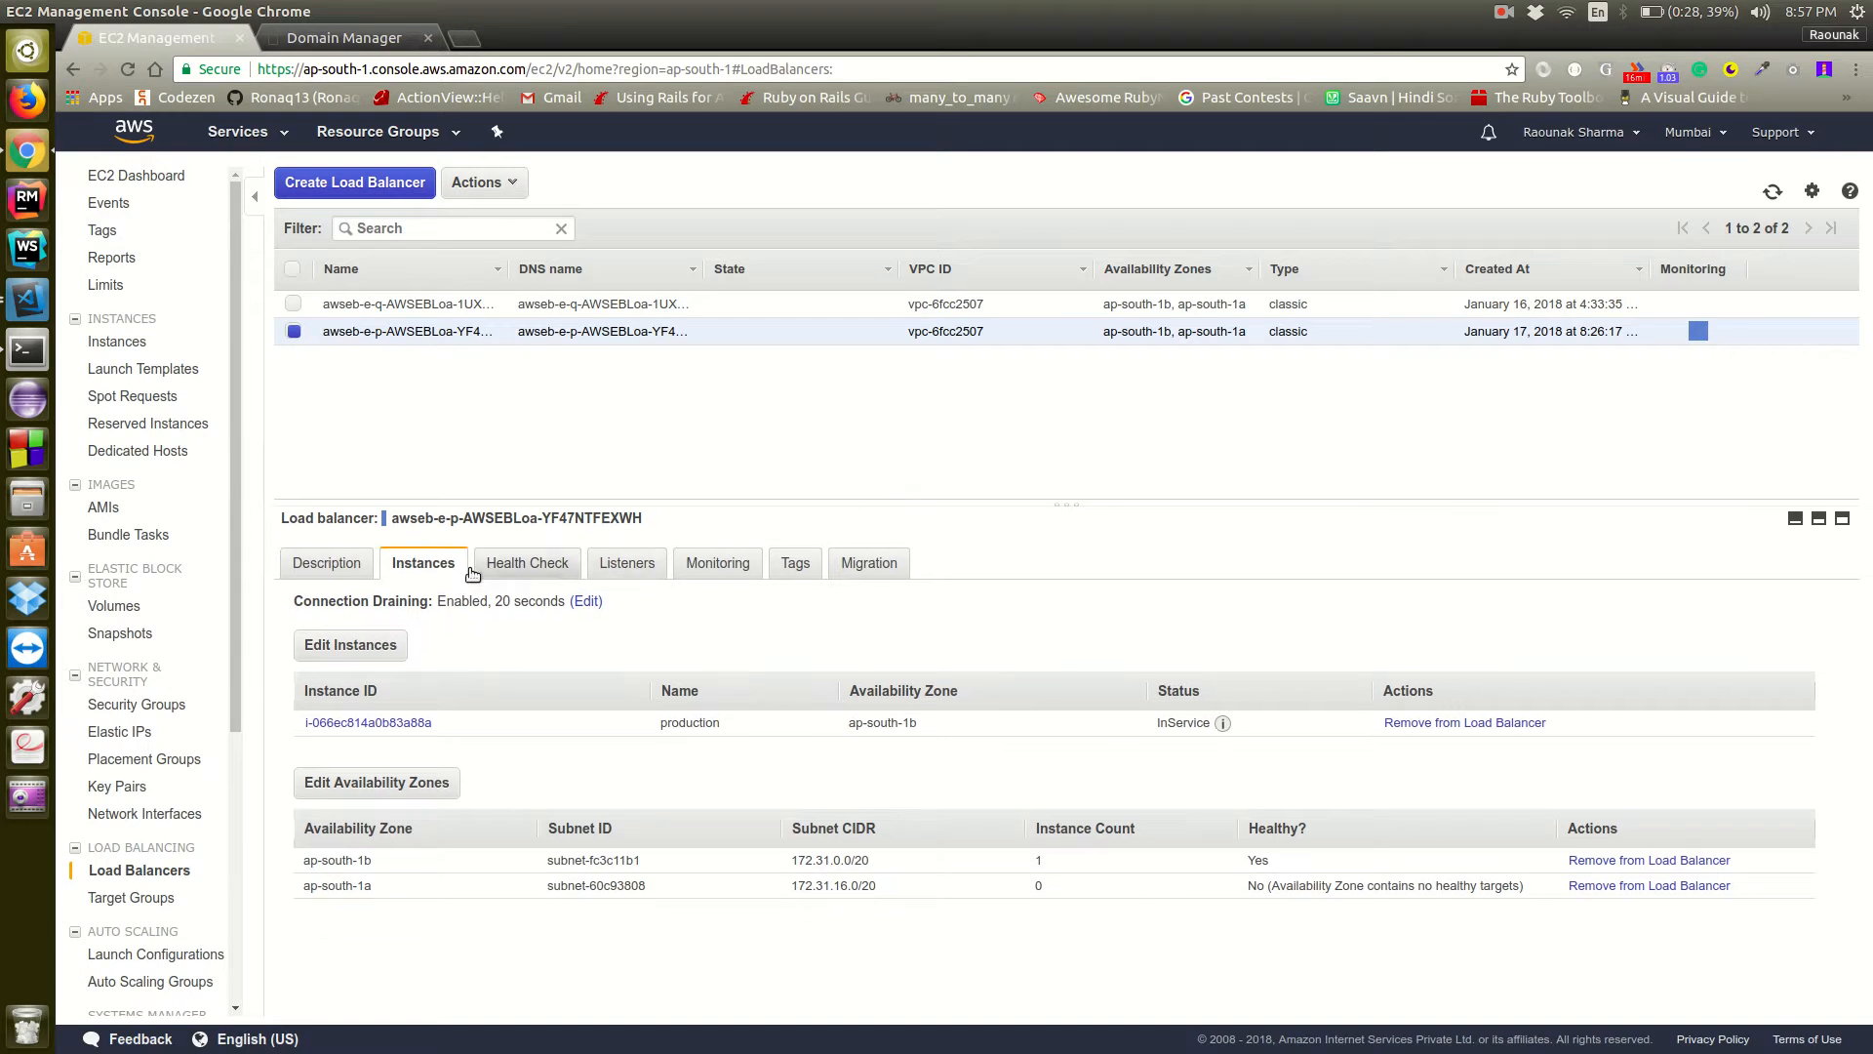
Examine the production load balancer's description, including its port configuration, security and attributes
left_click(332, 564)
scroll(792, 777, "down", 5)
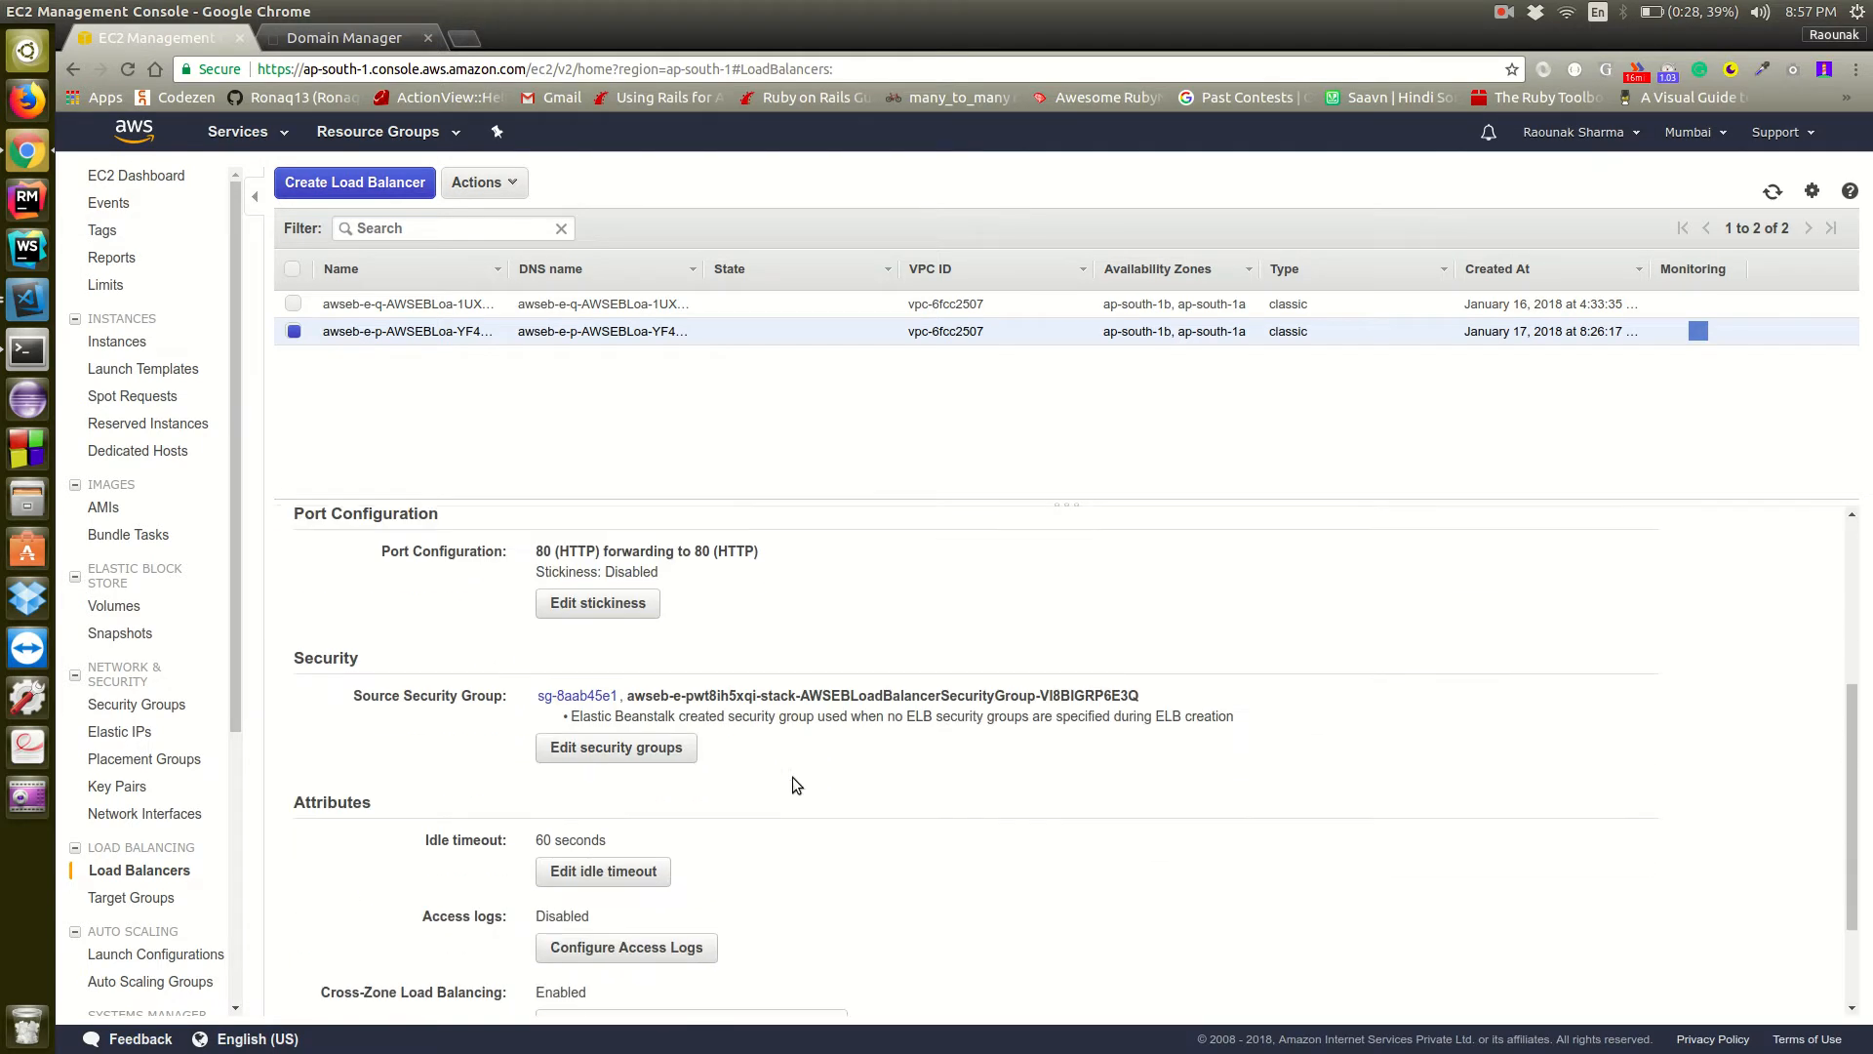
scroll(792, 776, "up", 4)
scroll(792, 776, "down", 5)
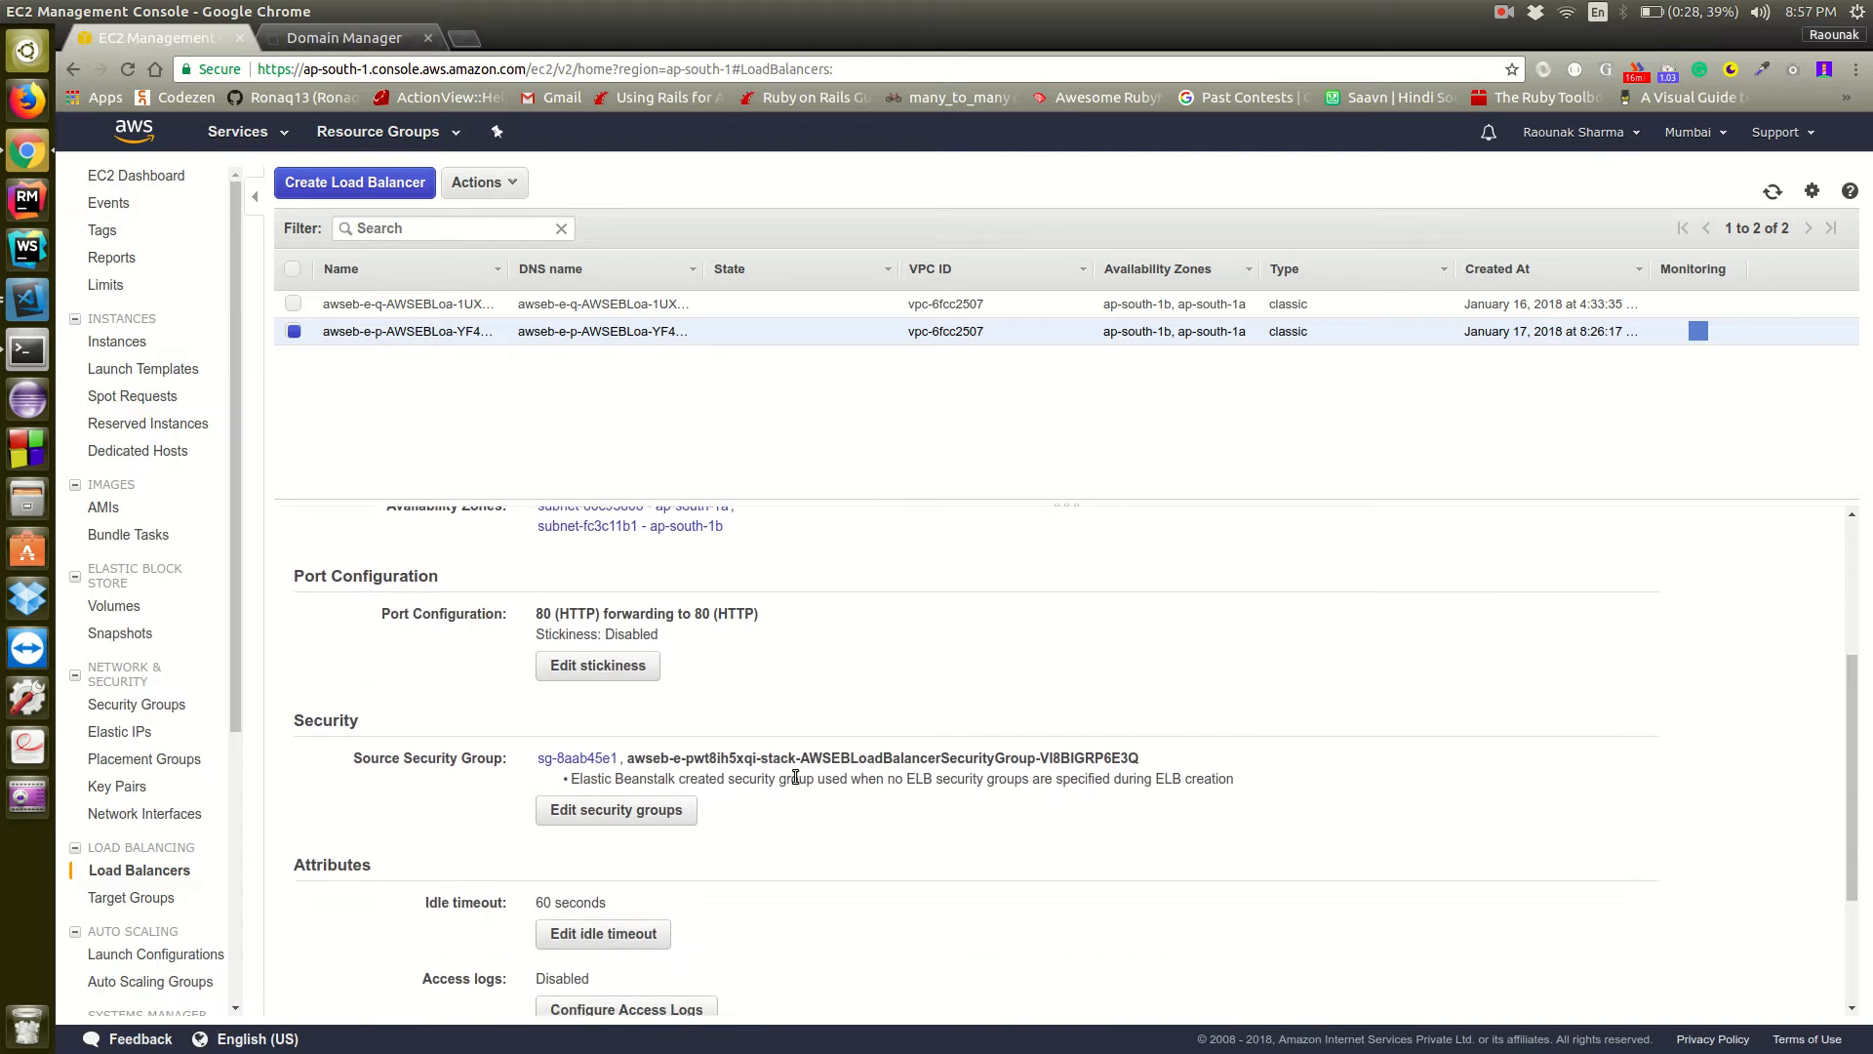
scroll(825, 761, "up", 4)
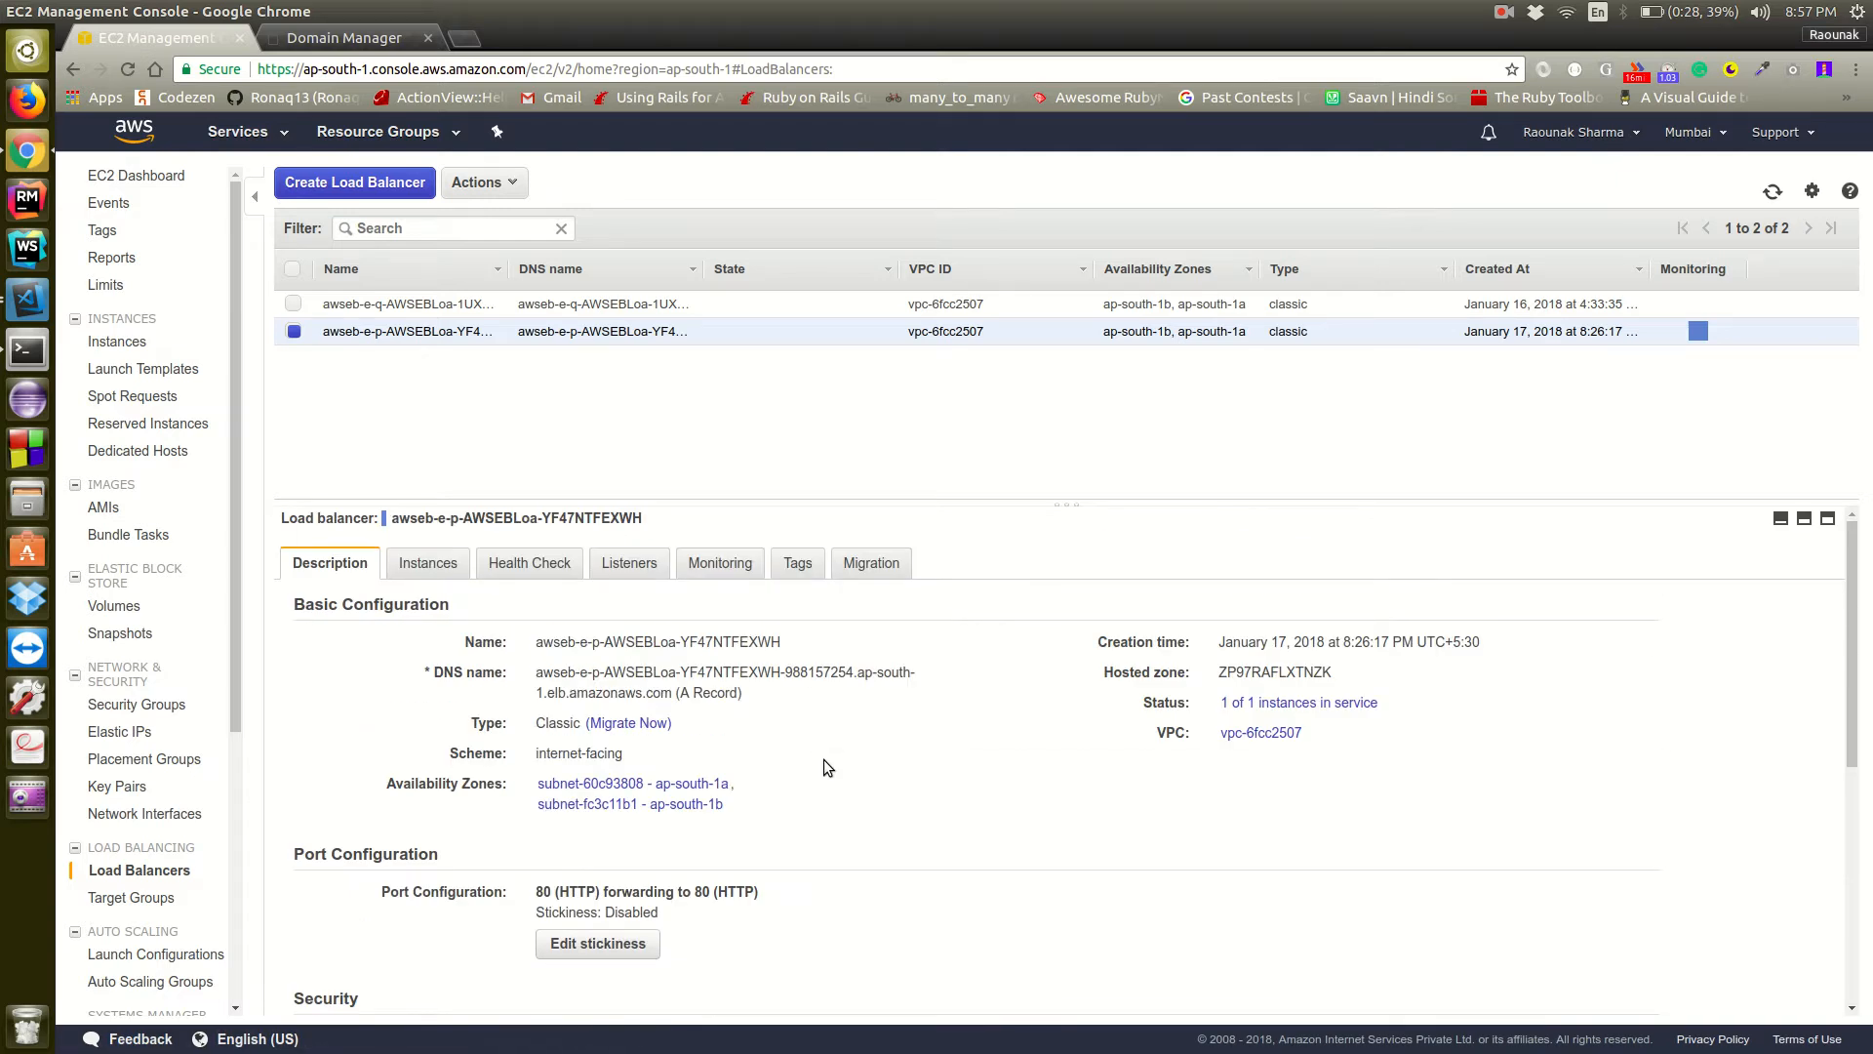
Add an HTTPS (Secure HTTP) listener on port 443, forwarding to HTTP instance port 80, to the production load balancer
left_click(630, 564)
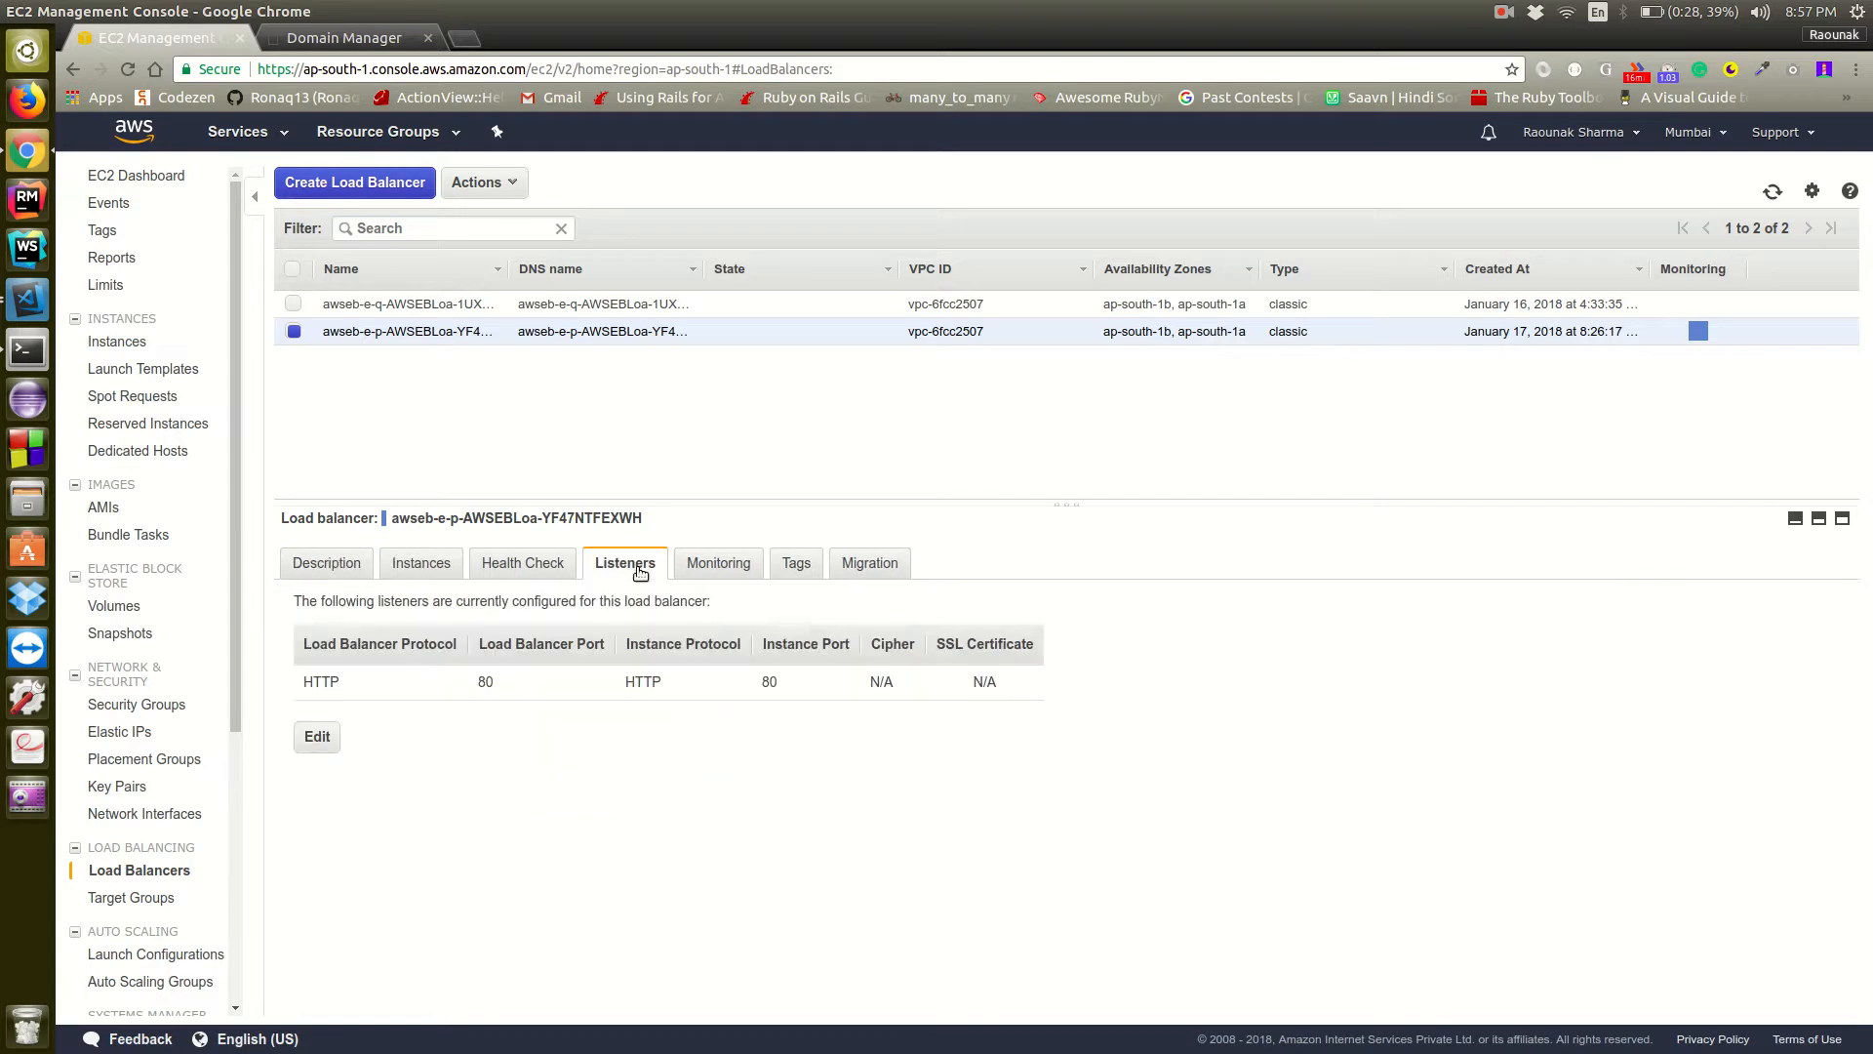
left_click(316, 738)
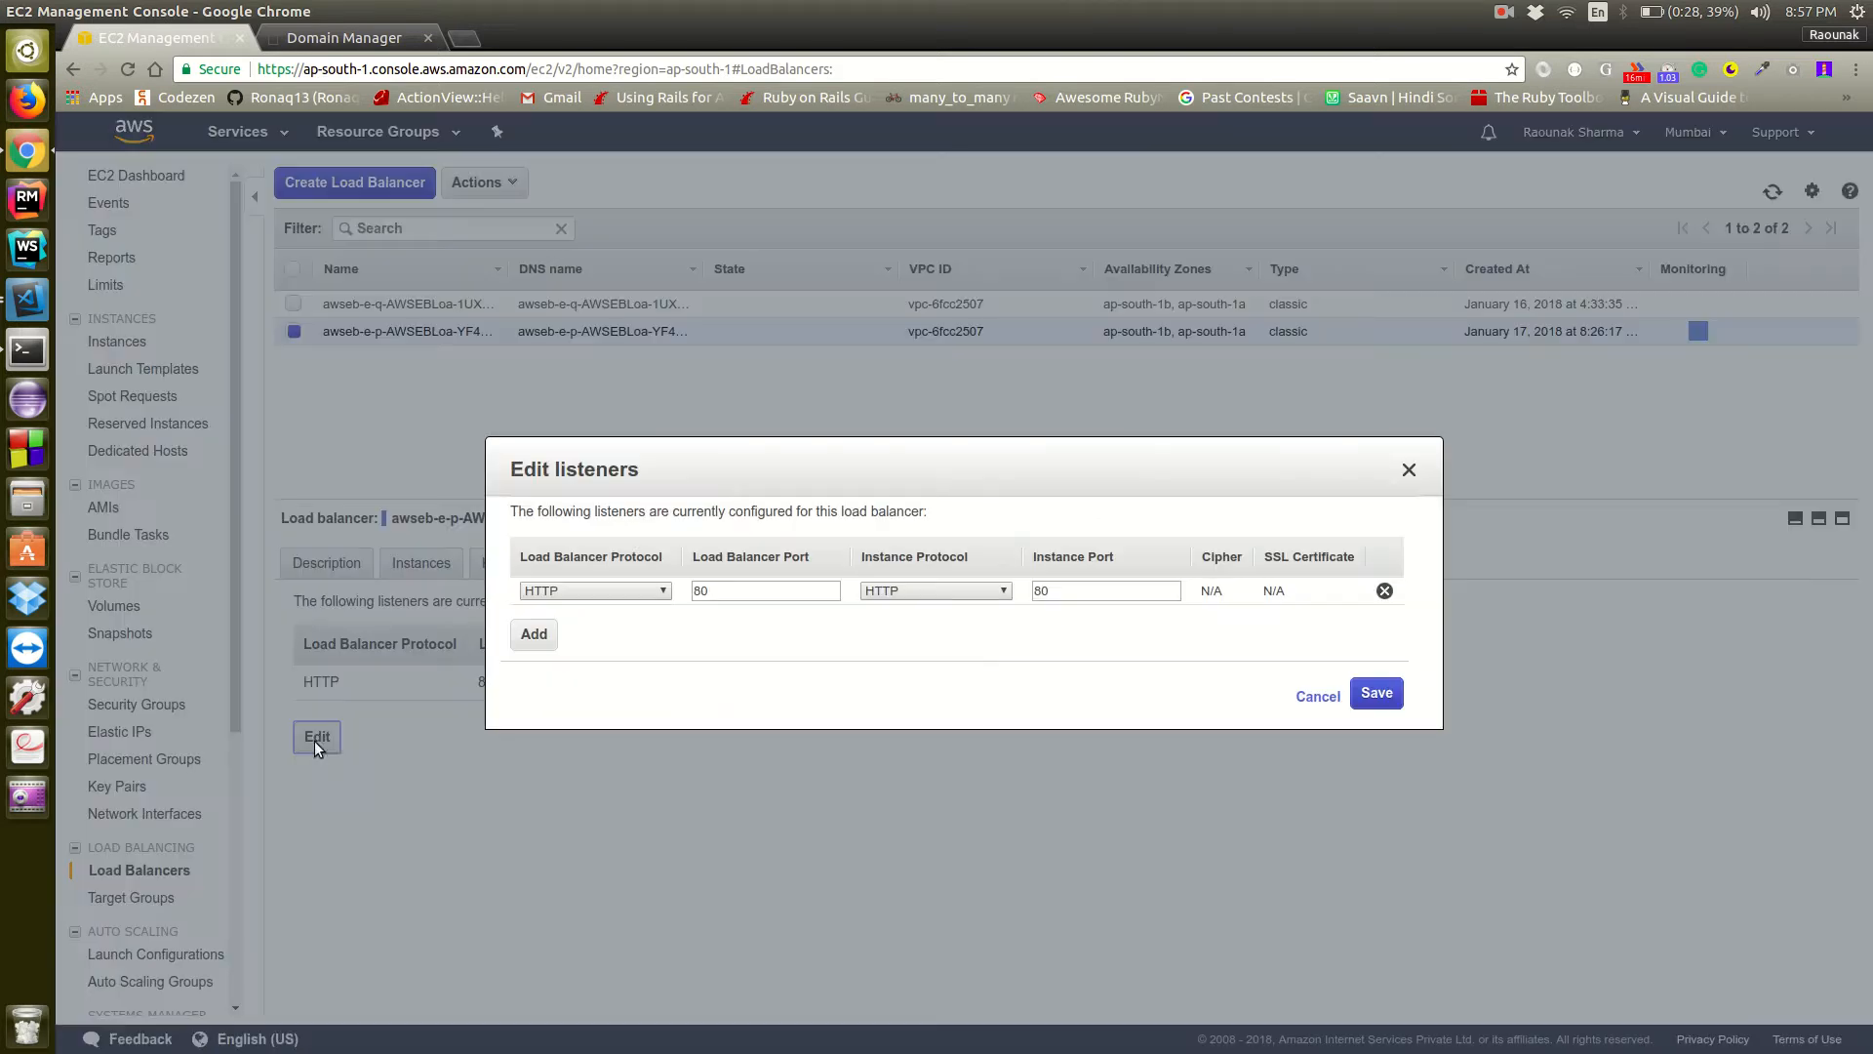
left_click(541, 634)
left_click(576, 619)
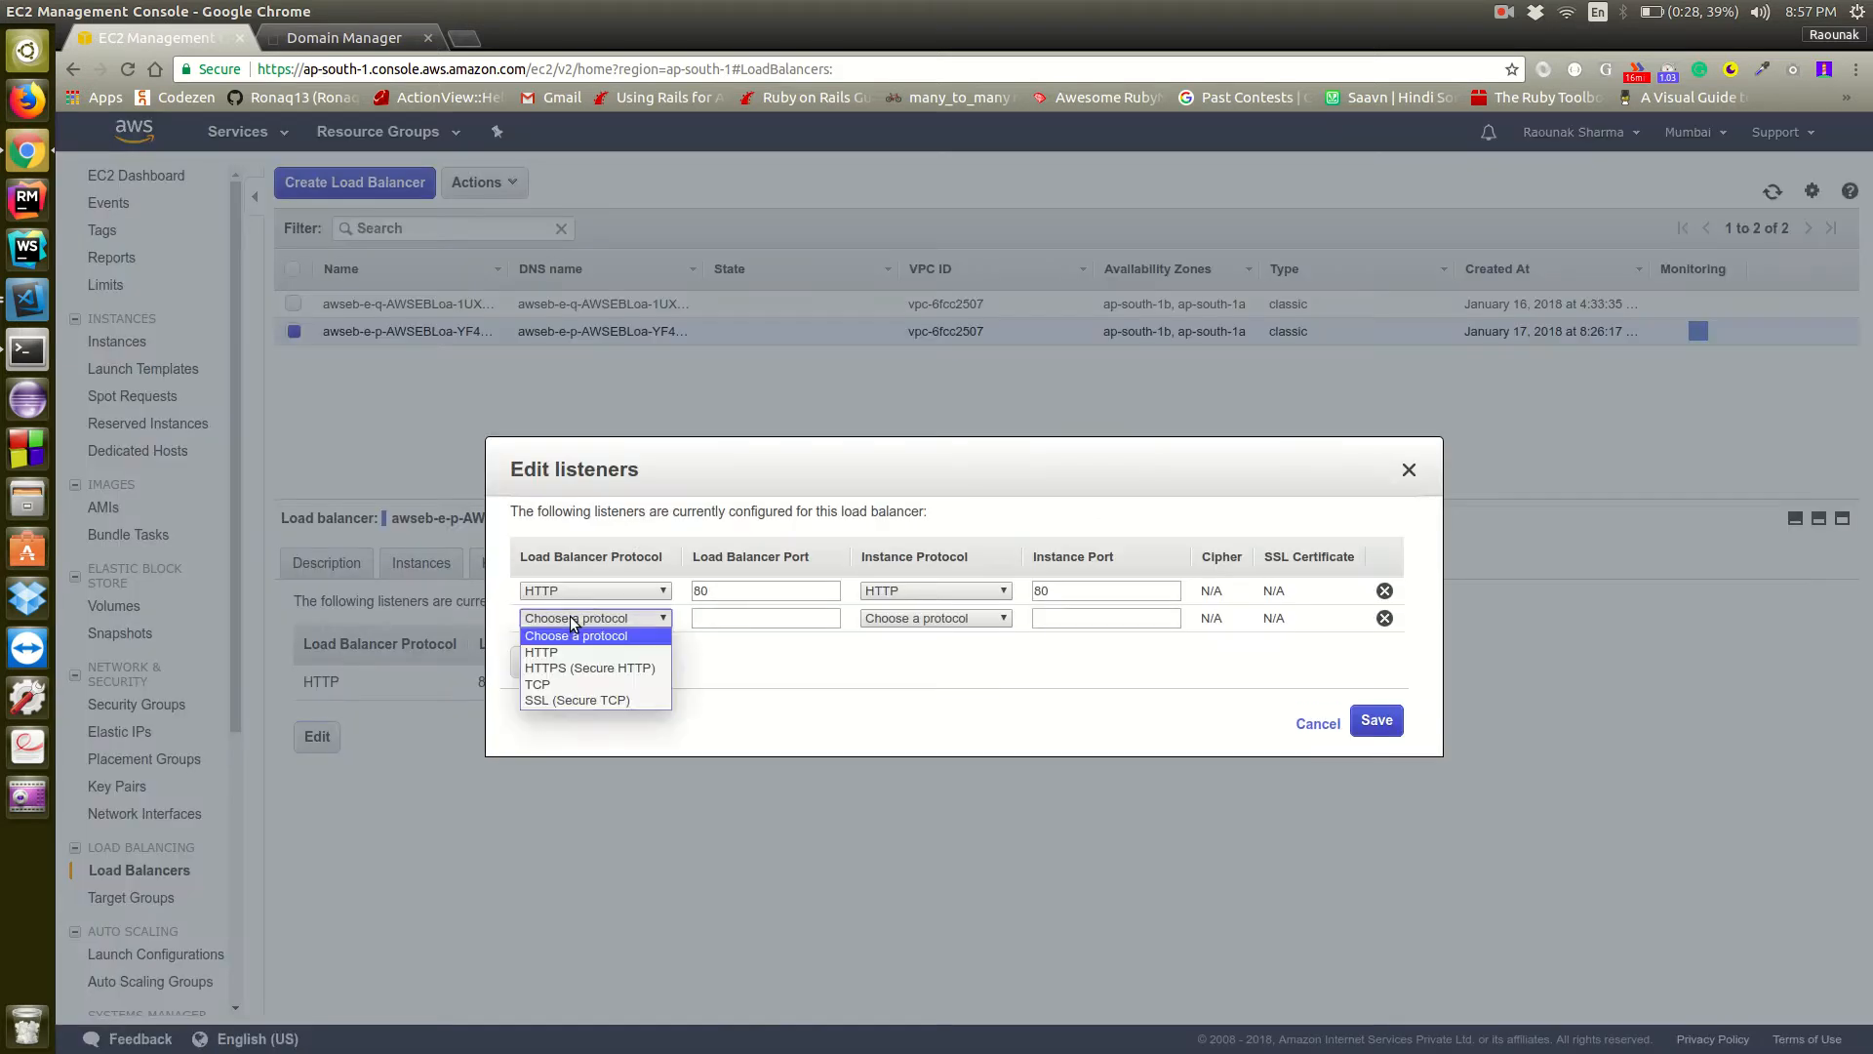
left_click(578, 669)
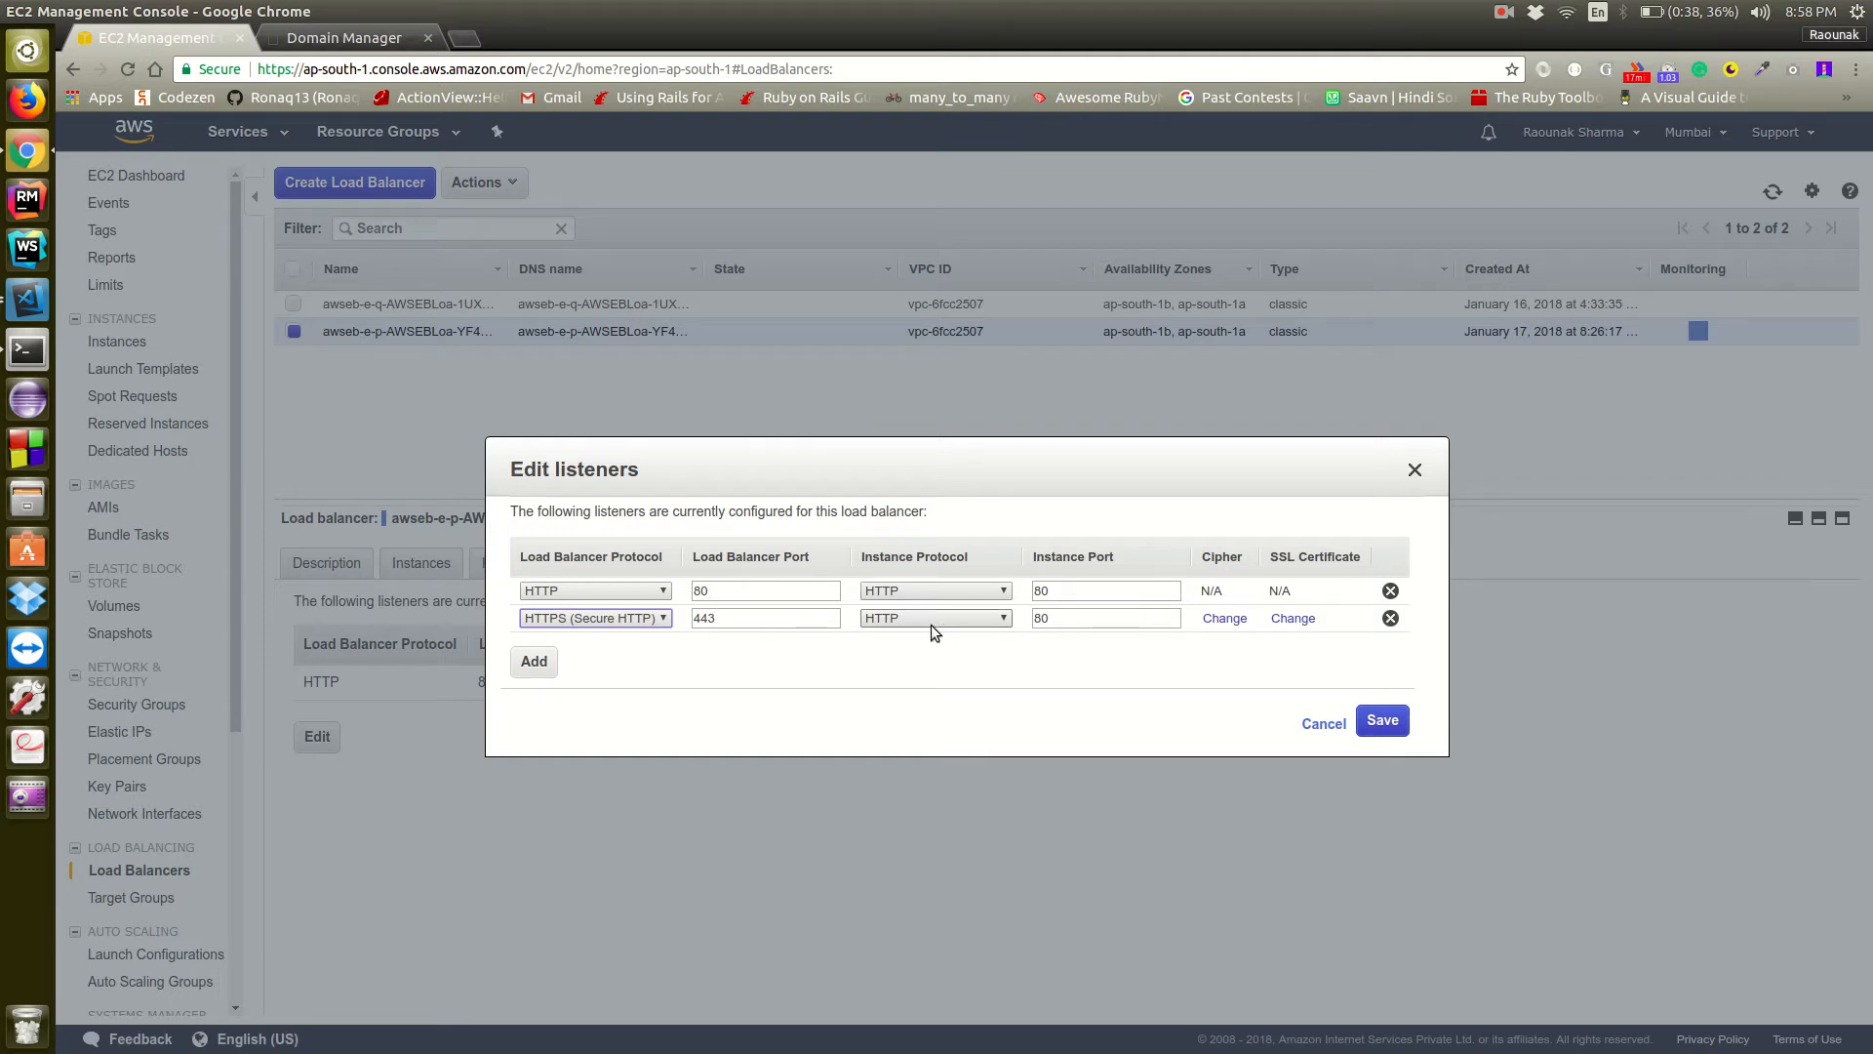
Assign the api.yogoo.in certificate from ACM to the new HTTPS listener
left_click(1285, 620)
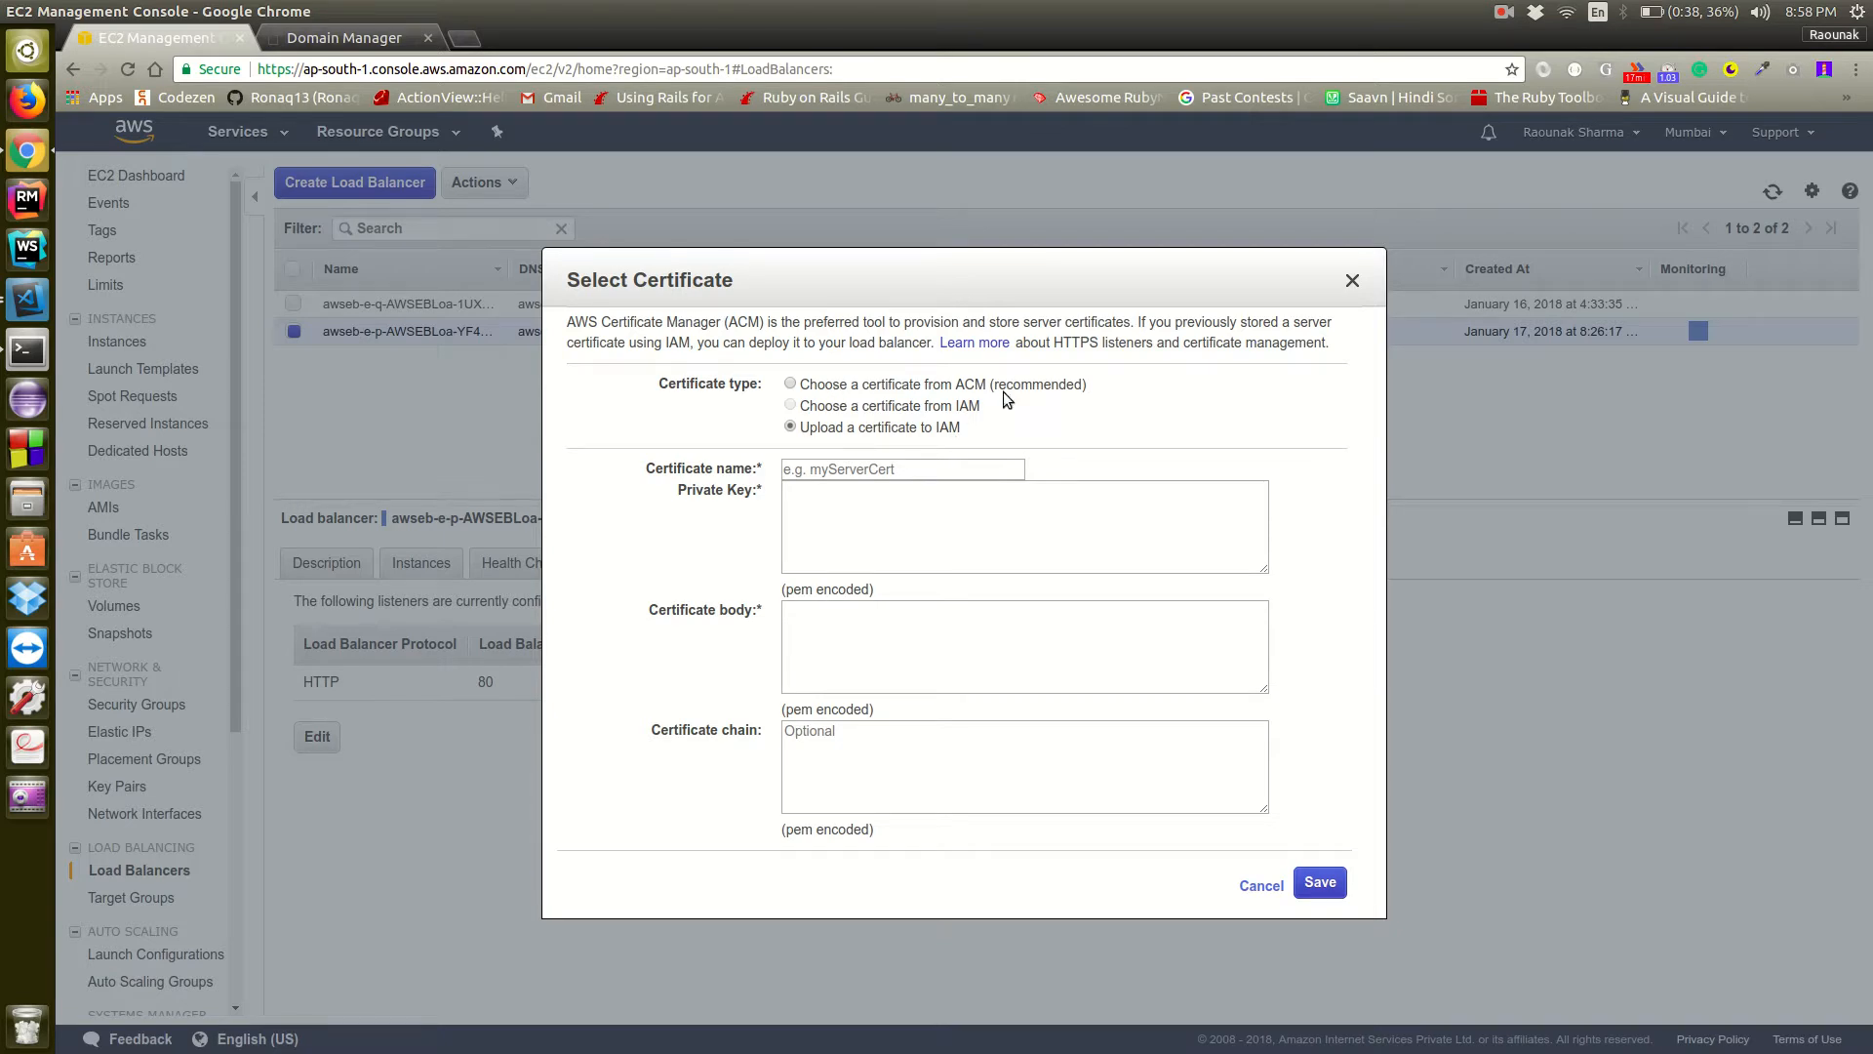
left_click(790, 384)
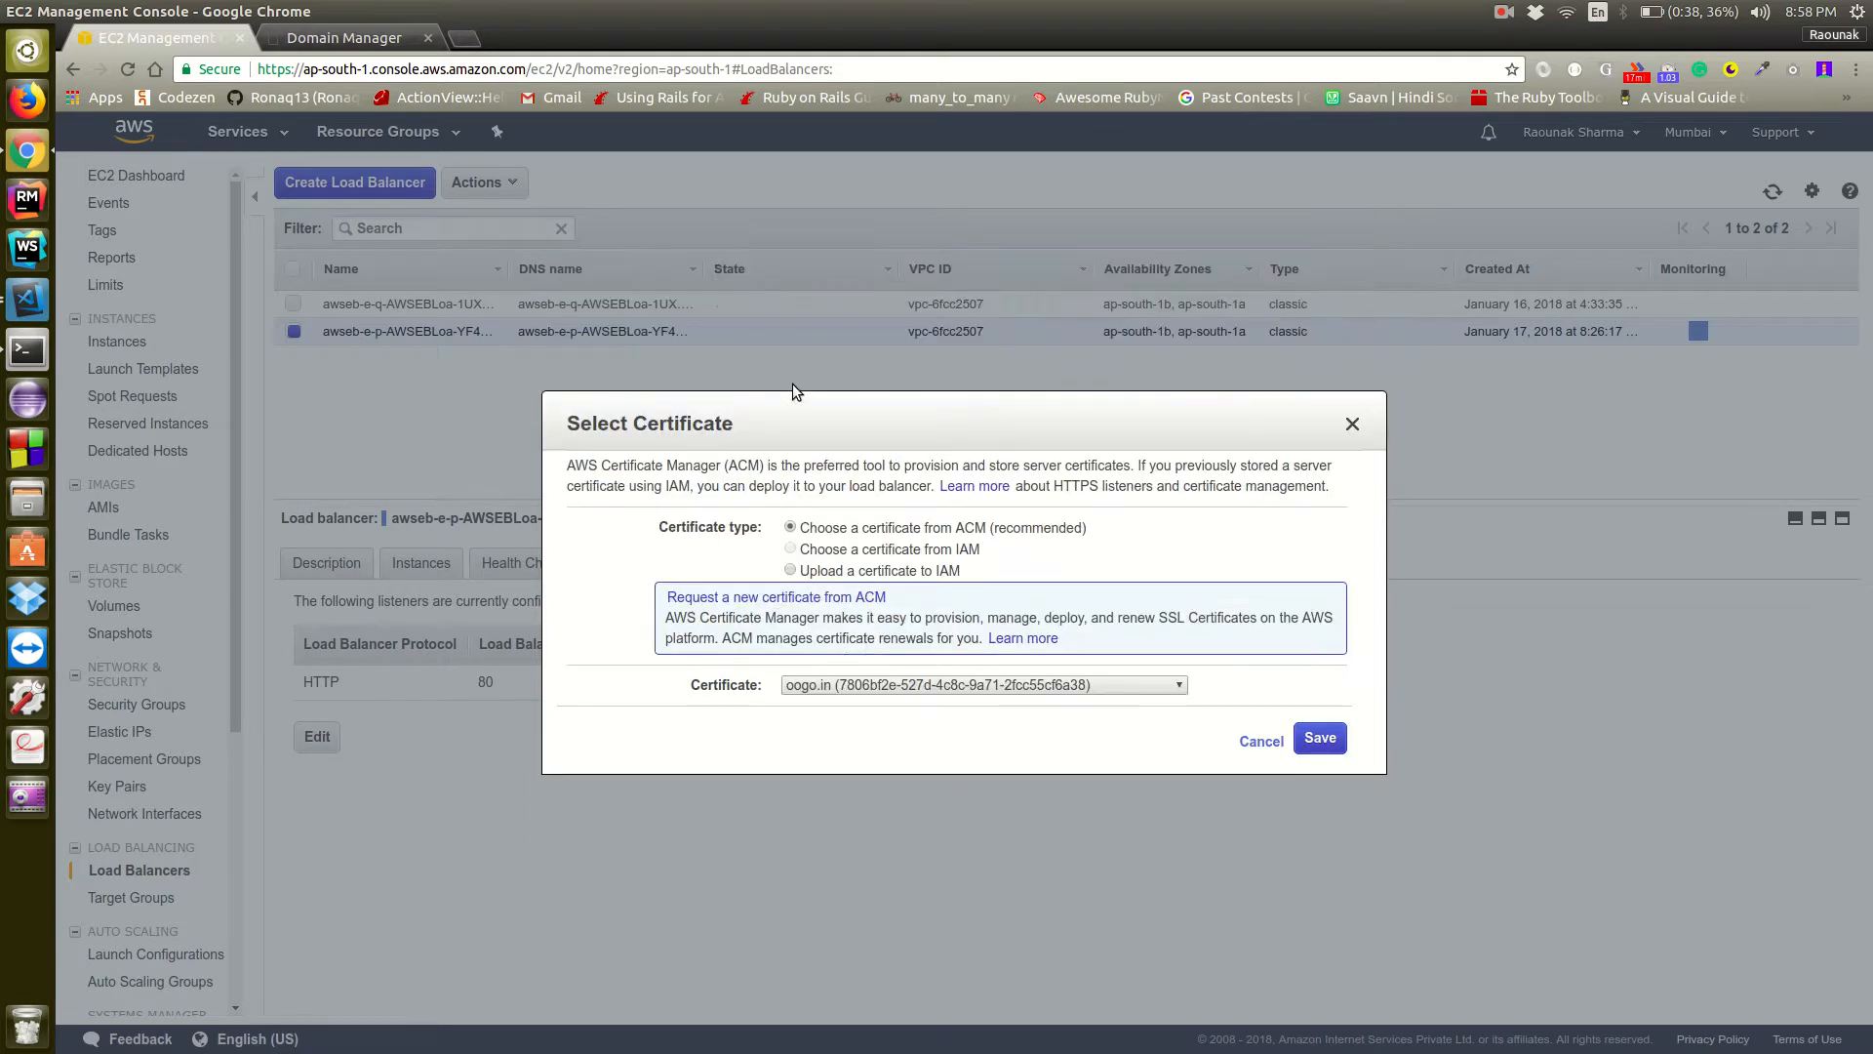
left_click(952, 686)
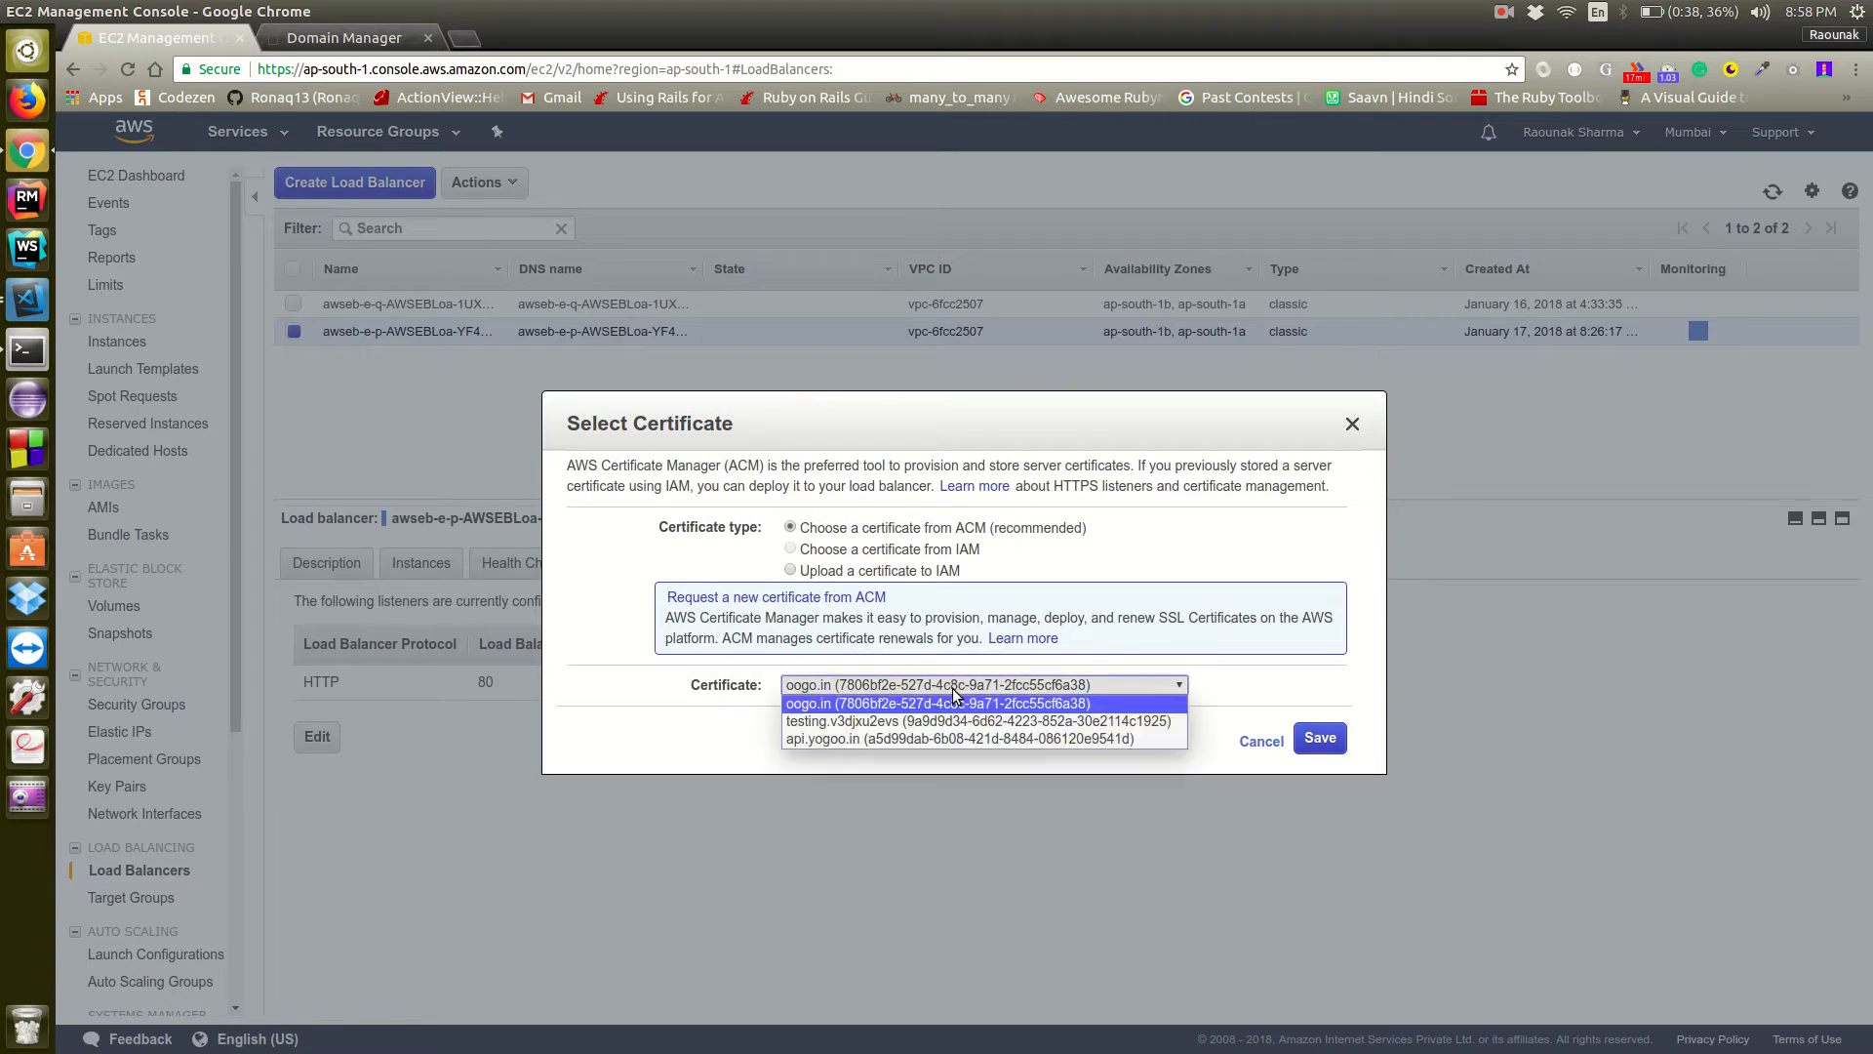
left_click(954, 740)
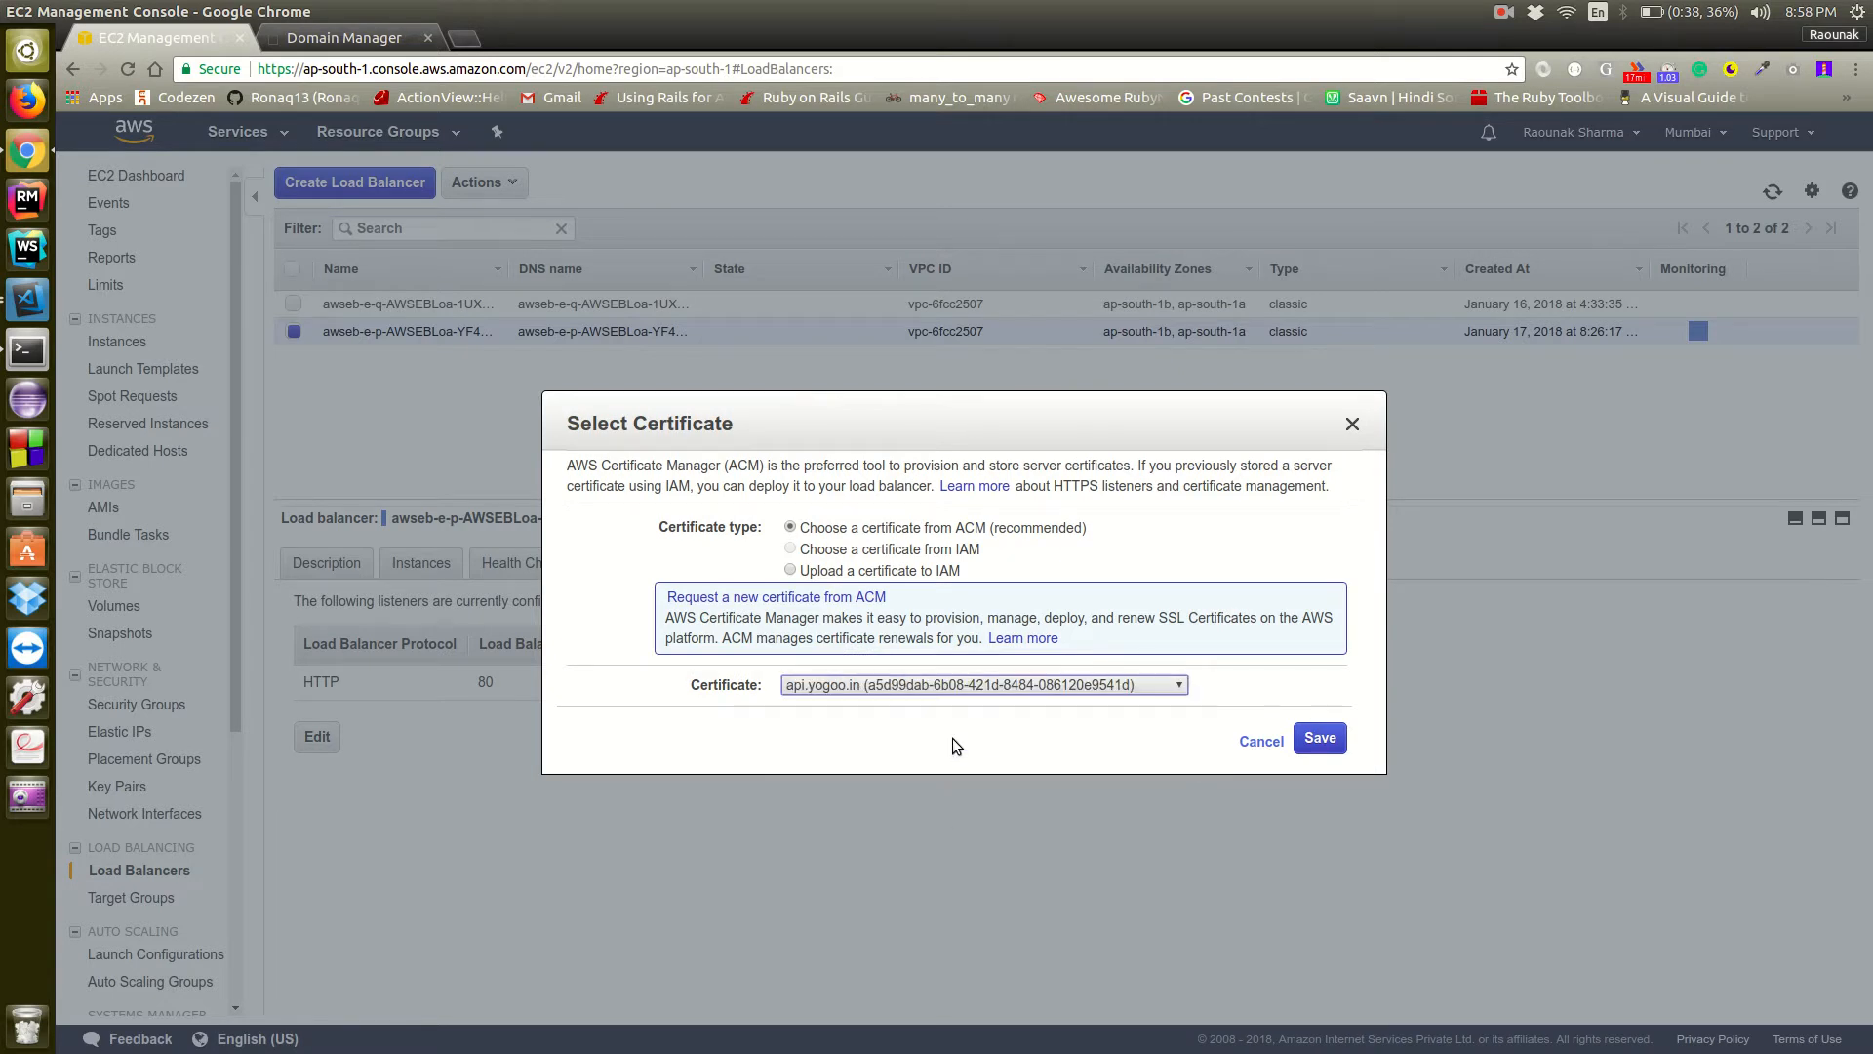
left_click(1321, 738)
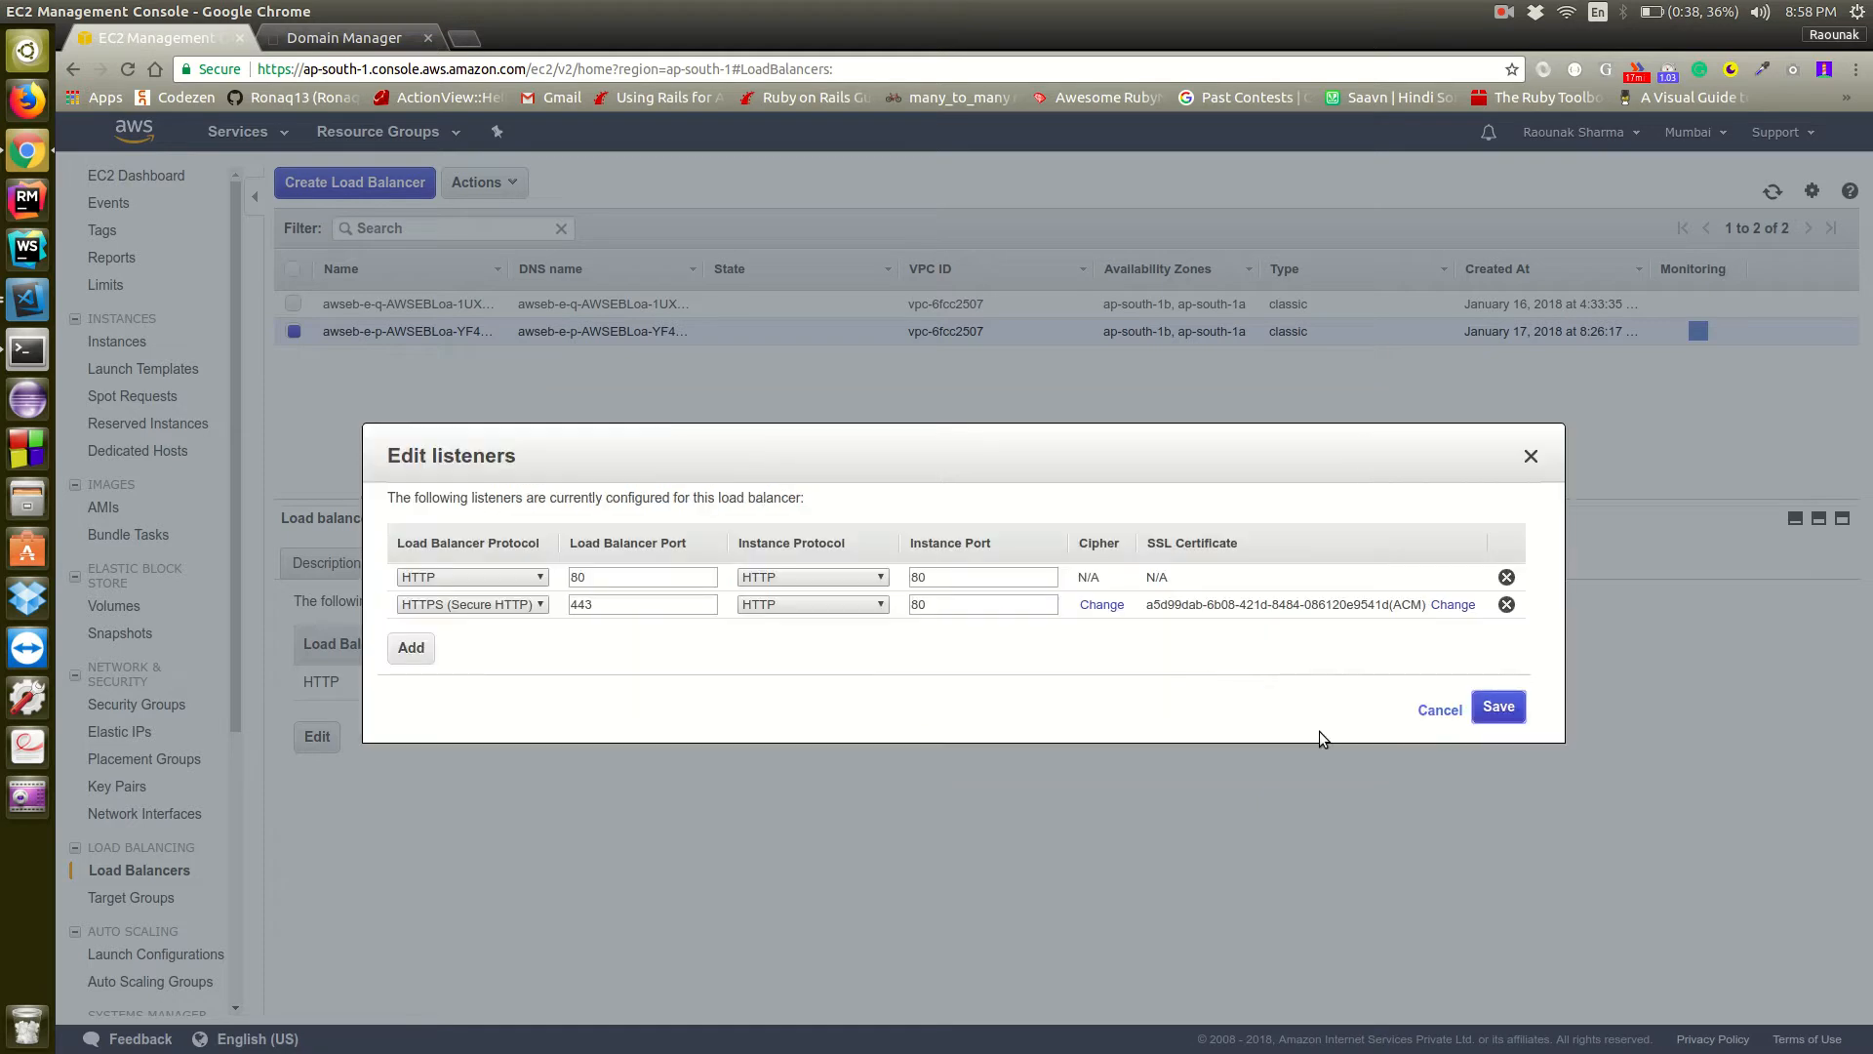
Keep the predefined cipher policy ELBSecurityPolicy-2016-08 for the HTTPS listener and save the load balancer's listener changes
left_click(1101, 603)
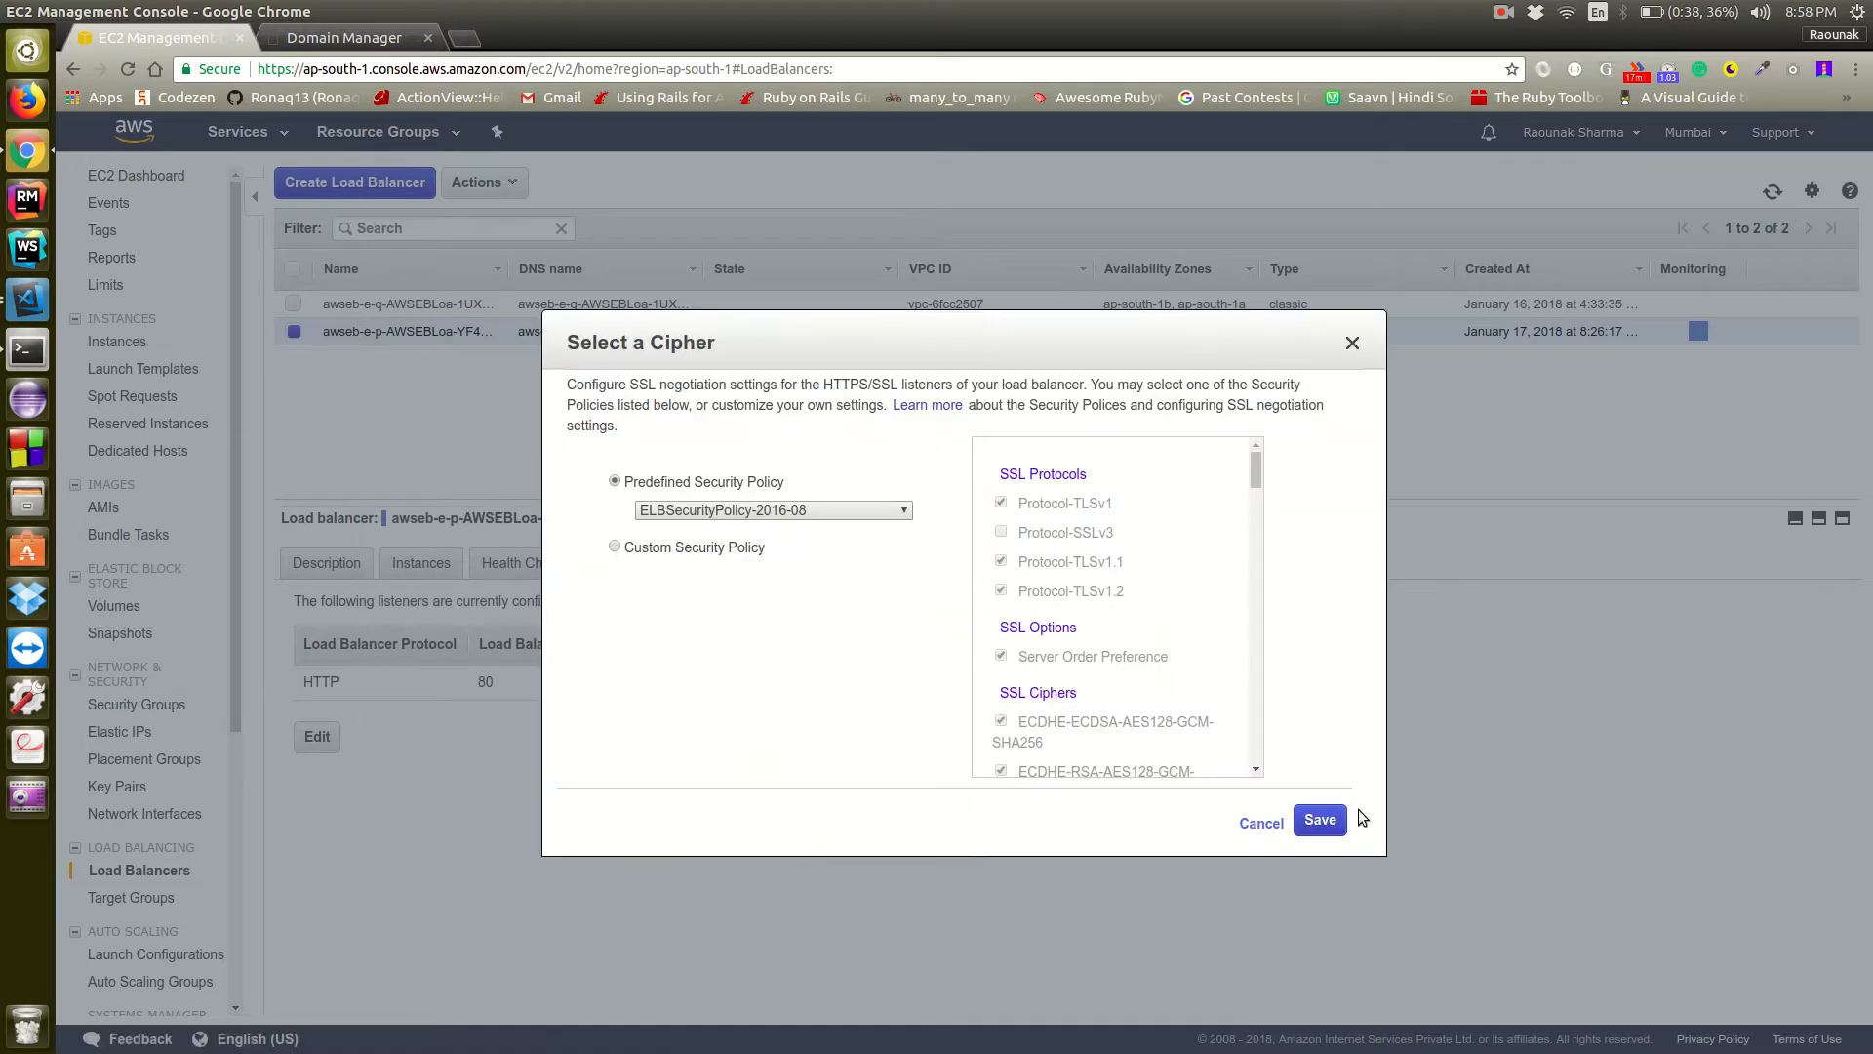
left_click(1317, 820)
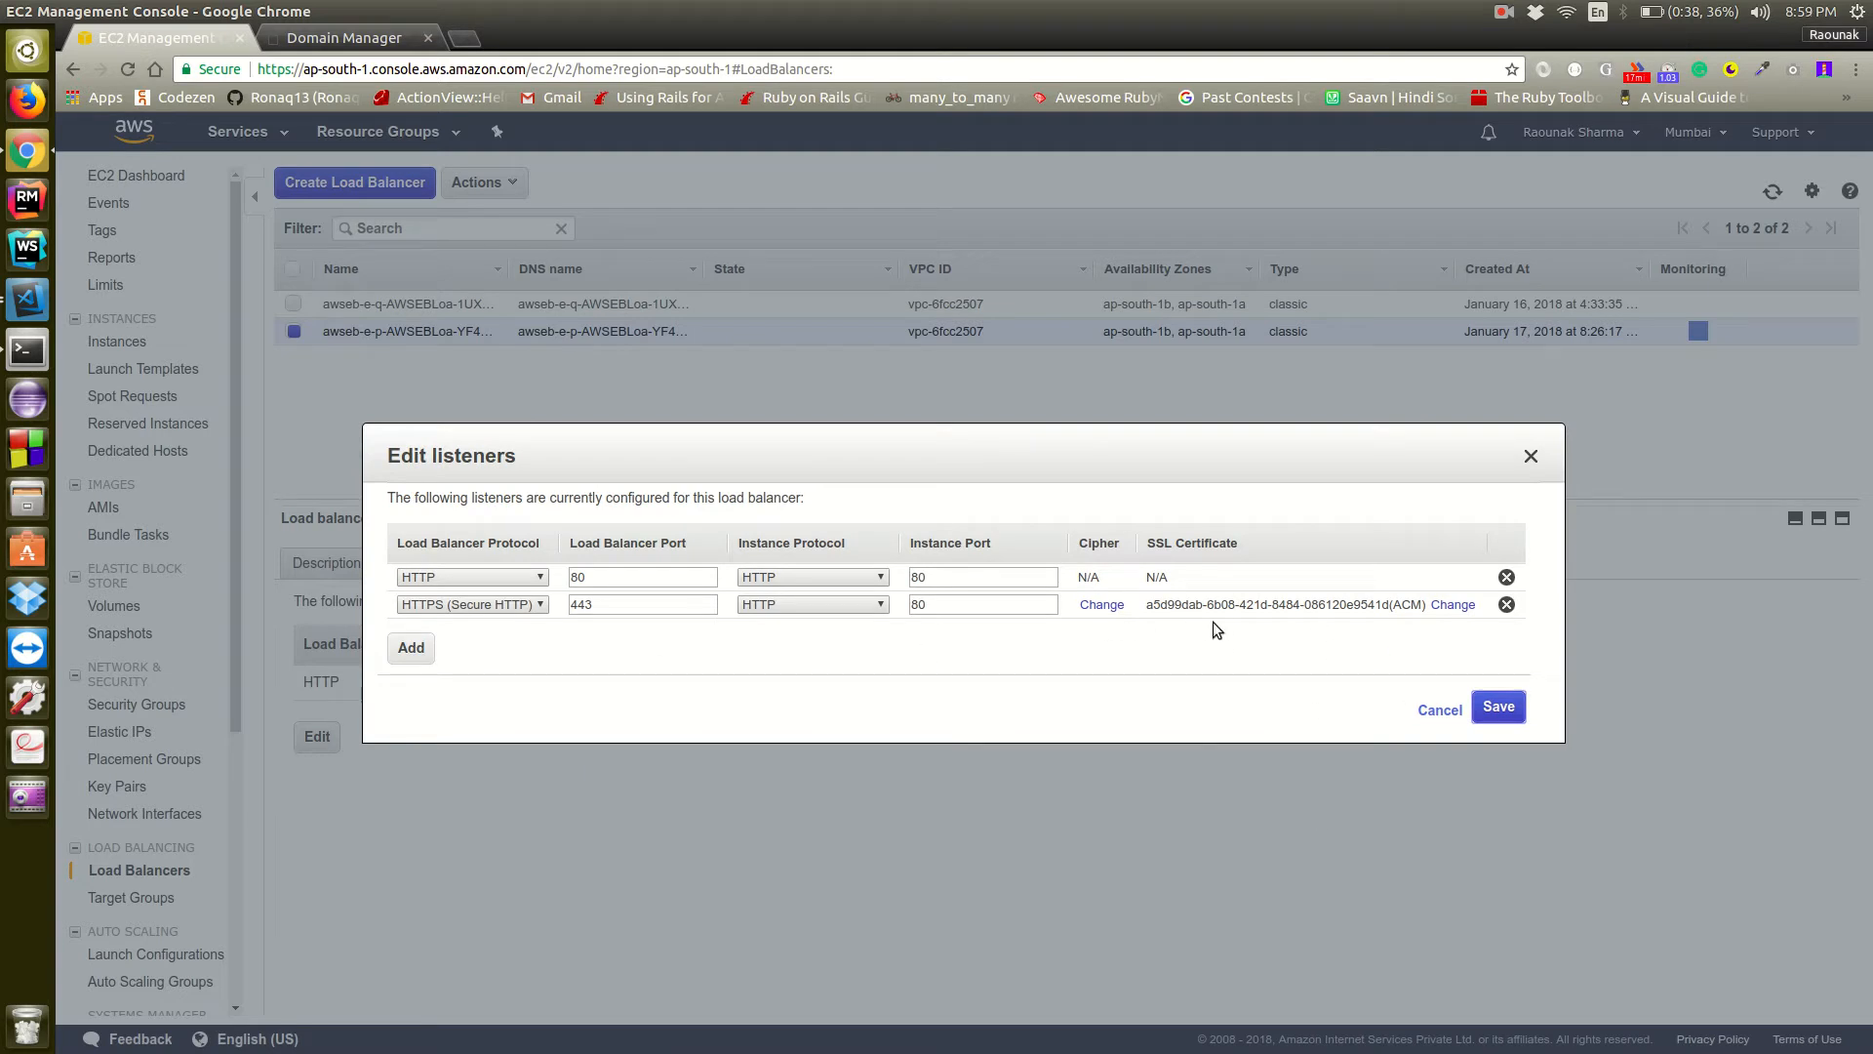
left_click(1503, 707)
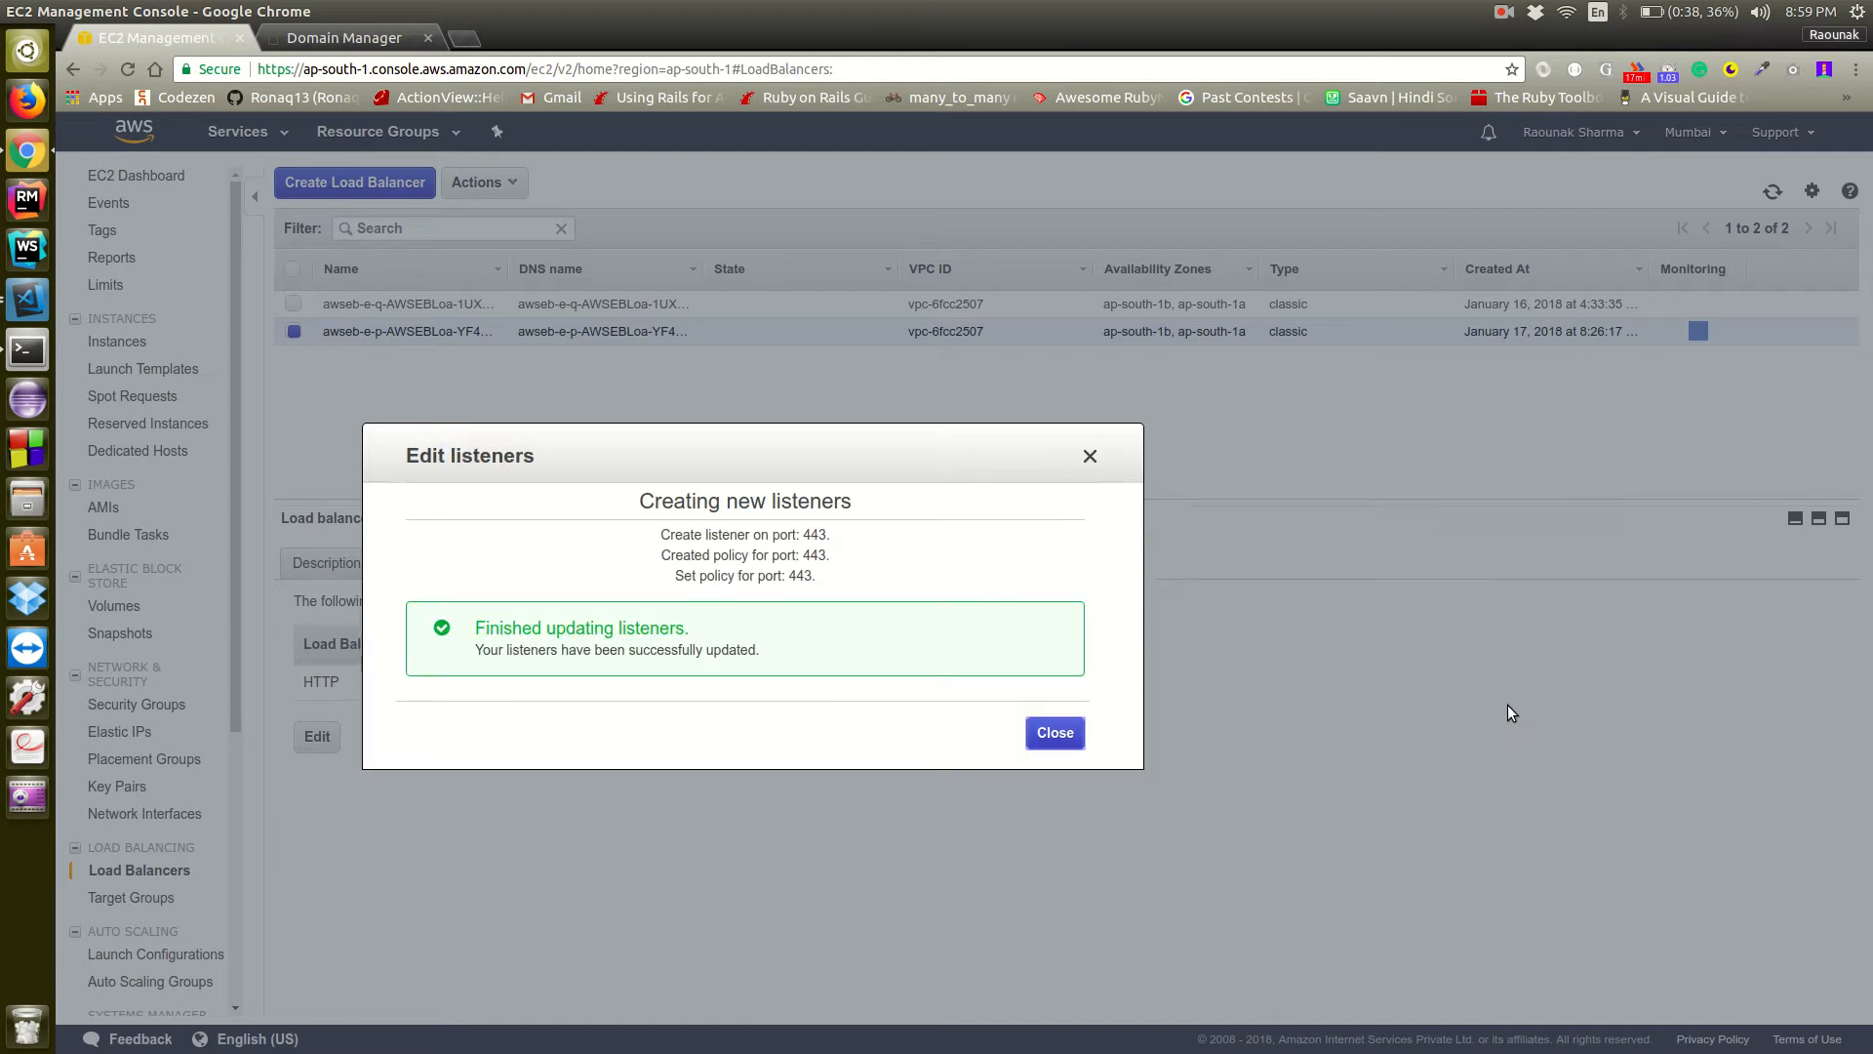
left_click(1093, 452)
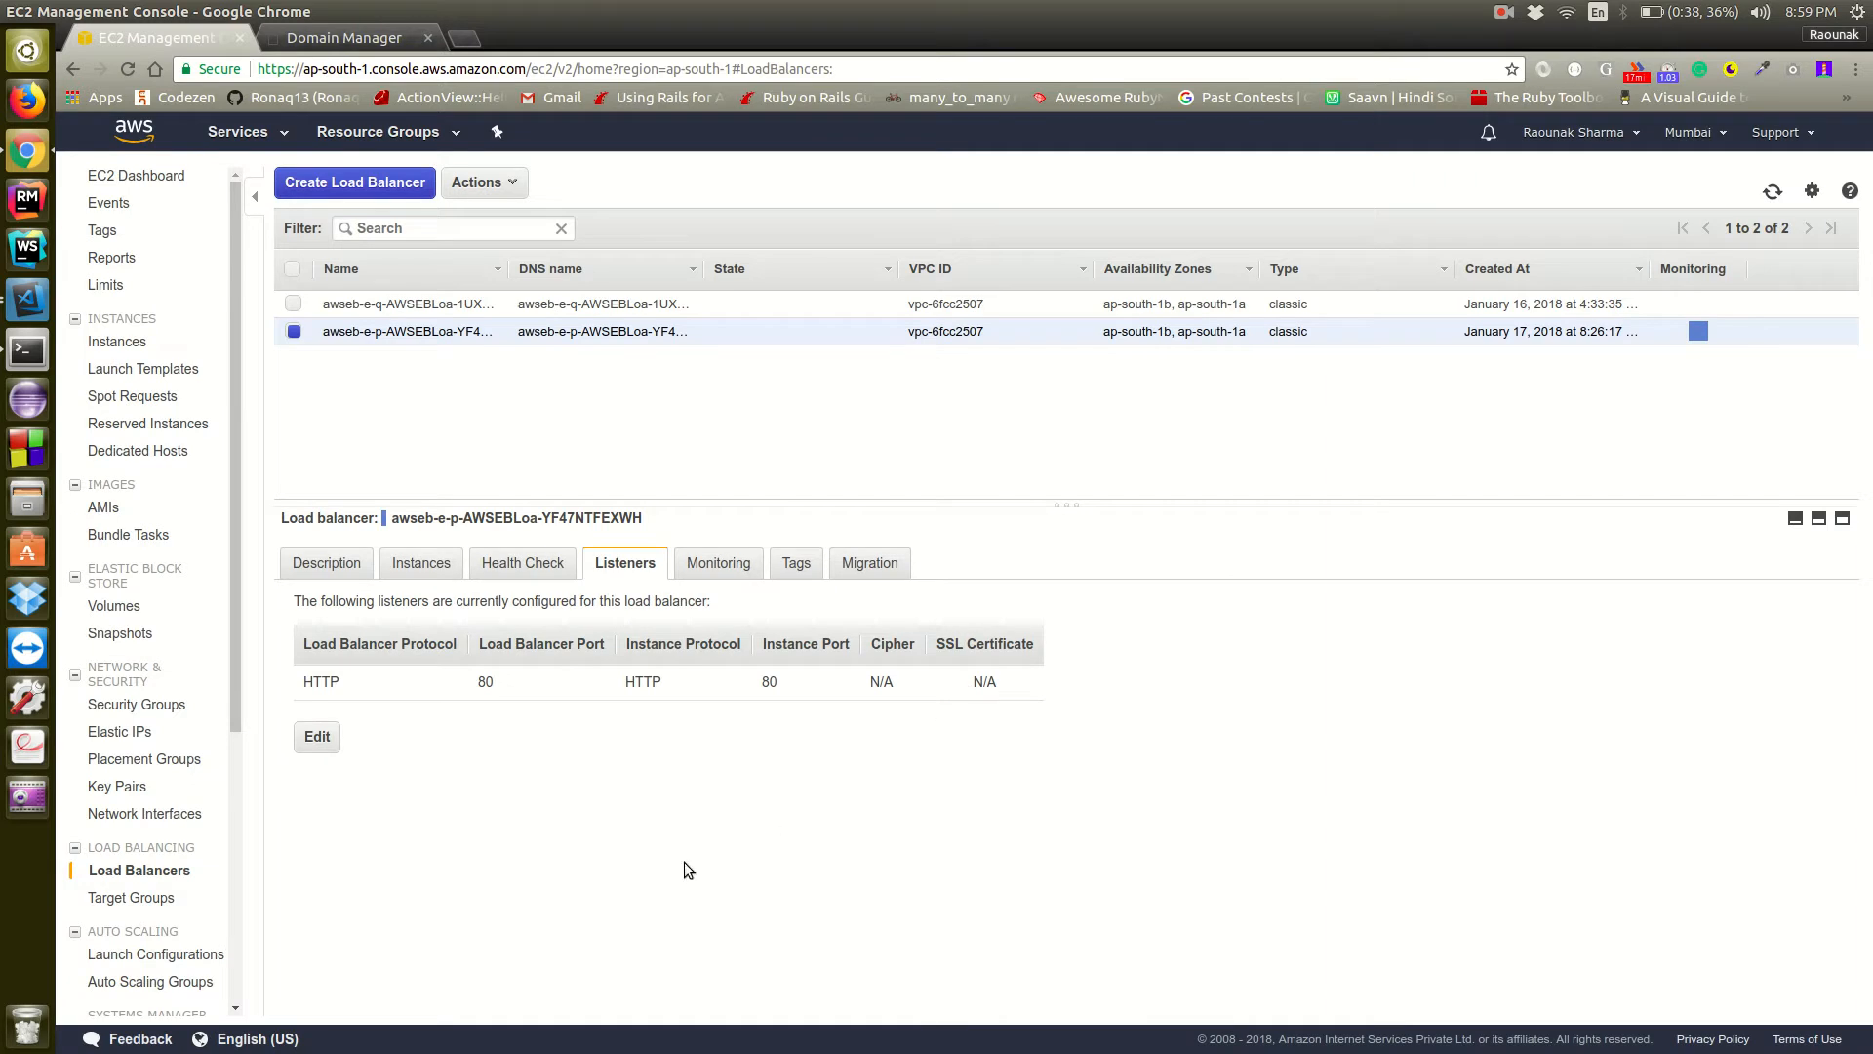
Reload the load balancers and check the production load balancer's saved listeners, including their protocols, ports and SSL certificate
left_click(131, 72)
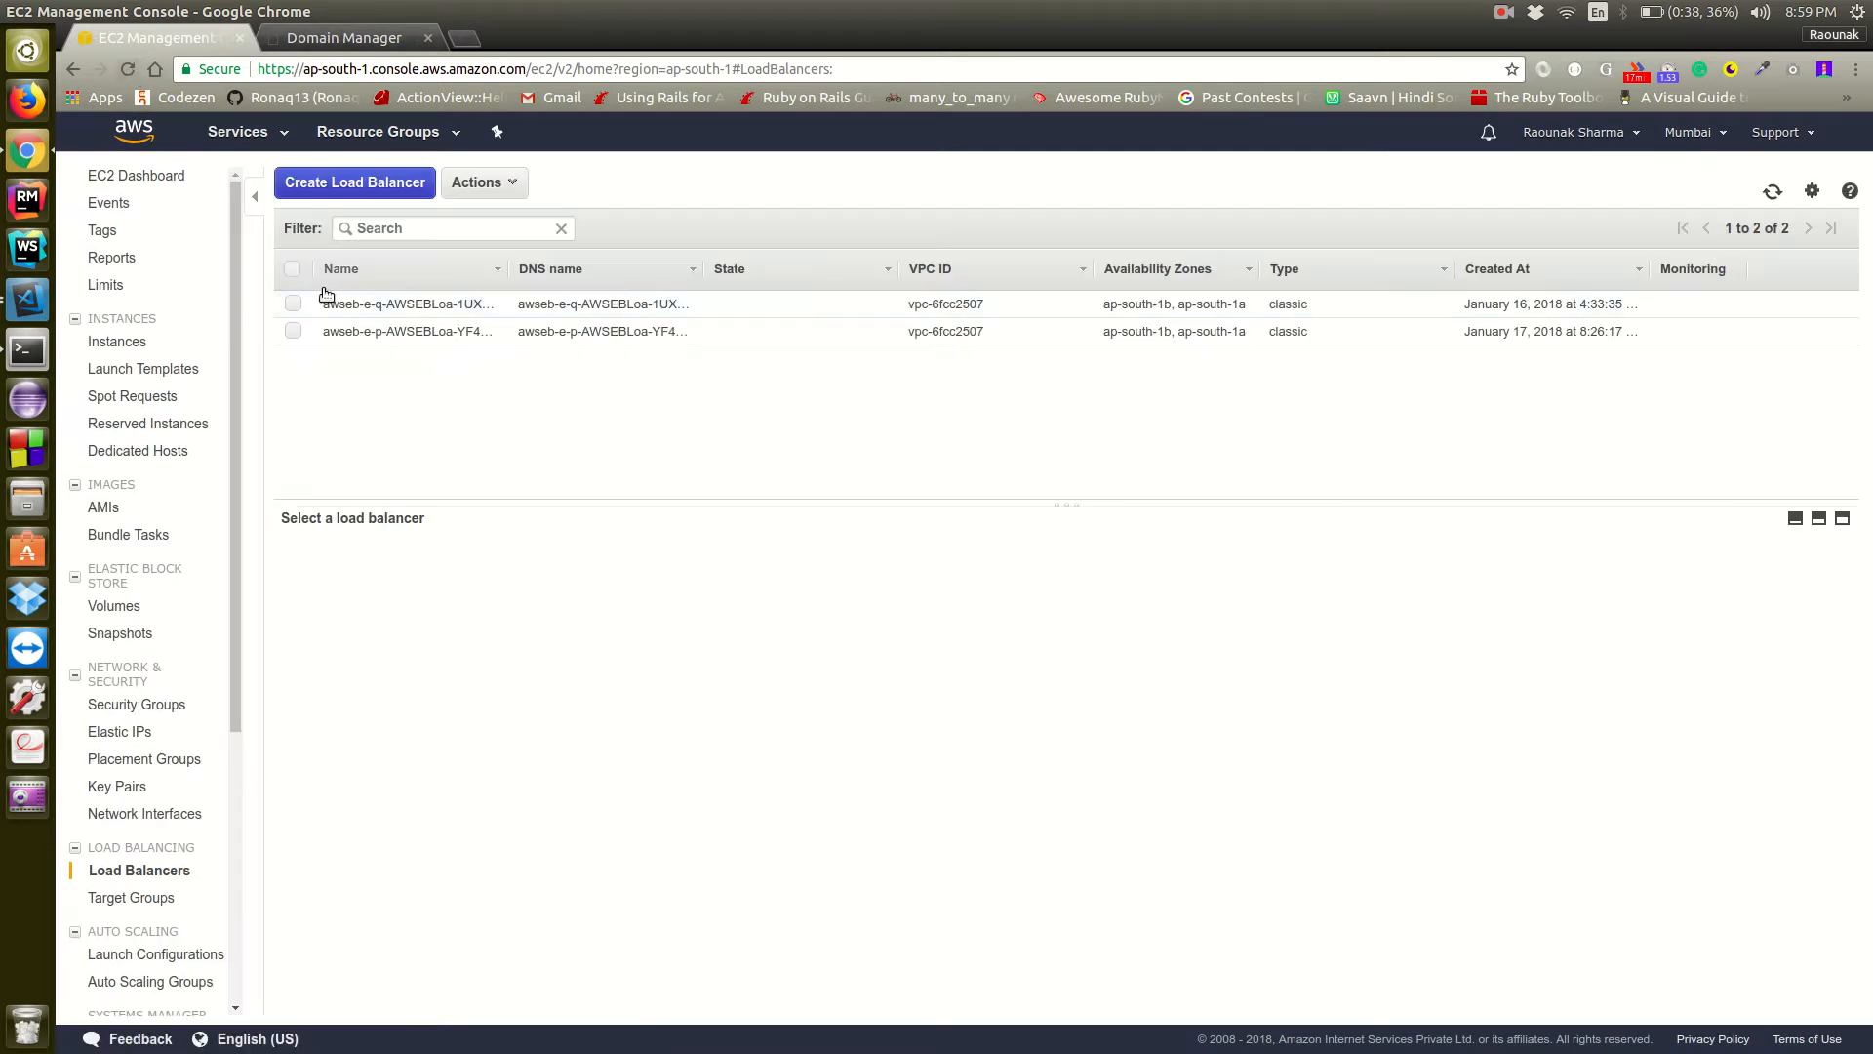
left_click(295, 331)
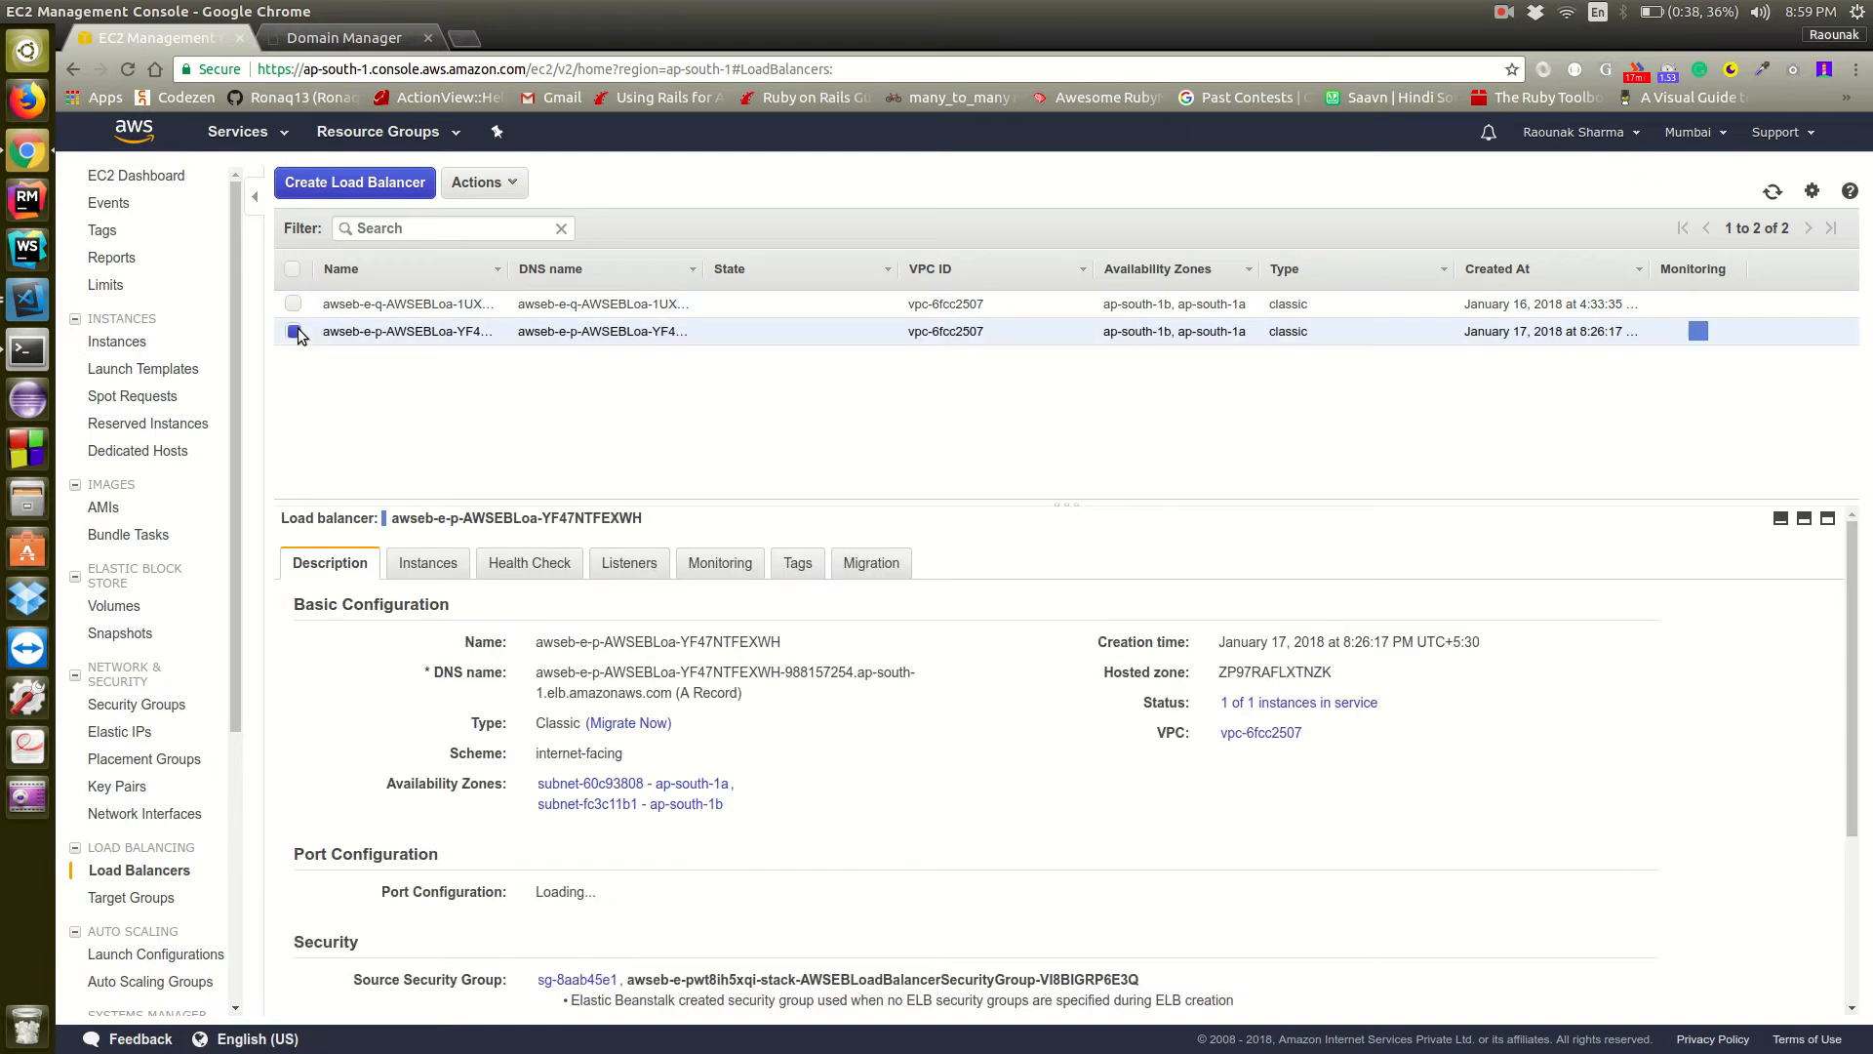
left_click(626, 563)
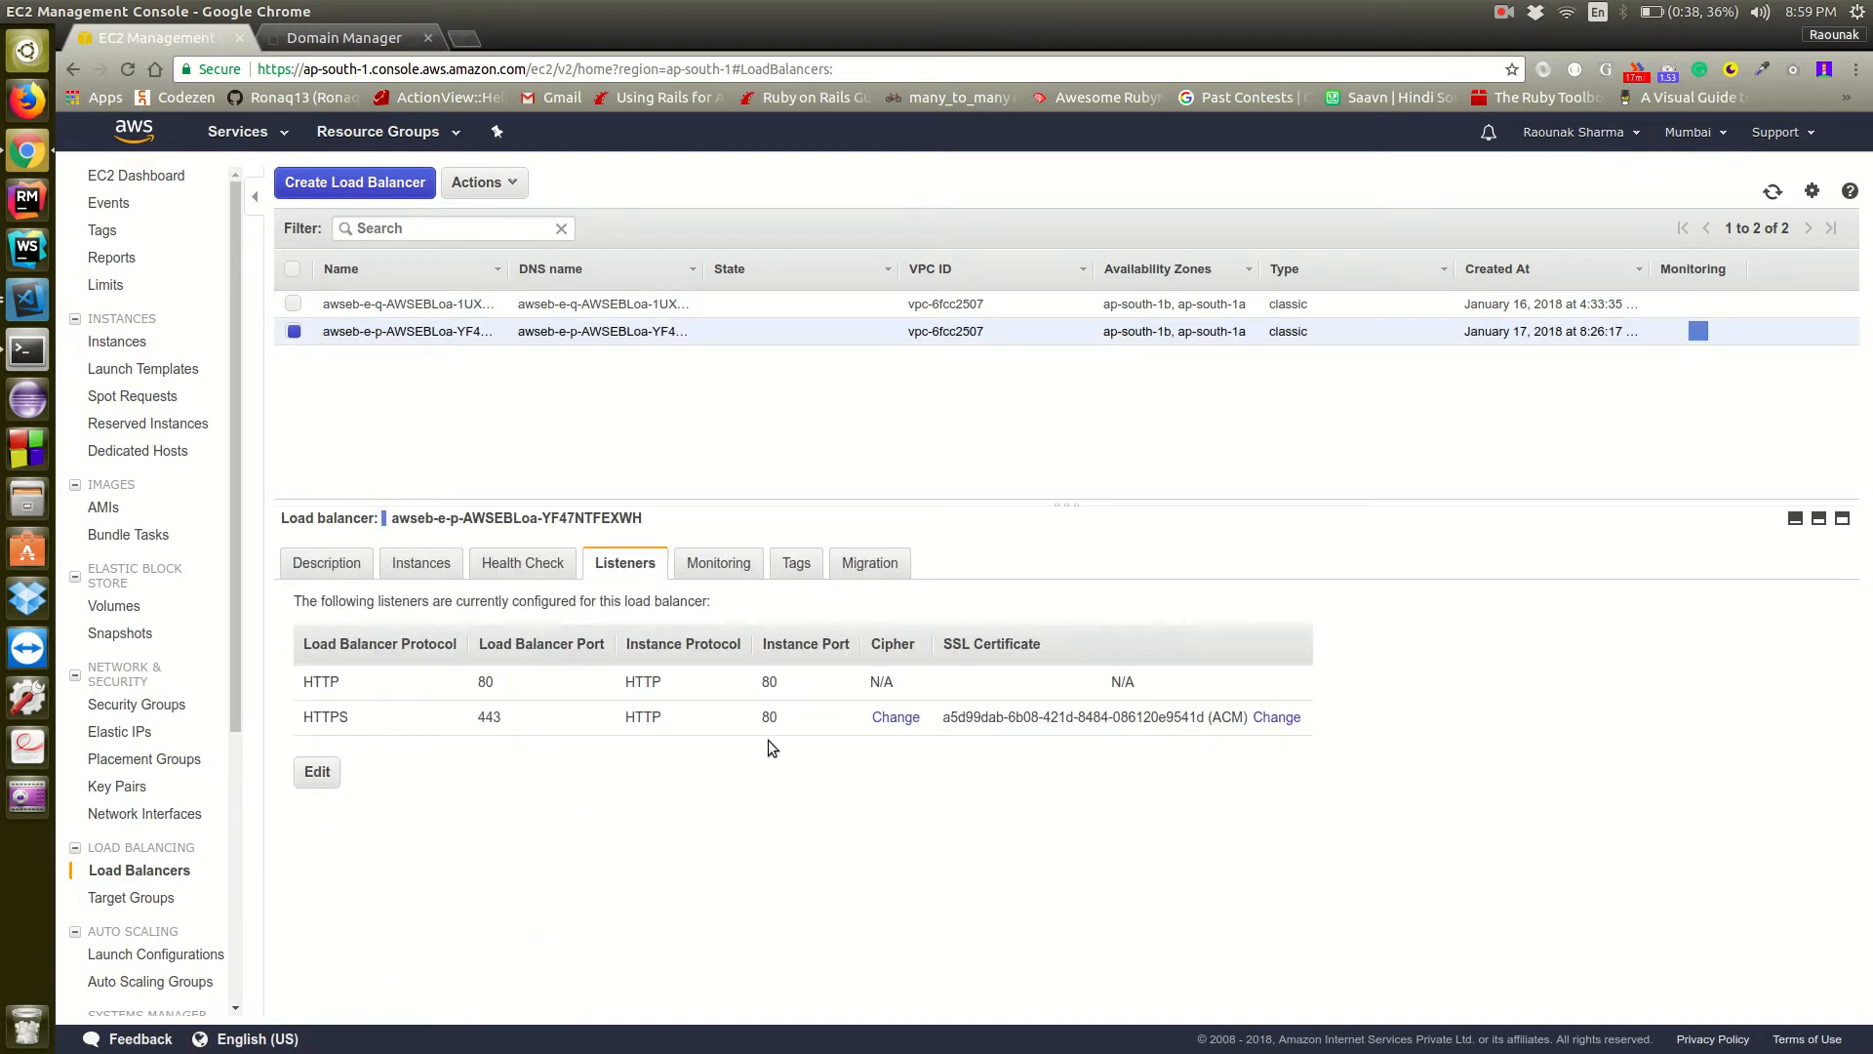
left_click(317, 771)
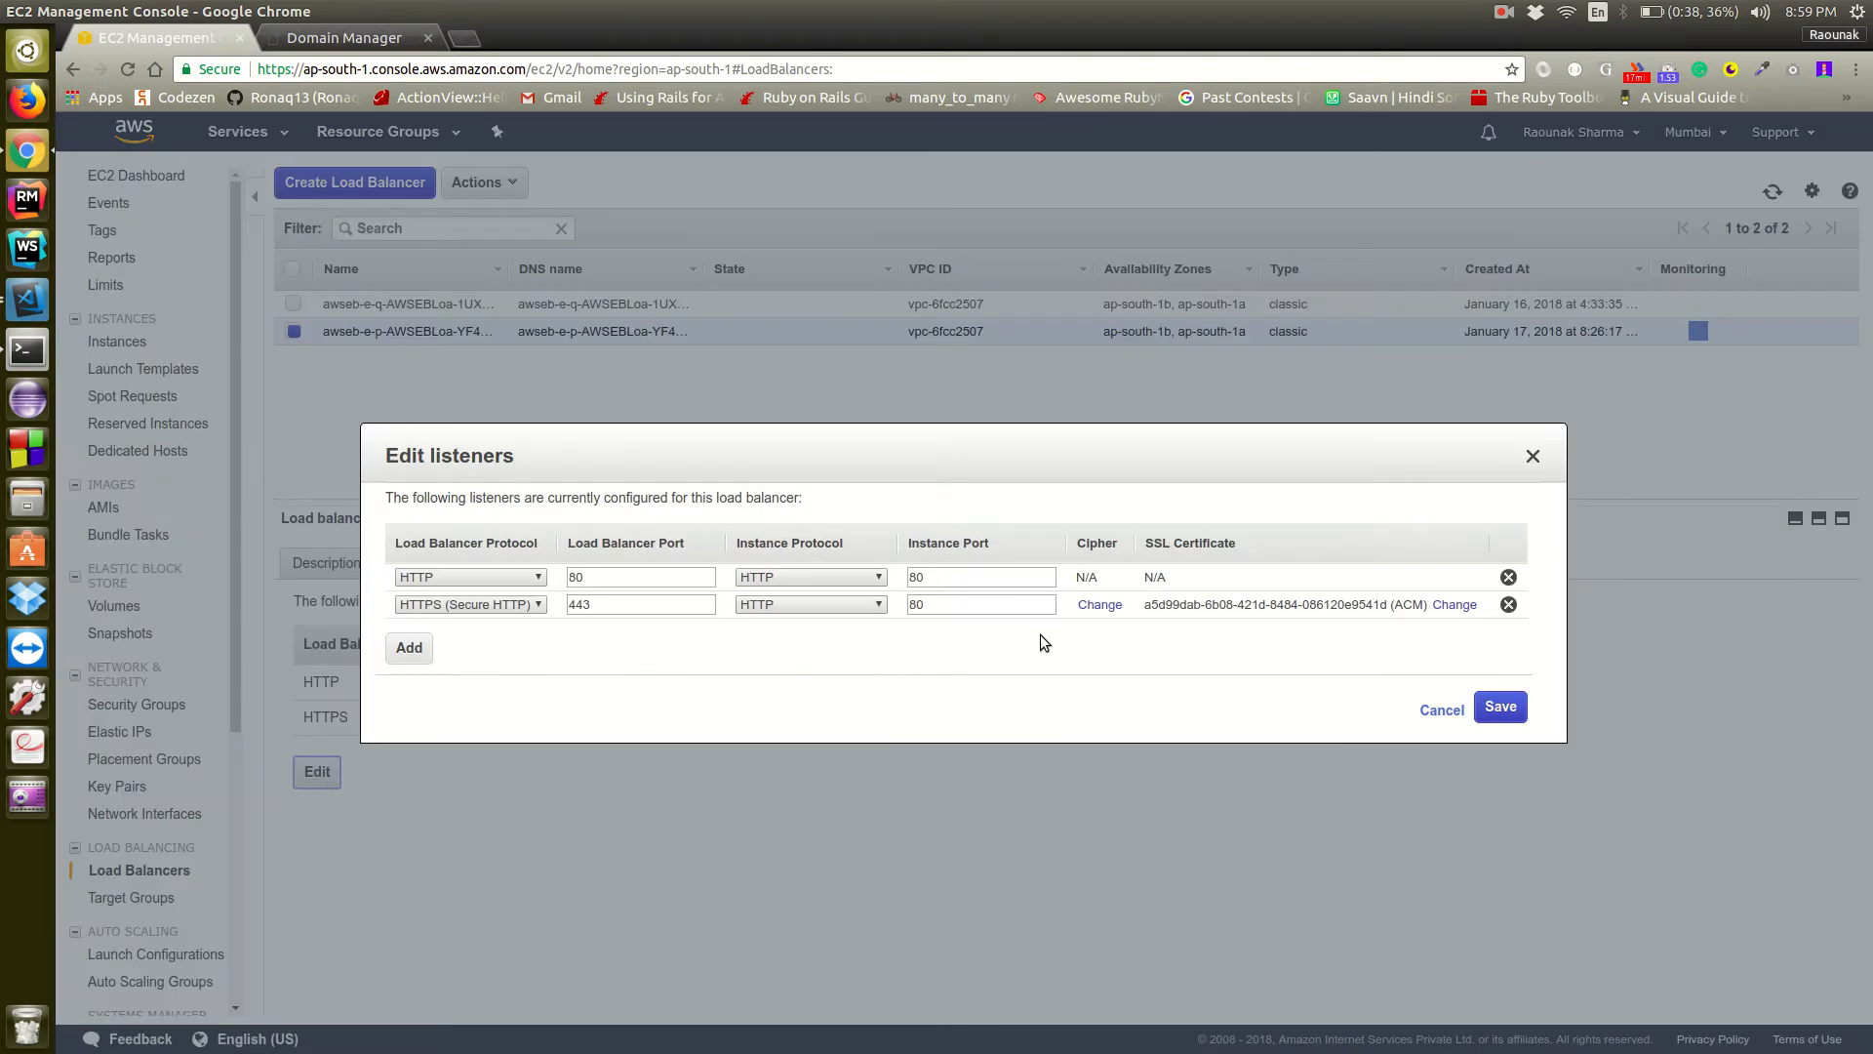
left_click(1531, 459)
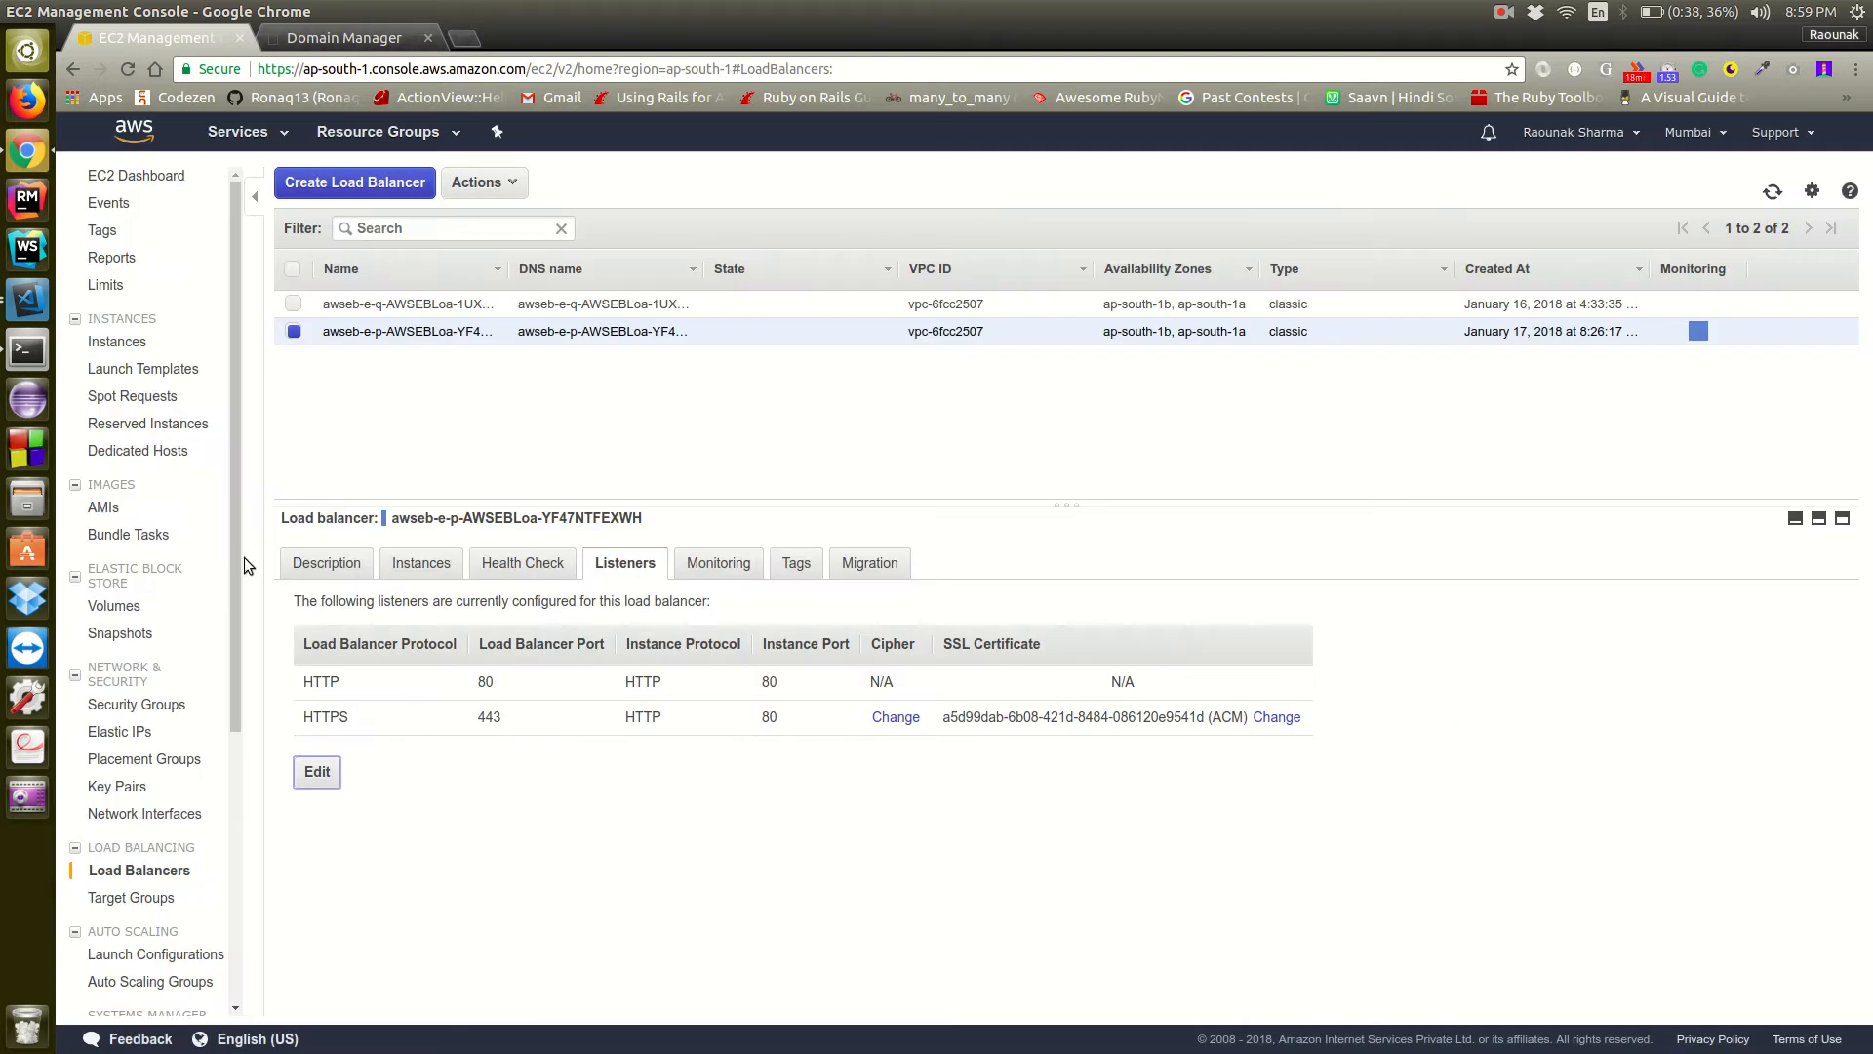
Open the production load balancer's source security group, sg-8aab45e1, from its description and display the group's inbound rules
left_click(326, 562)
scroll(880, 641, "up", 4)
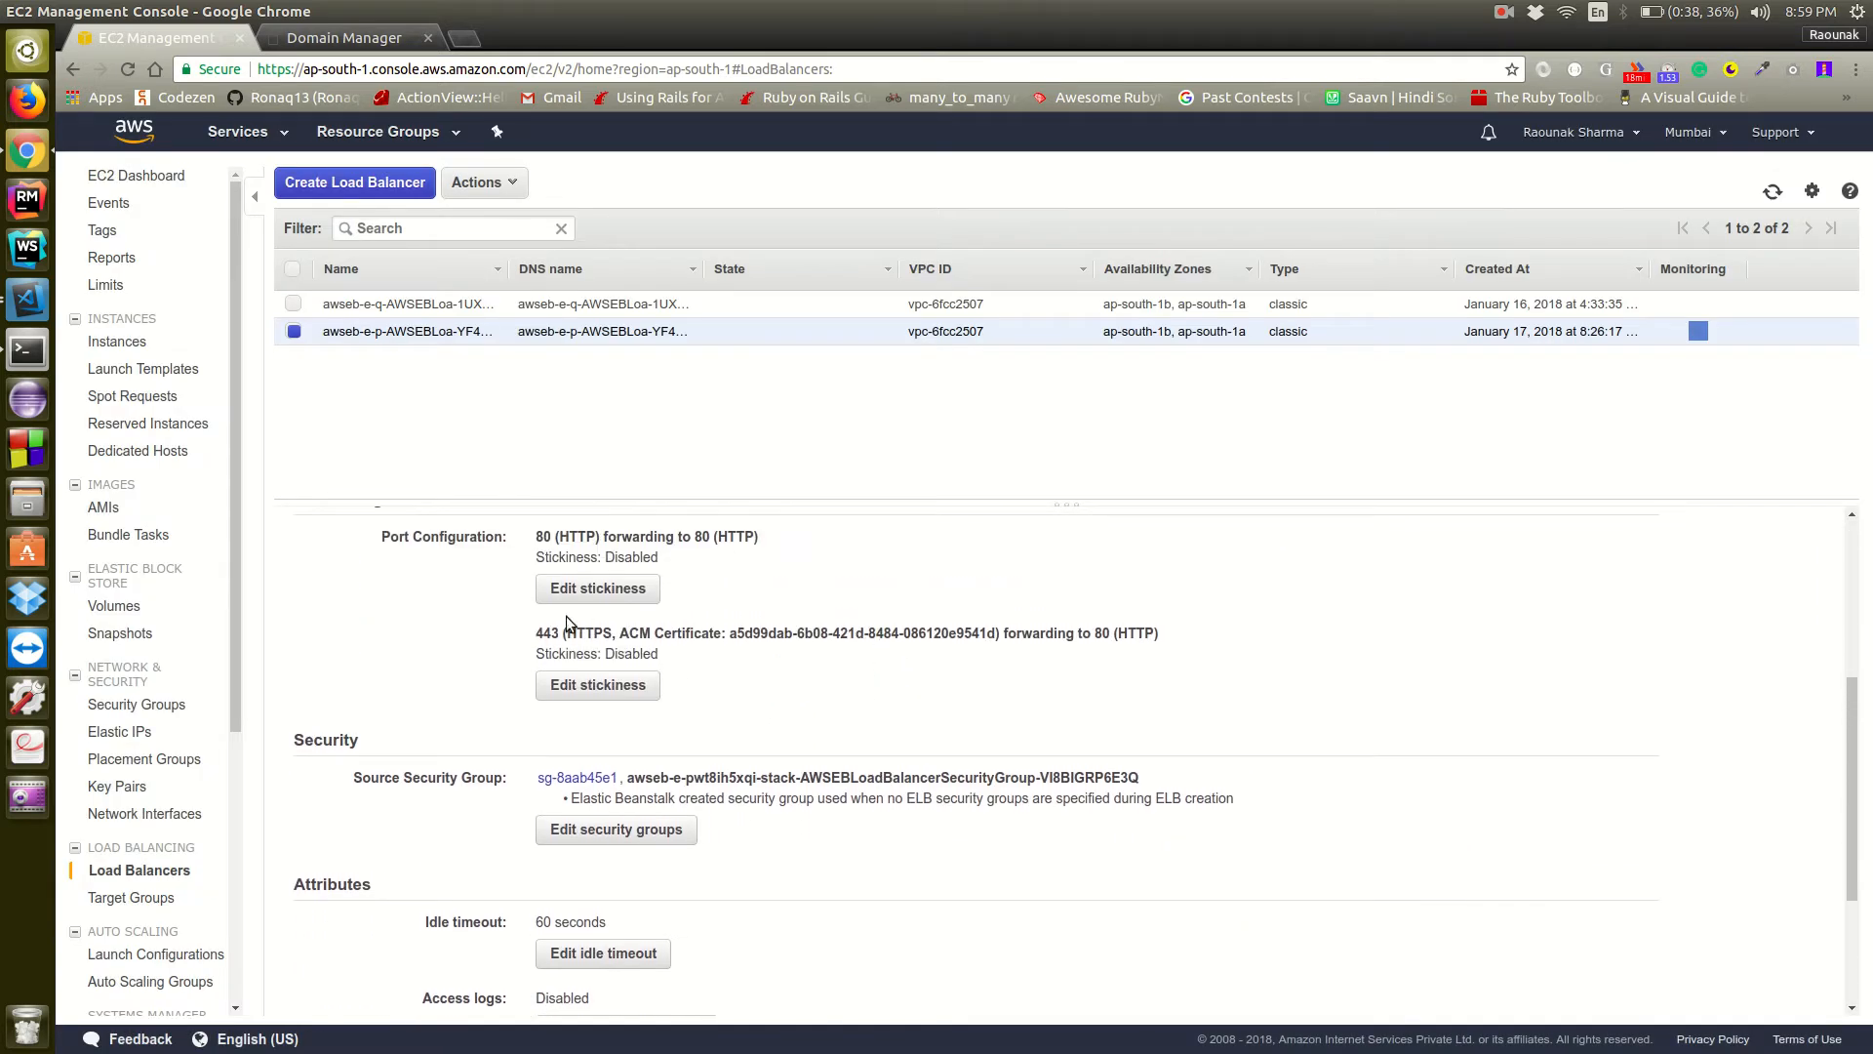
left_click(579, 779)
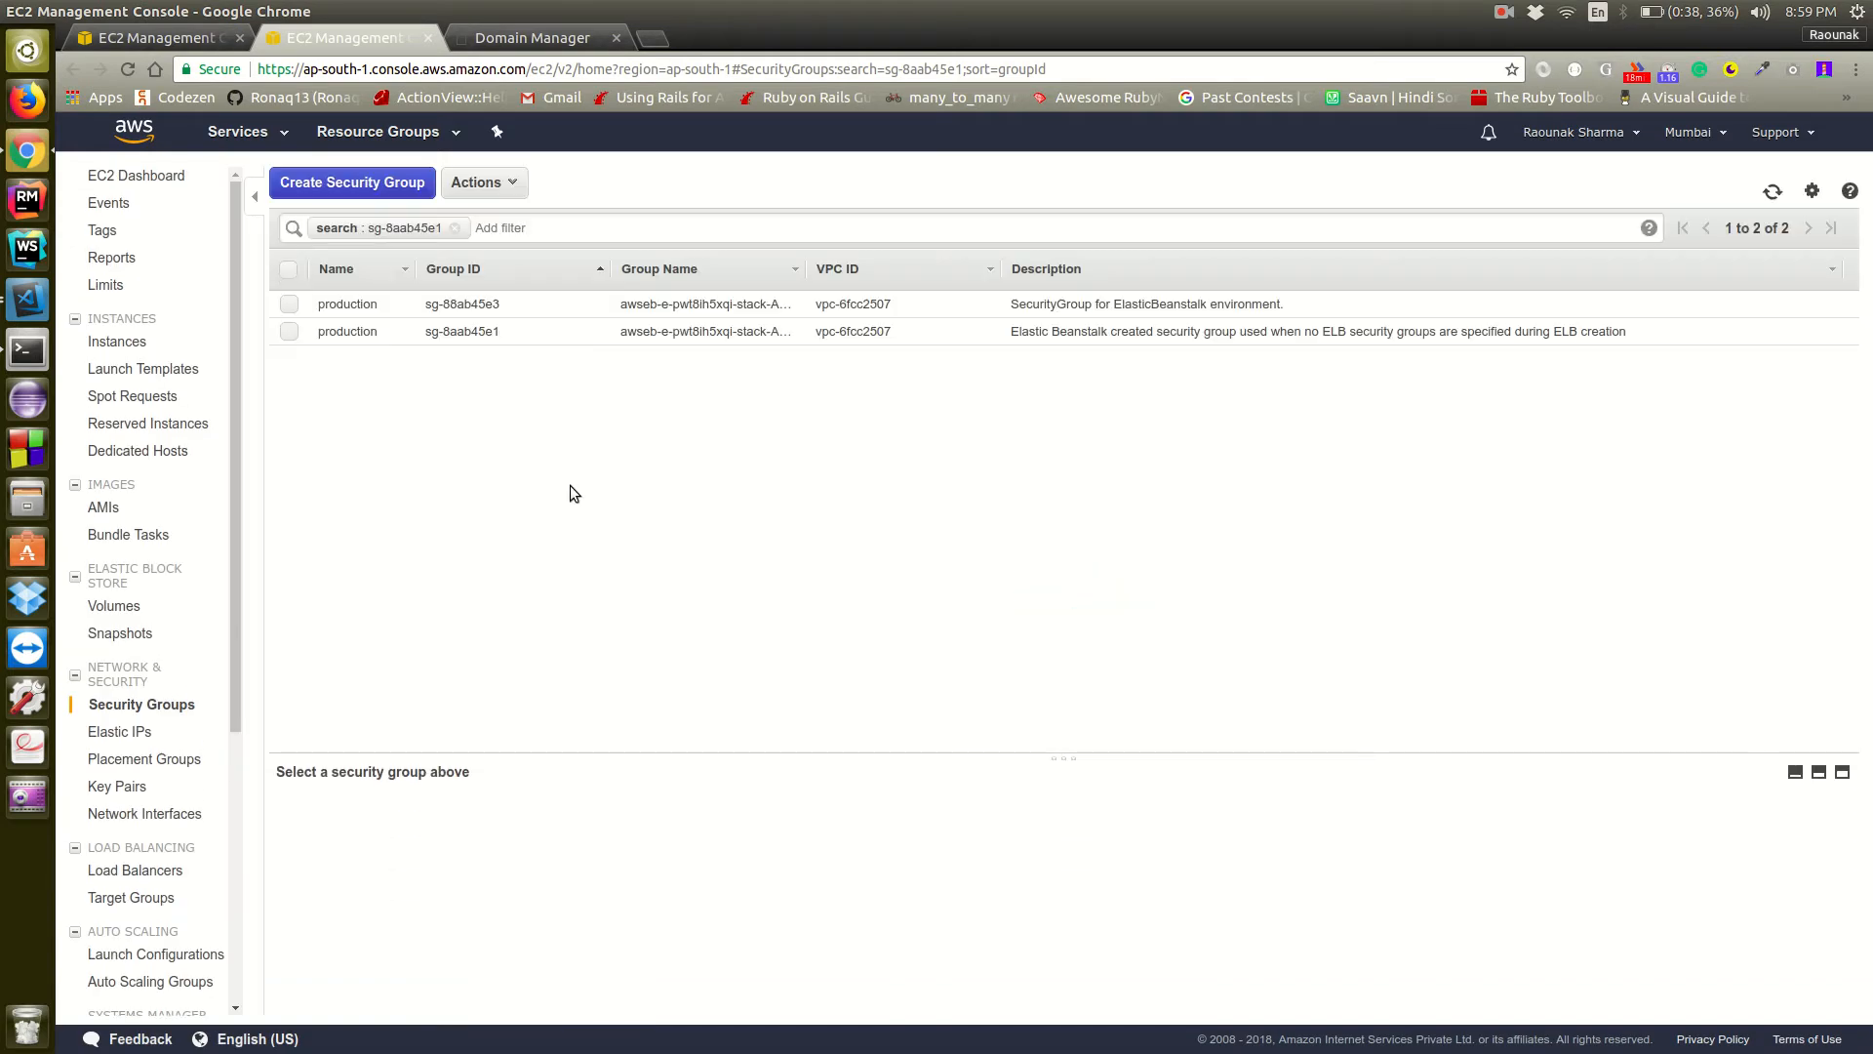
left_click(290, 333)
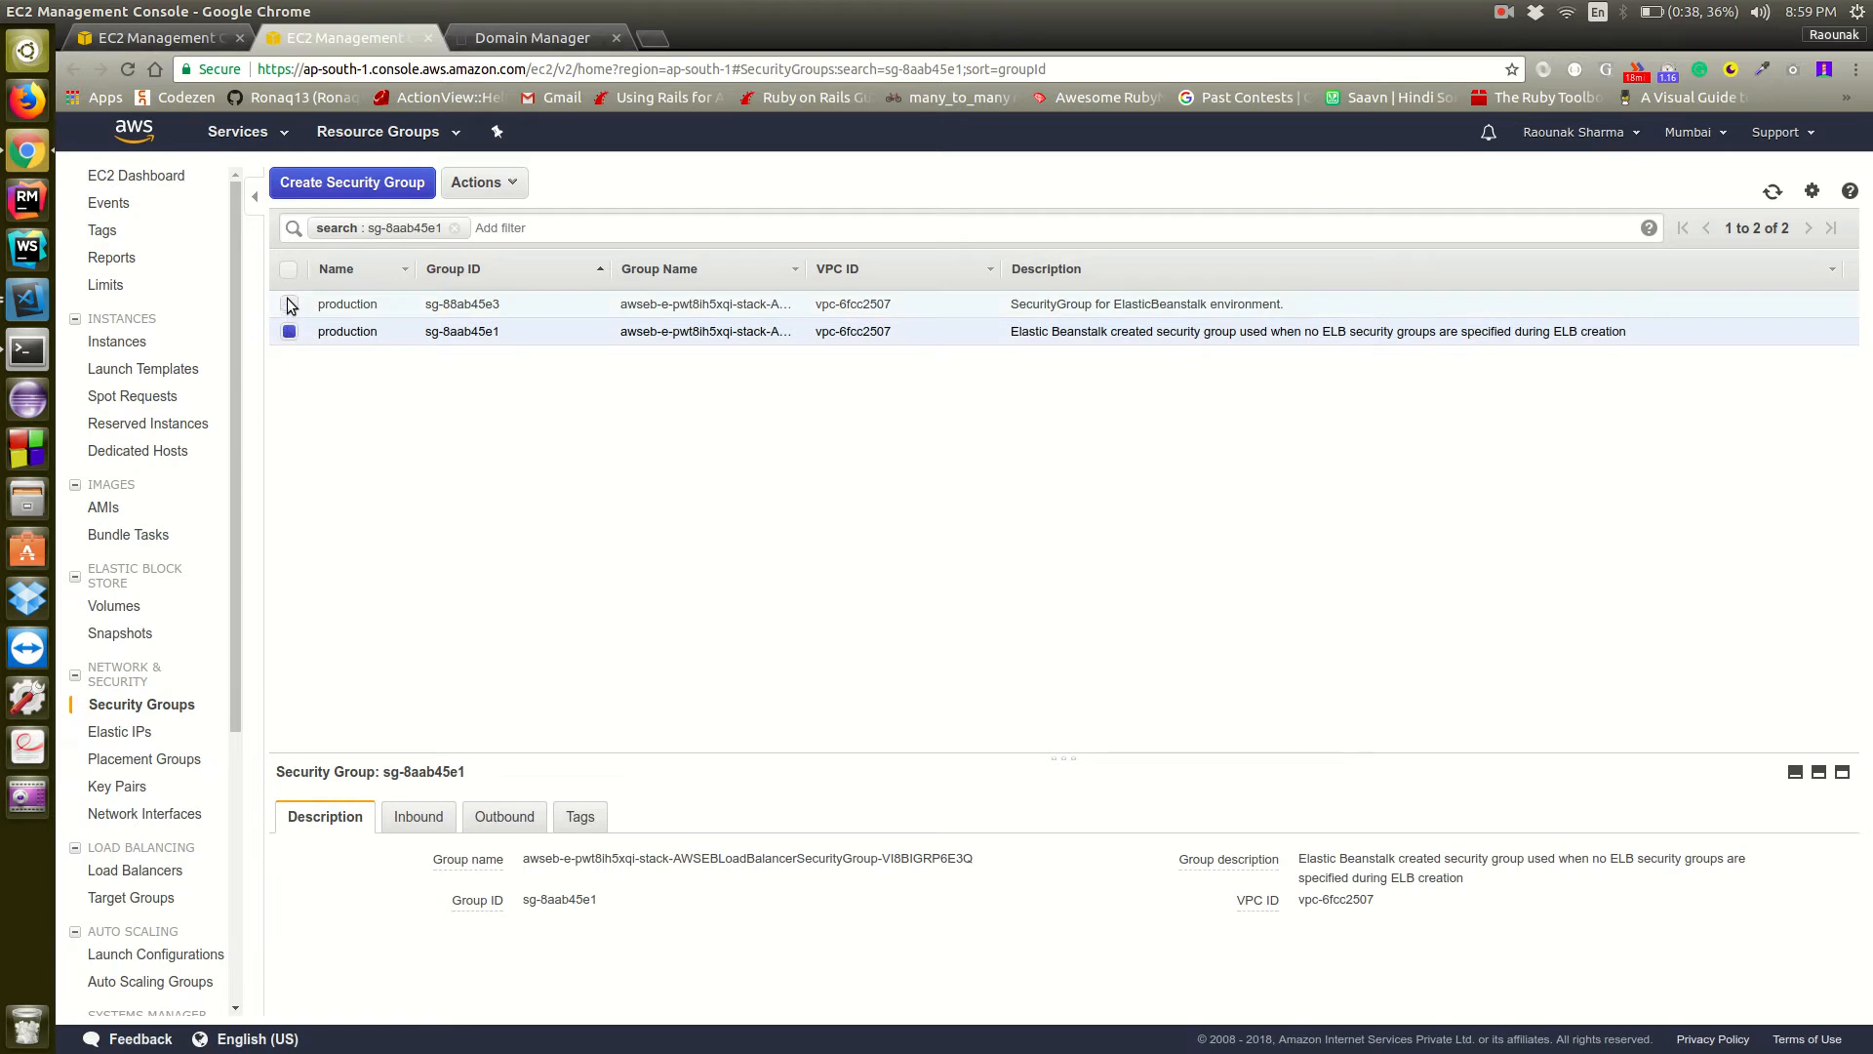
left_click(426, 816)
left_click_drag(628, 755, 628, 676)
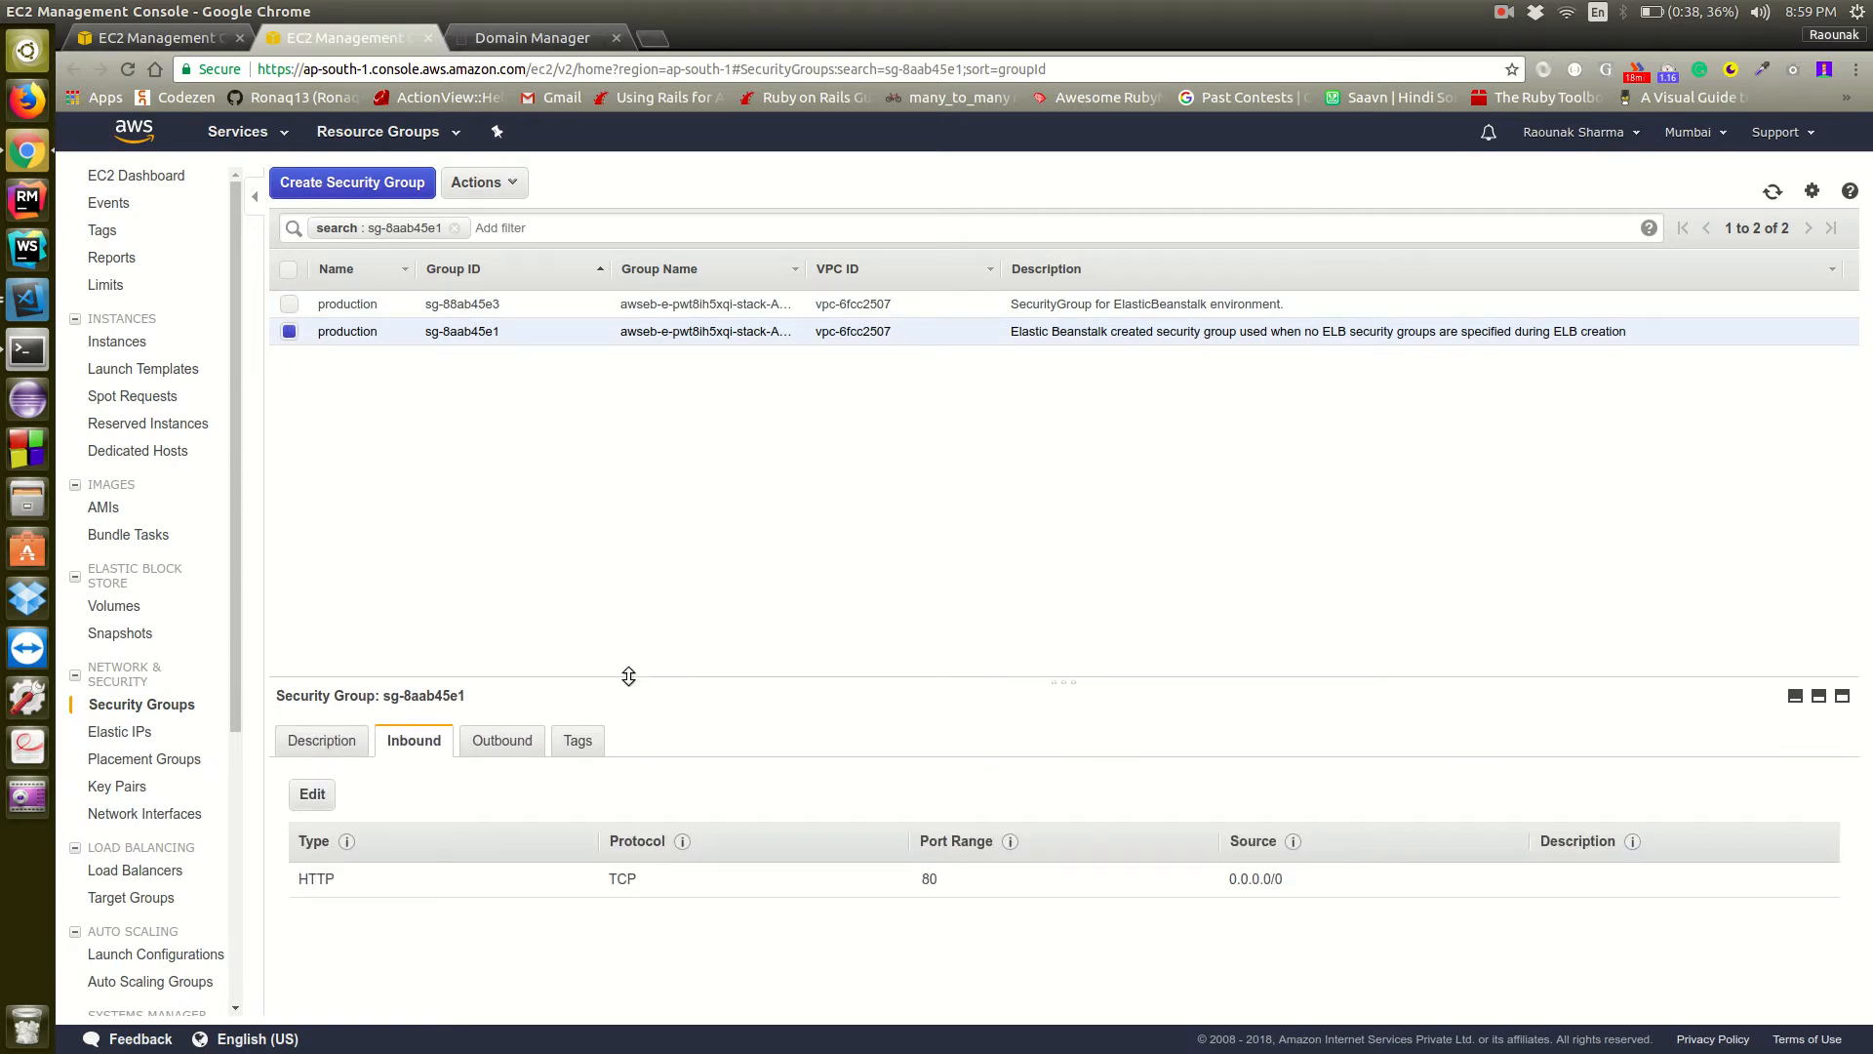
Add an inbound HTTPS rule on port 443 with source Anywhere to the load balancer's security group and save it
left_click(312, 793)
left_click(501, 592)
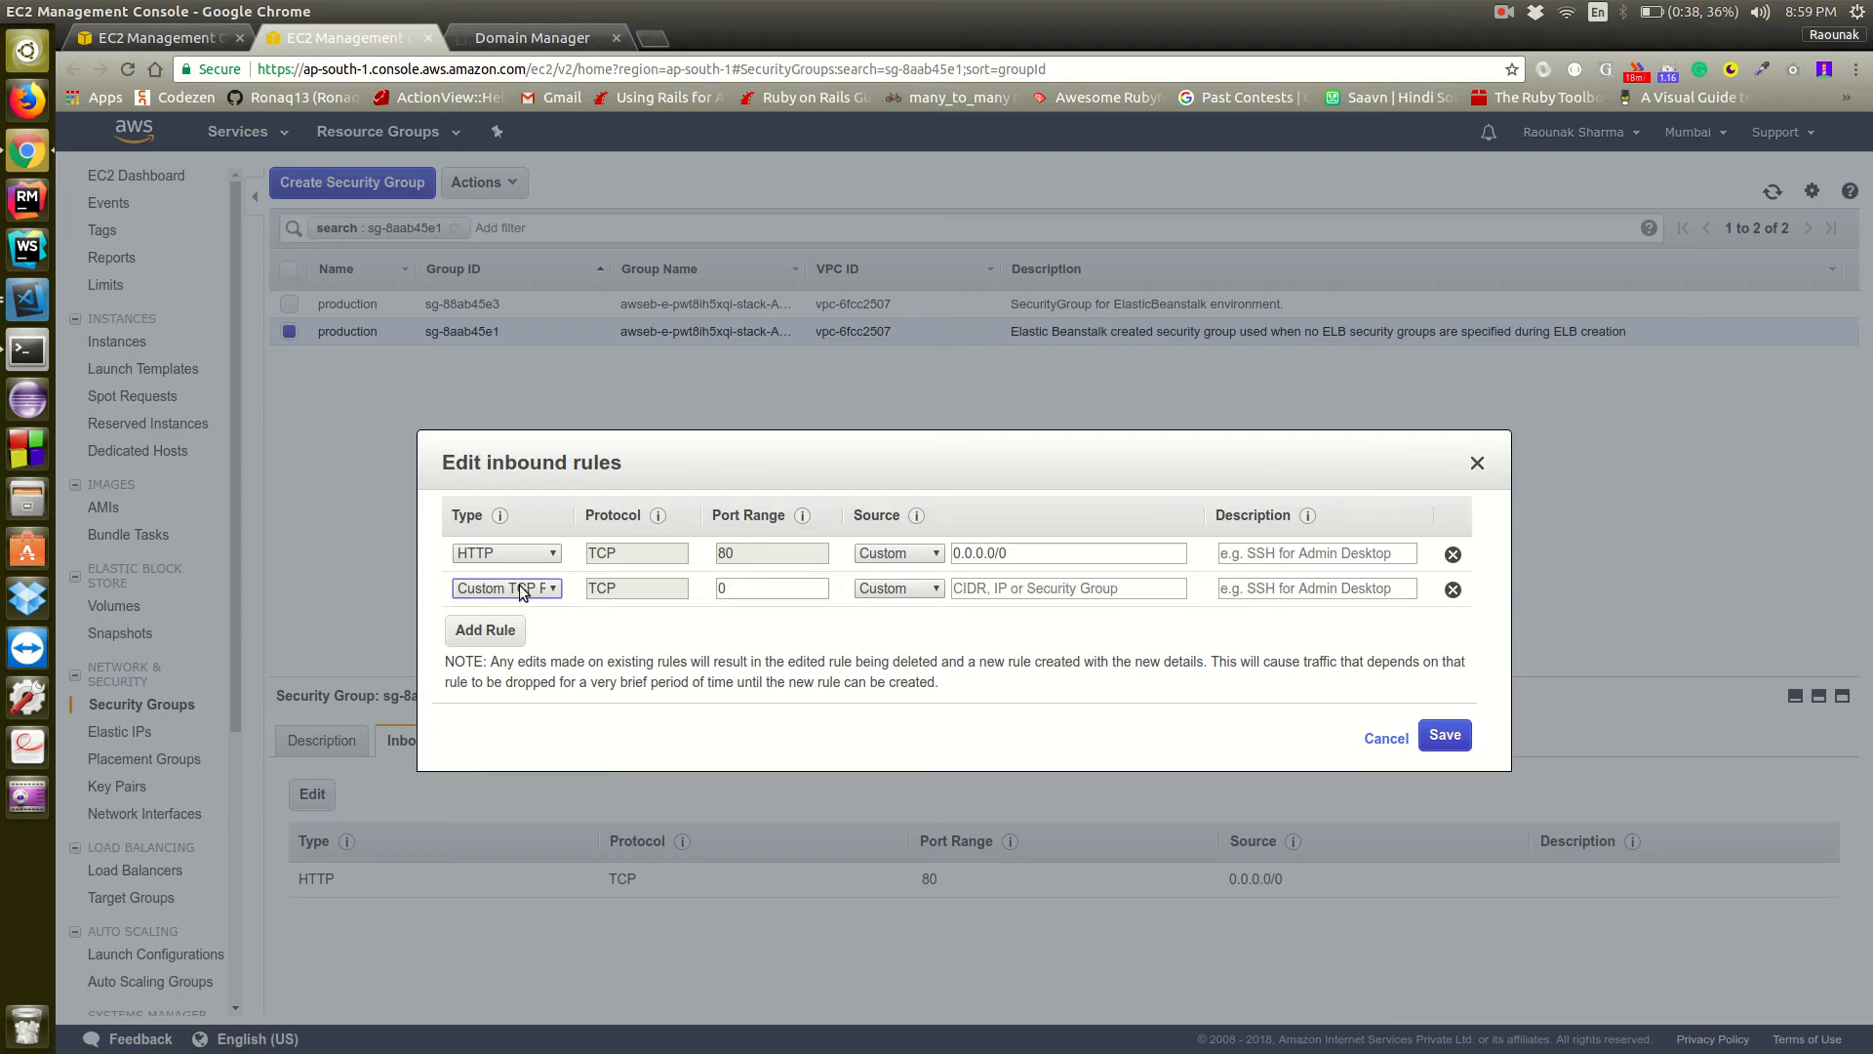
left_click(532, 588)
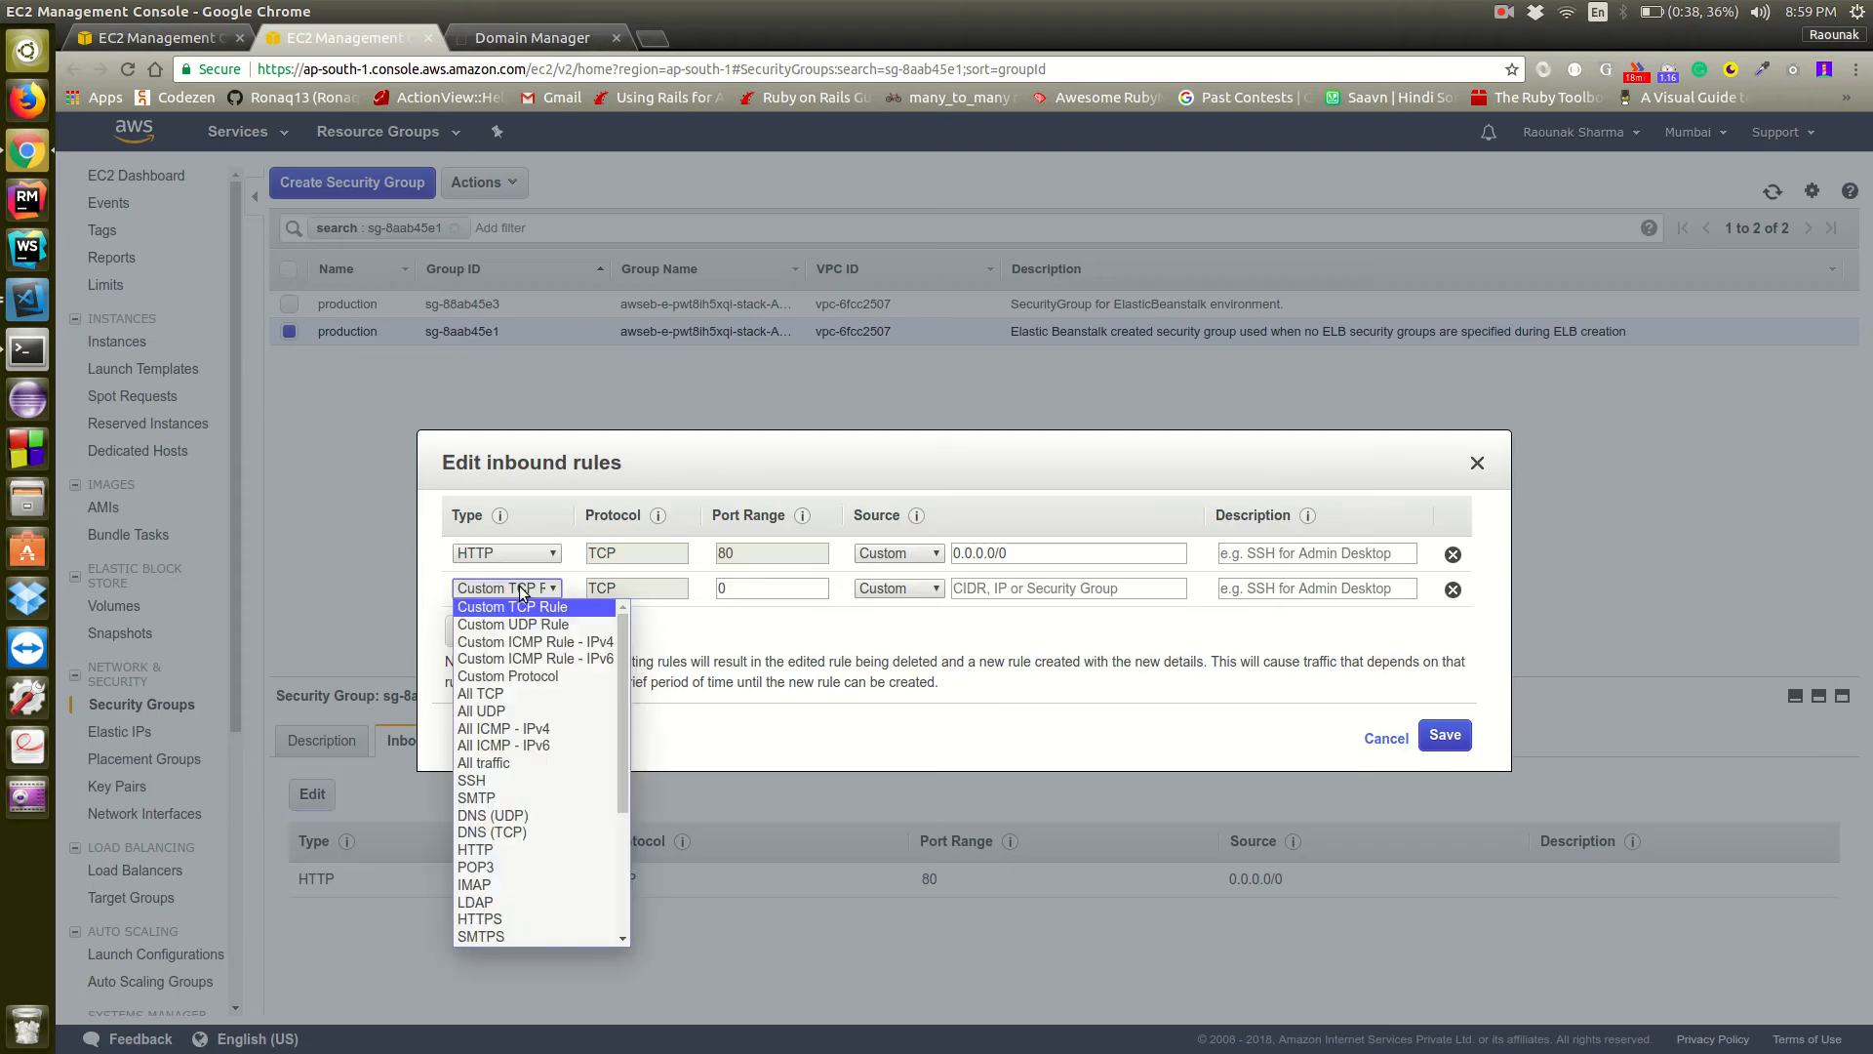
left_click(513, 923)
left_click(900, 588)
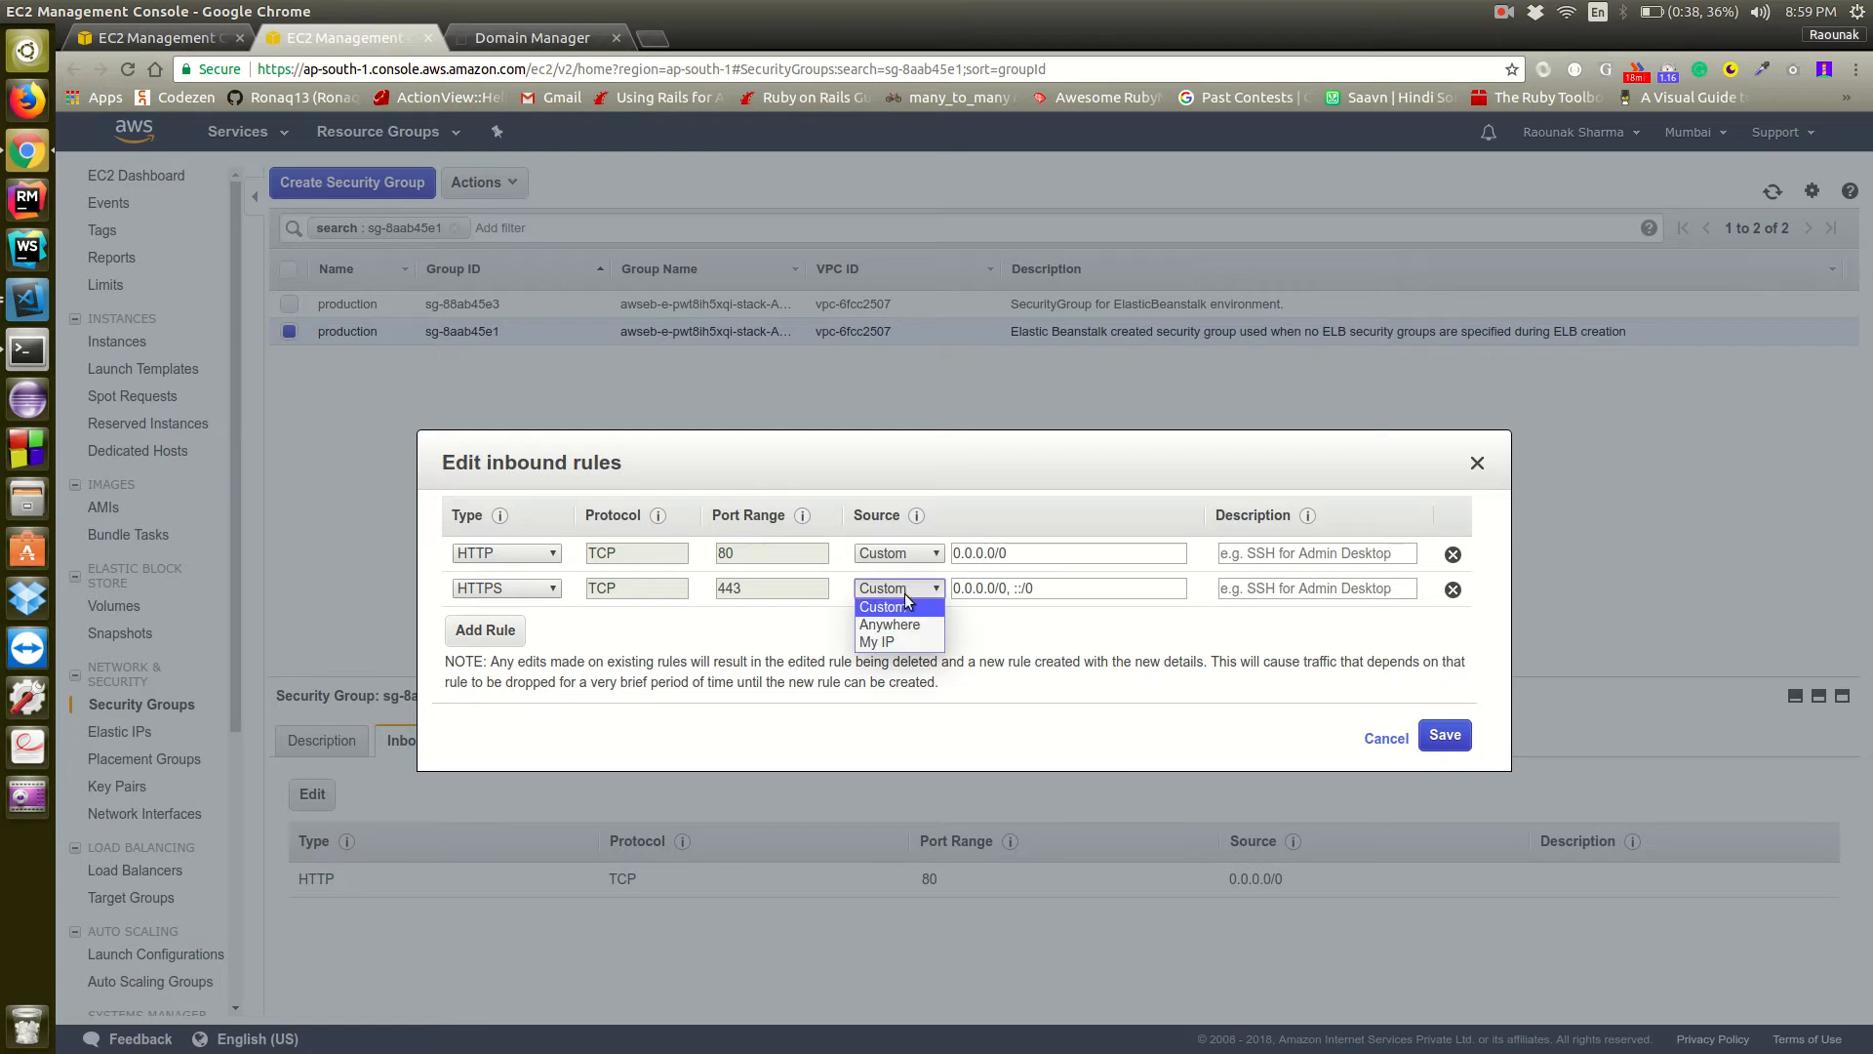
left_click(909, 633)
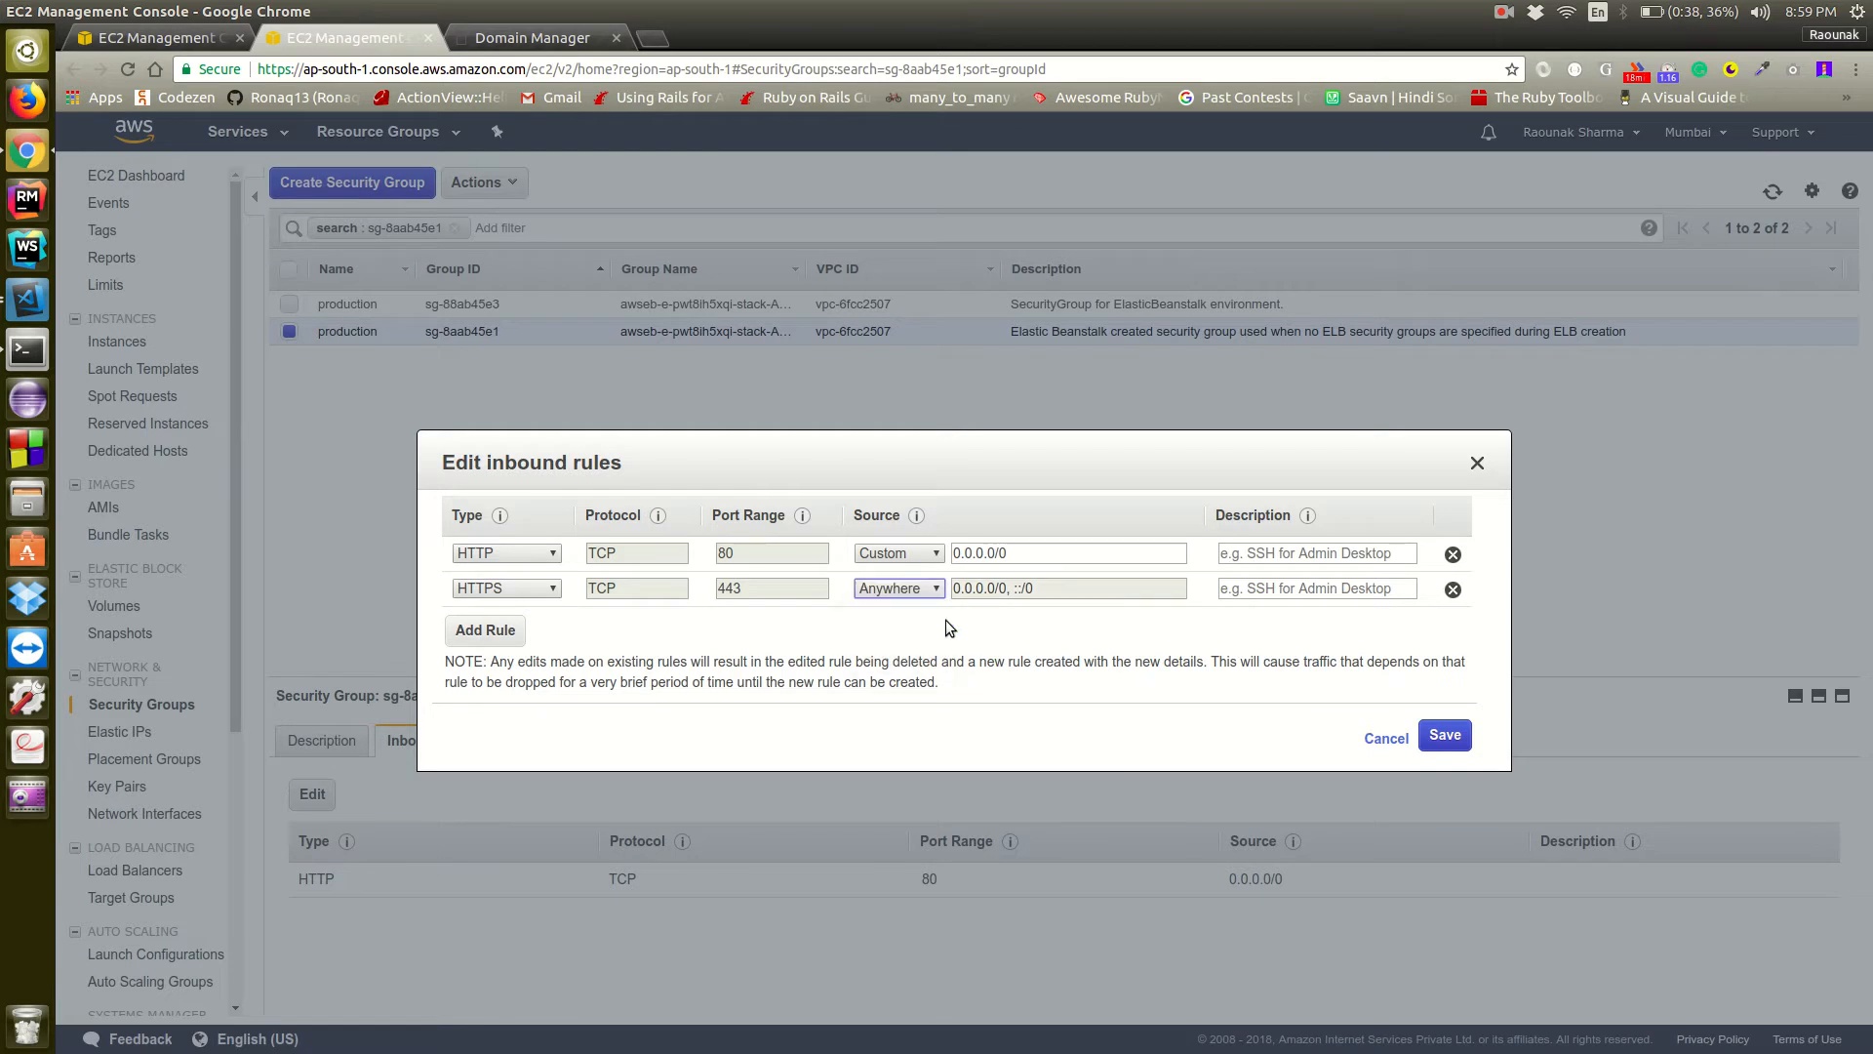
left_click(1457, 741)
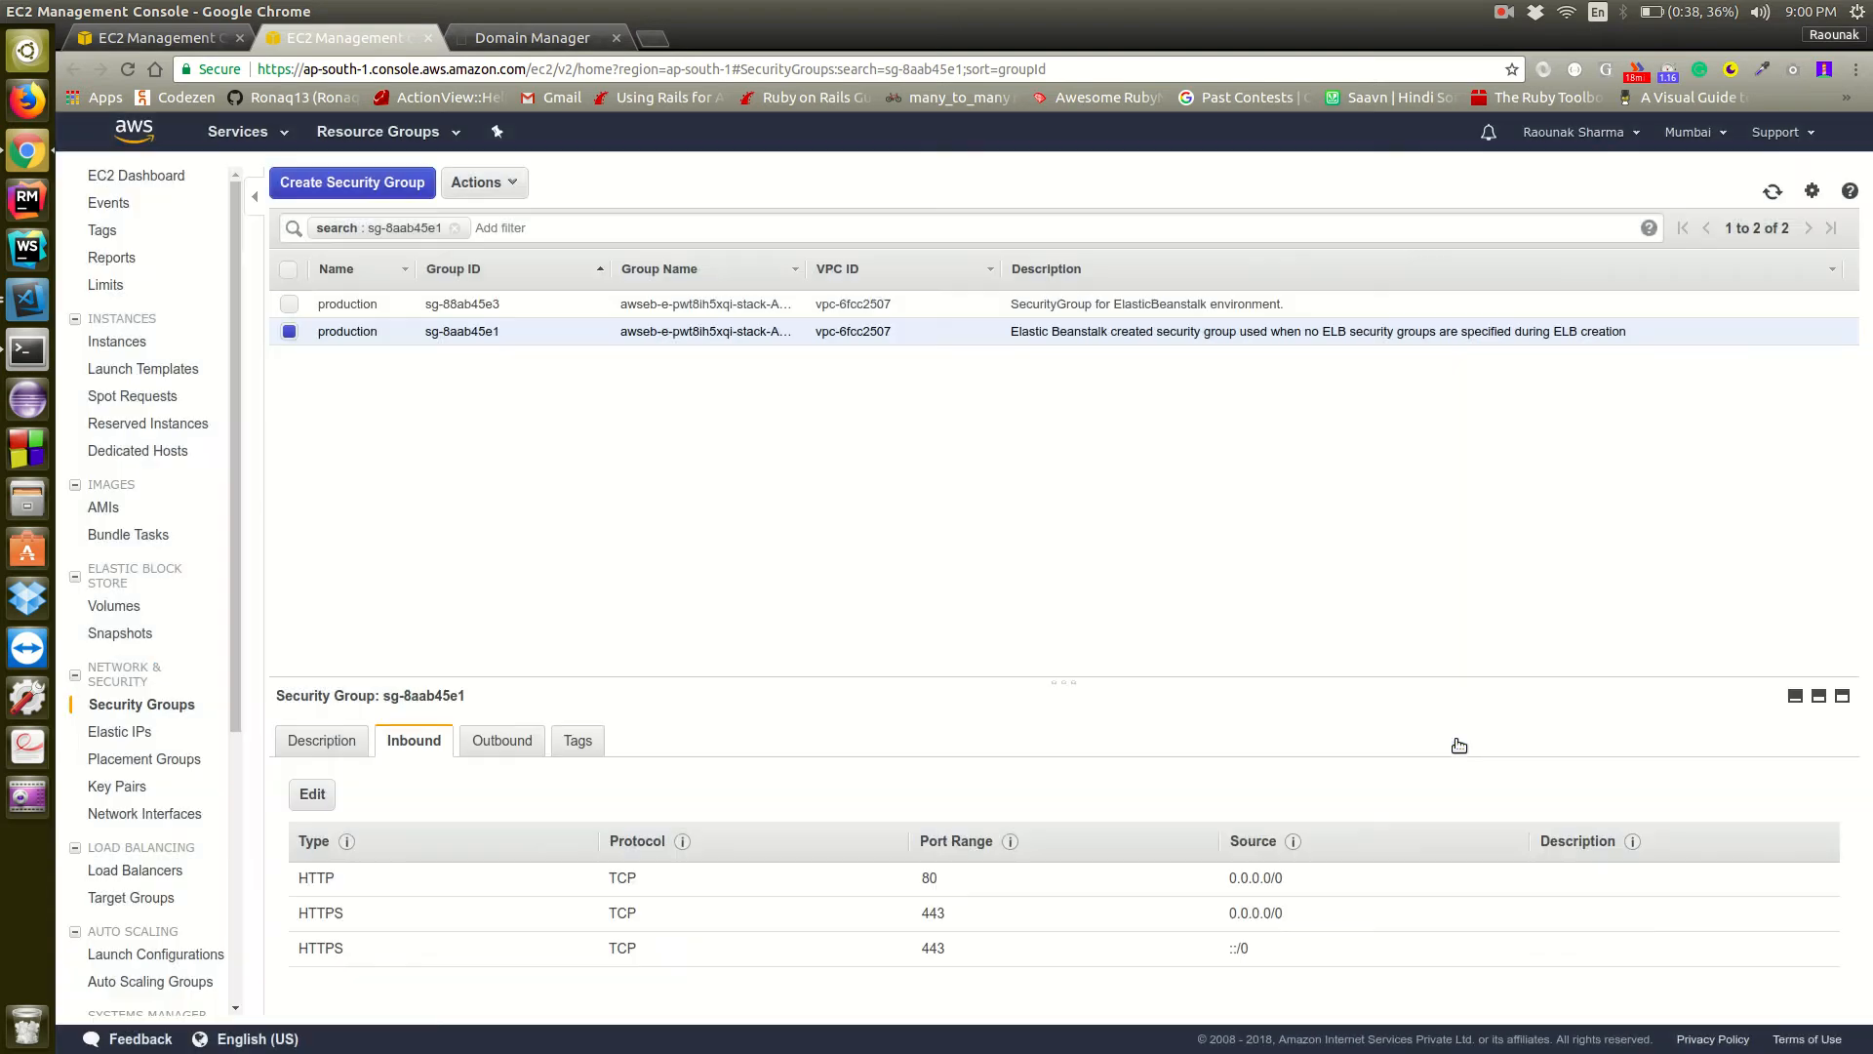
Add an outbound HTTPS rule on port 443 with destination Anywhere to the load balancer's security group and save it
left_click(502, 740)
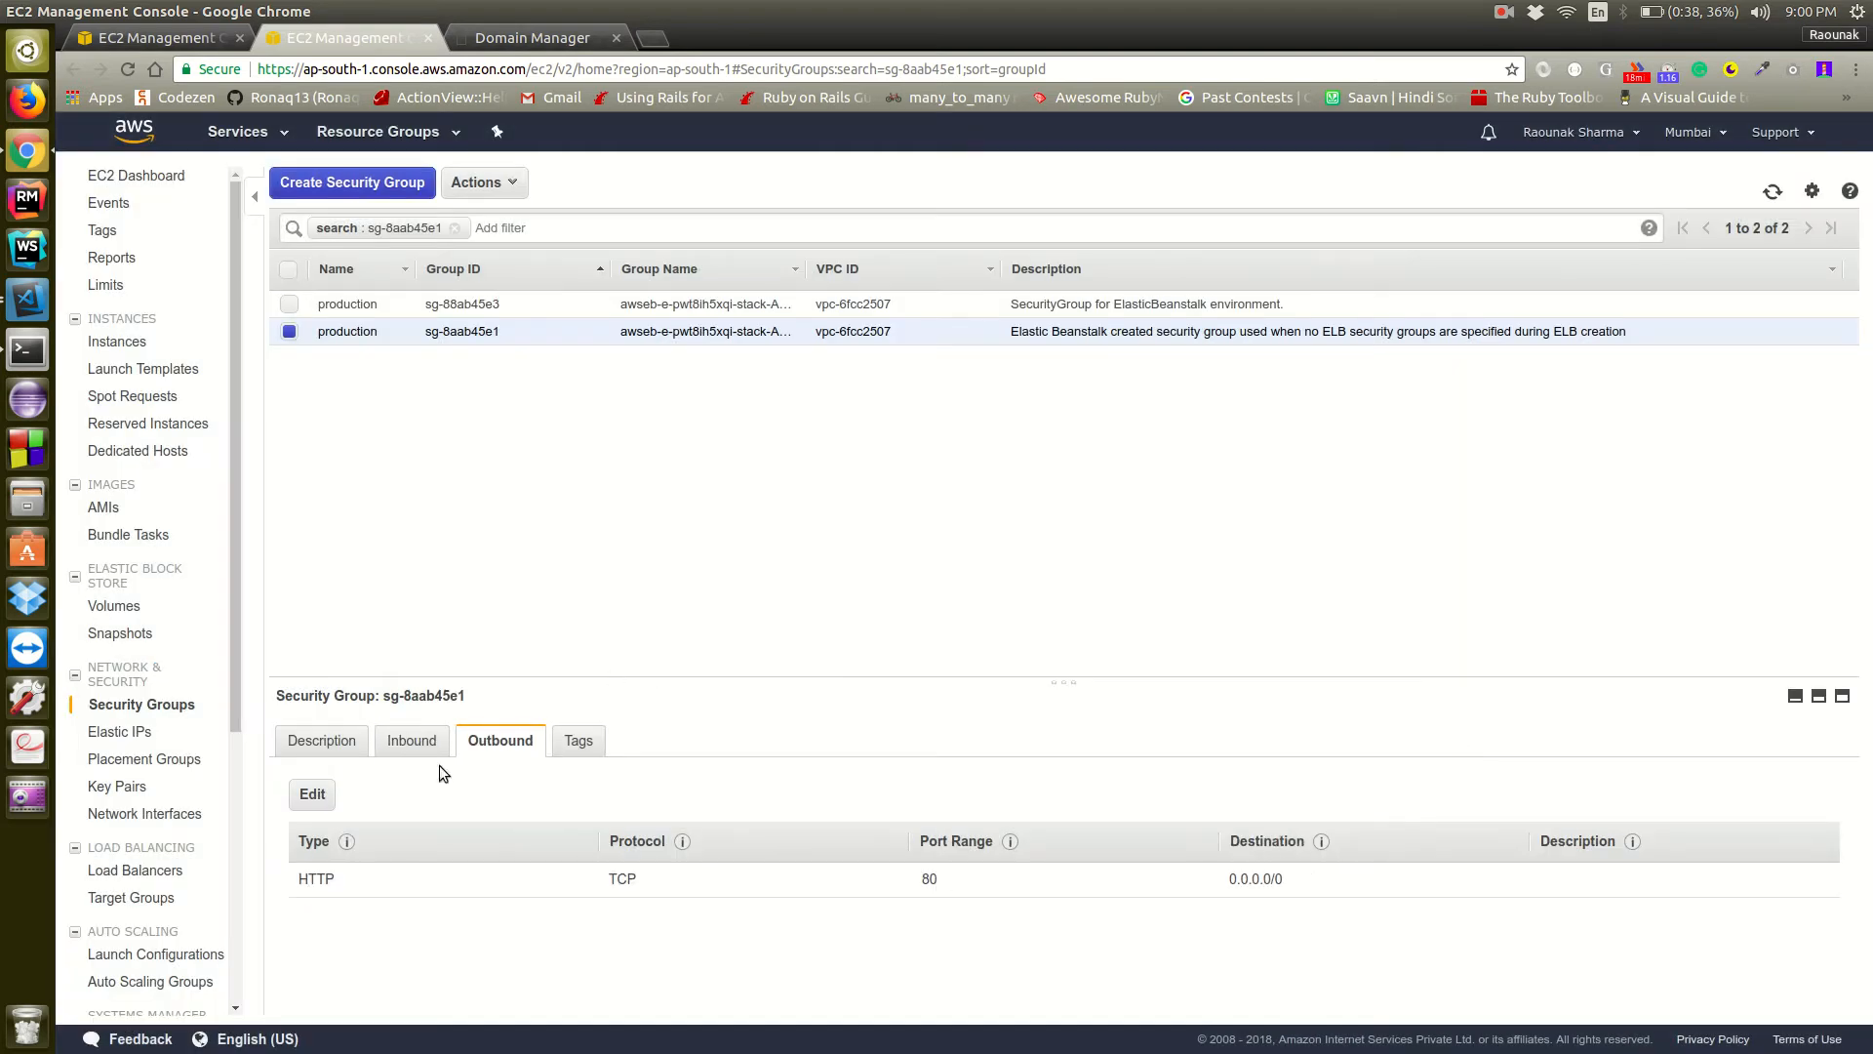
left_click(310, 794)
left_click(500, 588)
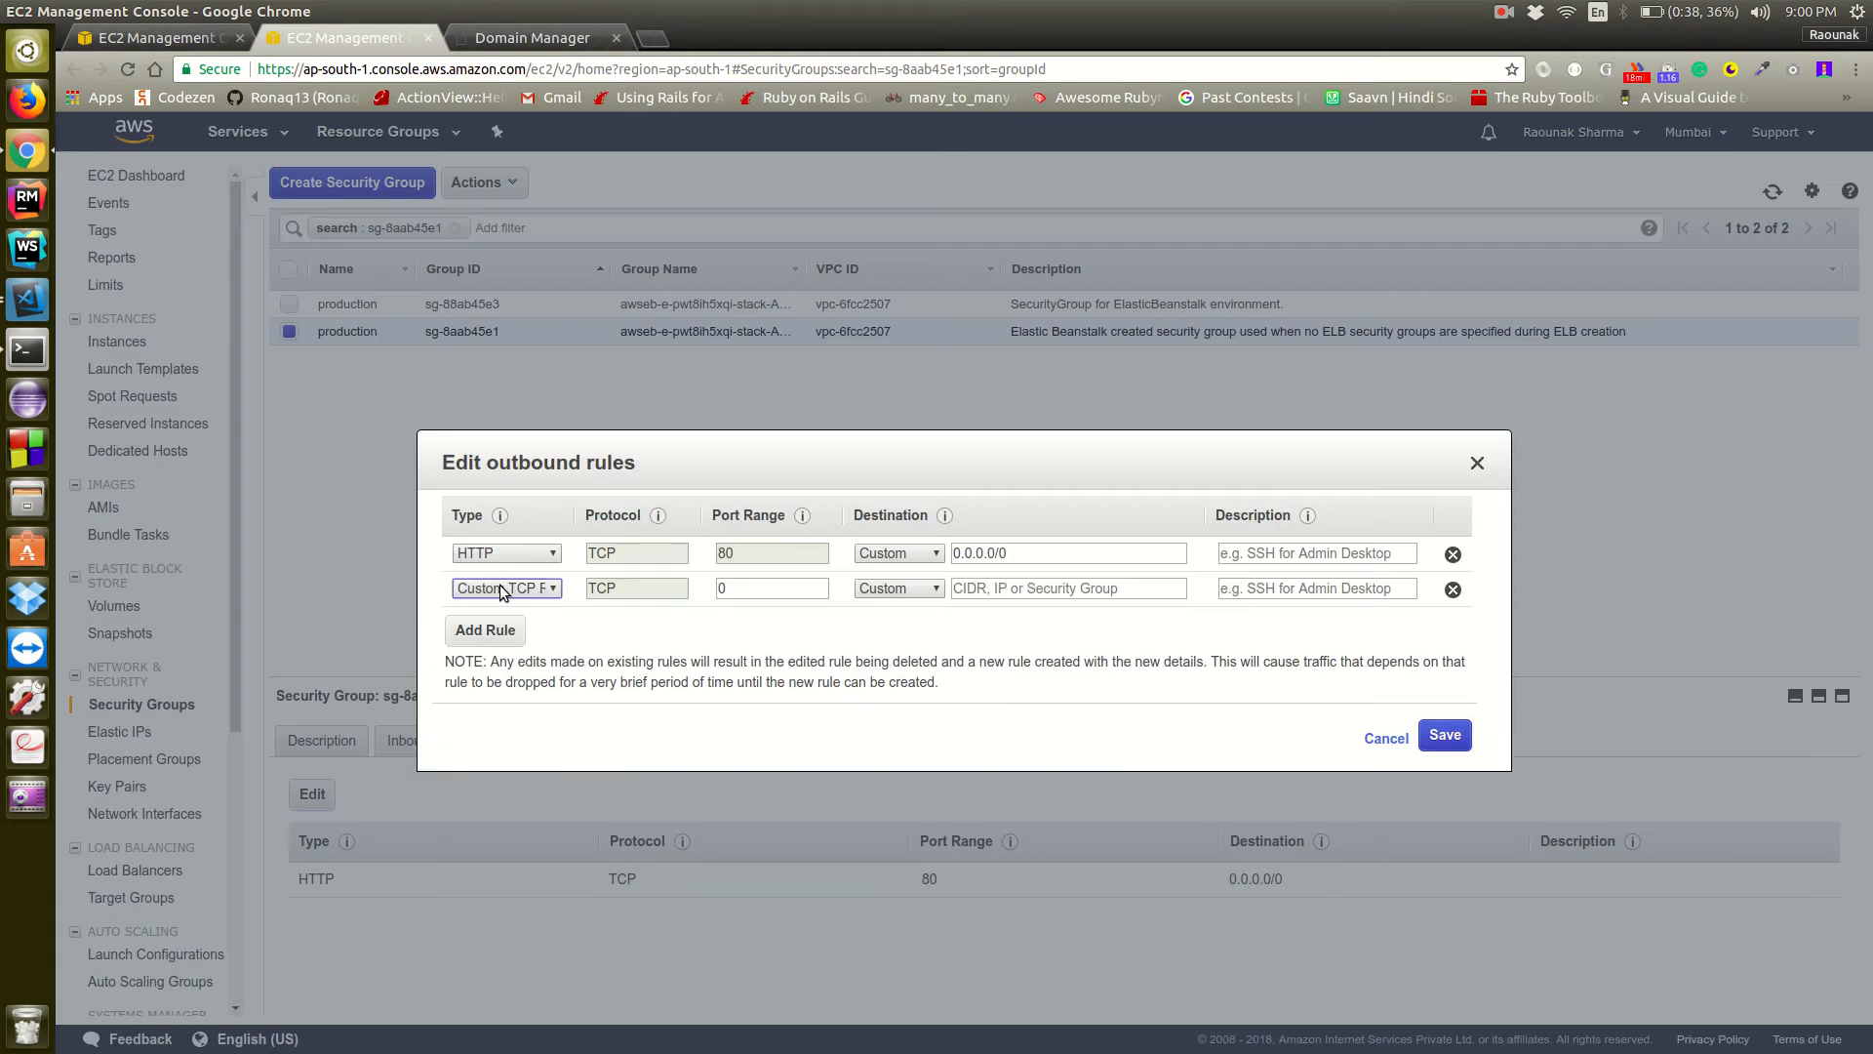
left_click(539, 591)
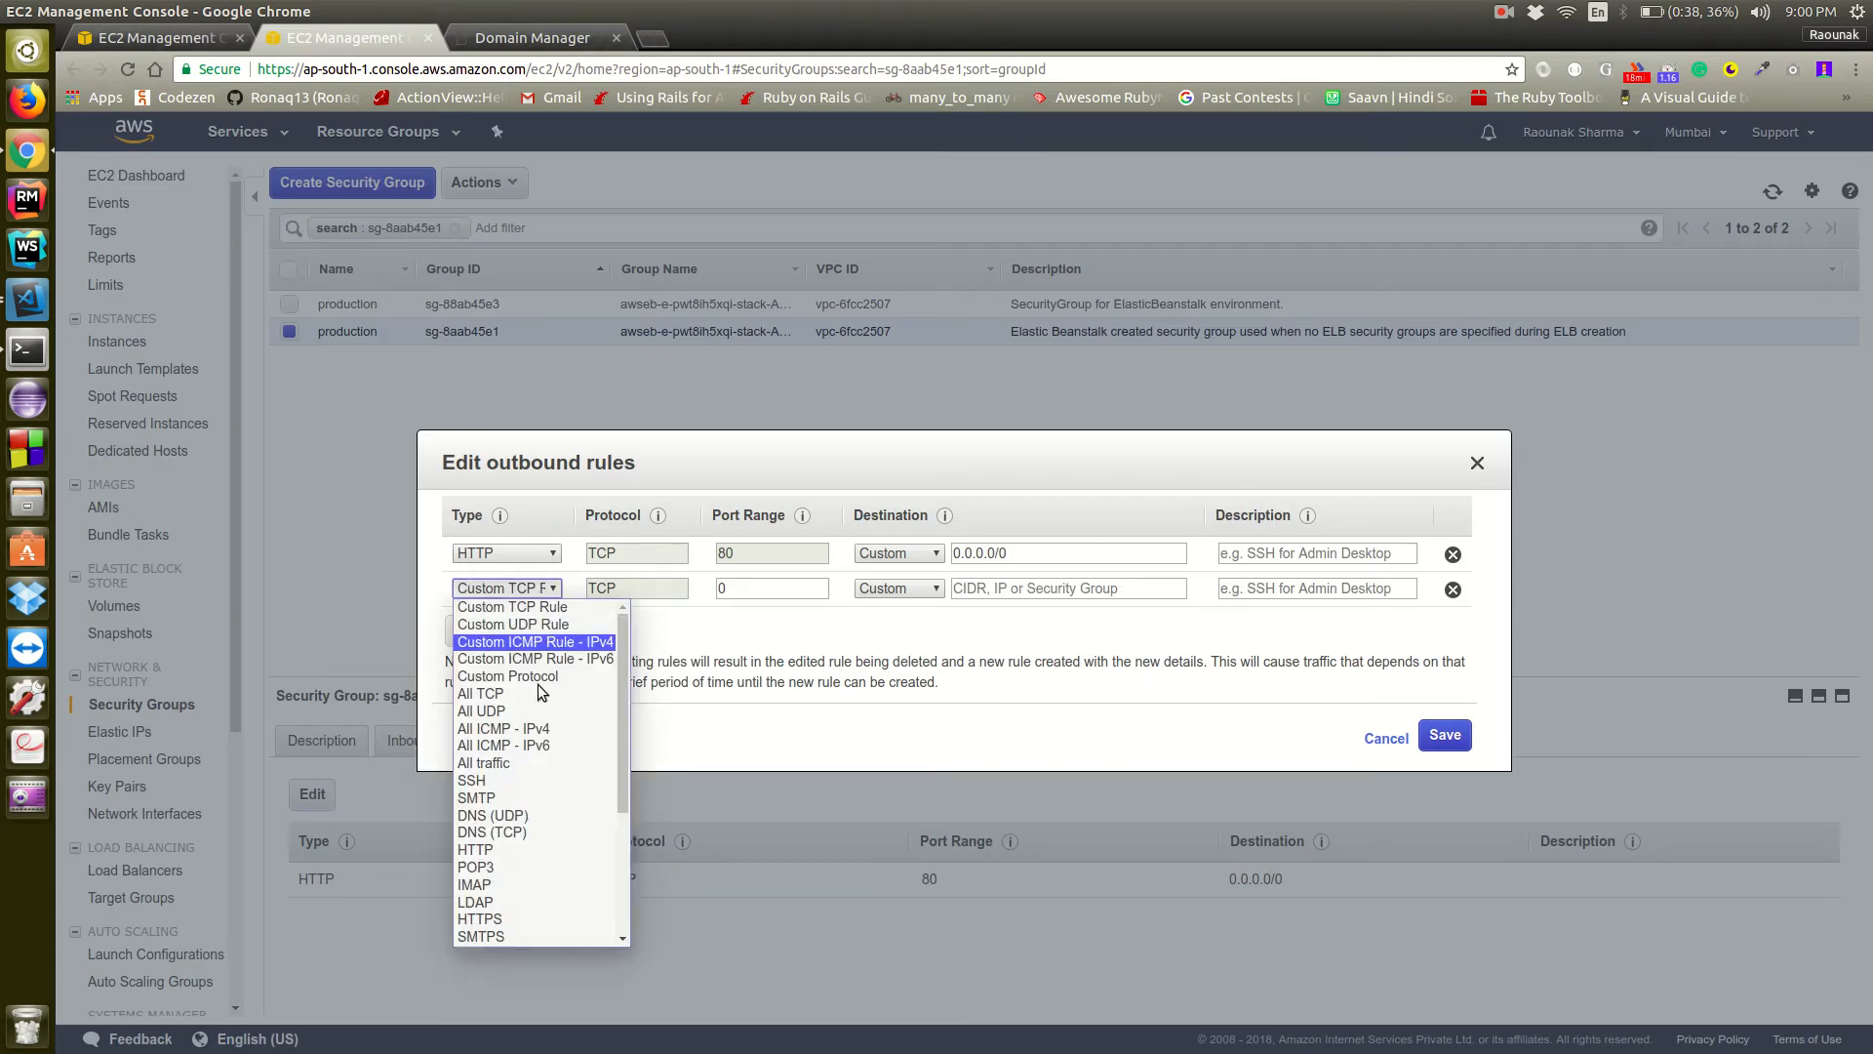
left_click(531, 932)
left_click(880, 591)
left_click(883, 624)
left_click(1445, 738)
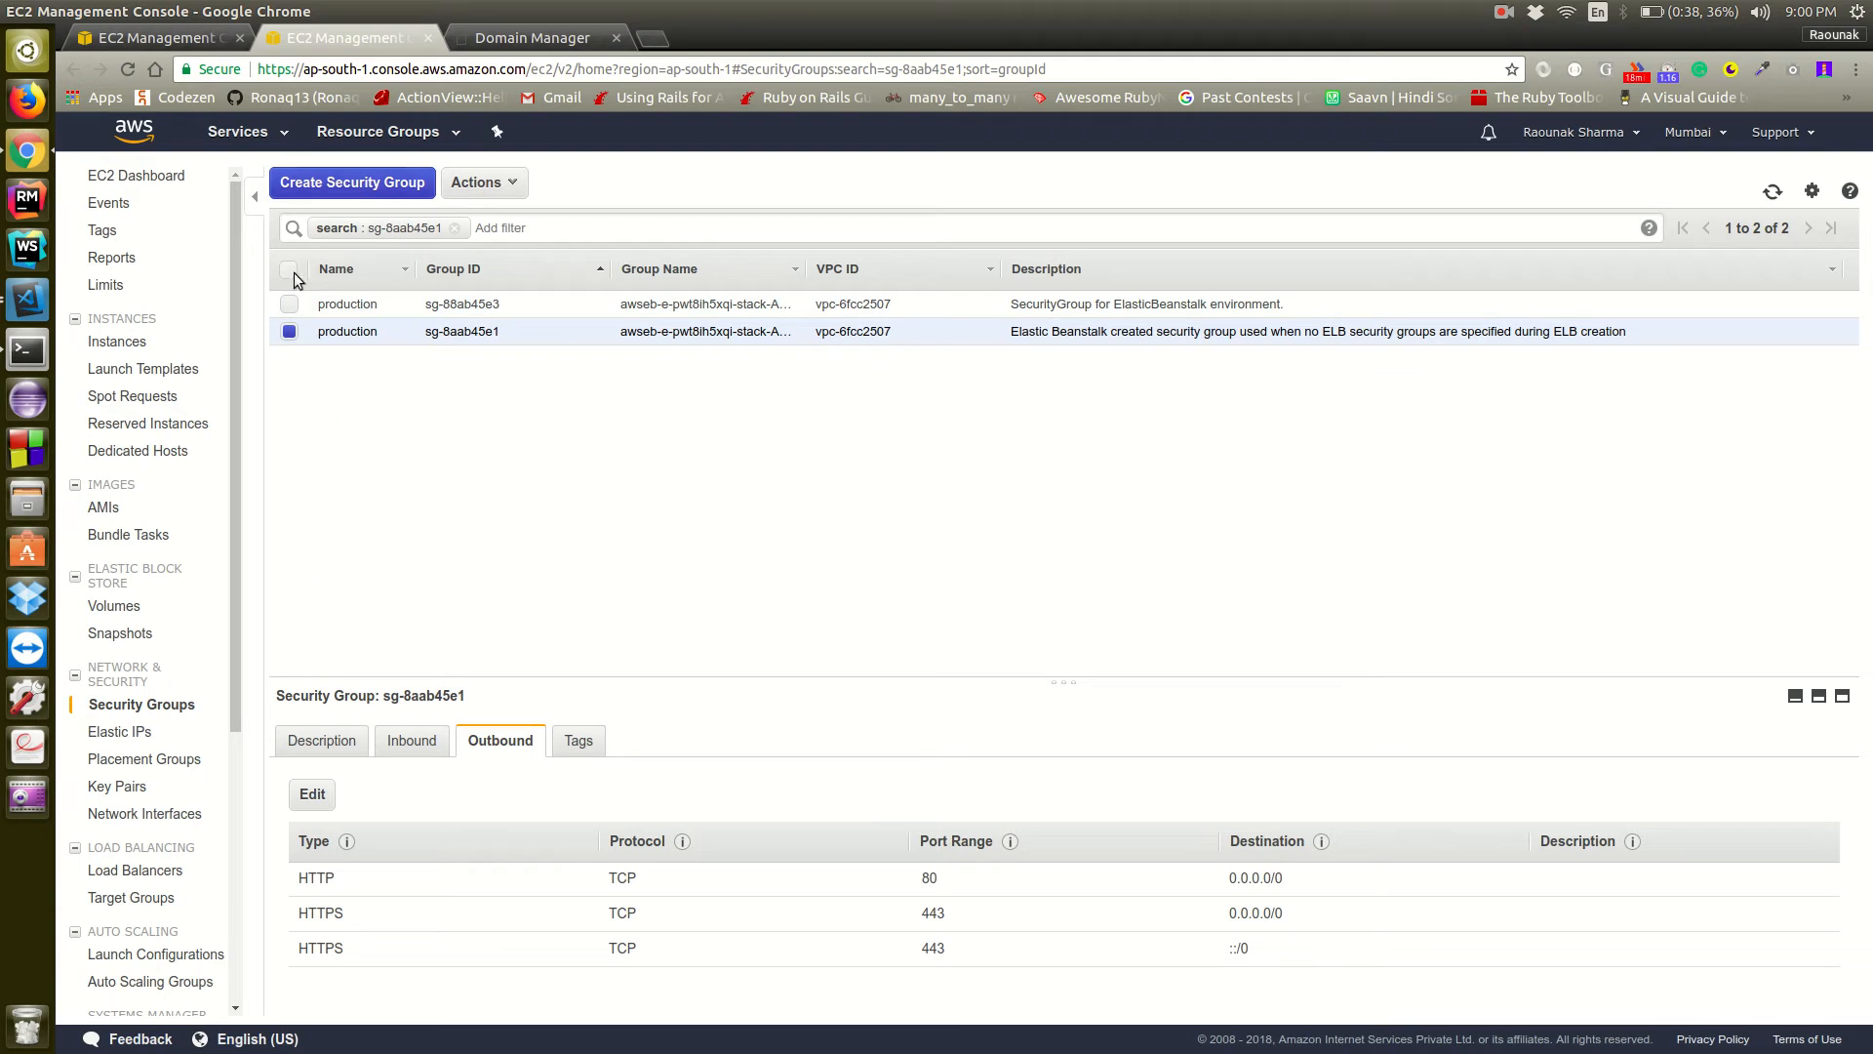
Add an inbound HTTPS rule on port 443 from Anywhere to the Elastic Beanstalk environment's security group, sg-88ab45e3, and review its outbound rules
left_click(289, 303)
left_click(289, 332)
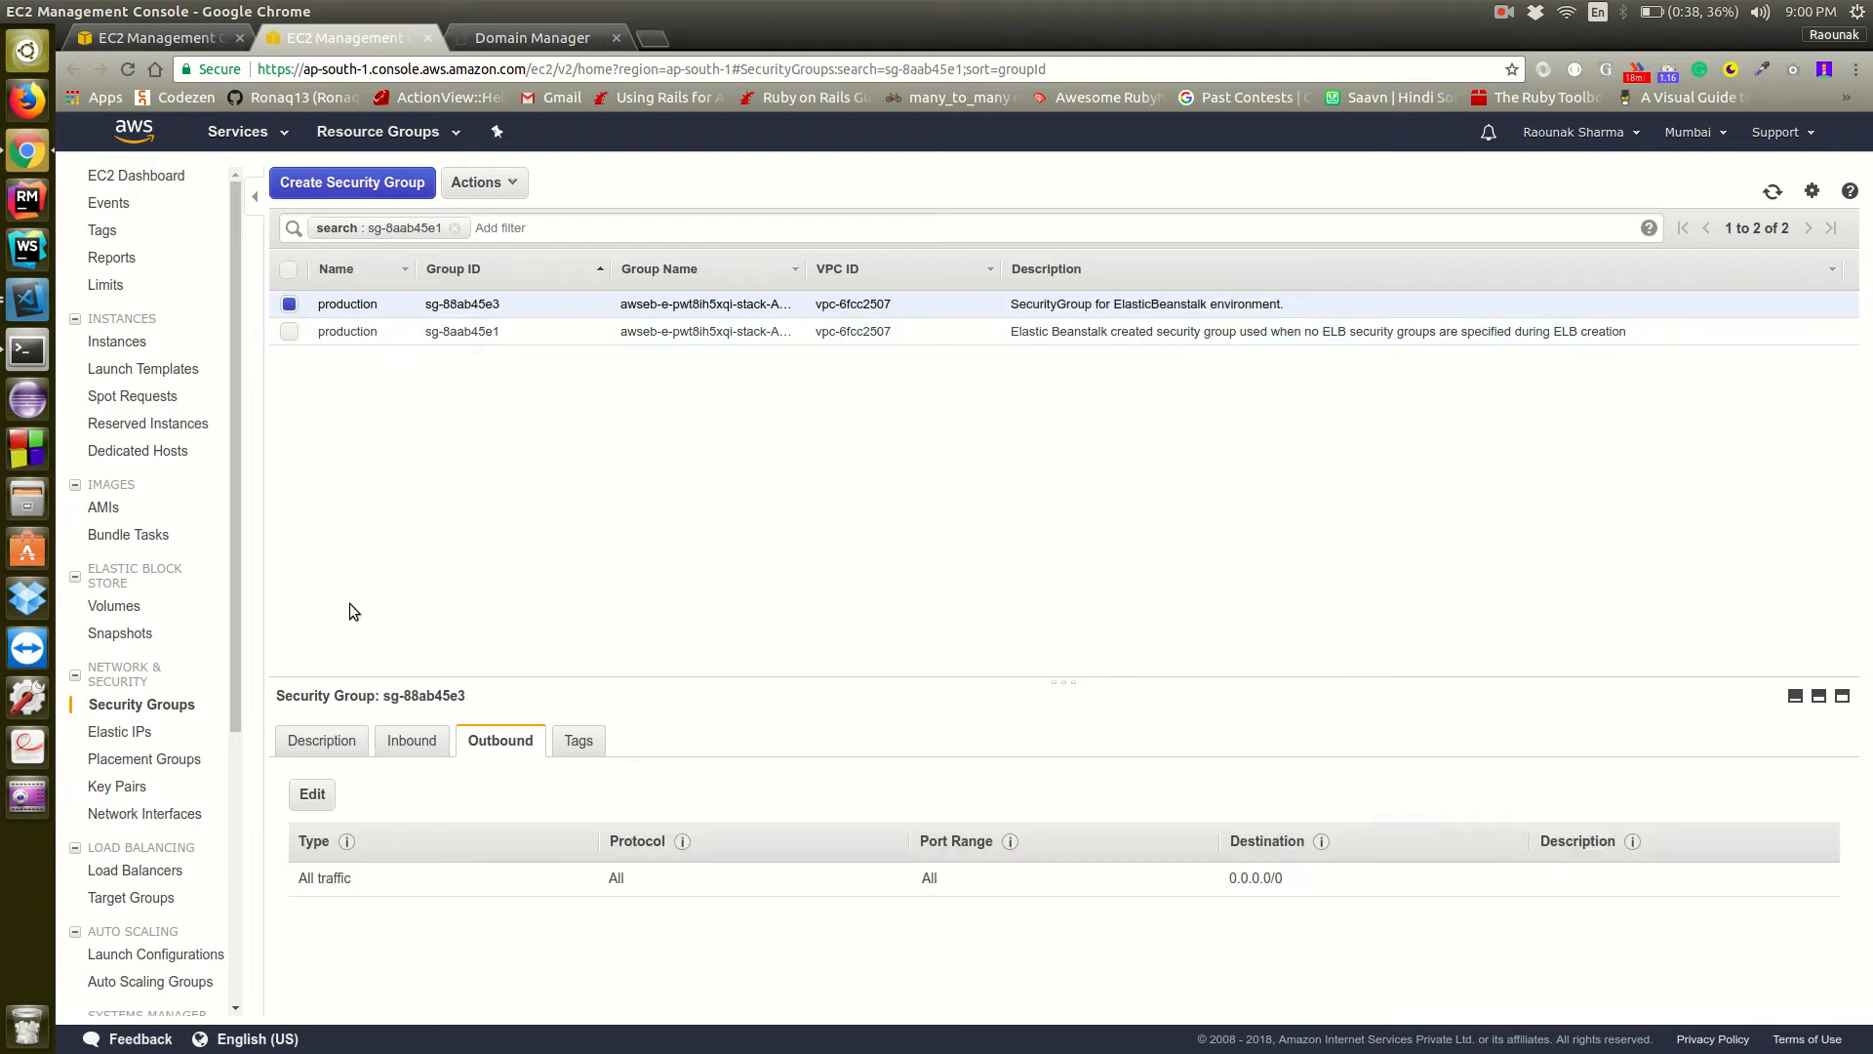
left_click(400, 751)
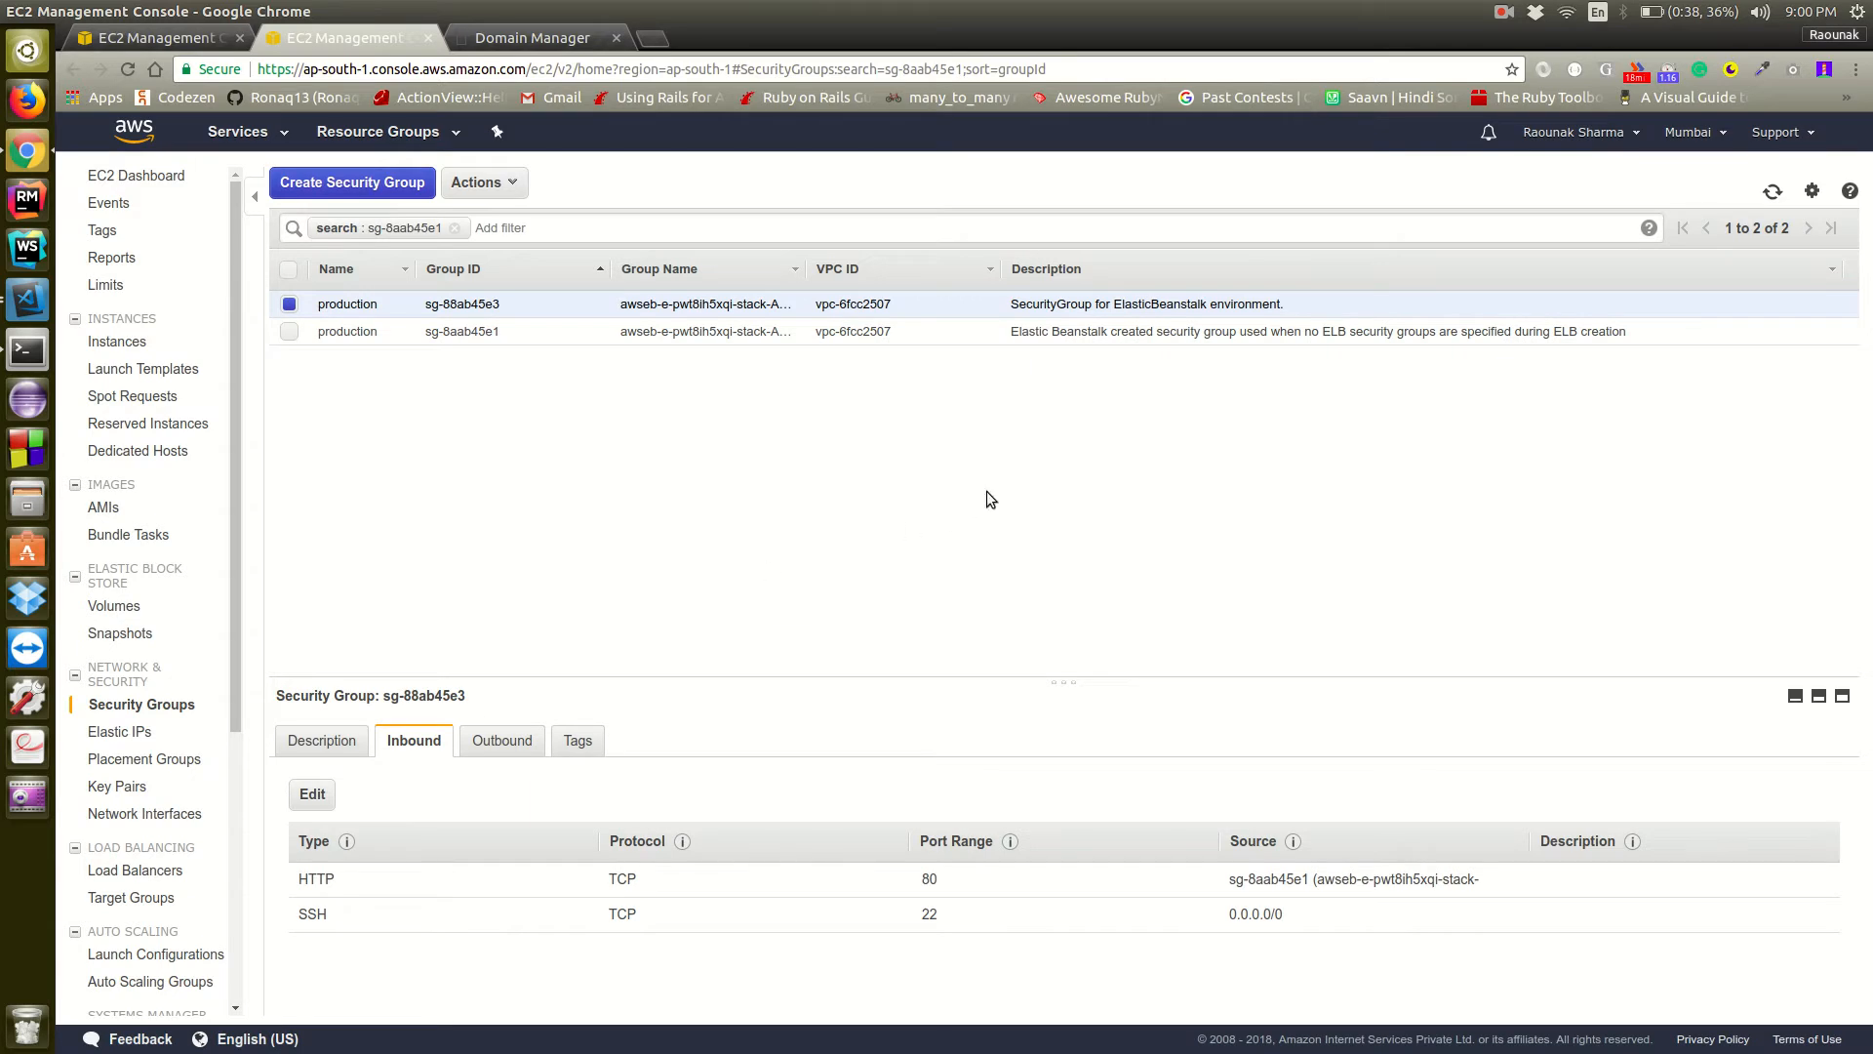
left_click(312, 793)
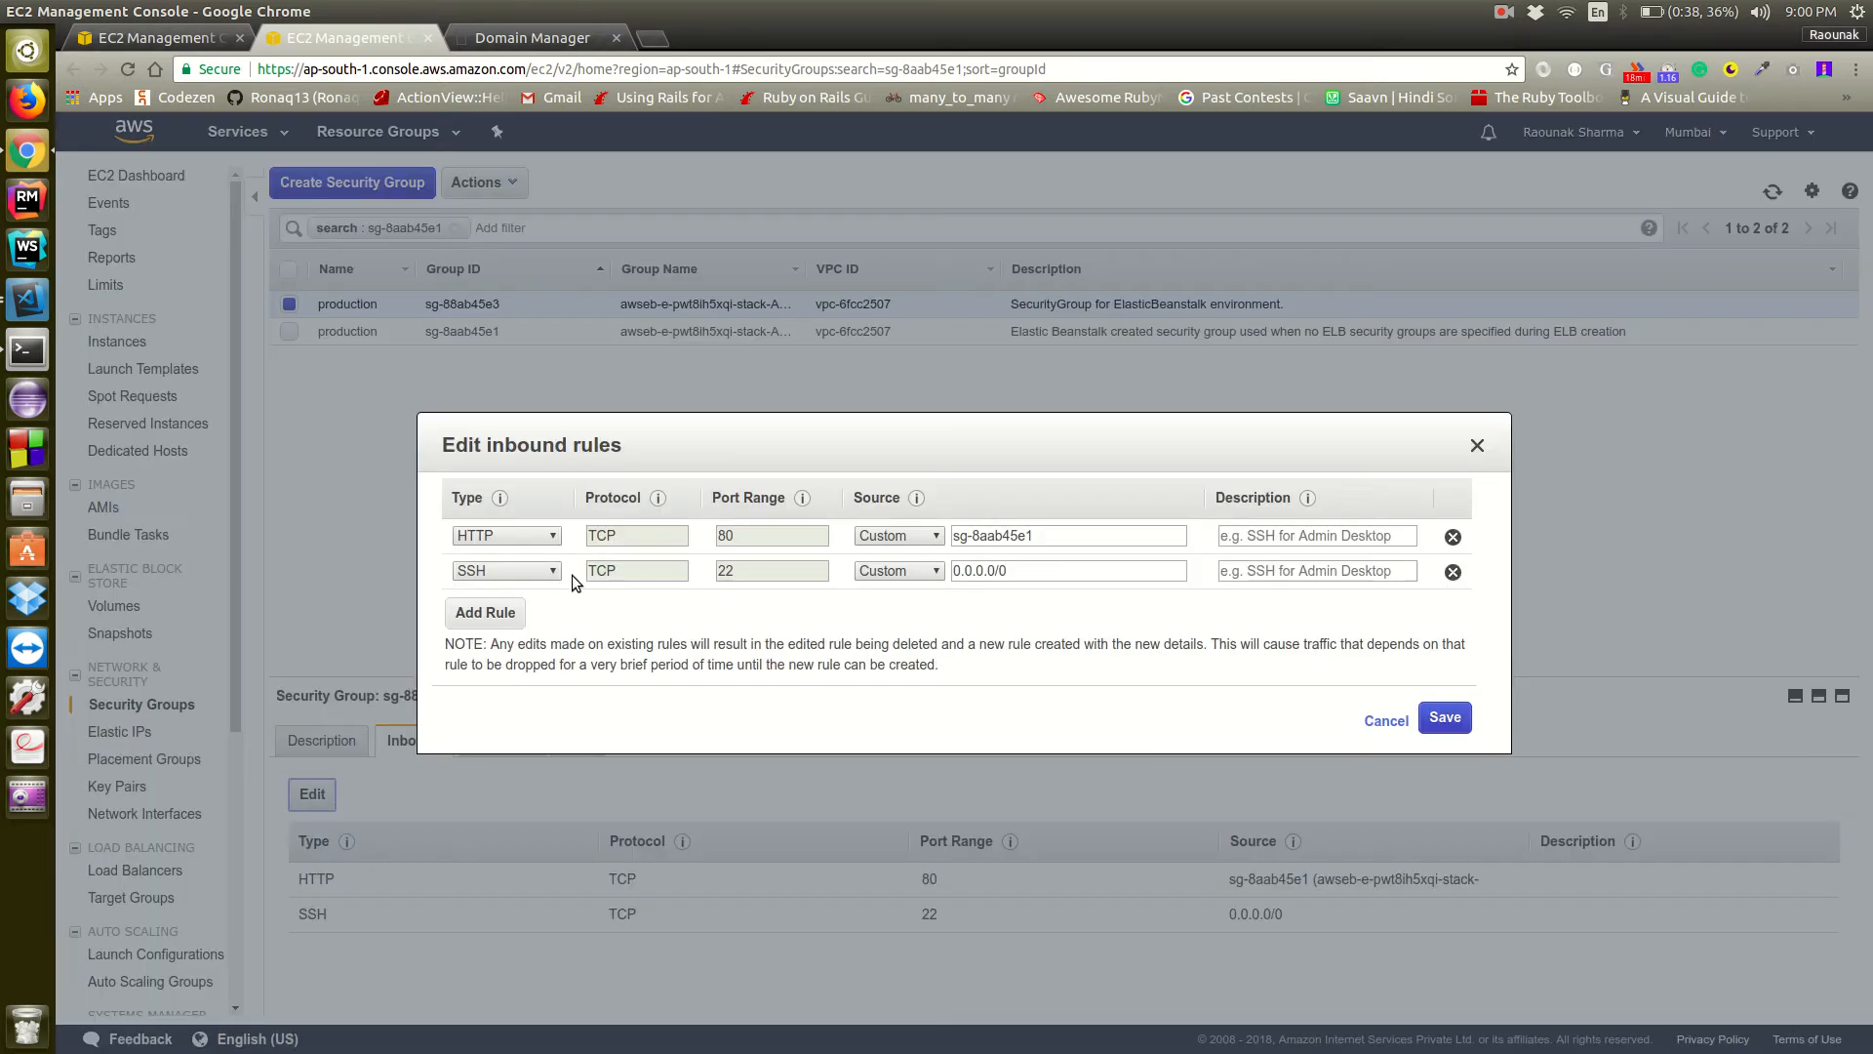
left_click(500, 611)
left_click(500, 604)
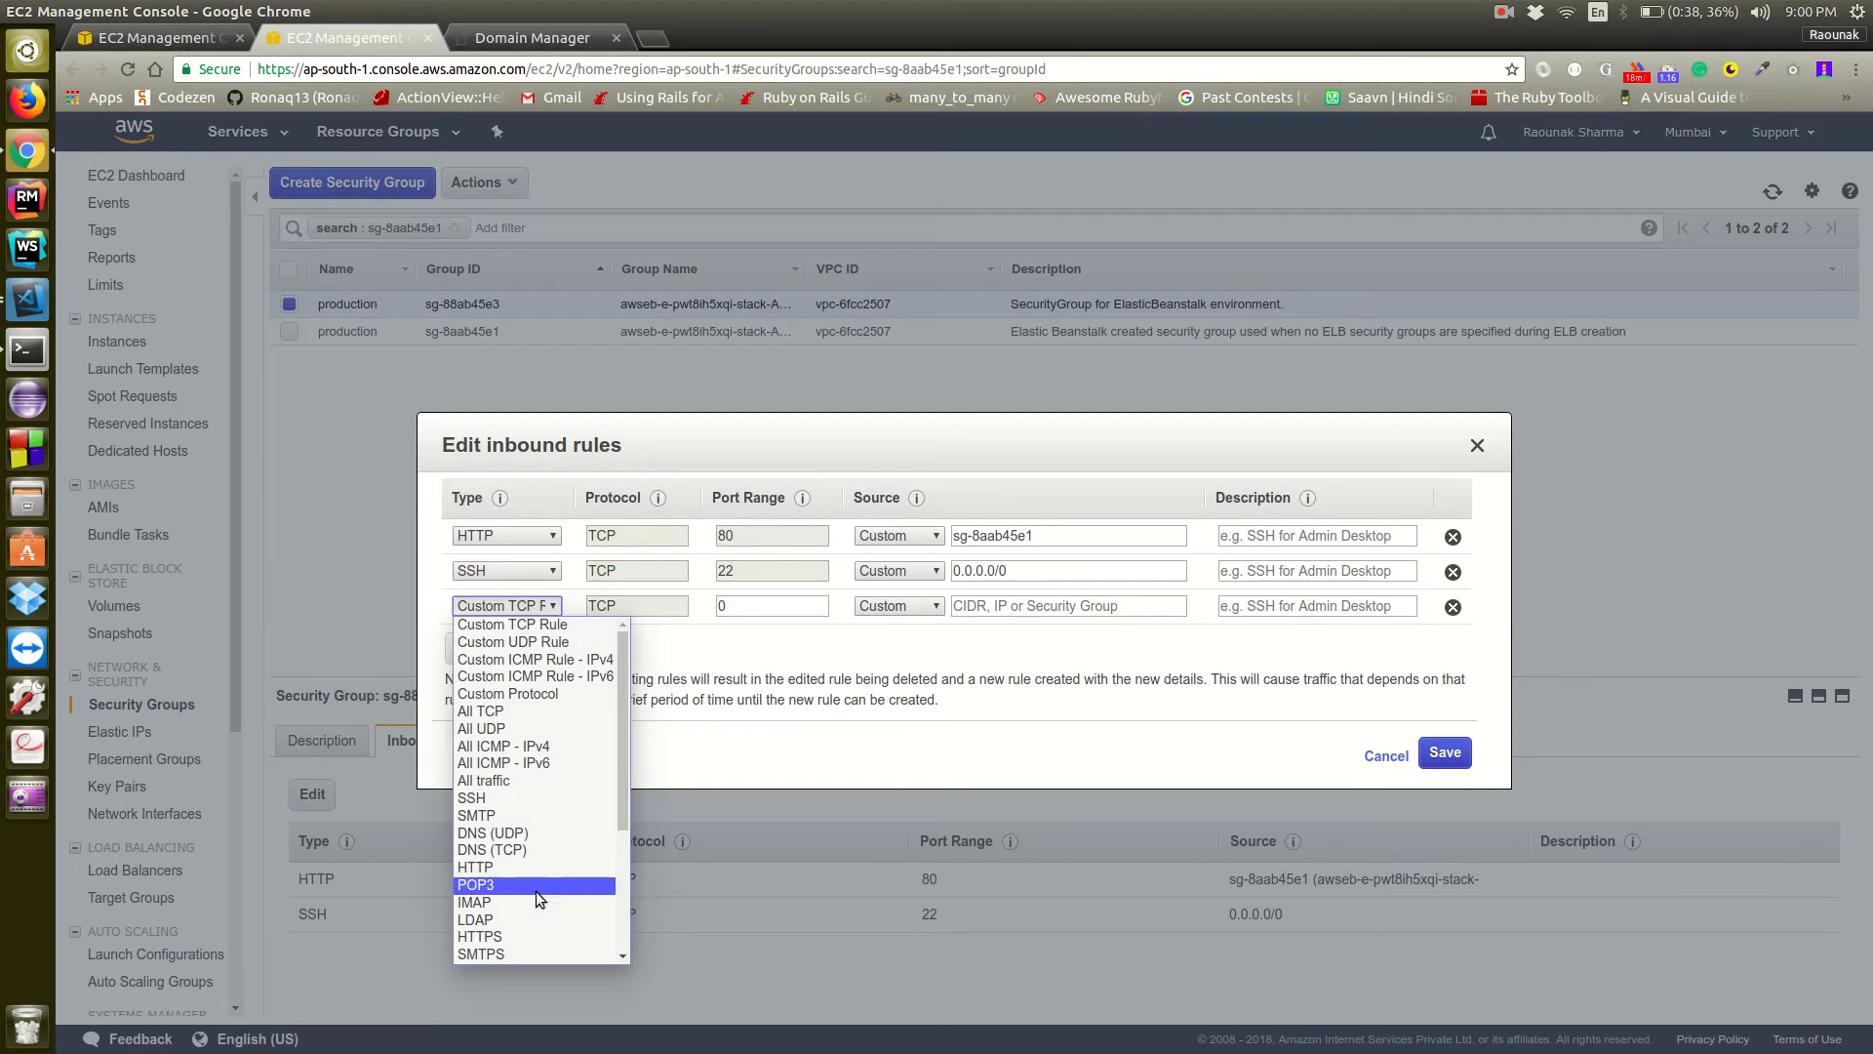
left_click(535, 934)
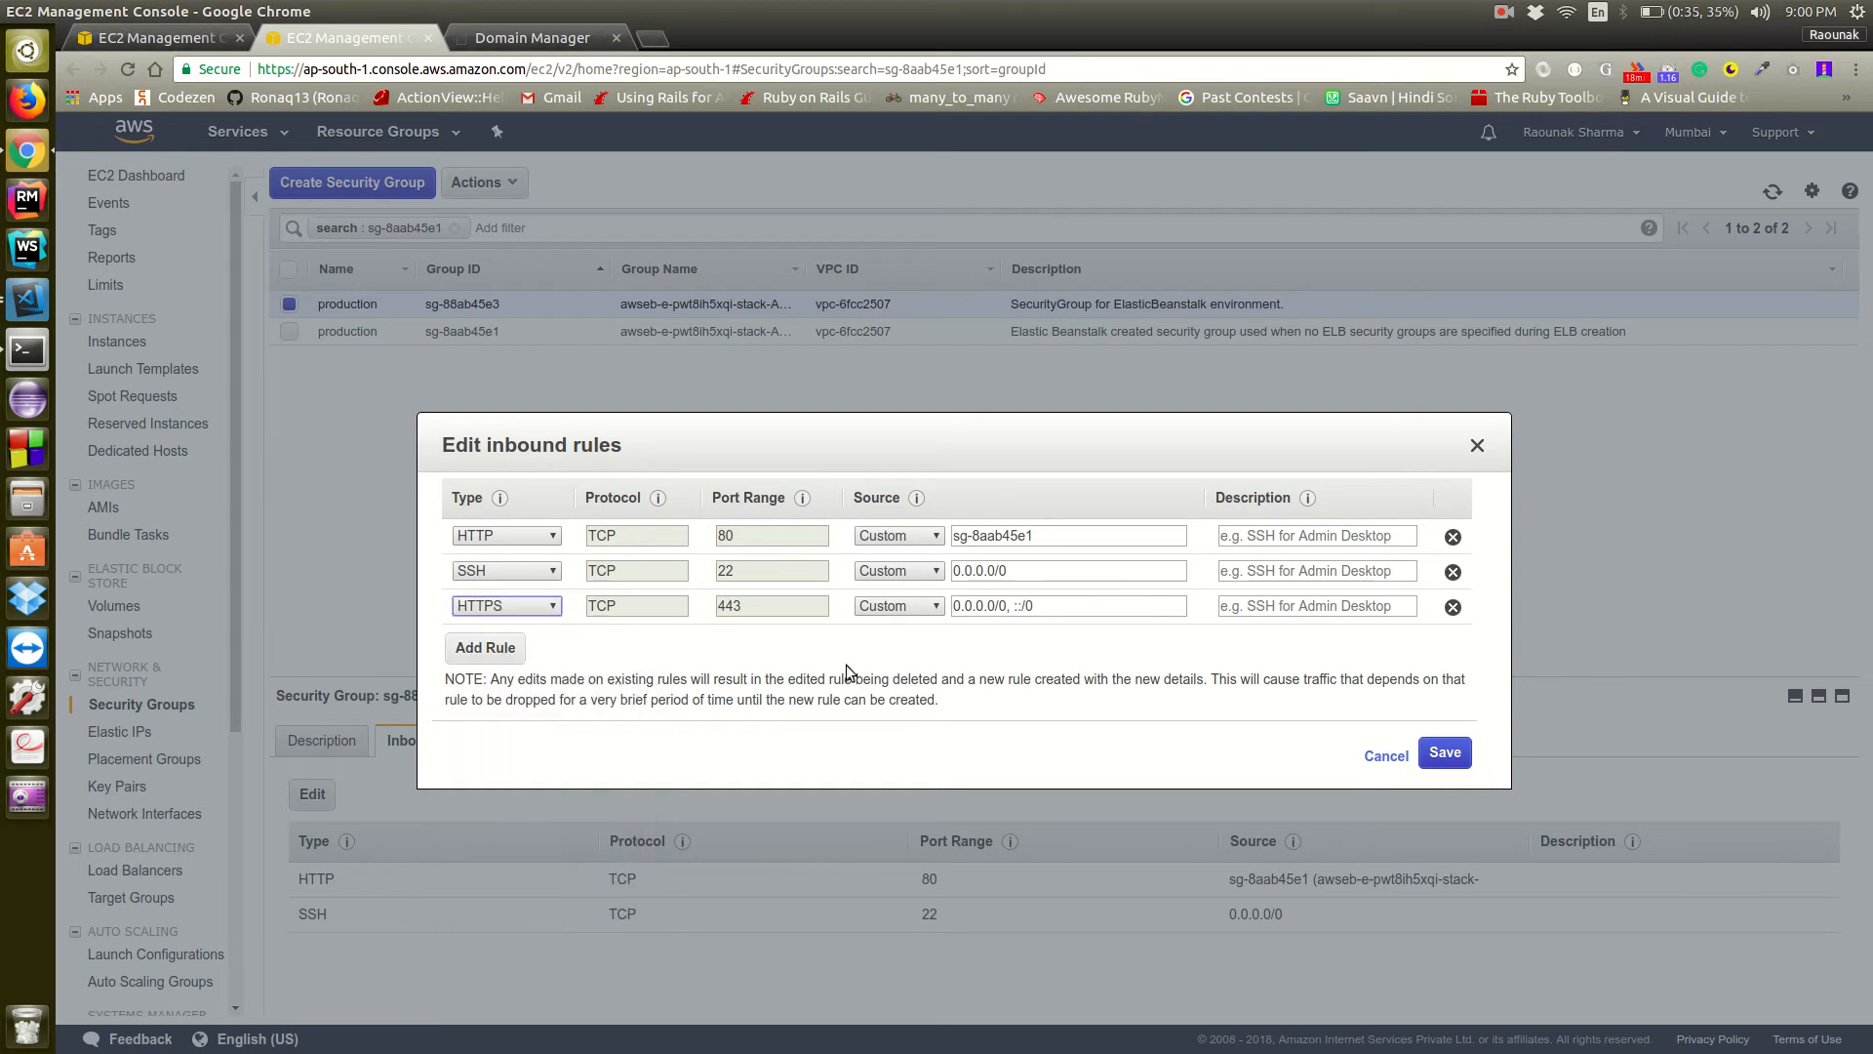
left_click(908, 609)
left_click(888, 642)
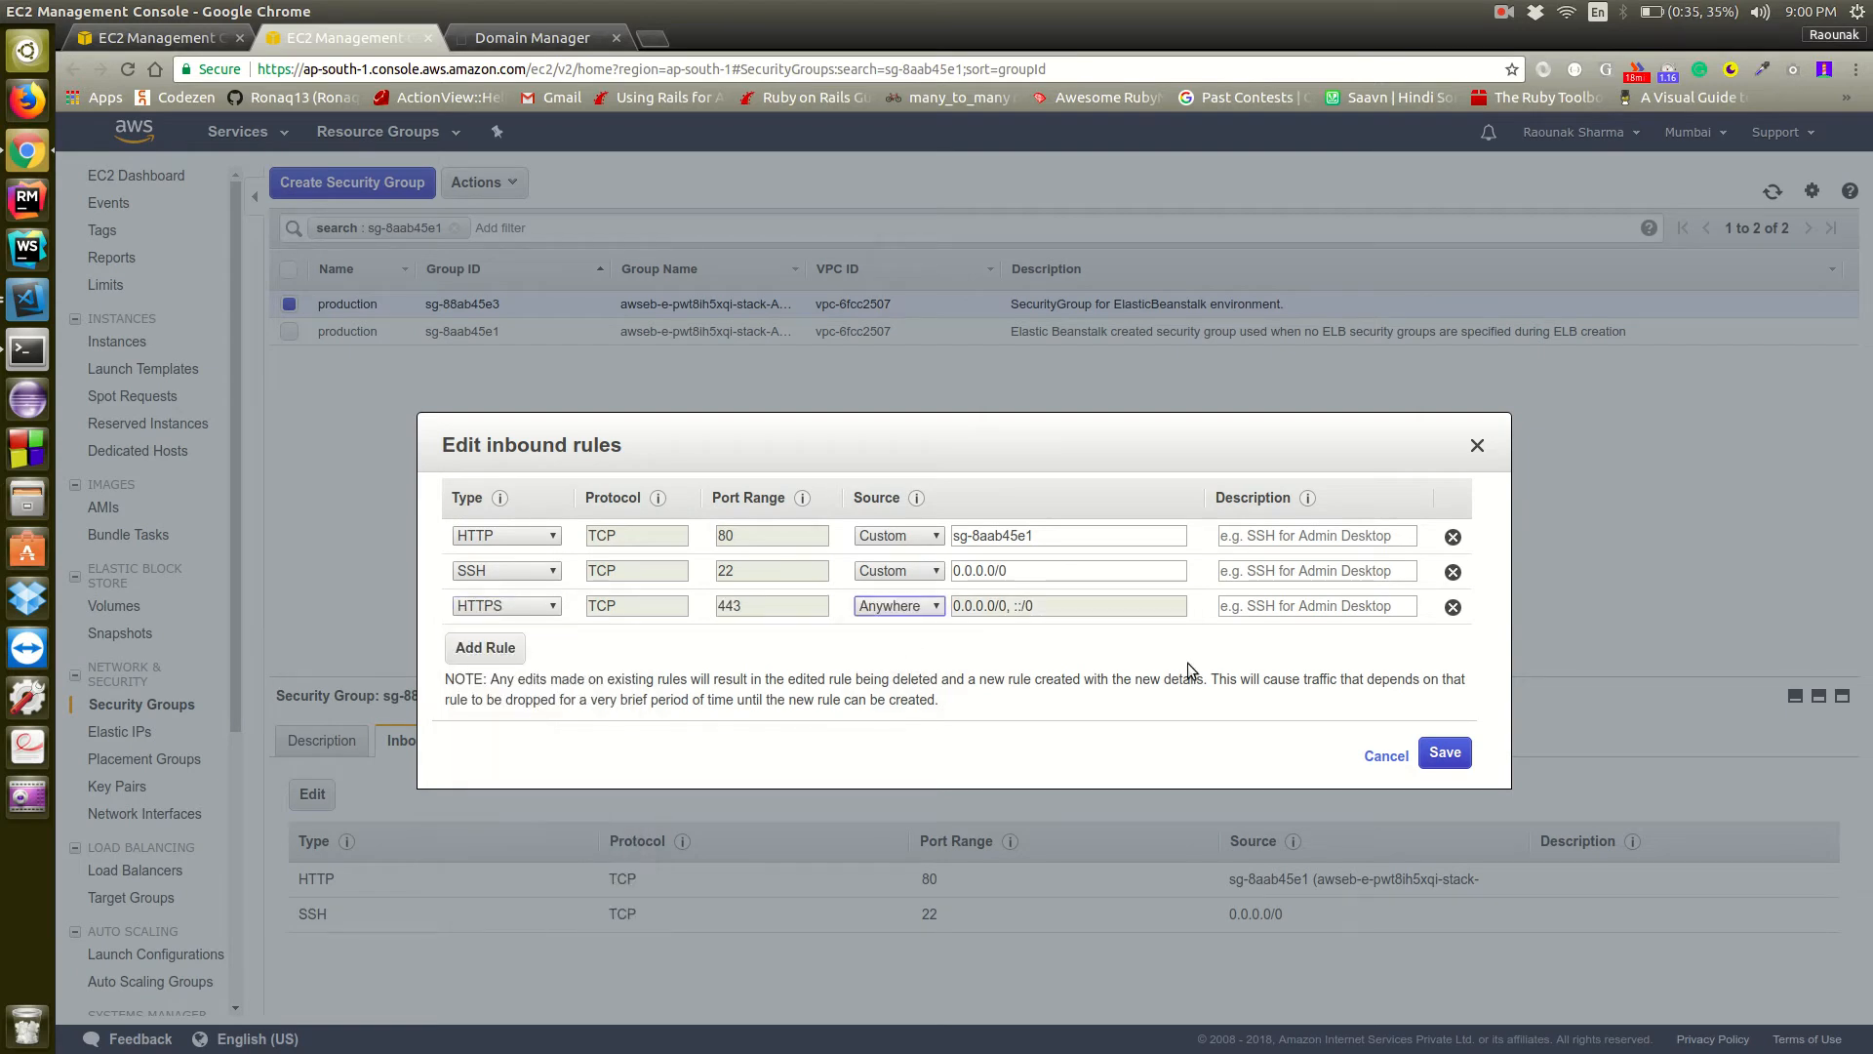
left_click(1452, 760)
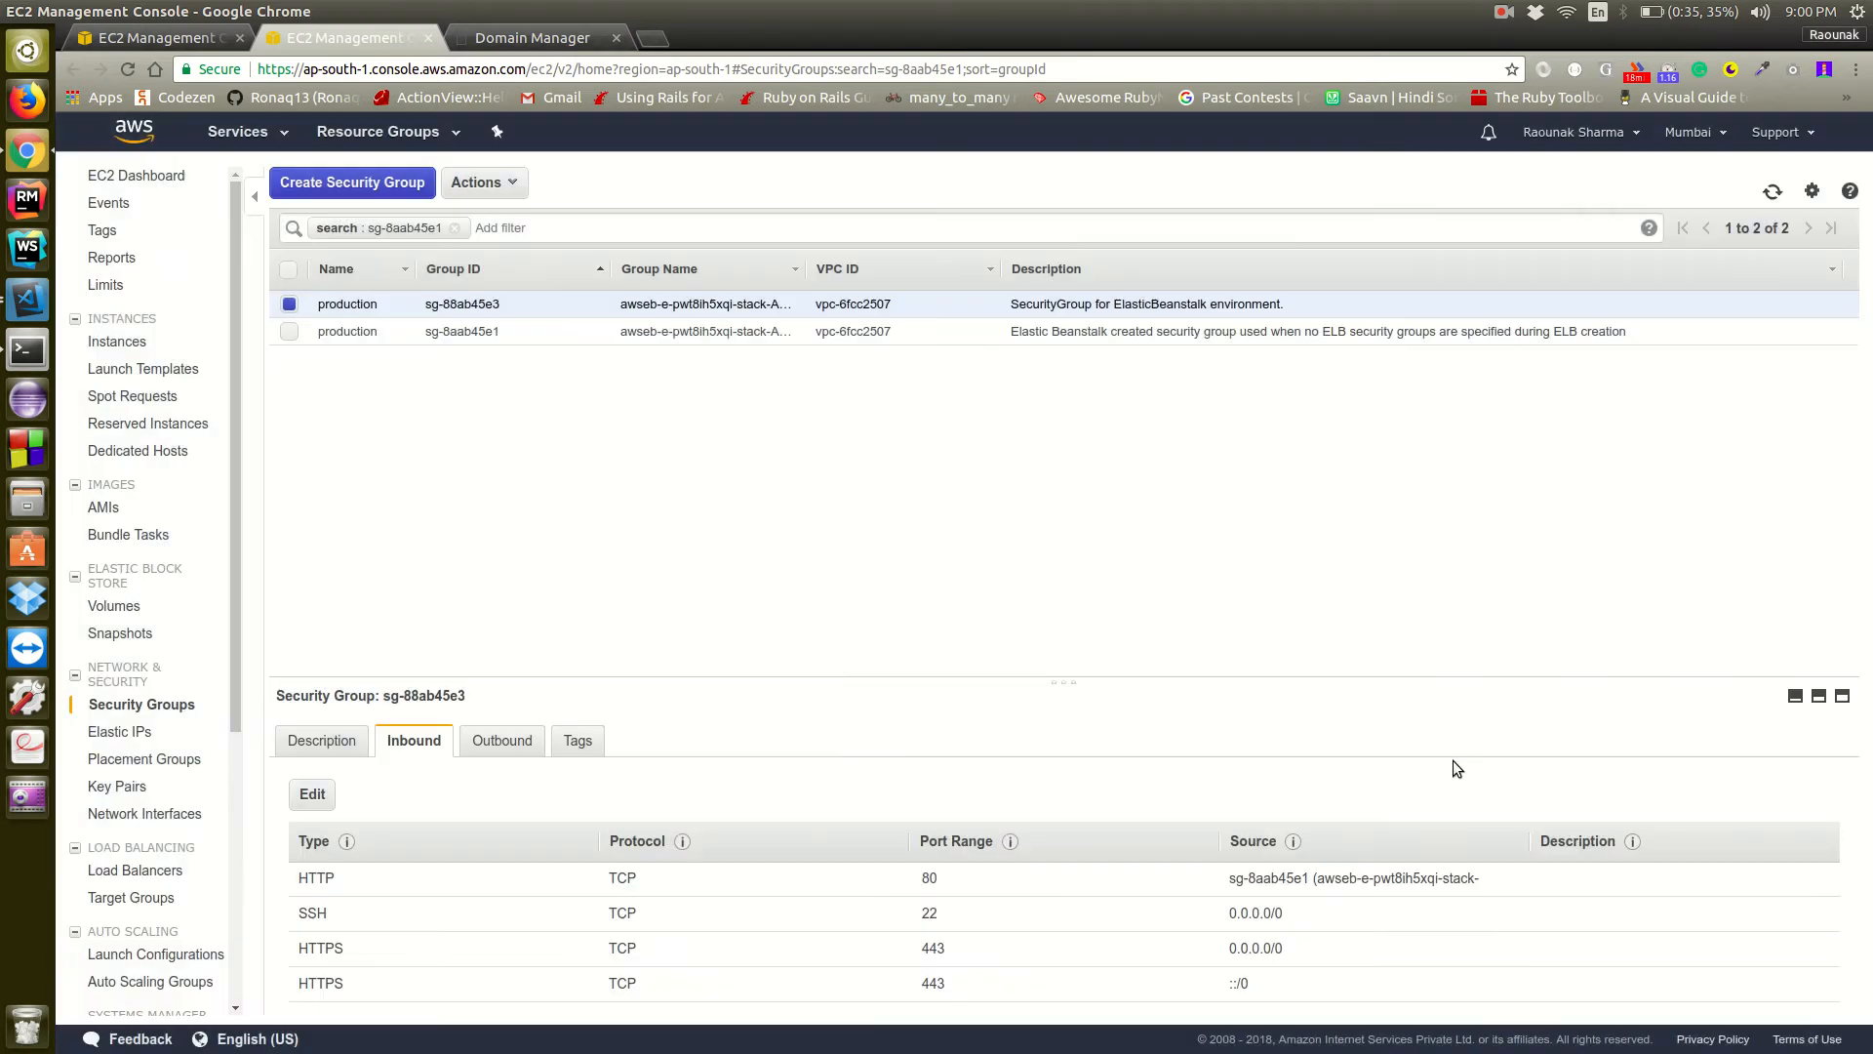
left_click(497, 748)
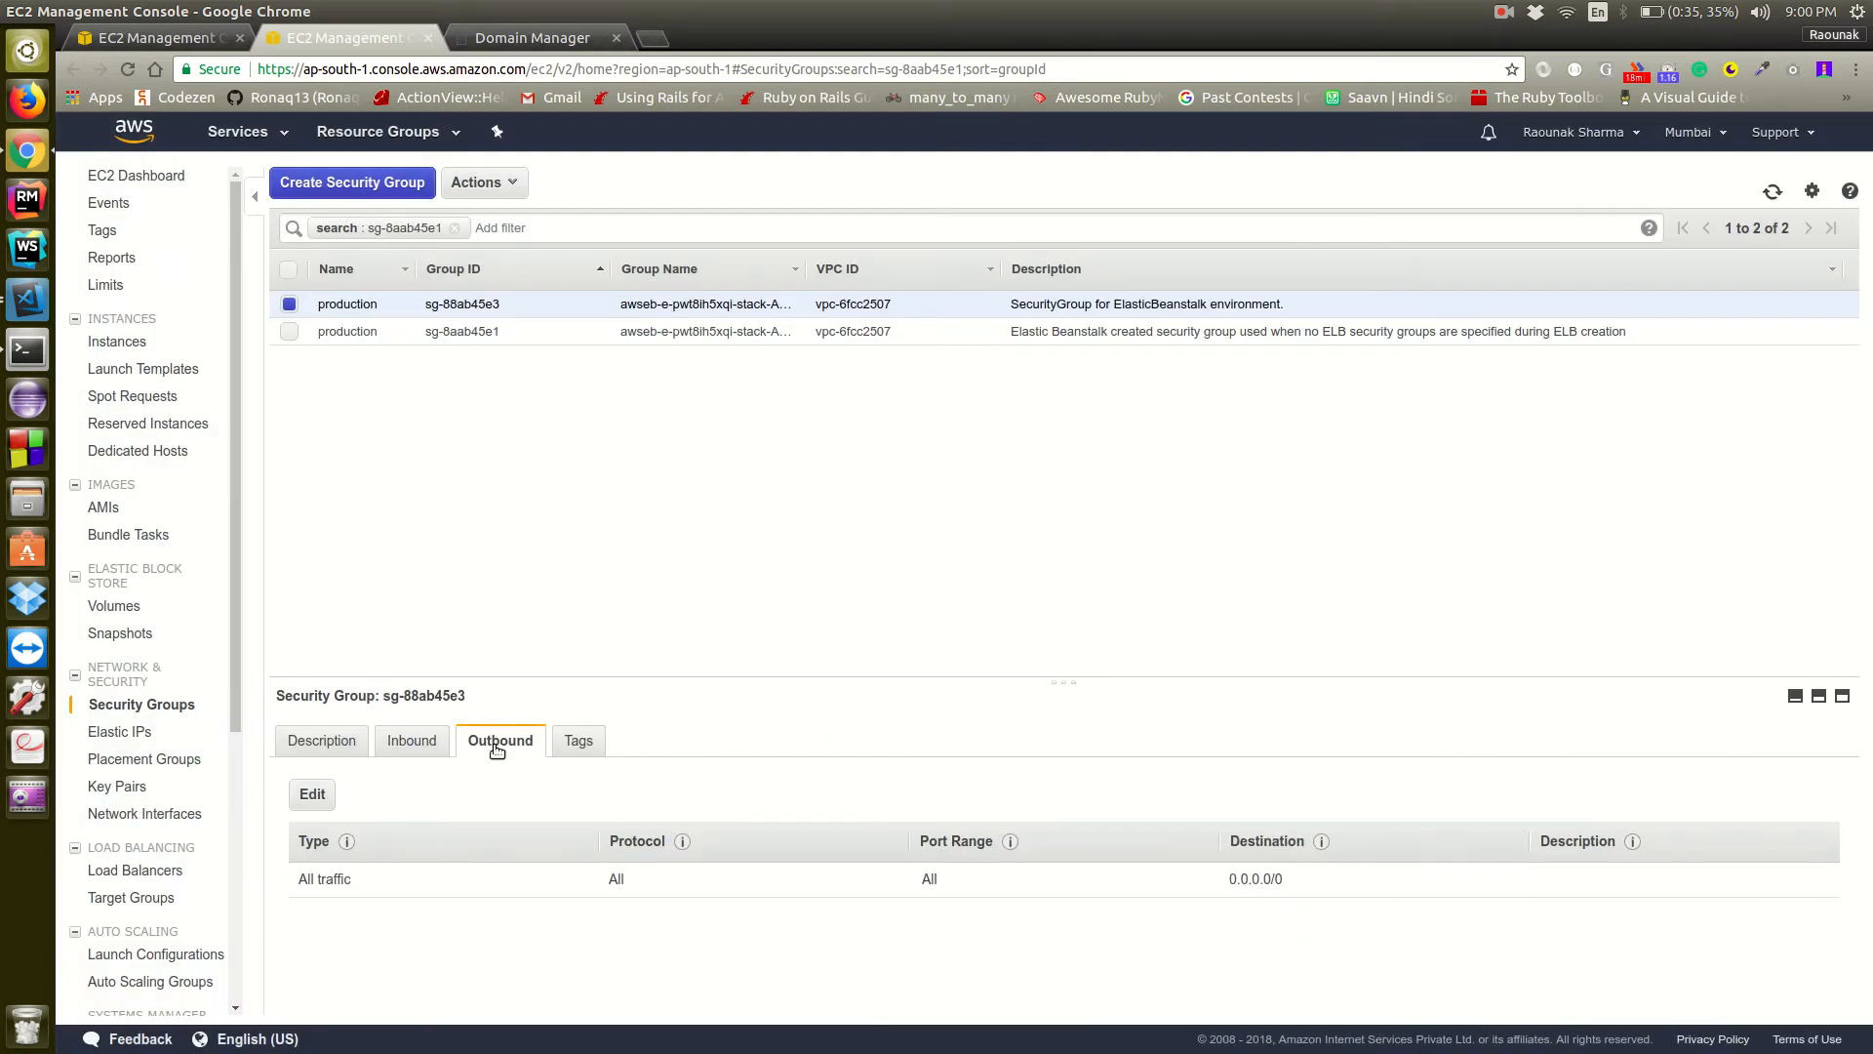
left_click(423, 739)
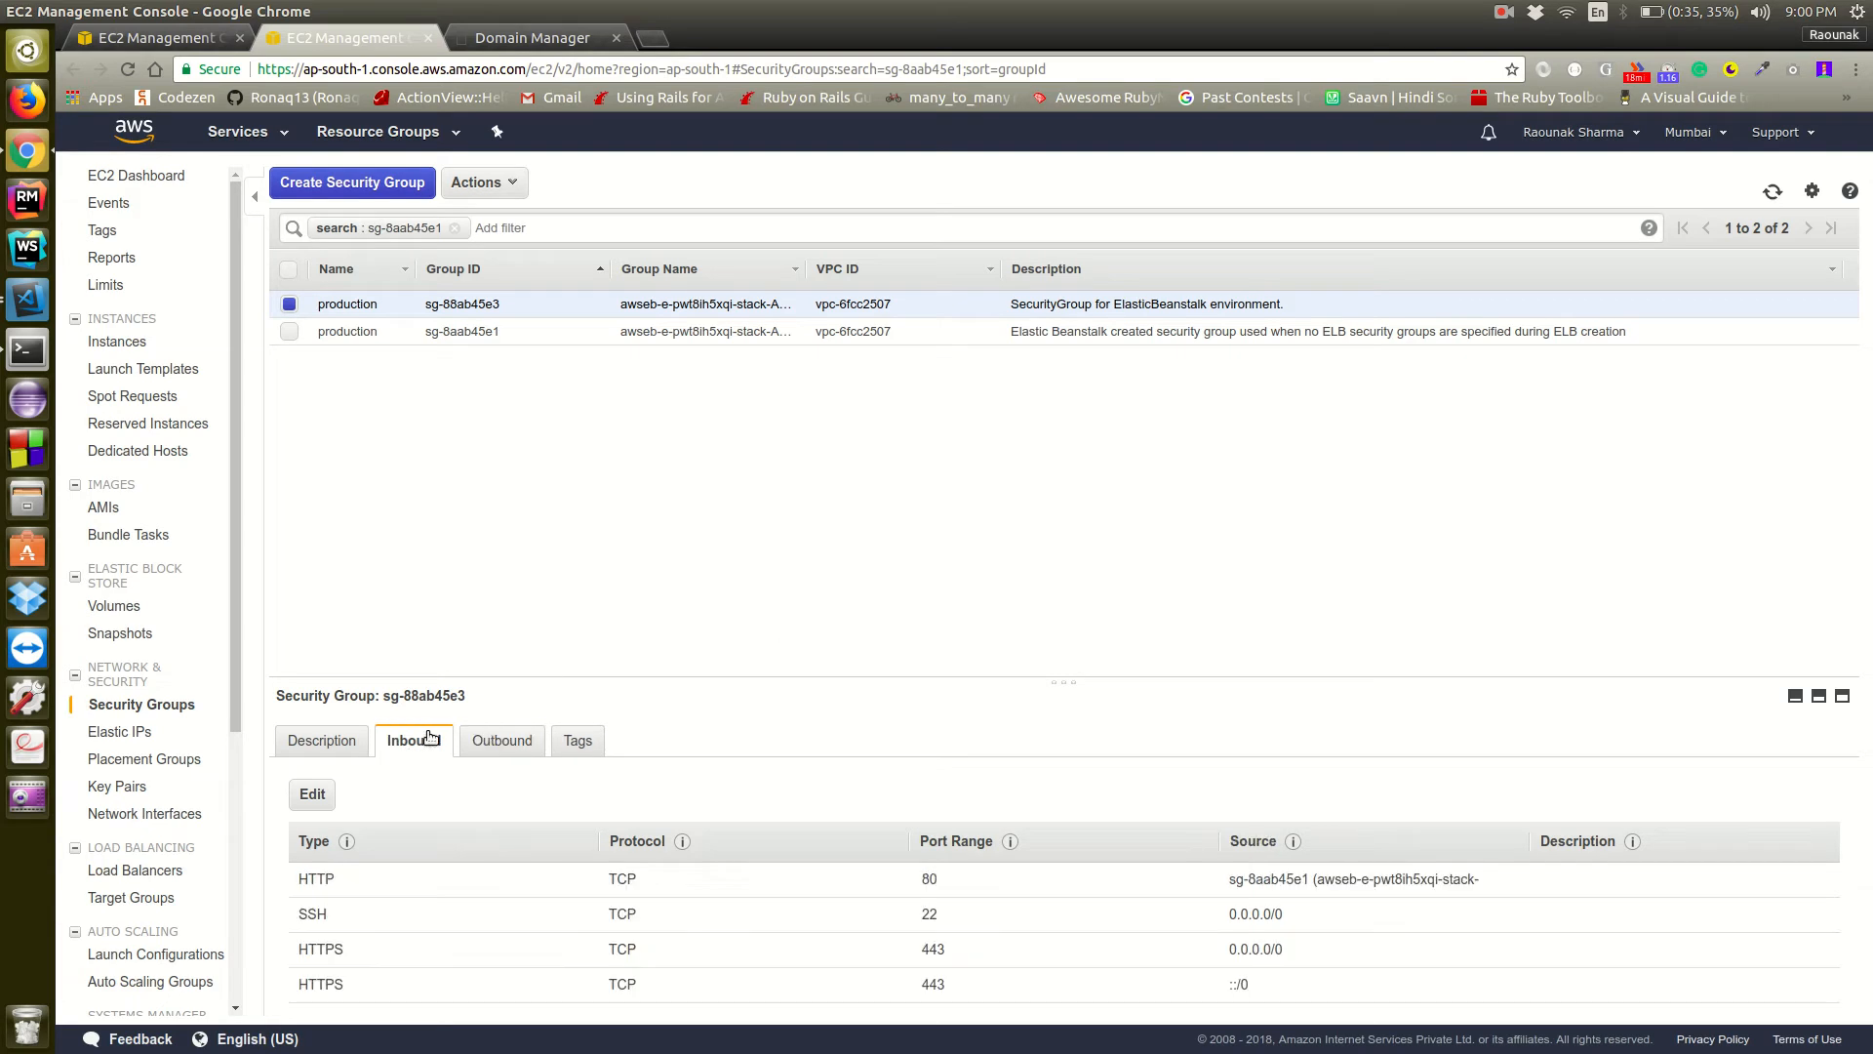
View the testDeploy production environment in Elastic Beanstalk, and check the certificates' status and usage in Certificate Manager
left_click(262, 132)
left_click(151, 258)
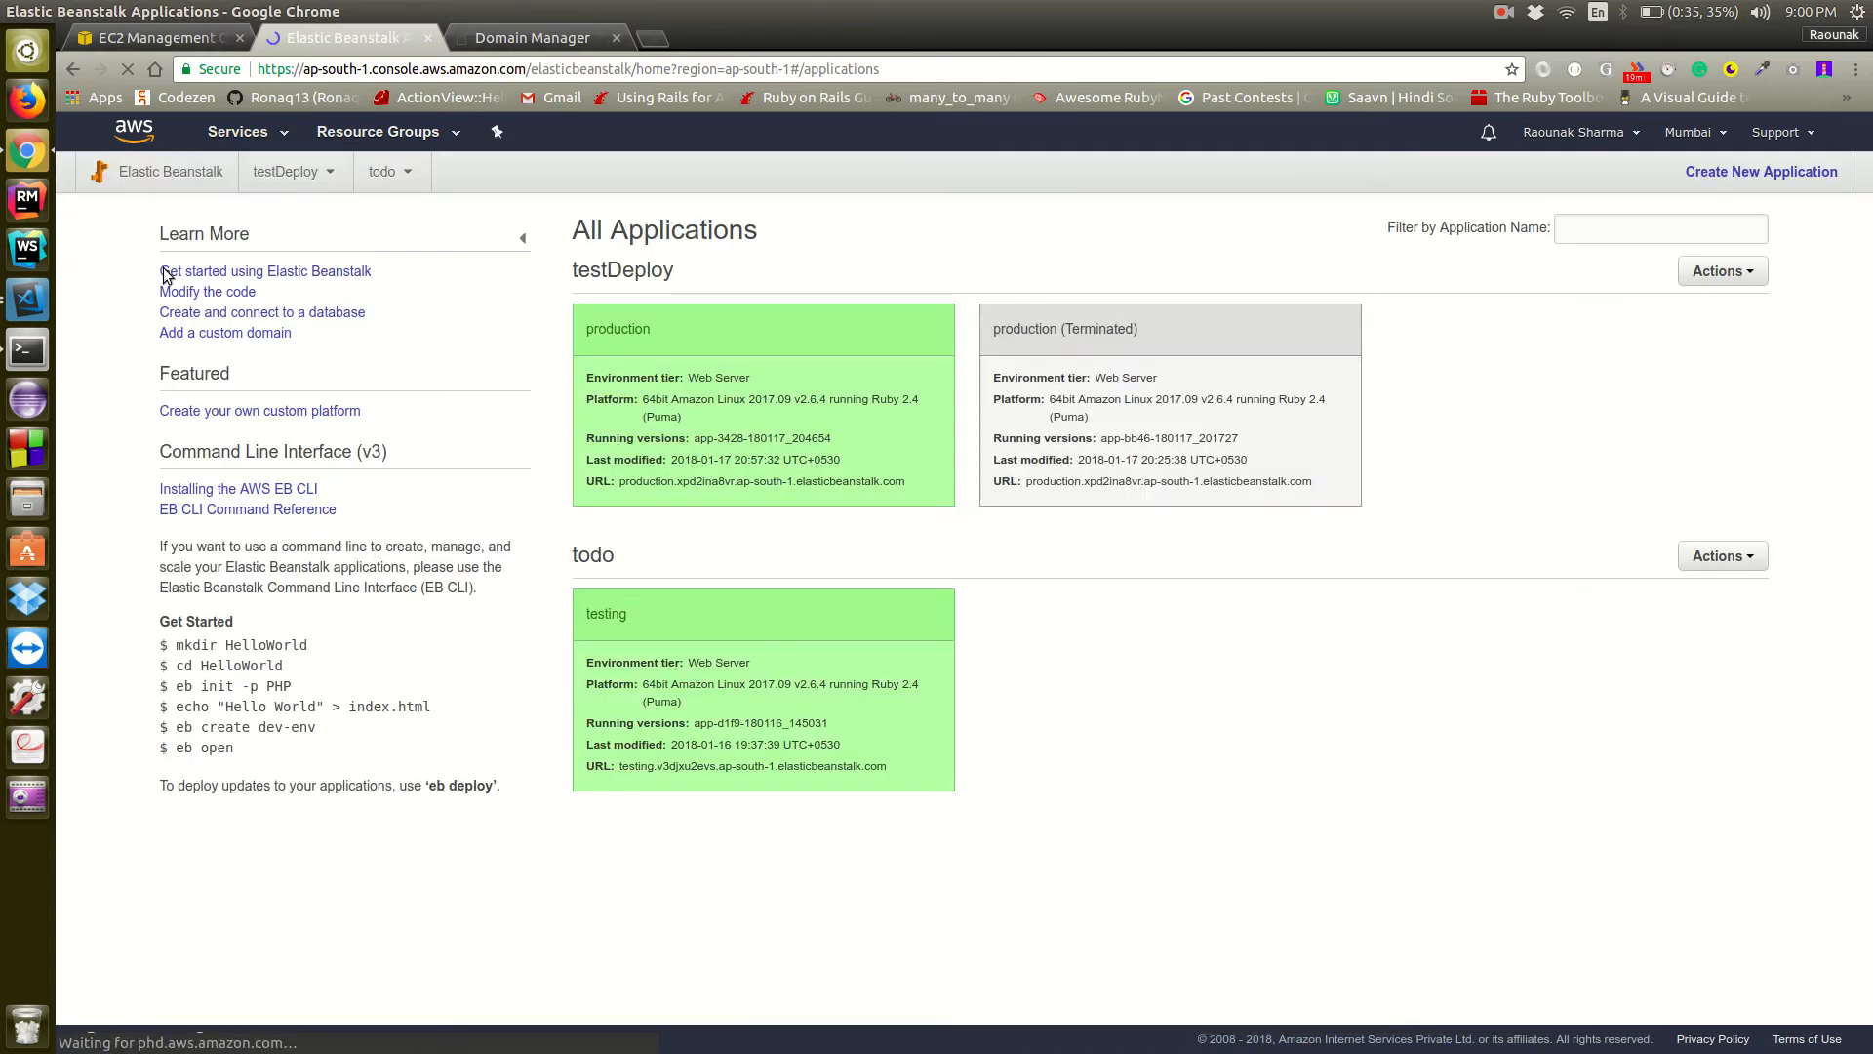
left_click(605, 327)
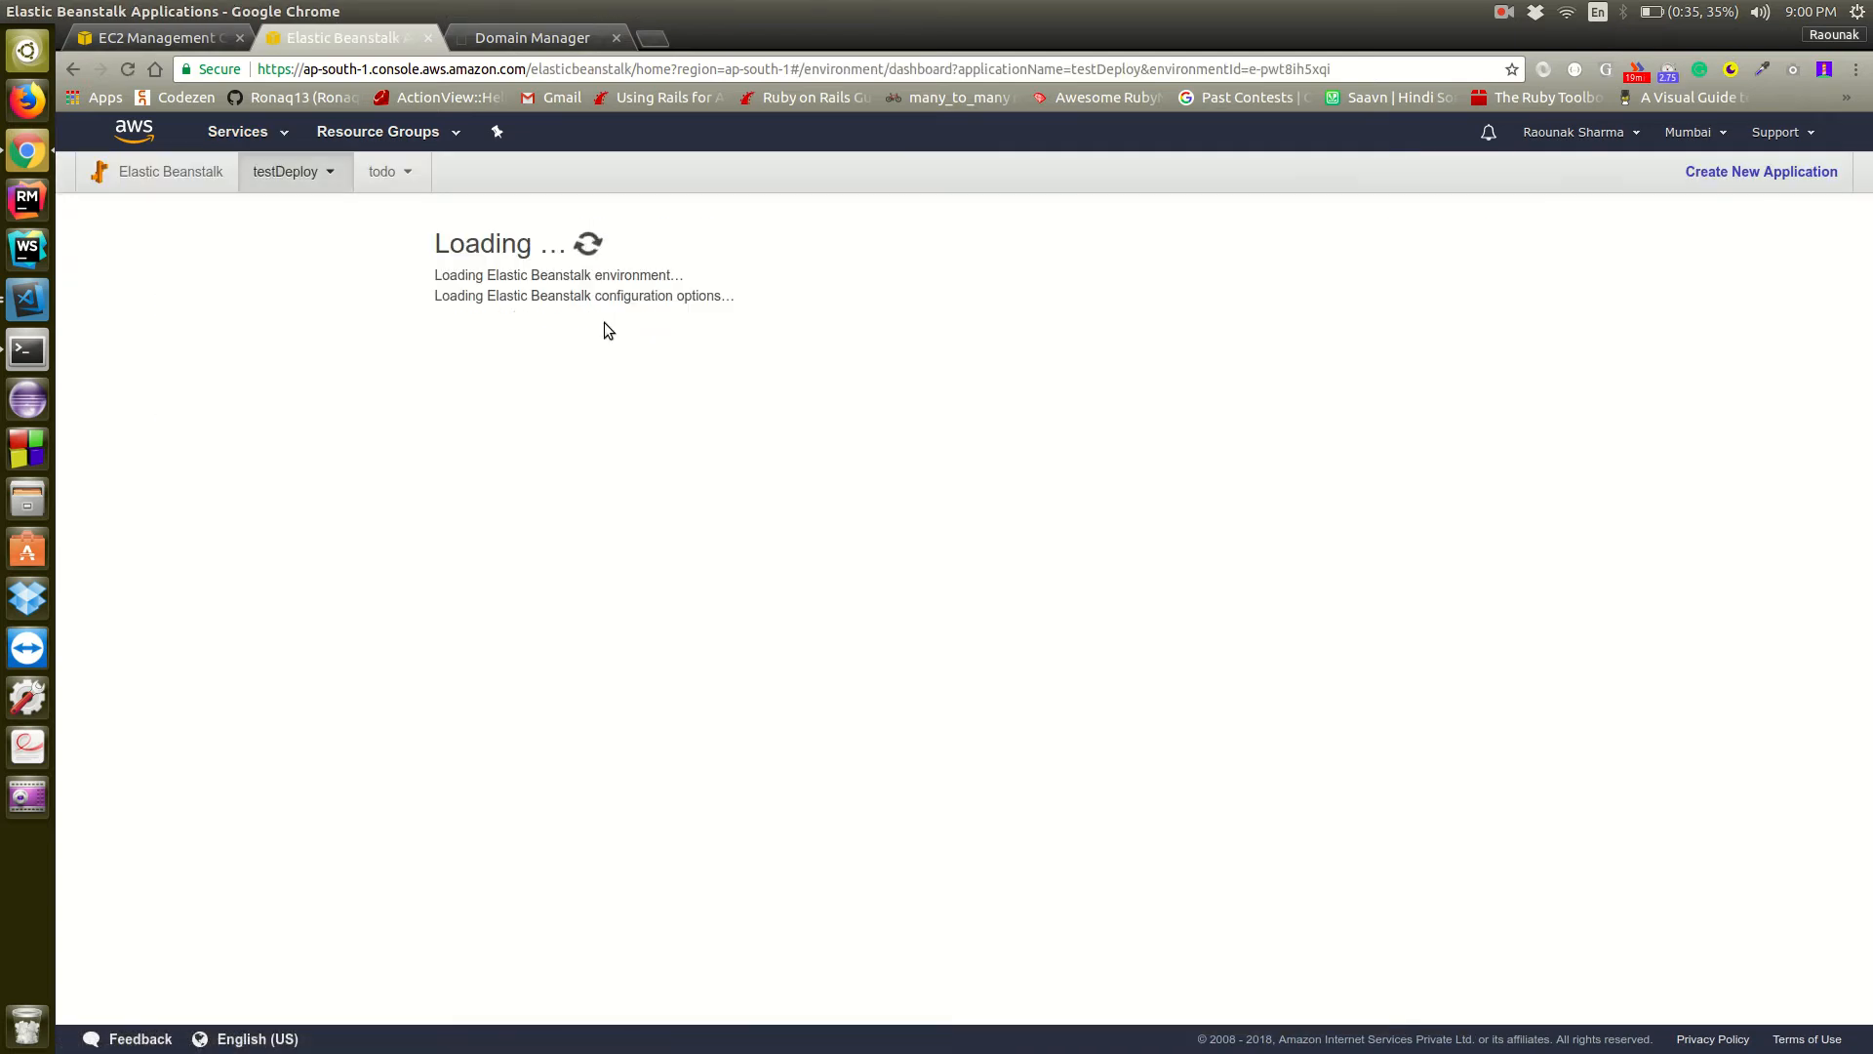
left_click(235, 137)
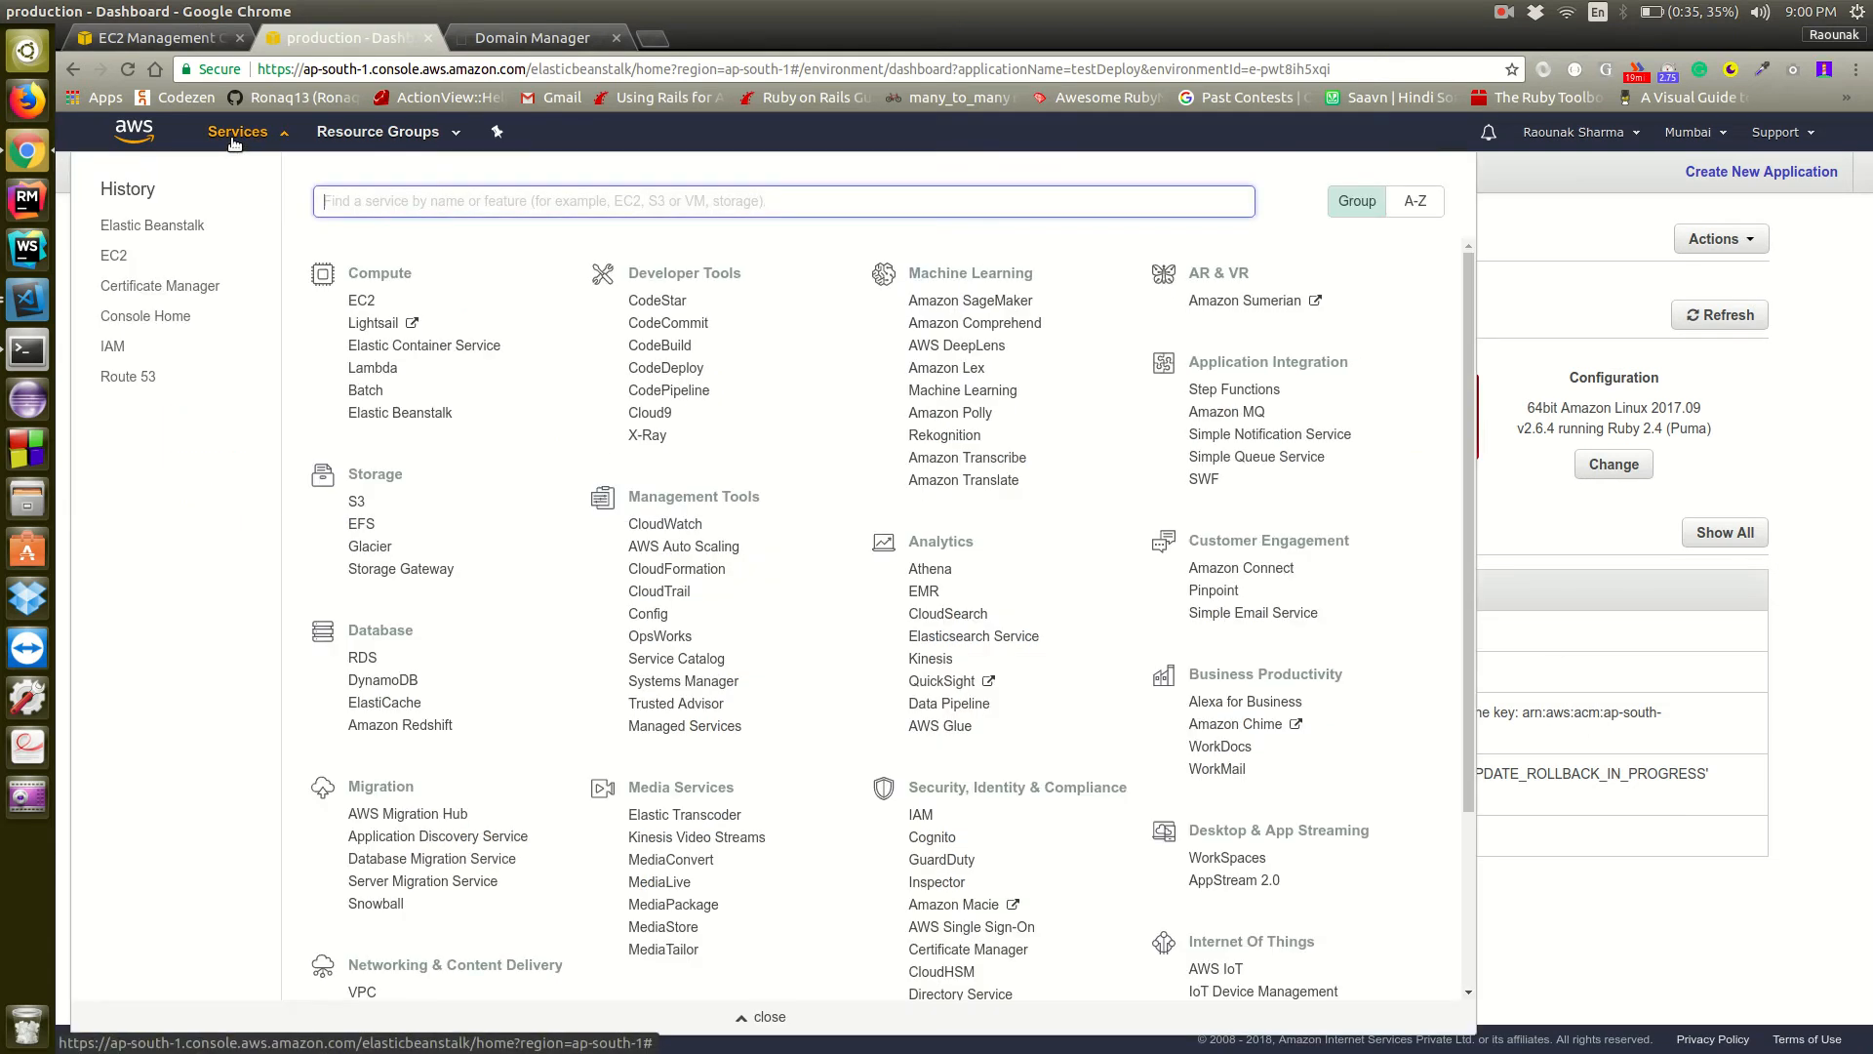
left_click(161, 285)
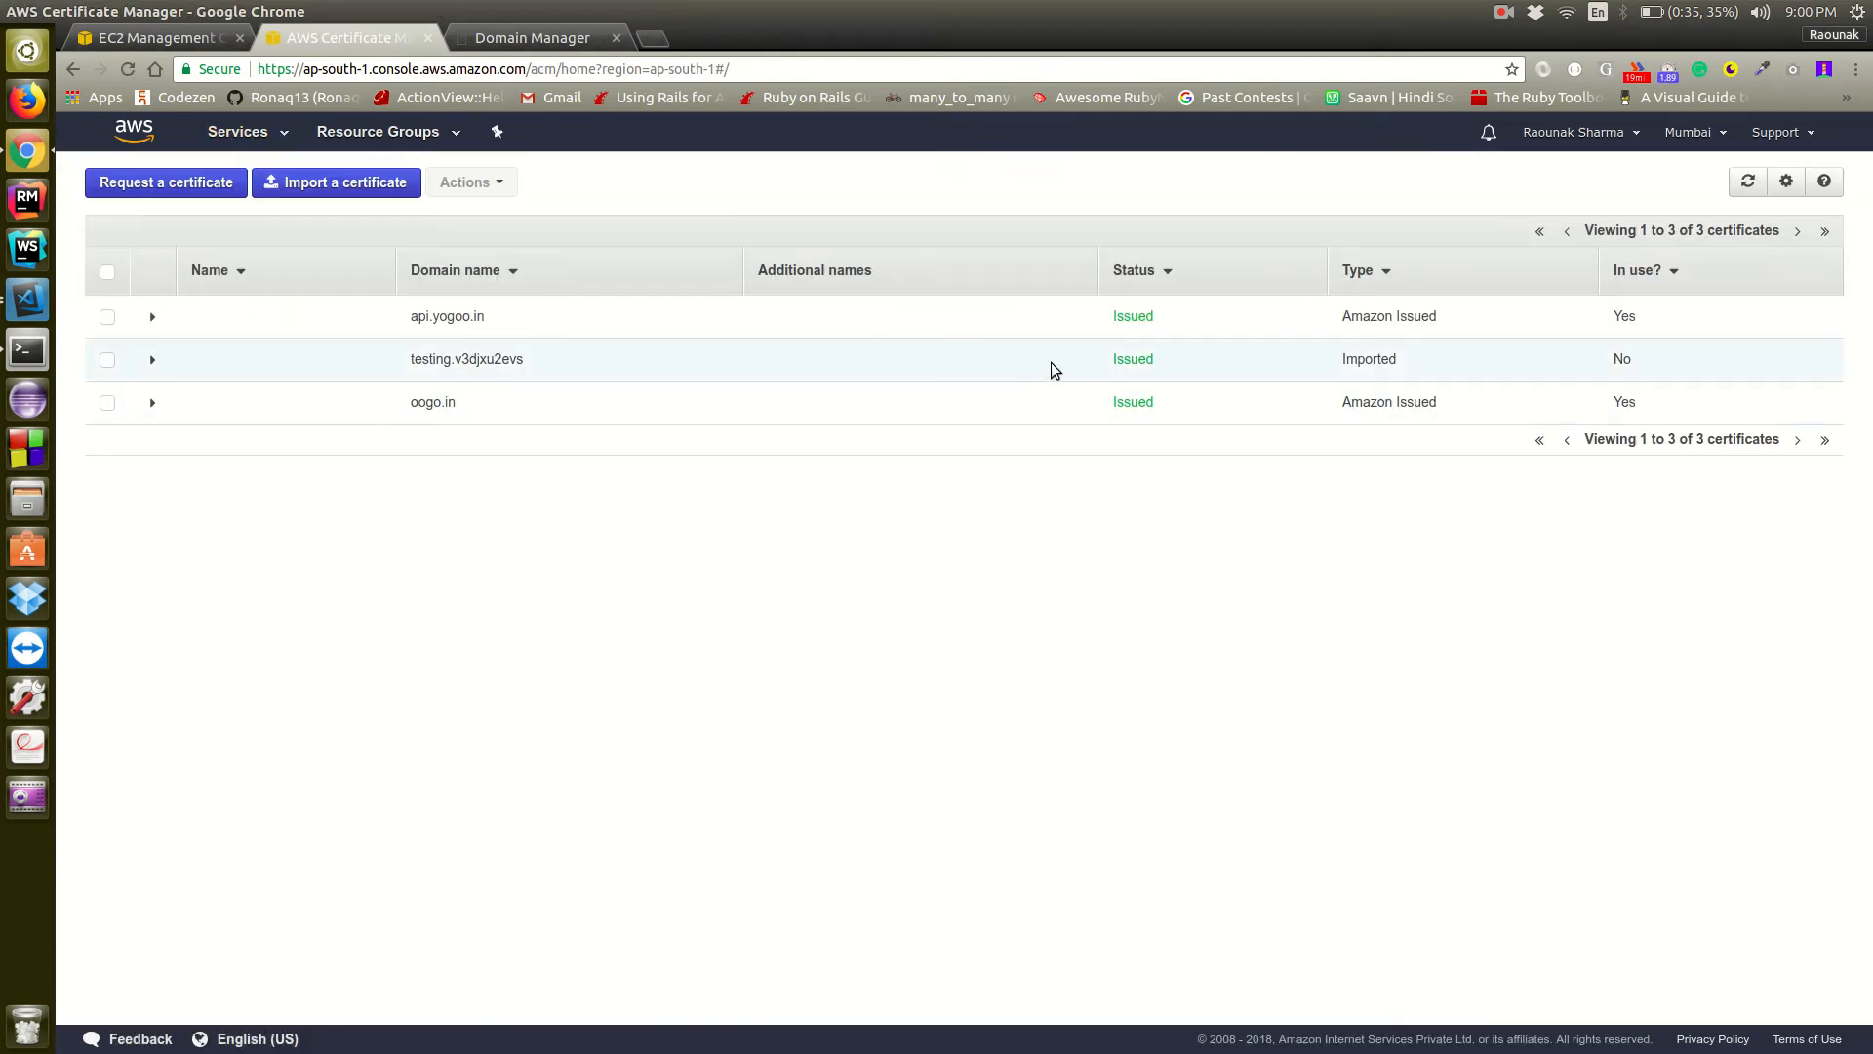
Open the Elastic Beanstalk applications overview, and view the DNS records of yogoo.in in GoDaddy
left_click(238, 137)
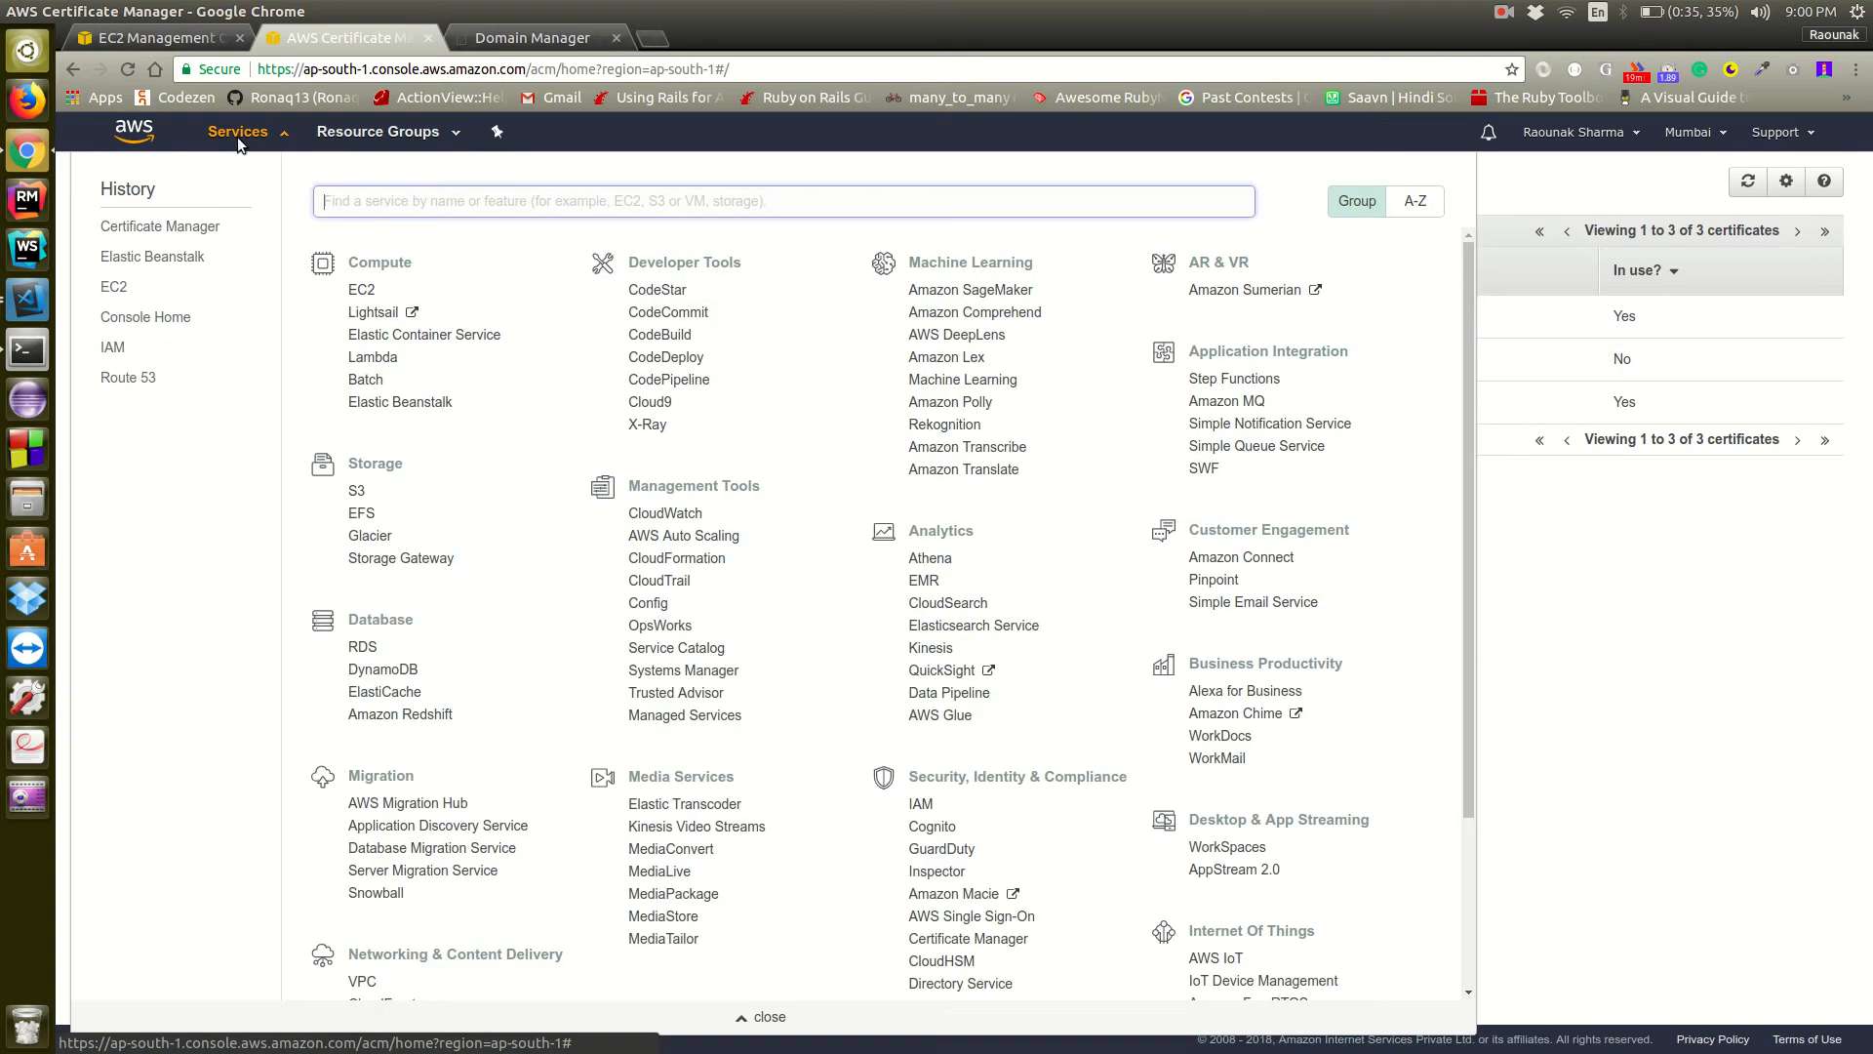
left_click(154, 256)
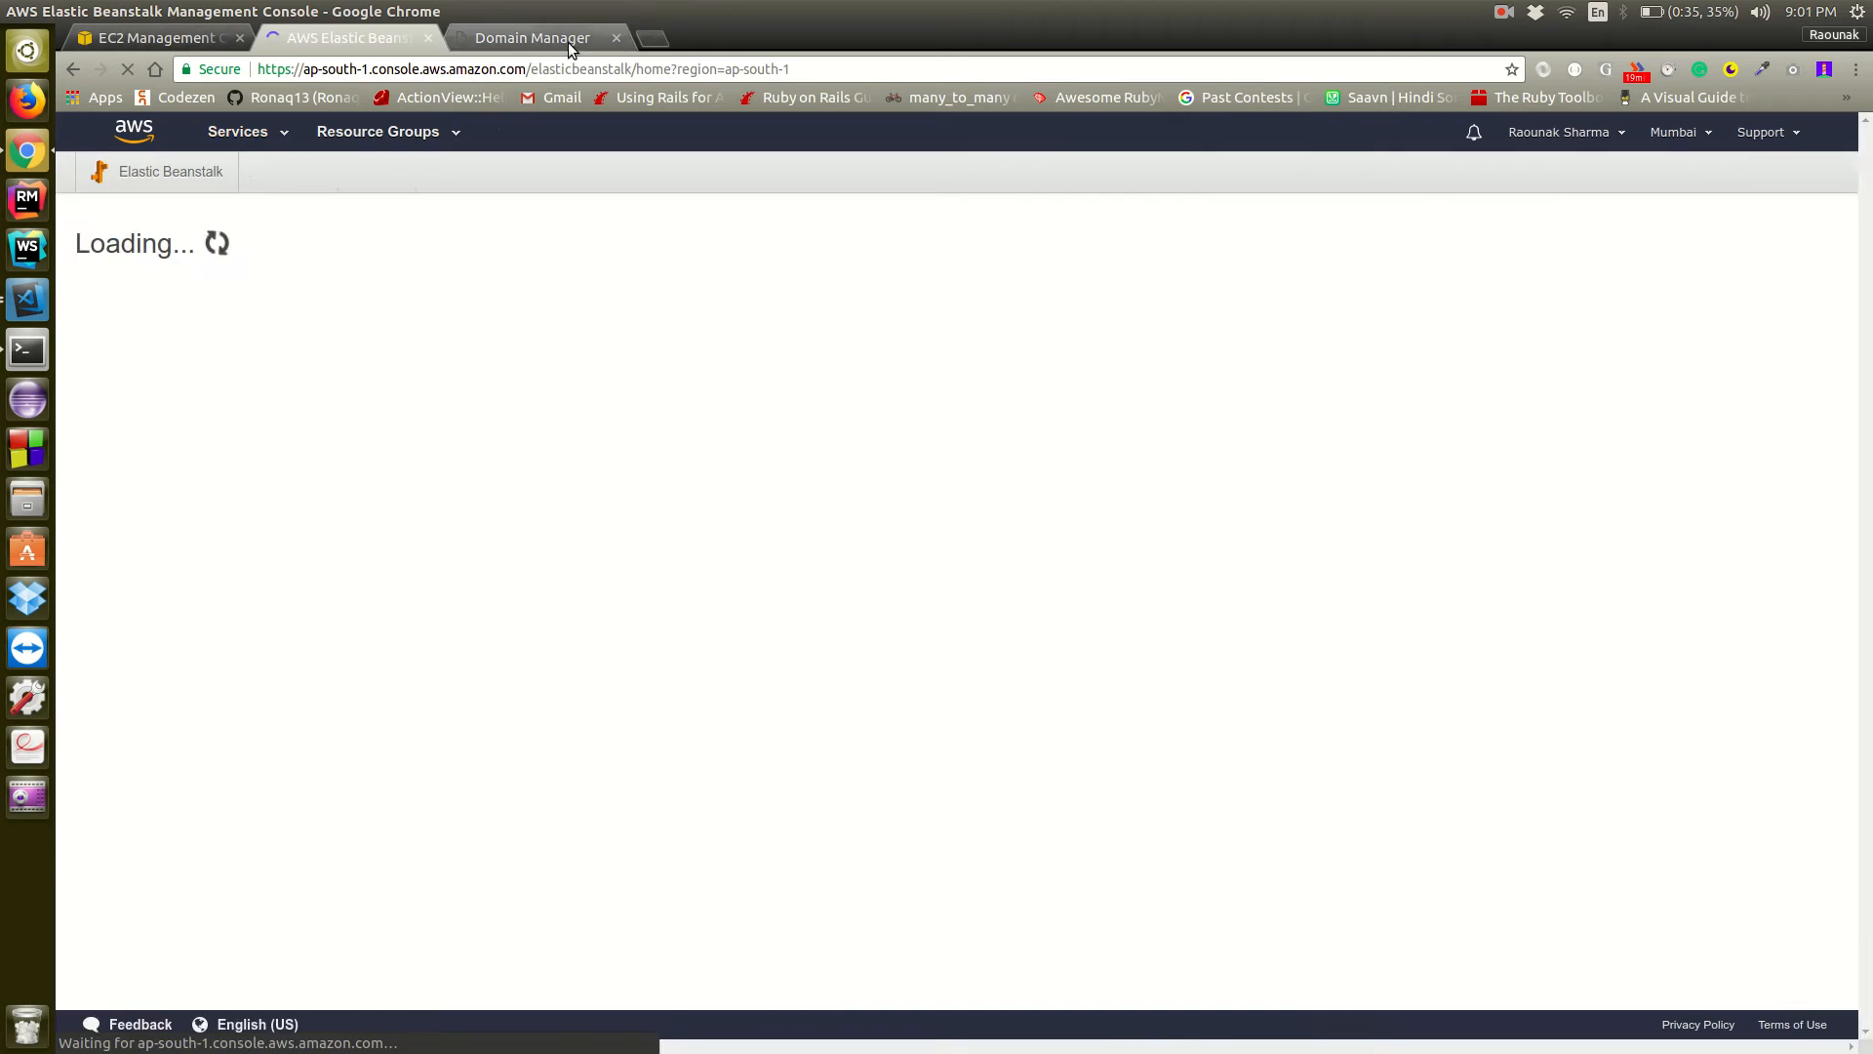
left_click(559, 41)
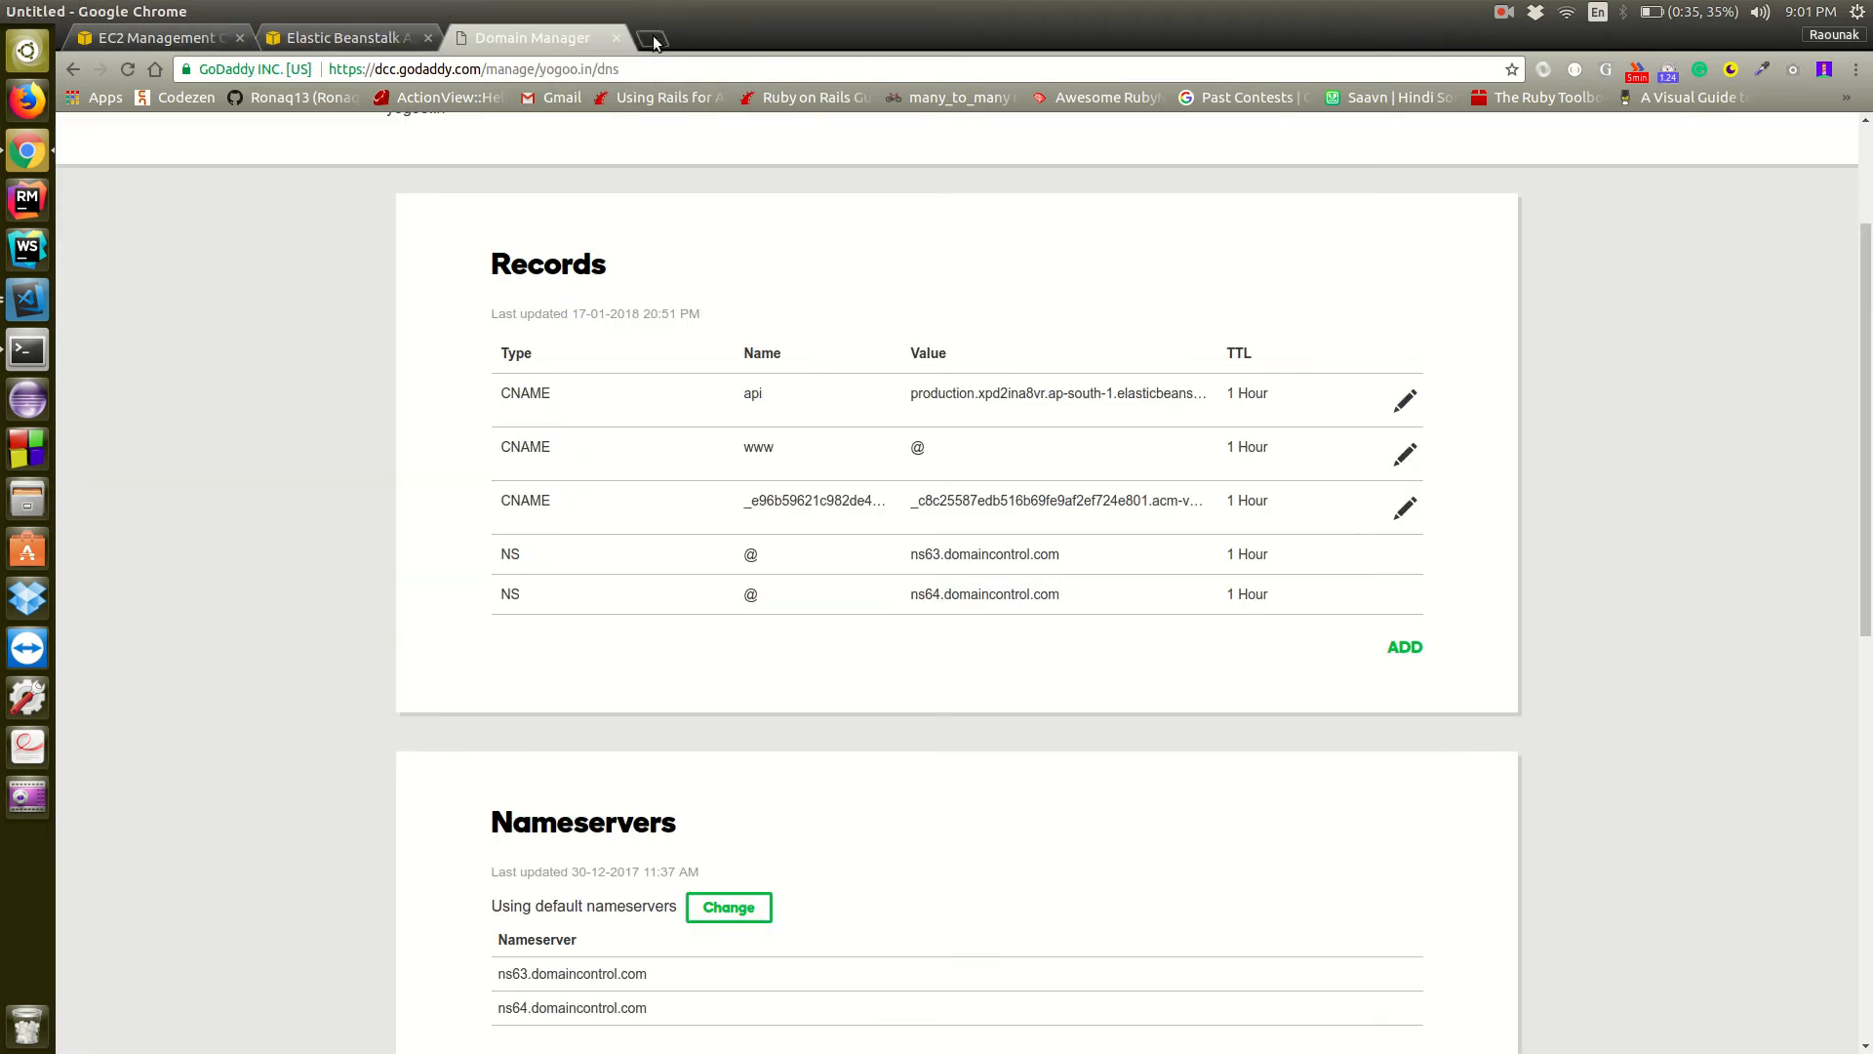
left_click(654, 43)
type("h")
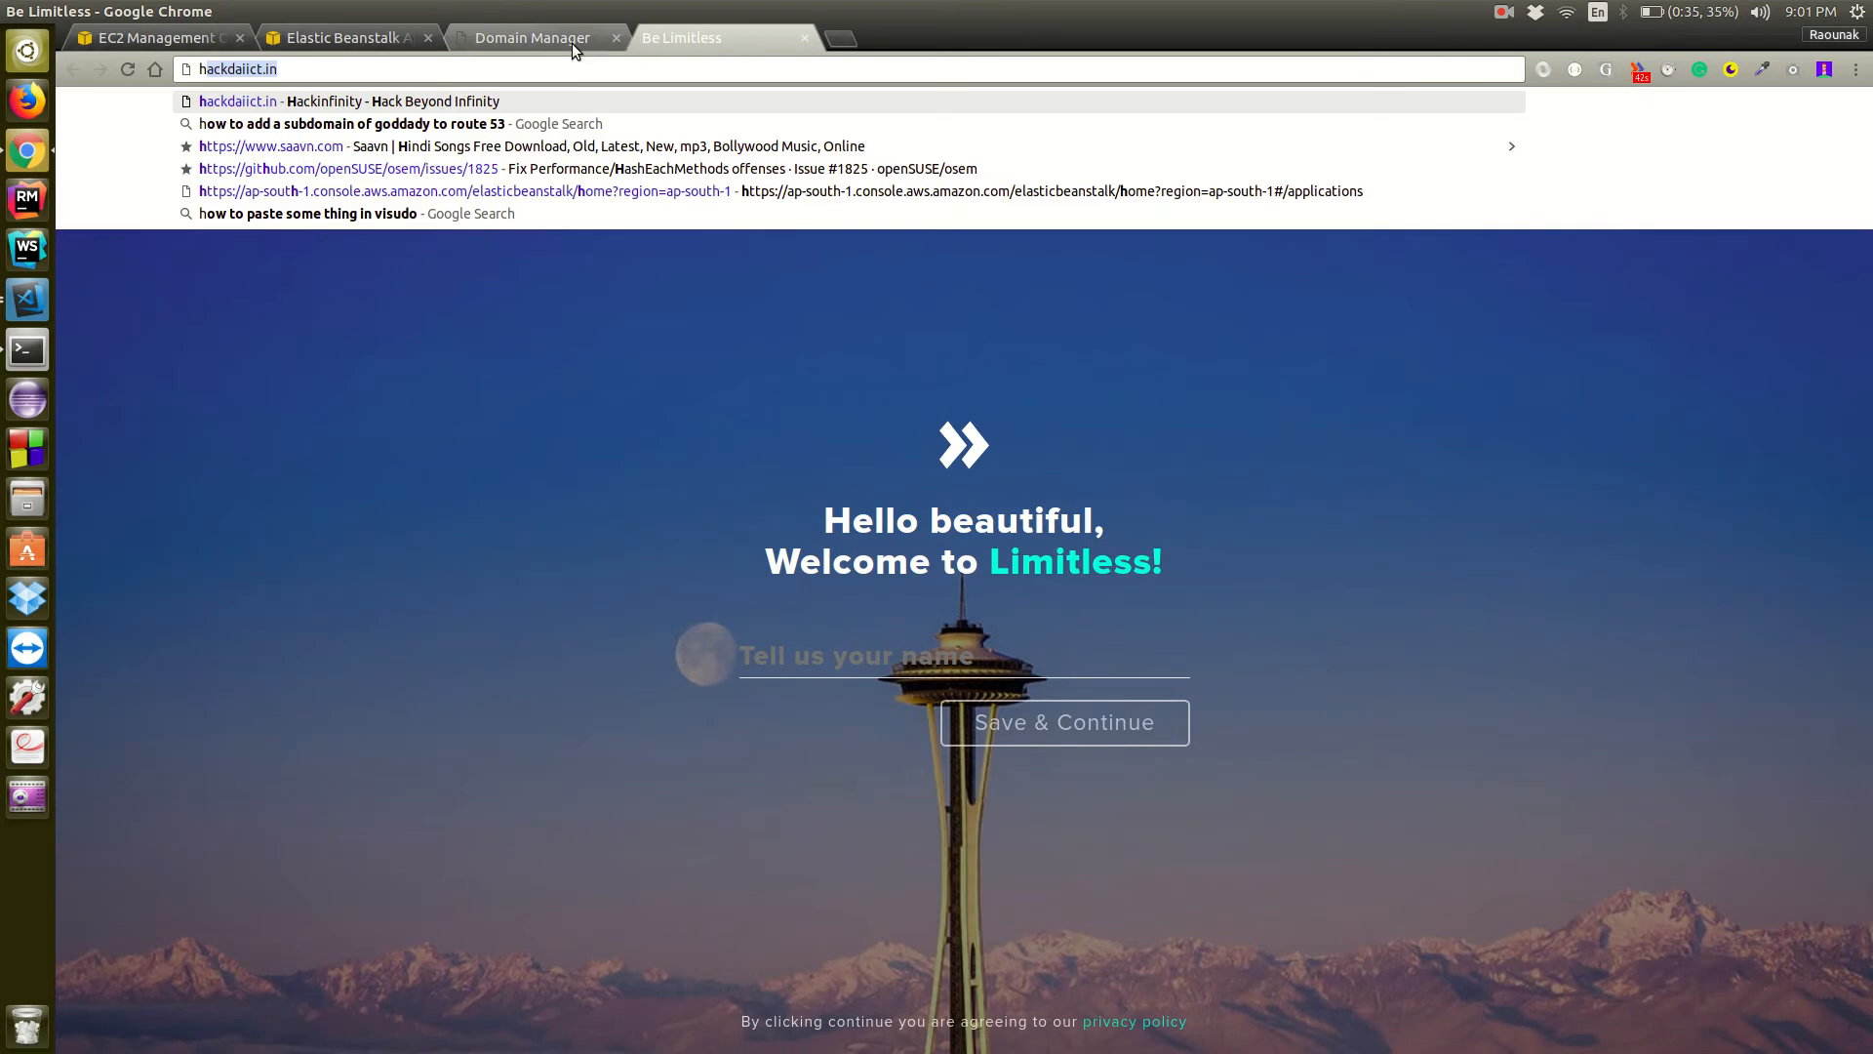
type("ttps:/")
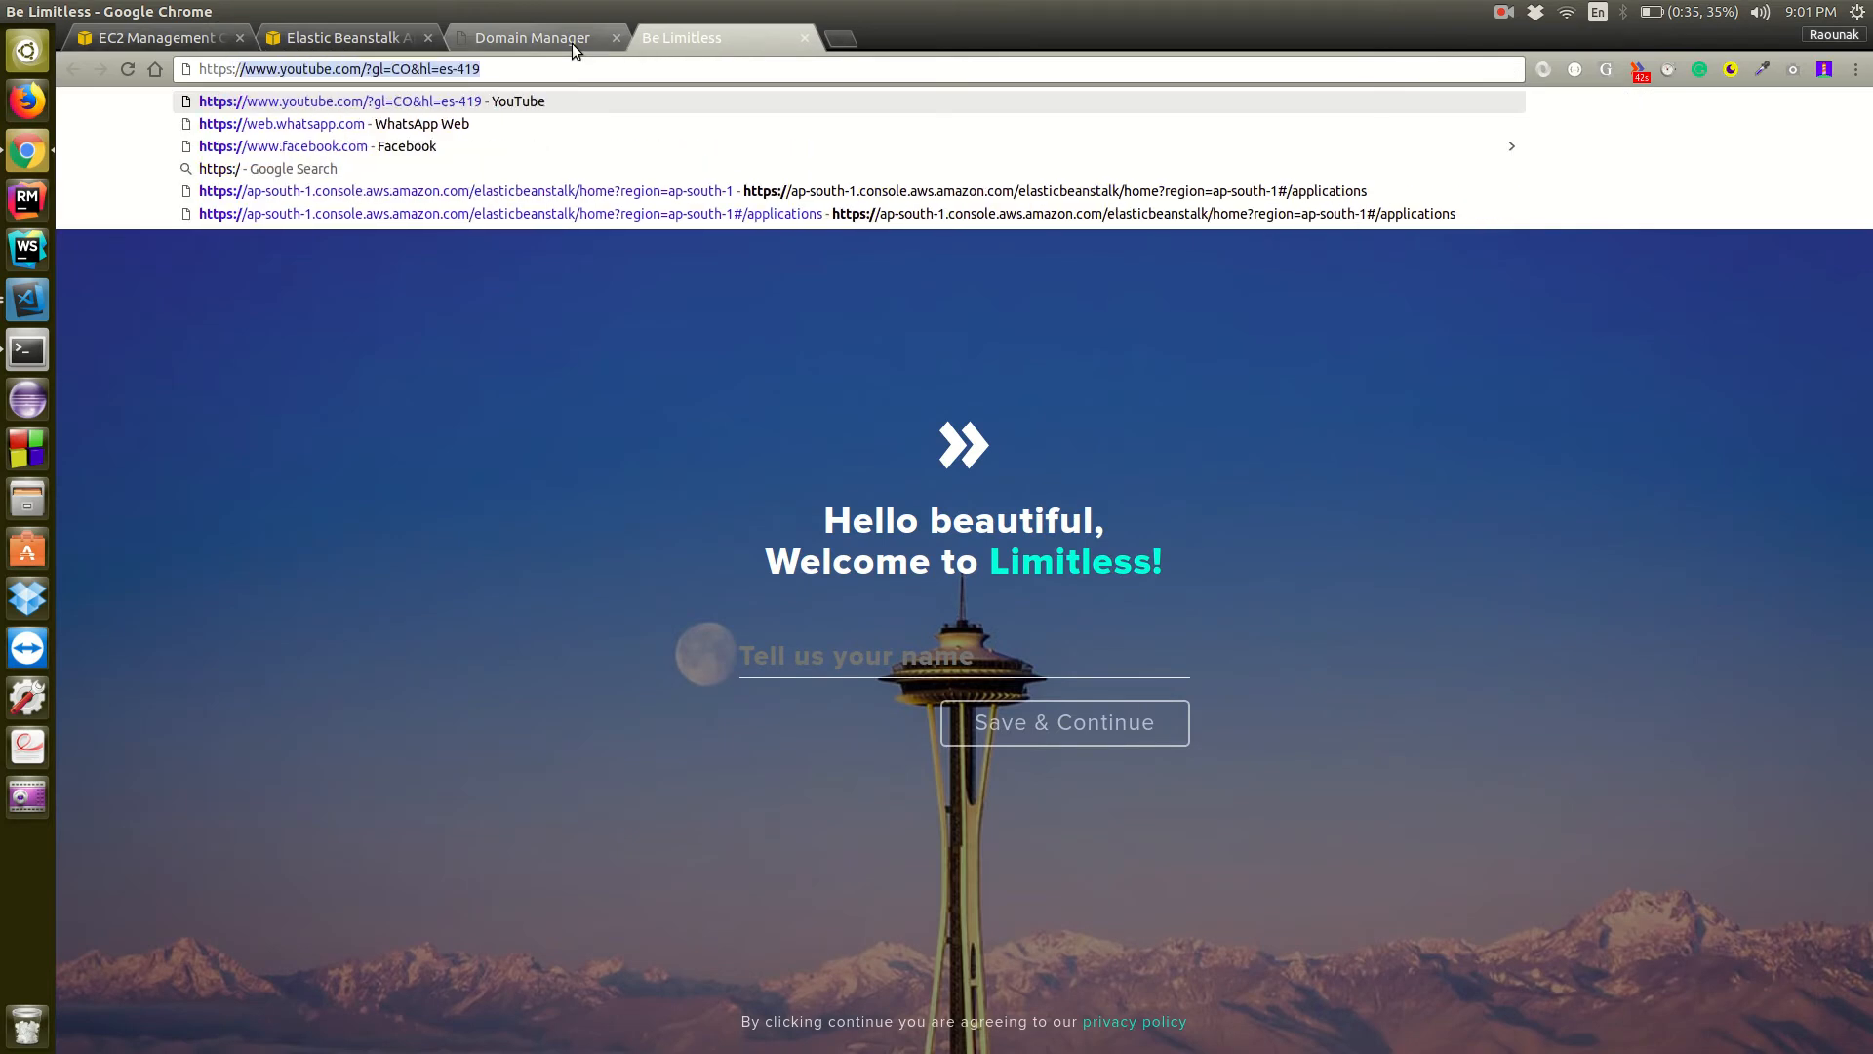
type("/api")
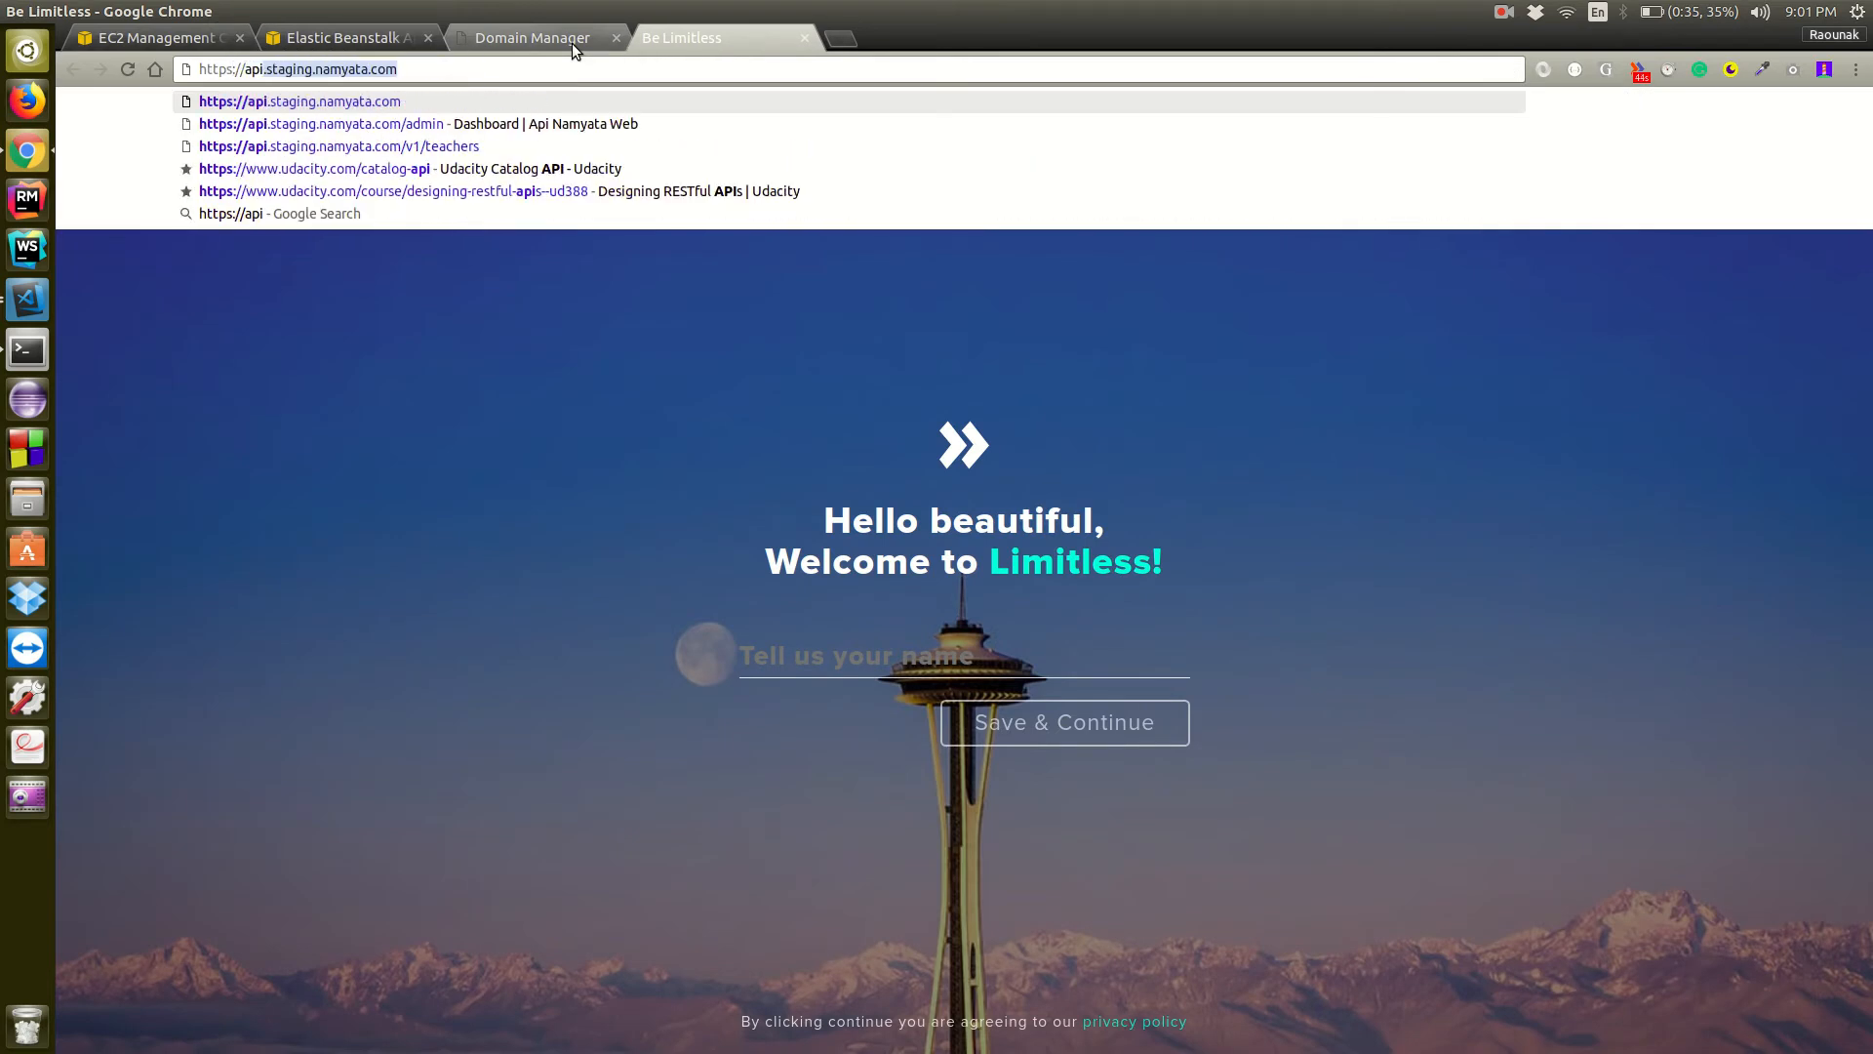
type(".yo")
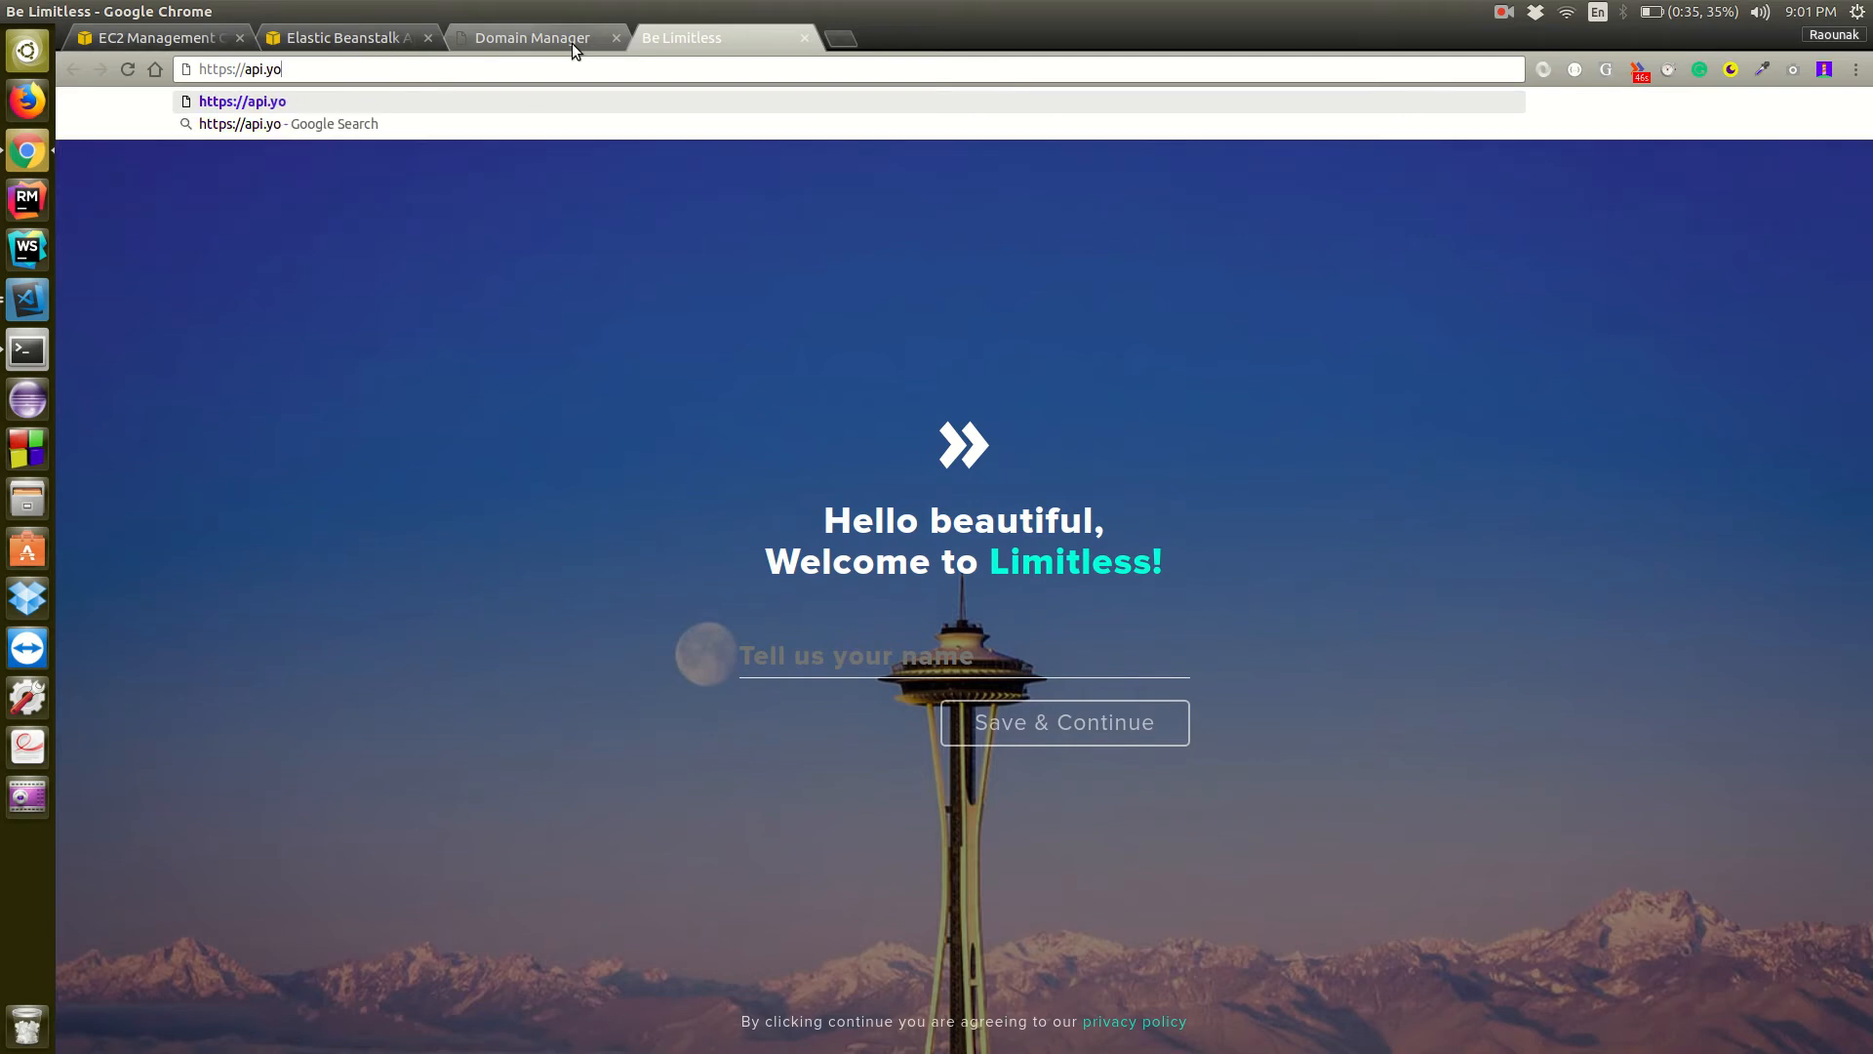
type("goo.in")
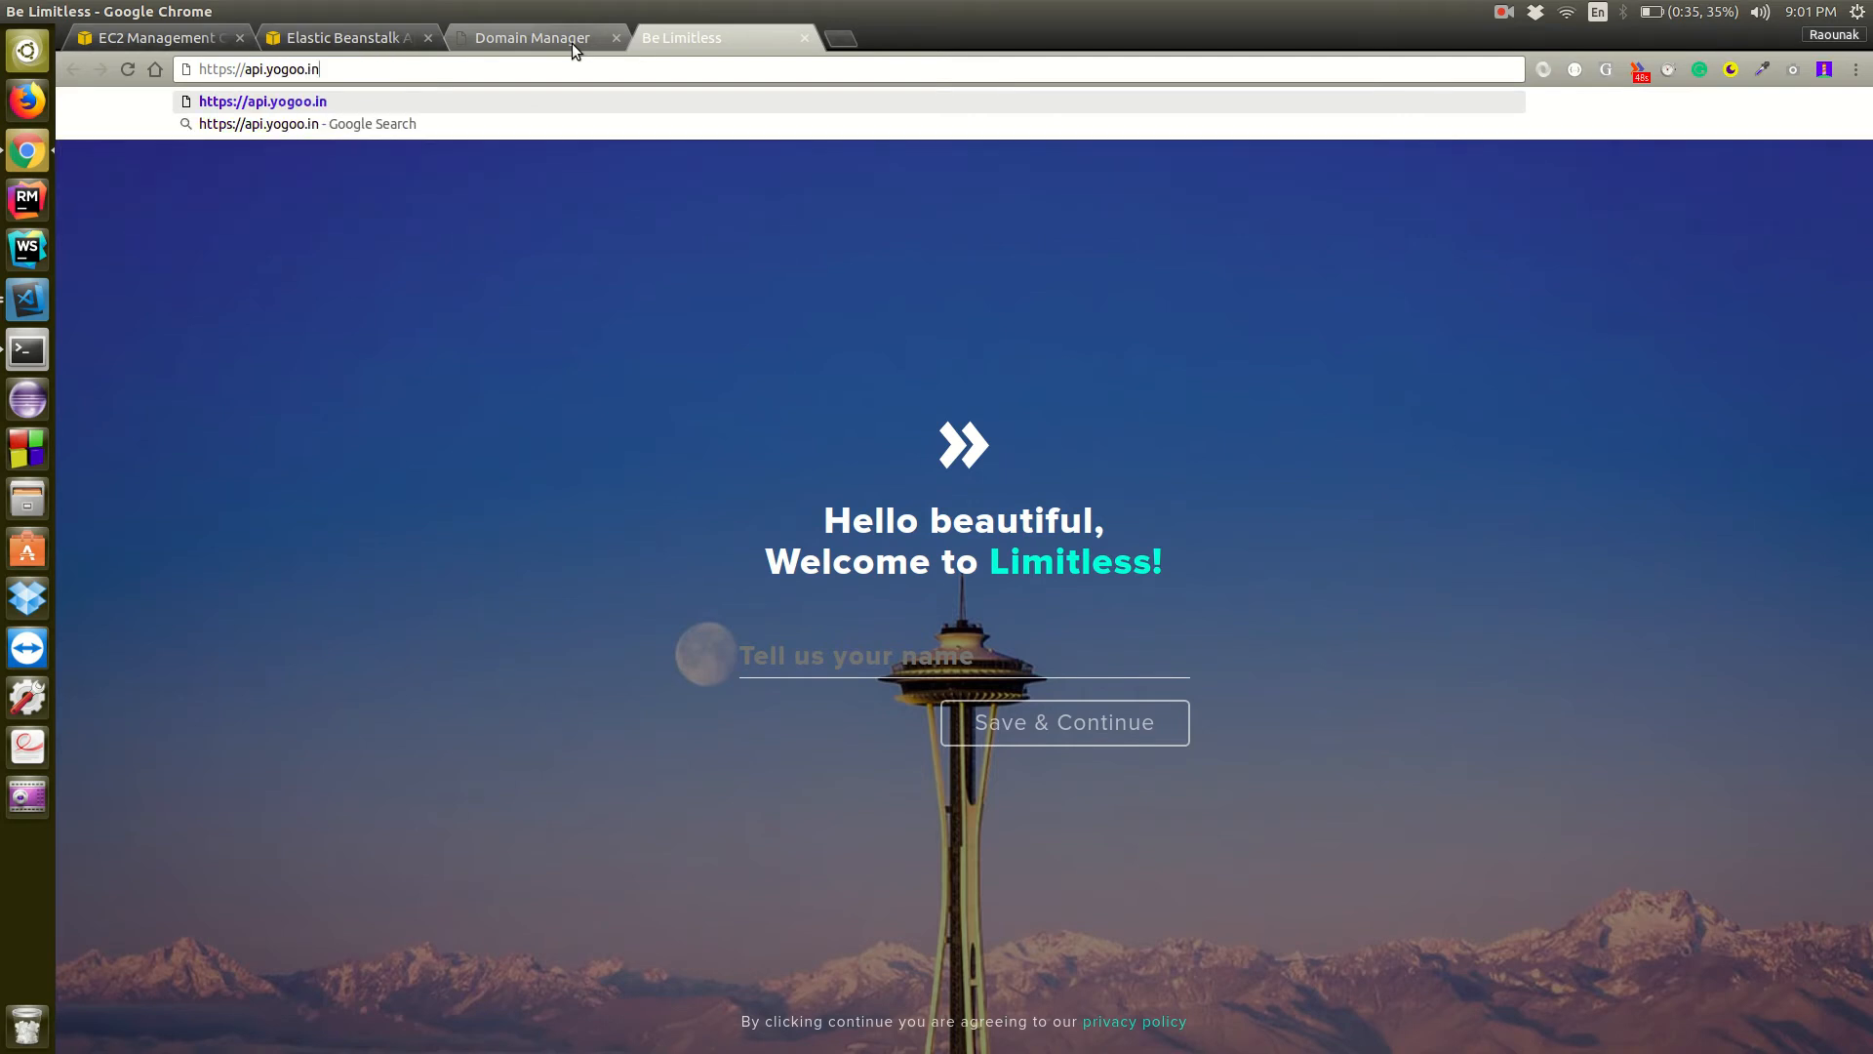
key("Return")
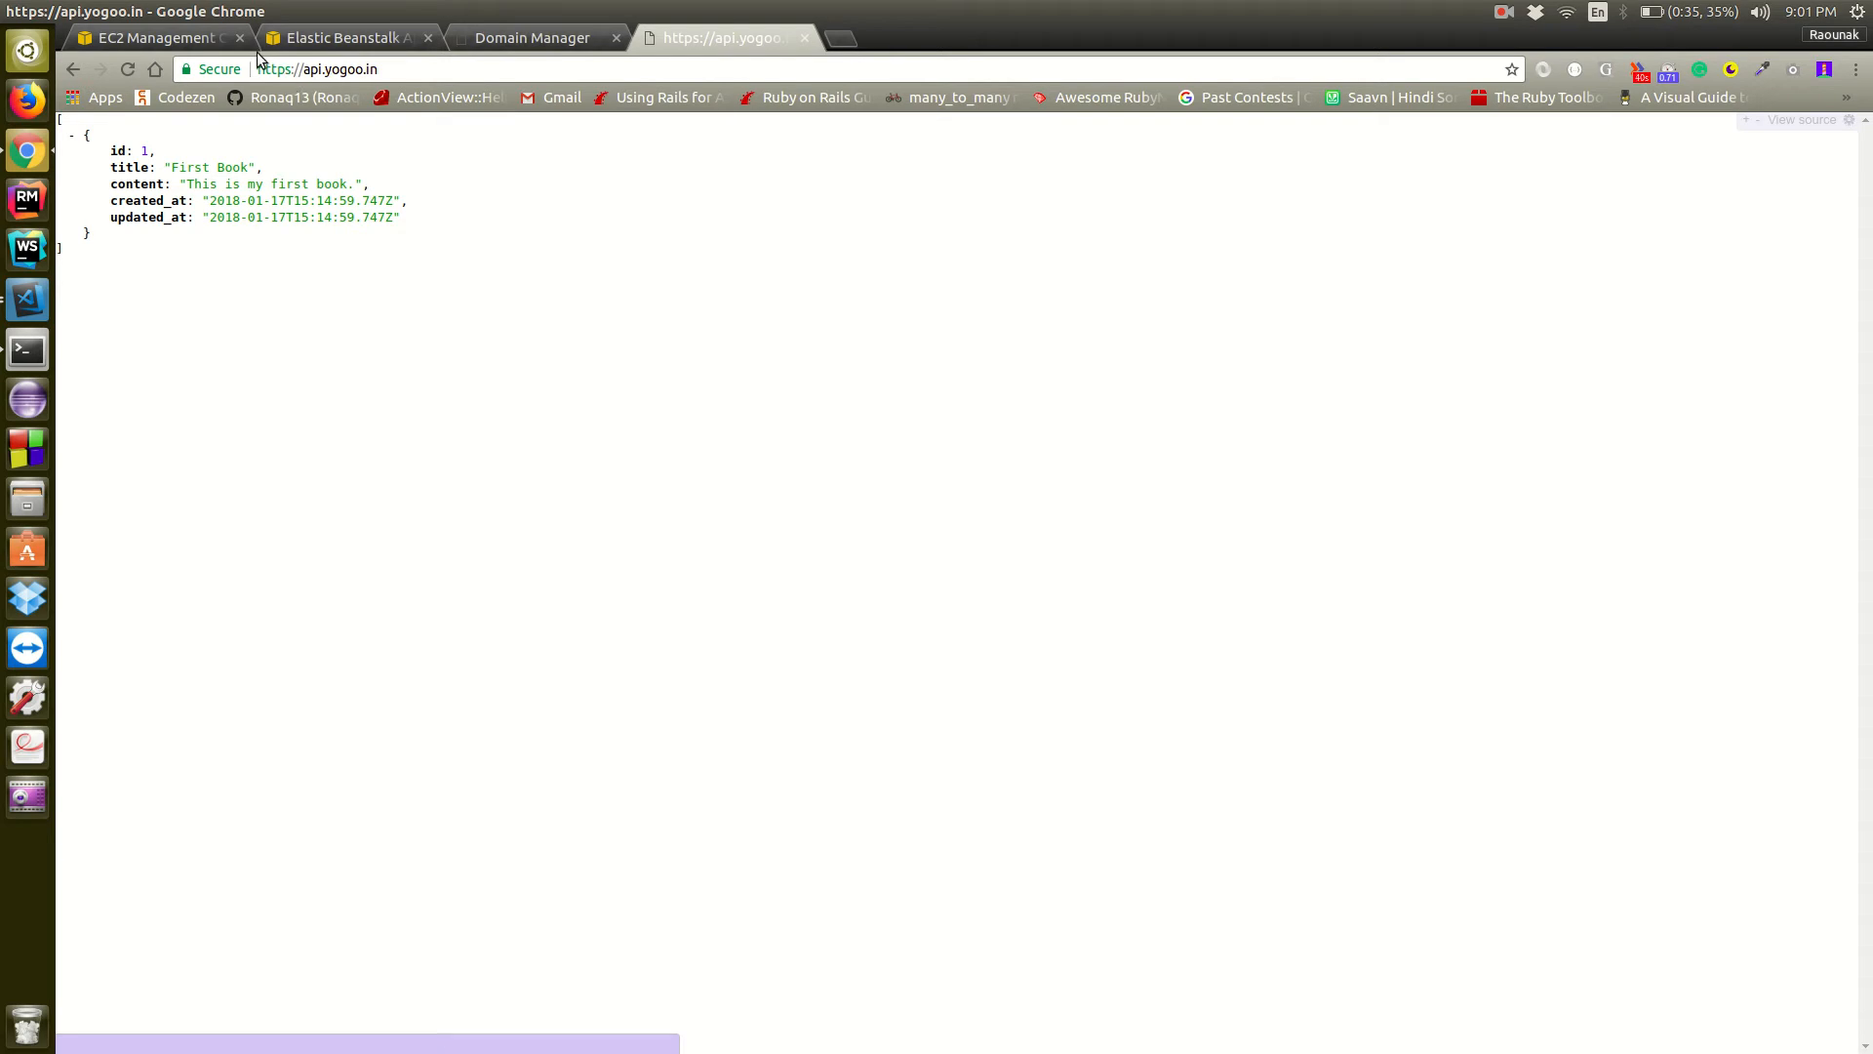
Open the testDeploy production environment in Elastic Beanstalk and launch its application URL
left_click(205, 47)
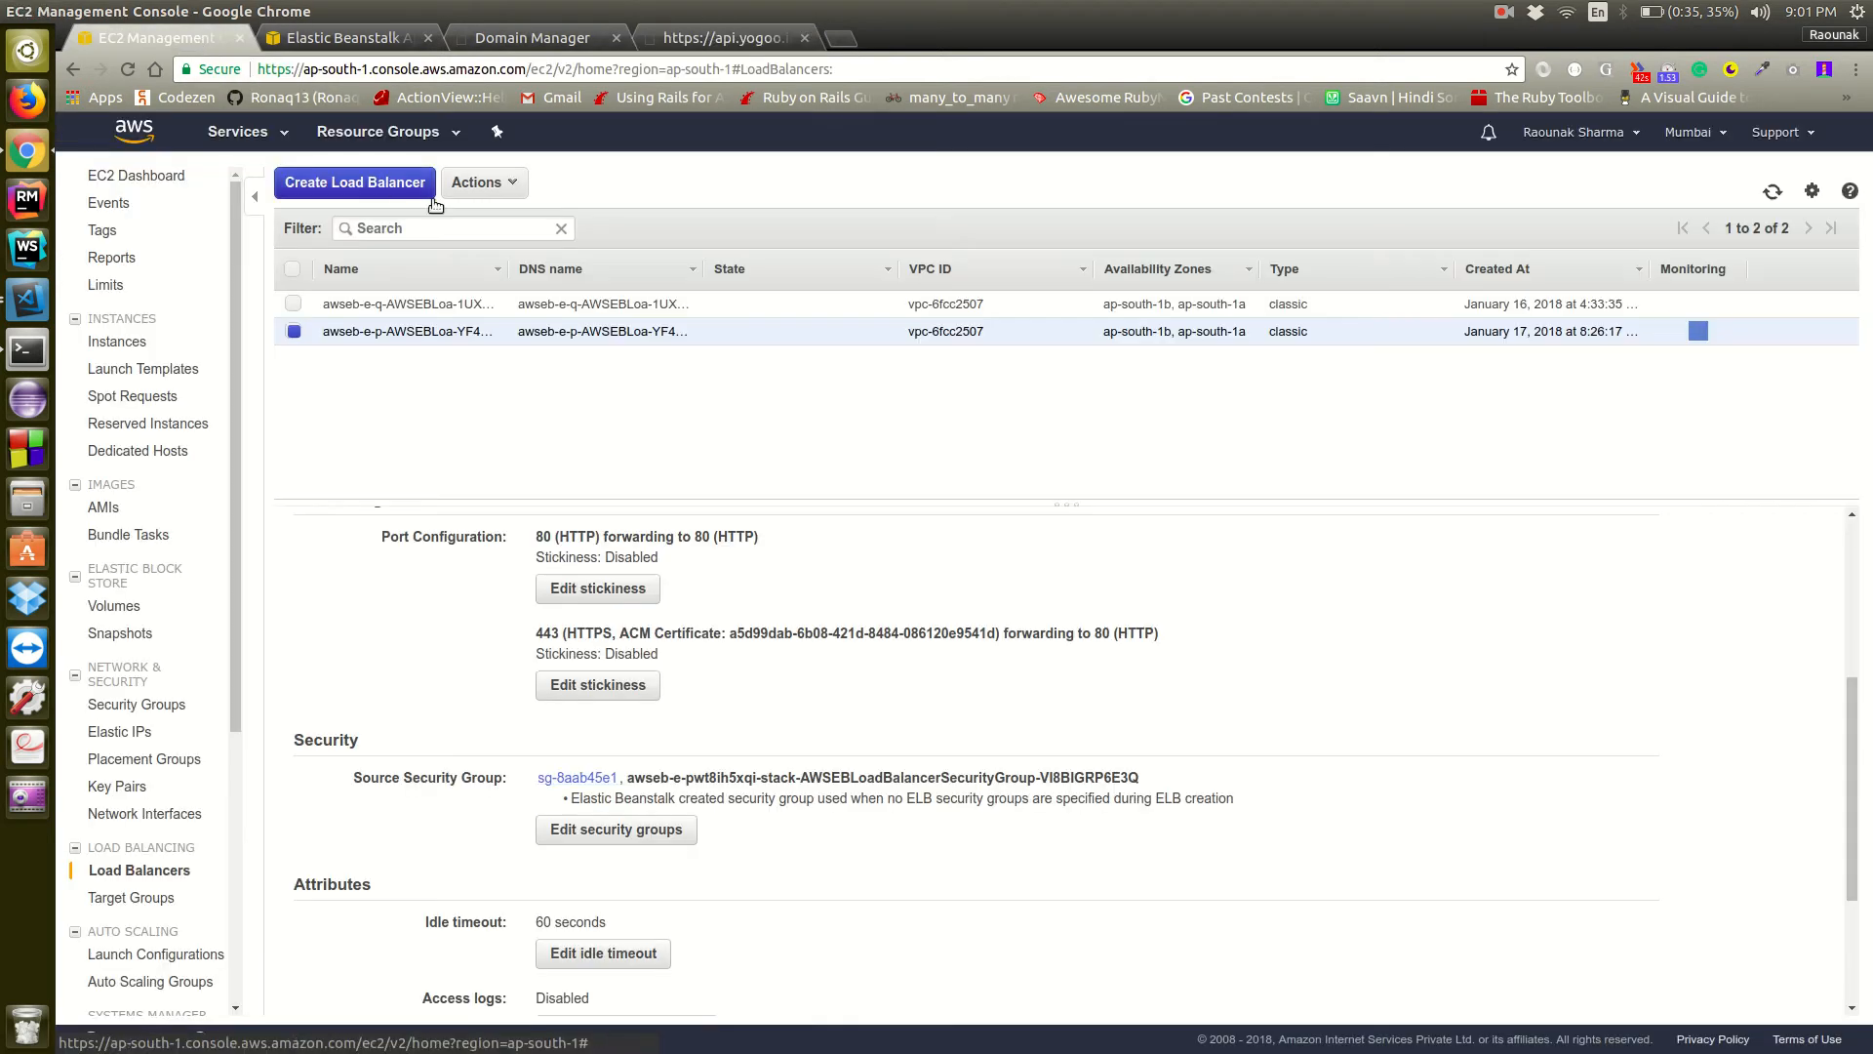
left_click(337, 37)
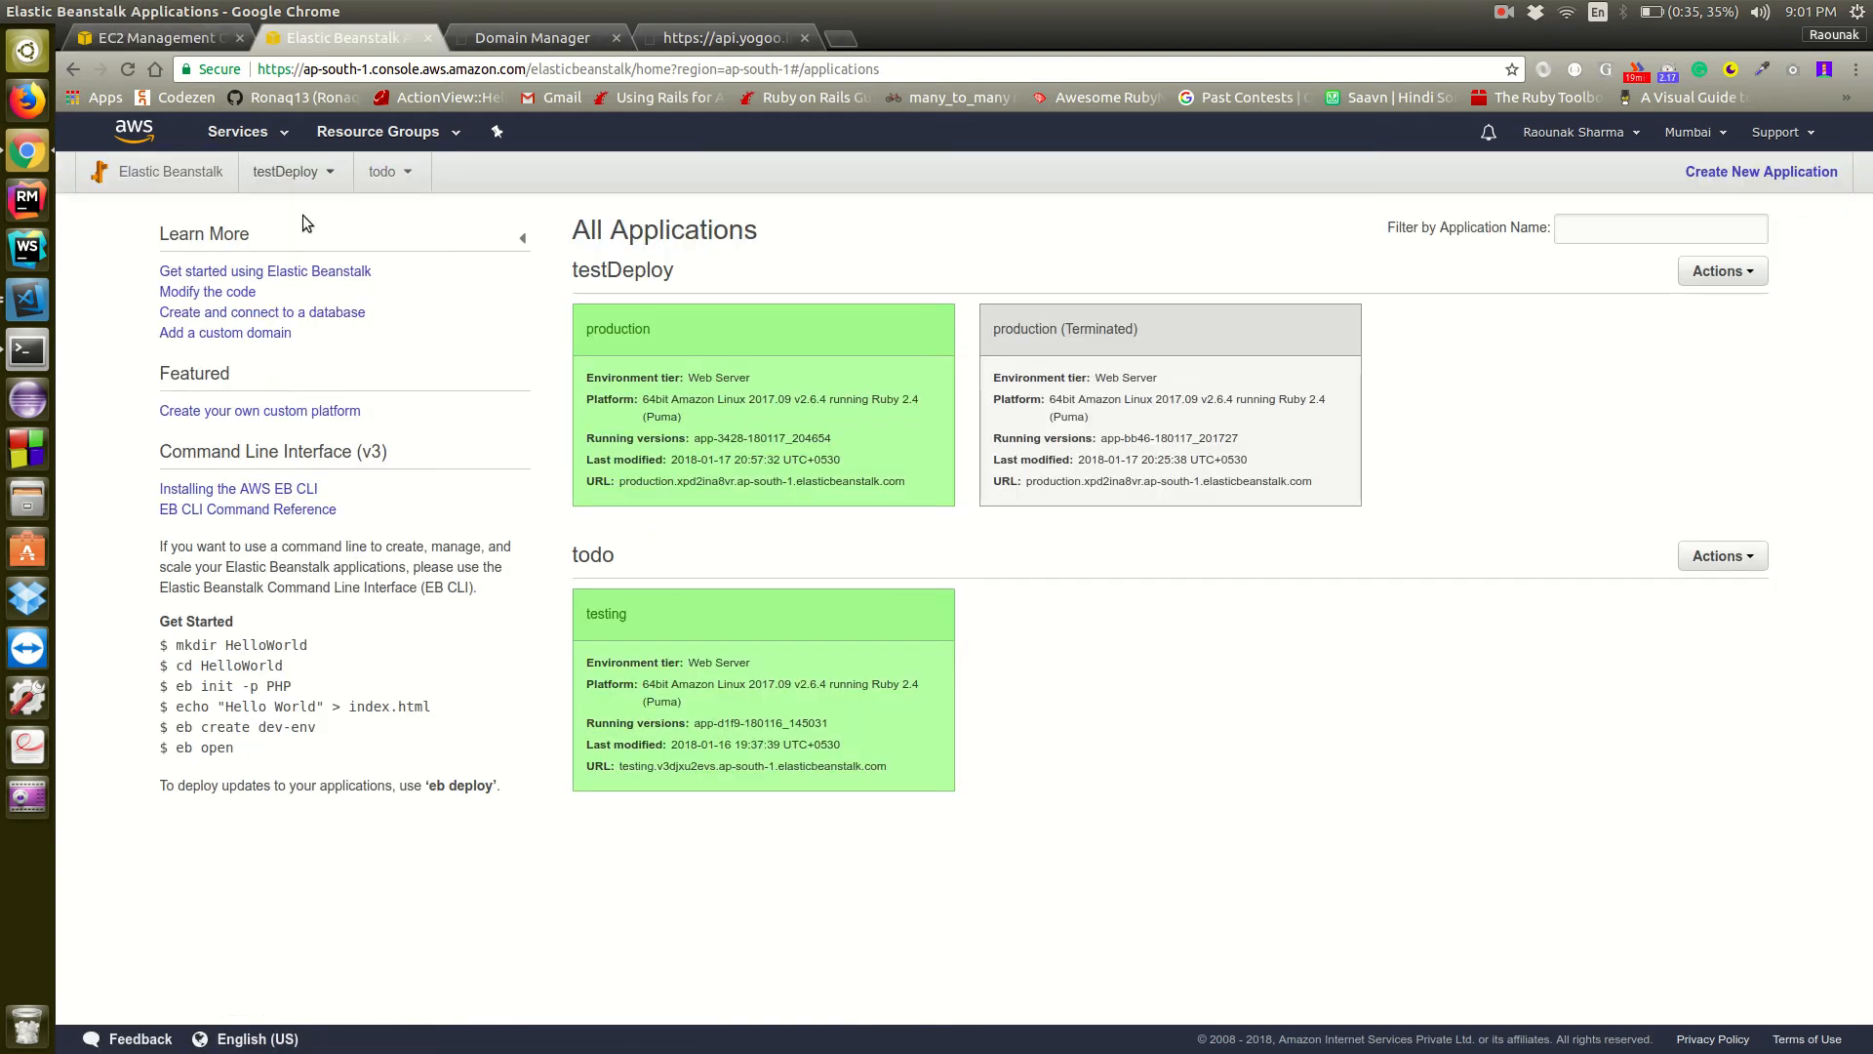
left_click(642, 330)
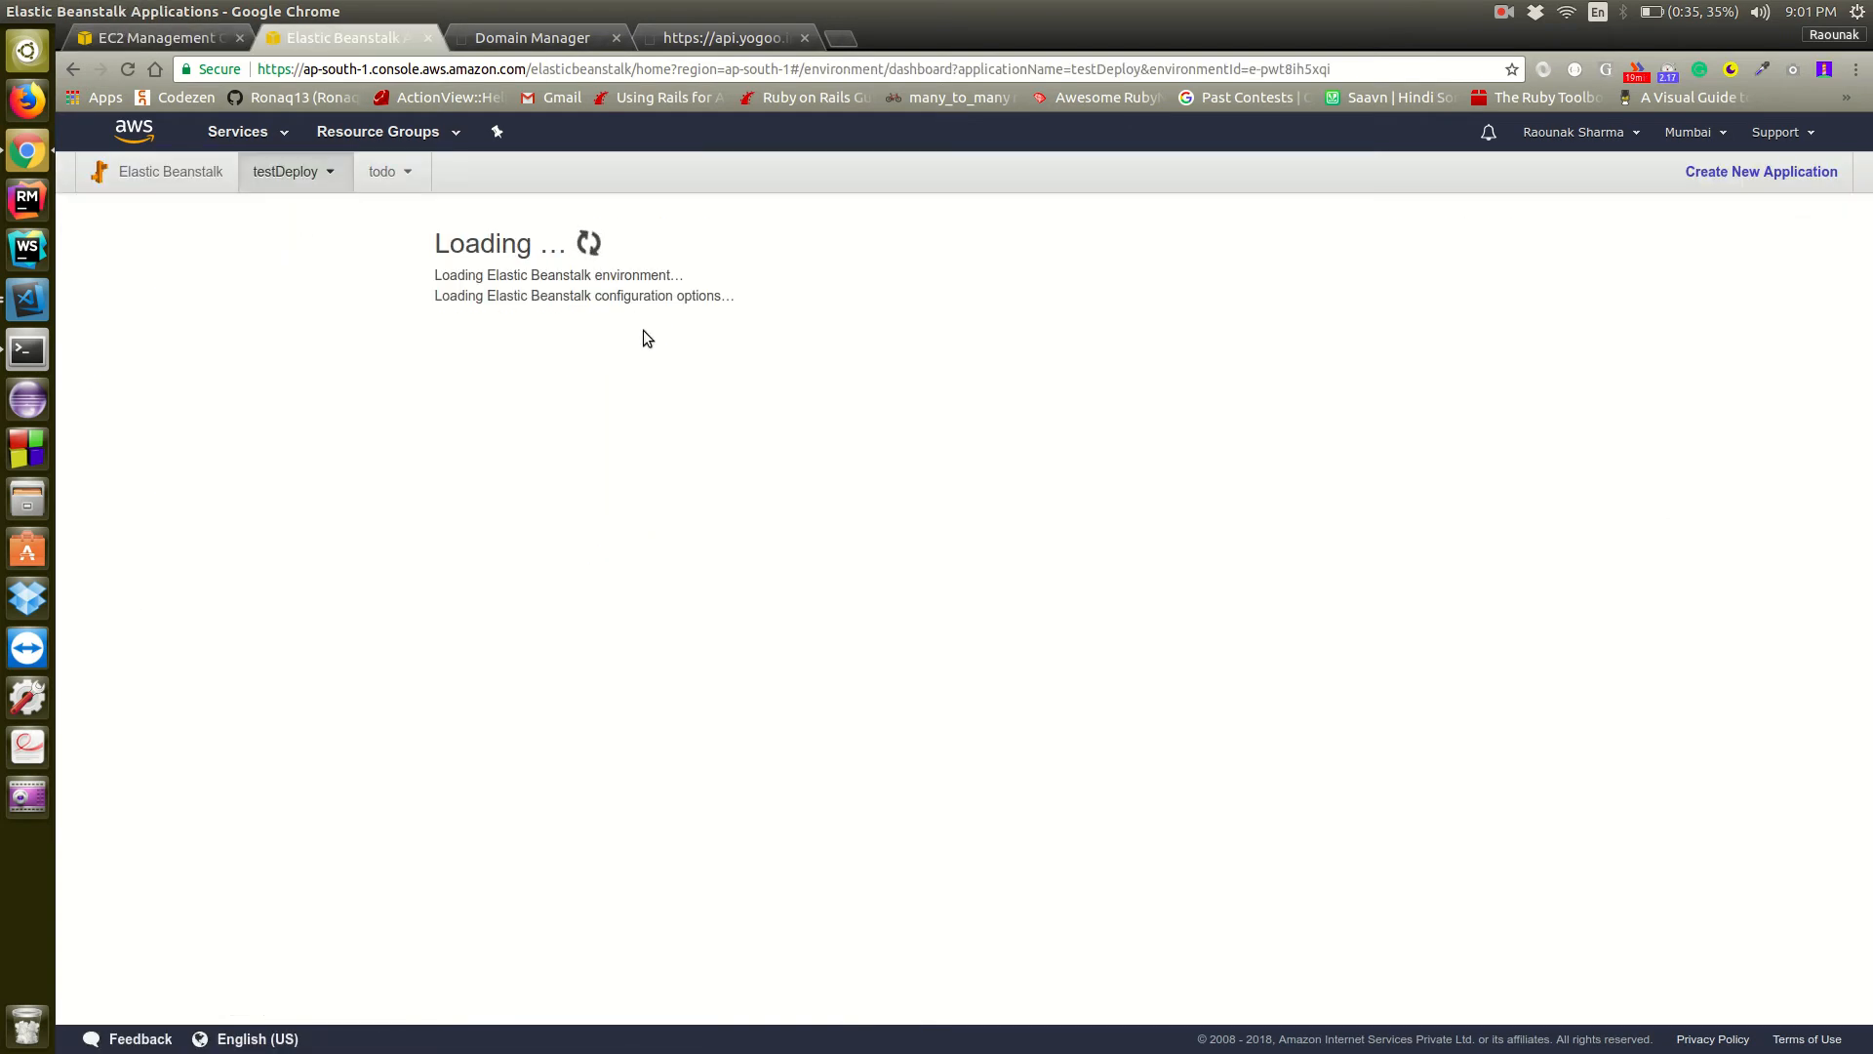
left_click(929, 244)
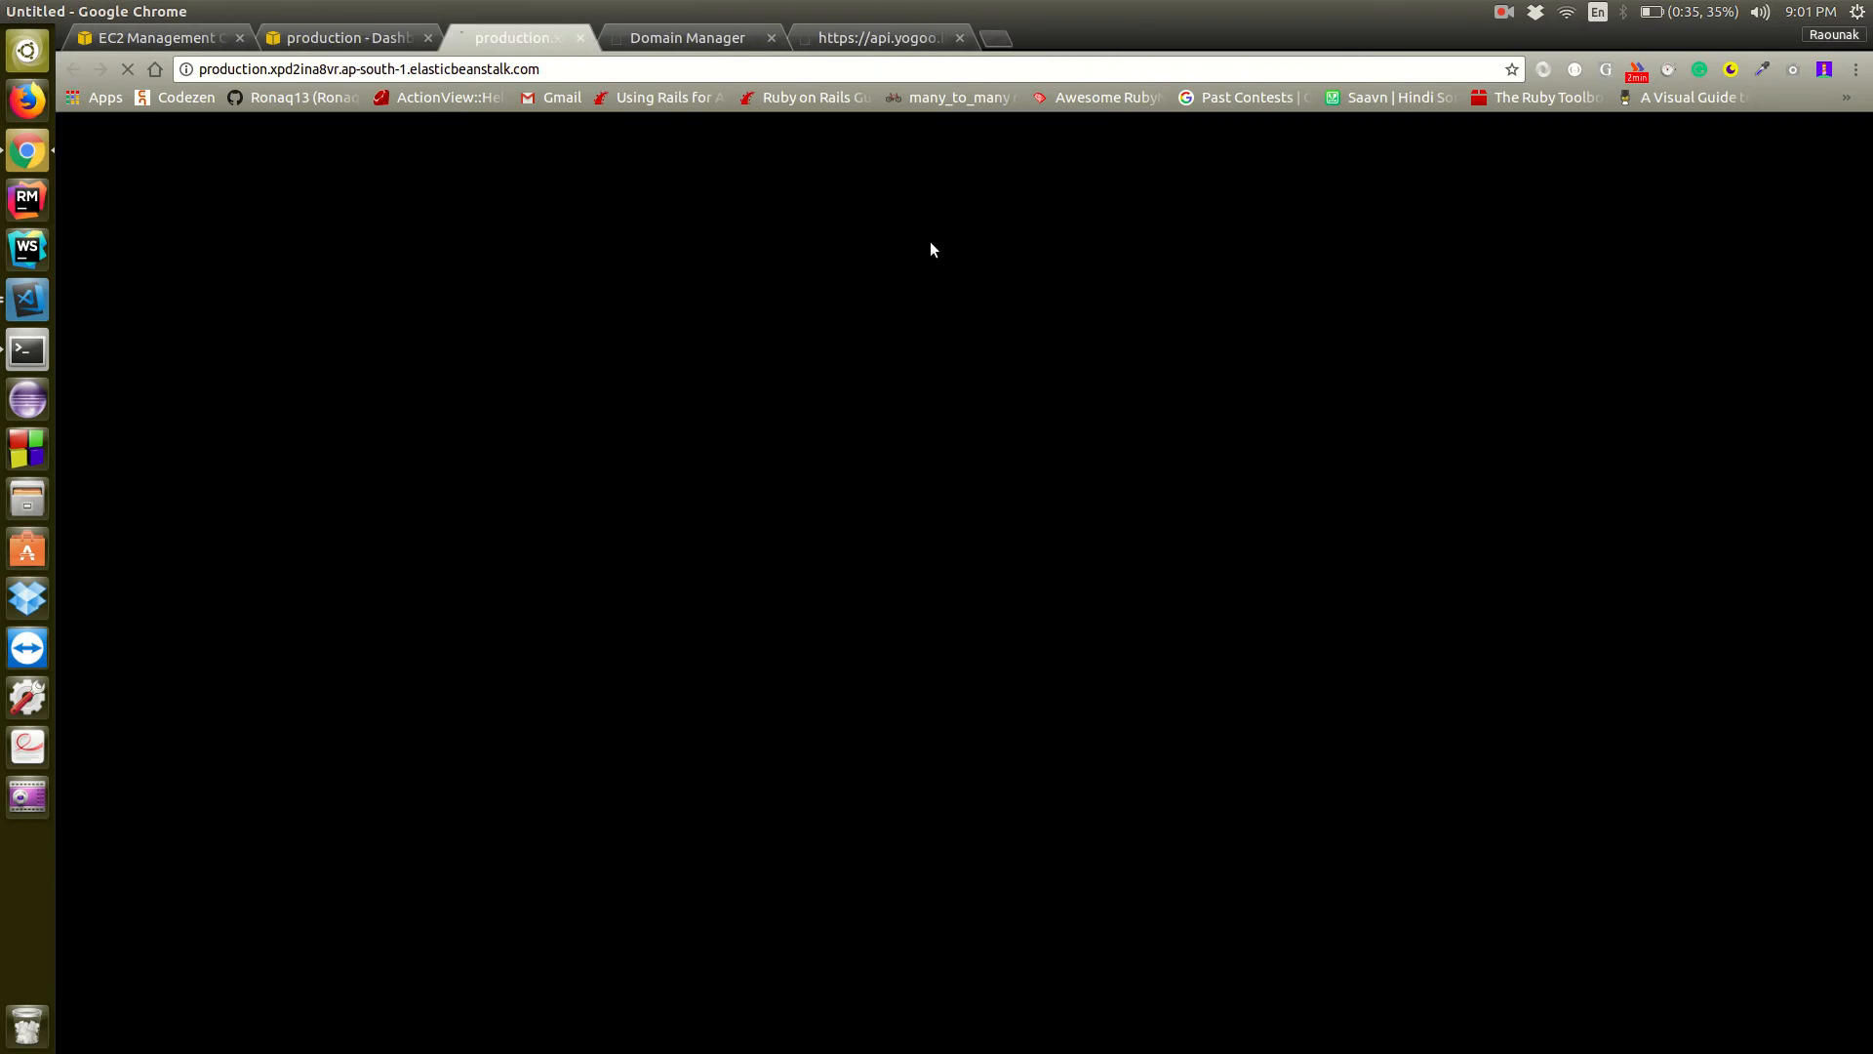
left_click(686, 76)
key("Left")
type("https://")
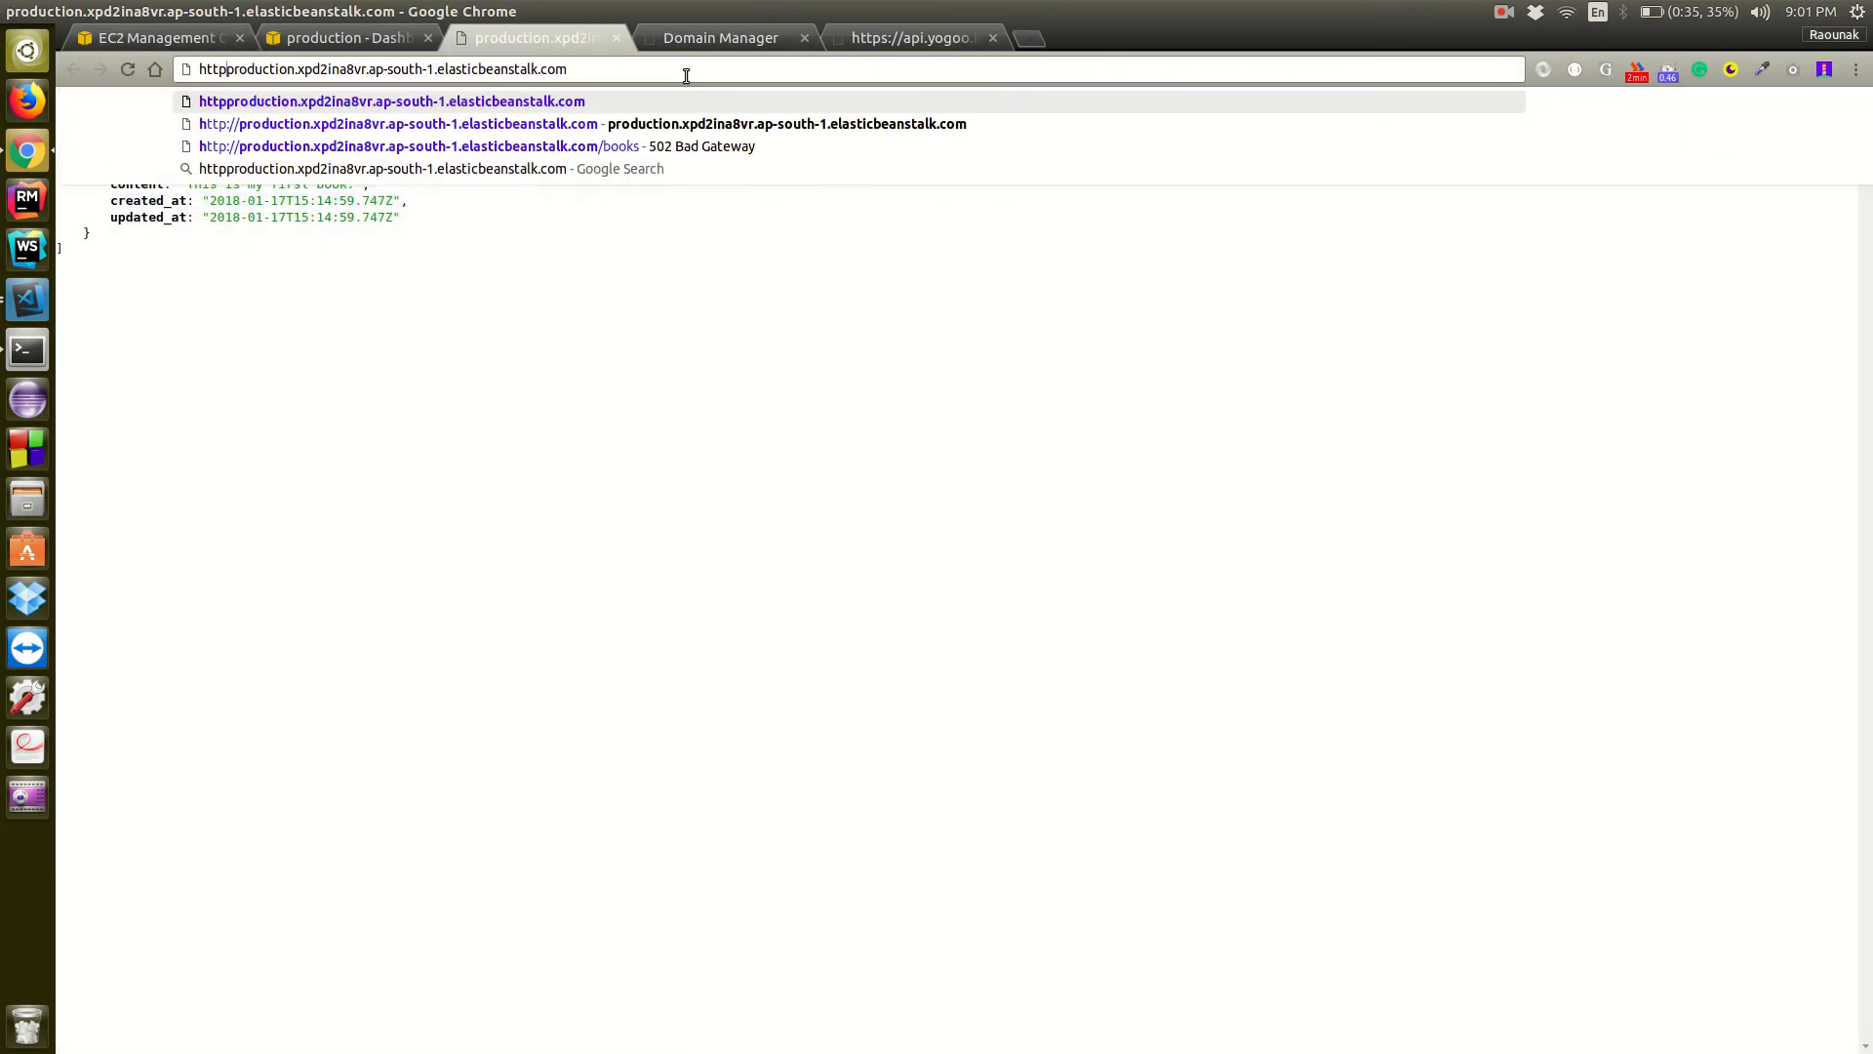
key("Return")
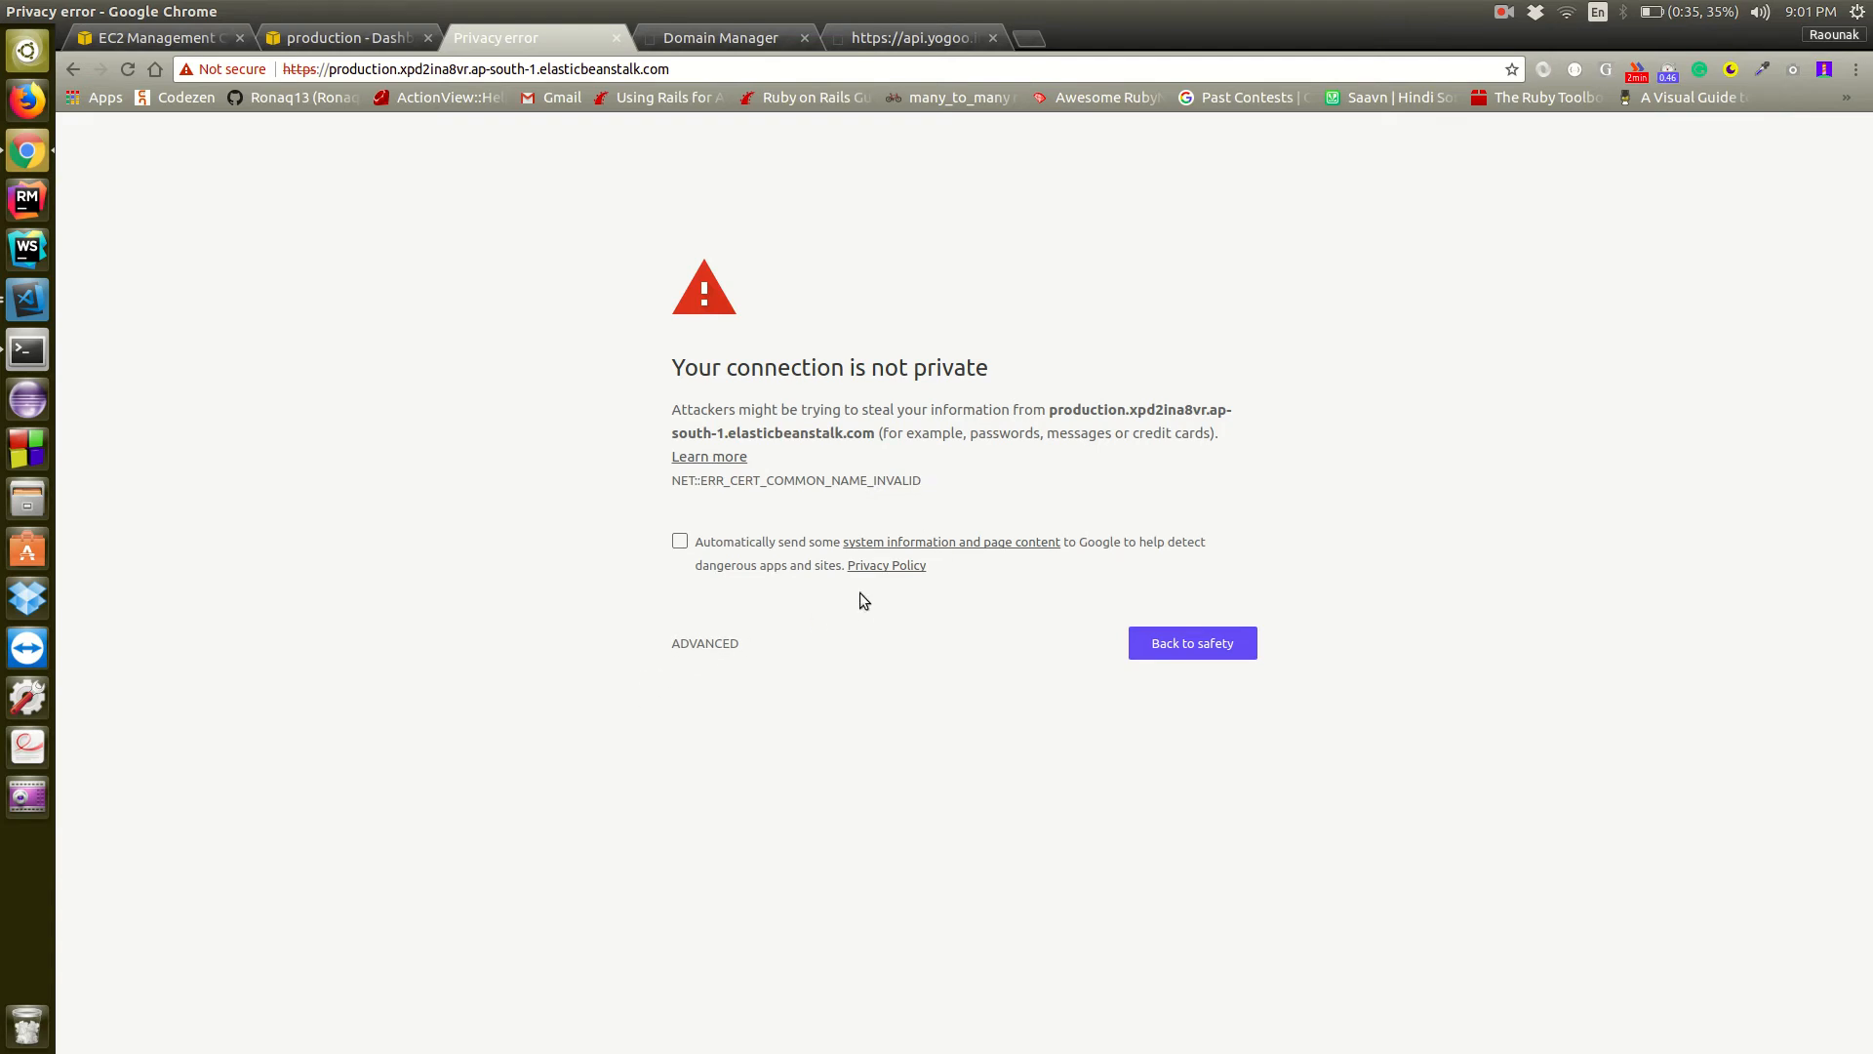
left_click(938, 543)
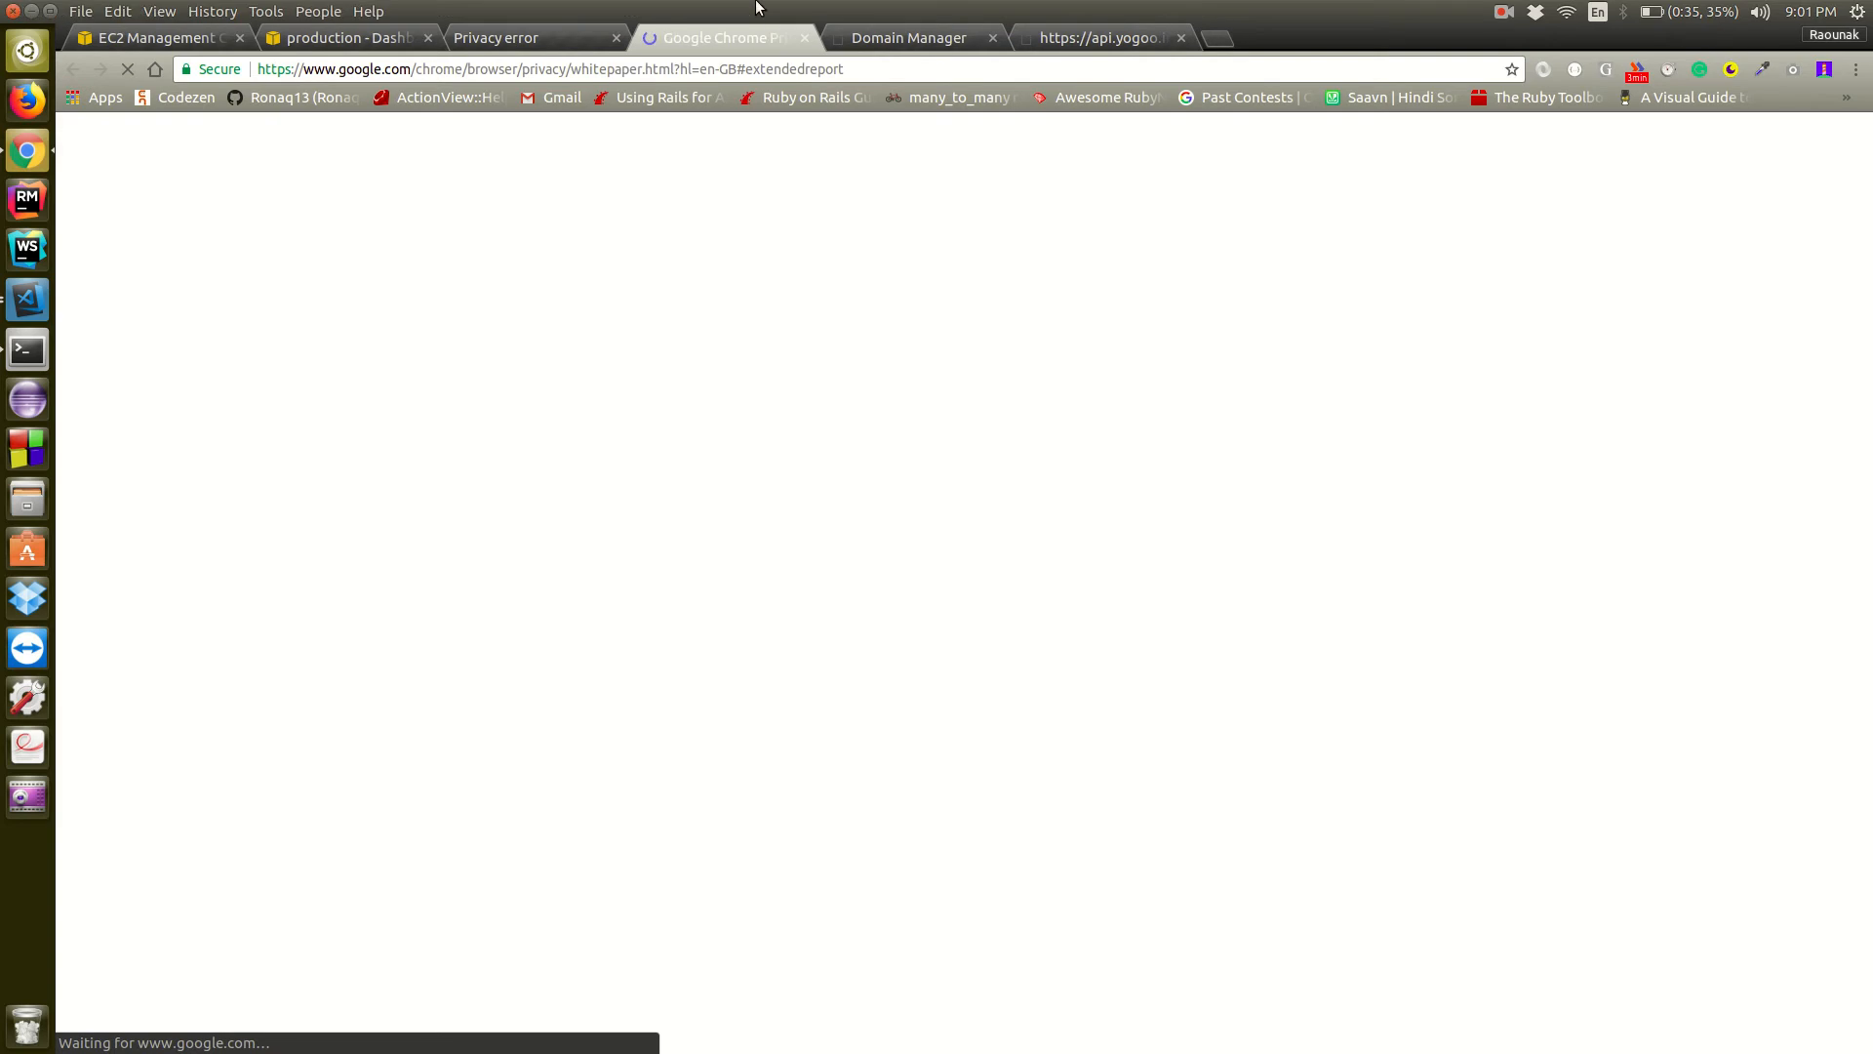
left_click(804, 43)
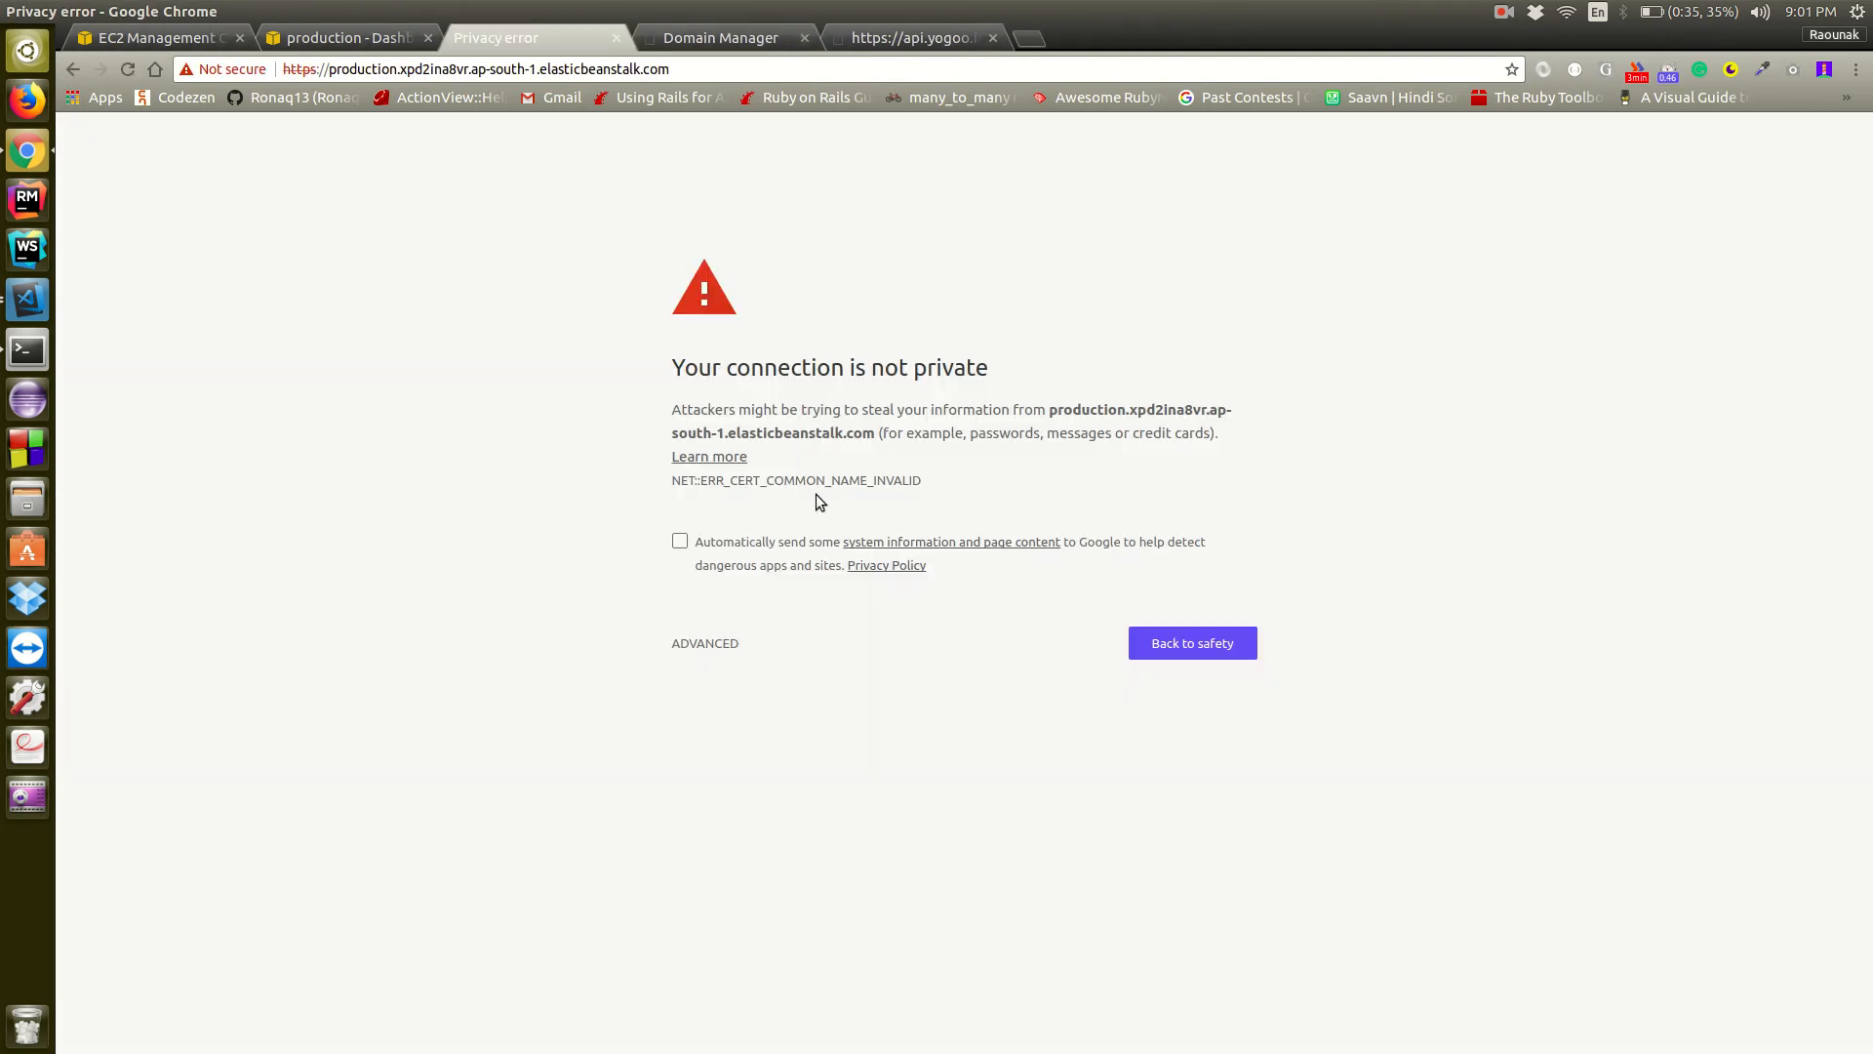
left_click(732, 459)
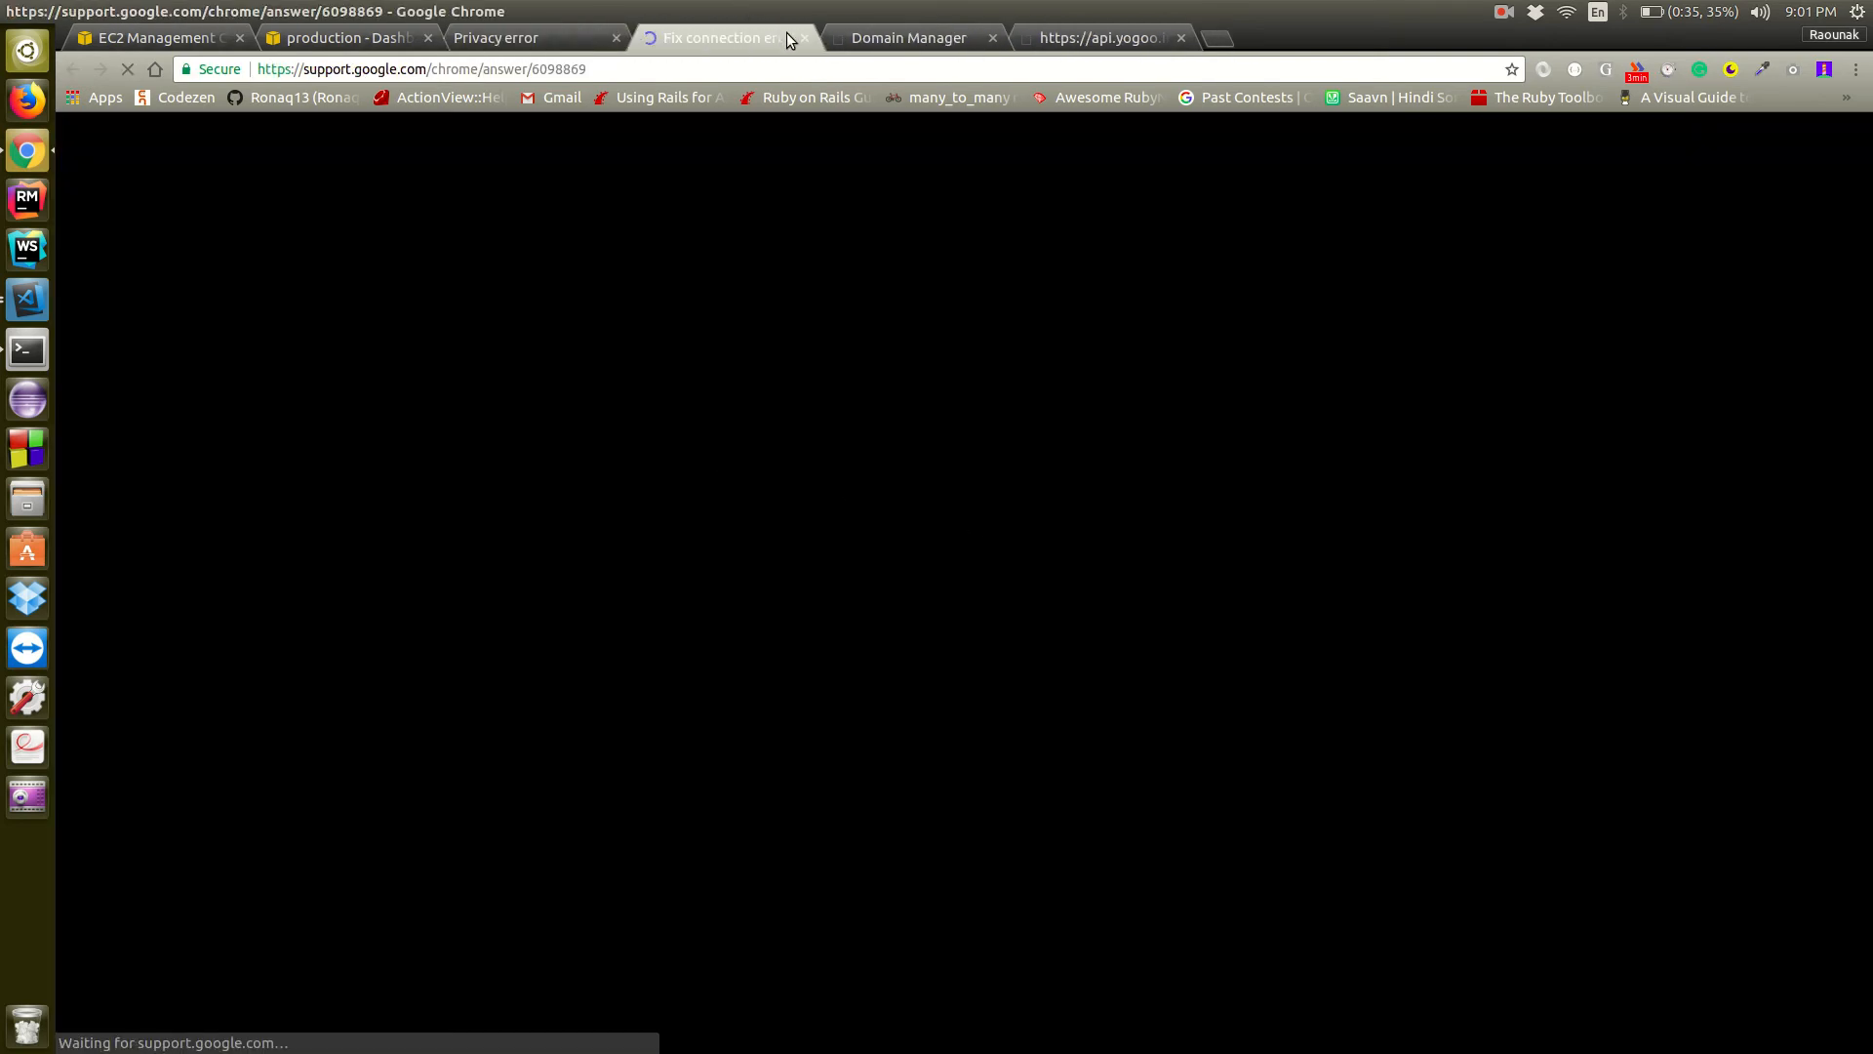
left_click(802, 39)
Expand the certificate error details on the privacy warning page and review the certificate's subject, issuer and encoded chain
left_click(819, 480)
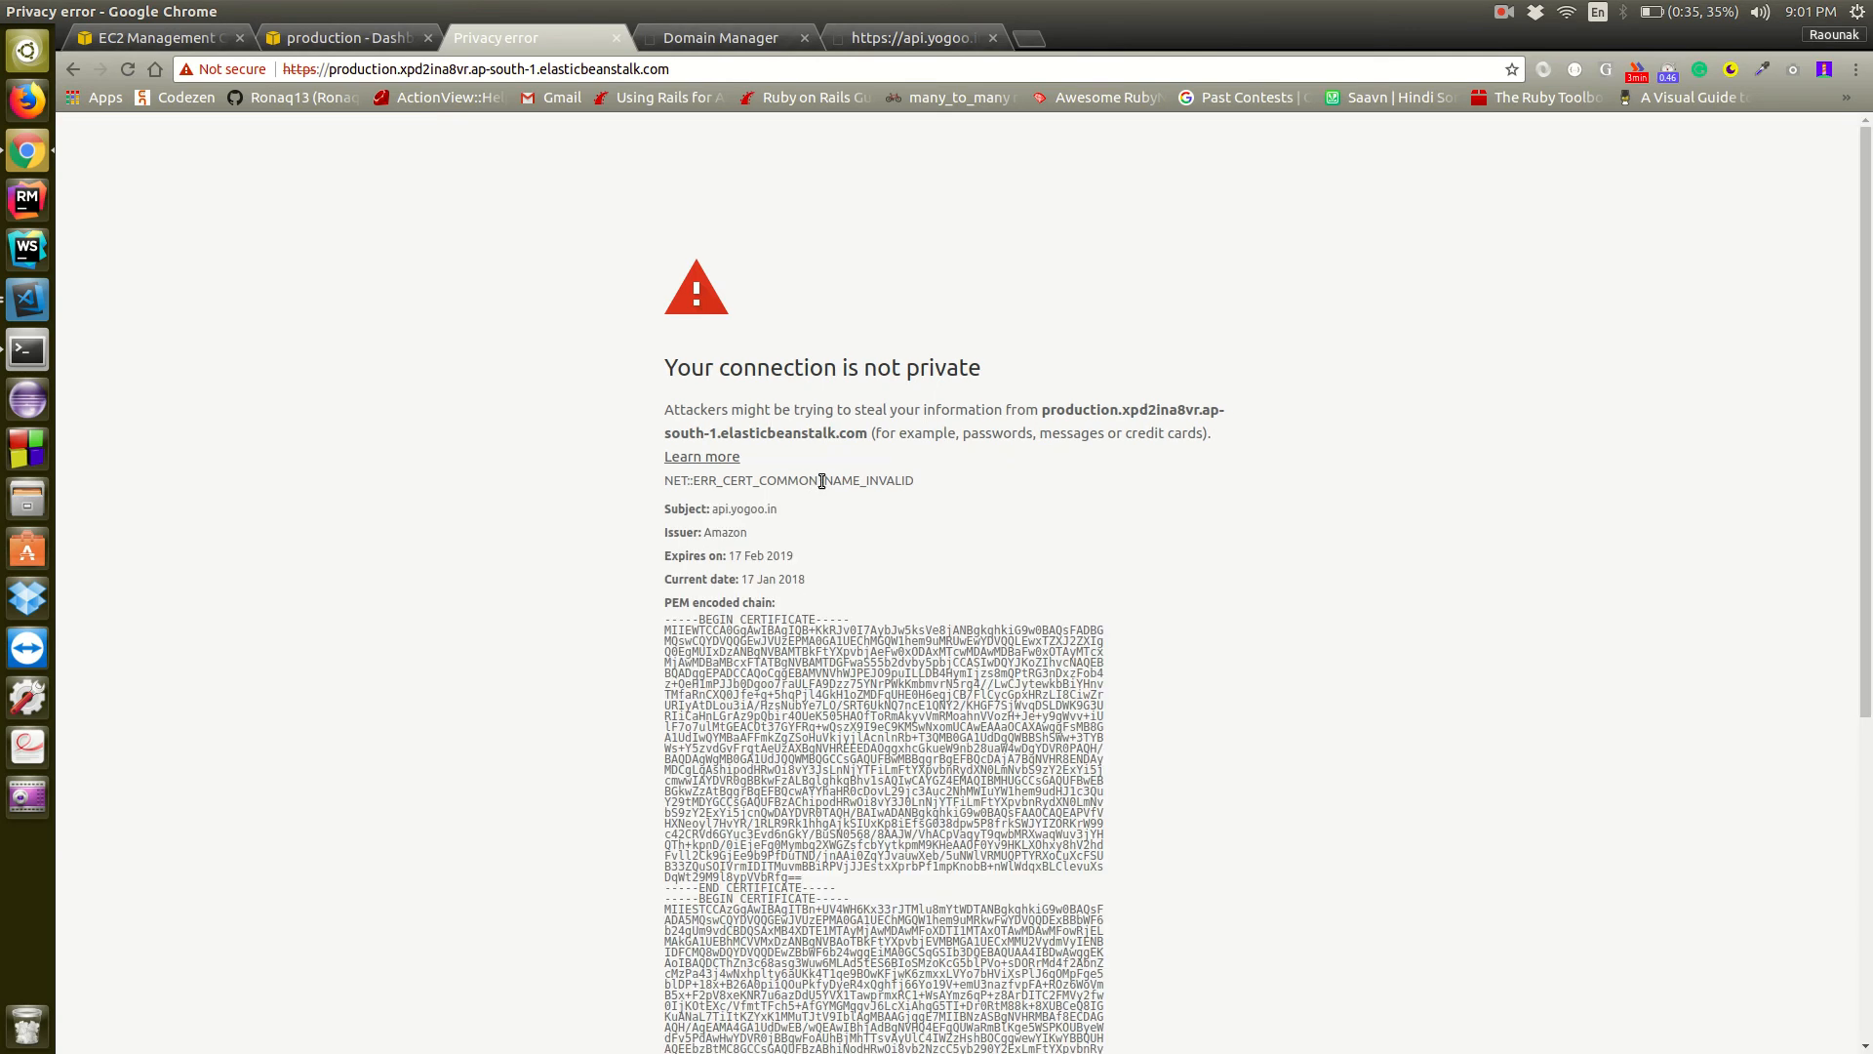
scroll(1337, 575, "down", 3)
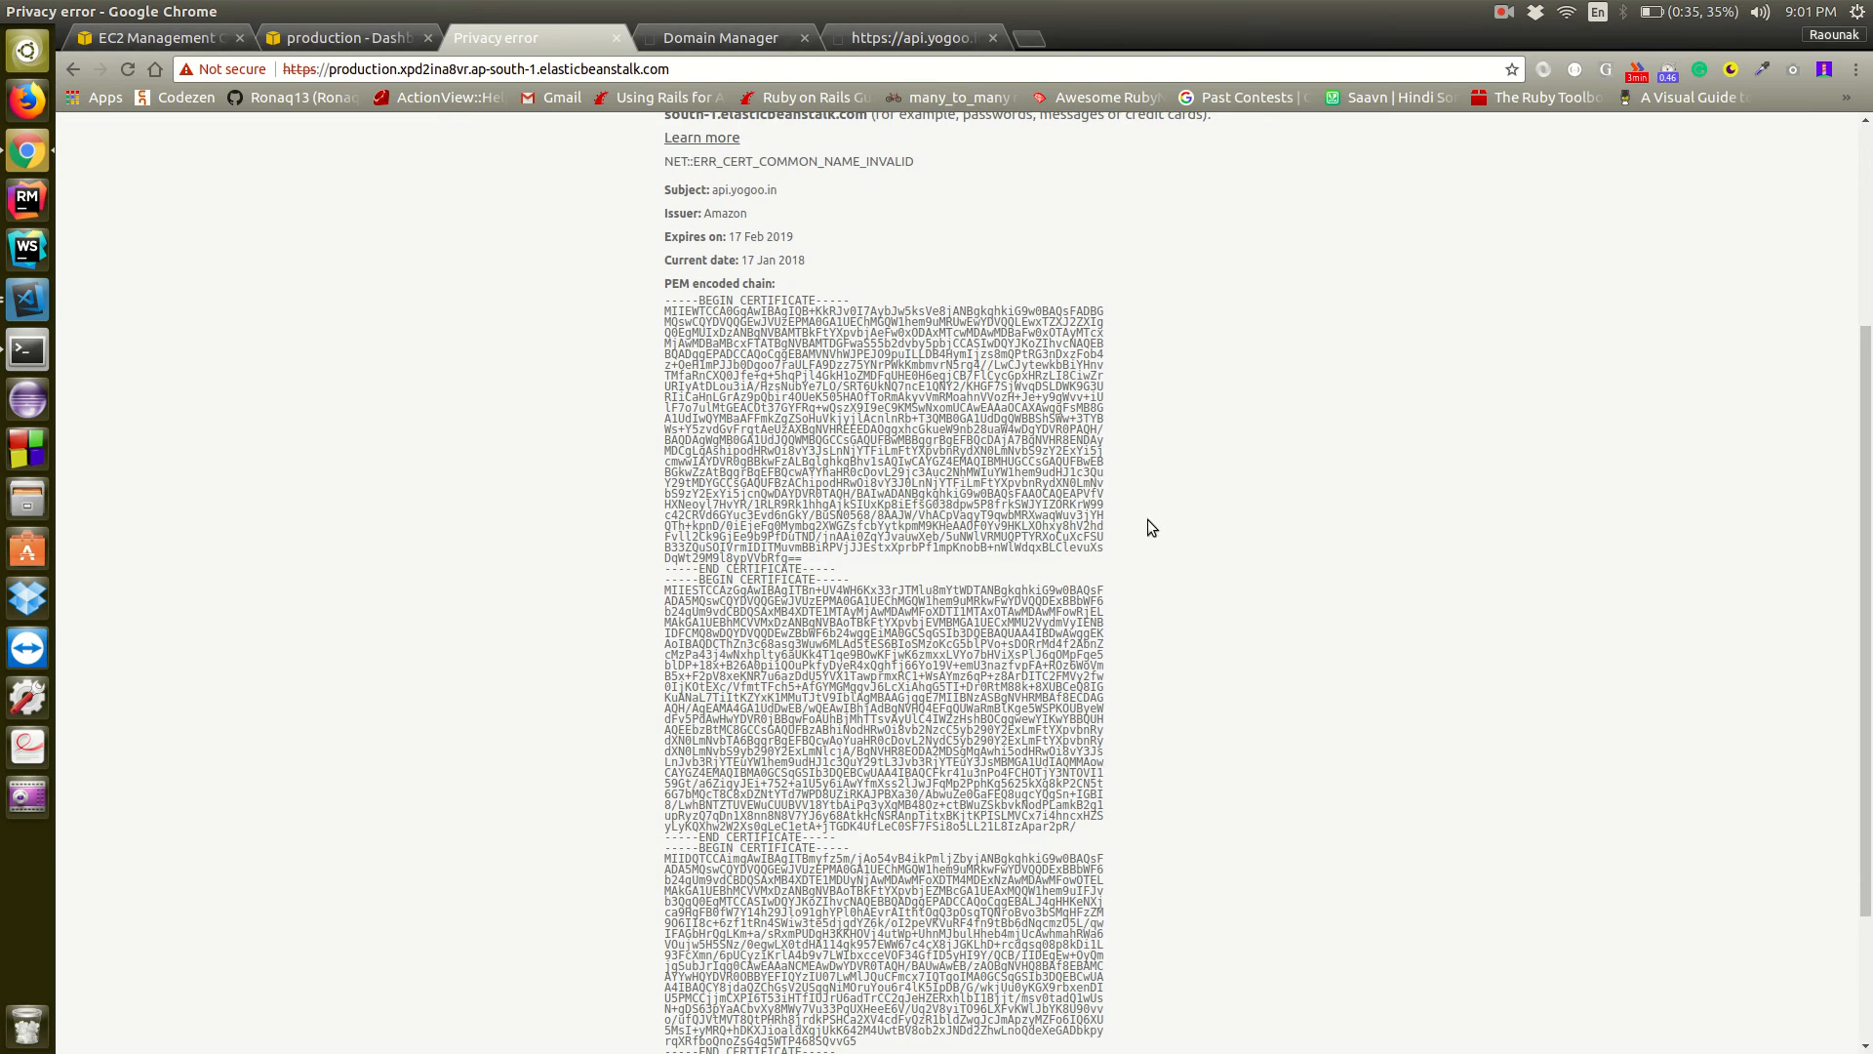
scroll(982, 439, "down", 2)
scroll(982, 439, "up", 3)
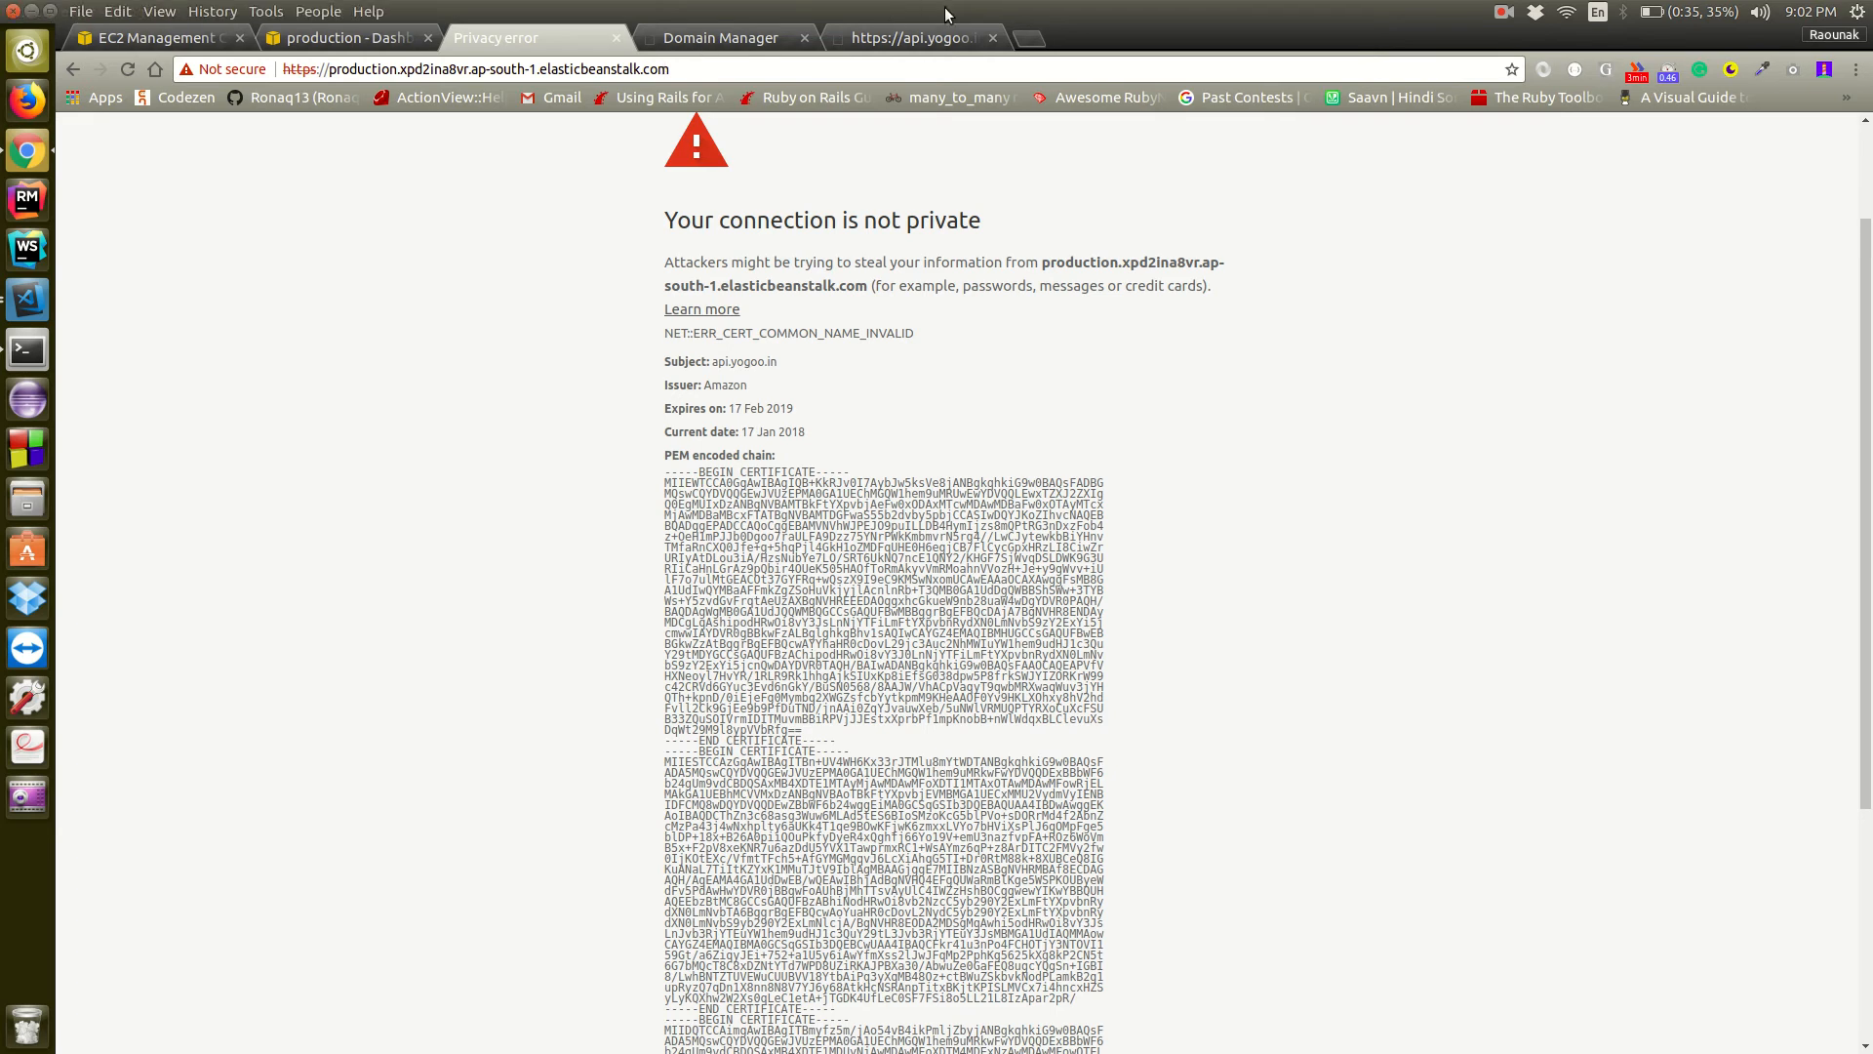
left_click(921, 37)
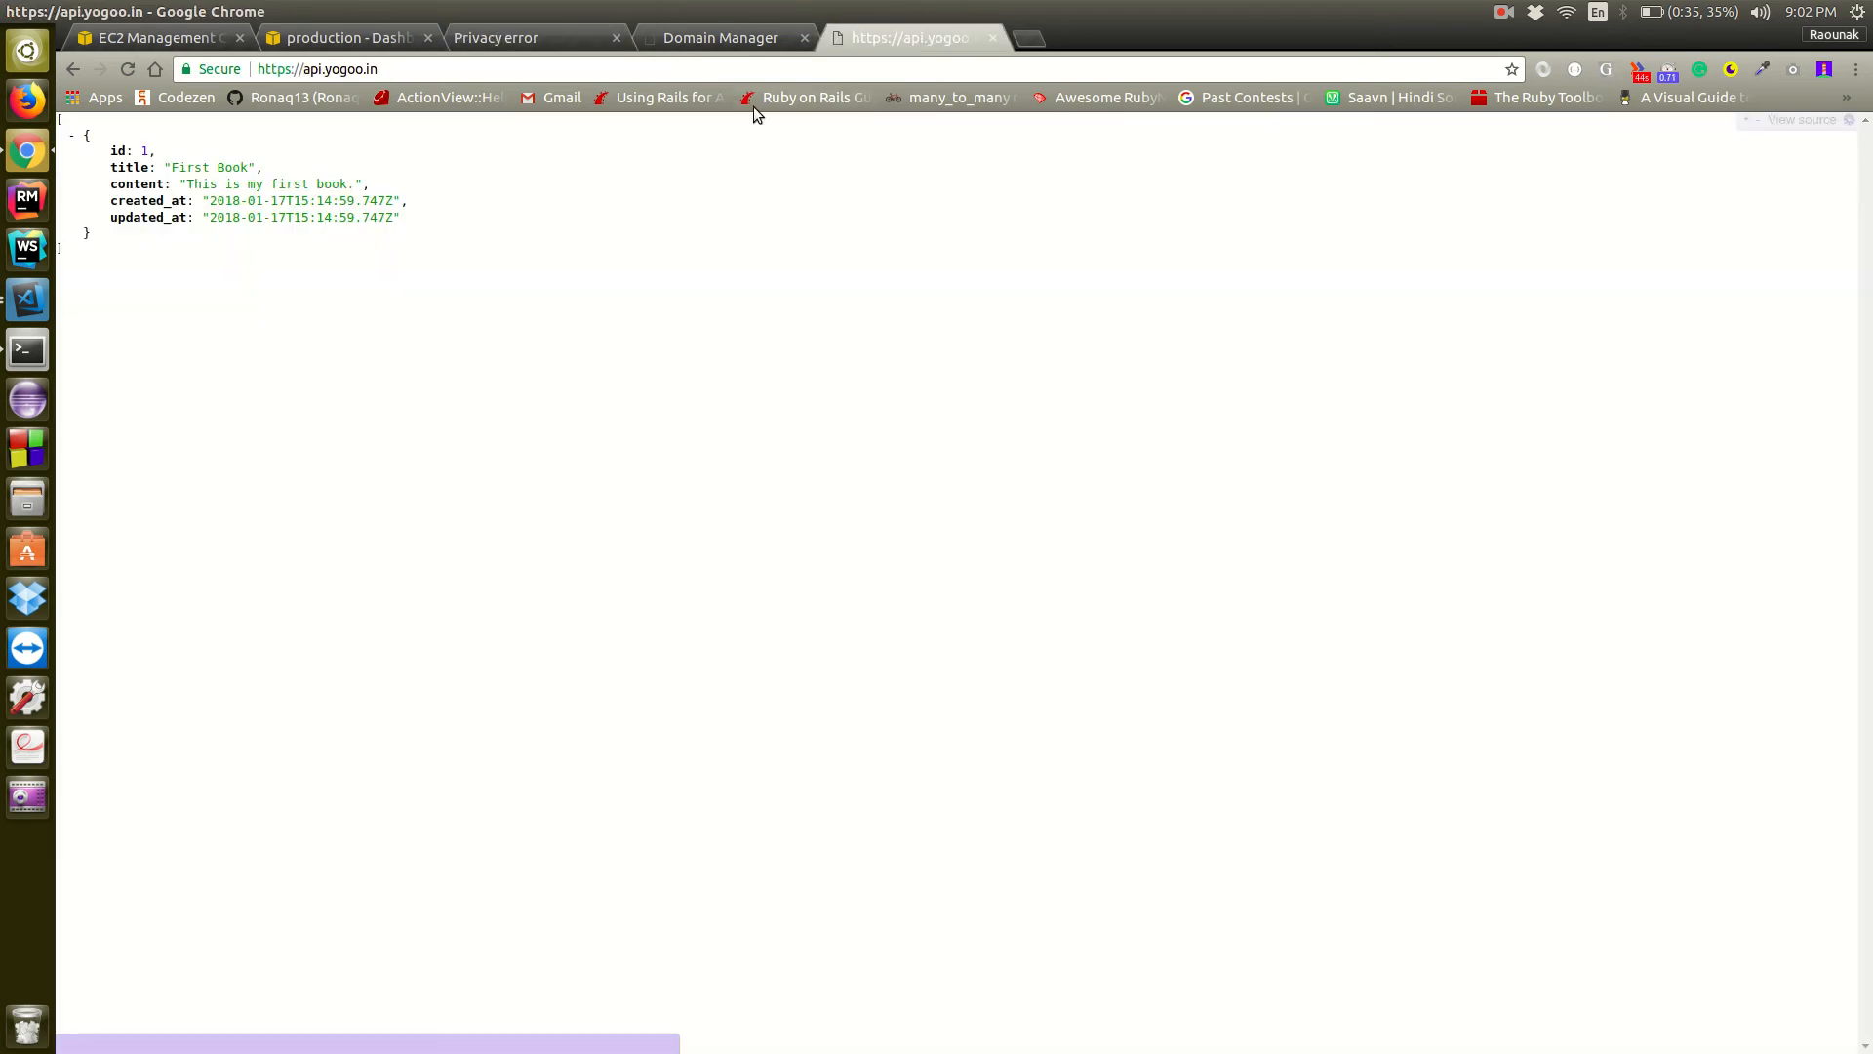
left_click(418, 74)
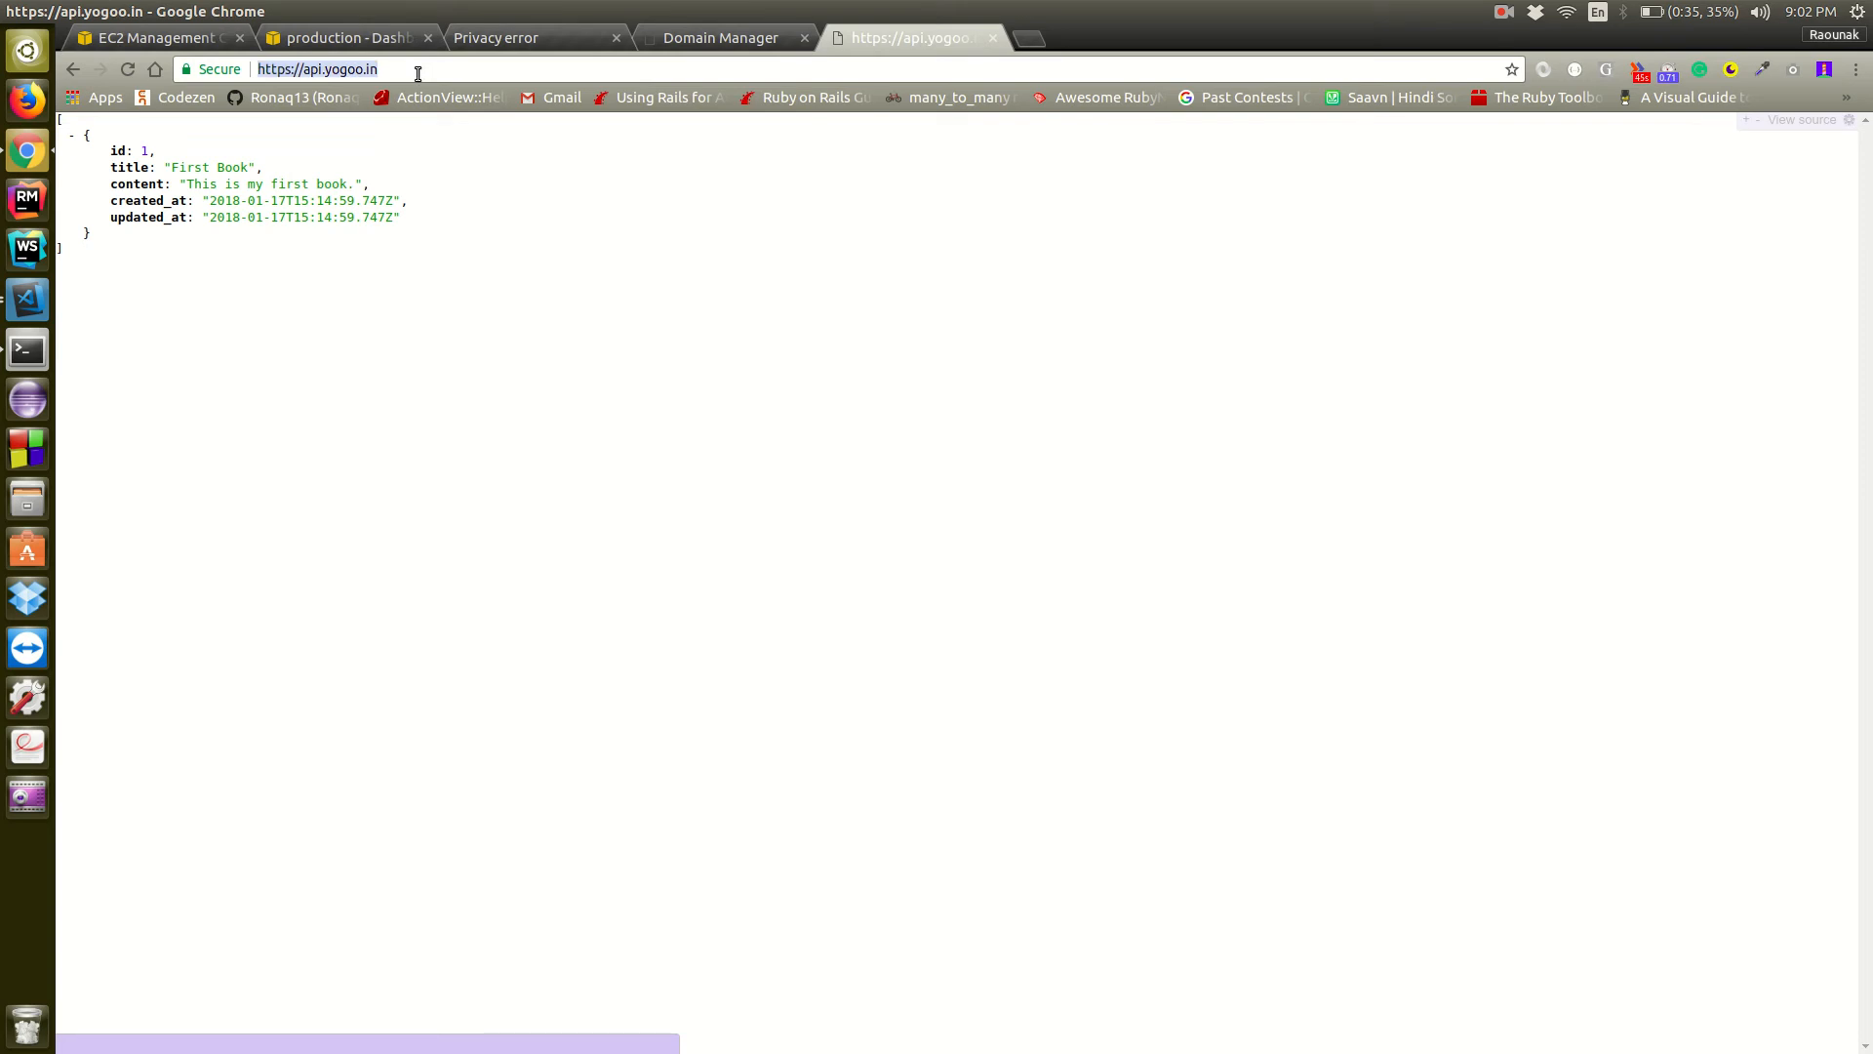
left_click_drag(92, 259, 52, 101)
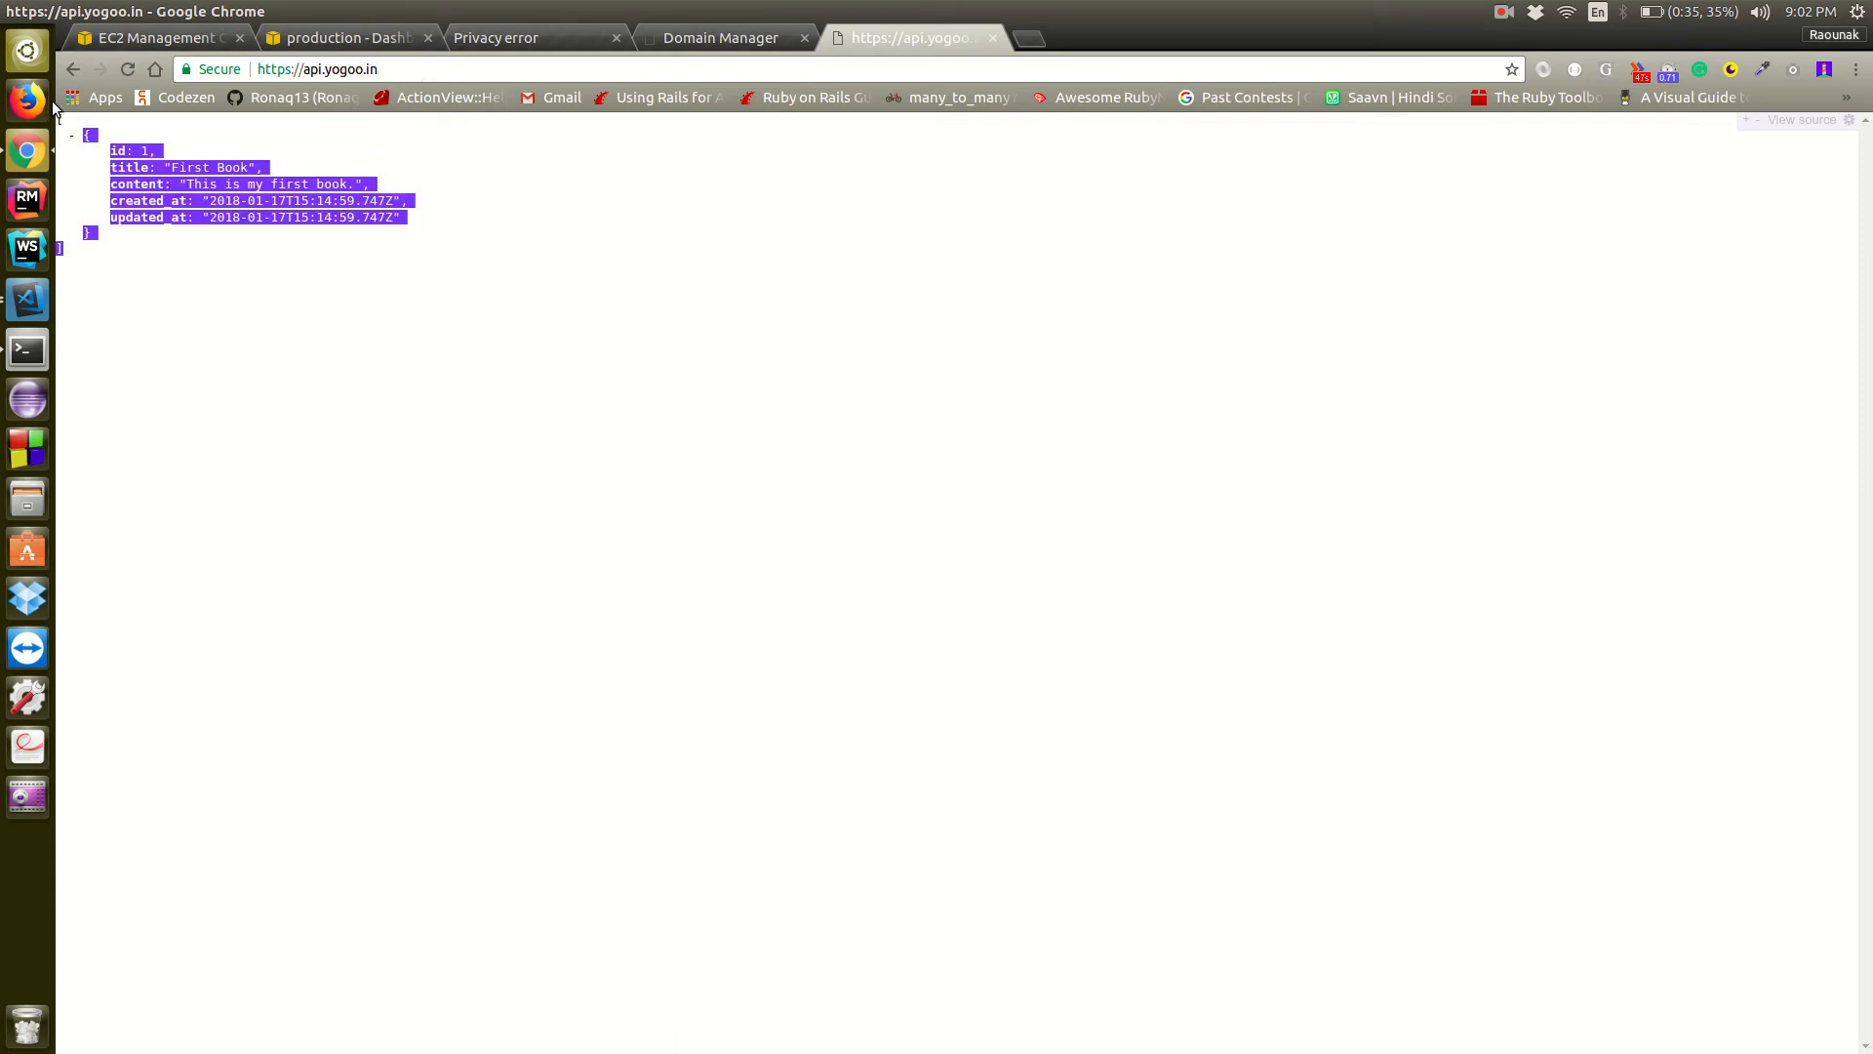
left_click(289, 443)
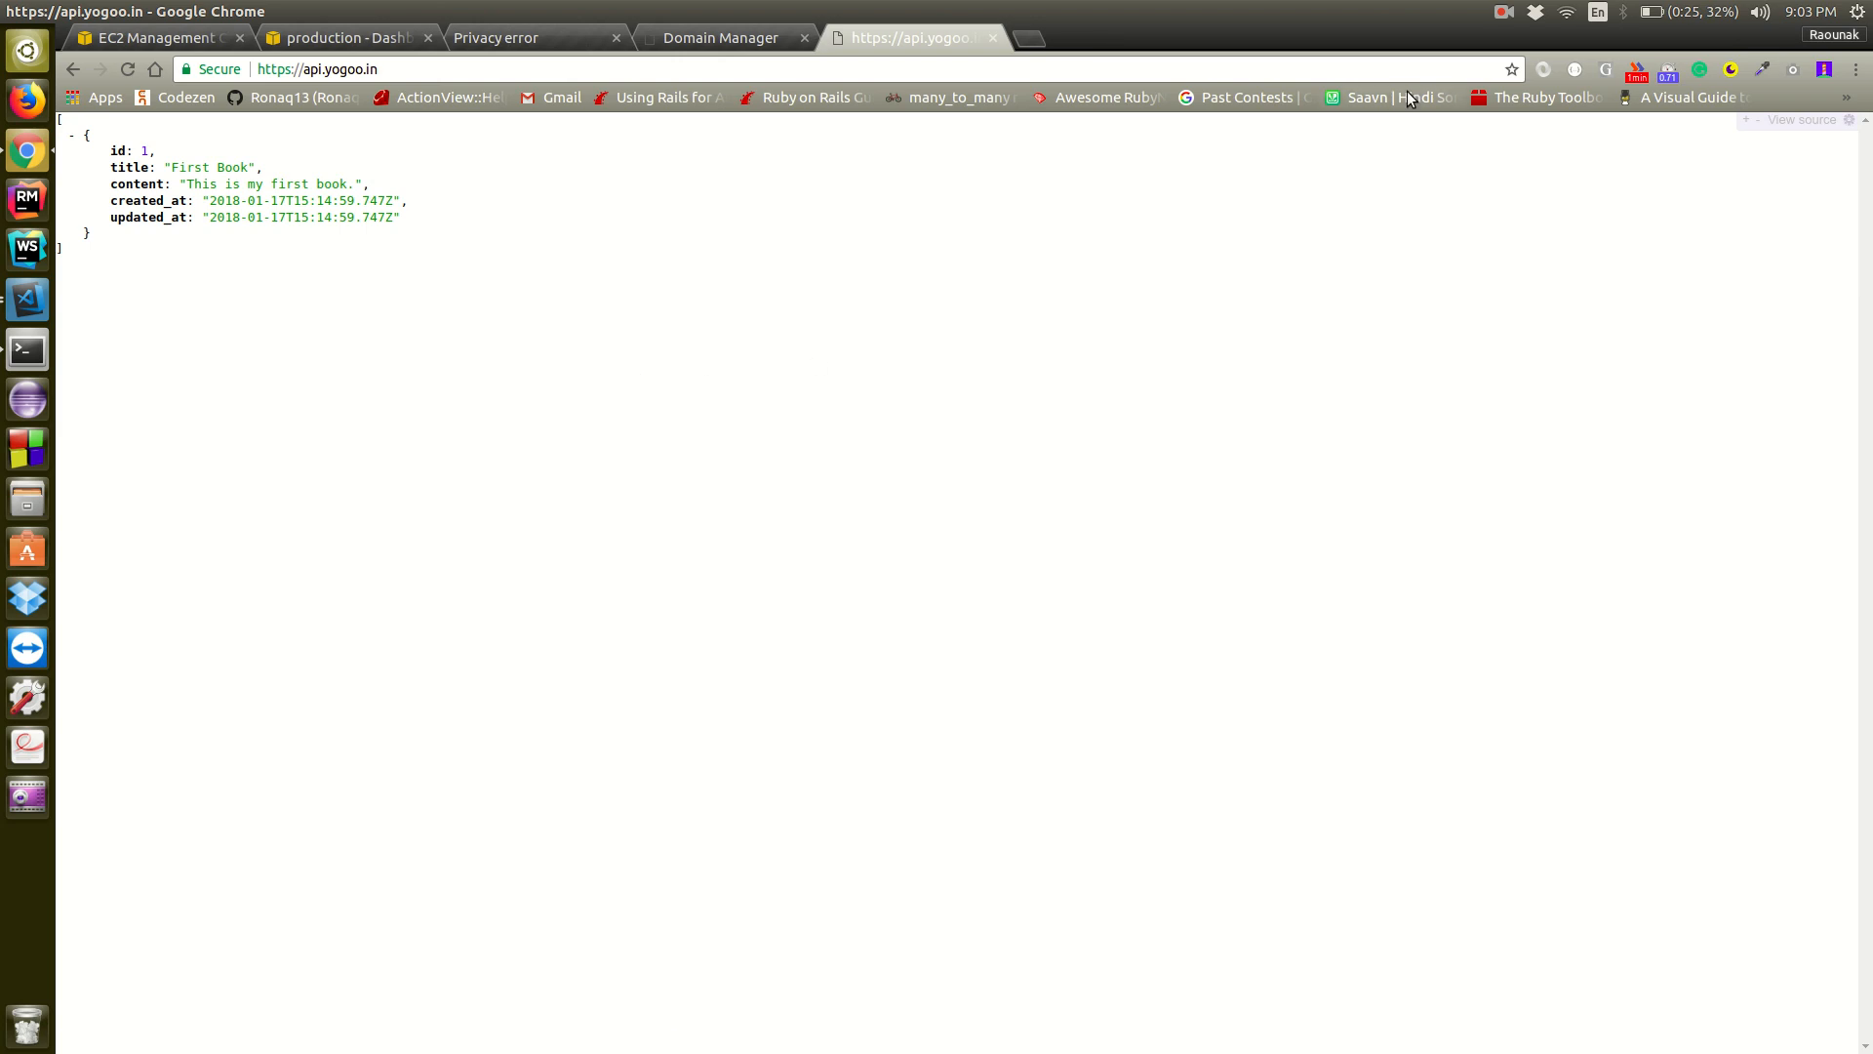
left_click(1503, 13)
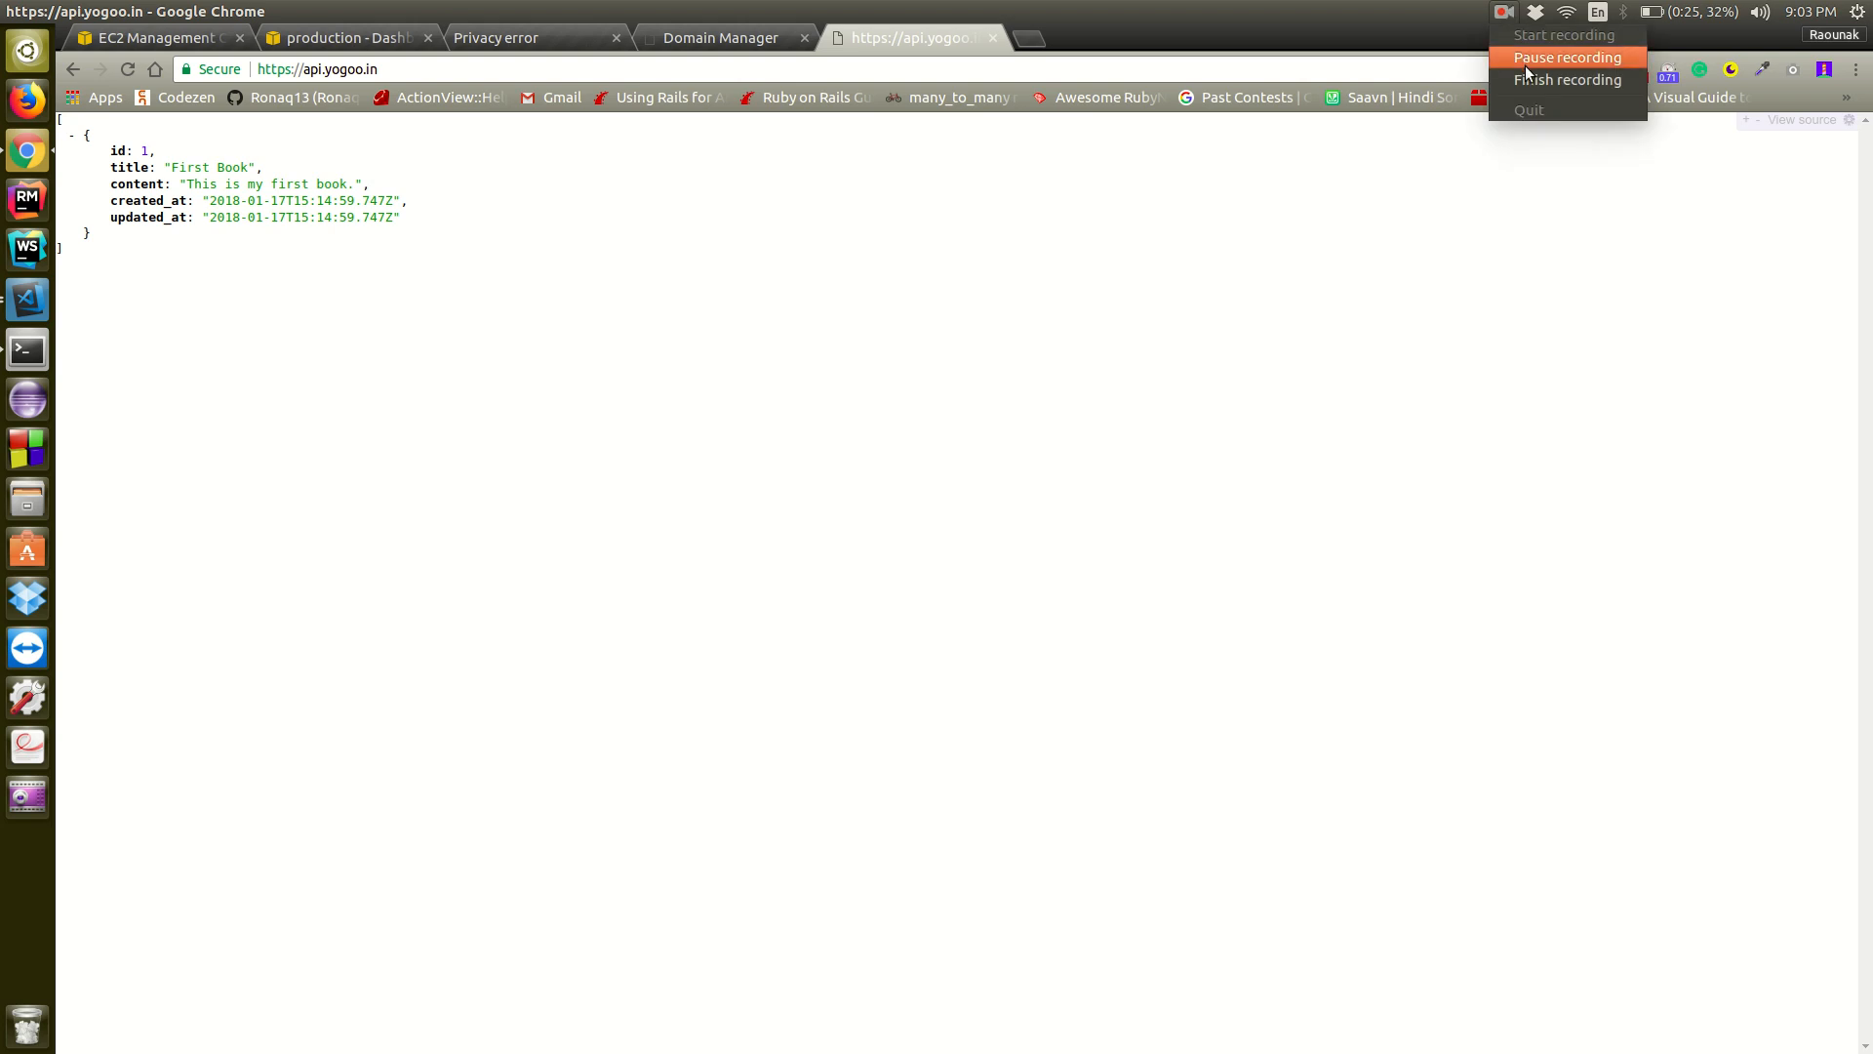